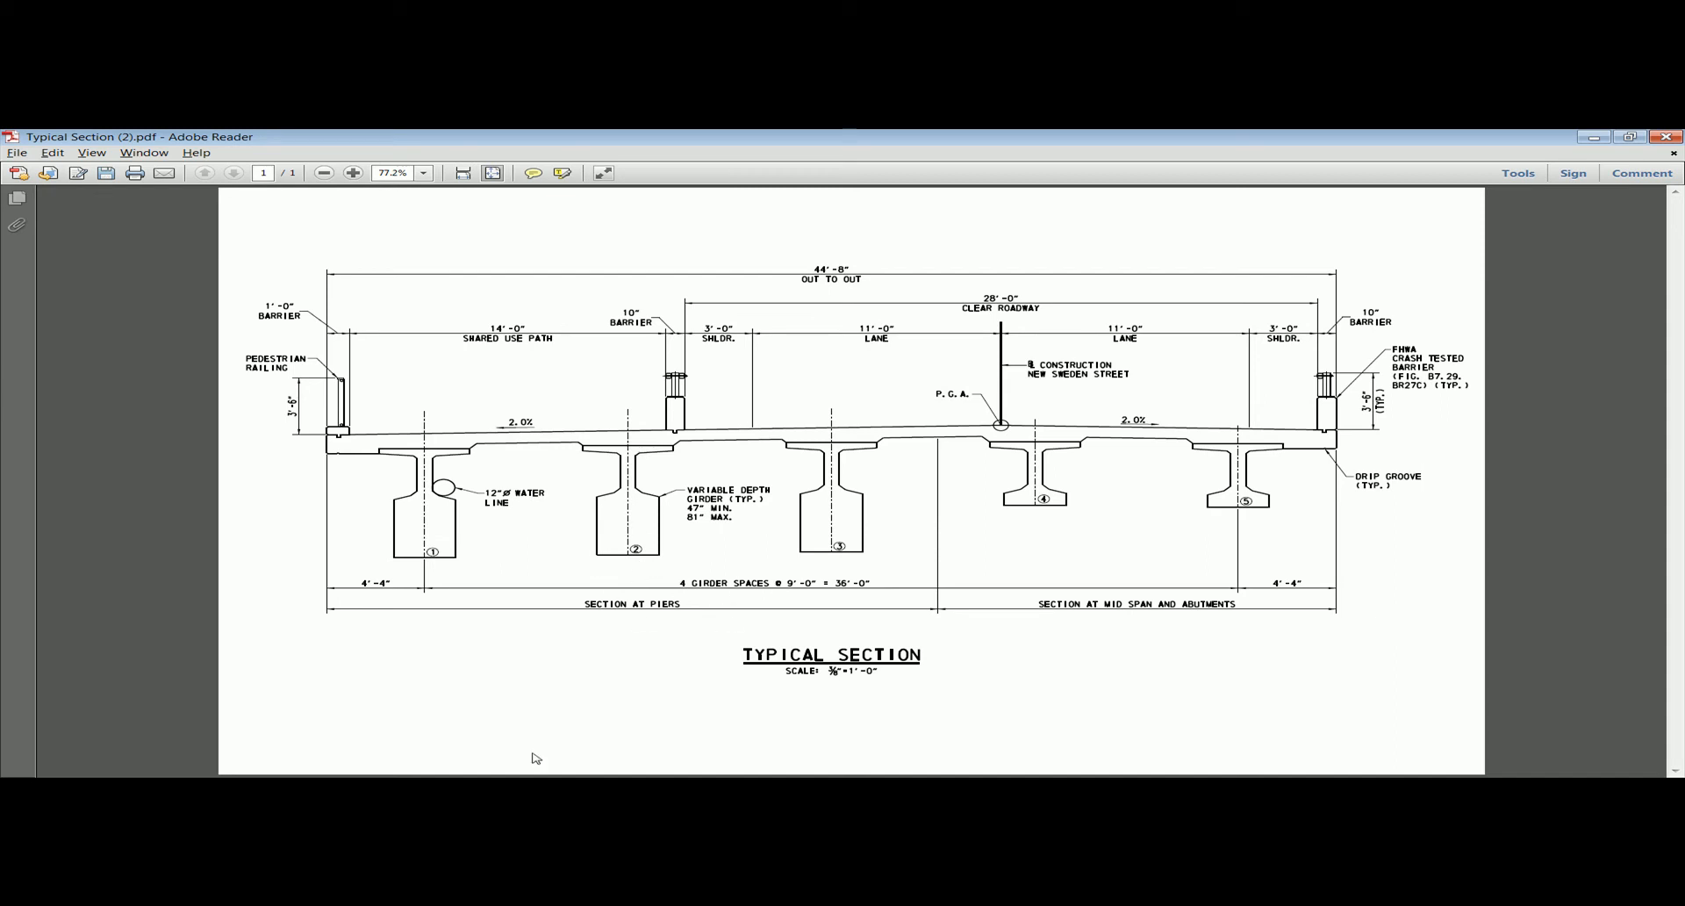
Switch to midas Civil 2012 and start a new project, discarding the changes to the untitled one.
{"action": "key", "text": "alt+Tab"}
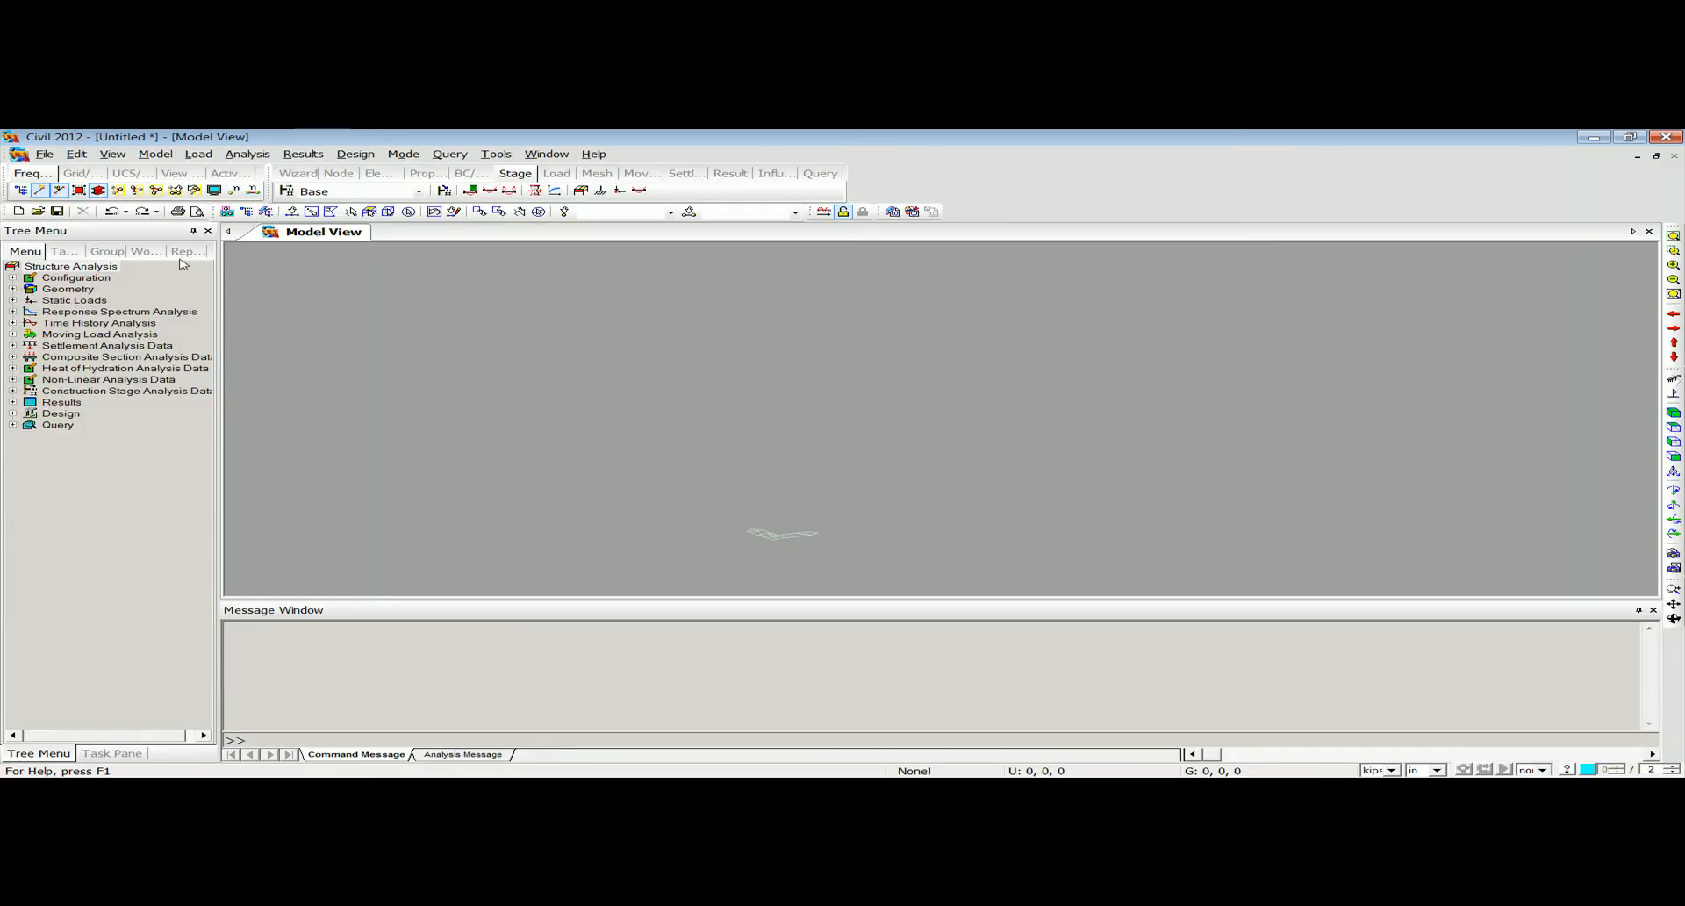
{"action": "left_click", "coordinate": [44, 154]}
{"action": "left_click", "coordinate": [44, 169]}
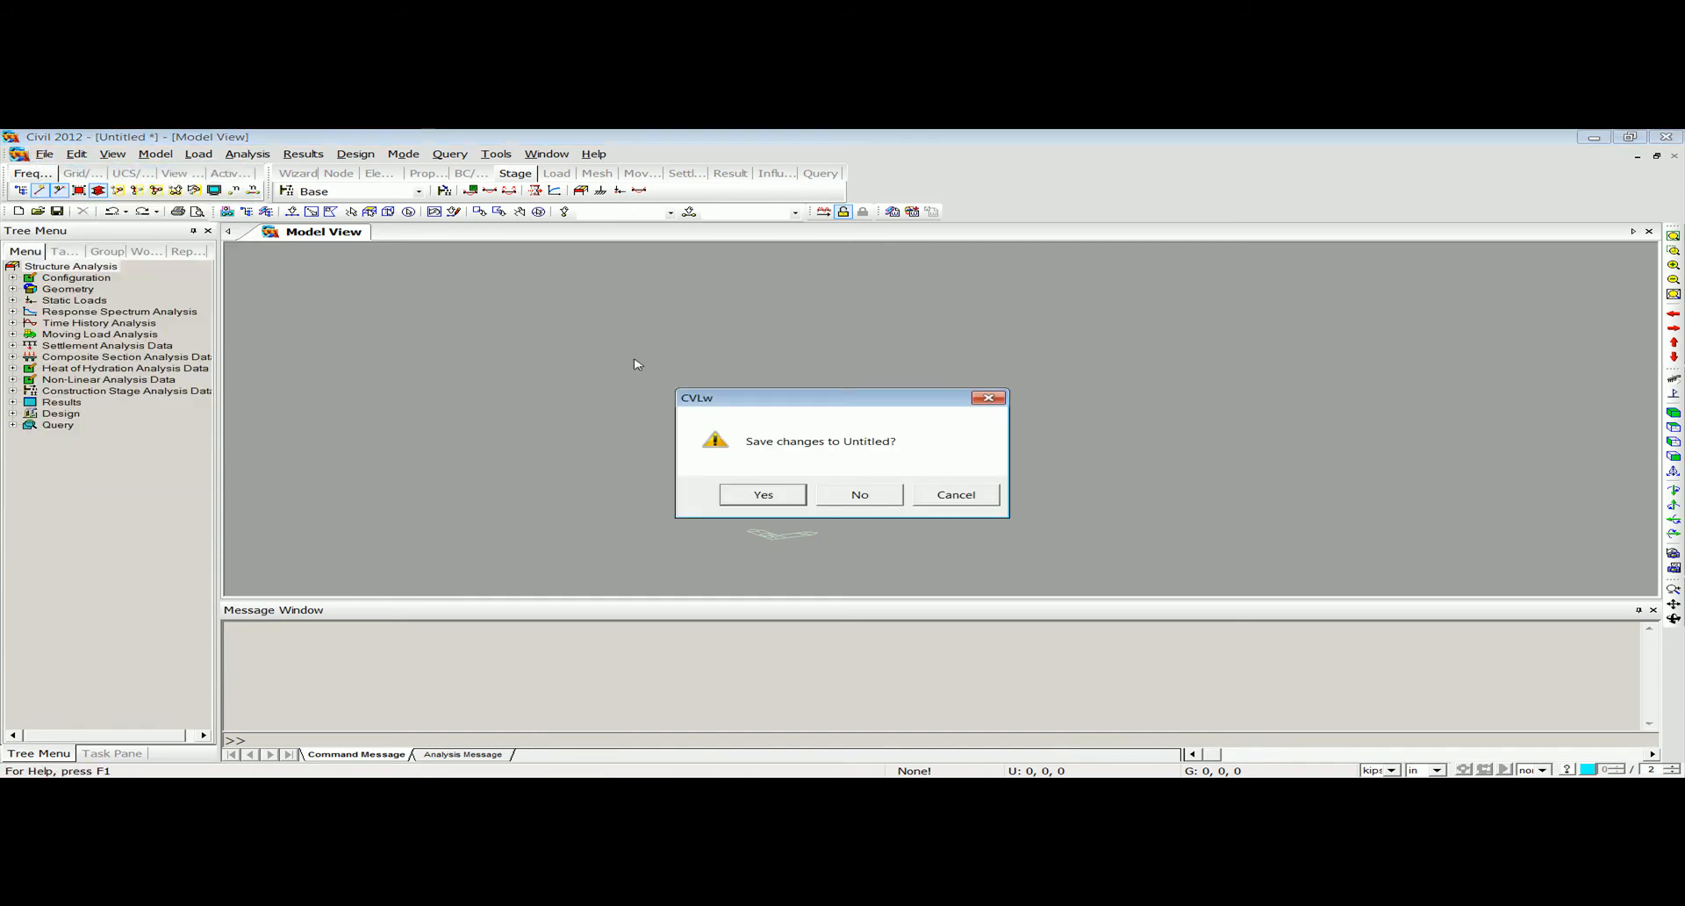
{"action": "left_click", "coordinate": [843, 497]}
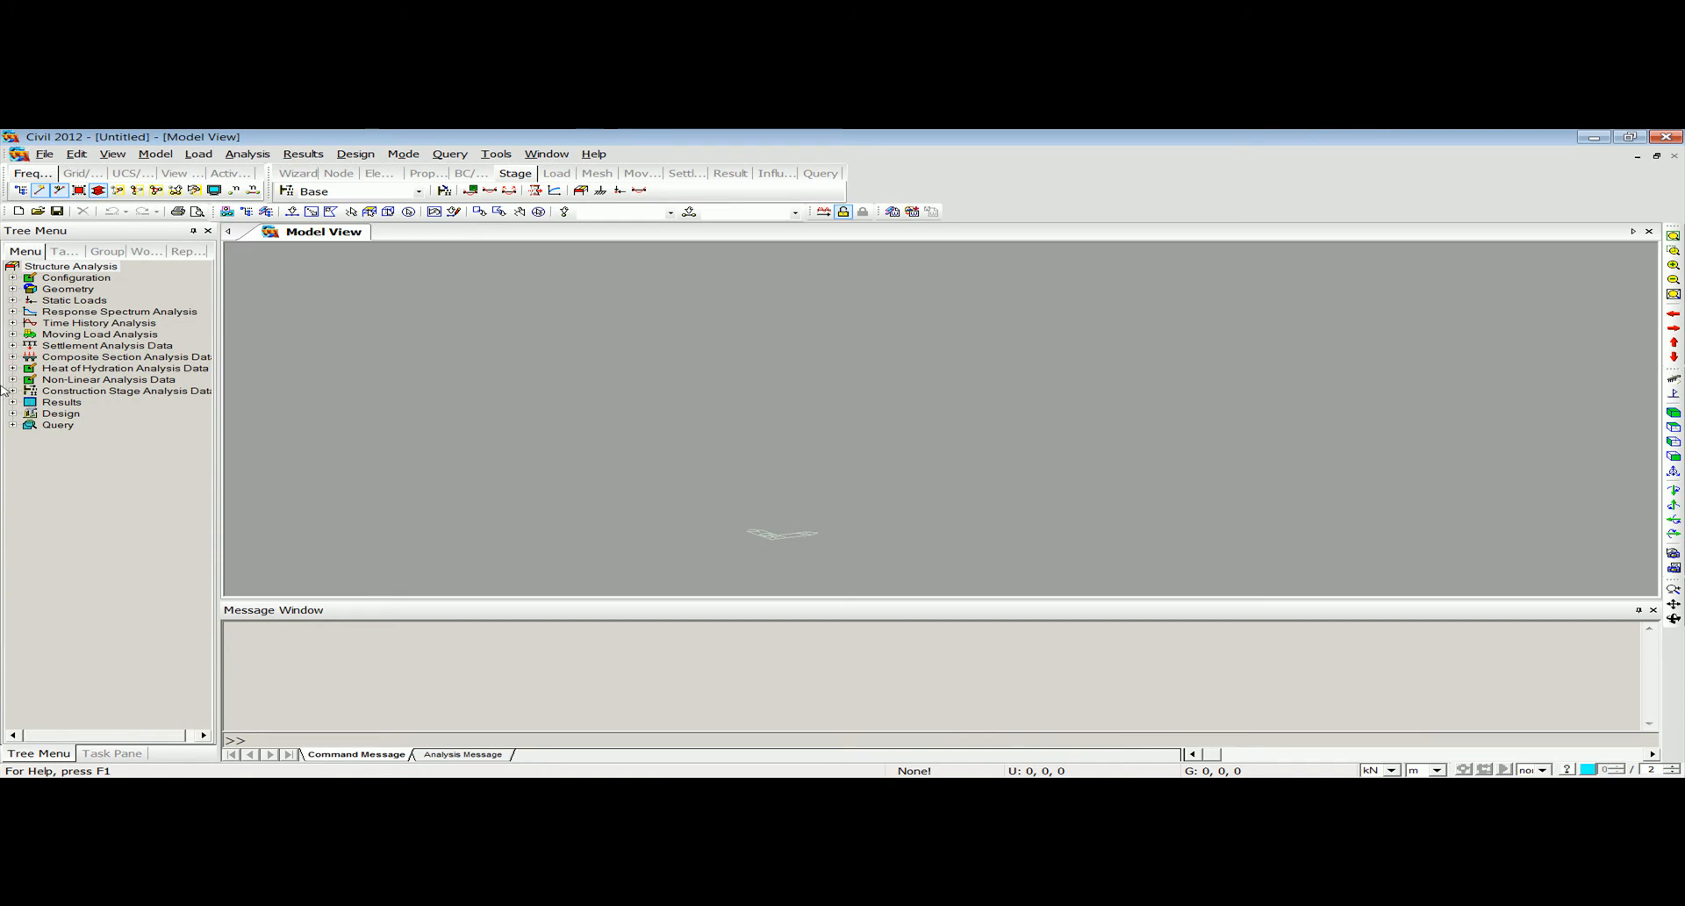
Set the unit system to inches for length and kips for force.
{"action": "left_click", "coordinate": [496, 153]}
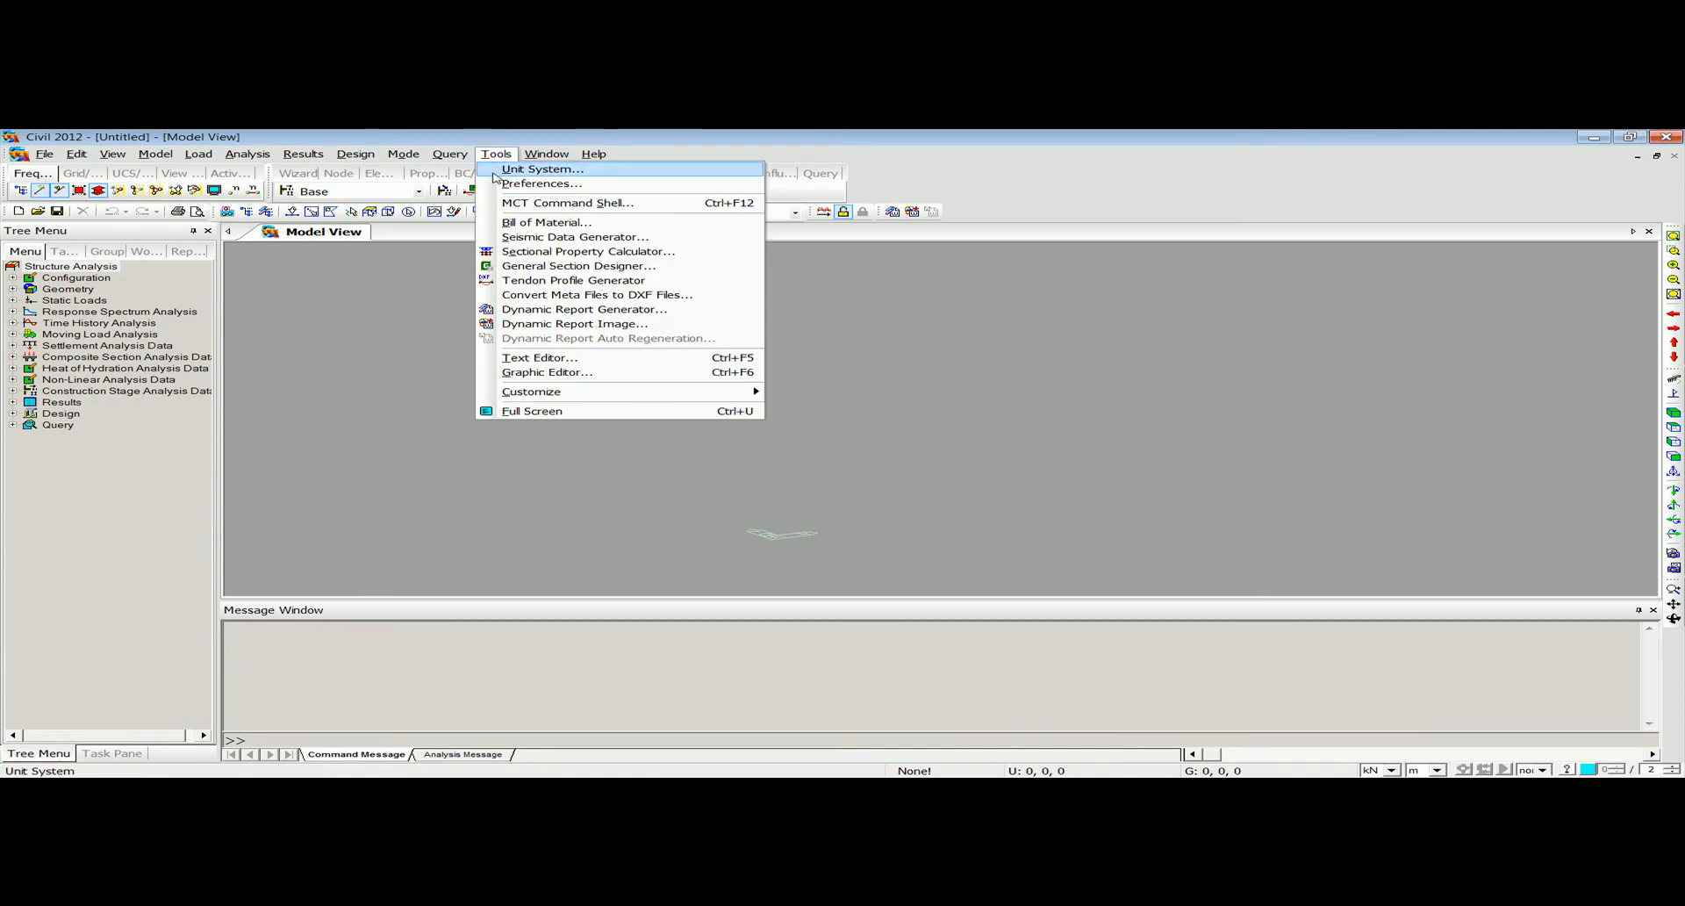
{"action": "left_click", "coordinate": [500, 167]}
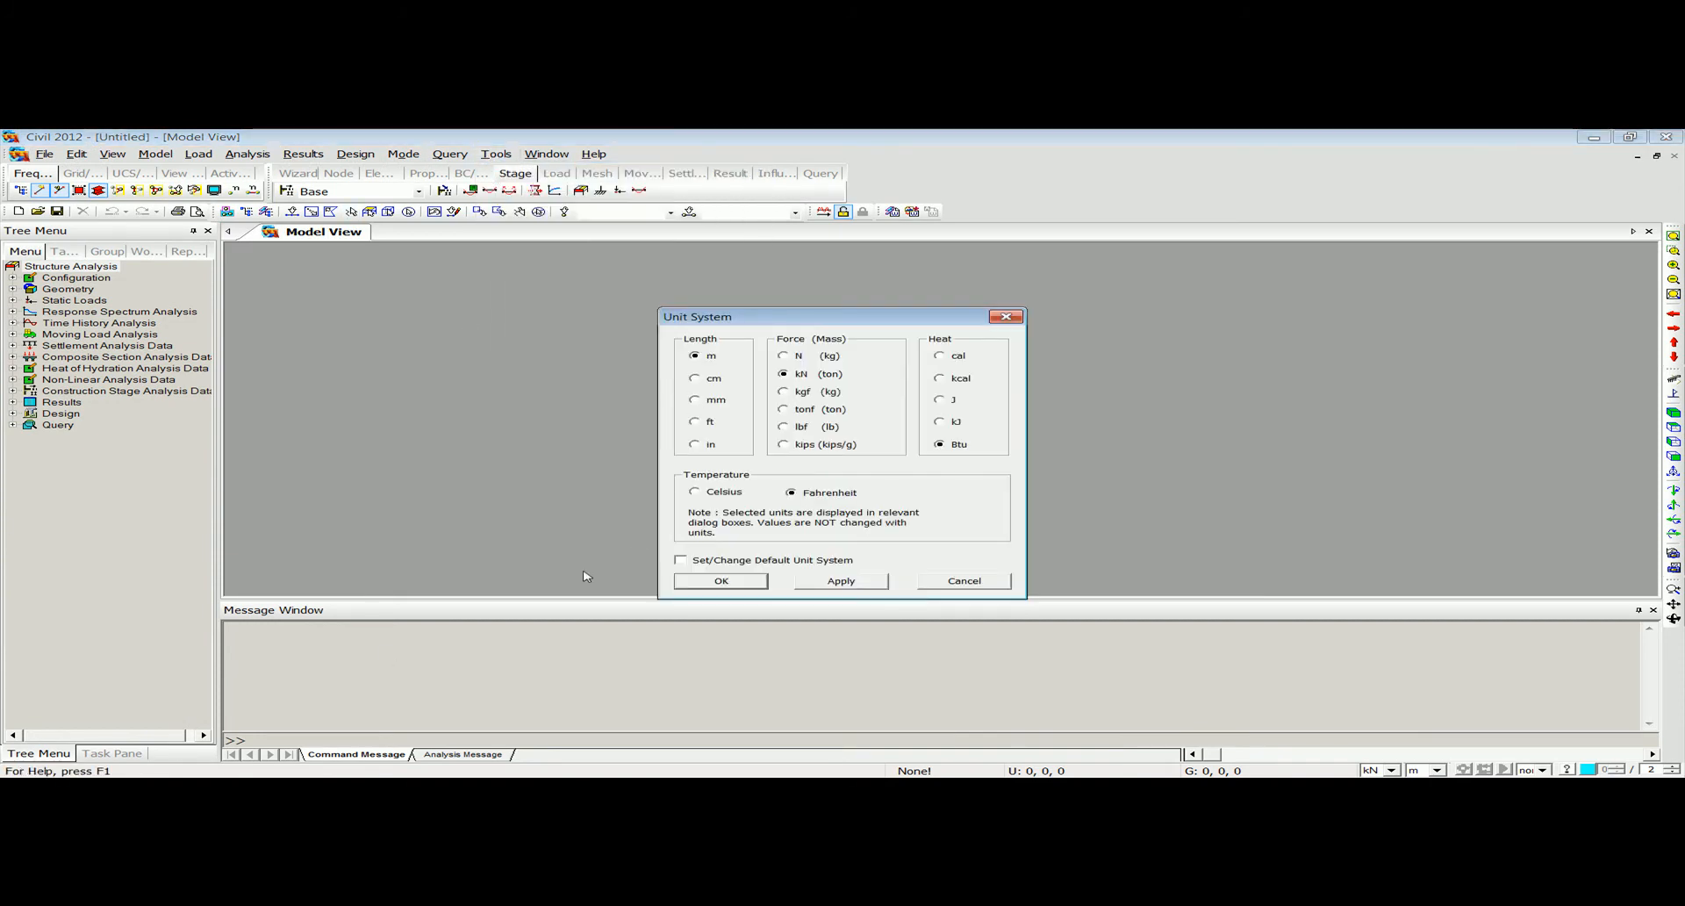
{"action": "left_click", "coordinate": [694, 444]}
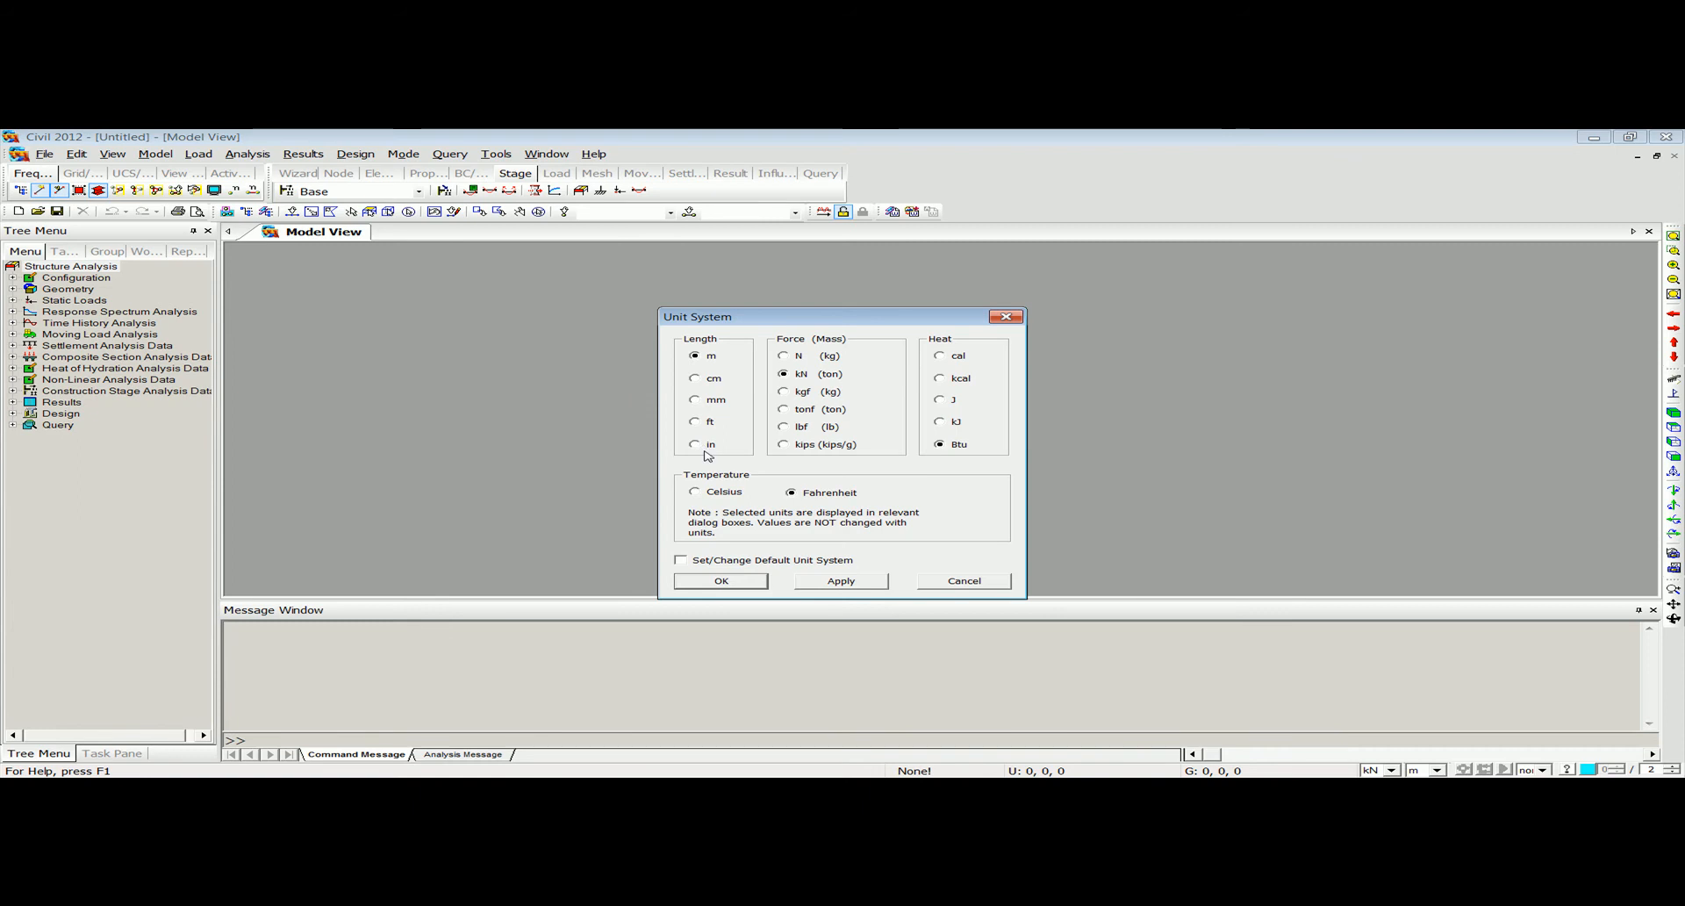
{"action": "left_click", "coordinate": [783, 445]}
{"action": "left_click", "coordinate": [720, 581]}
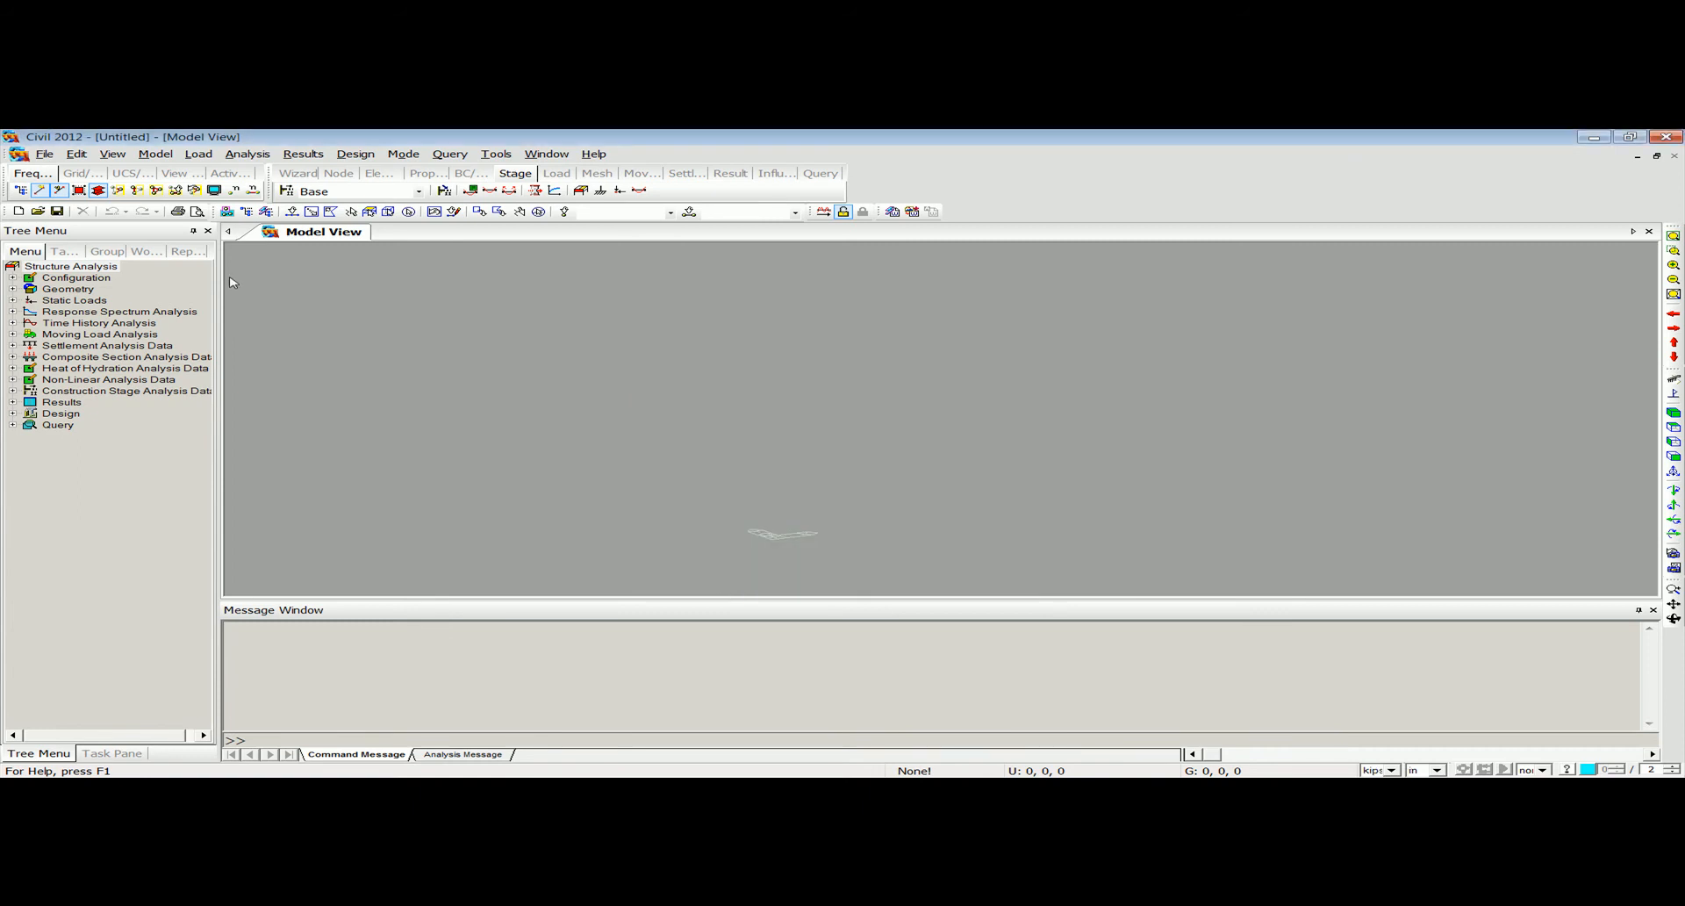
Add a concrete material using the ASTM(RC) standard with Grade C5000.
{"action": "left_click", "coordinate": [156, 154]}
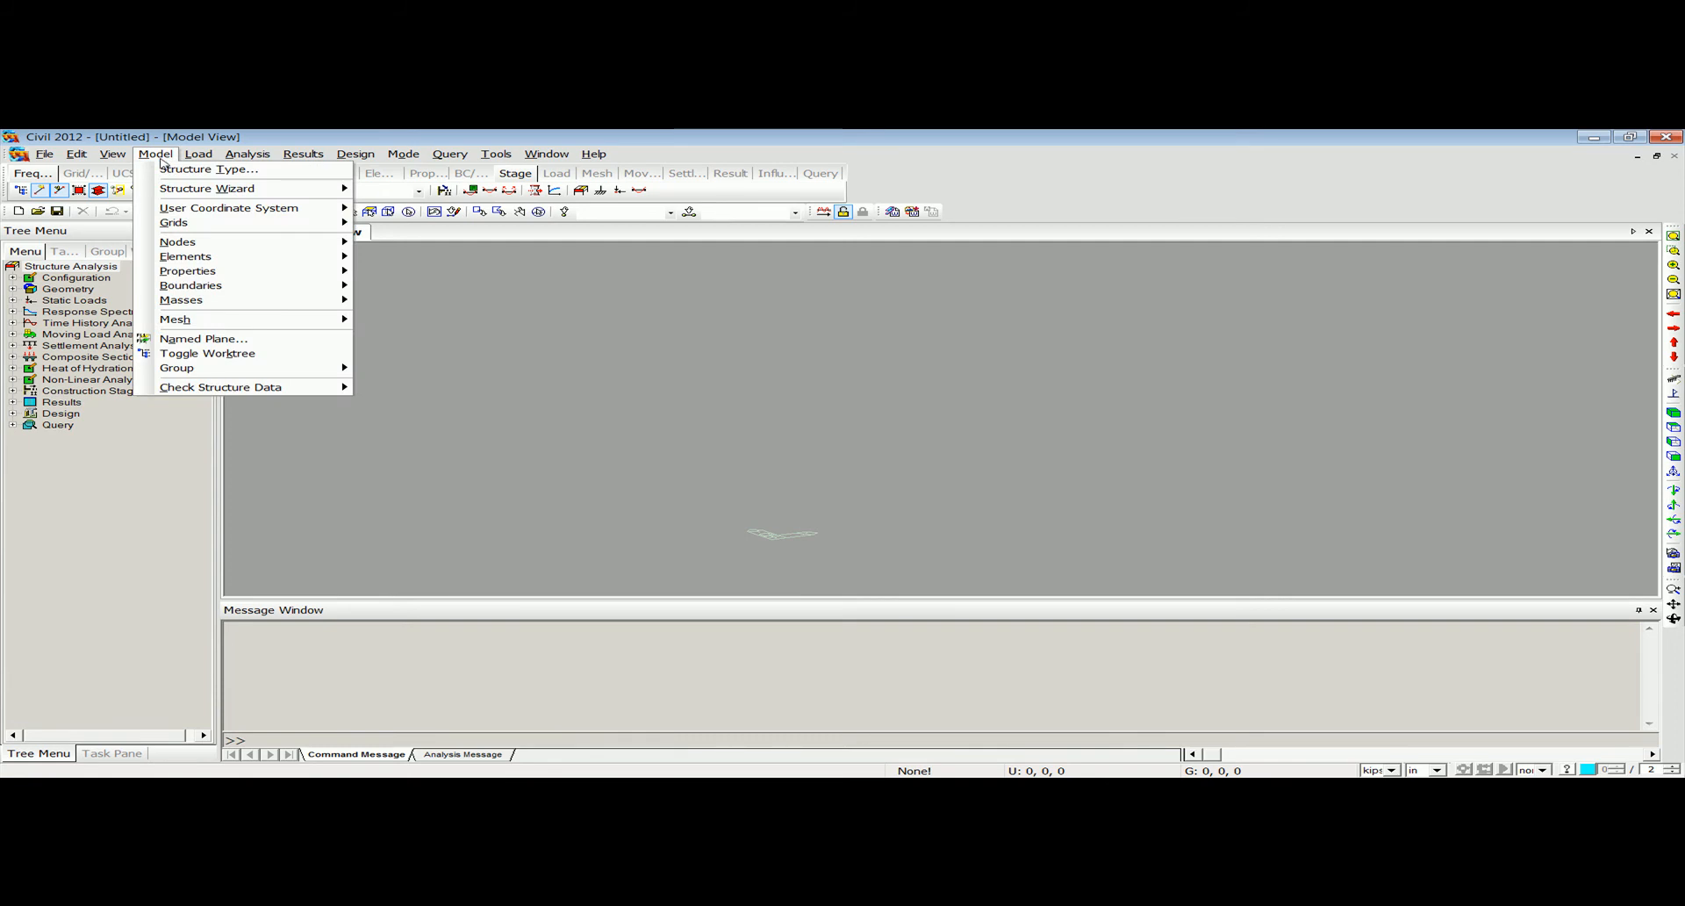
{"action": "mouse_move", "coordinate": [255, 271]}
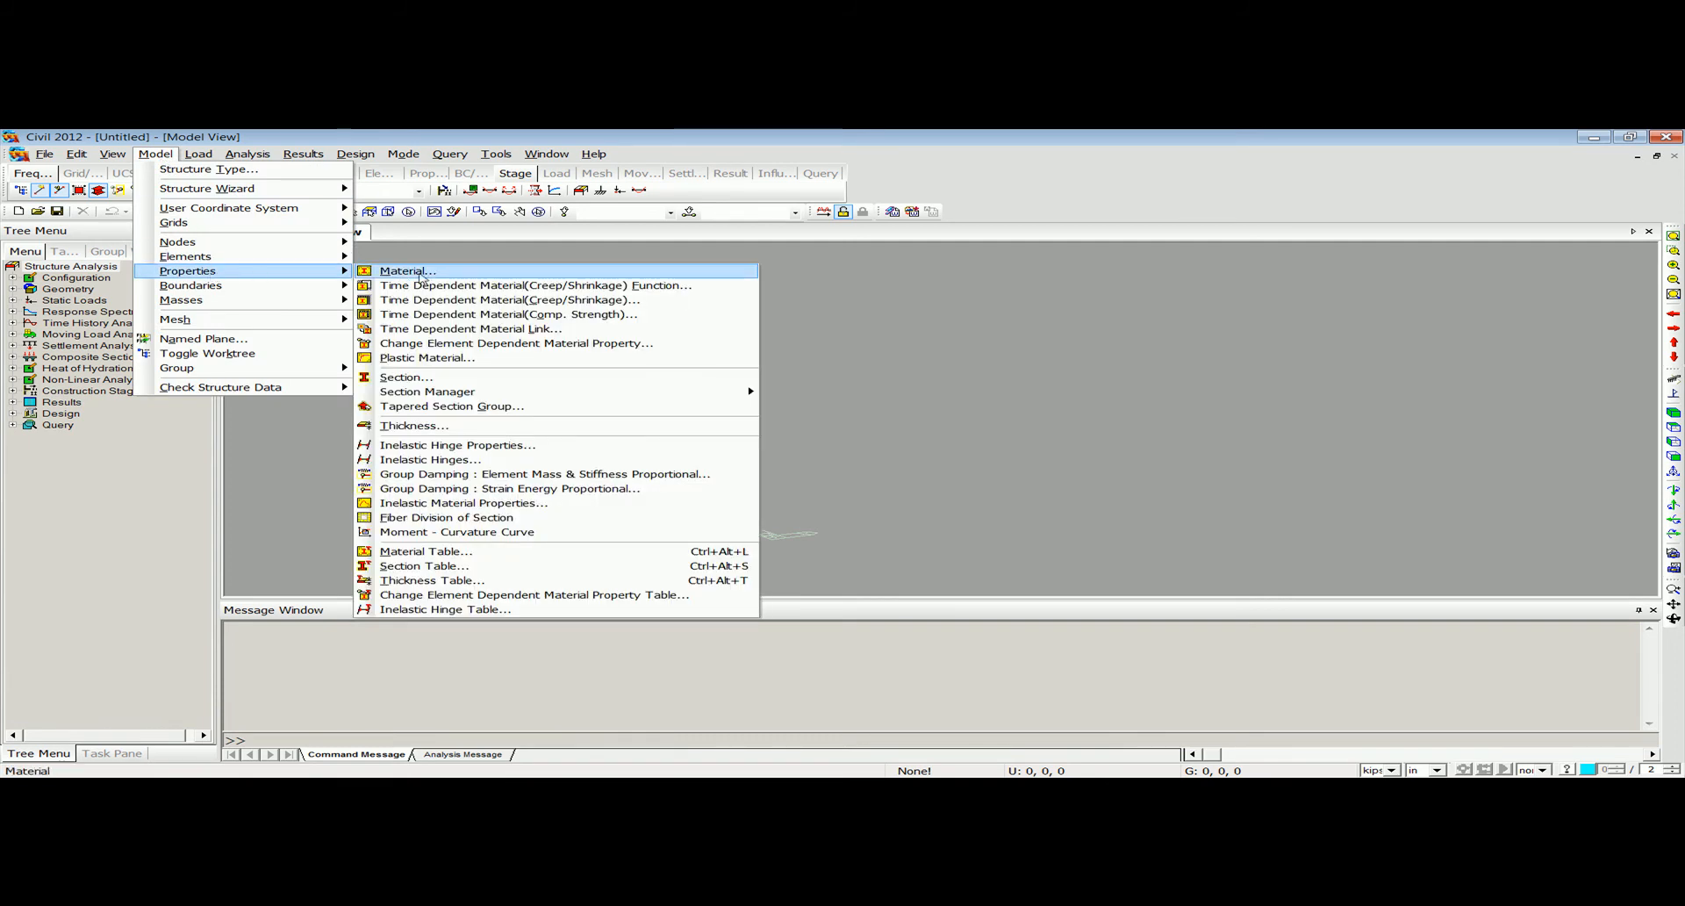
{"action": "left_click", "coordinate": [386, 272]}
{"action": "left_click_drag", "start_coordinate": [208, 163], "coordinate": [242, 187]}
{"action": "left_click", "coordinate": [507, 227]}
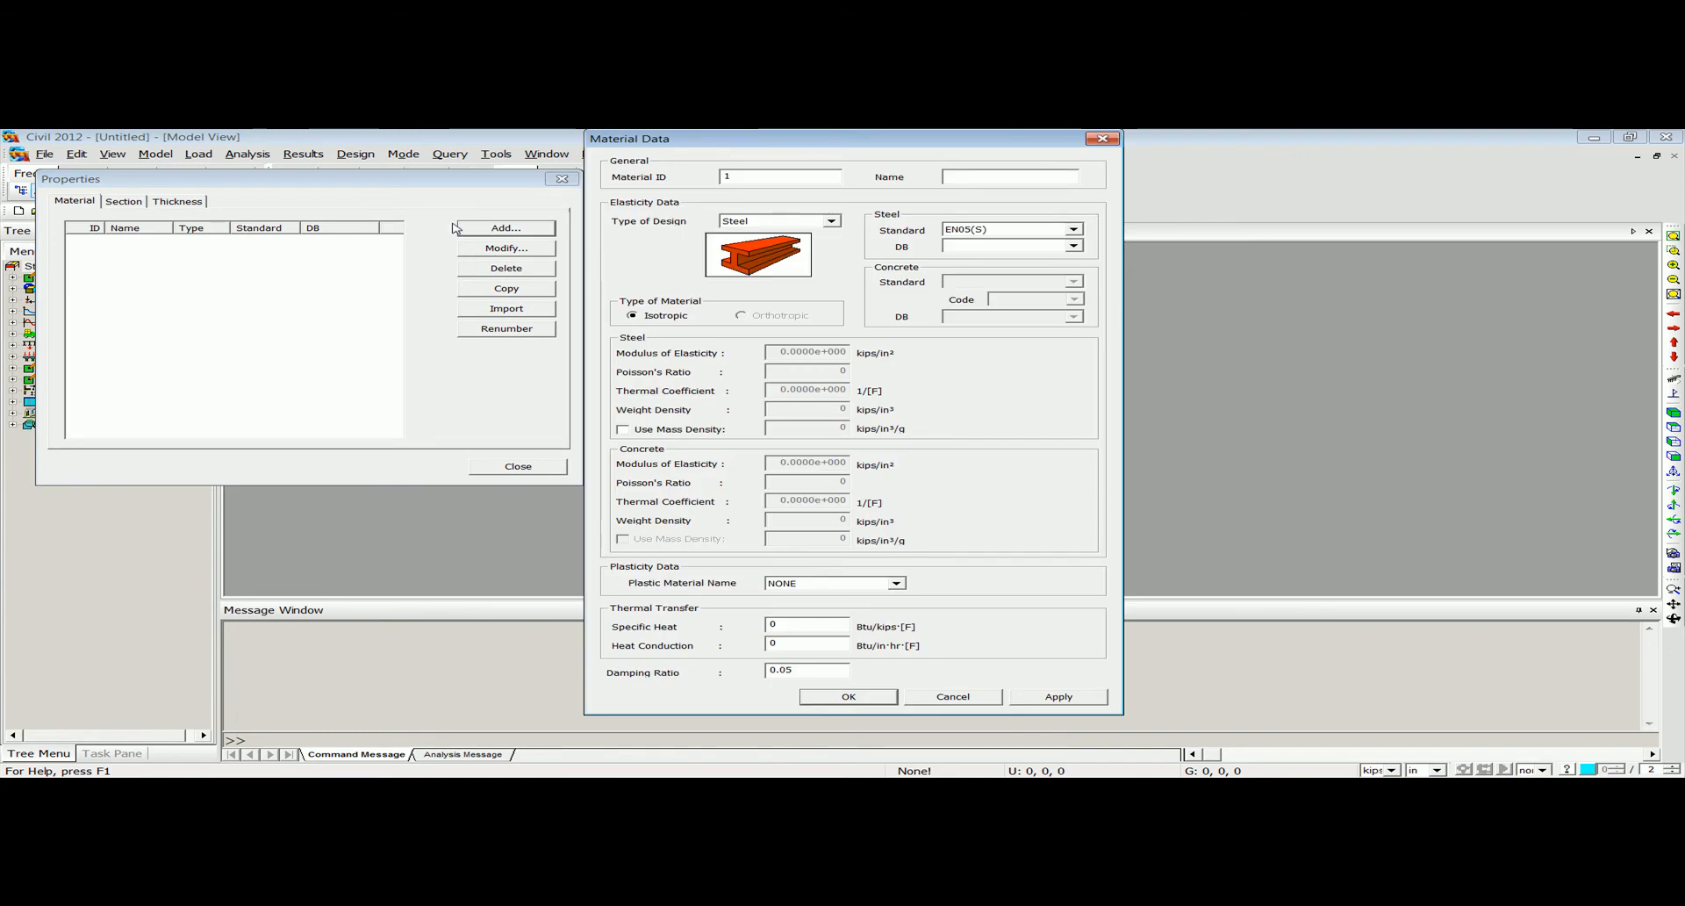
{"action": "left_click_drag", "start_coordinate": [675, 156], "coordinate": [529, 174]}
{"action": "left_click", "coordinate": [632, 237]}
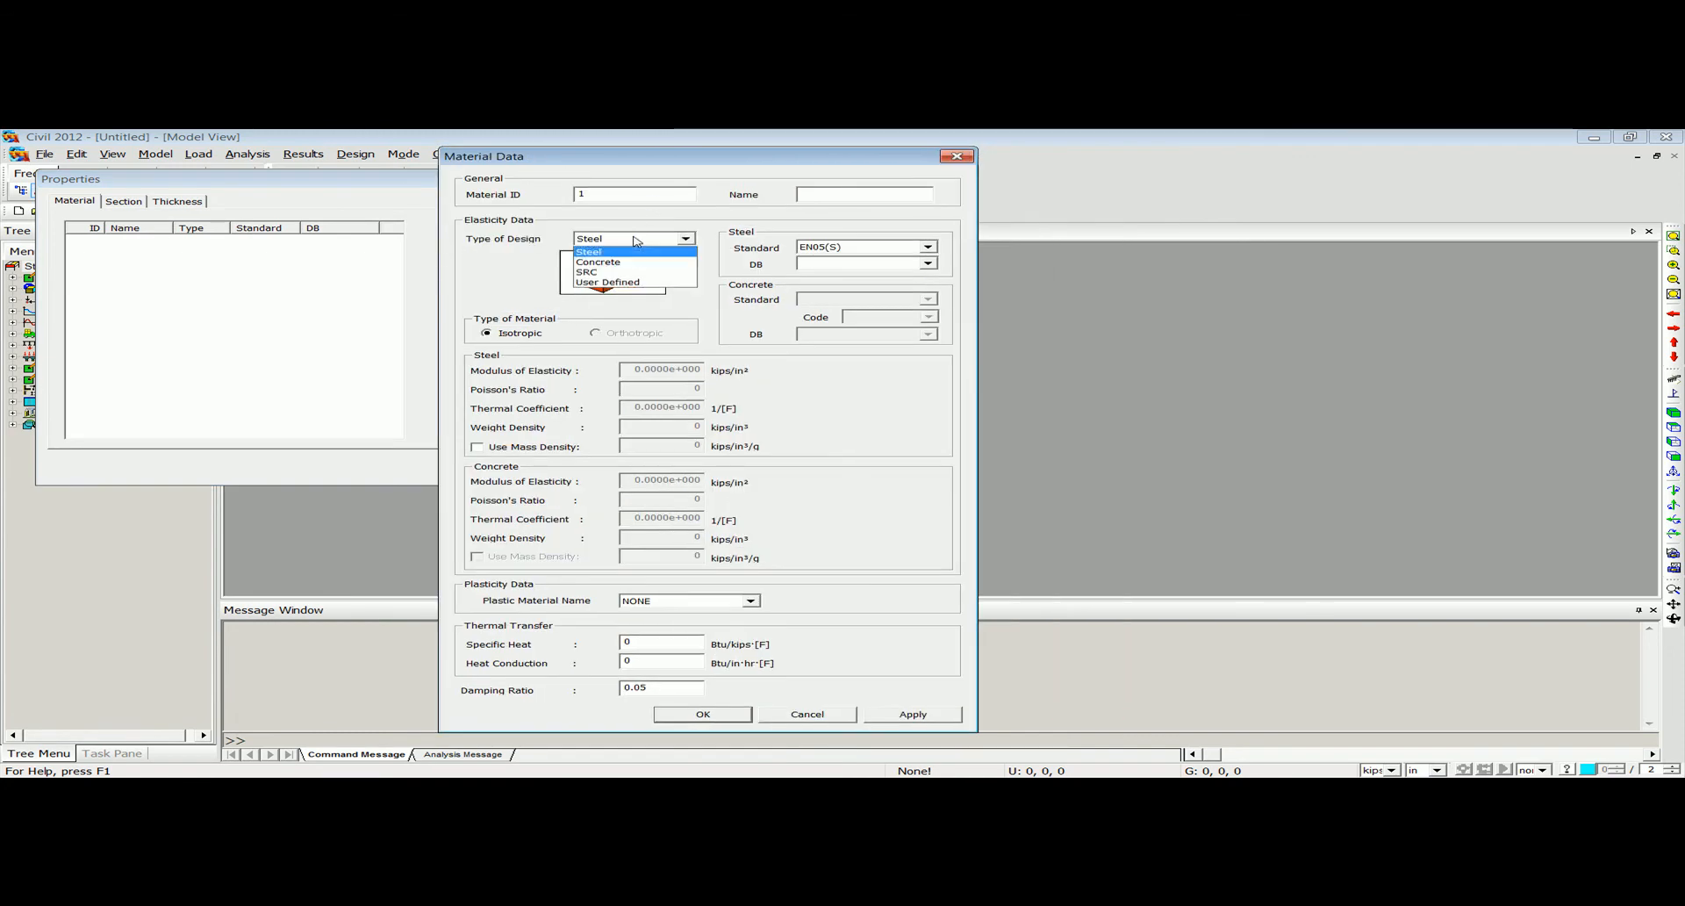
{"action": "left_click", "coordinate": [636, 261]}
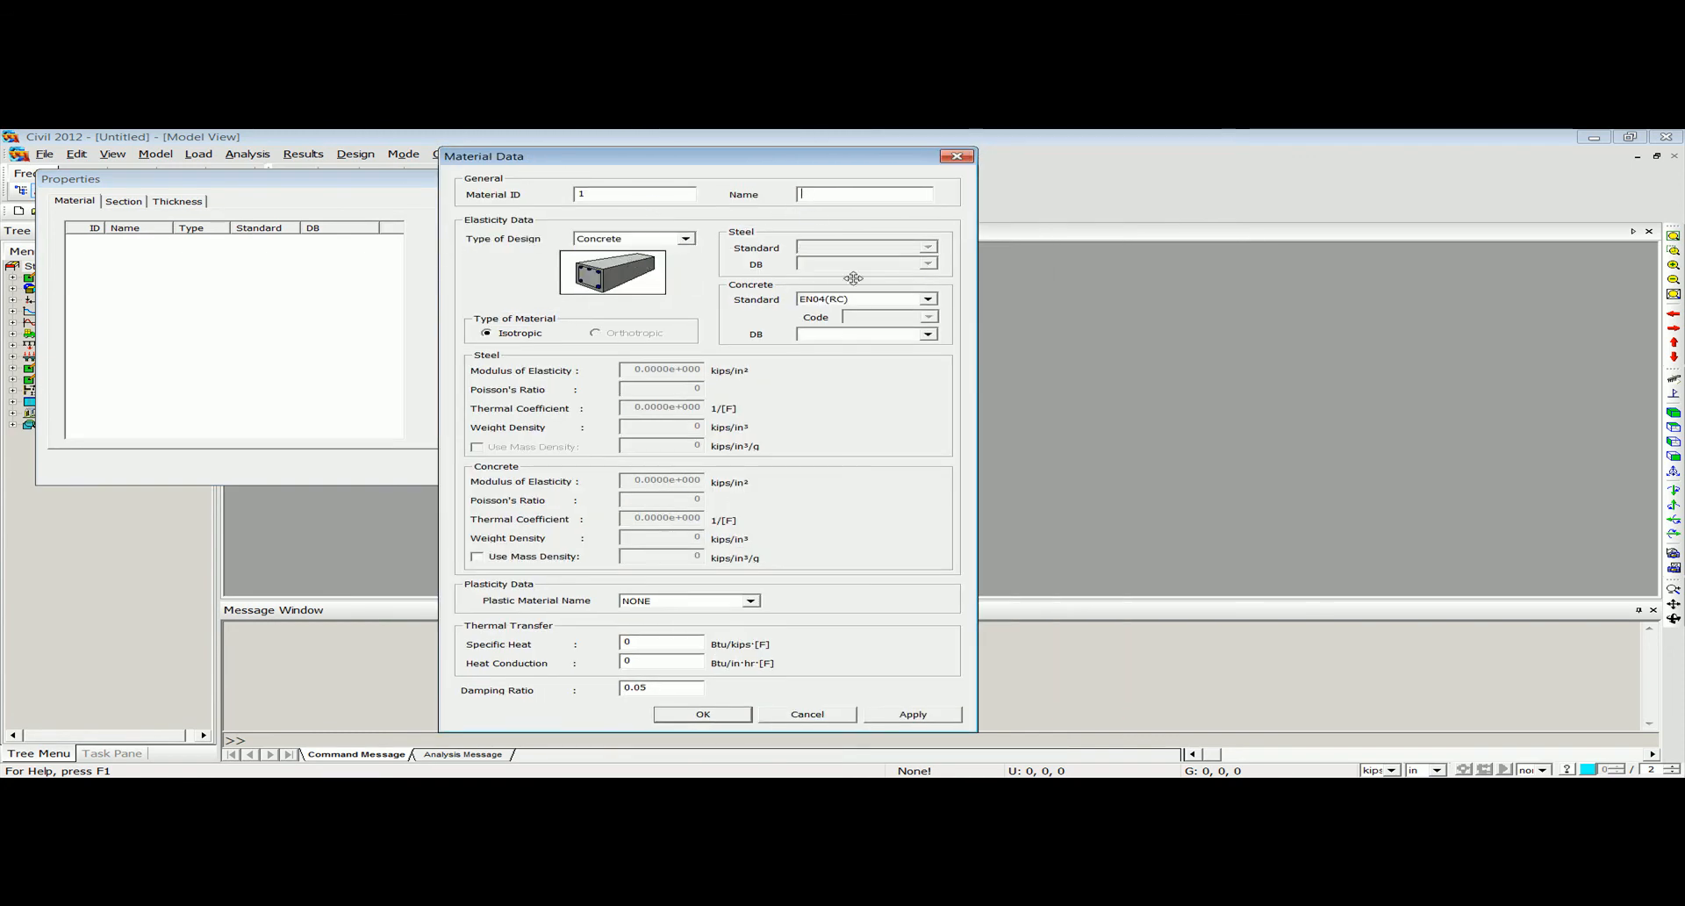
{"action": "left_click", "coordinate": [866, 302]}
{"action": "scroll", "coordinate": [866, 302], "scroll_direction": "up", "scroll_amount": 3}
{"action": "left_click", "coordinate": [856, 315]}
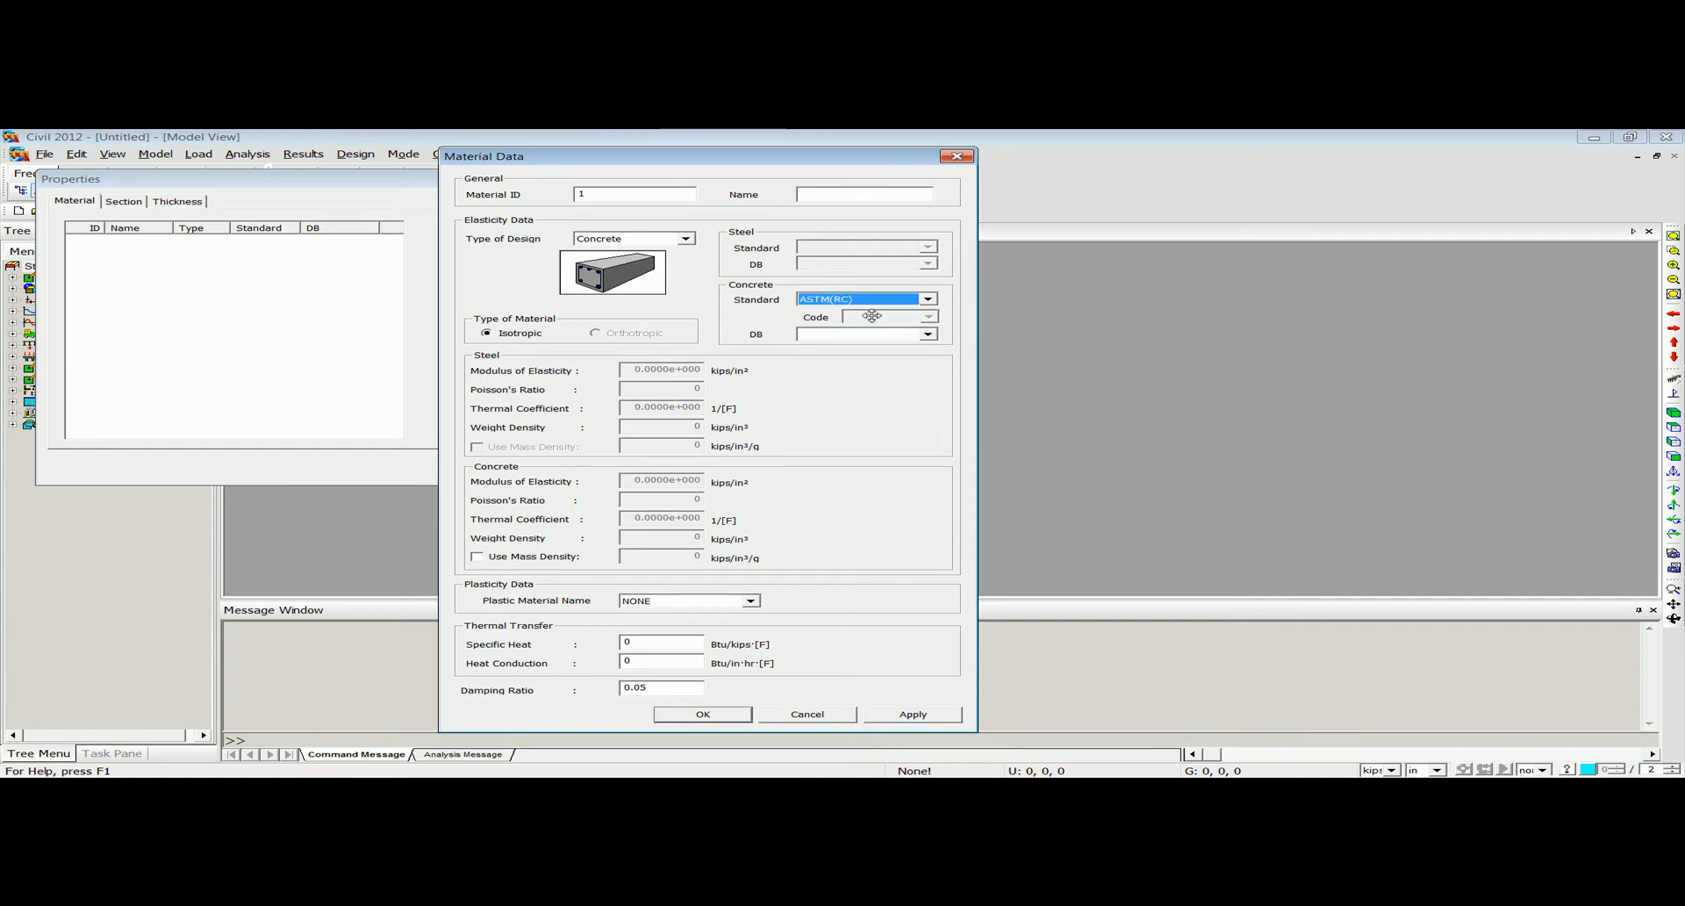
{"action": "left_click", "coordinate": [932, 336]}
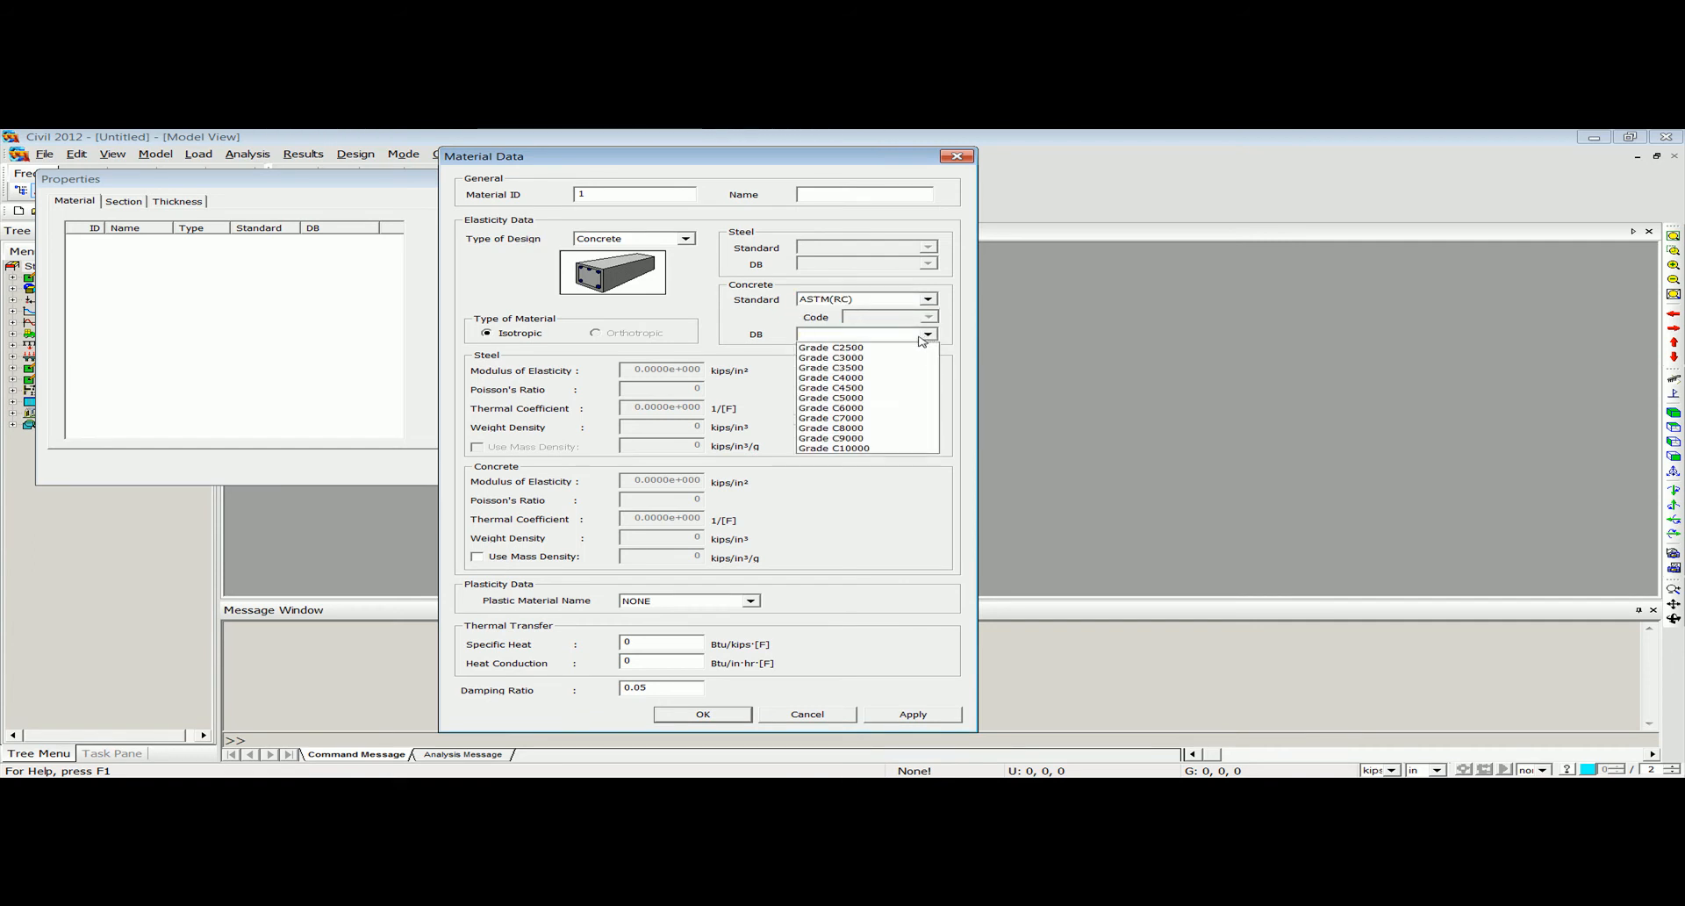
{"action": "left_click", "coordinate": [906, 400]}
{"action": "left_click", "coordinate": [702, 713]}
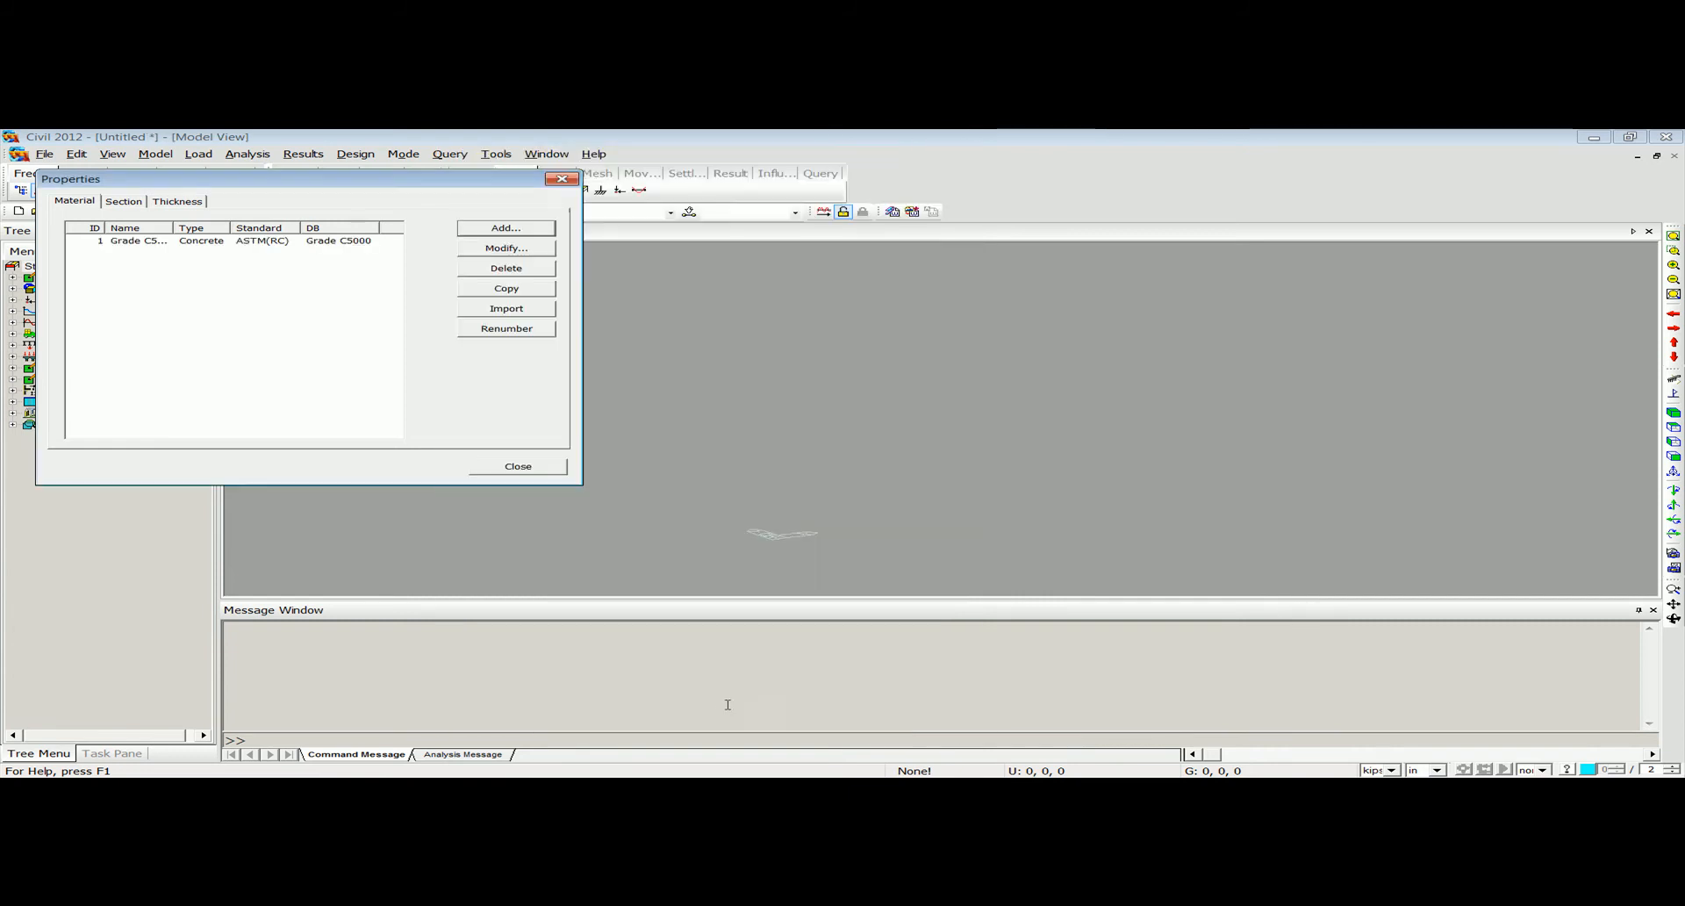
Add a second concrete material using the ASTM(RC) standard with Grade C4000.
{"action": "left_click", "coordinate": [504, 230]}
{"action": "left_click", "coordinate": [792, 220]}
{"action": "left_click", "coordinate": [793, 233]}
{"action": "left_click", "coordinate": [792, 220]}
{"action": "left_click", "coordinate": [798, 244]}
{"action": "left_click", "coordinate": [1035, 282]}
{"action": "left_click", "coordinate": [970, 304]}
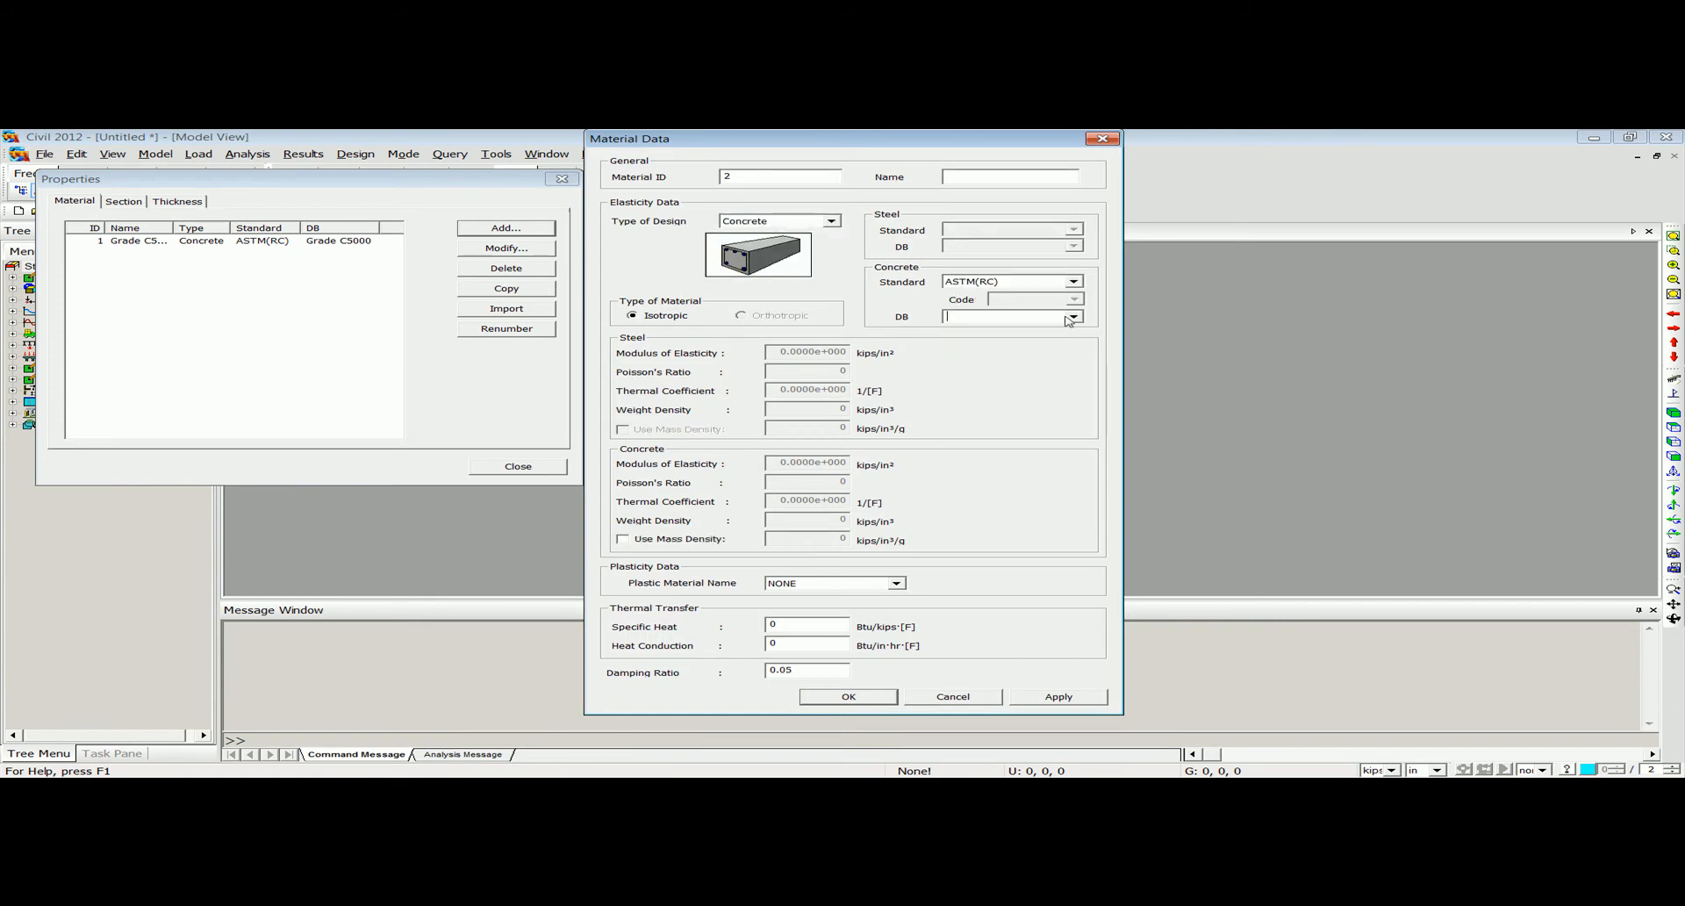
{"action": "left_click", "coordinate": [1069, 314]}
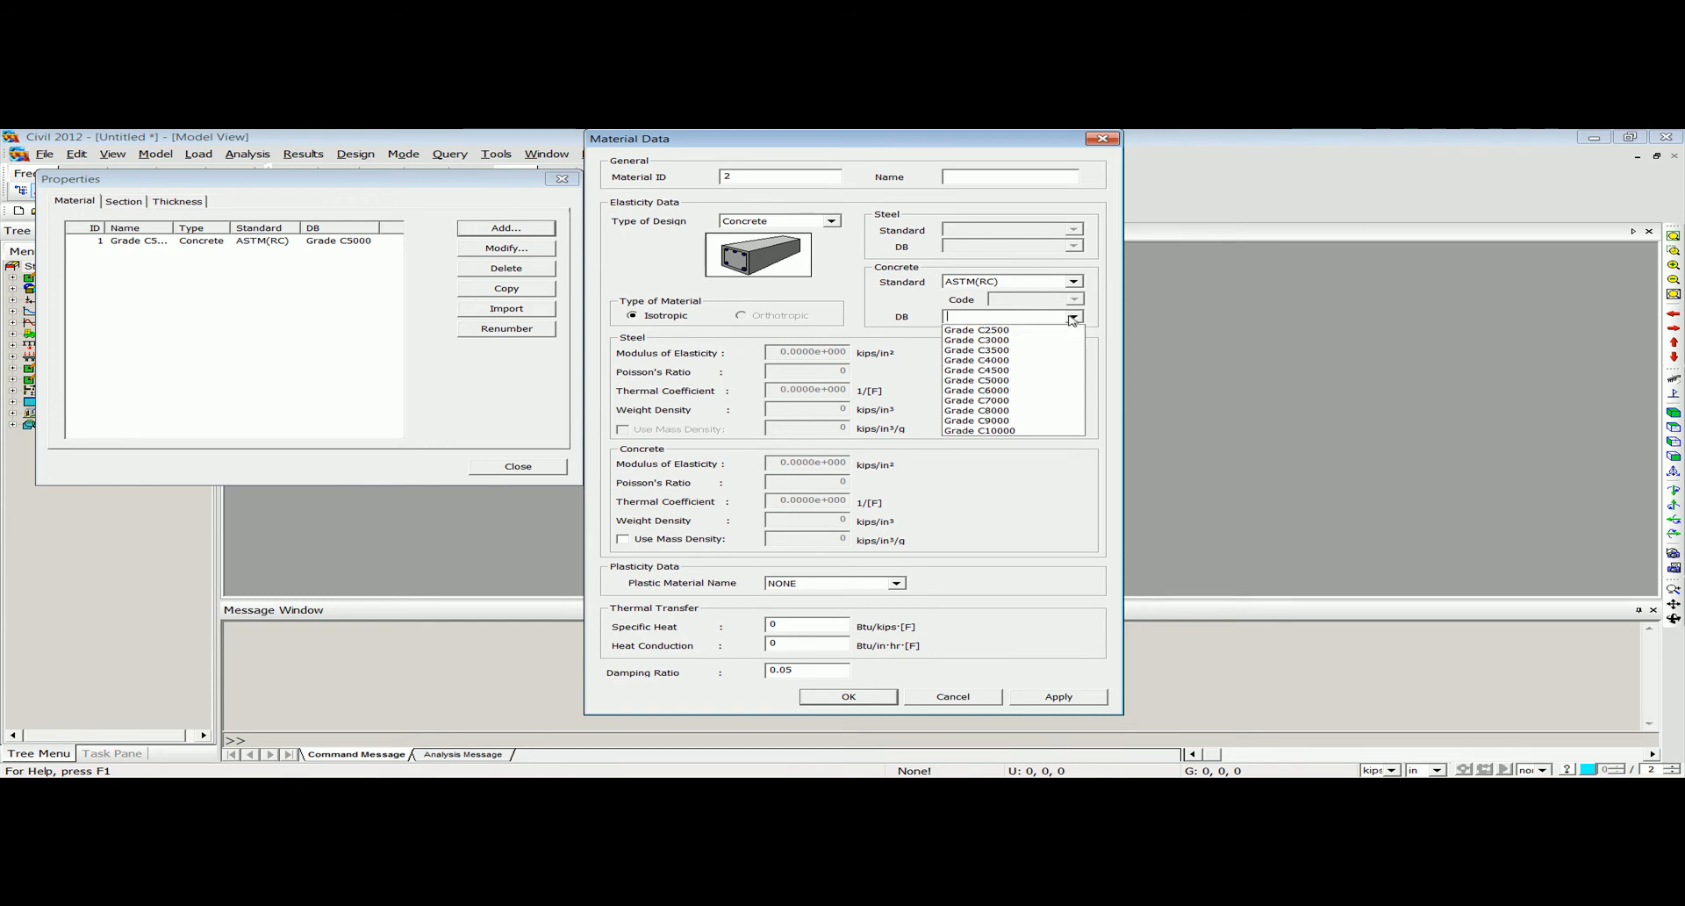
{"action": "left_click", "coordinate": [1036, 344]}
{"action": "left_click", "coordinate": [847, 696]}
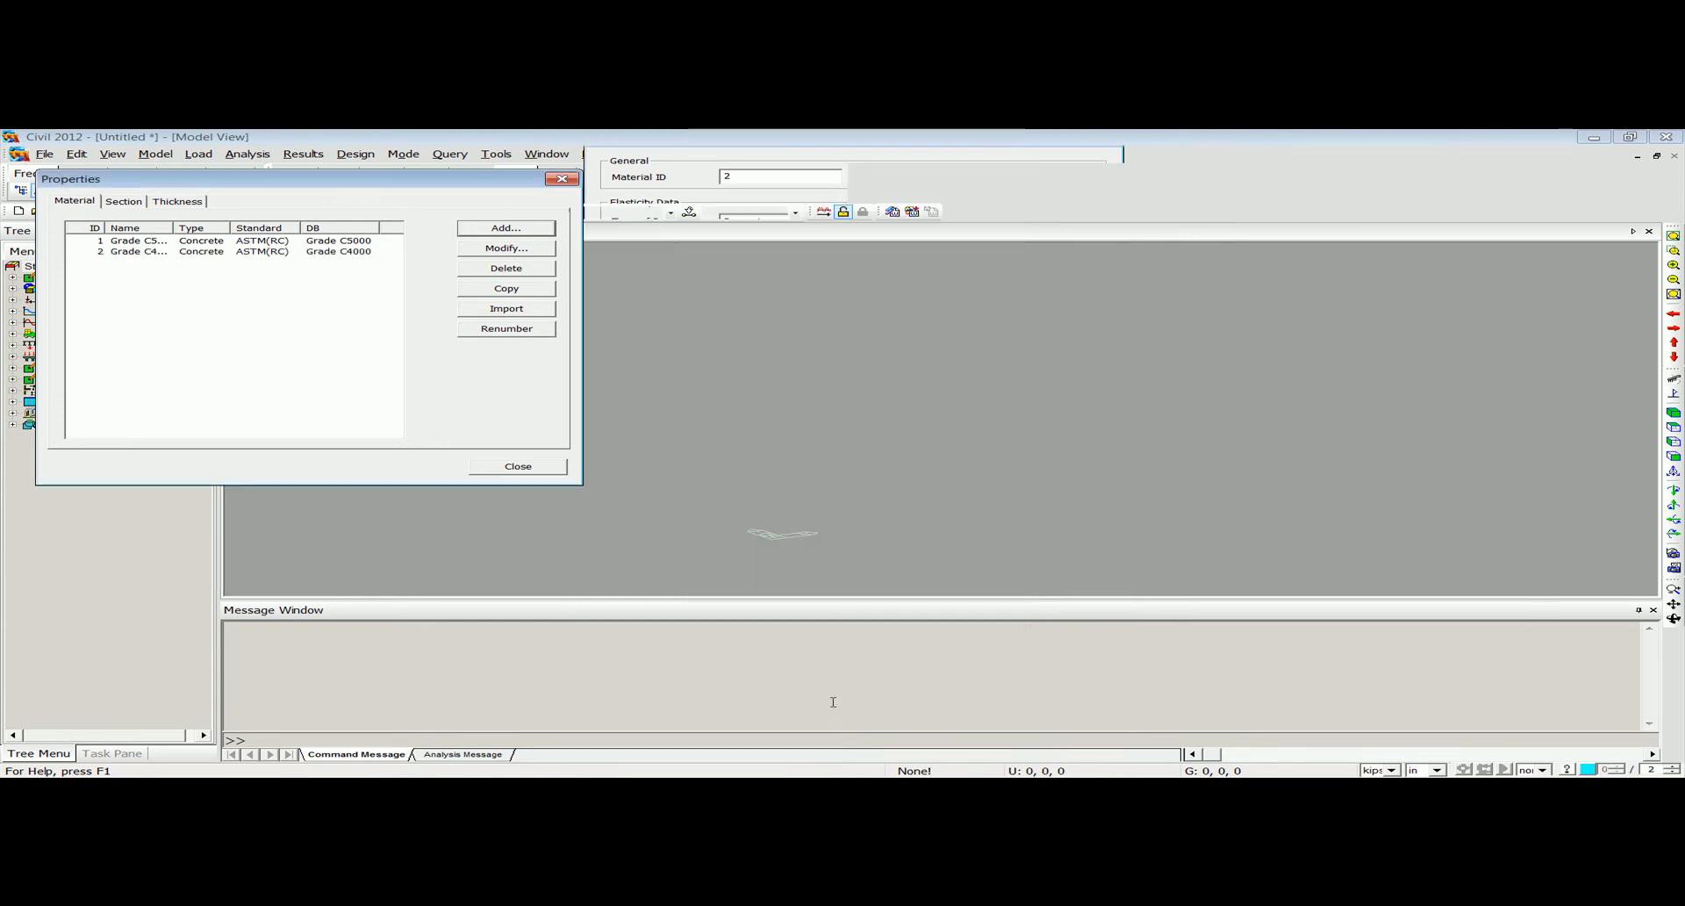
Add a steel material using the ASTM09(S) standard with grade A501 and close the material properties.
{"action": "left_click", "coordinate": [499, 231]}
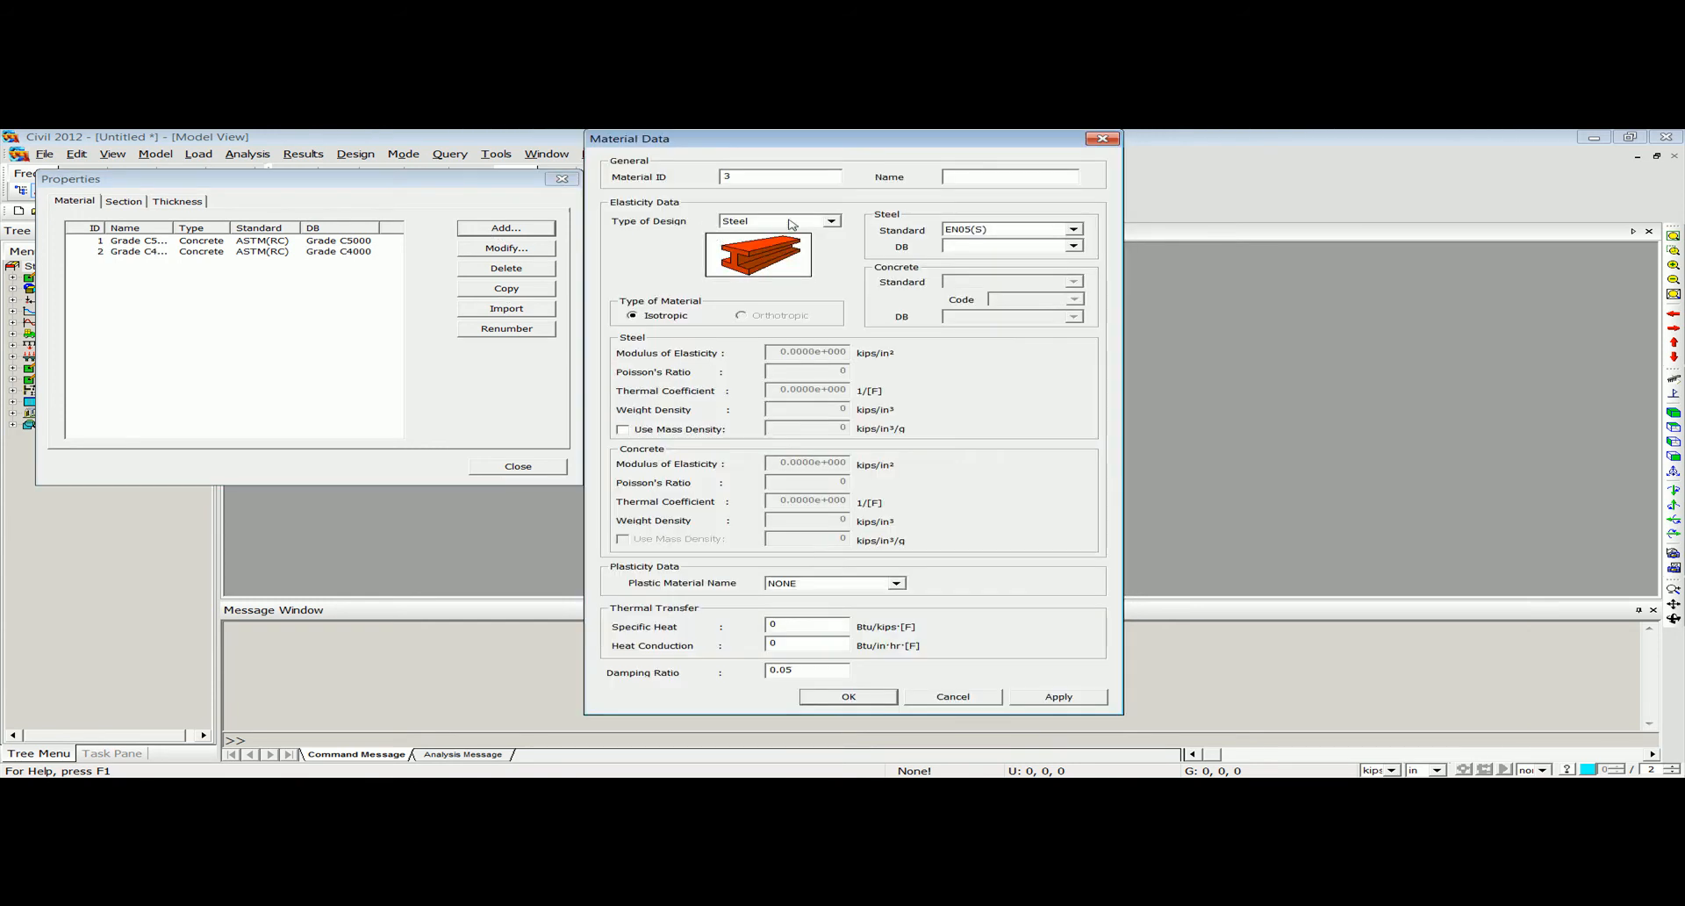
{"action": "left_click", "coordinate": [1072, 229]}
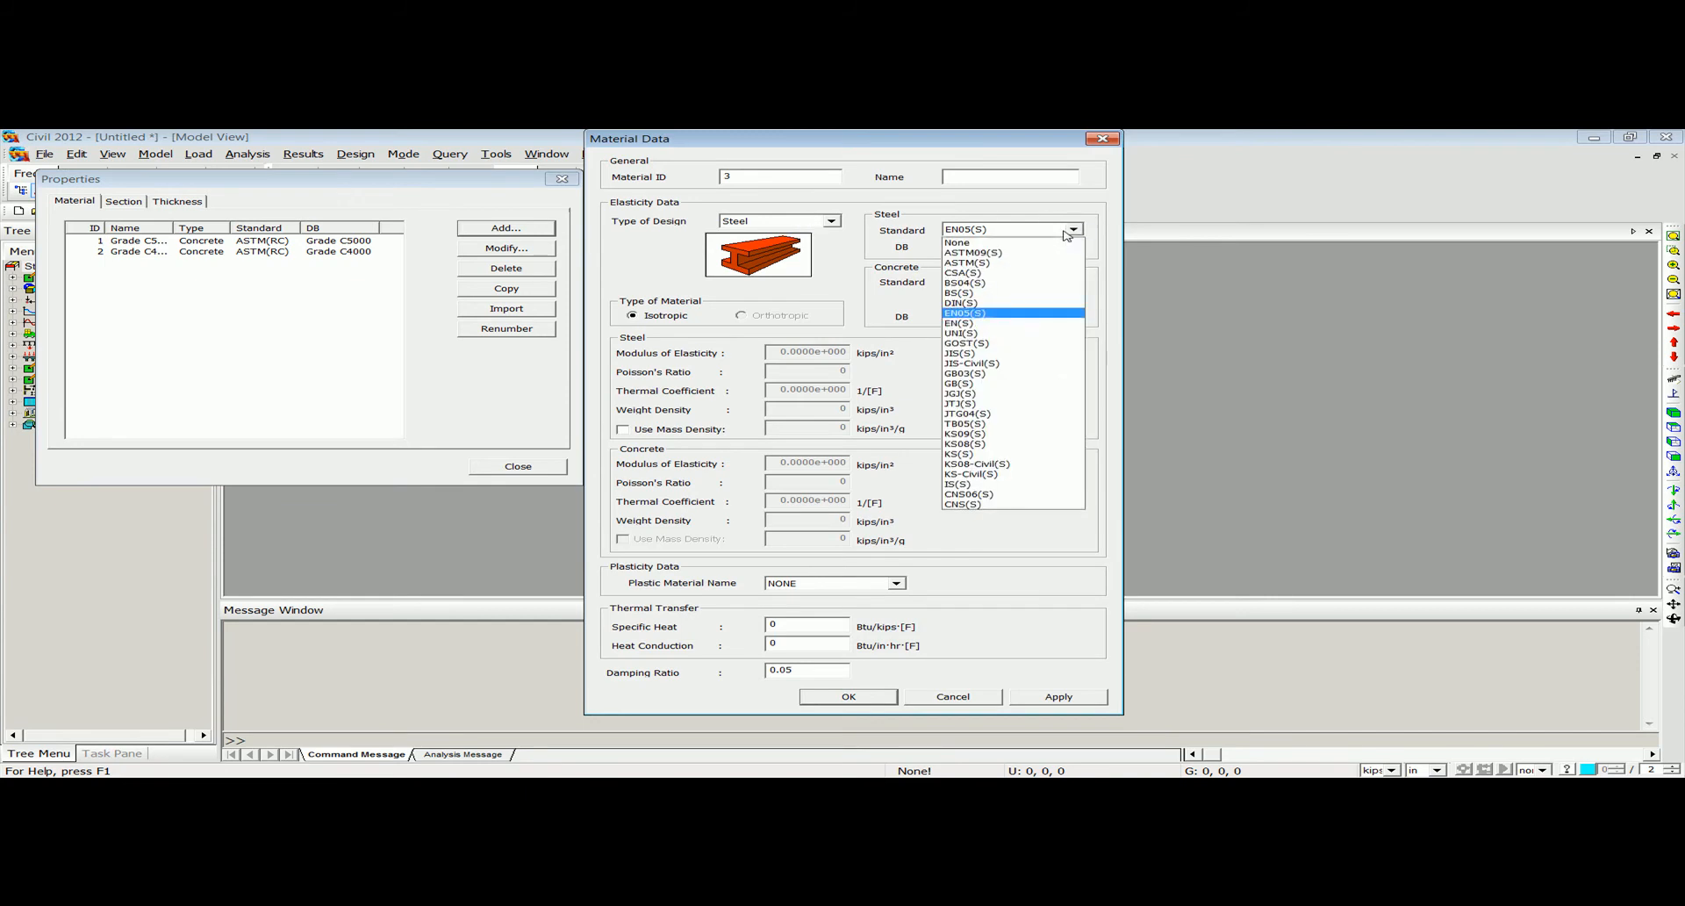
{"action": "left_click", "coordinate": [1065, 256]}
{"action": "left_click", "coordinate": [1072, 246]}
{"action": "left_click", "coordinate": [1005, 407]}
{"action": "left_click", "coordinate": [874, 697]}
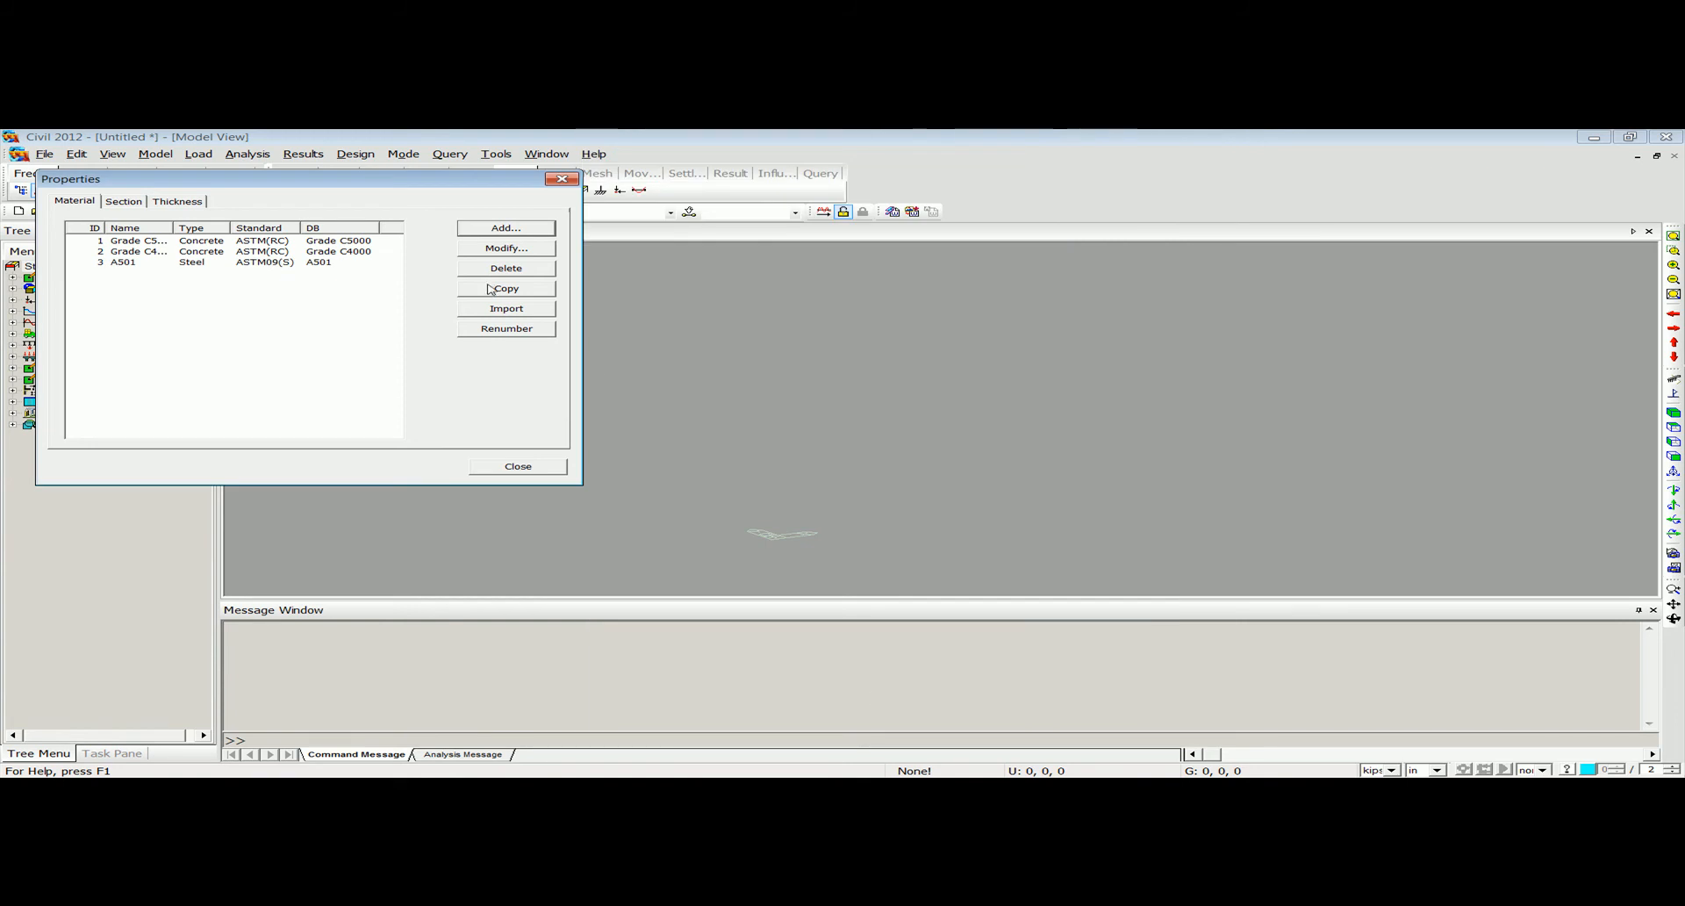
{"action": "left_click", "coordinate": [562, 179]}
Start a new composite section and name it Section AA.
{"action": "left_click", "coordinate": [156, 154]}
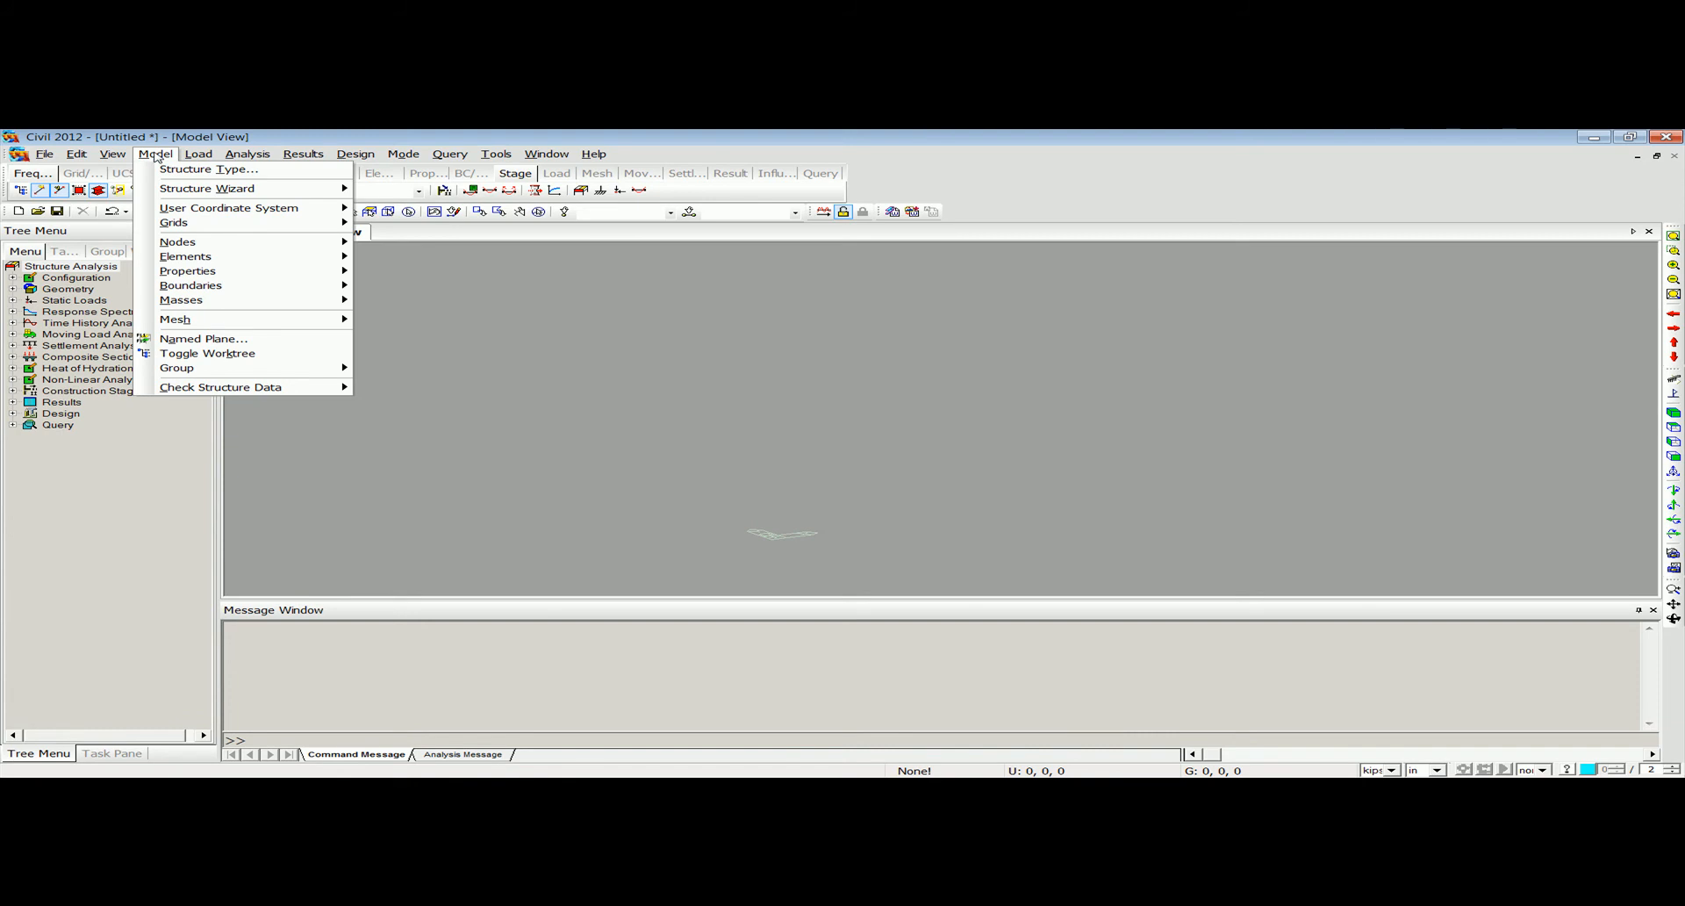
{"action": "mouse_move", "coordinate": [187, 278]}
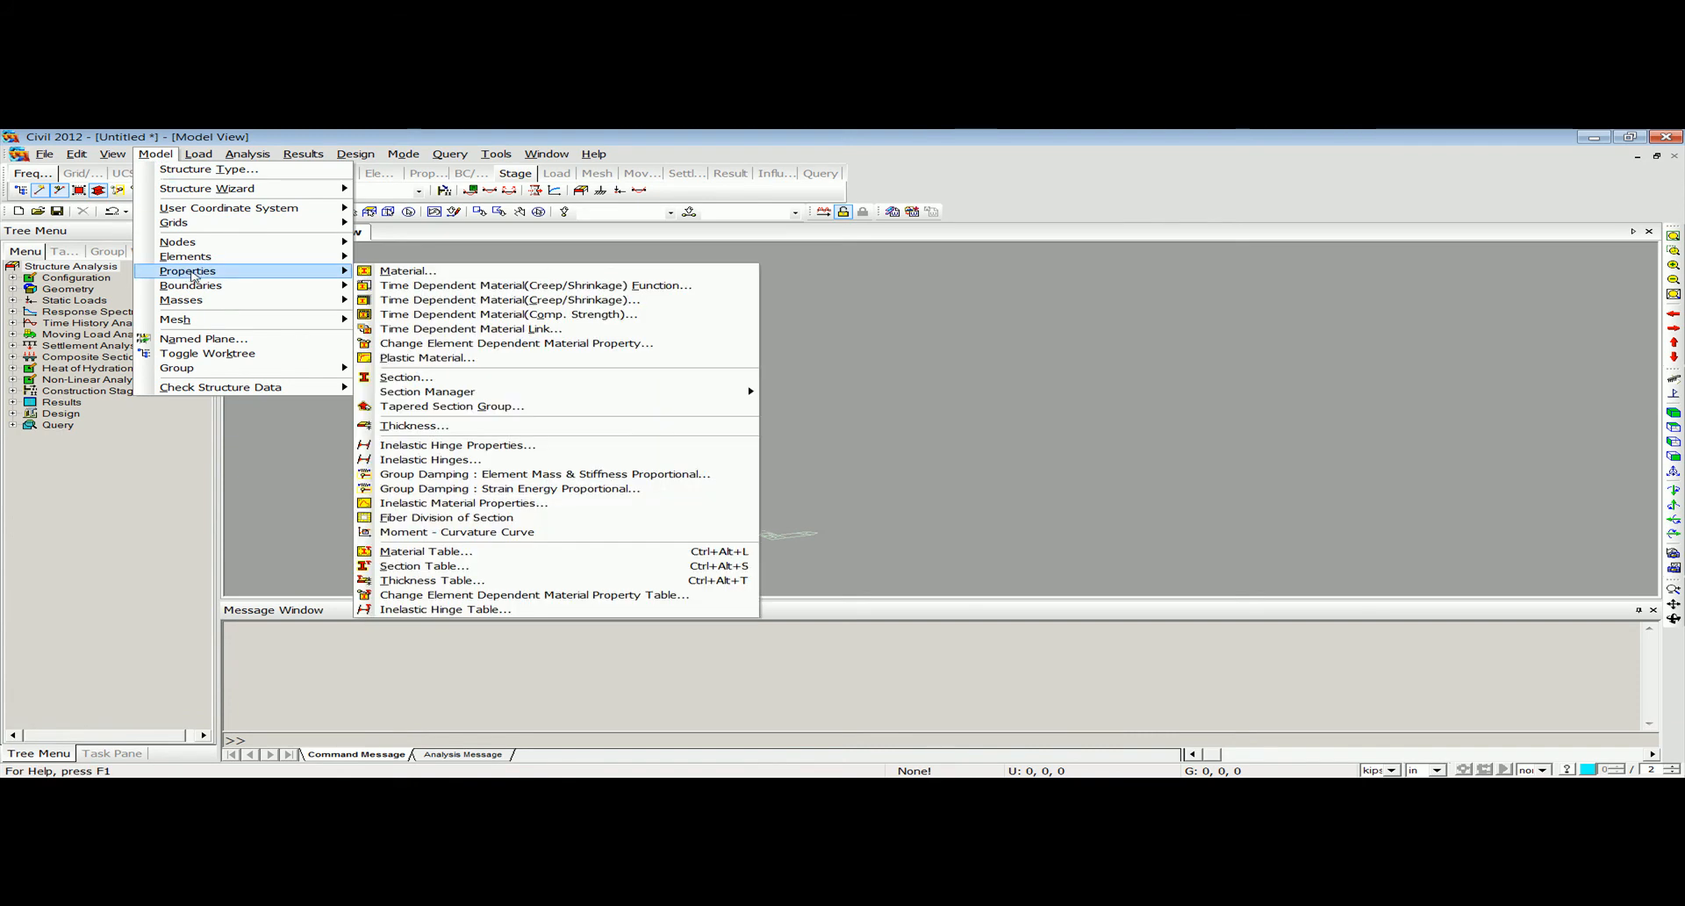
{"action": "left_click", "coordinate": [467, 379]}
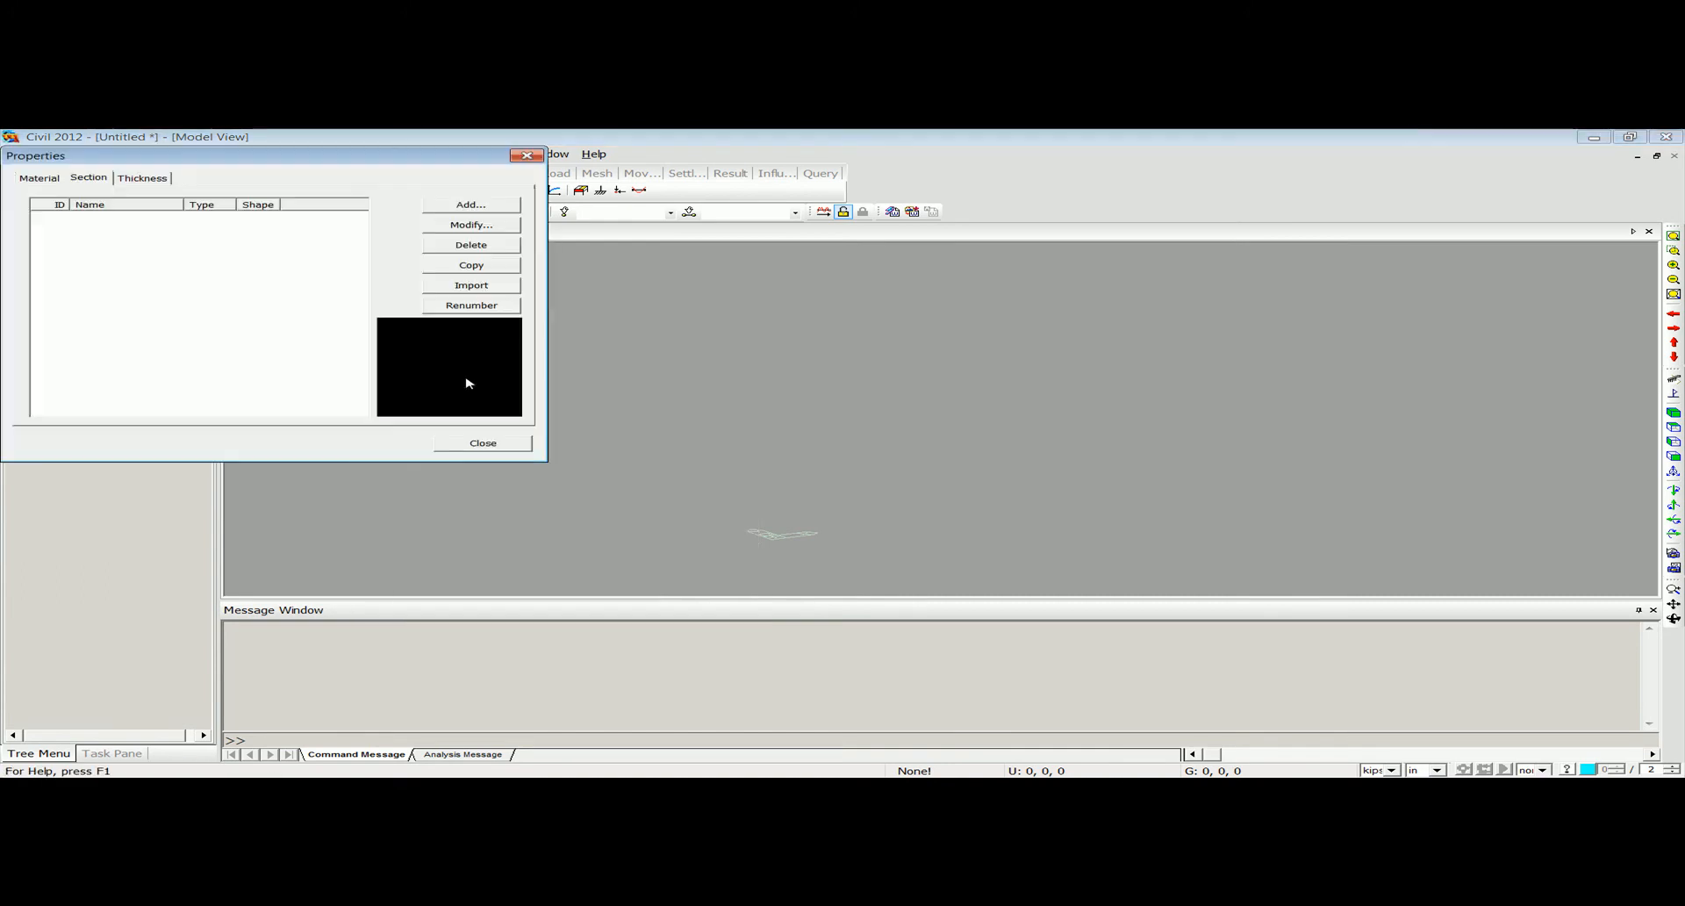
{"action": "left_click", "coordinate": [482, 210]}
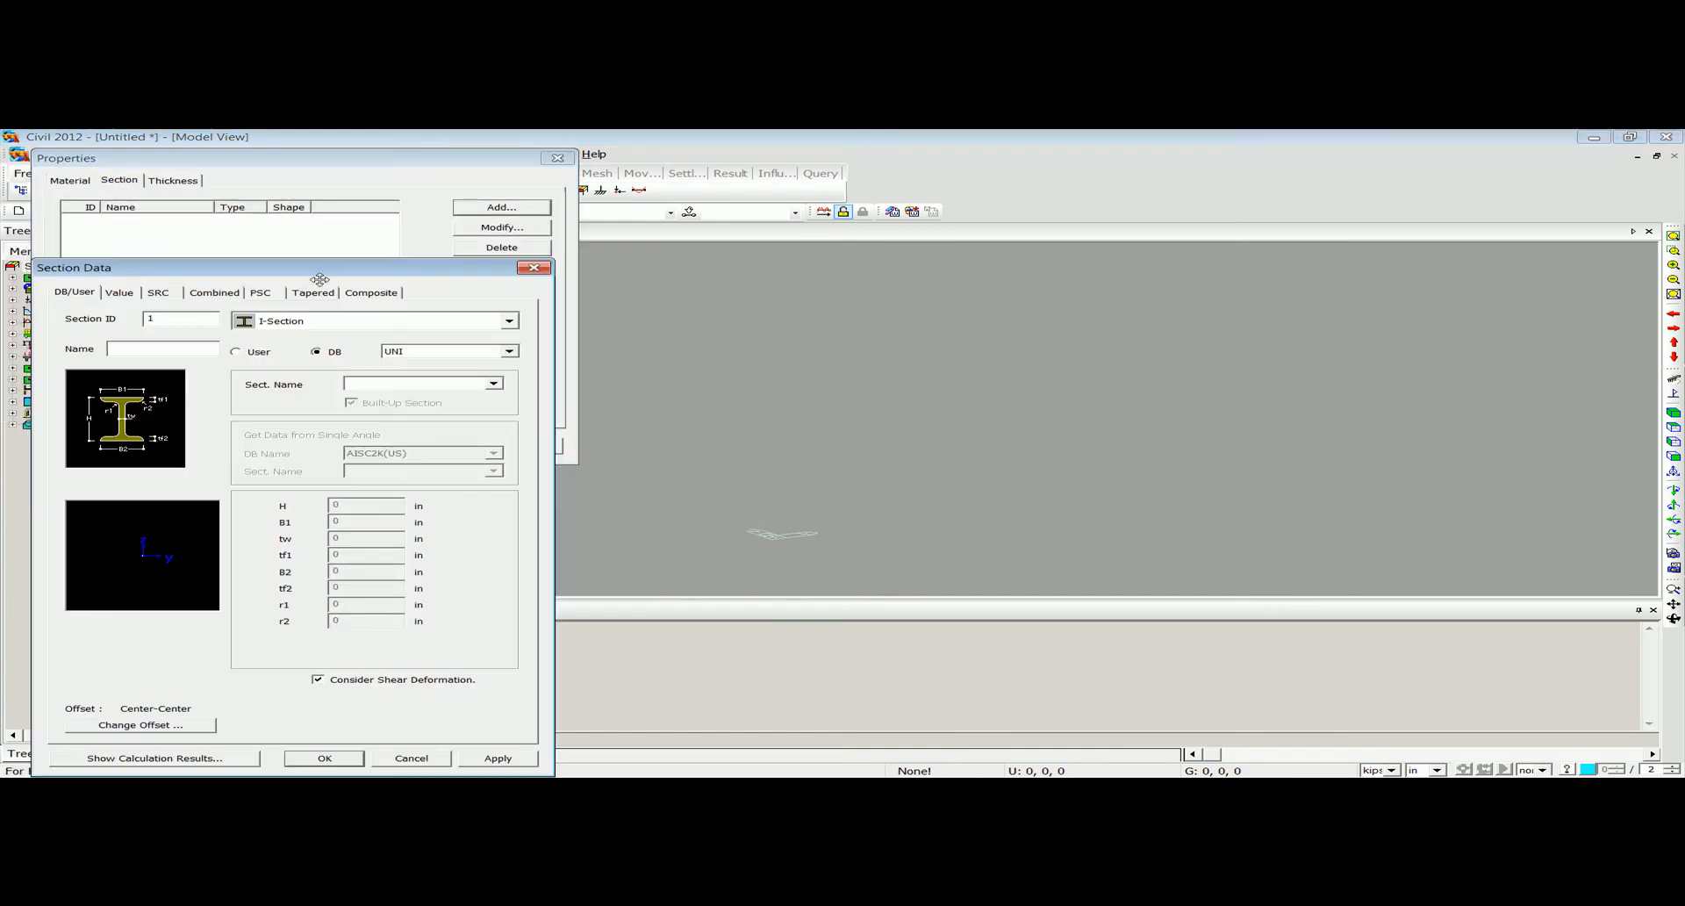
{"action": "left_click_drag", "start_coordinate": [319, 279], "coordinate": [376, 229]}
{"action": "left_click", "coordinate": [439, 245]}
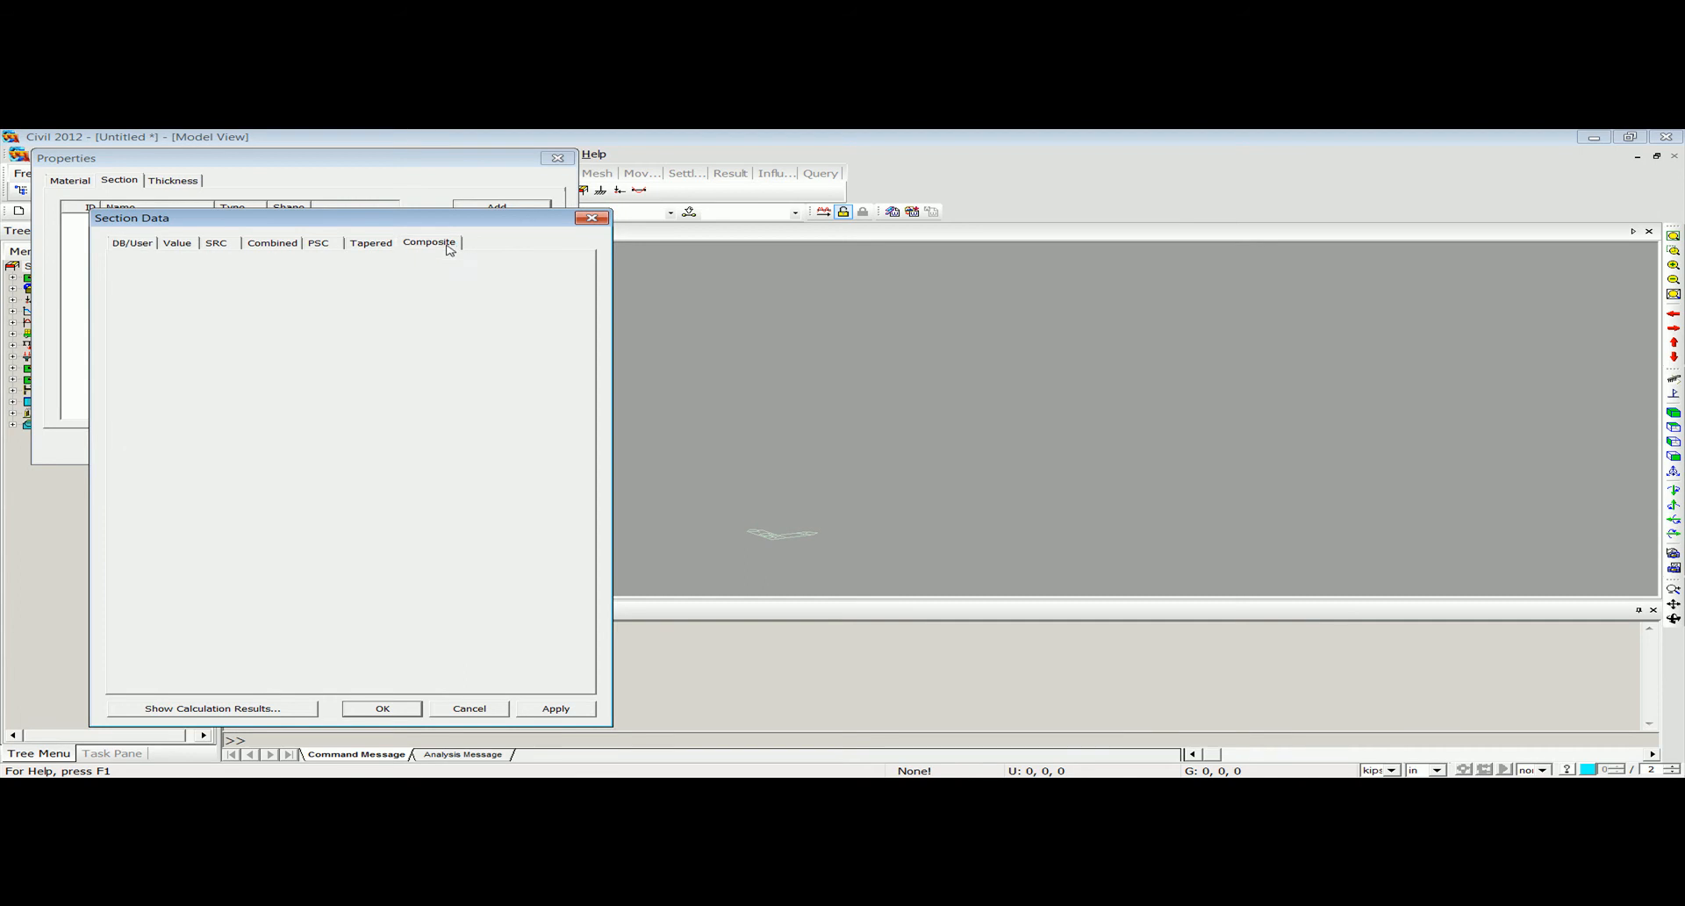
{"action": "left_click", "coordinate": [426, 256]}
{"action": "type", "text": "Section AA"}
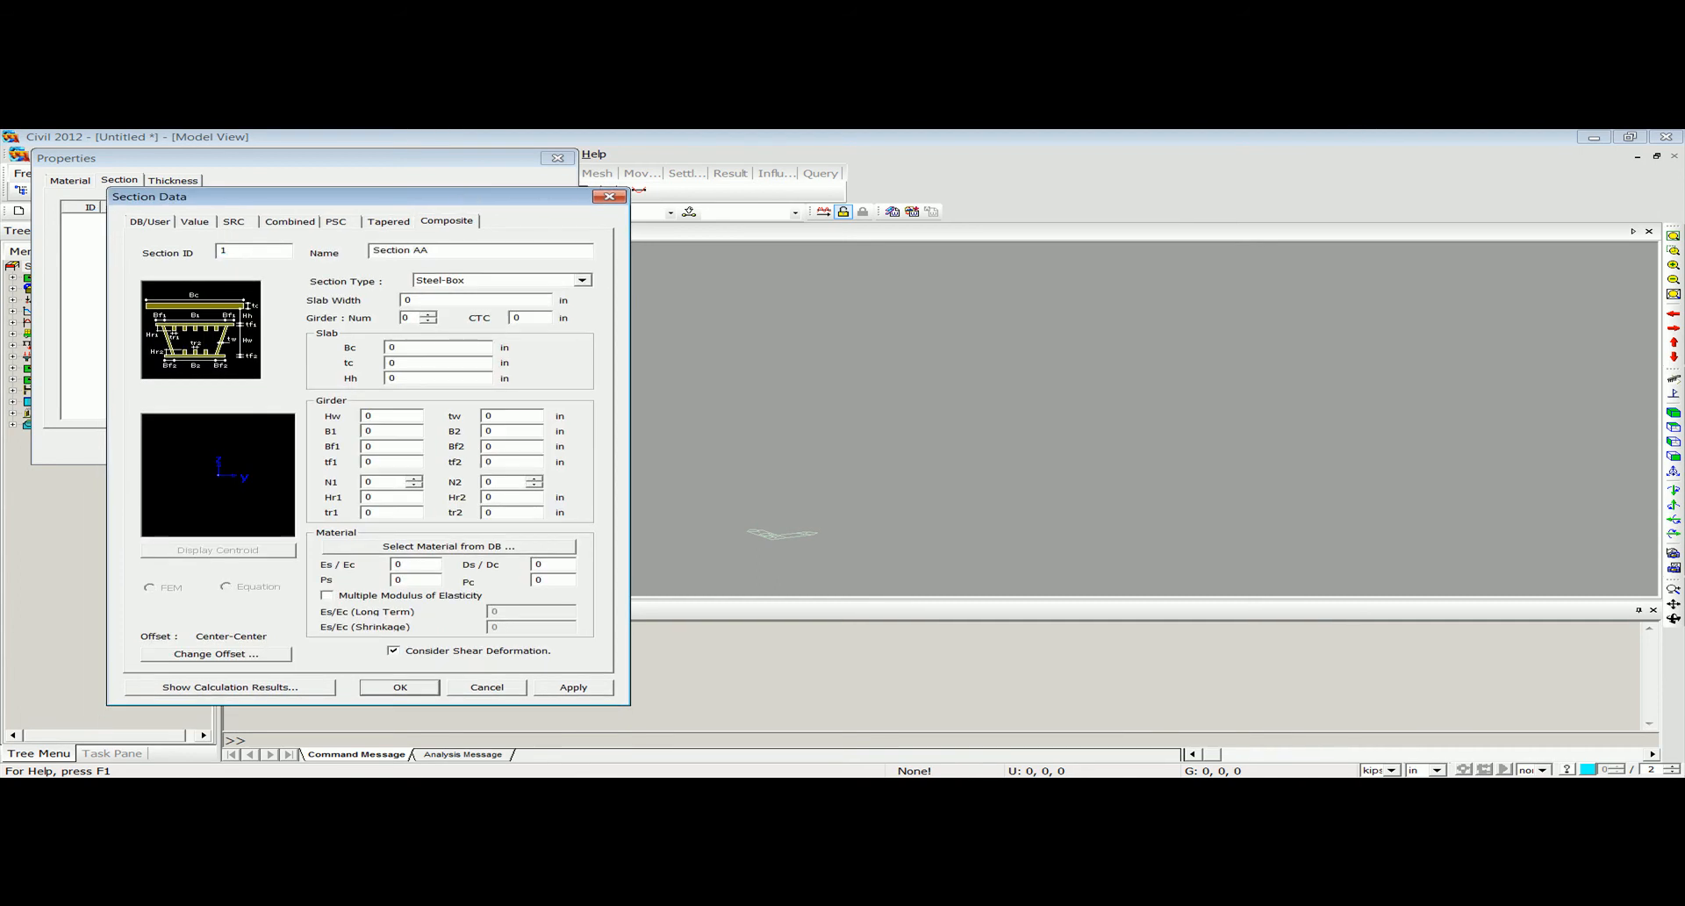
{"action": "left_click", "coordinate": [488, 790]}
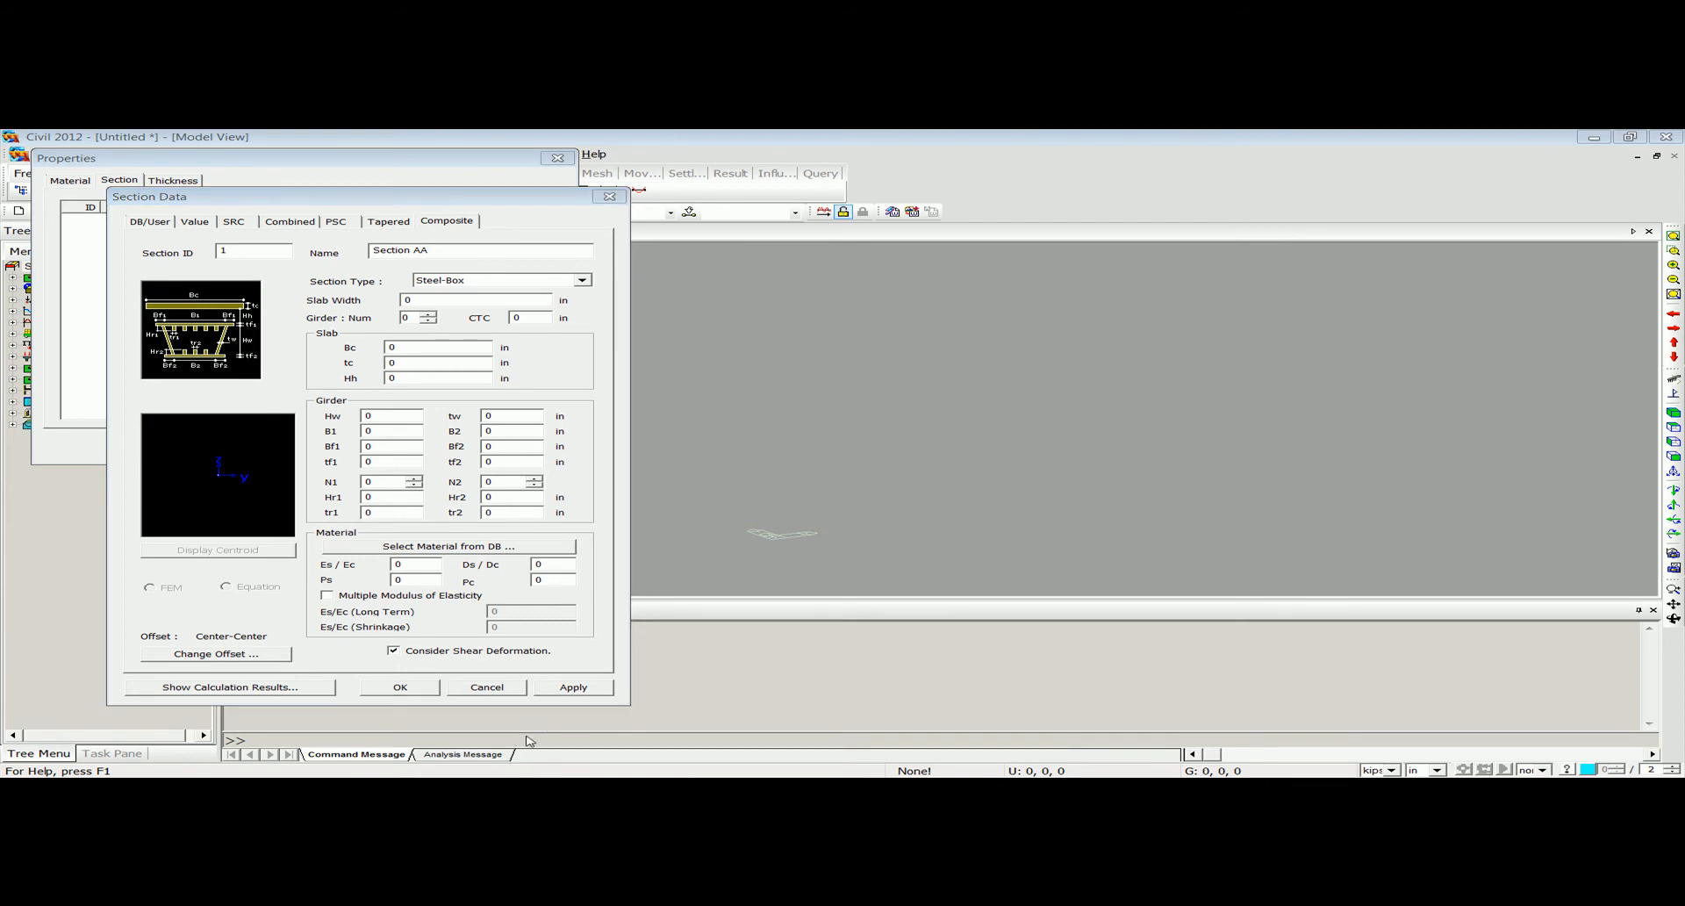
{"action": "left_click", "coordinate": [530, 740]}
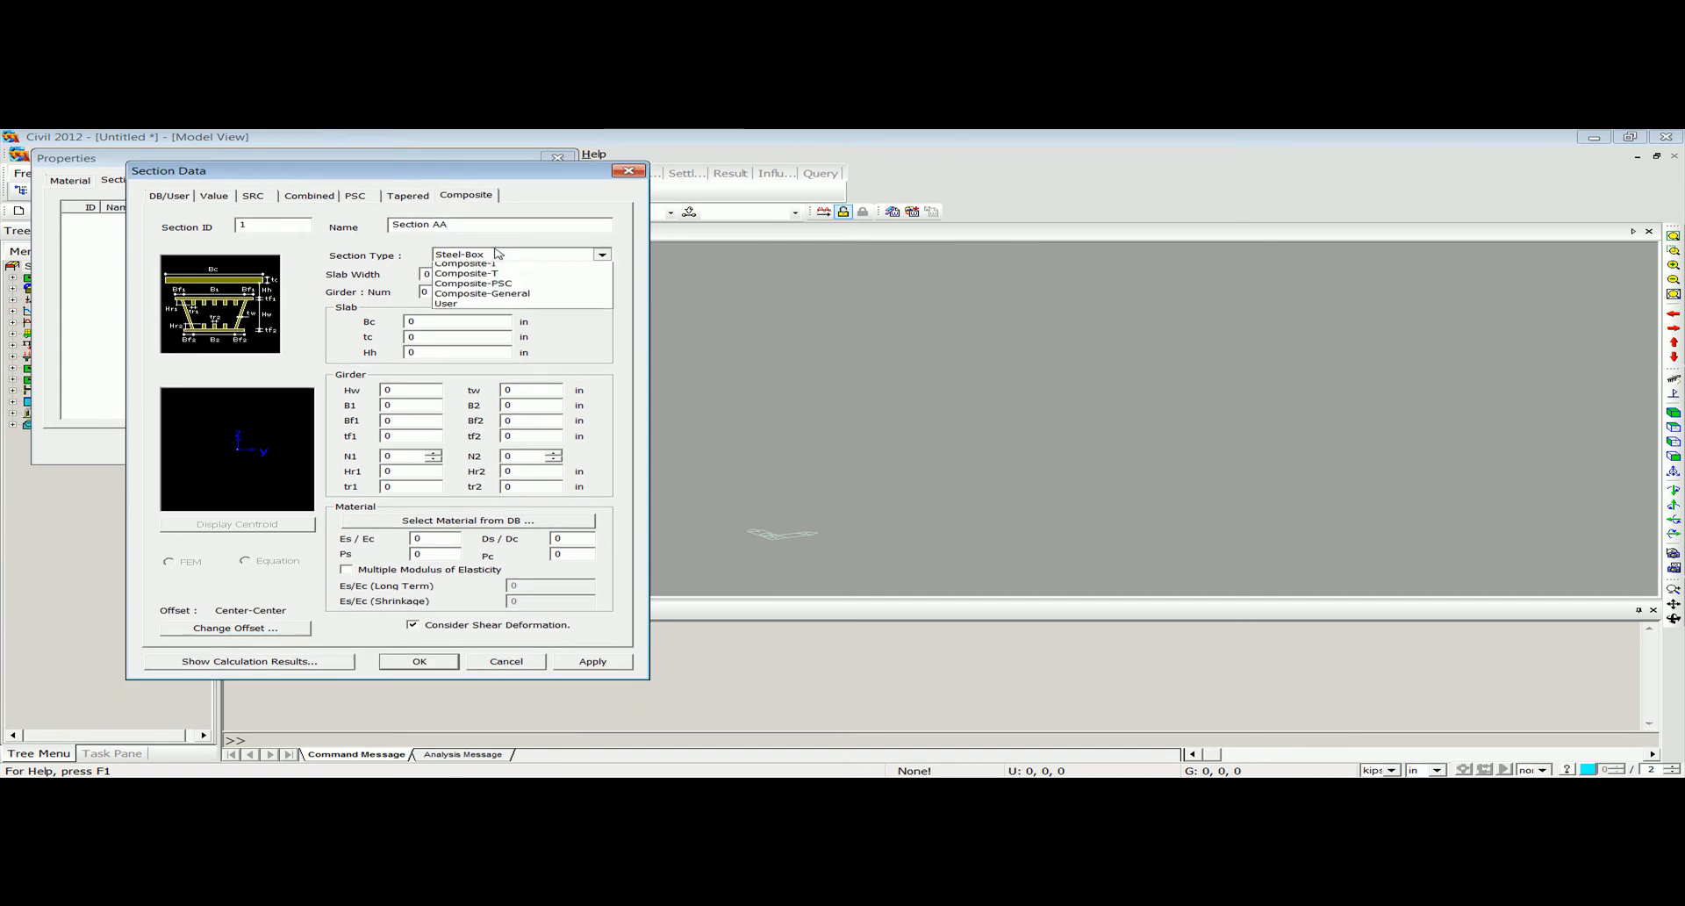
Make the section Composite-I with slab width 536 in, 5 girders, CTC 108, Bc 108, tc 10 and Hh 1 in.
{"action": "left_click", "coordinate": [491, 254]}
{"action": "left_click", "coordinate": [497, 291]}
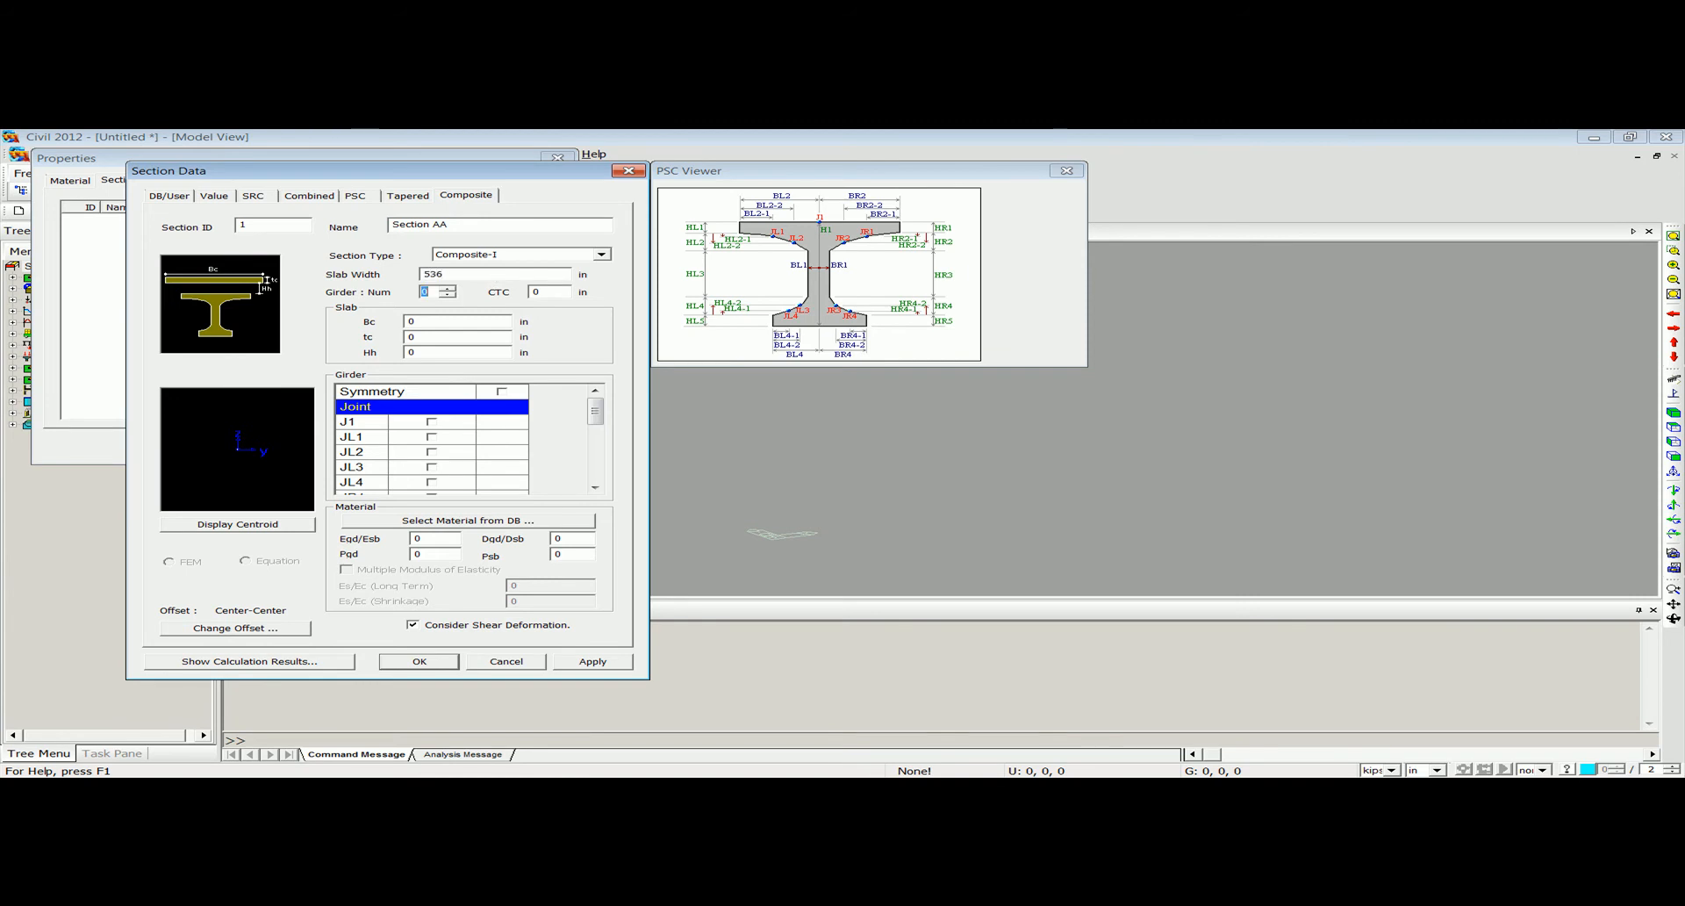
{"action": "type", "text": "5"}
{"action": "key", "text": "Tab"}
{"action": "type", "text": "10"}
{"action": "type", "text": "1"}
Enable symmetry for the girder and activate its joints JL2 and JL4.
{"action": "left_click", "coordinate": [502, 392]}
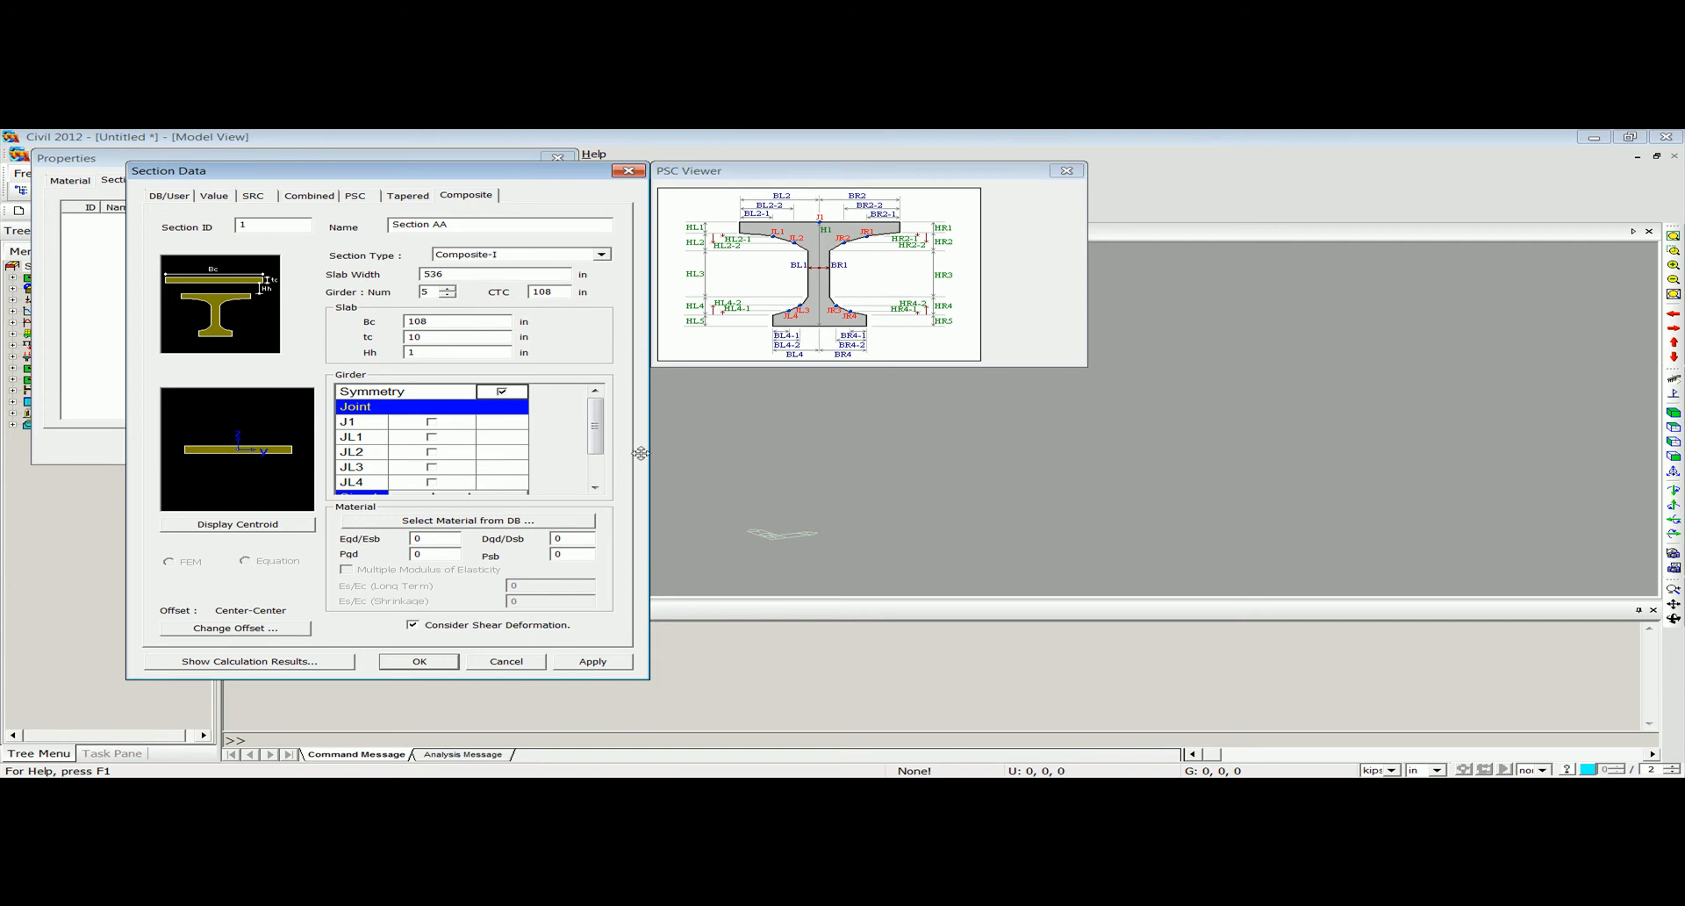
{"action": "left_click", "coordinate": [432, 453]}
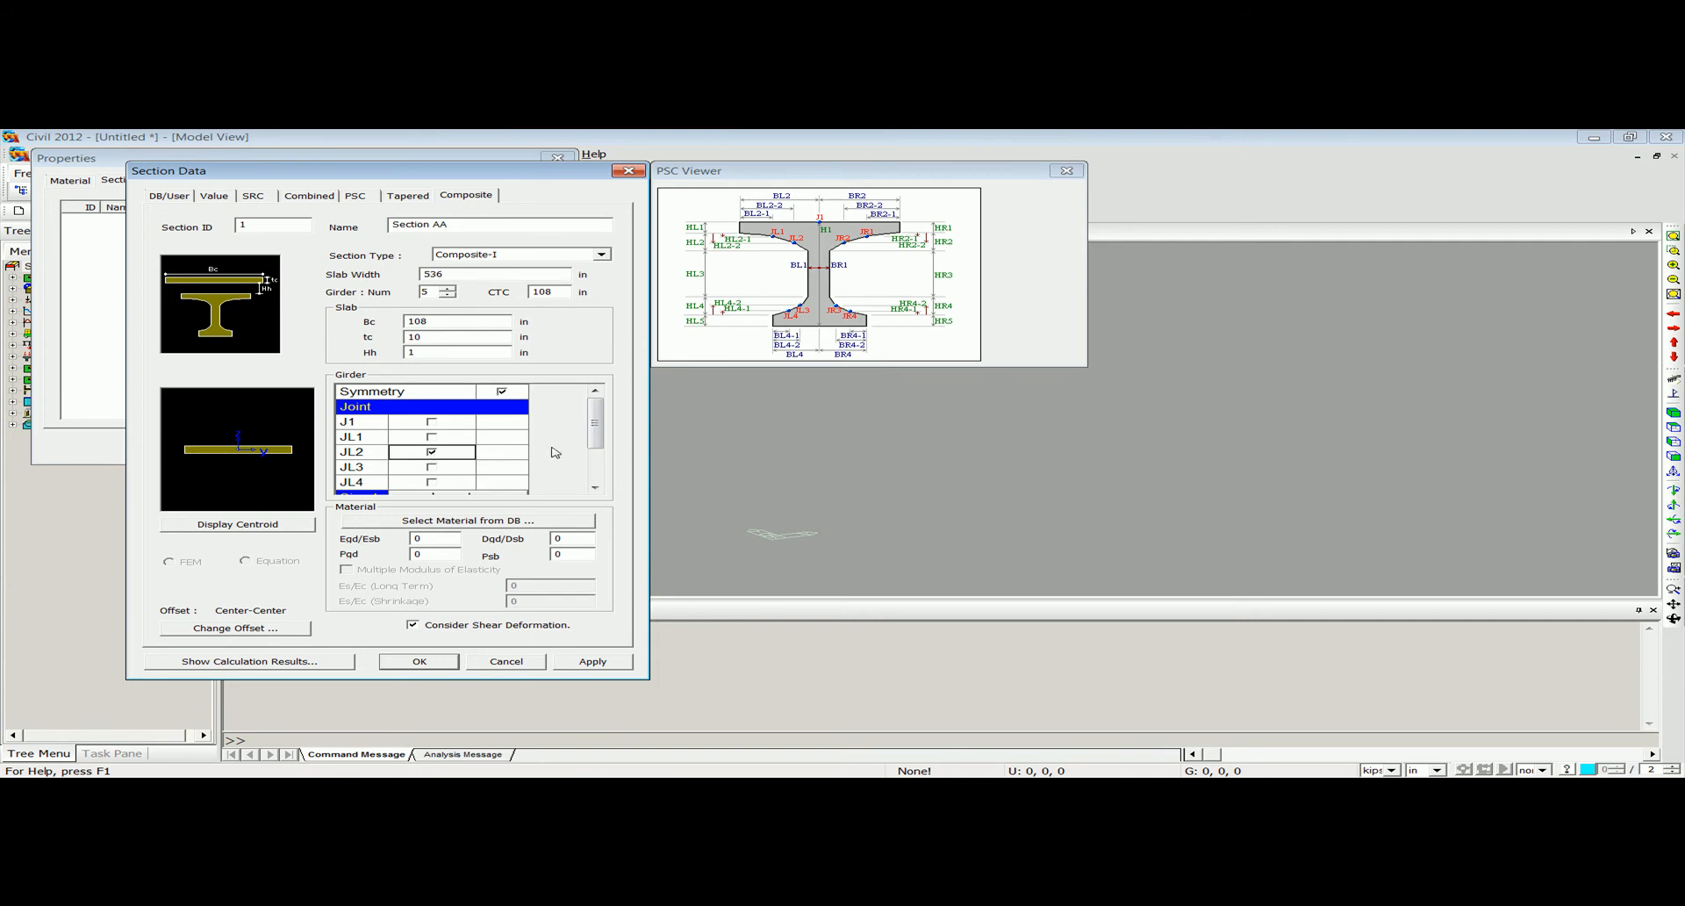
{"action": "scroll", "coordinate": [611, 429], "scroll_direction": "down", "scroll_amount": 2}
{"action": "left_click", "coordinate": [432, 408]}
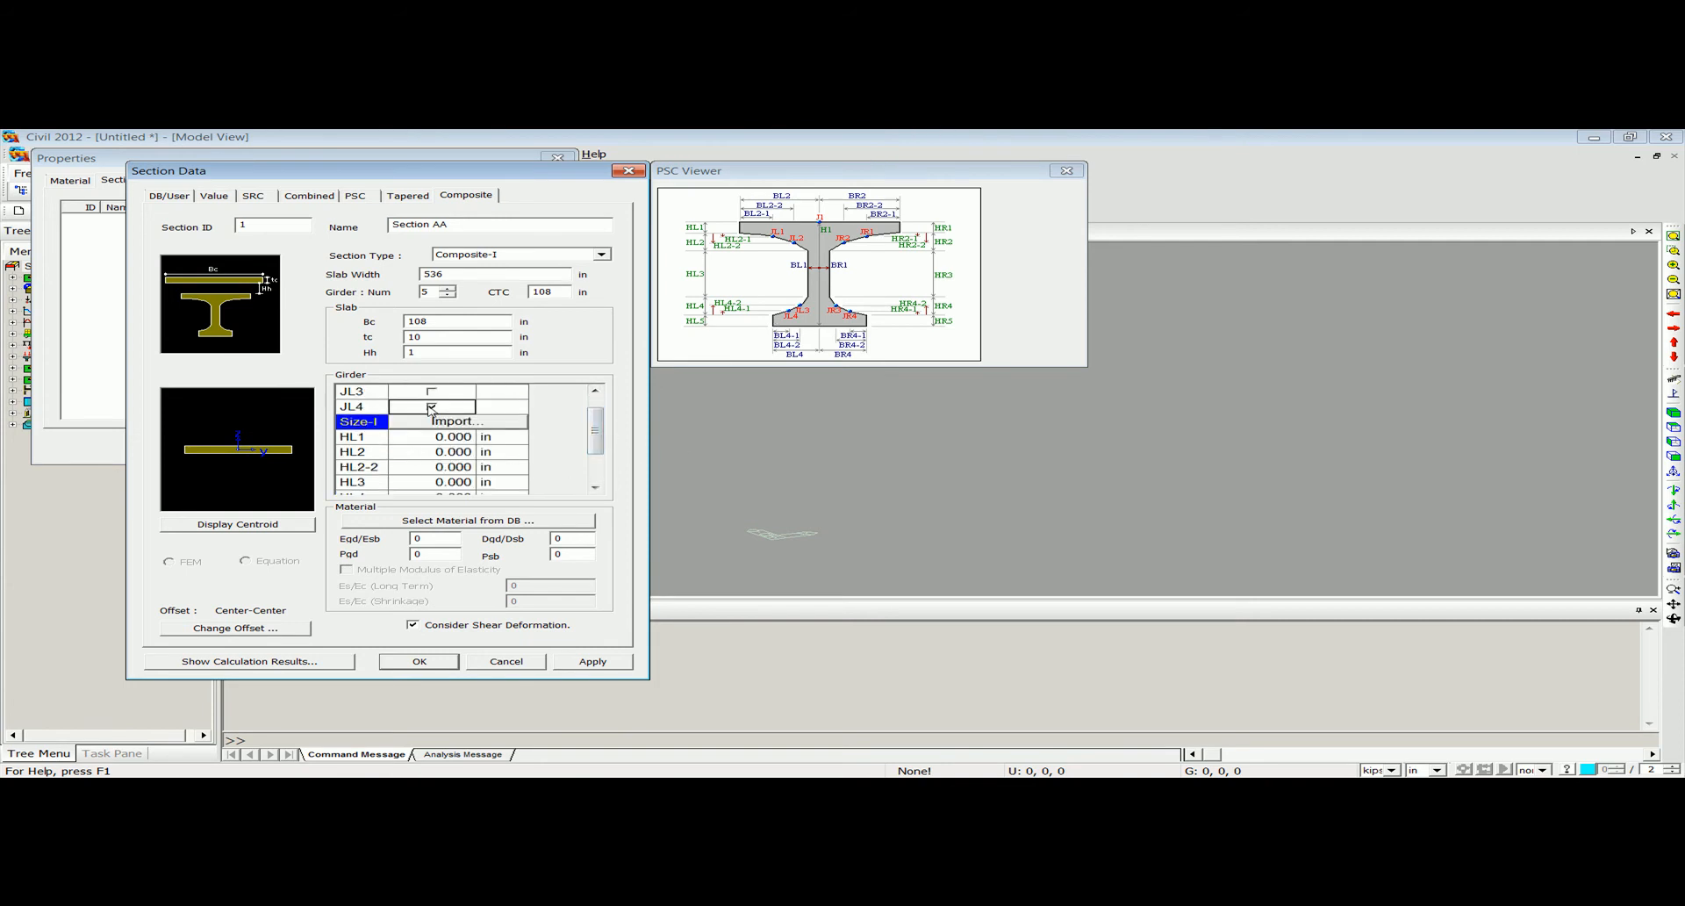
Set the girder's upper heights to HL1 4, HL2 3.5, HL2-2 1.5 and HL3 24 in.
{"action": "left_click", "coordinate": [452, 439]}
{"action": "type", "text": "4"}
{"action": "left_click", "coordinate": [462, 452]}
{"action": "type", "text": "3.5"}
{"action": "left_click", "coordinate": [454, 474]}
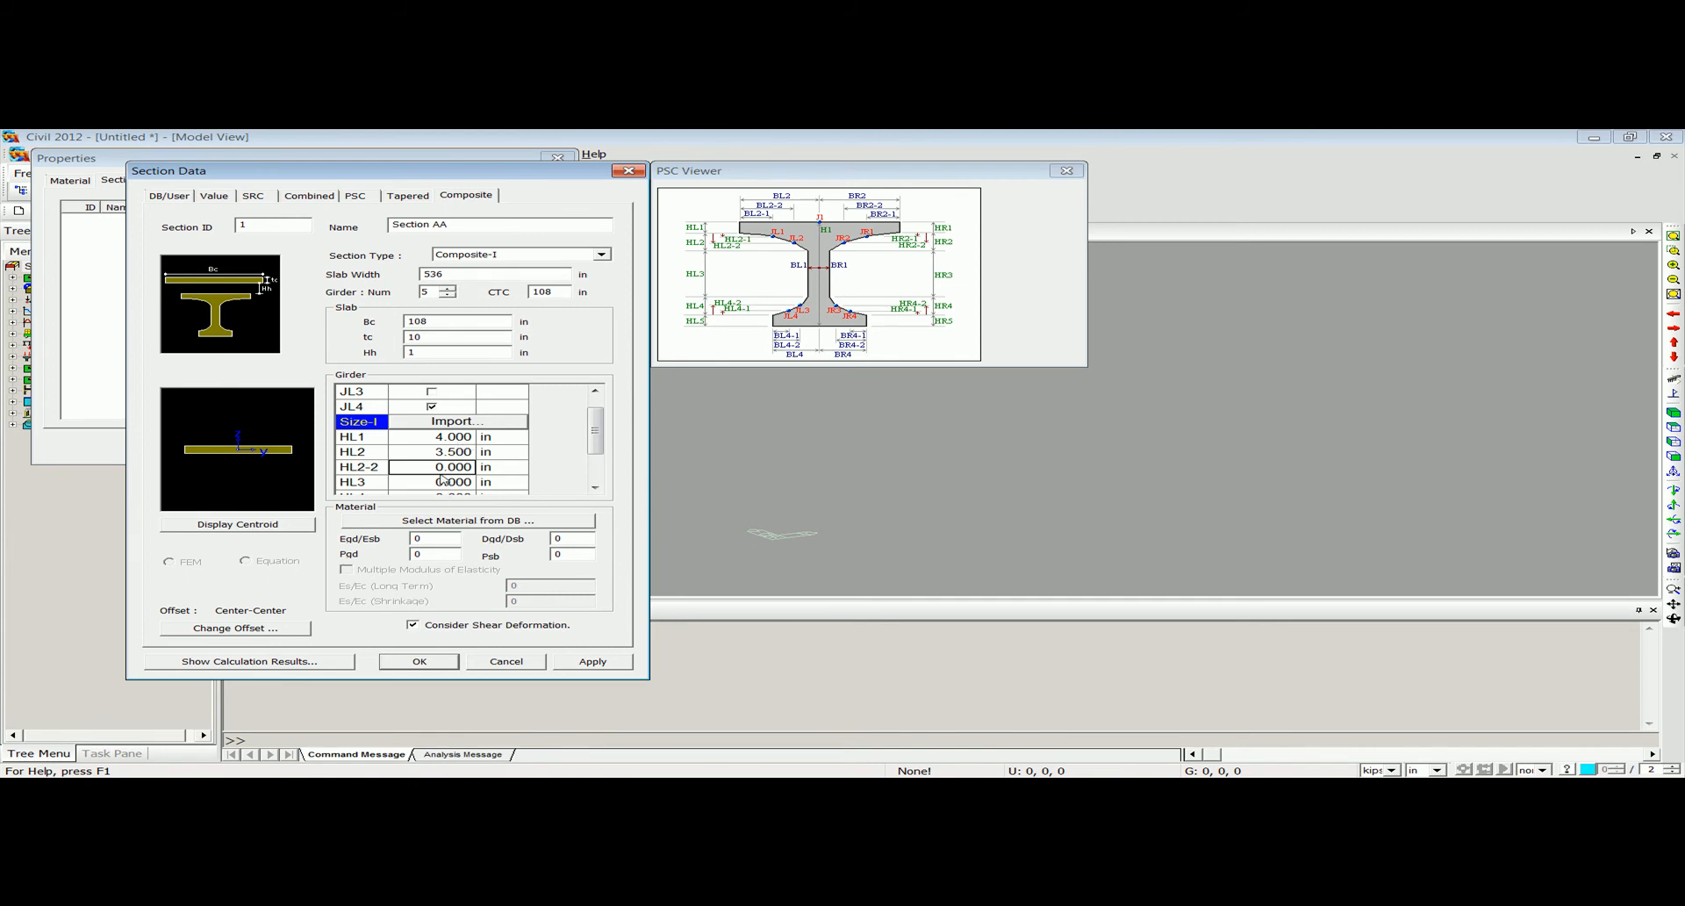
{"action": "type", "text": "1.5"}
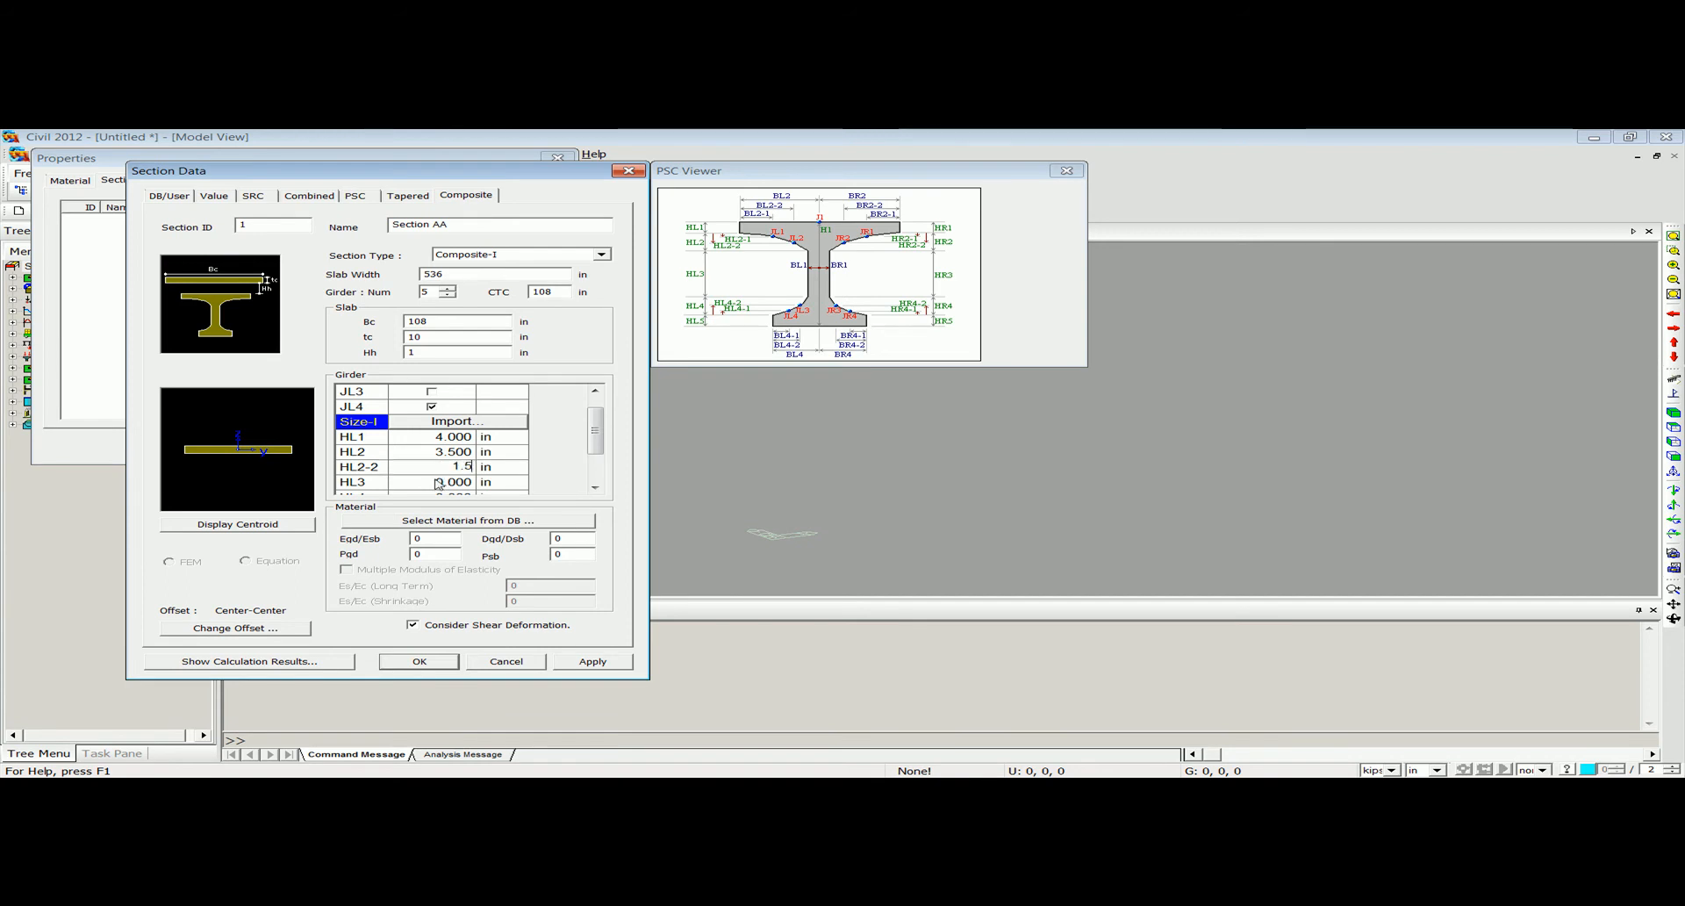
{"action": "left_click", "coordinate": [438, 482]}
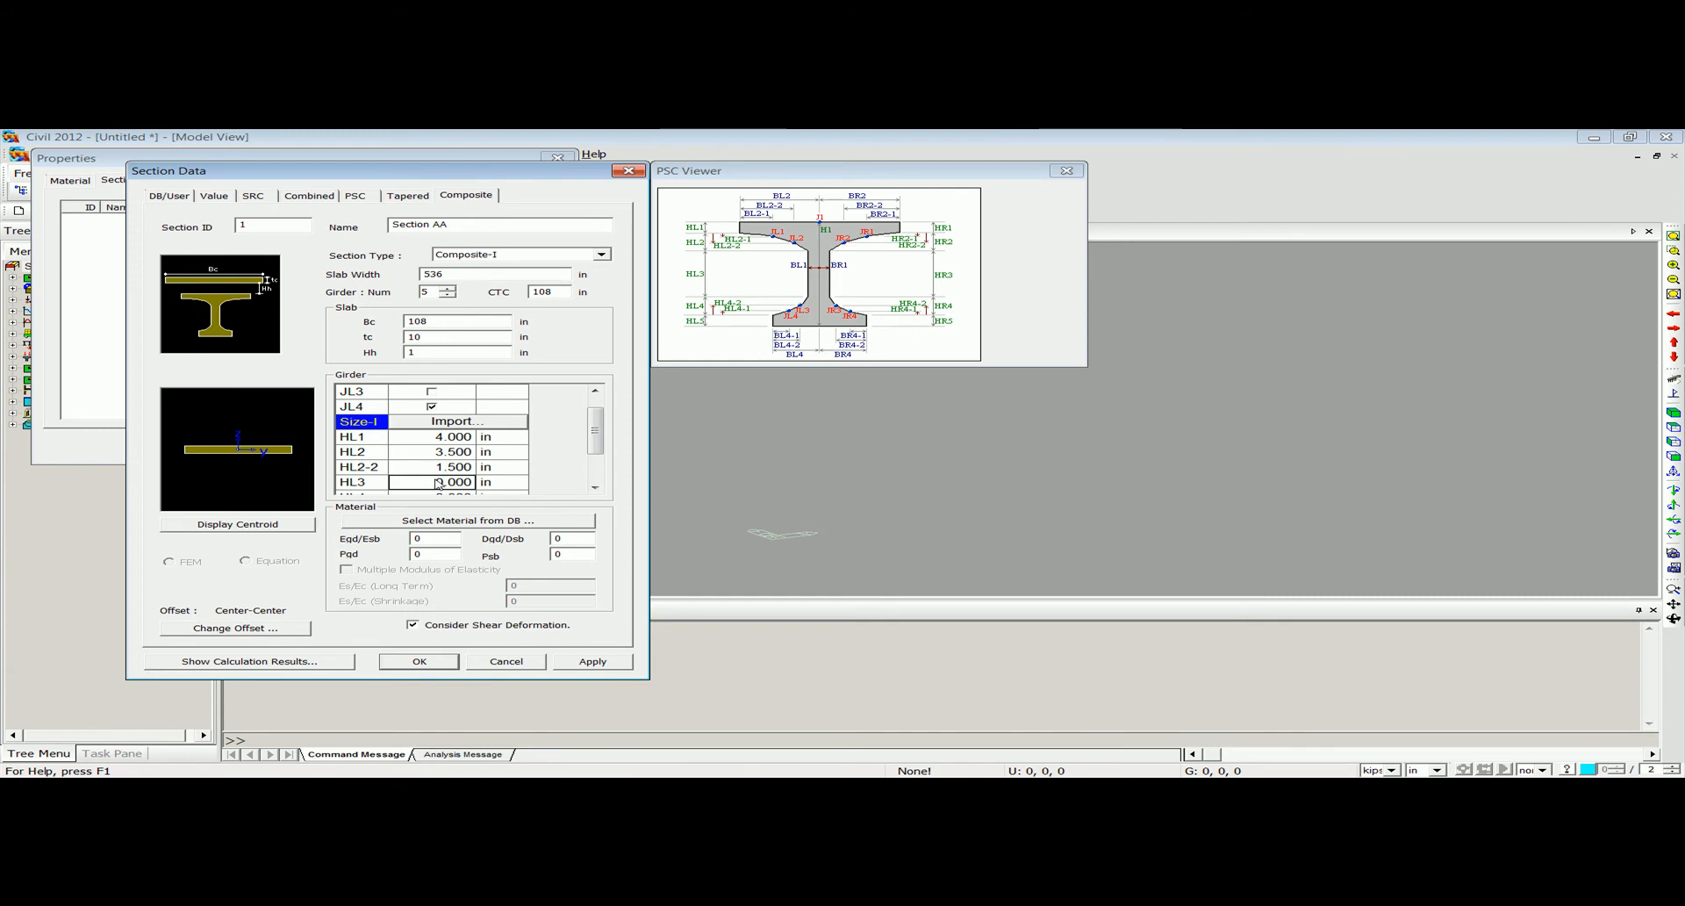
{"action": "type", "text": "24"}
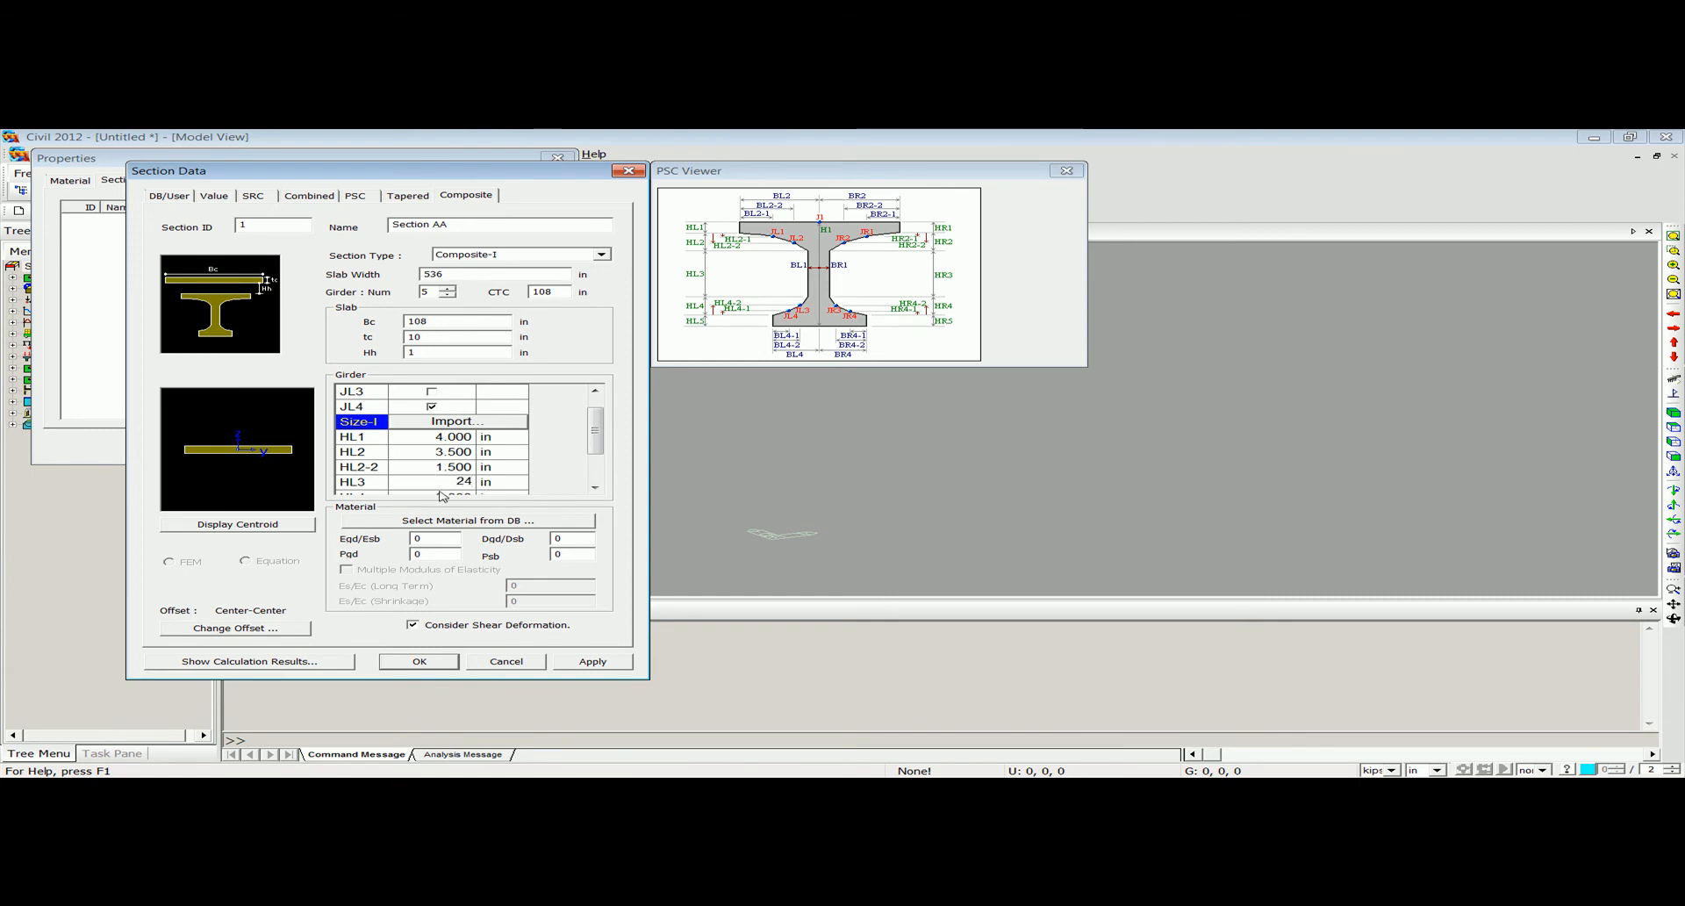
{"action": "key", "text": "Return"}
Set the girder's lower heights to HL4 6.5, HL4-1 3 and HL5 9 in.
{"action": "left_click", "coordinate": [595, 487]}
{"action": "left_click", "coordinate": [596, 487]}
{"action": "left_click", "coordinate": [458, 467]}
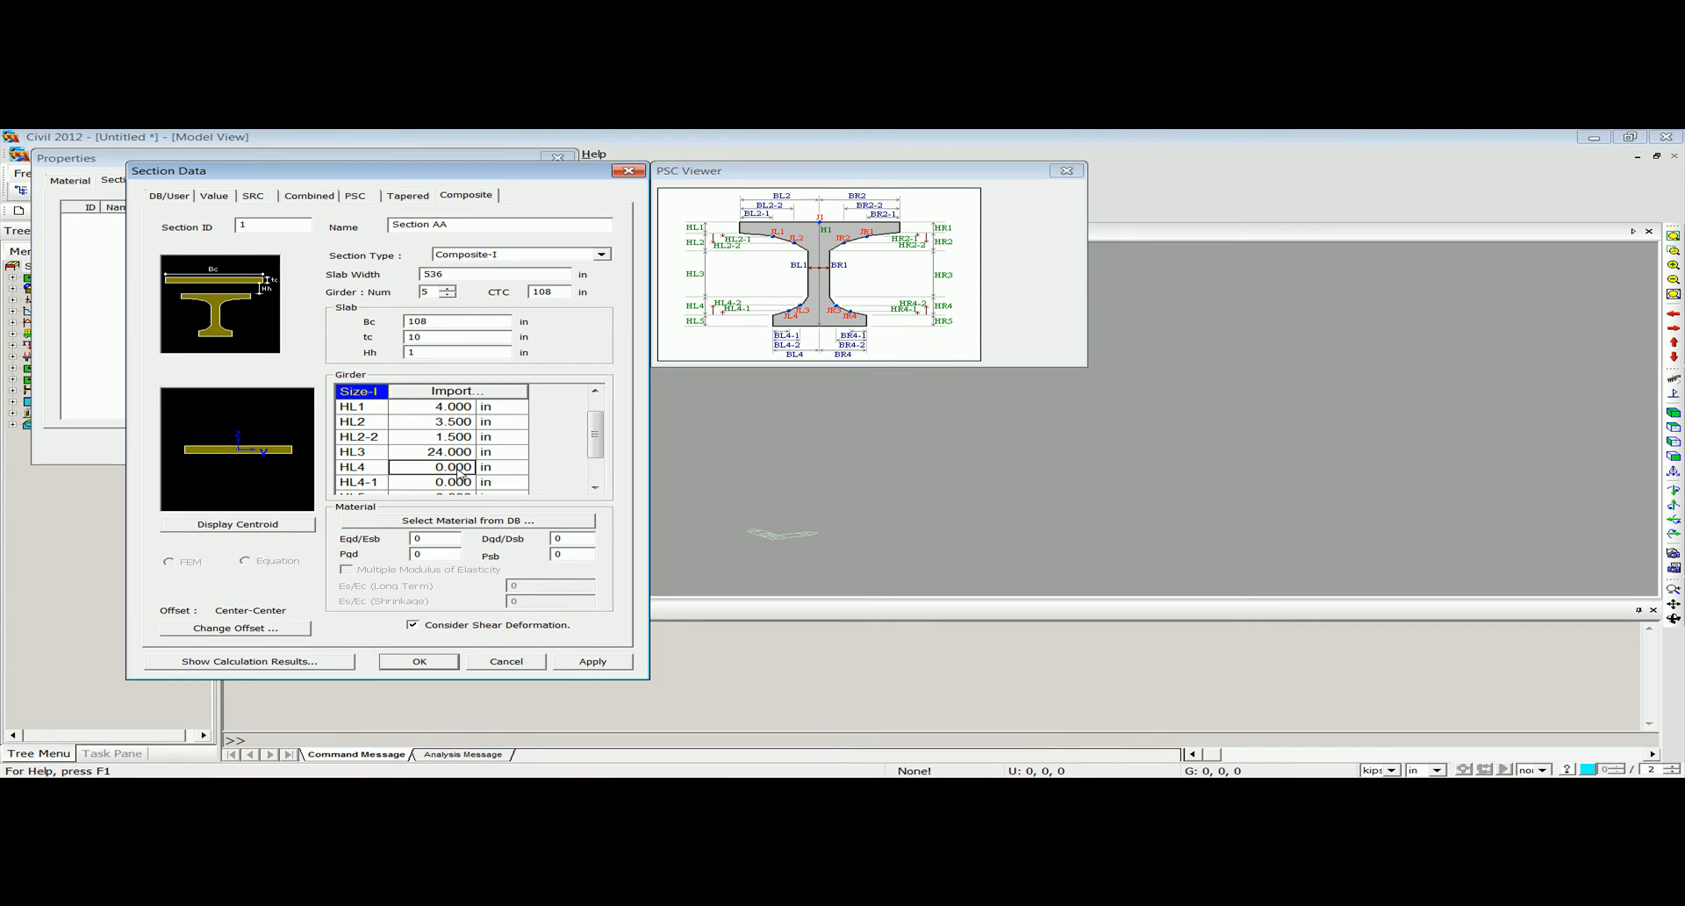
{"action": "type", "text": "6.5"}
{"action": "left_click", "coordinate": [449, 485]}
{"action": "type", "text": "3"}
{"action": "left_click", "coordinate": [596, 487]}
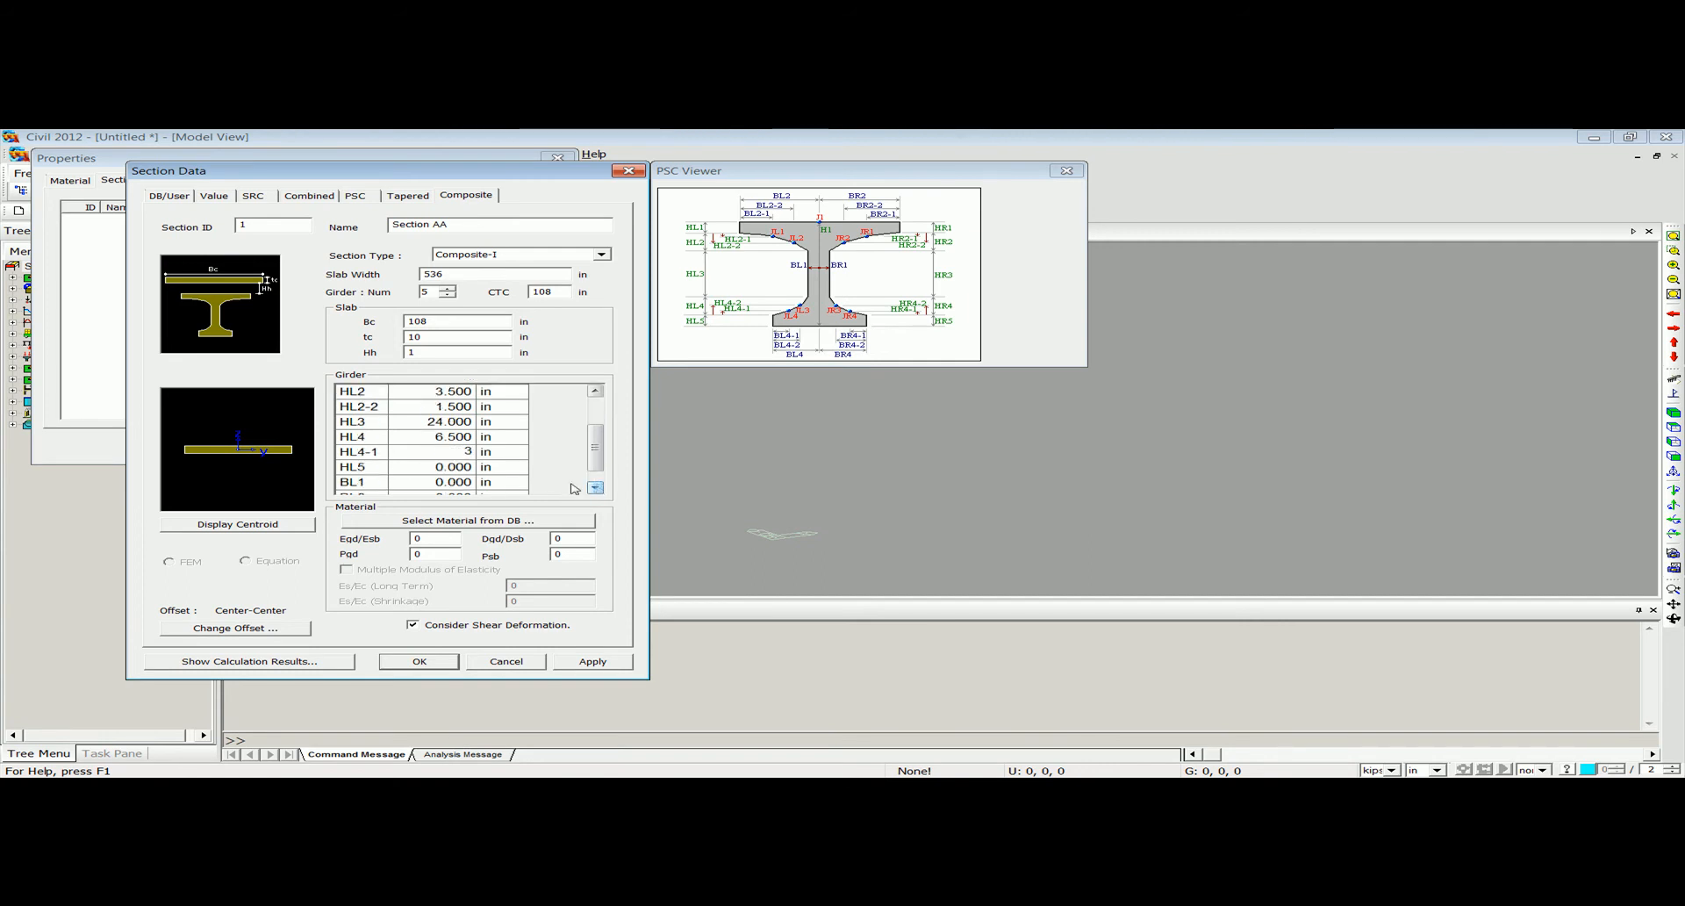
{"action": "left_click", "coordinate": [443, 466]}
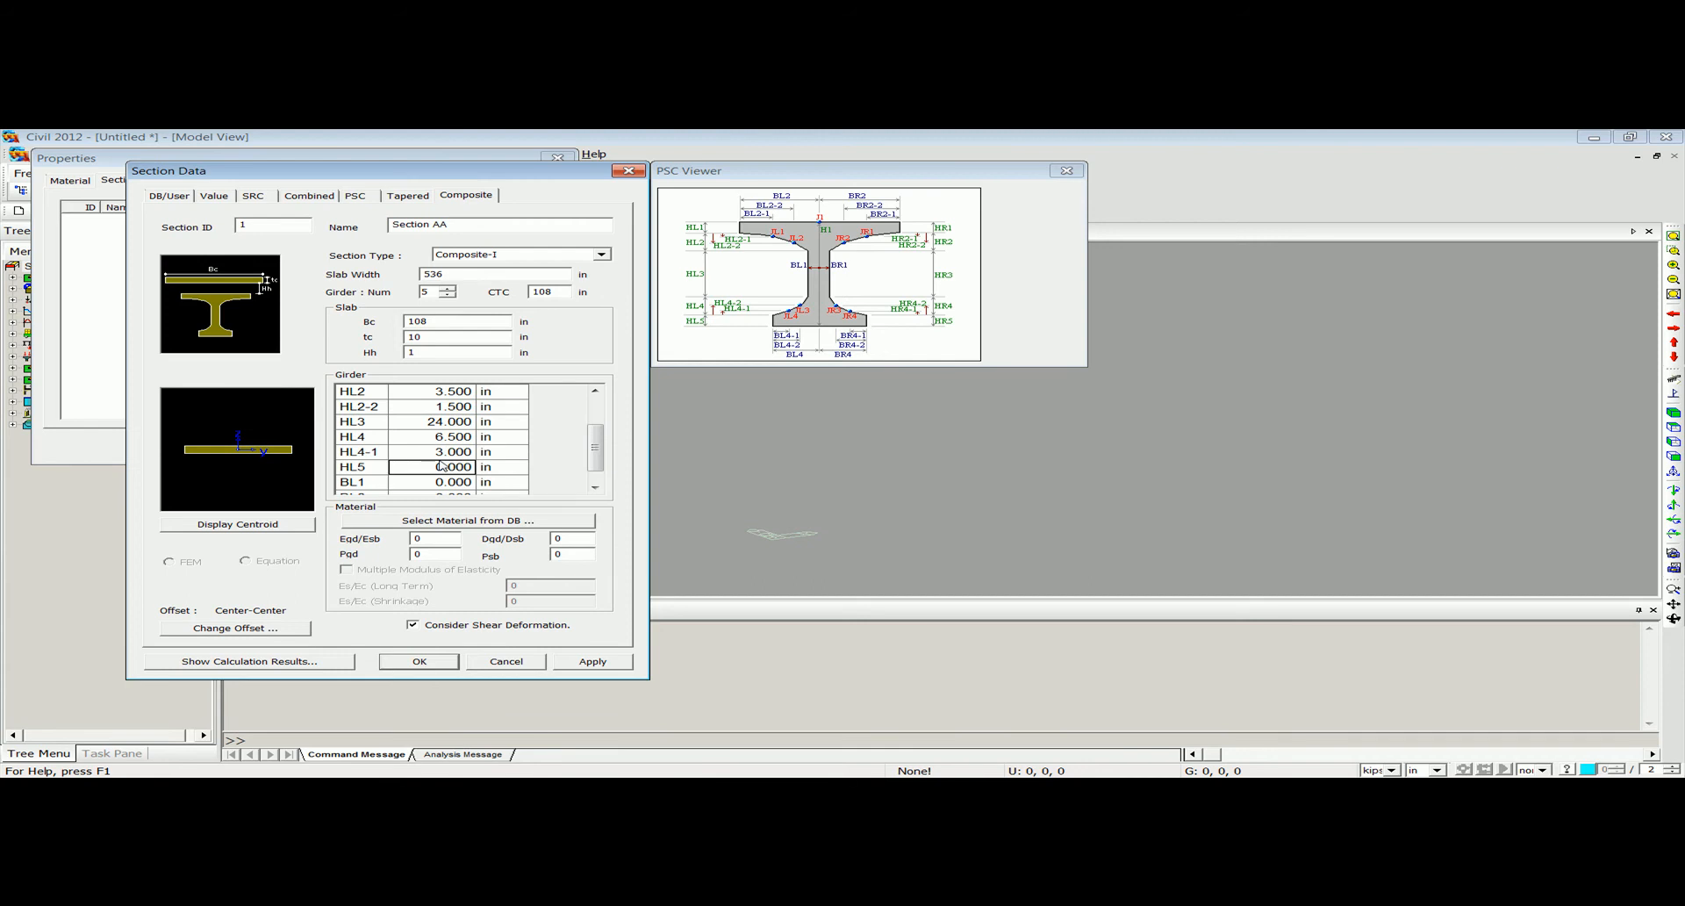
{"action": "type", "text": "9"}
Set the girder widths to BL1 4, BL2 24, BL2-2 20, BL4 16.5 and BL4-1 12 in.
{"action": "left_click", "coordinate": [449, 481]}
{"action": "type", "text": "4"}
{"action": "key", "text": "Return"}
{"action": "type", "text": "24"}
{"action": "key", "text": "Return"}
{"action": "type", "text": "20"}
{"action": "key", "text": "Return"}
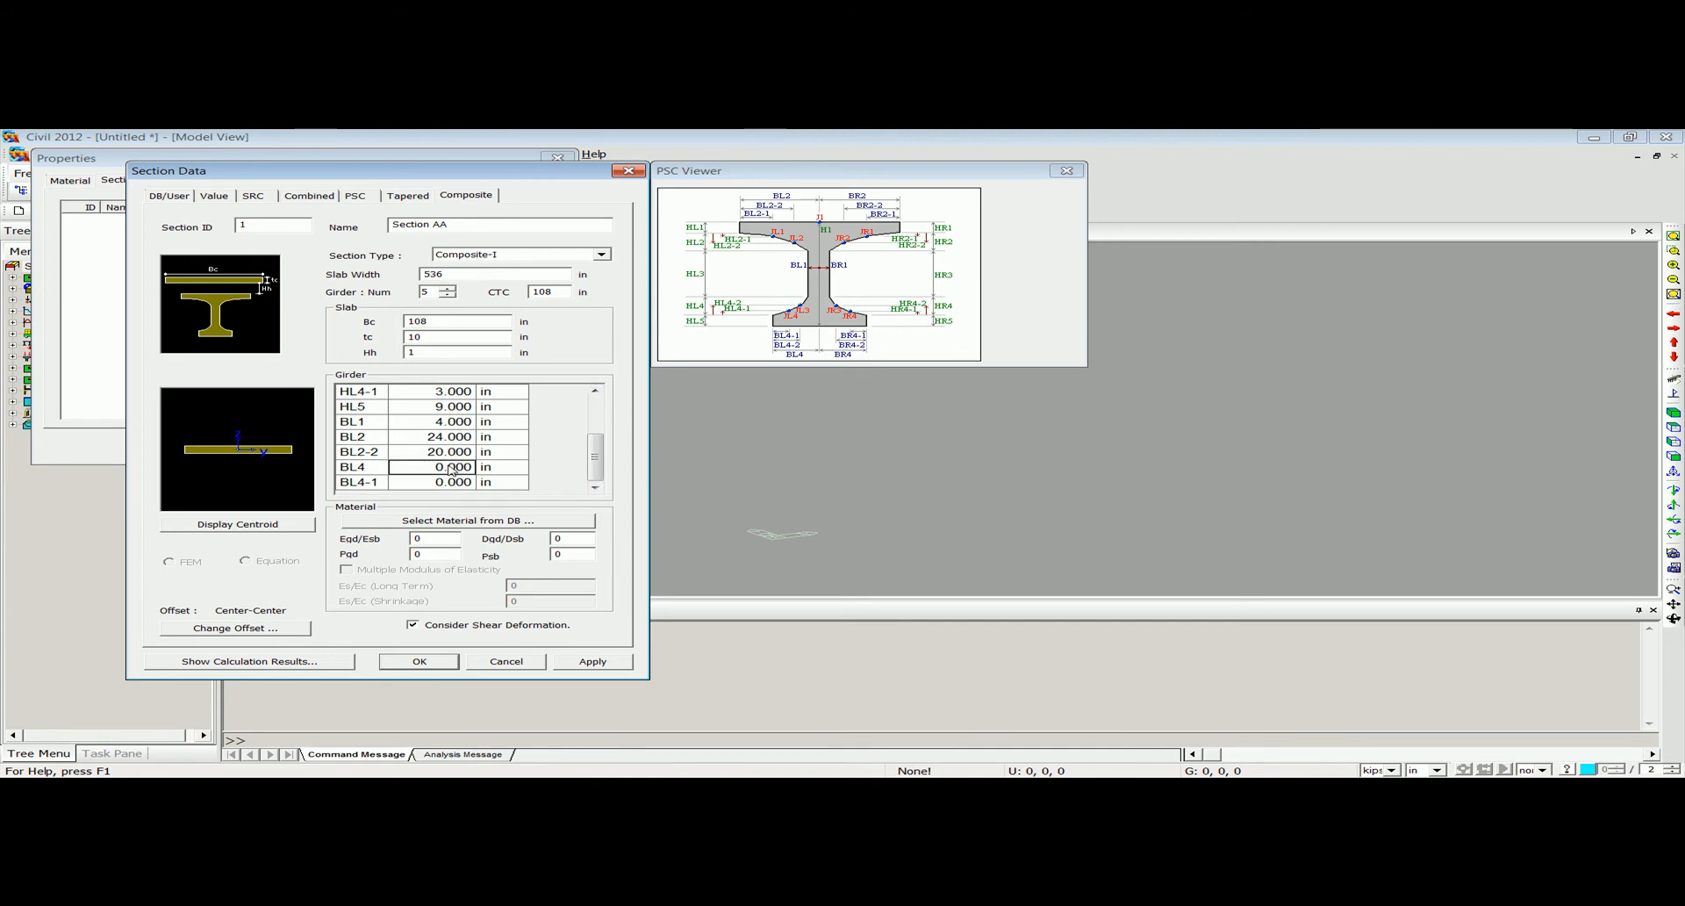
{"action": "type", "text": "16.5"}
{"action": "key", "text": "Return"}
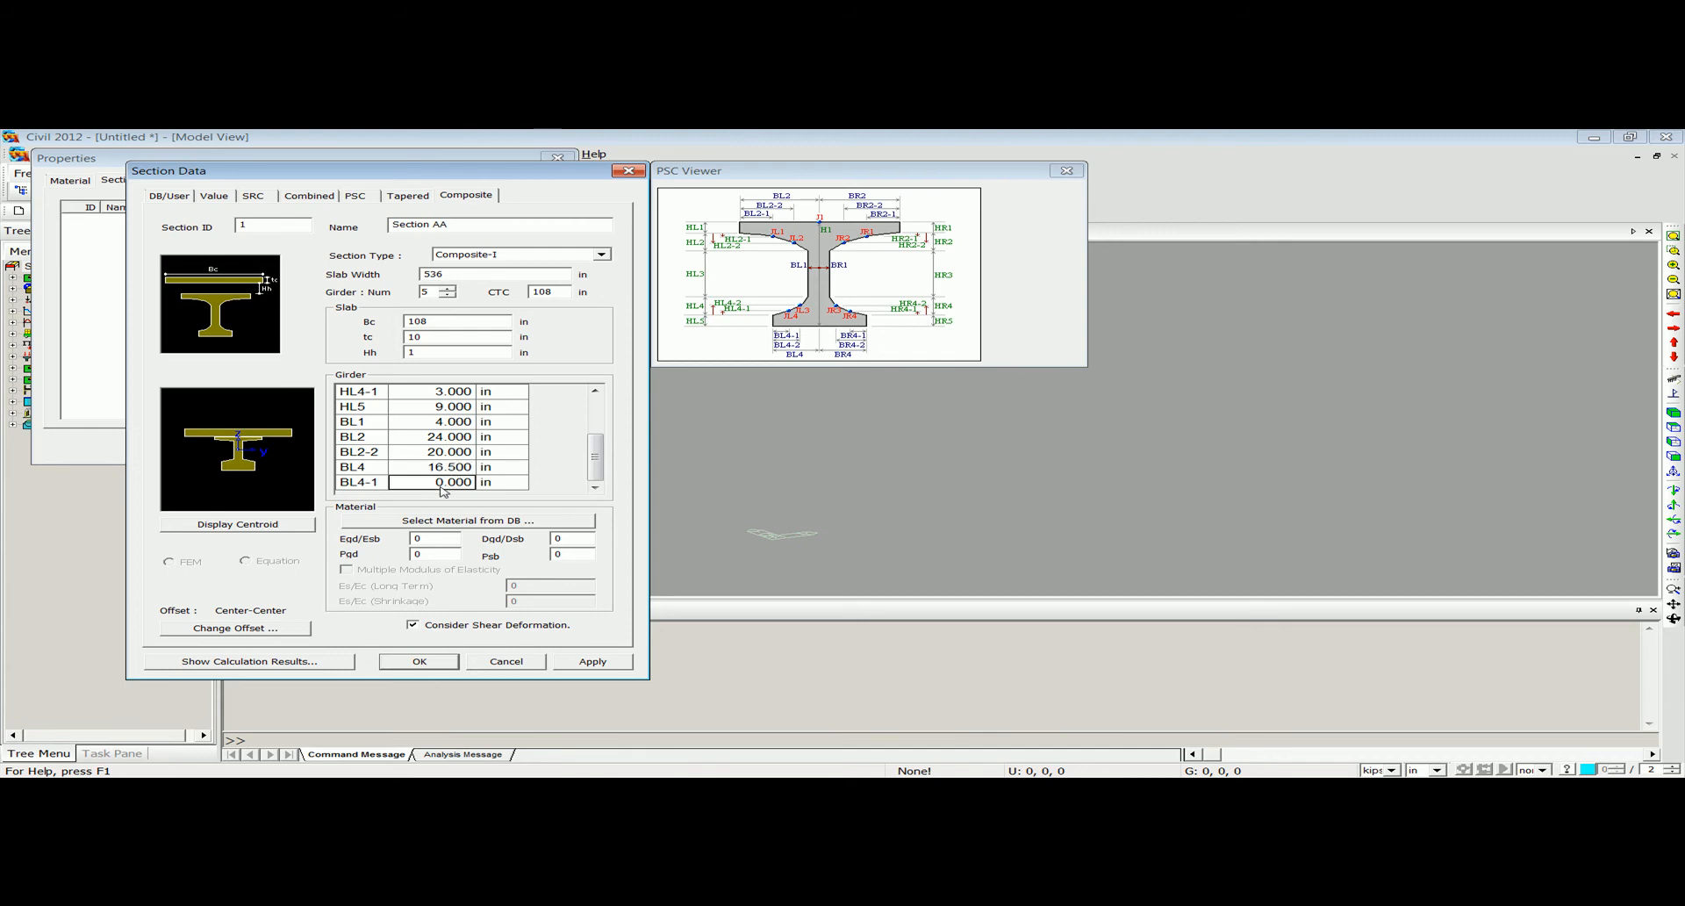
{"action": "type", "text": "12"}
Assign ASTM(RC) concrete from the database, Grade C4000 for the slab and Grade C5000 for the girder.
{"action": "left_click", "coordinate": [463, 522]}
{"action": "left_click", "coordinate": [752, 563]}
{"action": "left_click", "coordinate": [752, 565]}
{"action": "left_click", "coordinate": [752, 563]}
{"action": "left_click", "coordinate": [767, 596]}
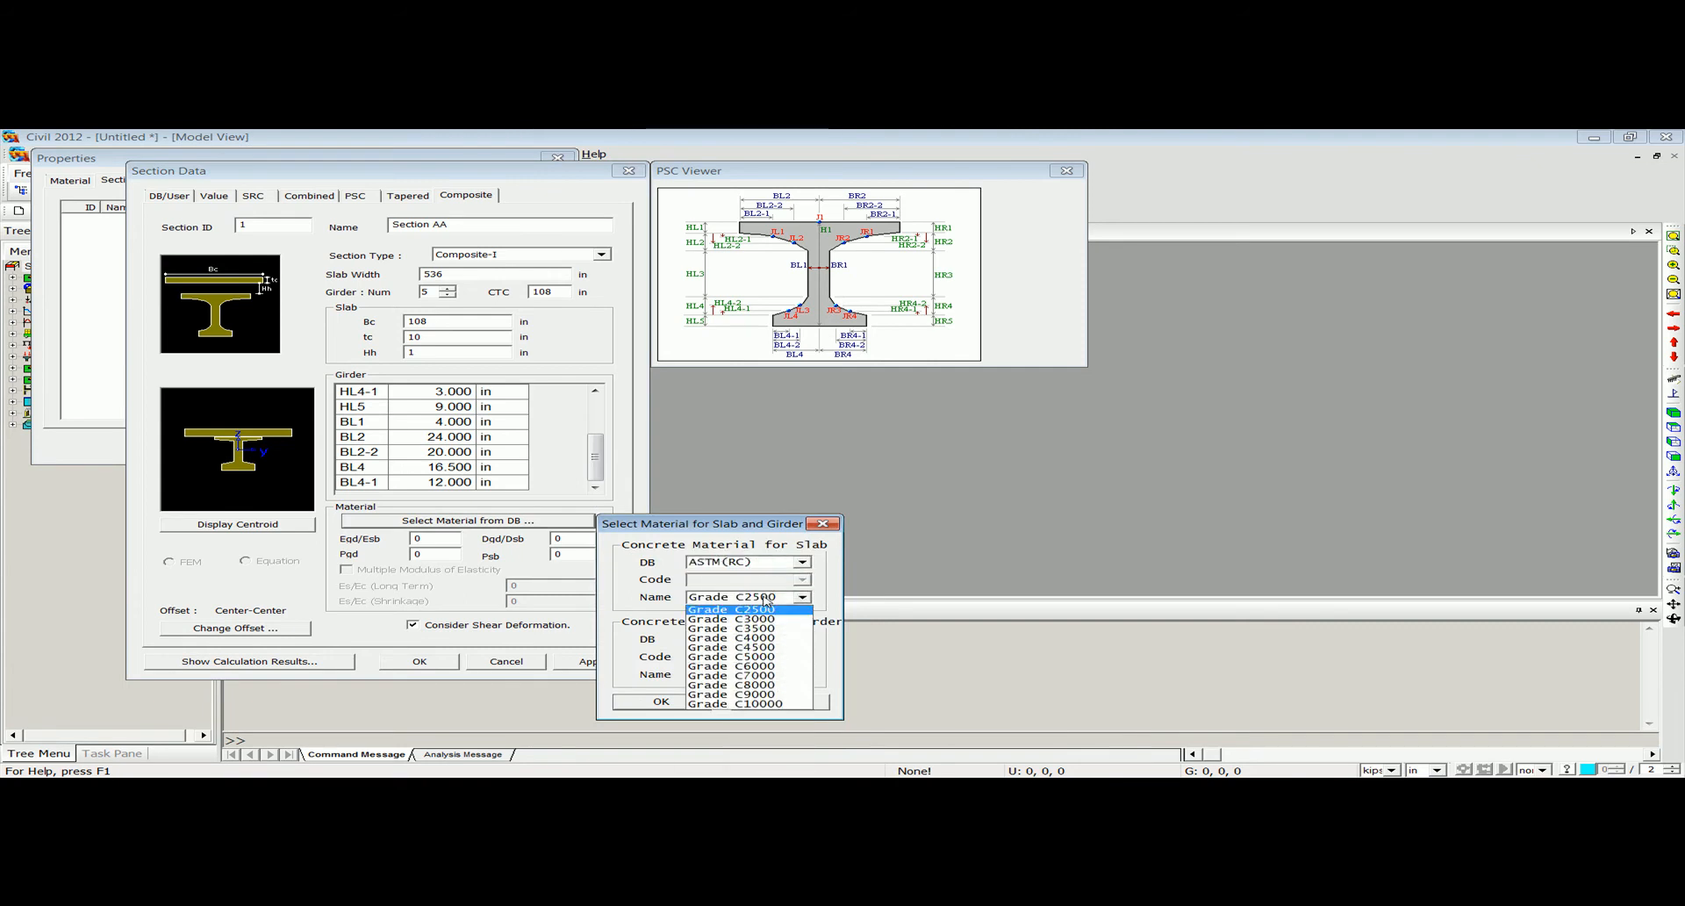
{"action": "left_click", "coordinate": [768, 641]}
{"action": "left_click", "coordinate": [745, 639]}
{"action": "scroll", "coordinate": [746, 527], "scroll_direction": "up", "scroll_amount": 2}
{"action": "left_click", "coordinate": [750, 472]}
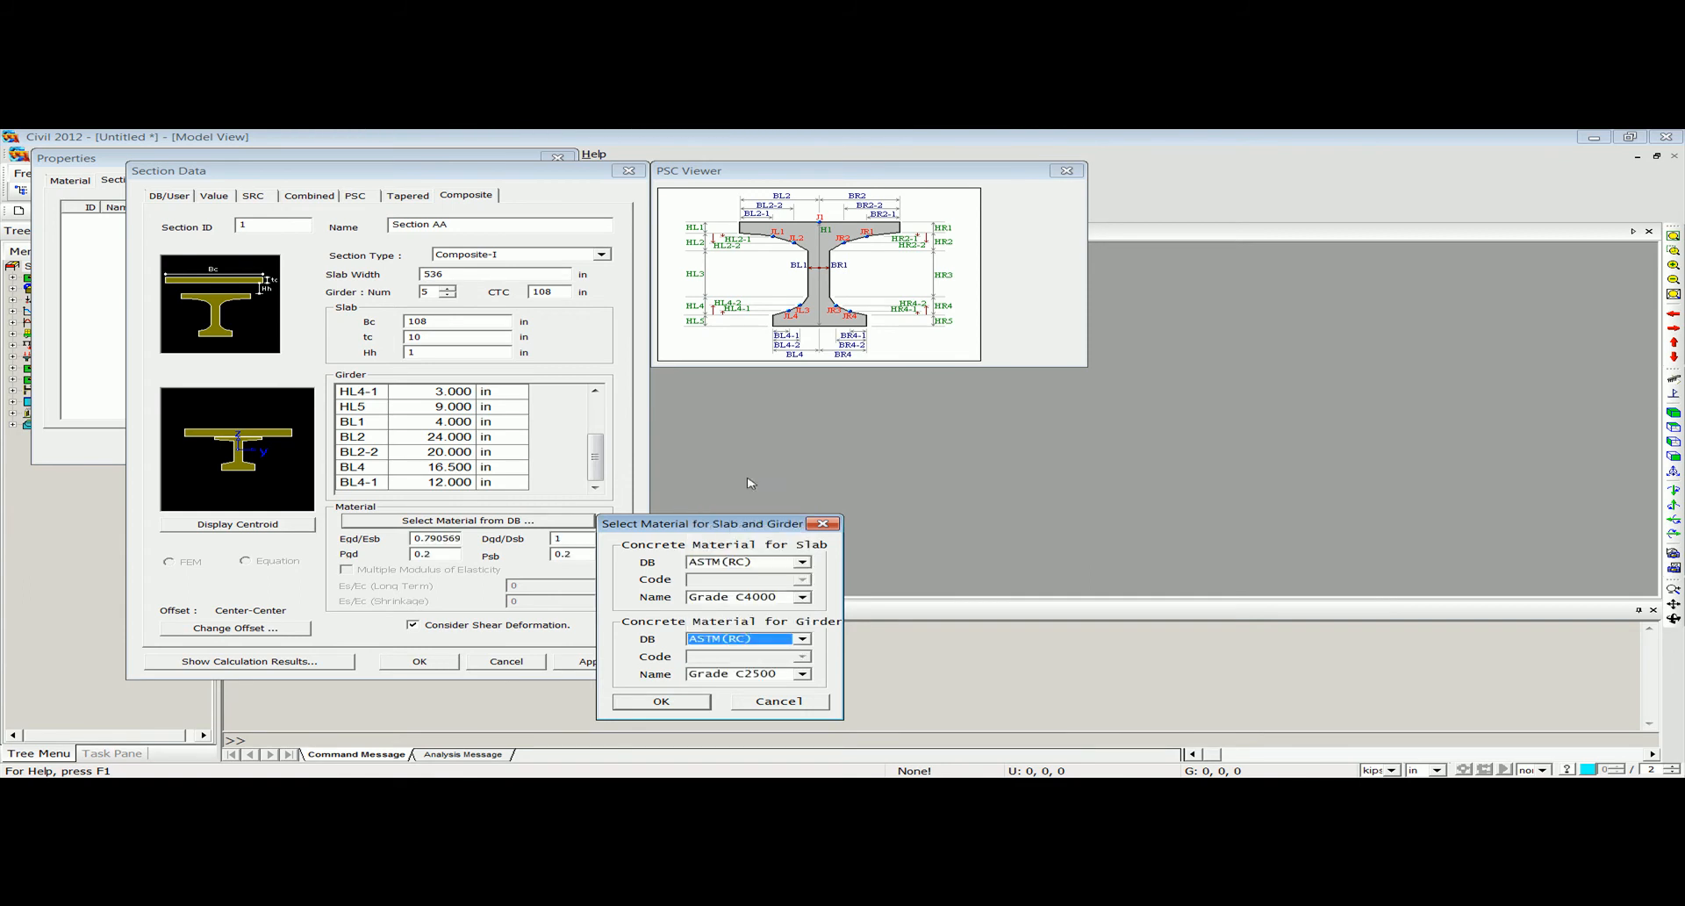
{"action": "left_click", "coordinate": [763, 673]}
{"action": "left_click", "coordinate": [762, 736]}
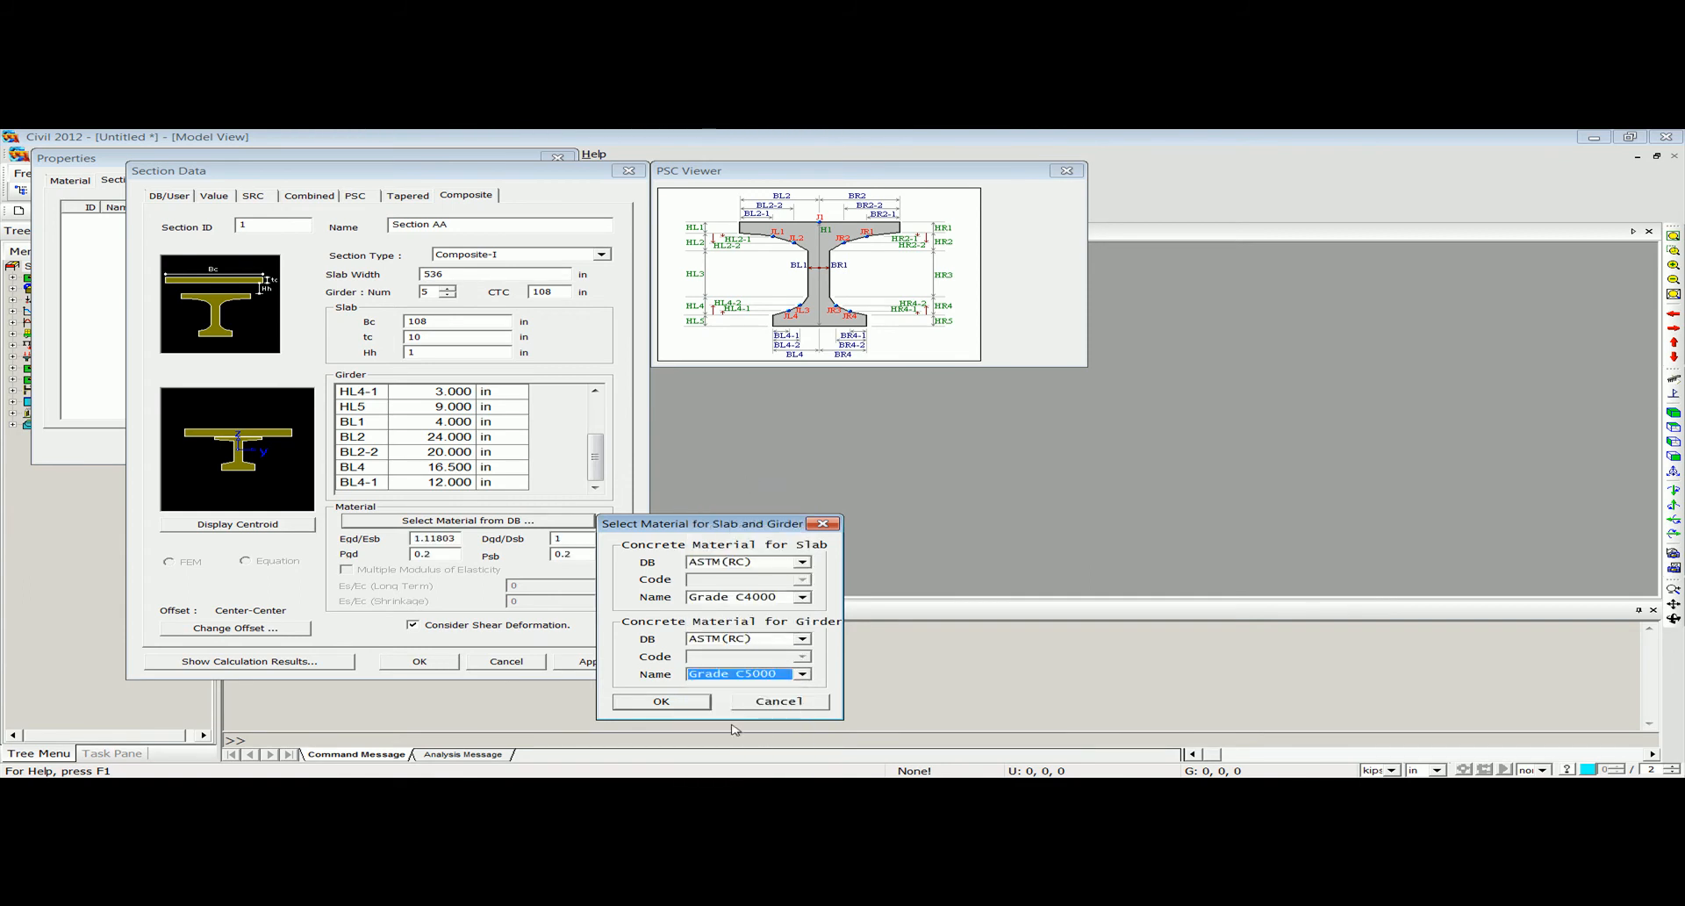
{"action": "left_click", "coordinate": [661, 701]}
Change the section offset to Center-Top.
{"action": "left_click", "coordinate": [235, 628]}
{"action": "left_click", "coordinate": [293, 387]}
{"action": "left_click", "coordinate": [220, 416]}
{"action": "left_click", "coordinate": [478, 474]}
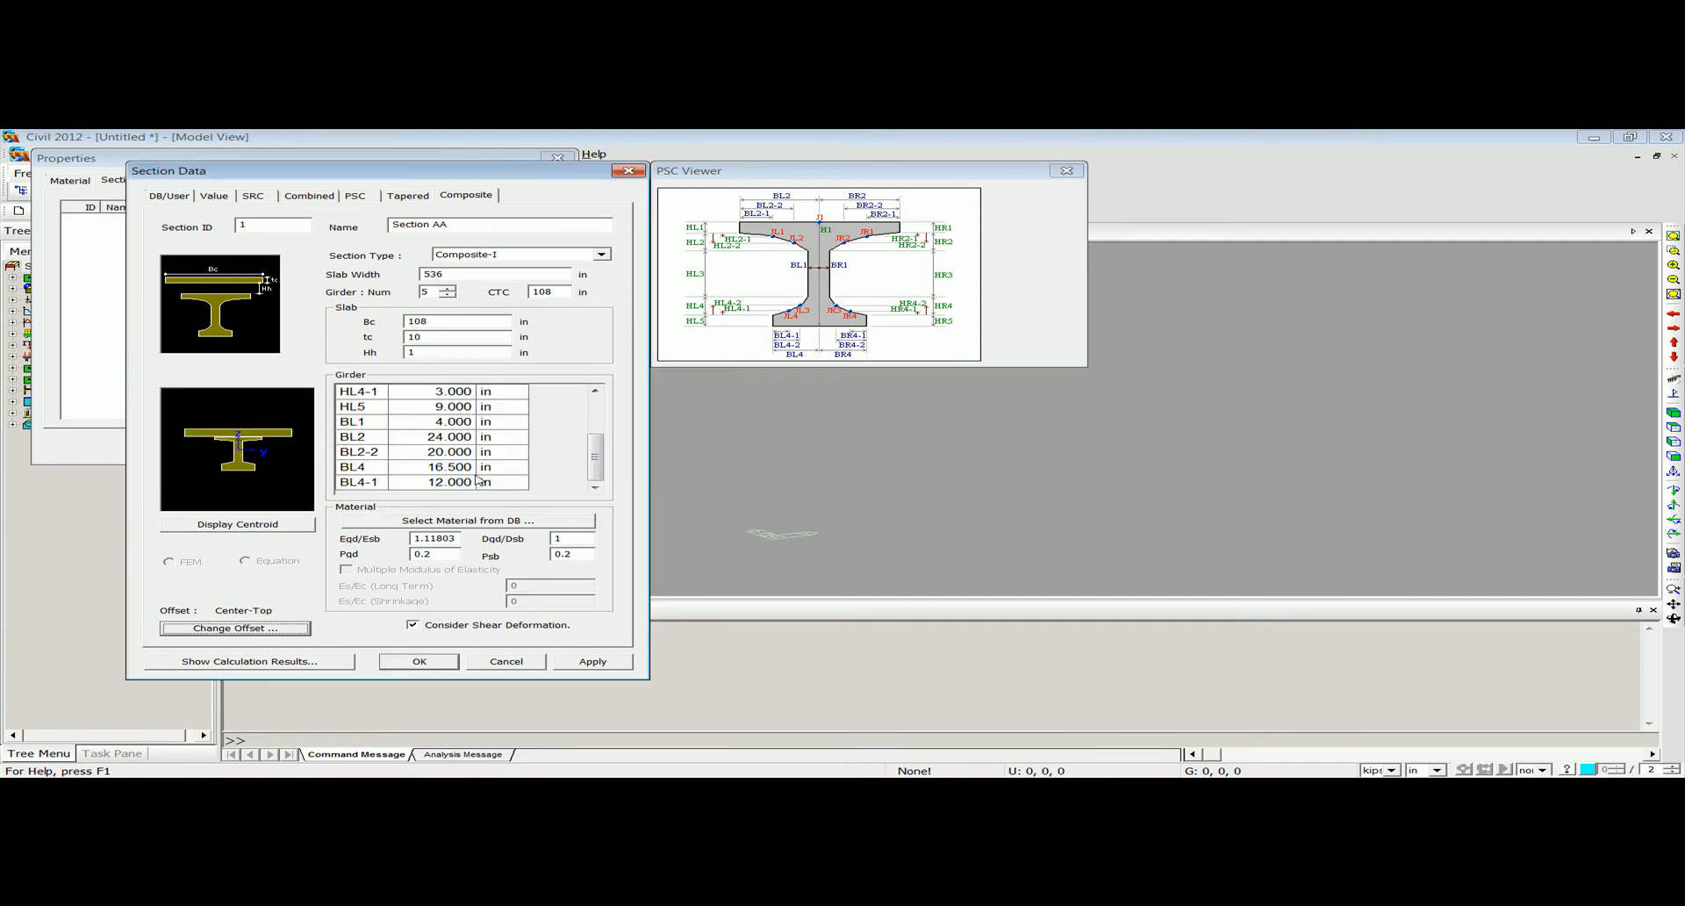
Review the calculated section properties of Section AA and accept the section.
{"action": "left_click", "coordinate": [281, 659]}
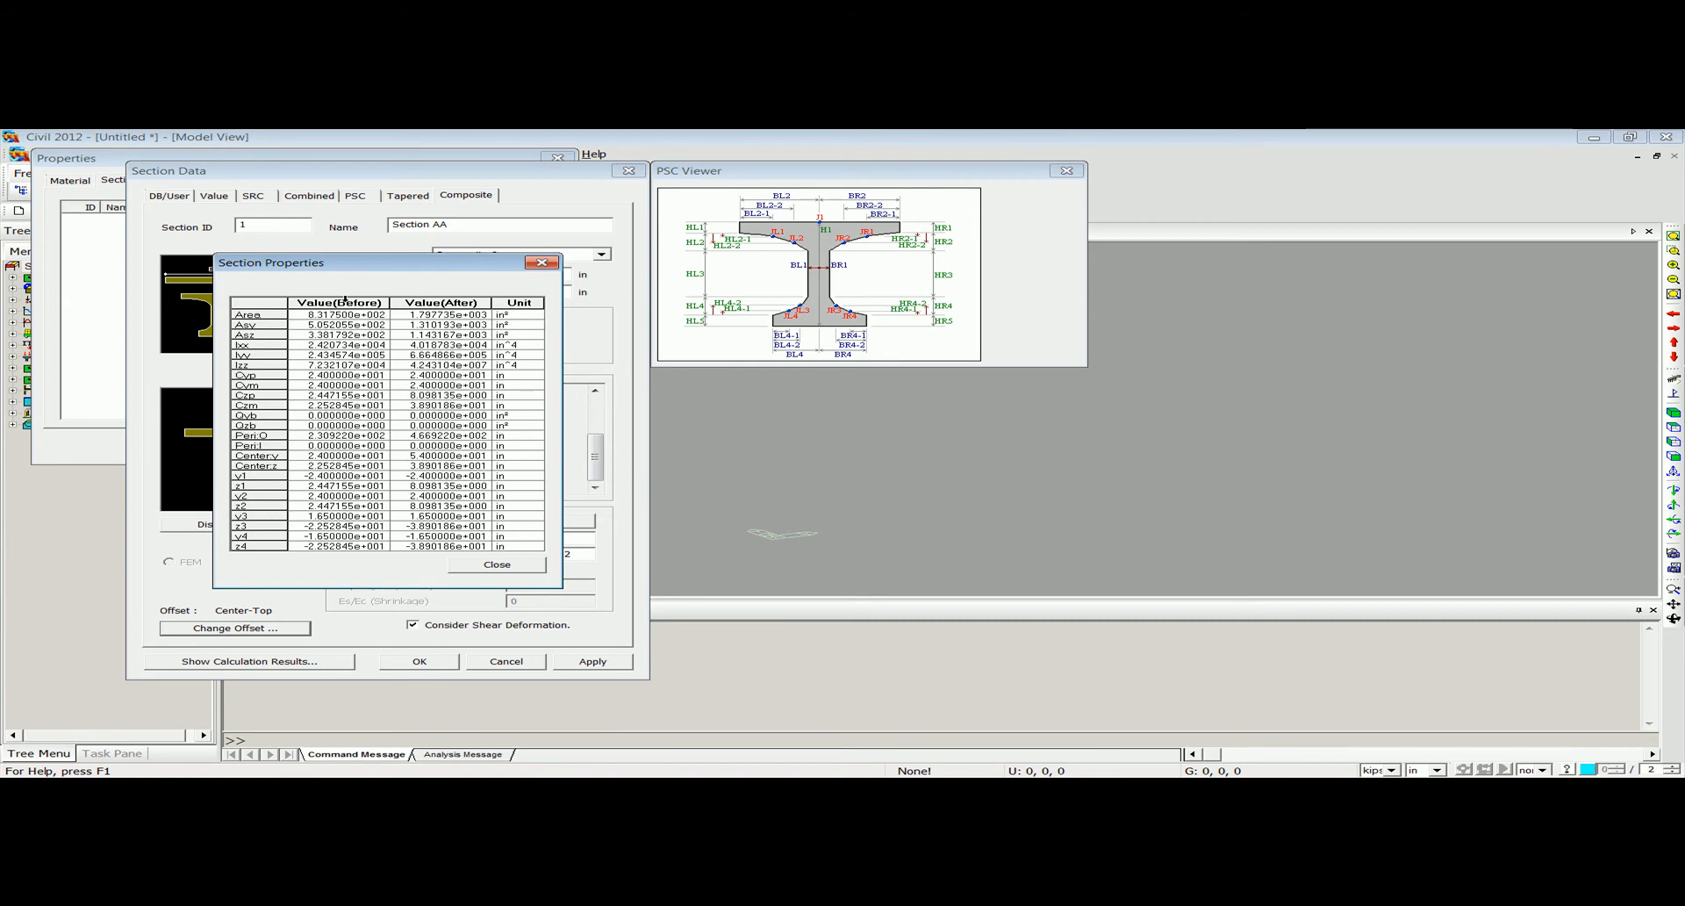
{"action": "left_click", "coordinate": [542, 263]}
{"action": "left_click", "coordinate": [419, 660]}
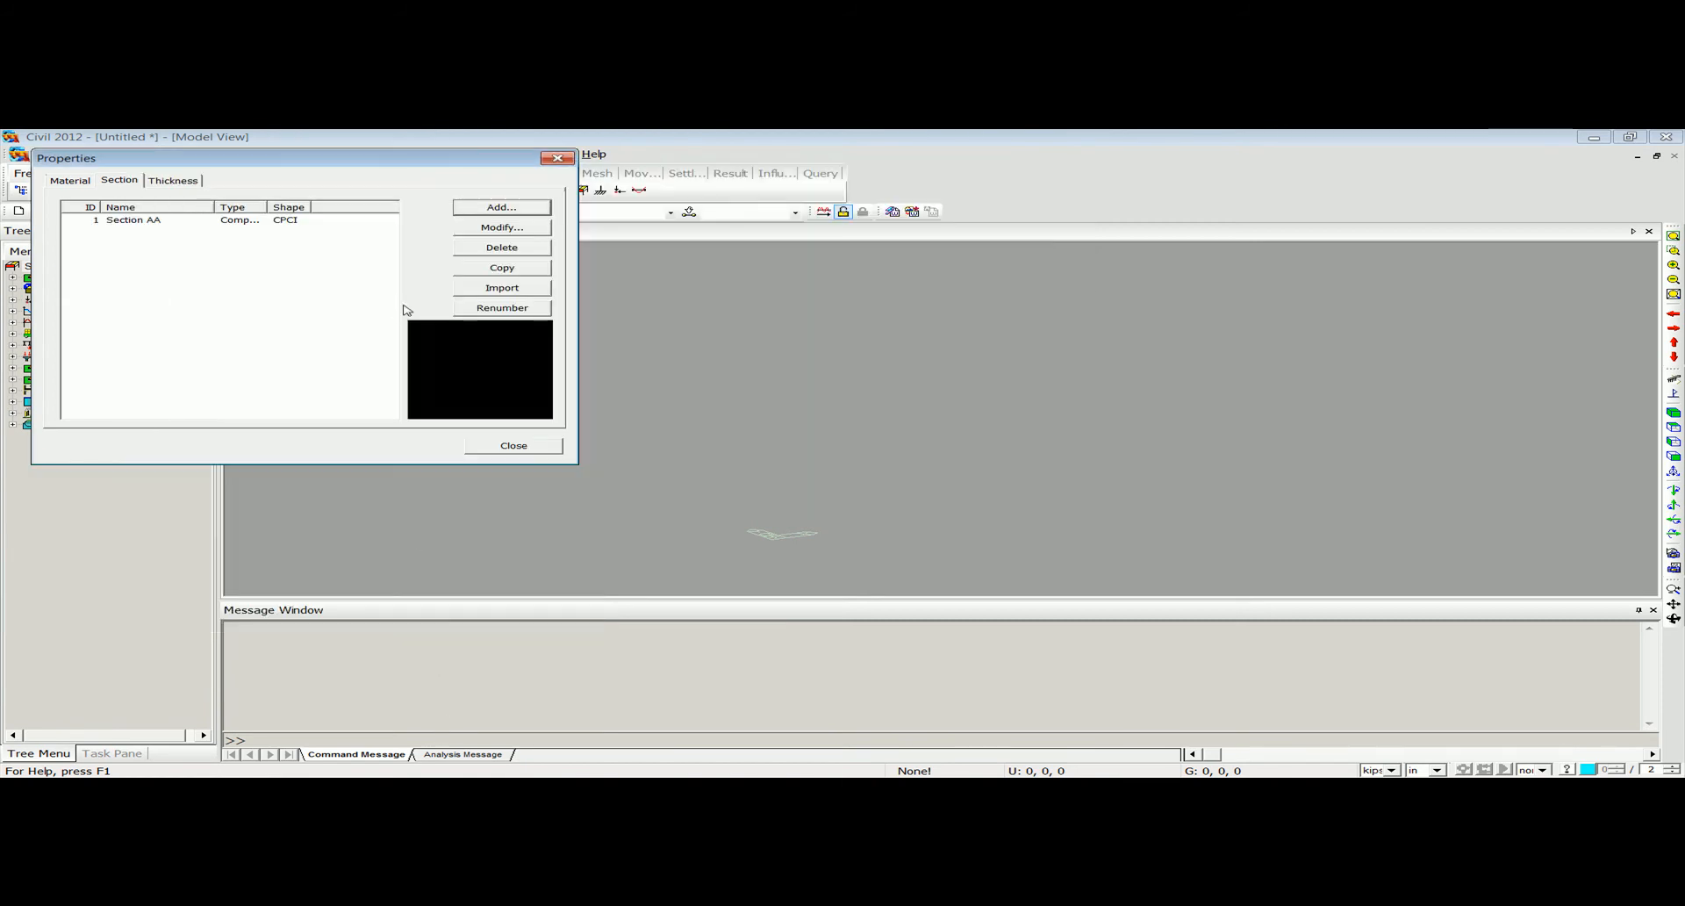
Duplicate Section AA in the section list.
{"action": "left_click", "coordinate": [226, 225]}
{"action": "left_click", "coordinate": [501, 267]}
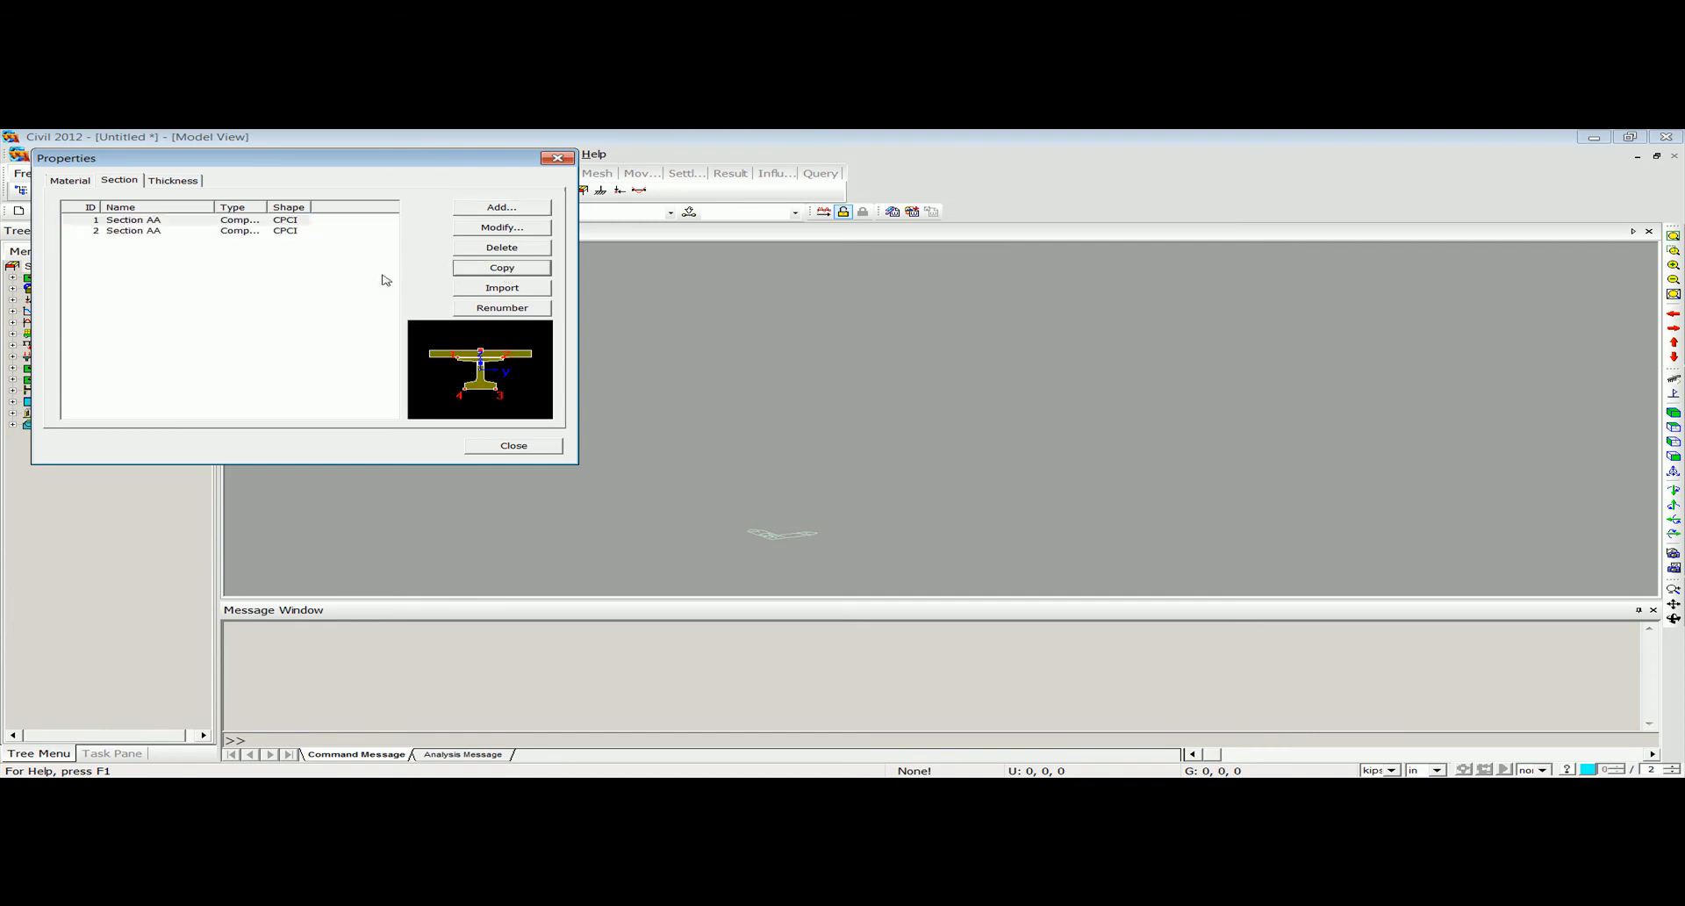
{"action": "double_click", "coordinate": [237, 232]}
{"action": "left_click_drag", "start_coordinate": [407, 290], "coordinate": [415, 216]}
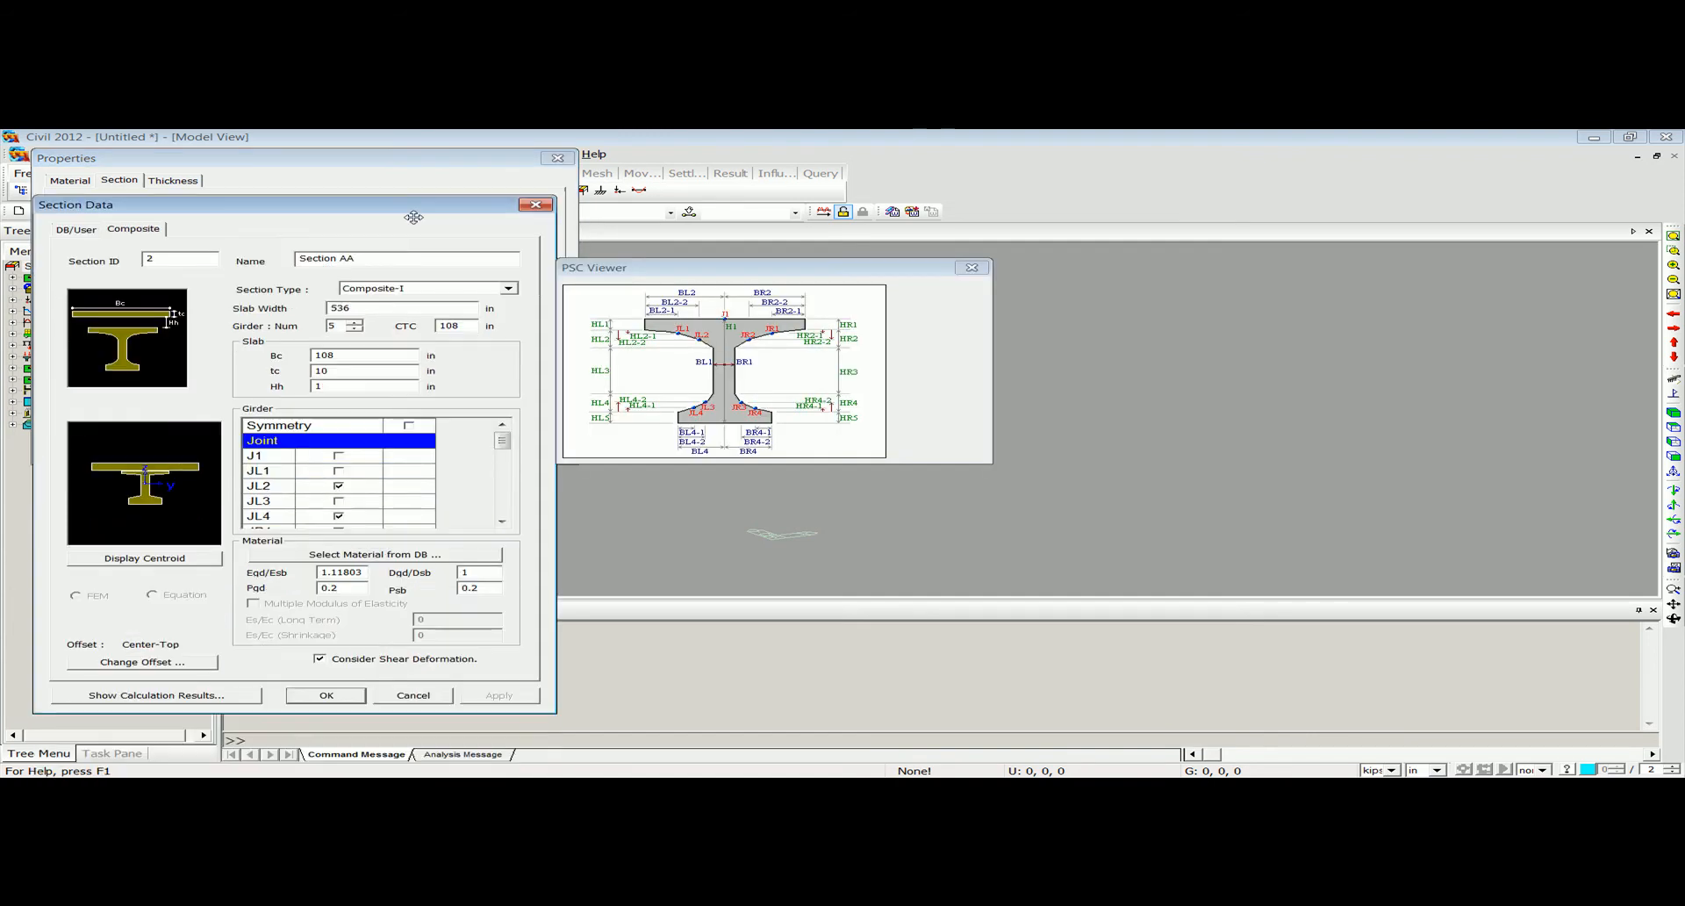
{"action": "type", "text": "BB"}
{"action": "left_click_drag", "start_coordinate": [501, 438], "coordinate": [501, 466]}
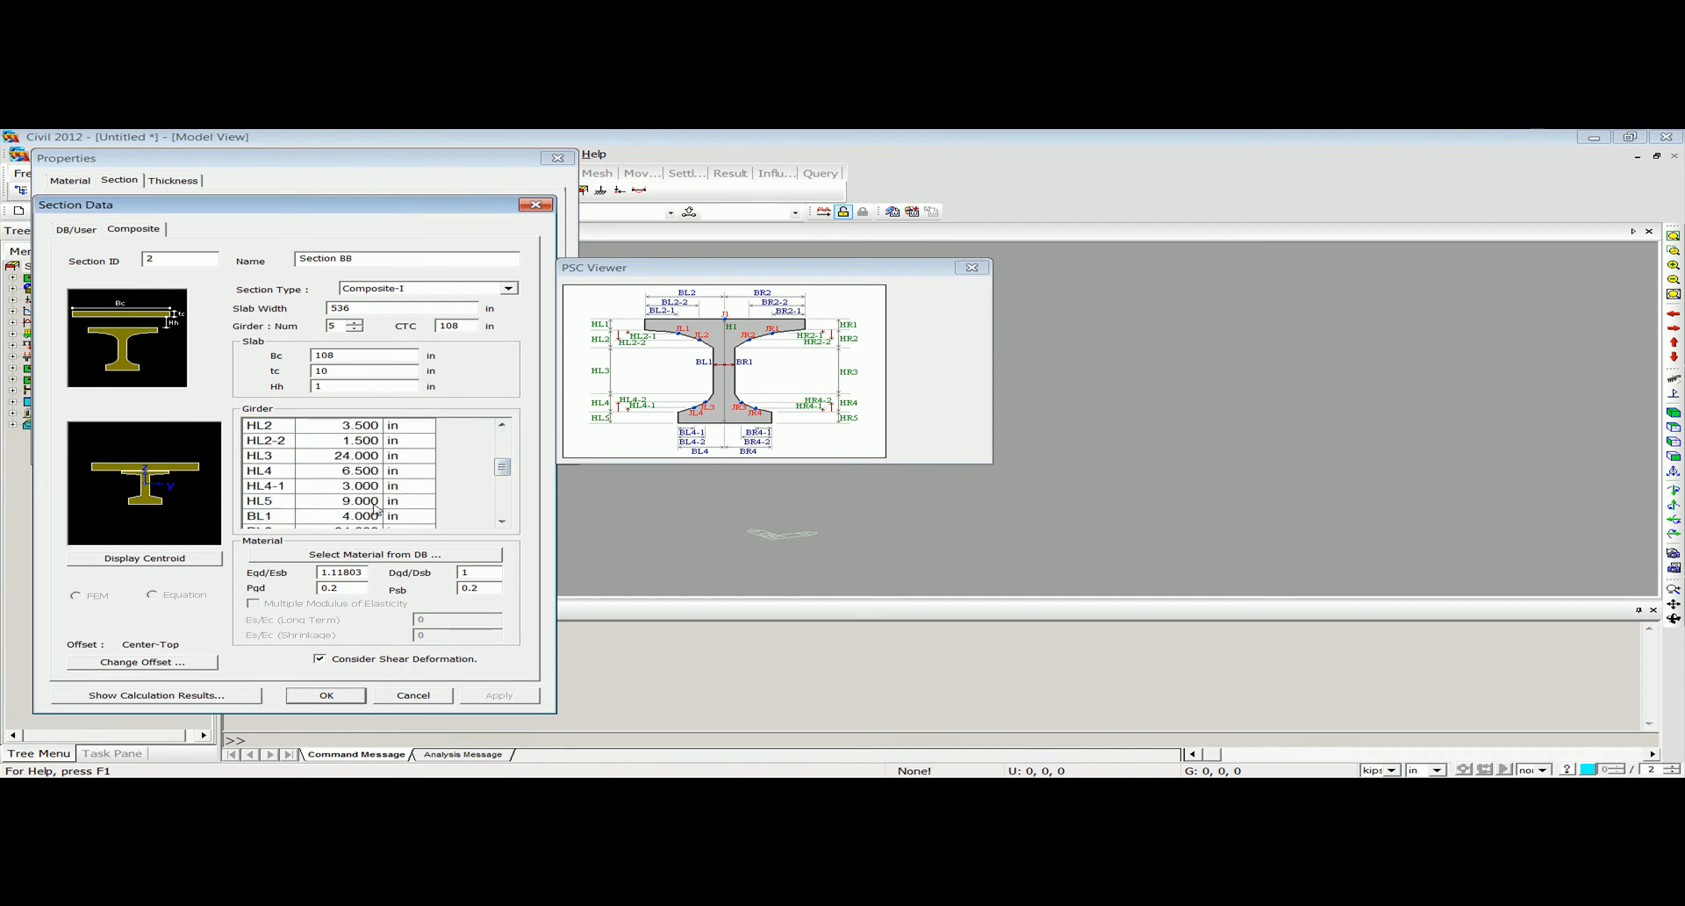
{"action": "left_click", "coordinate": [346, 504]}
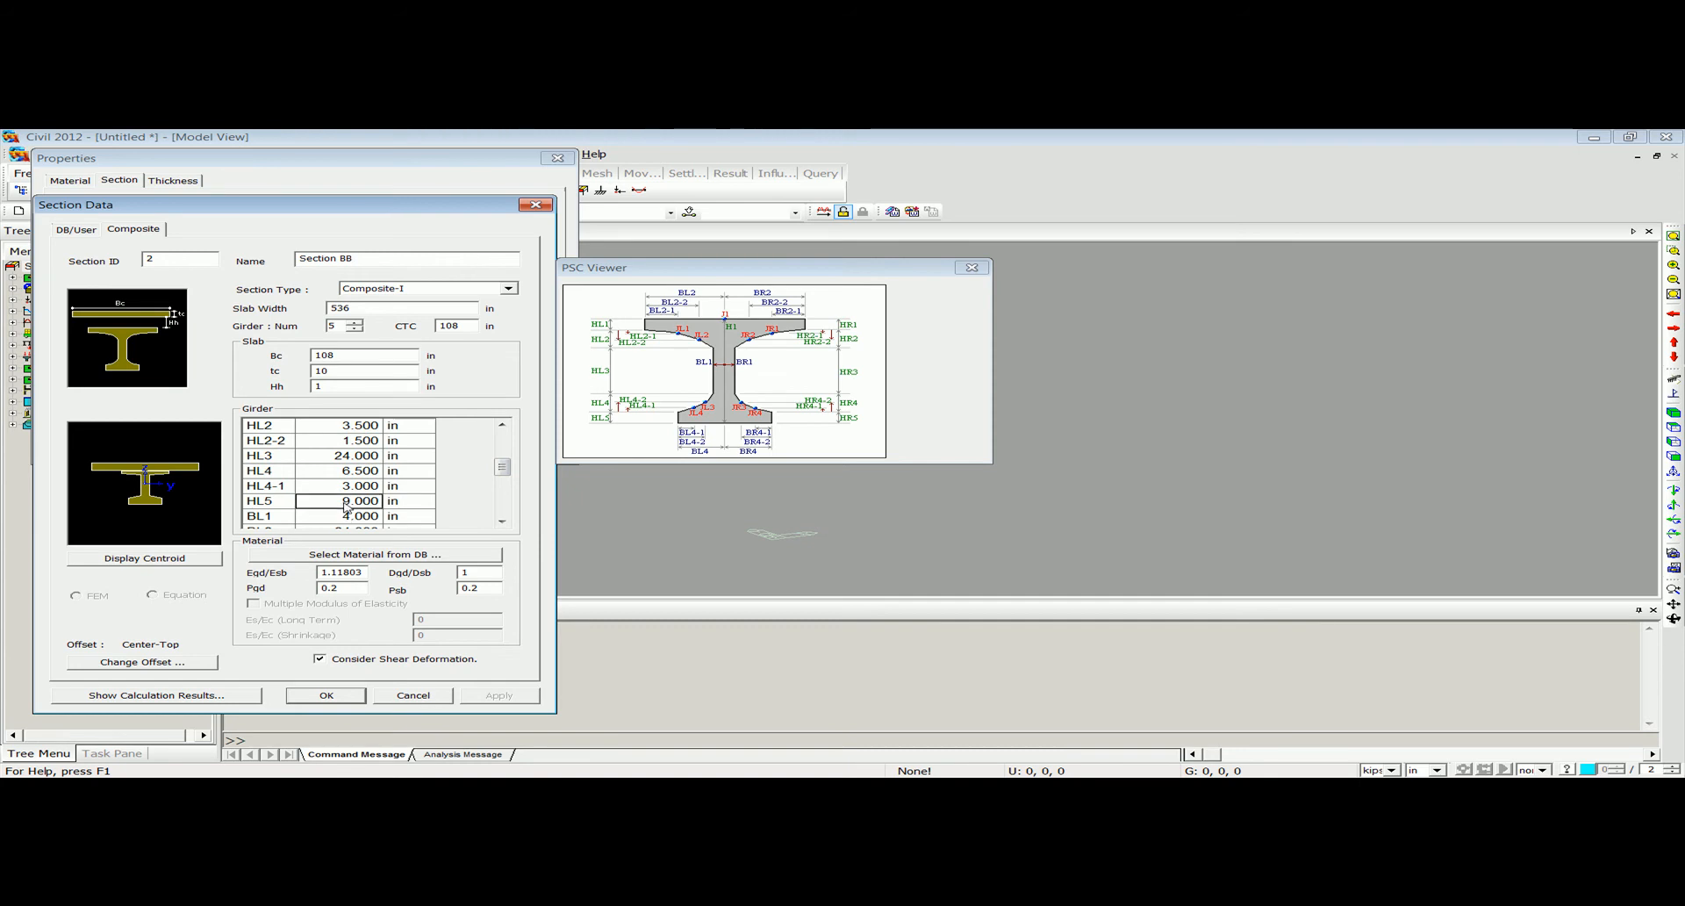
{"action": "type", "text": "43"}
{"action": "key", "text": "Return"}
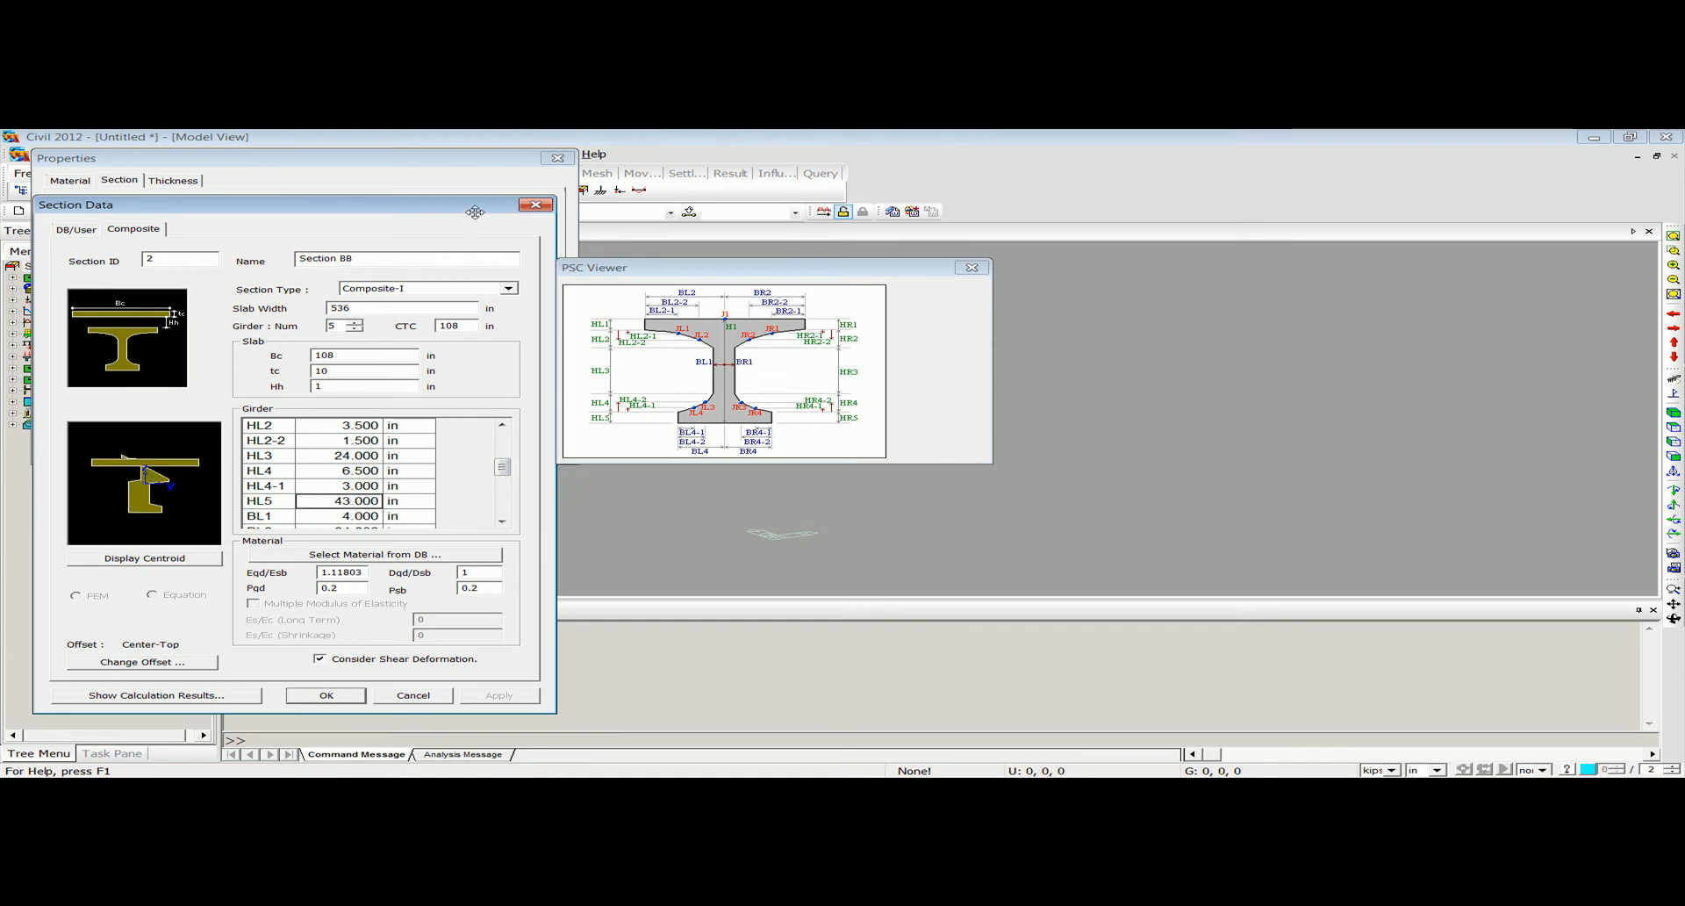
{"action": "left_click", "coordinate": [536, 204]}
Enable symmetry in the copied section, set its HL5 to 43 in and accept the change.
{"action": "double_click", "coordinate": [217, 232]}
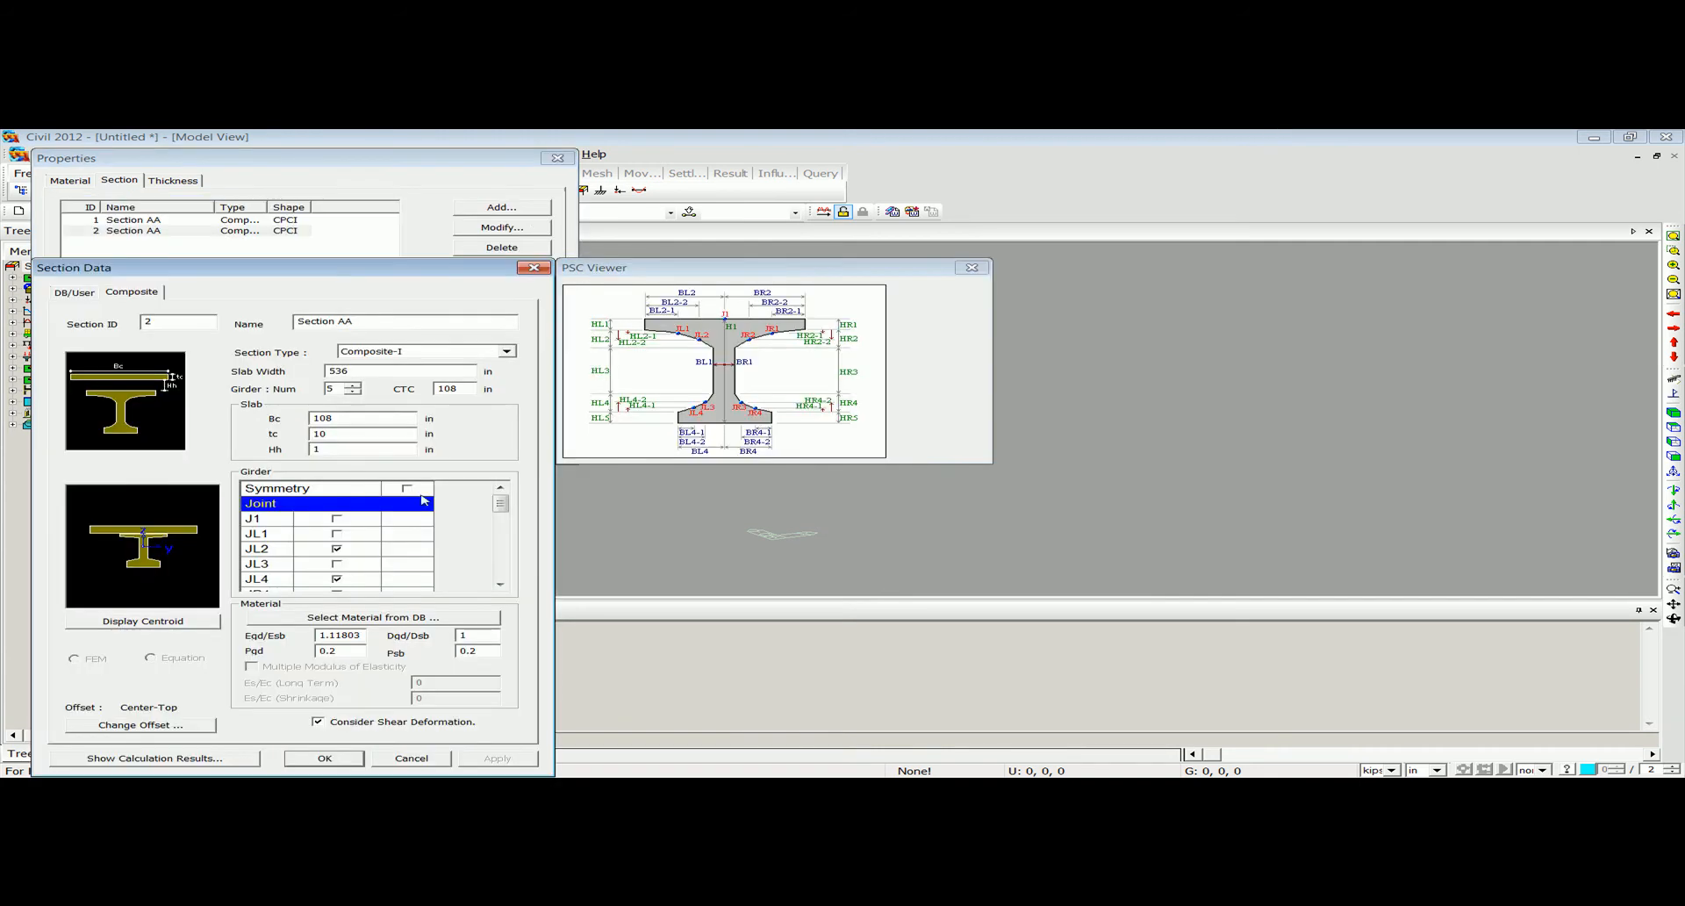
{"action": "left_click", "coordinate": [501, 584]}
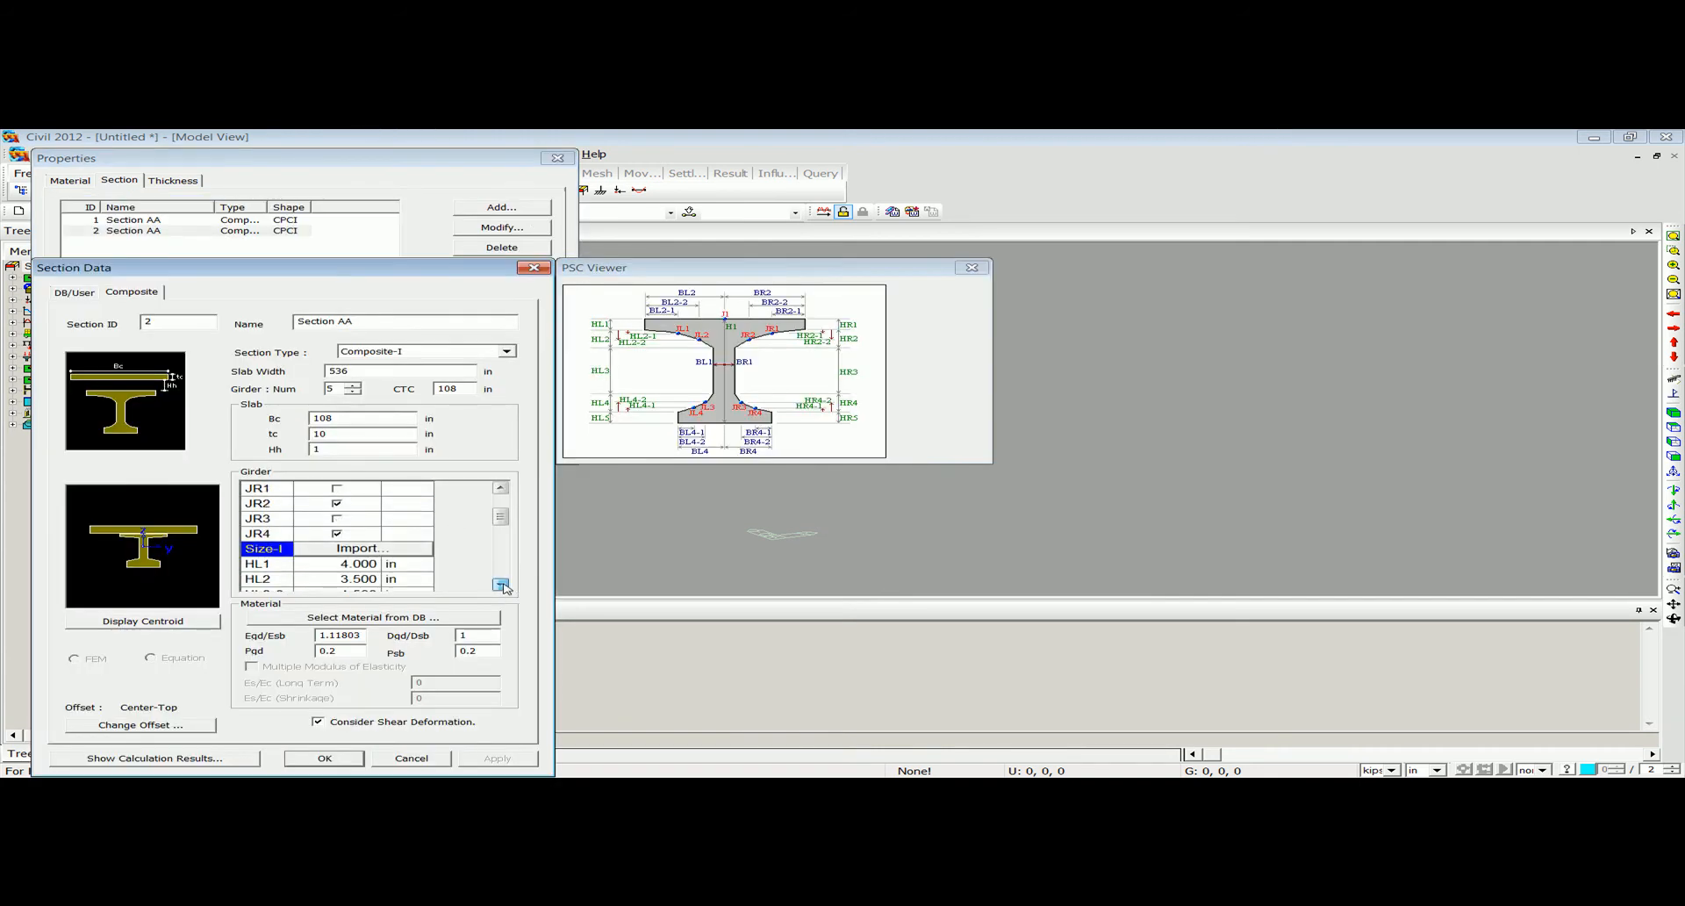
{"action": "left_click_drag", "start_coordinate": [500, 526], "coordinate": [500, 499]}
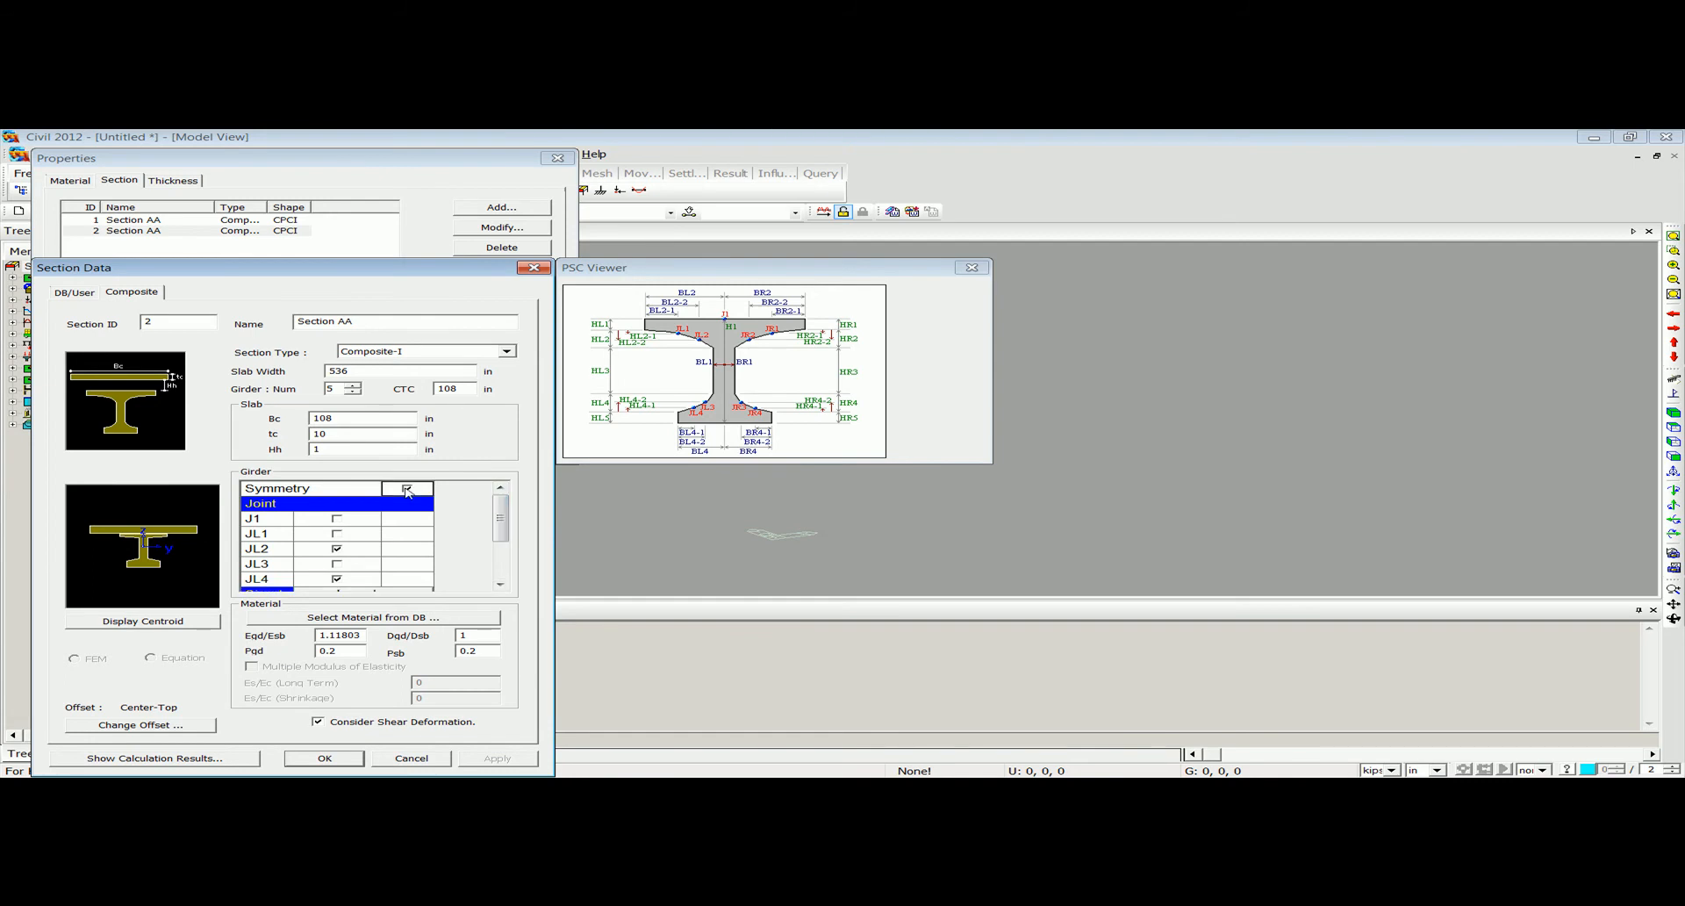
{"action": "left_click", "coordinate": [499, 583]}
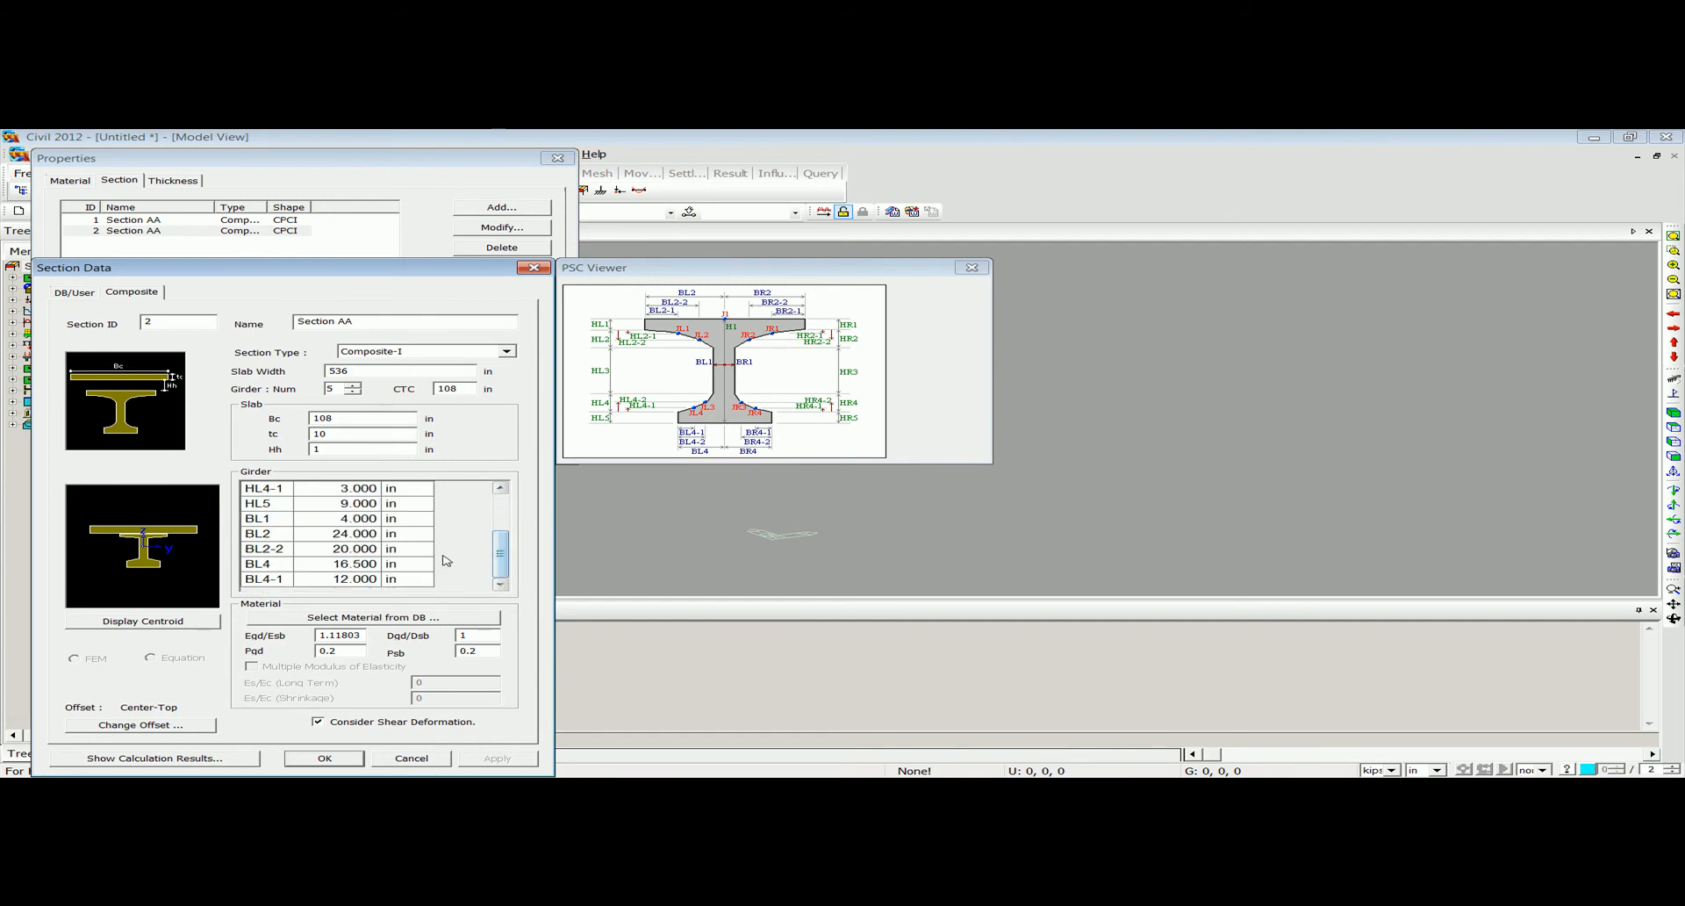
{"action": "left_click", "coordinate": [348, 508]}
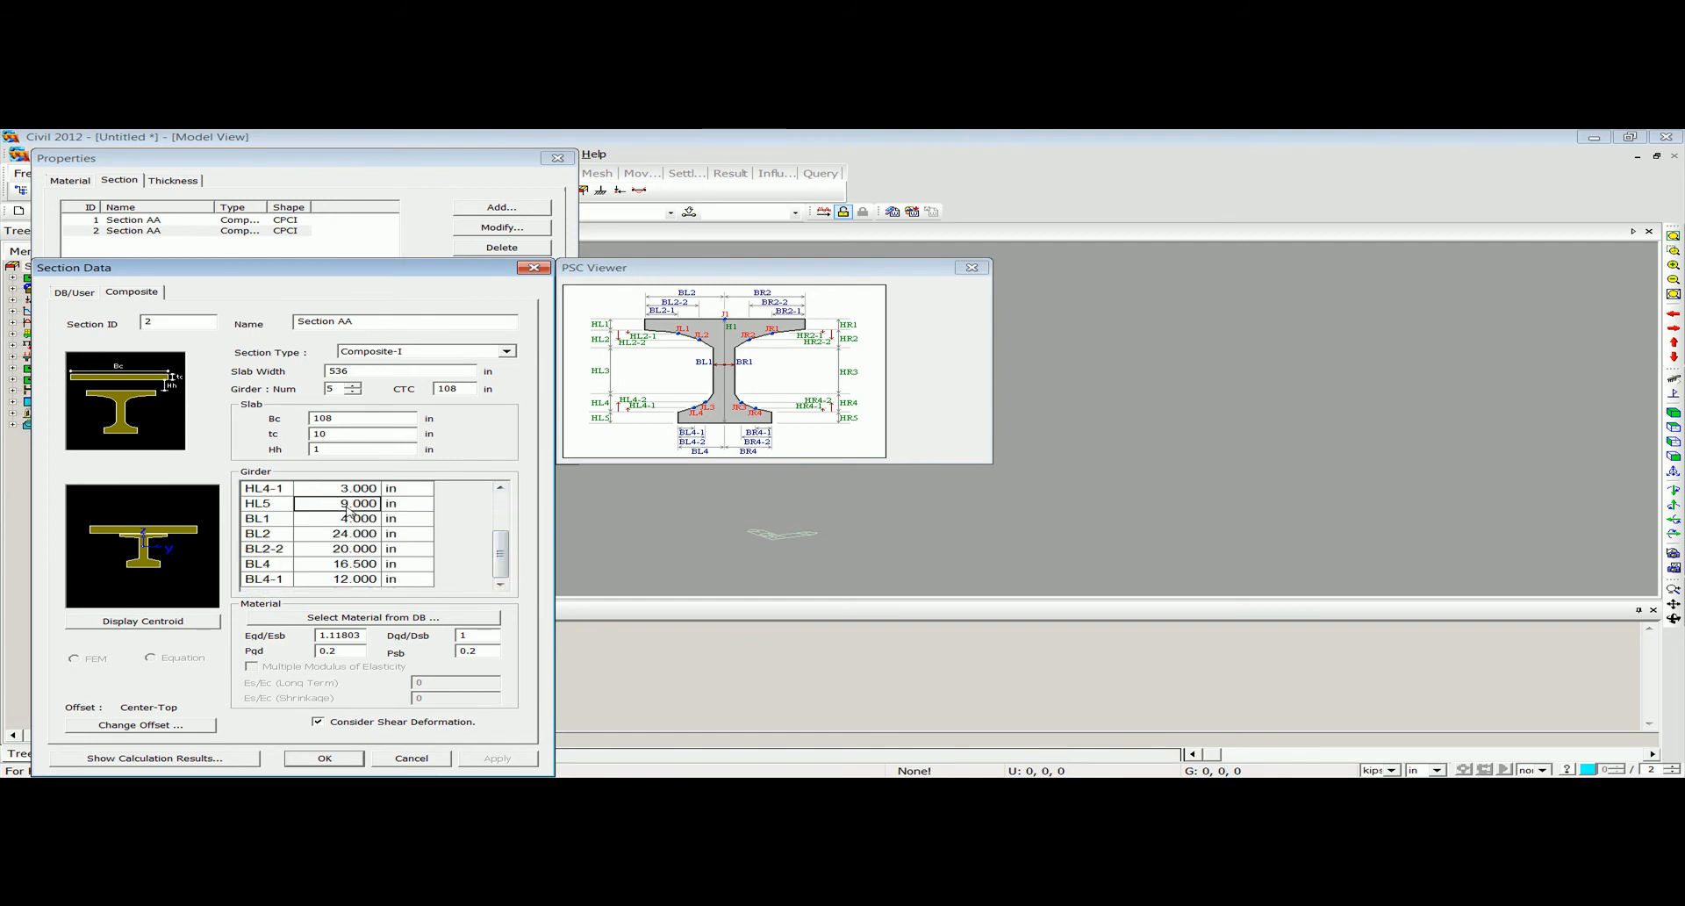
{"action": "type", "text": "43"}
{"action": "key", "text": "Return"}
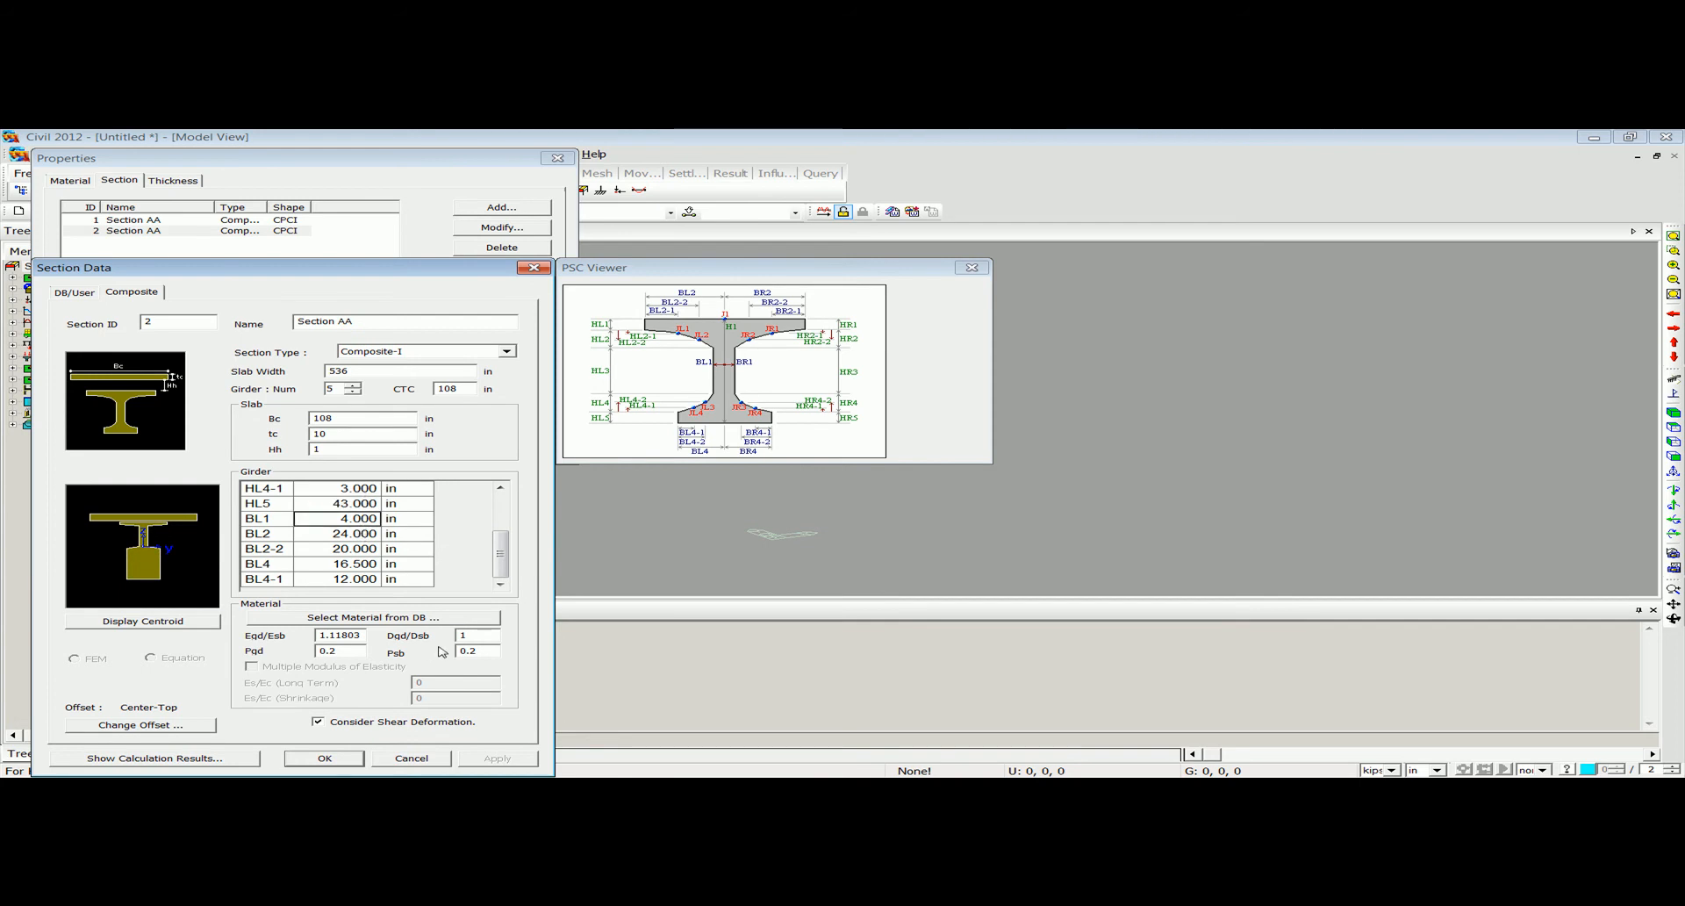
{"action": "left_click", "coordinate": [325, 757]}
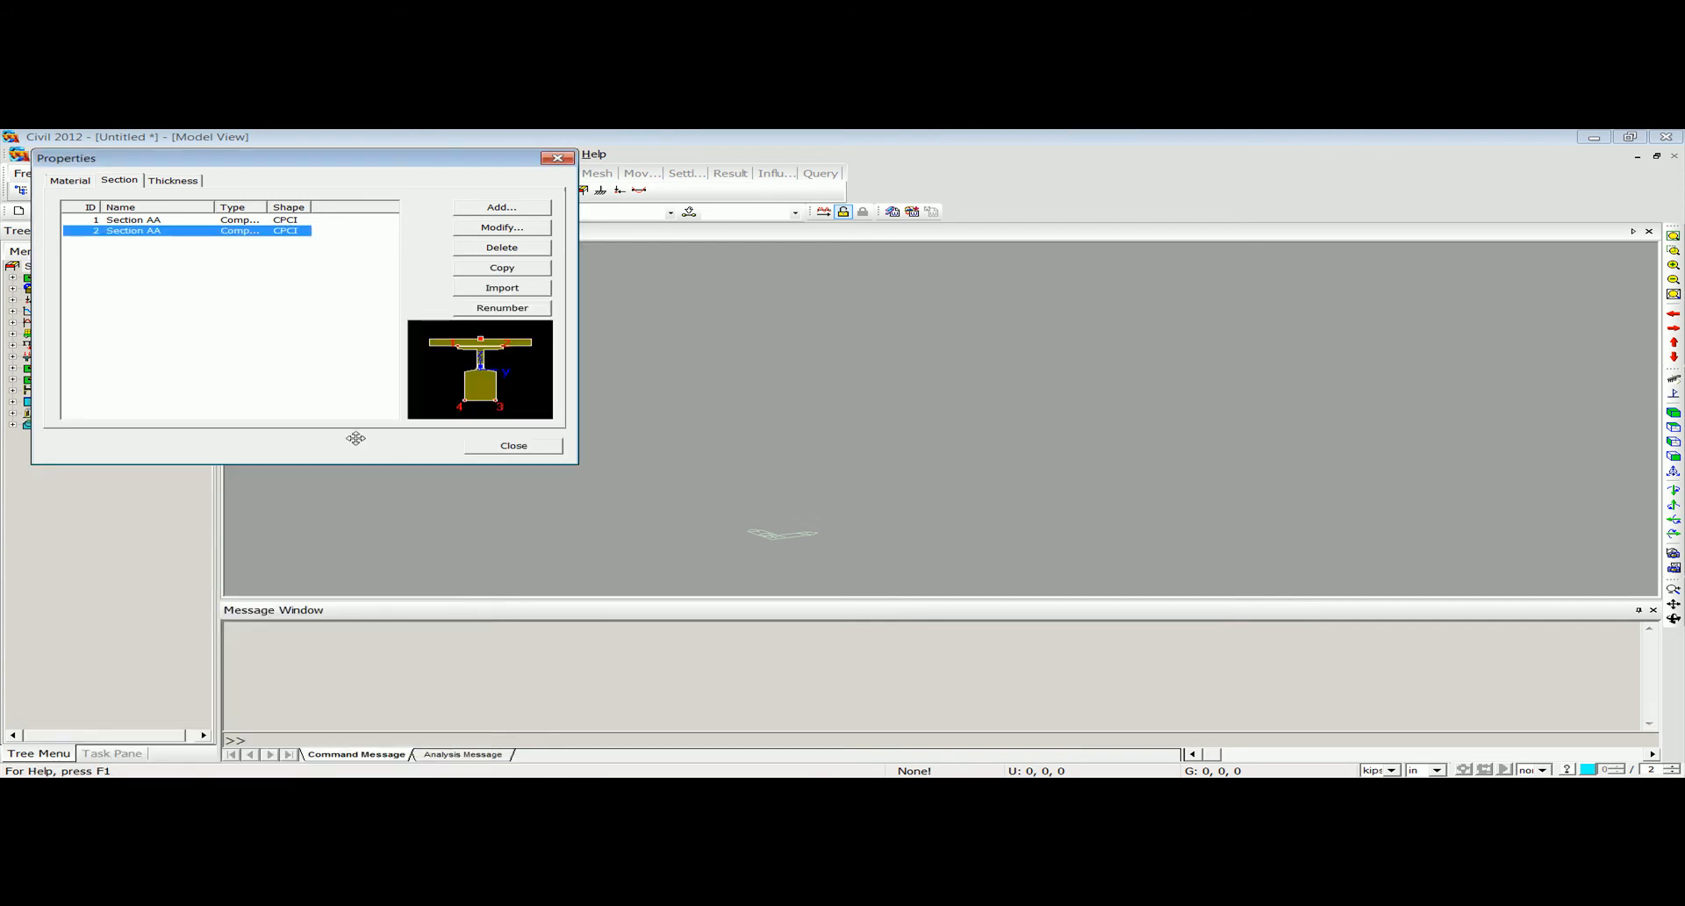
Rename the copied section with ID 2 as Section BB.
{"action": "double_click", "coordinate": [154, 230]}
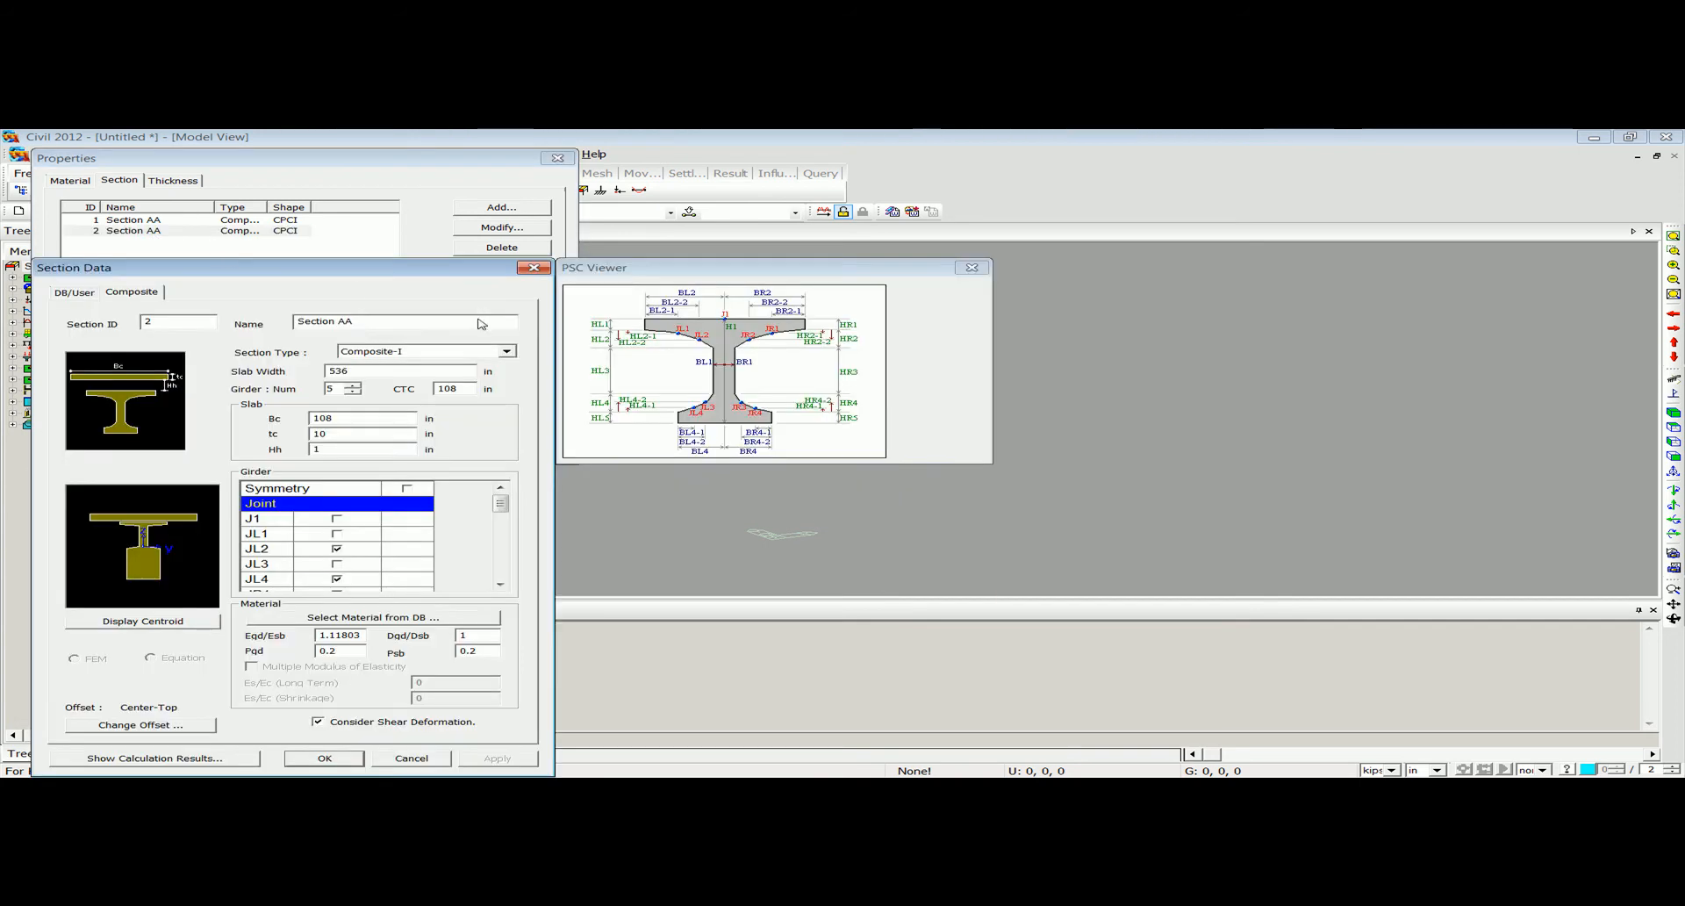
{"action": "double_click", "coordinate": [344, 321]}
{"action": "left_click", "coordinate": [324, 757]}
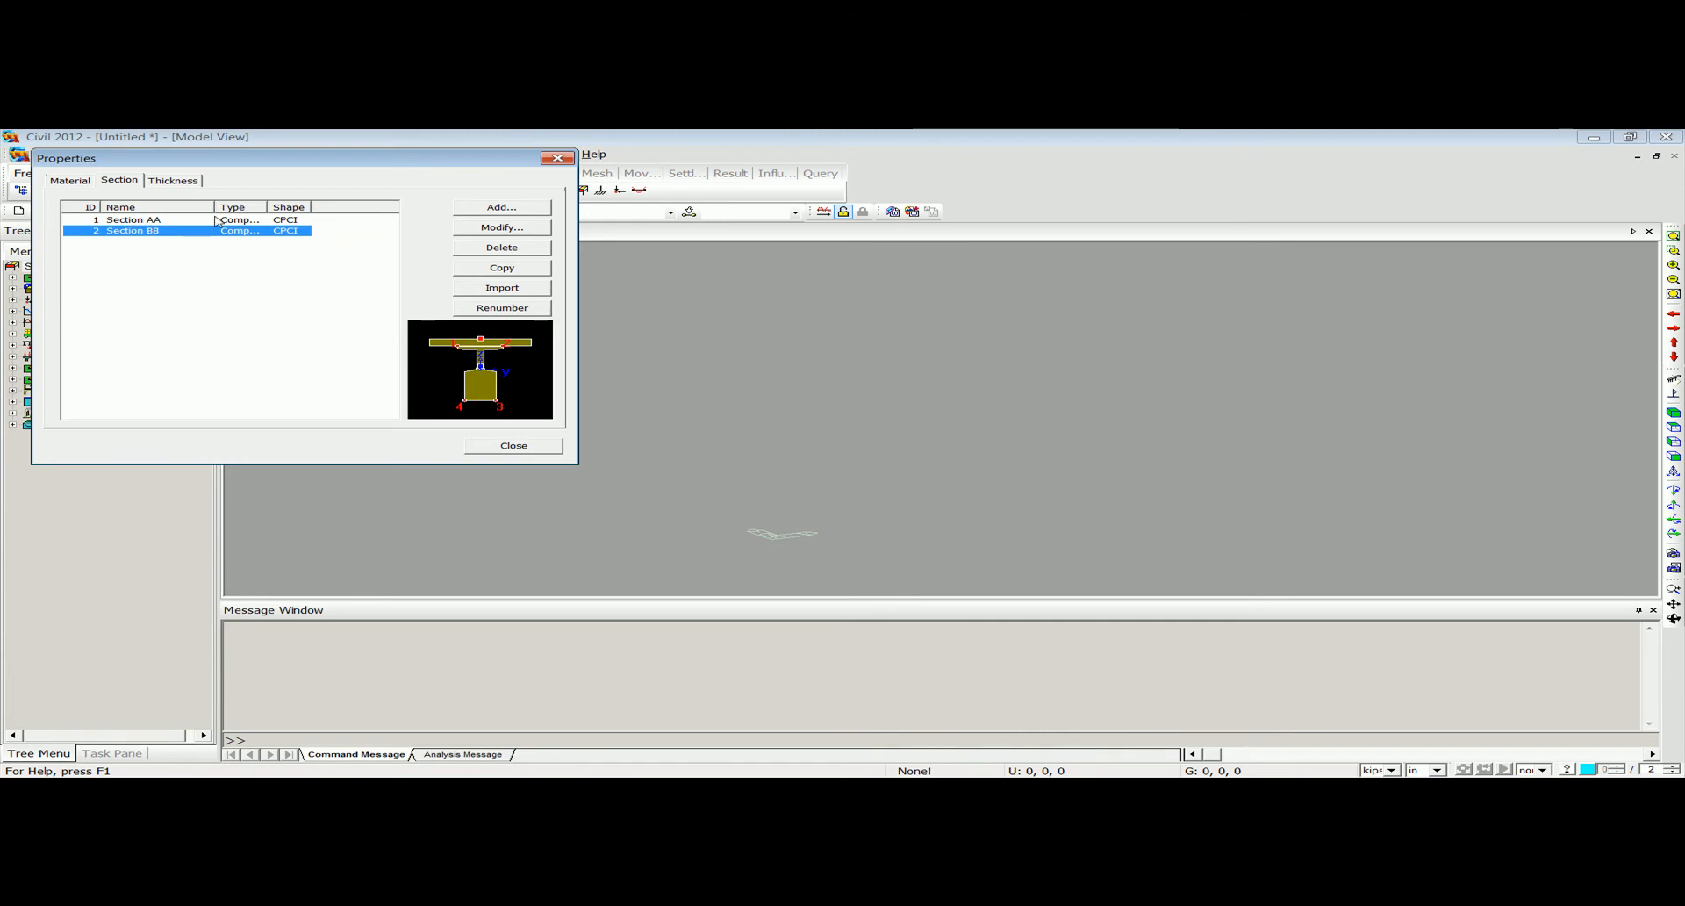
Start a new tapered section of type Composite PSC-I and name it 2 PSectionAB.
{"action": "left_click", "coordinate": [483, 208]}
{"action": "left_click", "coordinate": [362, 237]}
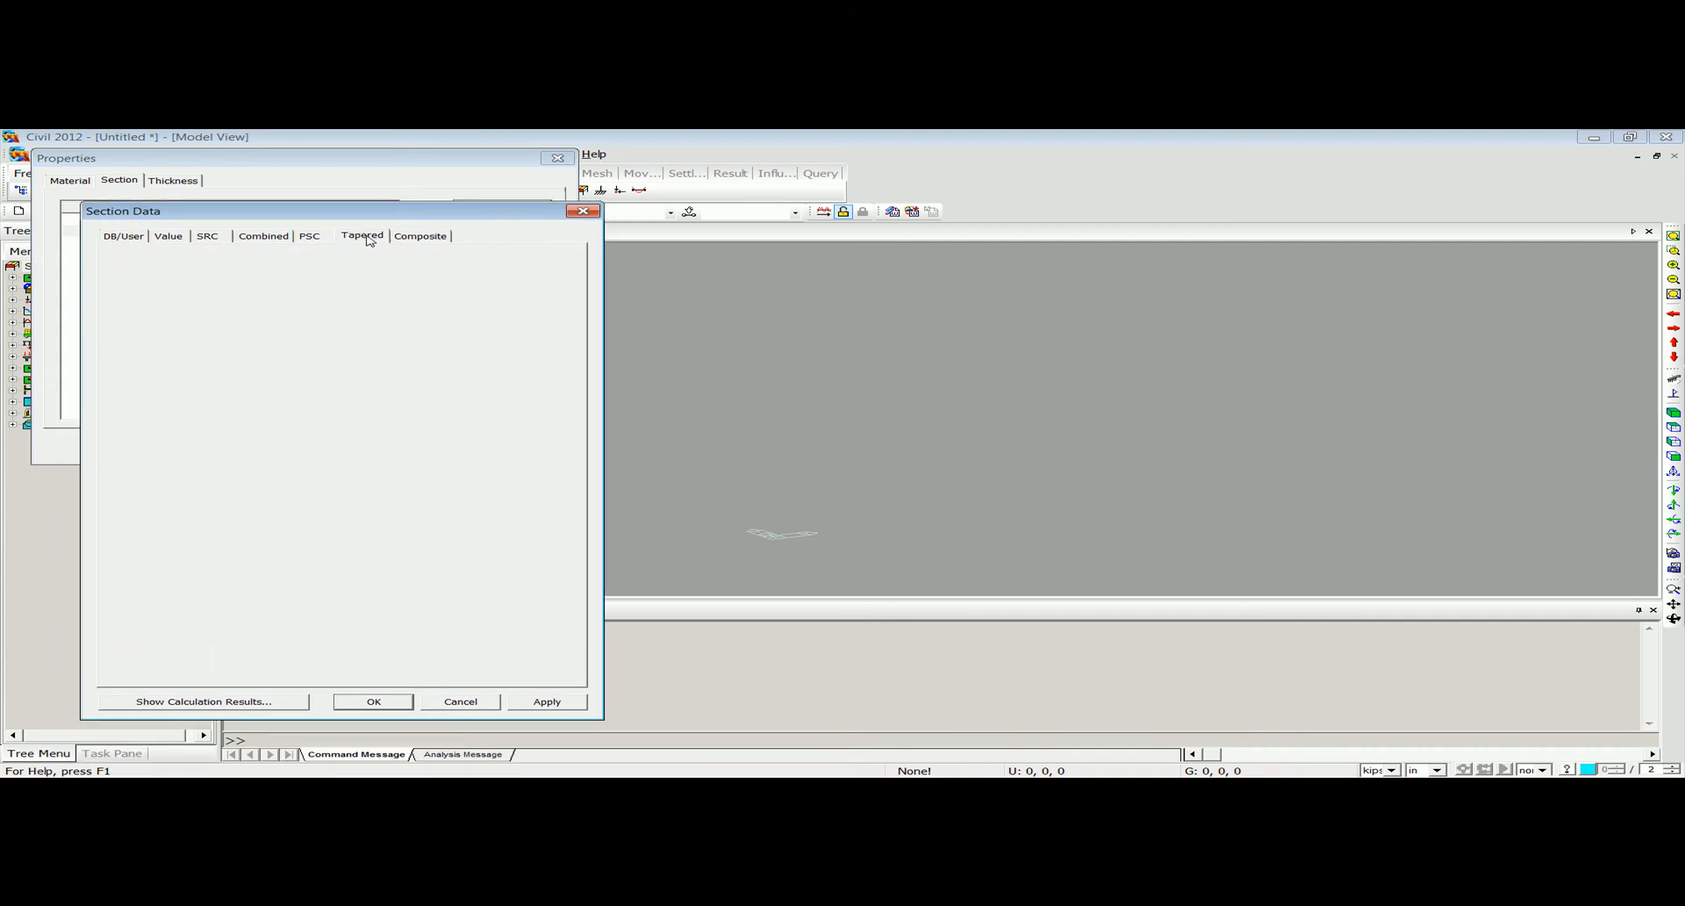
{"action": "left_click_drag", "start_coordinate": [386, 216], "coordinate": [410, 190]}
{"action": "left_click", "coordinate": [395, 241]}
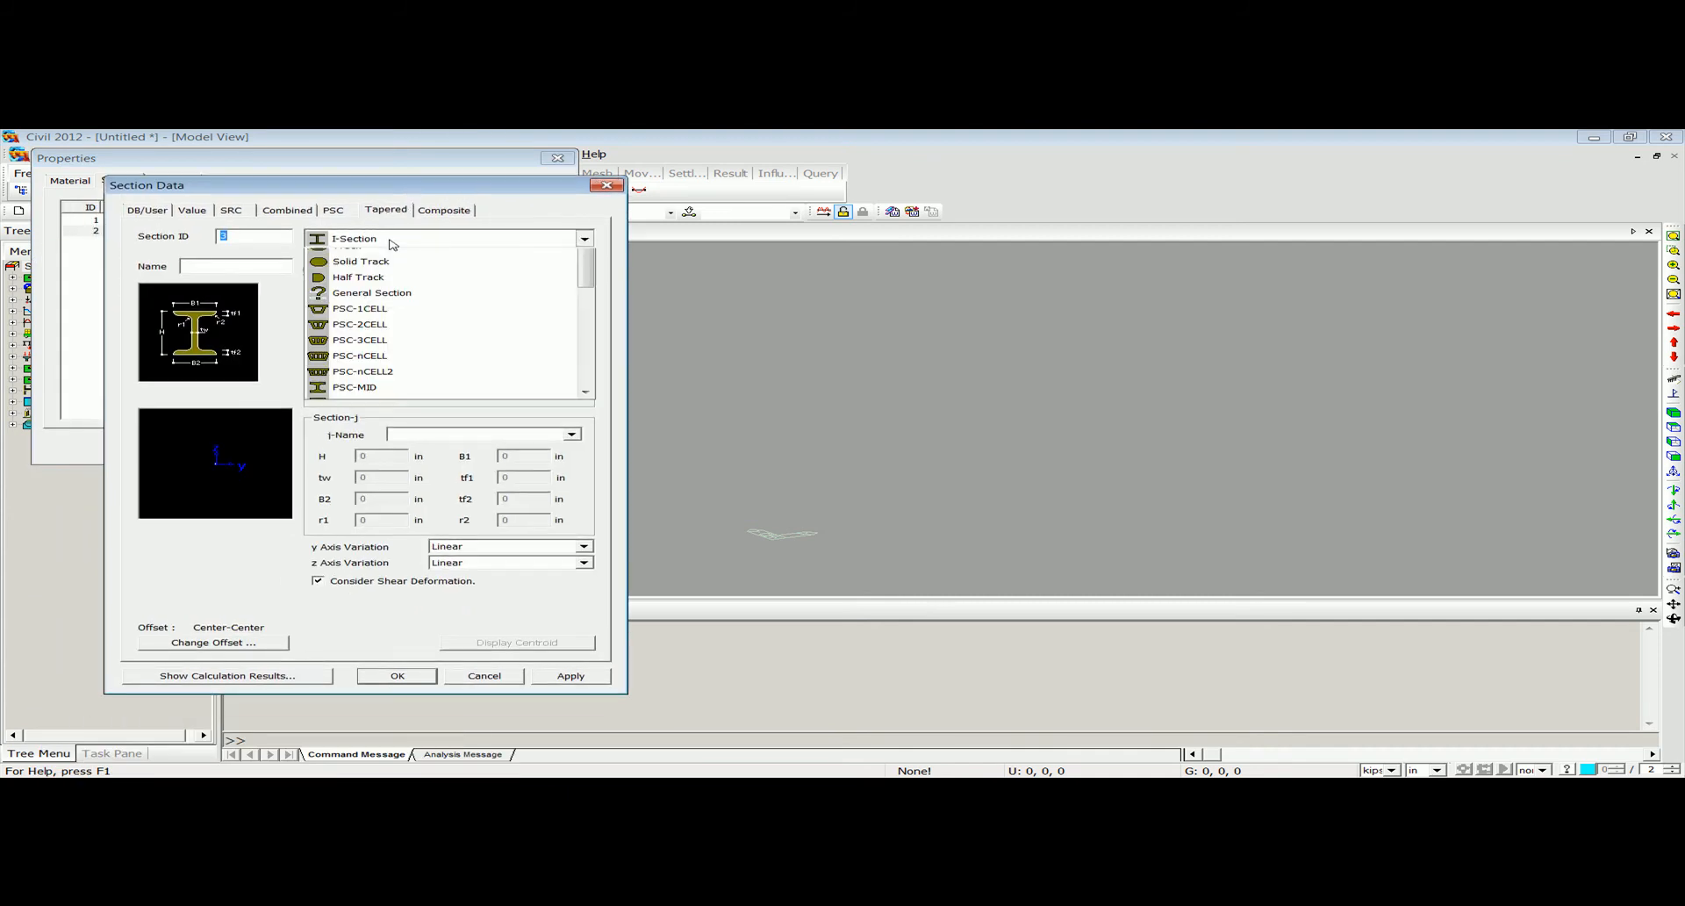
{"action": "scroll", "coordinate": [417, 470], "scroll_direction": "down", "scroll_amount": 4}
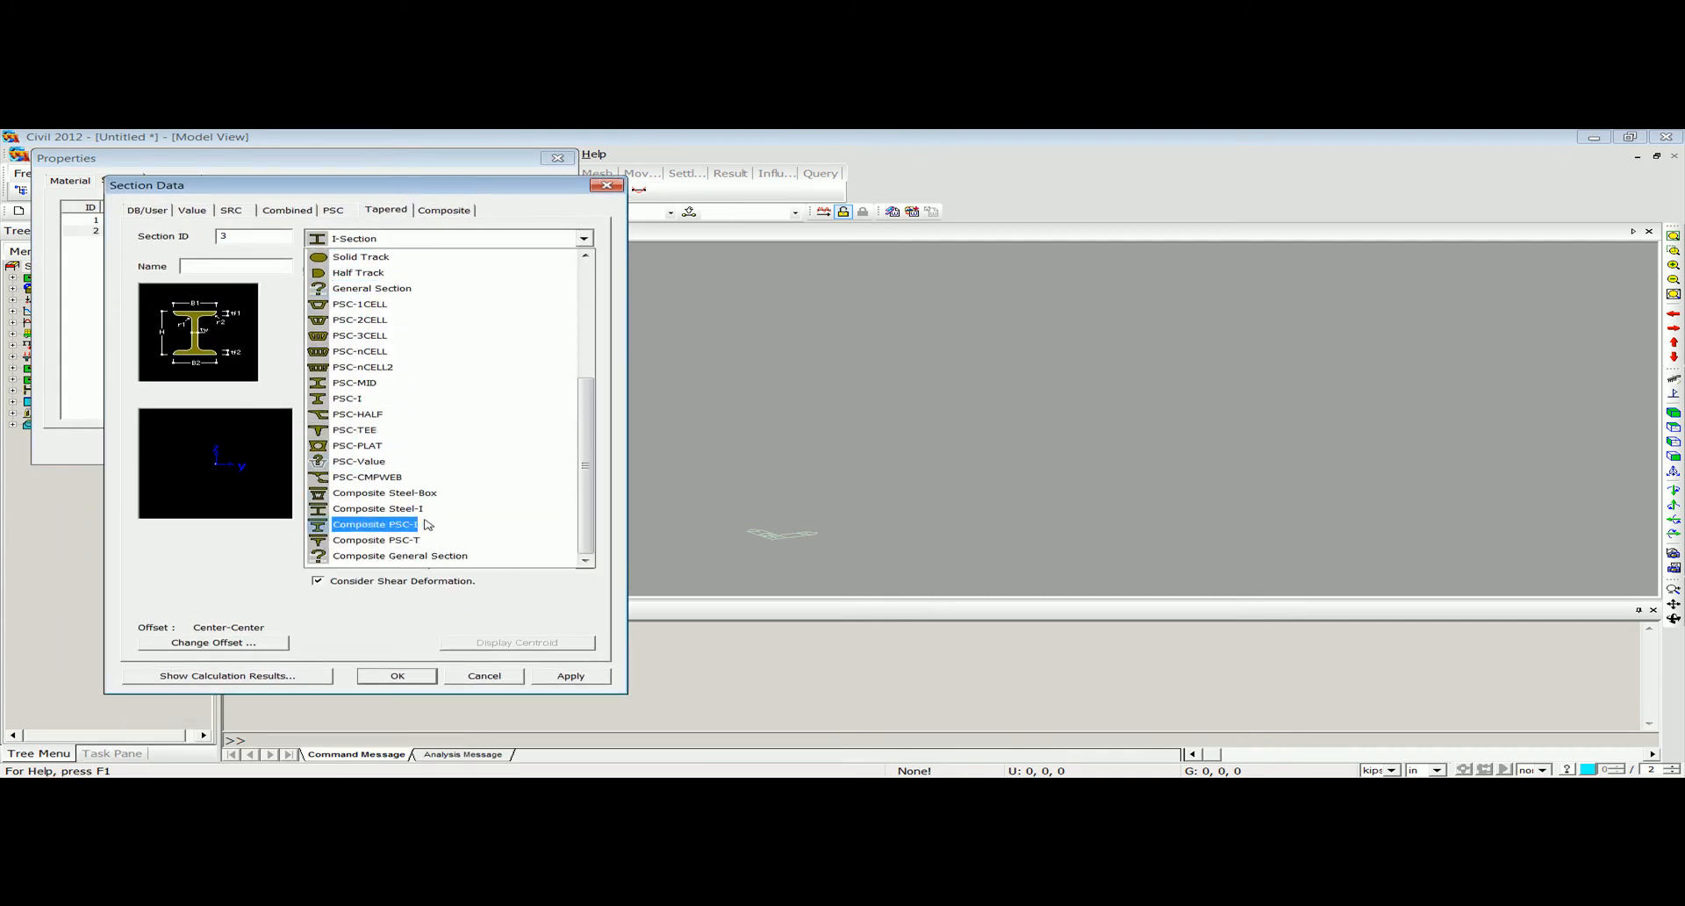
{"action": "left_click", "coordinate": [373, 525]}
{"action": "left_click", "coordinate": [215, 265]}
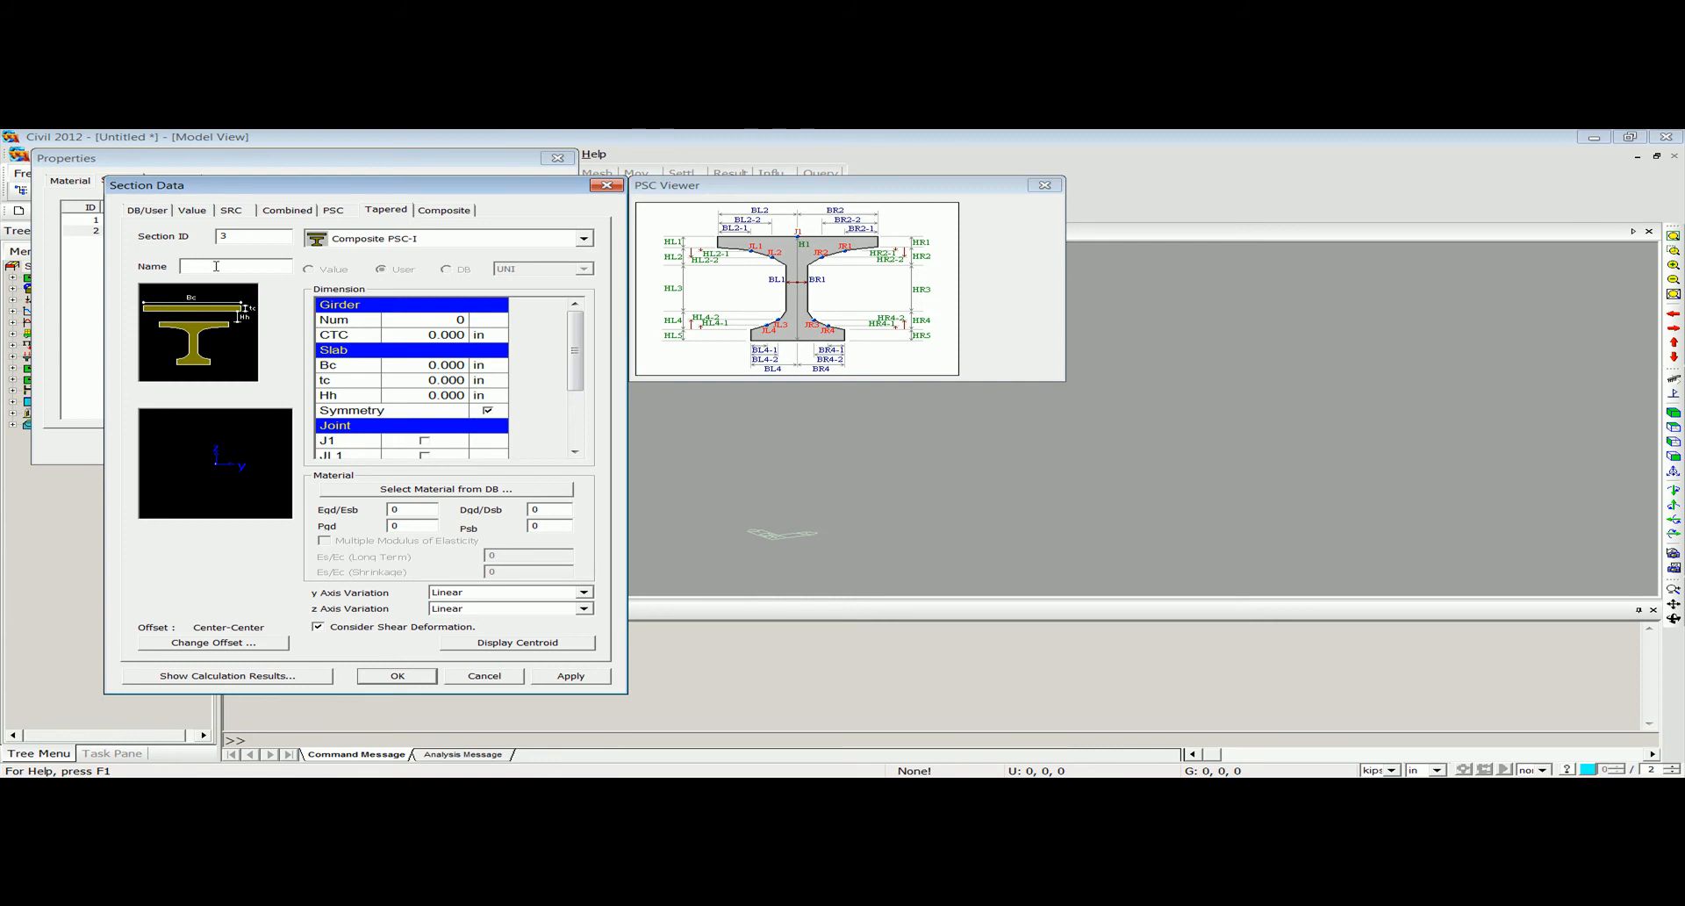
{"action": "type", "text": "2 PSectionAB"}
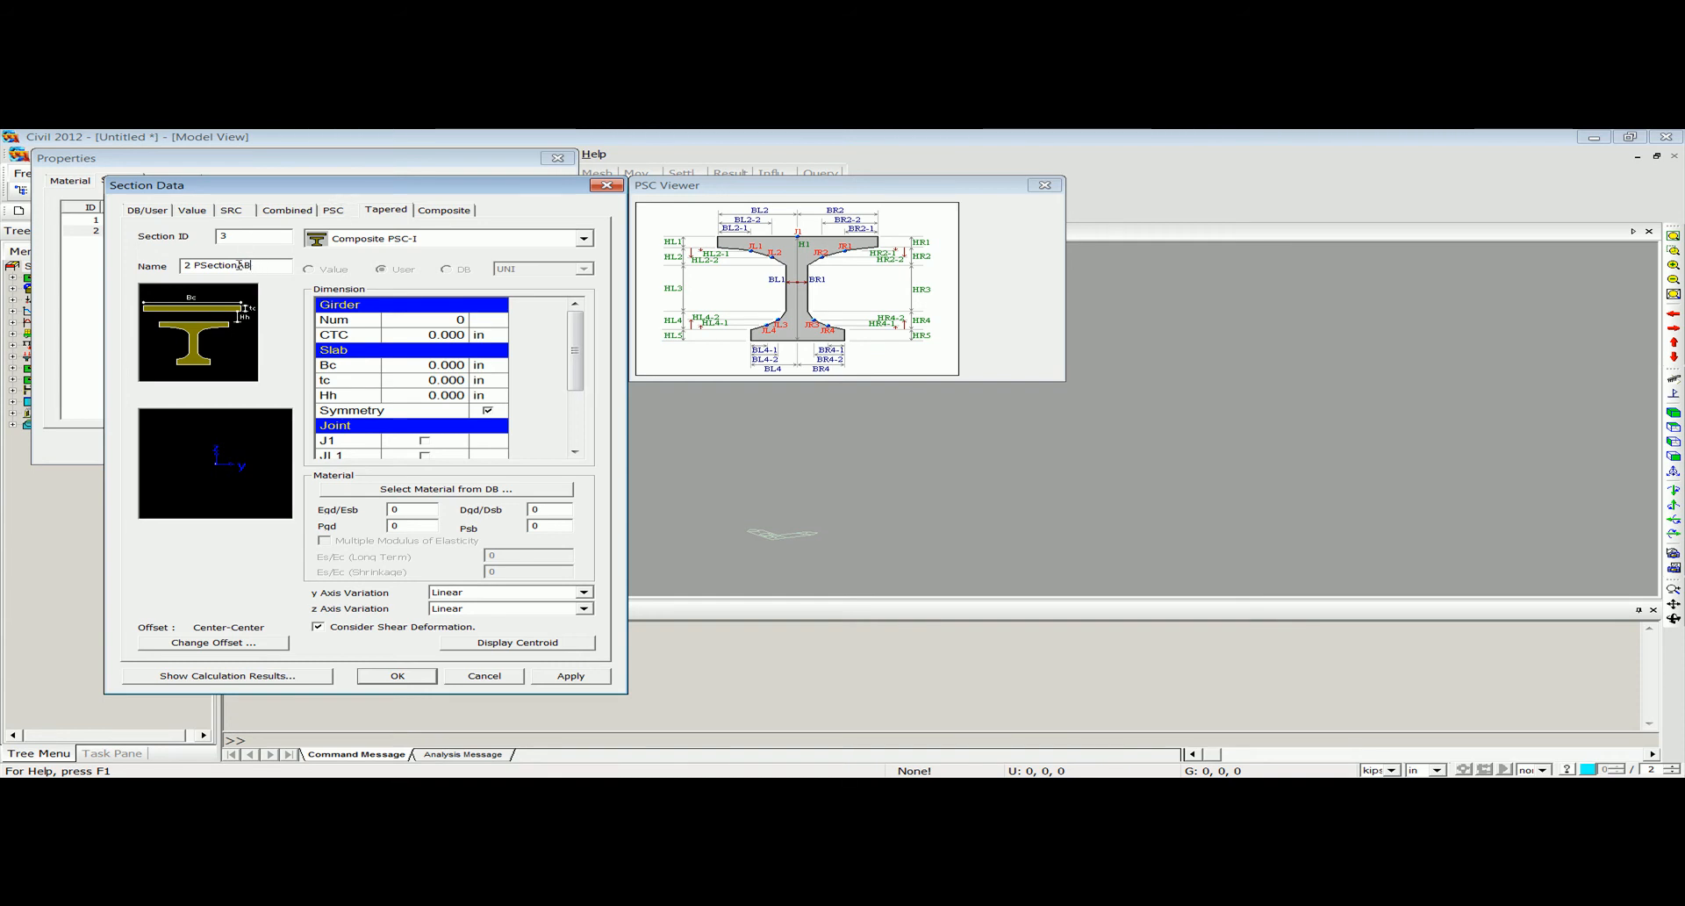
Set the tapered section's number of girders to 5 and its CTC spacing to 108 in.
{"action": "left_click", "coordinate": [451, 321]}
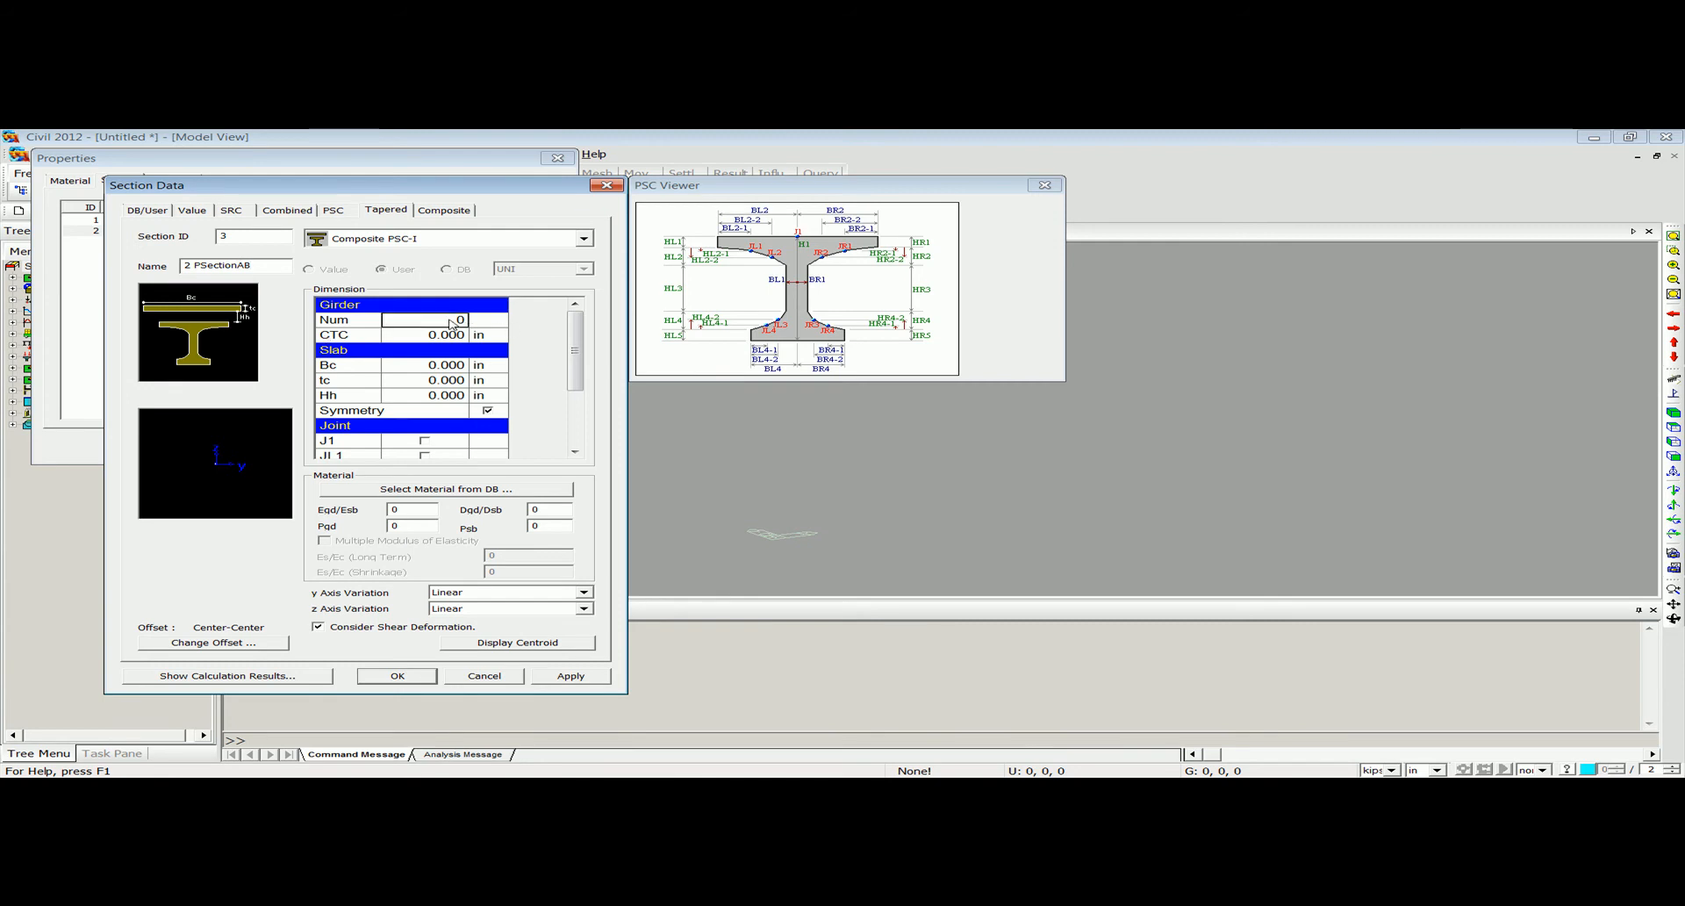
{"action": "type", "text": "5"}
{"action": "left_click", "coordinate": [447, 337]}
{"action": "type", "text": "108"}
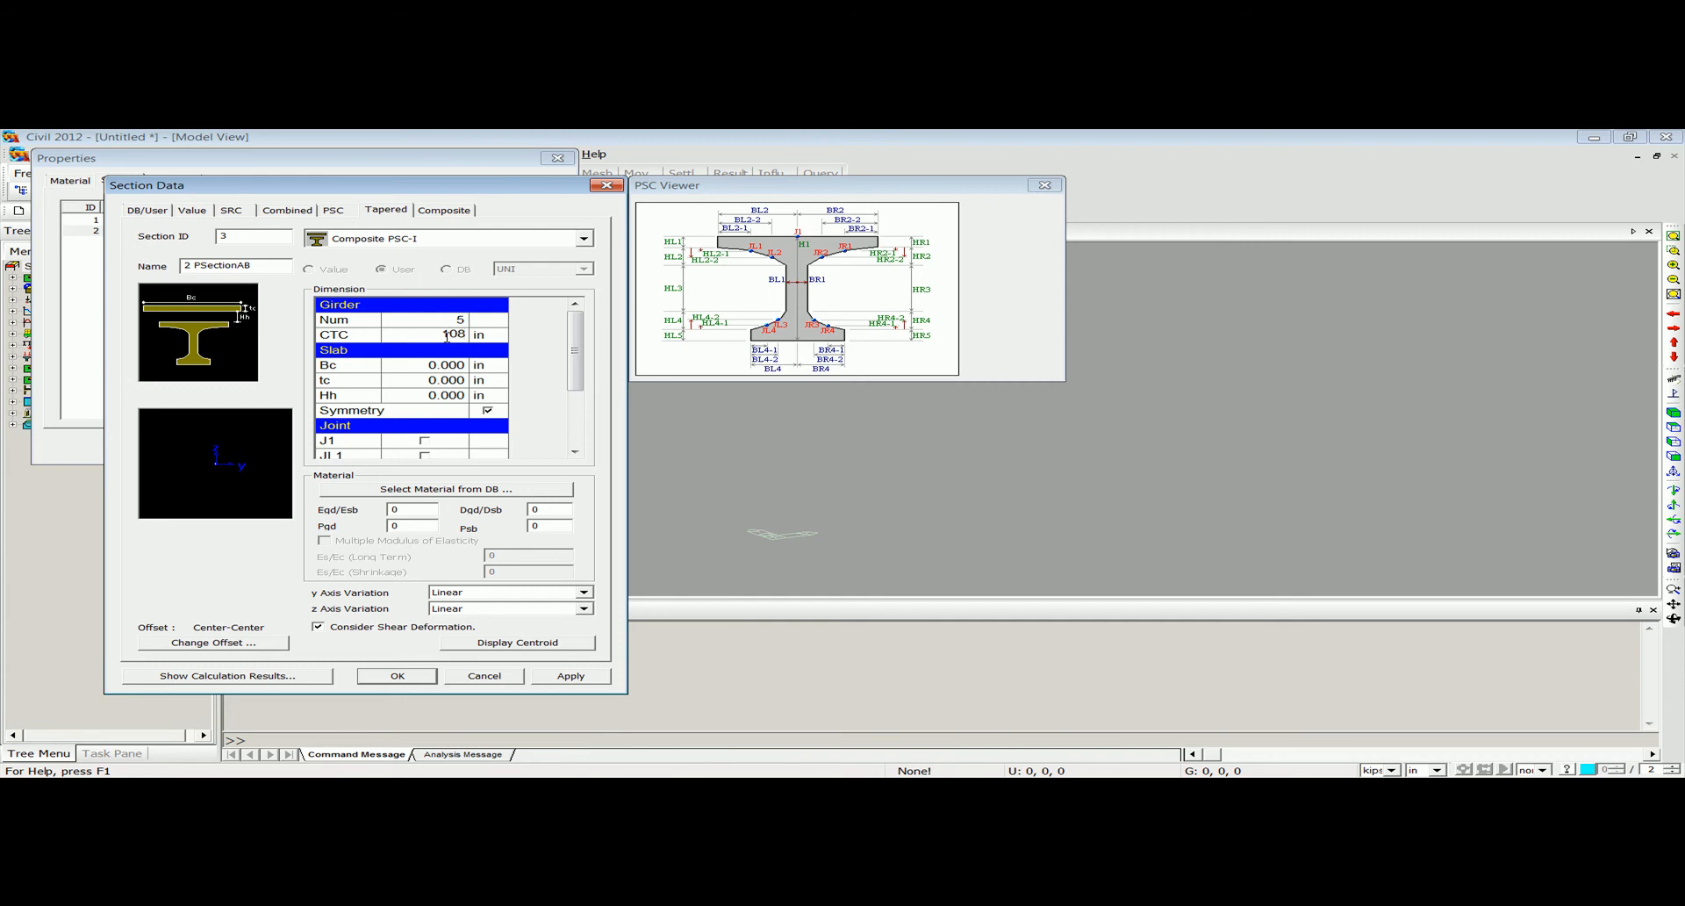
Define the tapered section's slab with Bc 108 in, tc 10 in and Hh 1 in.
{"action": "left_click", "coordinate": [449, 366]}
{"action": "type", "text": "108"}
{"action": "left_click", "coordinate": [450, 380]}
{"action": "type", "text": "10"}
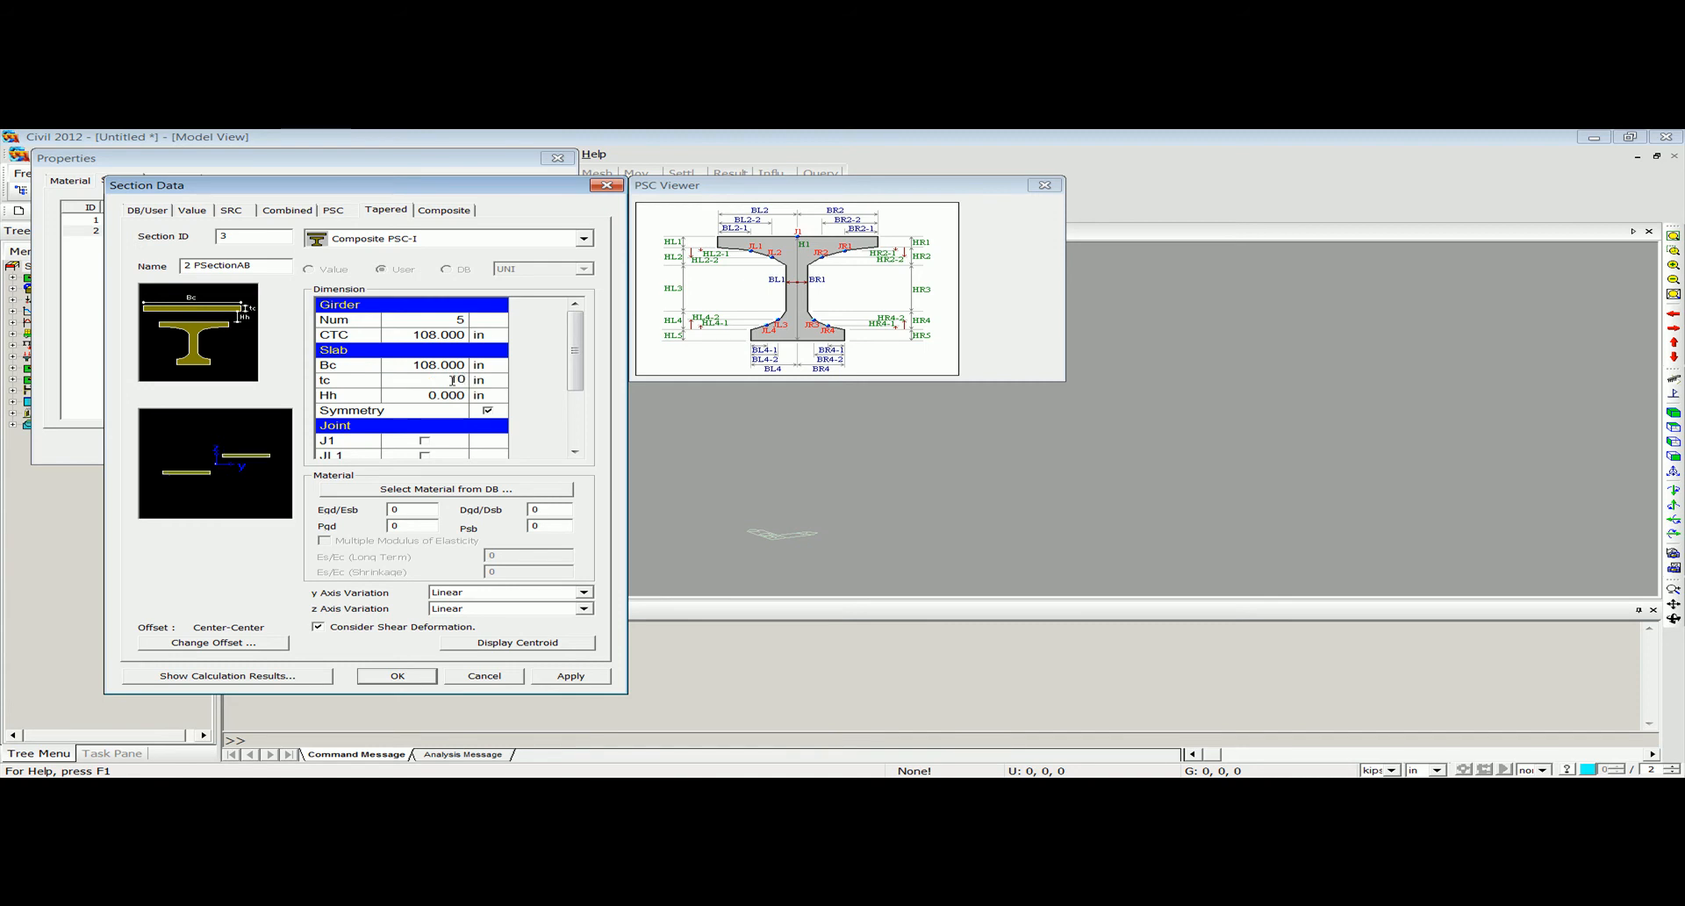
{"action": "left_click_drag", "start_coordinate": [575, 378], "coordinate": [561, 386]}
{"action": "left_click", "coordinate": [464, 339]}
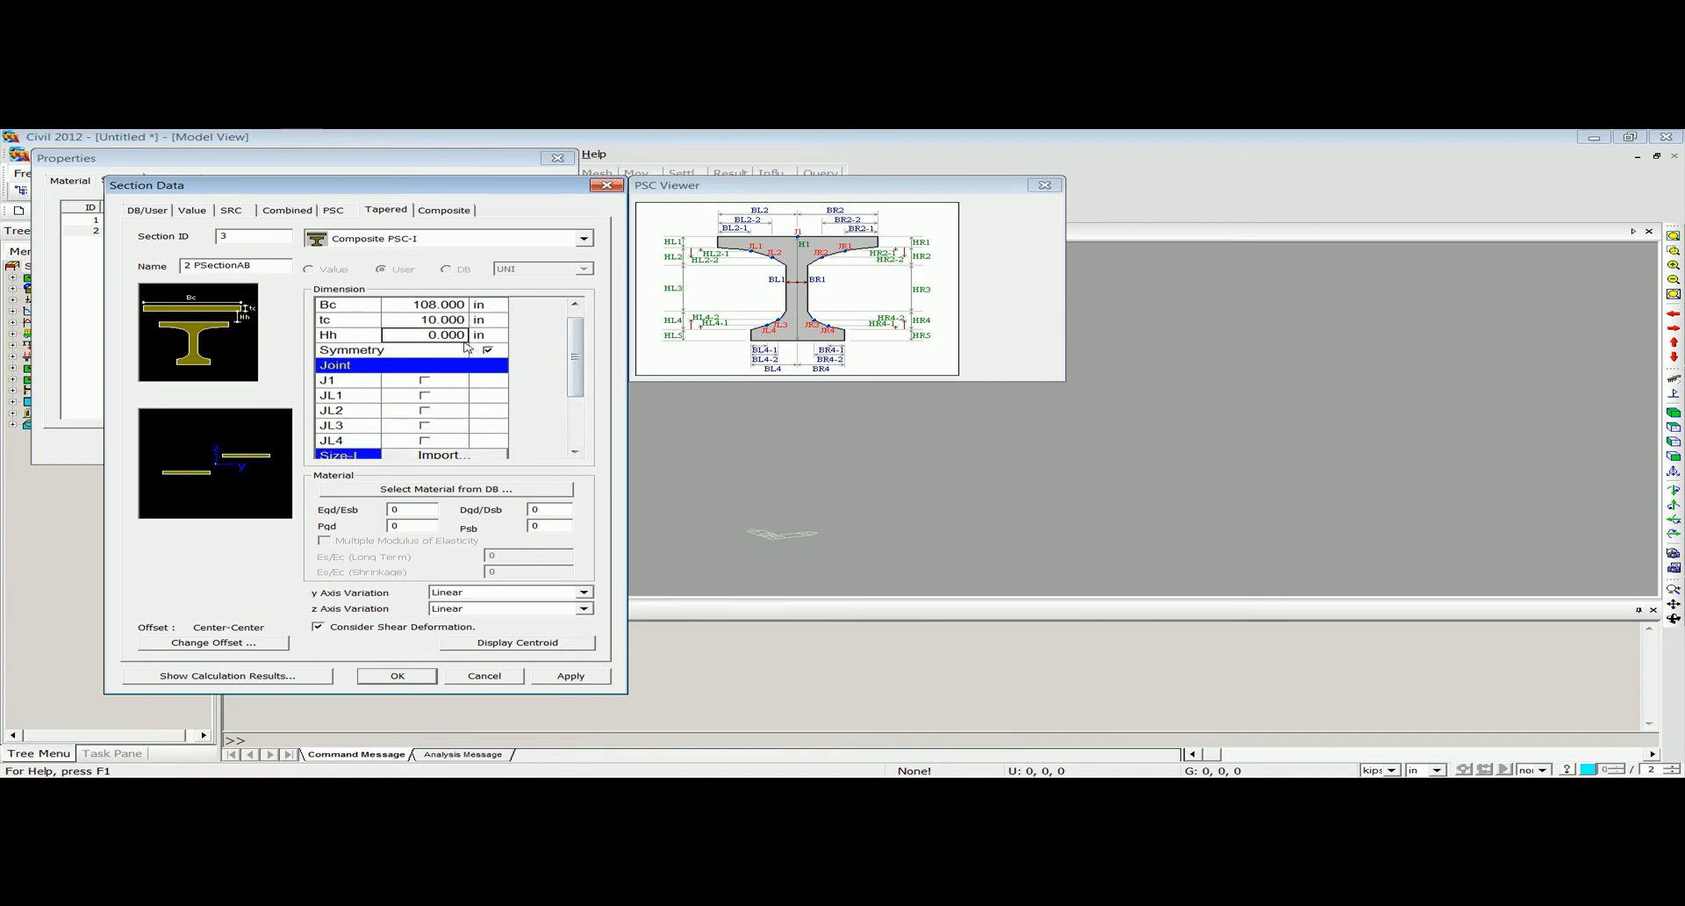
{"action": "type", "text": "1"}
{"action": "key", "text": "Return"}
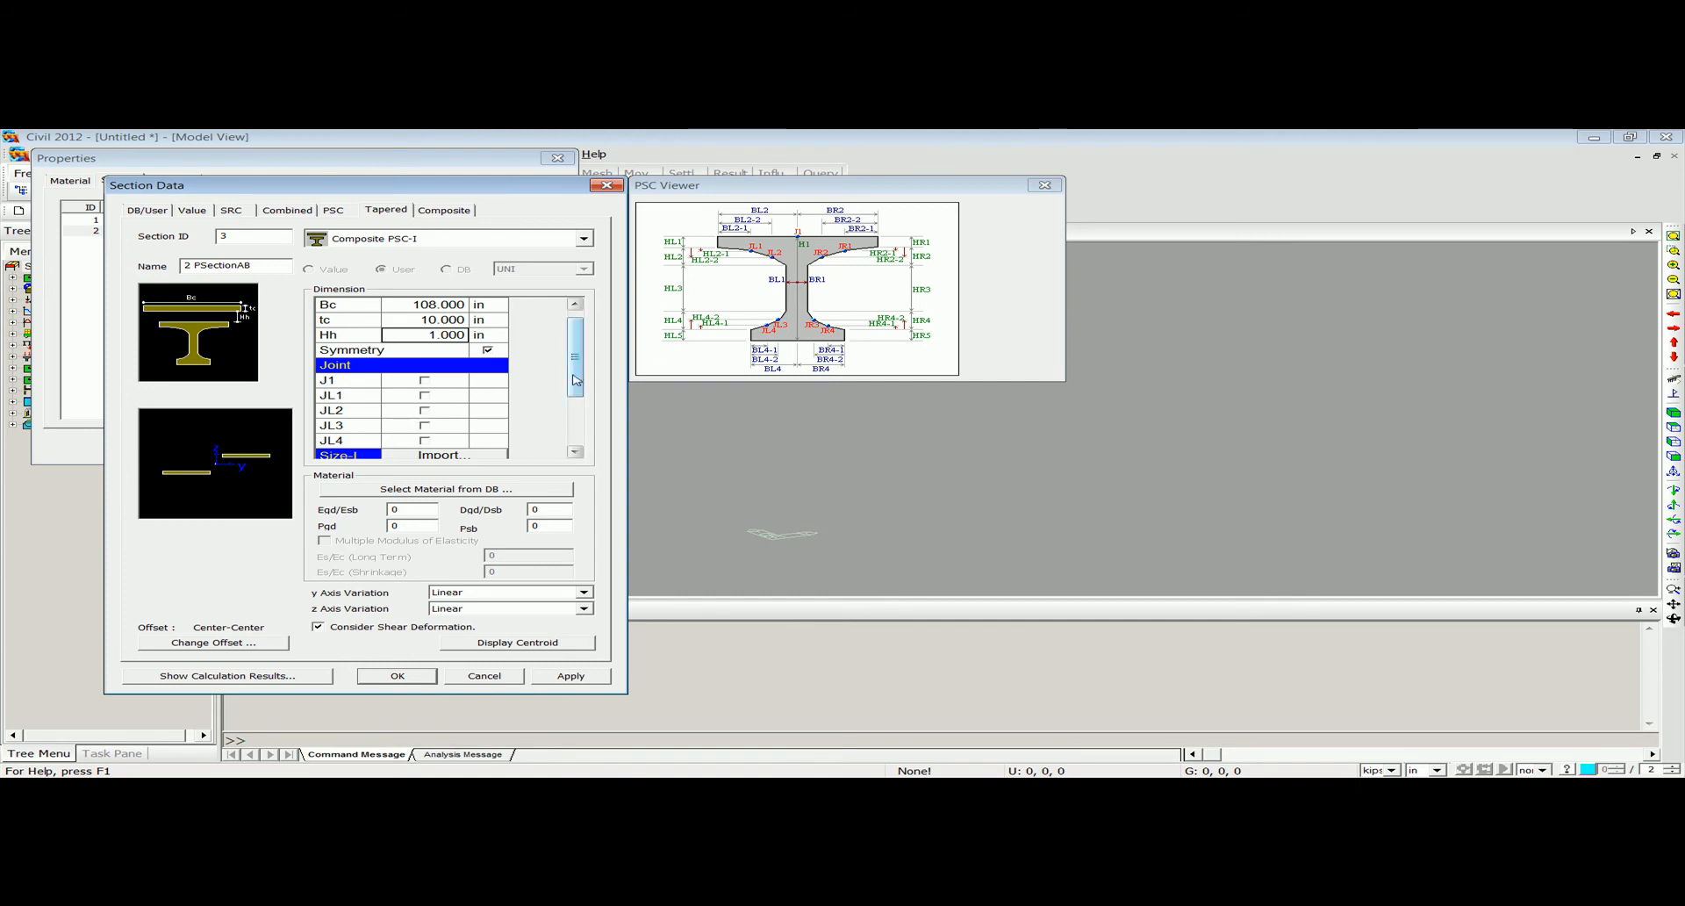
Import Section AA as the Size-I dimensions and Section BB as the Size-J dimensions of the tapered section.
{"action": "left_click_drag", "start_coordinate": [576, 378], "coordinate": [575, 393]}
{"action": "left_click", "coordinate": [436, 320]}
{"action": "left_click", "coordinate": [263, 389]}
{"action": "left_click", "coordinate": [524, 393]}
{"action": "left_click_drag", "start_coordinate": [575, 356], "coordinate": [575, 374]}
{"action": "left_click", "coordinate": [443, 395]}
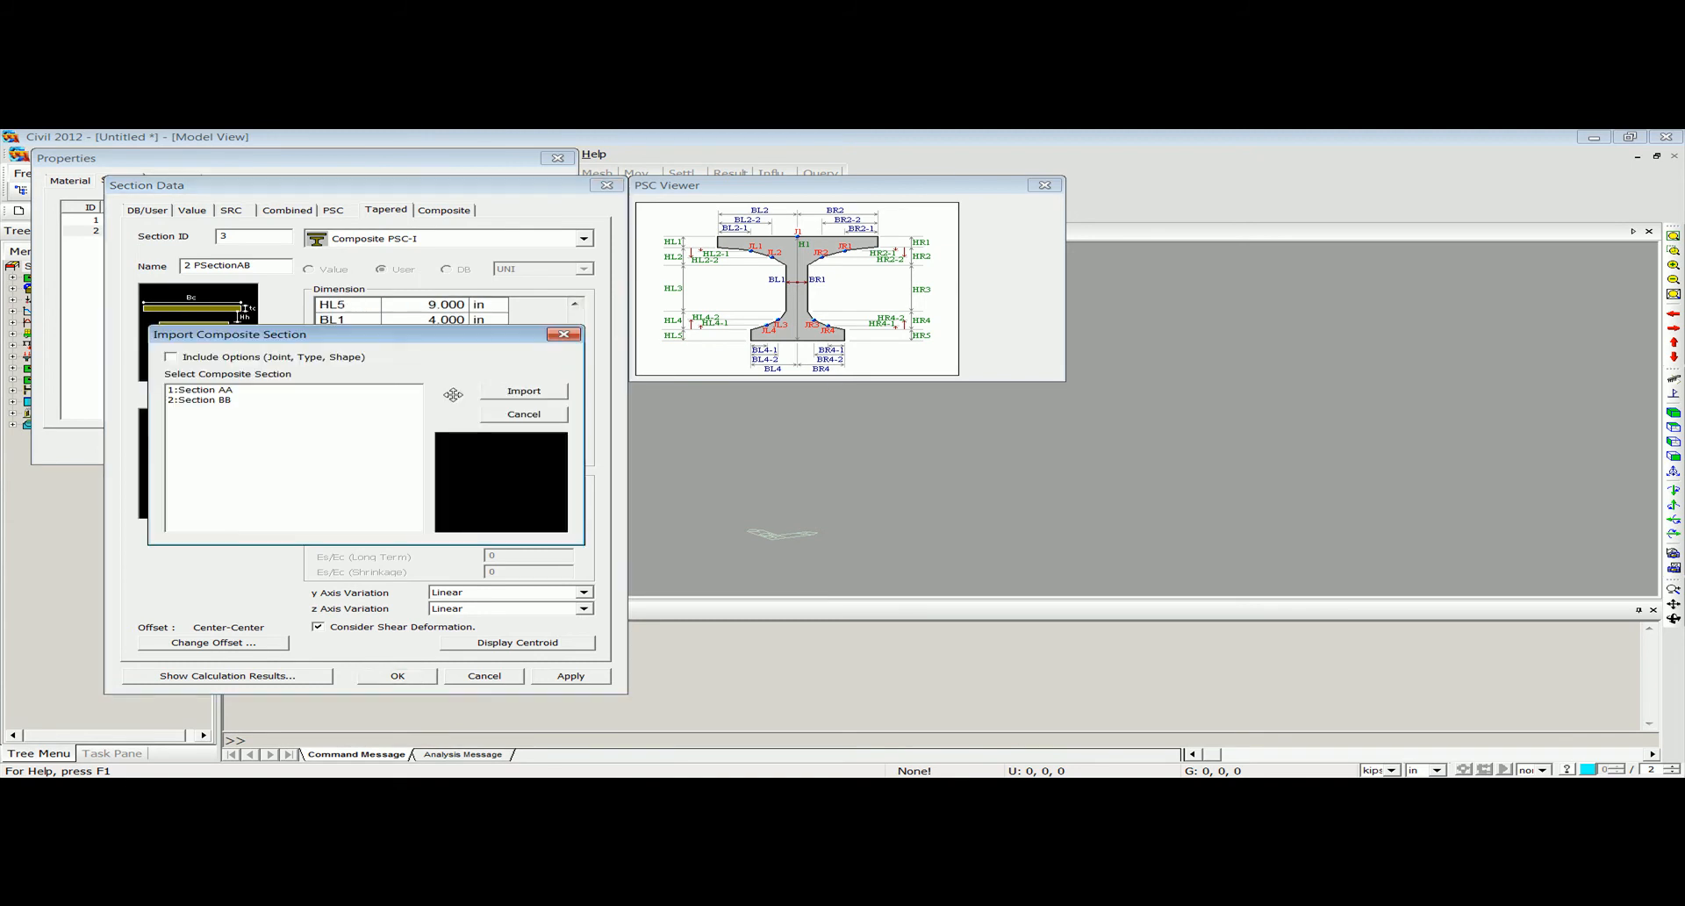
{"action": "left_click", "coordinate": [412, 400]}
{"action": "double_click", "coordinate": [412, 401]}
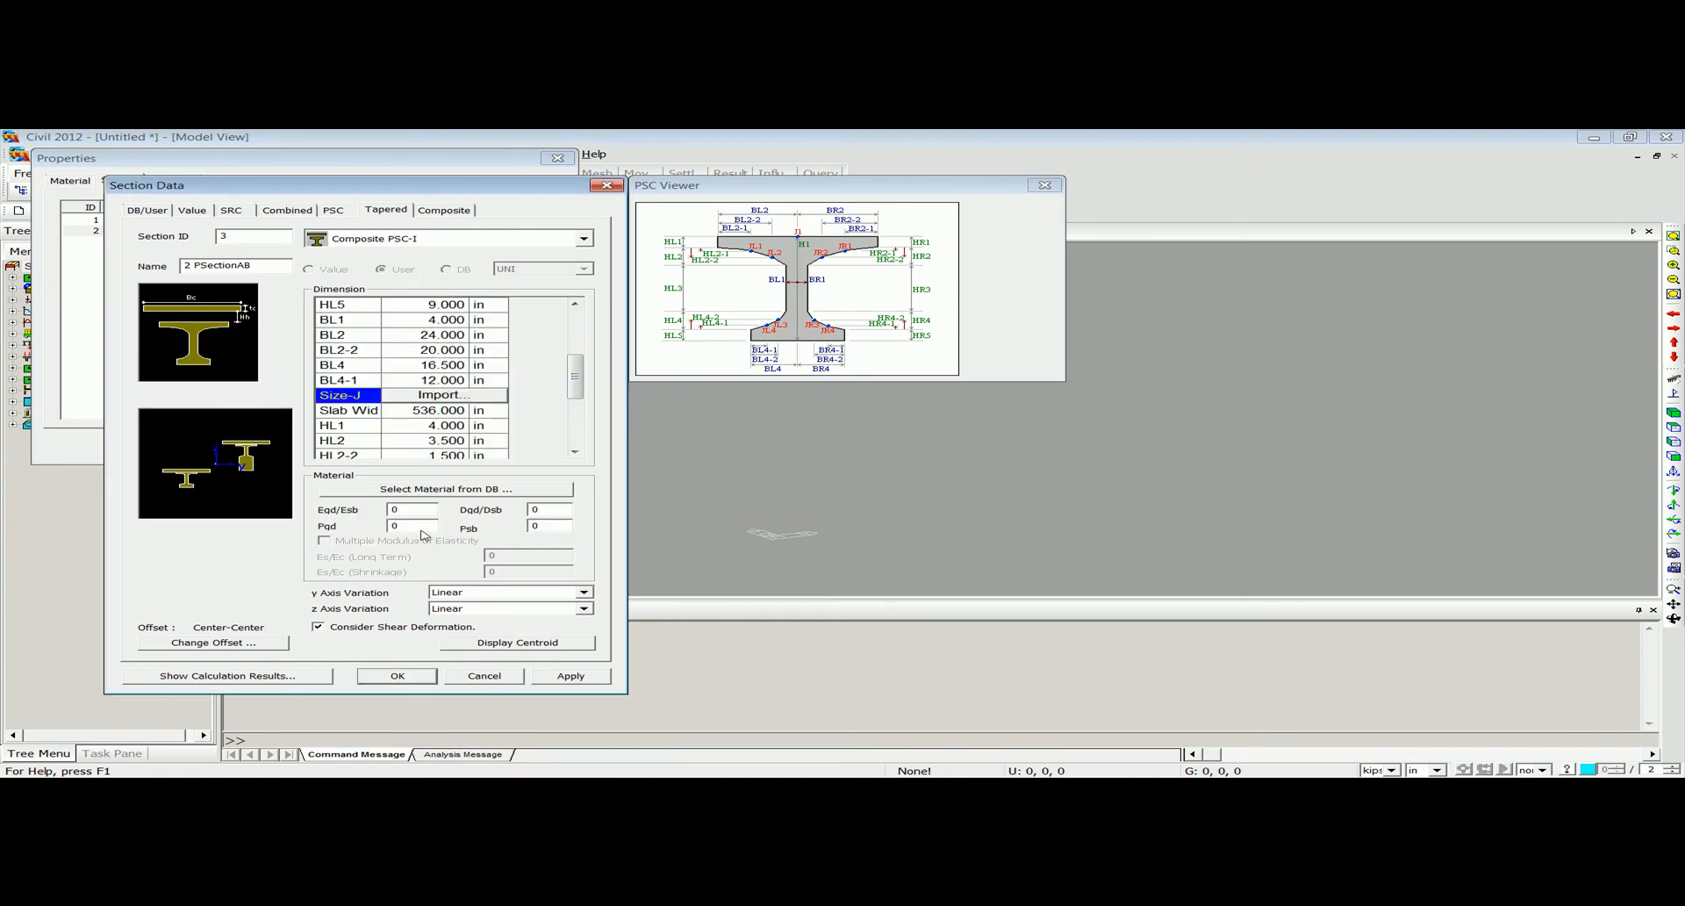
Choose ASTM(RC) Grade C4000 from the material database as the concrete for the slab.
{"action": "left_click", "coordinate": [480, 489]}
{"action": "left_click", "coordinate": [751, 533]}
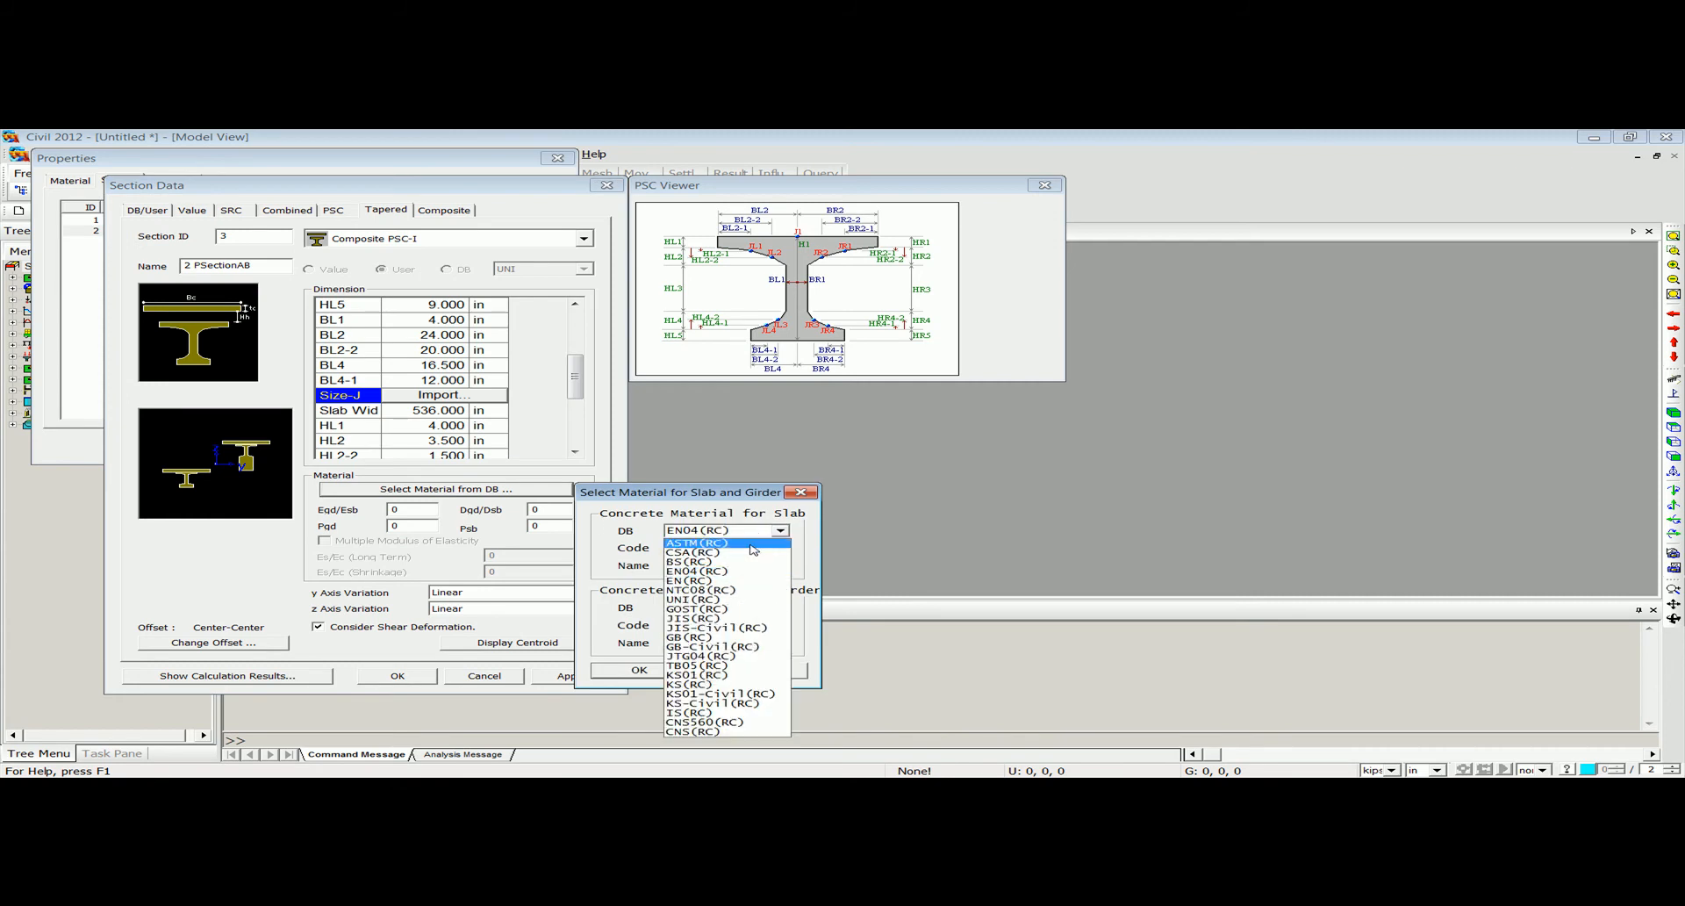
{"action": "left_click", "coordinate": [763, 552]}
{"action": "left_click", "coordinate": [772, 567]}
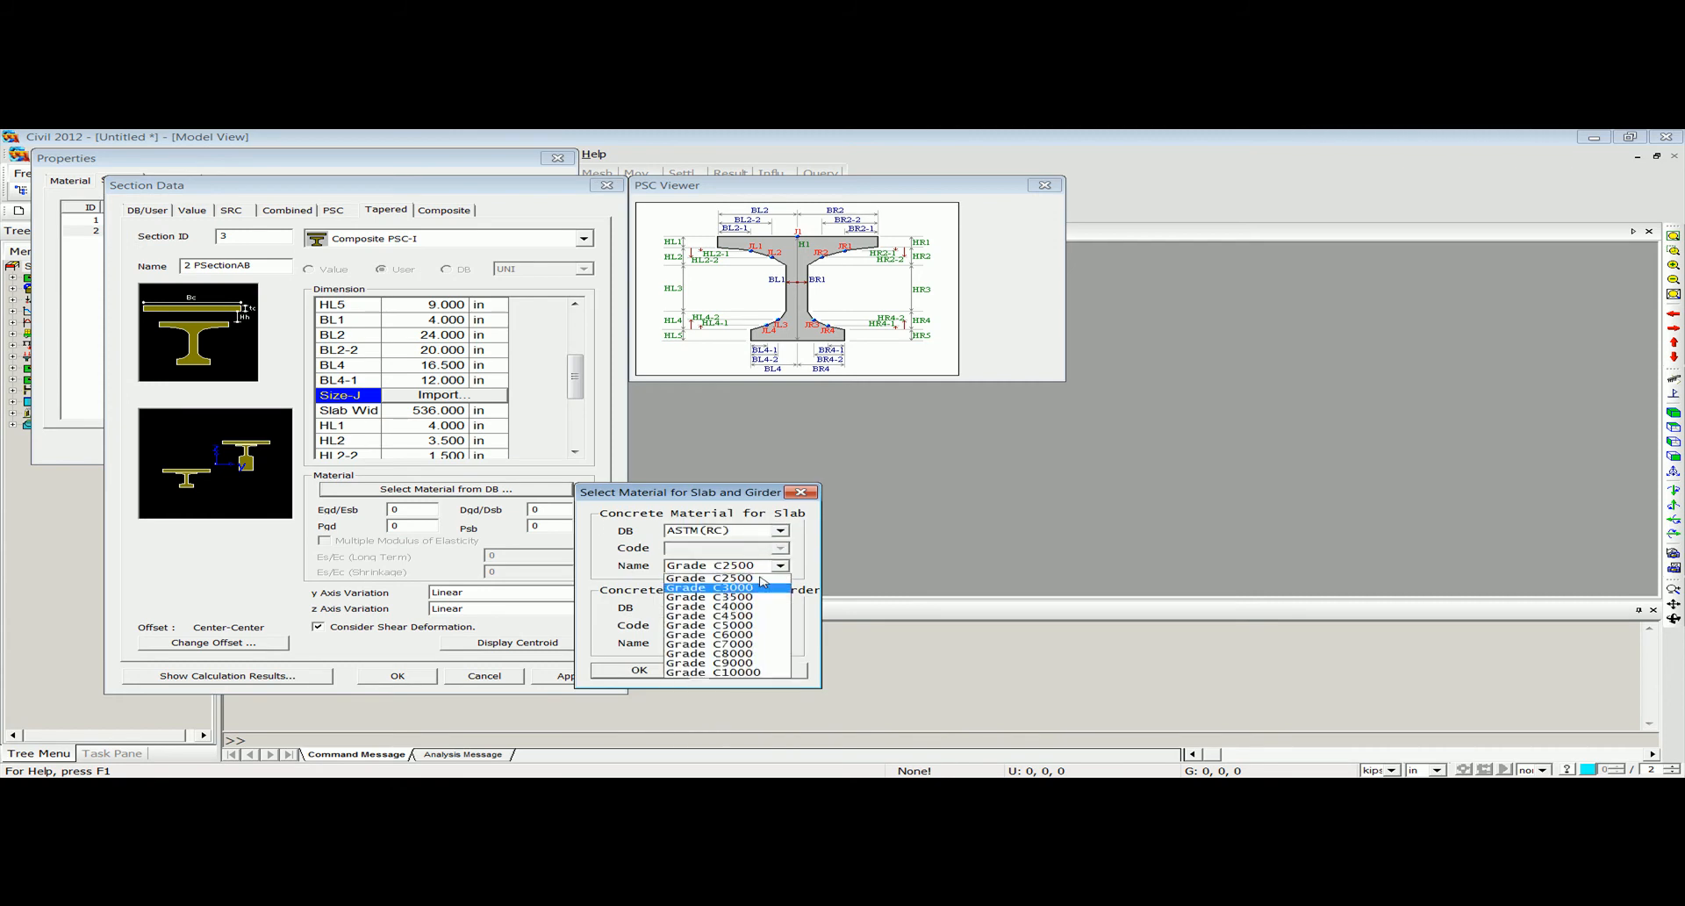
{"action": "left_click", "coordinate": [751, 609]}
Choose ASTM(RC) Grade C5000 as the concrete for the girder and accept both material selections.
{"action": "left_click", "coordinate": [750, 608]}
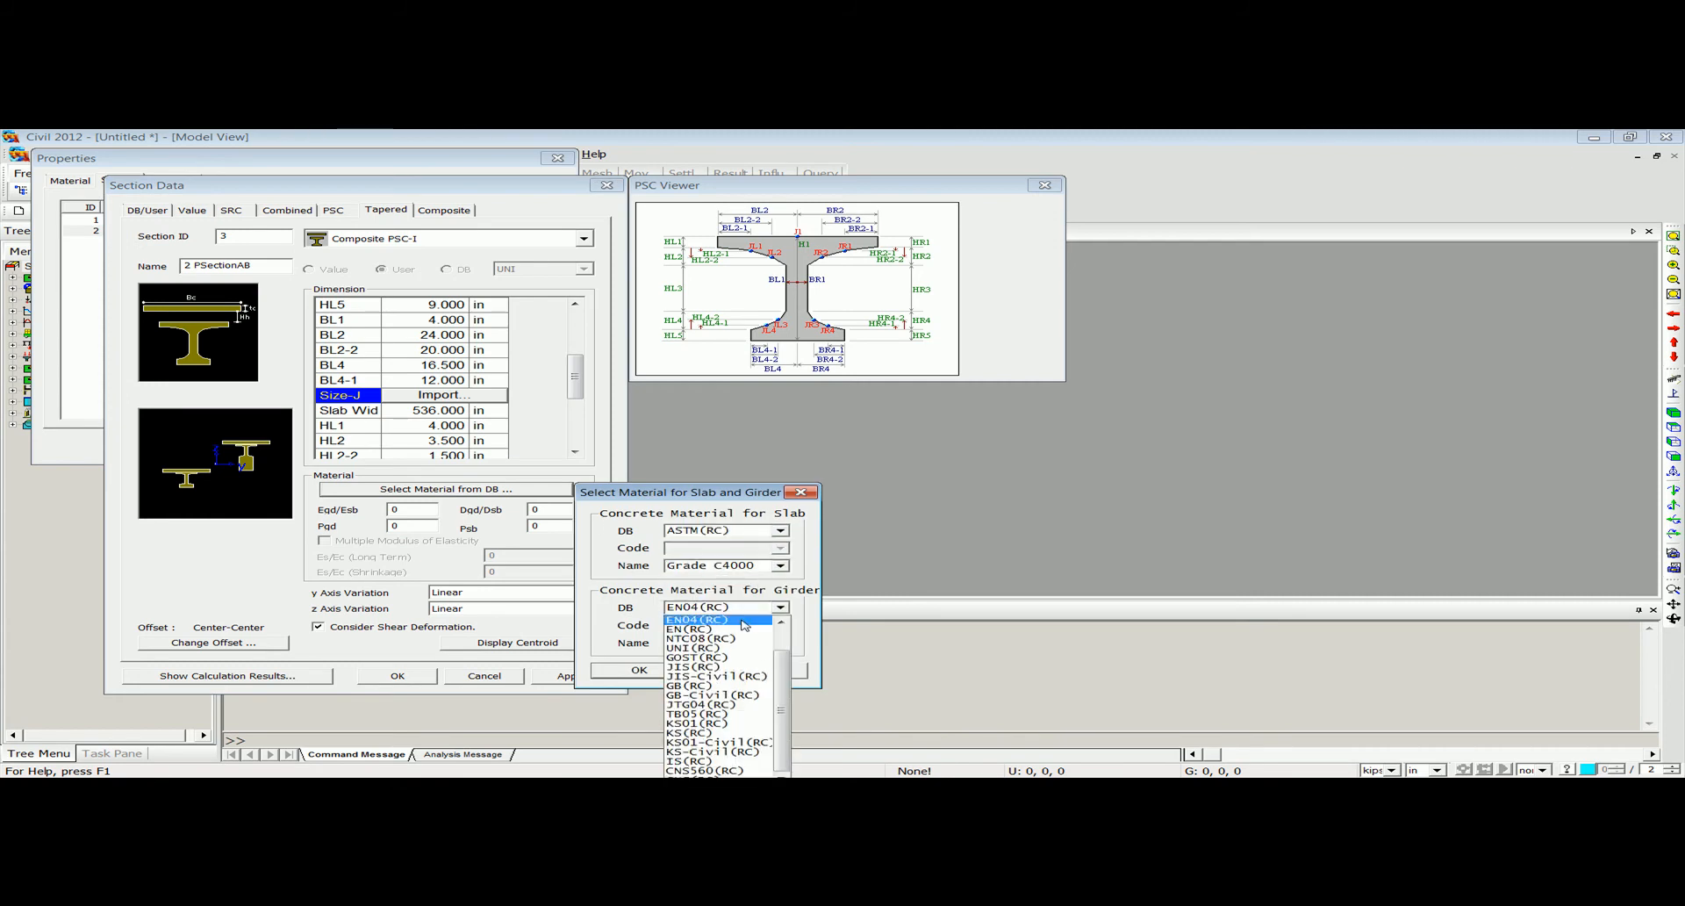
{"action": "left_click", "coordinate": [737, 628]}
{"action": "left_click", "coordinate": [766, 647]}
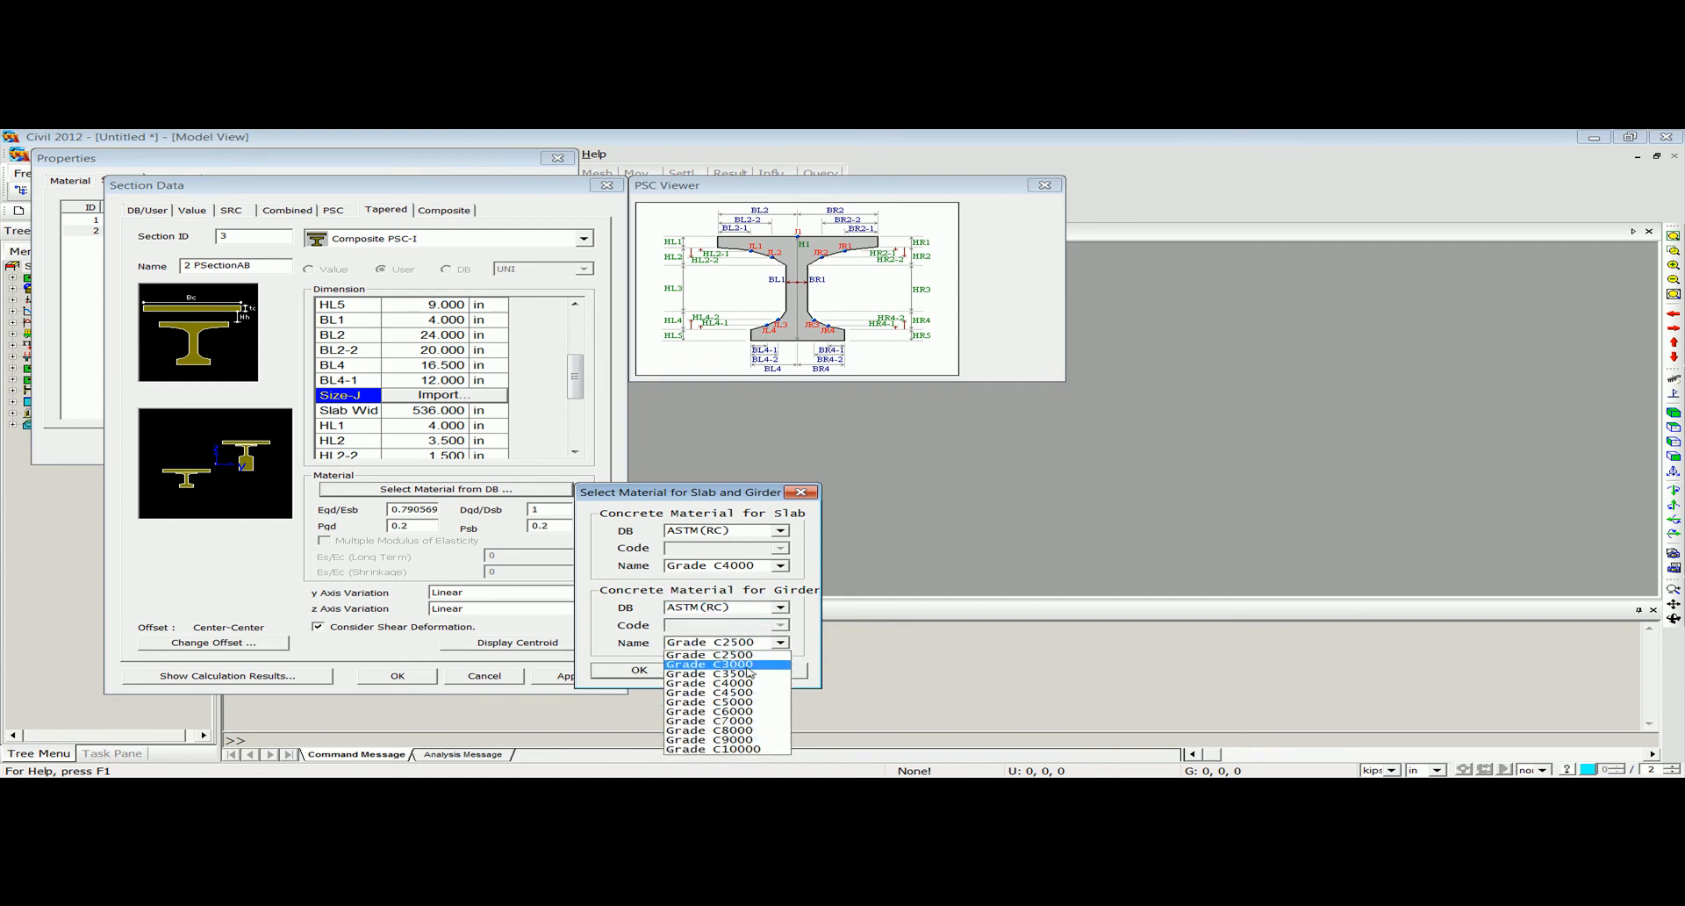
{"action": "left_click", "coordinate": [733, 701]}
{"action": "left_click", "coordinate": [662, 668]}
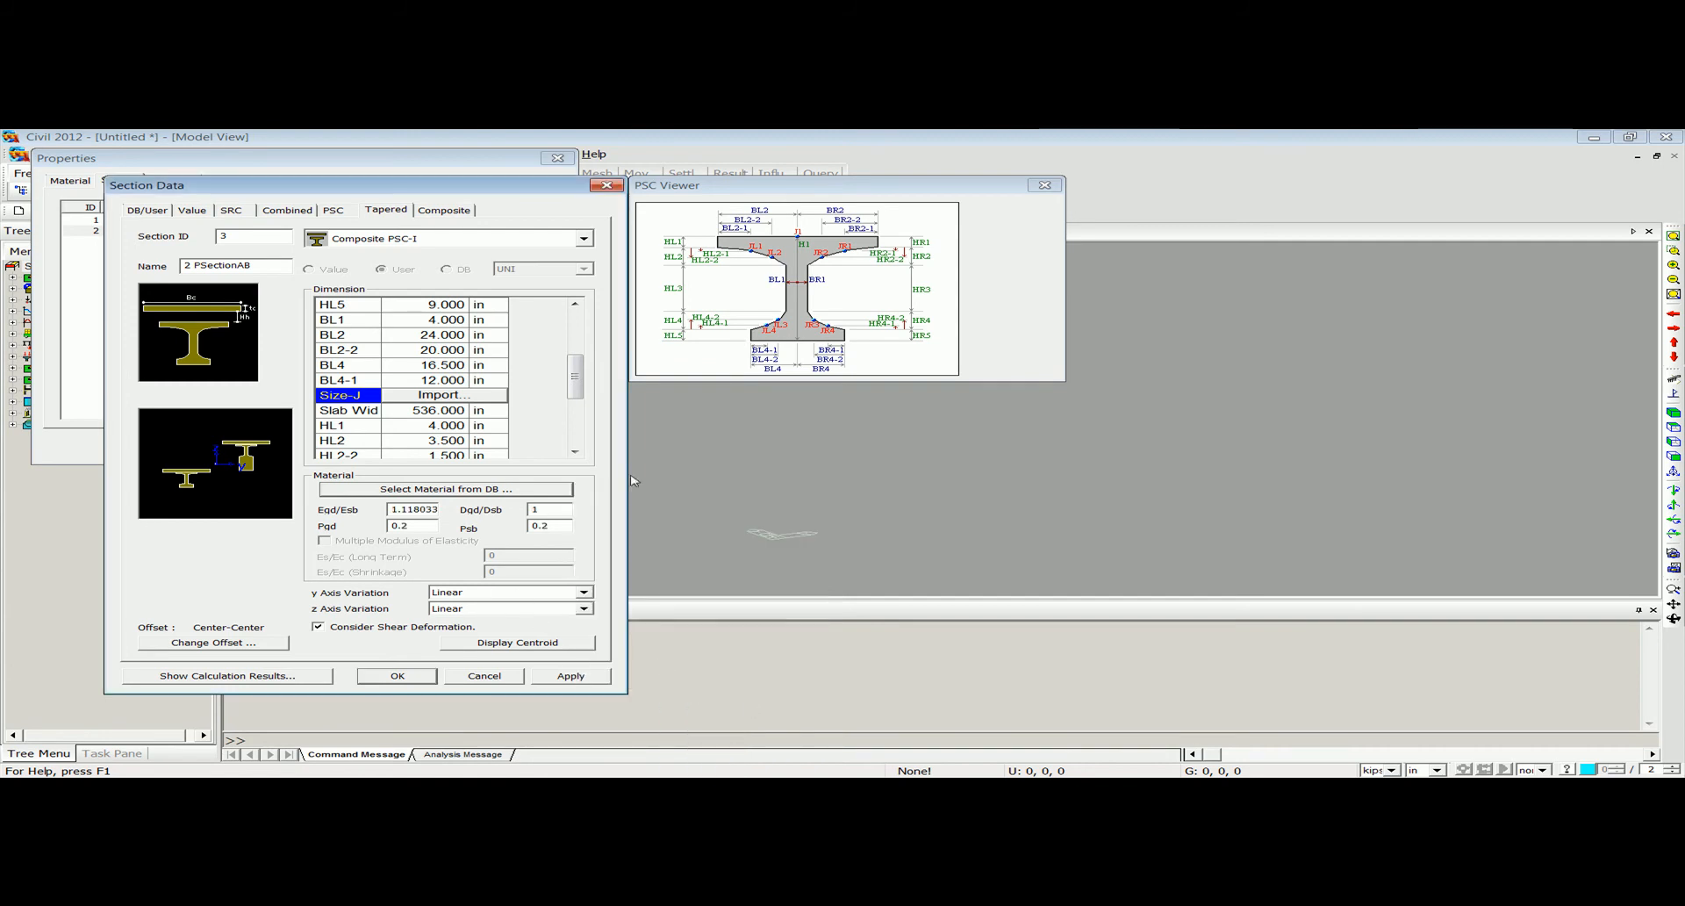
Change the tapered section's offset to Center-Top.
{"action": "left_click", "coordinate": [212, 645]}
{"action": "left_click", "coordinate": [271, 402]}
{"action": "left_click", "coordinate": [197, 422]}
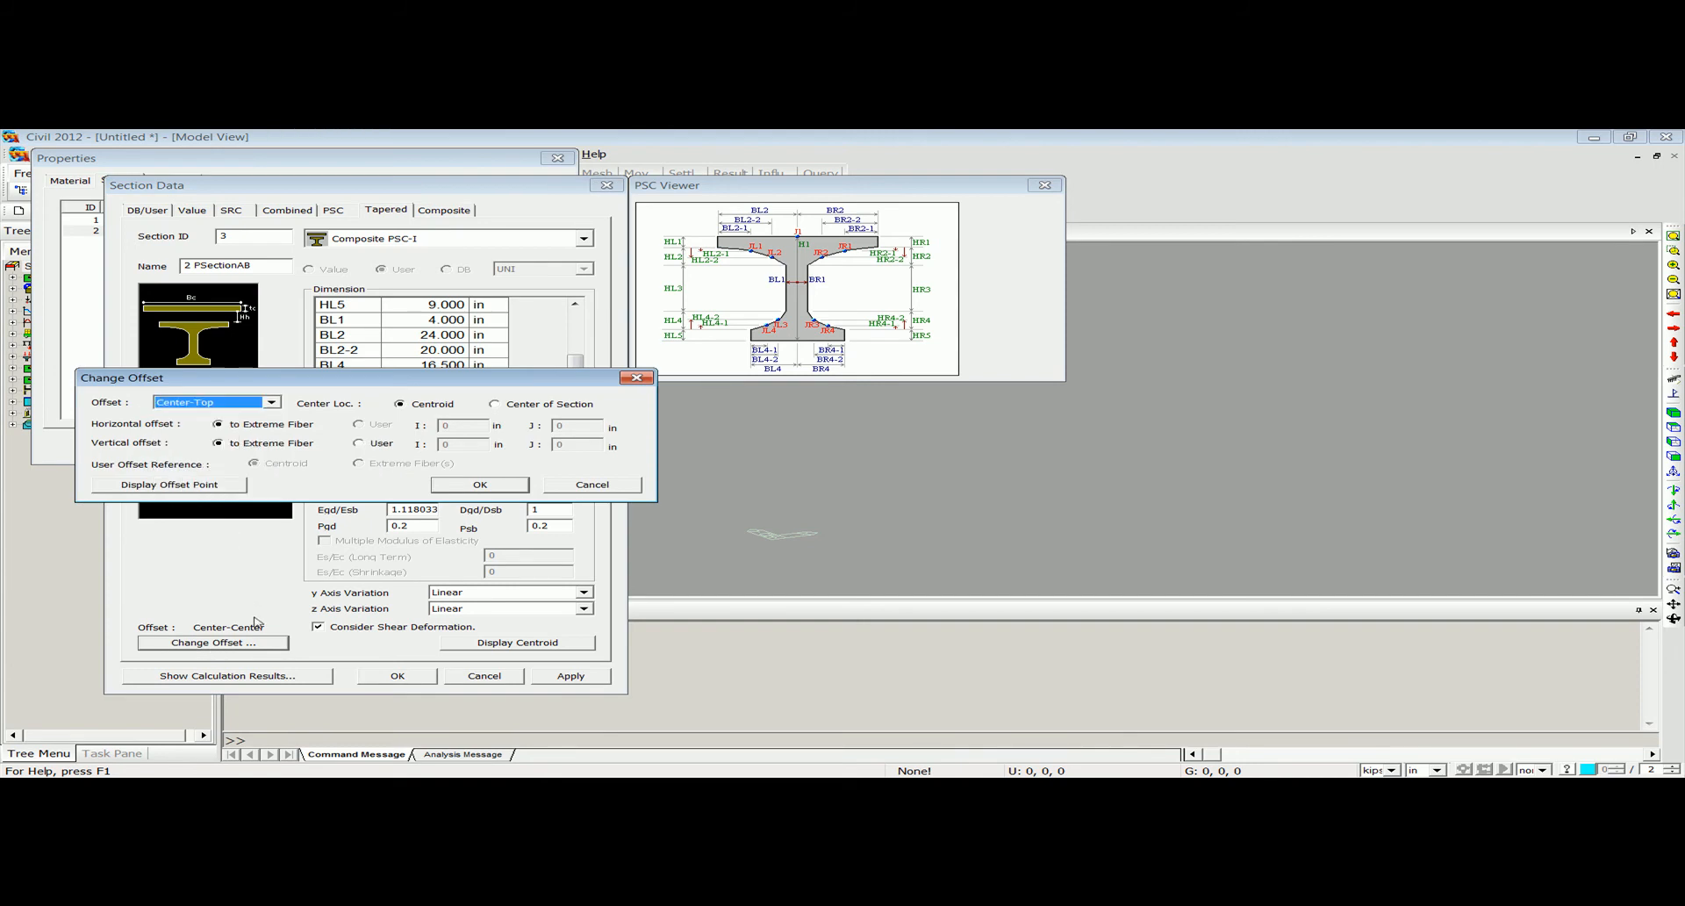
{"action": "left_click", "coordinate": [480, 485]}
Review the calculated section properties at the I and J ends, and accept the tapered section.
{"action": "left_click", "coordinate": [227, 675]}
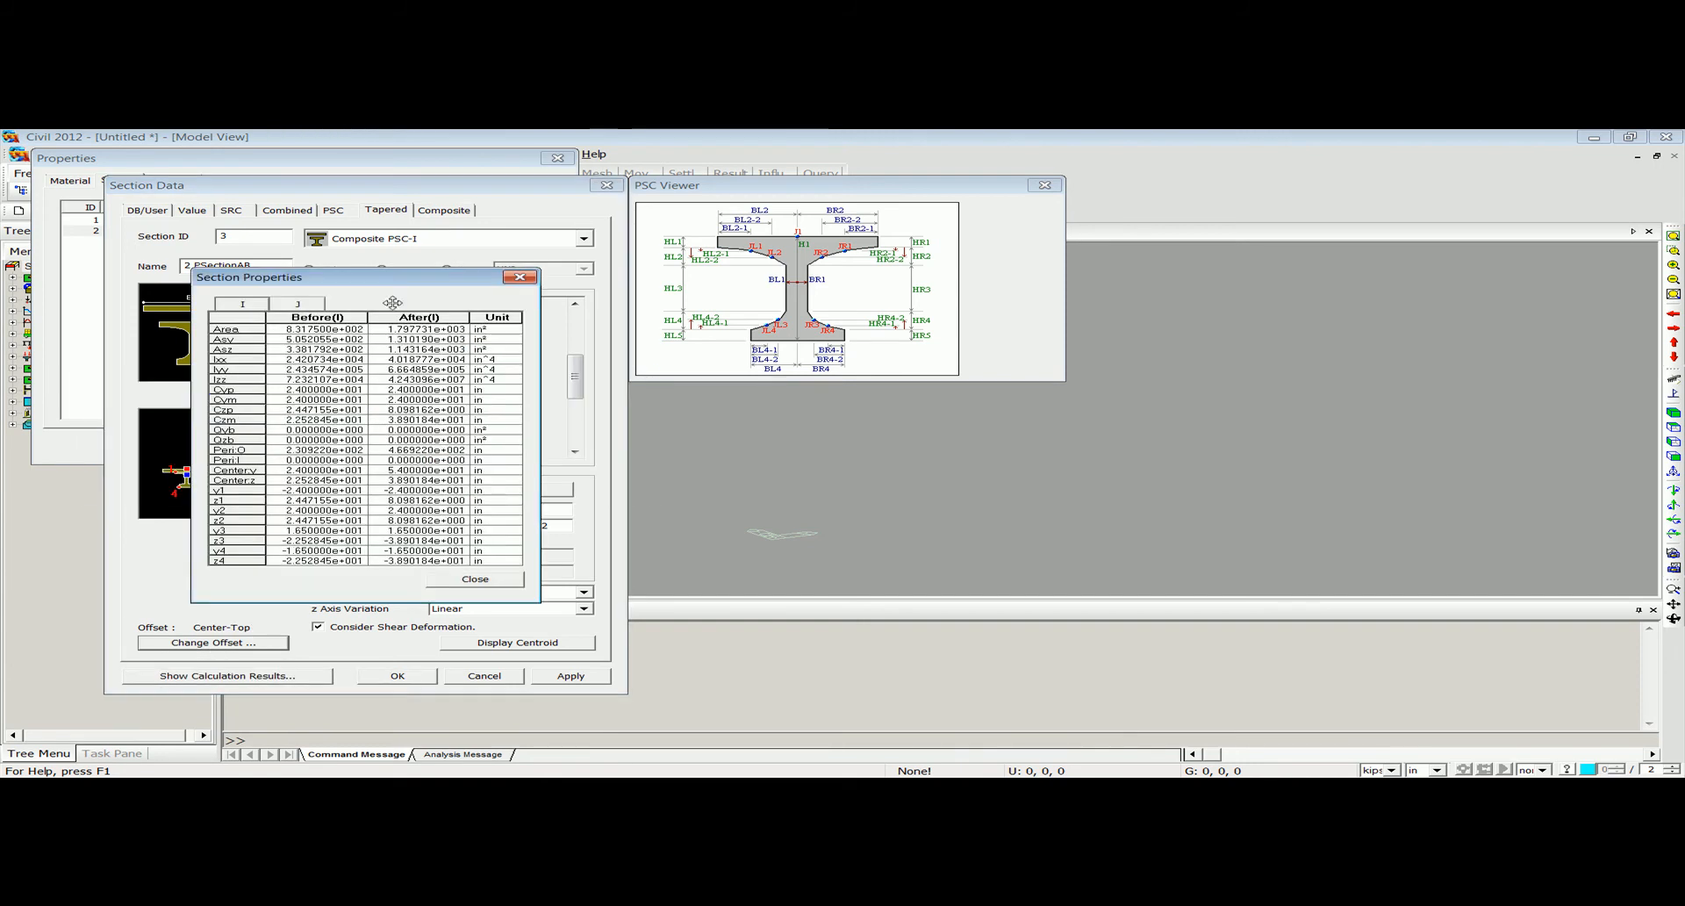
{"action": "left_click", "coordinate": [306, 306]}
{"action": "left_click", "coordinate": [241, 305]}
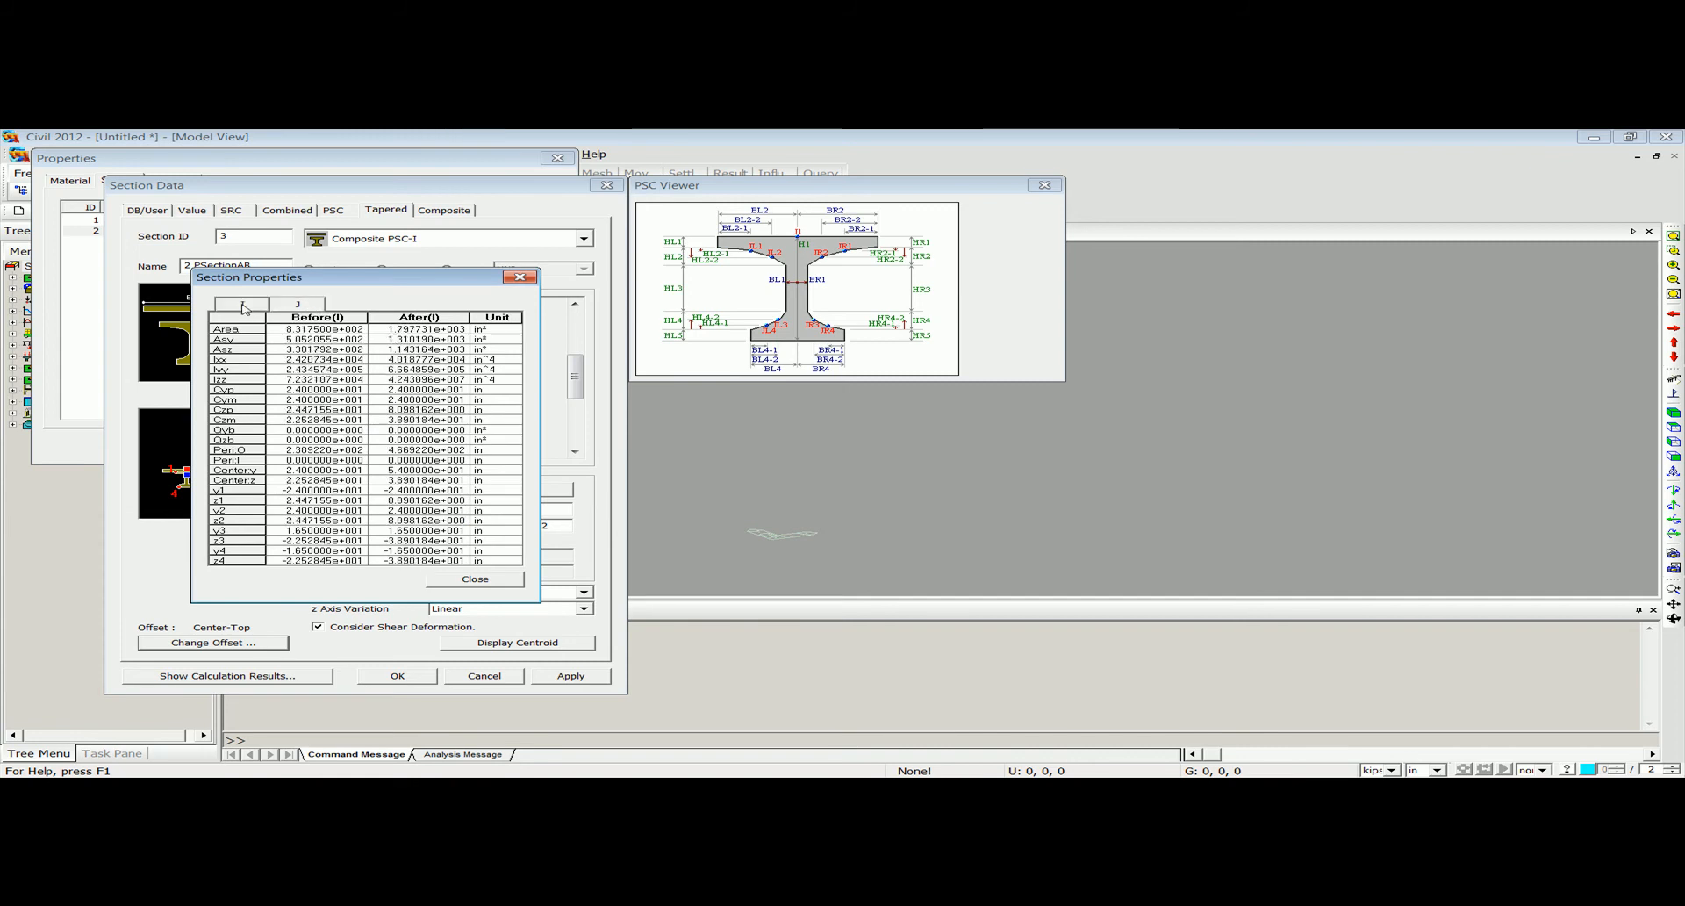
{"action": "left_click", "coordinate": [519, 278]}
{"action": "left_click", "coordinate": [396, 675]}
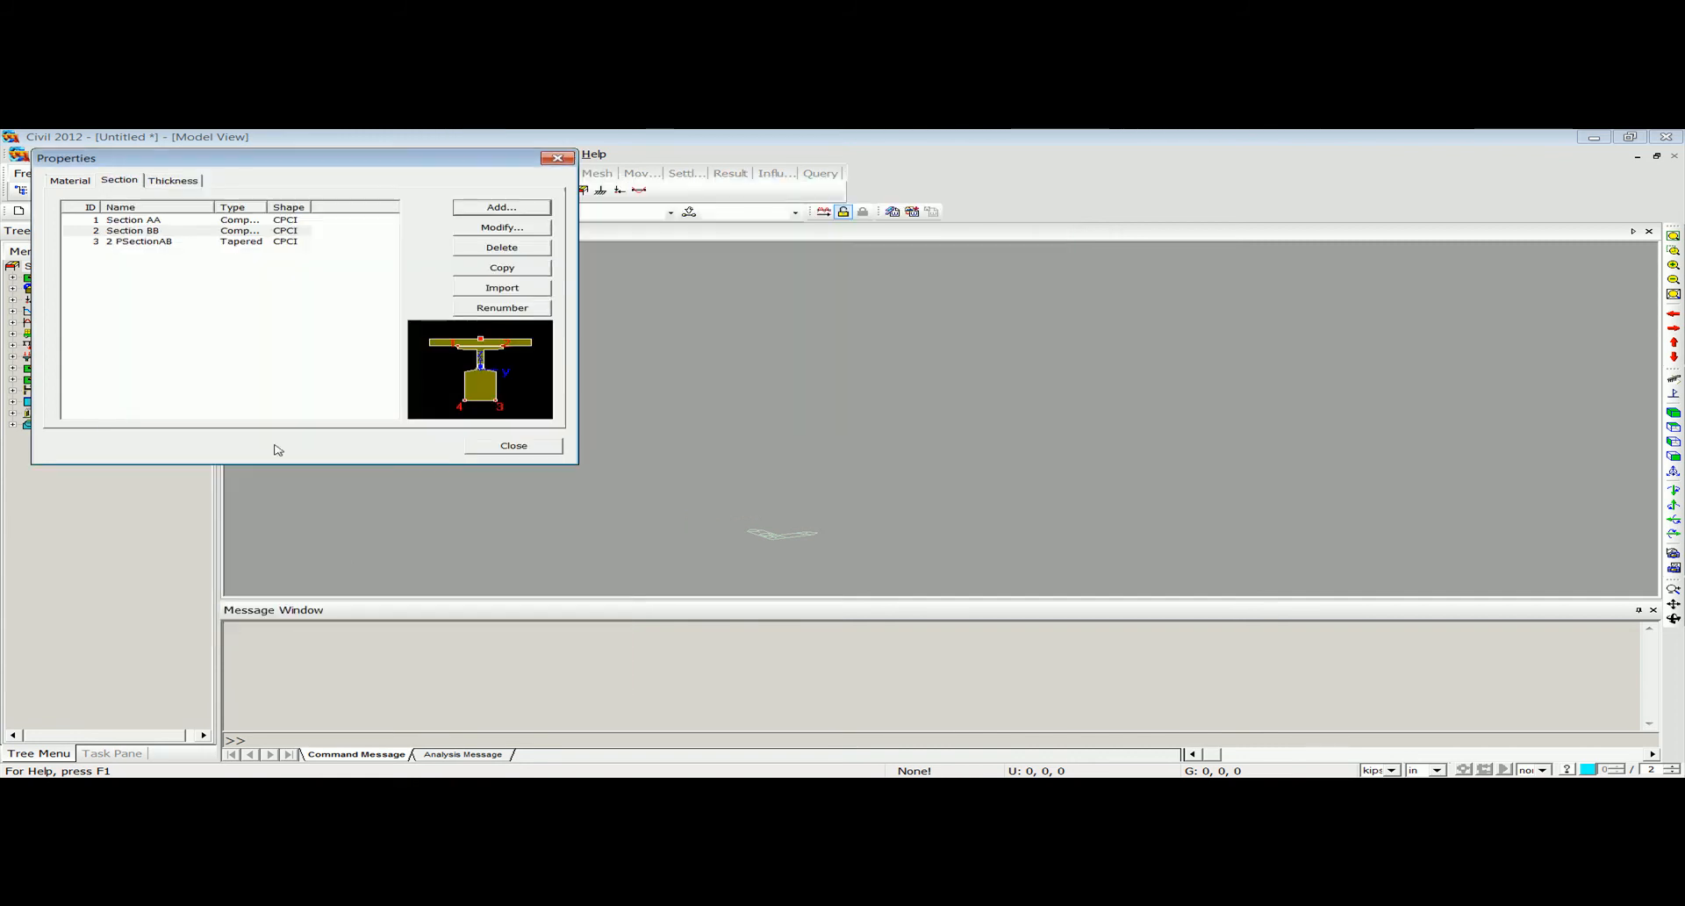
Import Section AA, Section BB, 2PSectionAB, 2PSectionBA, 3PSectionAB and 3PSectionBA from another project, keeping their IDs and leaving out transverse.
{"action": "left_click", "coordinate": [150, 245]}
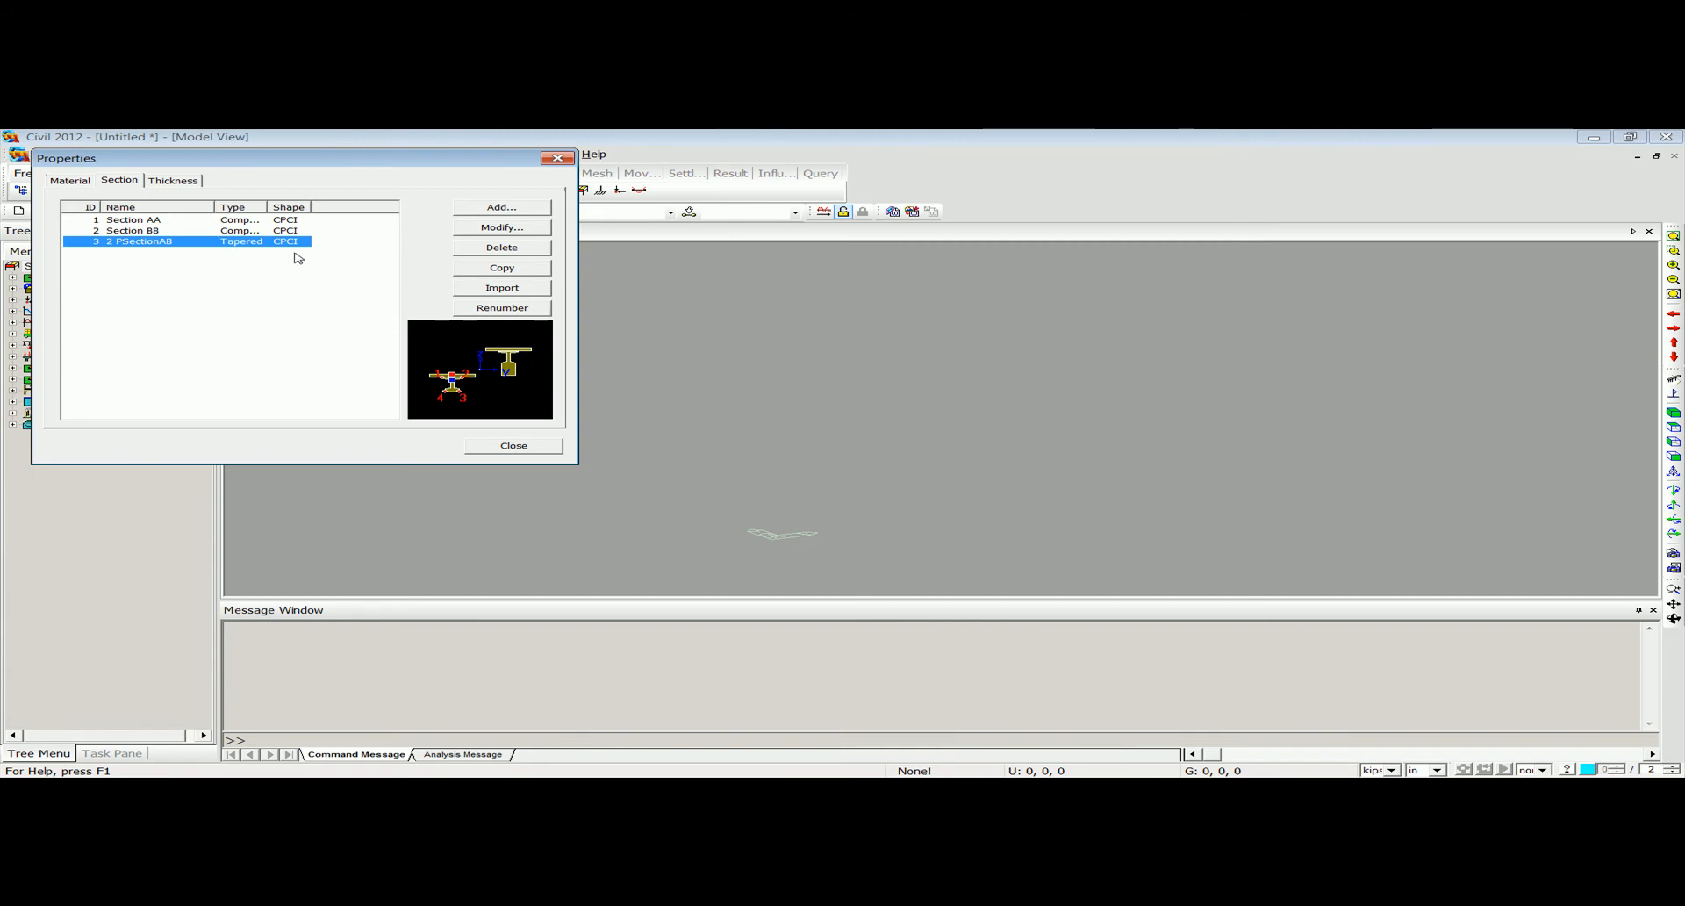
{"action": "left_click", "coordinate": [502, 287]}
{"action": "double_click", "coordinate": [226, 263]}
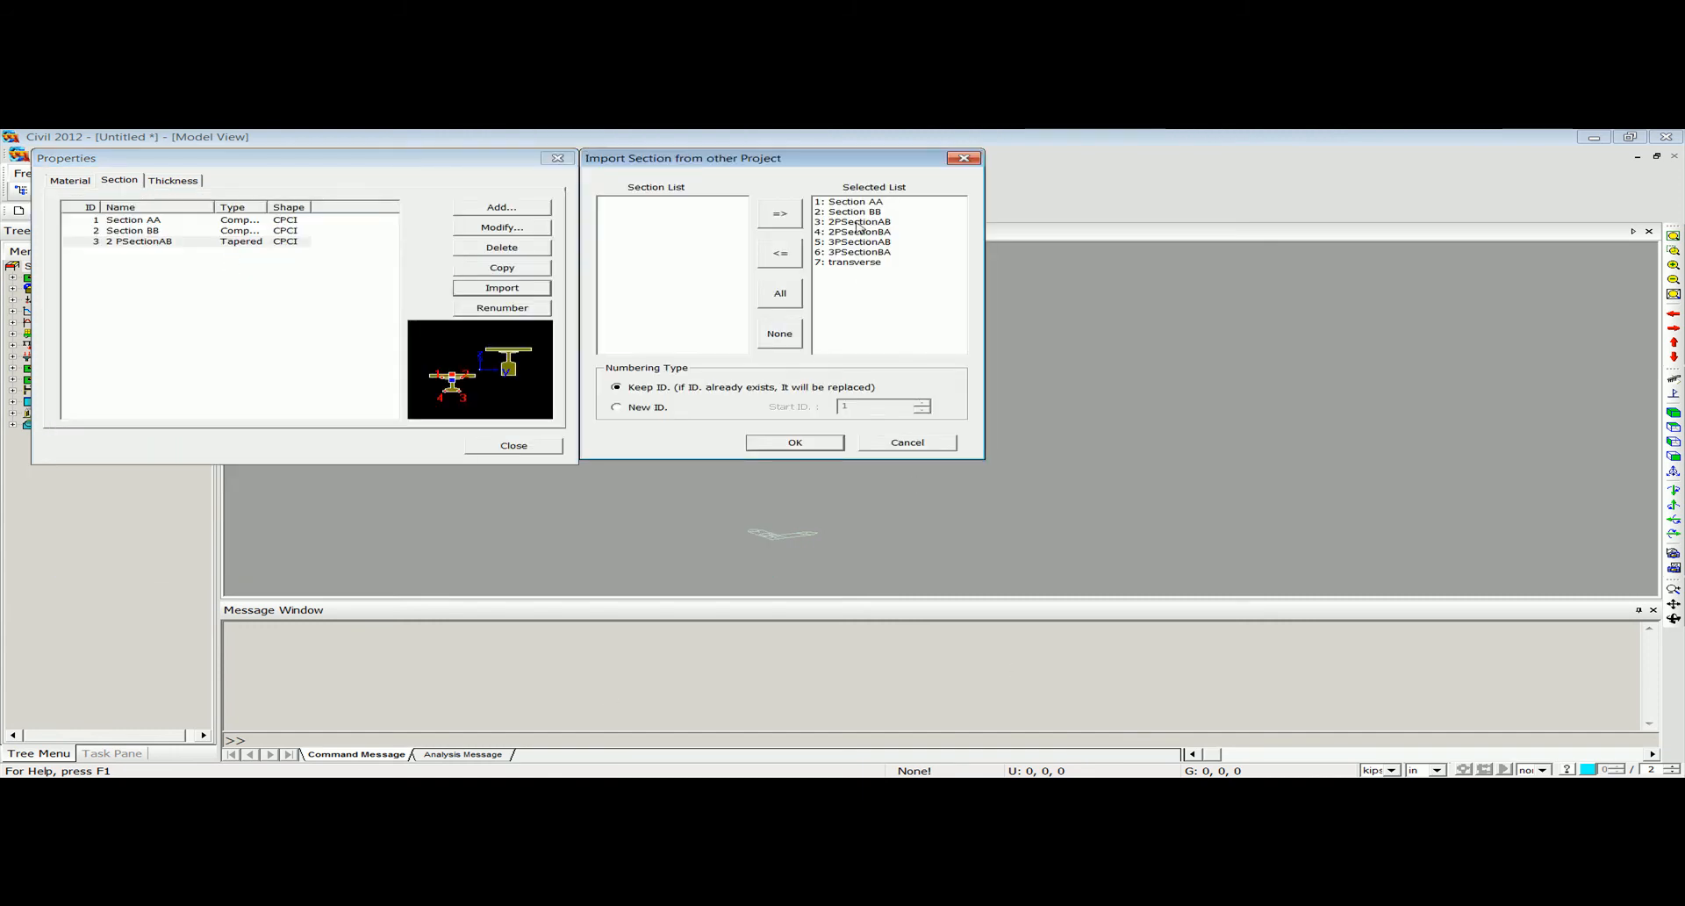
{"action": "left_click", "coordinate": [780, 332]}
{"action": "left_click_drag", "start_coordinate": [630, 200], "coordinate": [634, 252]}
{"action": "left_click", "coordinate": [780, 212]}
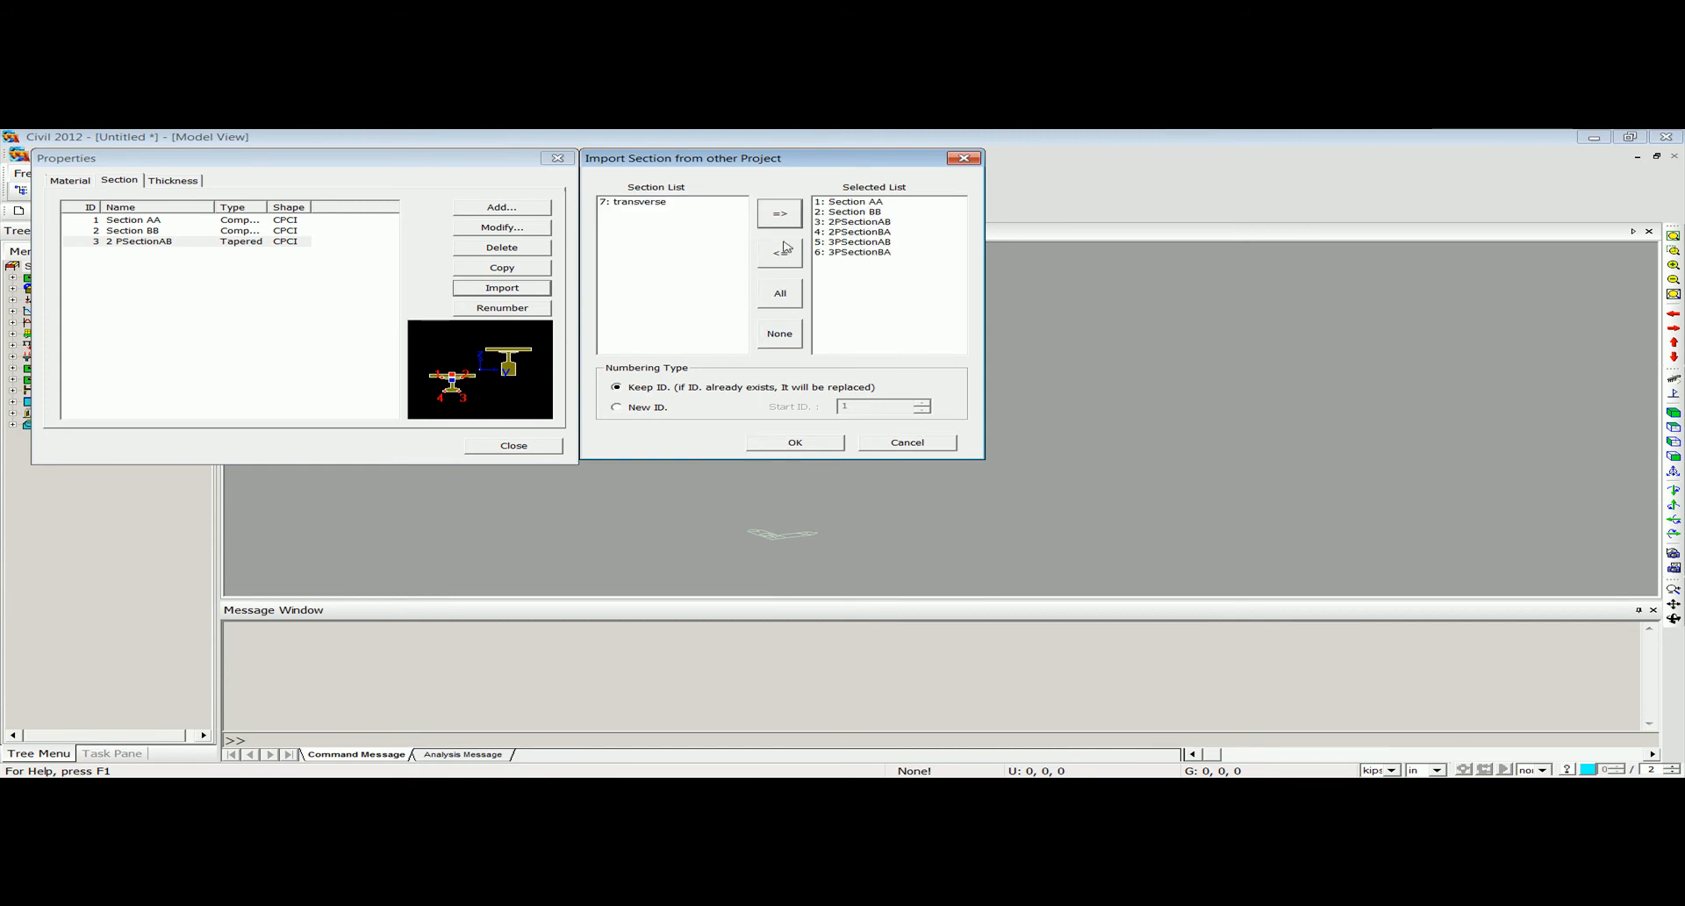
{"action": "left_click", "coordinate": [796, 439]}
Preview the four tapered sections with IDs 3 to 6 one after another.
{"action": "left_click", "coordinate": [146, 243]}
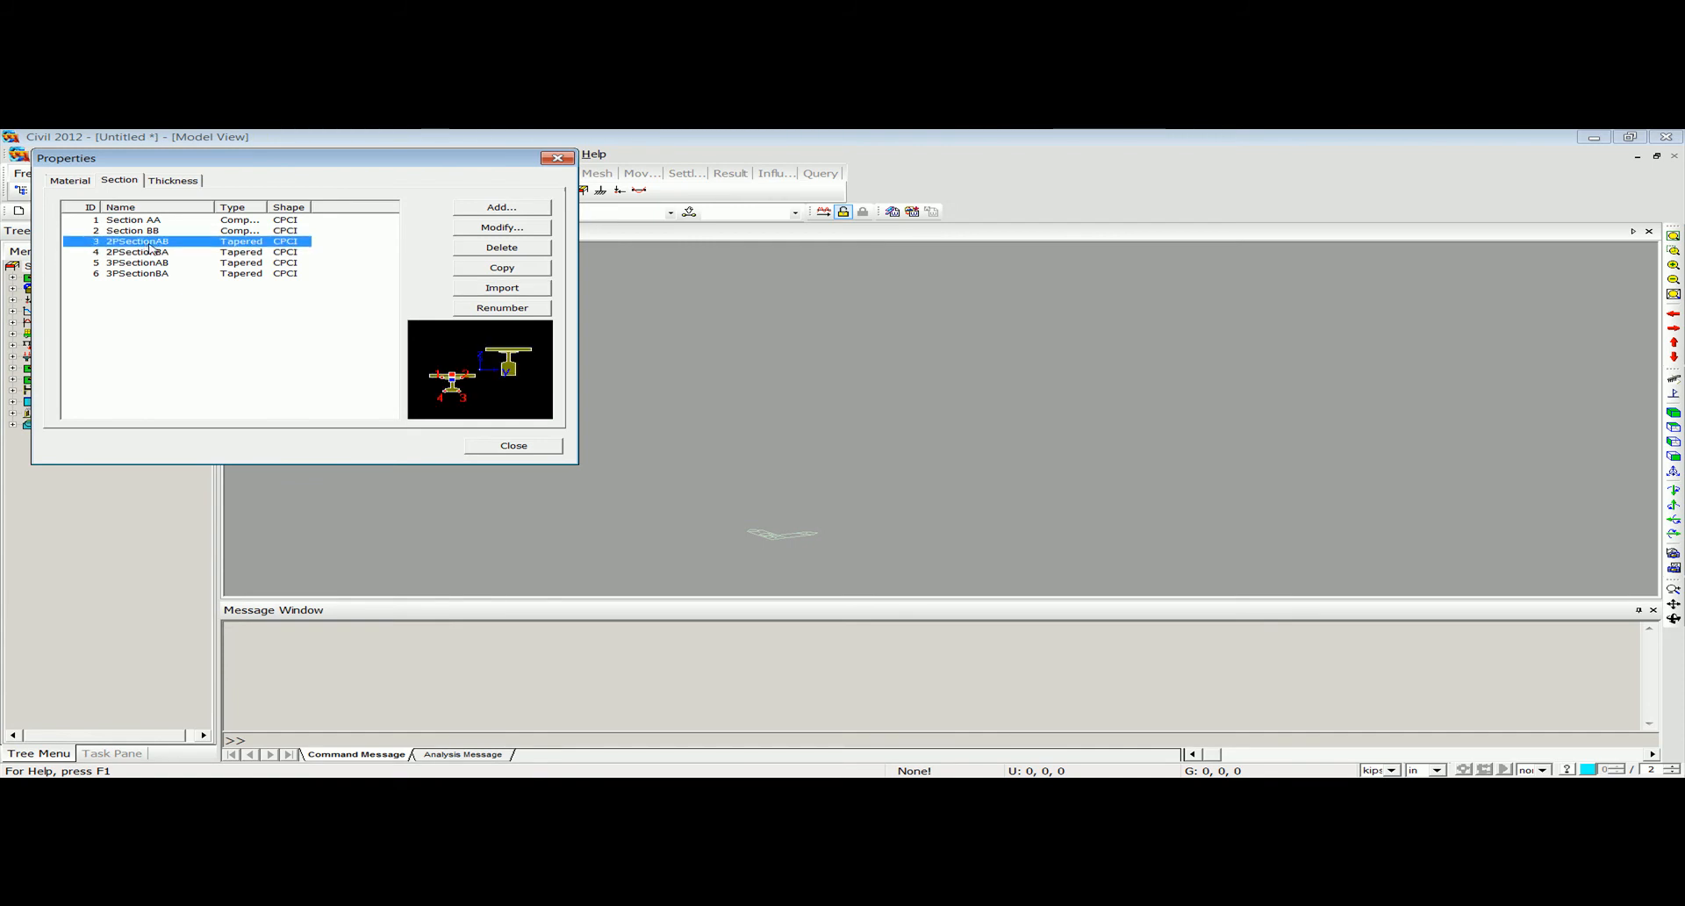
{"action": "left_click", "coordinate": [165, 252]}
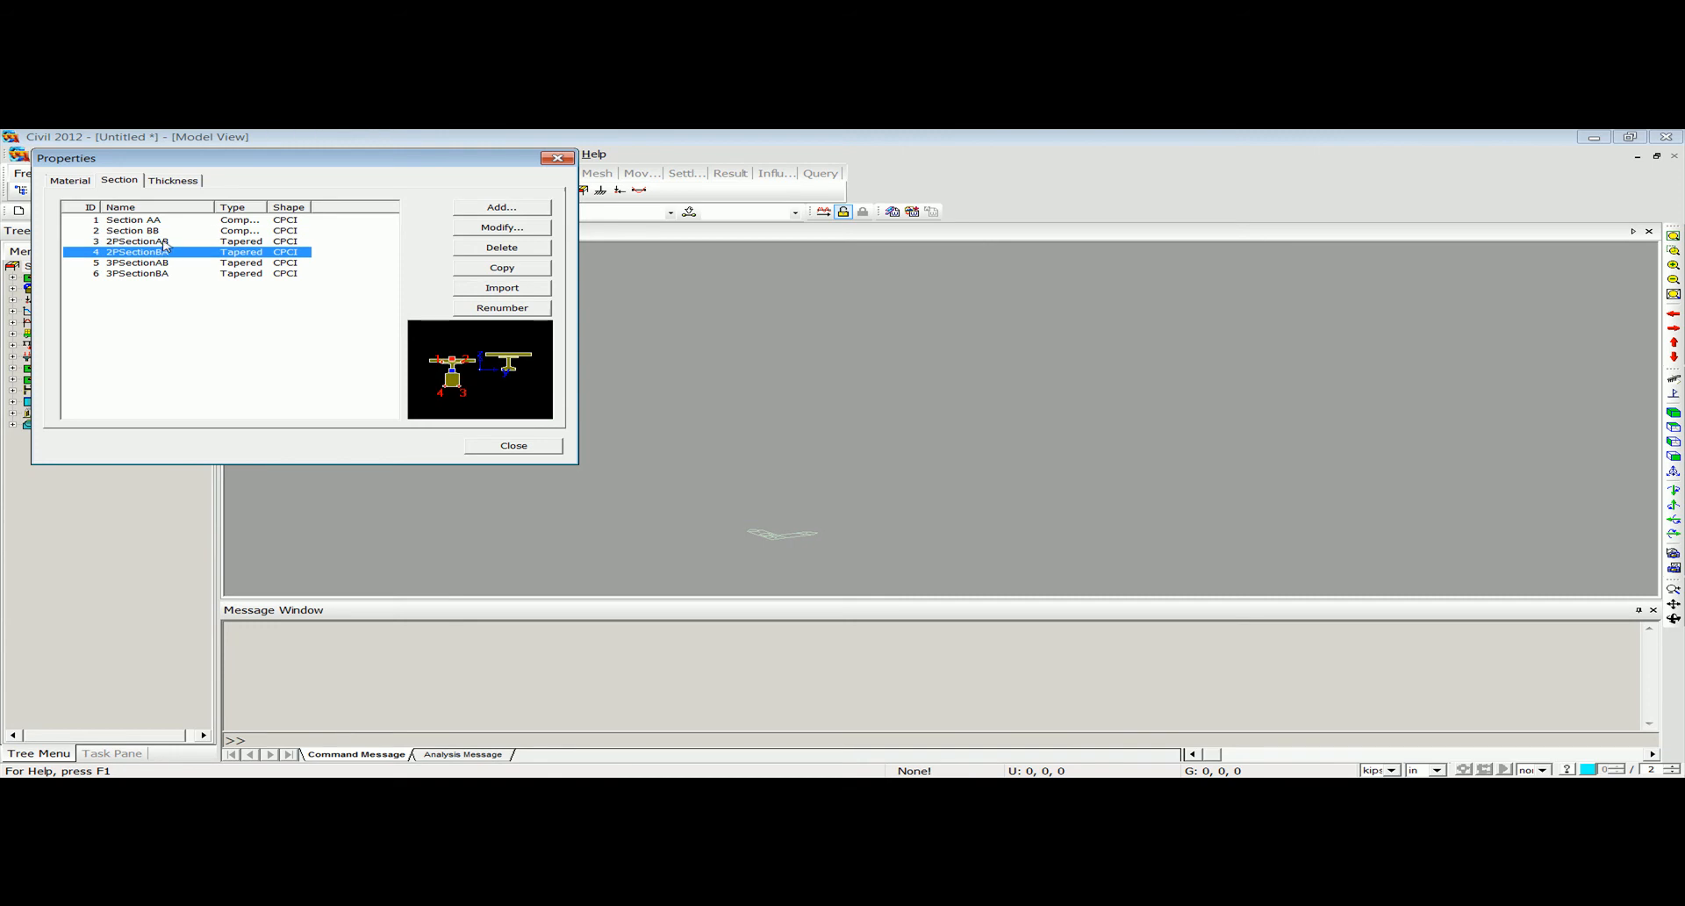
{"action": "left_click", "coordinate": [163, 262]}
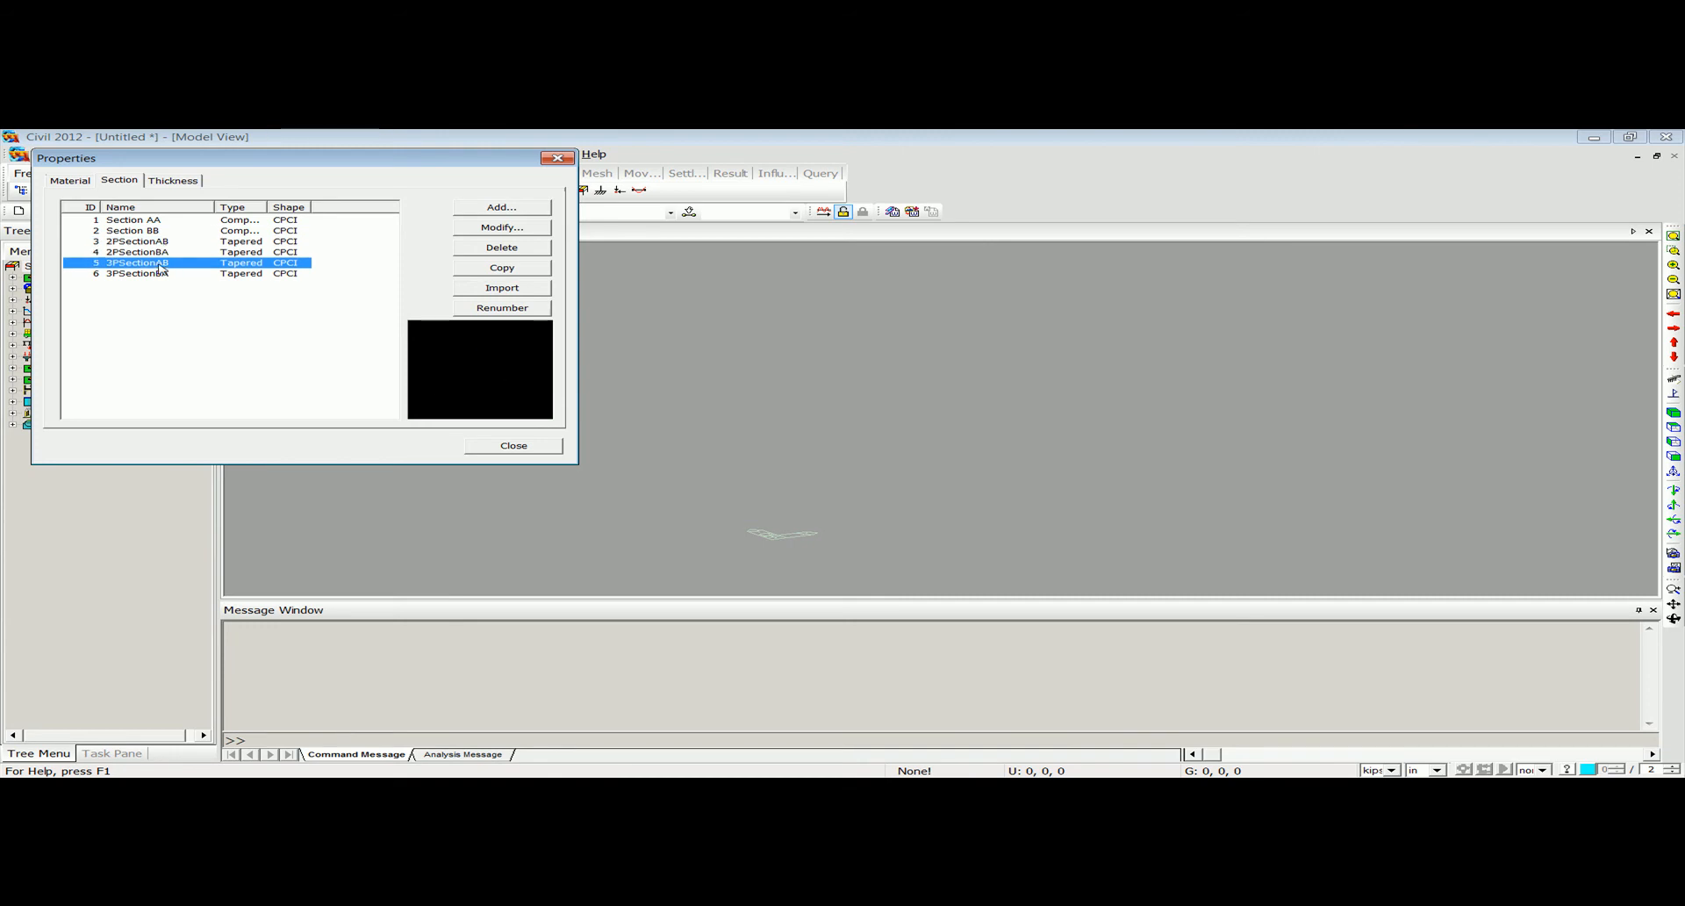
{"action": "left_click", "coordinate": [162, 273]}
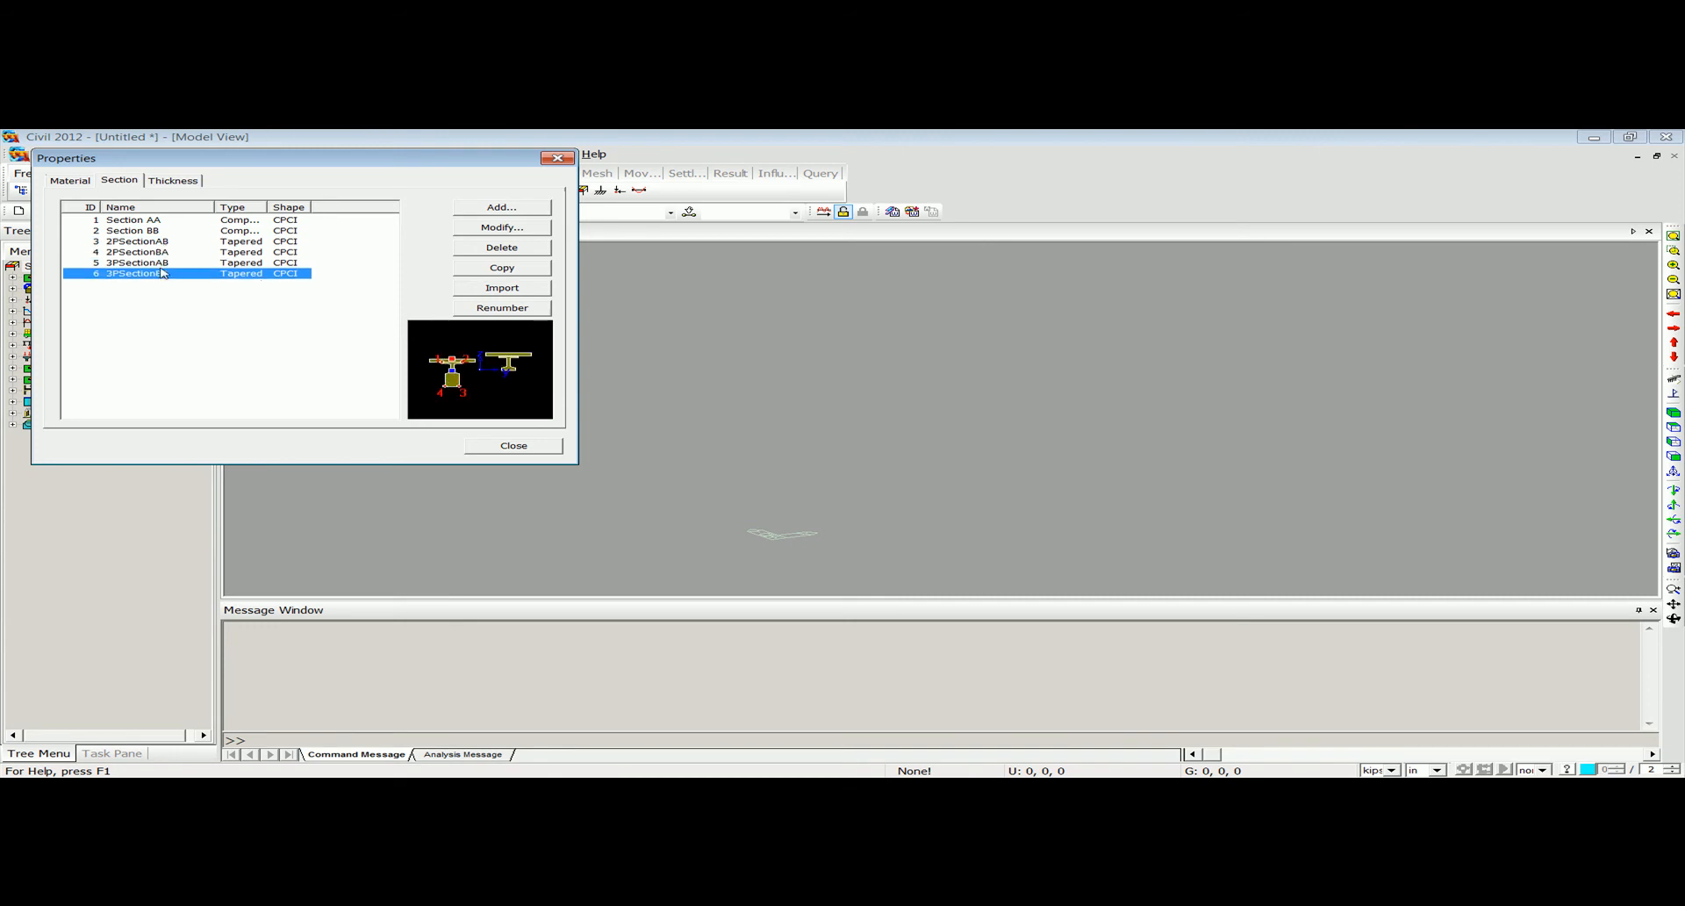
Close the properties dialog and show the Works tree in a wider pane.
{"action": "left_click", "coordinate": [557, 158]}
{"action": "left_click", "coordinate": [146, 252]}
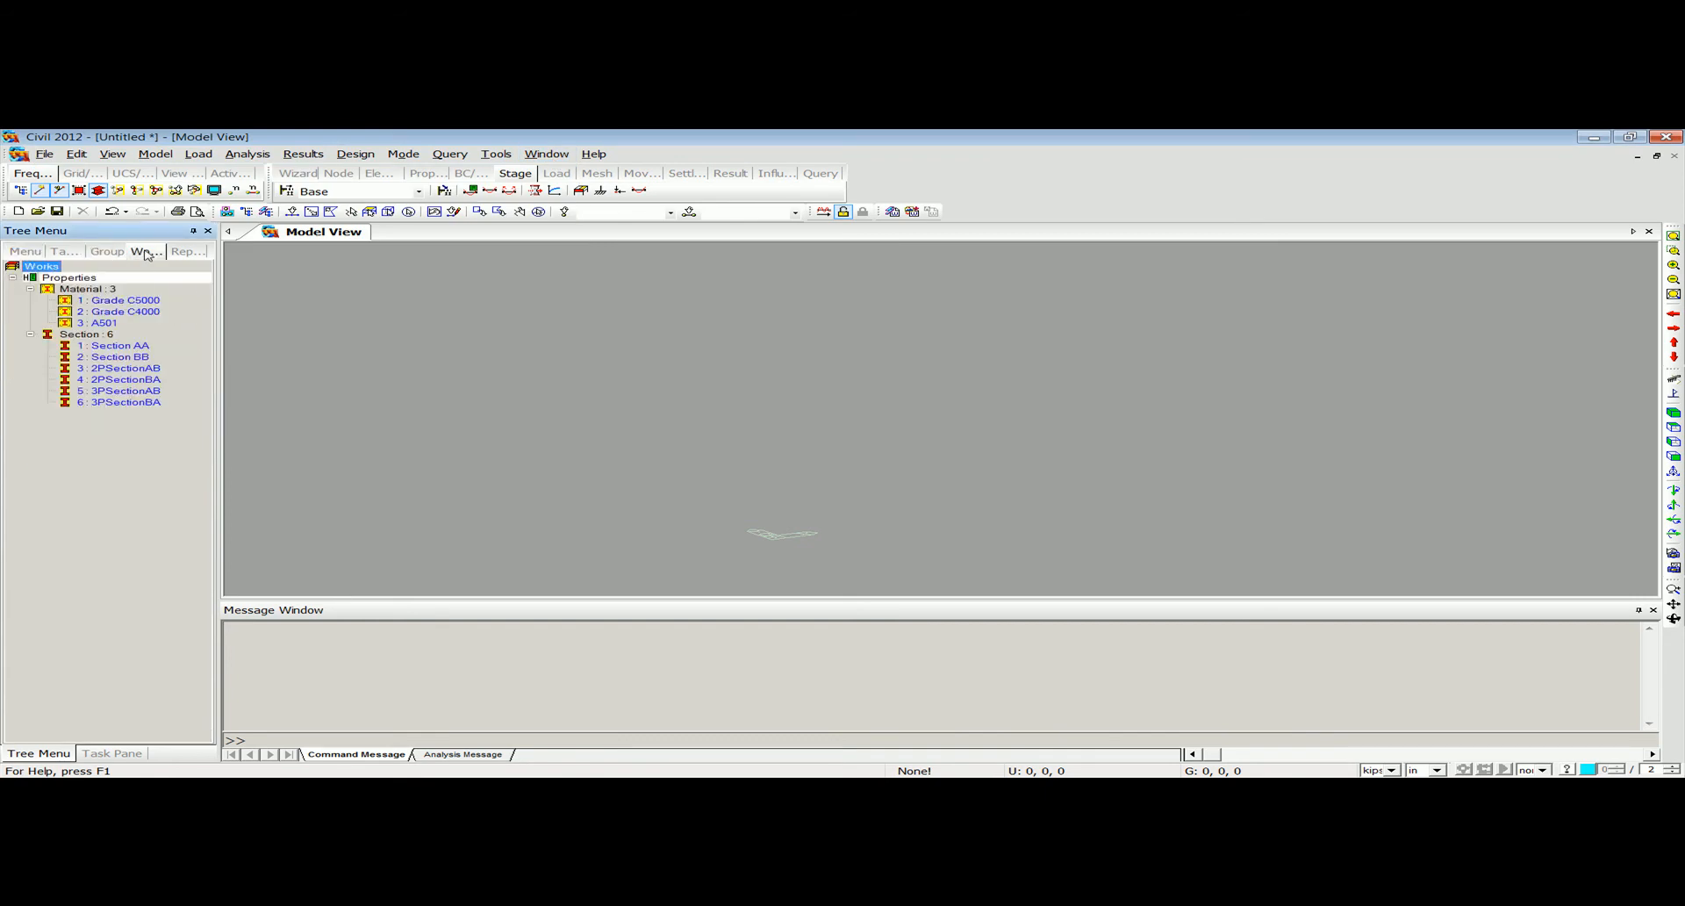
{"action": "left_click_drag", "start_coordinate": [217, 308], "coordinate": [353, 305]}
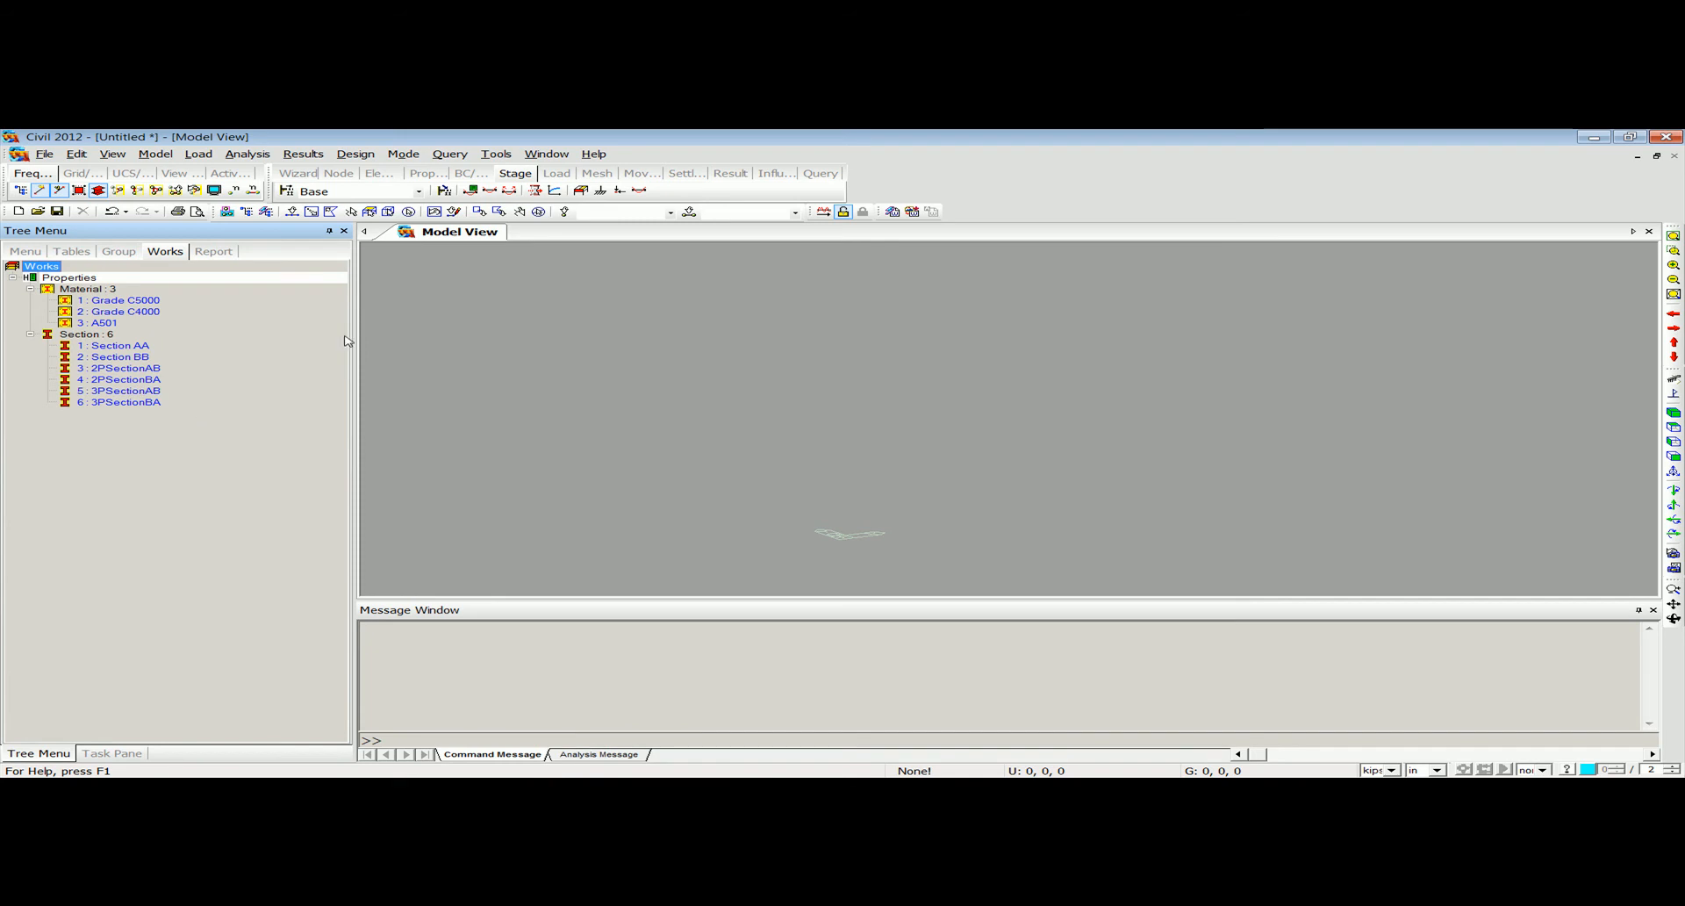
Start the Beam structure wizard and set the element distances to 94@60 in.
{"action": "left_click", "coordinate": [156, 154]}
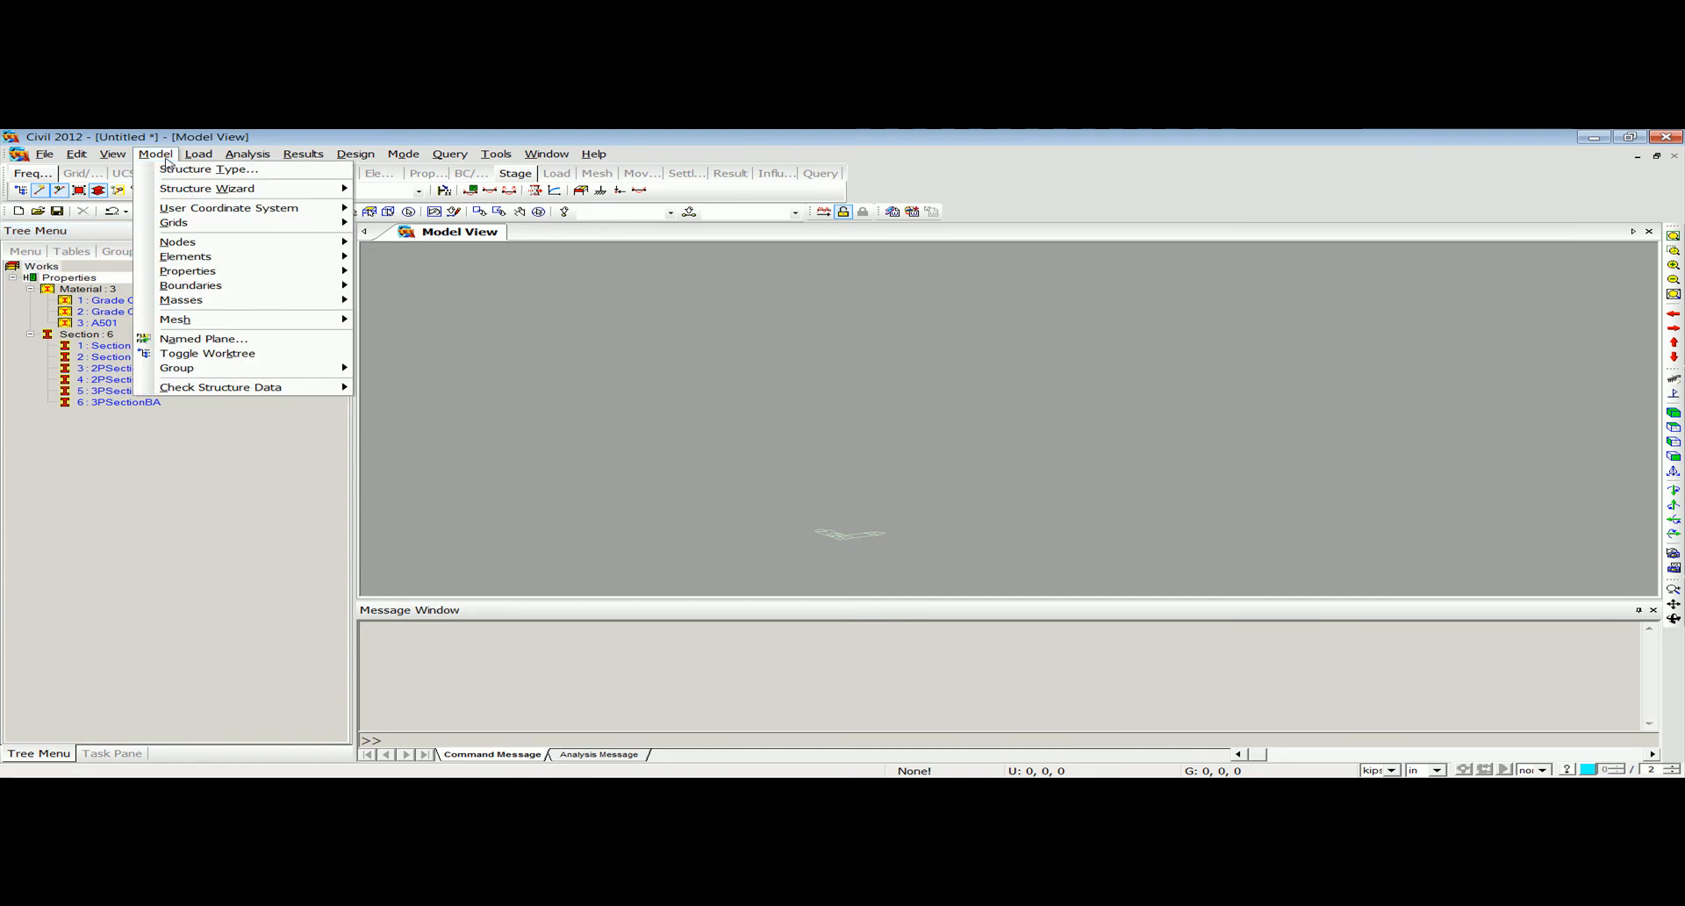
{"action": "mouse_move", "coordinate": [175, 195]}
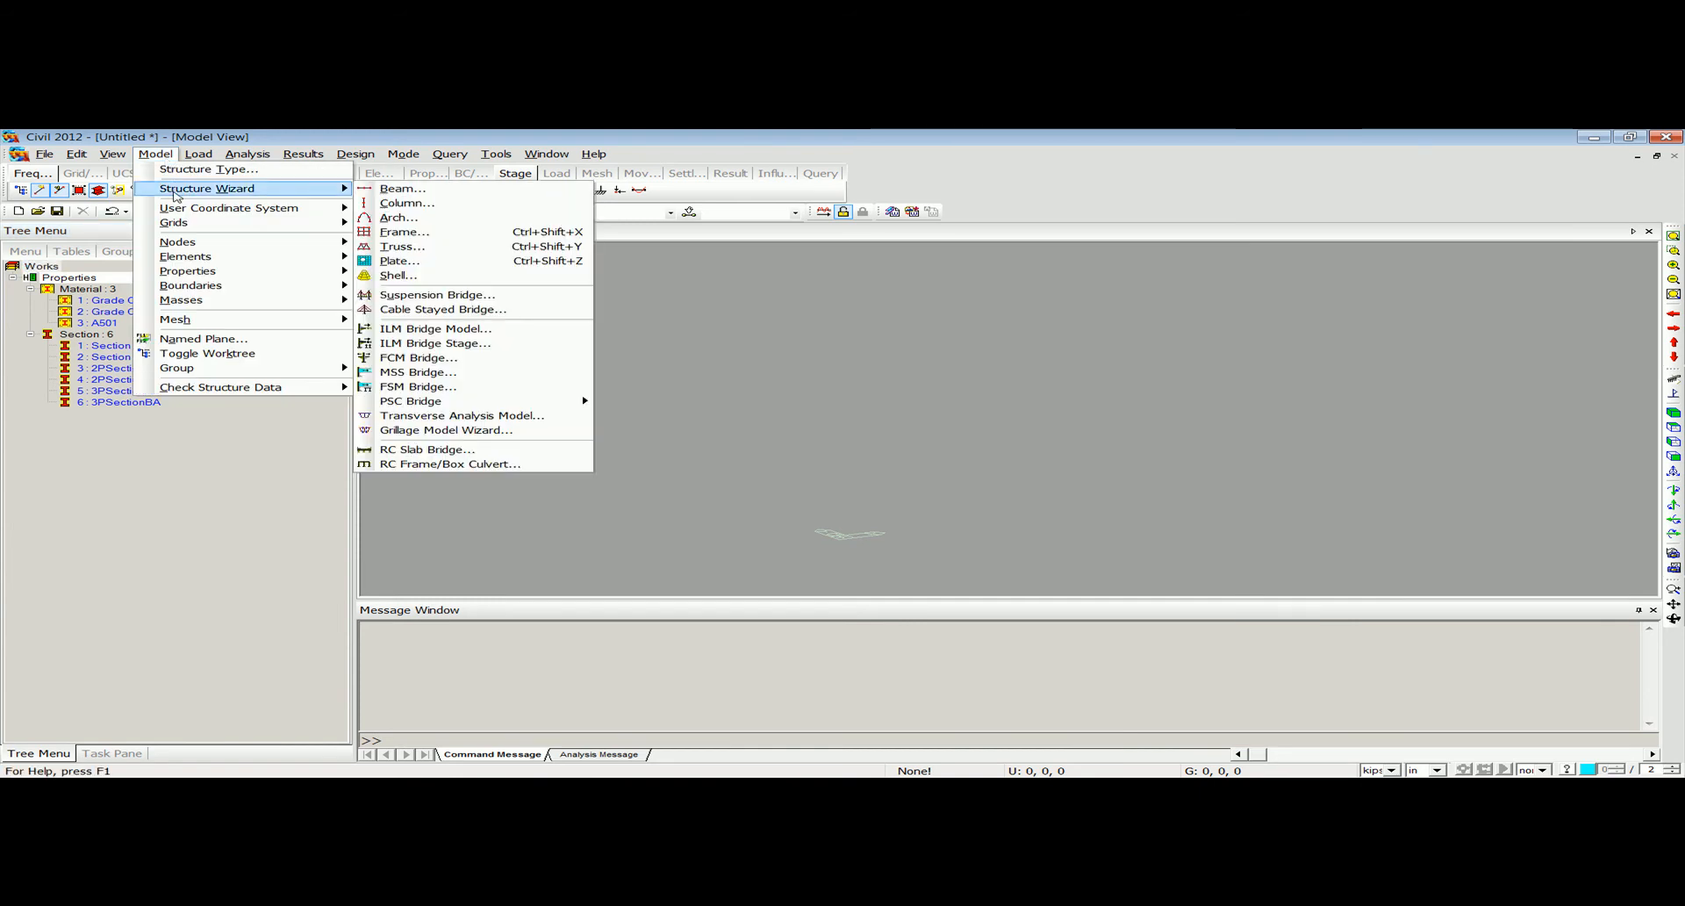
{"action": "left_click", "coordinate": [402, 189]}
{"action": "left_click", "coordinate": [279, 225]}
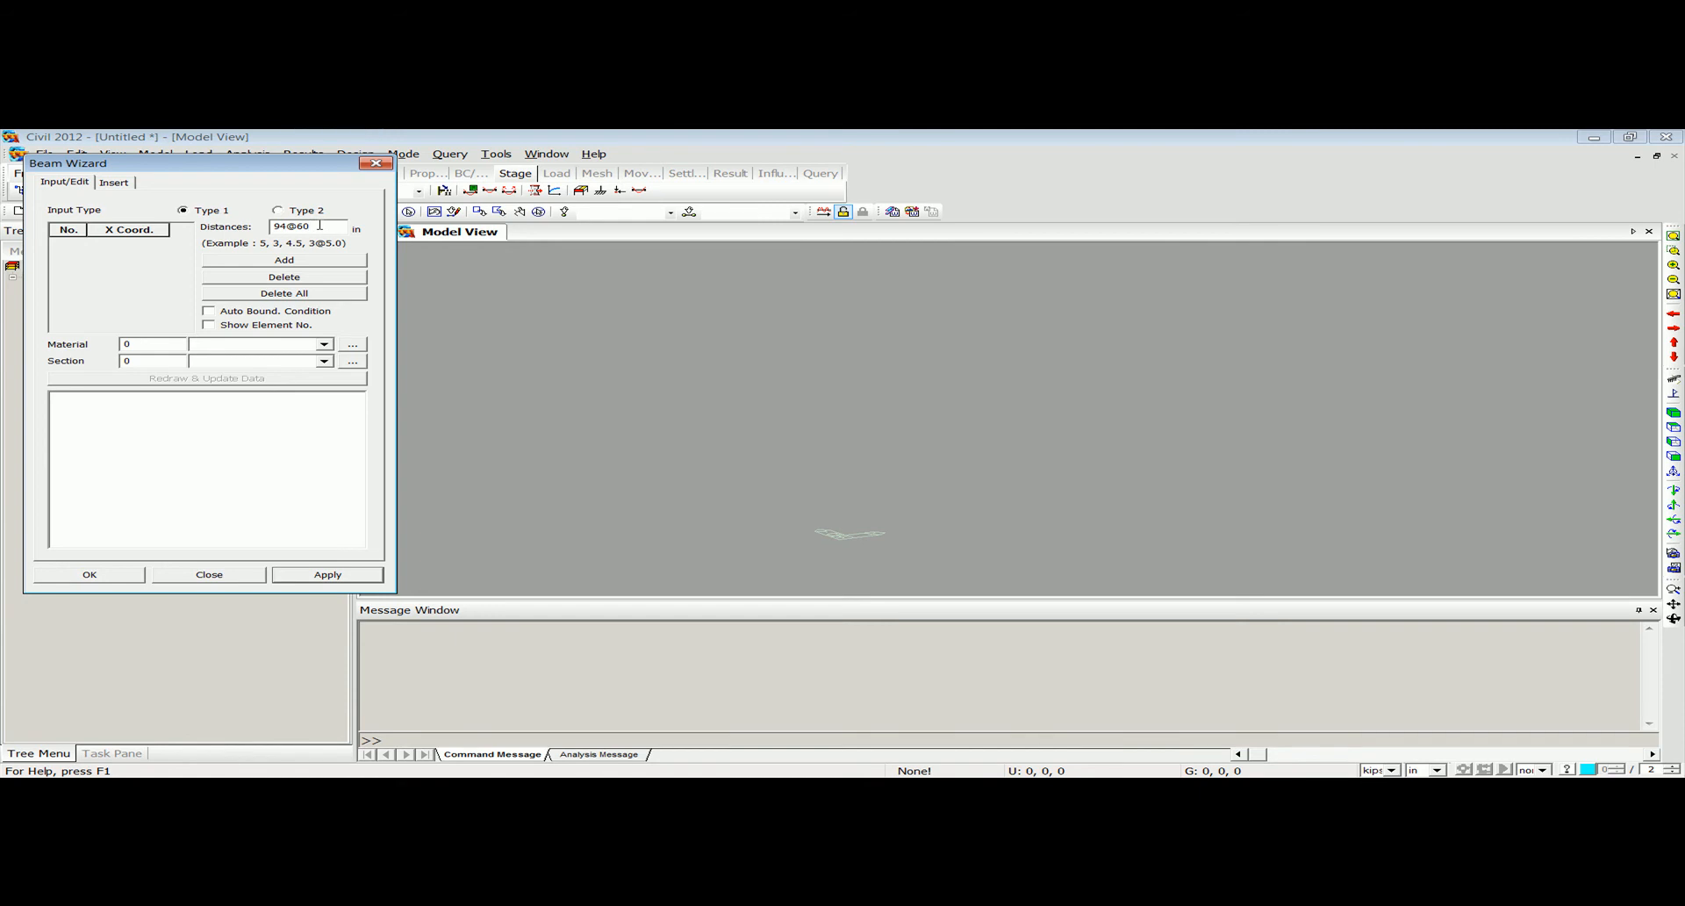
Assign material 1 (Grade C5000) and section 1 (Section AA) to the beam, add the distances and generate the girder.
{"action": "double_click", "coordinate": [161, 344]}
{"action": "type", "text": "2"}
{"action": "double_click", "coordinate": [149, 343]}
{"action": "type", "text": "1"}
{"action": "key", "text": "Tab"}
{"action": "type", "text": "1"}
{"action": "left_click", "coordinate": [290, 261]}
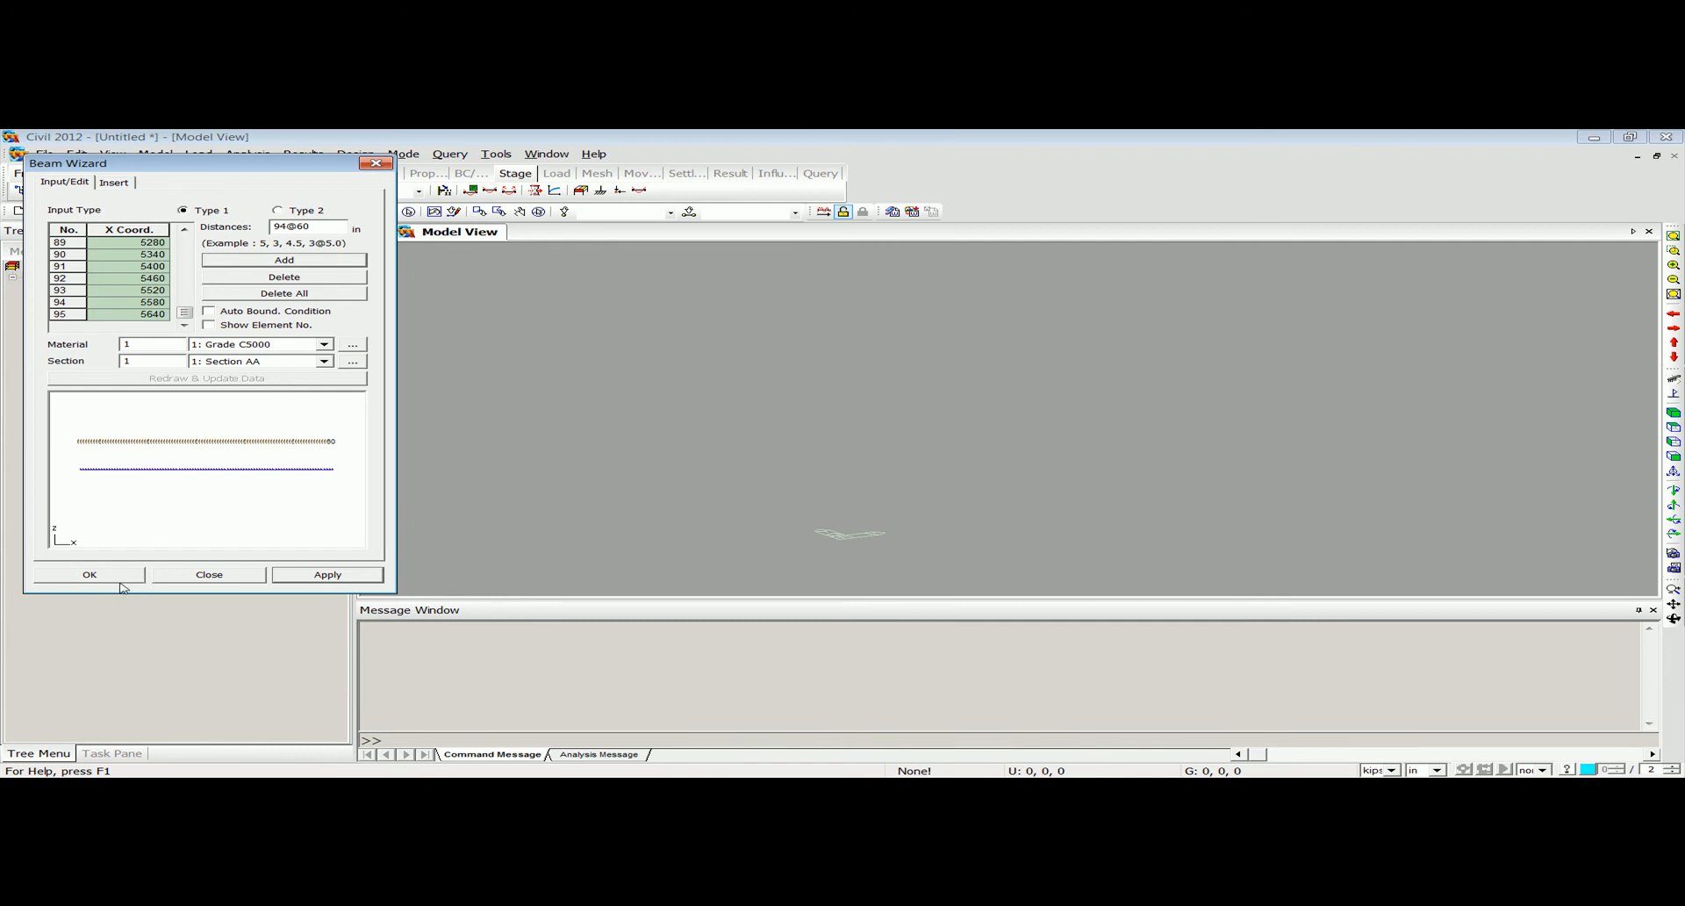
{"action": "left_click", "coordinate": [90, 574]}
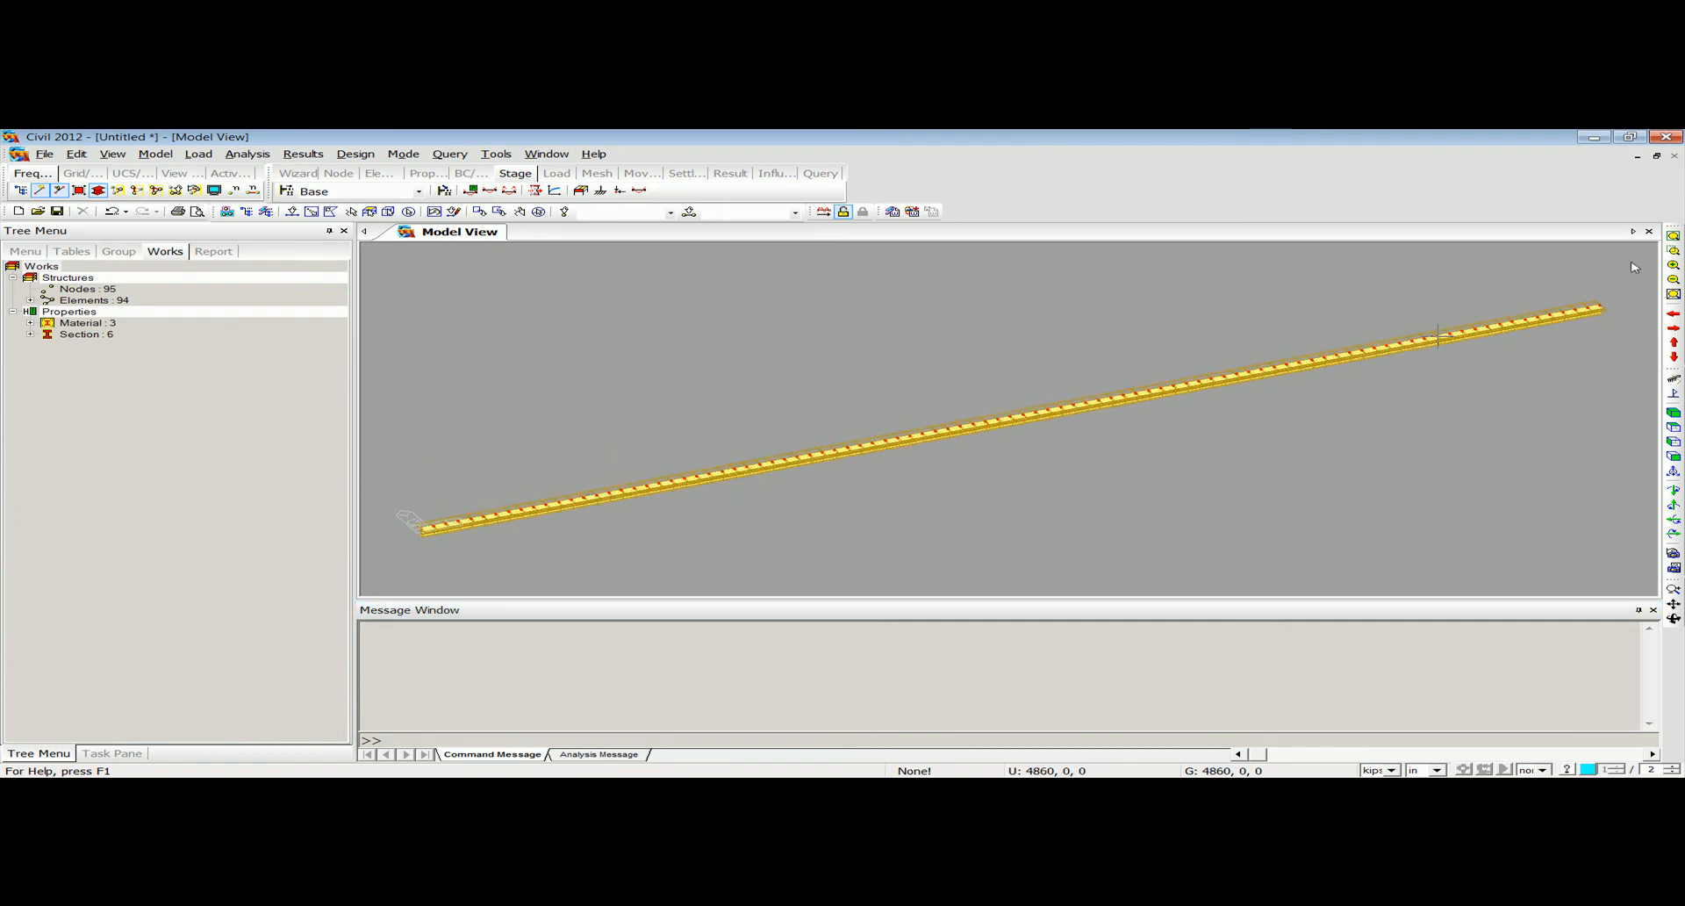
Inspect the generated girder and its I-shaped end up close, and fit the whole model in the view.
{"action": "left_click", "coordinate": [1674, 251]}
{"action": "left_click_drag", "start_coordinate": [901, 470], "coordinate": [931, 473]}
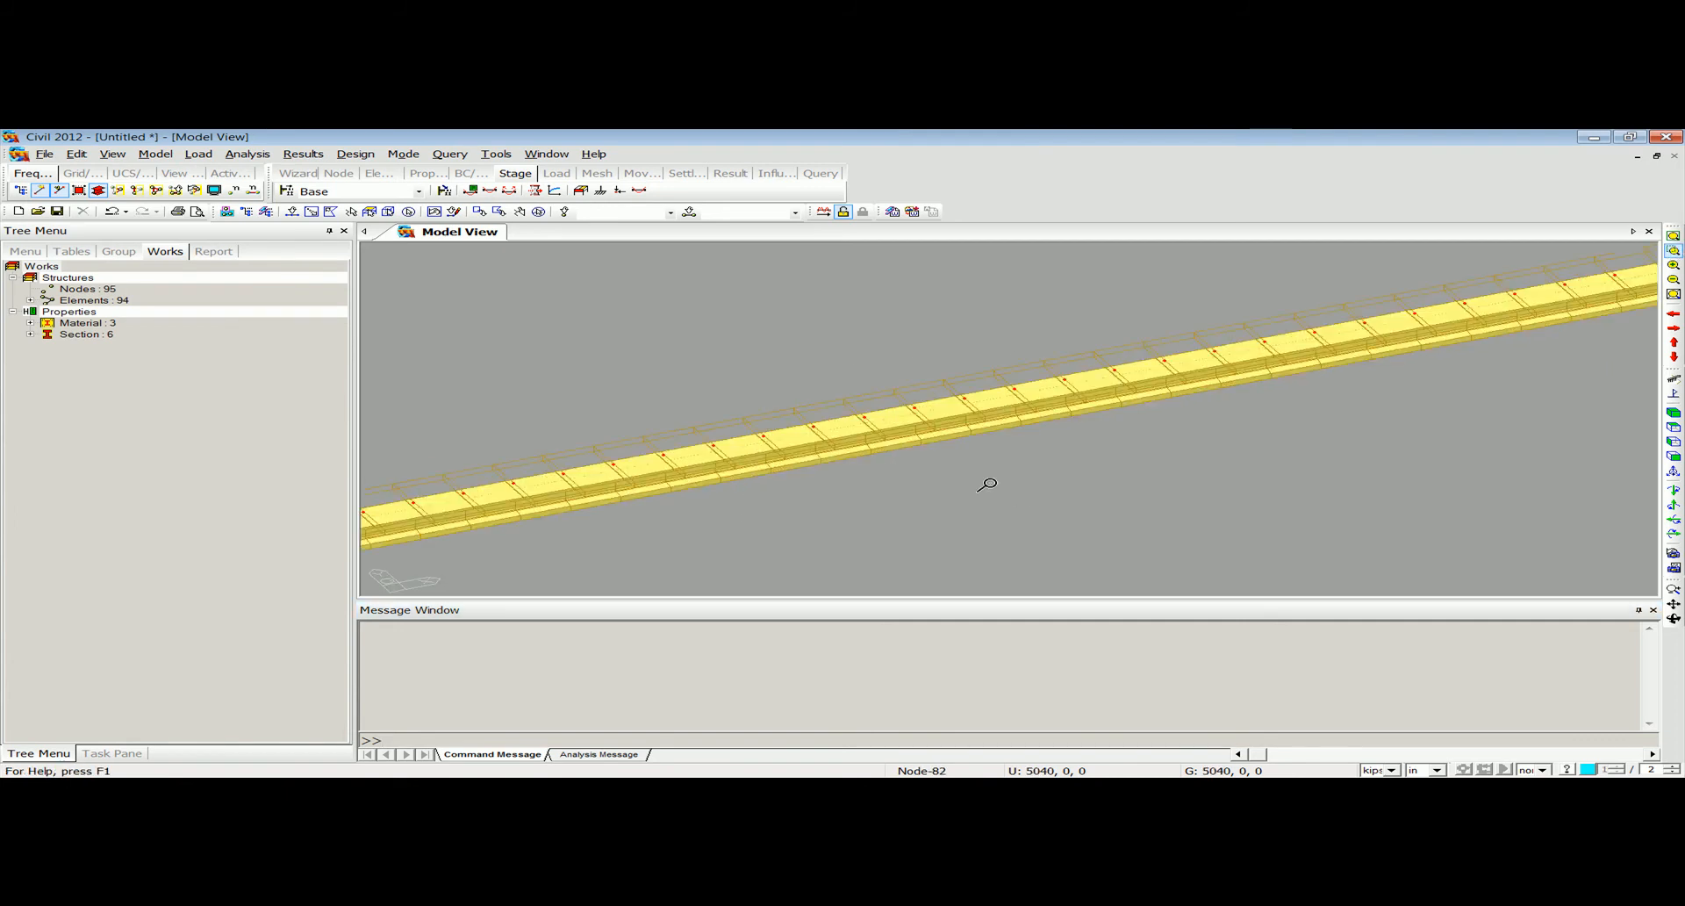
{"action": "middle_click_drag", "start_coordinate": [912, 457], "coordinate": [980, 463], "text": "ctrl"}
{"action": "scroll", "coordinate": [669, 420], "scroll_direction": "up", "scroll_amount": 3}
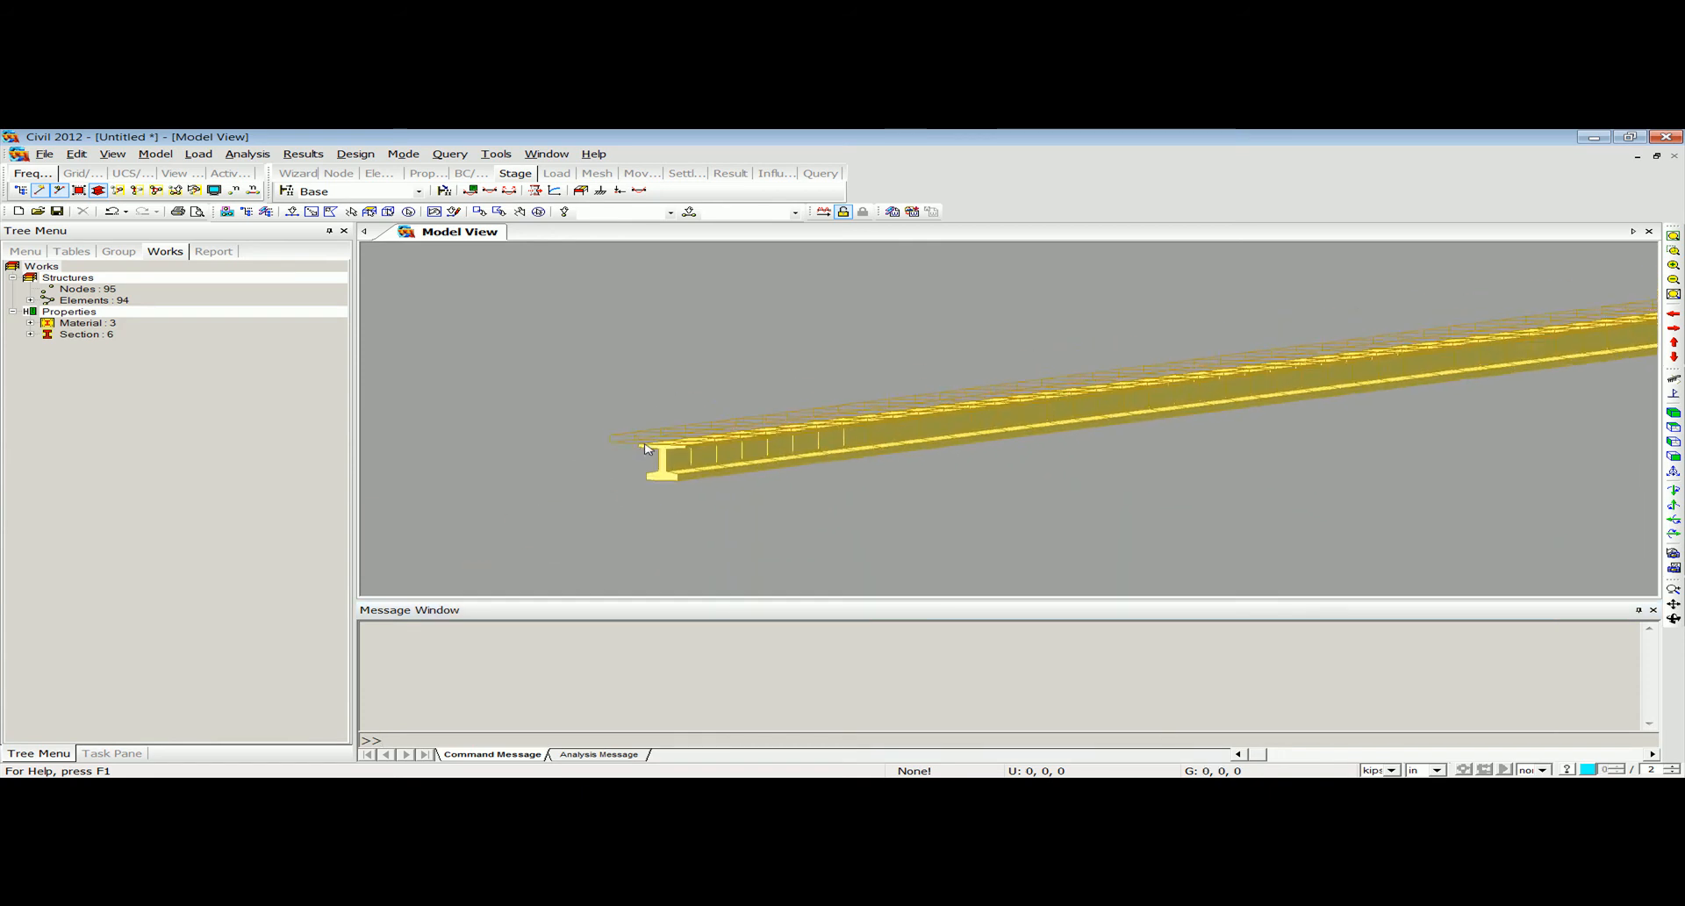
{"action": "scroll", "coordinate": [671, 423], "scroll_direction": "up", "scroll_amount": 2}
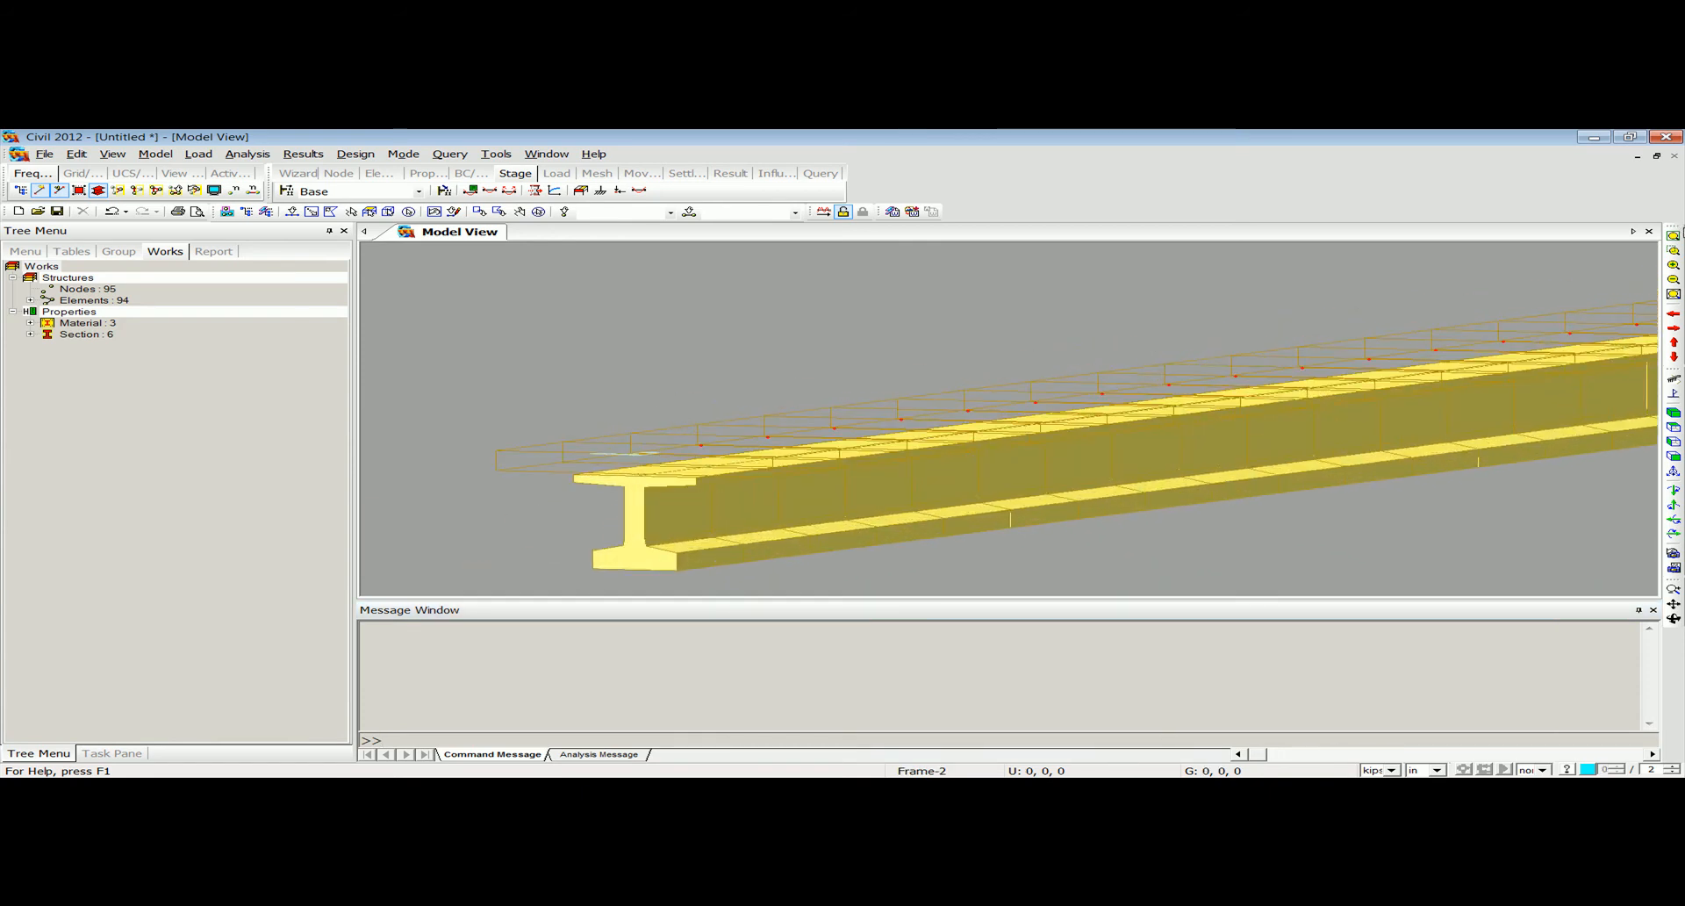
{"action": "left_click", "coordinate": [1674, 235]}
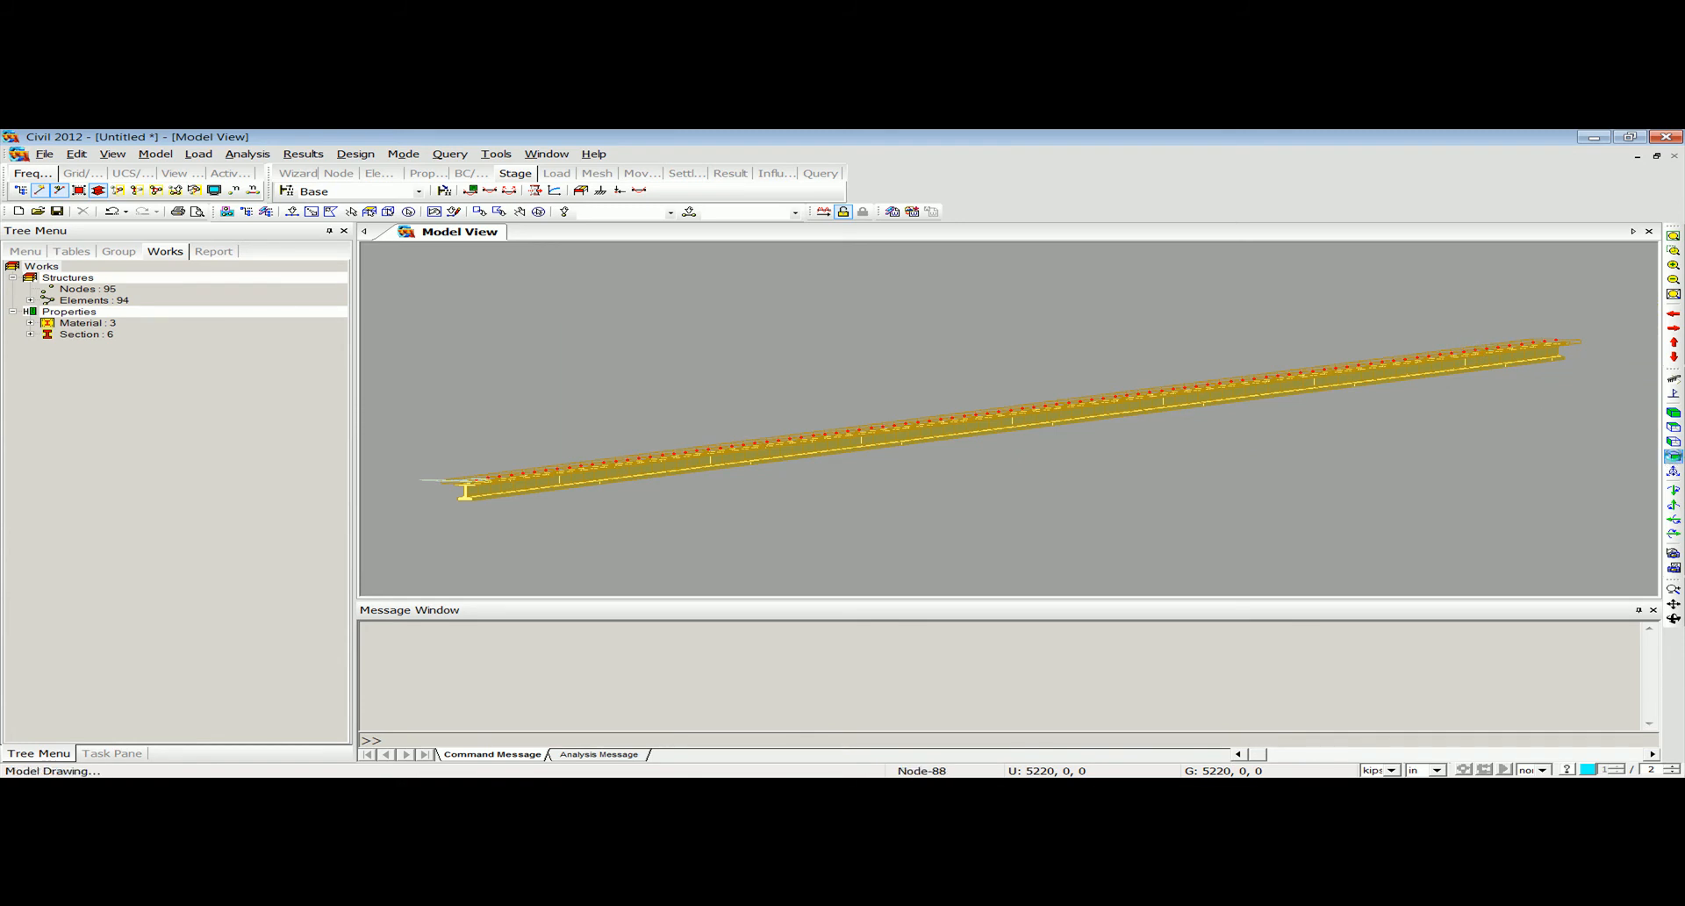
Show the girder in front elevation and list the six sections in the Works tree.
{"action": "left_click", "coordinate": [1673, 456]}
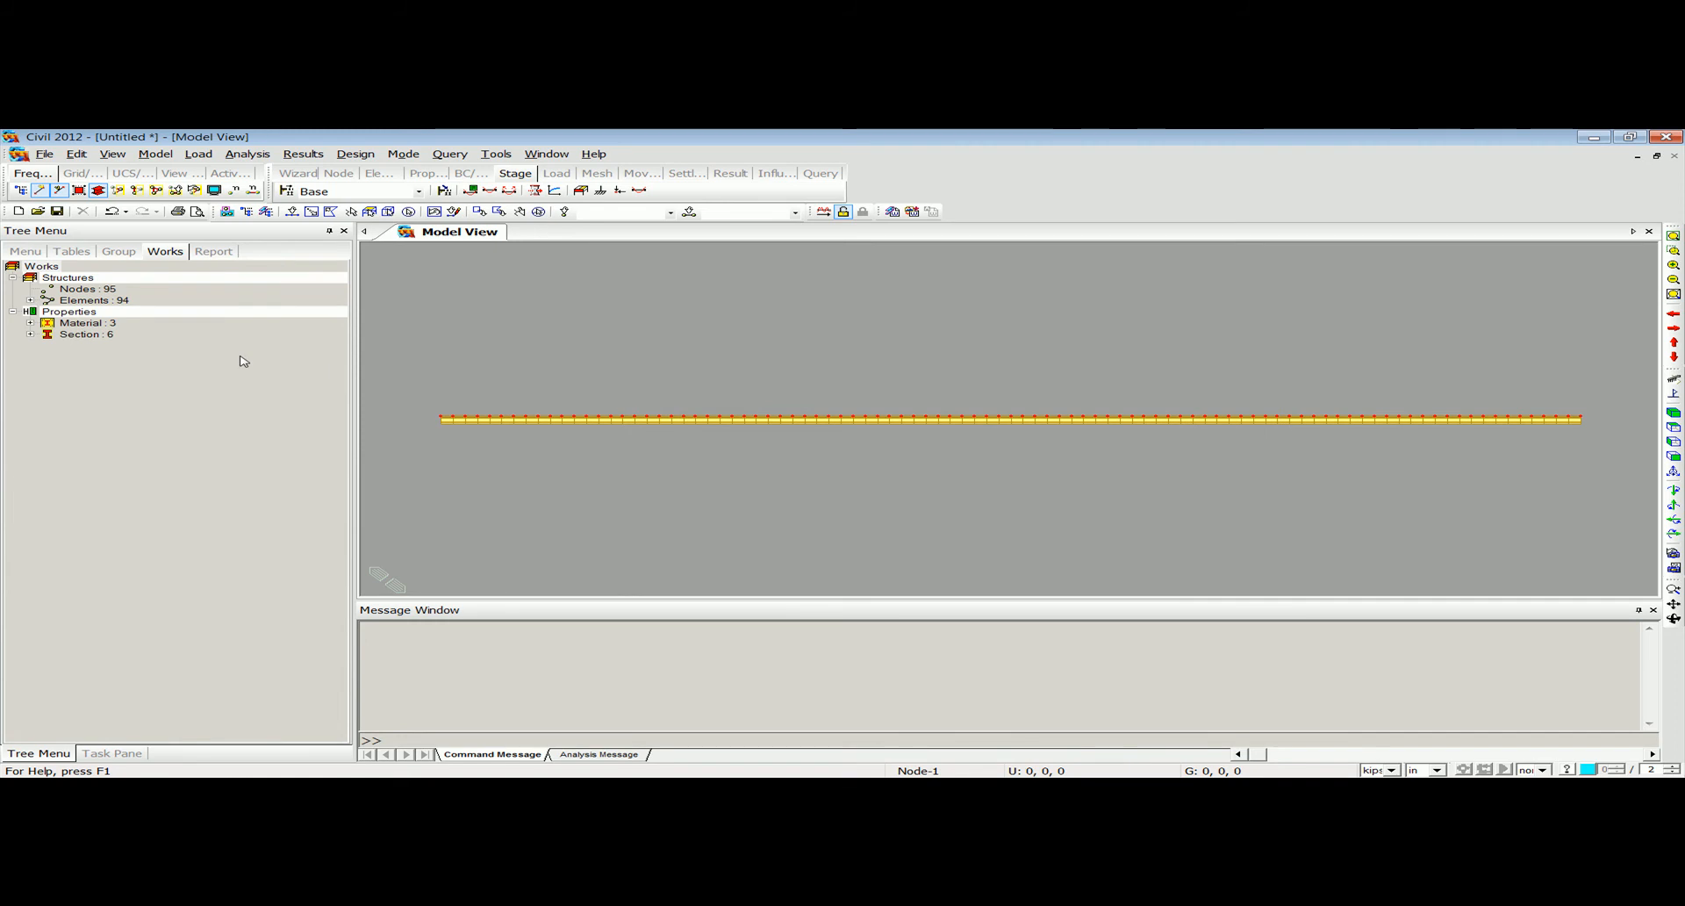
{"action": "left_click", "coordinate": [30, 335]}
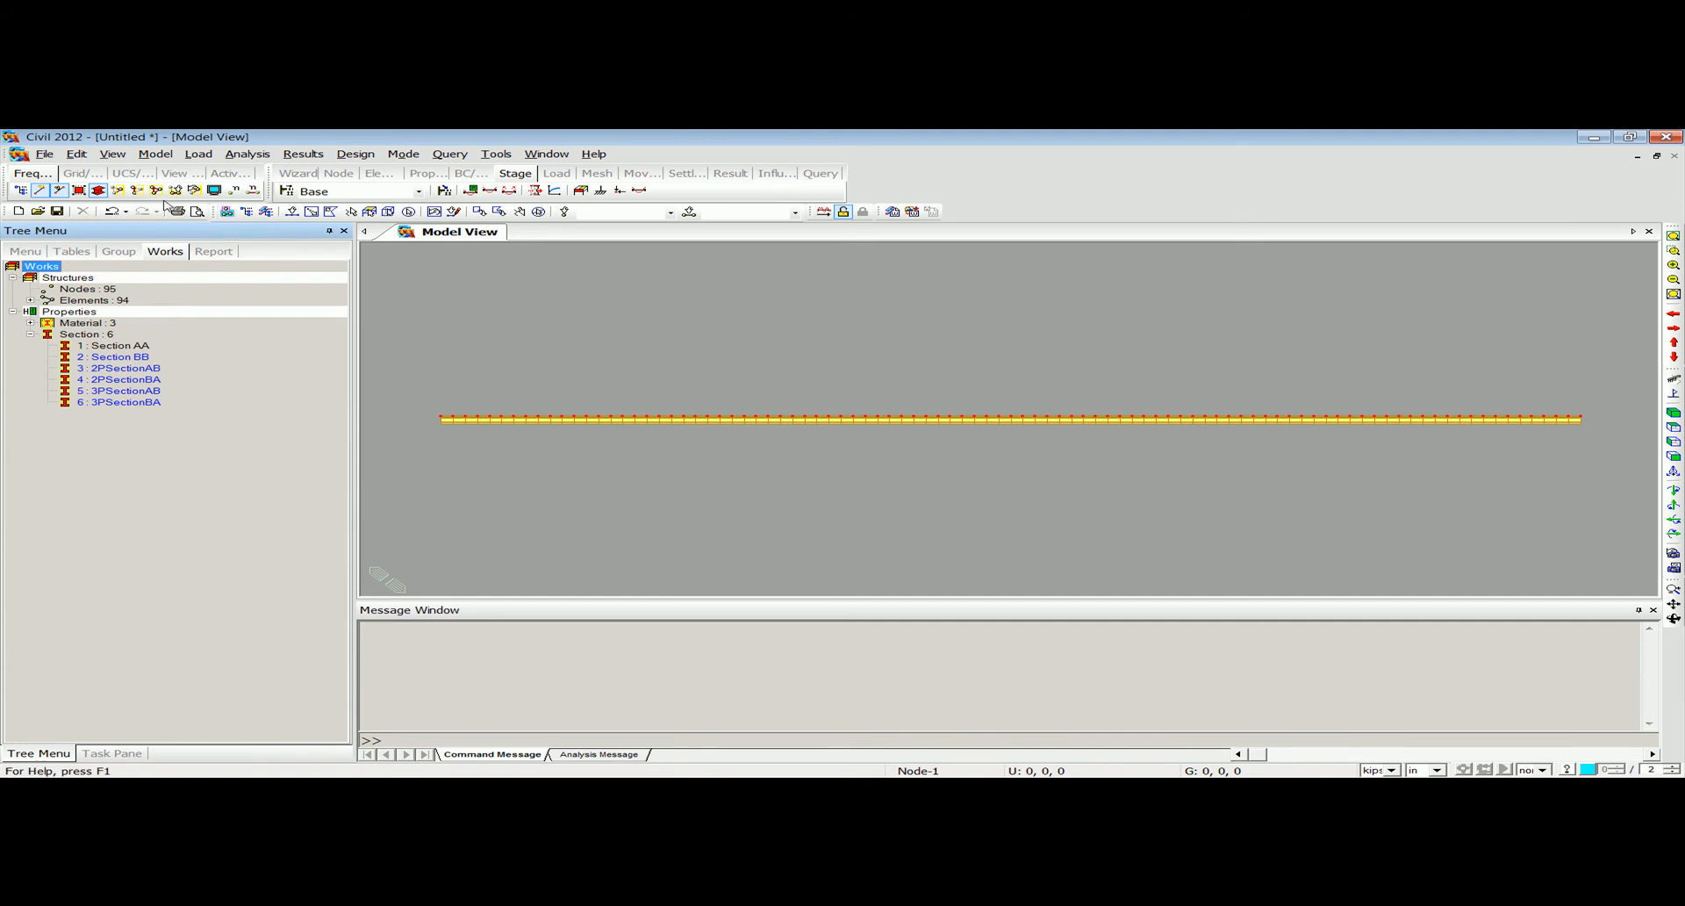
{"action": "left_click", "coordinate": [234, 192]}
{"action": "left_click", "coordinate": [155, 153]}
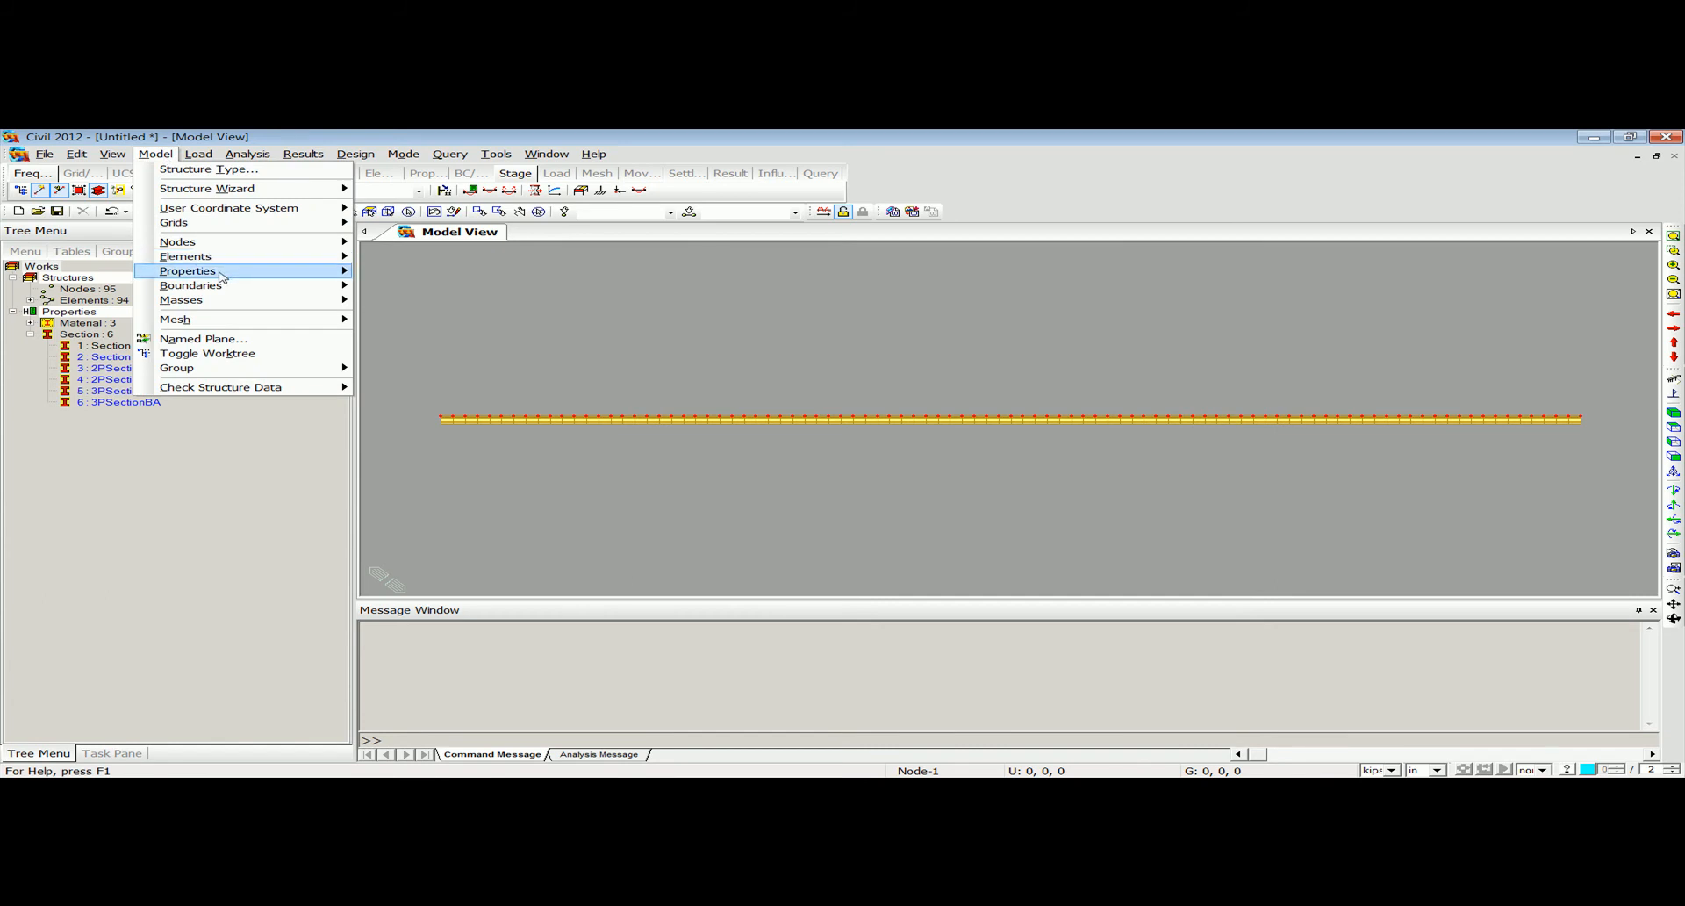
{"action": "mouse_move", "coordinate": [335, 279]}
{"action": "left_click", "coordinate": [449, 377]}
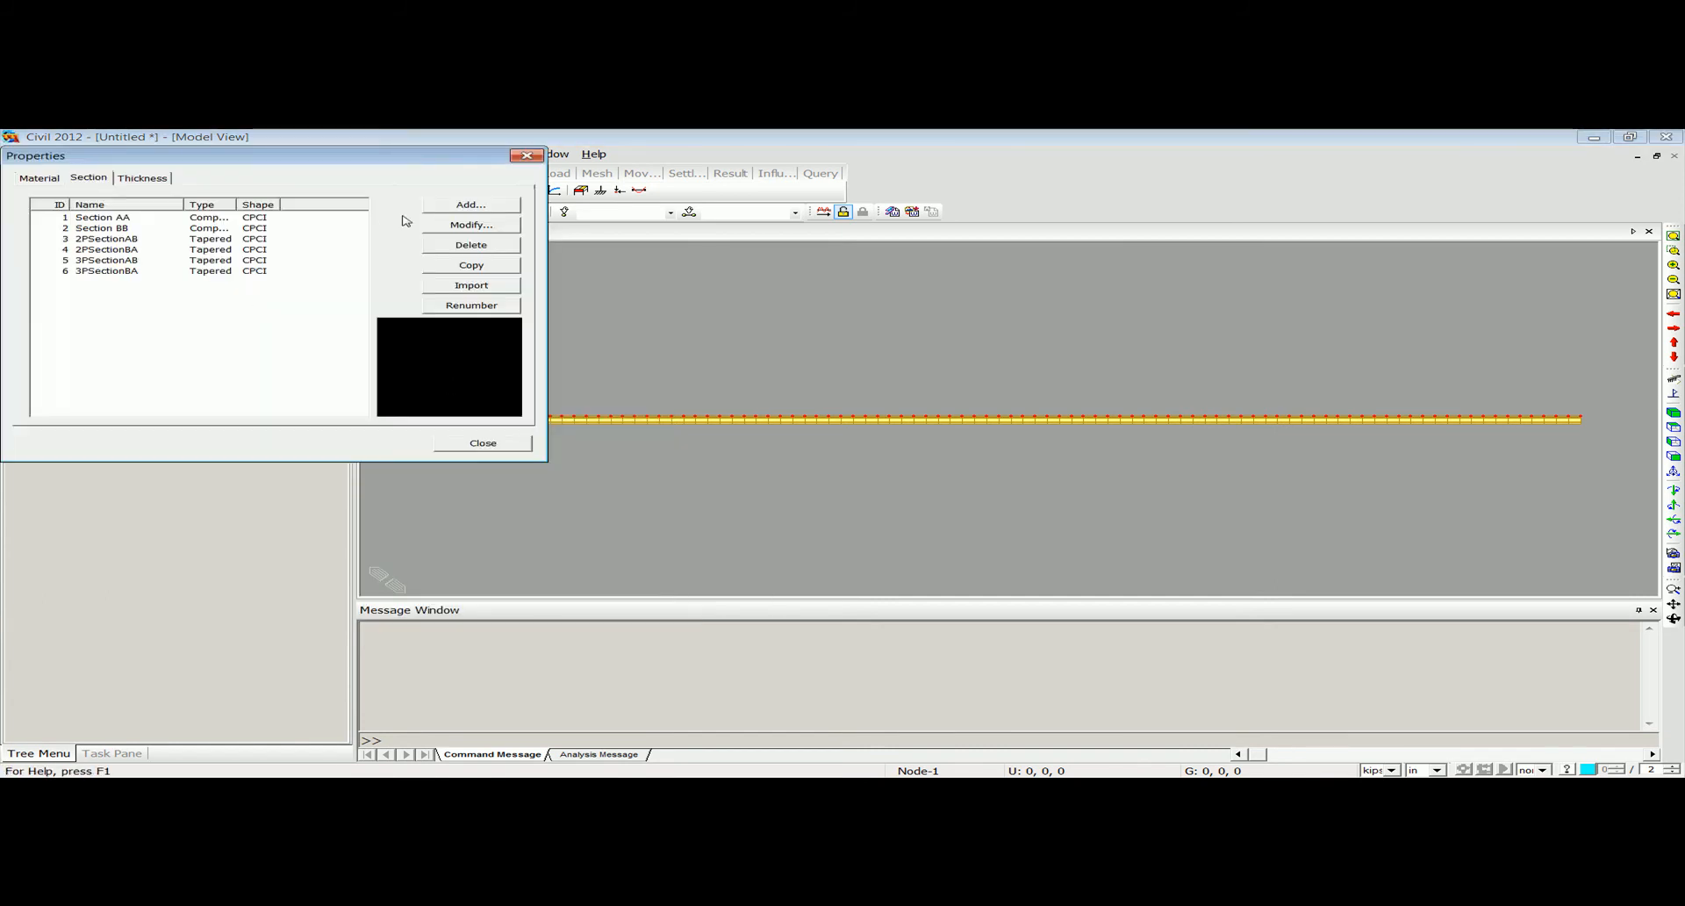
{"action": "left_click", "coordinate": [527, 156]}
Add a support at node 1, the girder's start, restraining all translations (D-ALL).
{"action": "left_click", "coordinate": [155, 153]}
{"action": "mouse_move", "coordinate": [227, 290]}
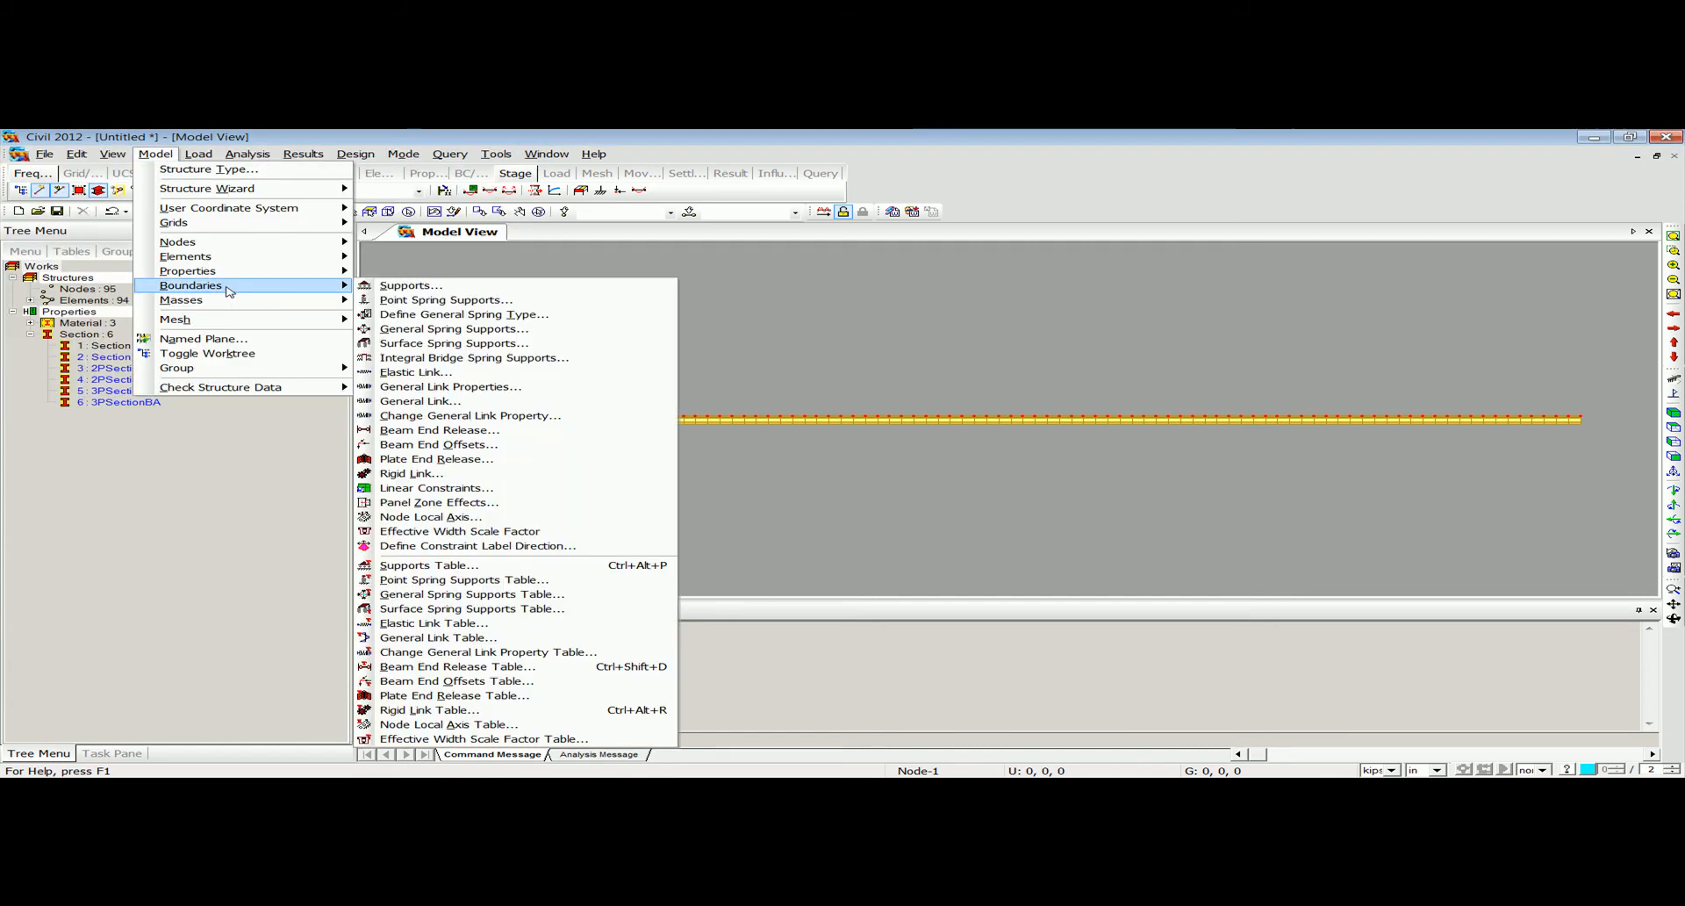
{"action": "left_click", "coordinate": [411, 286]}
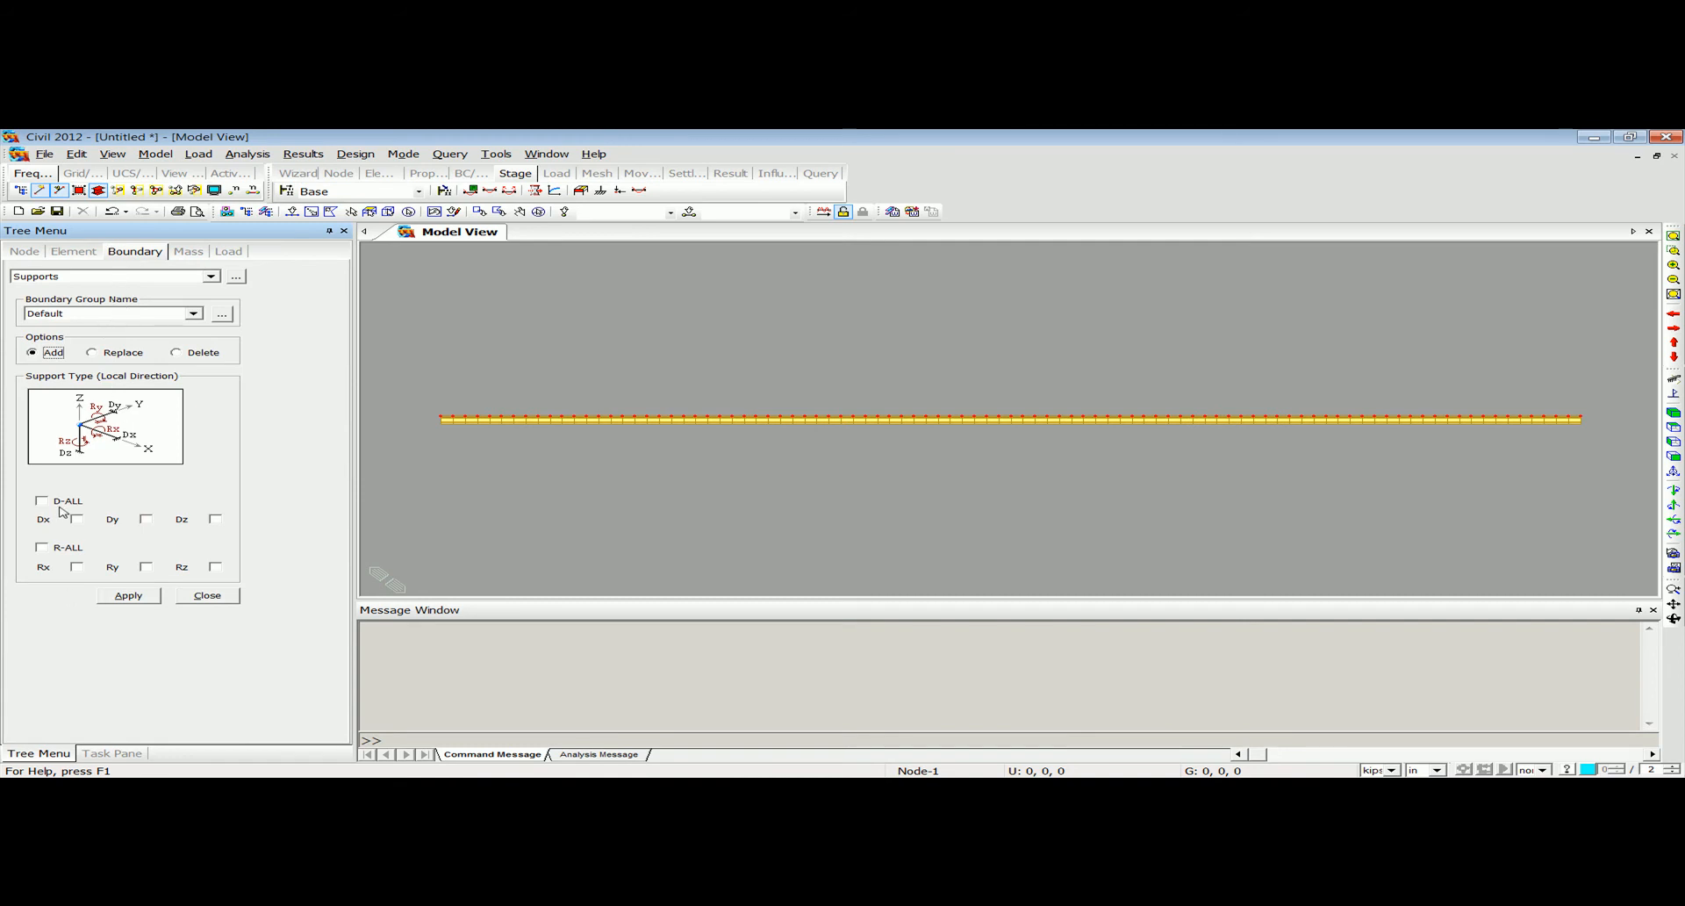
{"action": "left_click", "coordinate": [291, 211]}
{"action": "left_click_drag", "start_coordinate": [406, 383], "coordinate": [457, 454]}
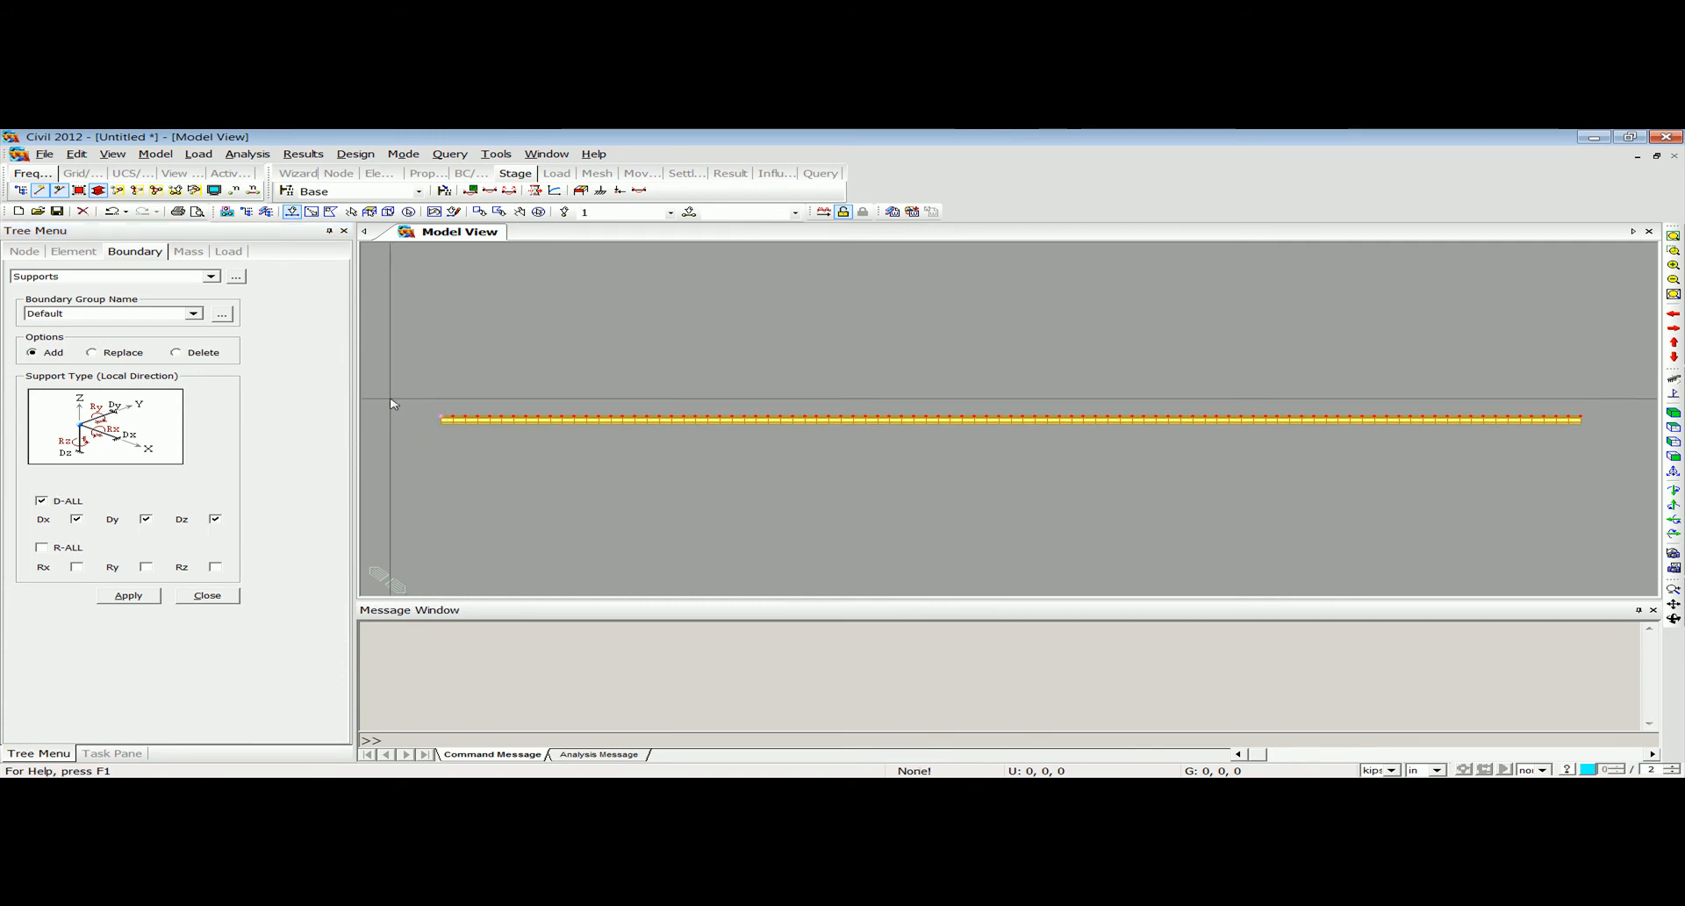
{"action": "left_click", "coordinate": [128, 595]}
Display the node numbers and add a support at node 30 restraining only Dy and Dz.
{"action": "scroll", "coordinate": [720, 444], "scroll_direction": "up", "scroll_amount": 3}
{"action": "middle_click_drag", "start_coordinate": [733, 439], "coordinate": [903, 403]}
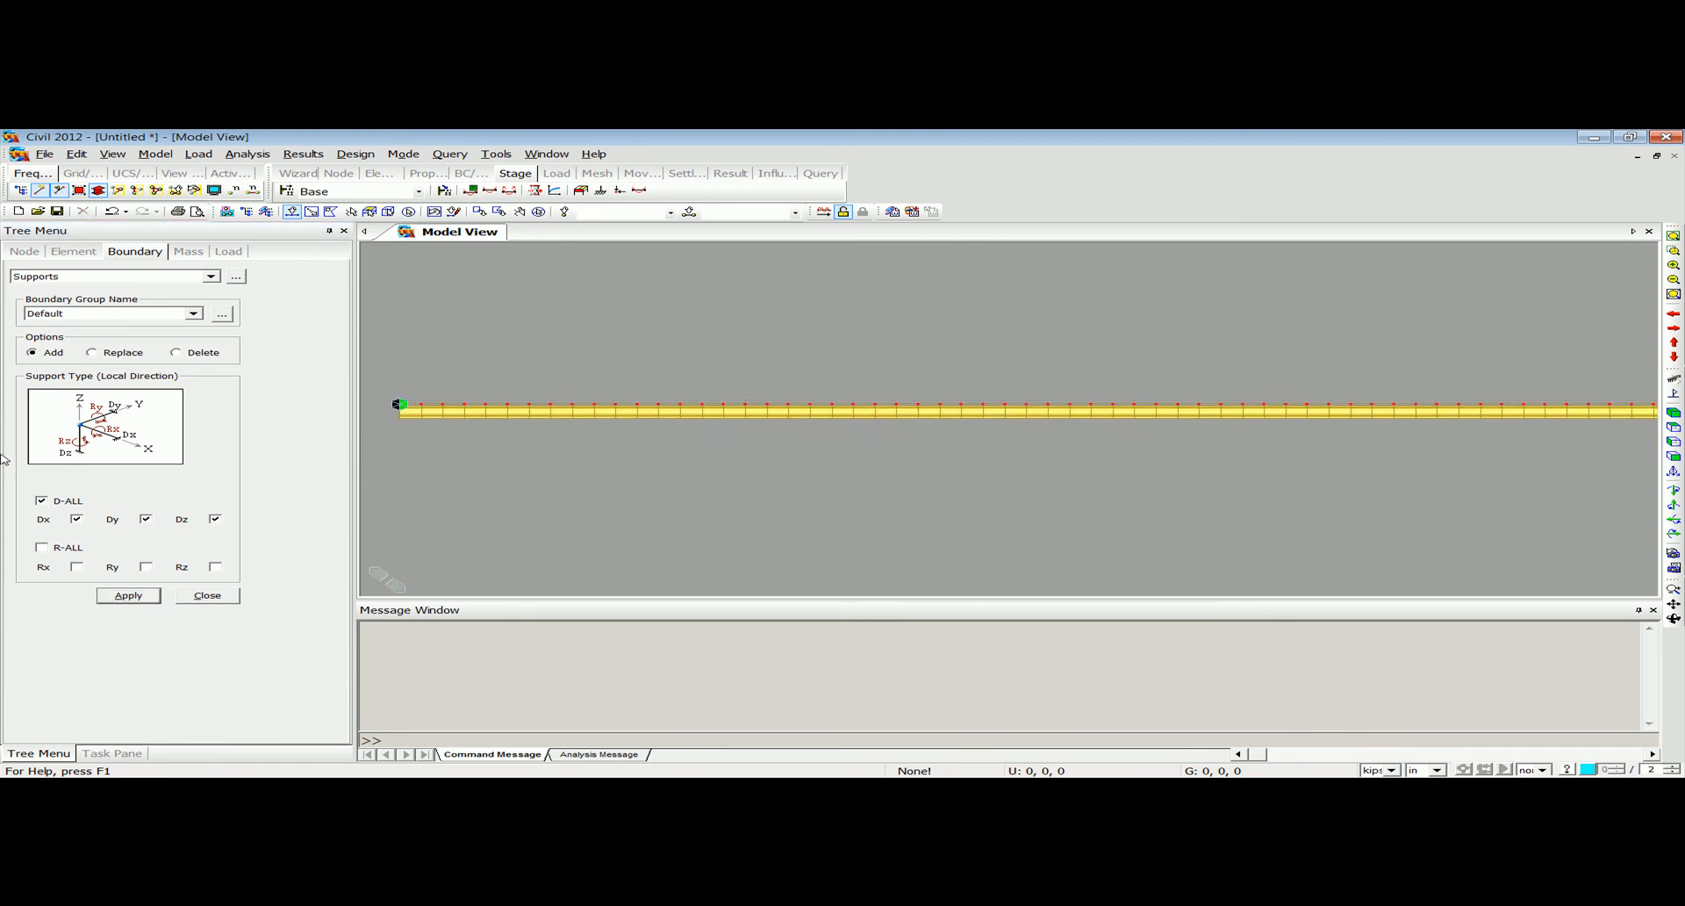
{"action": "left_click", "coordinate": [234, 190]}
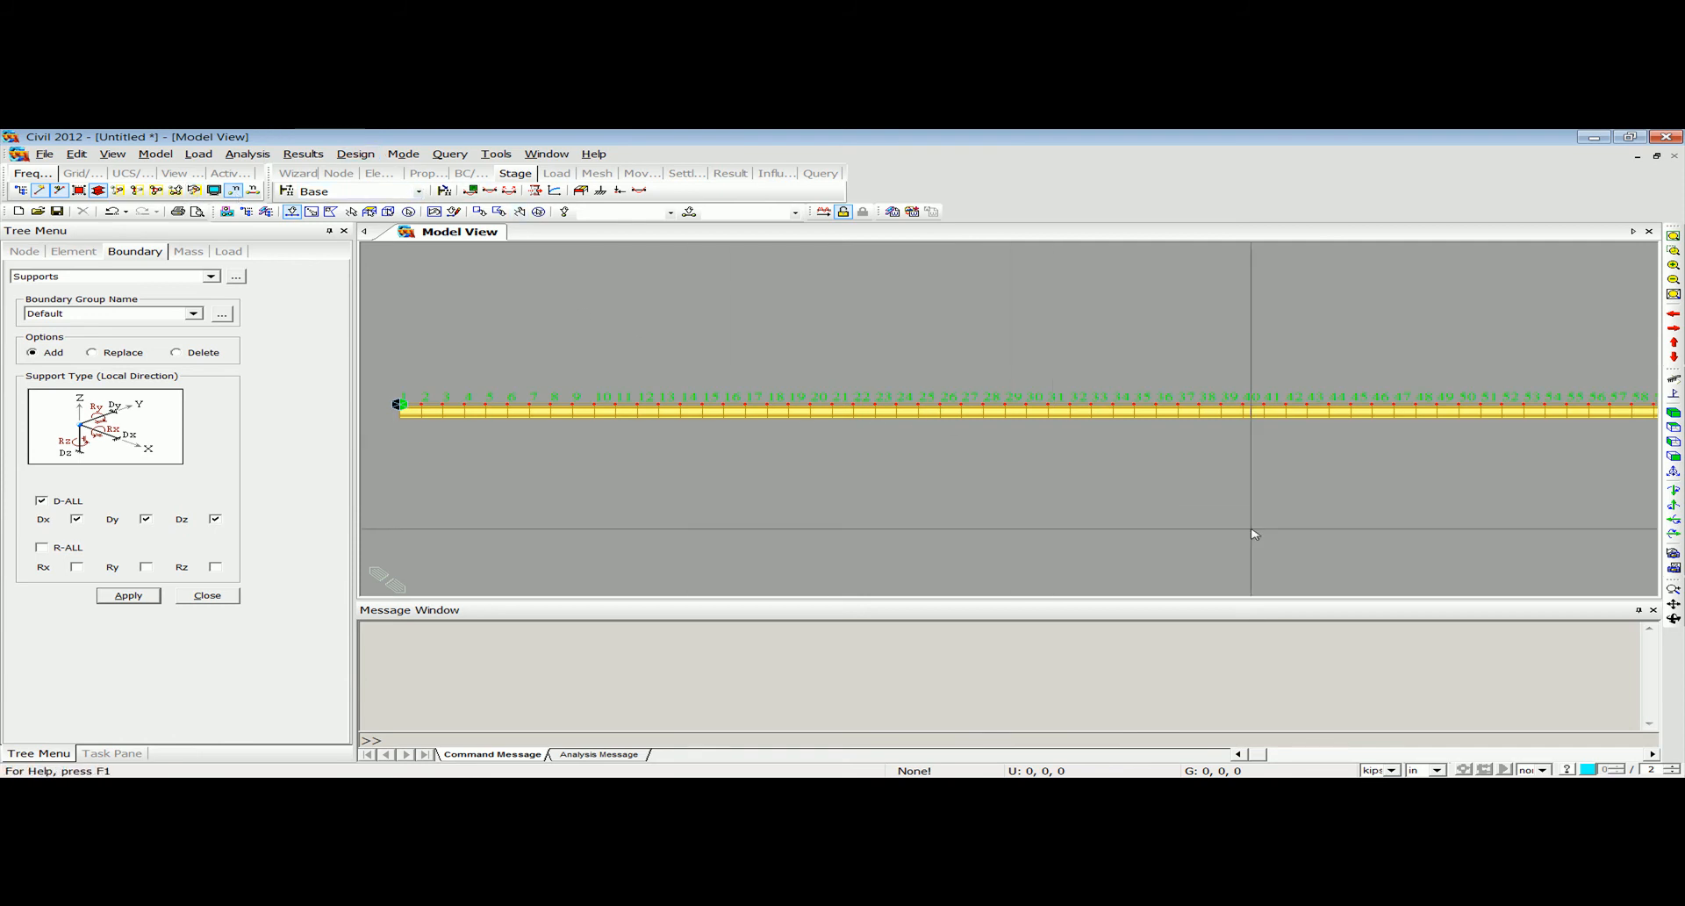
{"action": "middle_click_drag", "start_coordinate": [1141, 460], "coordinate": [989, 477]}
{"action": "scroll", "coordinate": [847, 435], "scroll_direction": "up", "scroll_amount": 4}
{"action": "left_click", "coordinate": [903, 402]}
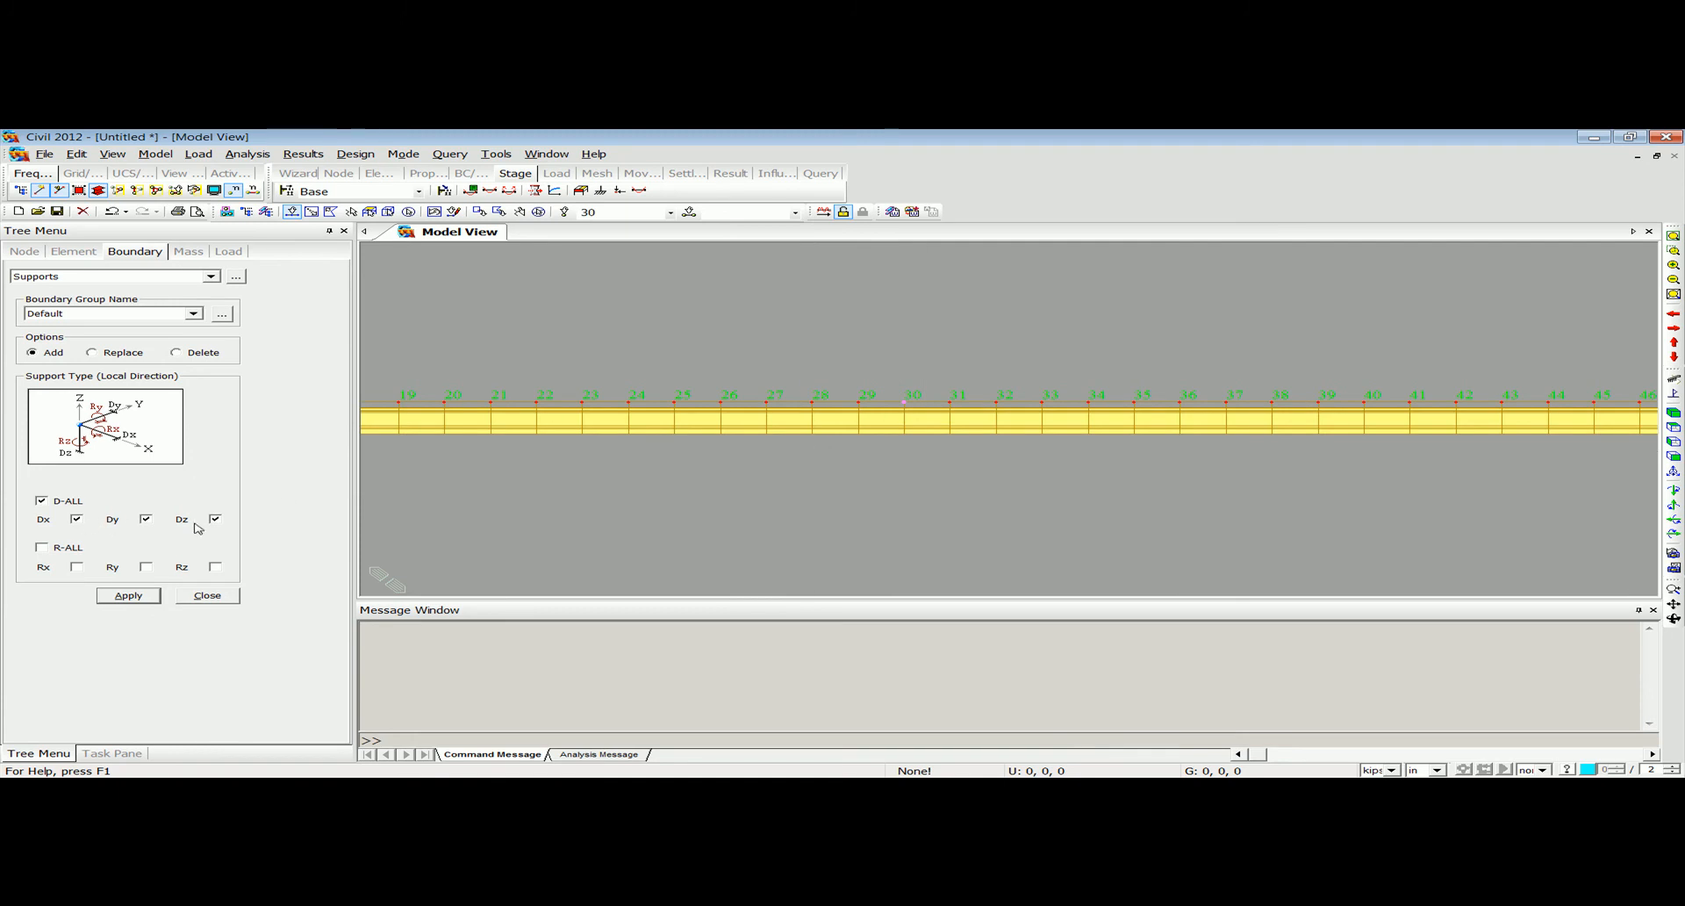
{"action": "left_click", "coordinate": [73, 521]}
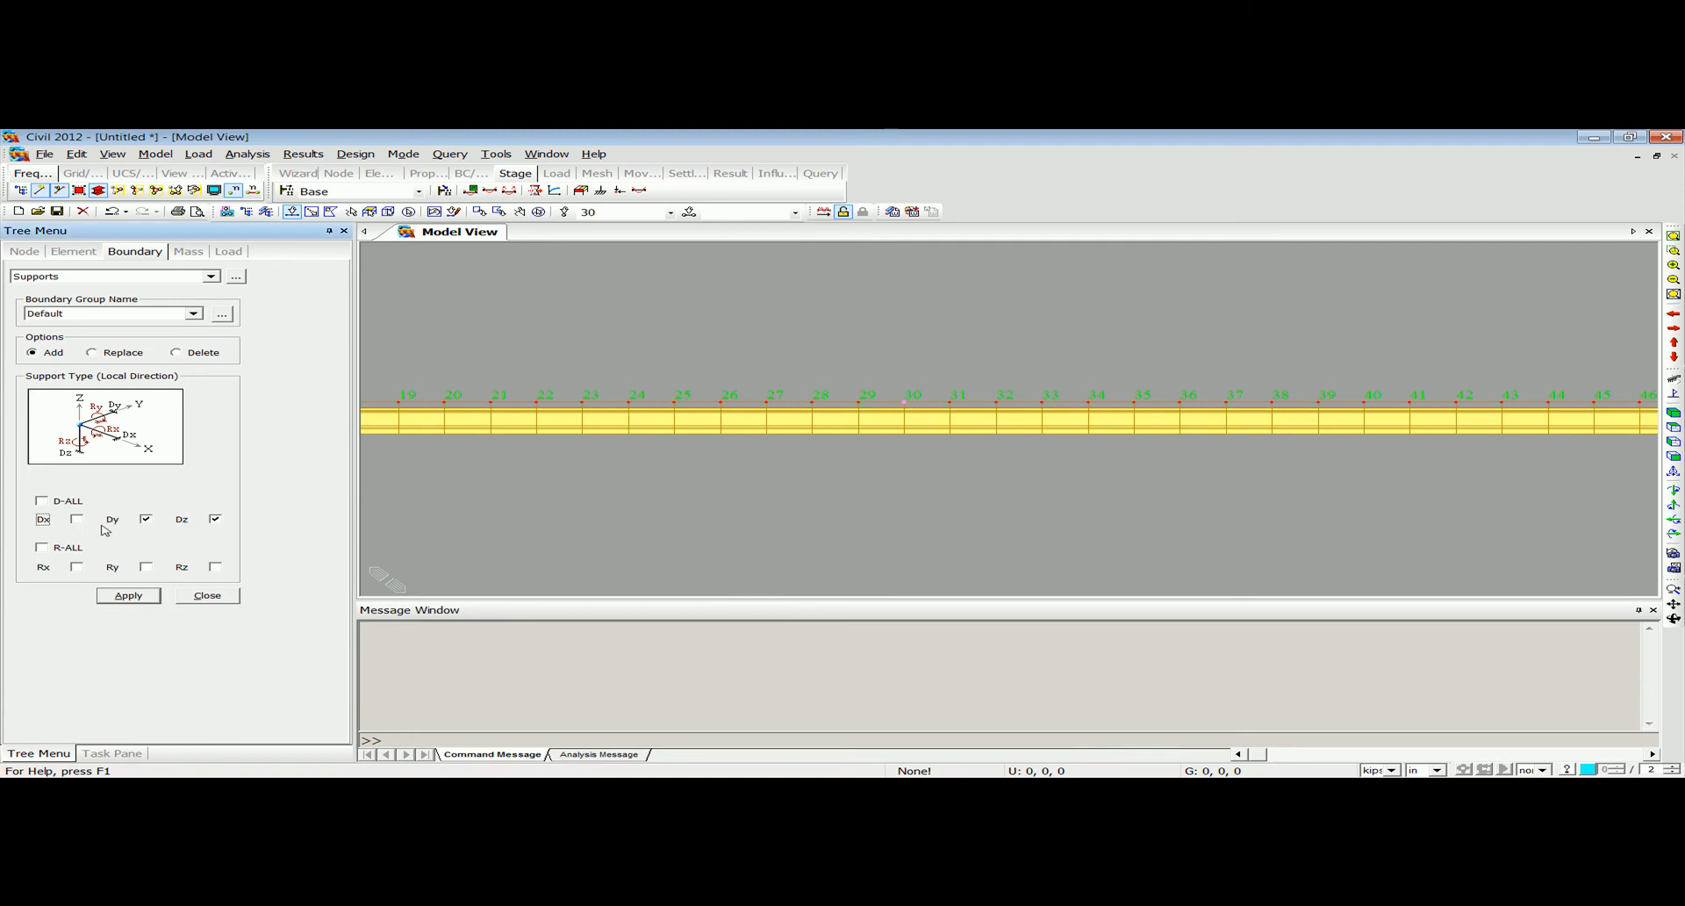
{"action": "left_click", "coordinate": [128, 596]}
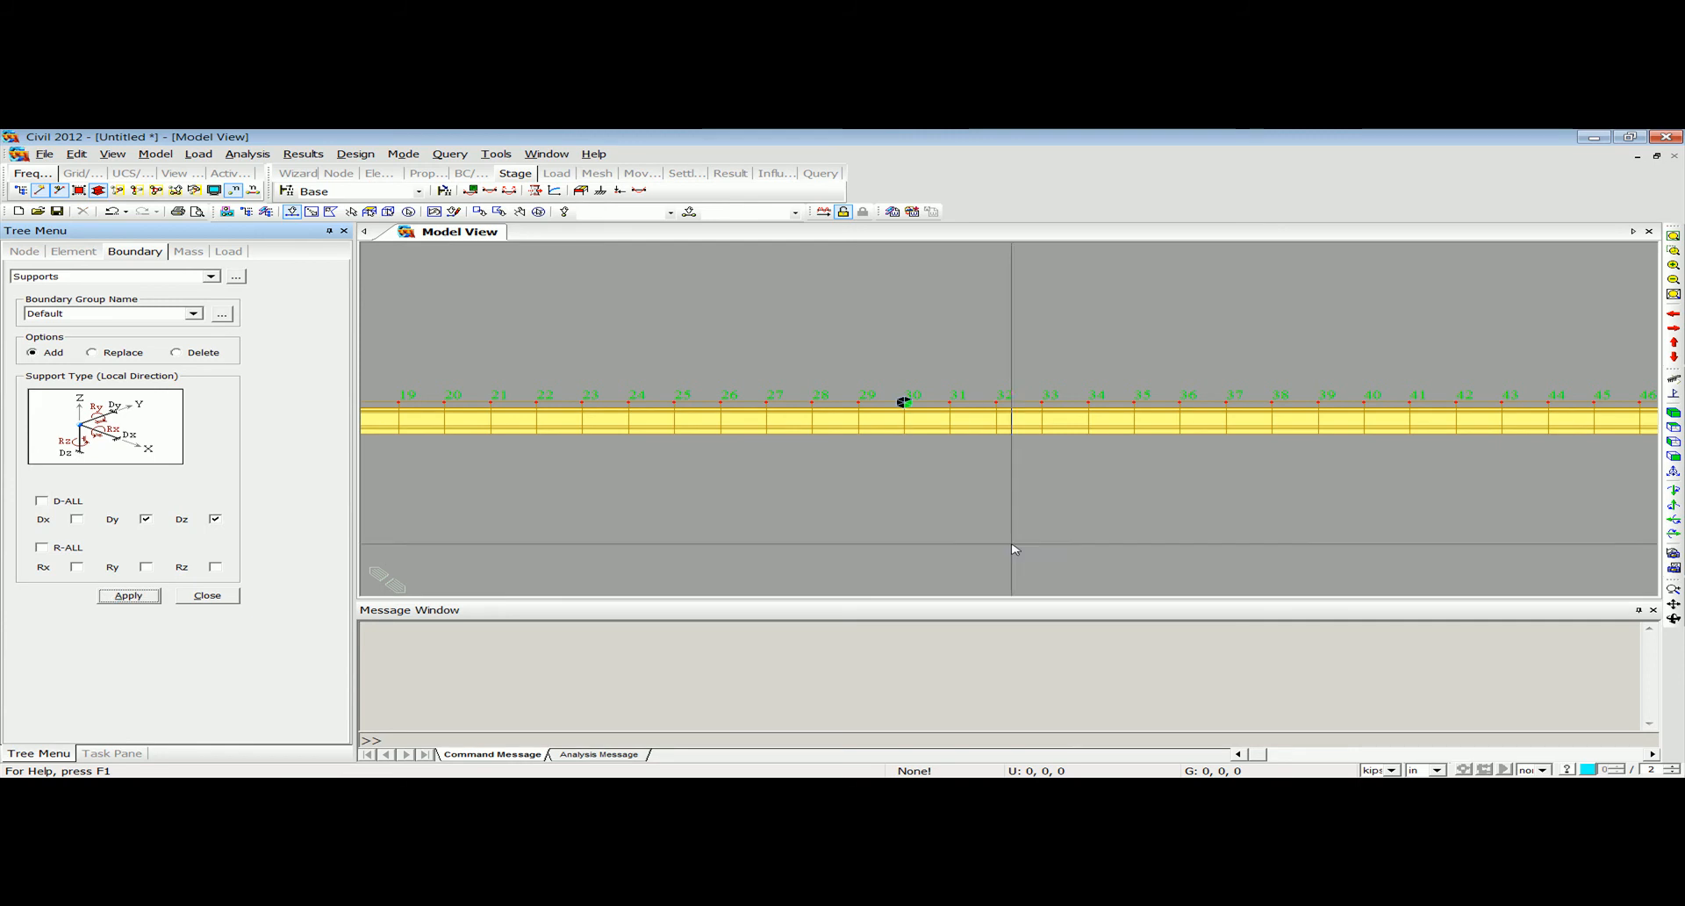
Add a support at node 95, the girder's far end, with Dy and Dz restrained.
{"action": "middle_click_drag", "start_coordinate": [1312, 493], "coordinate": [1376, 516]}
{"action": "middle_click_drag", "start_coordinate": [1396, 537], "coordinate": [667, 543]}
{"action": "middle_click_drag", "start_coordinate": [1422, 544], "coordinate": [632, 529]}
{"action": "middle_click_drag", "start_coordinate": [1326, 507], "coordinate": [606, 516]}
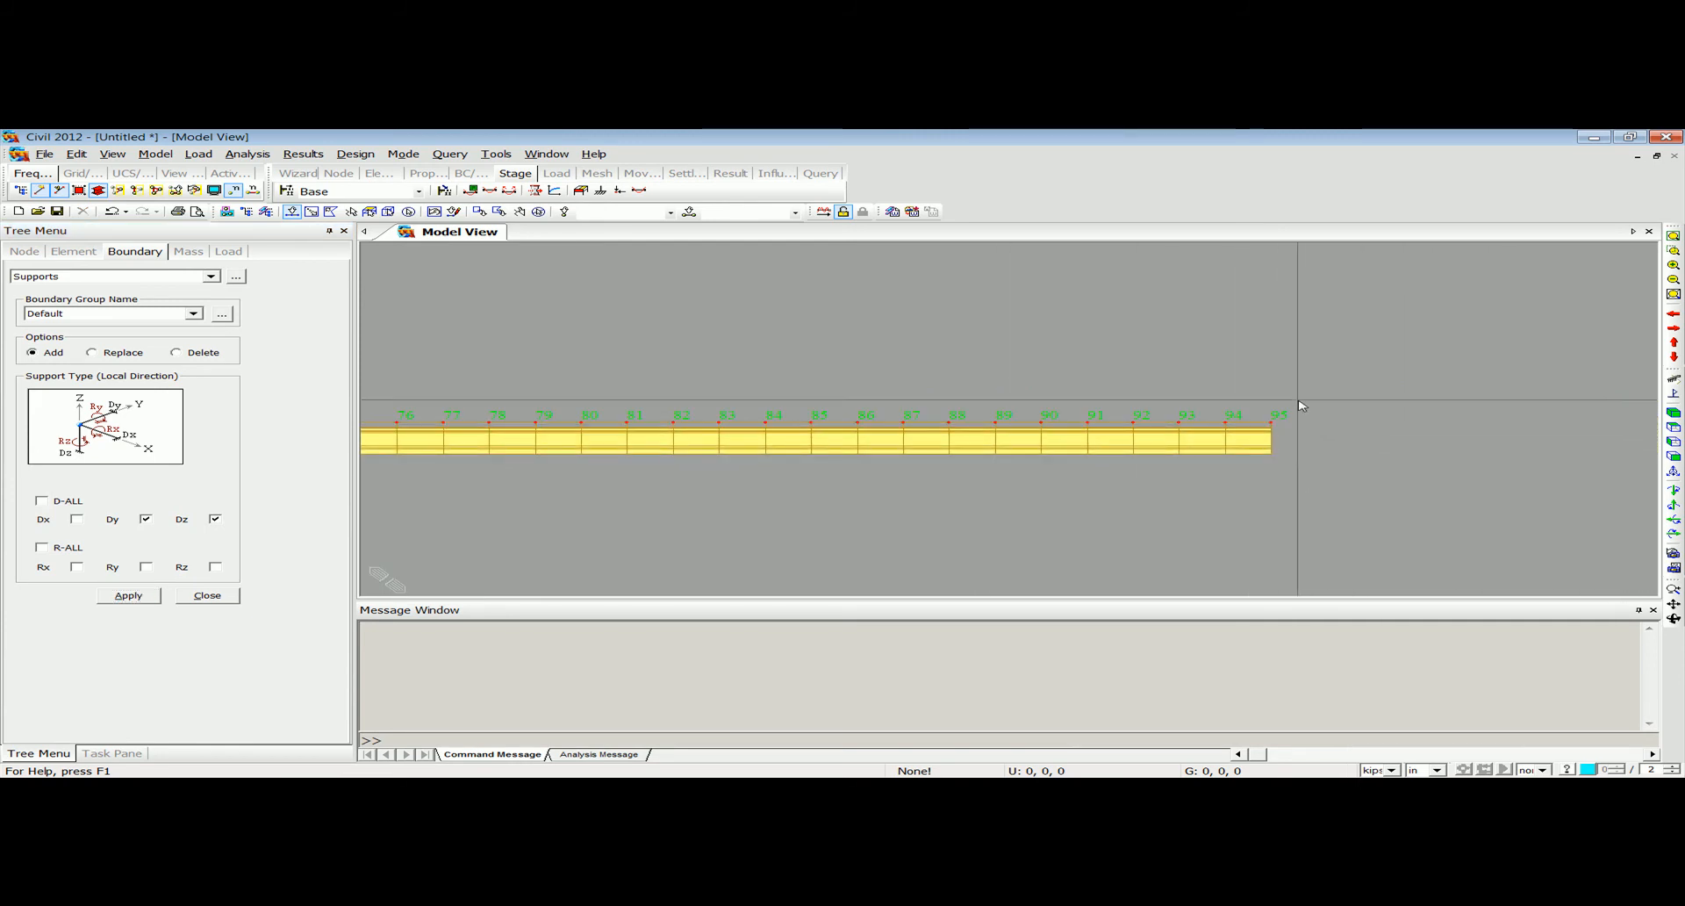
{"action": "left_click_drag", "start_coordinate": [1264, 381], "coordinate": [1309, 478]}
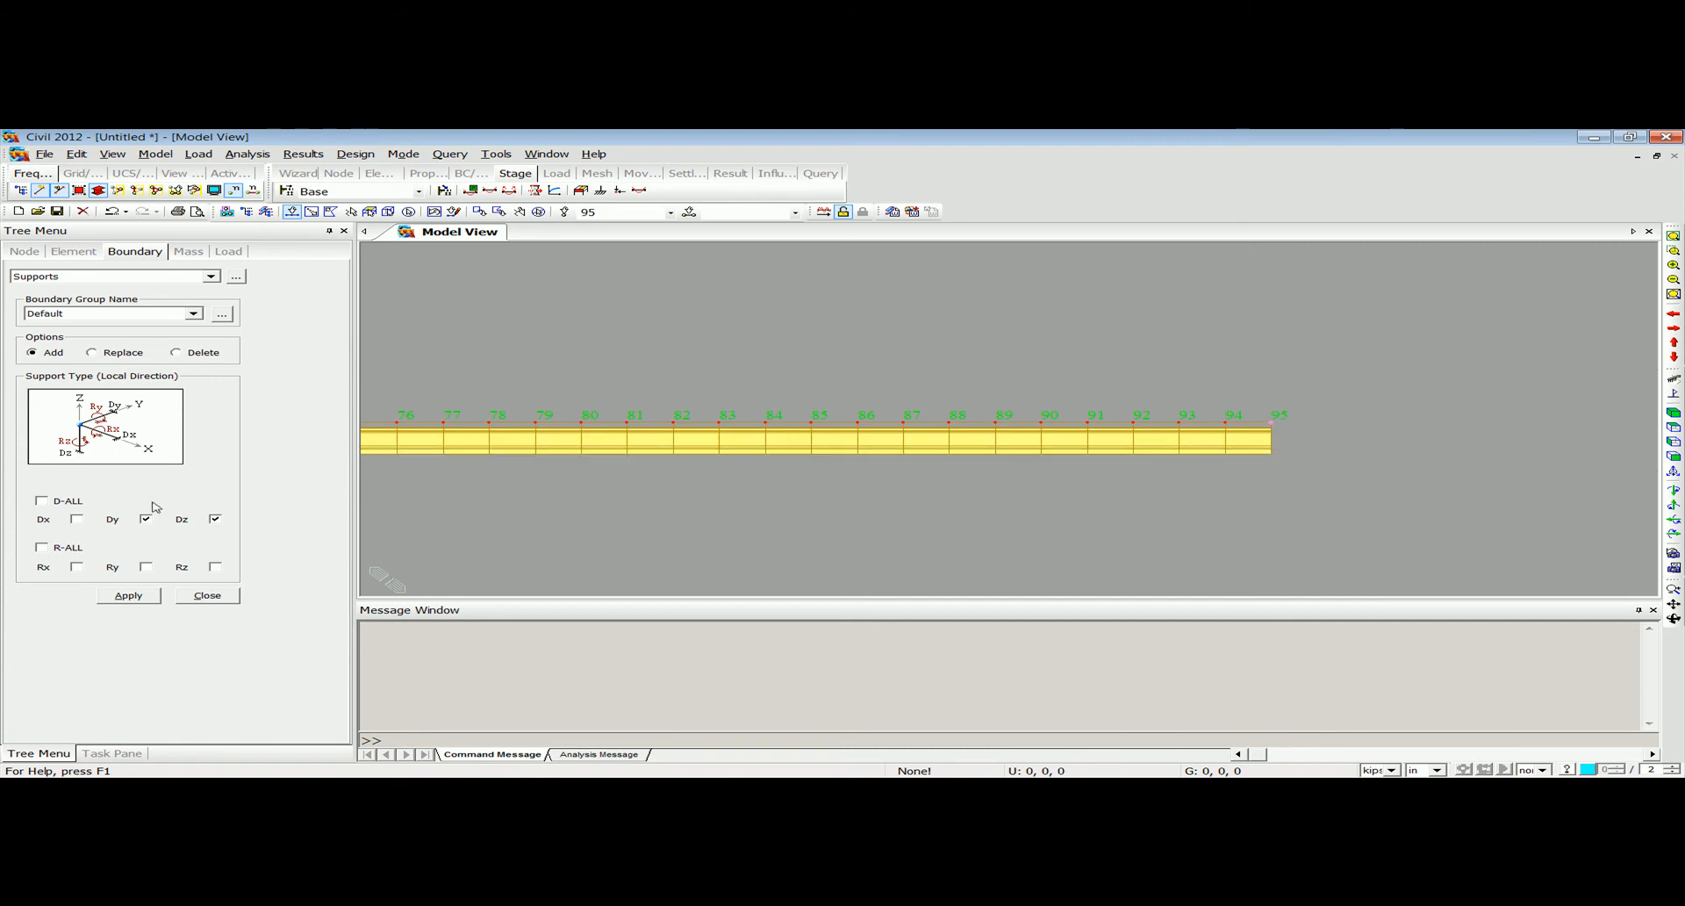
{"action": "left_click", "coordinate": [132, 597]}
Query node 95 and node 65 to measure the distance between them.
{"action": "middle_click_drag", "start_coordinate": [420, 522], "coordinate": [1000, 501]}
{"action": "scroll", "coordinate": [1001, 502], "scroll_direction": "down", "scroll_amount": 2}
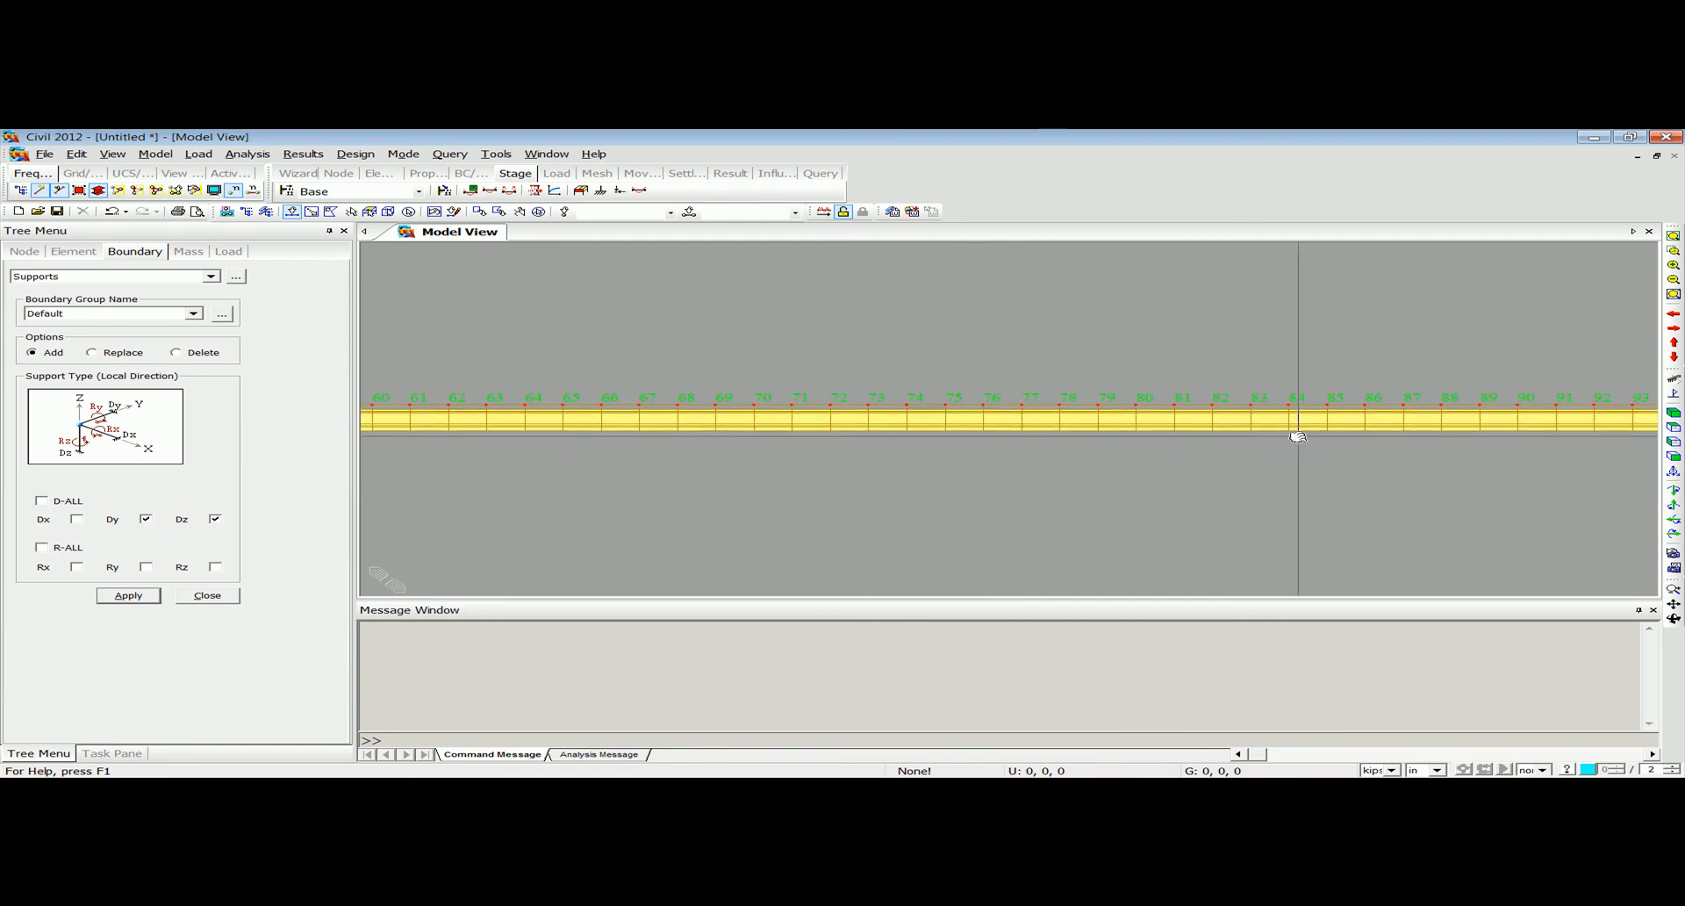
{"action": "middle_click_drag", "start_coordinate": [1300, 444], "coordinate": [1100, 441]}
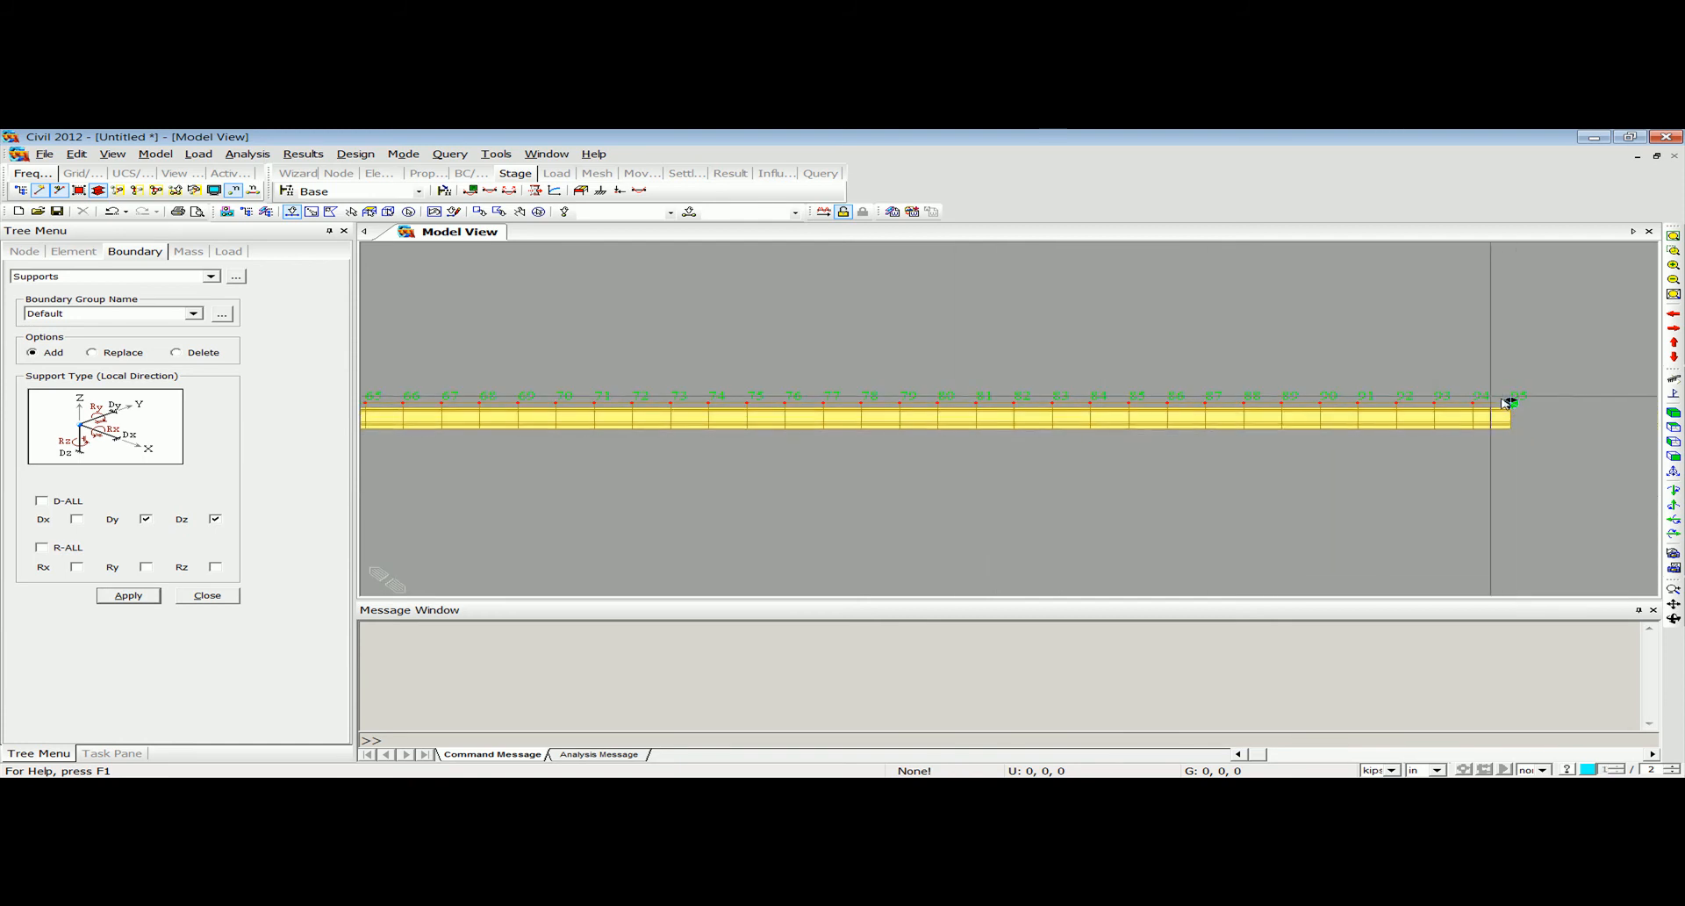
{"action": "middle_click_drag", "start_coordinate": [689, 439], "coordinate": [970, 444]}
{"action": "scroll", "coordinate": [970, 445], "scroll_direction": "down", "scroll_amount": 3}
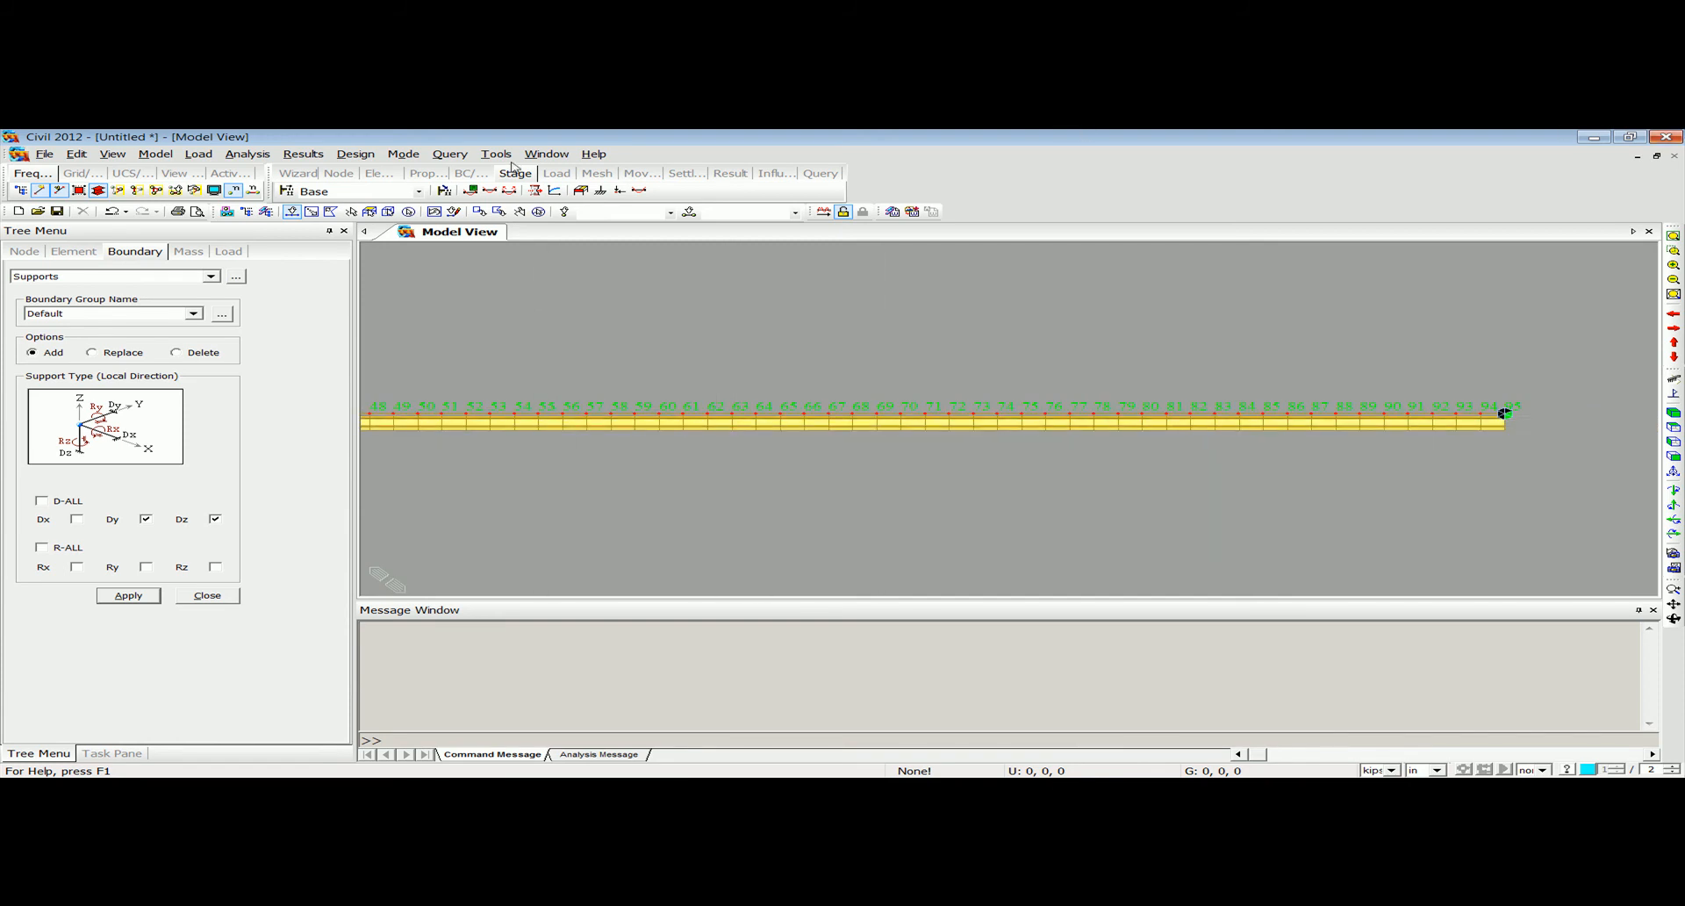
{"action": "left_click", "coordinate": [449, 155]}
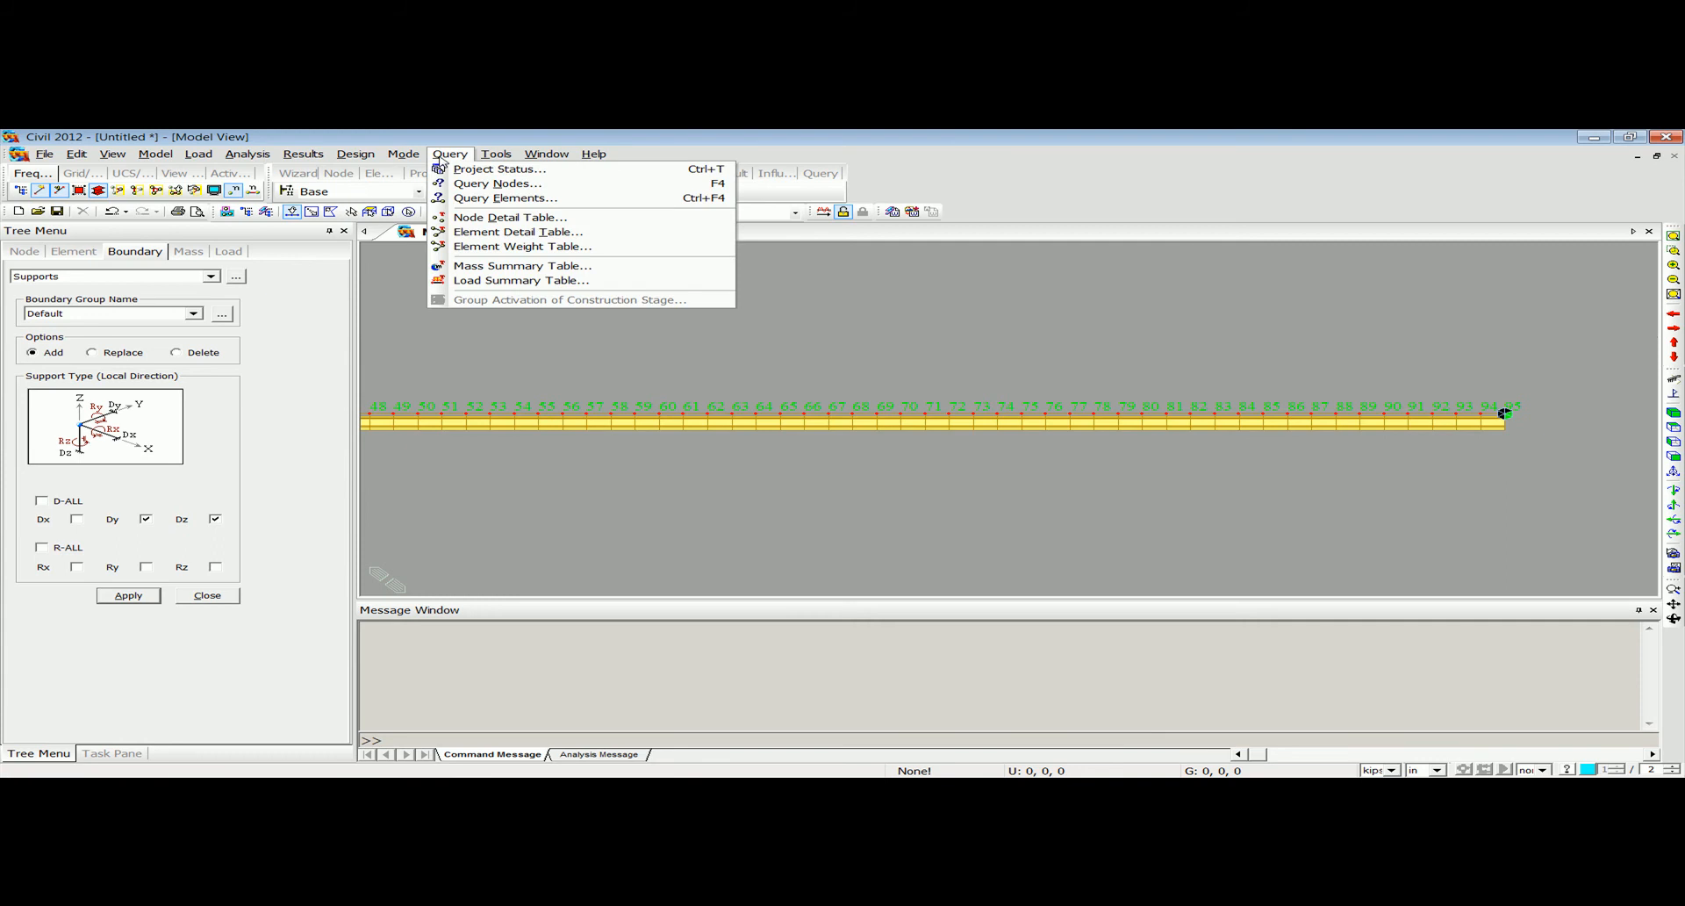
{"action": "left_click", "coordinate": [465, 188]}
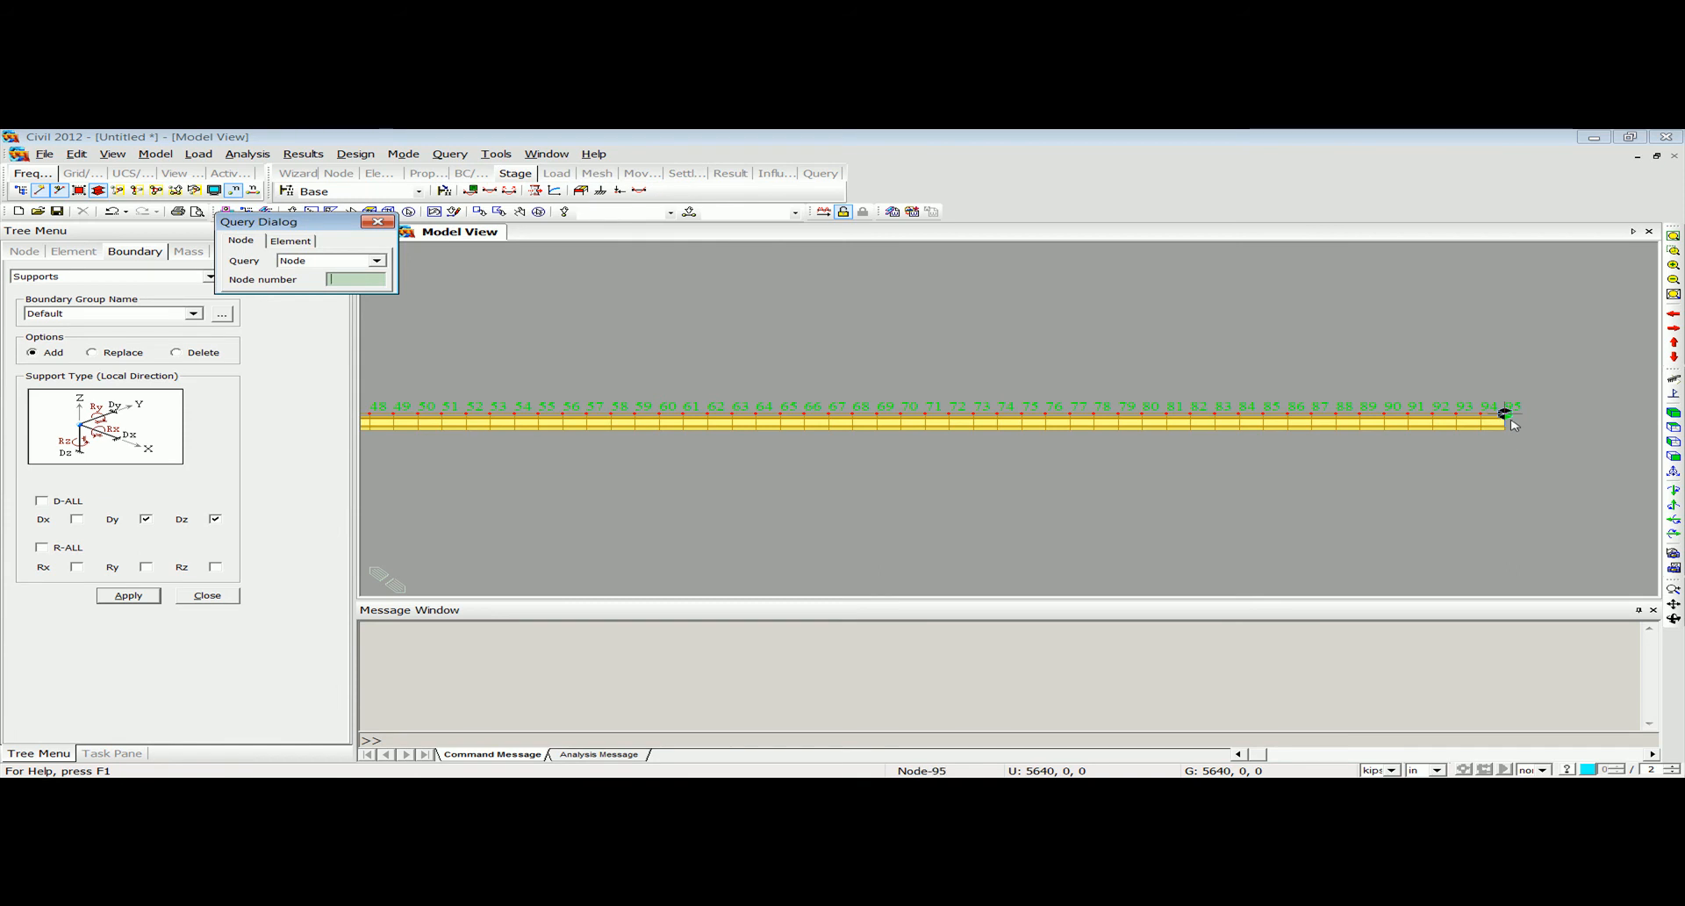
{"action": "left_click", "coordinate": [1510, 421]}
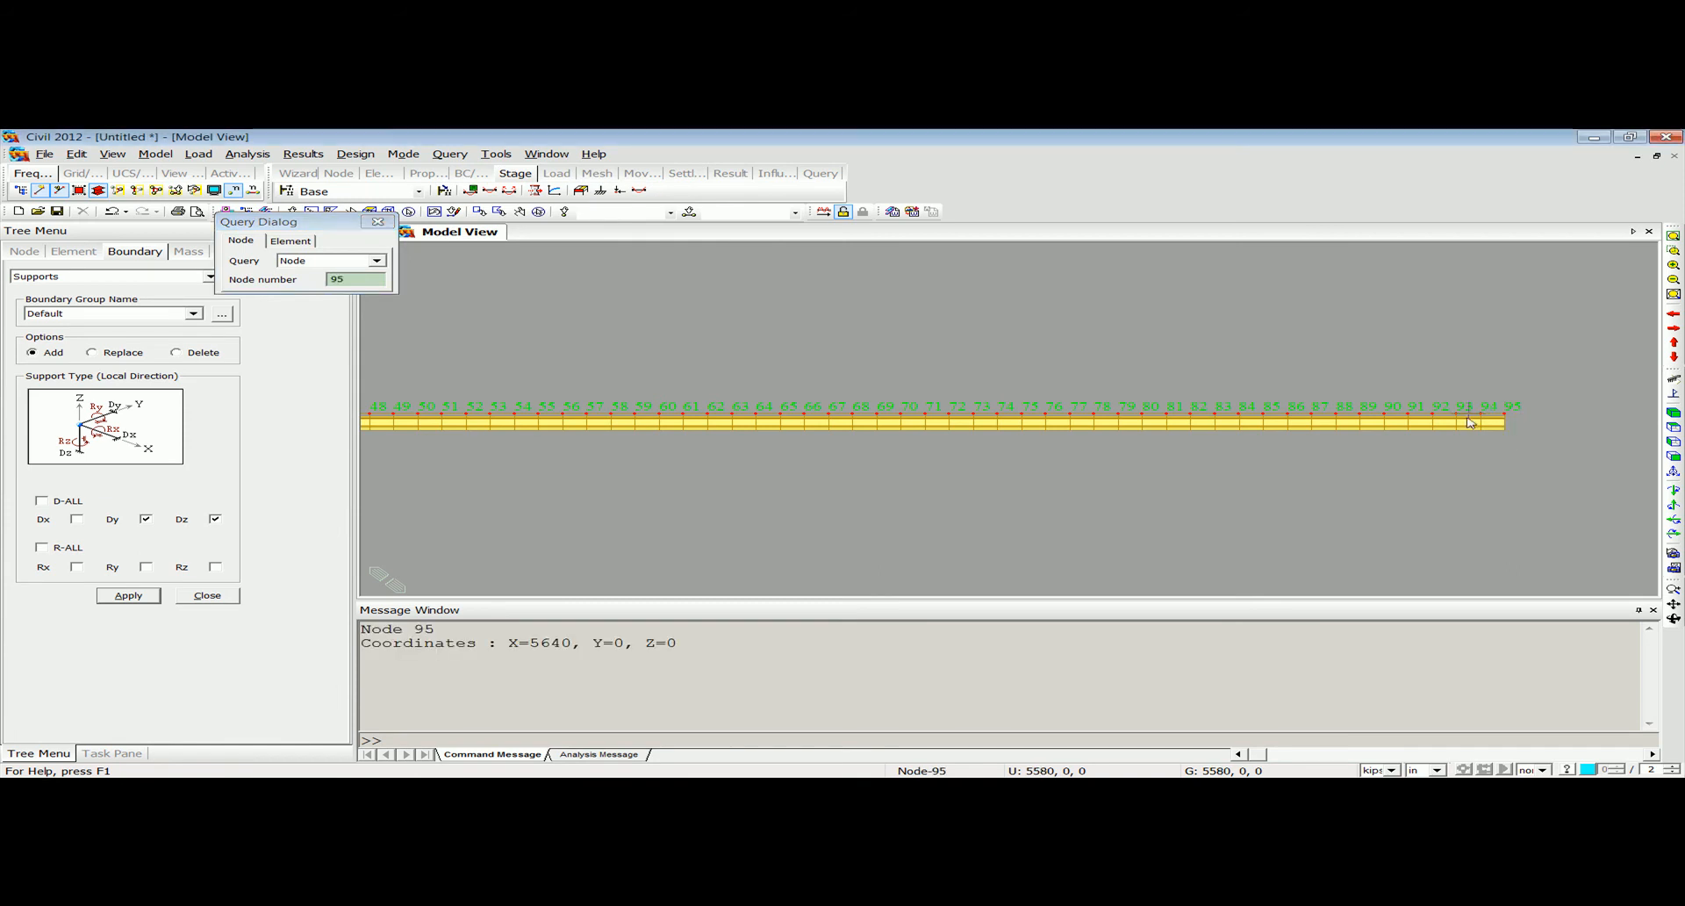
{"action": "left_click", "coordinate": [787, 420]}
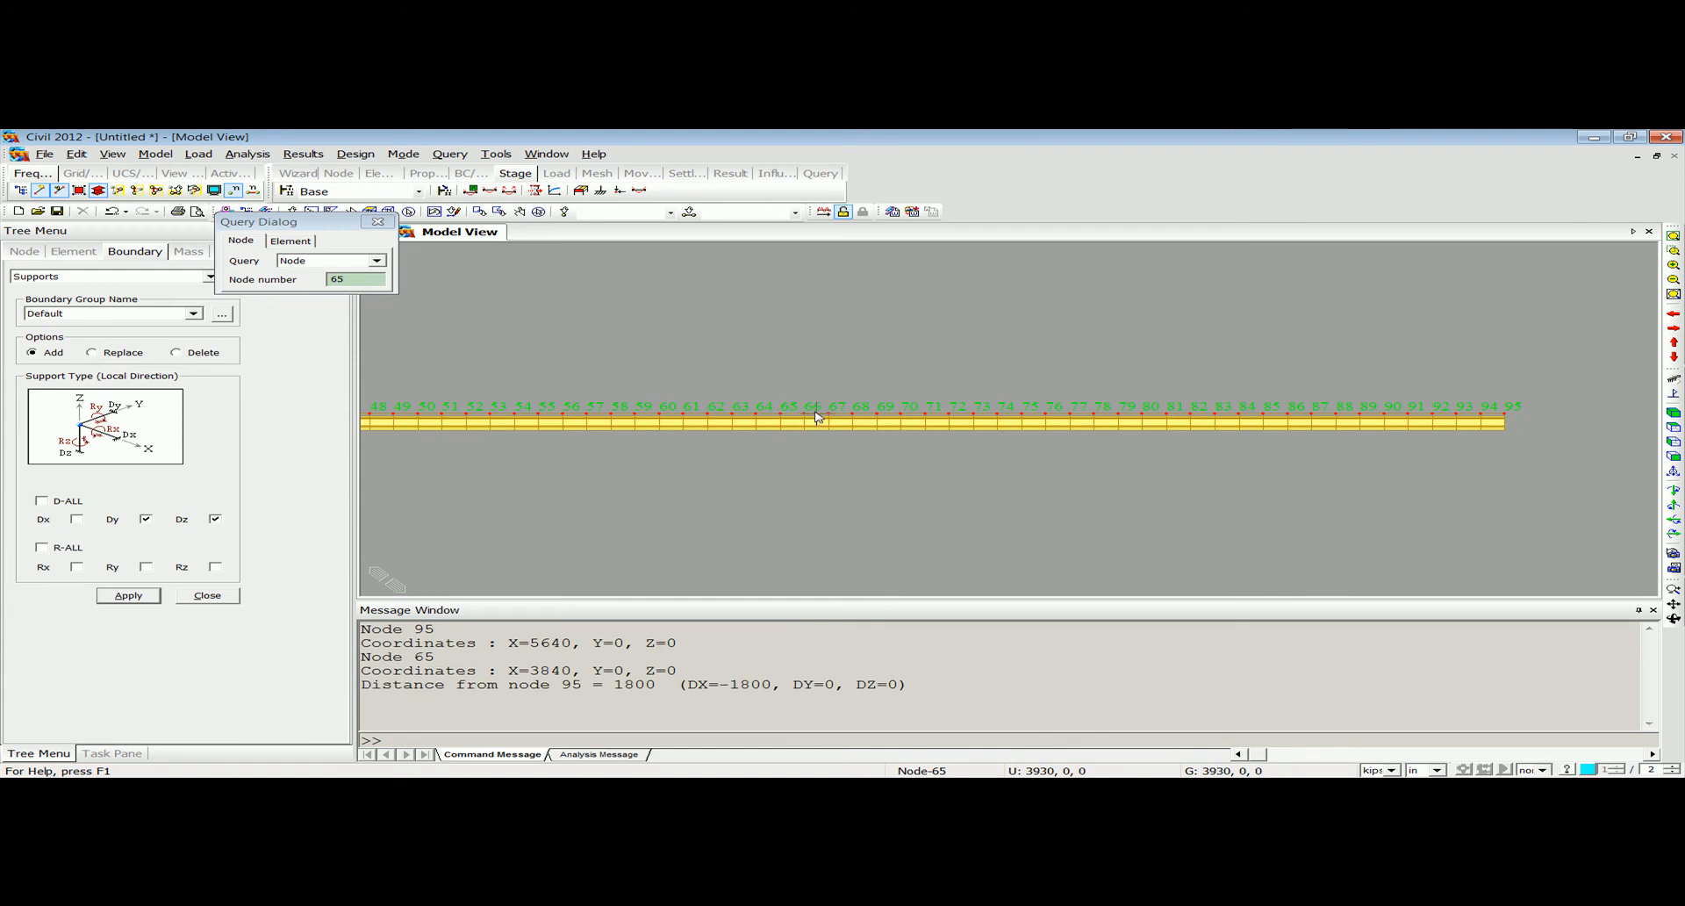
{"action": "left_click", "coordinate": [630, 686]}
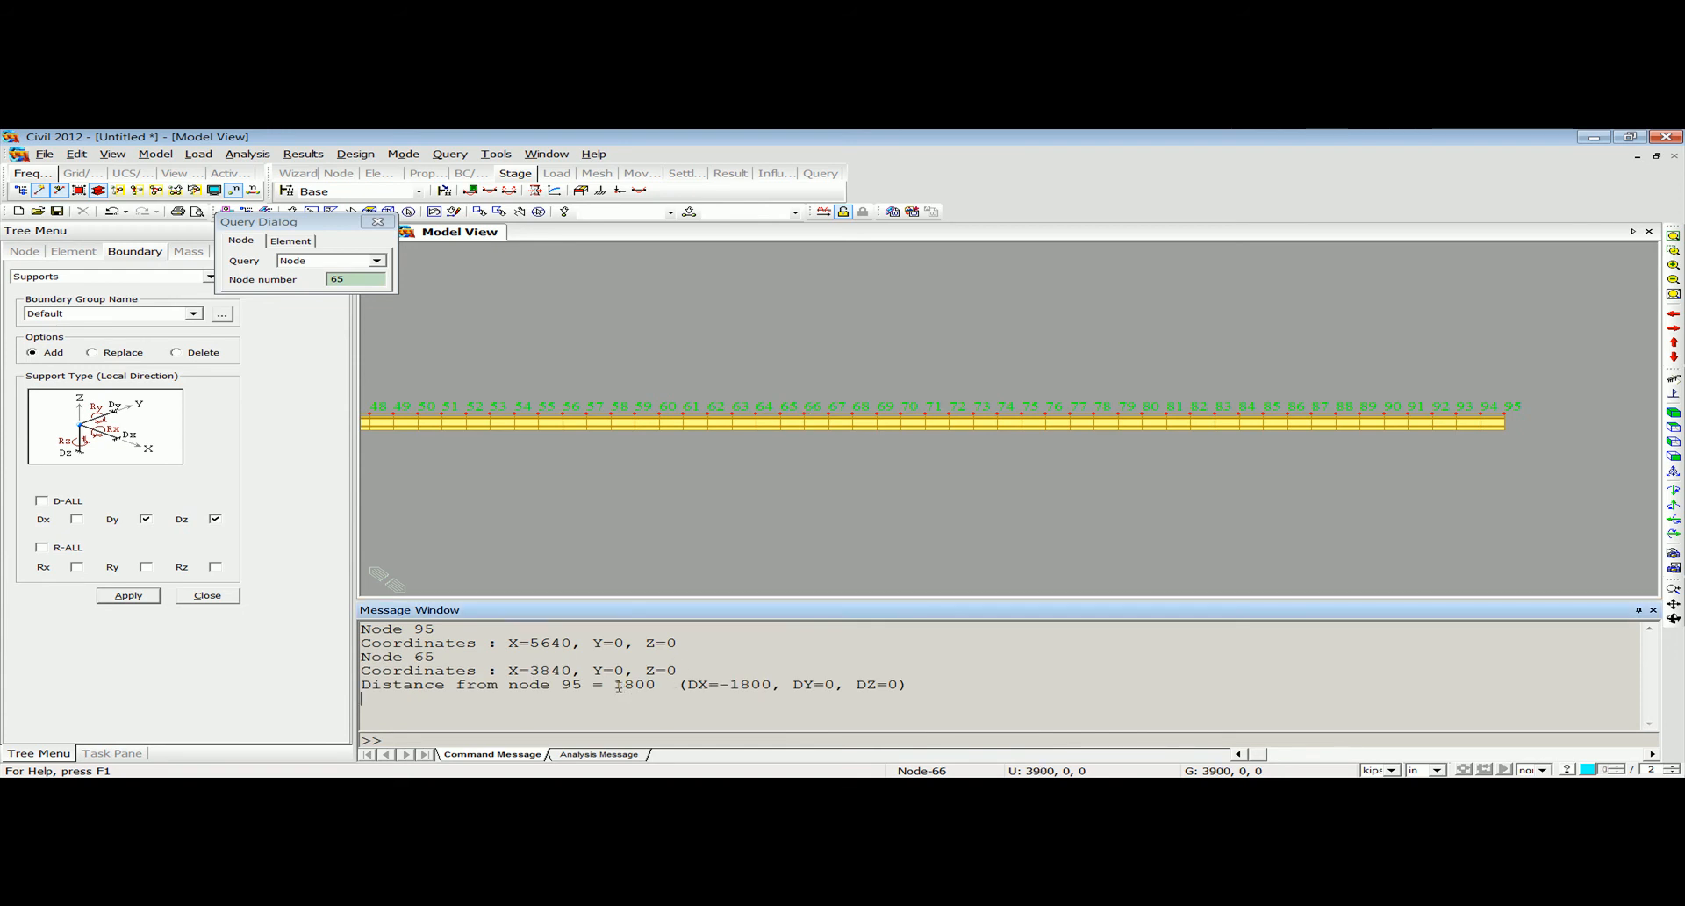
{"action": "left_click_drag", "start_coordinate": [612, 686], "coordinate": [652, 686]}
{"action": "left_click", "coordinate": [684, 696]}
Change the length unit to ft and query the distance between nodes 95 and 65 again.
{"action": "left_click", "coordinate": [1427, 770]}
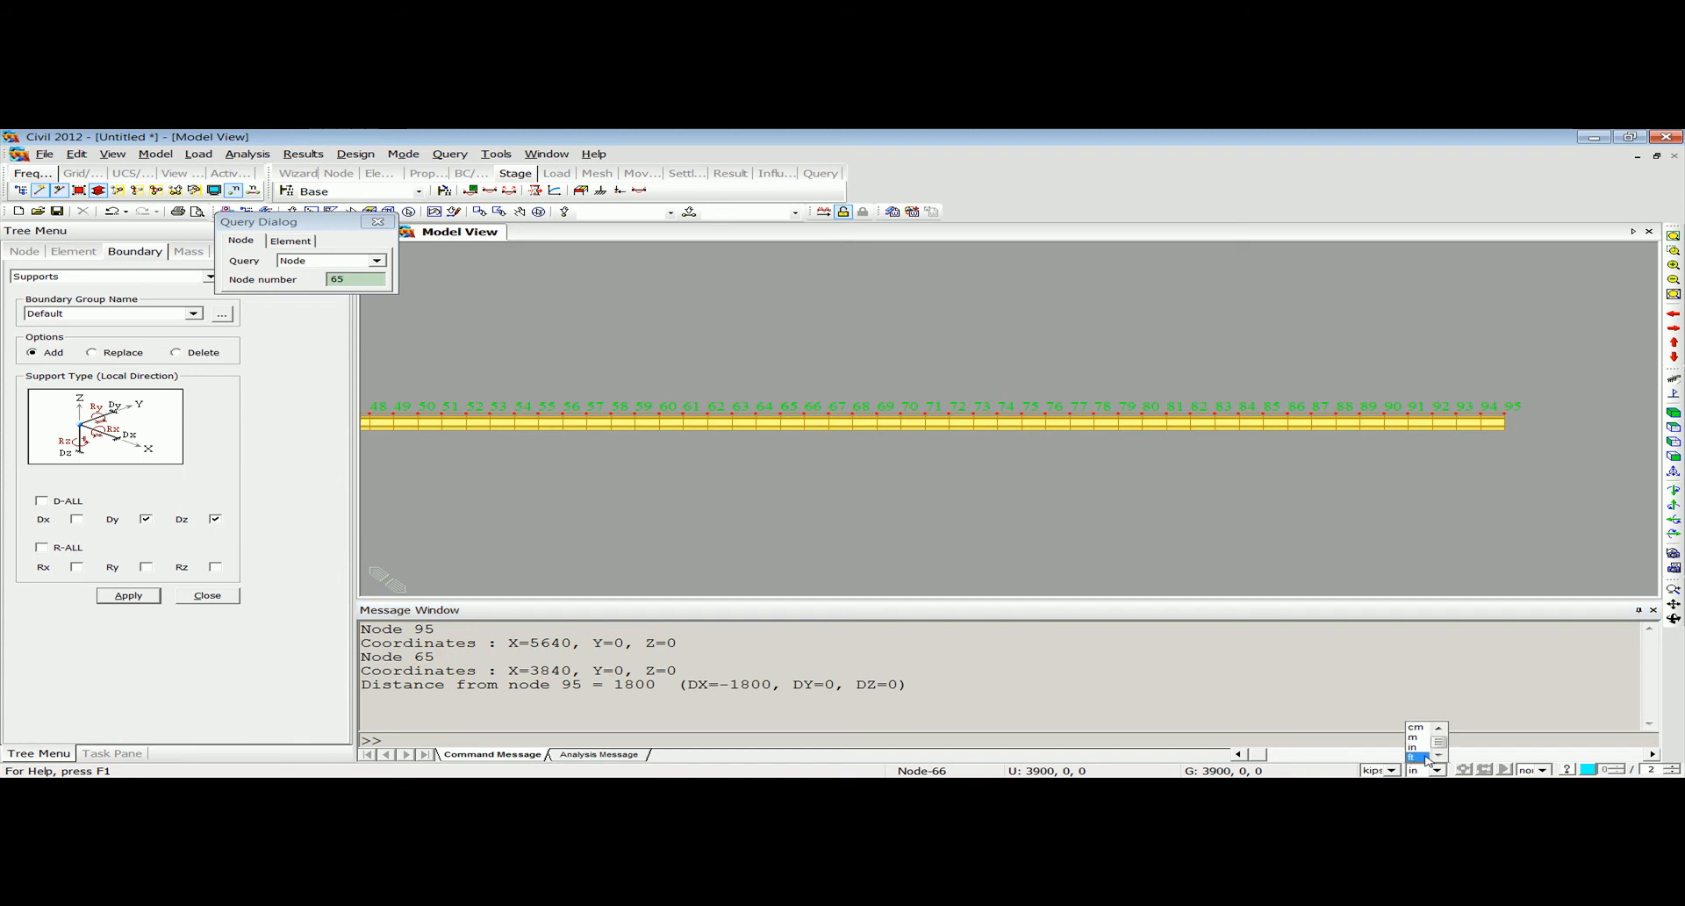
{"action": "left_click", "coordinate": [1426, 758]}
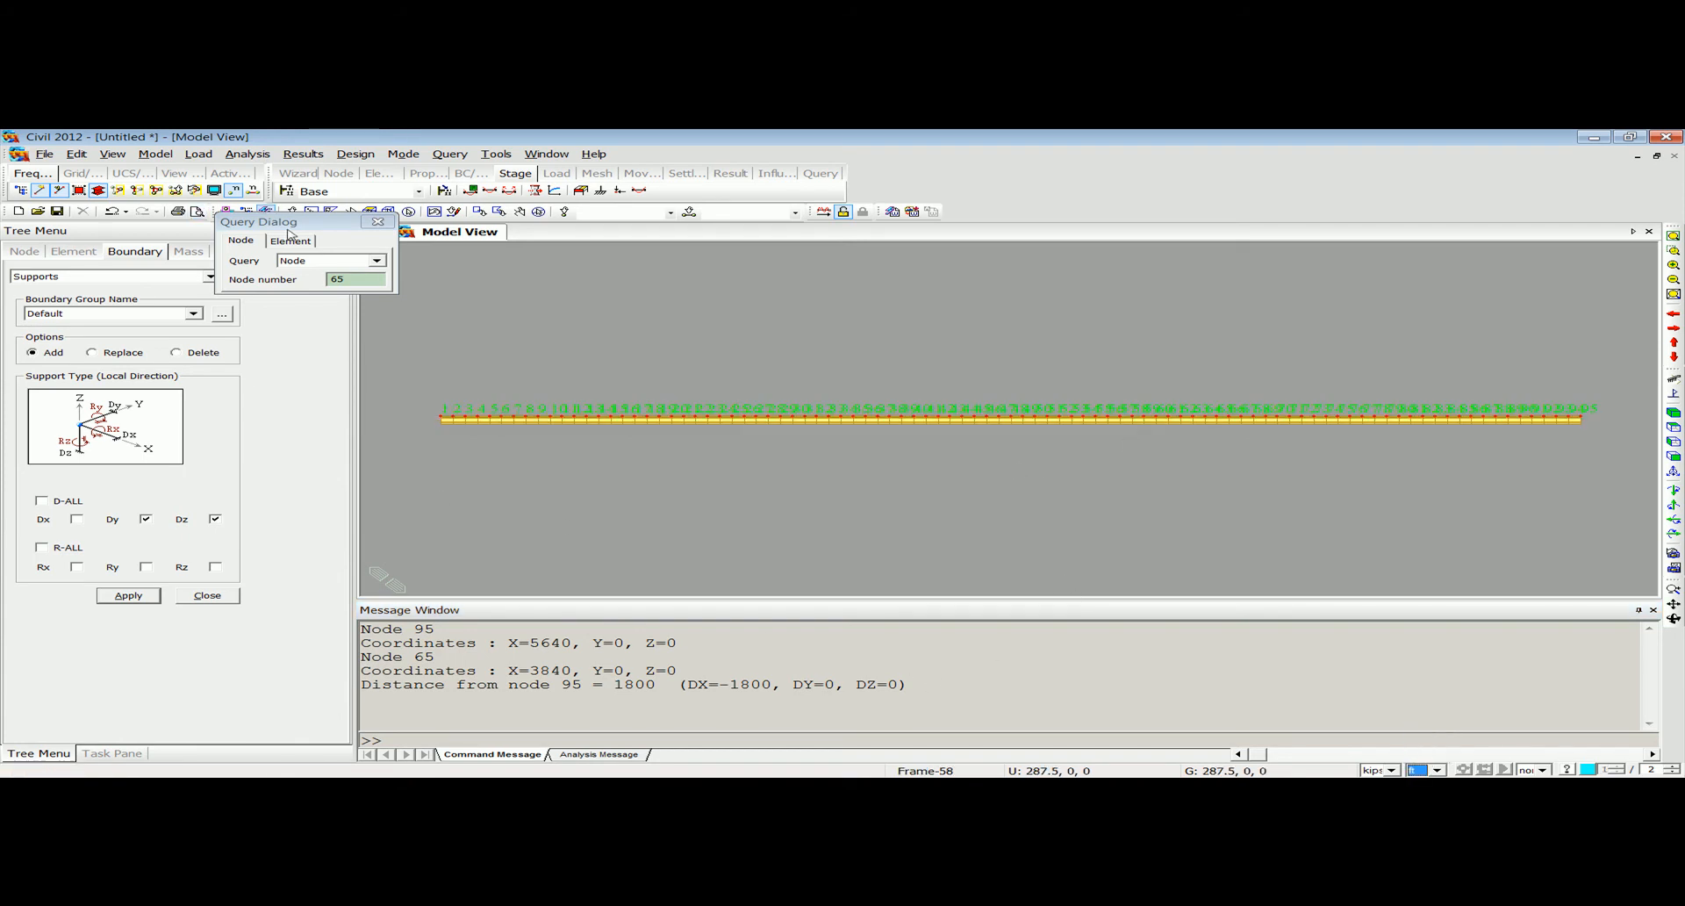
{"action": "left_click", "coordinate": [347, 279]}
{"action": "type", "text": "9"}
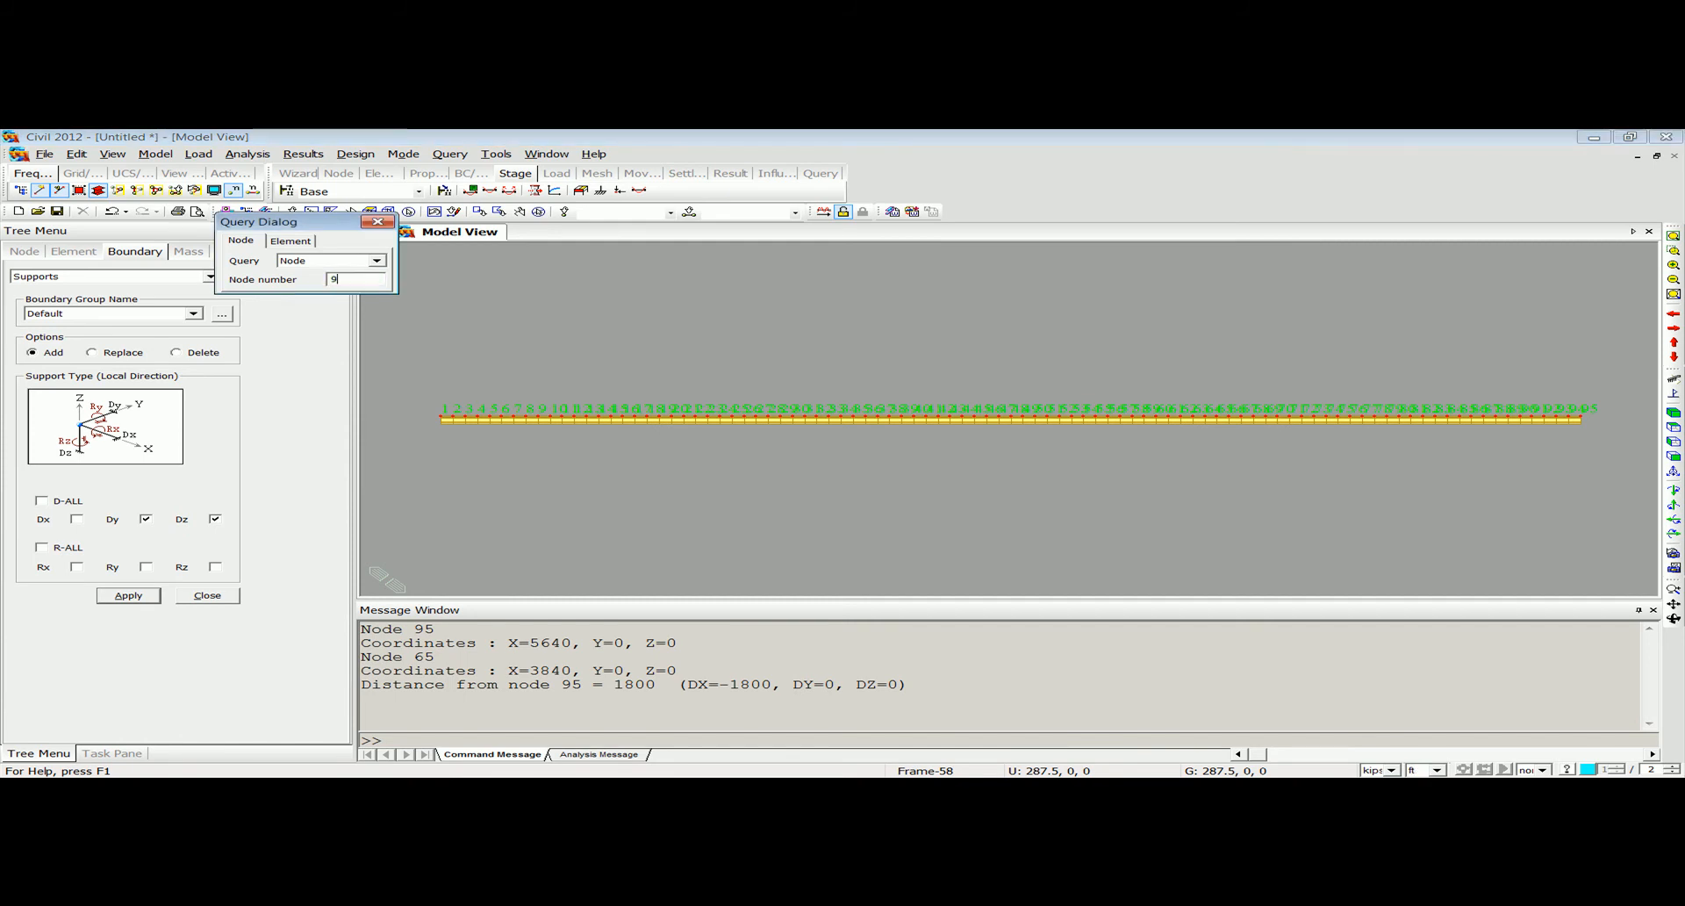
{"action": "key", "text": "Return"}
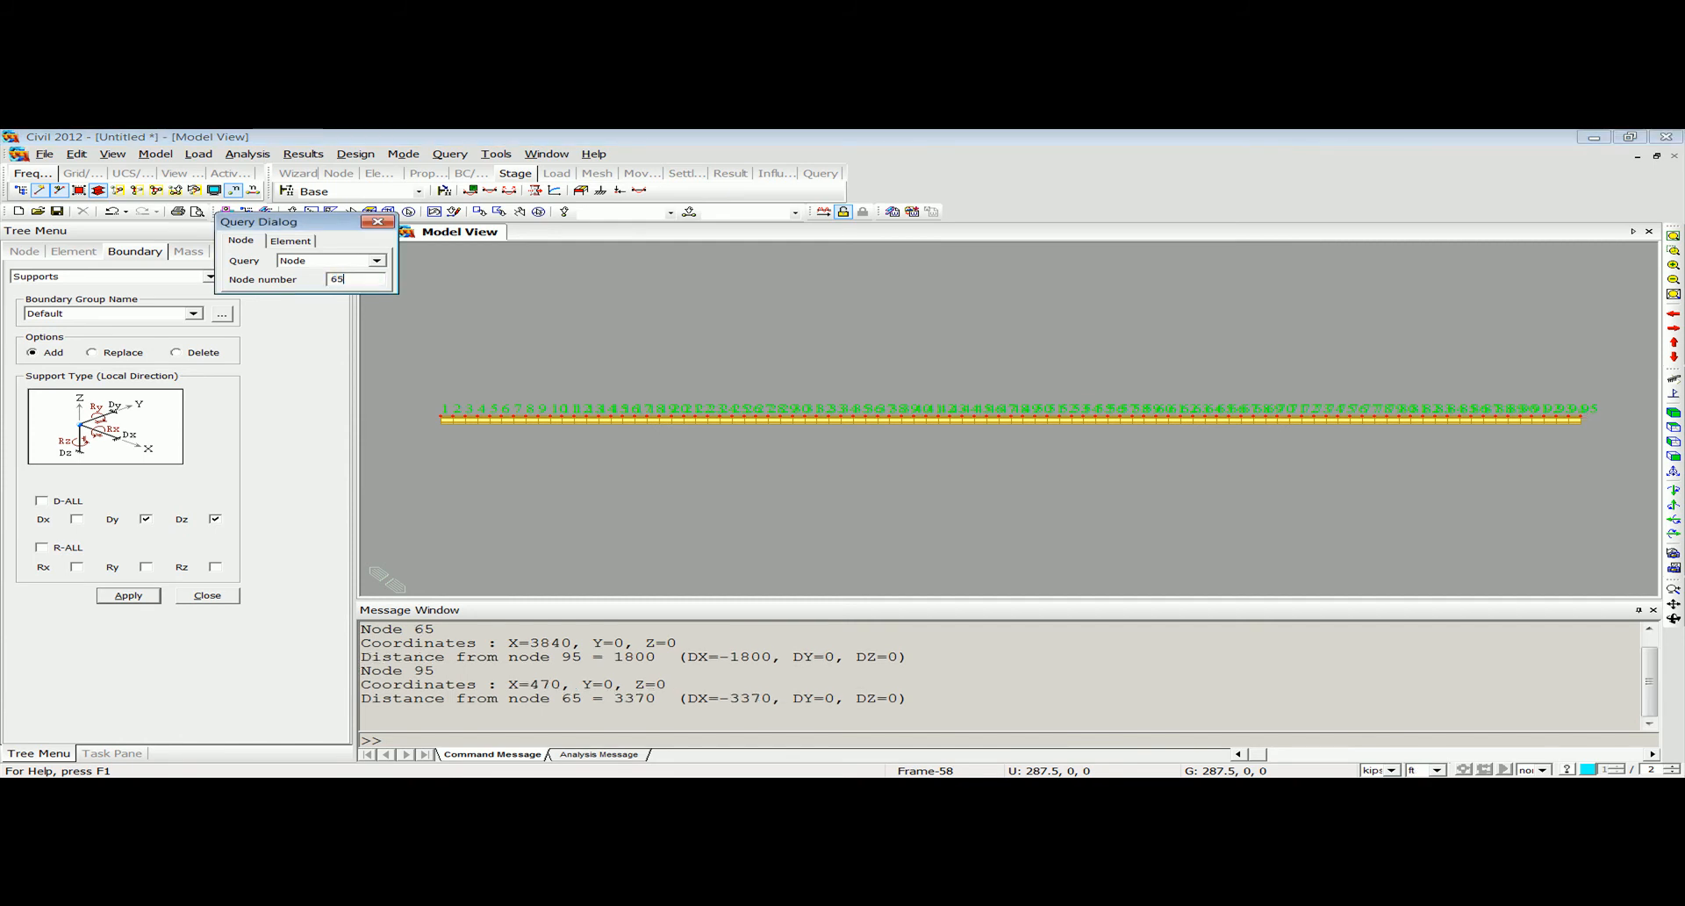
{"action": "key", "text": "Return"}
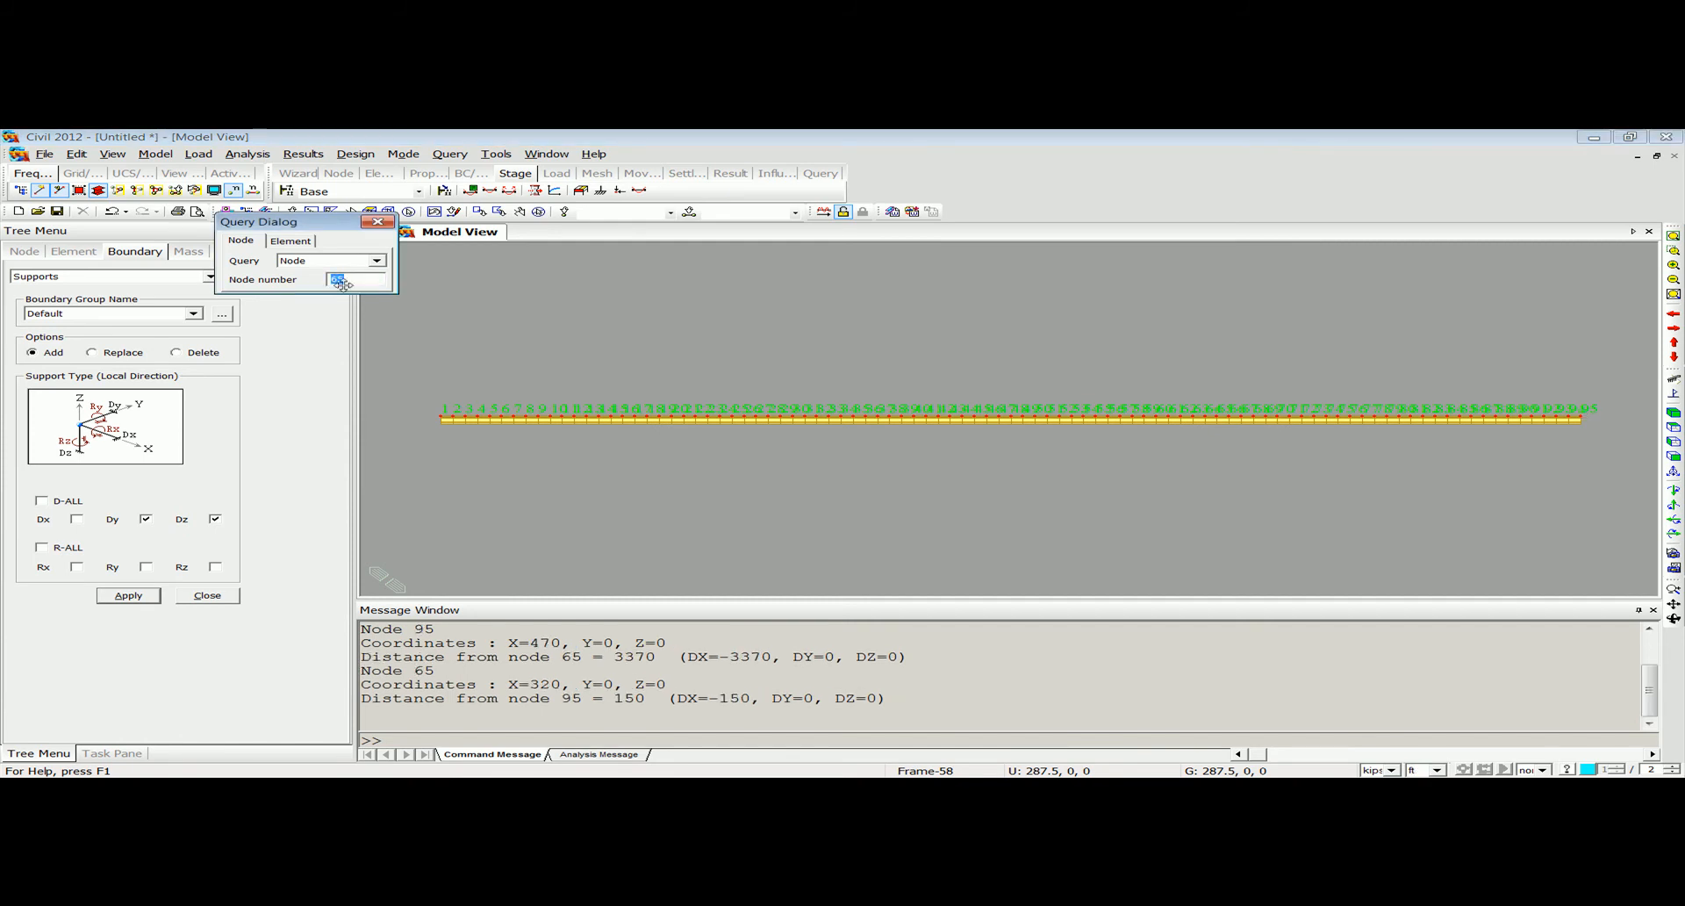
{"action": "left_click", "coordinate": [648, 698]}
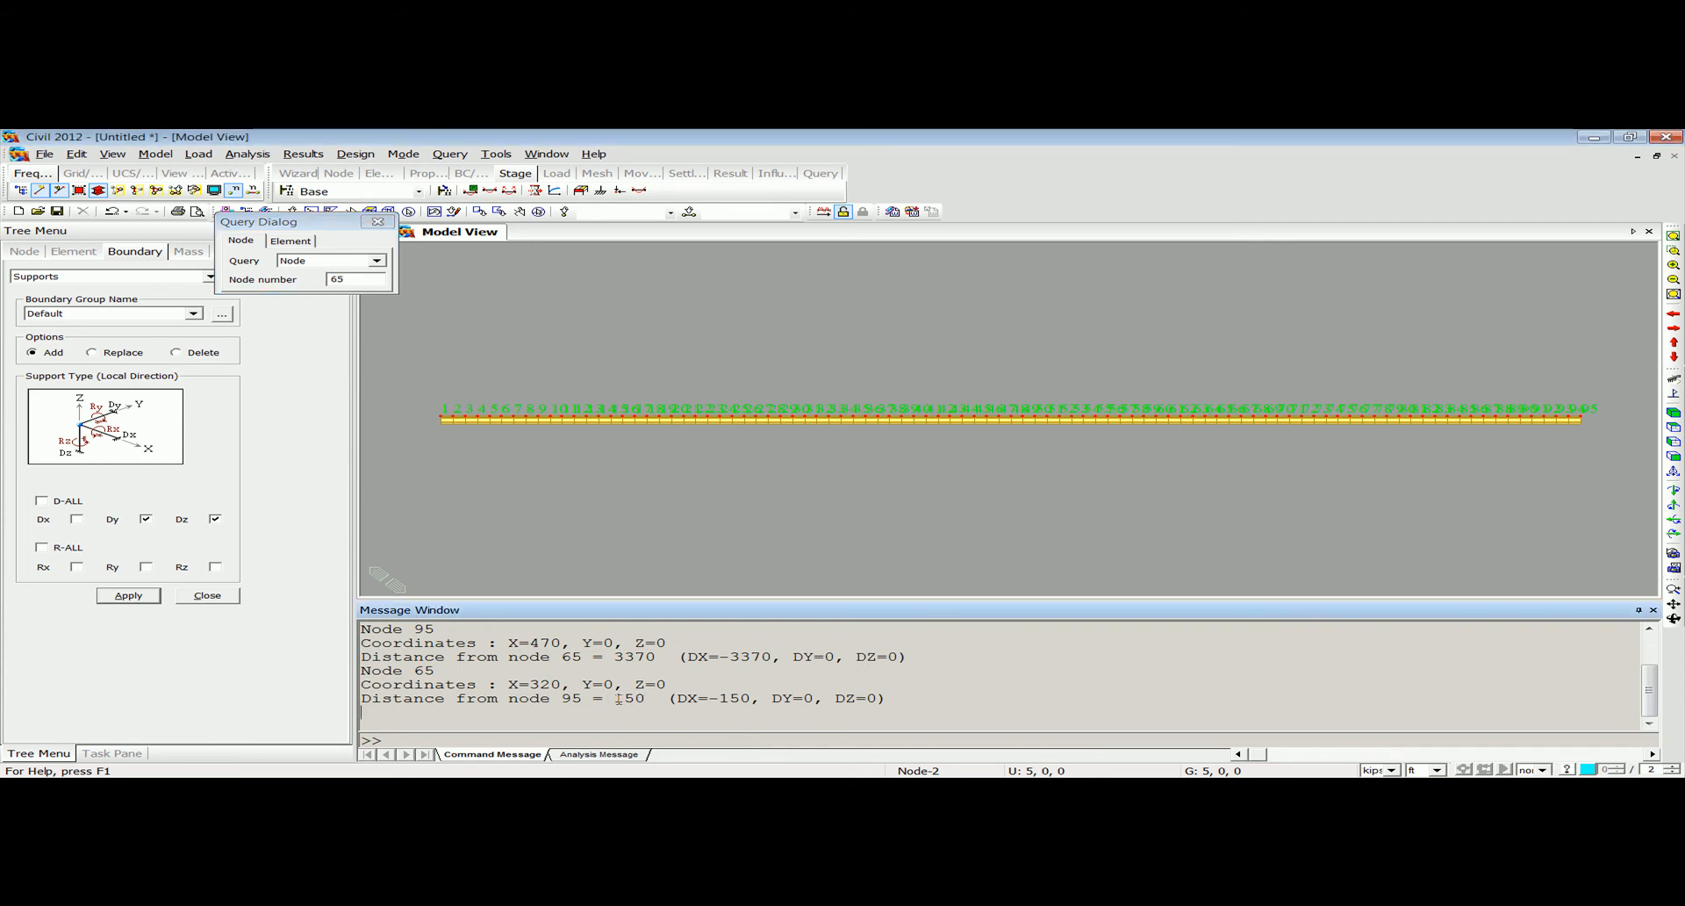
{"action": "left_click", "coordinate": [385, 224]}
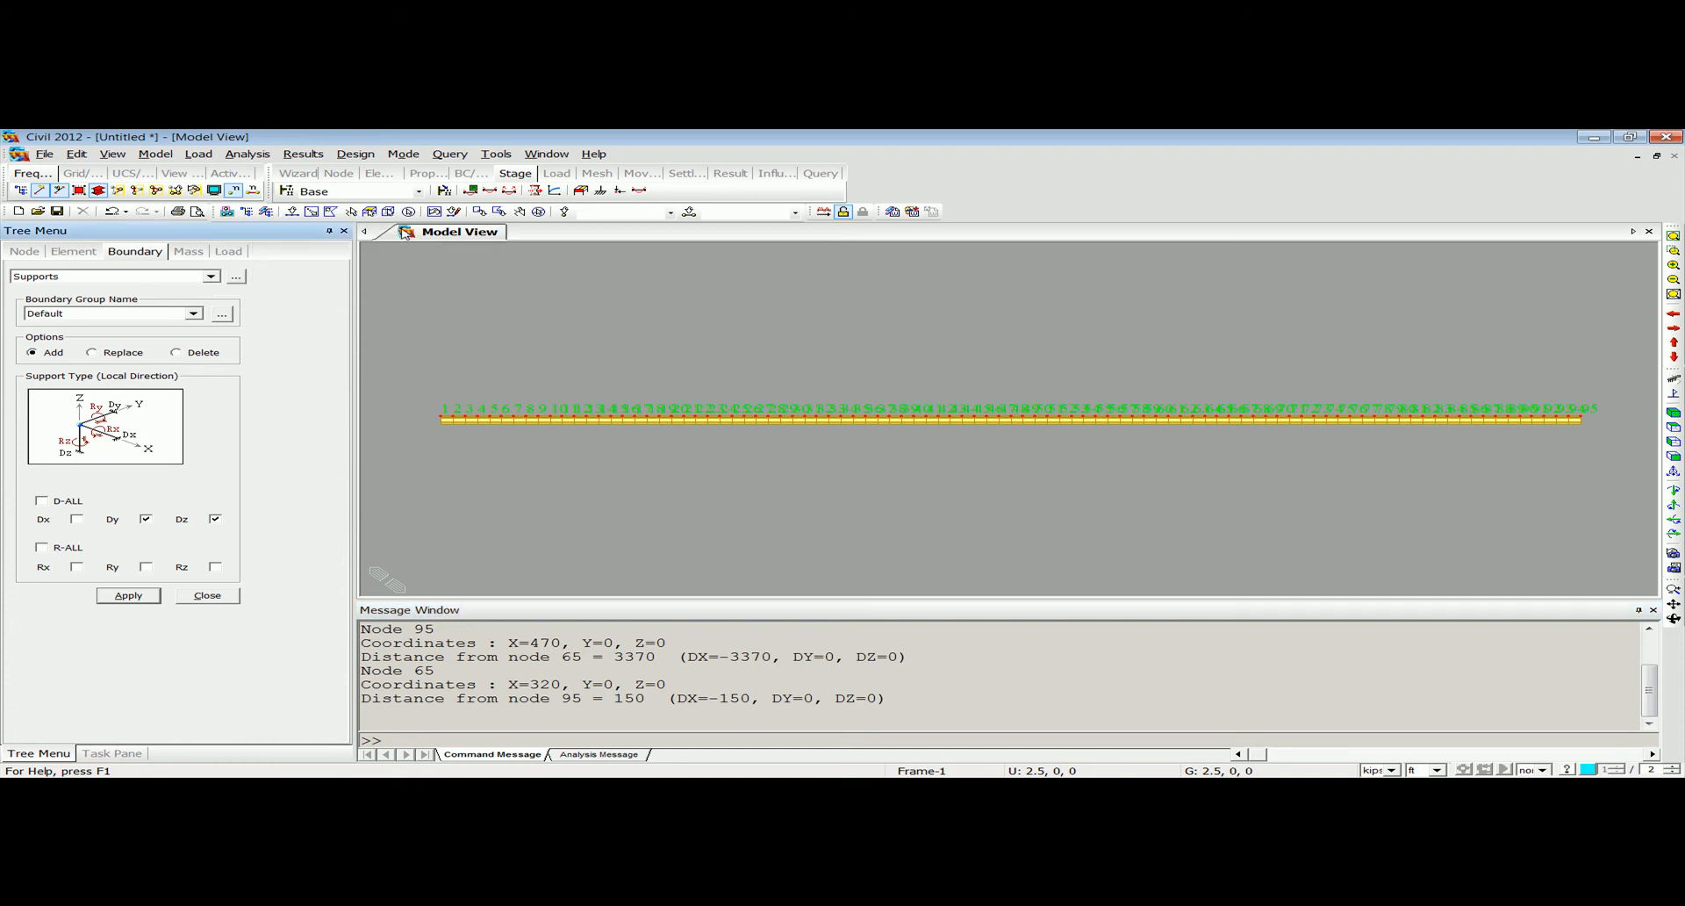
Add a support at node 66 restraining Dy and Dz, return to the front elevation and finish defining supports.
{"action": "left_click", "coordinate": [1674, 414]}
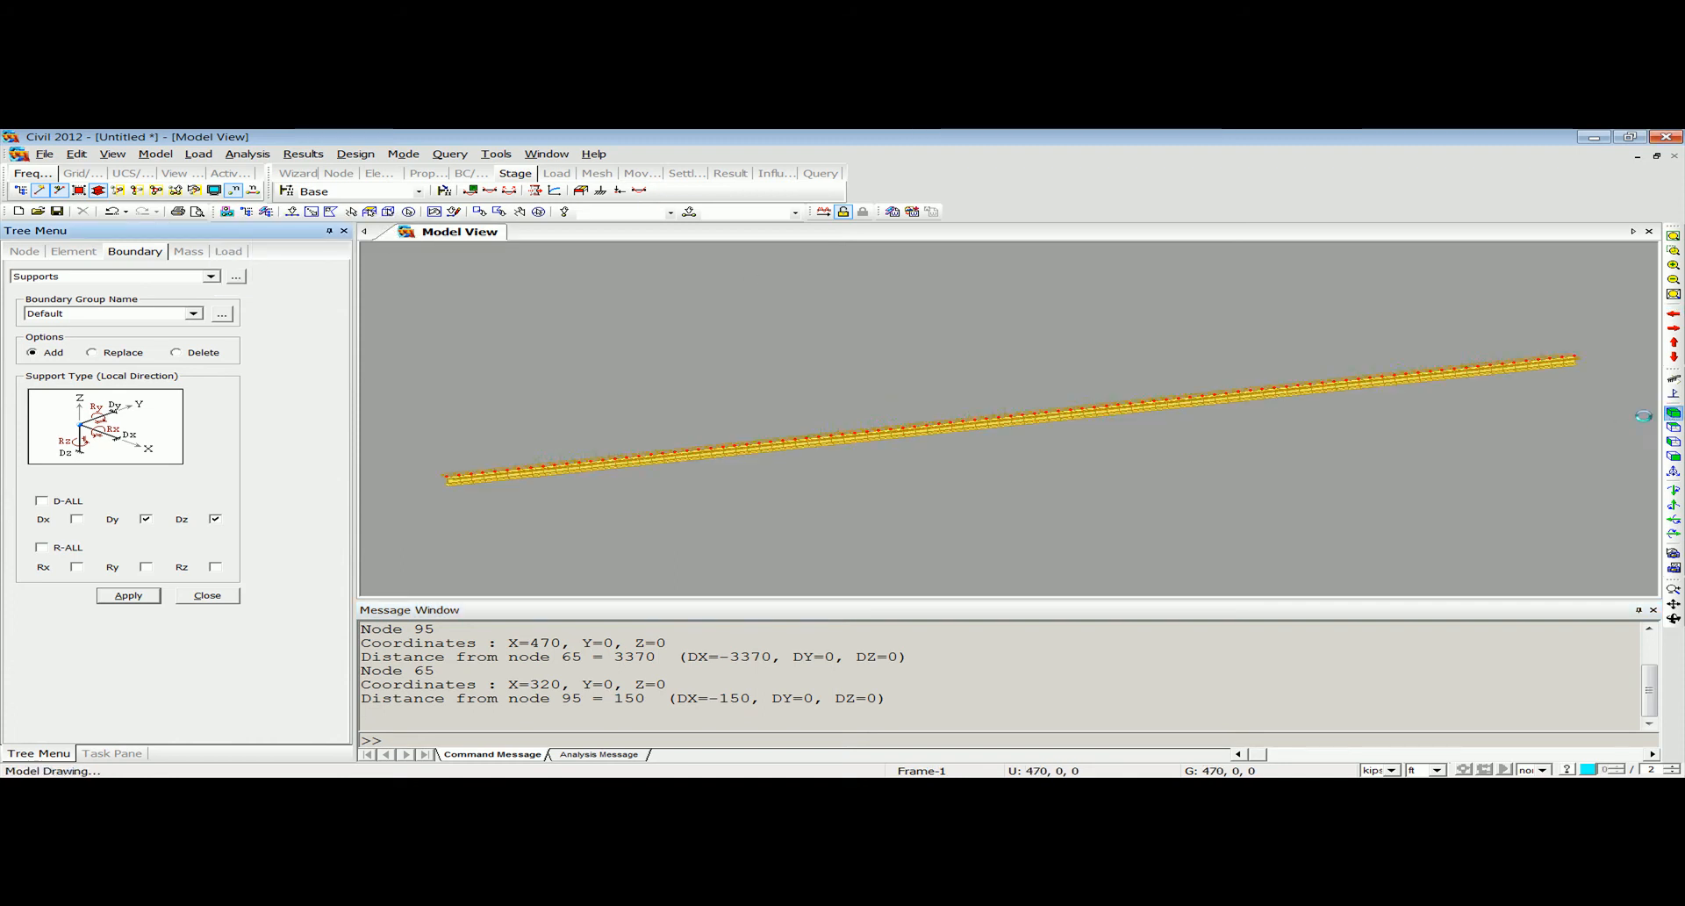
{"action": "middle_click_drag", "start_coordinate": [1194, 403], "coordinate": [1101, 432]}
{"action": "scroll", "coordinate": [1145, 401], "scroll_direction": "up", "scroll_amount": 4}
{"action": "scroll", "coordinate": [1110, 412], "scroll_direction": "up", "scroll_amount": 2}
{"action": "left_click", "coordinate": [292, 211]}
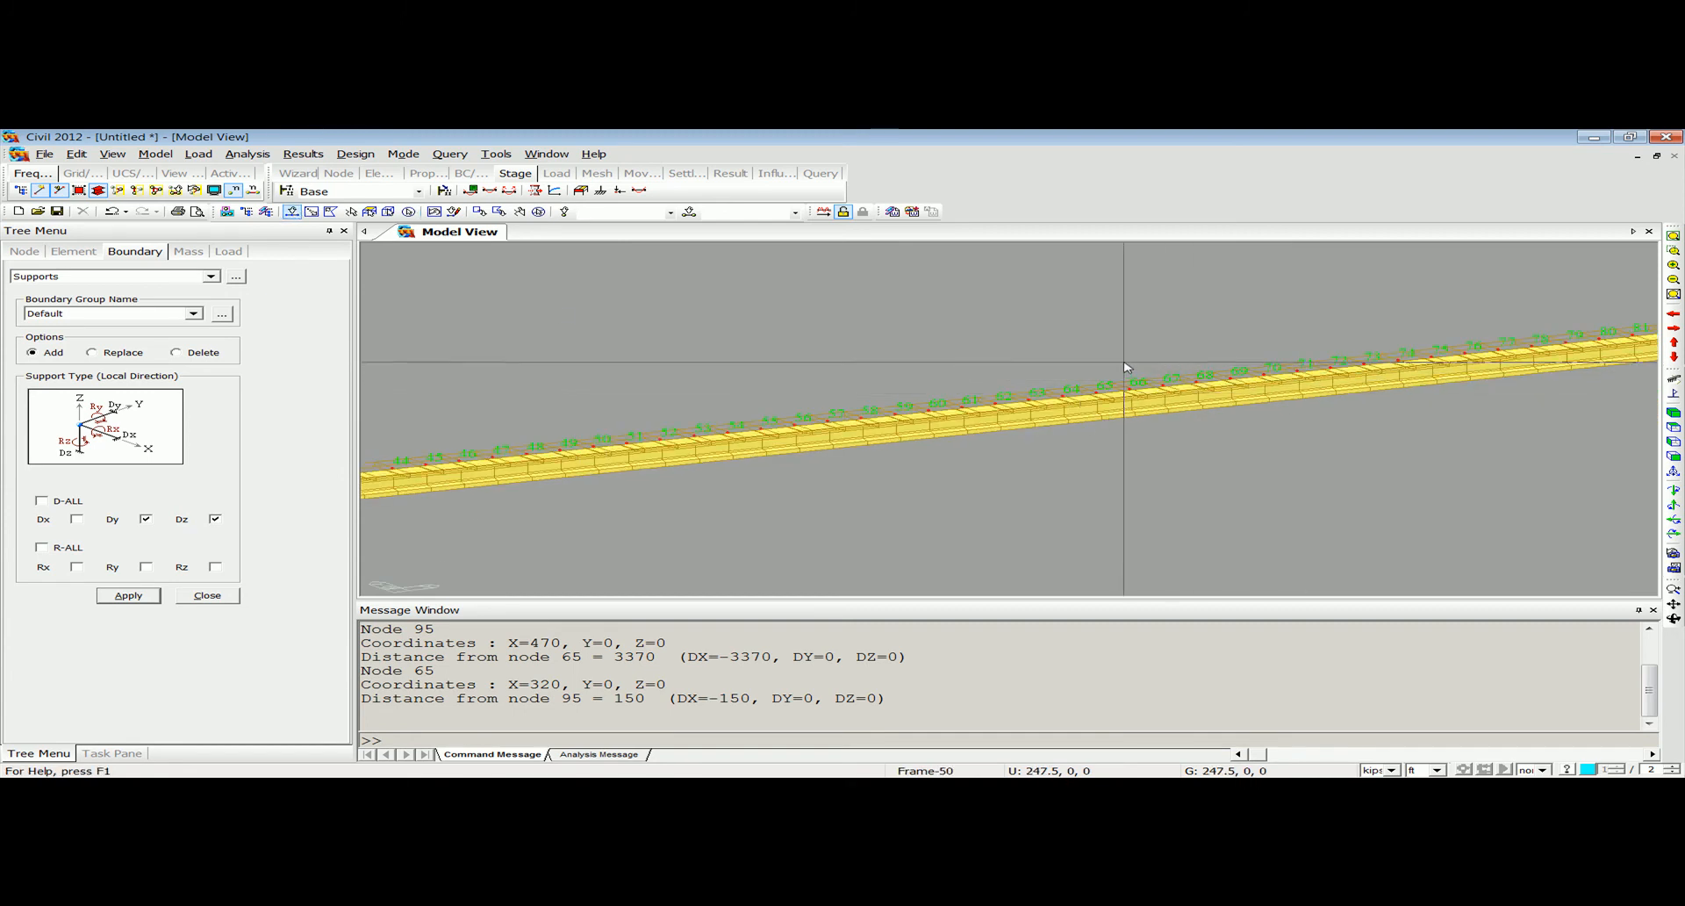
{"action": "left_click", "coordinate": [1139, 383]}
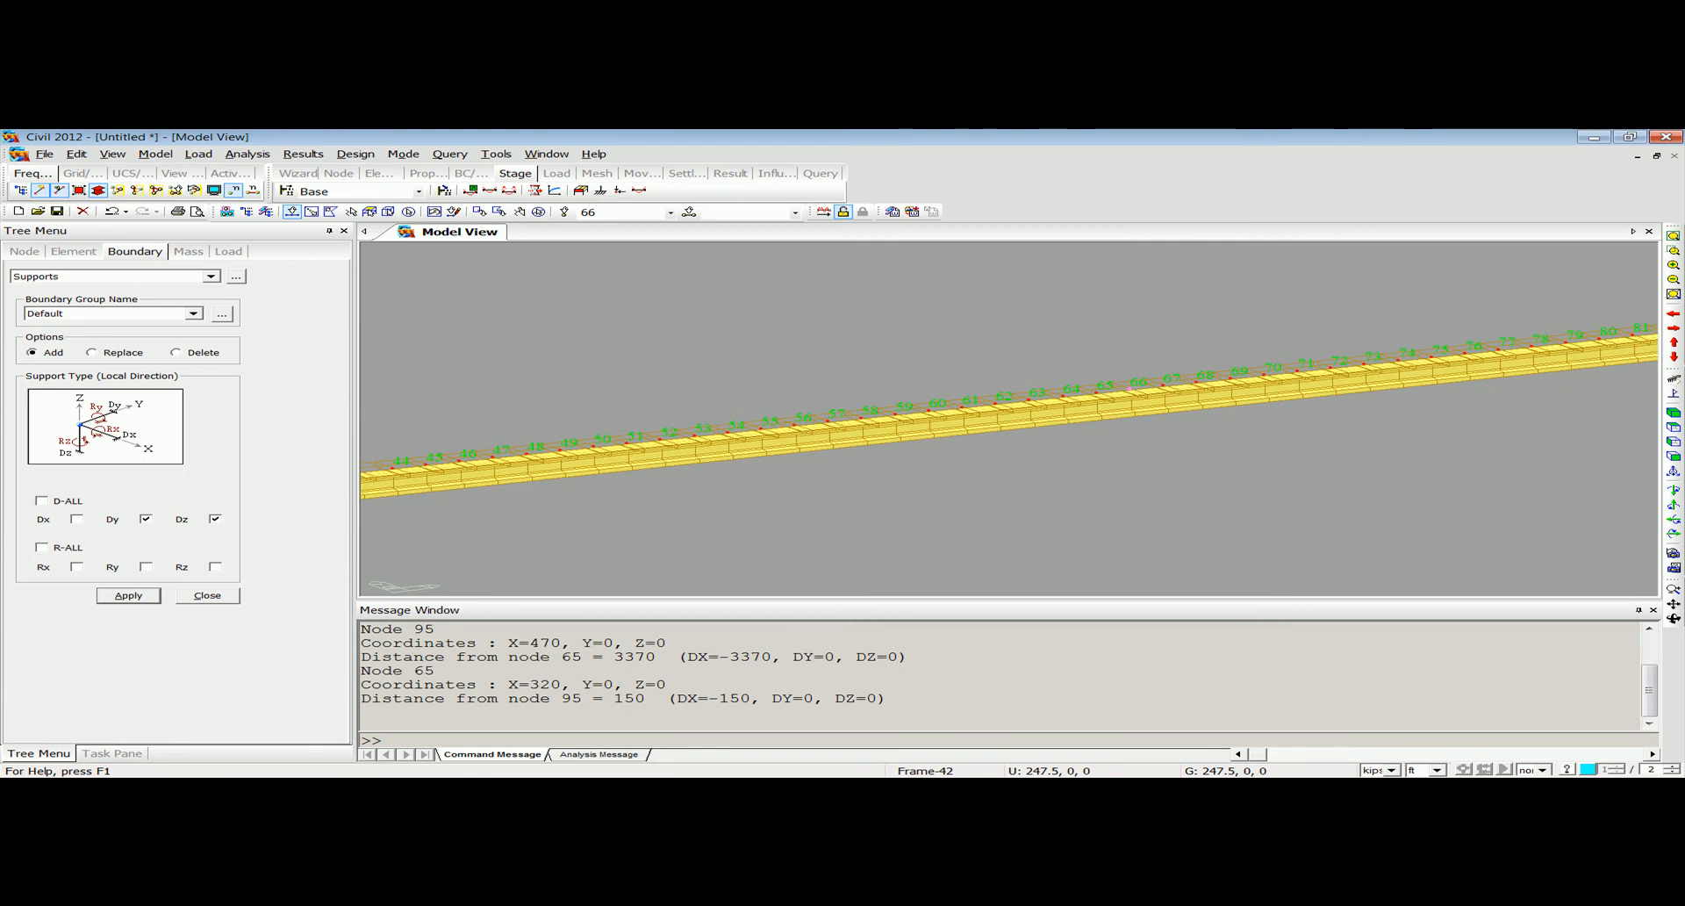
{"action": "left_click", "coordinate": [128, 595]}
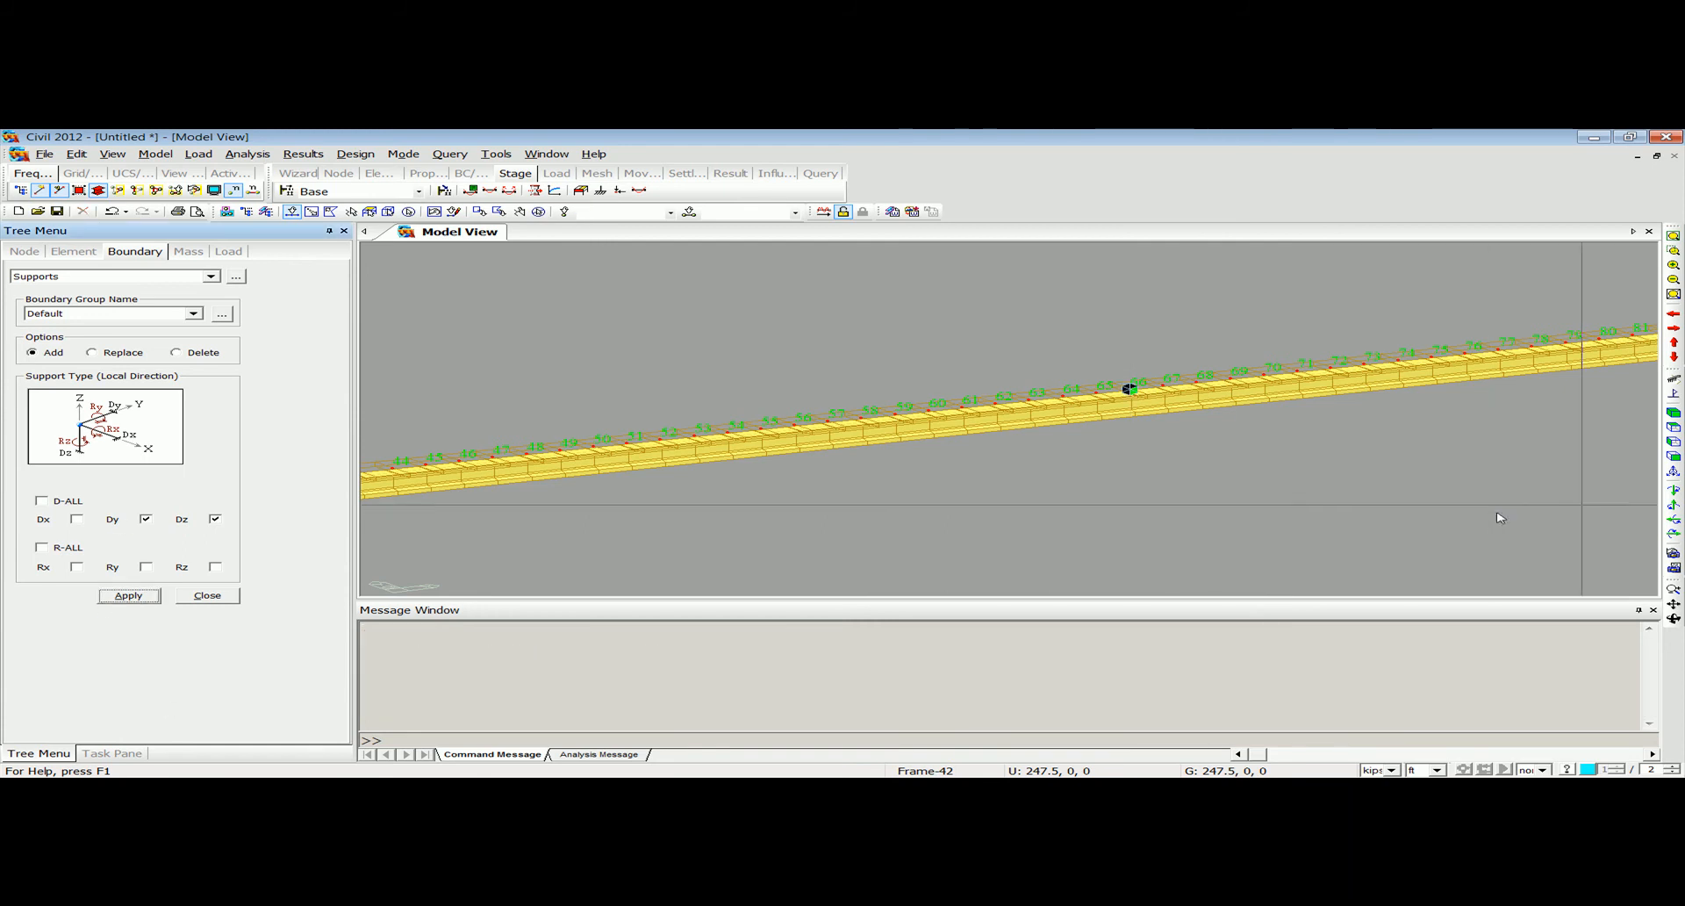
{"action": "left_click", "coordinate": [1675, 471]}
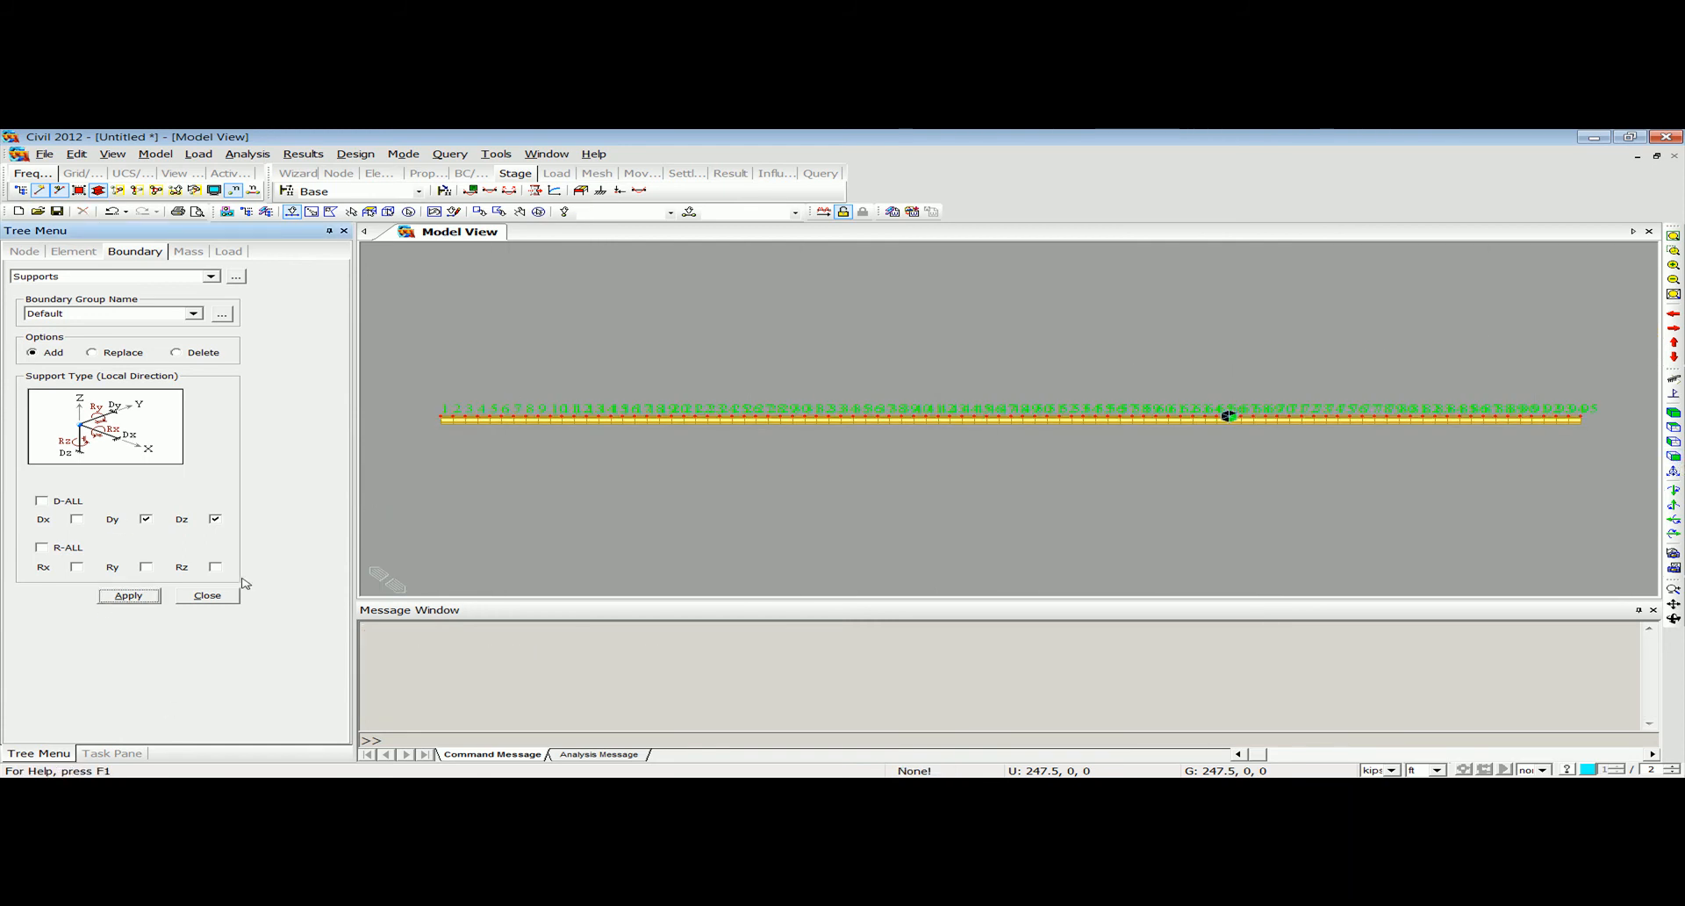
{"action": "left_click", "coordinate": [221, 595]}
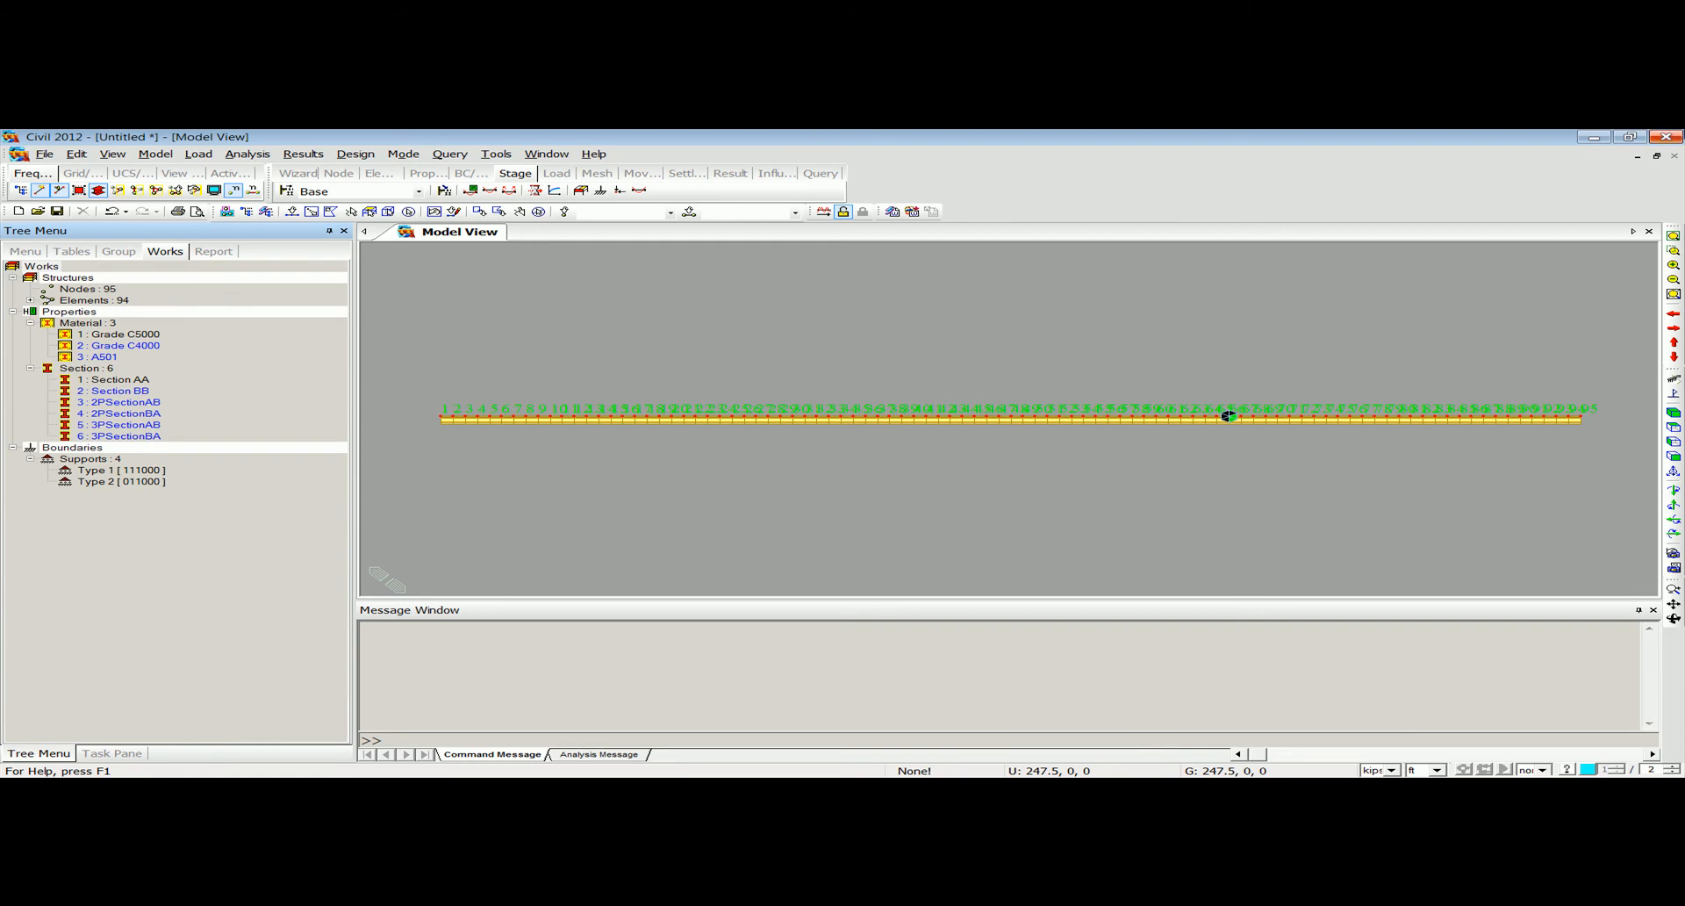
Turn on the display of the support symbols in the model and hide the node numbers.
{"action": "left_click", "coordinate": [215, 192]}
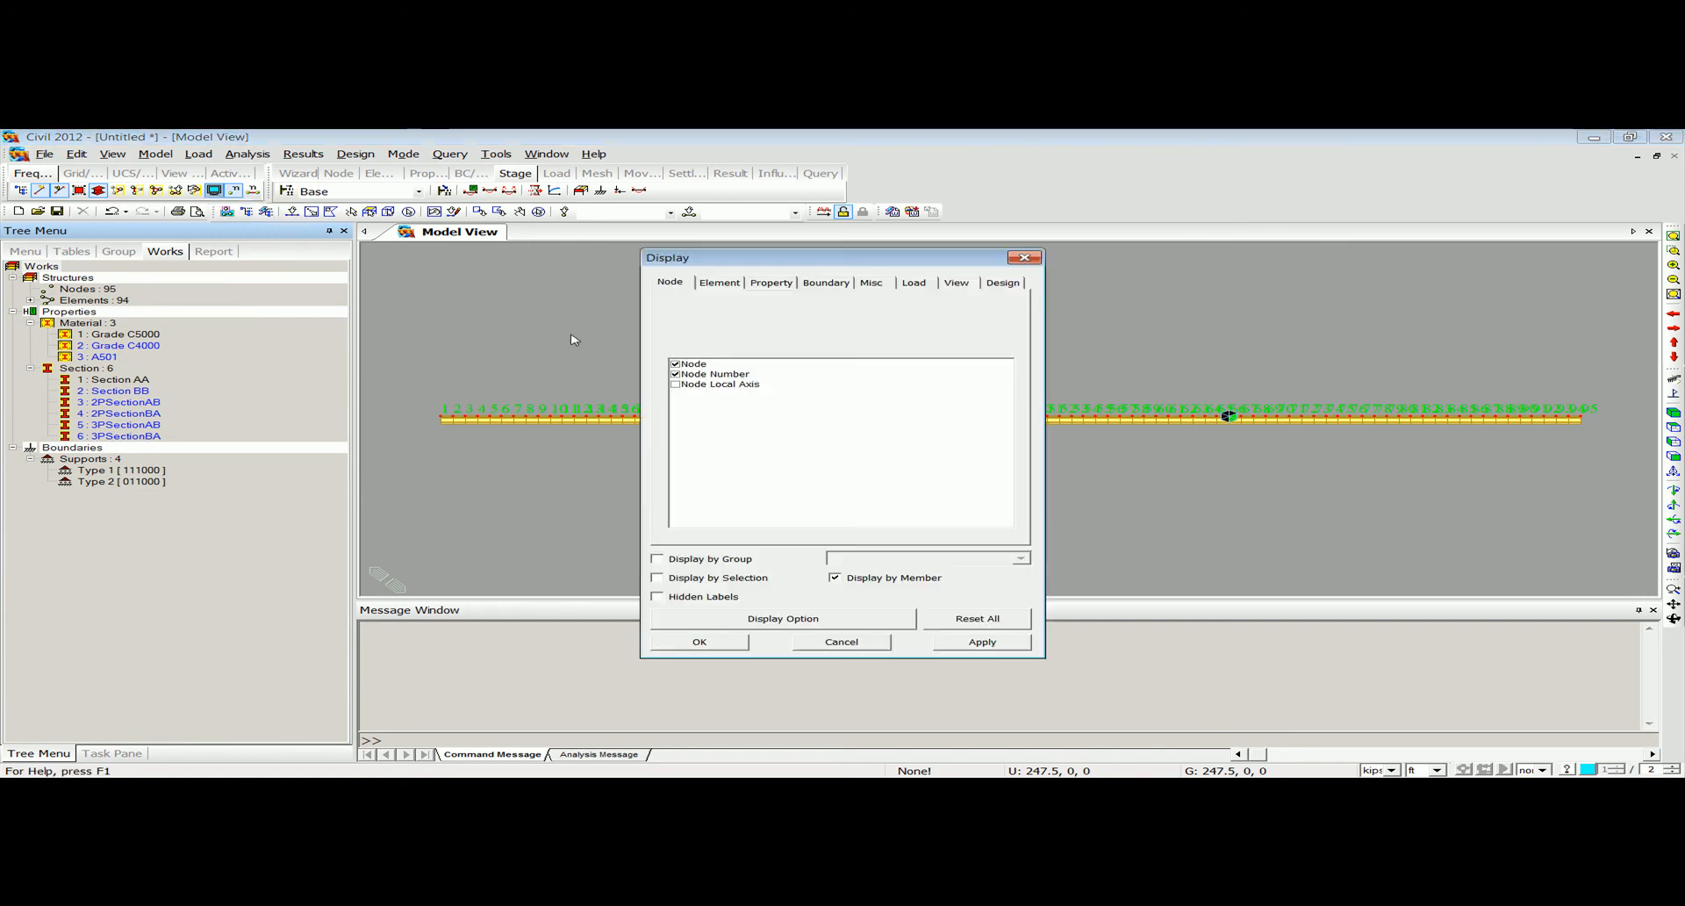
{"action": "left_click", "coordinate": [825, 283]}
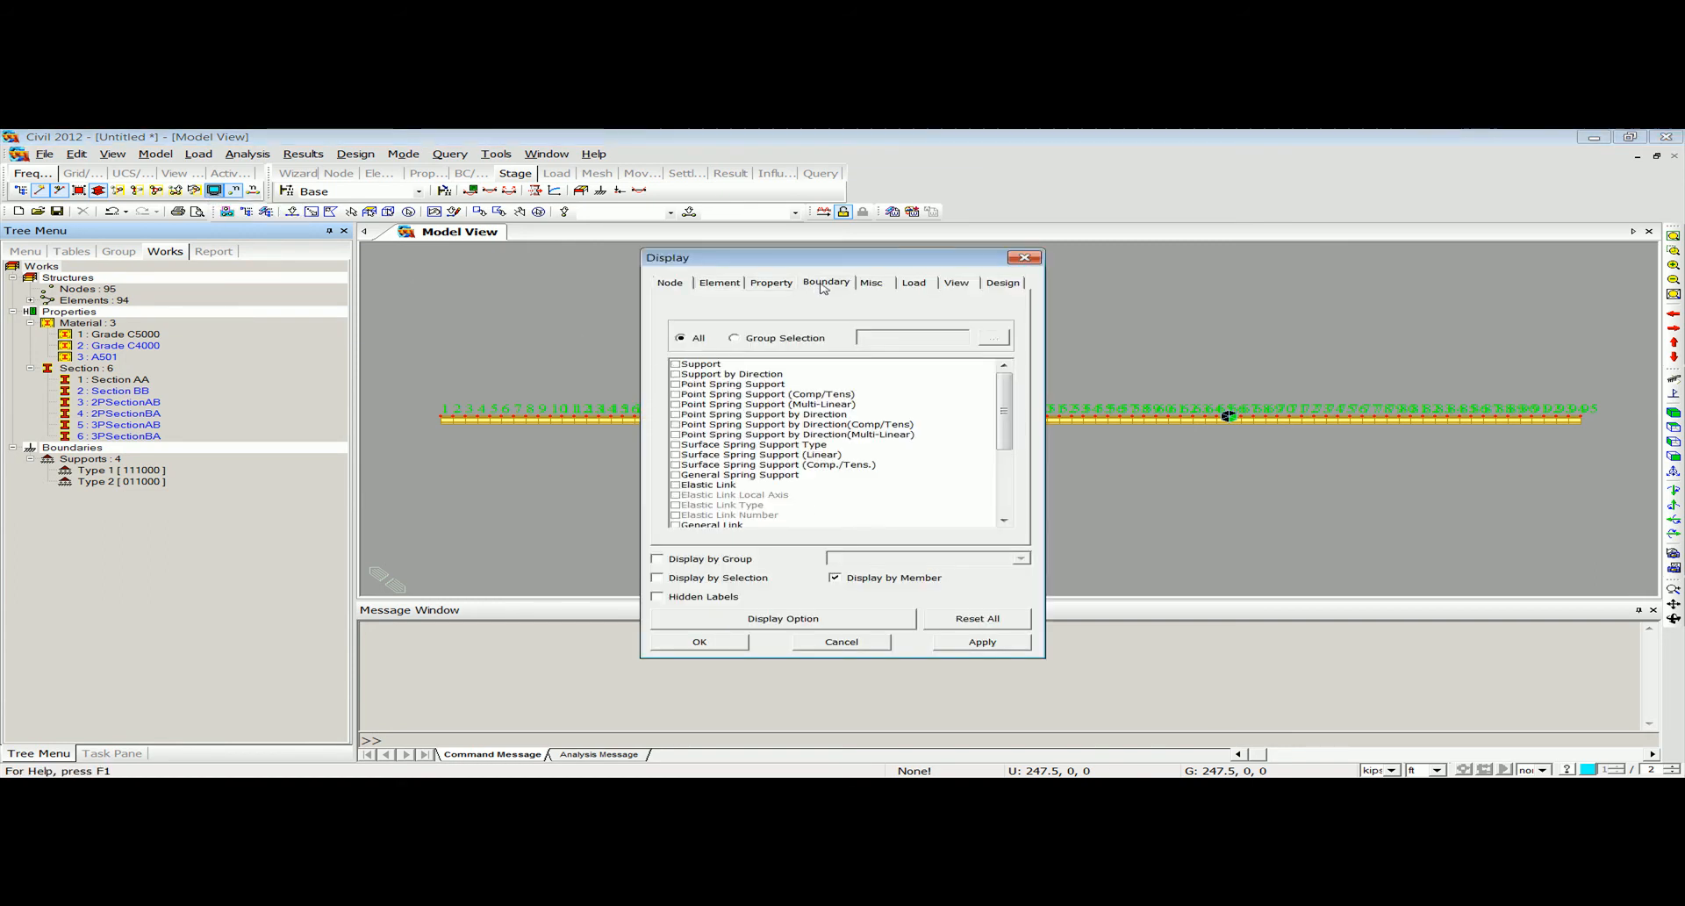
{"action": "left_click", "coordinate": [675, 364]}
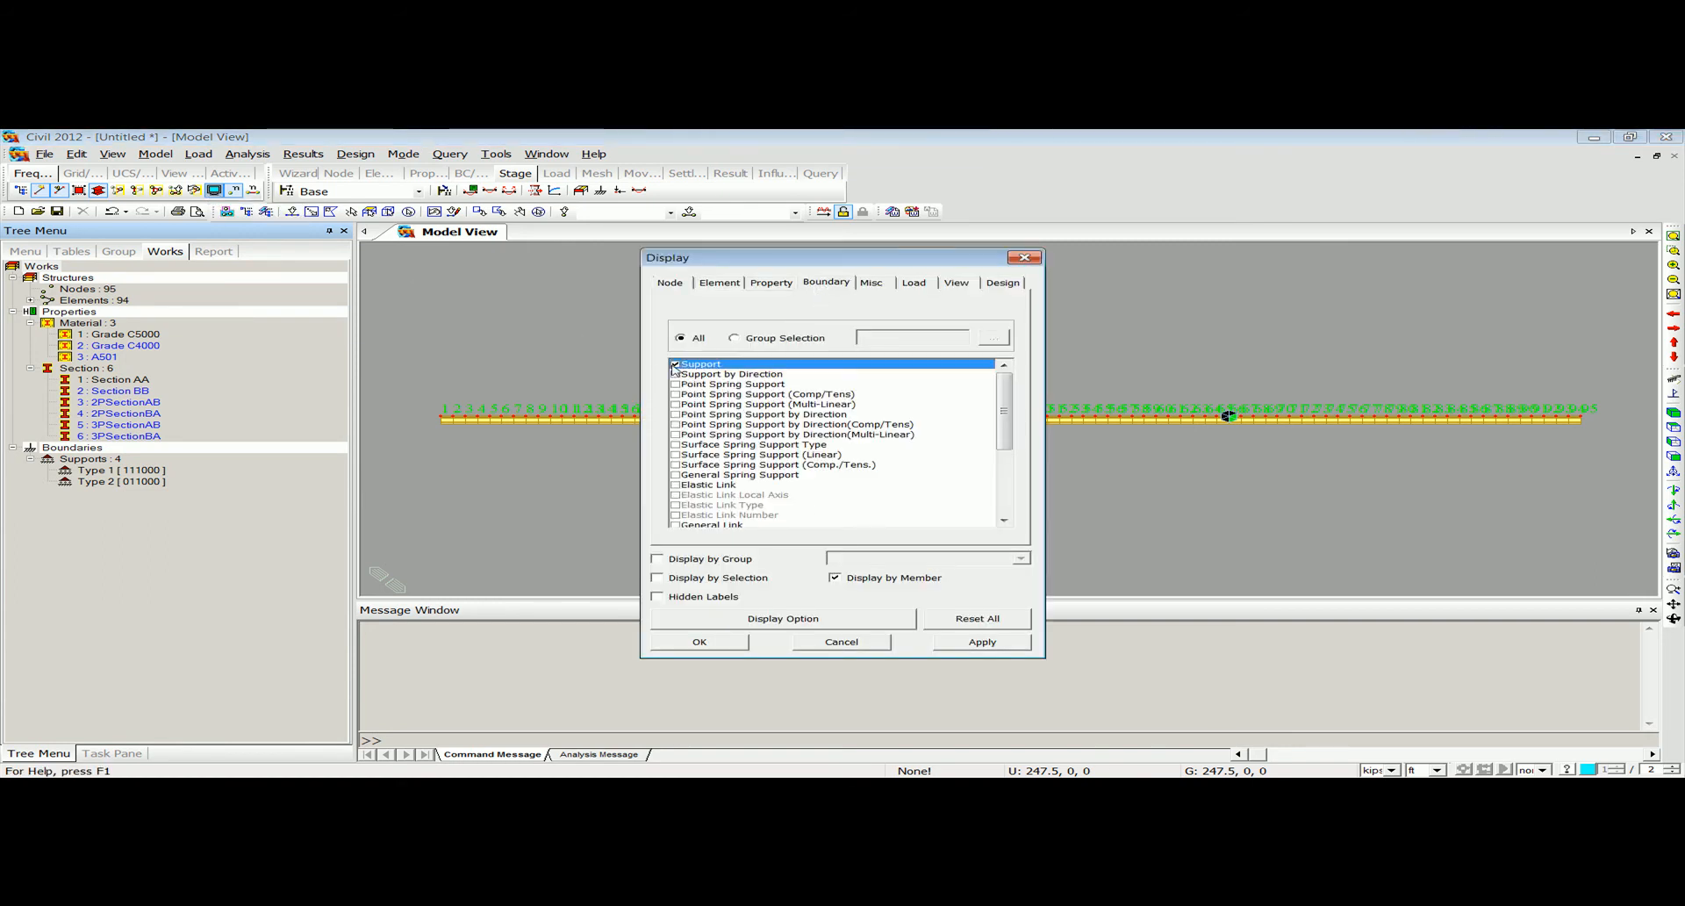
{"action": "left_click", "coordinate": [698, 641]}
{"action": "left_click", "coordinate": [234, 190]}
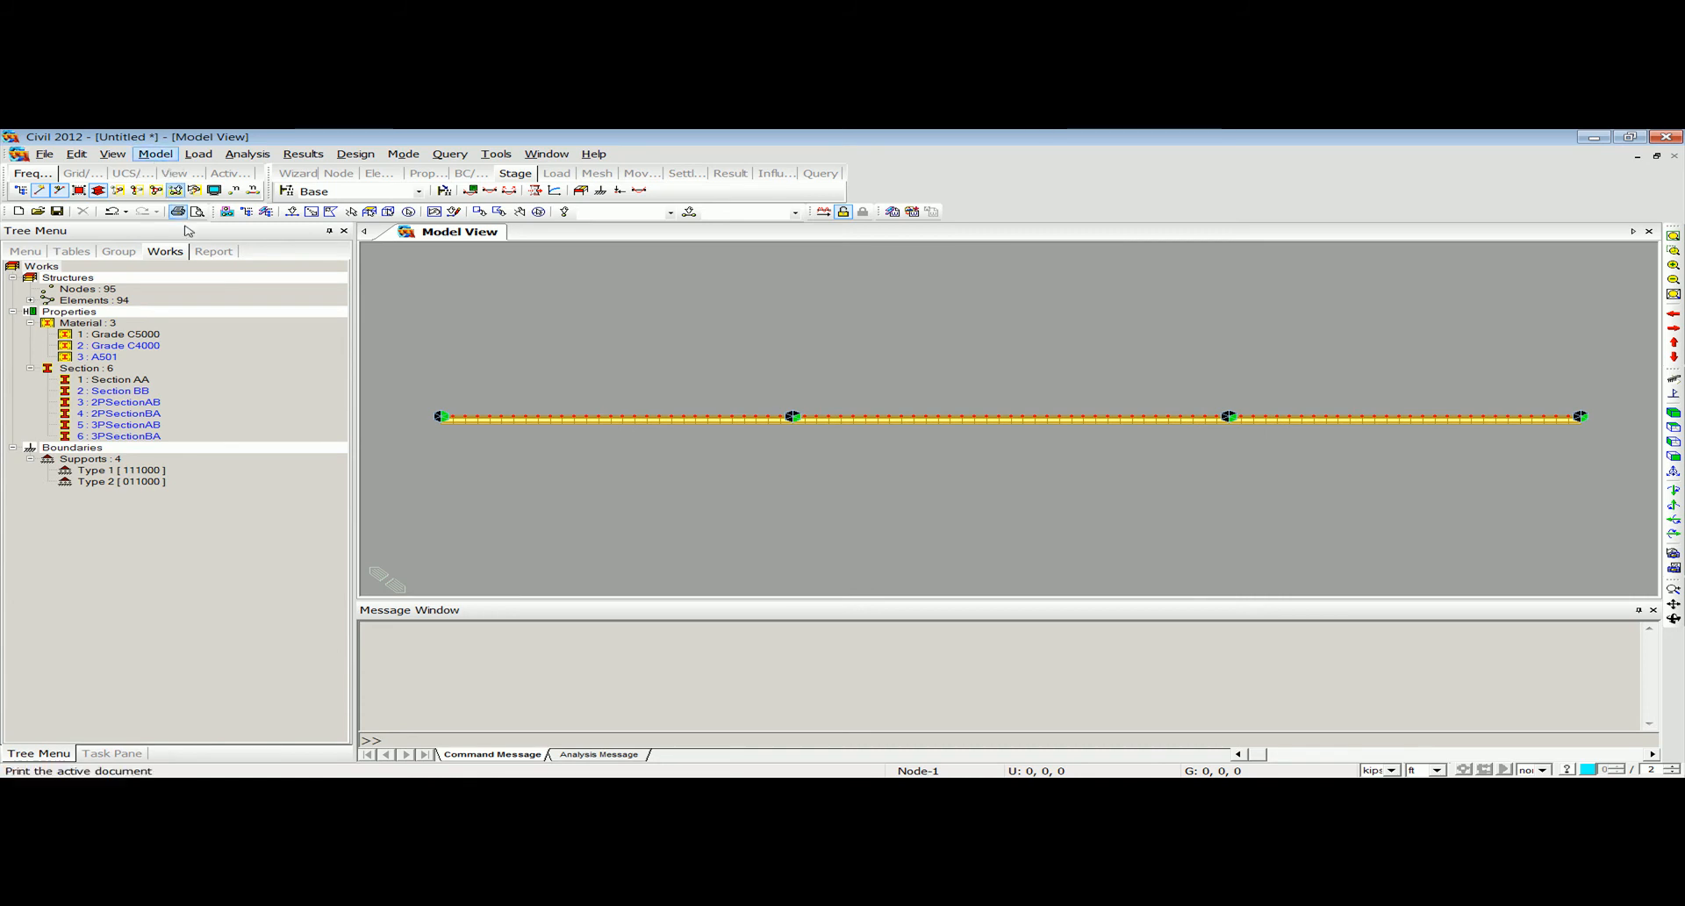
Assign section 2PSectionAB to elements 20 to 29, just before the second support.
{"action": "left_click", "coordinate": [291, 211]}
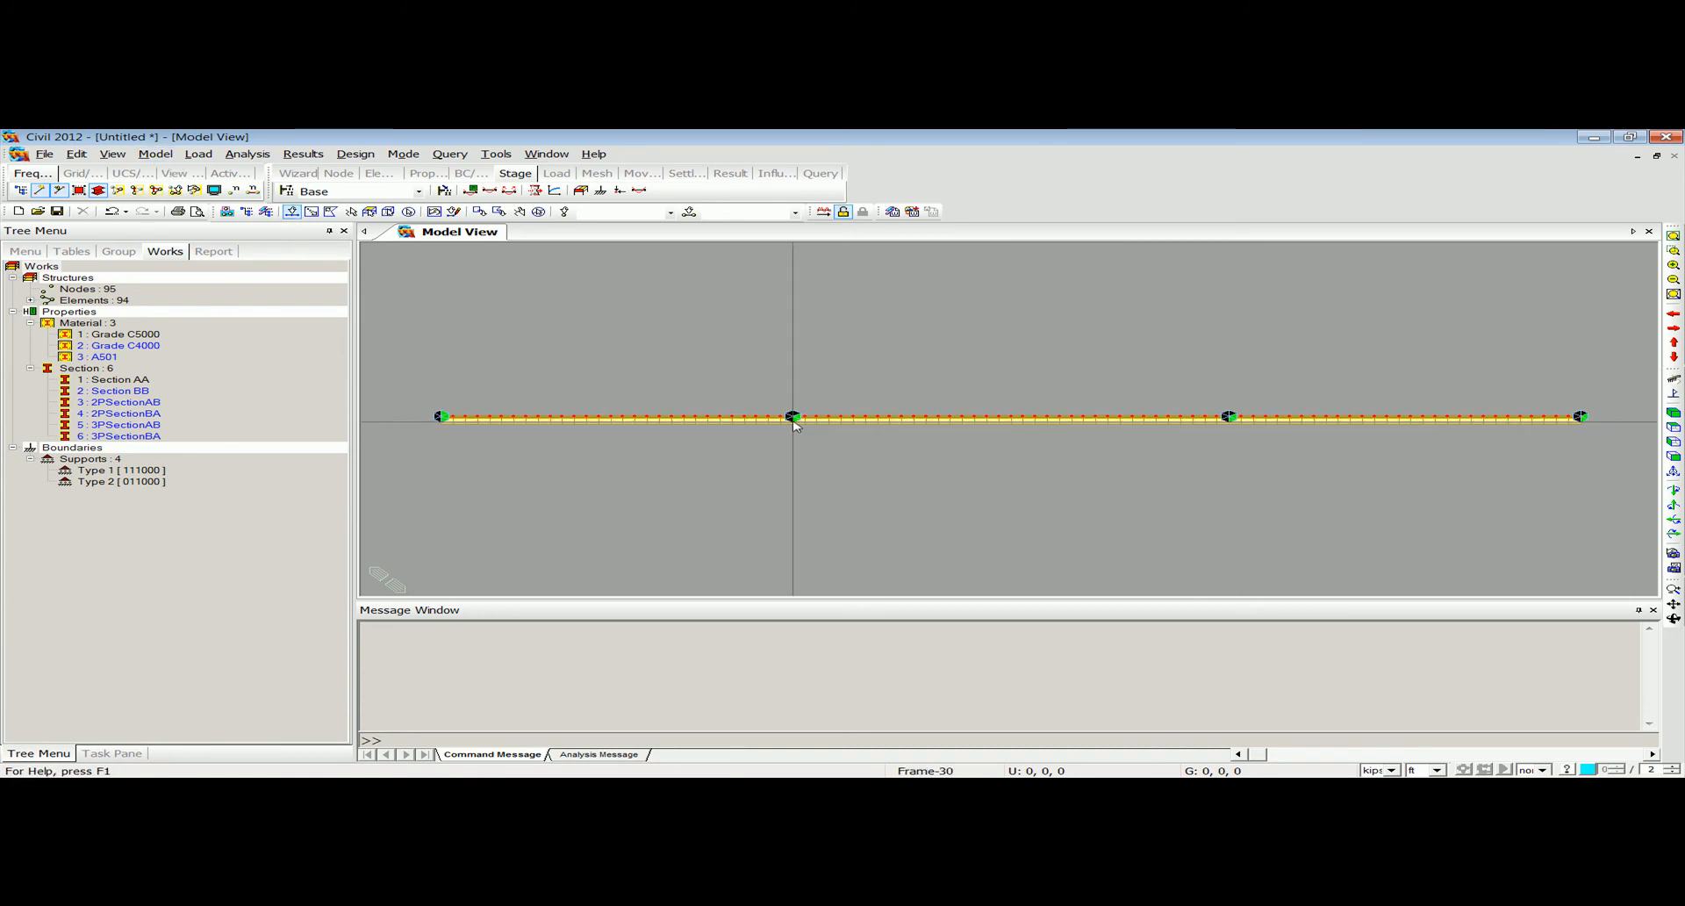
{"action": "left_click_drag", "start_coordinate": [790, 418], "coordinate": [683, 397]}
{"action": "scroll", "coordinate": [704, 455], "scroll_direction": "up", "scroll_amount": 3}
{"action": "scroll", "coordinate": [693, 425], "scroll_direction": "up", "scroll_amount": 4}
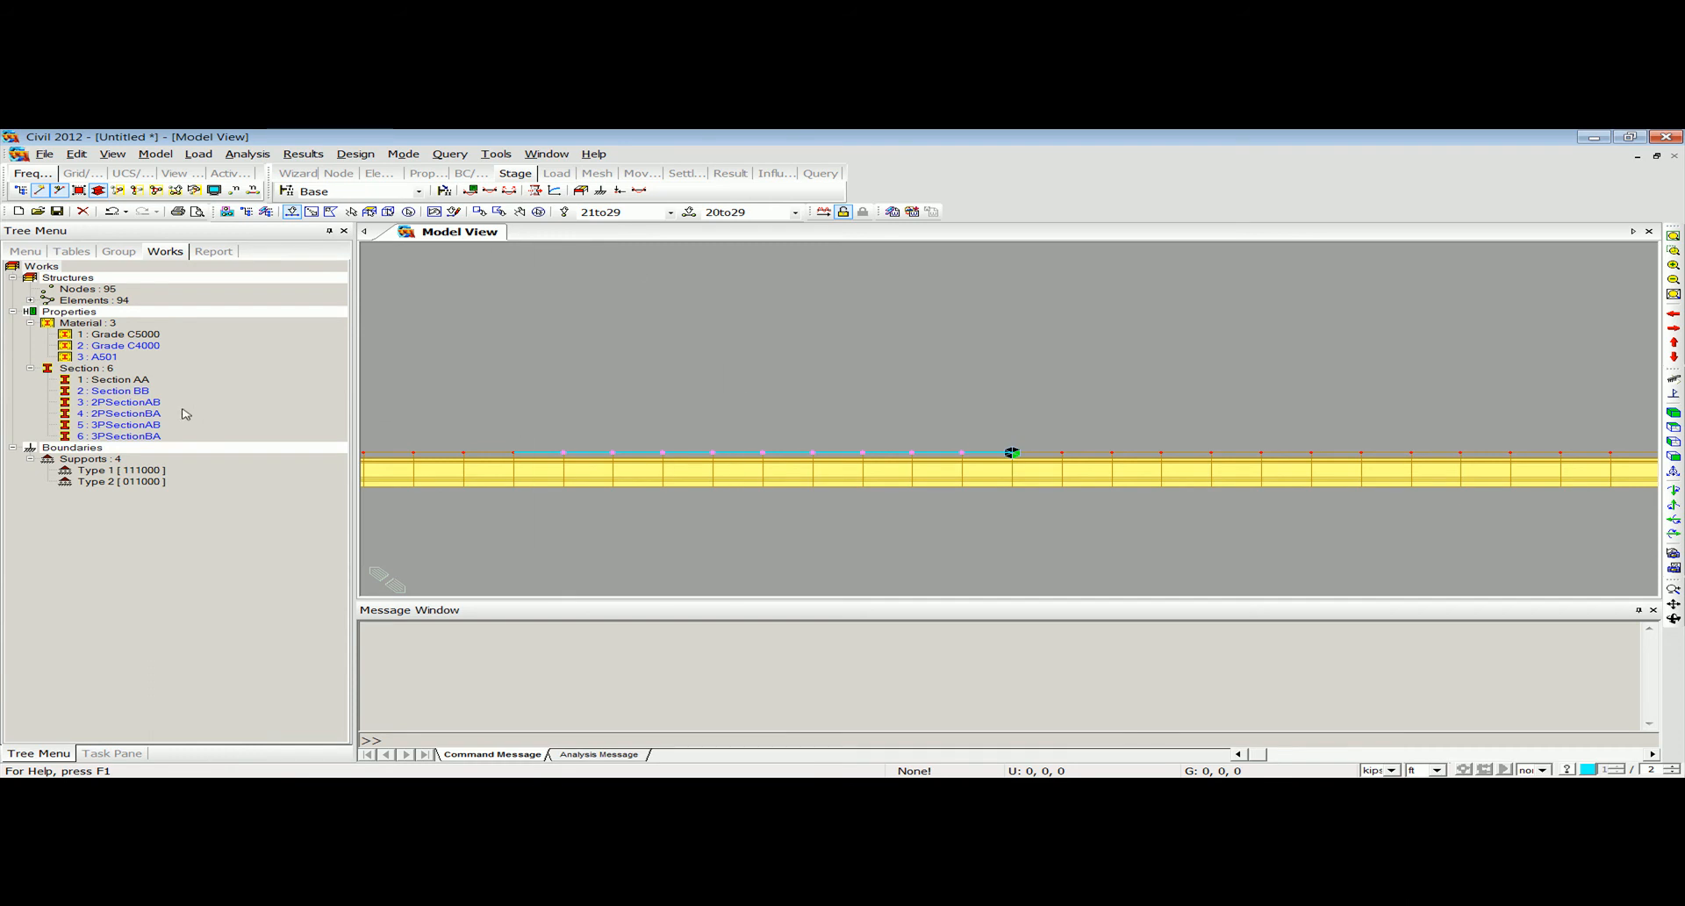
{"action": "left_click_drag", "start_coordinate": [137, 407], "coordinate": [669, 403]}
Assign section 2PSectionBA to elements 30 to 39, just beyond the second support.
{"action": "left_click_drag", "start_coordinate": [1531, 470], "coordinate": [992, 433]}
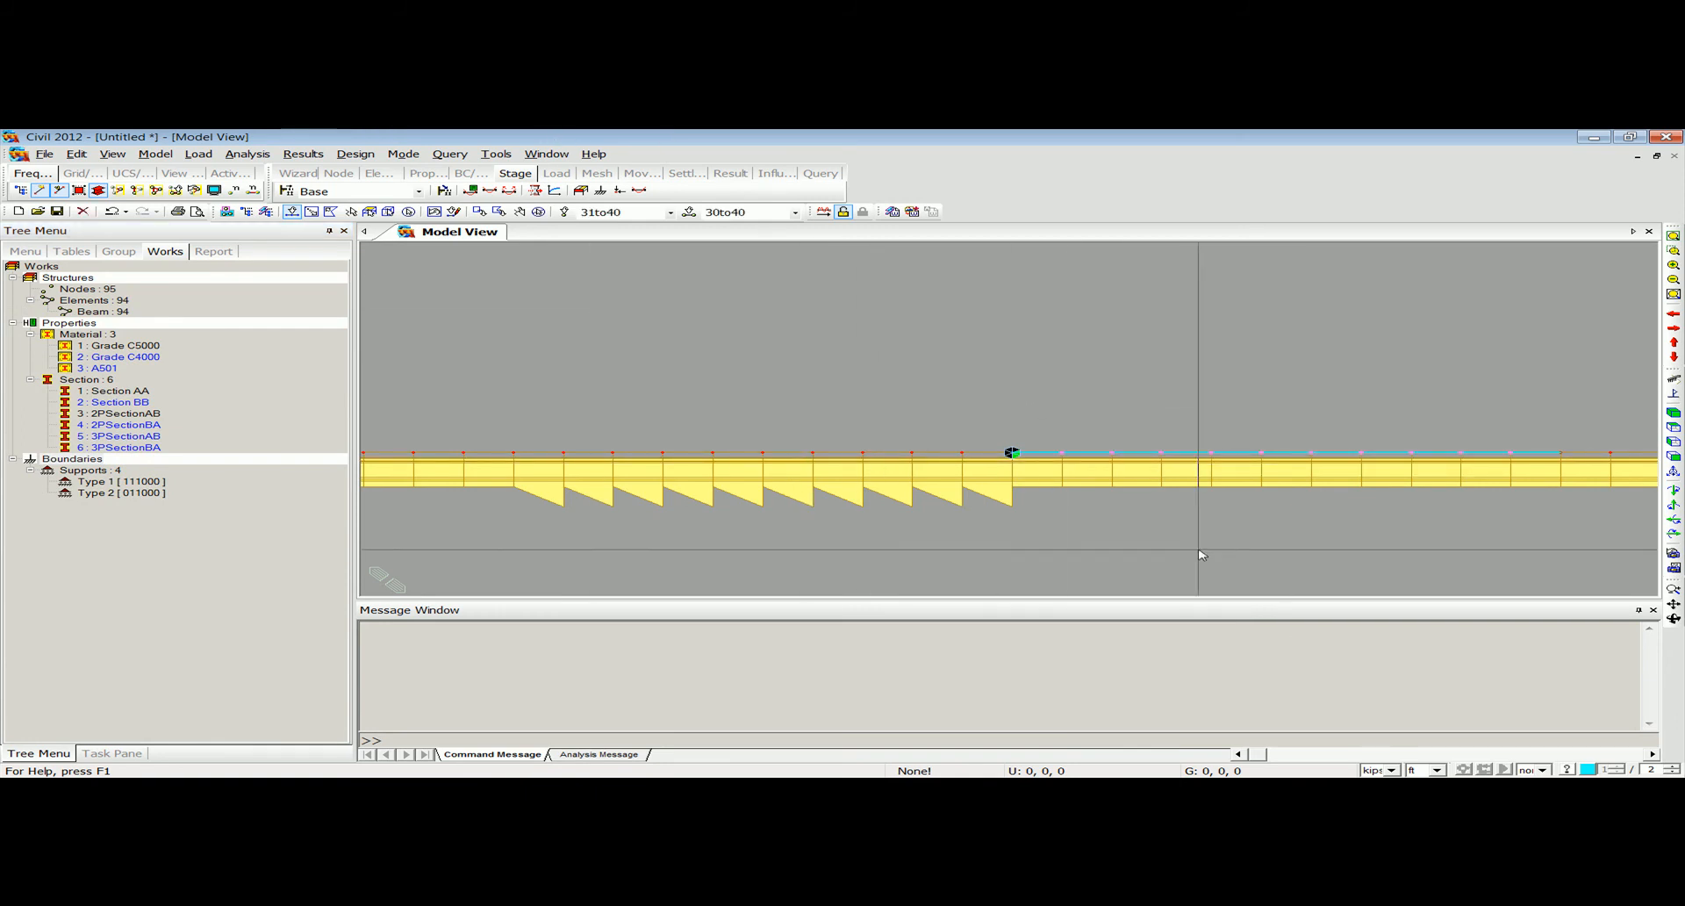
{"action": "left_click", "coordinate": [1543, 455]}
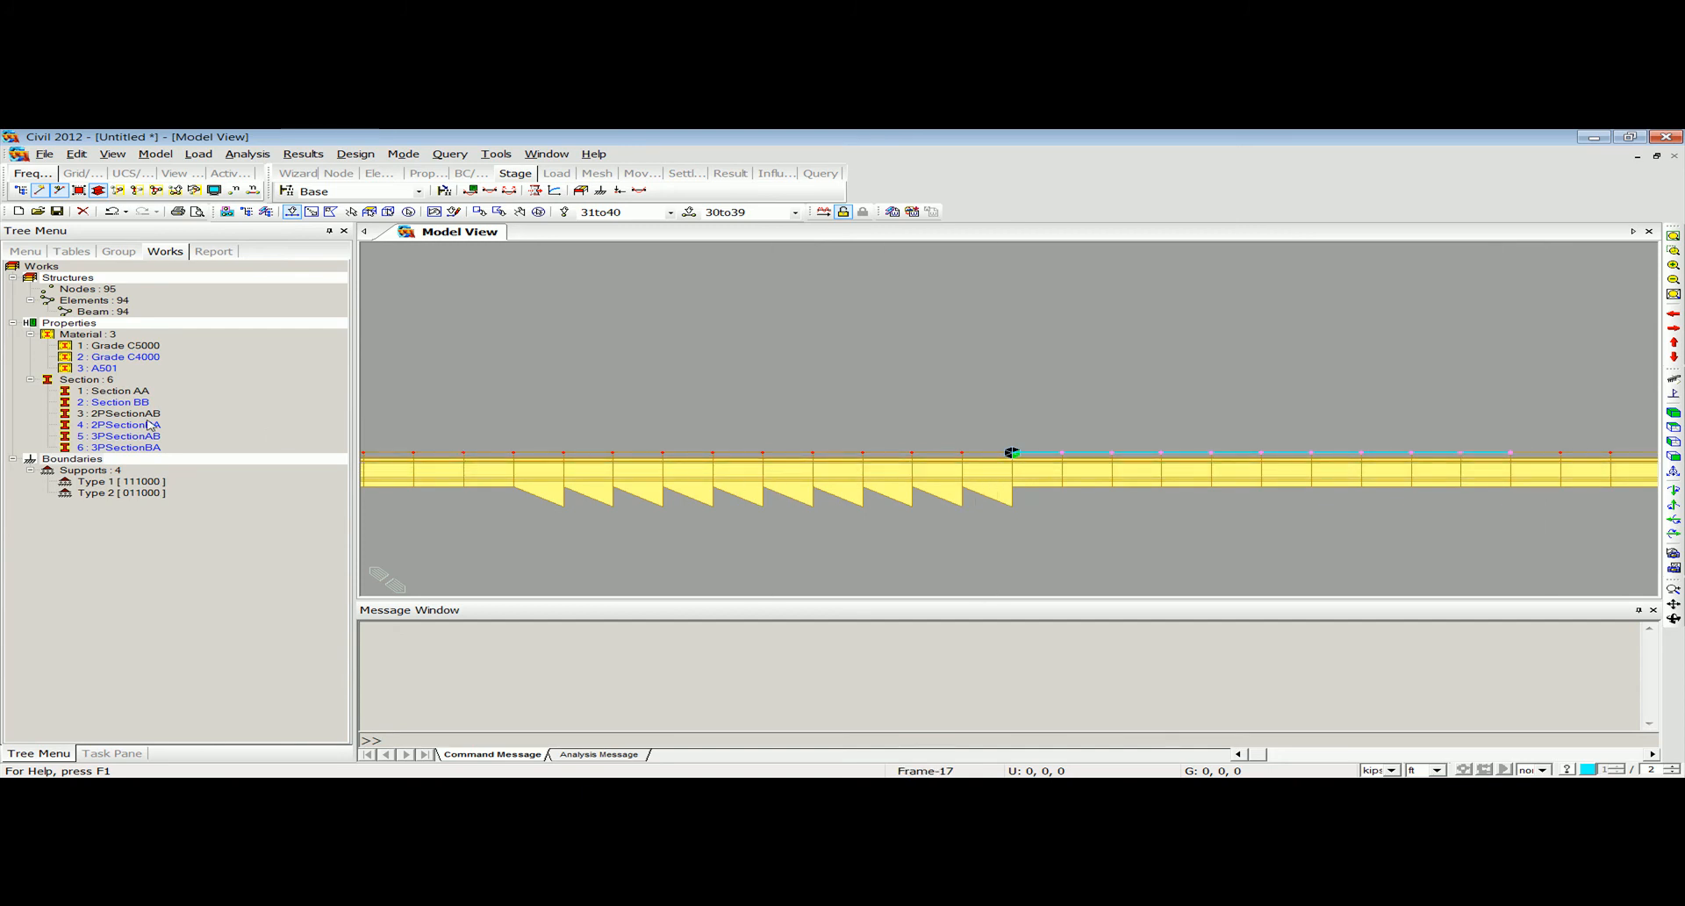
{"action": "left_click_drag", "start_coordinate": [133, 429], "coordinate": [869, 451]}
Assign section 3PSectionAB to elements 56 to 65, just before the third support.
{"action": "left_click", "coordinate": [1672, 457]}
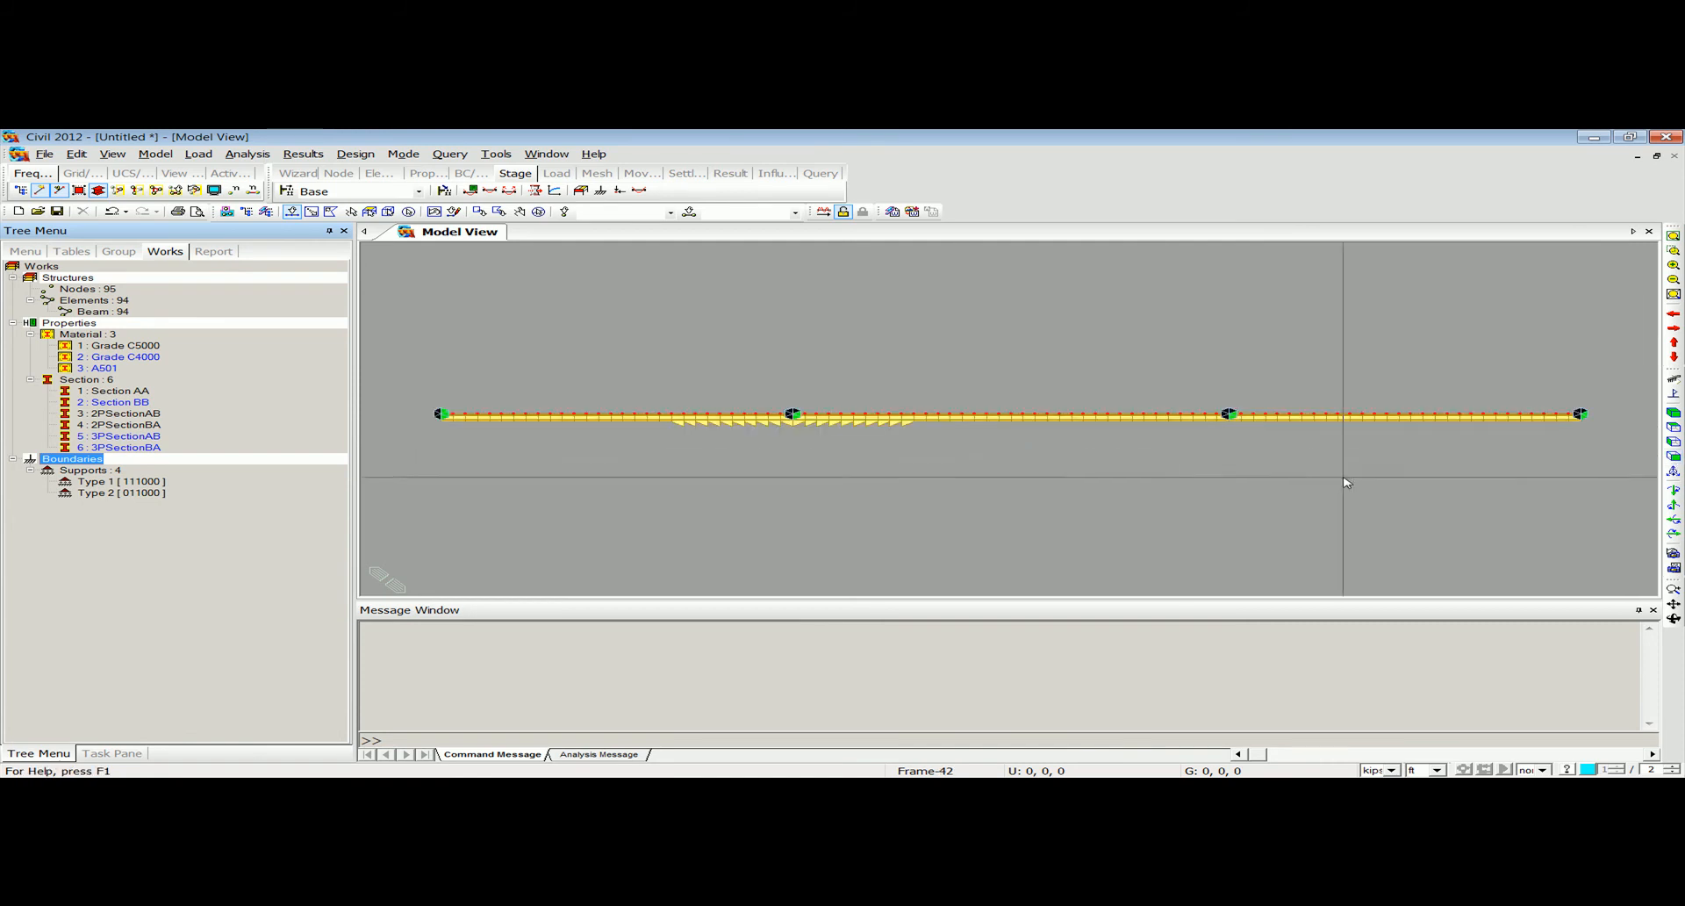
{"action": "scroll", "coordinate": [1161, 410], "scroll_direction": "up", "scroll_amount": 3}
{"action": "middle_click_drag", "start_coordinate": [1262, 446], "coordinate": [1059, 456]}
{"action": "left_click_drag", "start_coordinate": [1112, 444], "coordinate": [713, 414]}
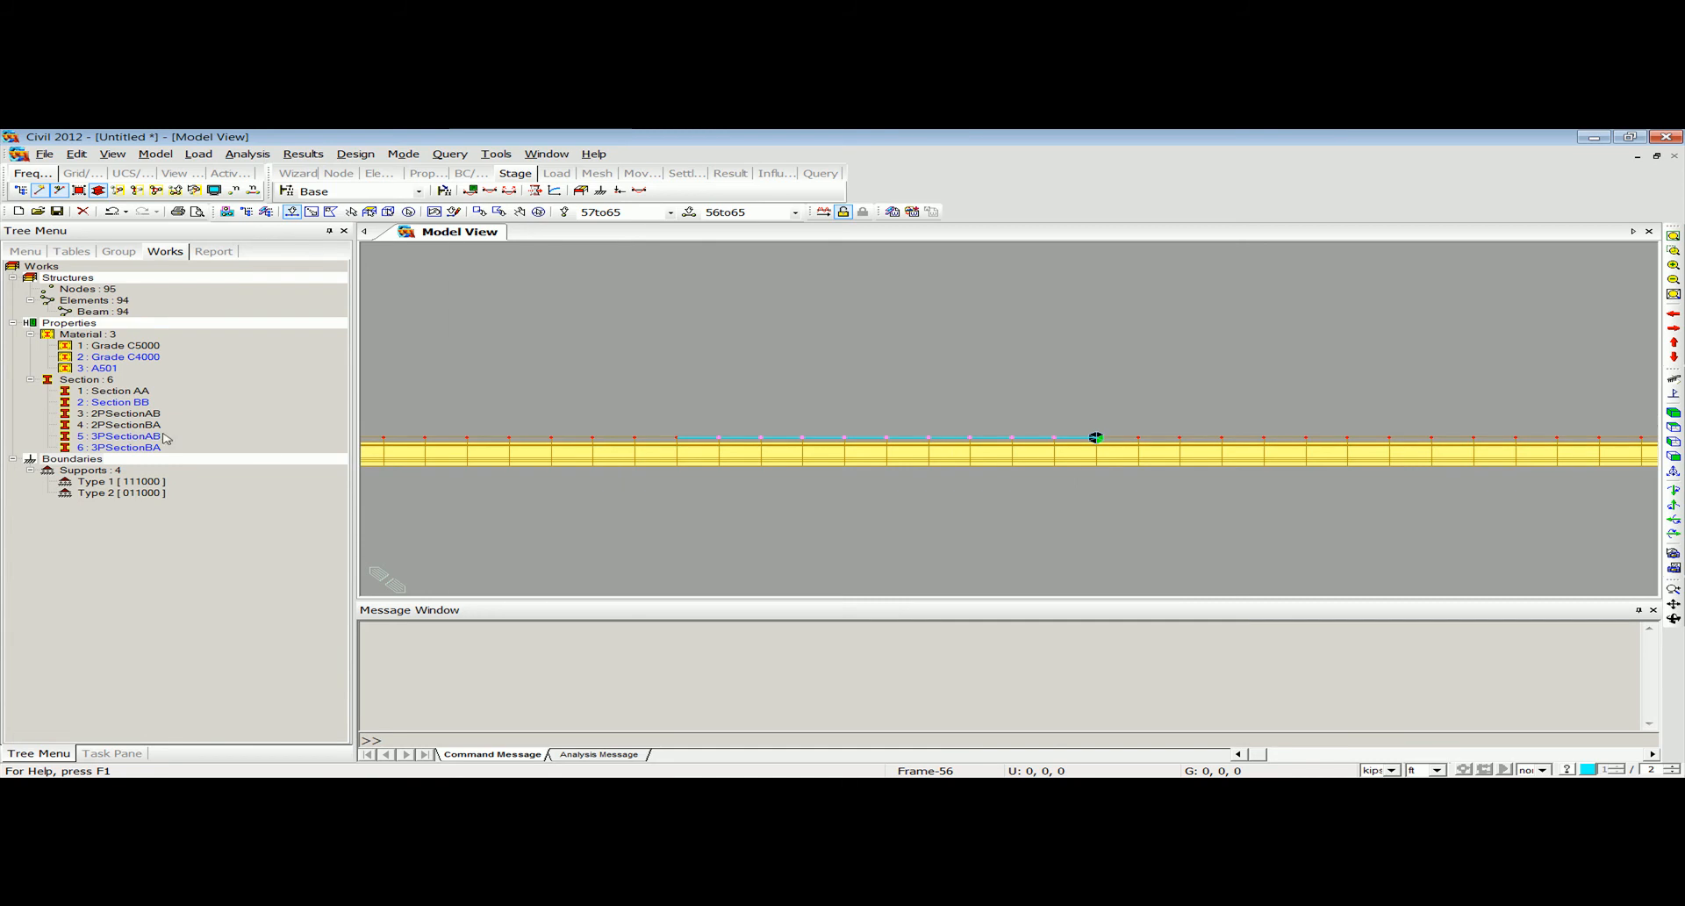
{"action": "left_click_drag", "start_coordinate": [140, 438], "coordinate": [243, 439]}
{"action": "left_click_drag", "start_coordinate": [760, 441], "coordinate": [763, 442]}
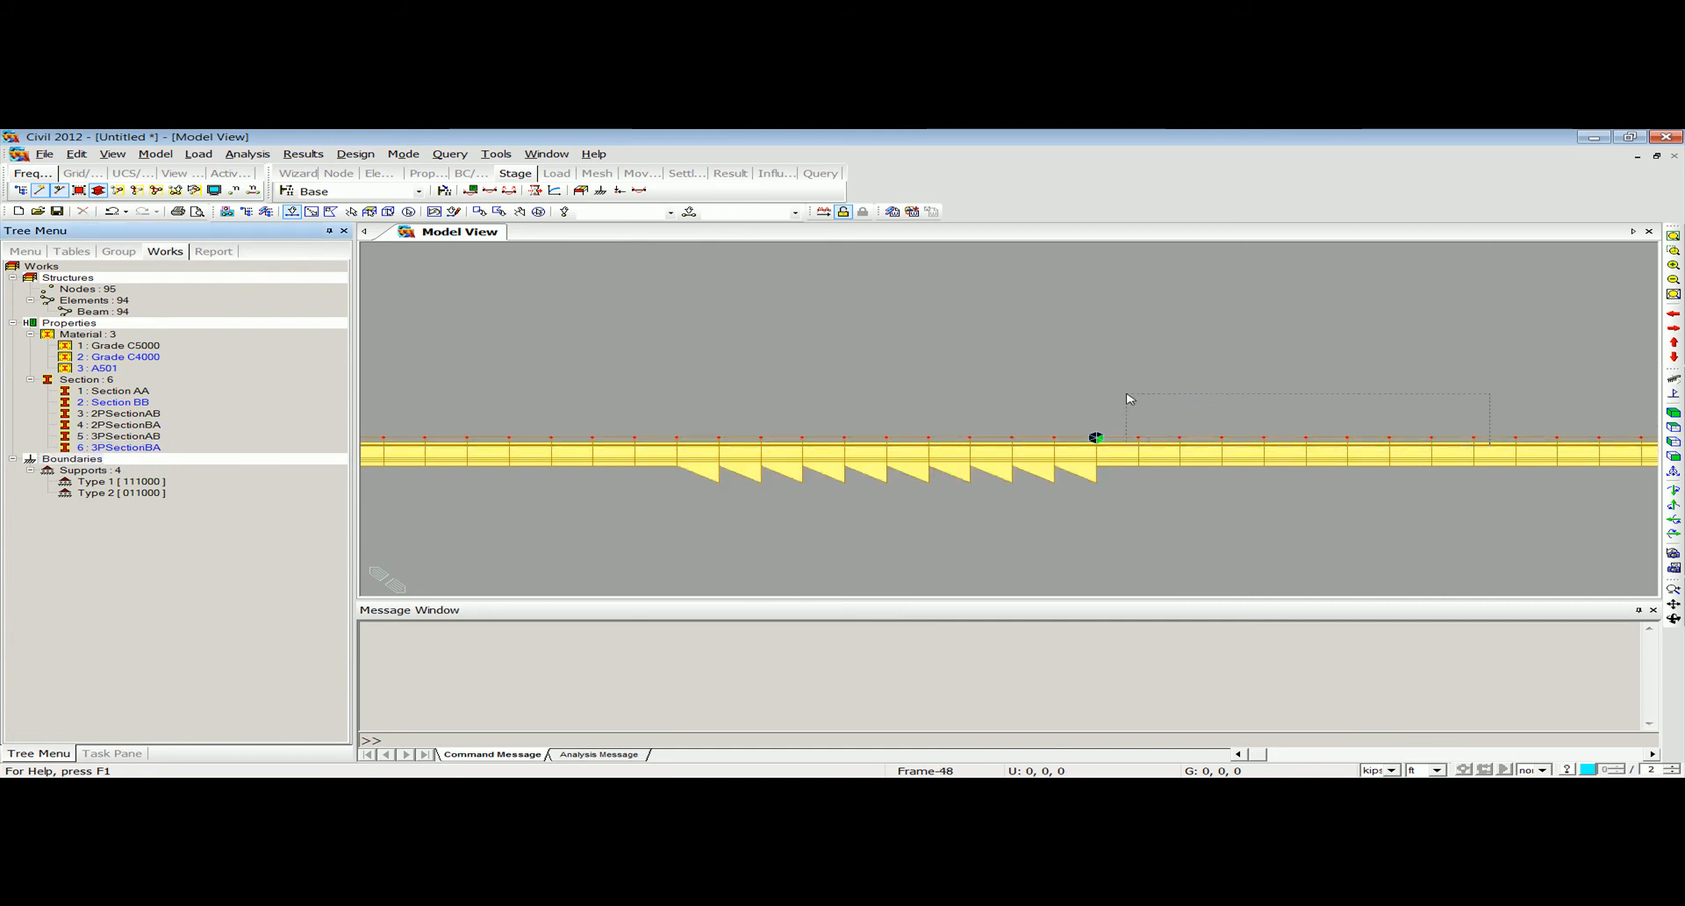
Assign section 3PSectionBA to elements 66 to 75, just beyond the third support, and cancel the Save As dialog.
{"action": "key", "text": "ctrl+s"}
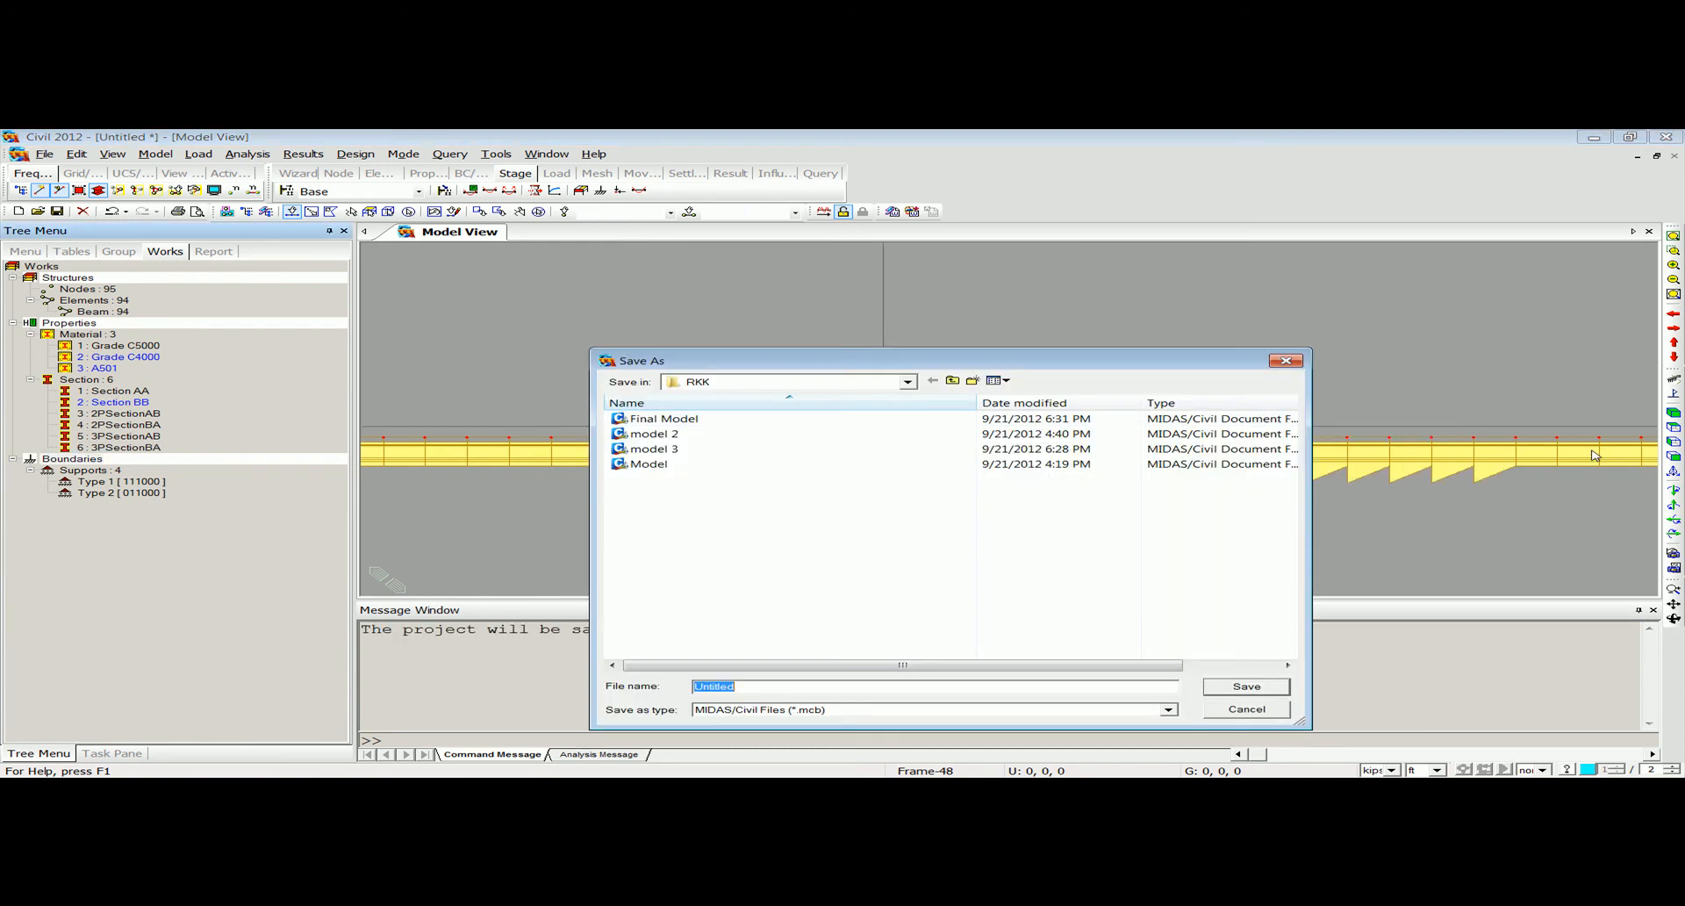
{"action": "left_click", "coordinate": [1291, 364]}
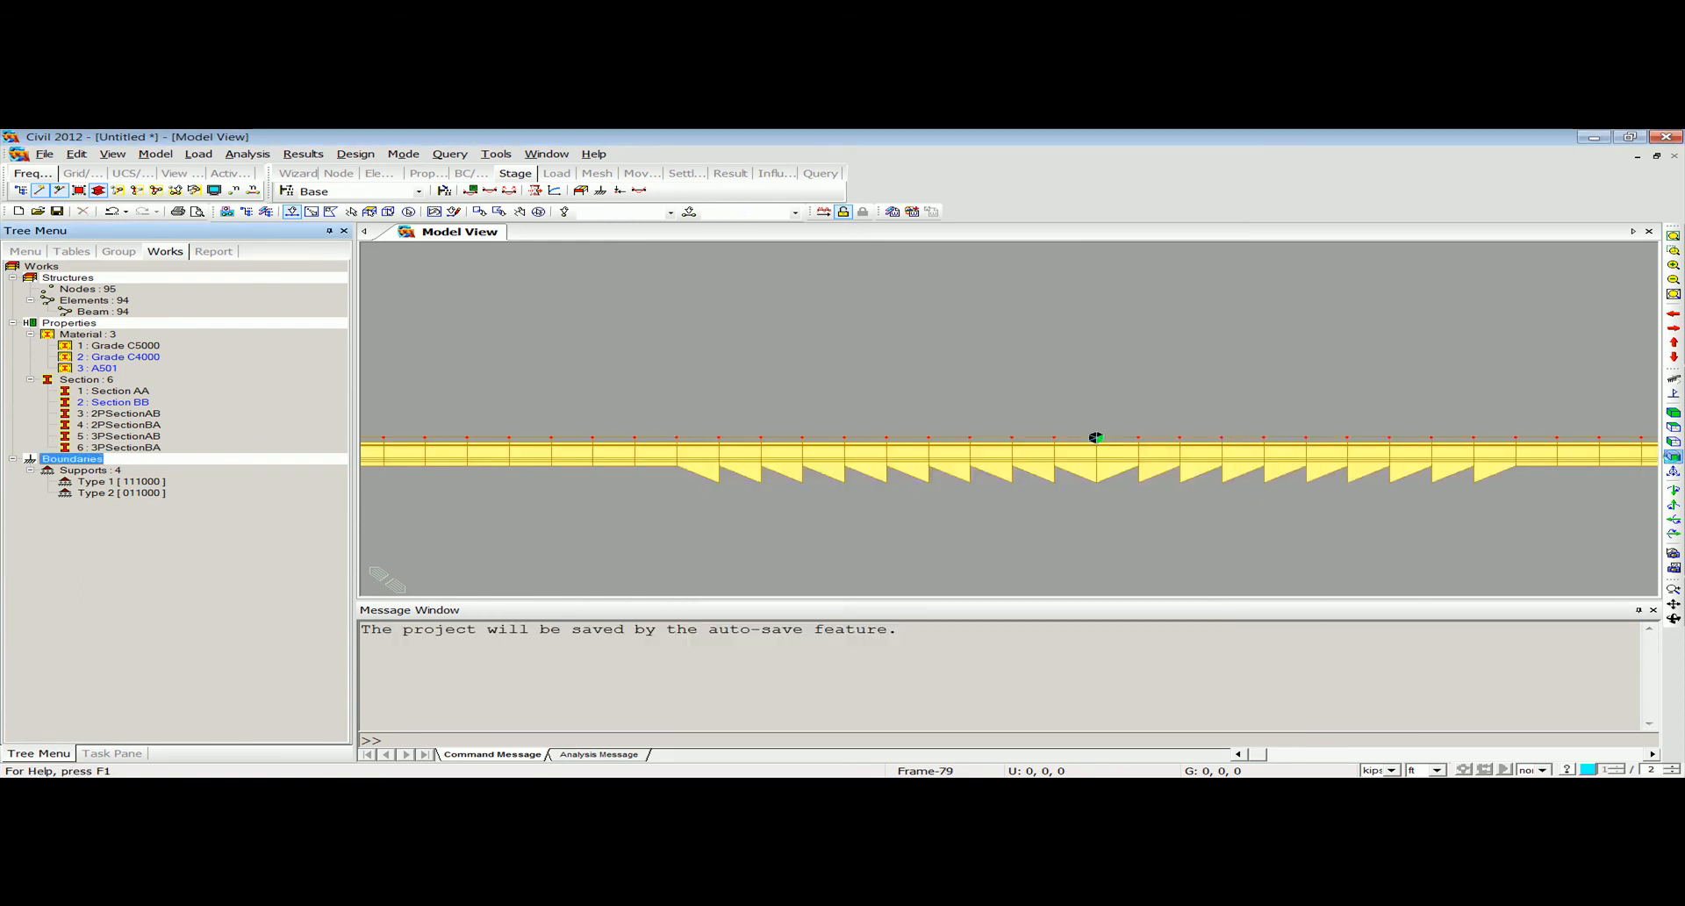
{"action": "left_click", "coordinate": [1674, 458]}
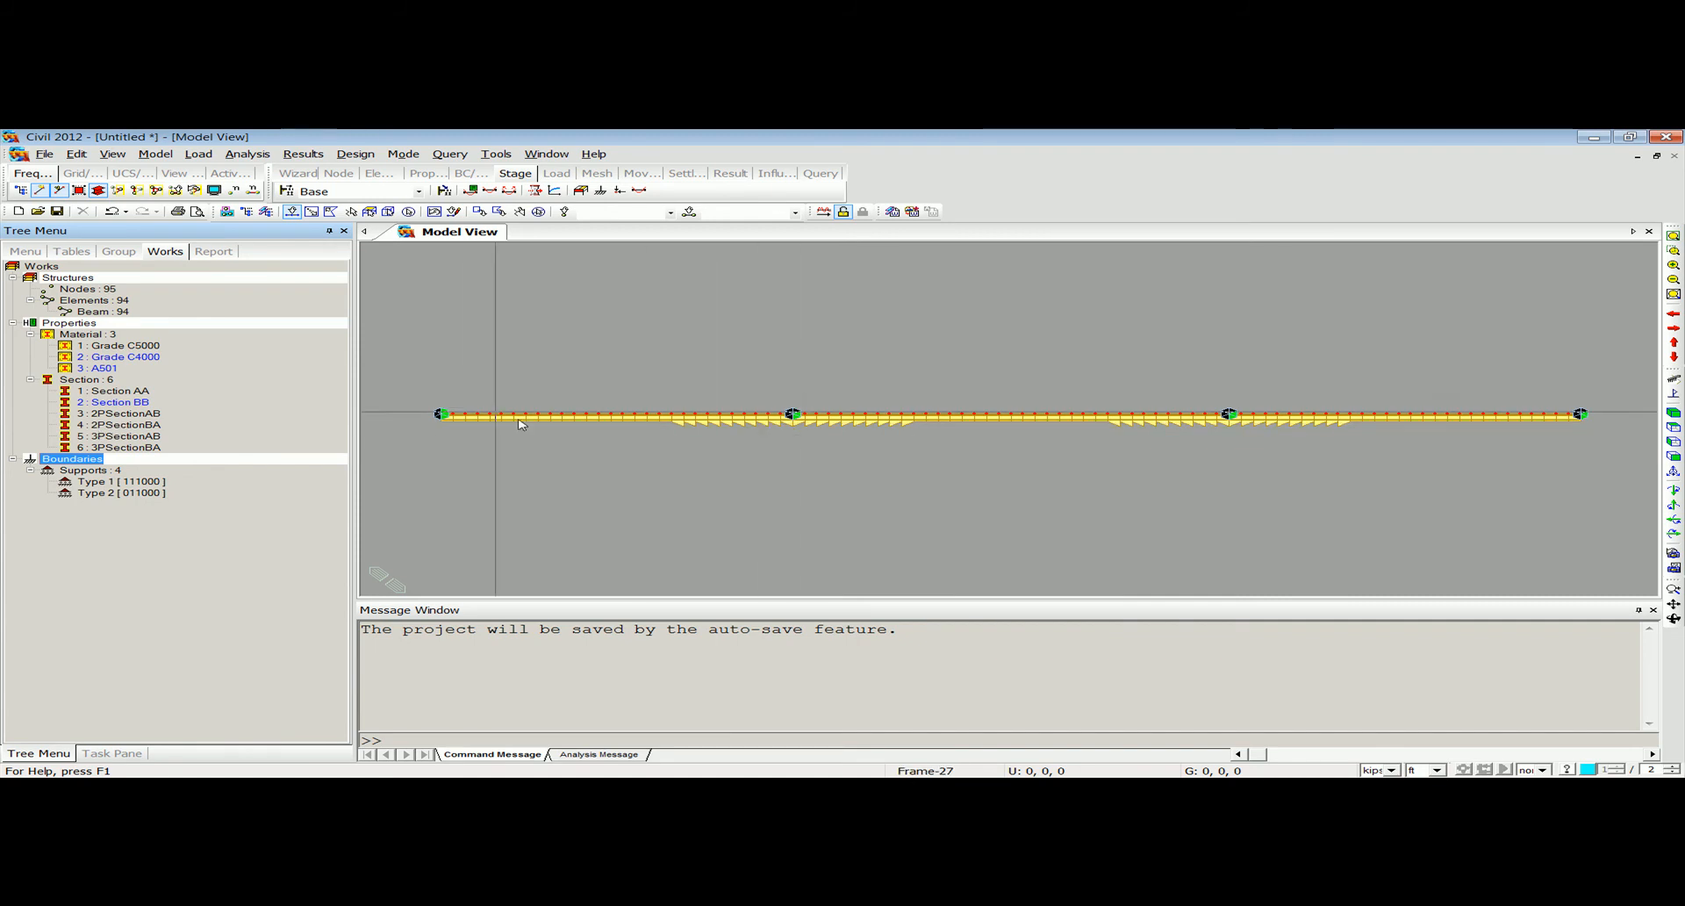
Create a tapered section group named tap 1 from elements 20 to 29, with linear variation in both axes.
{"action": "middle_click_drag", "start_coordinate": [748, 435], "coordinate": [754, 450]}
{"action": "scroll", "coordinate": [757, 456], "scroll_direction": "up", "scroll_amount": 4}
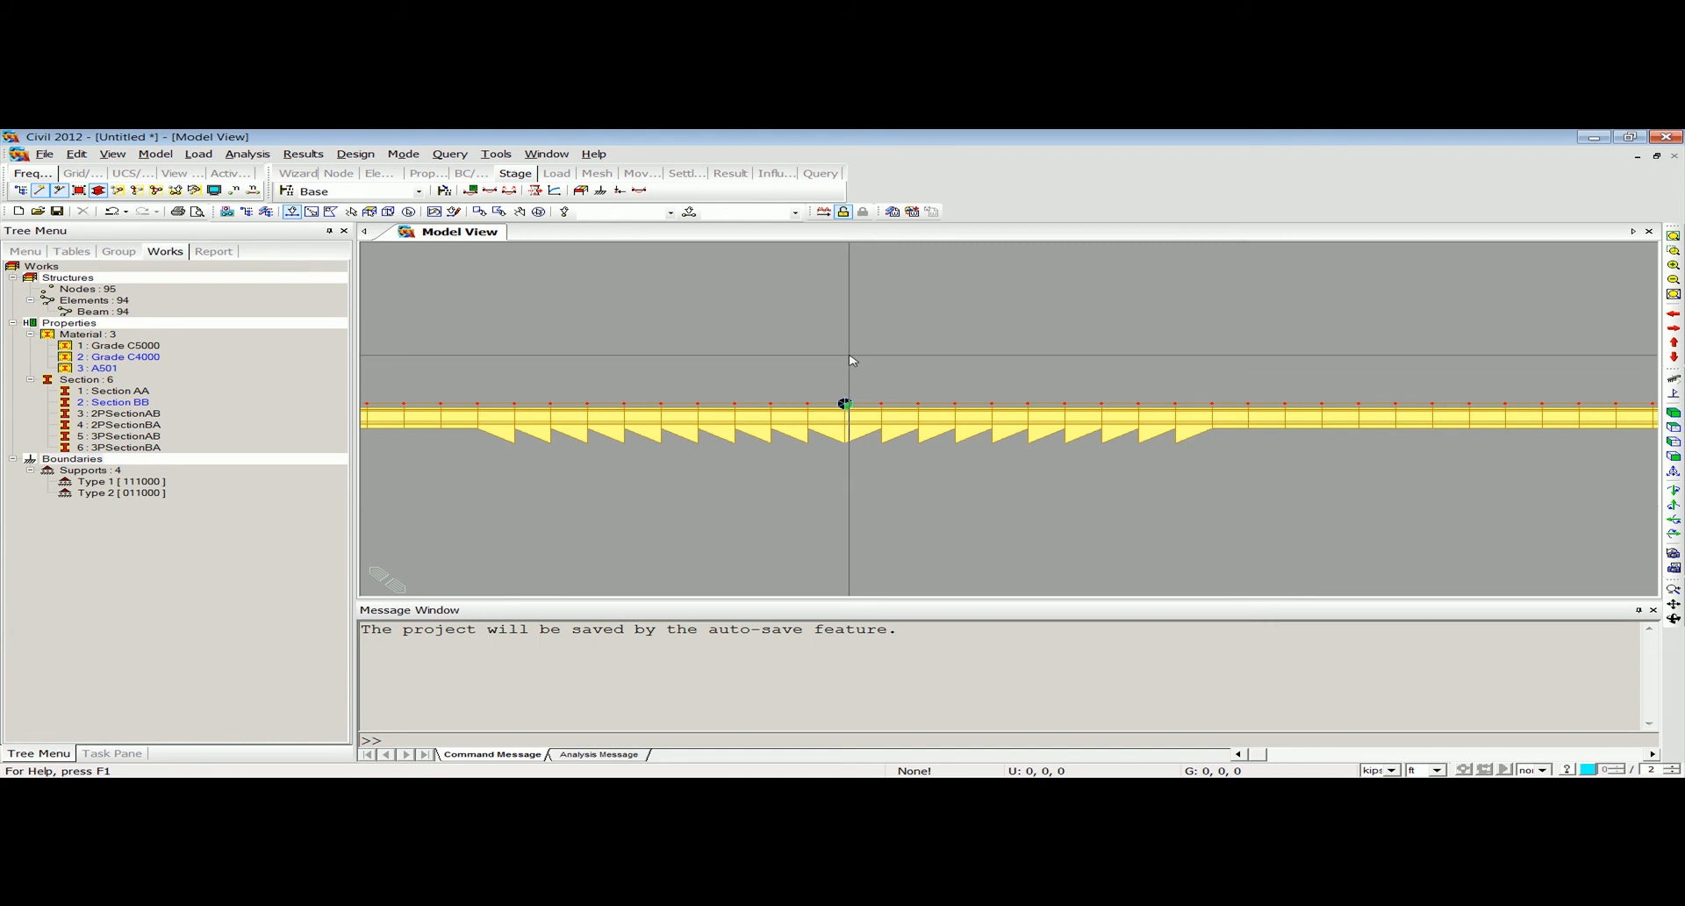
{"action": "left_click", "coordinate": [147, 157]}
{"action": "mouse_move", "coordinate": [206, 271]}
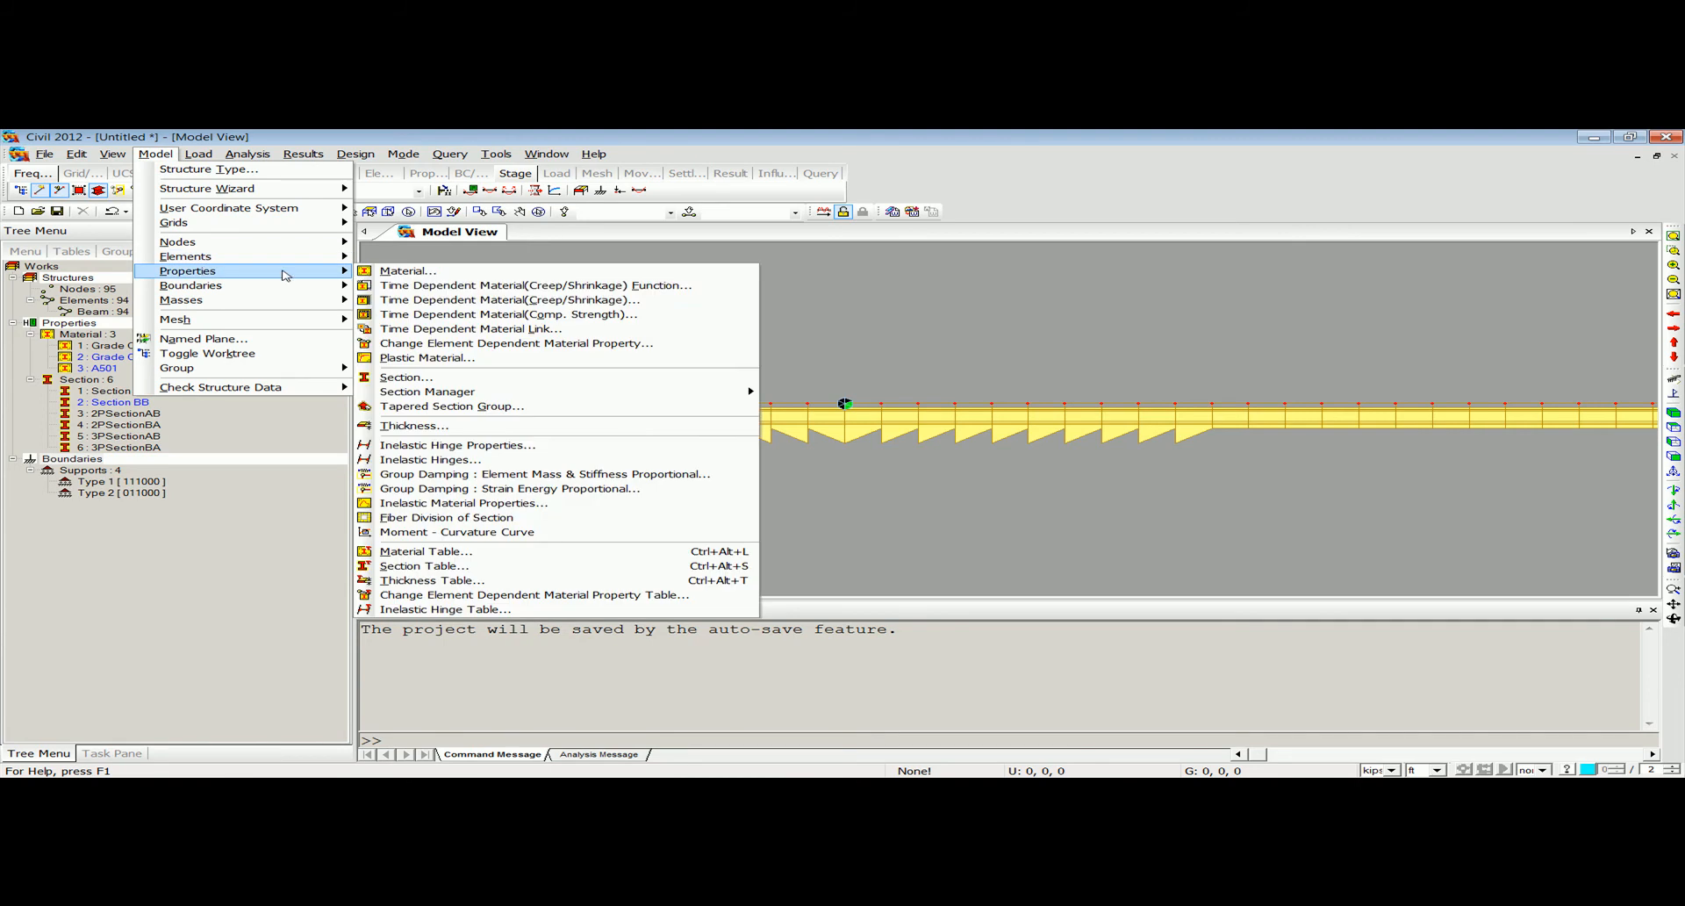
{"action": "left_click", "coordinate": [465, 406]}
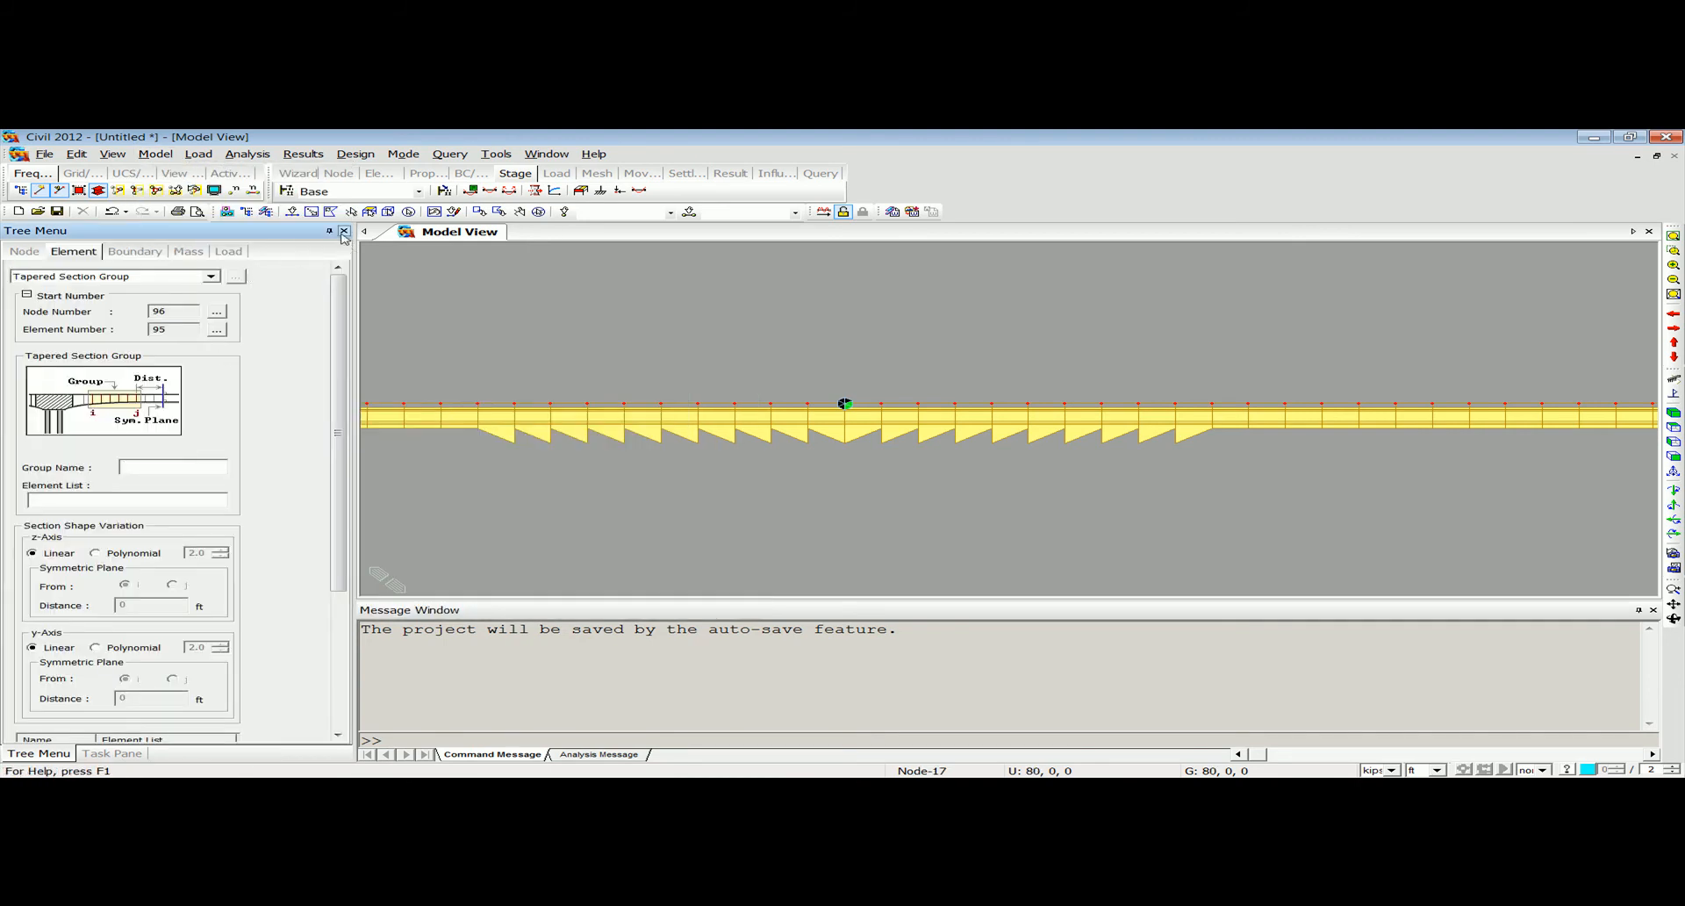
{"action": "left_click", "coordinate": [291, 212]}
{"action": "left_click_drag", "start_coordinate": [829, 410], "coordinate": [505, 391]}
{"action": "left_click", "coordinate": [127, 467]}
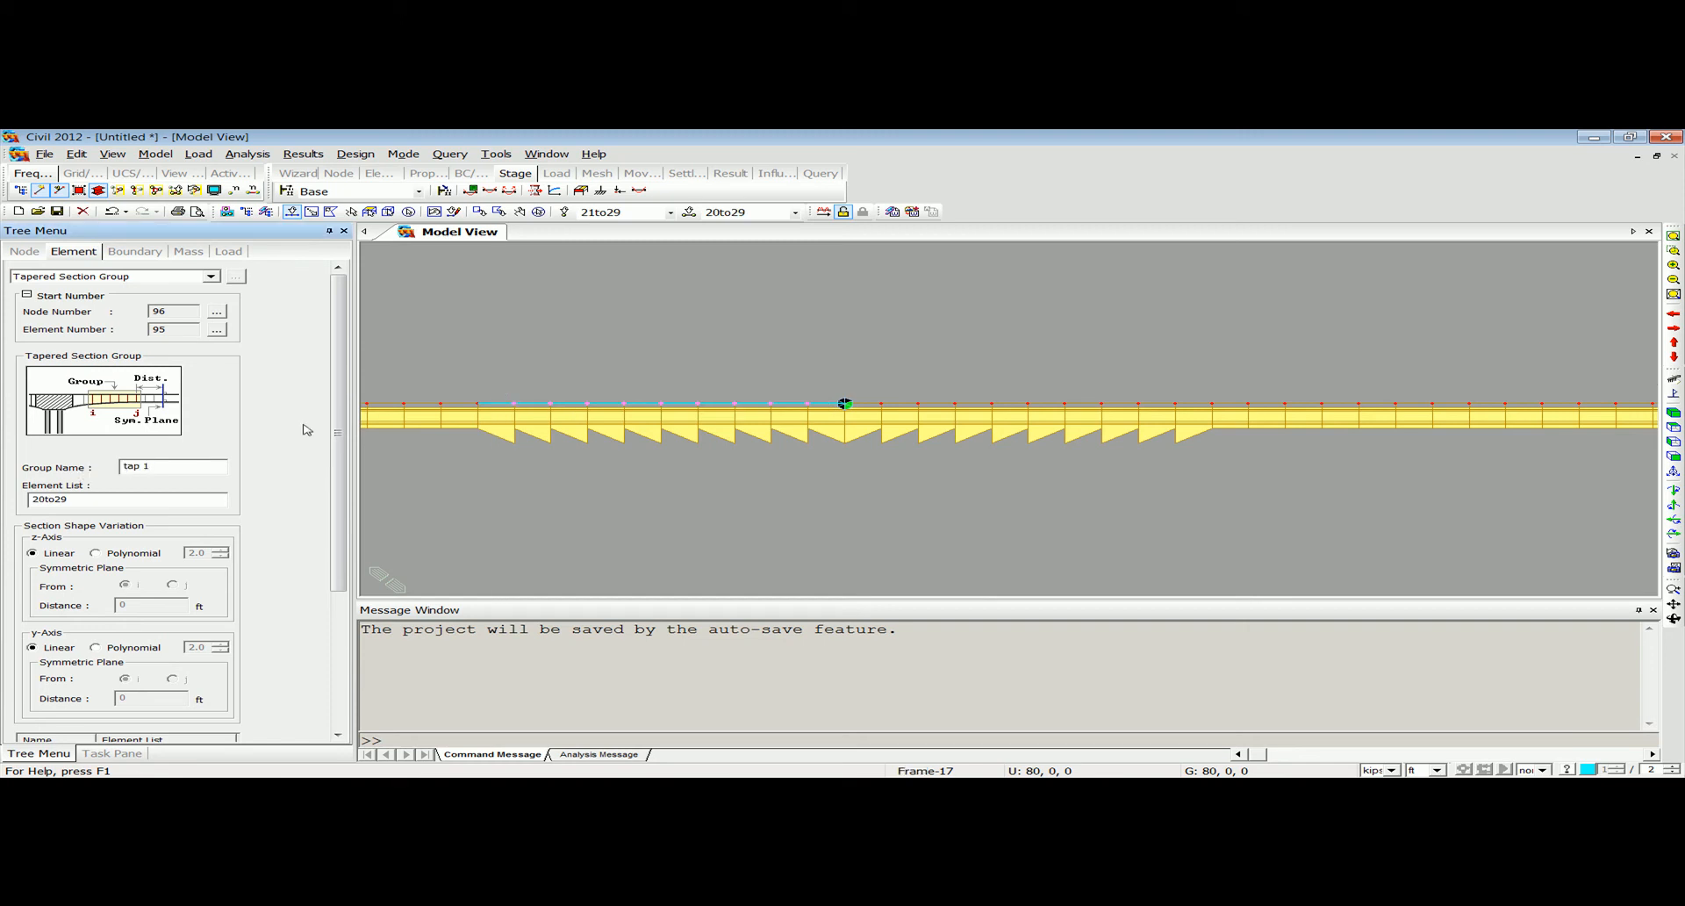
{"action": "type", "text": "tap 1"}
{"action": "scroll", "coordinate": [332, 424], "scroll_direction": "down", "scroll_amount": 3}
{"action": "left_click", "coordinate": [60, 711]}
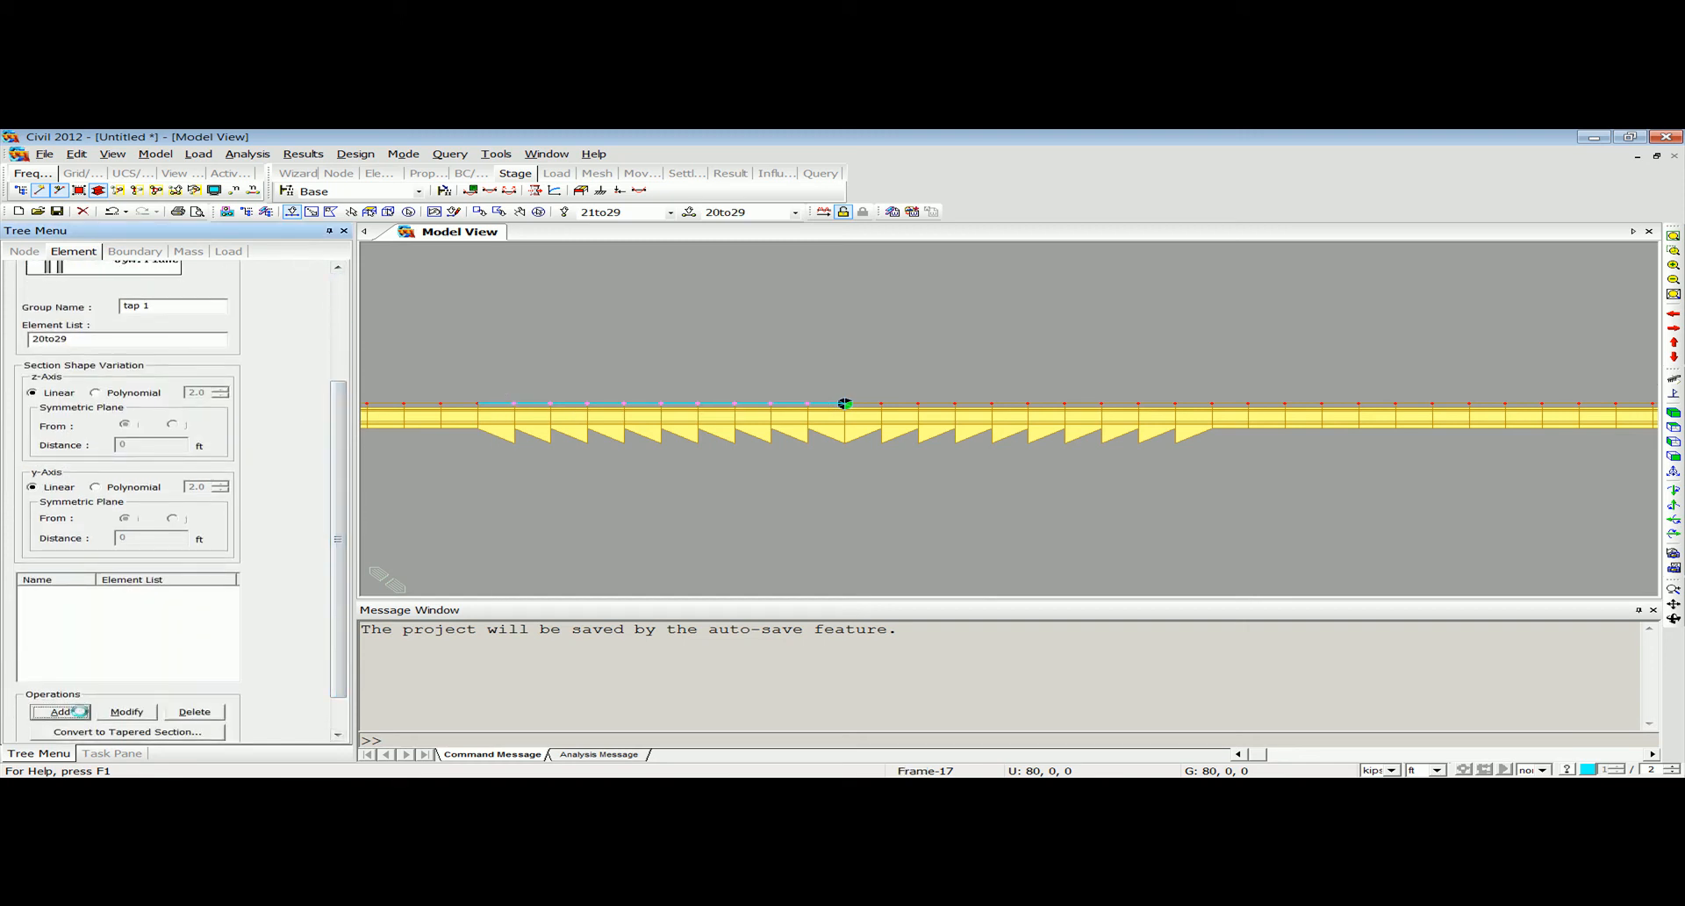
Add a linear tapered section group named tap 2 from elements 30 to 39.
{"action": "left_click_drag", "start_coordinate": [1198, 417], "coordinate": [865, 377]}
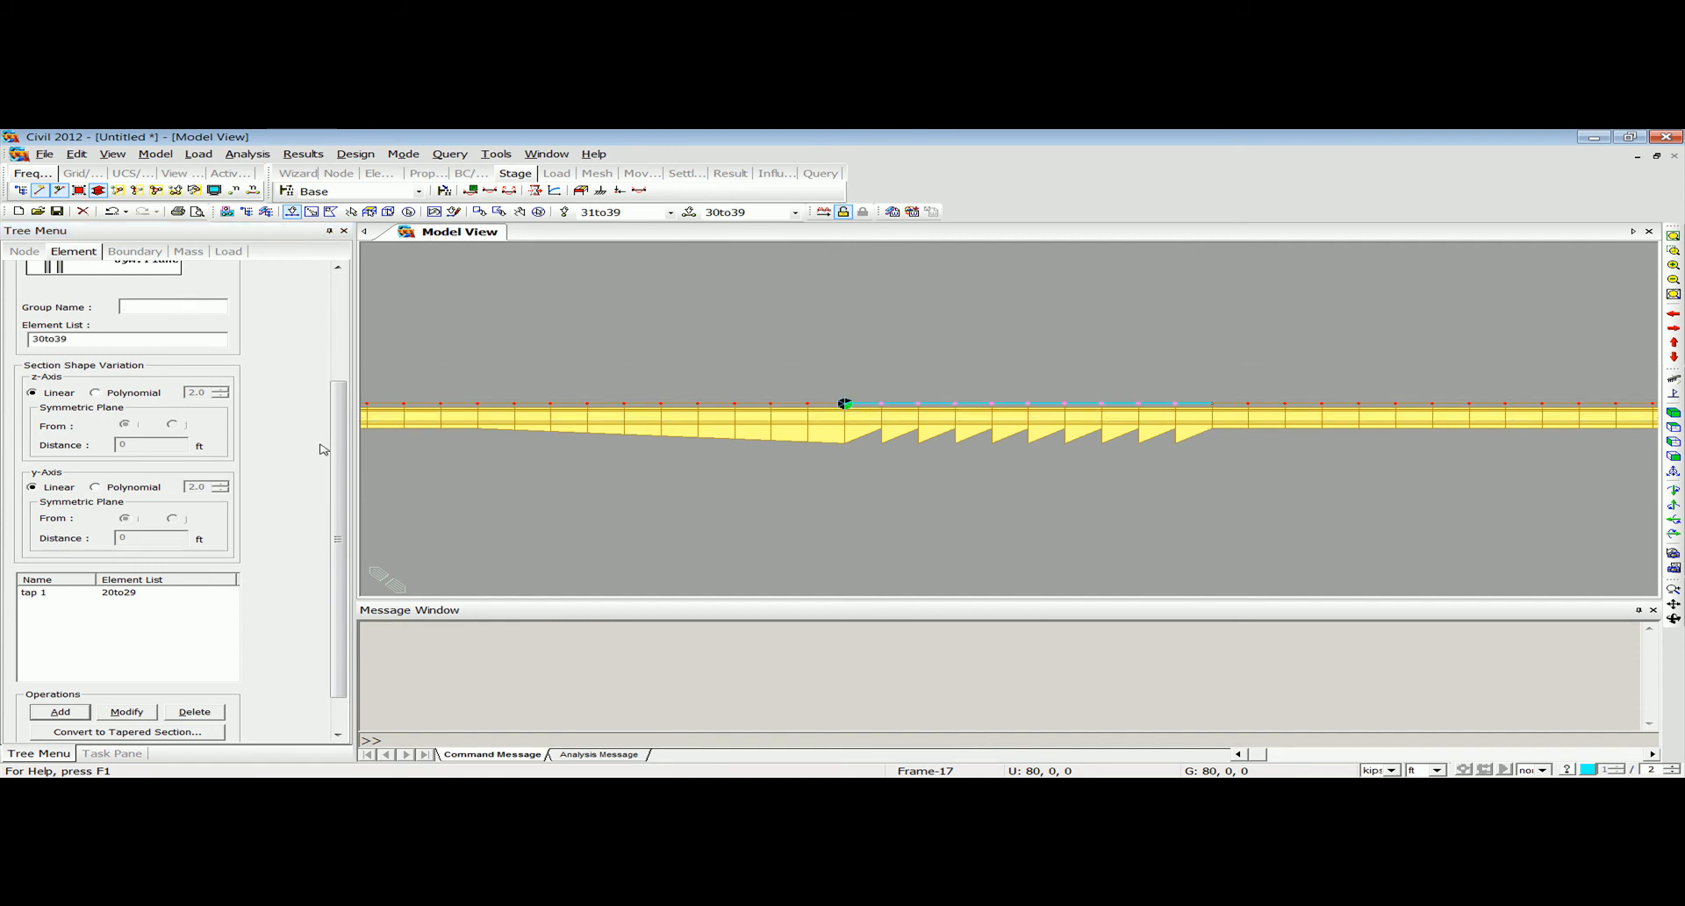
{"action": "left_click", "coordinate": [150, 305]}
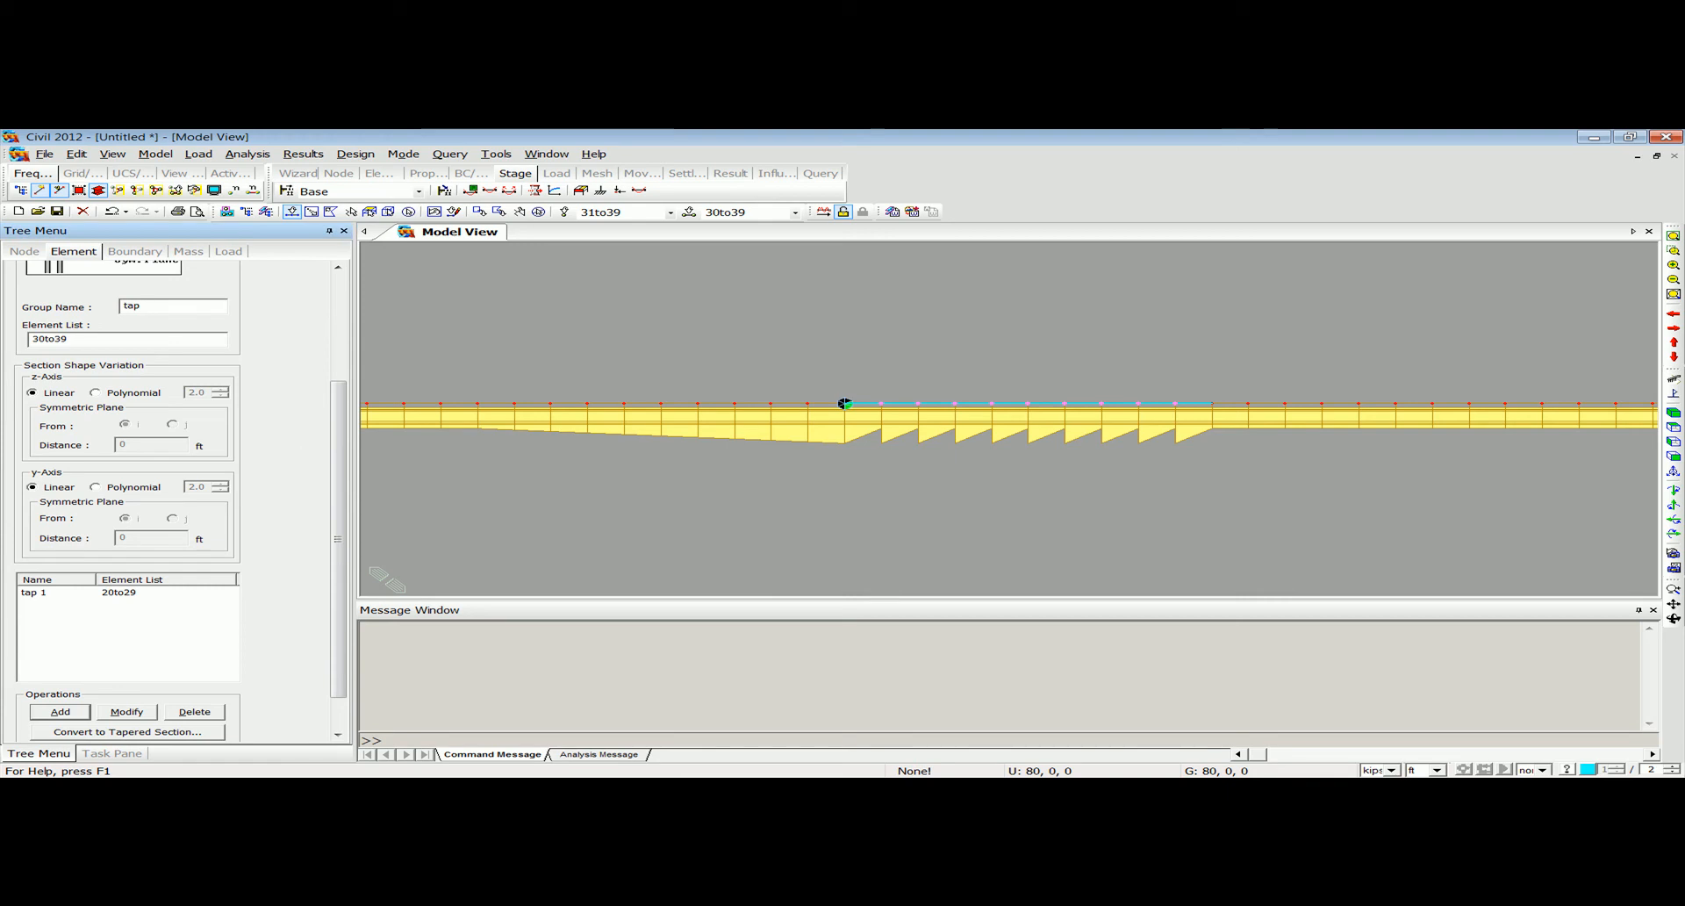
{"action": "left_click", "coordinate": [79, 715]}
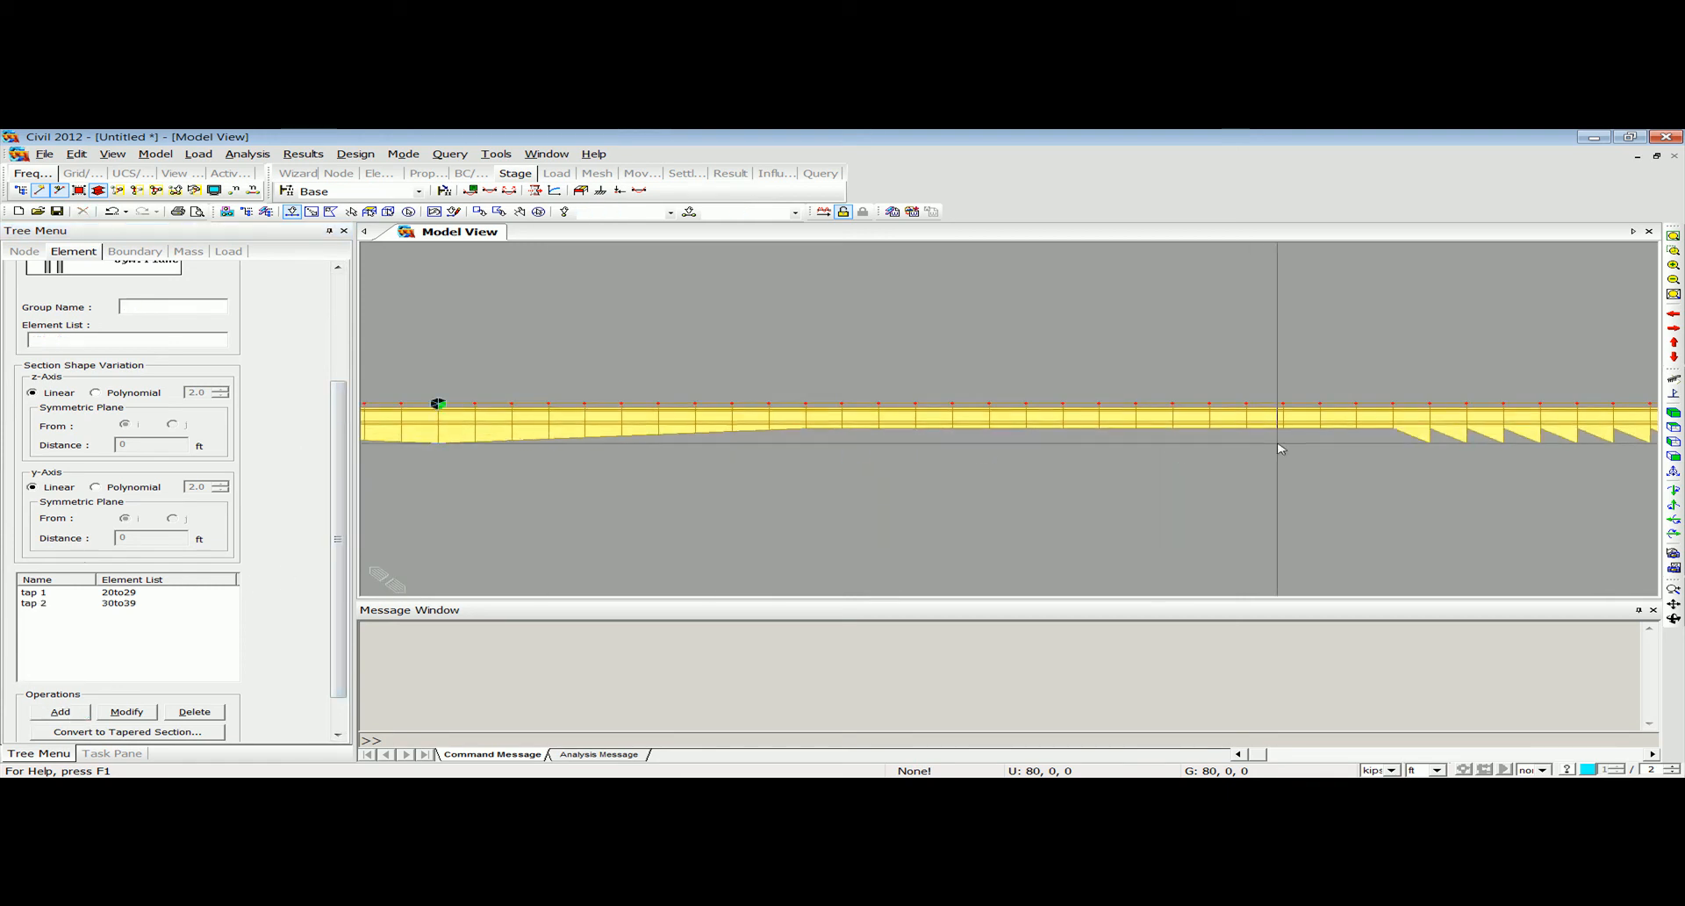
Add a linear tapered section group named tap 3 from elements 56 to 65.
{"action": "middle_click_drag", "start_coordinate": [1247, 445], "coordinate": [665, 466]}
{"action": "left_click_drag", "start_coordinate": [1157, 435], "coordinate": [838, 403]}
{"action": "left_click", "coordinate": [139, 305]}
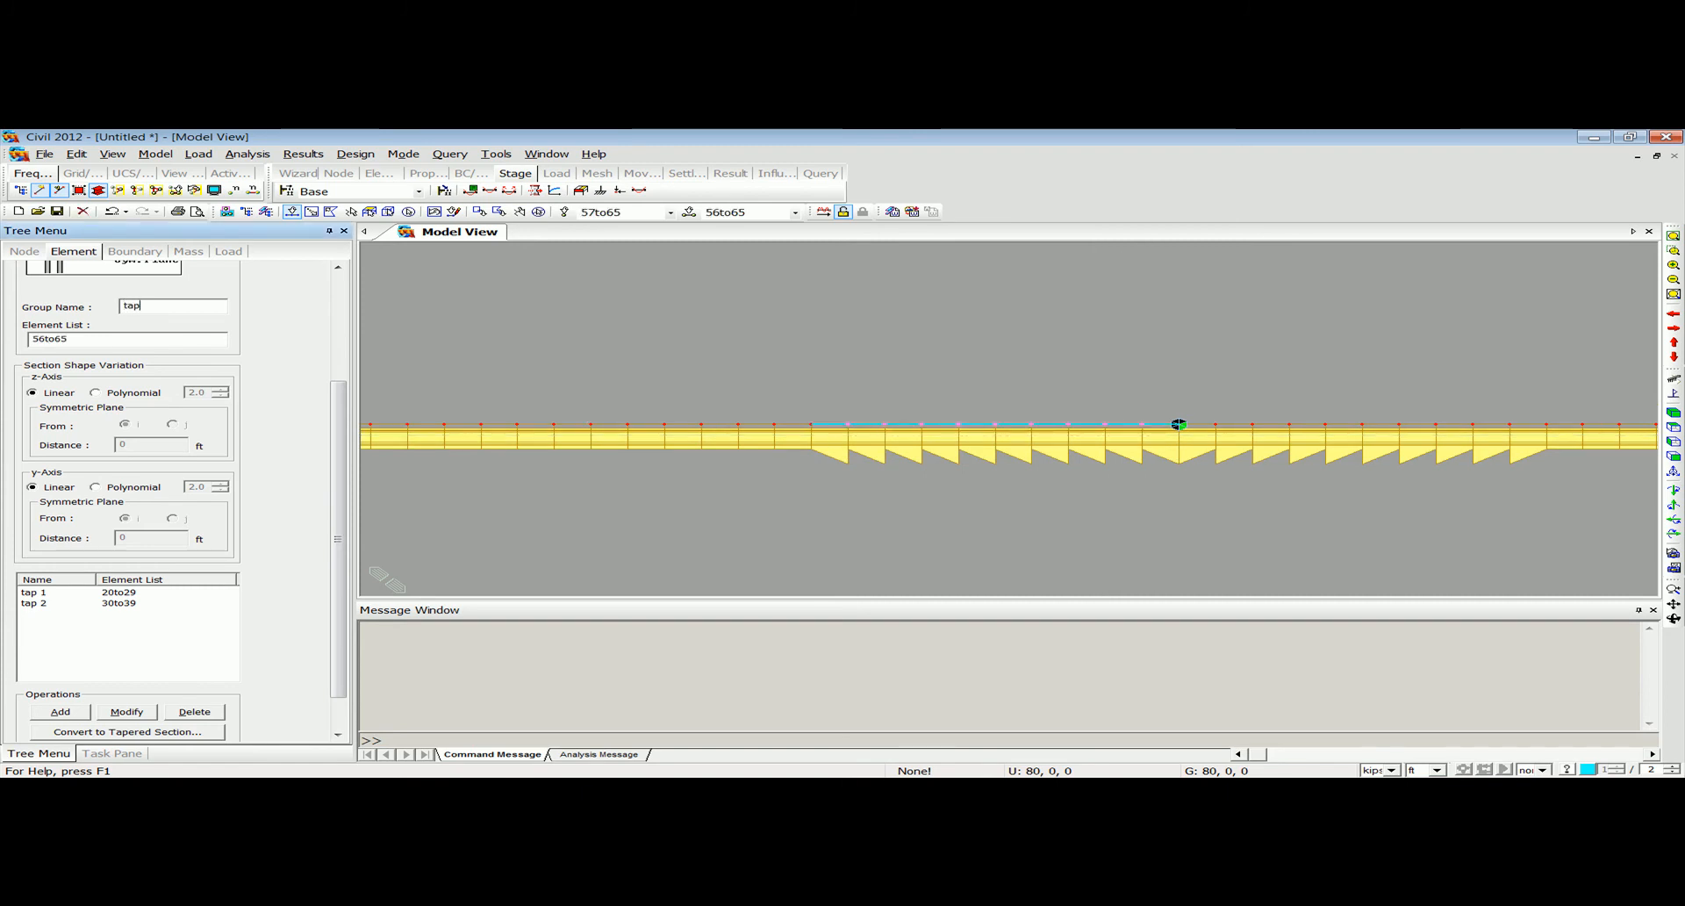
{"action": "type", "text": "tap 3"}
{"action": "left_click", "coordinate": [60, 710]}
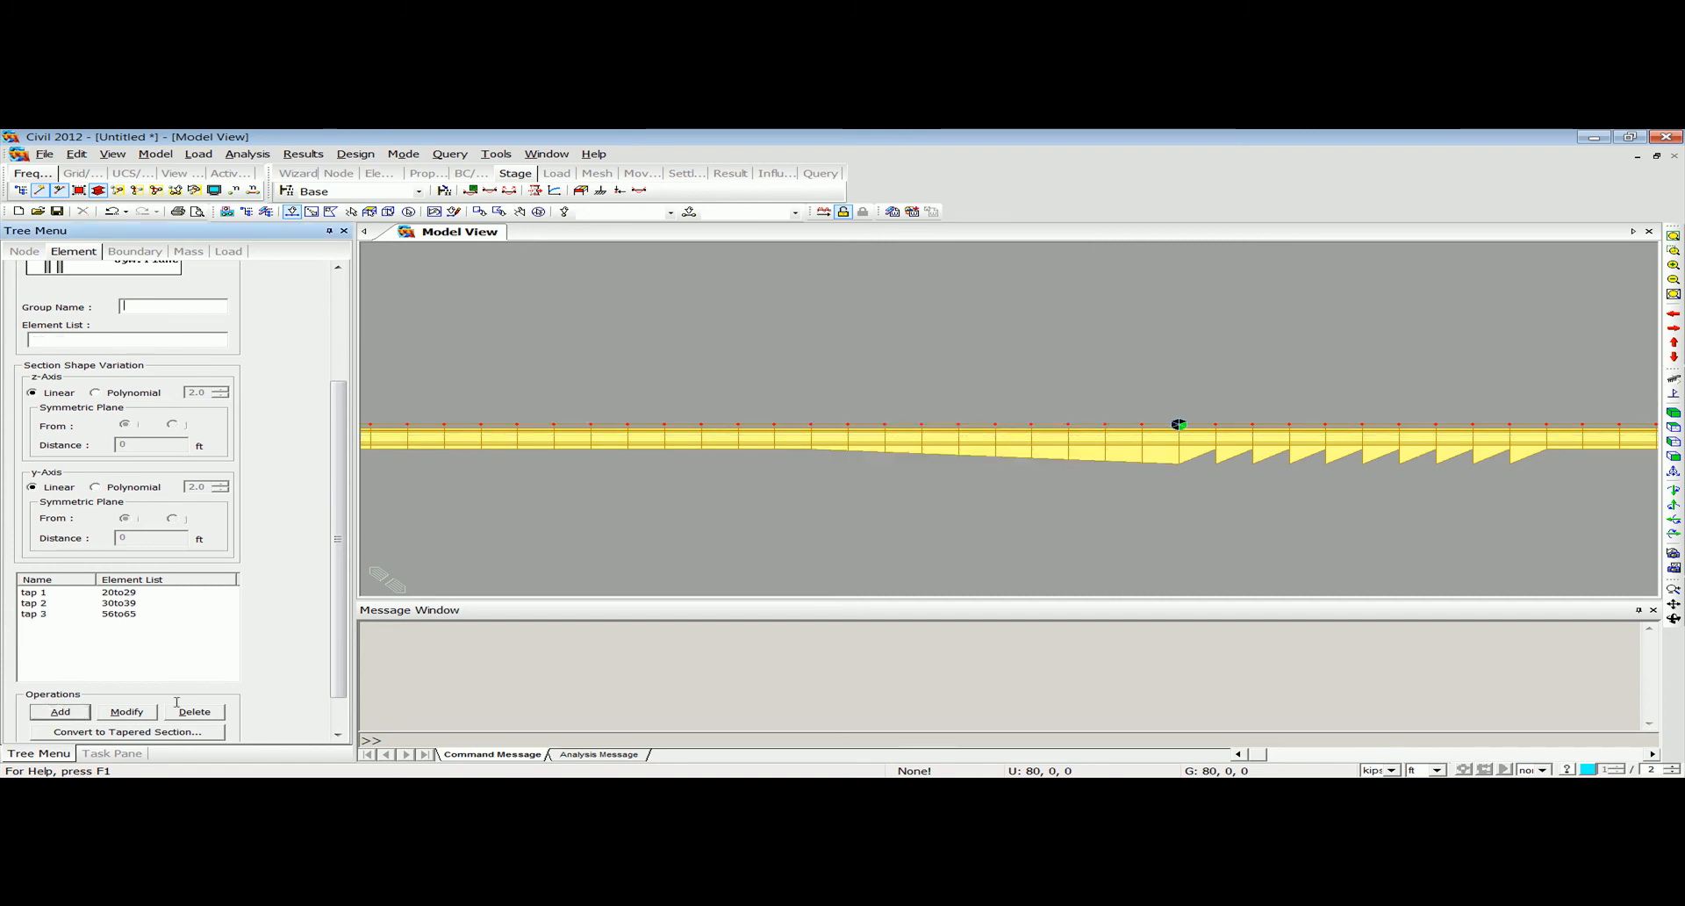
Add a linear tapered section group named tap 4 from elements 66 to 75 and finish defining the tapered groups.
{"action": "left_click_drag", "start_coordinate": [1520, 436], "coordinate": [1213, 396]}
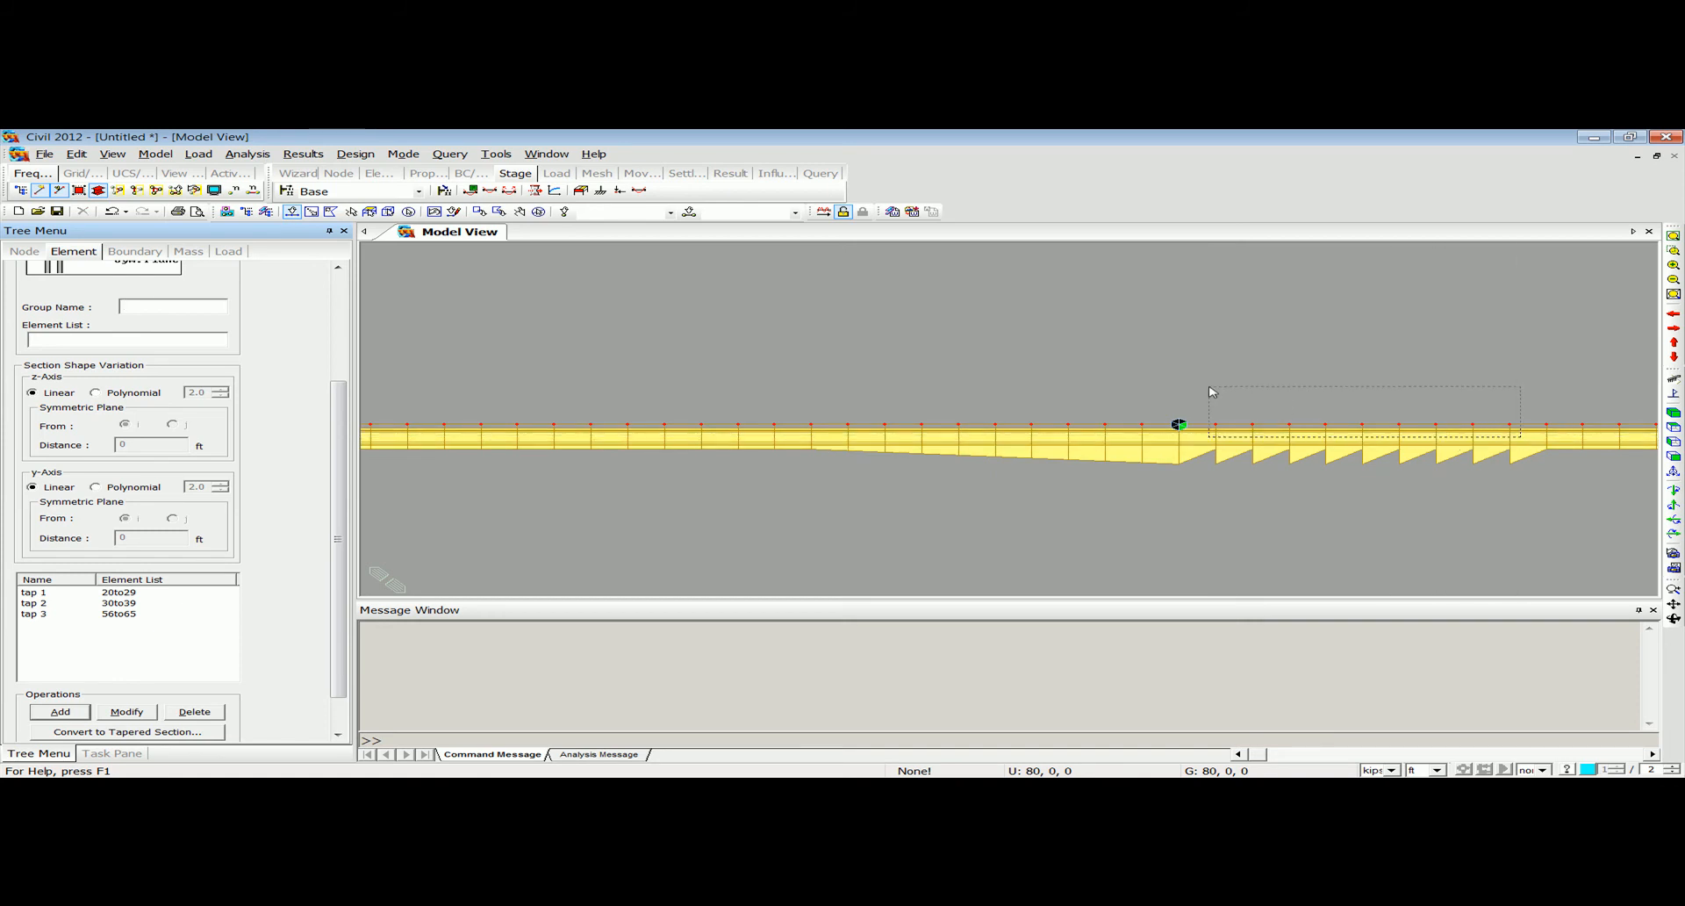
{"action": "left_click", "coordinate": [193, 305]}
{"action": "type", "text": "ta"}
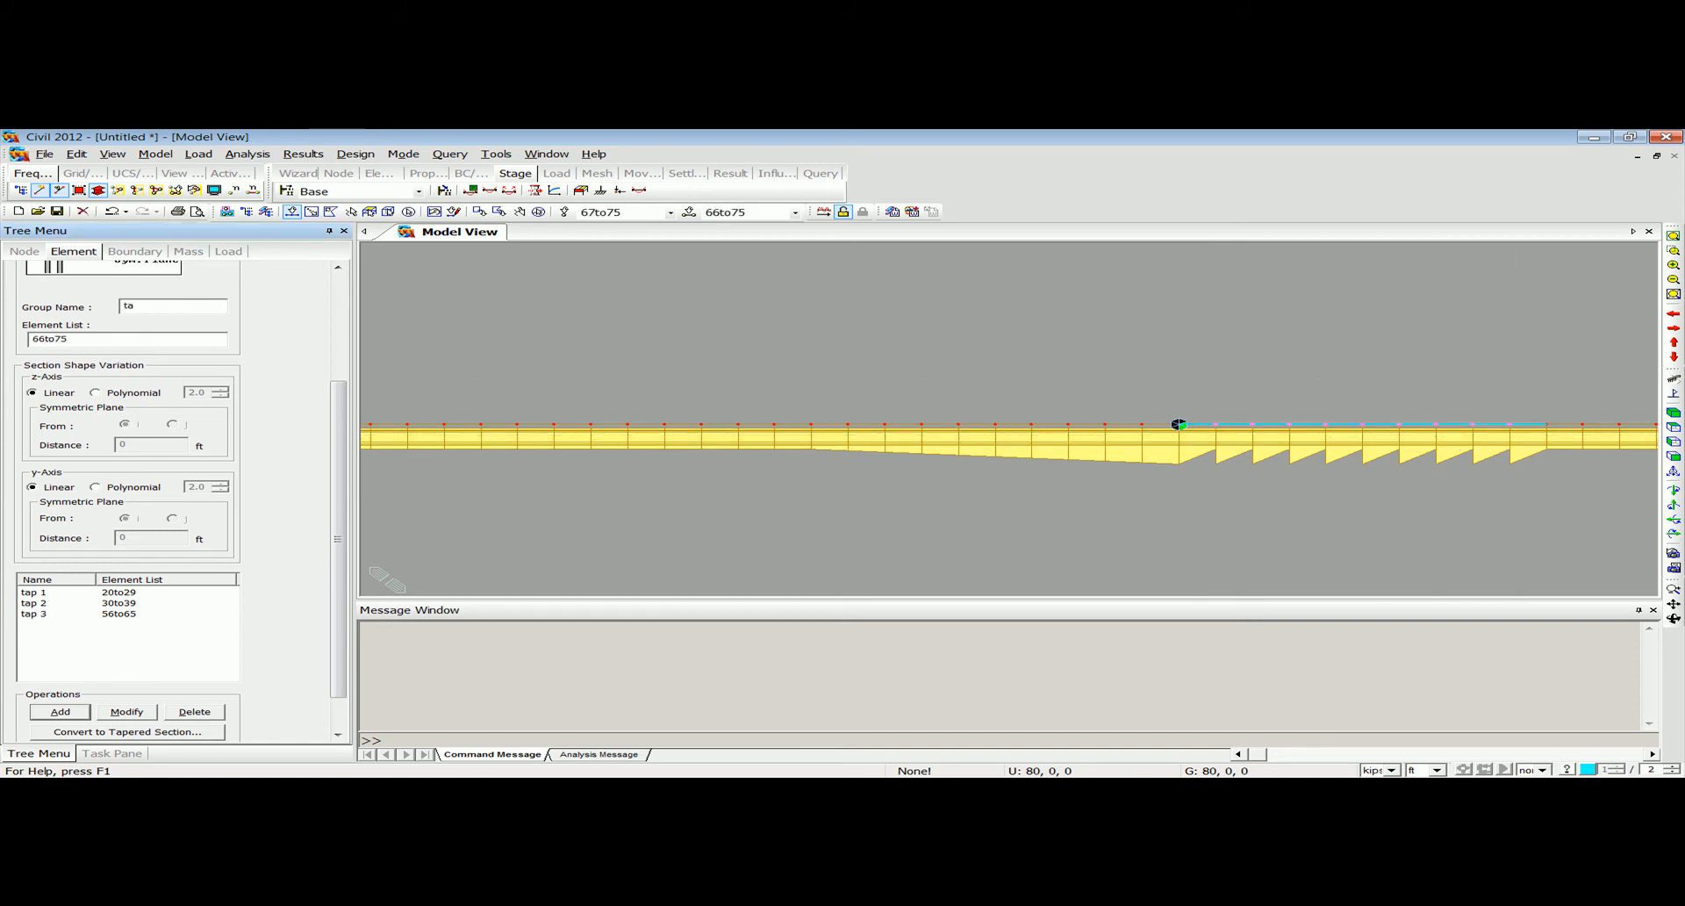
{"action": "type", "text": "p 4"}
{"action": "scroll", "coordinate": [321, 402], "scroll_direction": "down", "scroll_amount": 2}
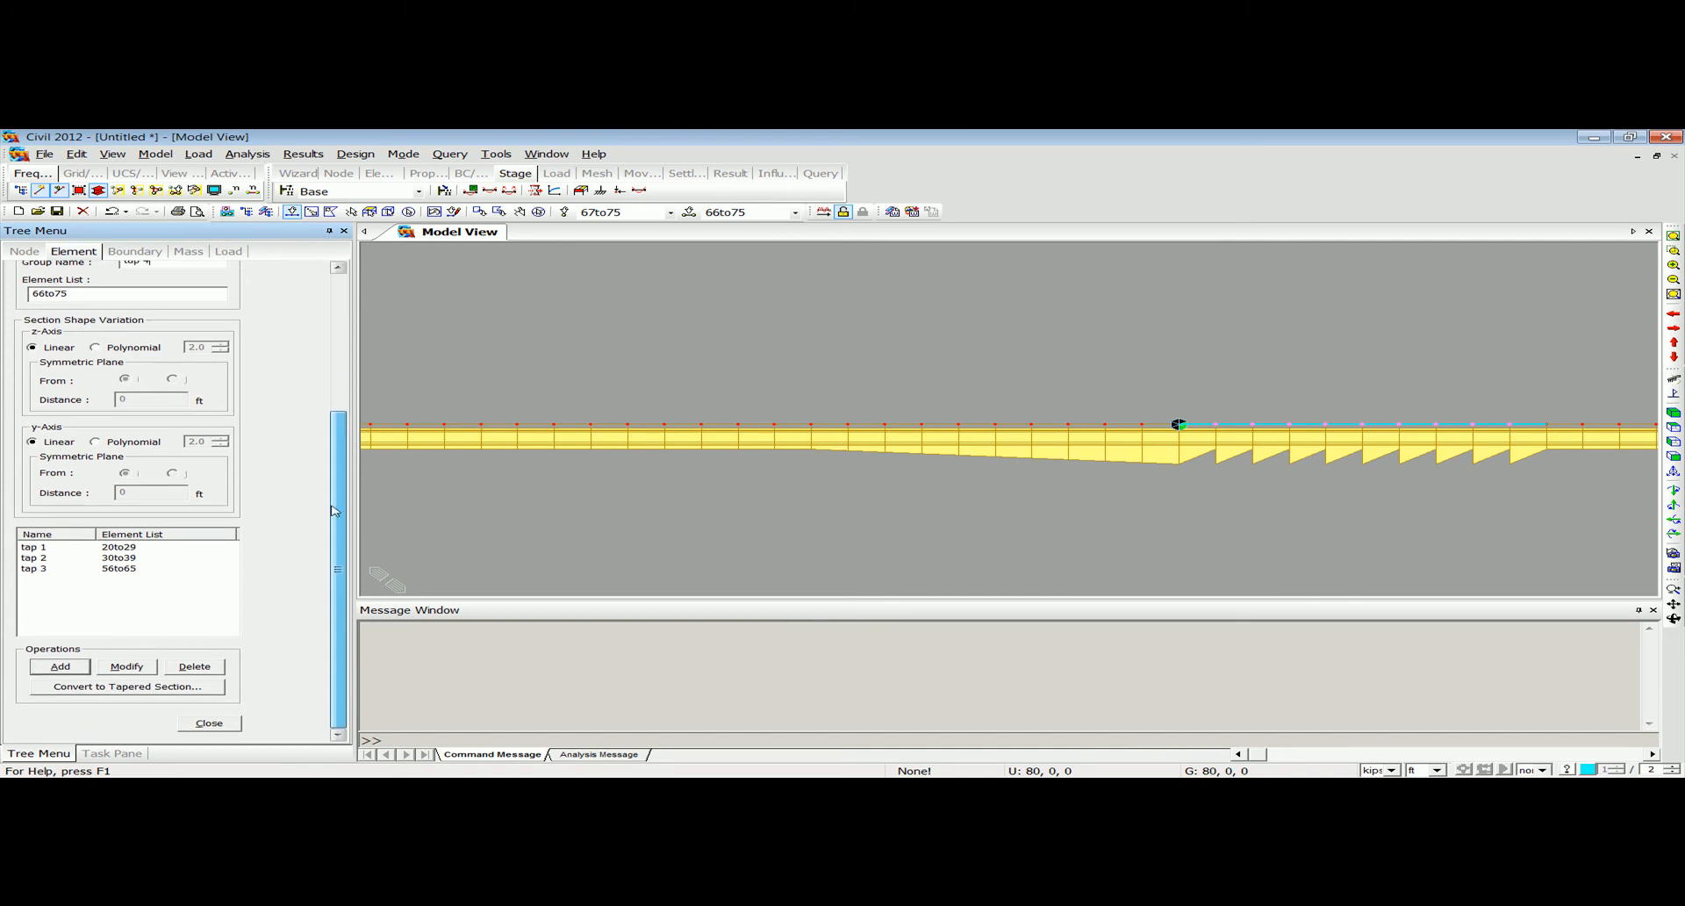
{"action": "left_click", "coordinate": [61, 667]}
{"action": "middle_click_drag", "start_coordinate": [1073, 532], "coordinate": [1112, 519], "text": "ctrl"}
{"action": "left_click", "coordinate": [1672, 237]}
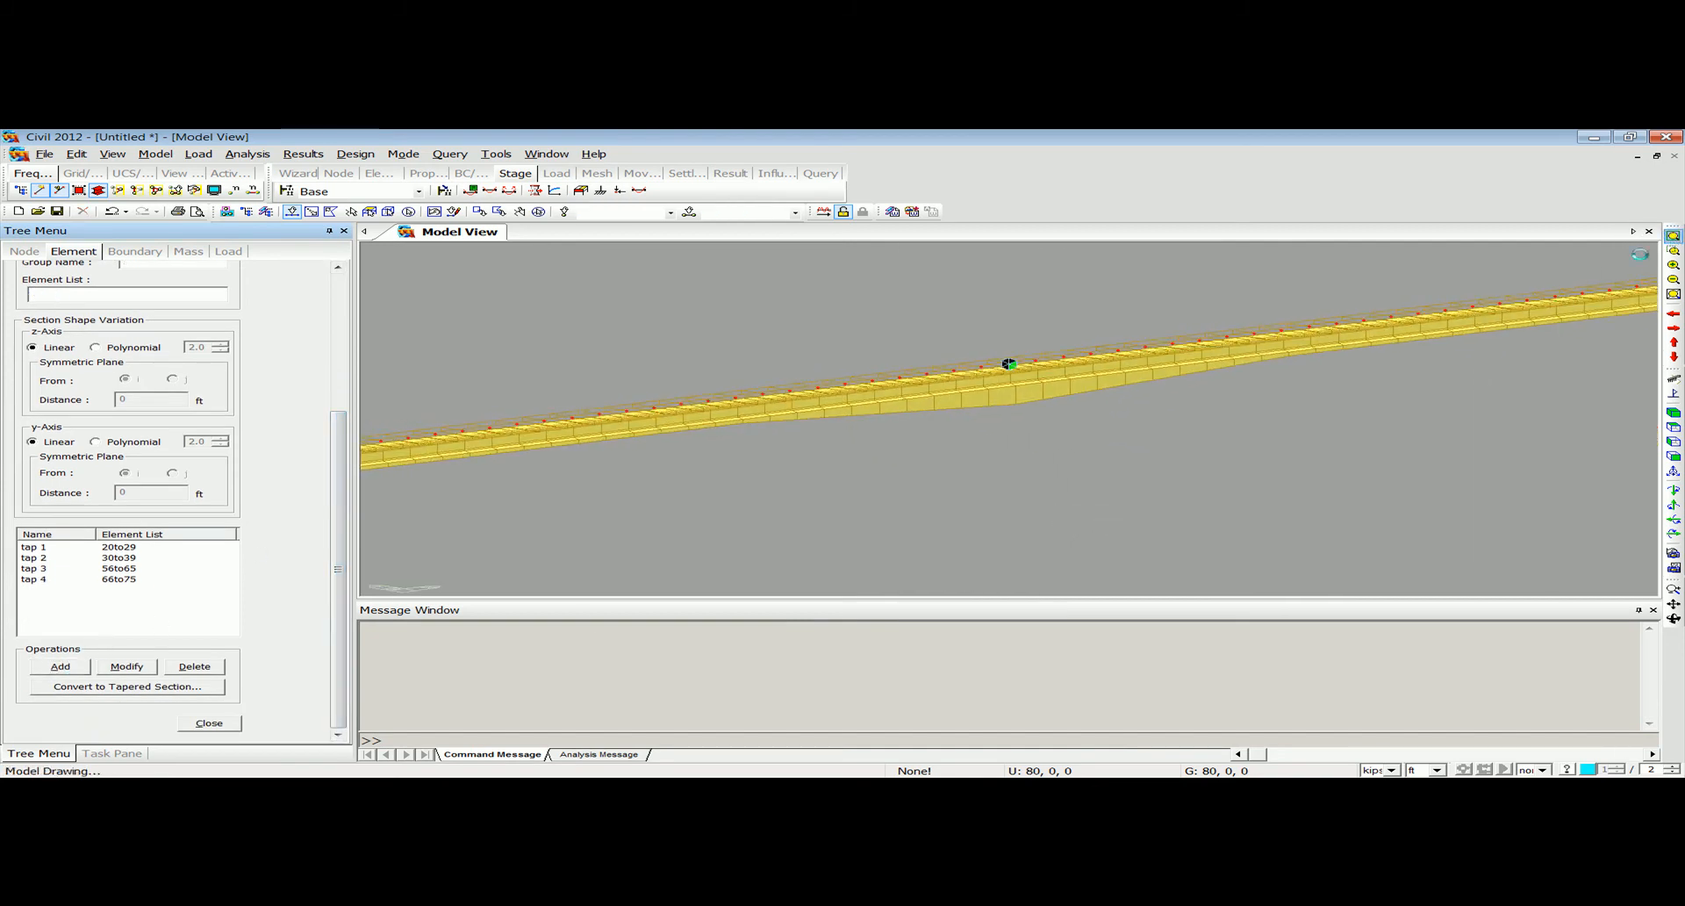
{"action": "mouse_move", "coordinate": [959, 433]}
{"action": "middle_mouse_down", "text": "ctrl"}
{"action": "mouse_move", "coordinate": [880, 402]}
{"action": "mouse_move", "coordinate": [930, 460]}
{"action": "mouse_move", "coordinate": [946, 432]}
{"action": "middle_mouse_up", "text": "ctrl"}
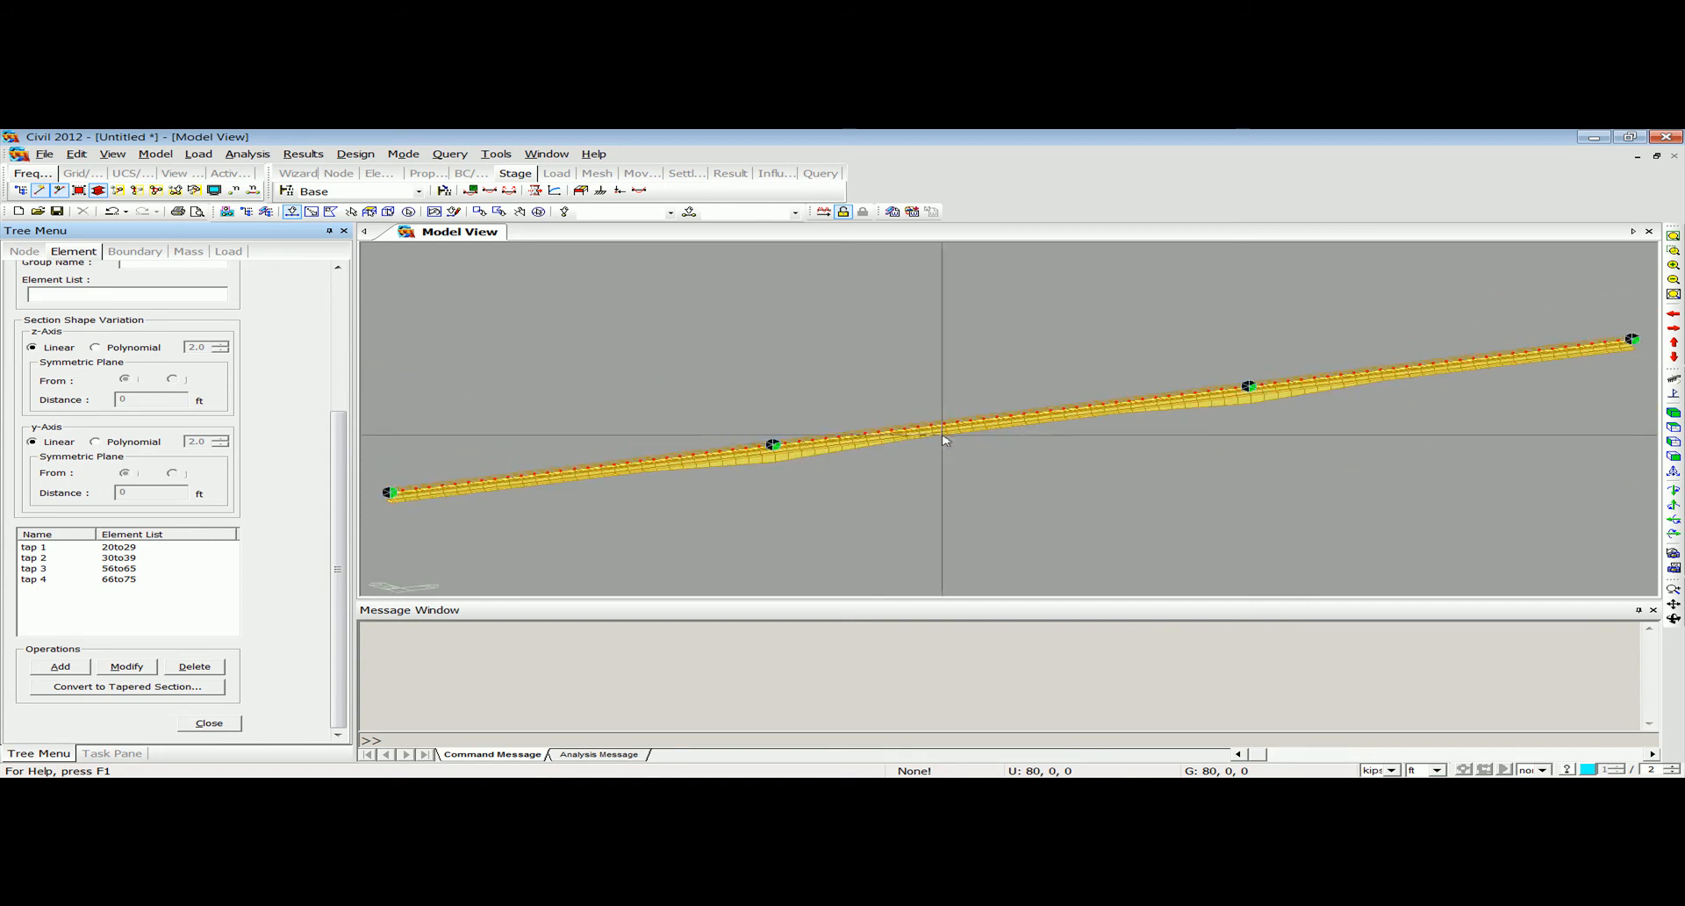
{"action": "left_click", "coordinate": [1673, 456]}
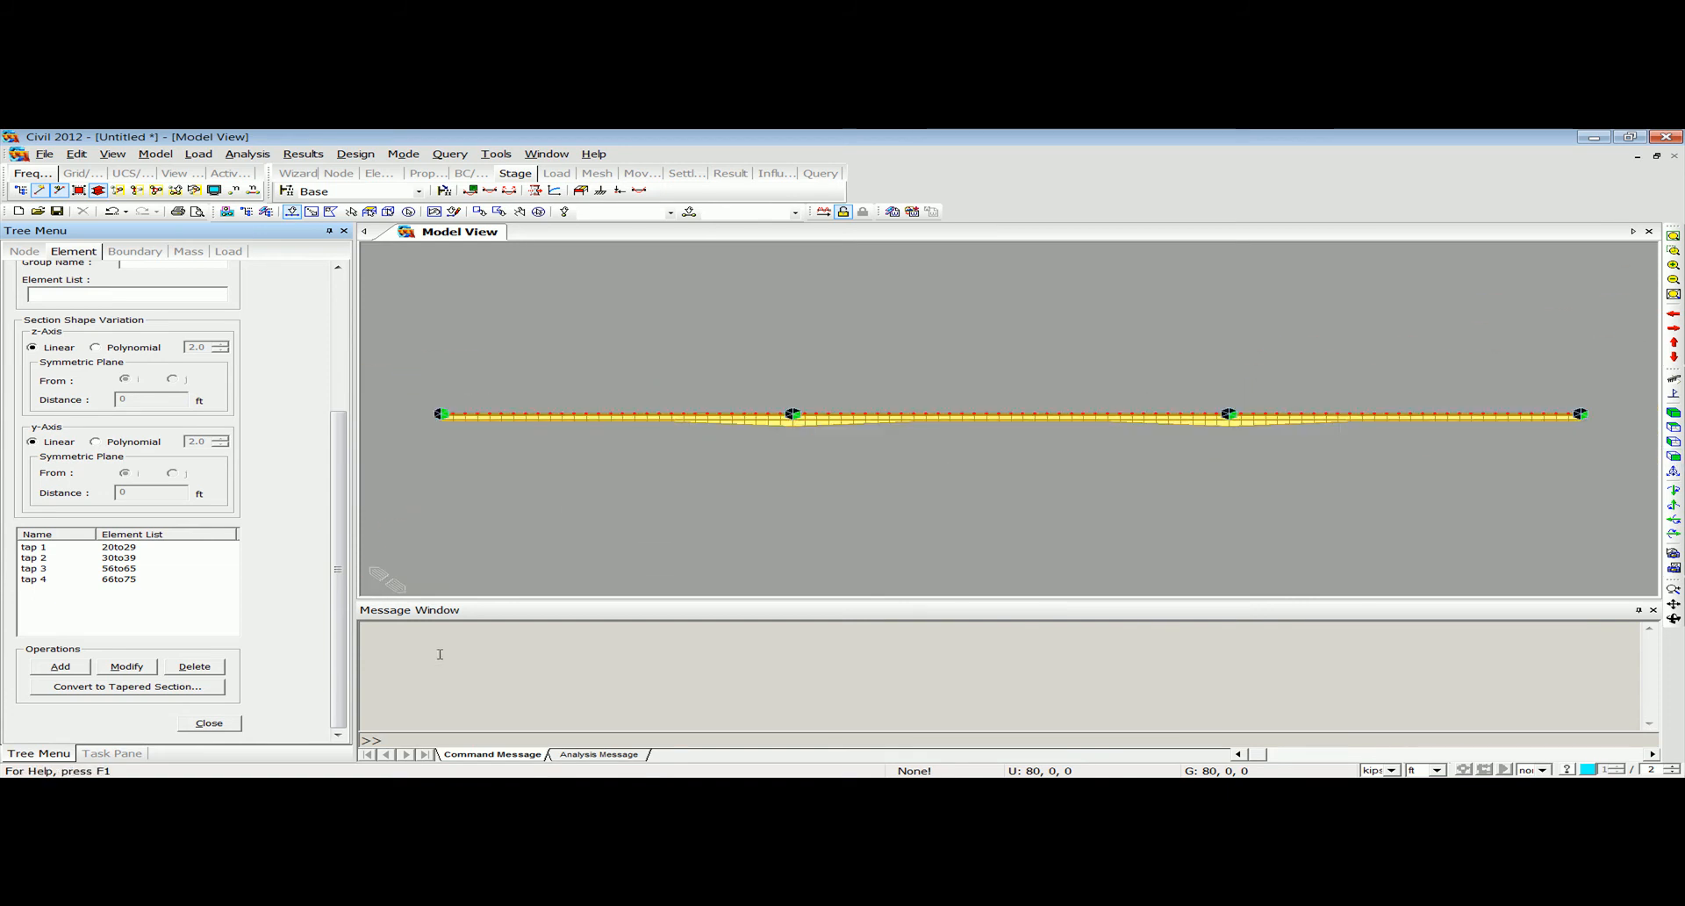
{"action": "left_click", "coordinate": [231, 725]}
Select the whole girder and set the Translate Elements copy to an equal distance of 0, 9, 0 ft, repeated 4 times.
{"action": "middle_click_drag", "start_coordinate": [650, 508], "coordinate": [684, 519], "text": "ctrl"}
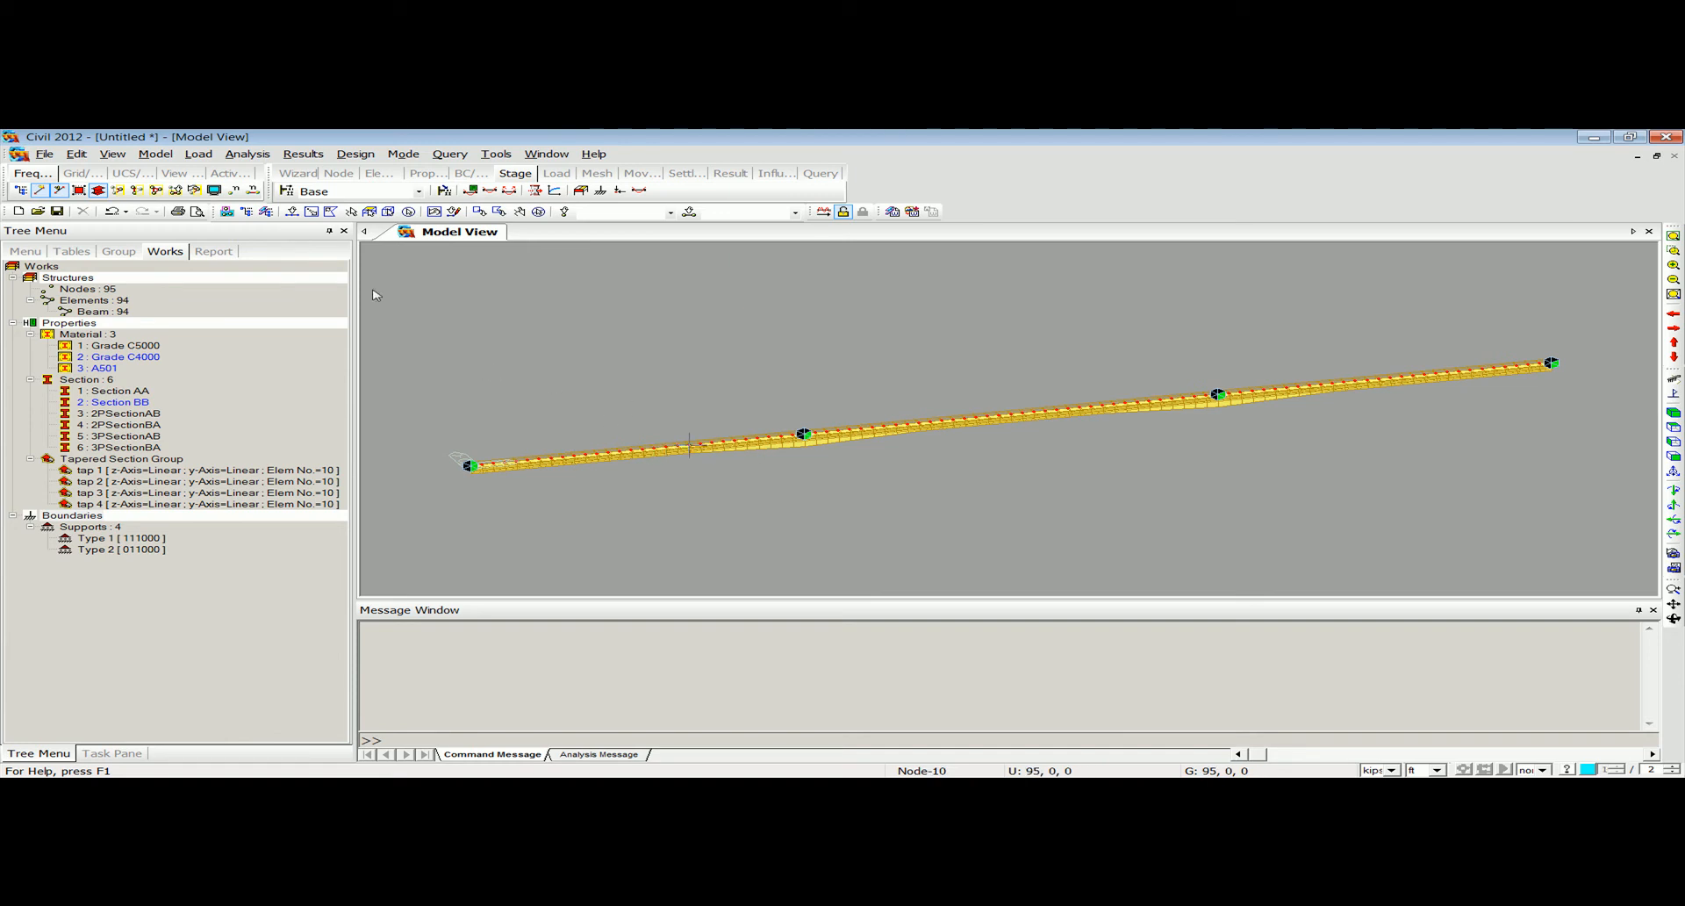
{"action": "left_click", "coordinate": [156, 154]}
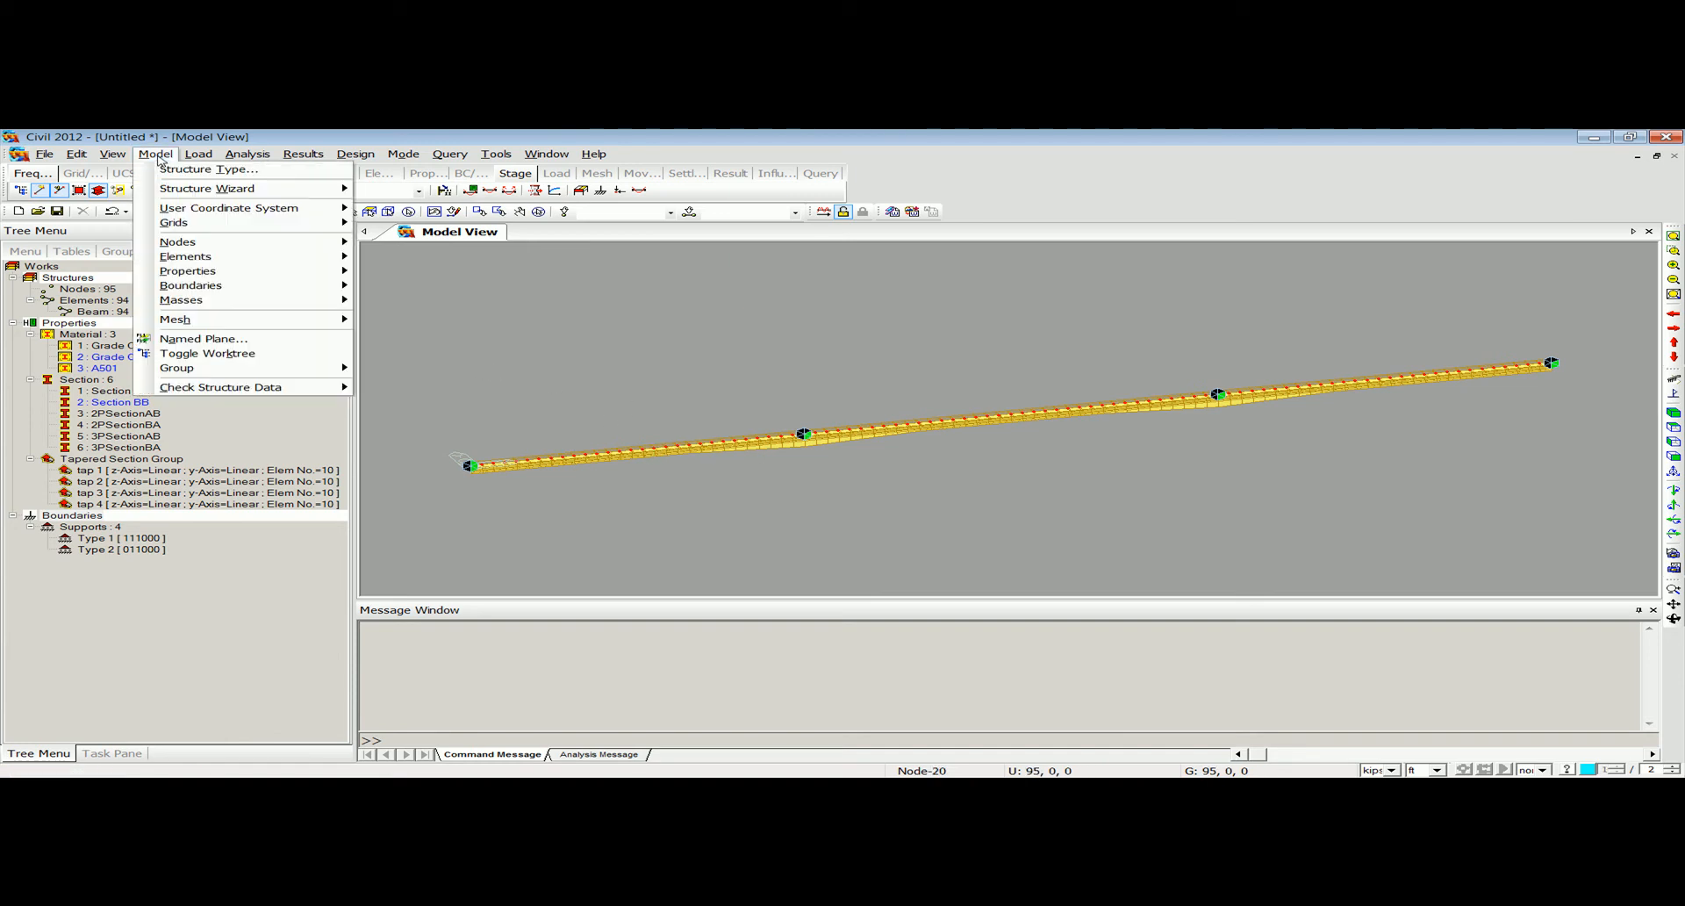
{"action": "mouse_move", "coordinate": [226, 256]}
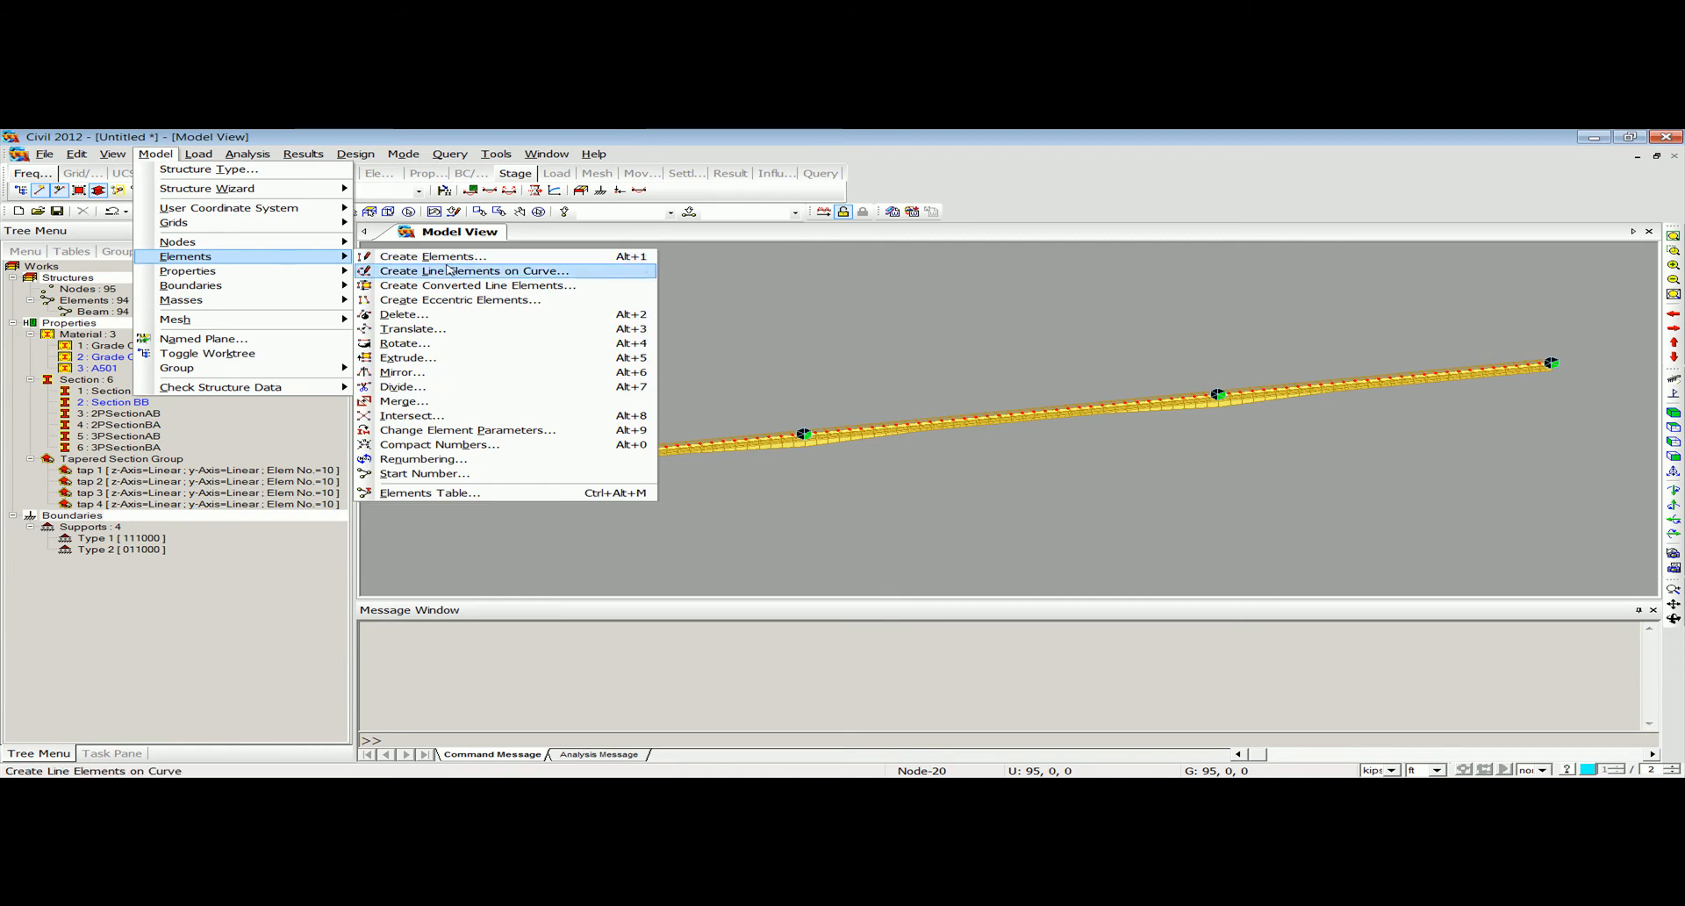
{"action": "left_click", "coordinate": [445, 331]}
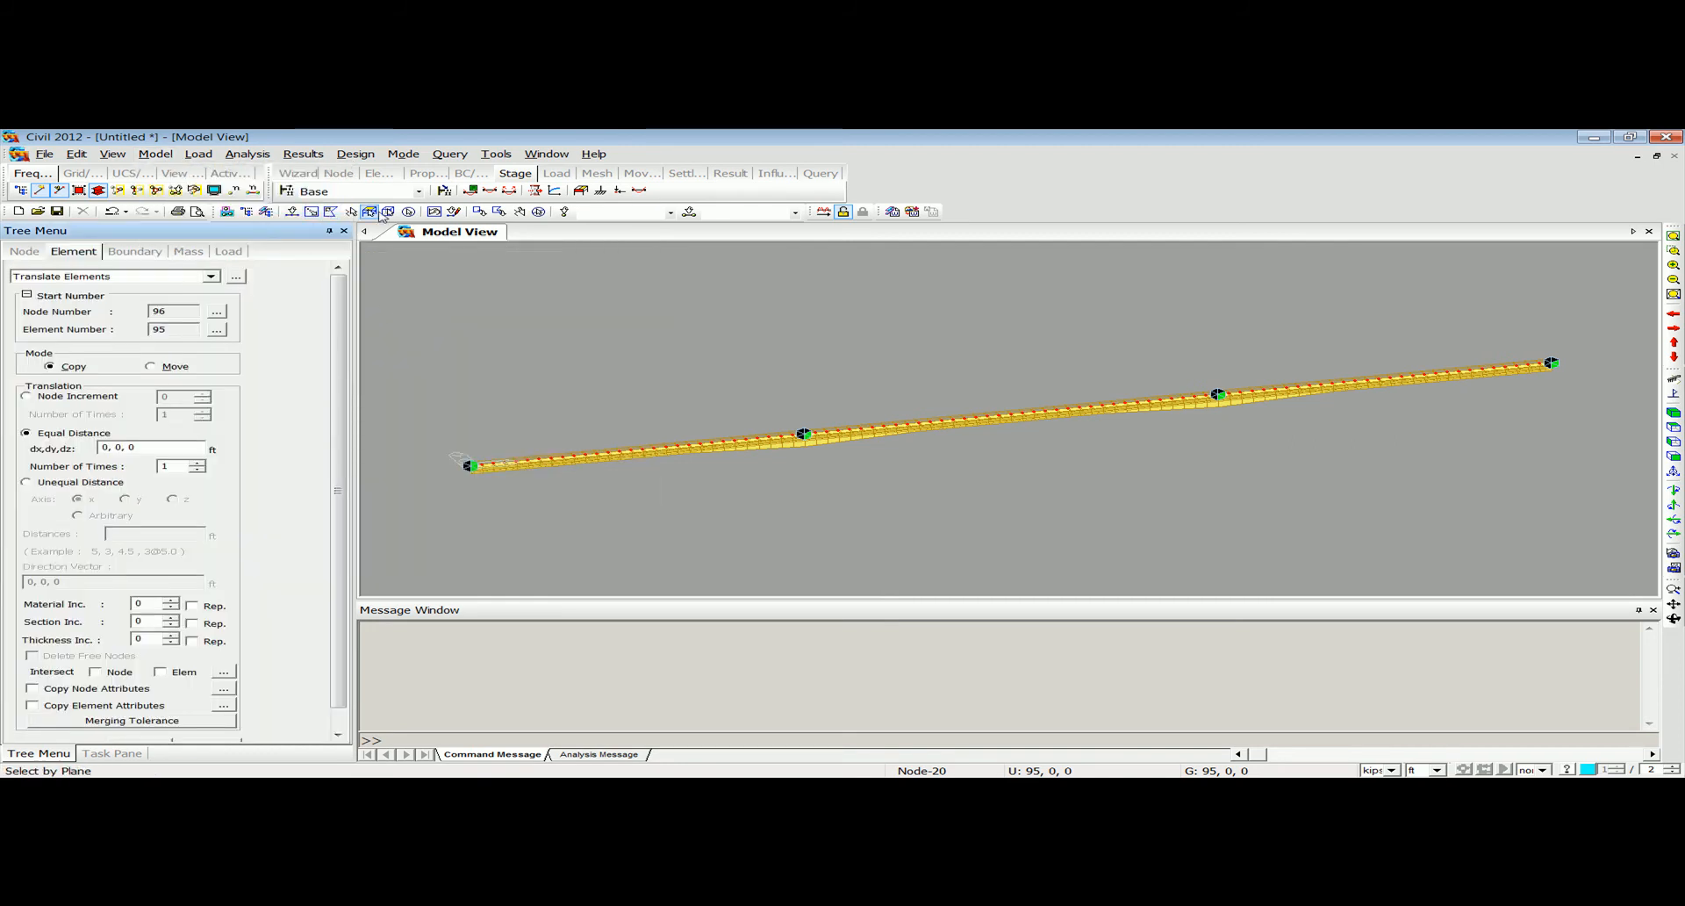
{"action": "left_click", "coordinate": [407, 213]}
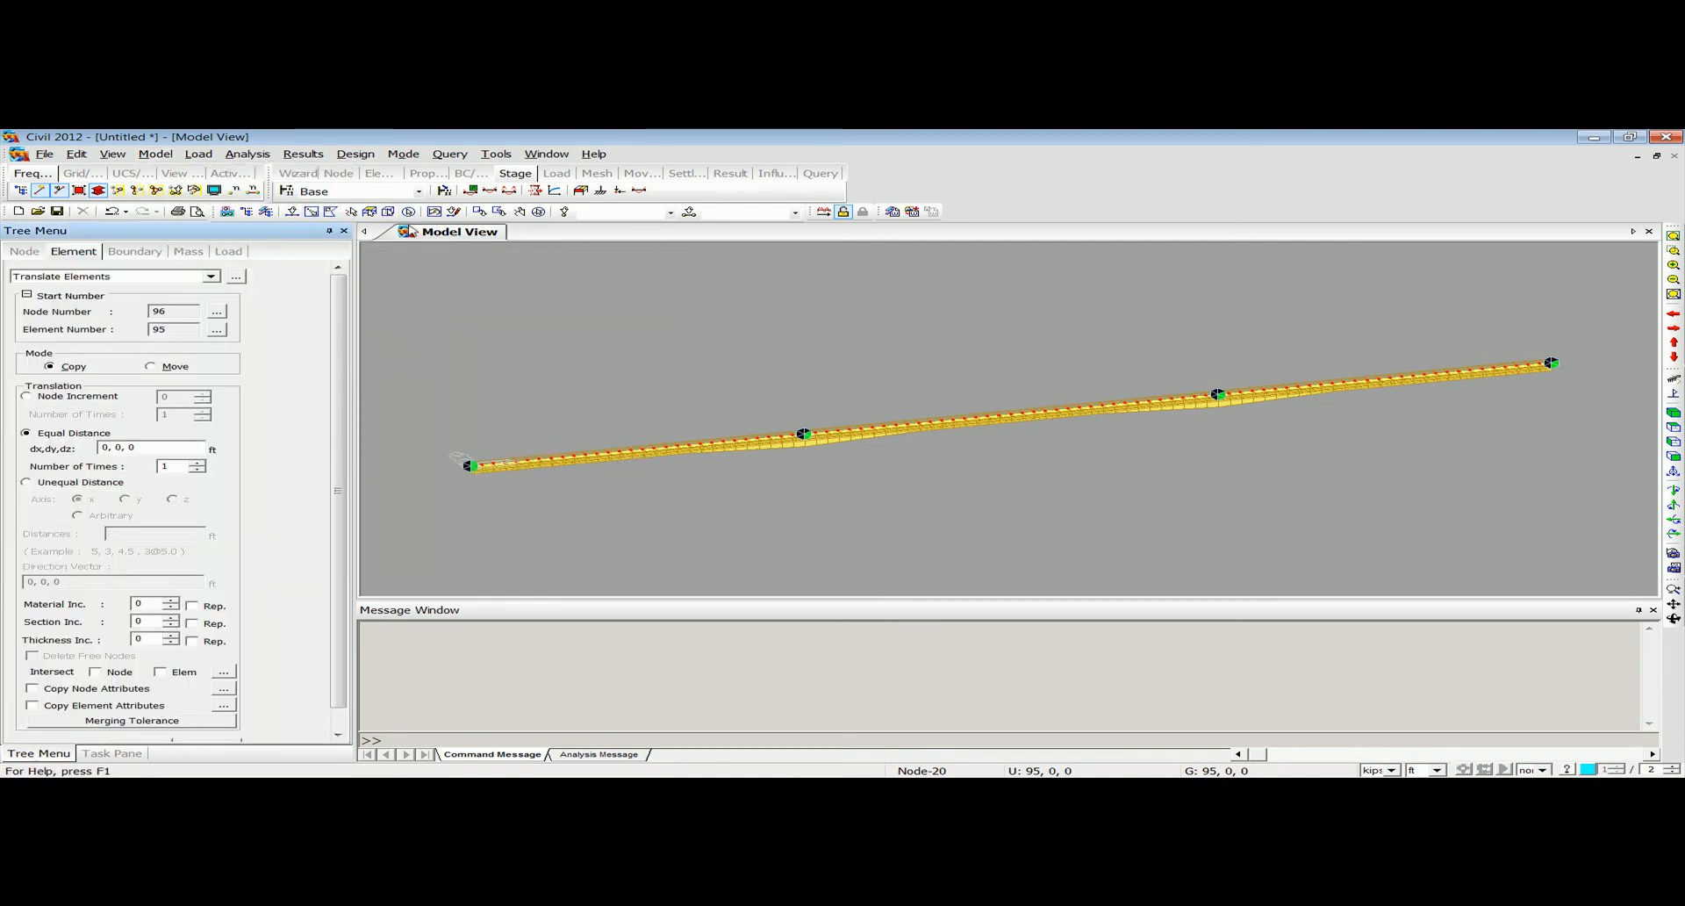
{"action": "left_click", "coordinate": [409, 212]}
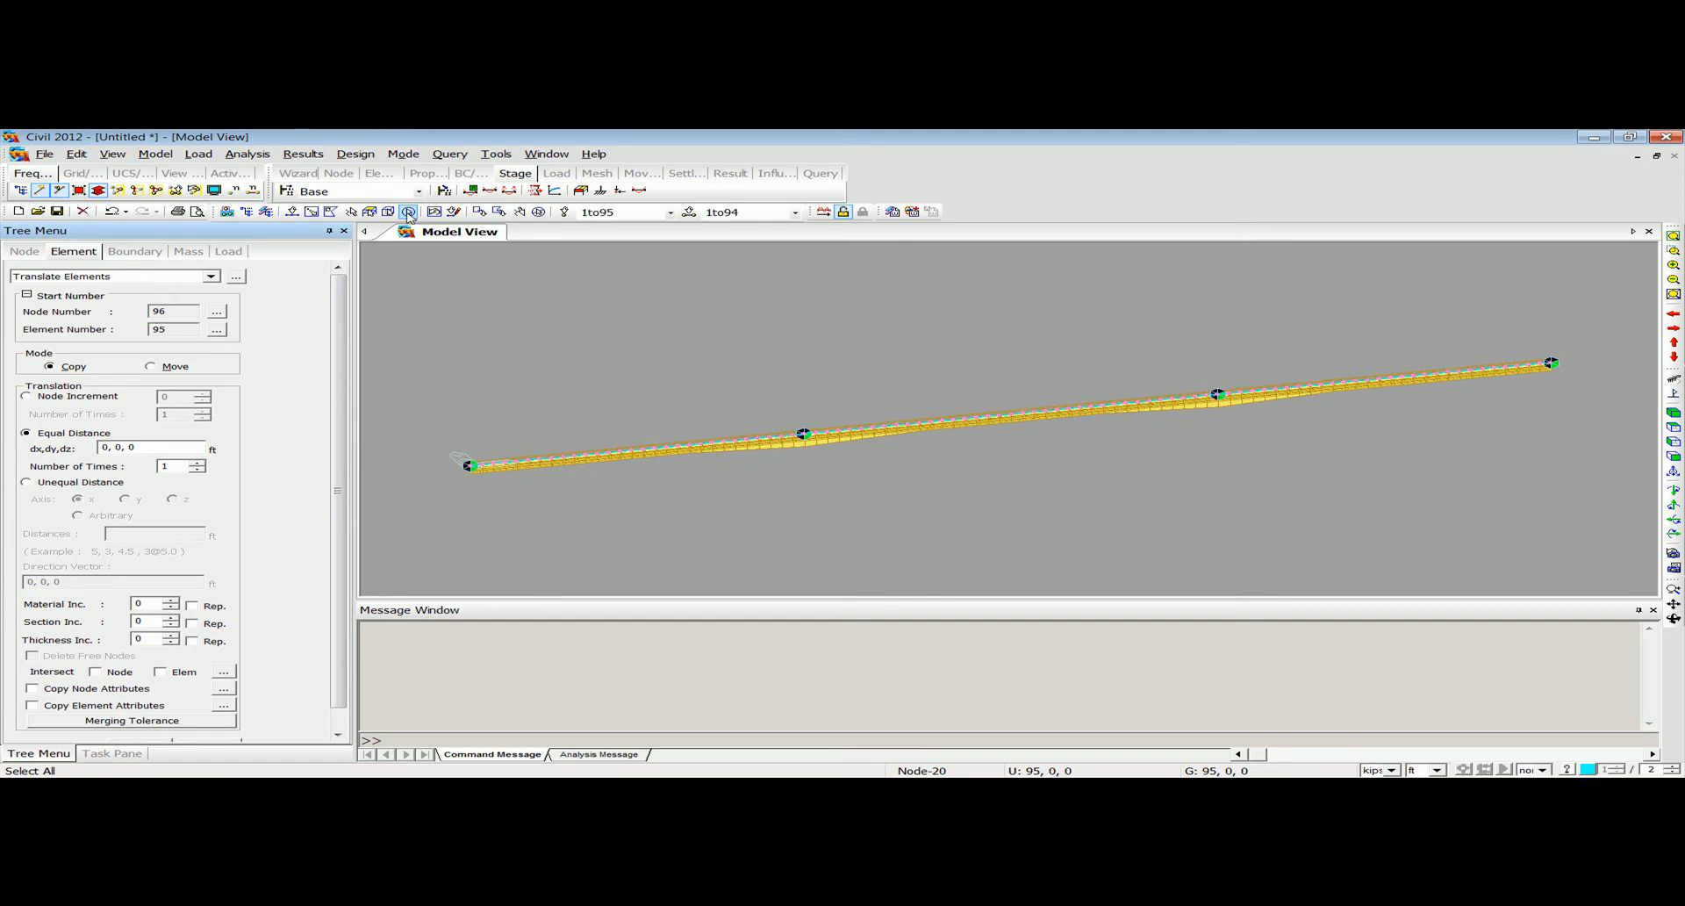
{"action": "left_click", "coordinate": [123, 446]}
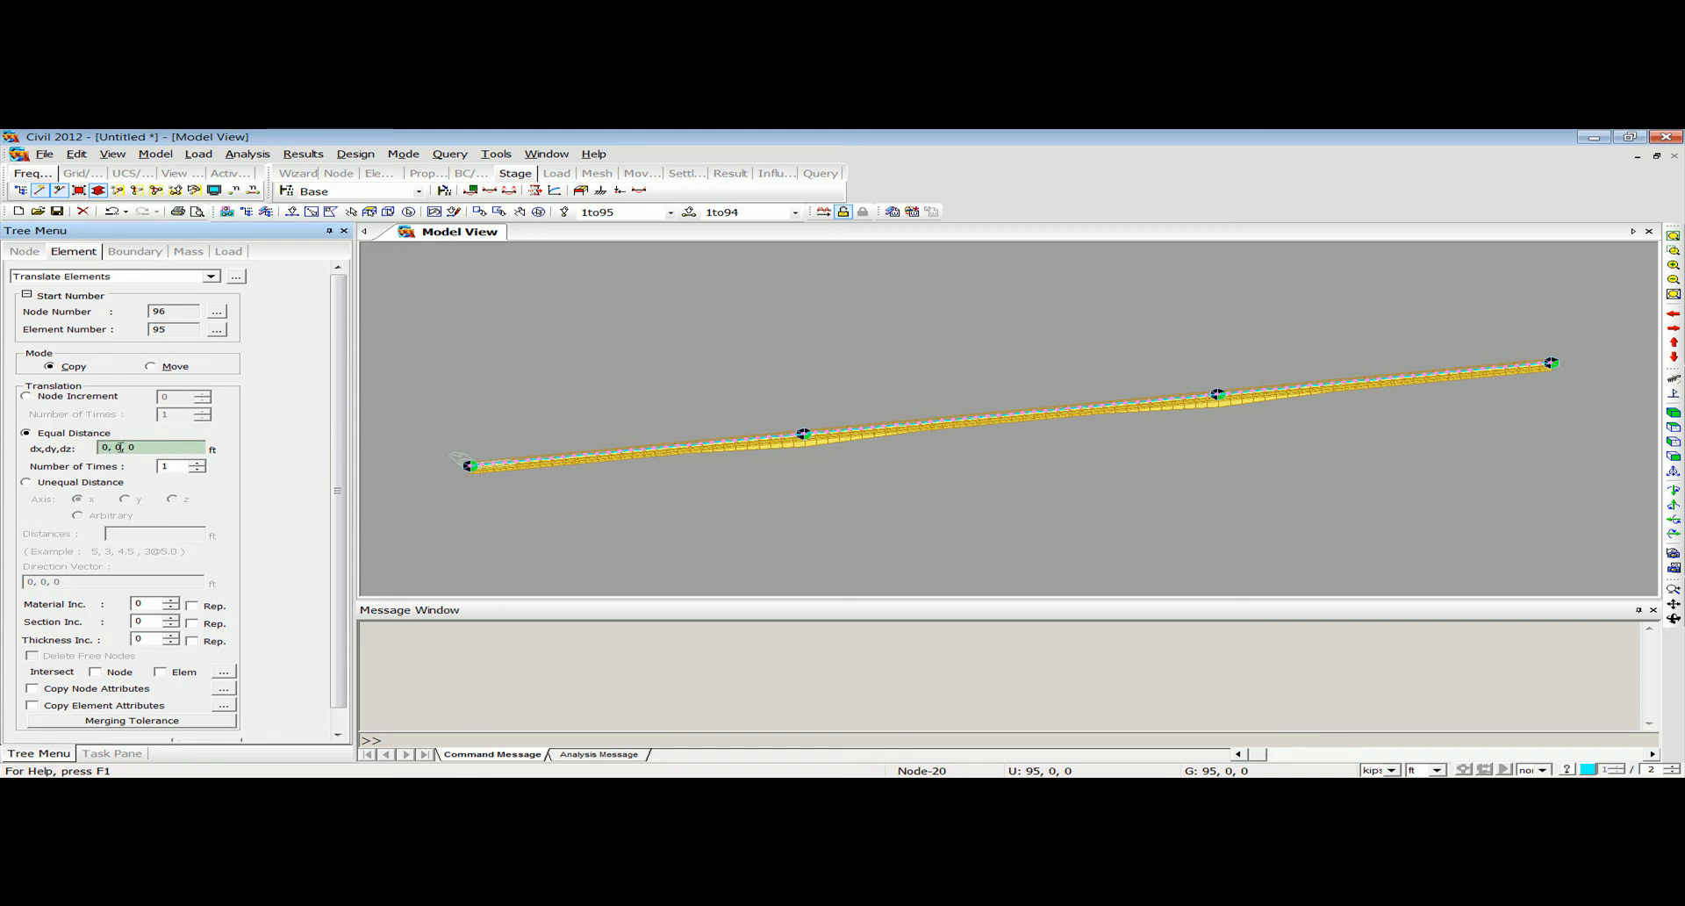
{"action": "type", "text": "9"}
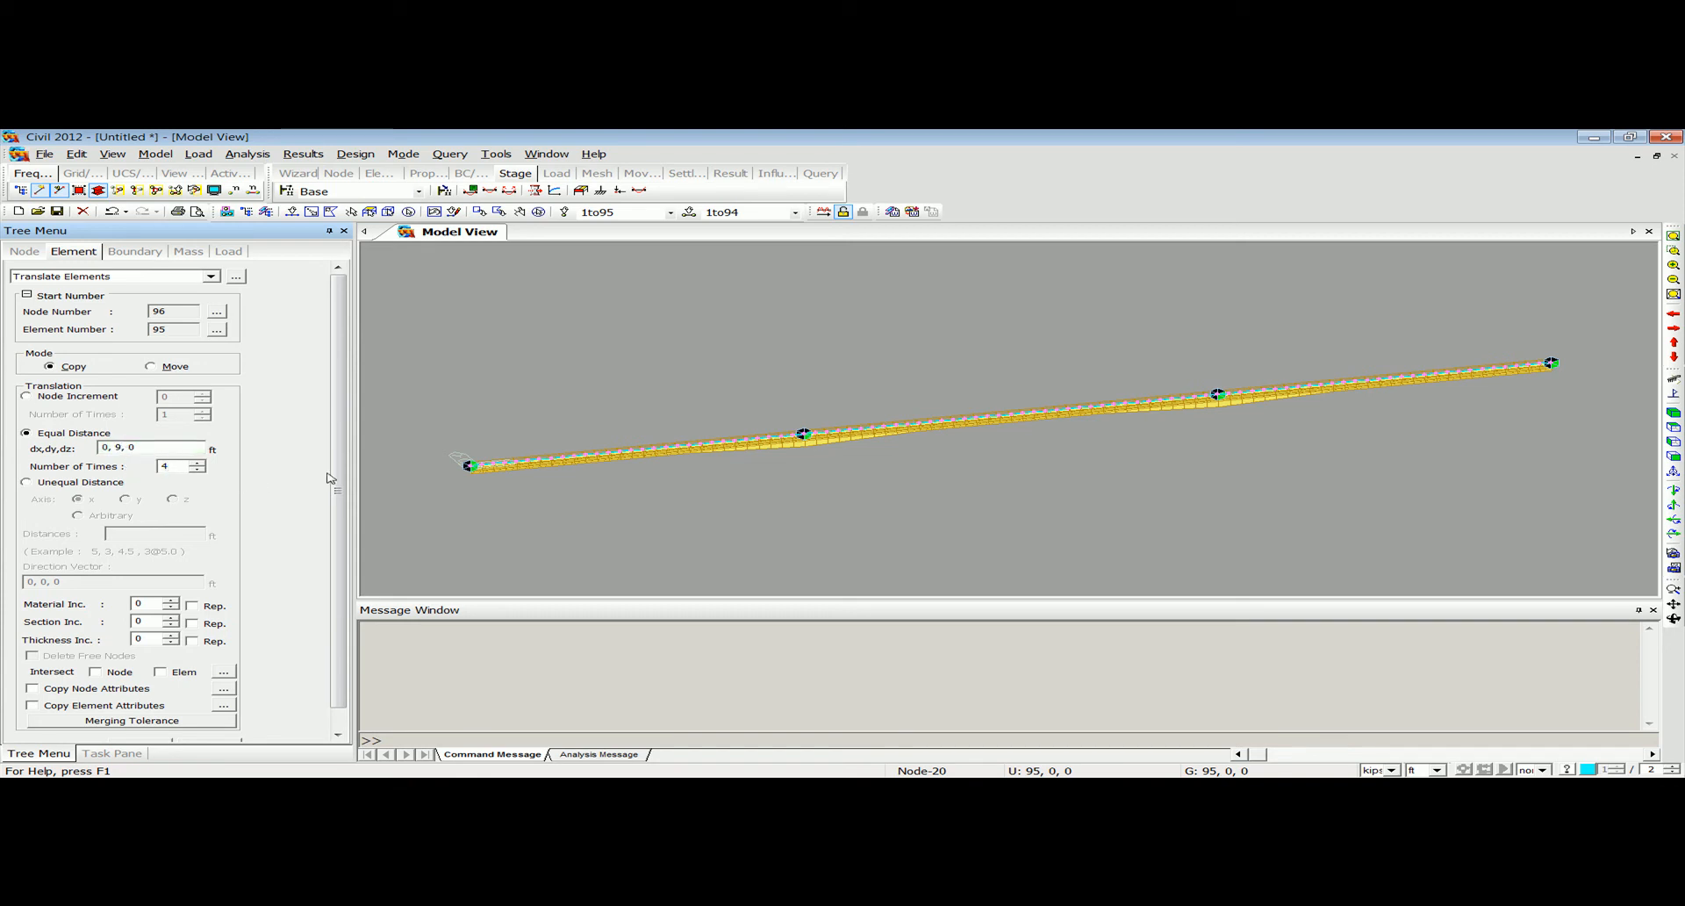
Enable node and element intersection plus copying of node and element attributes, and create the parallel girder copies.
{"action": "scroll", "coordinate": [264, 561], "scroll_direction": "down", "scroll_amount": 1}
{"action": "left_click", "coordinate": [189, 440]}
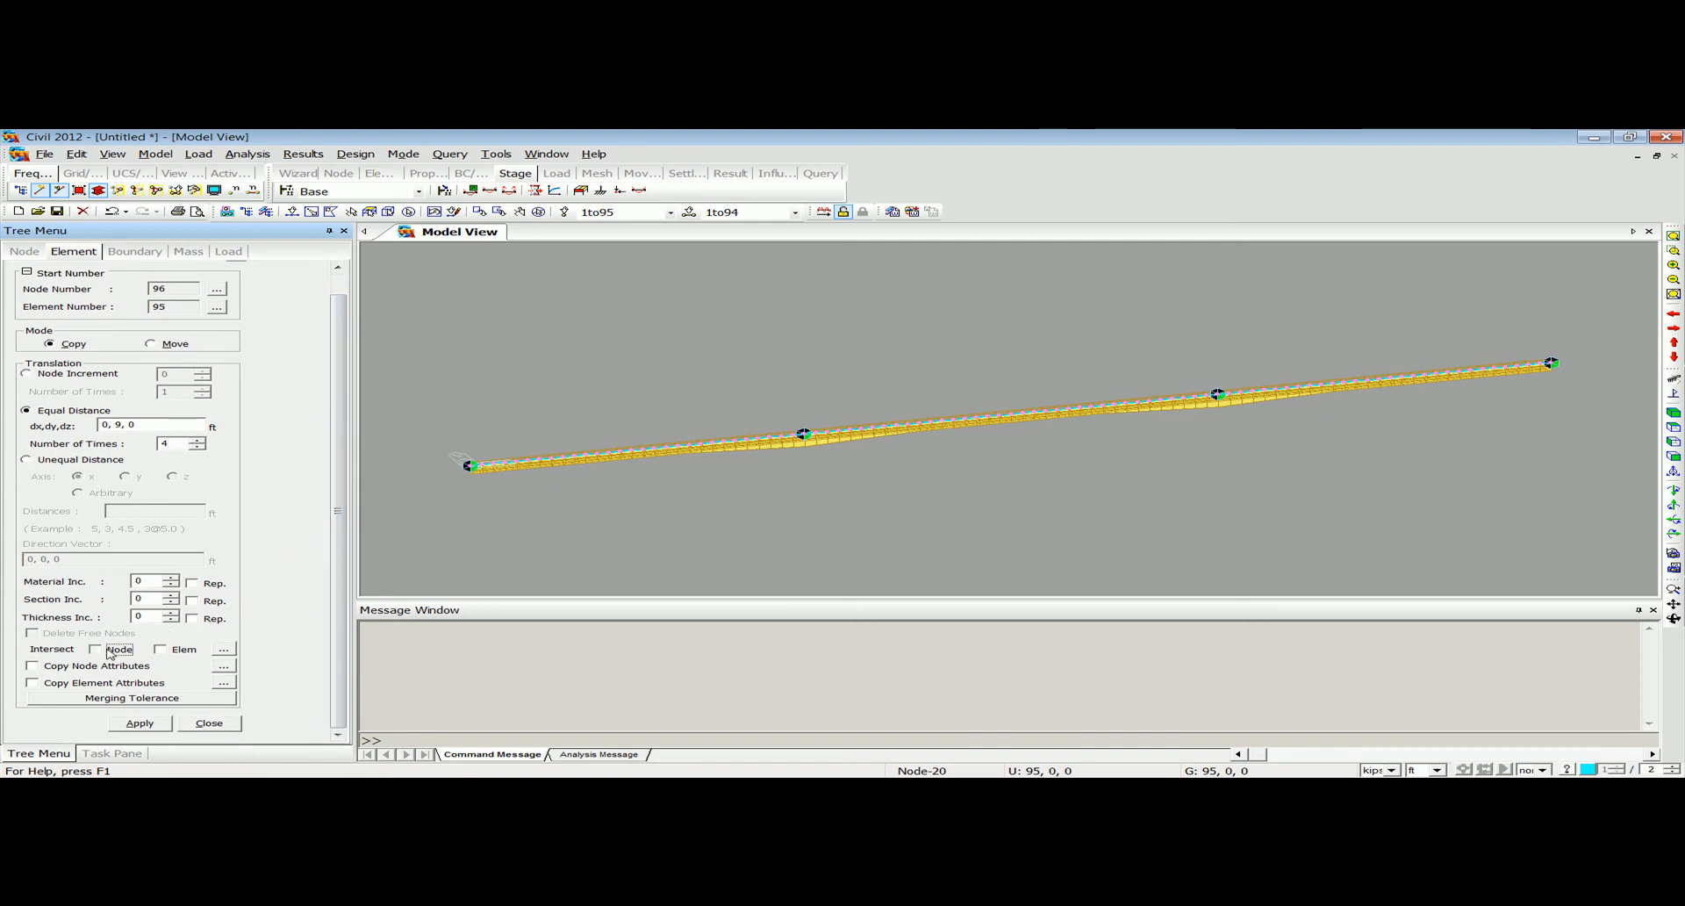
{"action": "left_click", "coordinate": [160, 649]}
{"action": "left_click", "coordinate": [75, 669]}
{"action": "left_click", "coordinate": [91, 683]}
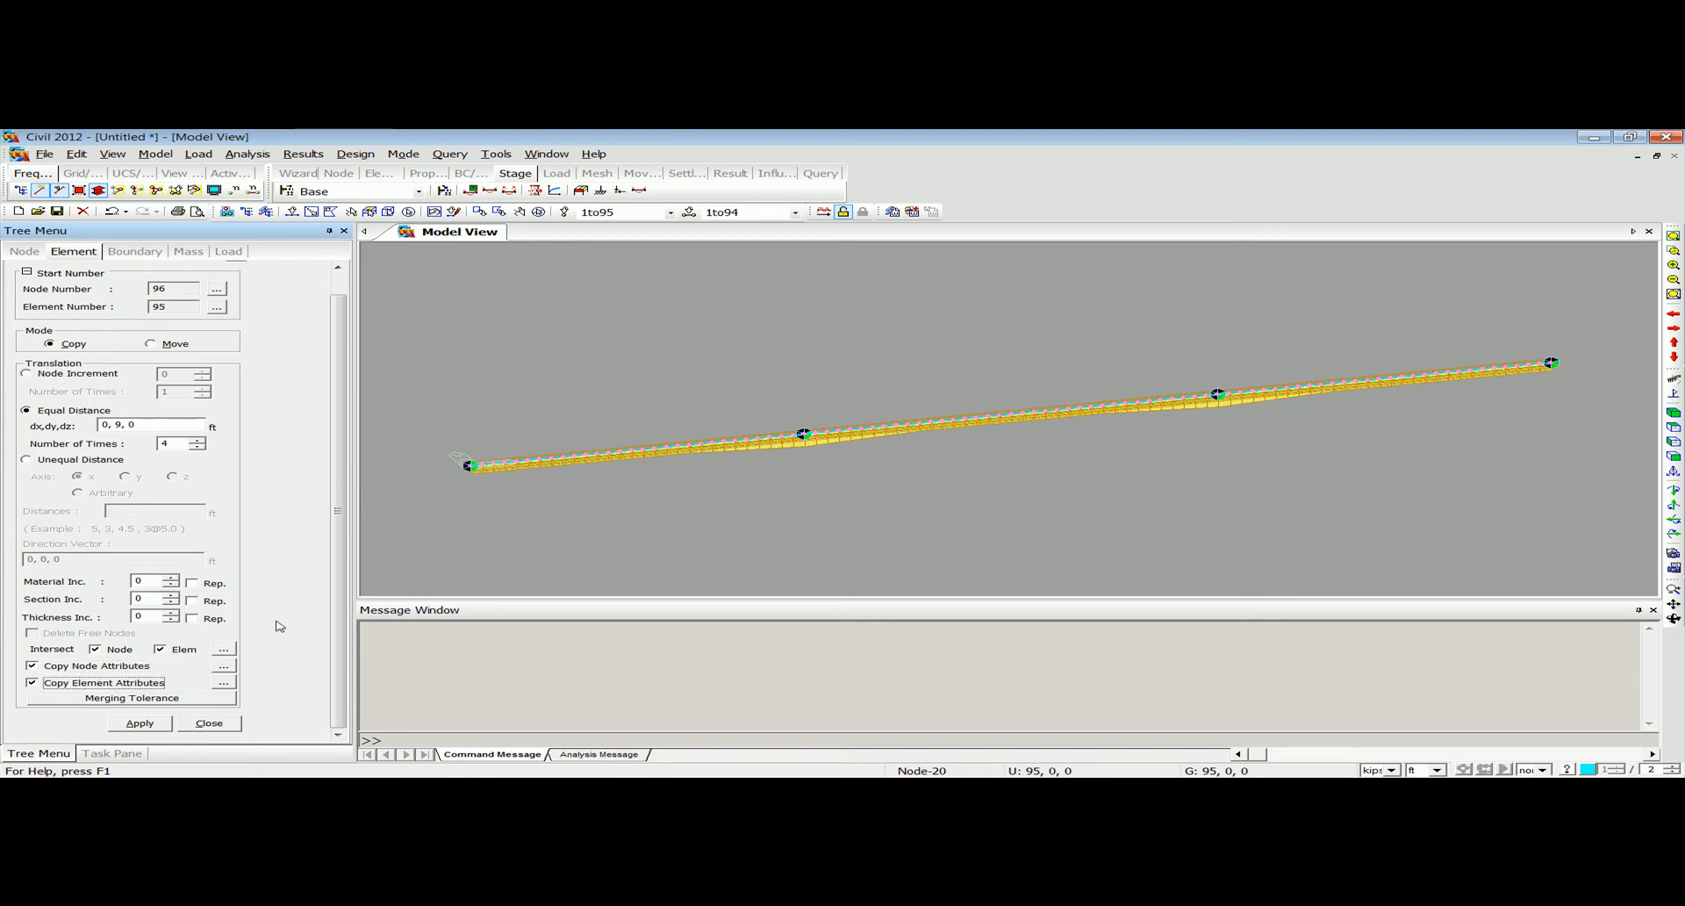
{"action": "left_click", "coordinate": [131, 722]}
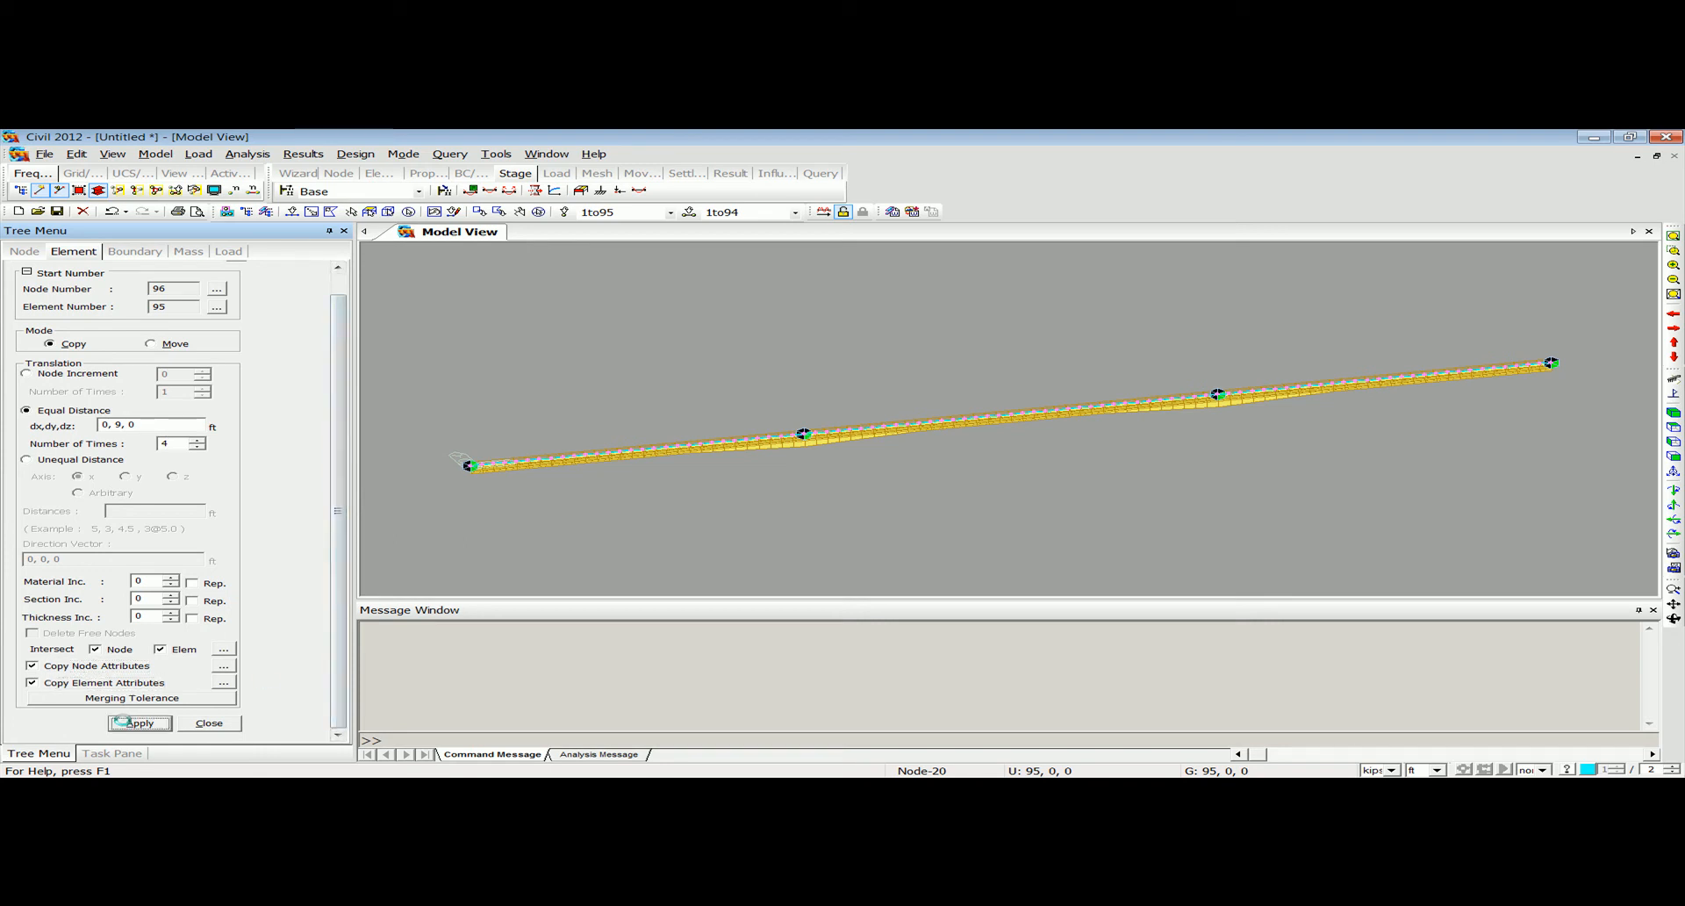
{"action": "mouse_move", "coordinate": [600, 515]}
{"action": "middle_mouse_down", "text": "ctrl"}
{"action": "mouse_move", "coordinate": [734, 496]}
{"action": "mouse_move", "coordinate": [748, 463]}
{"action": "mouse_move", "coordinate": [599, 505]}
{"action": "middle_mouse_up", "text": "ctrl"}
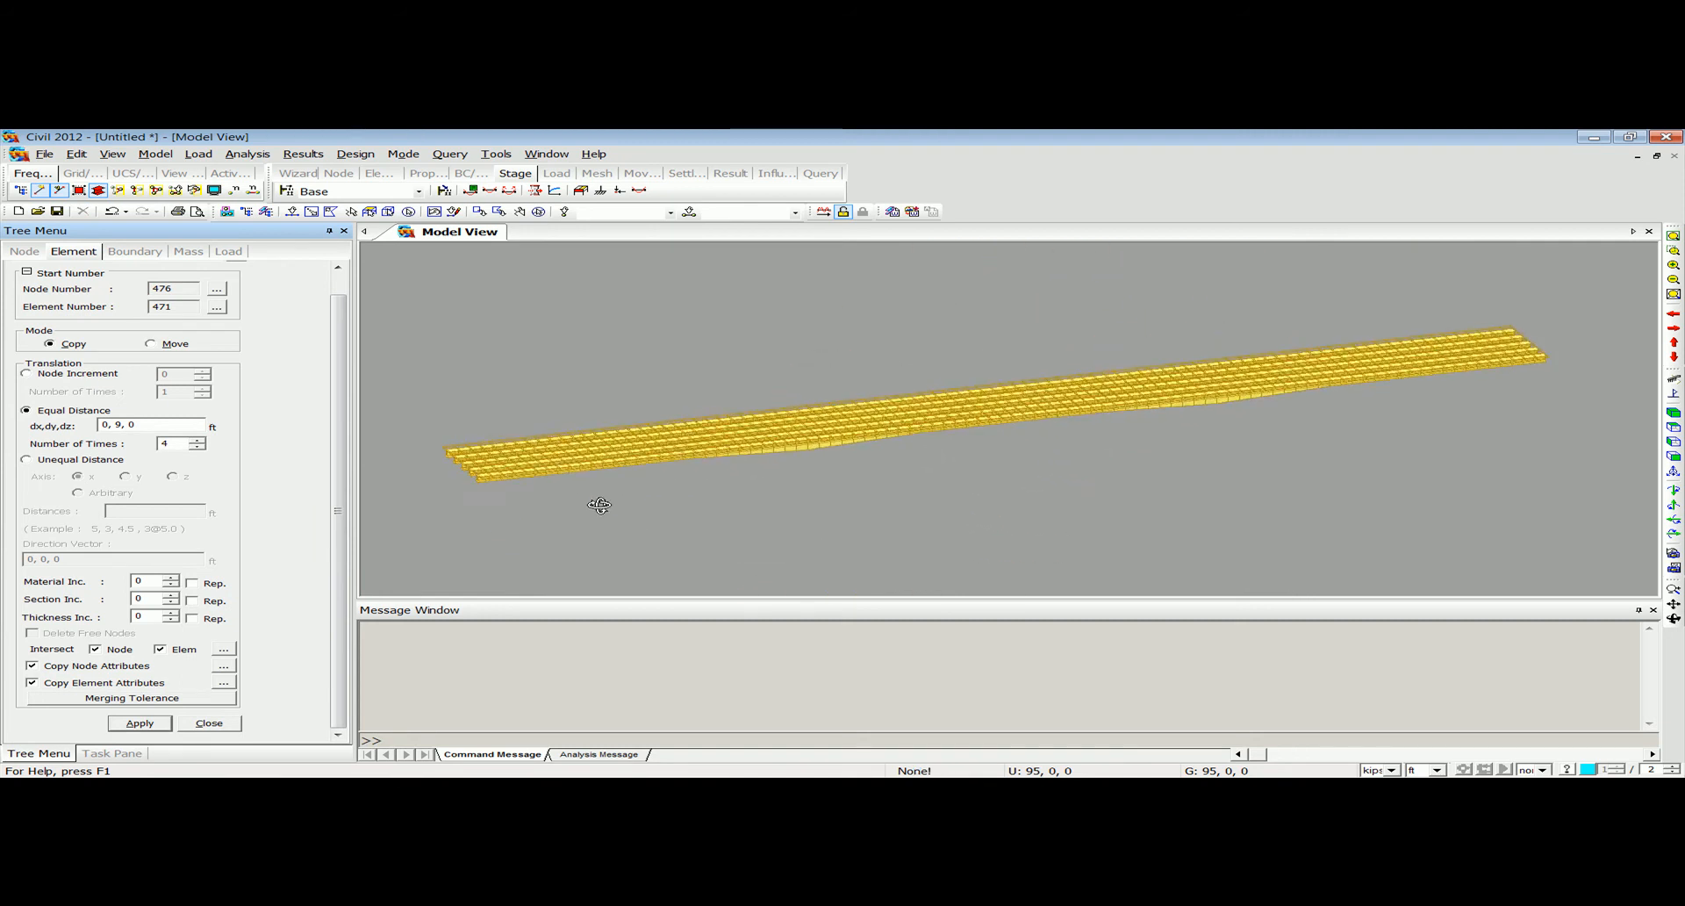
{"action": "left_click", "coordinate": [209, 724]}
Examine the copied girders and their supports, looking closely at the tapered zone over the first interior support line.
{"action": "mouse_move", "coordinate": [666, 453]}
{"action": "middle_mouse_down", "text": "ctrl"}
{"action": "mouse_move", "coordinate": [655, 480]}
{"action": "mouse_move", "coordinate": [590, 474]}
{"action": "mouse_move", "coordinate": [672, 460]}
{"action": "mouse_move", "coordinate": [658, 464]}
{"action": "middle_mouse_up", "text": "ctrl"}
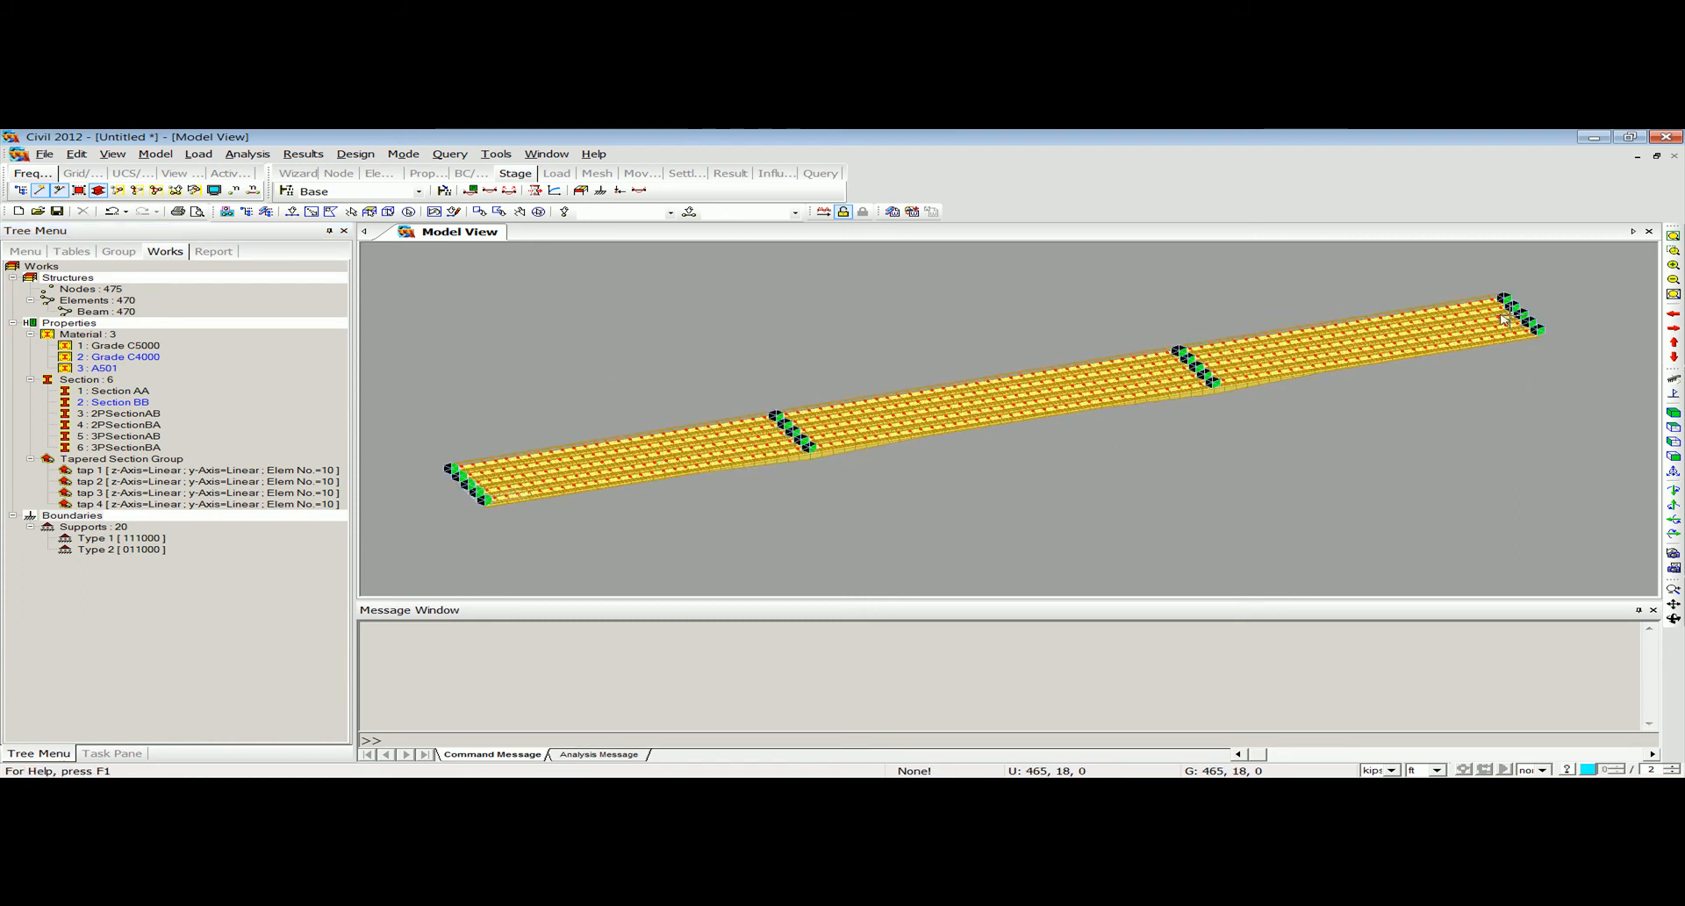
{"action": "left_click", "coordinate": [1673, 251]}
{"action": "left_click_drag", "start_coordinate": [709, 393], "coordinate": [951, 506]}
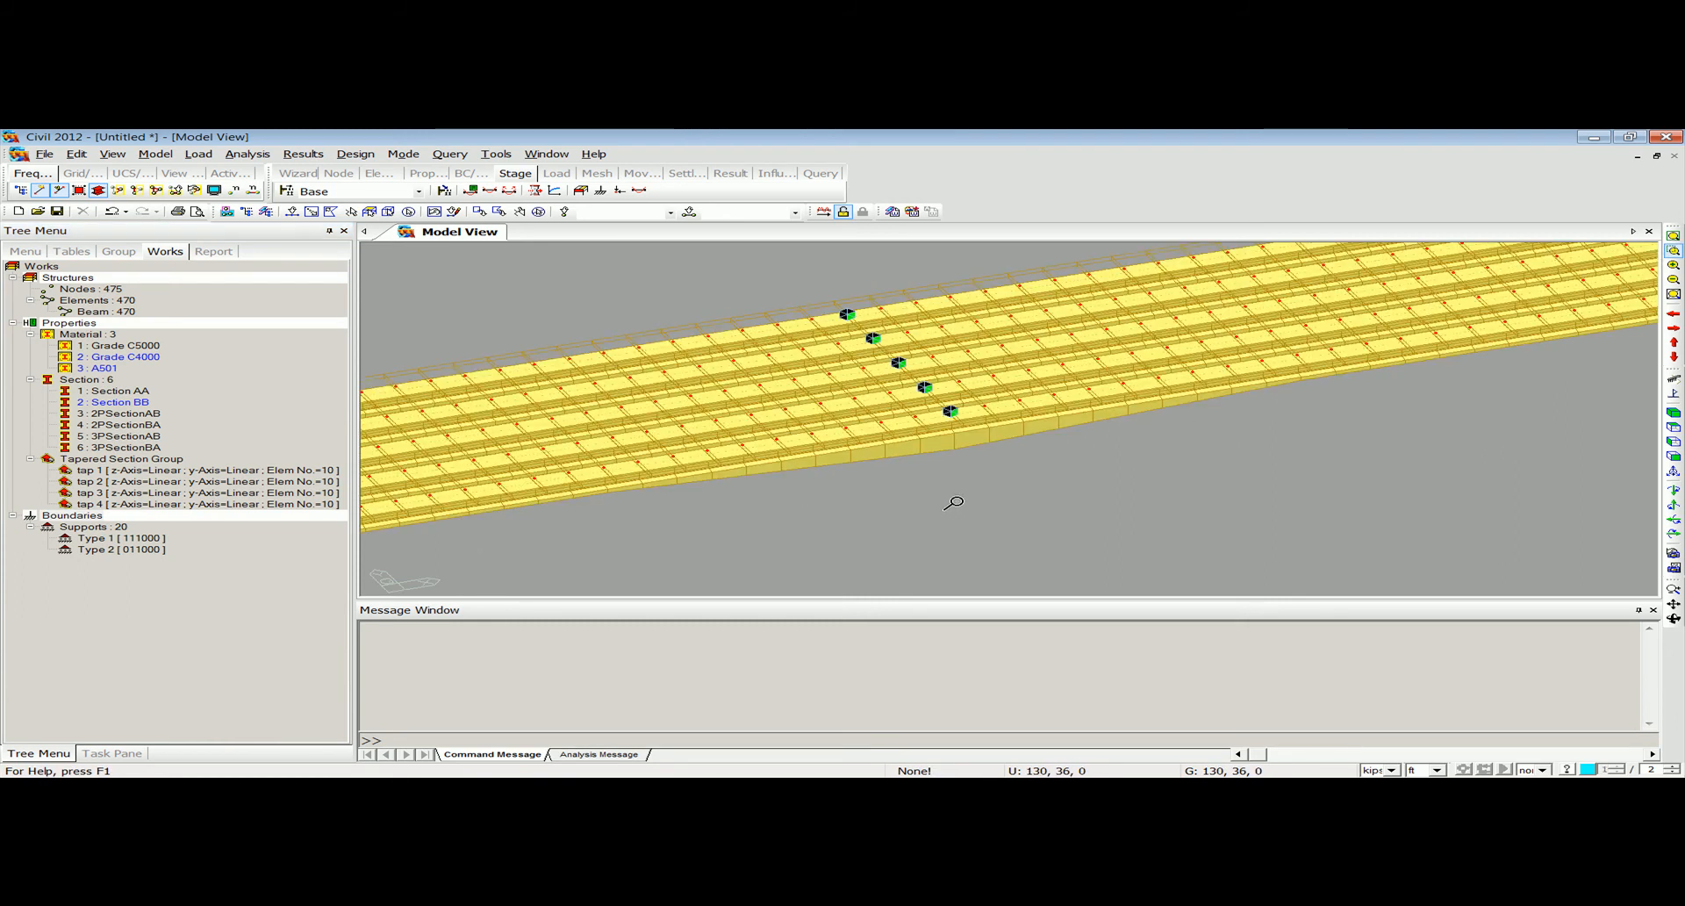
{"action": "middle_click_drag", "start_coordinate": [902, 460], "coordinate": [921, 497]}
{"action": "scroll", "coordinate": [905, 455], "scroll_direction": "up", "scroll_amount": 5}
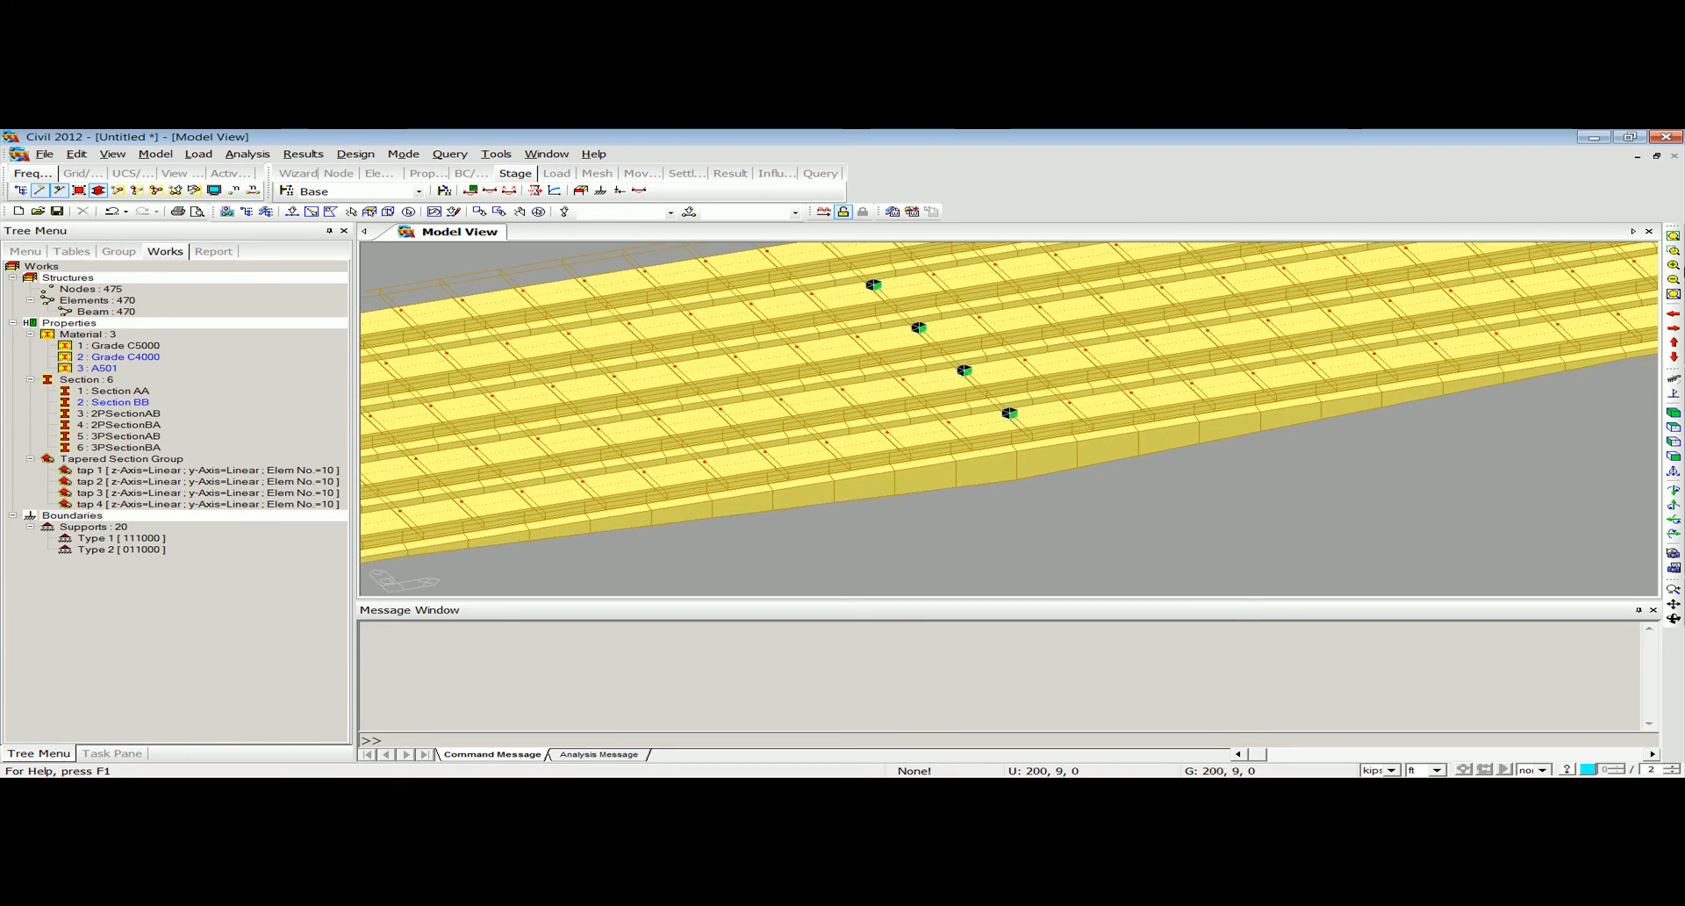
{"action": "left_click", "coordinate": [1674, 237]}
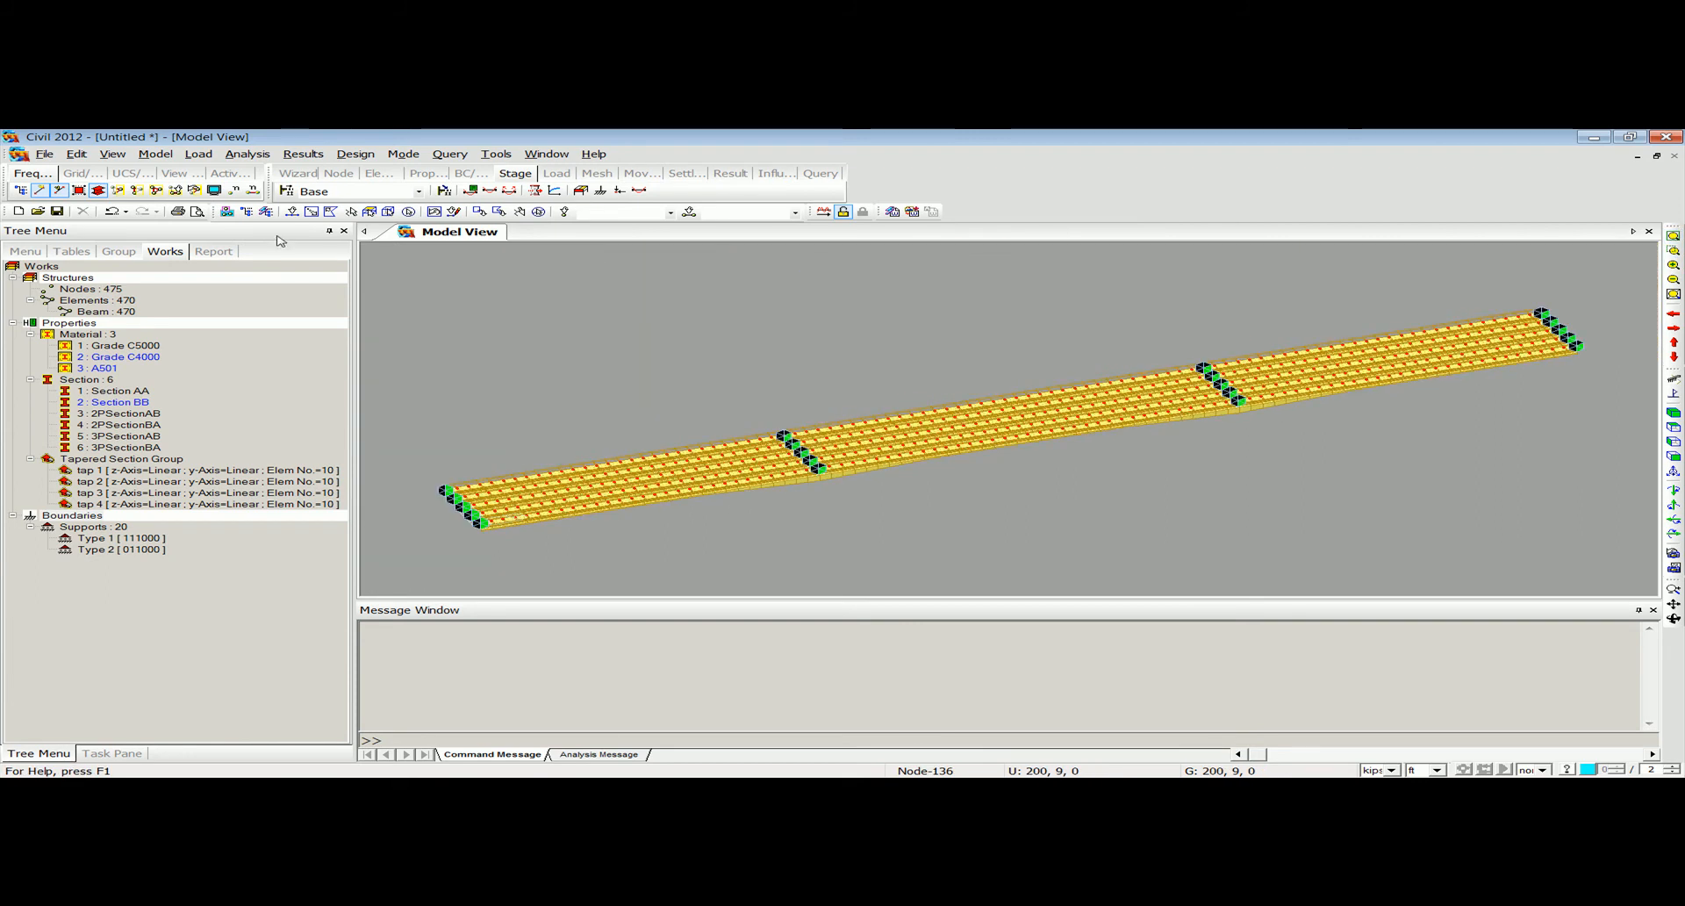
Turn off the hidden-surface display to show the five girders as element lines with nodes.
{"action": "left_click", "coordinate": [98, 189]}
{"action": "mouse_move", "coordinate": [660, 472]}
{"action": "middle_mouse_down", "text": "ctrl"}
{"action": "mouse_move", "coordinate": [637, 519]}
{"action": "mouse_move", "coordinate": [639, 467]}
{"action": "middle_mouse_up", "text": "ctrl"}
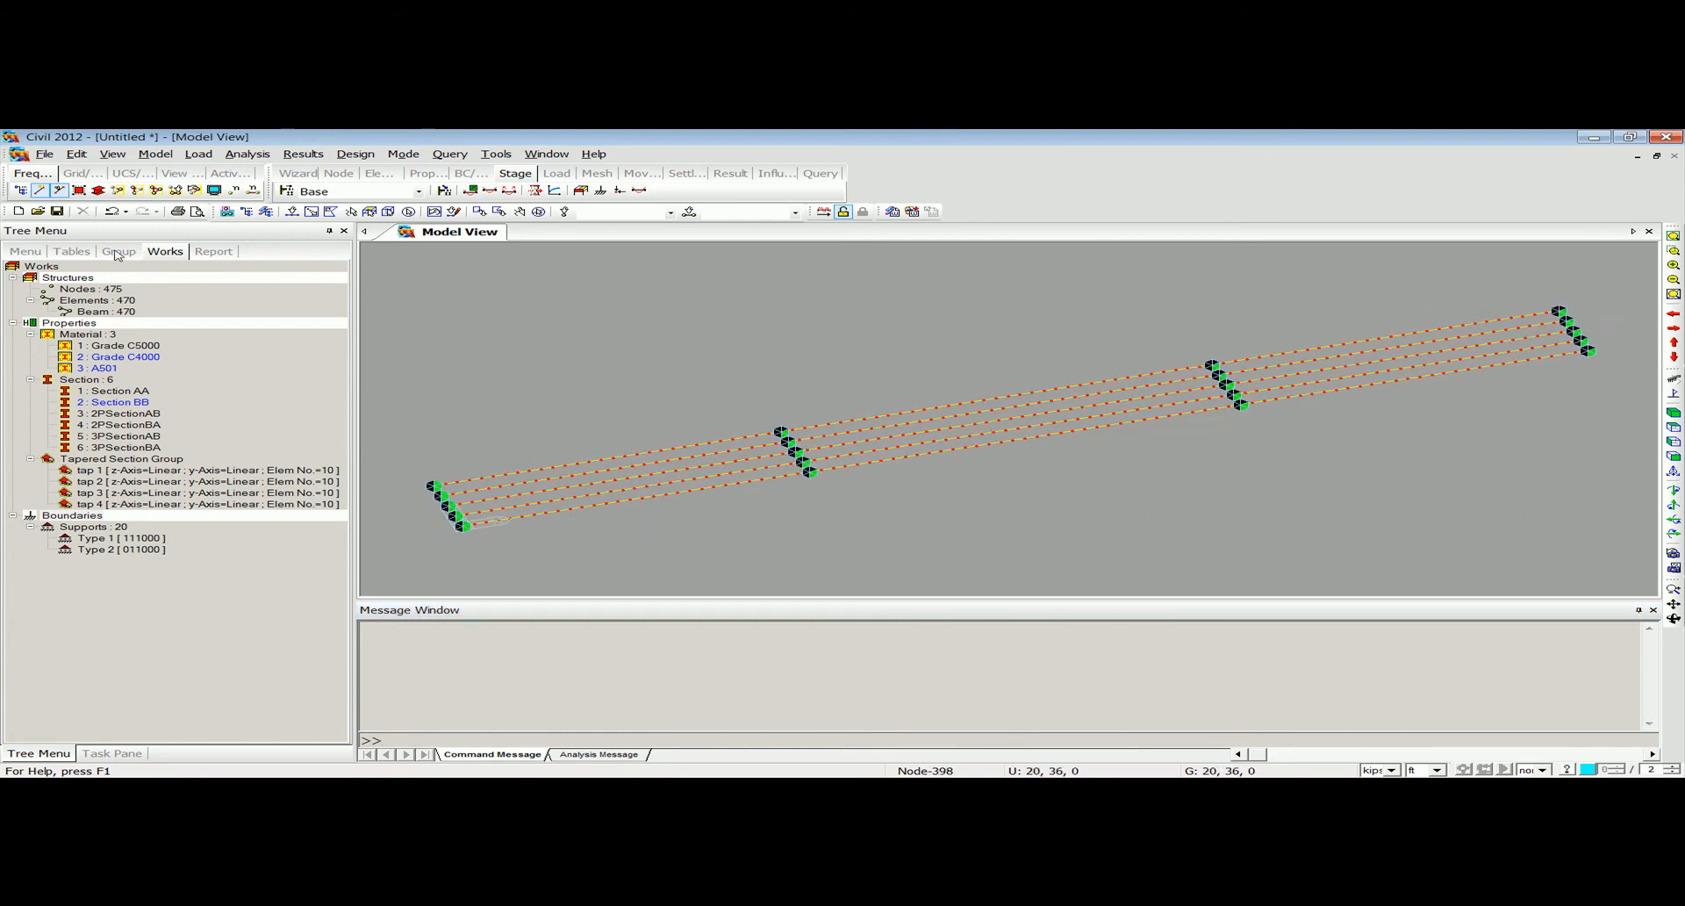
{"action": "left_click", "coordinate": [97, 190]}
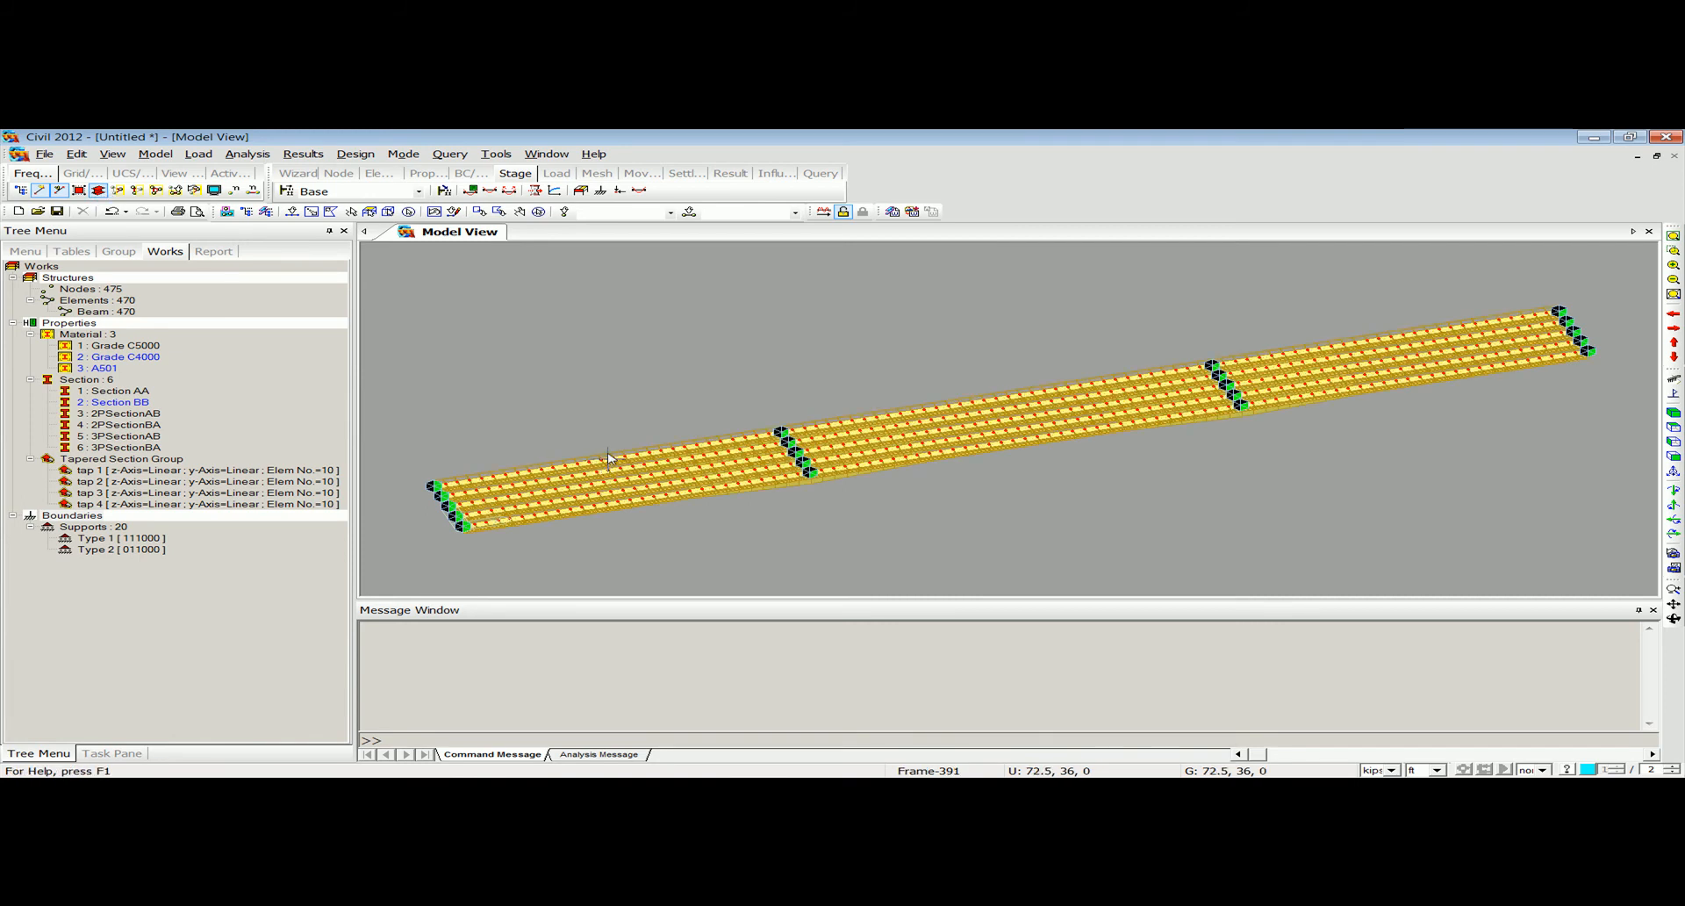
{"action": "middle_click_drag", "start_coordinate": [544, 509], "coordinate": [631, 516]}
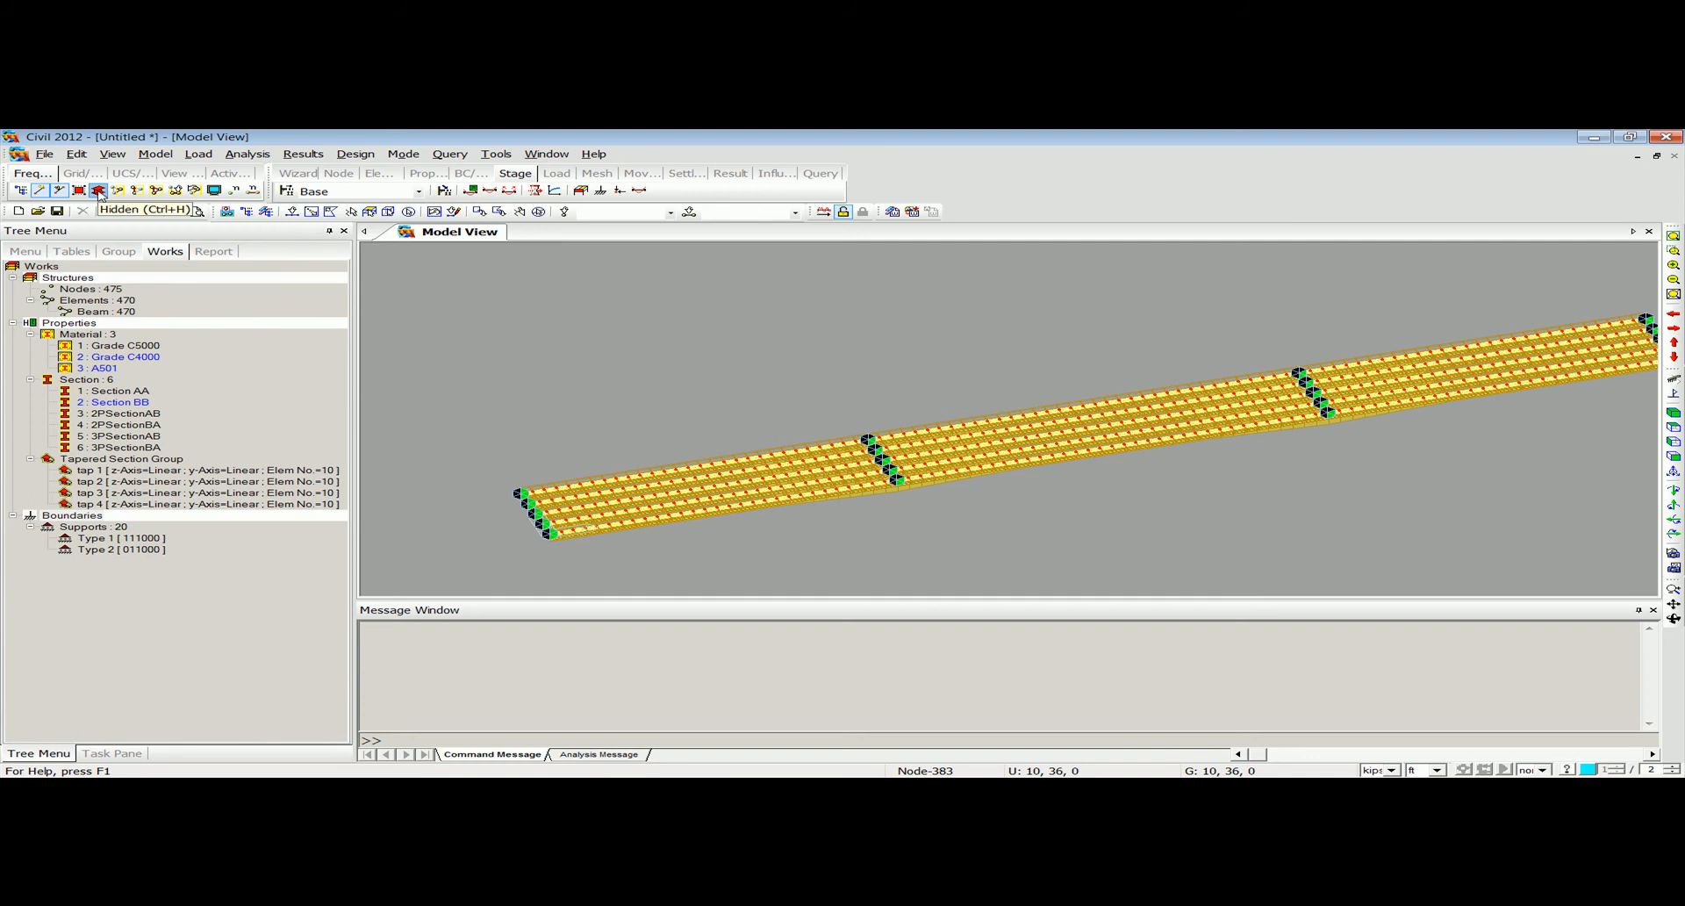
{"action": "left_click", "coordinate": [100, 191]}
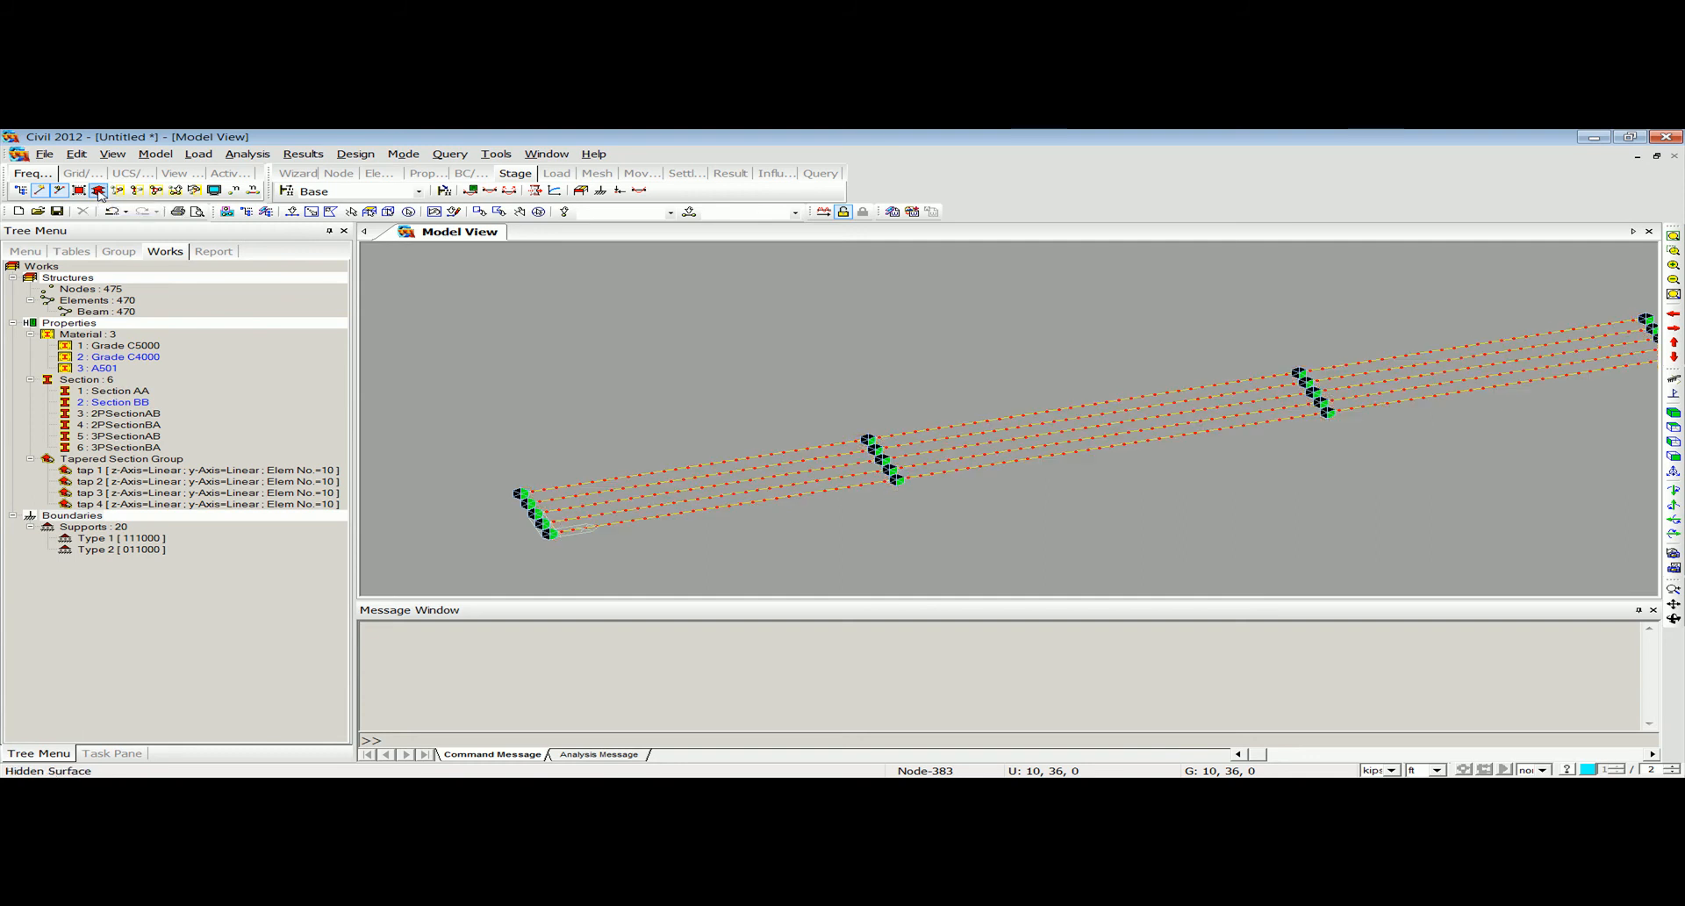
{"action": "scroll", "coordinate": [747, 510], "scroll_direction": "up", "scroll_amount": 3}
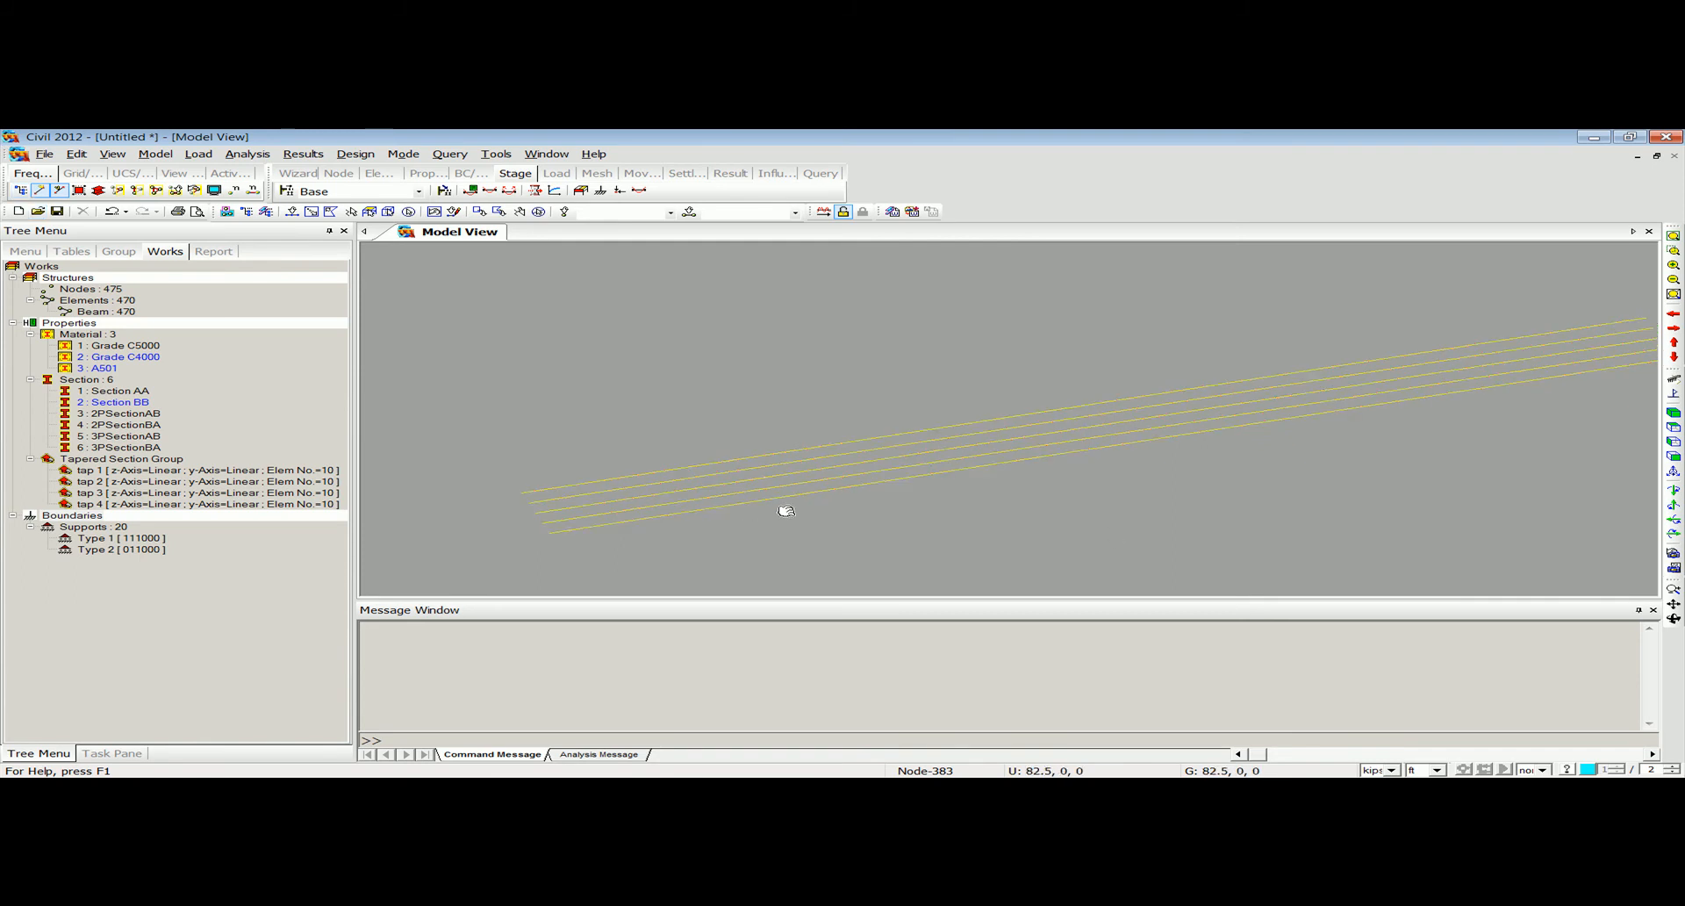
{"action": "scroll", "coordinate": [713, 454], "scroll_direction": "up", "scroll_amount": 2}
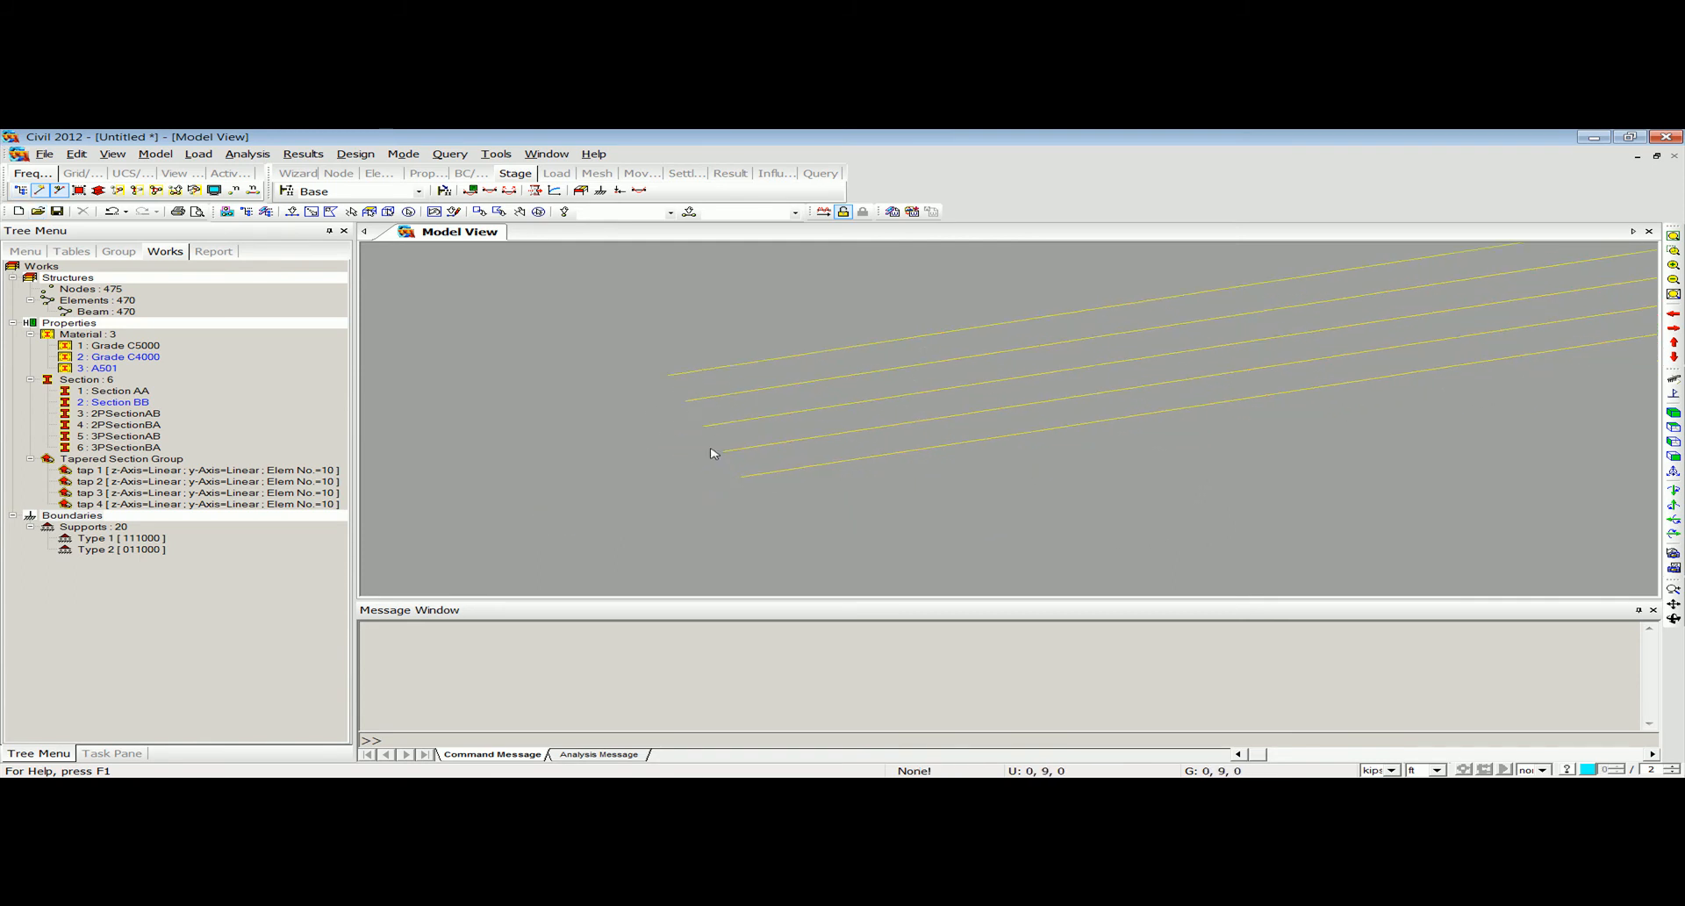
Start a new DB/User section with a Solid Rectangle shape and name it transverse.
{"action": "left_click", "coordinate": [156, 154]}
{"action": "mouse_move", "coordinate": [207, 247]}
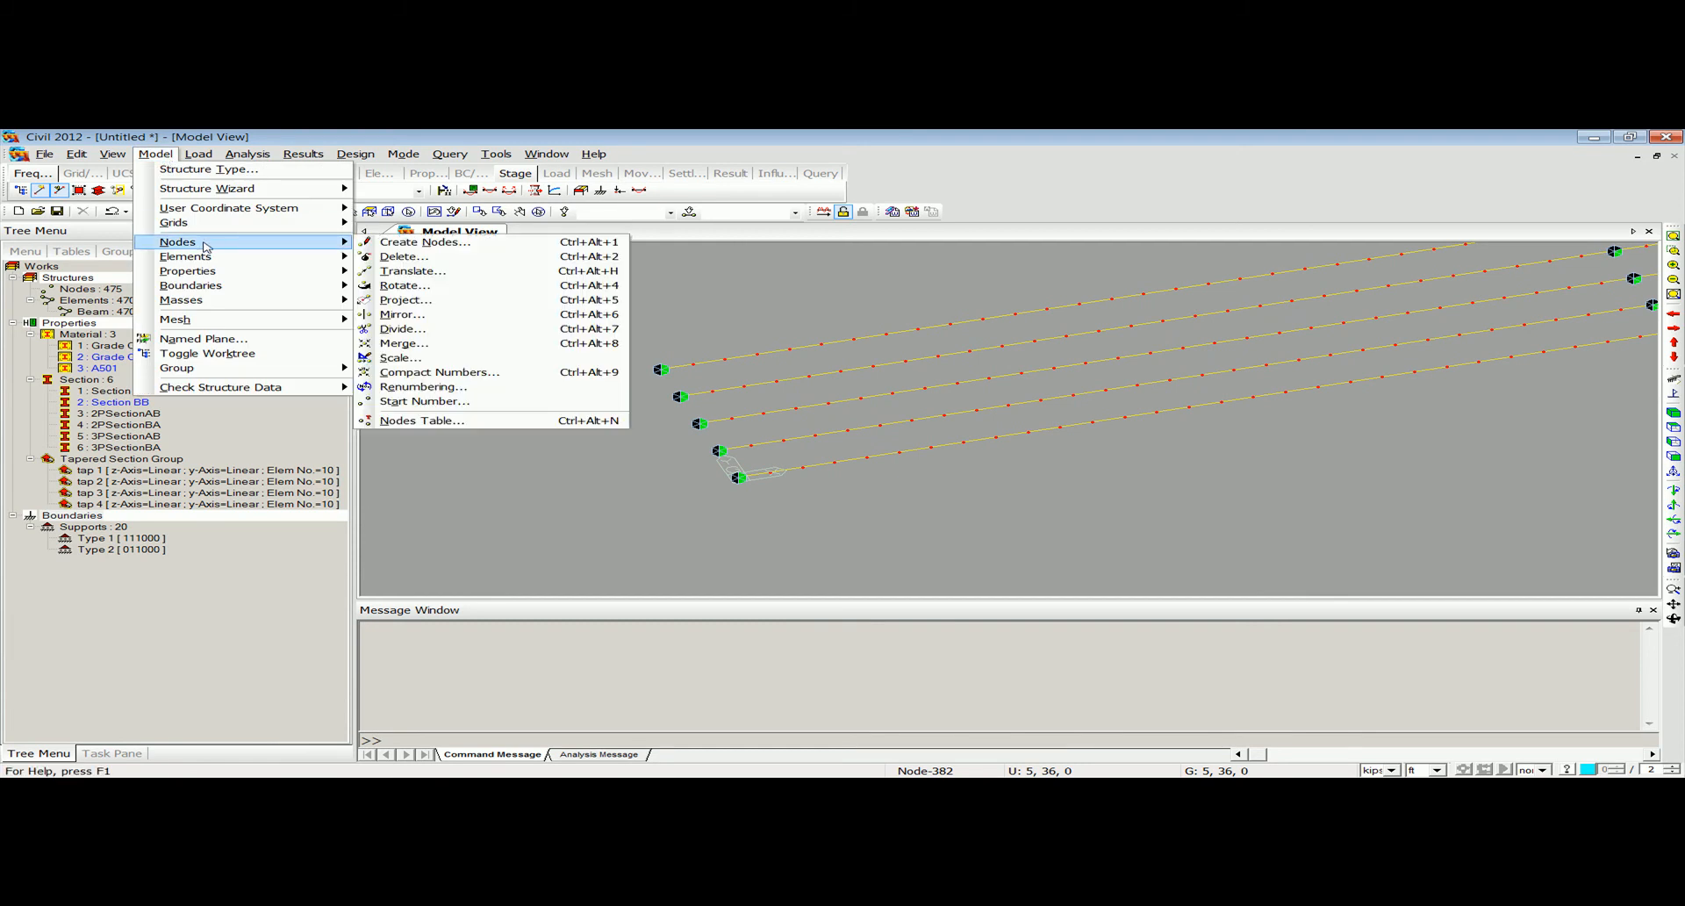
{"action": "mouse_move", "coordinate": [215, 273]}
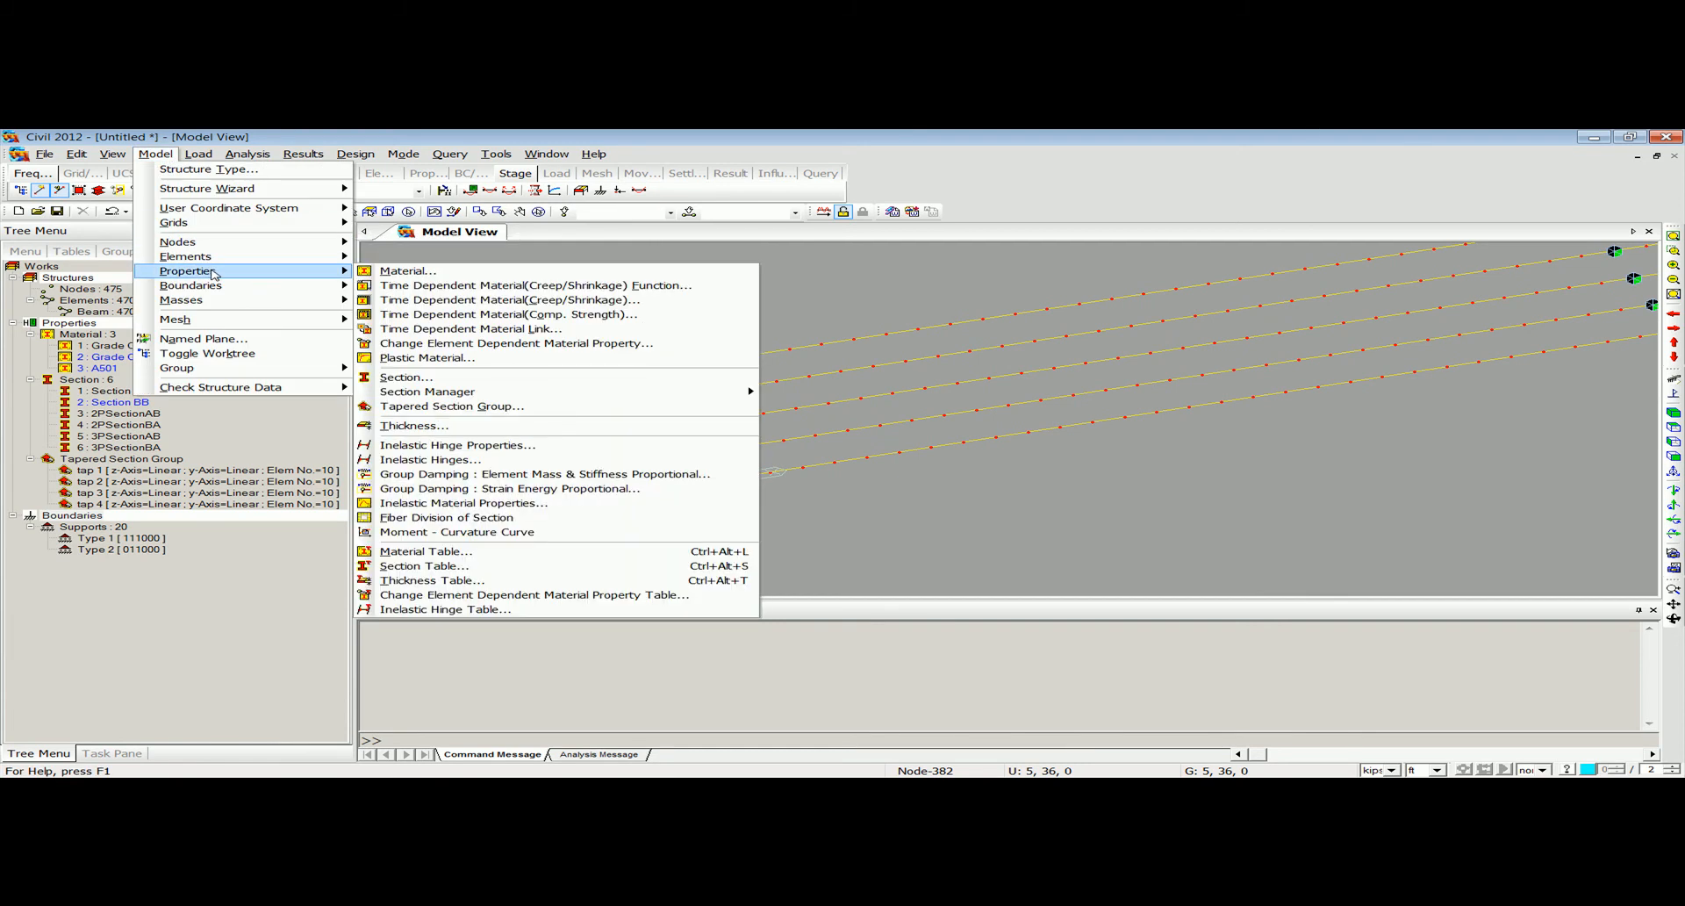
{"action": "left_click", "coordinate": [406, 377]}
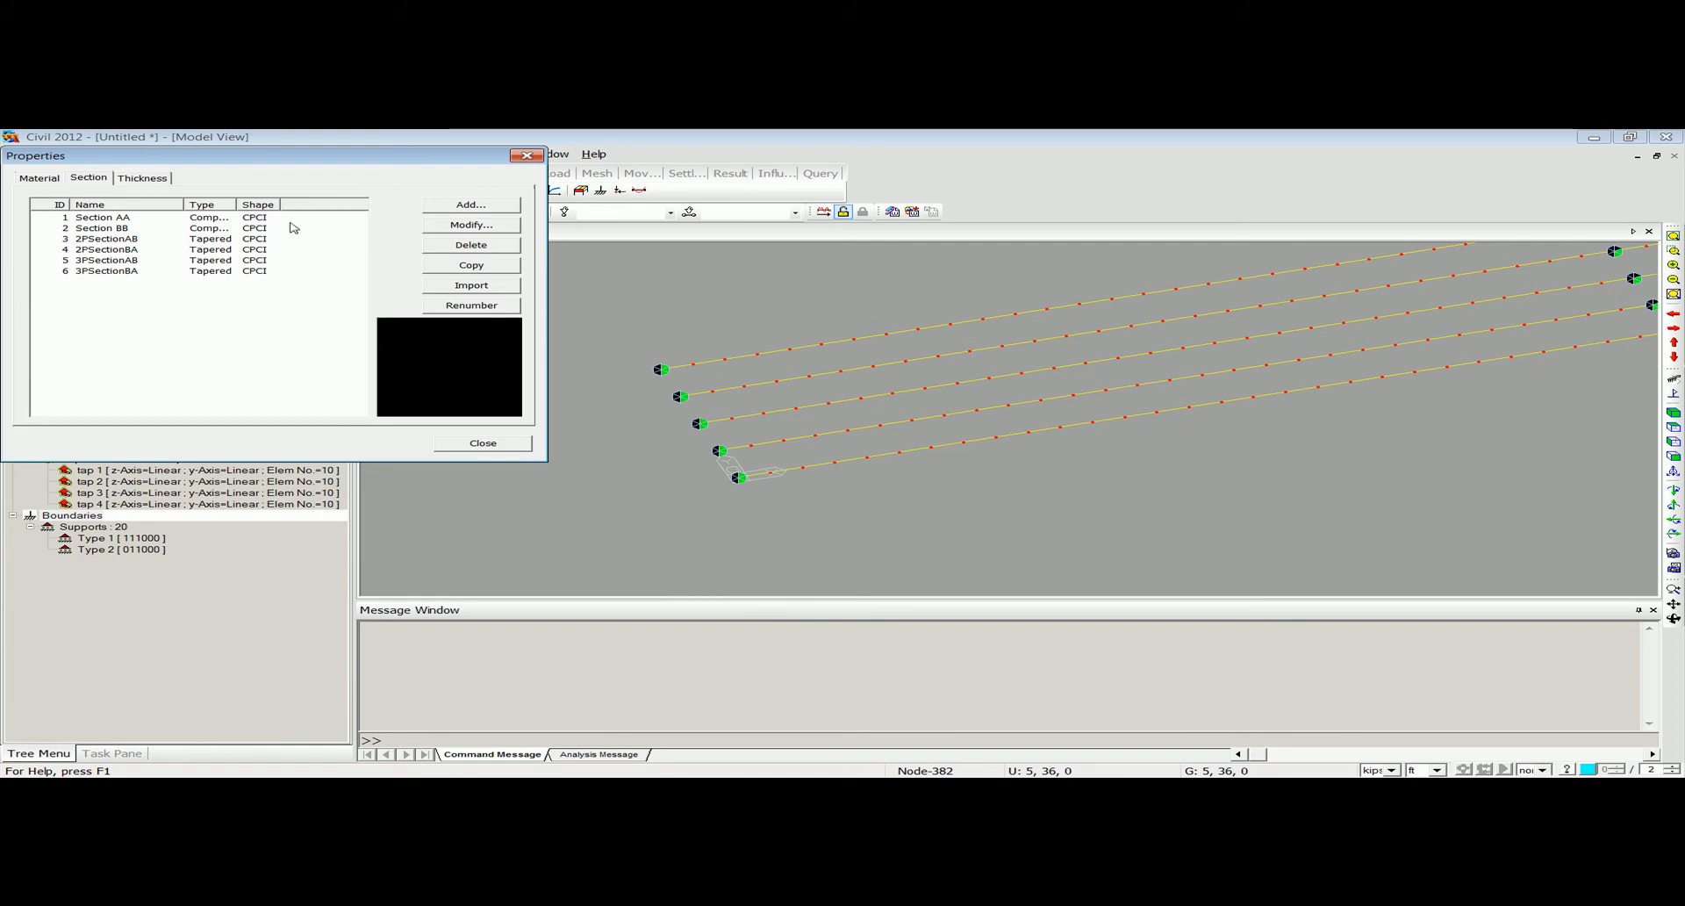
{"action": "left_click", "coordinate": [472, 205]}
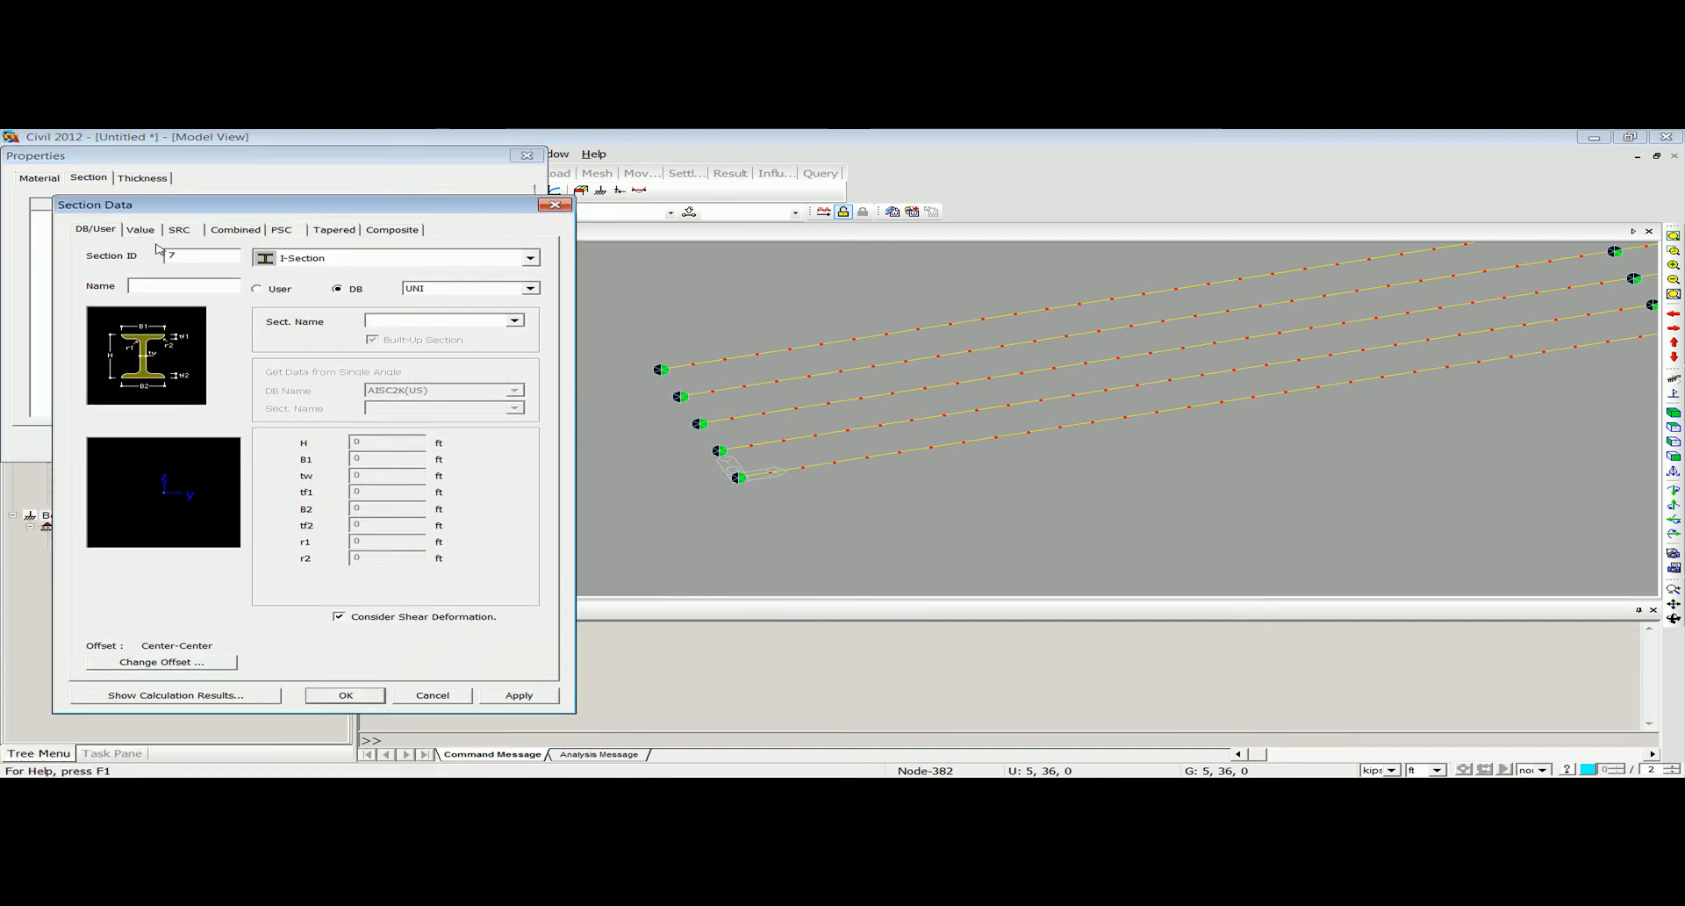
{"action": "left_click", "coordinate": [352, 263]}
{"action": "left_click", "coordinate": [315, 401]}
{"action": "left_click", "coordinate": [351, 257]}
{"action": "left_click", "coordinate": [311, 349]}
{"action": "left_click", "coordinate": [214, 285]}
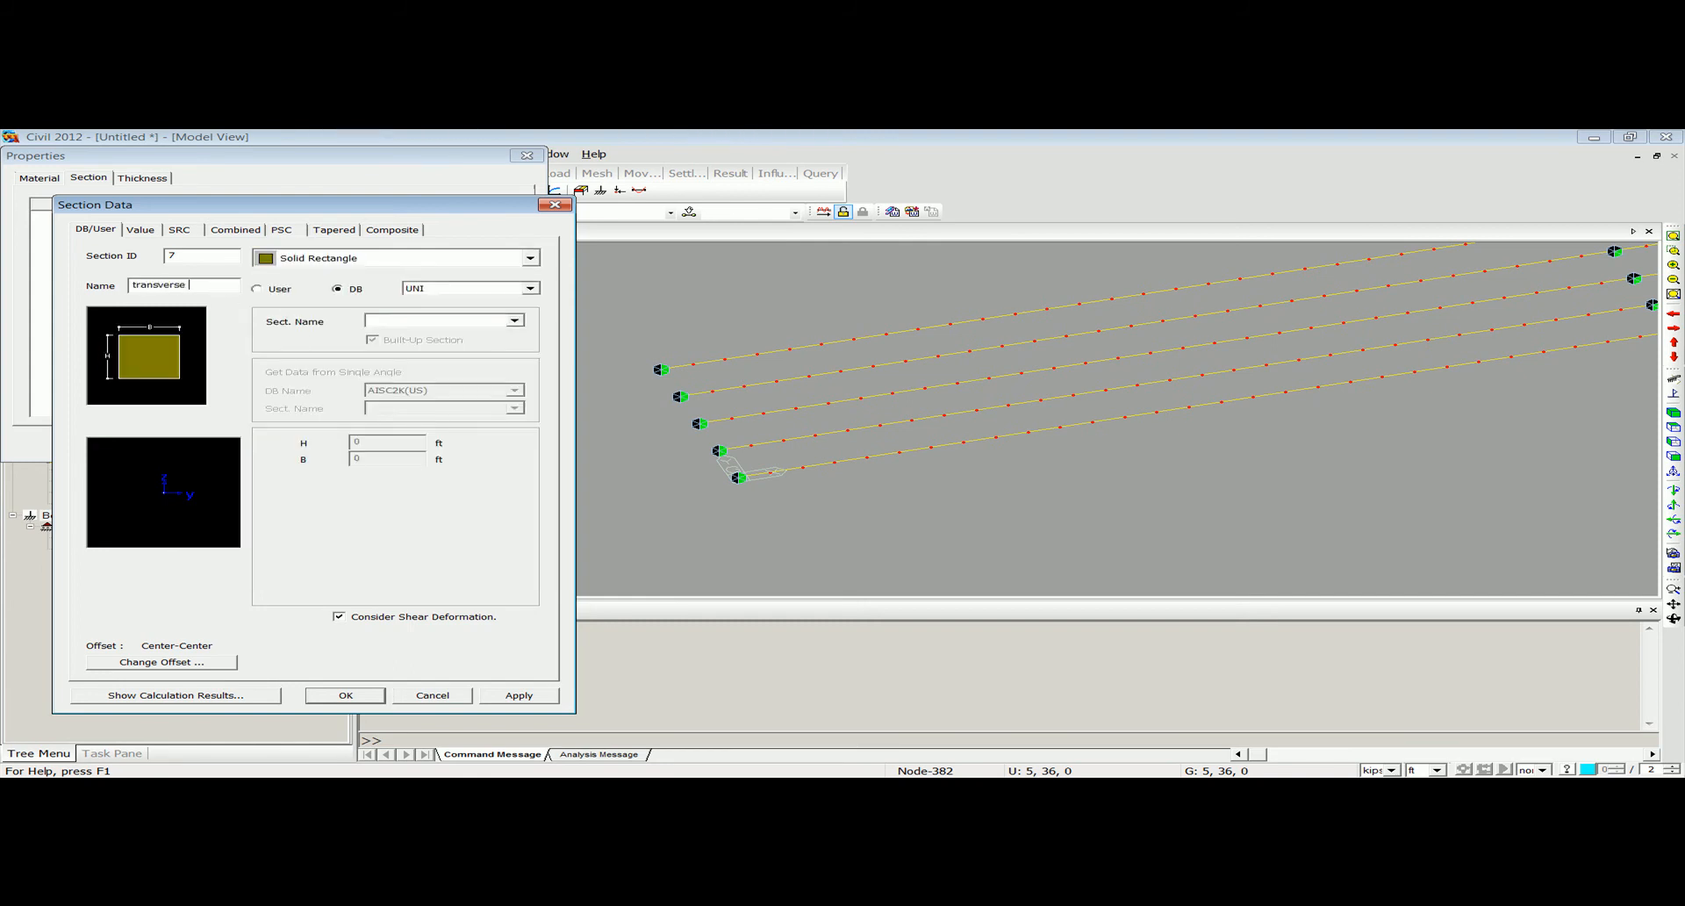
Make the transverse section user-defined with H of 0.8 ft and B of 5 ft, and add it to the section list.
{"action": "left_click", "coordinate": [256, 289]}
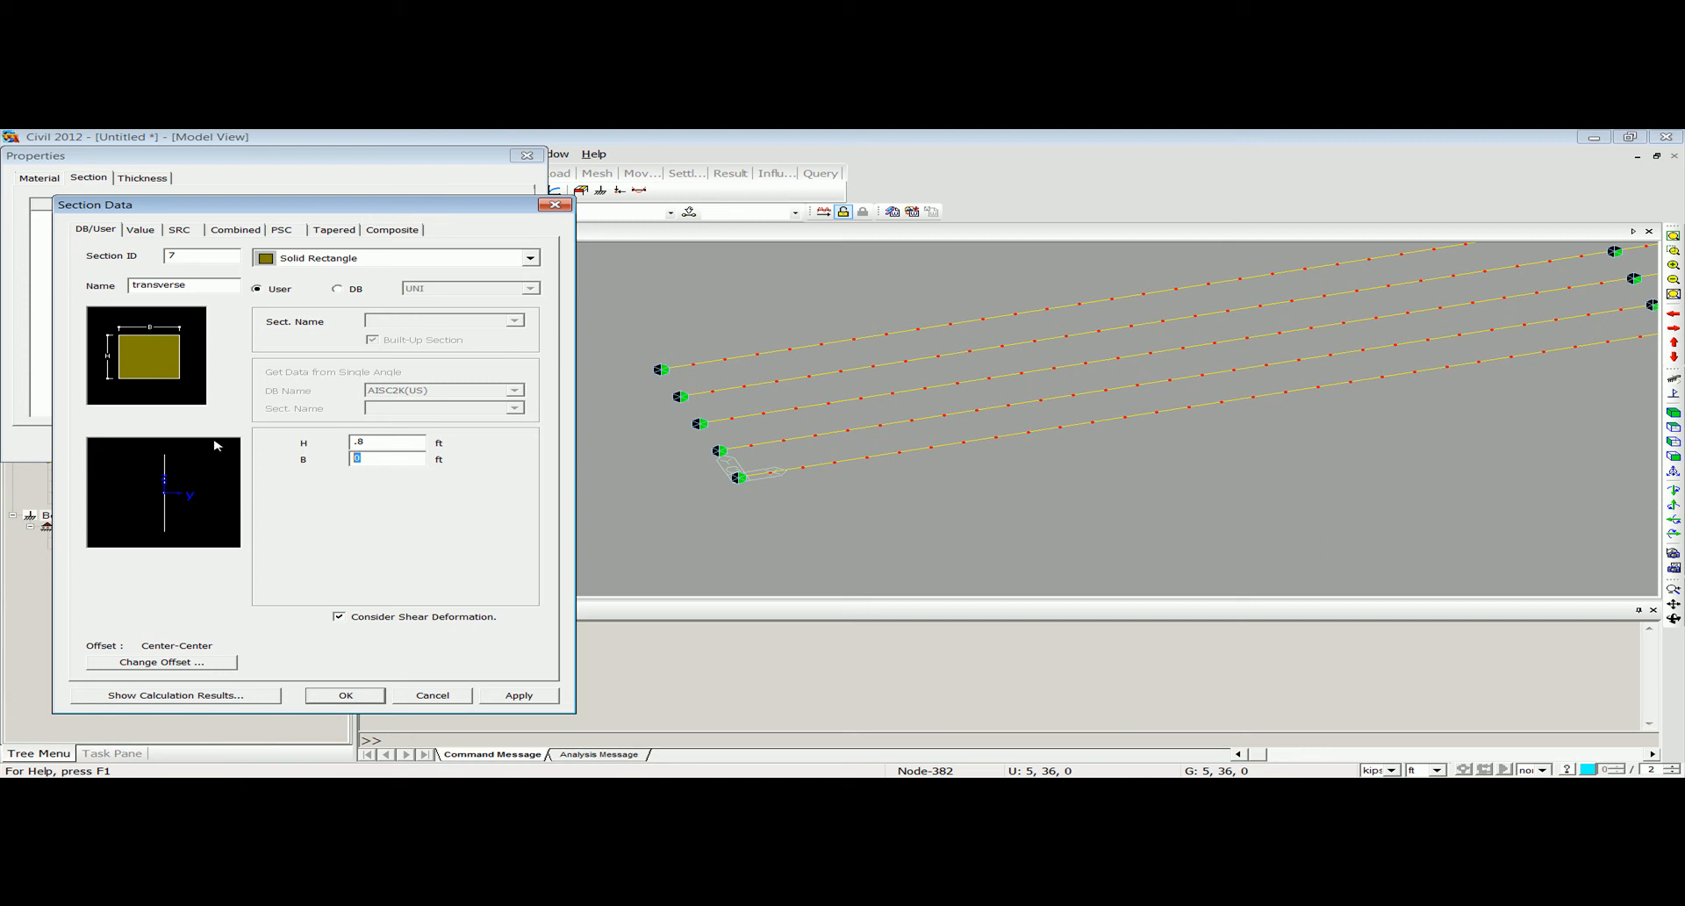
{"action": "type", "text": "5"}
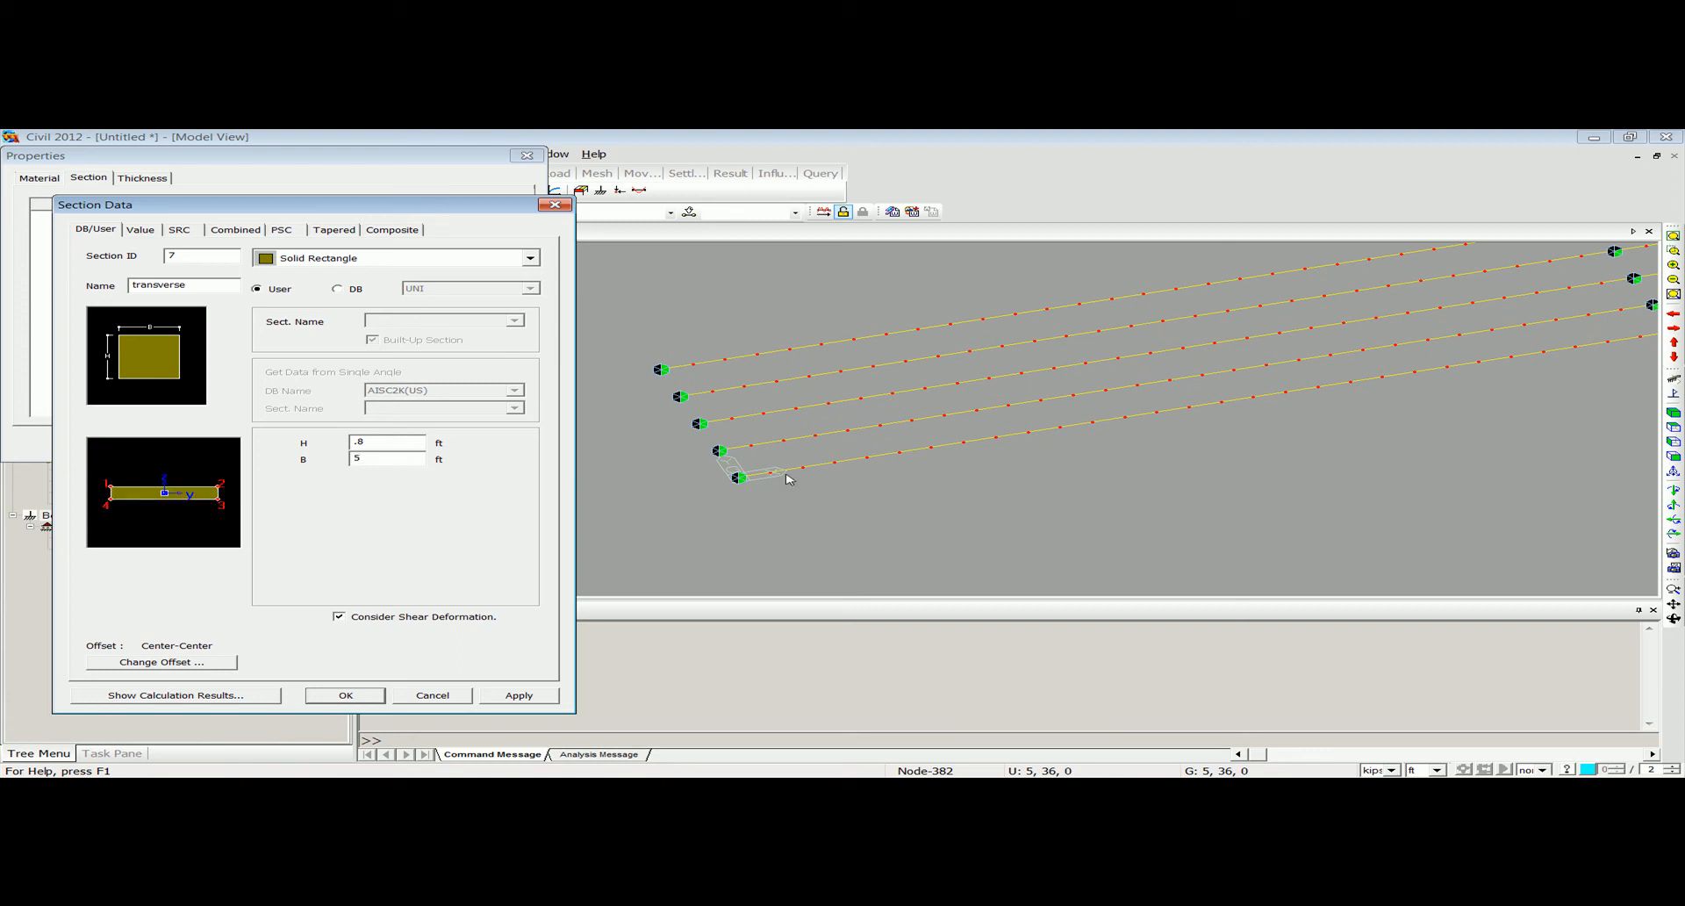
{"action": "left_click", "coordinate": [333, 694]}
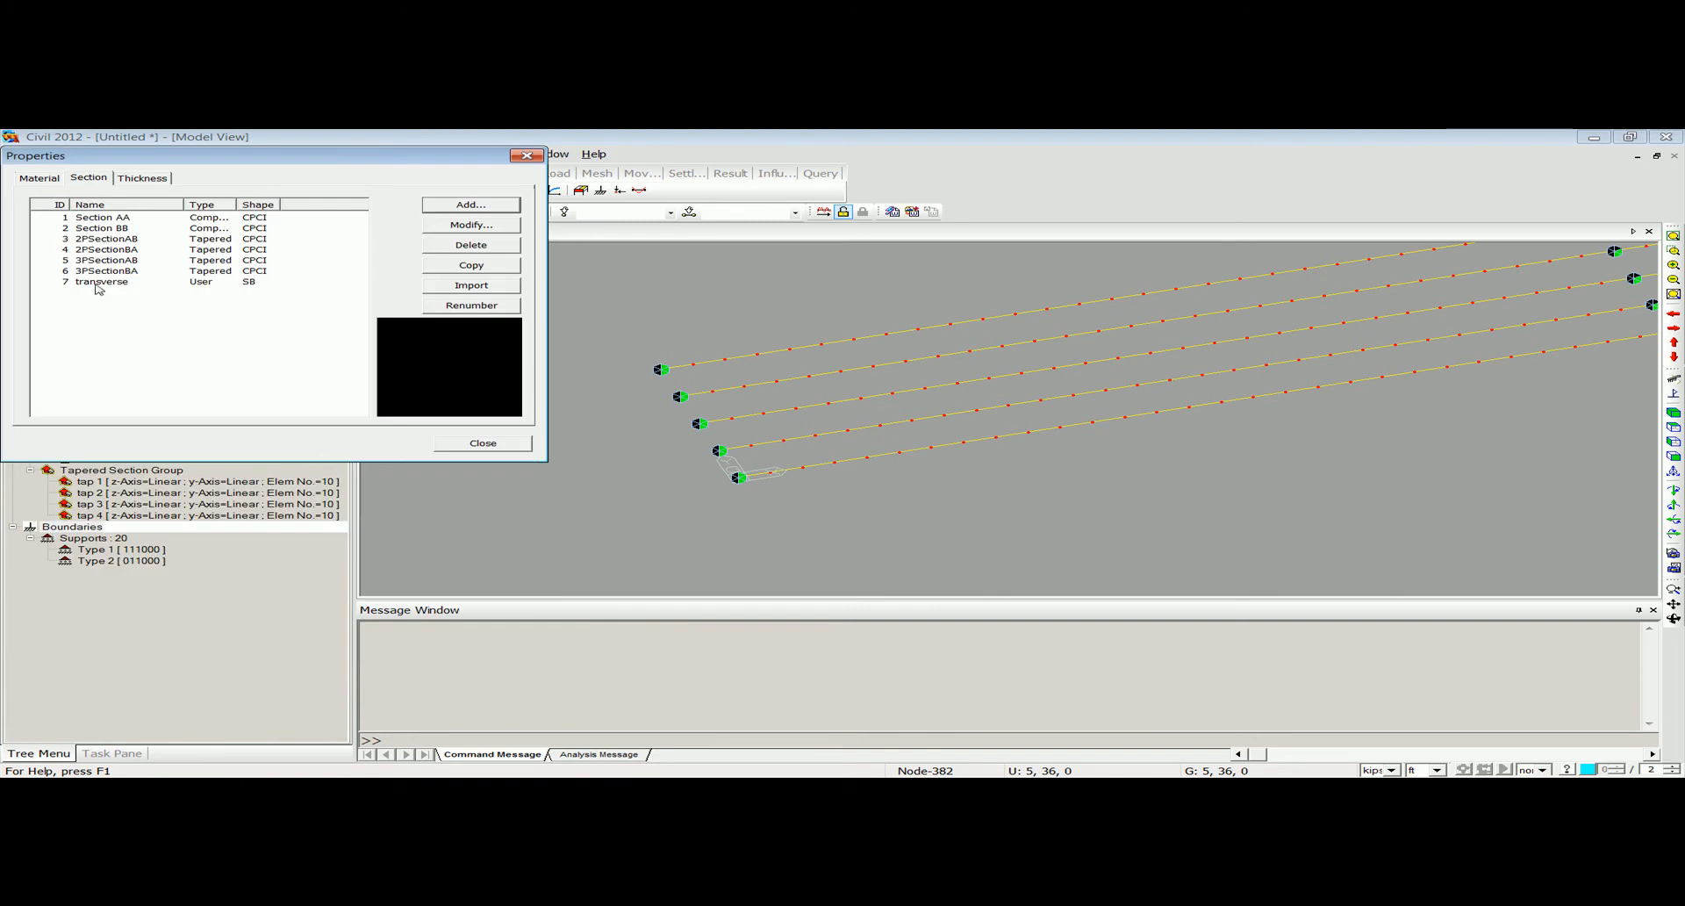
{"action": "left_click", "coordinate": [527, 156]}
Set up beam element creation with material Grade C4000 and the transverse section.
{"action": "left_click", "coordinate": [175, 155]}
{"action": "mouse_move", "coordinate": [261, 259]}
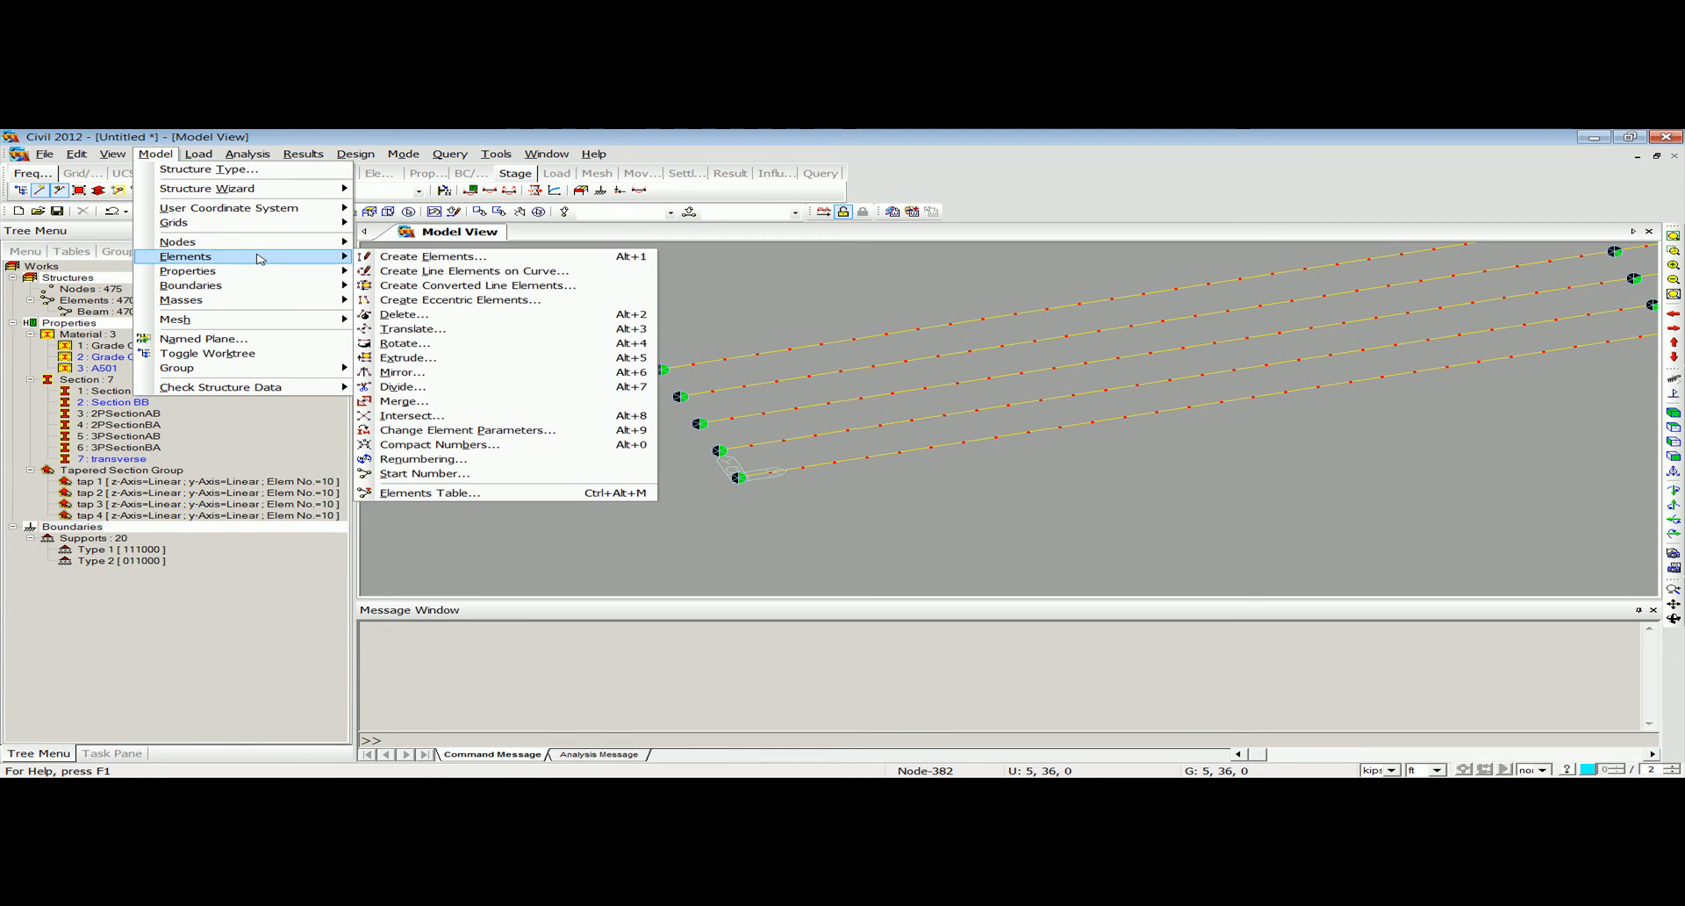
{"action": "left_click", "coordinate": [430, 256]}
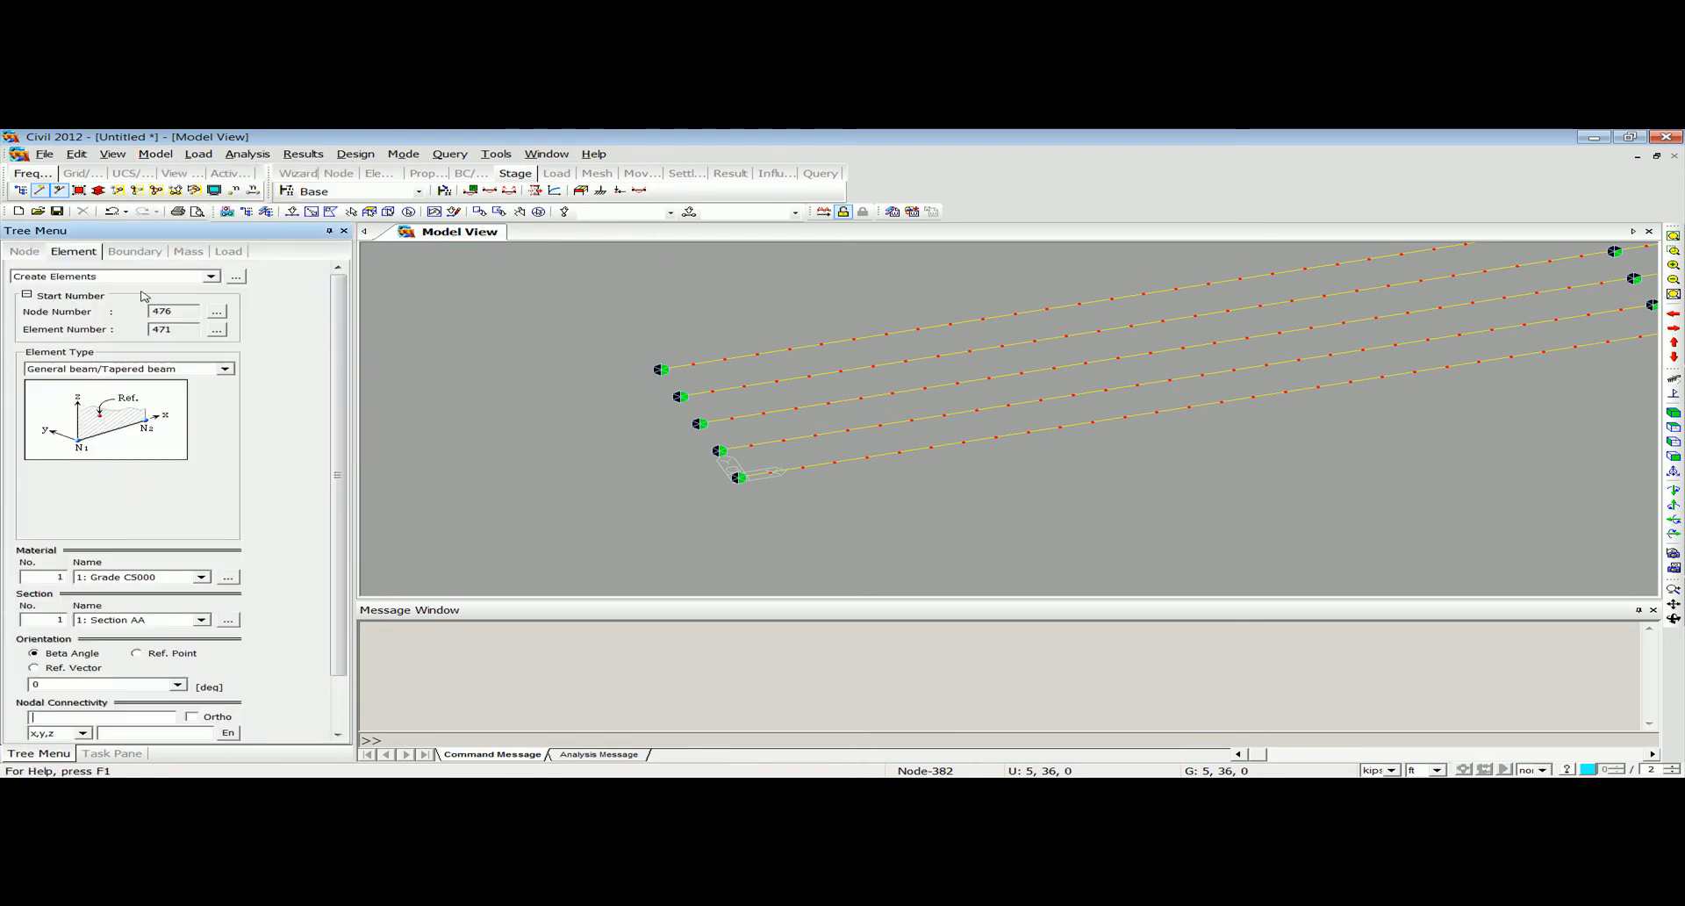
{"action": "left_click", "coordinate": [158, 577]}
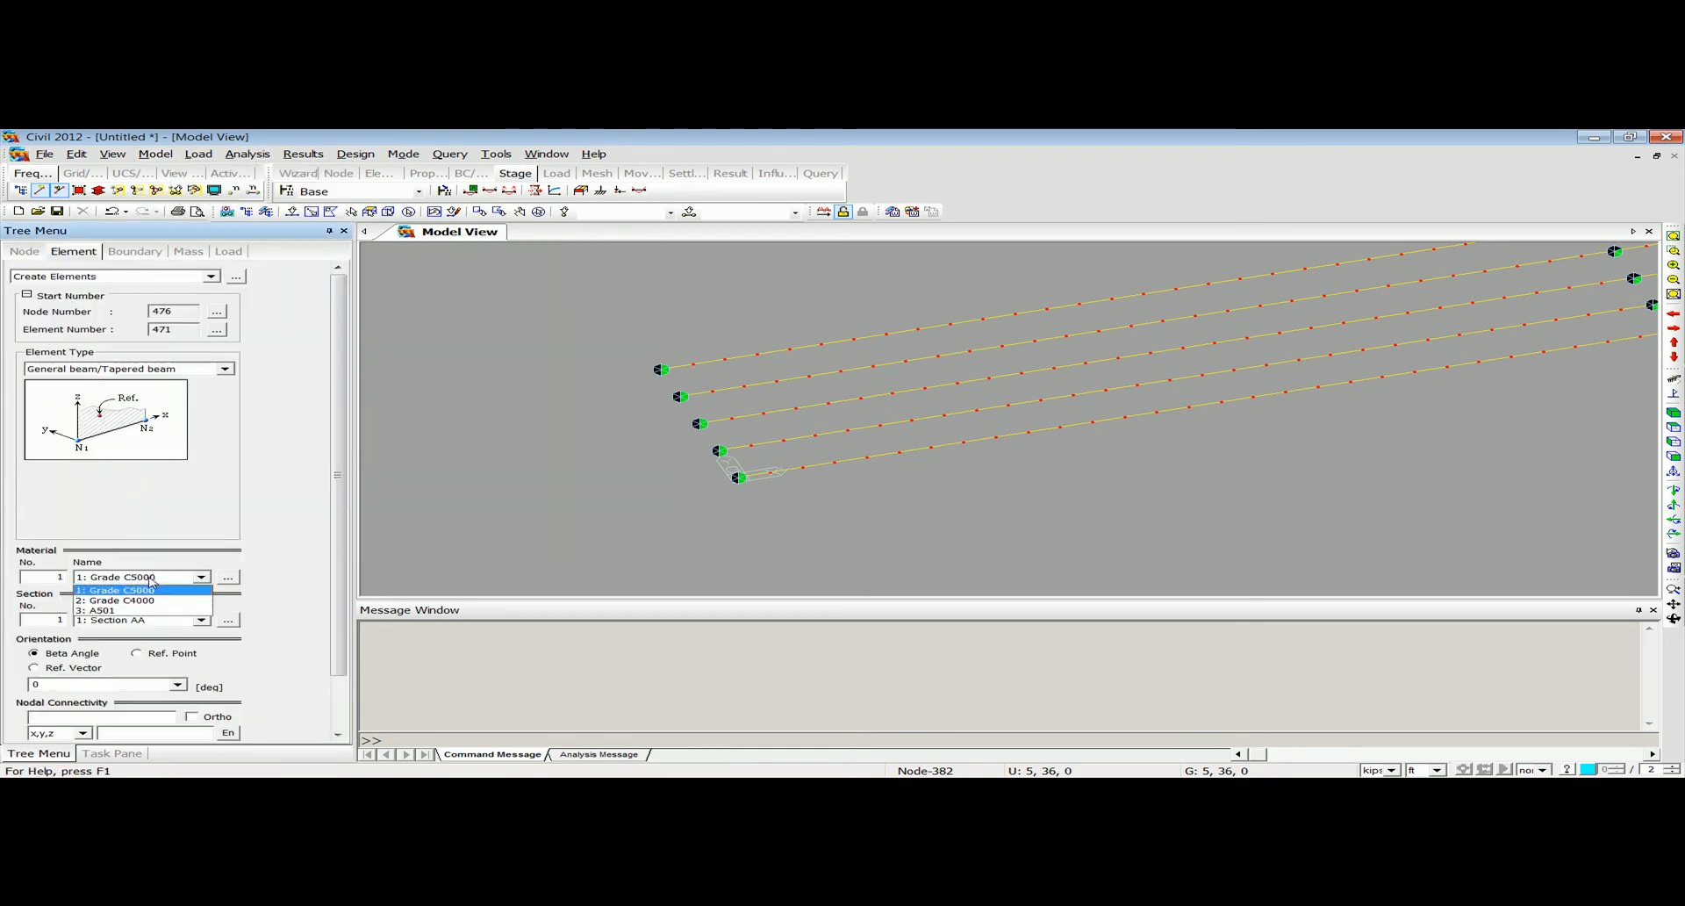
{"action": "left_click", "coordinate": [148, 601]}
{"action": "scroll", "coordinate": [340, 533], "scroll_direction": "down", "scroll_amount": 2}
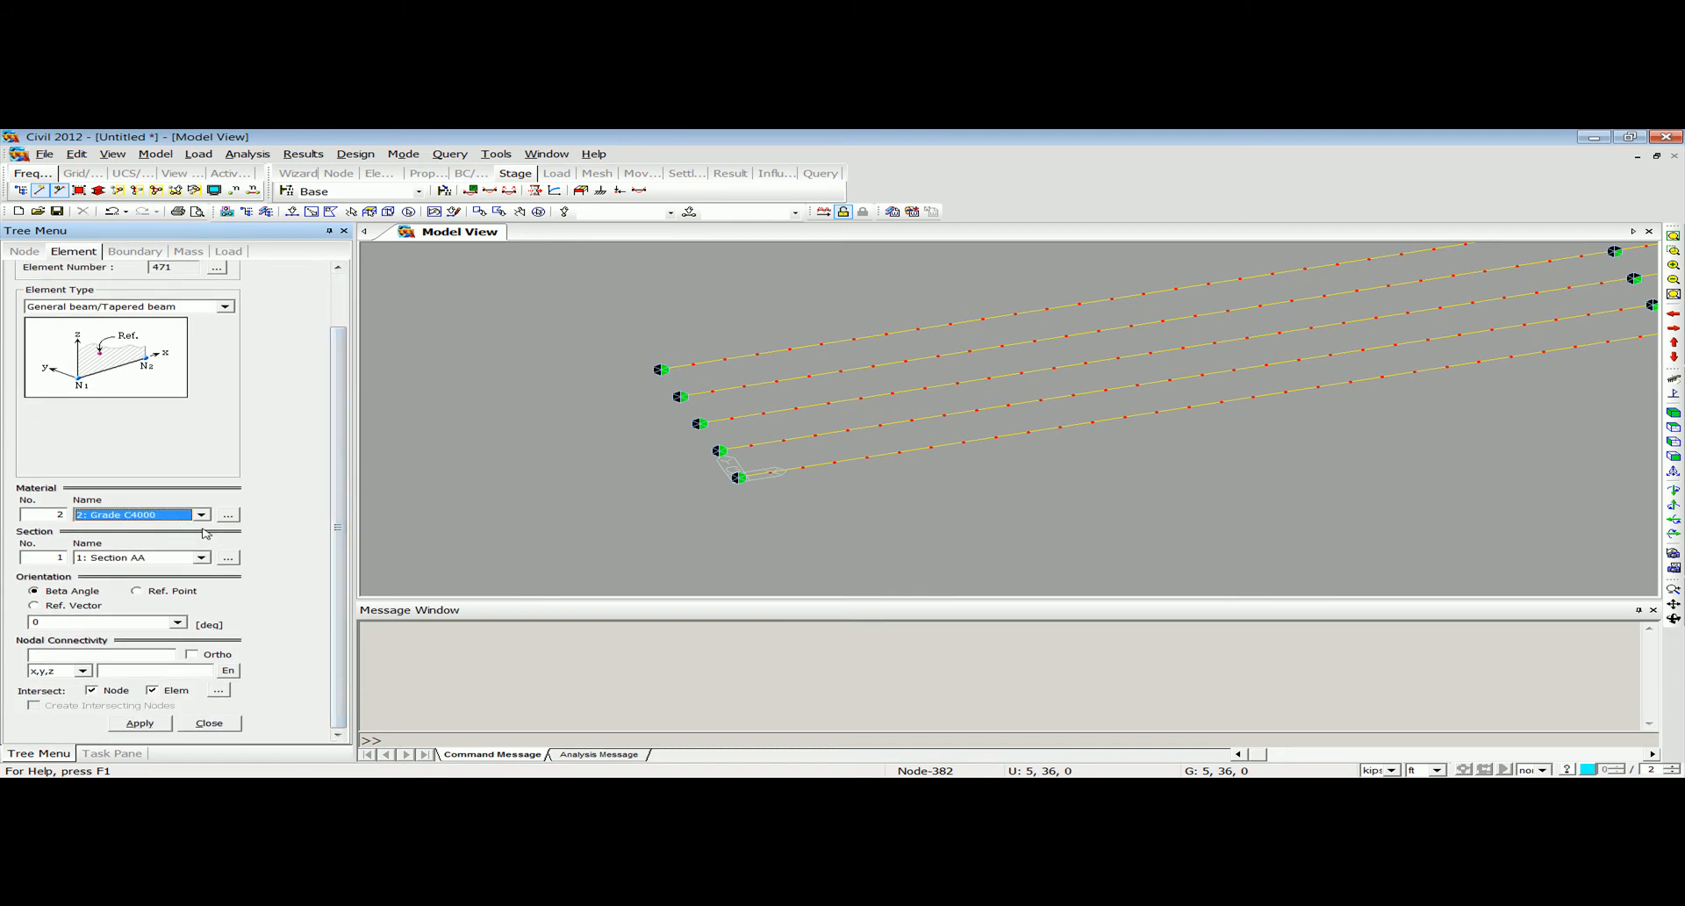
{"action": "left_click", "coordinate": [142, 557]}
{"action": "left_click", "coordinate": [157, 628]}
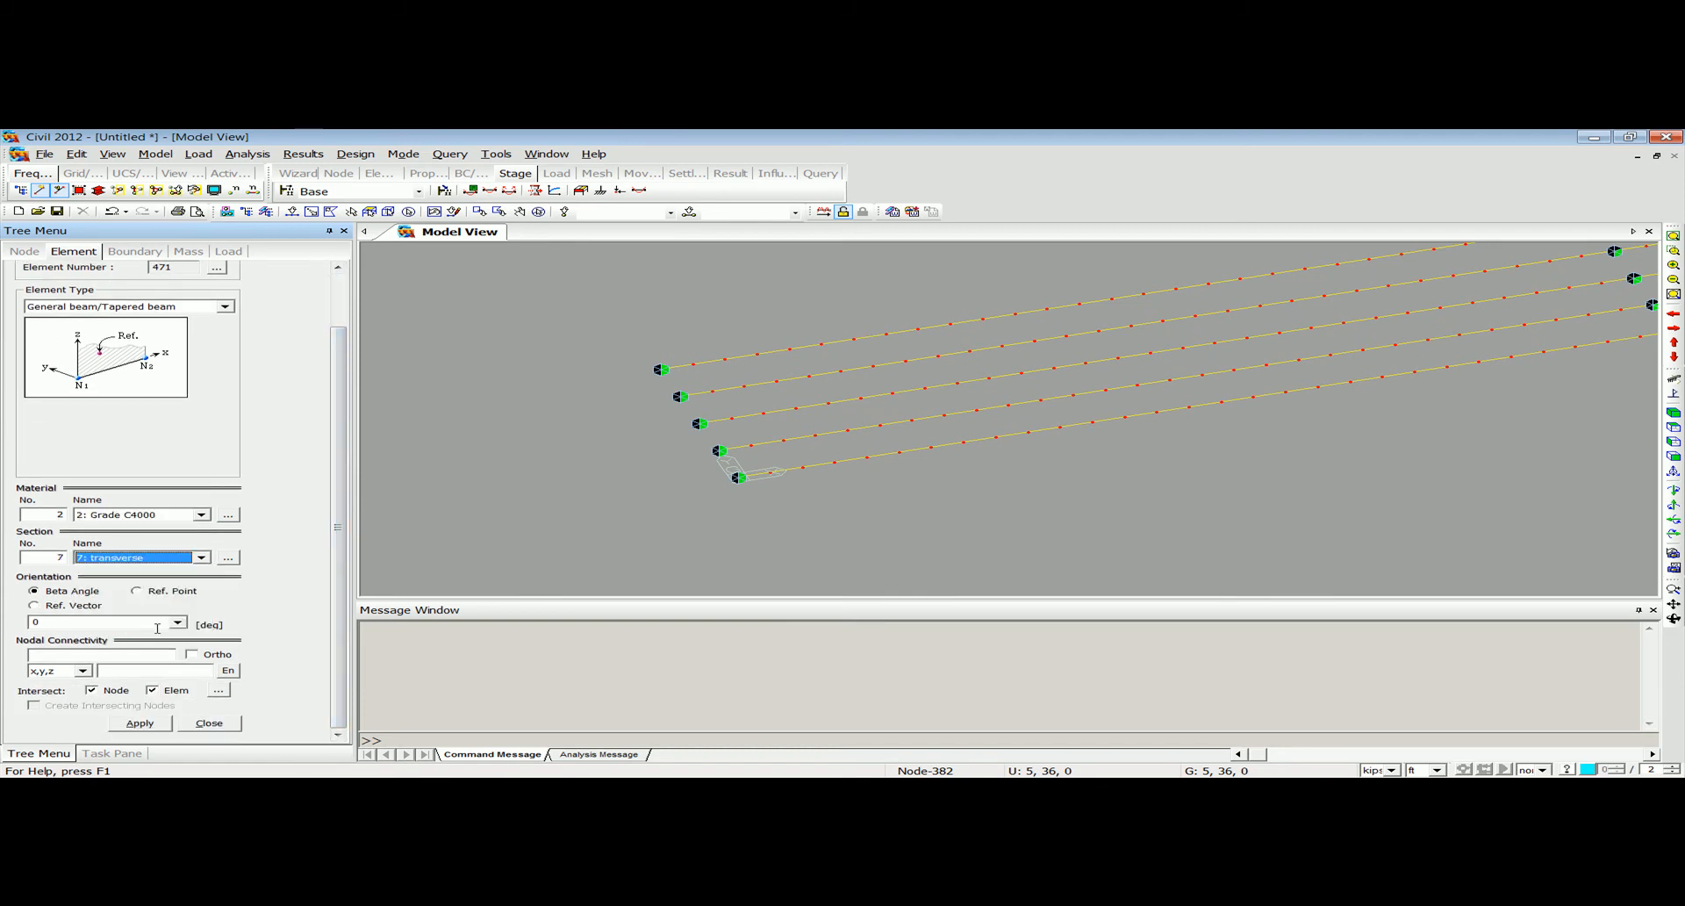
Create the transverse beam elements across the five girders' start nodes, from node 1 to node 381.
{"action": "left_click", "coordinate": [163, 654]}
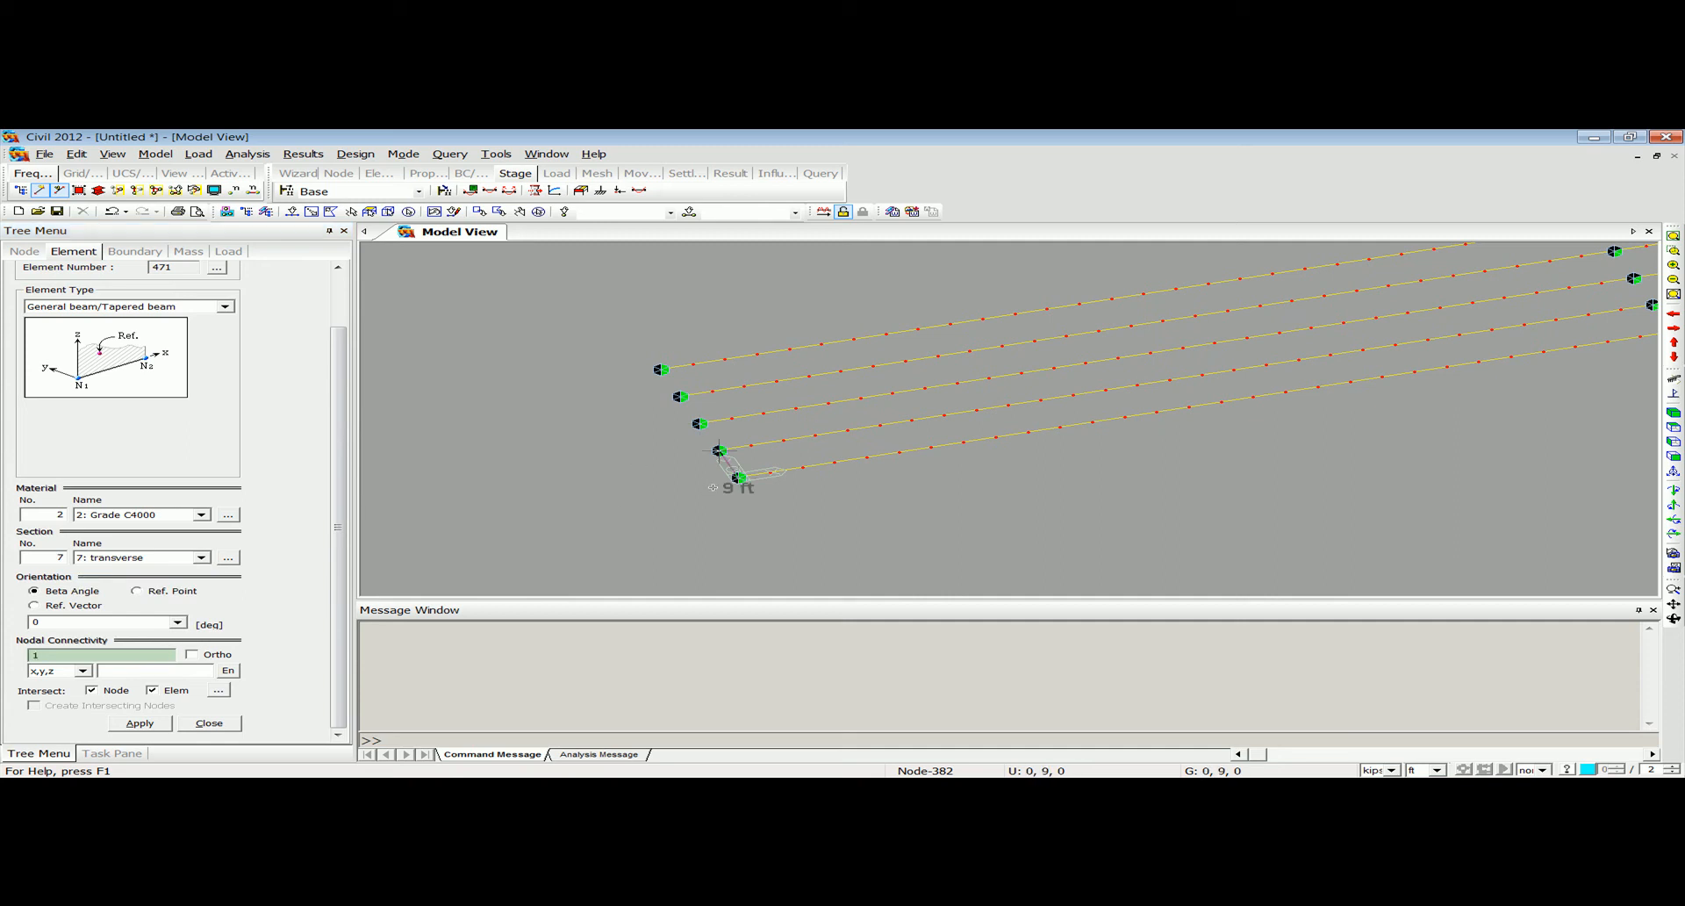
{"action": "left_click", "coordinate": [661, 369]}
Copy the newly created transverse elements 94 times at an equal distance of 5, 0, 0 ft, intersecting nodes and elements.
{"action": "left_click", "coordinate": [157, 154]}
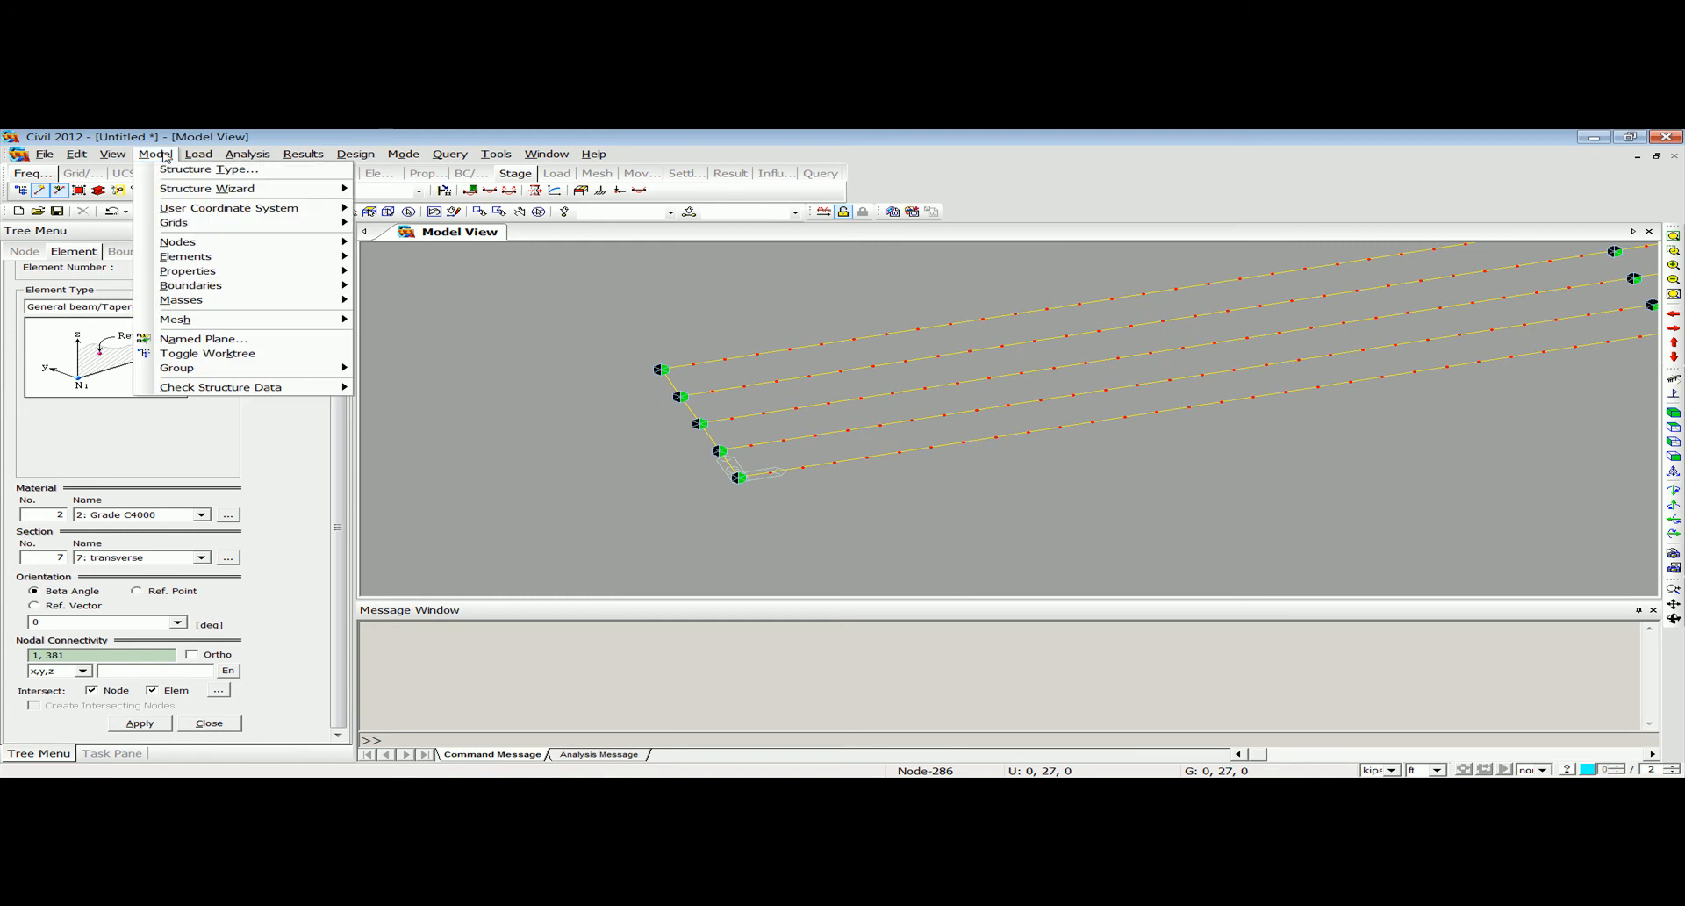
{"action": "mouse_move", "coordinate": [224, 259]}
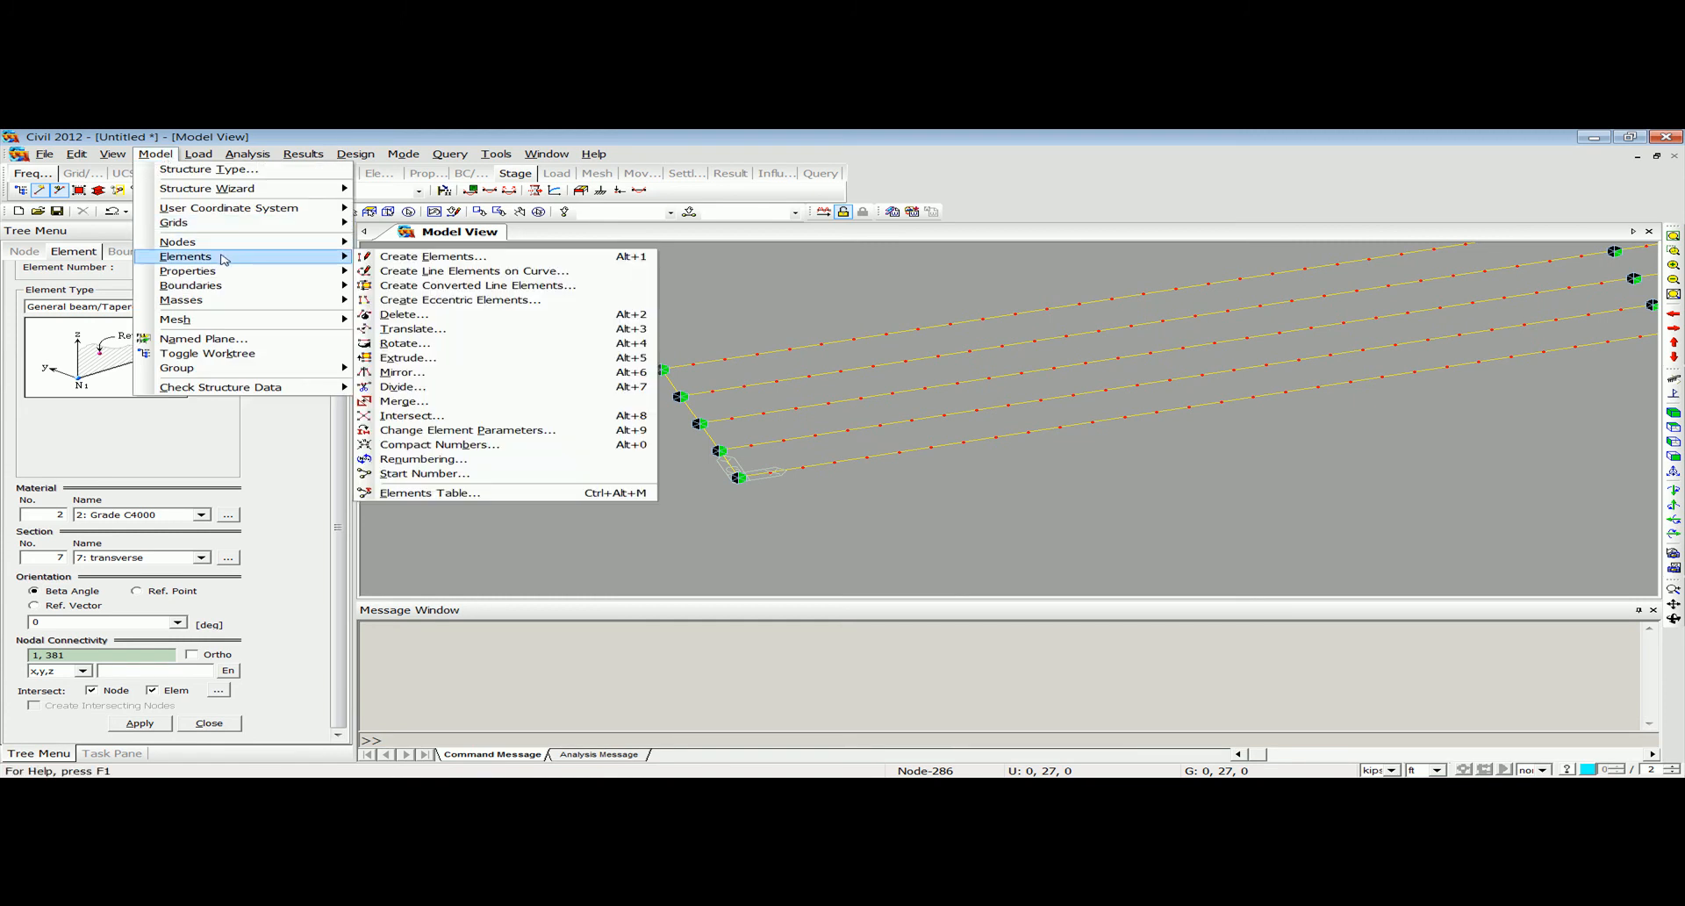
{"action": "left_click", "coordinate": [435, 329]}
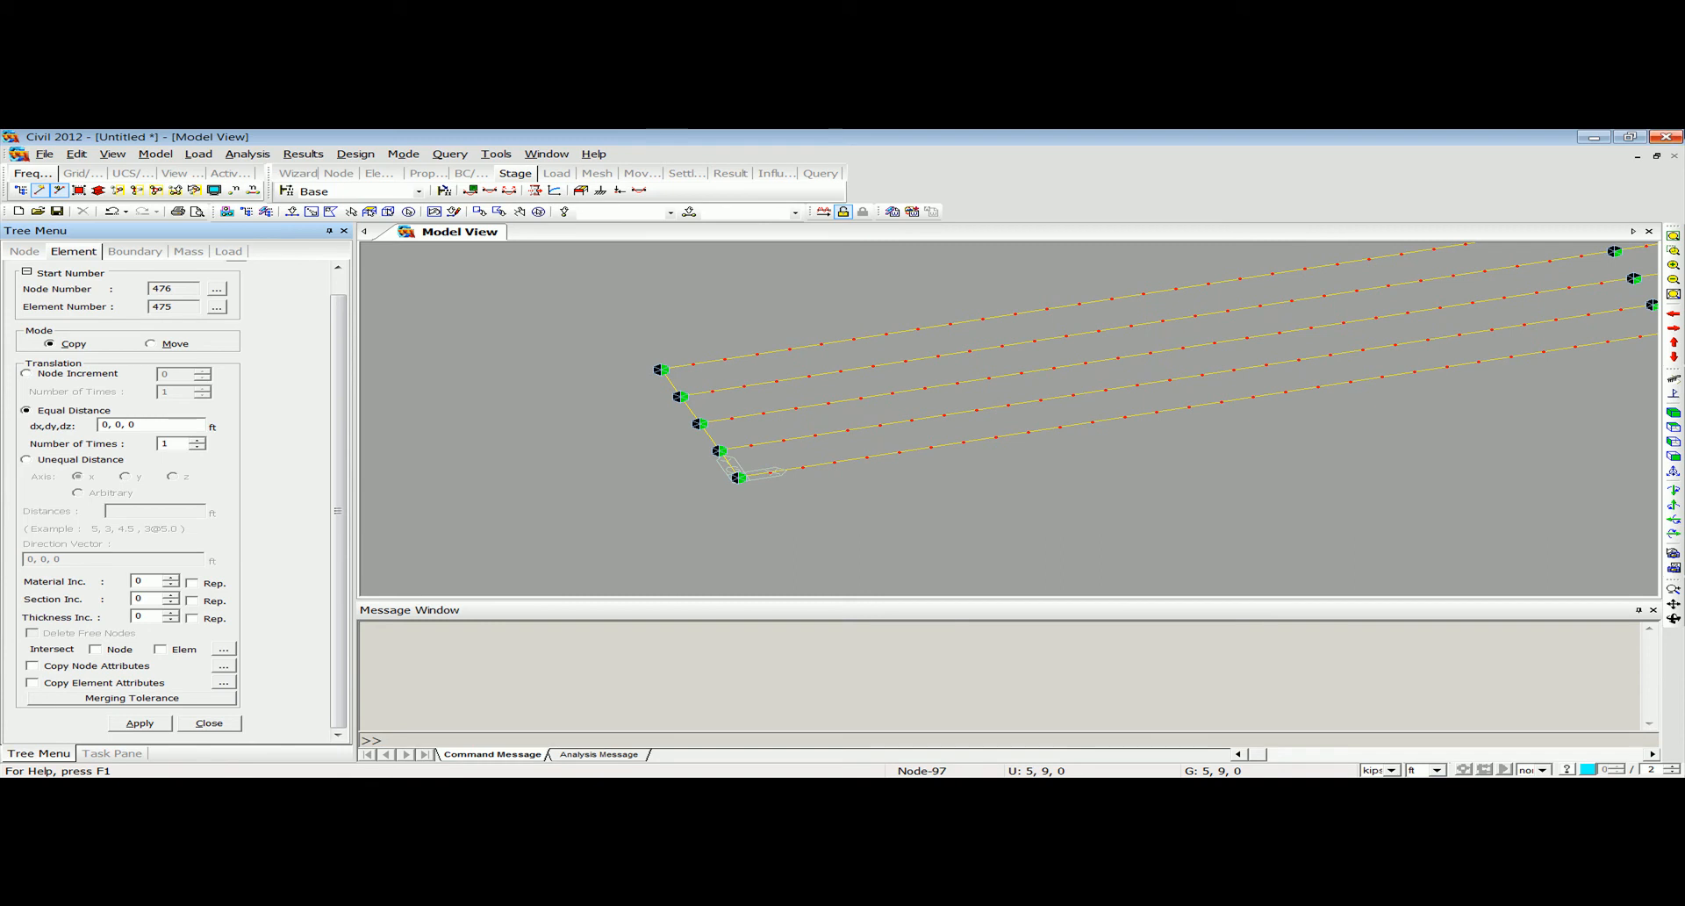
{"action": "left_click", "coordinate": [454, 213]}
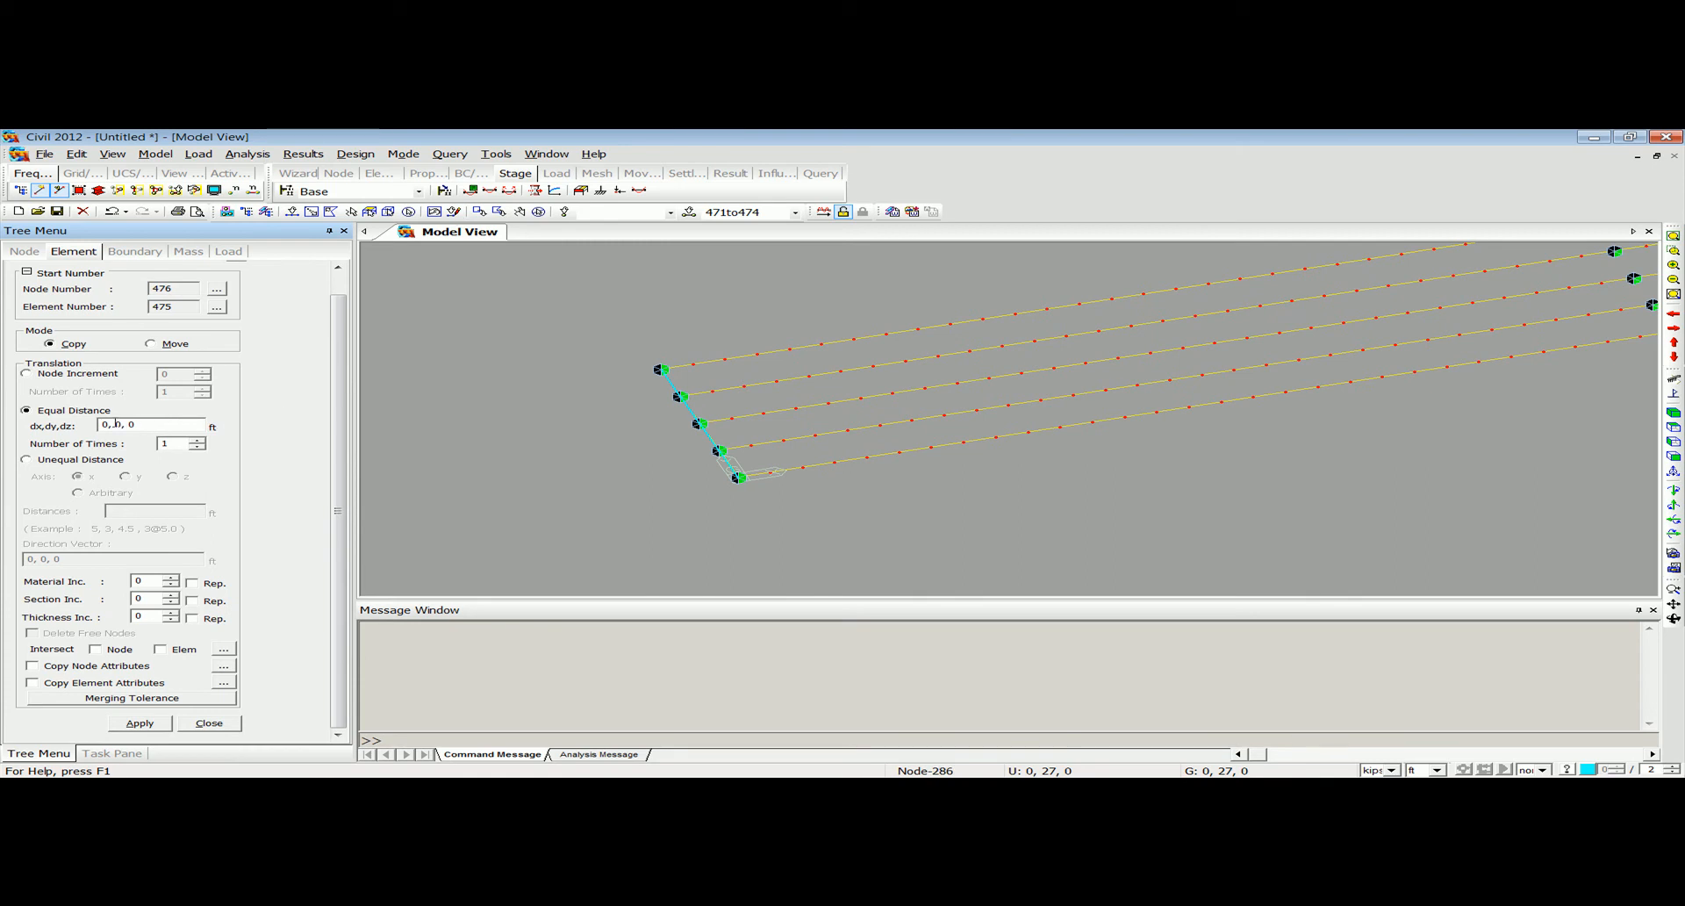
{"action": "left_click_drag", "start_coordinate": [111, 424], "coordinate": [99, 423]}
{"action": "type", "text": "5"}
{"action": "left_click", "coordinate": [94, 648]}
{"action": "left_click", "coordinate": [140, 724]}
Turn on the hidden-surface display and inspect the transverse elements between the girders around the interior supports.
{"action": "left_click", "coordinate": [1672, 237]}
{"action": "mouse_move", "coordinate": [933, 470]}
{"action": "middle_mouse_down", "text": "ctrl"}
{"action": "mouse_move", "coordinate": [948, 436]}
{"action": "mouse_move", "coordinate": [850, 444]}
{"action": "mouse_move", "coordinate": [902, 468]}
{"action": "mouse_move", "coordinate": [797, 445]}
{"action": "mouse_move", "coordinate": [696, 486]}
{"action": "mouse_move", "coordinate": [644, 448]}
{"action": "mouse_move", "coordinate": [610, 463]}
{"action": "mouse_move", "coordinate": [717, 452]}
{"action": "mouse_move", "coordinate": [760, 425]}
{"action": "middle_mouse_up", "text": "ctrl"}
{"action": "left_click", "coordinate": [98, 190]}
{"action": "scroll", "coordinate": [733, 433], "scroll_direction": "up", "scroll_amount": 5}
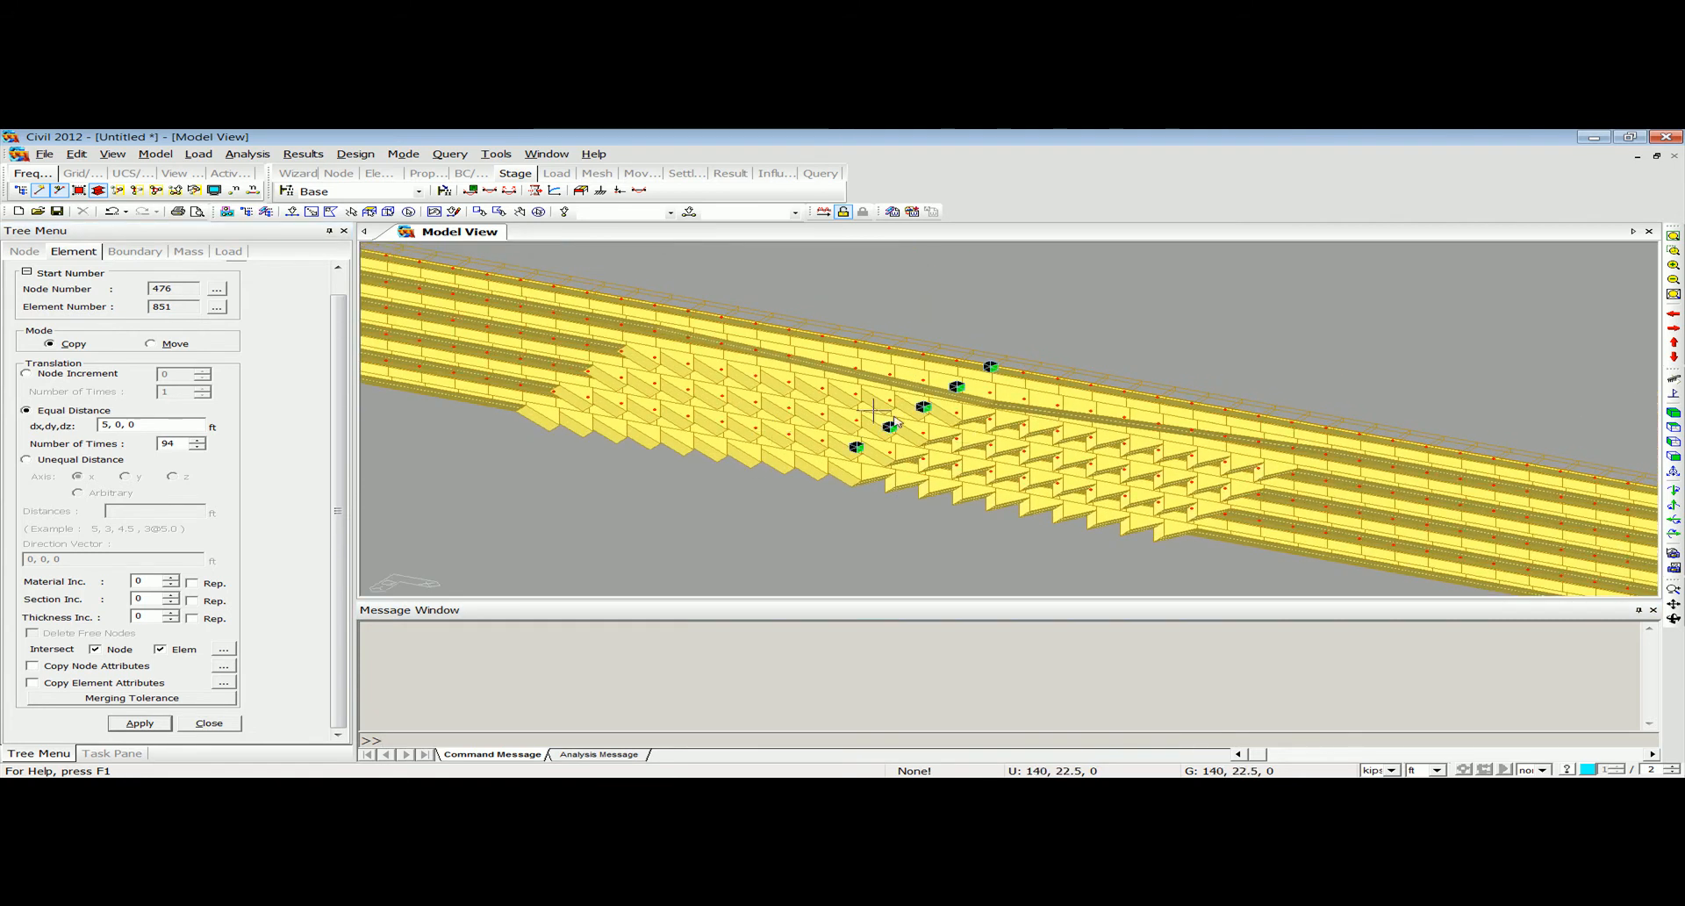
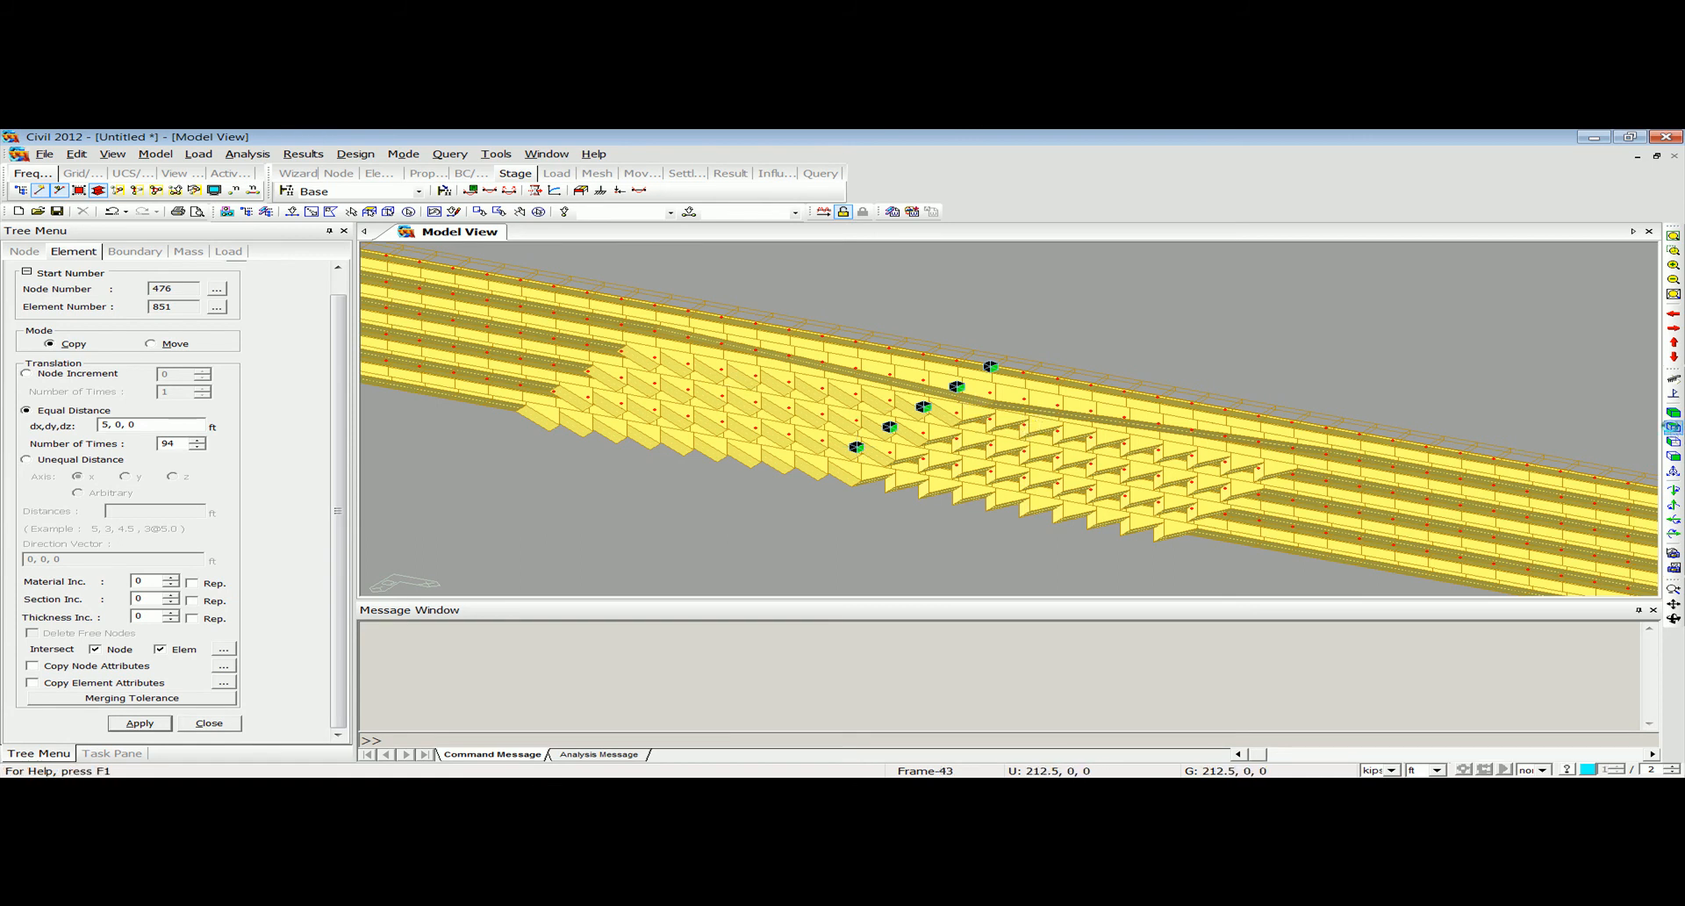
Isolate the second girder, elements 95to188, in the model view and show it with hidden surfaces removed.
{"action": "left_click", "coordinate": [1674, 430]}
{"action": "left_click", "coordinate": [98, 190]}
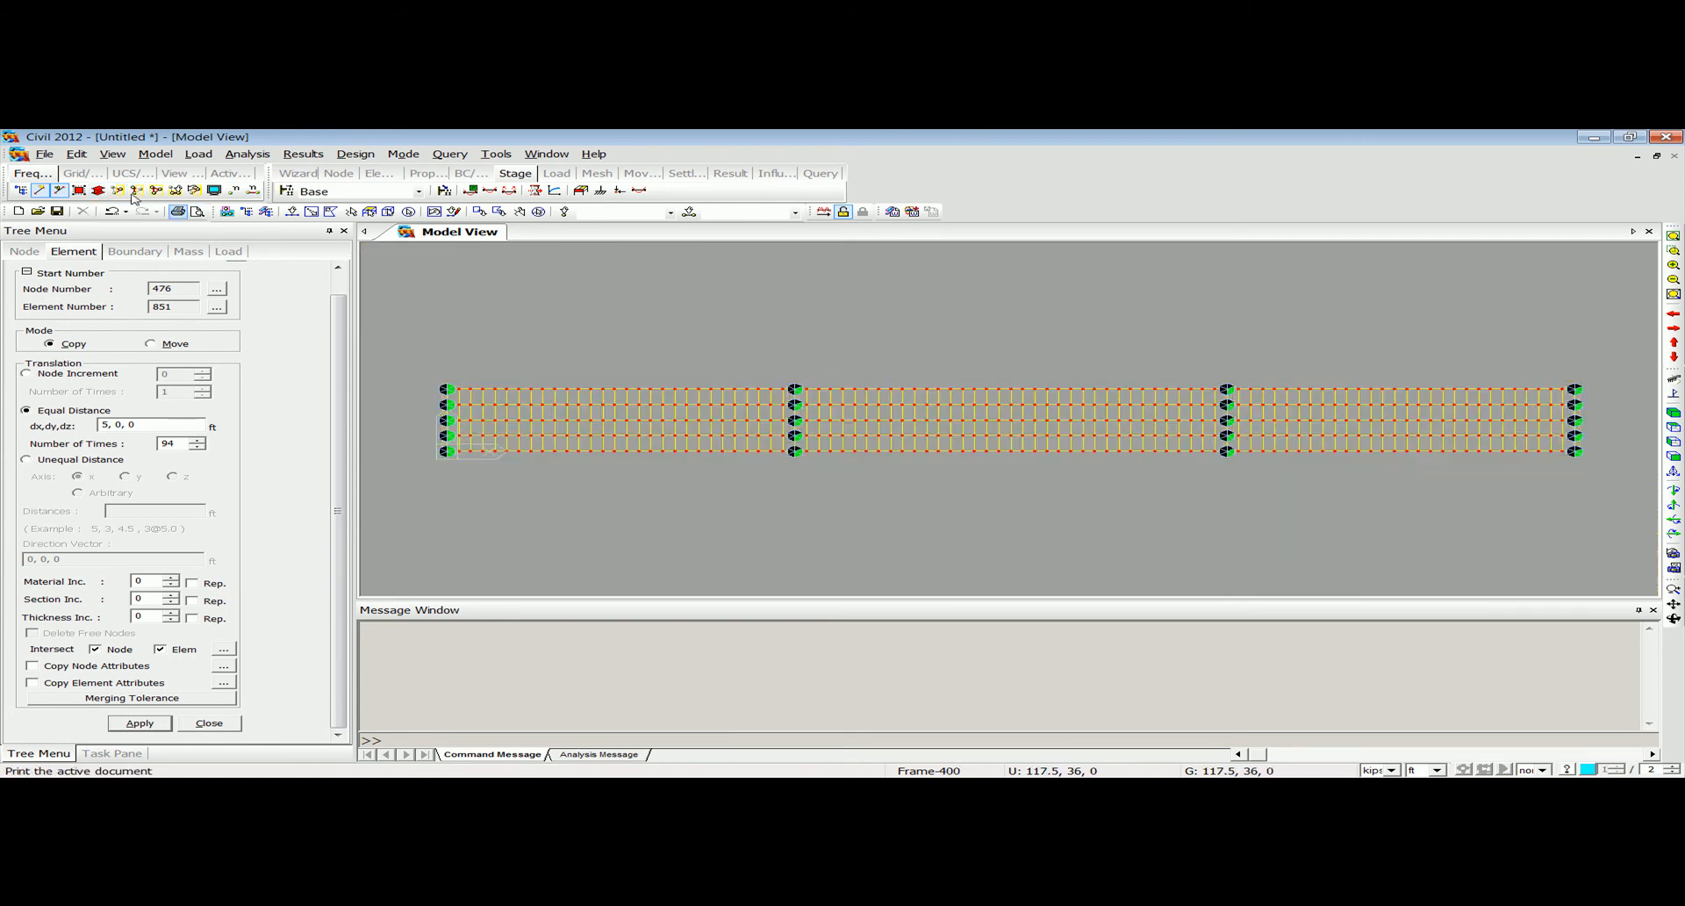
{"action": "left_click", "coordinate": [294, 213]}
{"action": "left_click_drag", "start_coordinate": [422, 428], "coordinate": [1593, 448]}
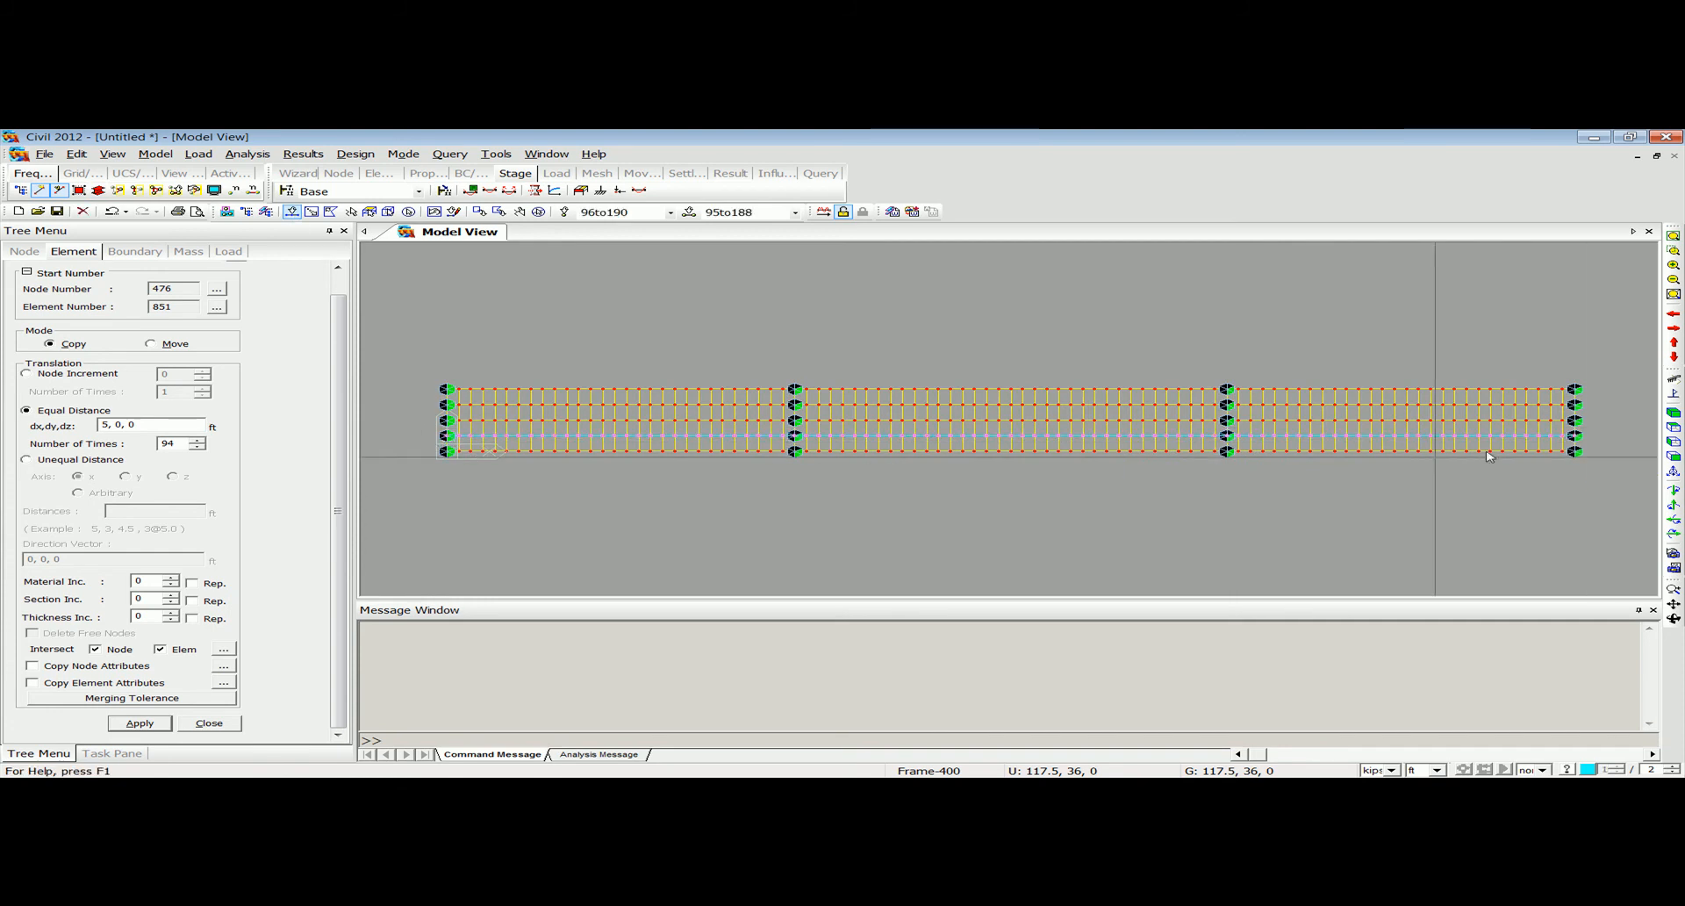
{"action": "left_click", "coordinate": [127, 157]}
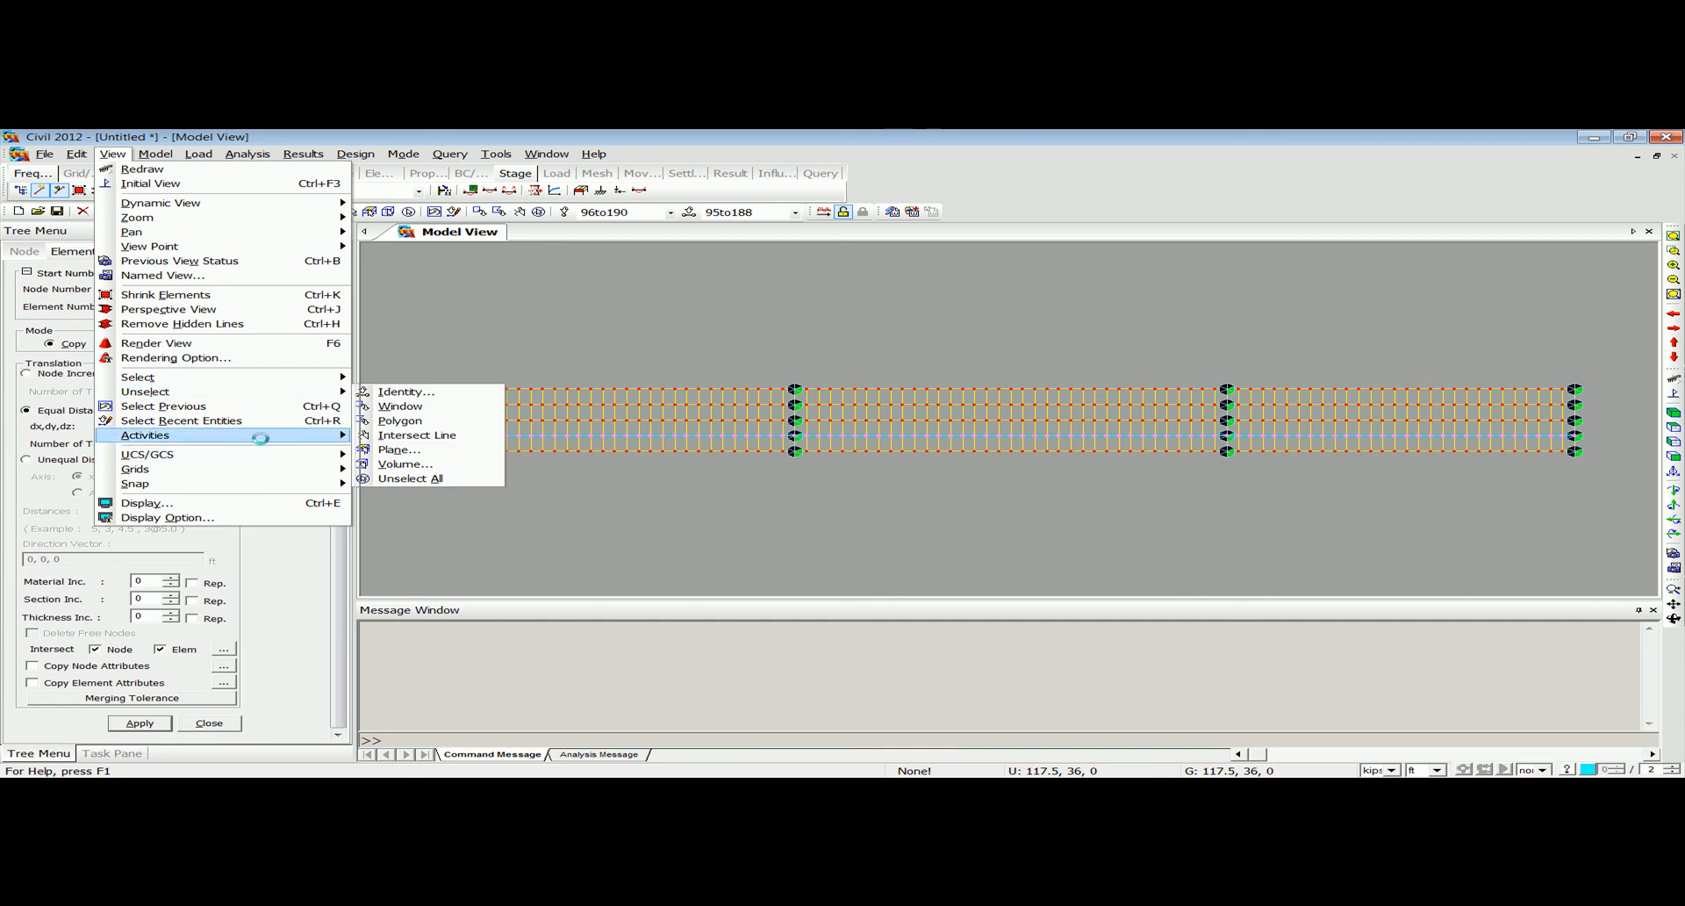
{"action": "mouse_move", "coordinate": [290, 435]}
{"action": "left_click", "coordinate": [399, 435]}
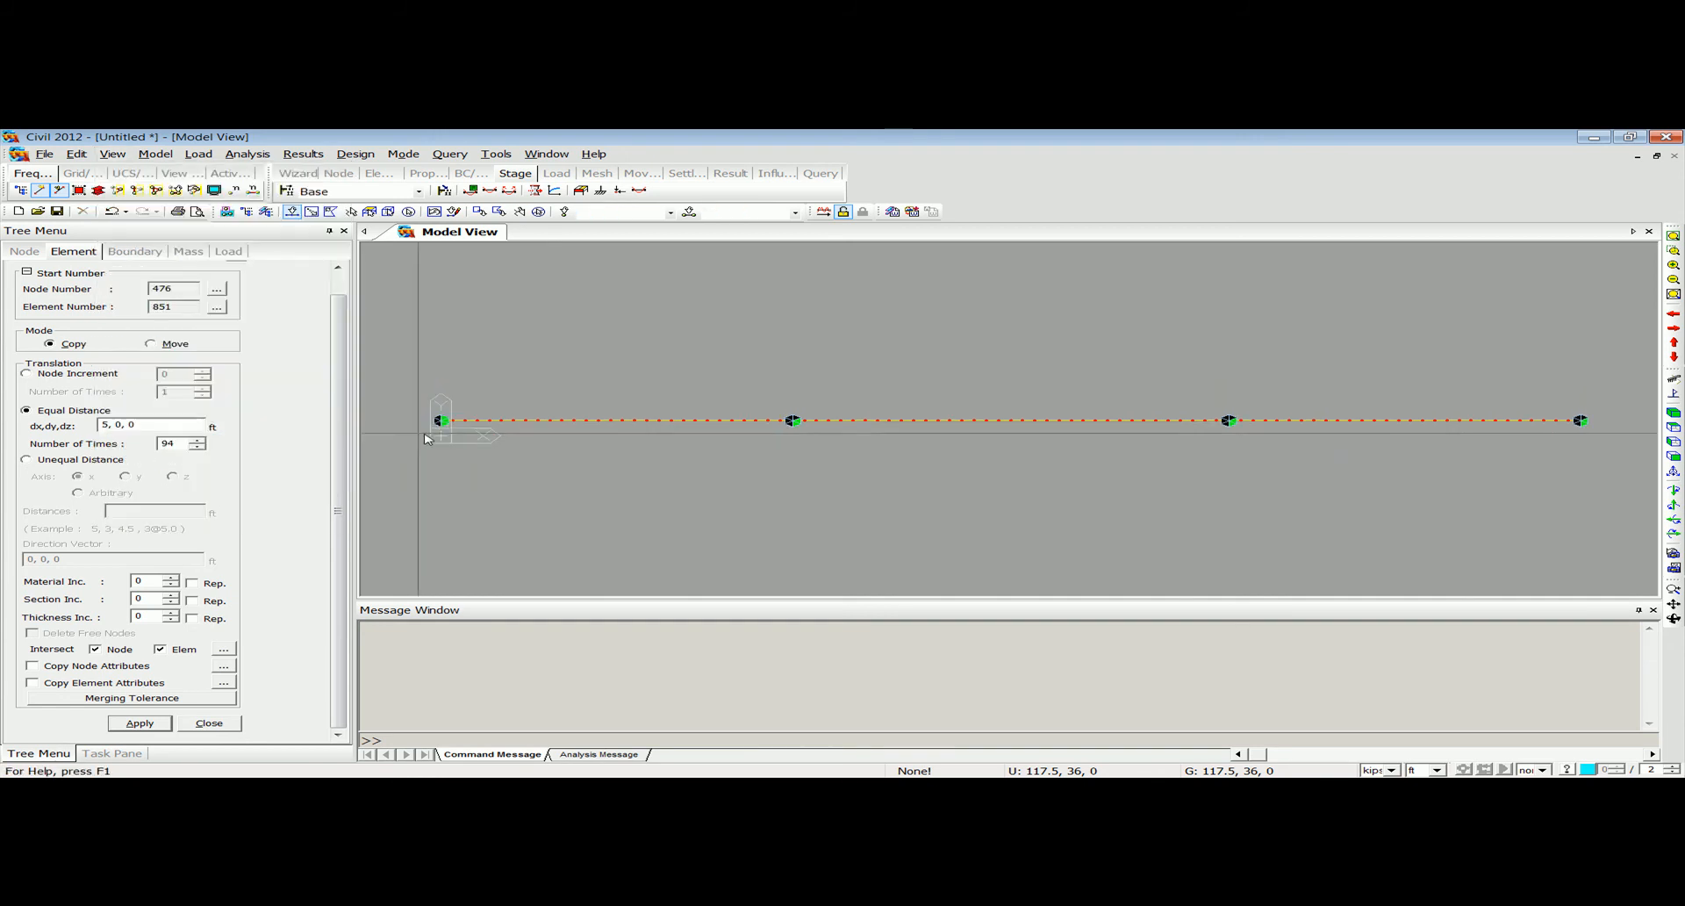
{"action": "left_click", "coordinate": [97, 190]}
{"action": "left_click", "coordinate": [1673, 456]}
{"action": "middle_click_drag", "start_coordinate": [767, 456], "coordinate": [762, 467]}
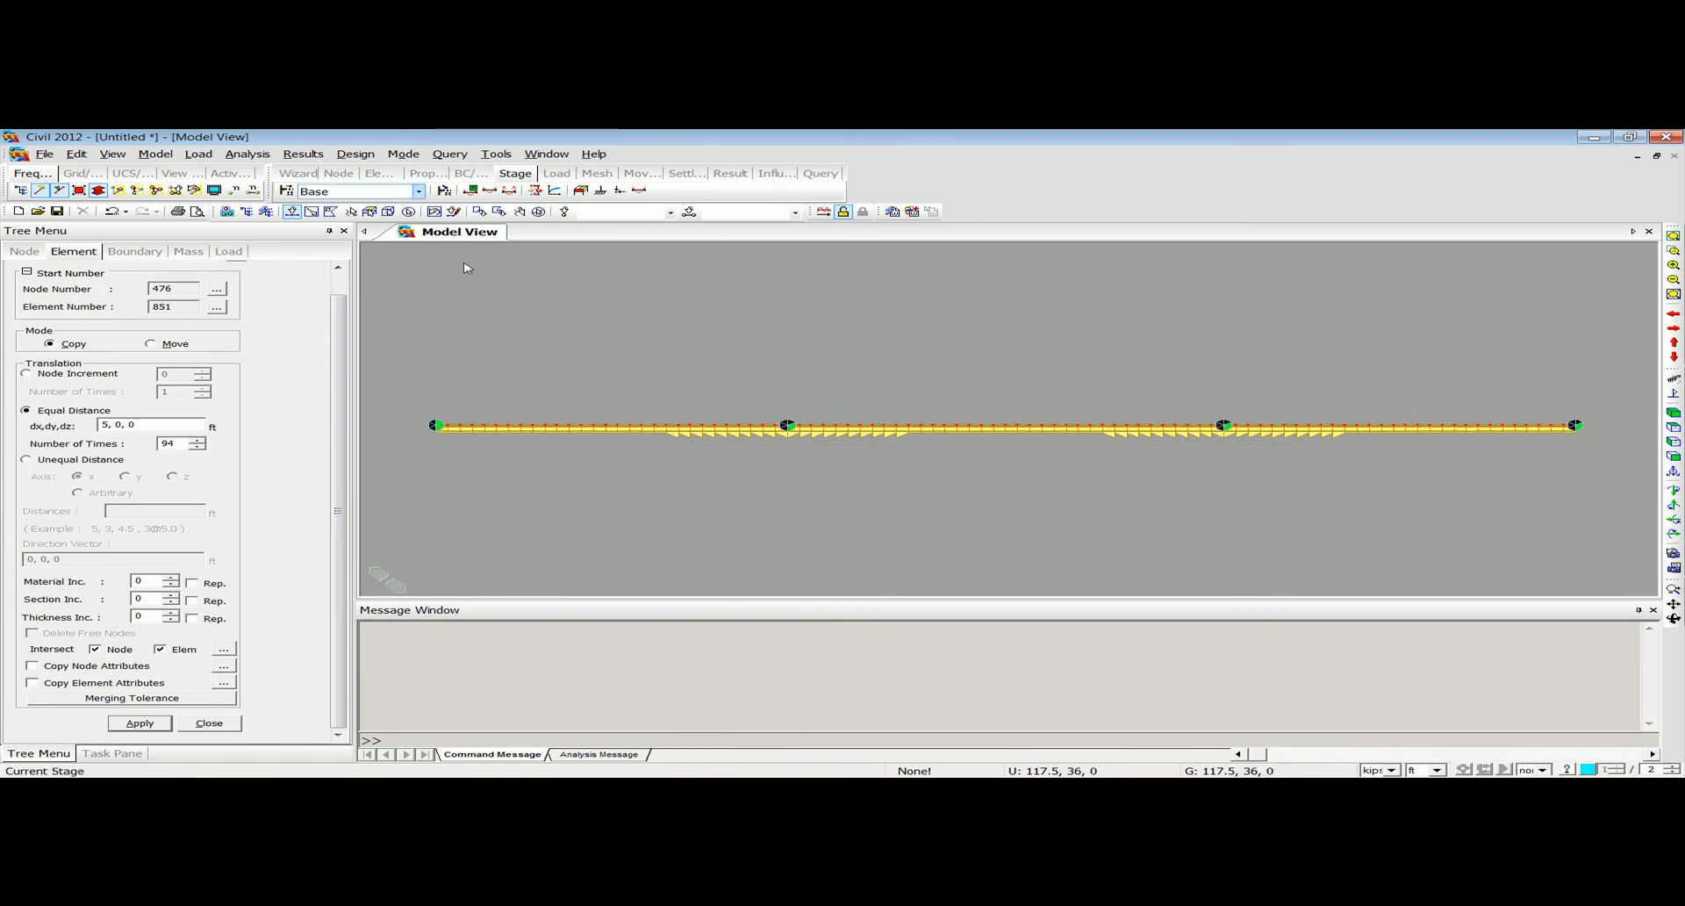
Define tapered section group tap5 for elements 114to123 just before the second girder's first interior support, with linear variation.
{"action": "left_click", "coordinate": [155, 153]}
{"action": "mouse_move", "coordinate": [219, 271]}
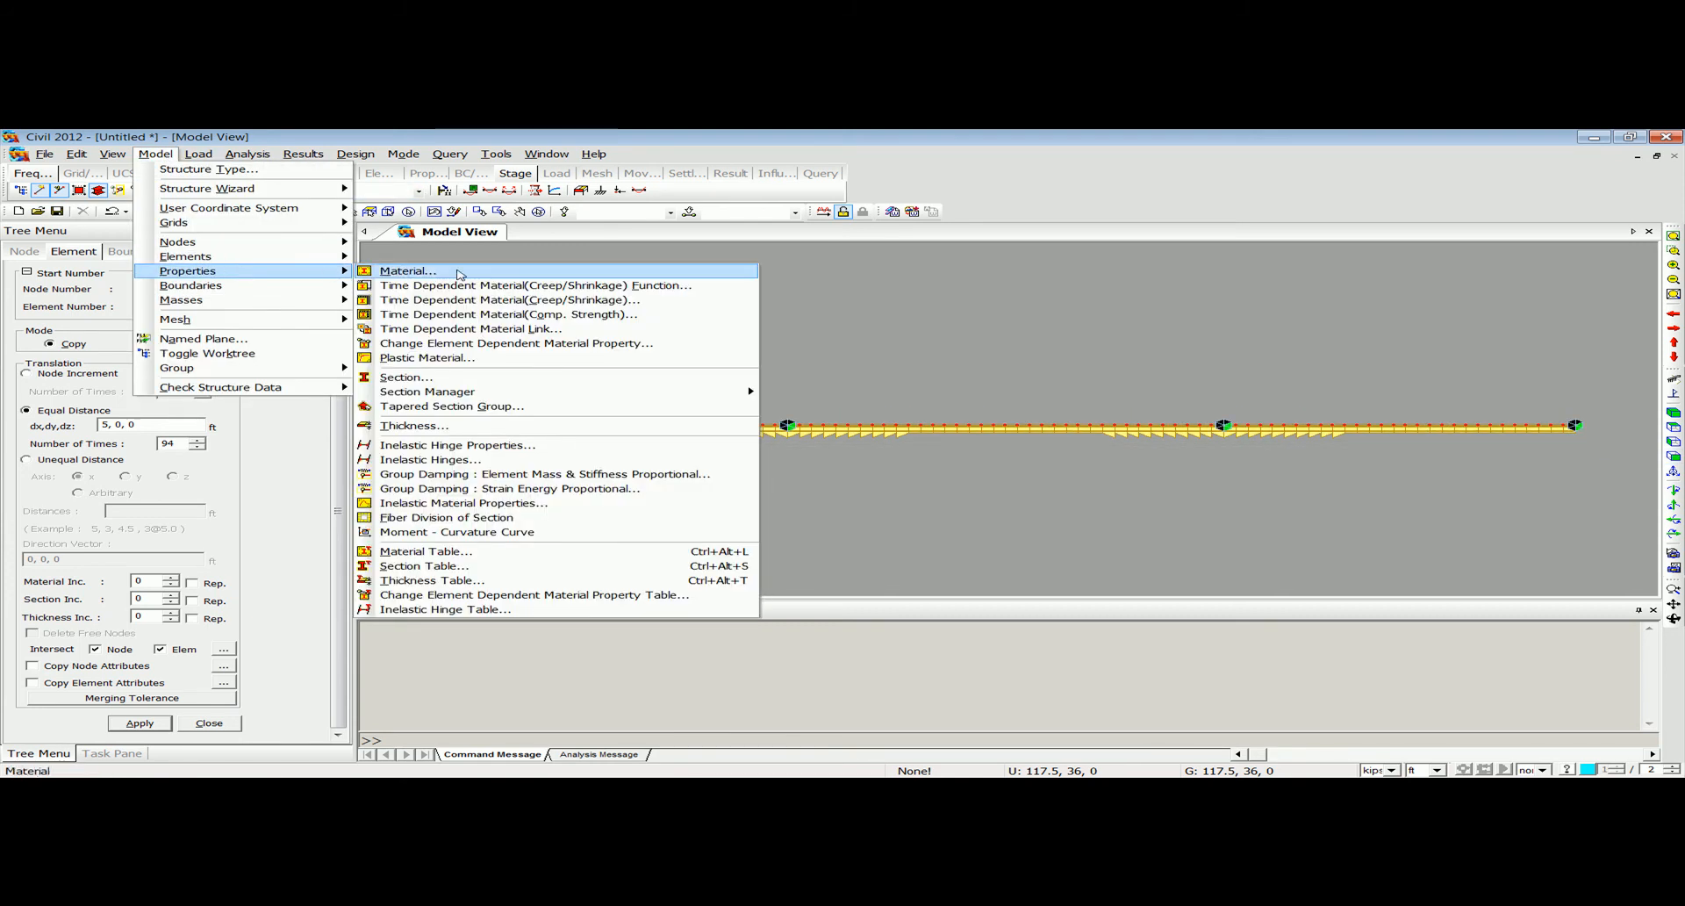
{"action": "left_click", "coordinate": [450, 405]}
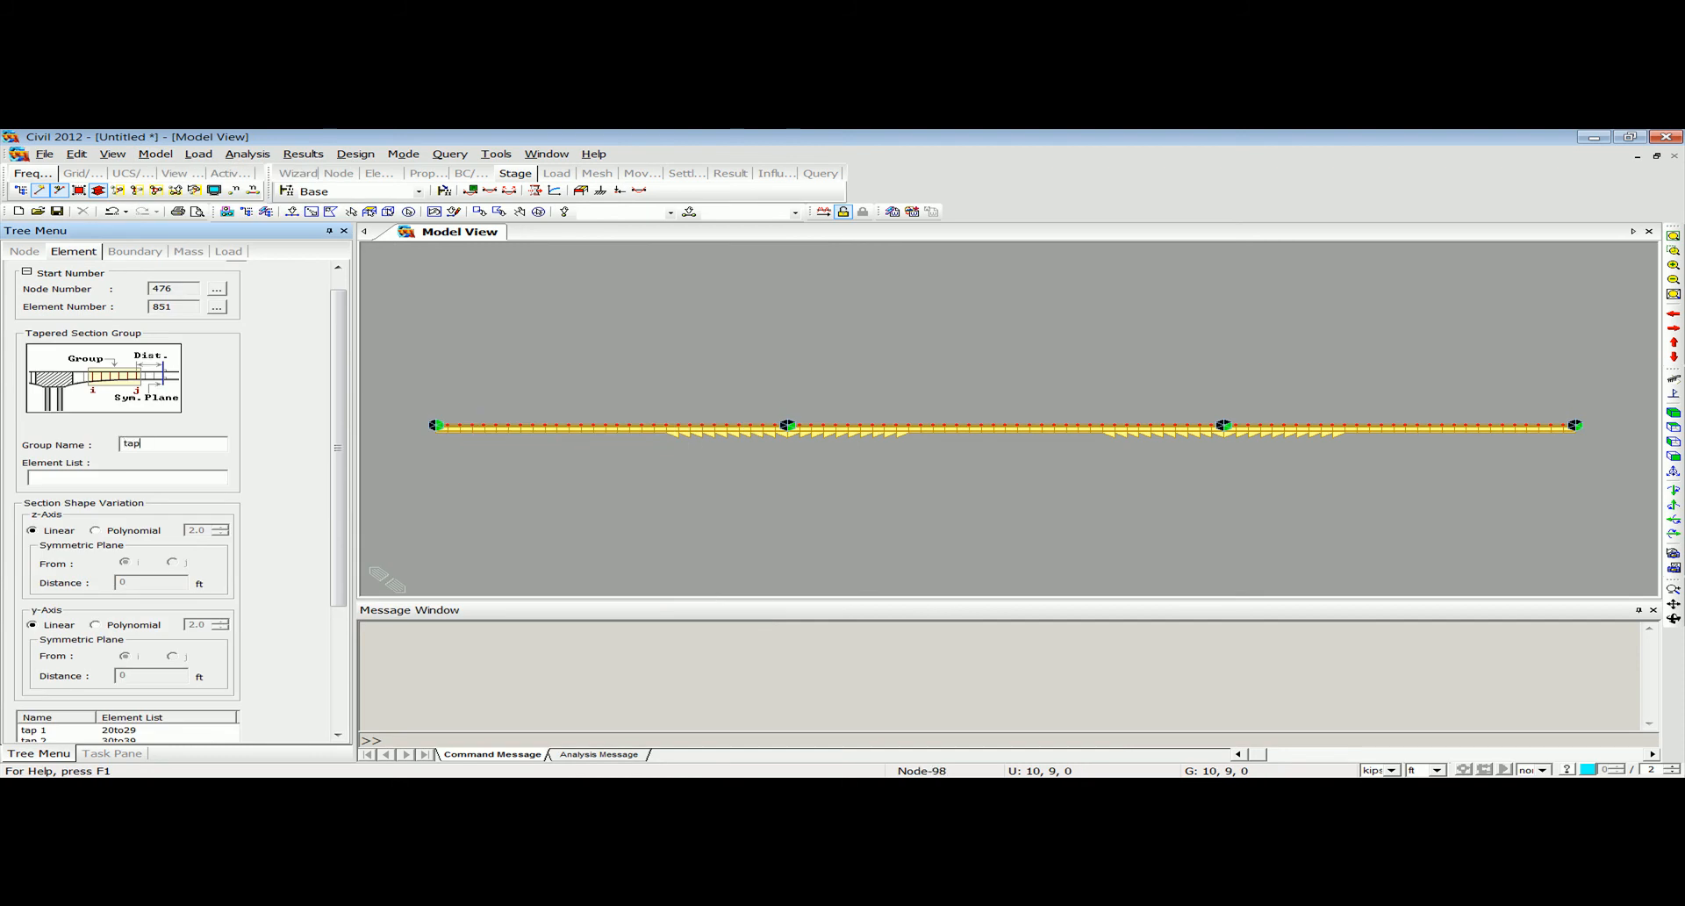
{"action": "left_click", "coordinate": [291, 211]}
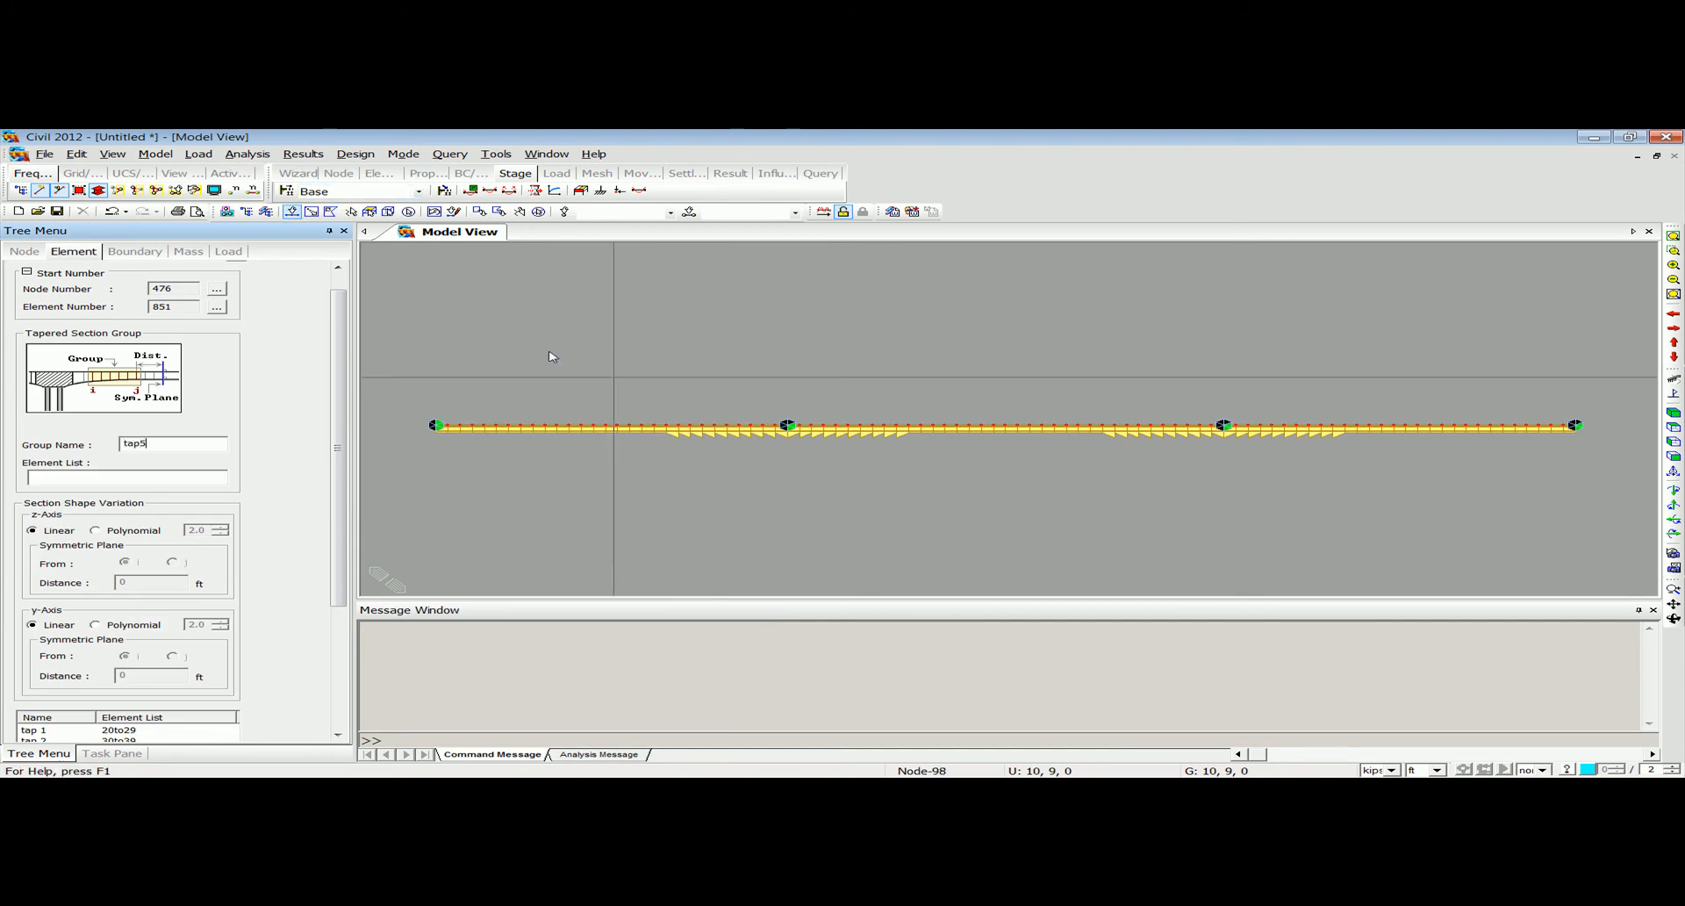
{"action": "left_click_drag", "start_coordinate": [784, 434], "coordinate": [676, 419]}
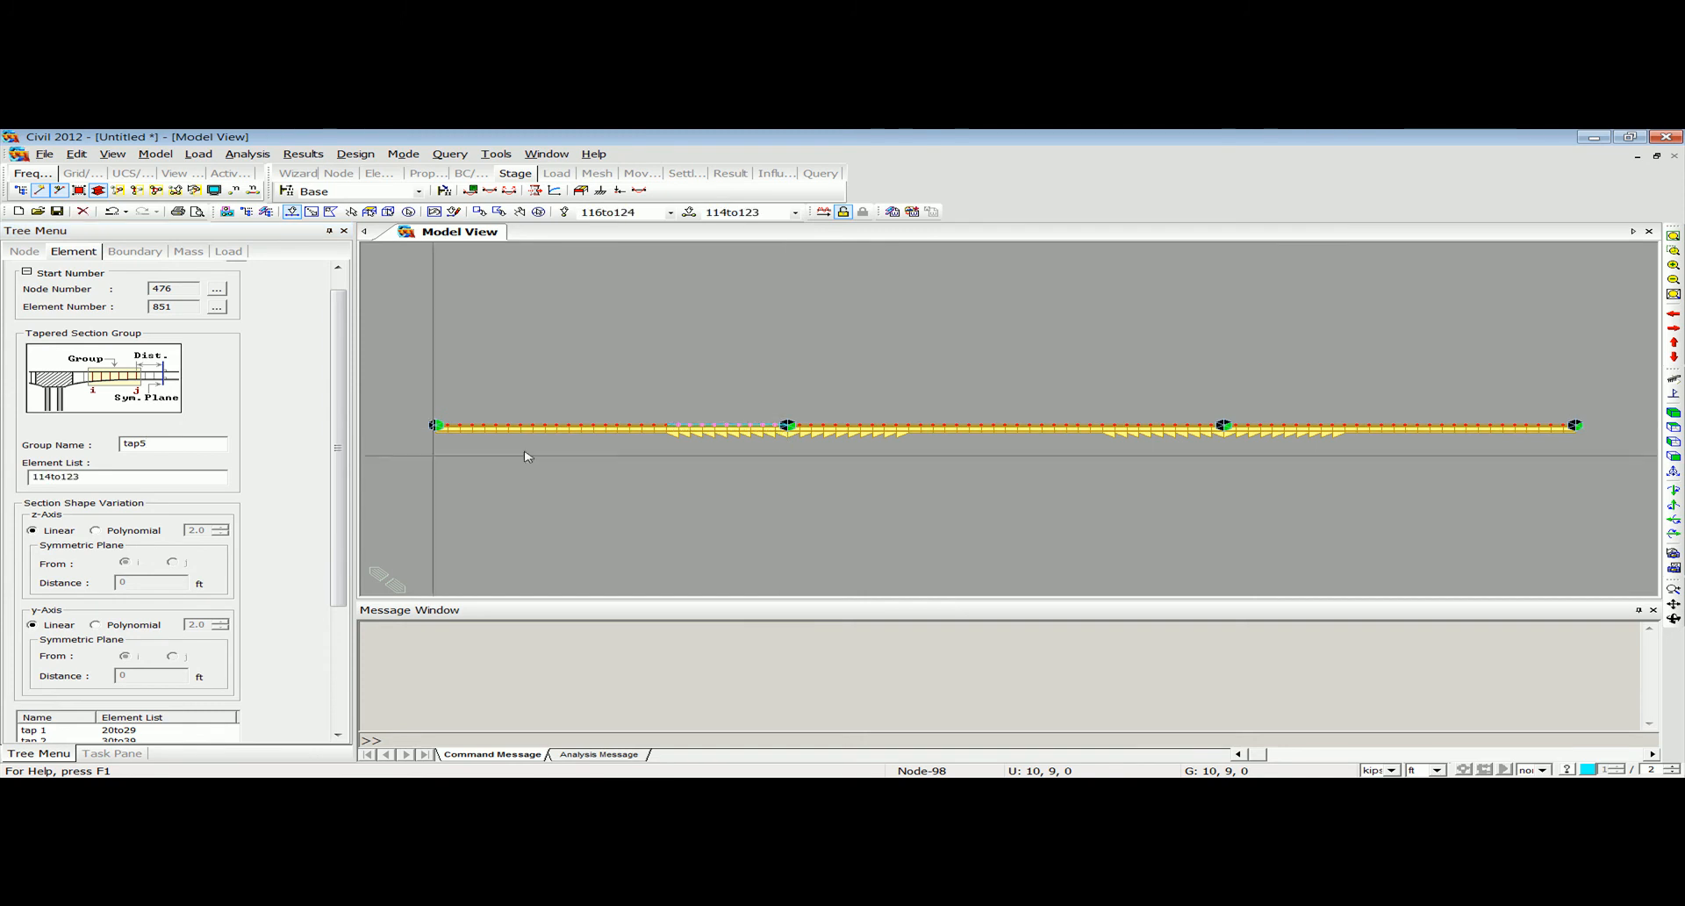
{"action": "scroll", "coordinate": [341, 489], "scroll_direction": "down", "scroll_amount": 5}
{"action": "left_click", "coordinate": [59, 666]}
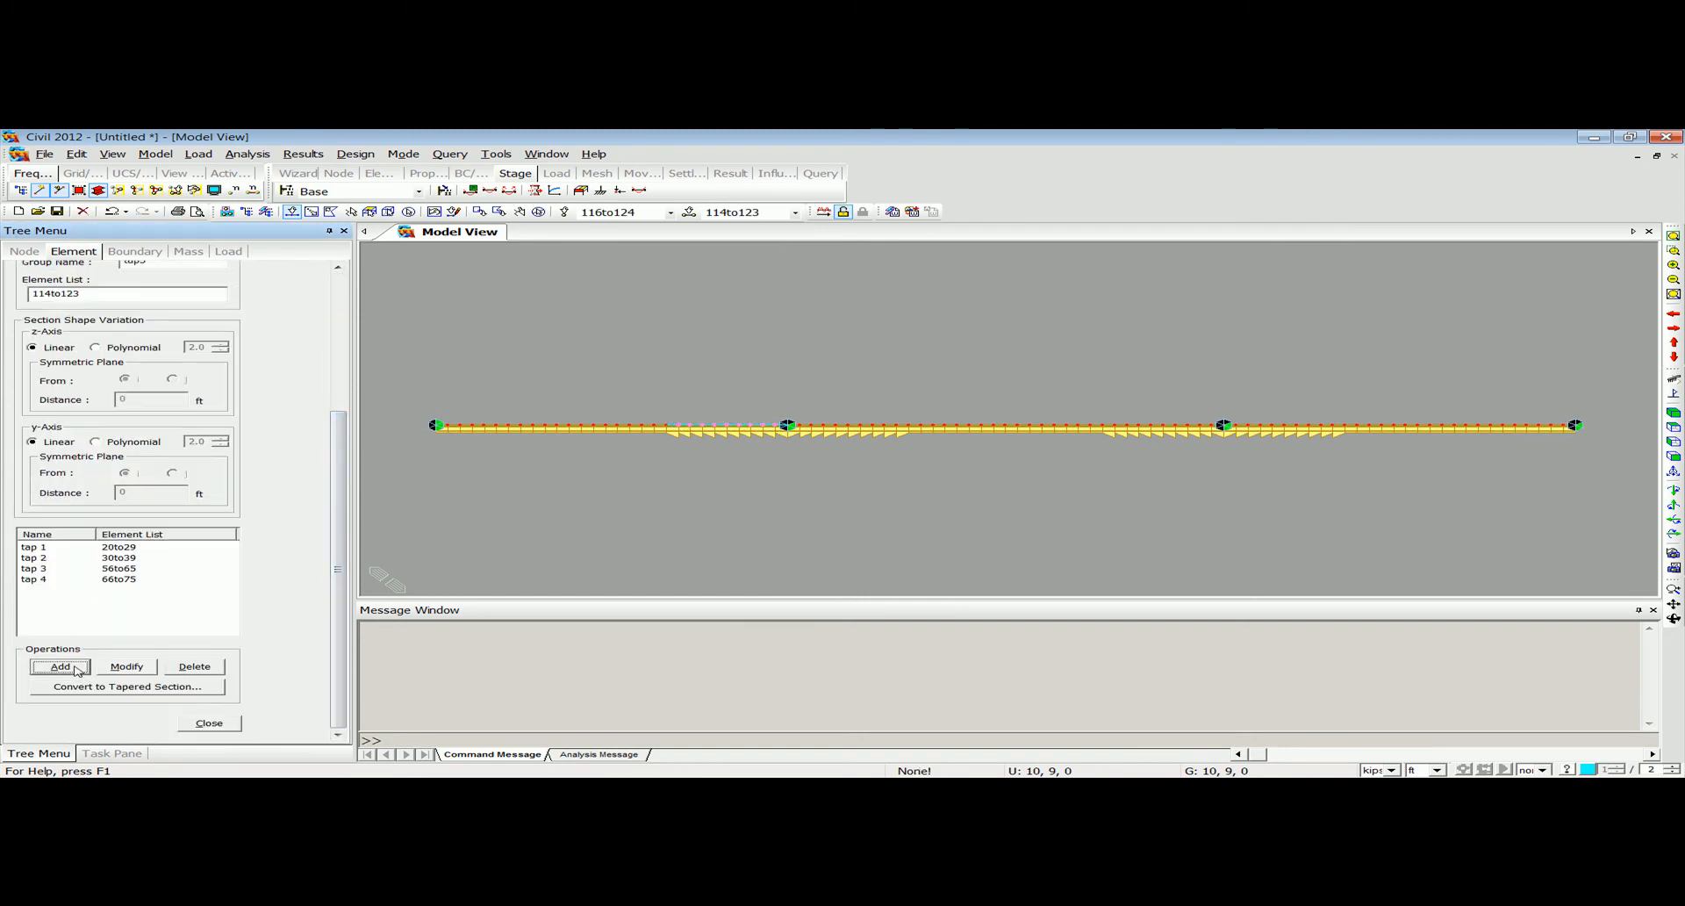
Add tapered section group tap 6 for elements 124to133 just after the first interior support.
{"action": "left_click_drag", "start_coordinate": [904, 429], "coordinate": [796, 408]}
{"action": "left_click", "coordinate": [150, 264]}
{"action": "left_click", "coordinate": [59, 666]}
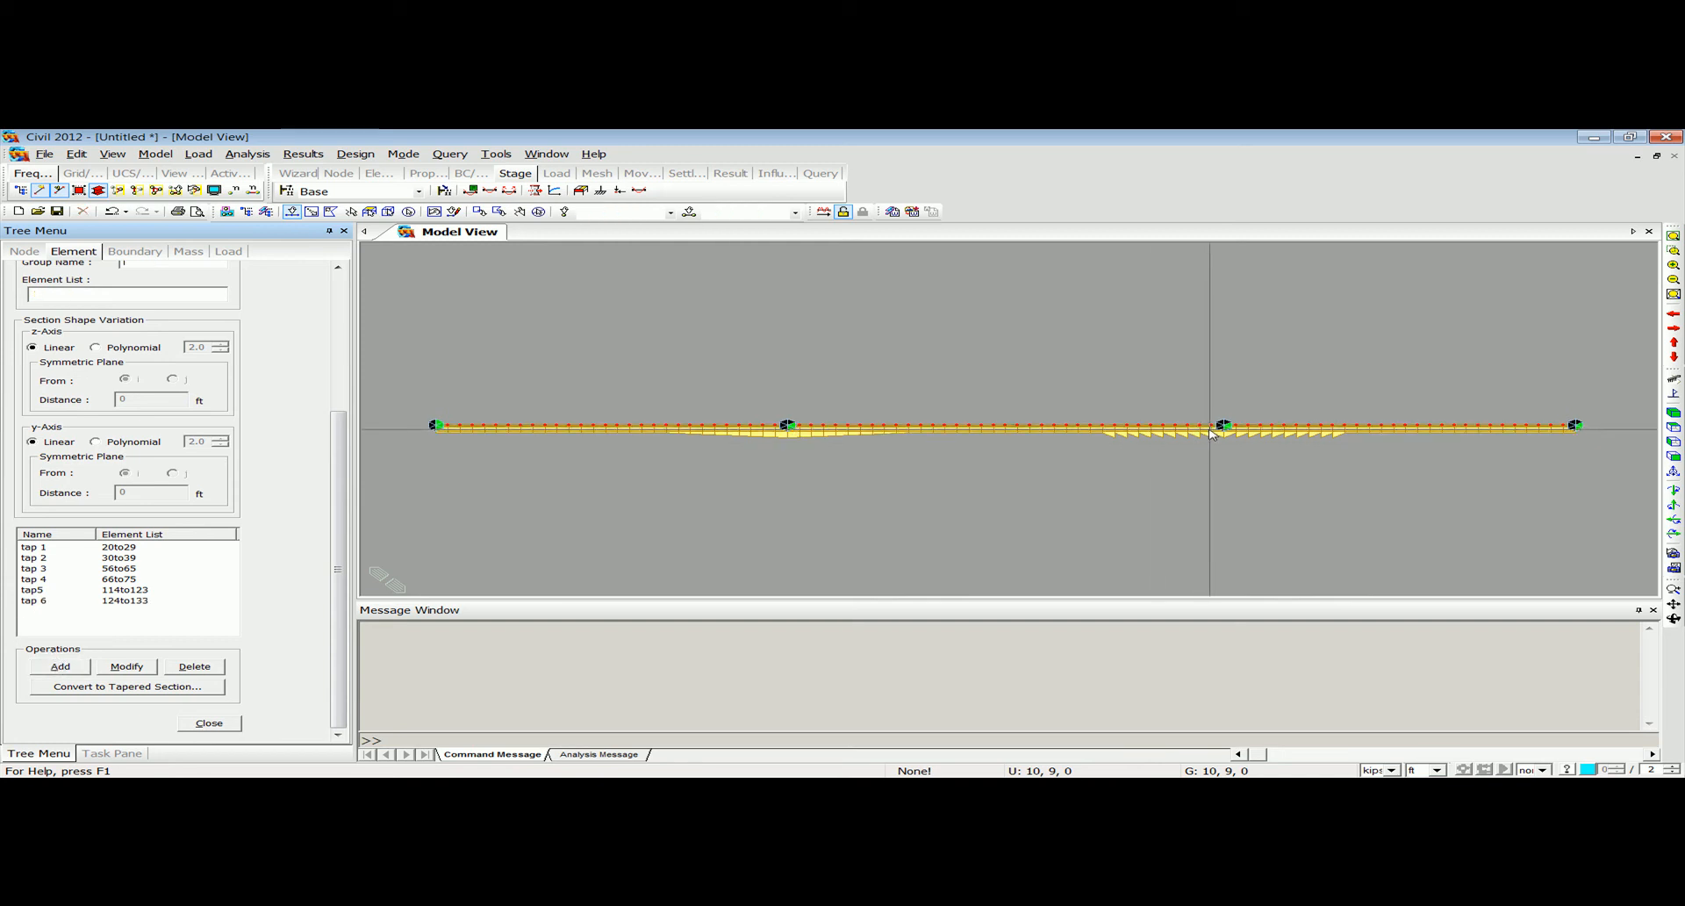
Add tapered section groups tap 7 for elements 150to159 and tap 8 for elements 160to169 around the second interior support.
{"action": "left_click_drag", "start_coordinate": [1113, 421], "coordinate": [1111, 422]}
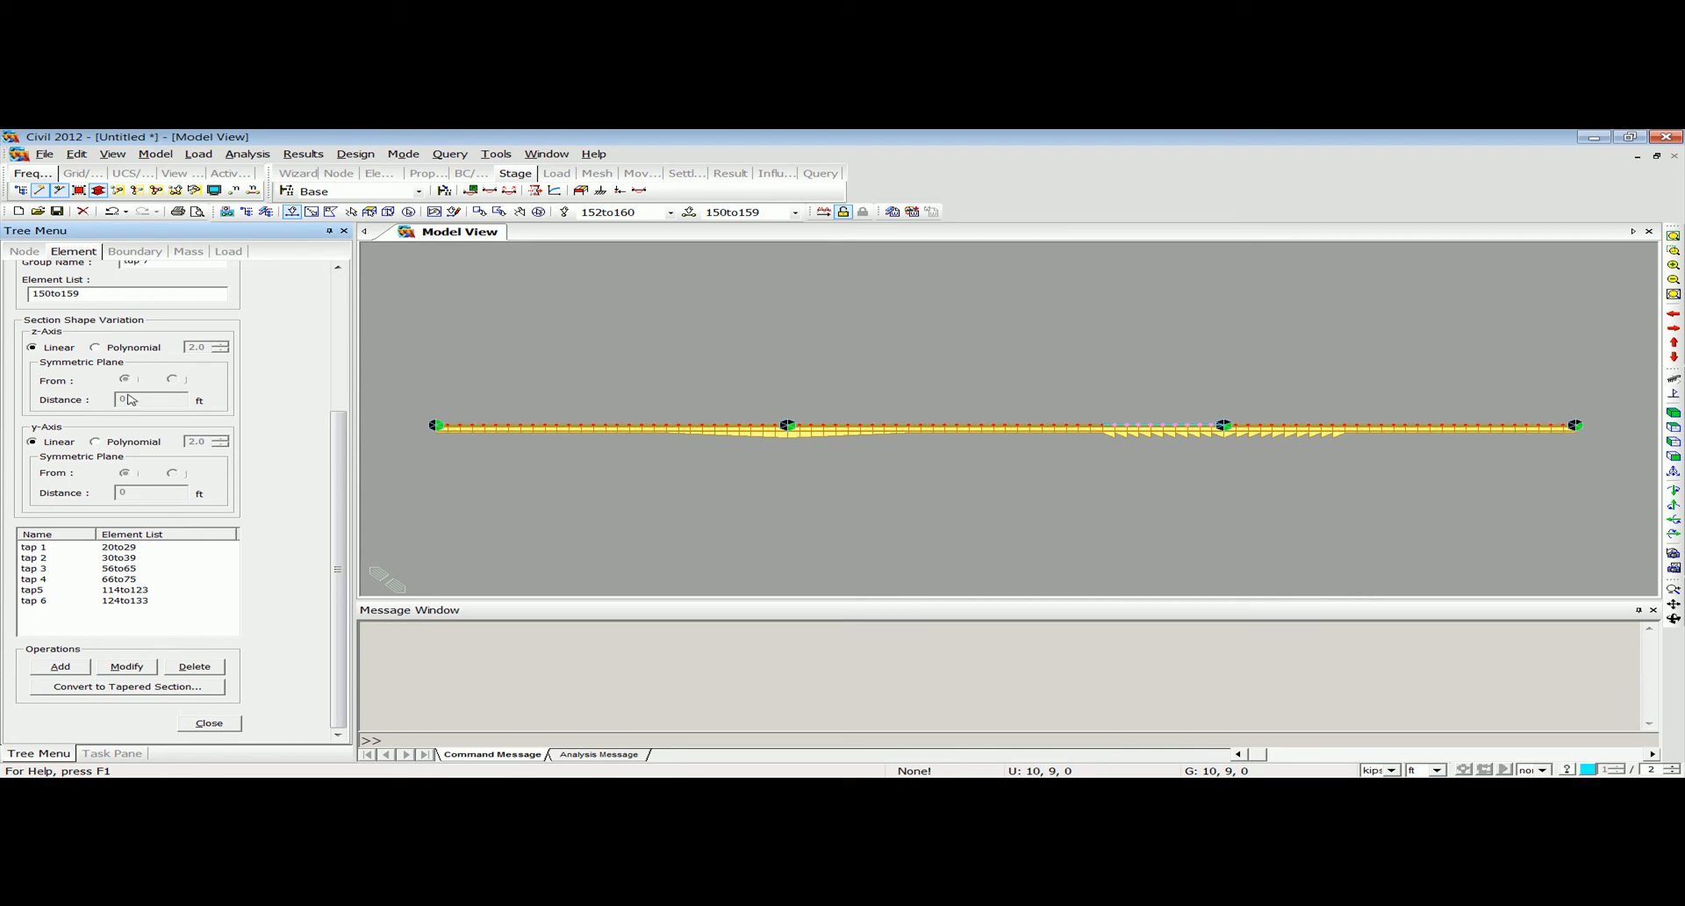
{"action": "left_click", "coordinate": [59, 666]}
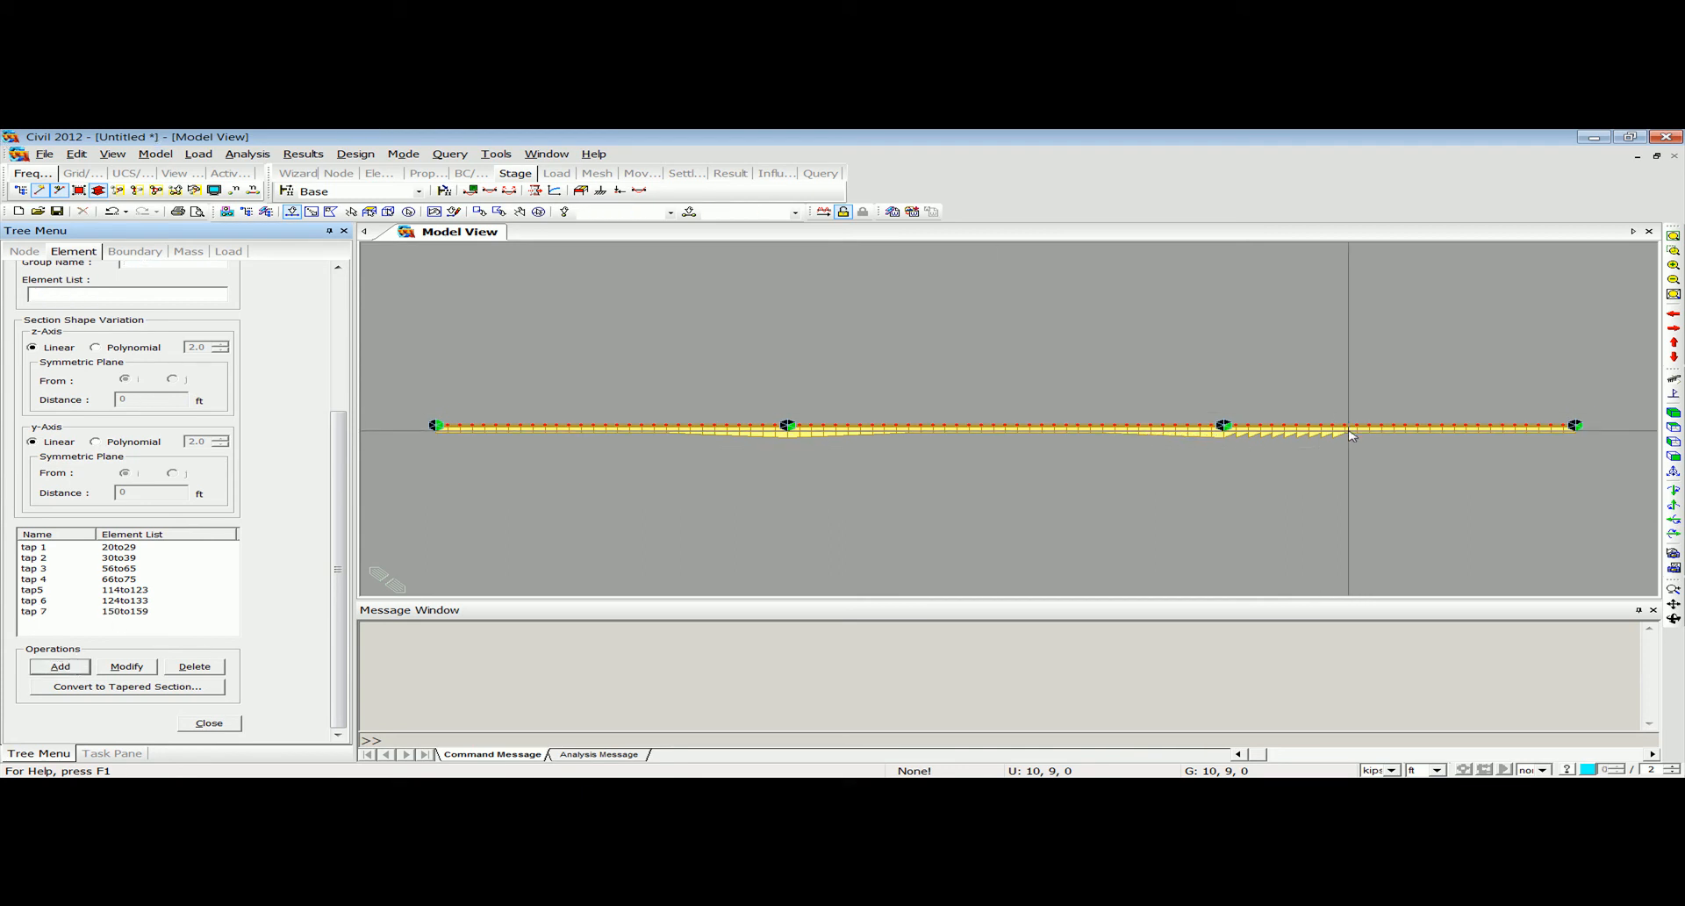
{"action": "left_click_drag", "start_coordinate": [1341, 428], "coordinate": [1231, 417]}
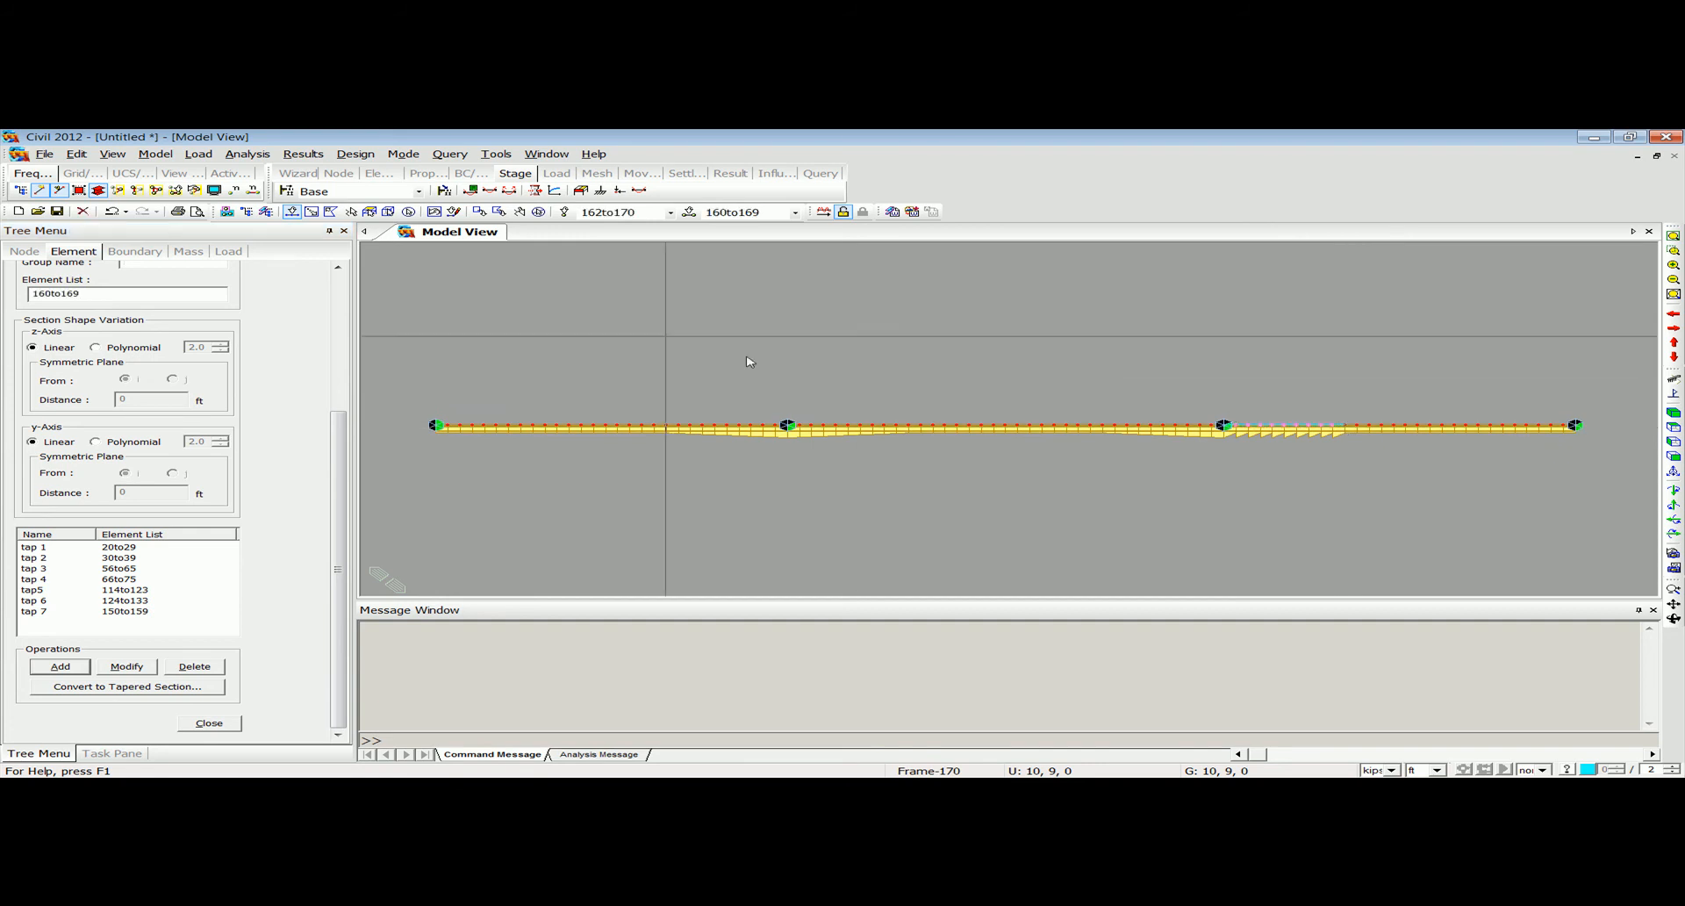
{"action": "left_click", "coordinate": [124, 262]}
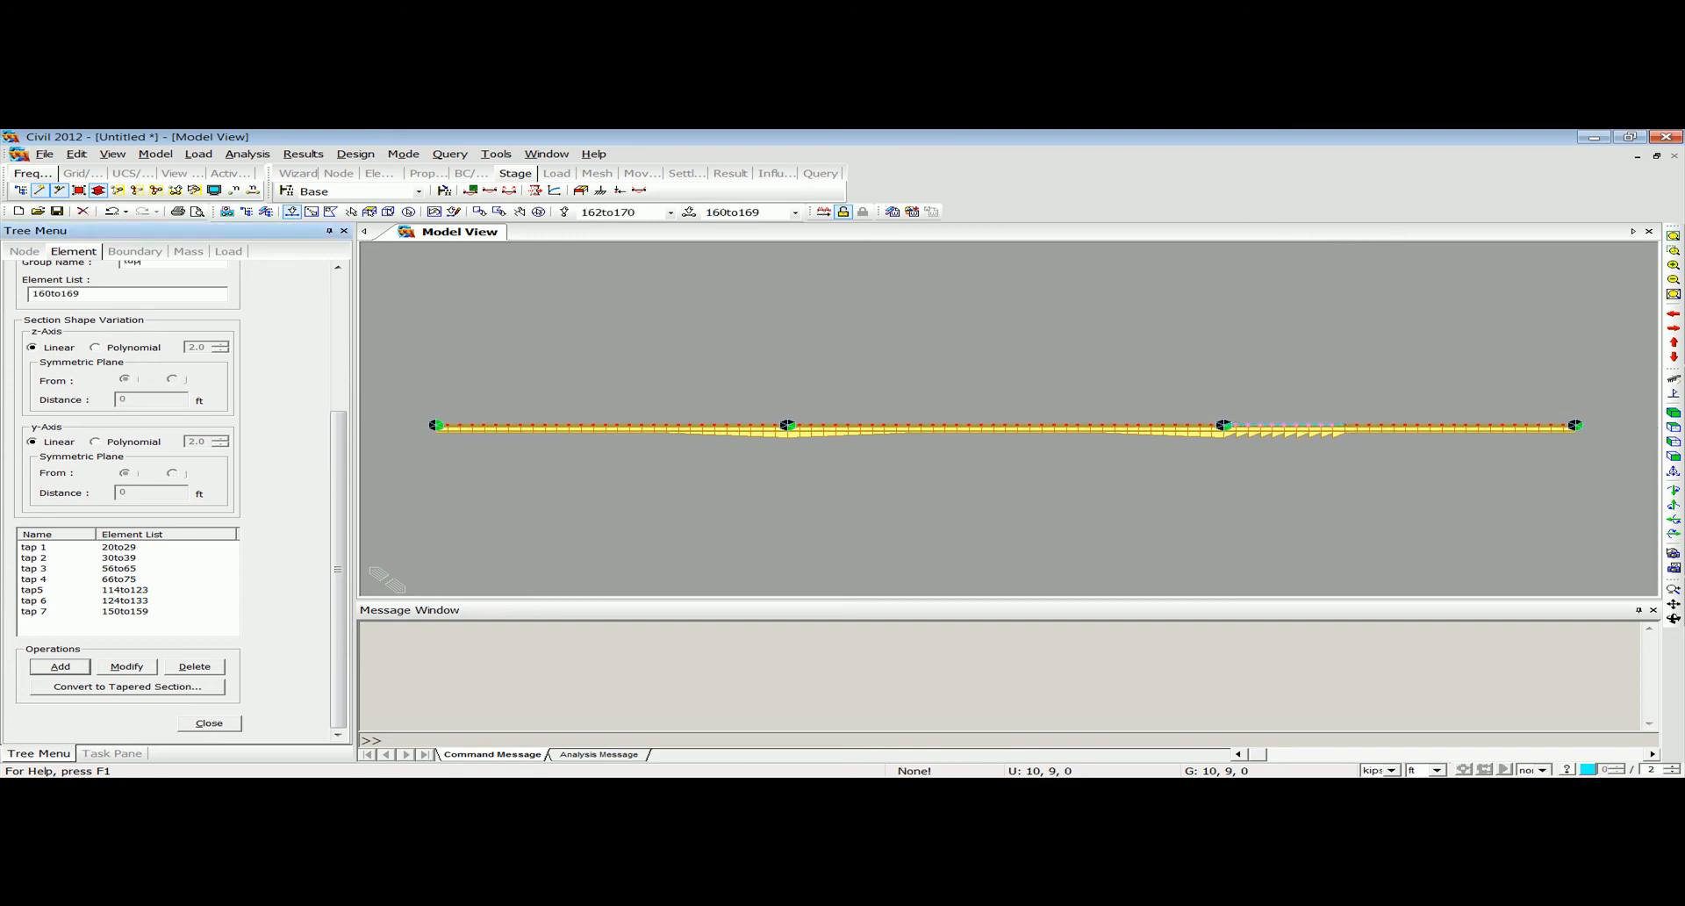
{"action": "left_click", "coordinate": [59, 667]}
Reactivate all girders, check the tapered bridge in an isometric view, and finish defining tapered section groups.
{"action": "left_click", "coordinate": [152, 194]}
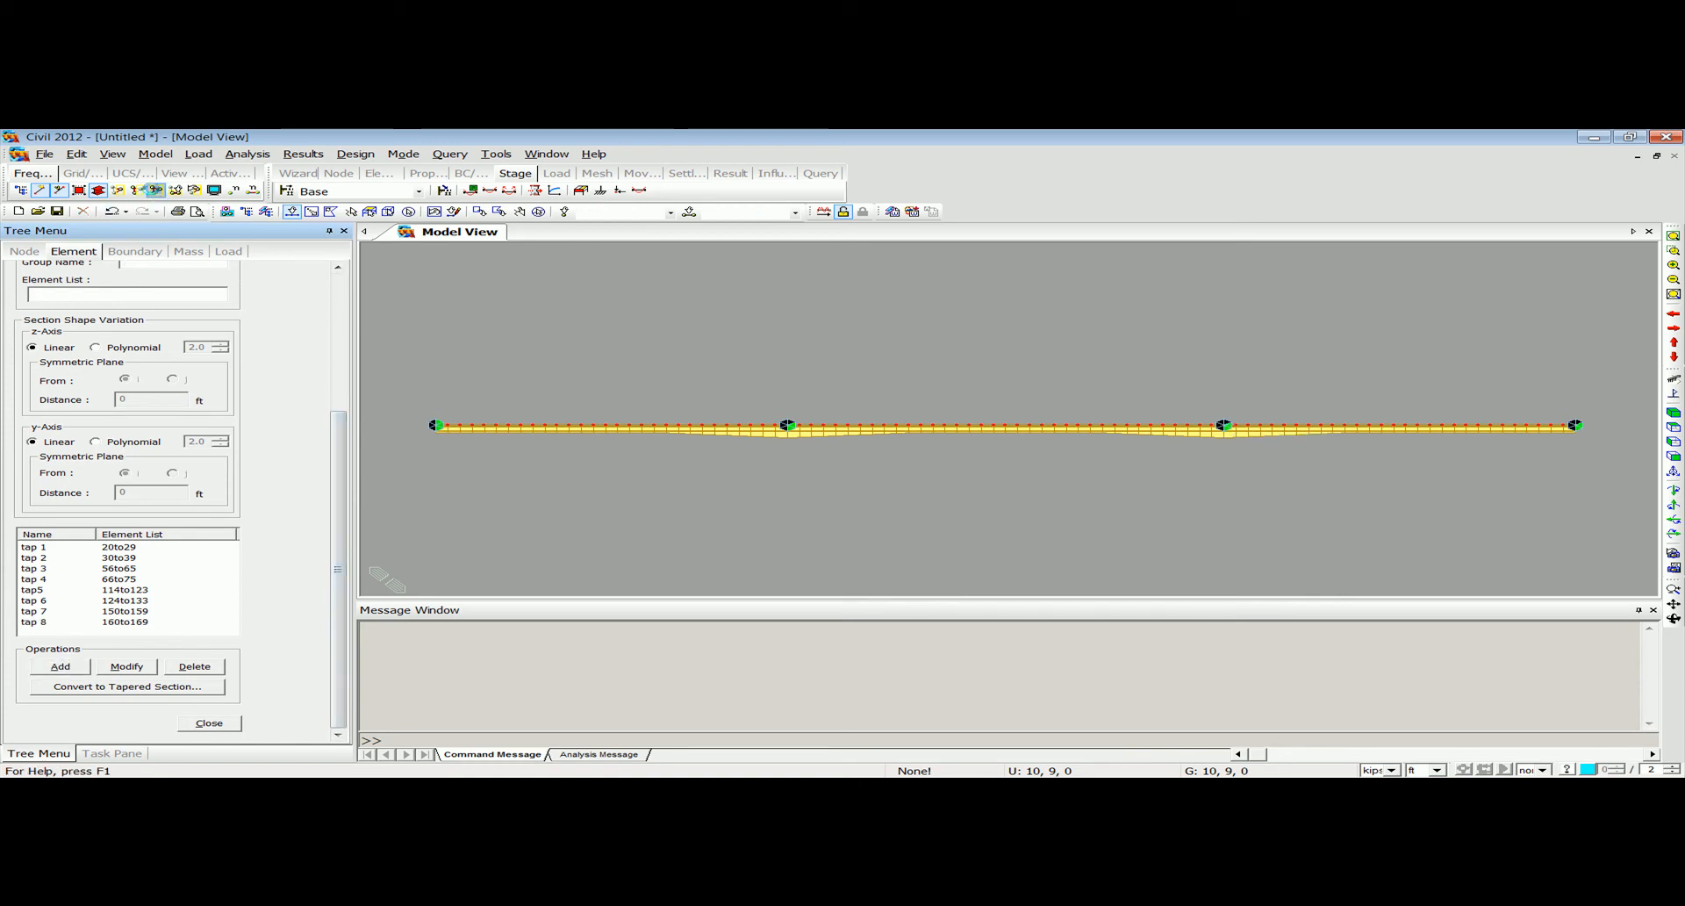
{"action": "middle_click_drag", "start_coordinate": [791, 440], "coordinate": [1015, 379], "text": "ctrl"}
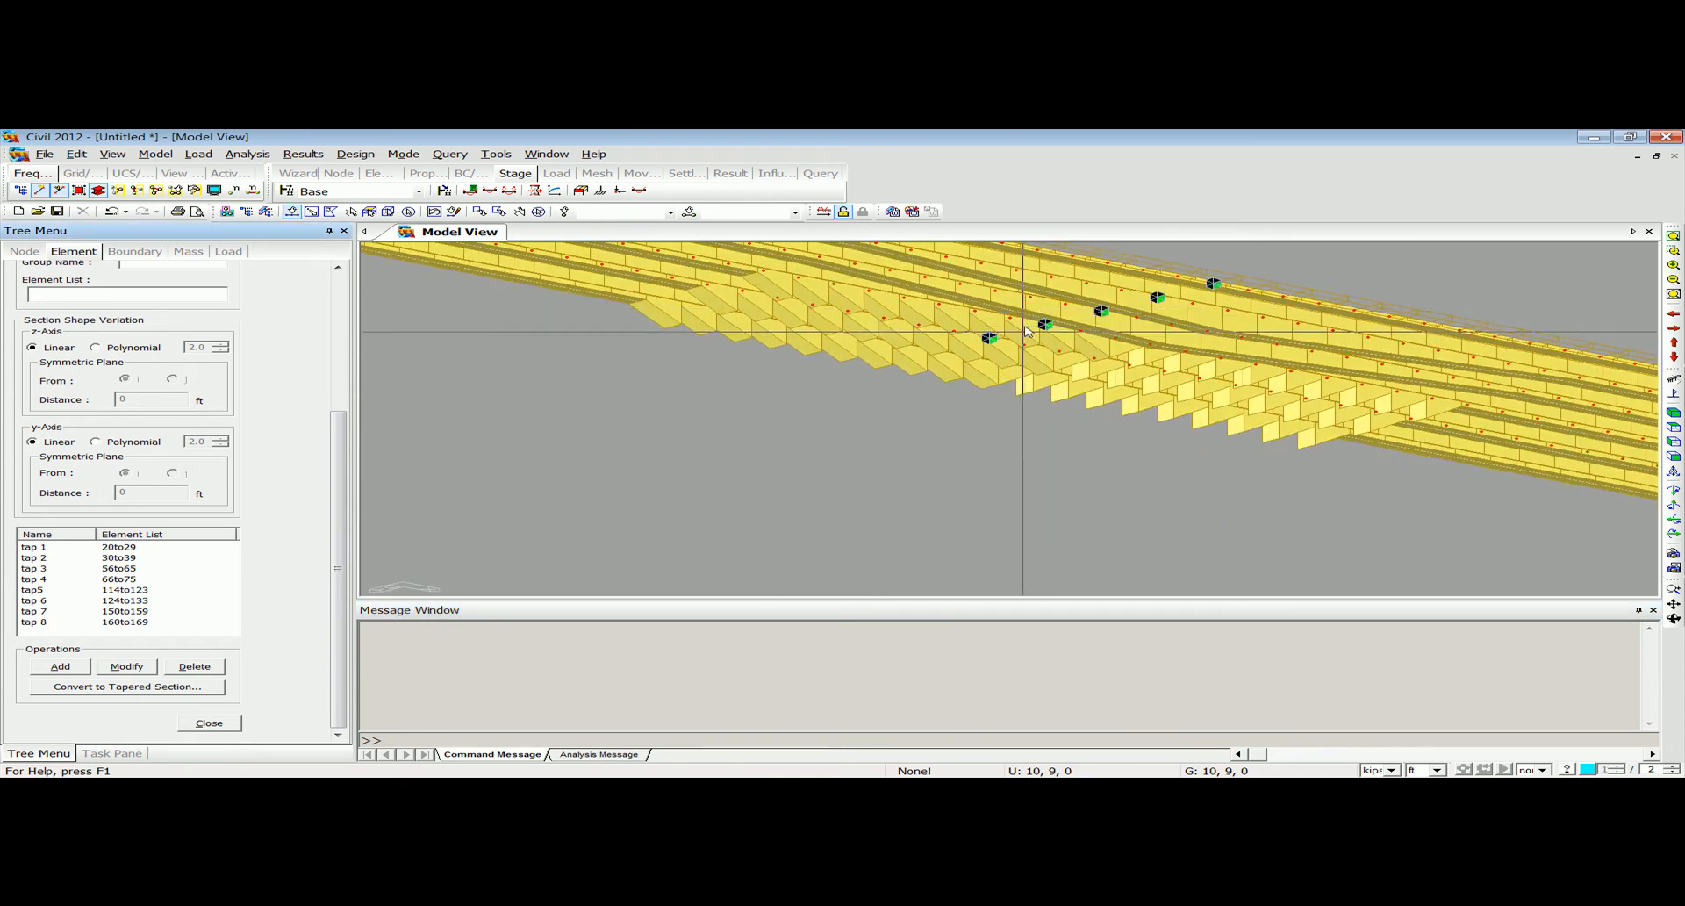
{"action": "left_click", "coordinate": [1674, 235]}
{"action": "middle_click_drag", "start_coordinate": [930, 436], "coordinate": [918, 488], "text": "ctrl"}
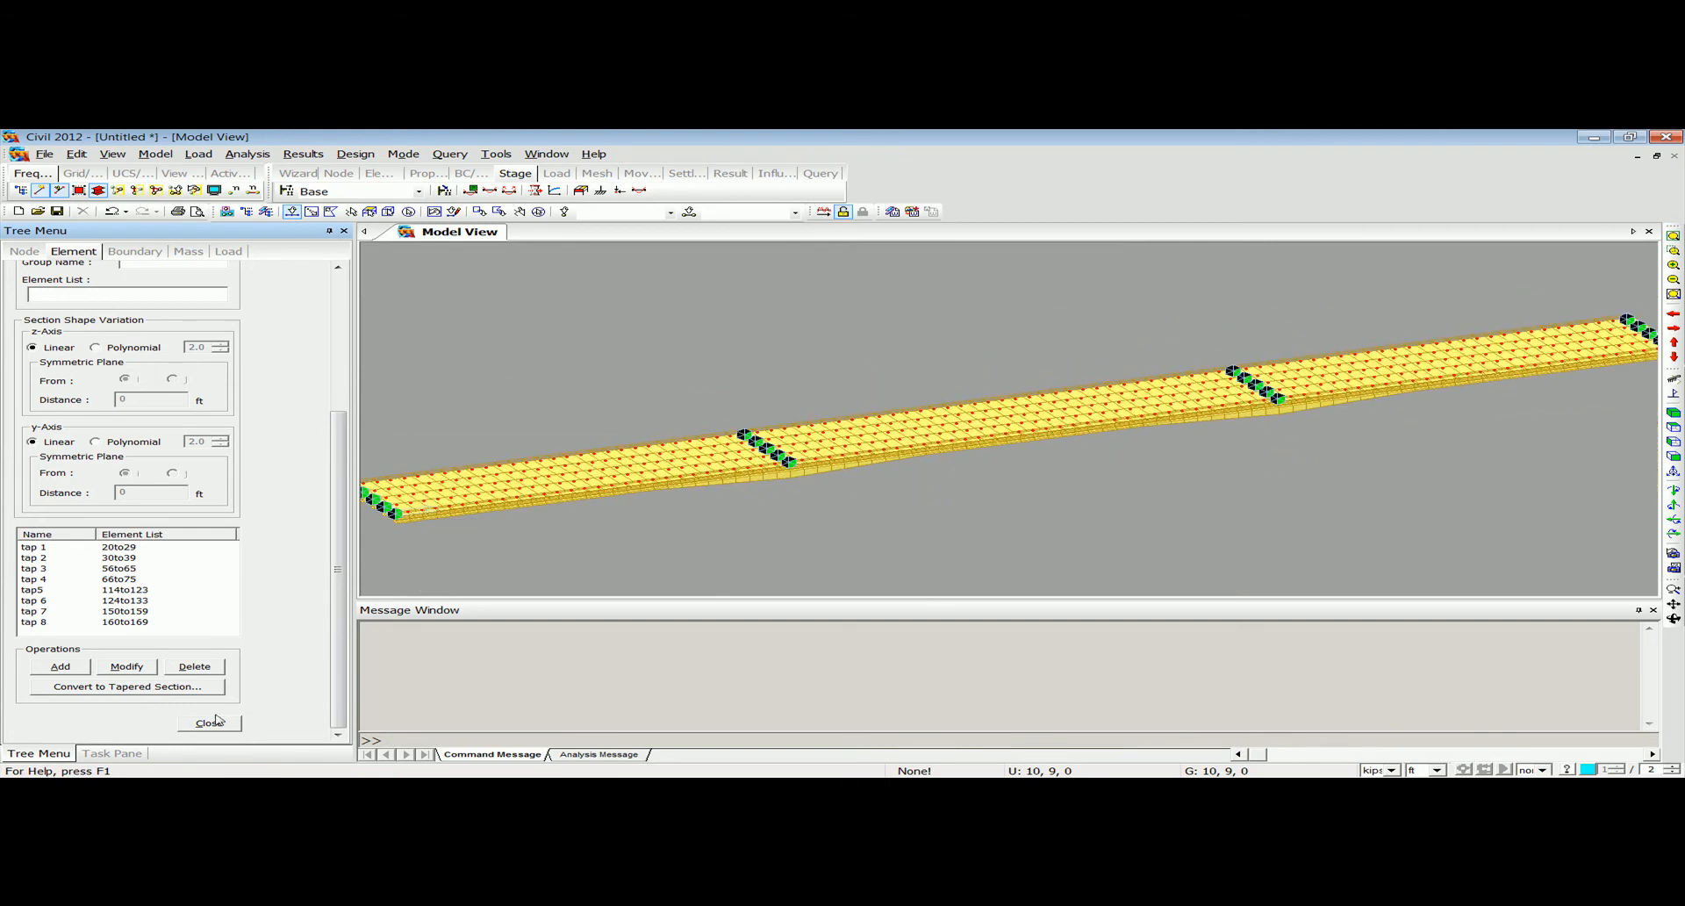
{"action": "left_click", "coordinate": [216, 718]}
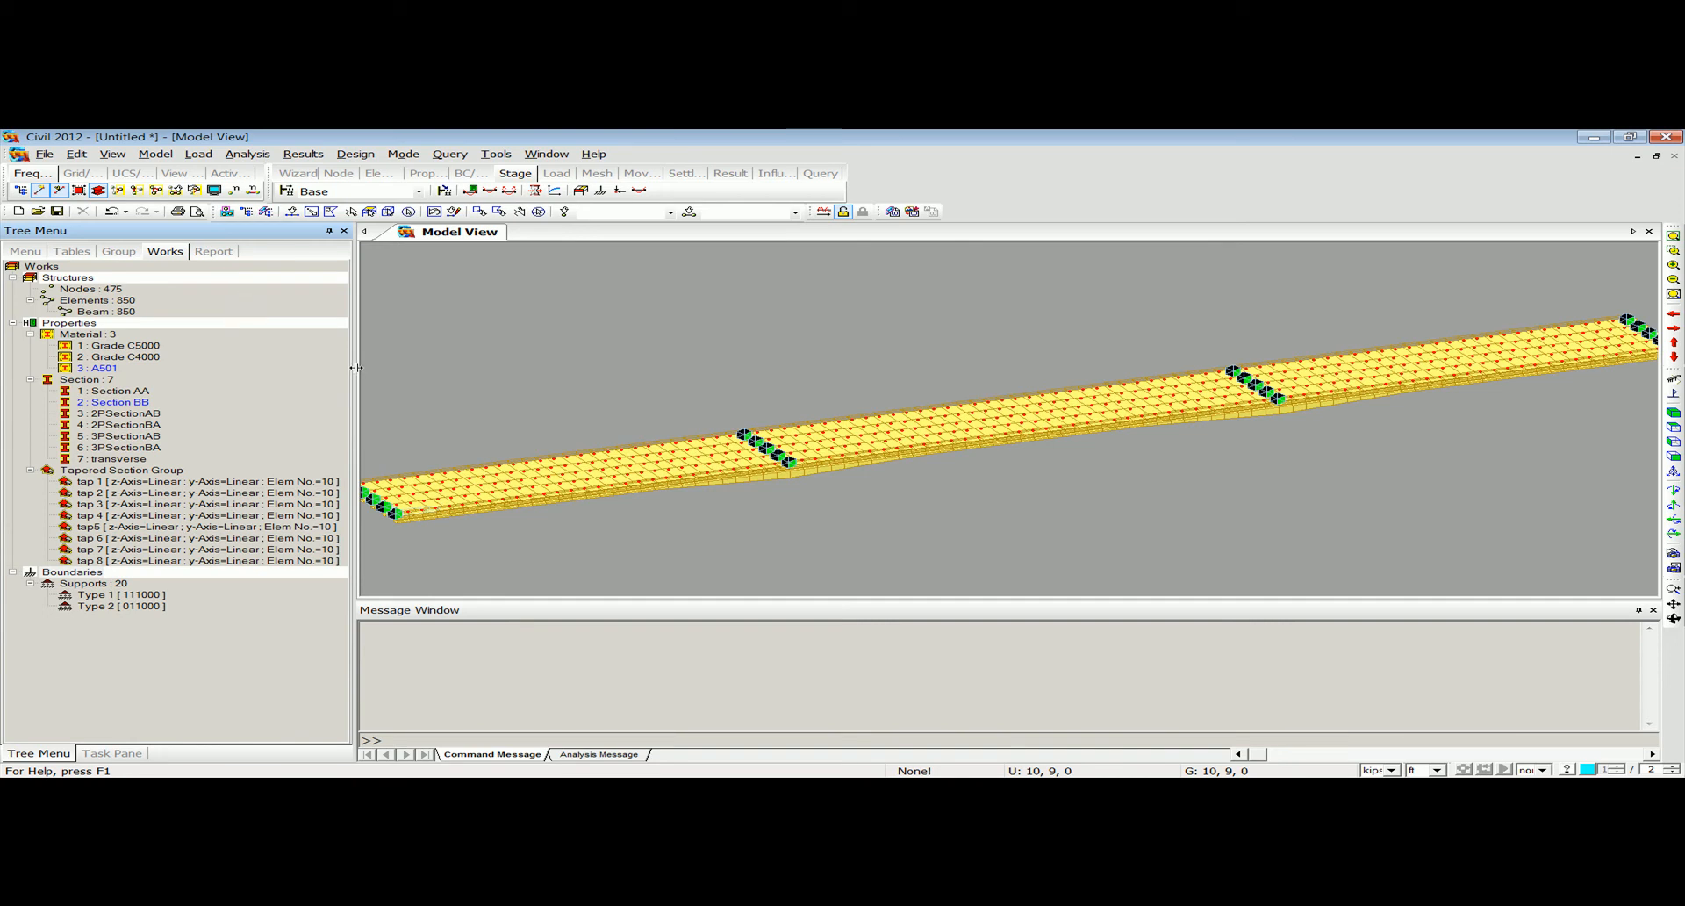
Define six structure groups named CS with the suffixes 1 to 6.
{"action": "left_click", "coordinate": [120, 252]}
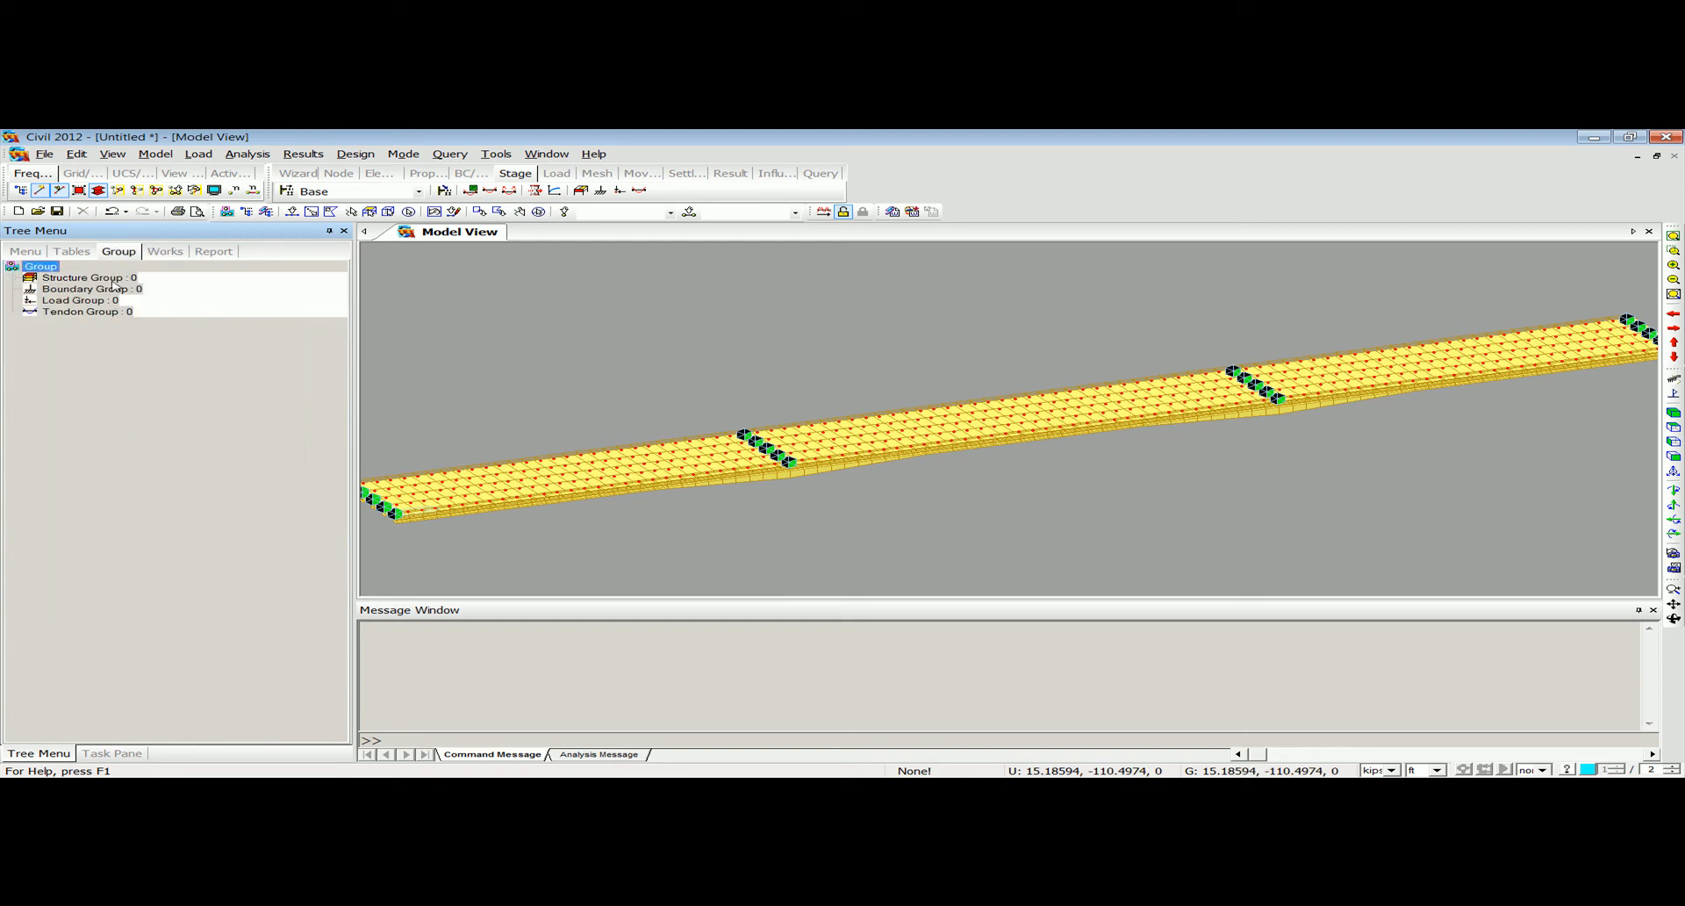
{"action": "right_click", "coordinate": [114, 285]}
{"action": "left_click", "coordinate": [161, 305]}
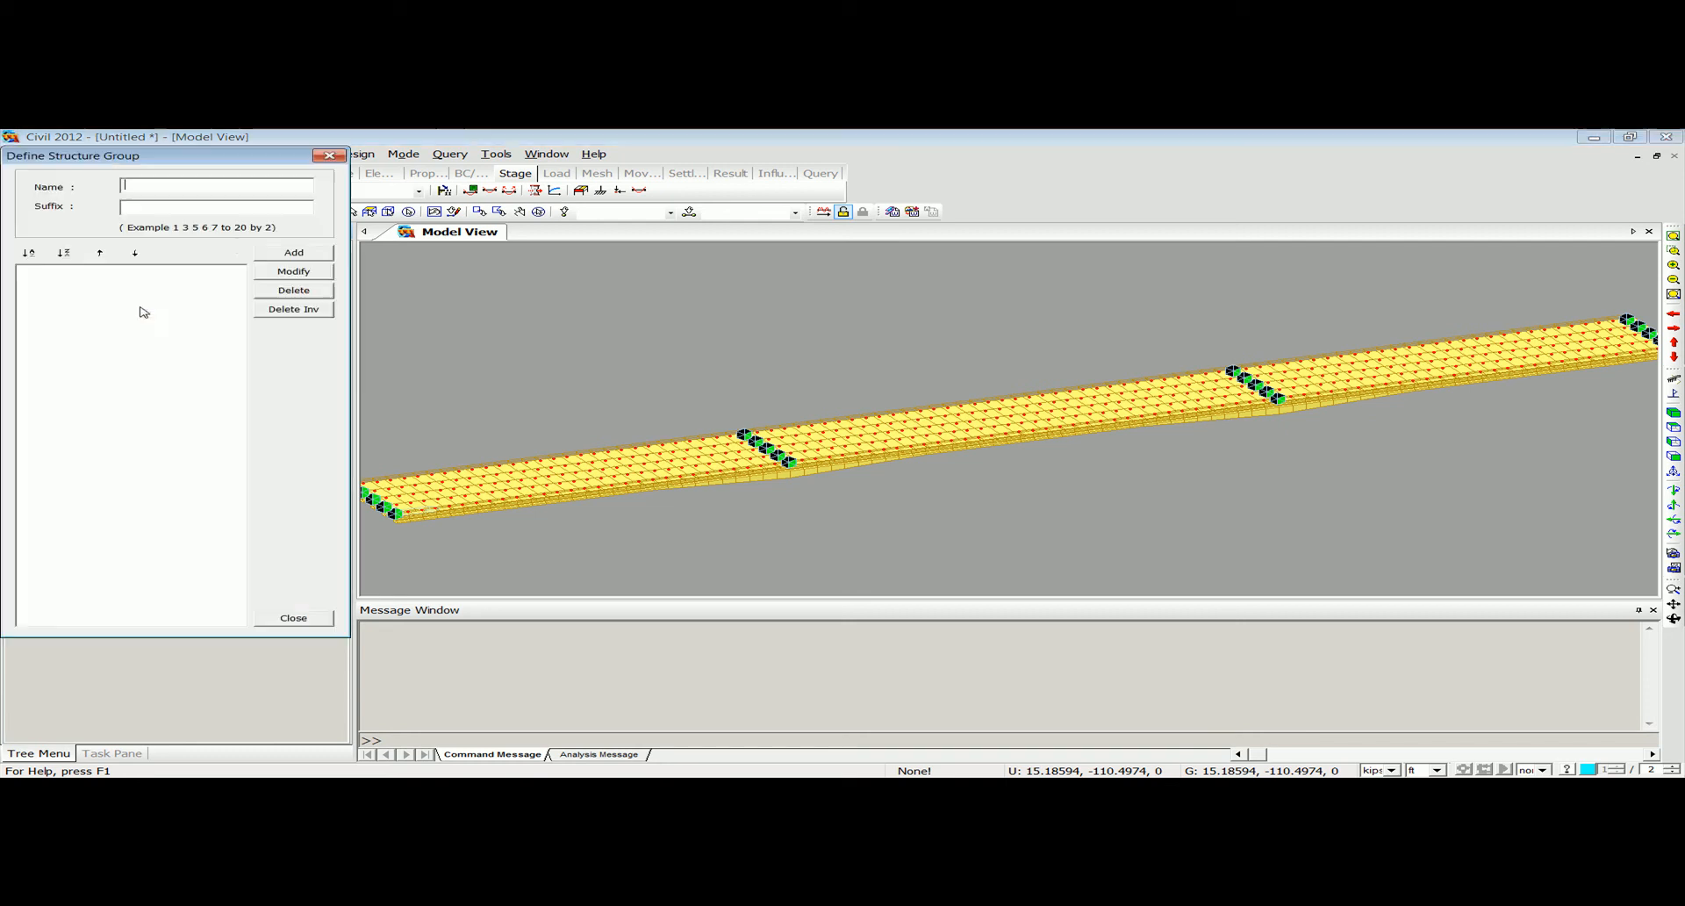
{"action": "type", "text": "CS1 to 6"}
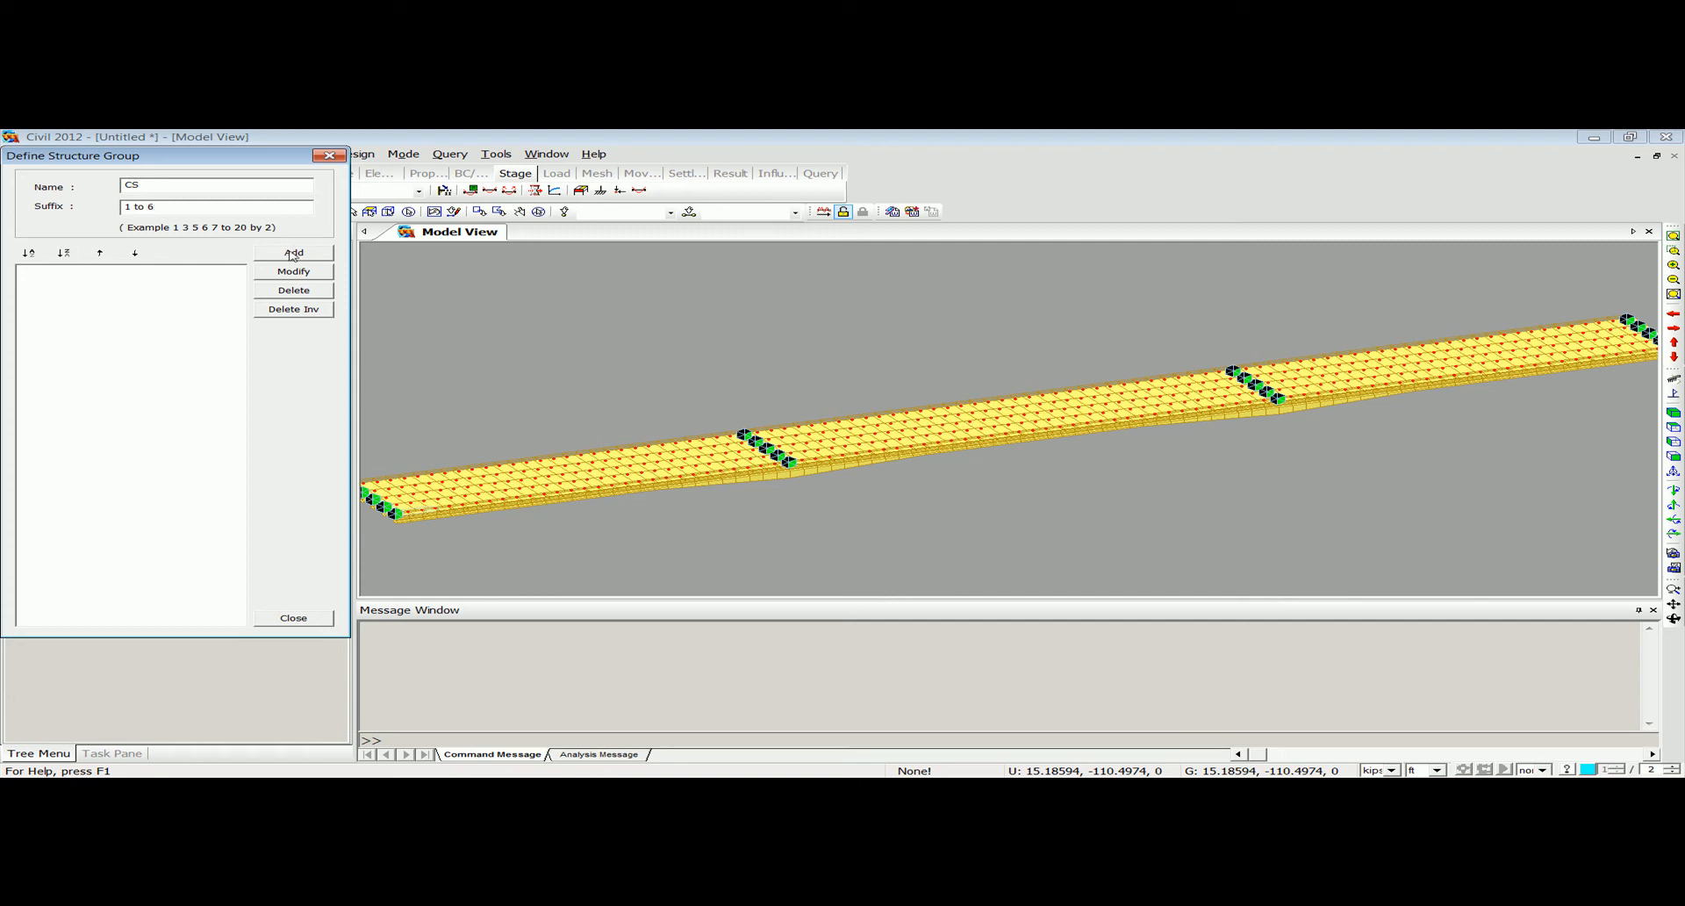
{"action": "left_click", "coordinate": [293, 254]}
{"action": "left_click_drag", "start_coordinate": [57, 281], "coordinate": [61, 323]}
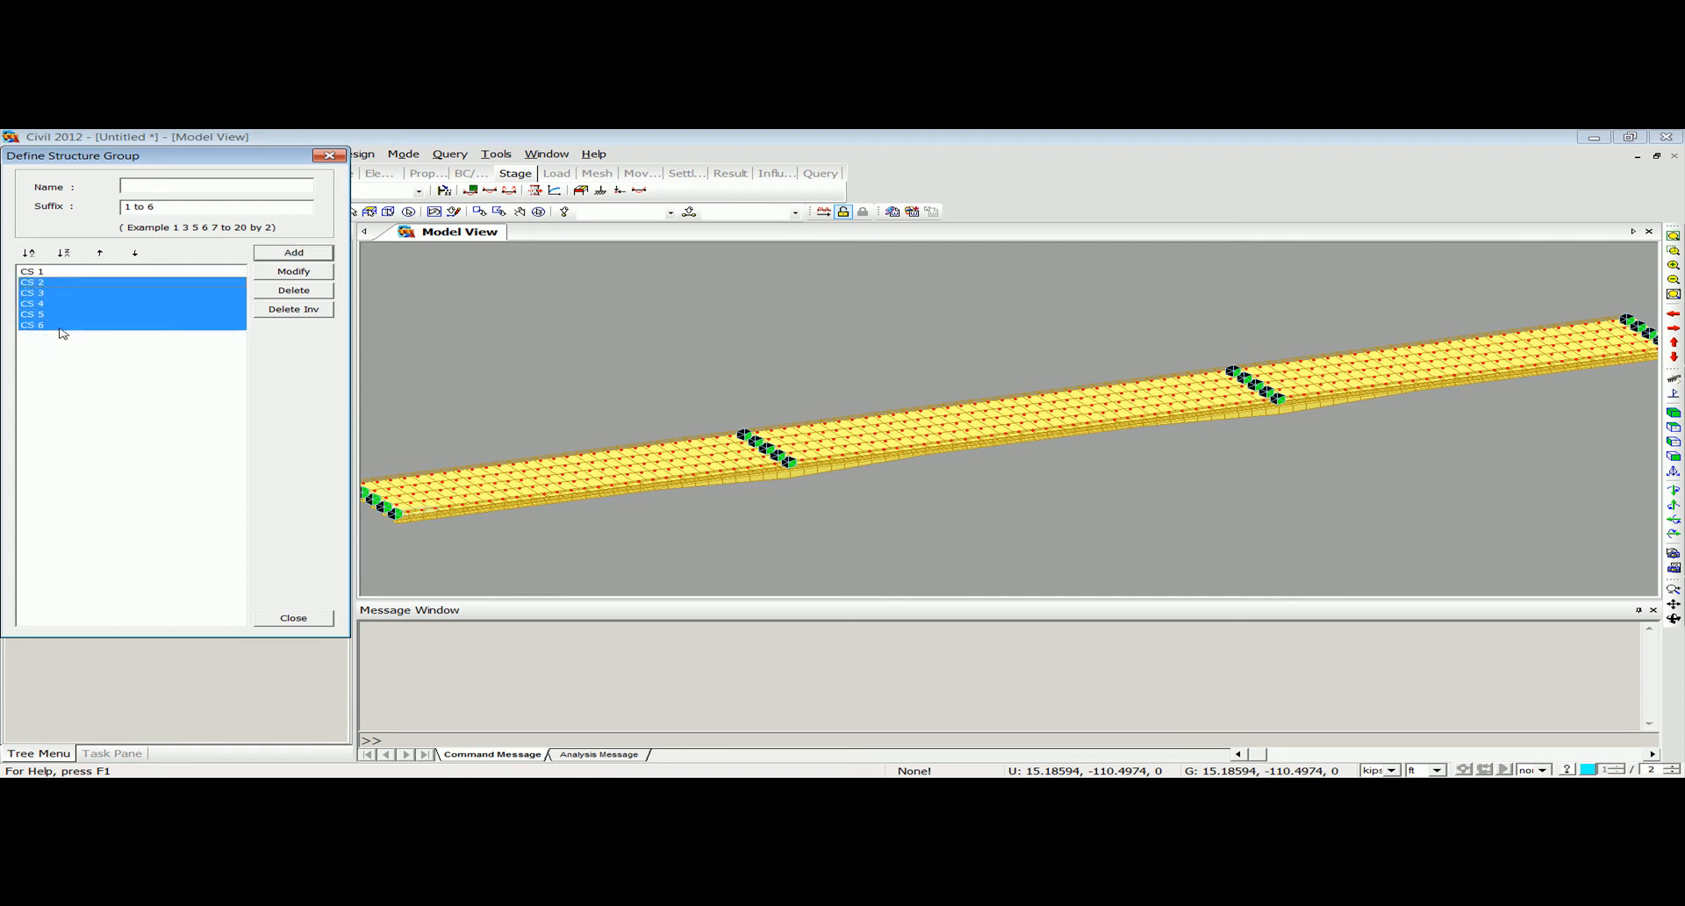
{"action": "left_click", "coordinate": [85, 325]}
{"action": "left_click", "coordinate": [329, 156]}
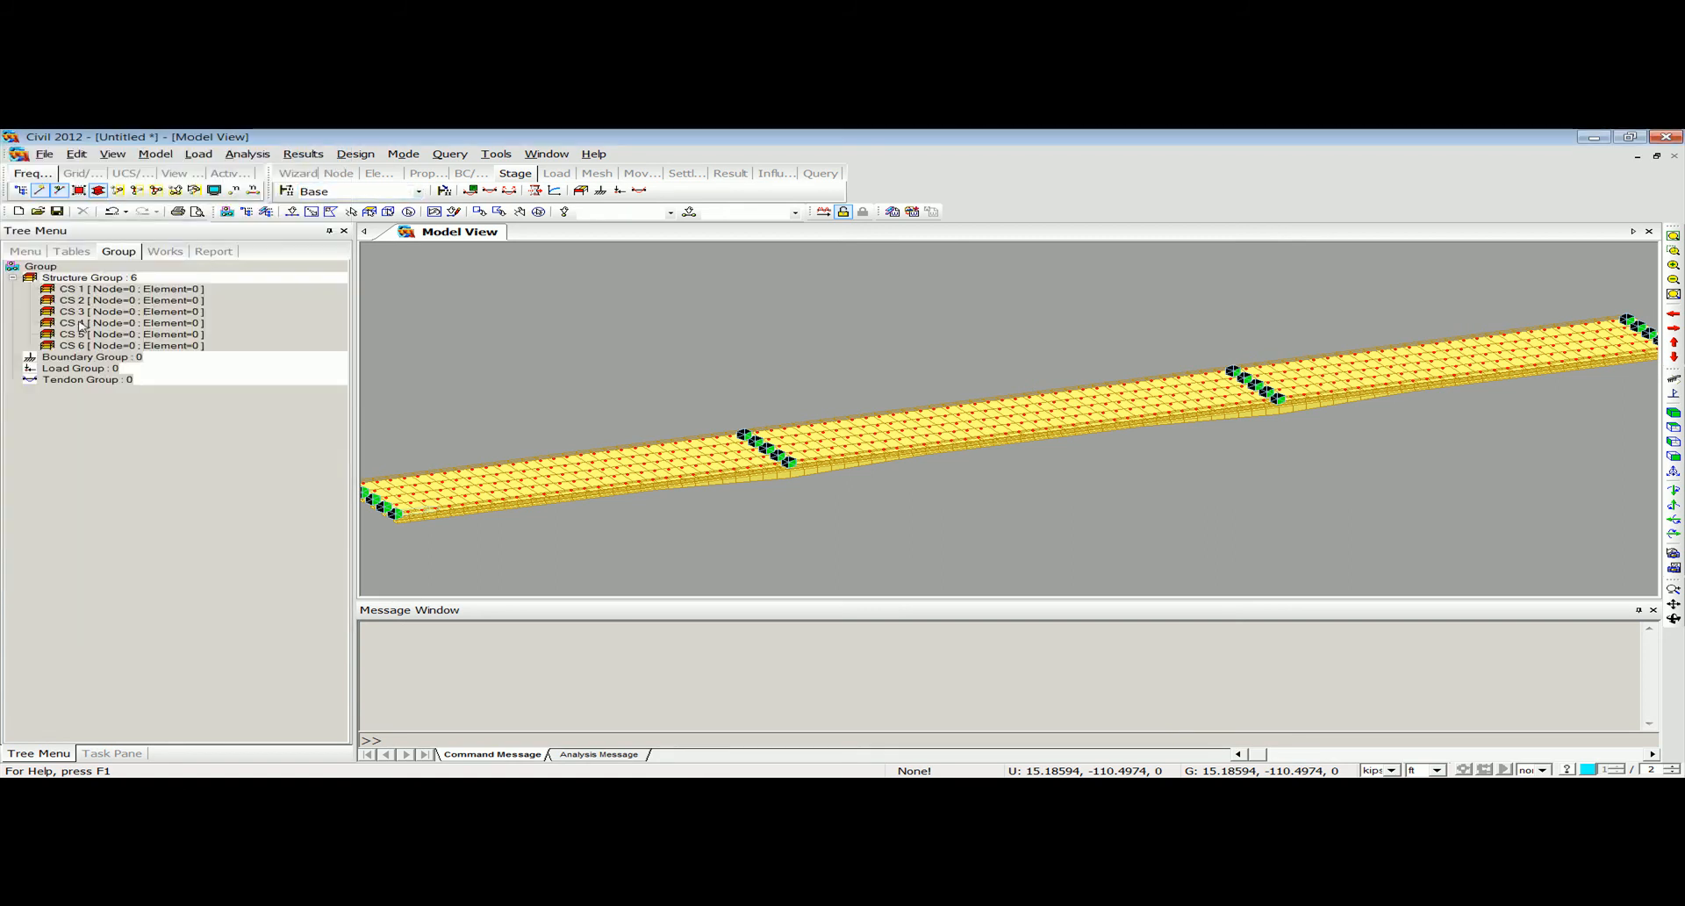
Create a boundary group named Support.
{"action": "right_click", "coordinate": [78, 357]}
{"action": "left_click", "coordinate": [93, 367]}
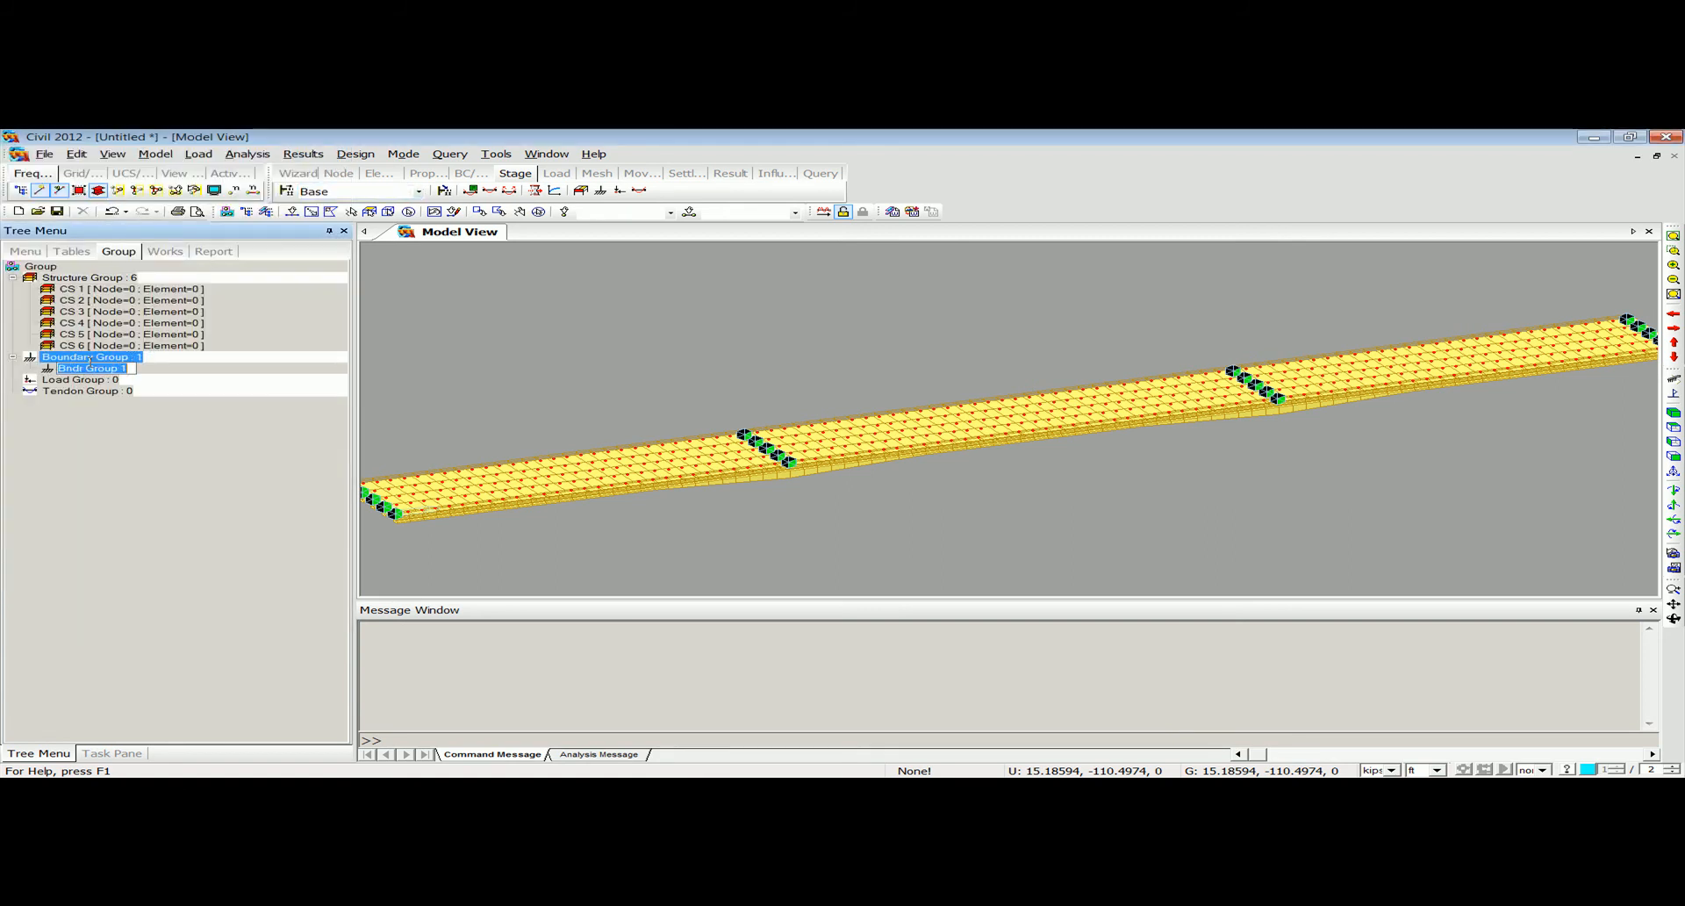
{"action": "type", "text": "Support"}
{"action": "key", "text": "Return"}
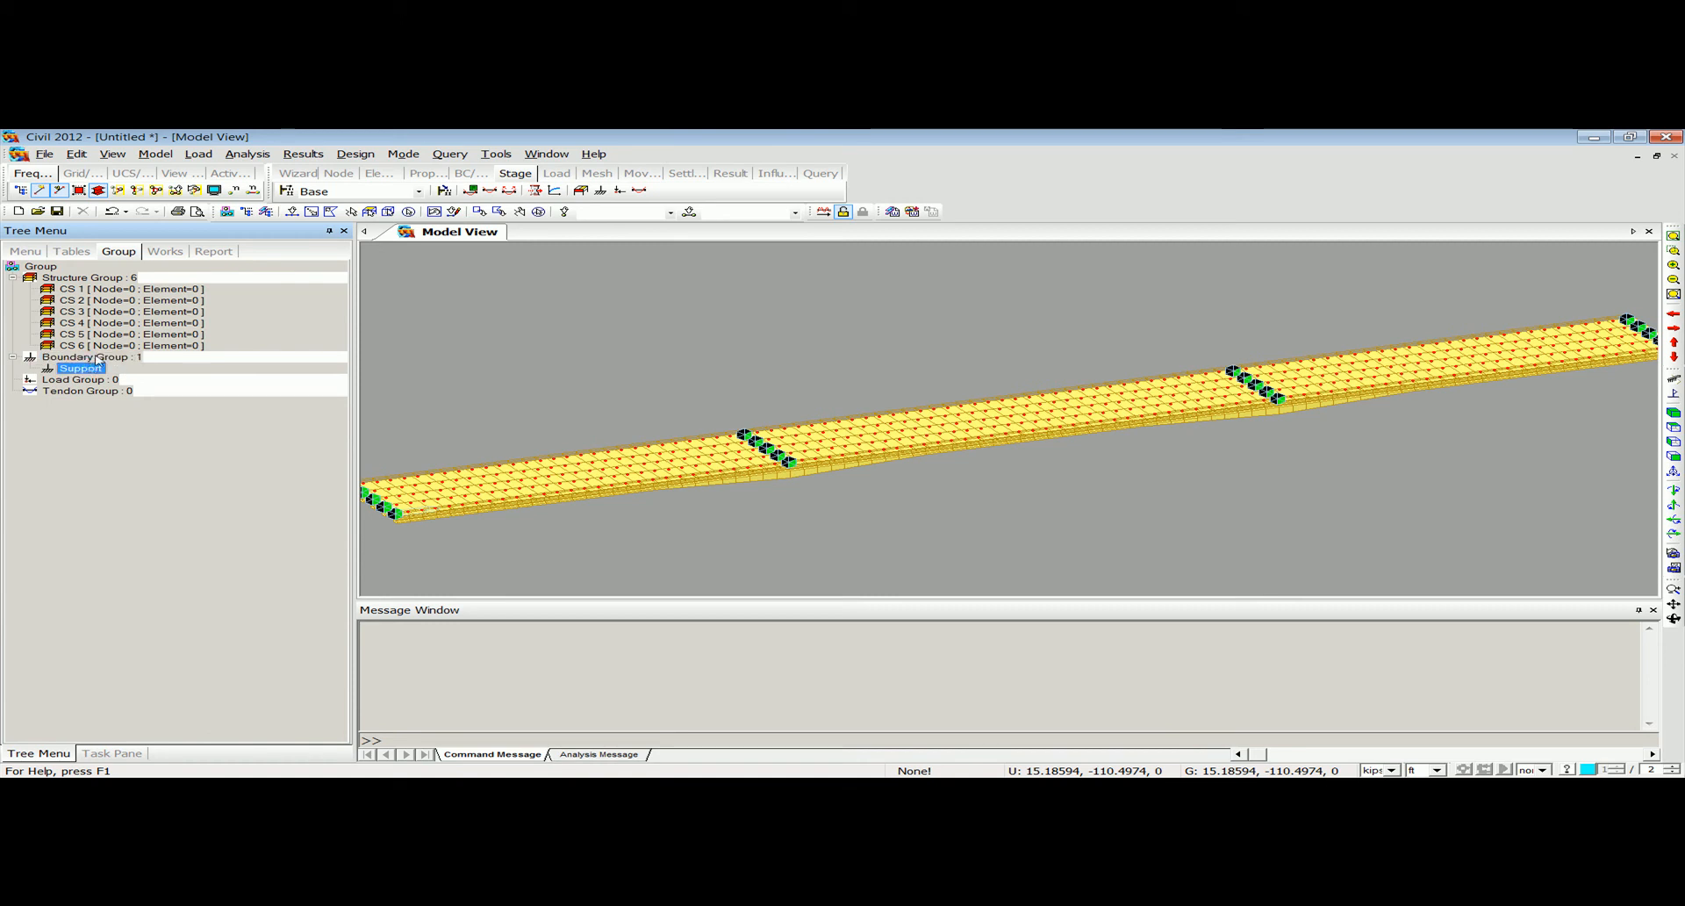
Create a second boundary group named Temp.
{"action": "right_click", "coordinate": [98, 356]}
{"action": "left_click", "coordinate": [120, 369]}
{"action": "type", "text": "Temo"}
{"action": "key", "text": "BackSpace"}
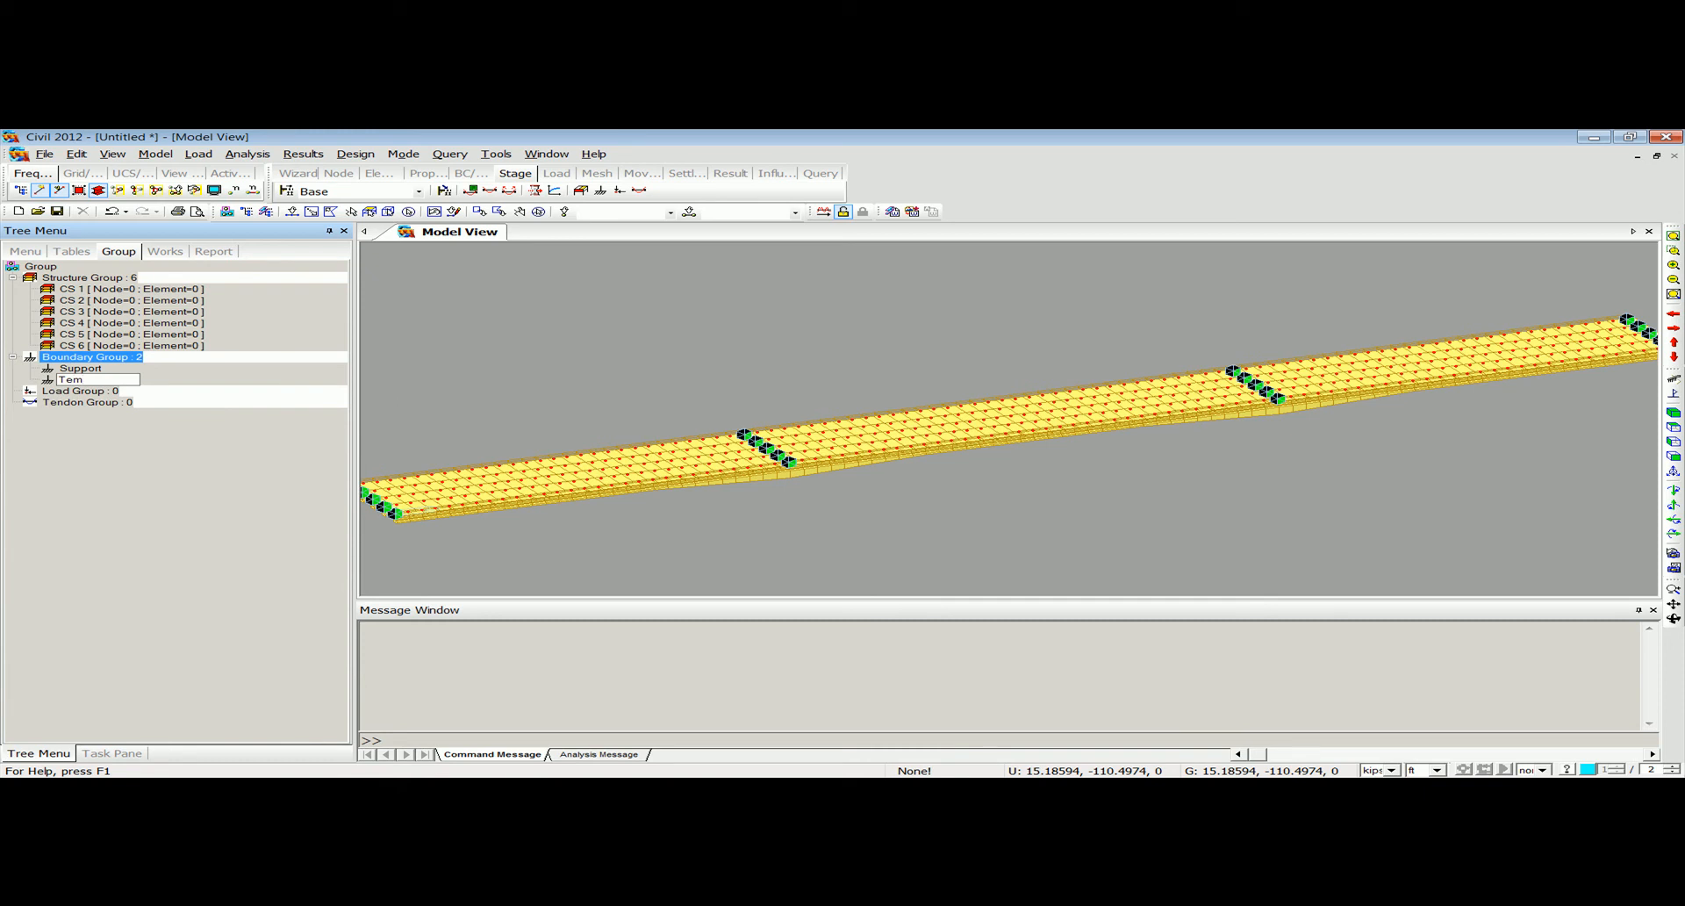
{"action": "key", "text": "Return"}
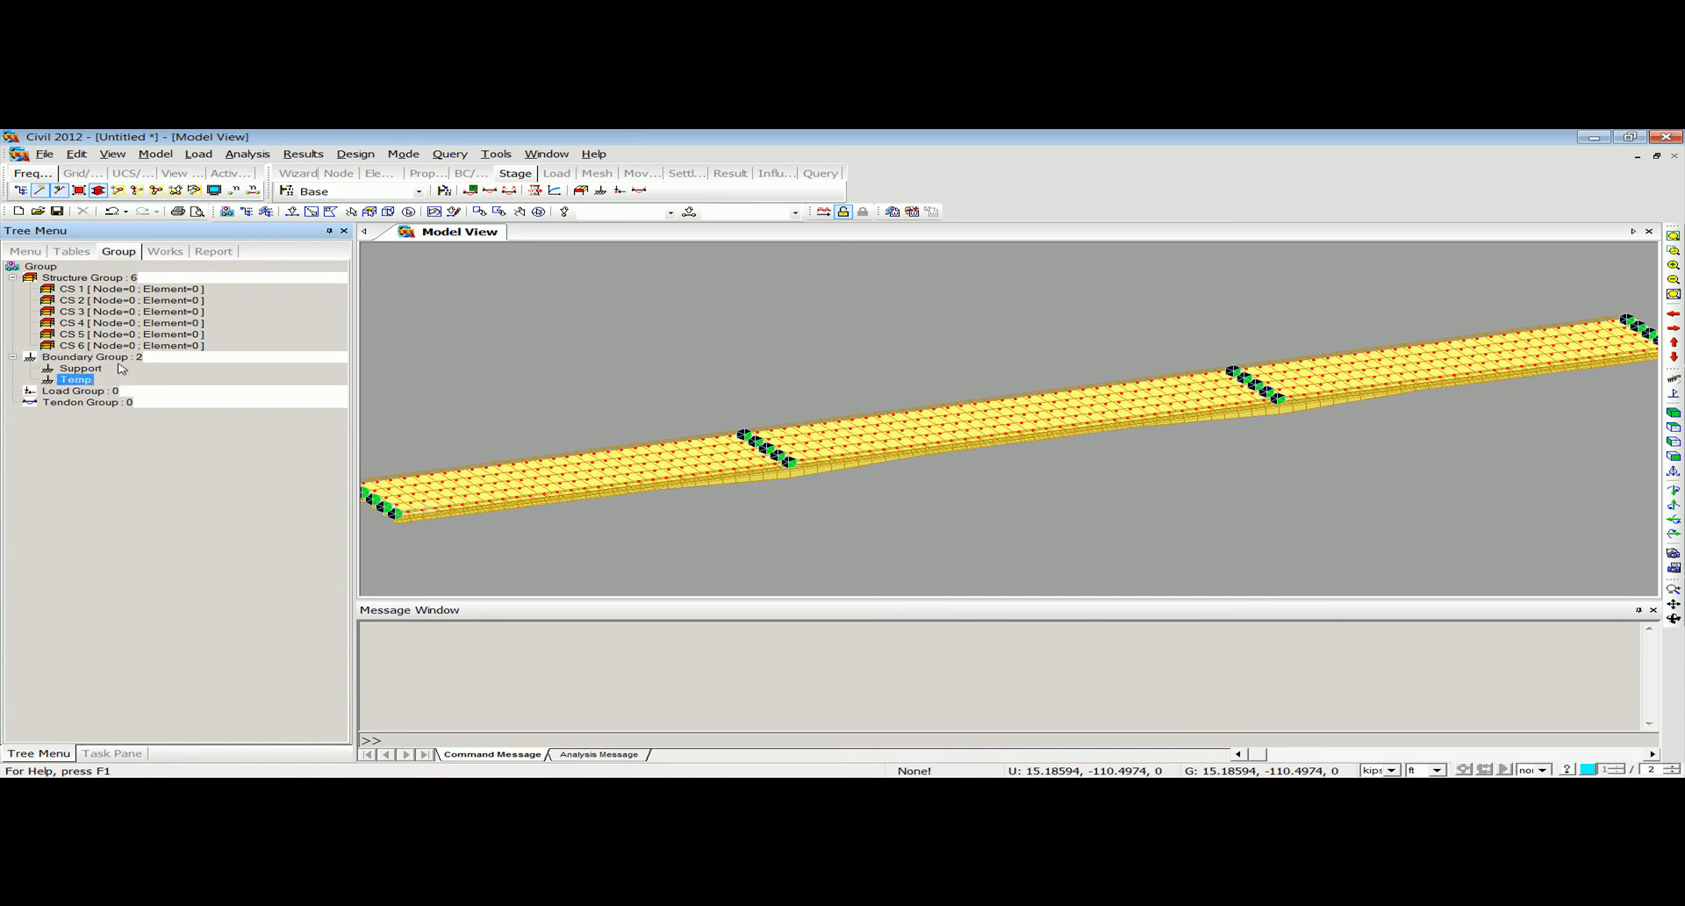
Define the load groups Self Weight, Barrier Load and Prestressing 1 to 6.
{"action": "right_click", "coordinate": [103, 390]}
{"action": "left_click", "coordinate": [128, 411]}
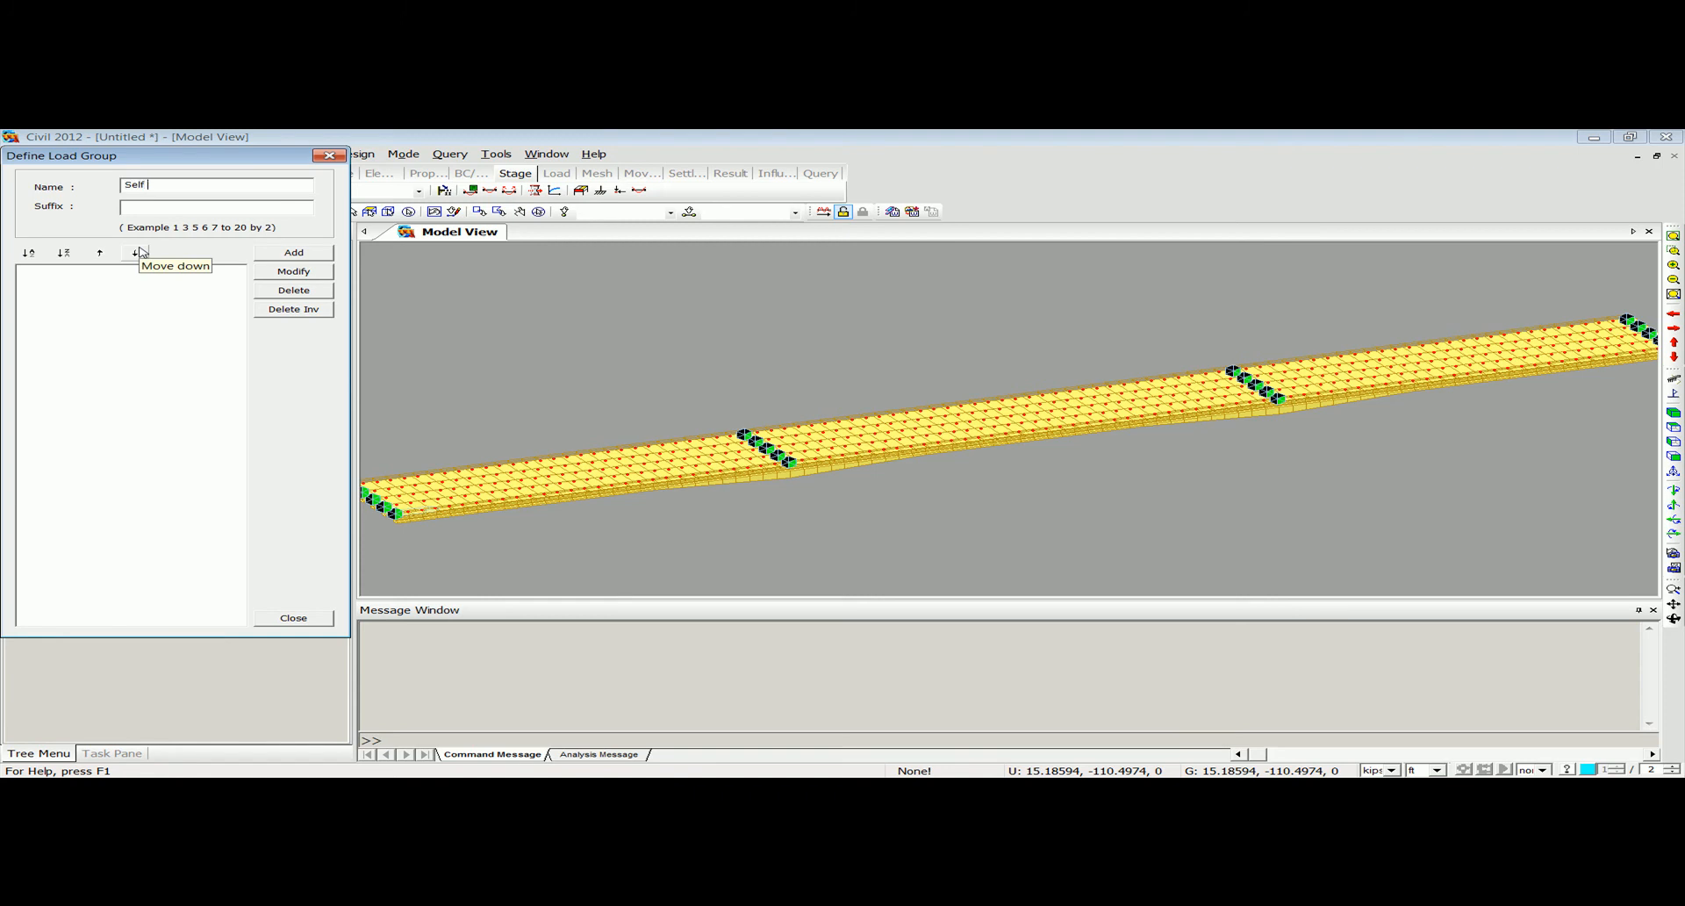
{"action": "left_click", "coordinate": [275, 257]}
{"action": "left_click_drag", "start_coordinate": [206, 185], "coordinate": [89, 183]}
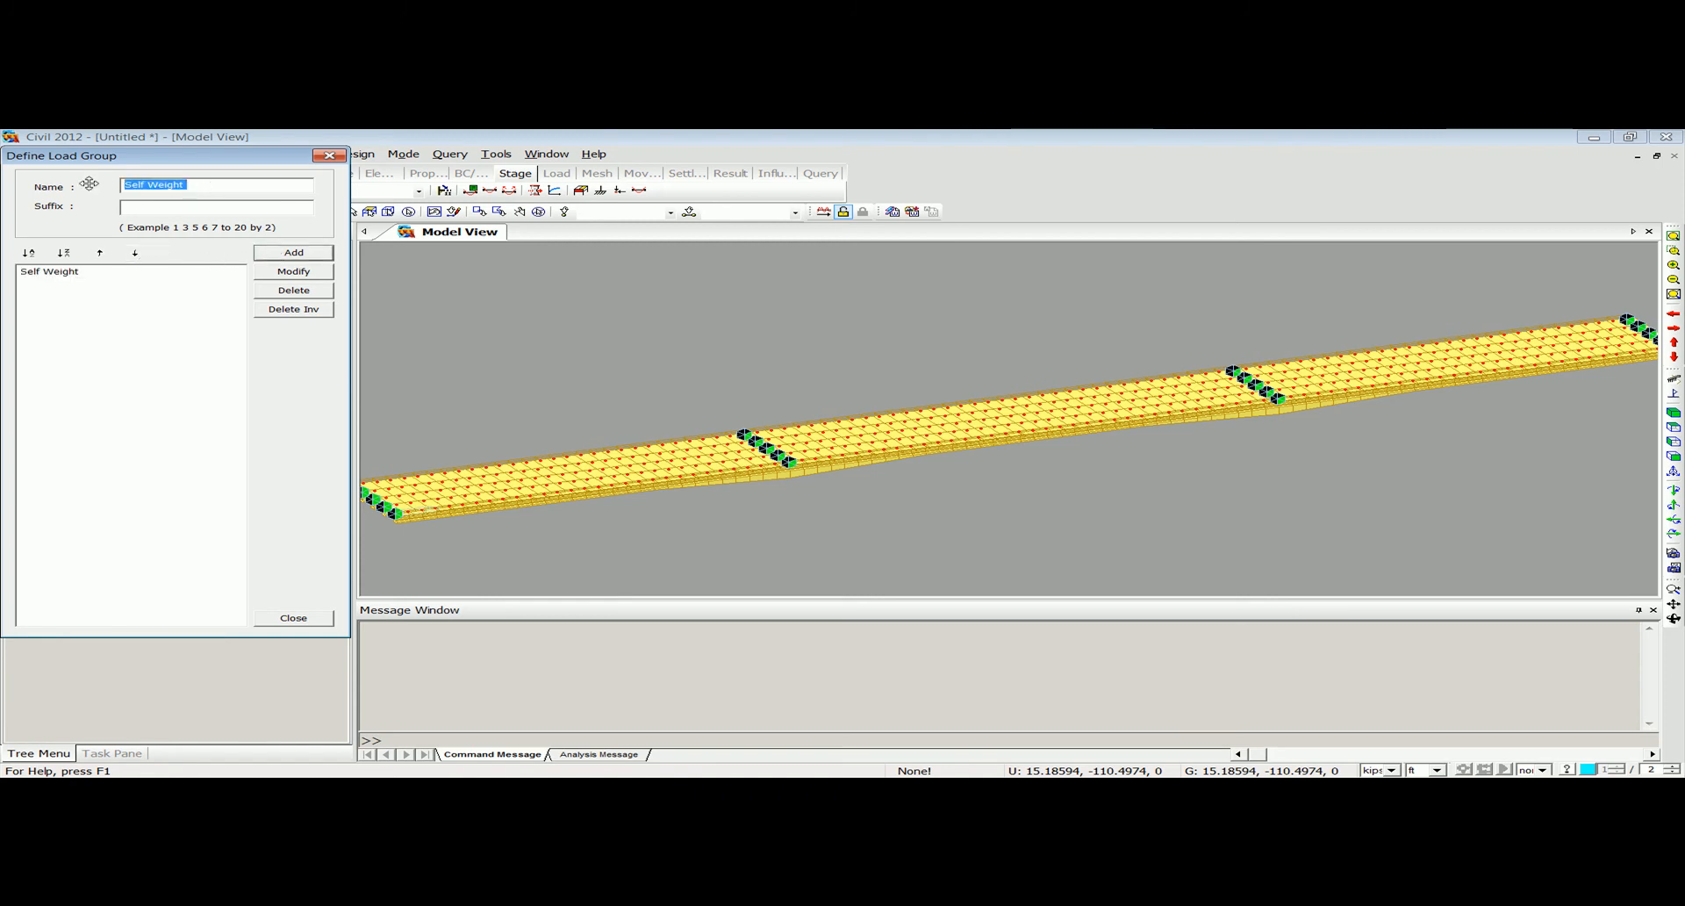
{"action": "type", "text": "Barri"}
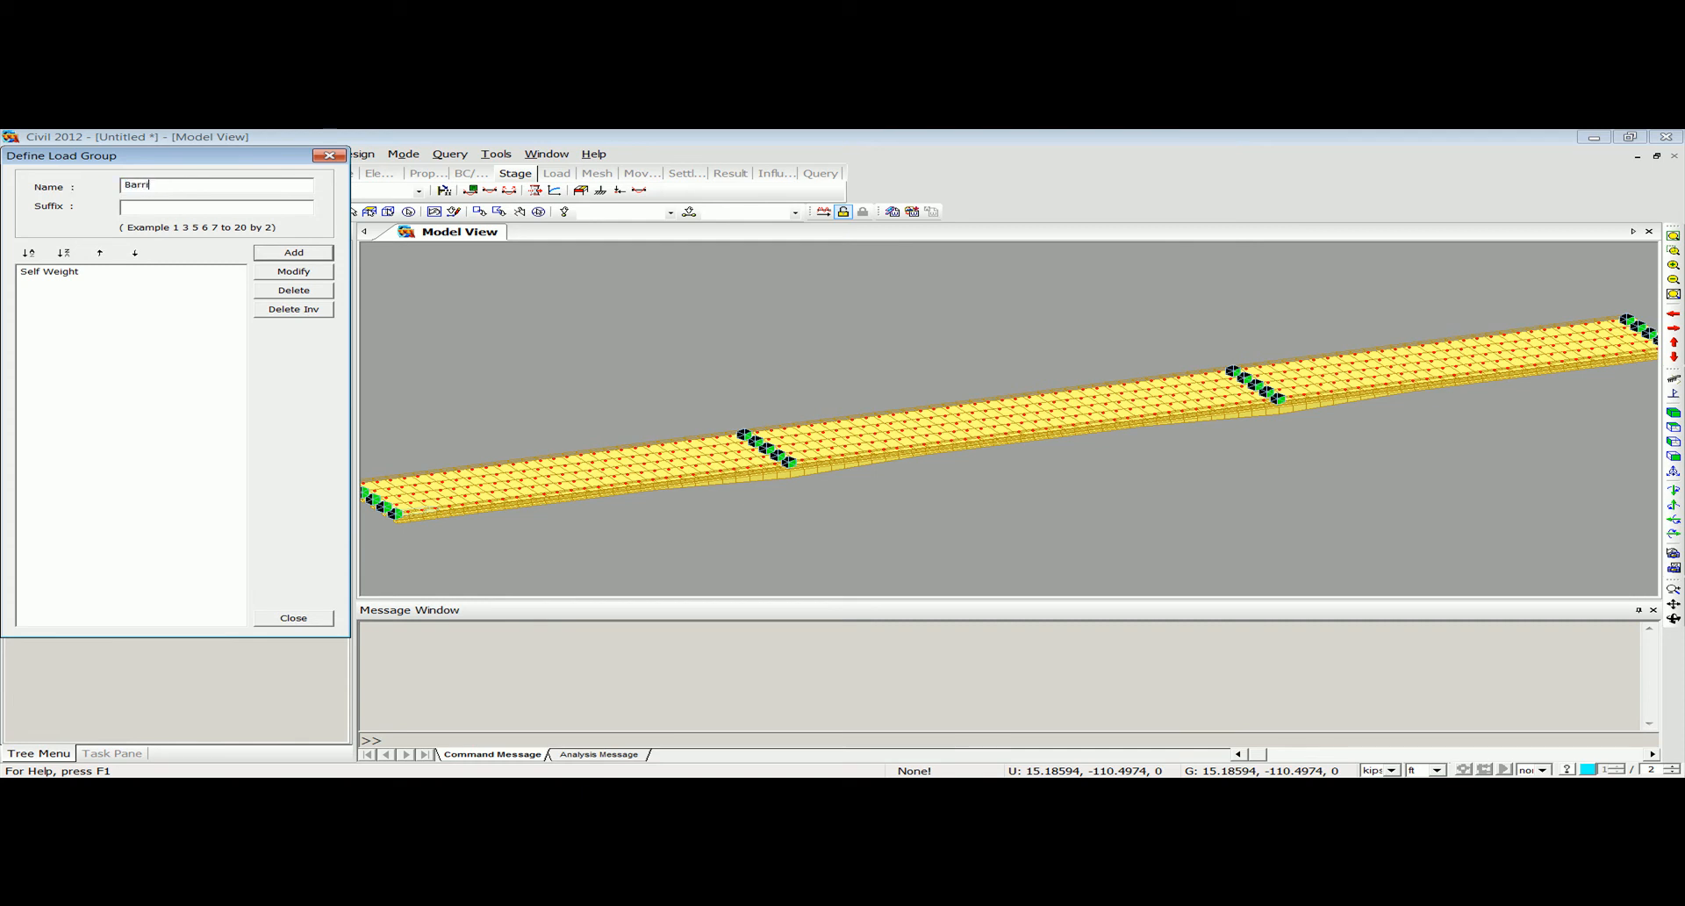
{"action": "left_click", "coordinate": [290, 252]}
{"action": "type", "text": "Pre"}
{"action": "left_click", "coordinate": [284, 252]}
{"action": "left_click", "coordinate": [332, 157]}
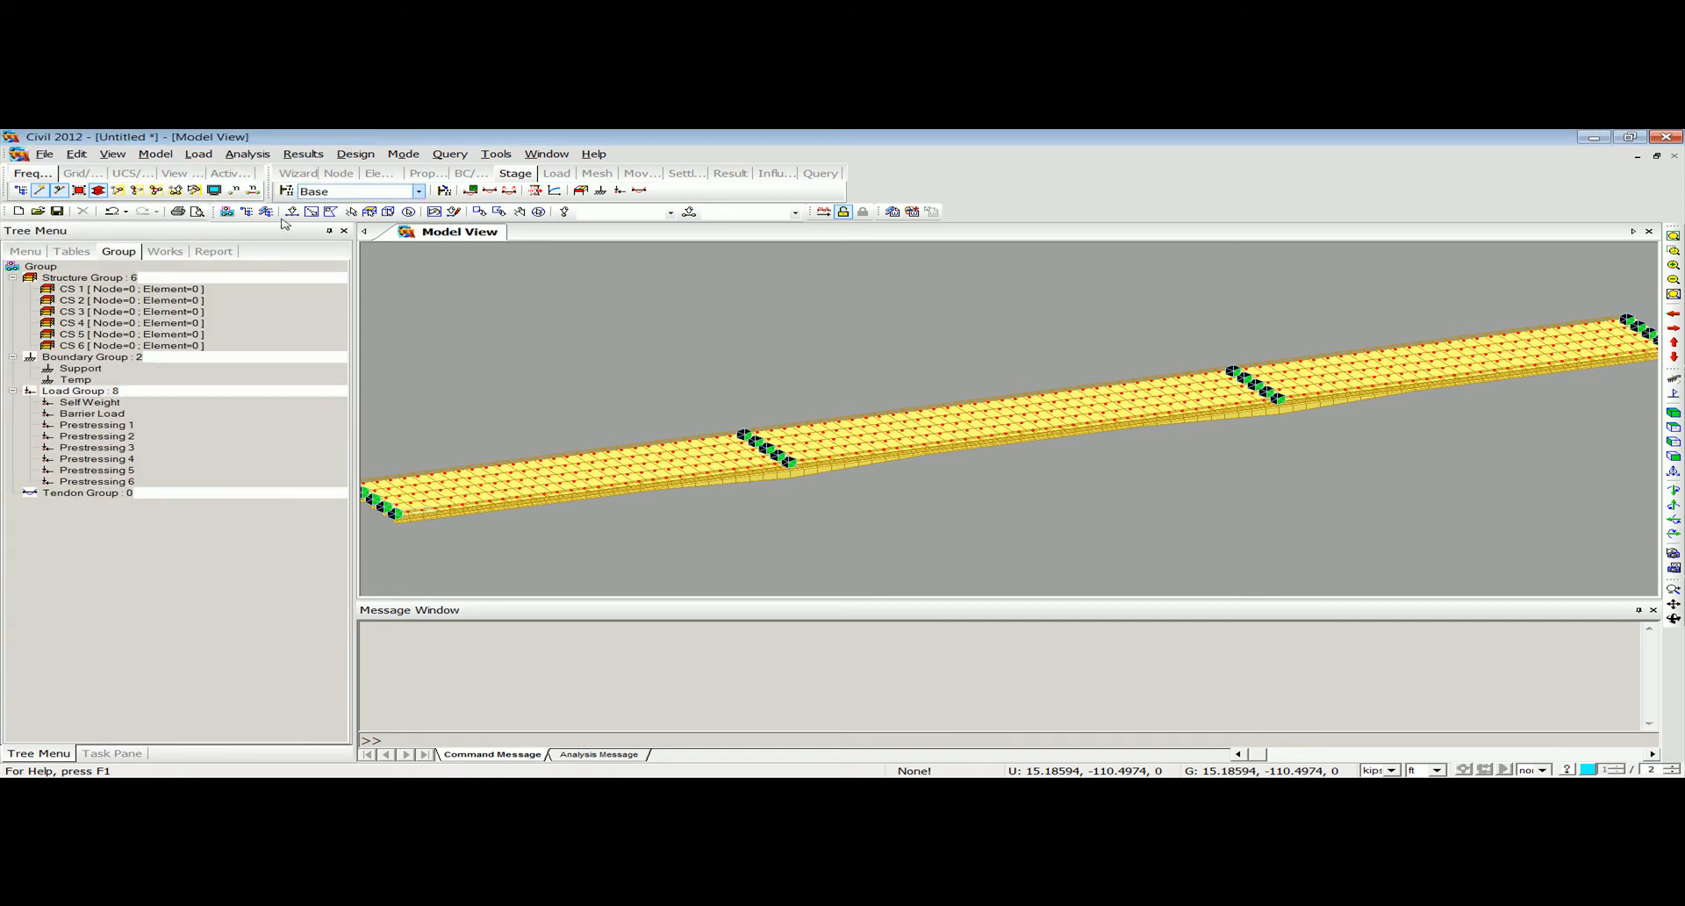
{"action": "right_click", "coordinate": [94, 278]}
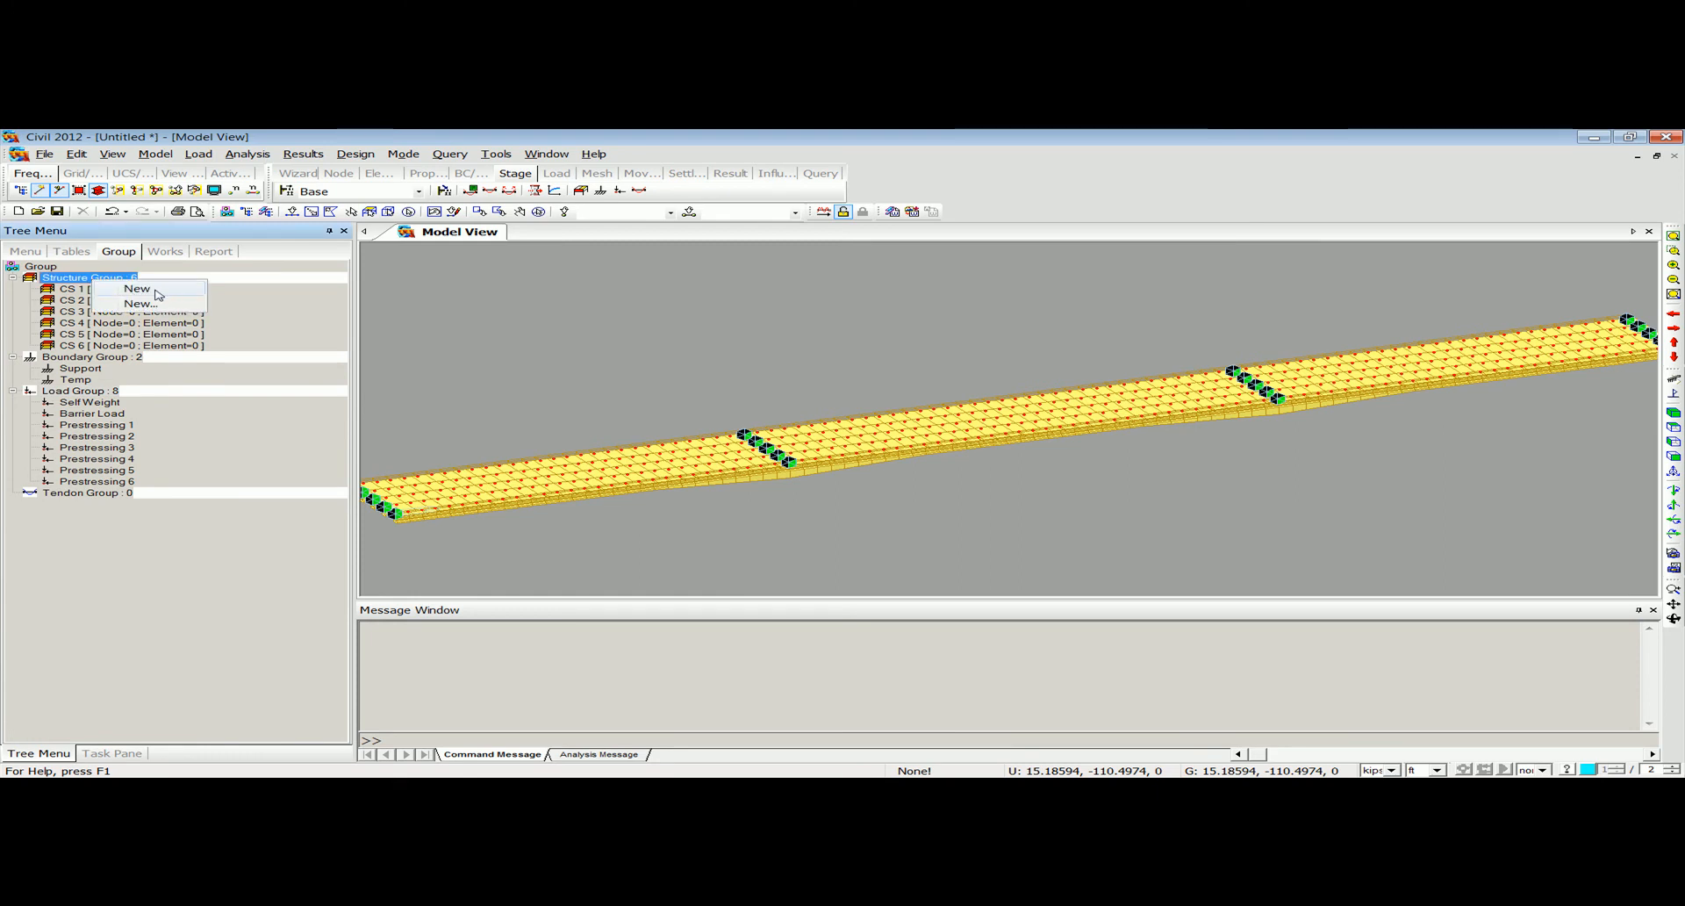
{"action": "left_click", "coordinate": [150, 304]}
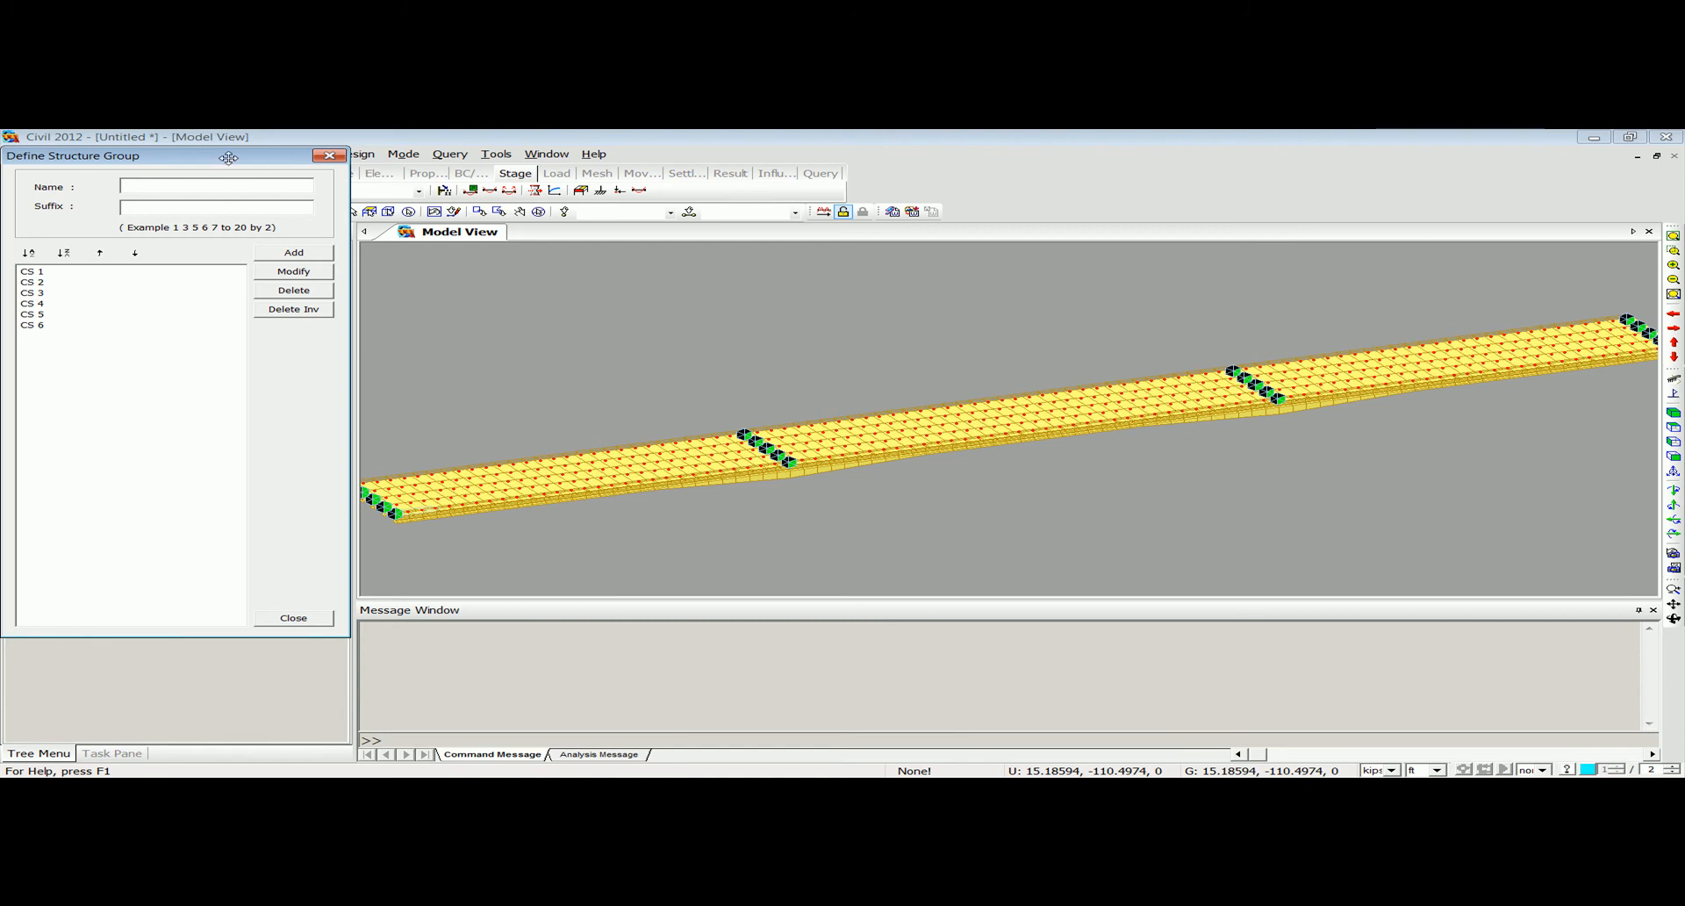
{"action": "left_click", "coordinate": [328, 156]}
{"action": "left_click", "coordinate": [165, 252]}
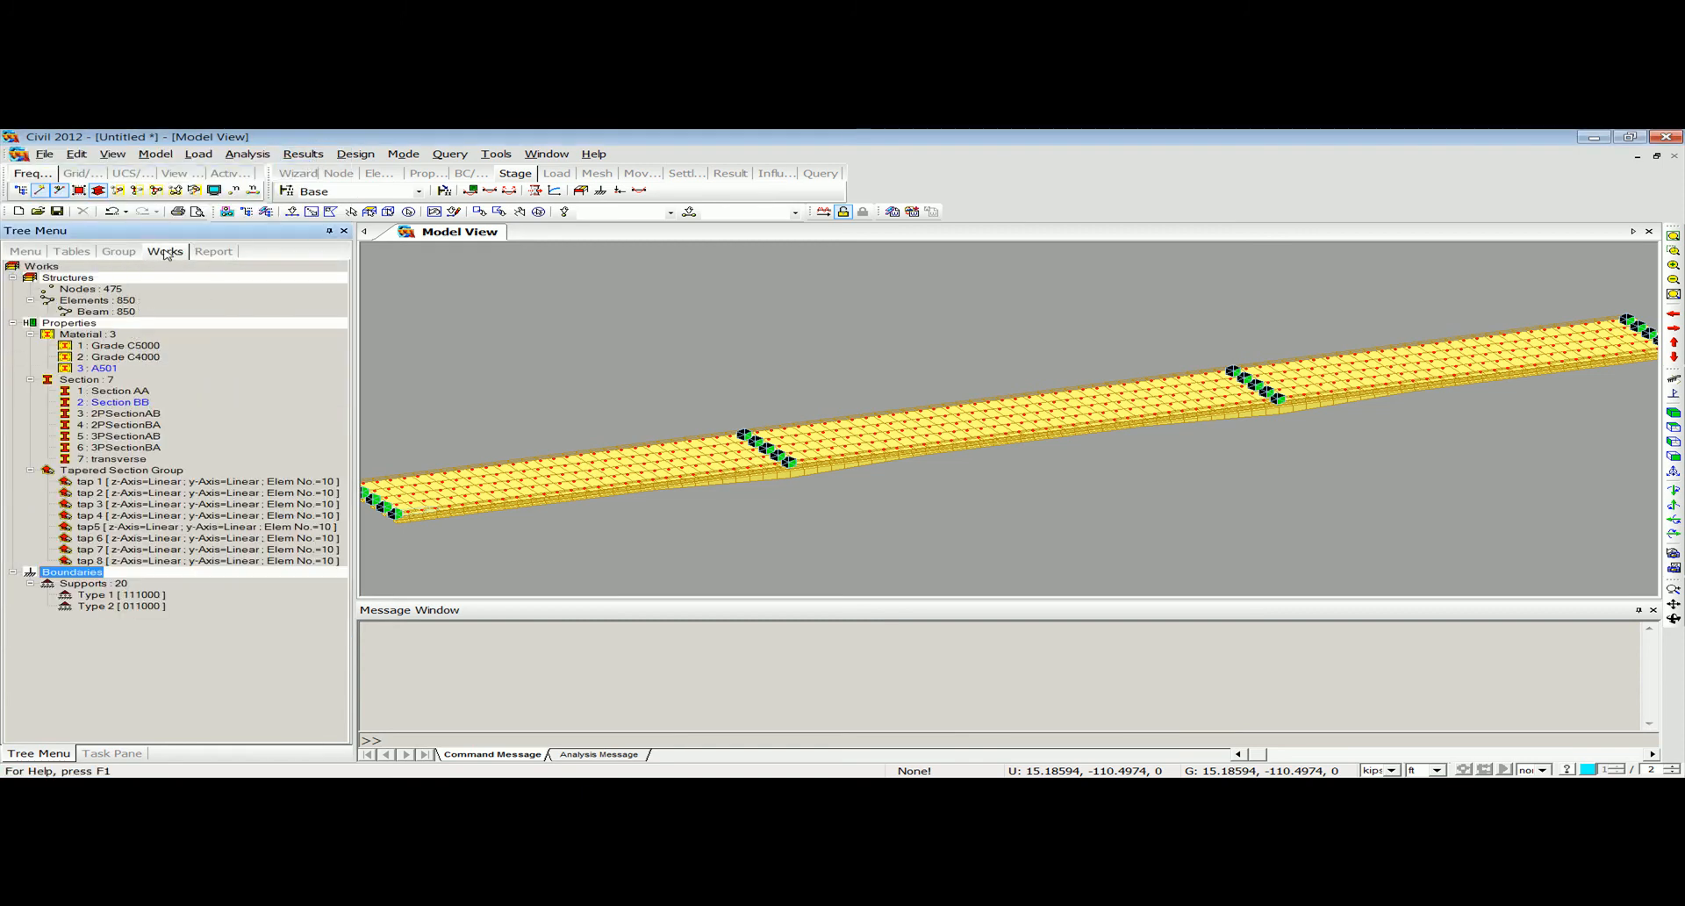
Create the static load cases Self Weight and Barrier Load, both of type Dead Load (D).
{"action": "left_click", "coordinate": [198, 155]}
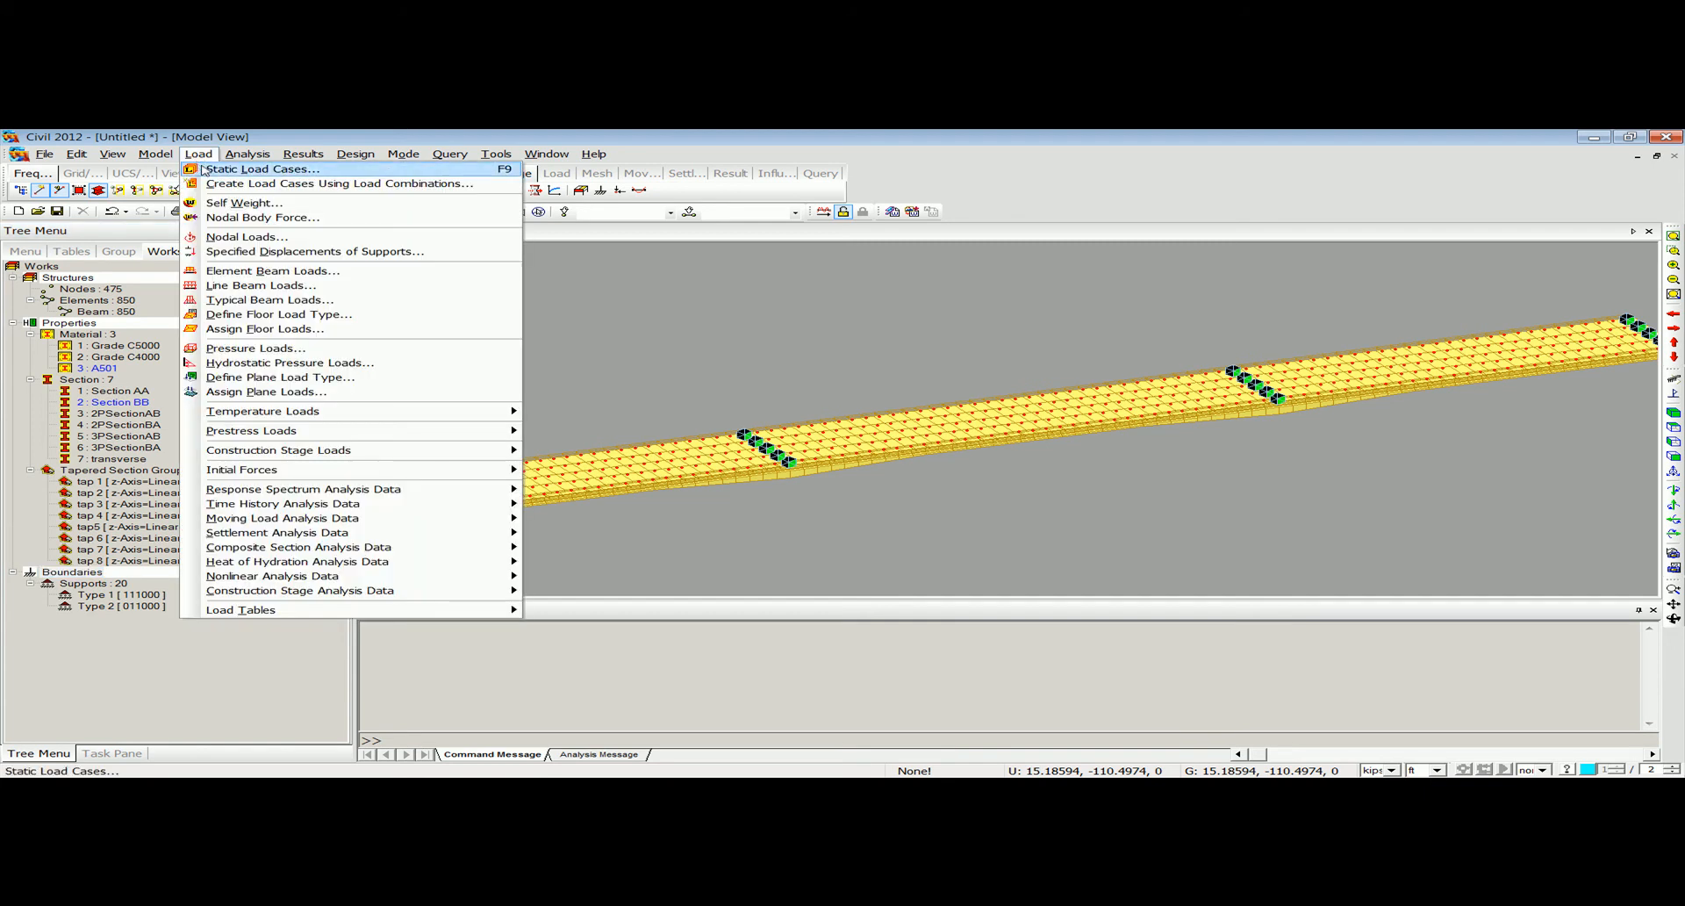
{"action": "left_click", "coordinate": [202, 169]}
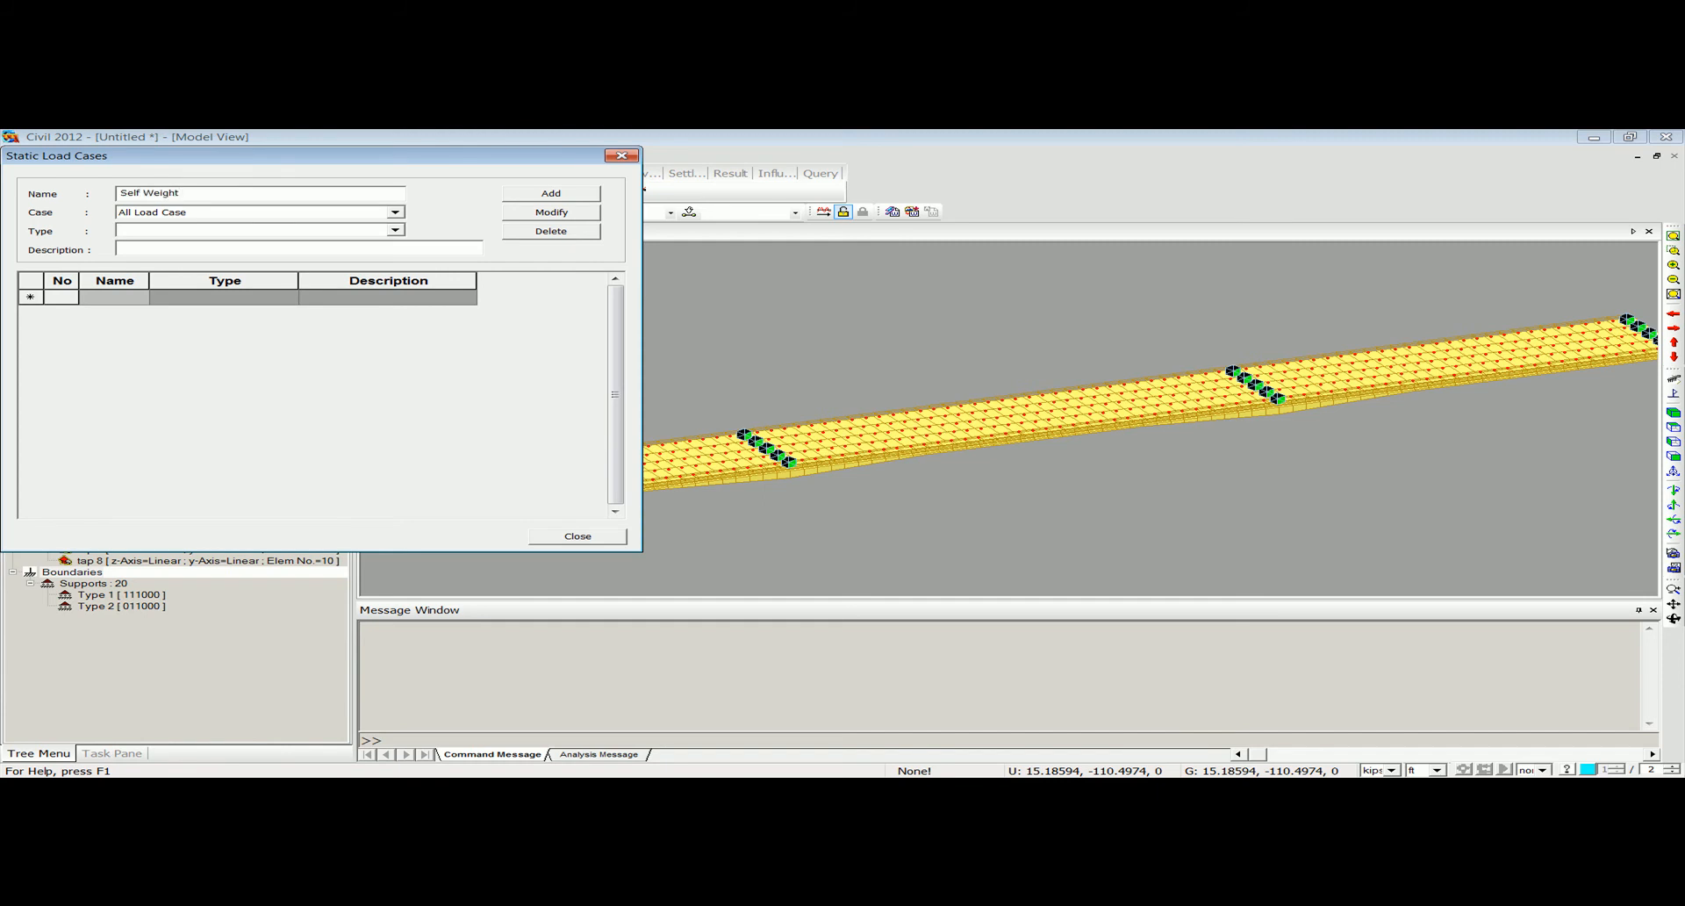
{"action": "left_click", "coordinate": [302, 231]}
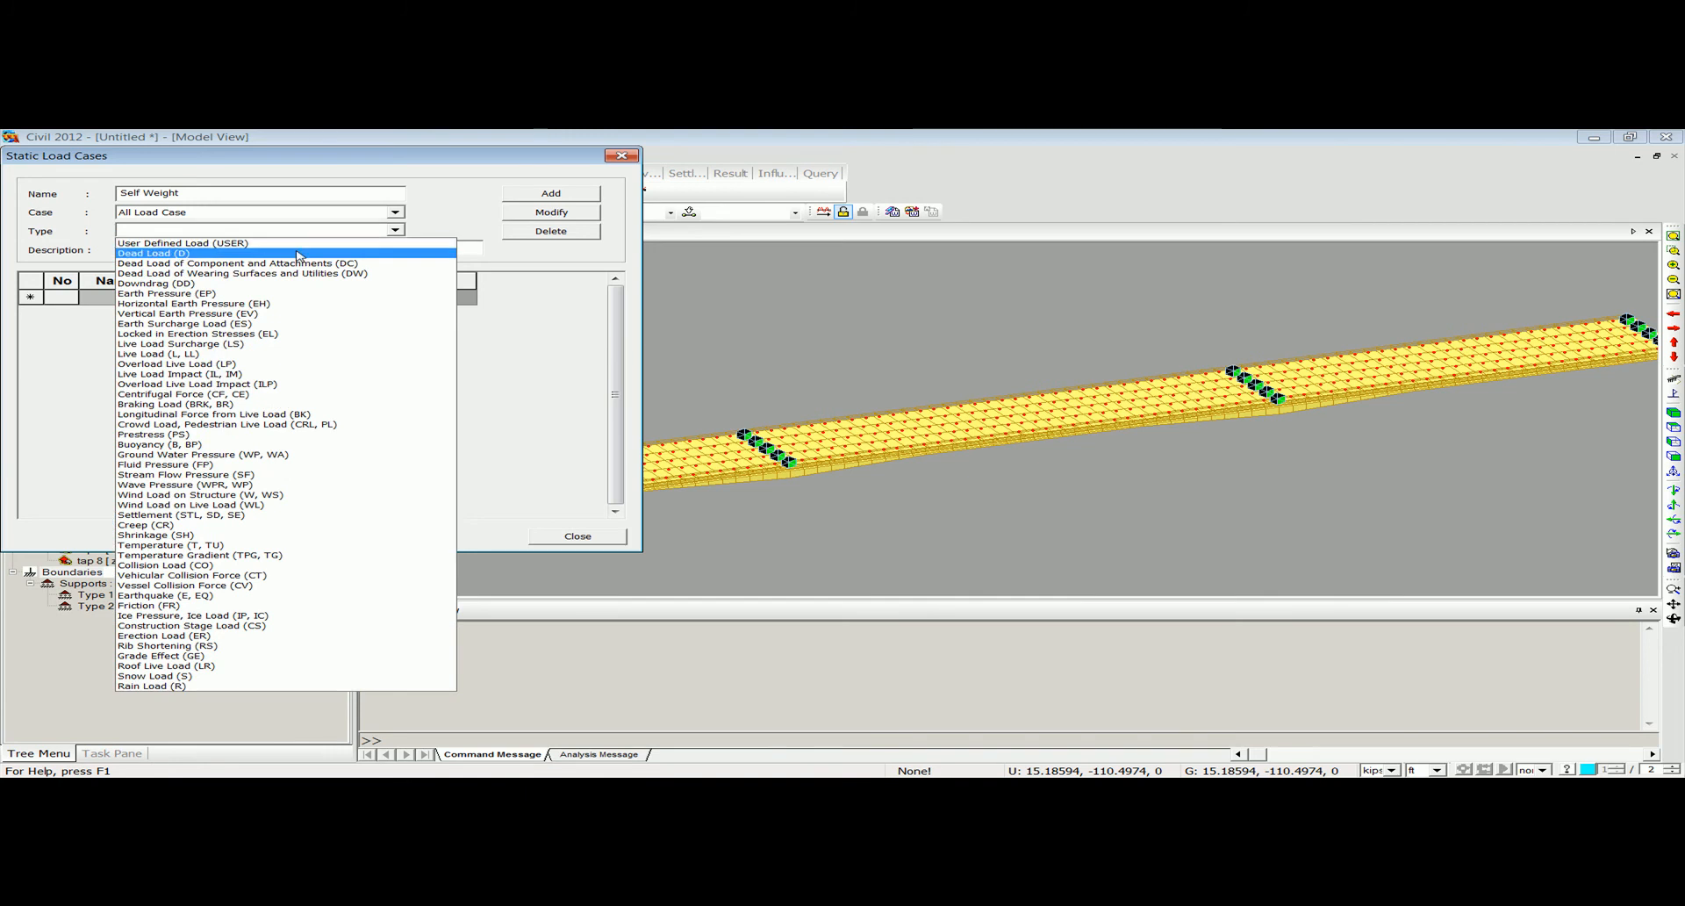
{"action": "left_click", "coordinate": [123, 242]}
{"action": "left_click", "coordinate": [555, 195]}
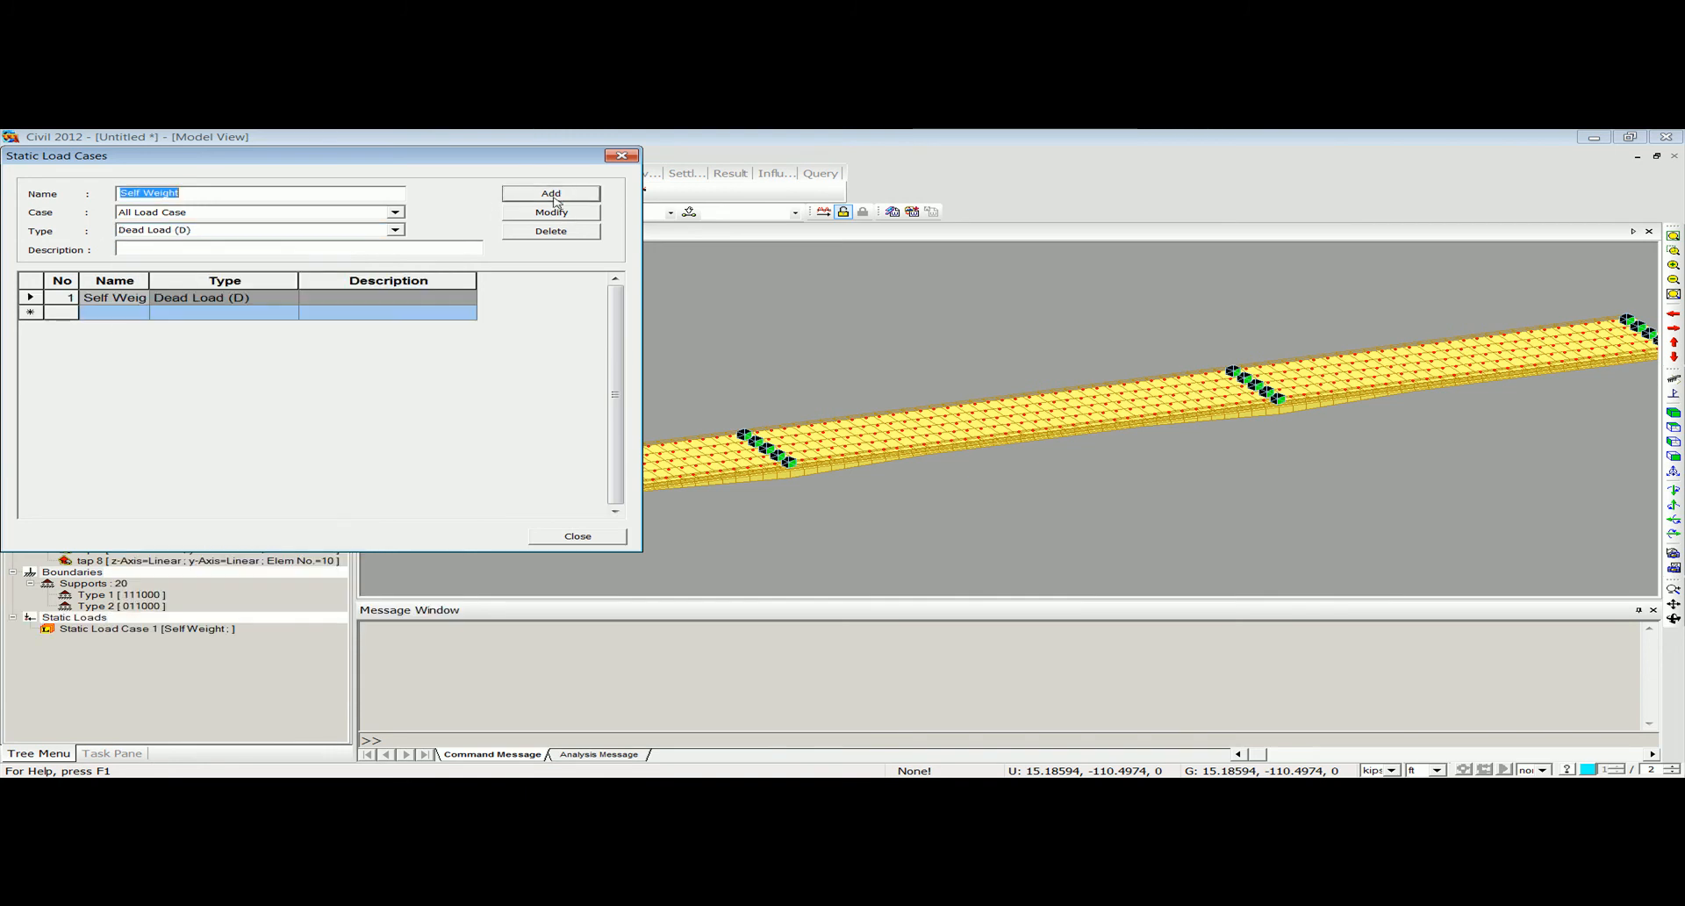
{"action": "type", "text": "Barrier Load"}
{"action": "left_click", "coordinate": [541, 197]}
Add a static load case named Prestressing with type Prestress (PS) and finish defining load cases.
{"action": "type", "text": "Prestressing"}
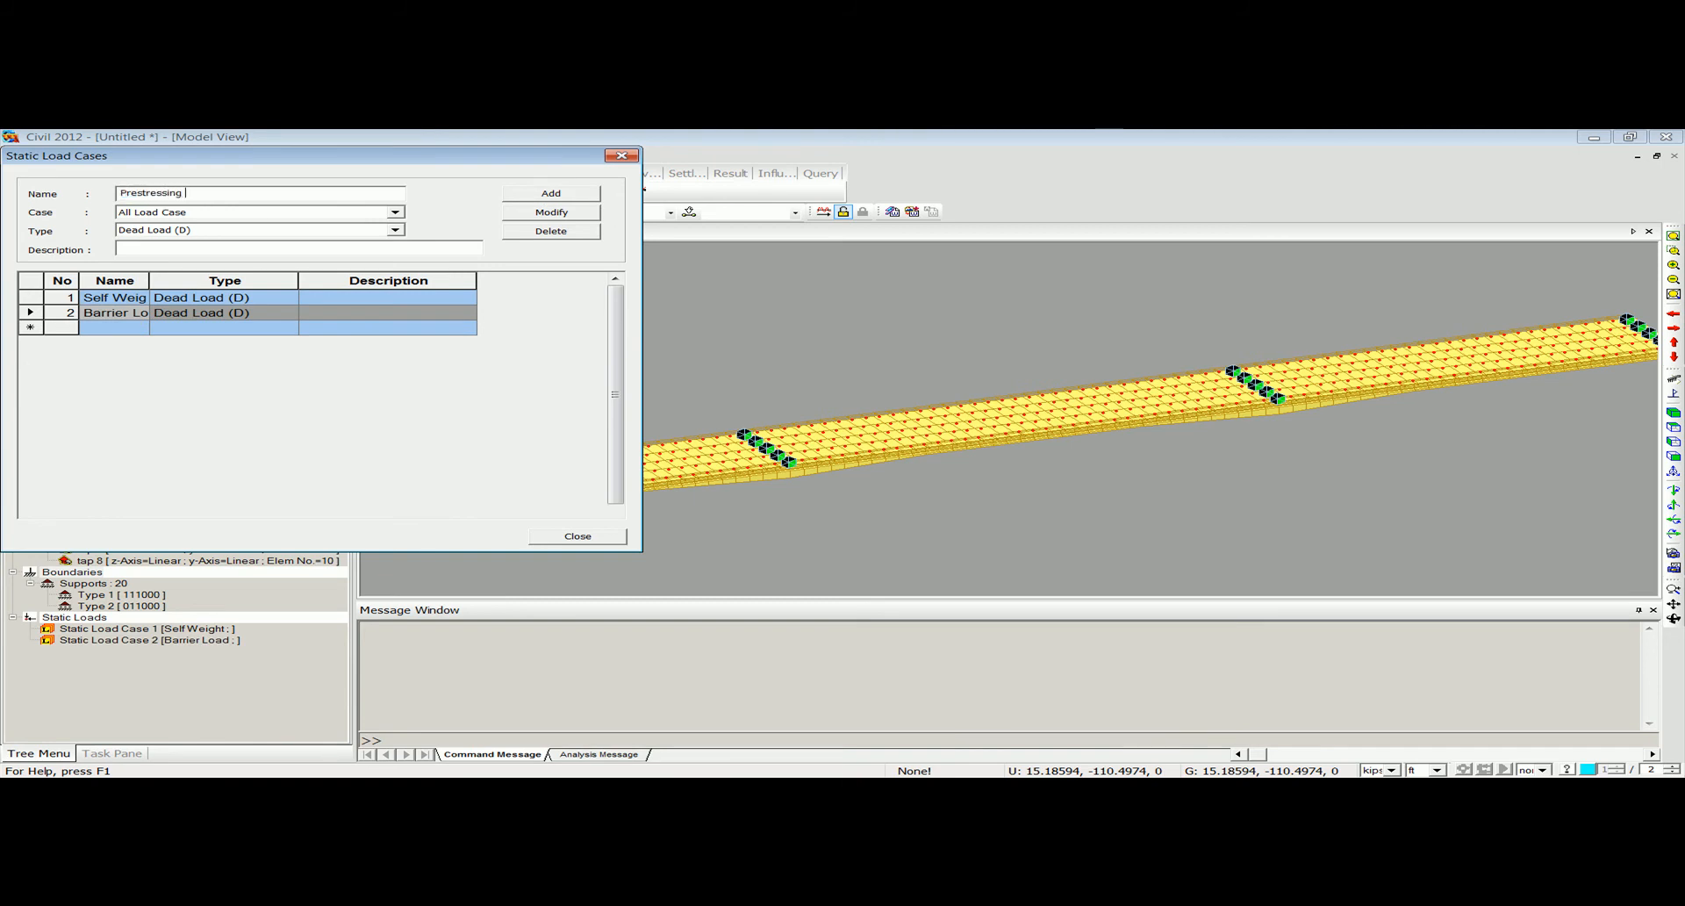
{"action": "key", "text": "Tab"}
{"action": "key", "text": "p"}
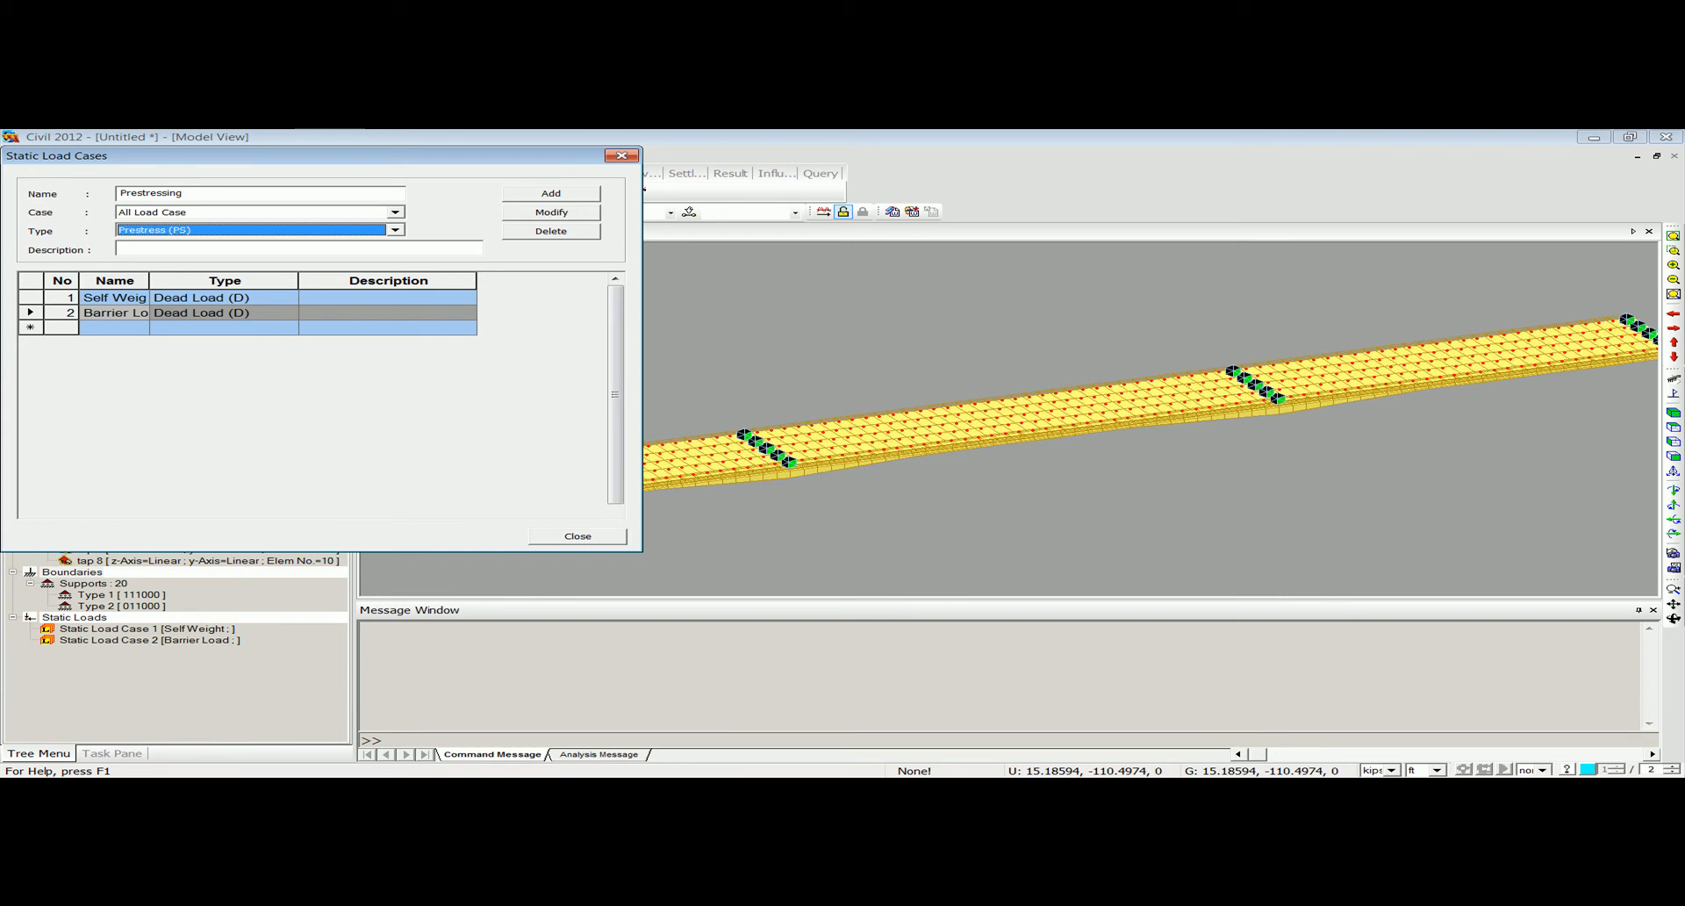
{"action": "left_click", "coordinate": [395, 229]}
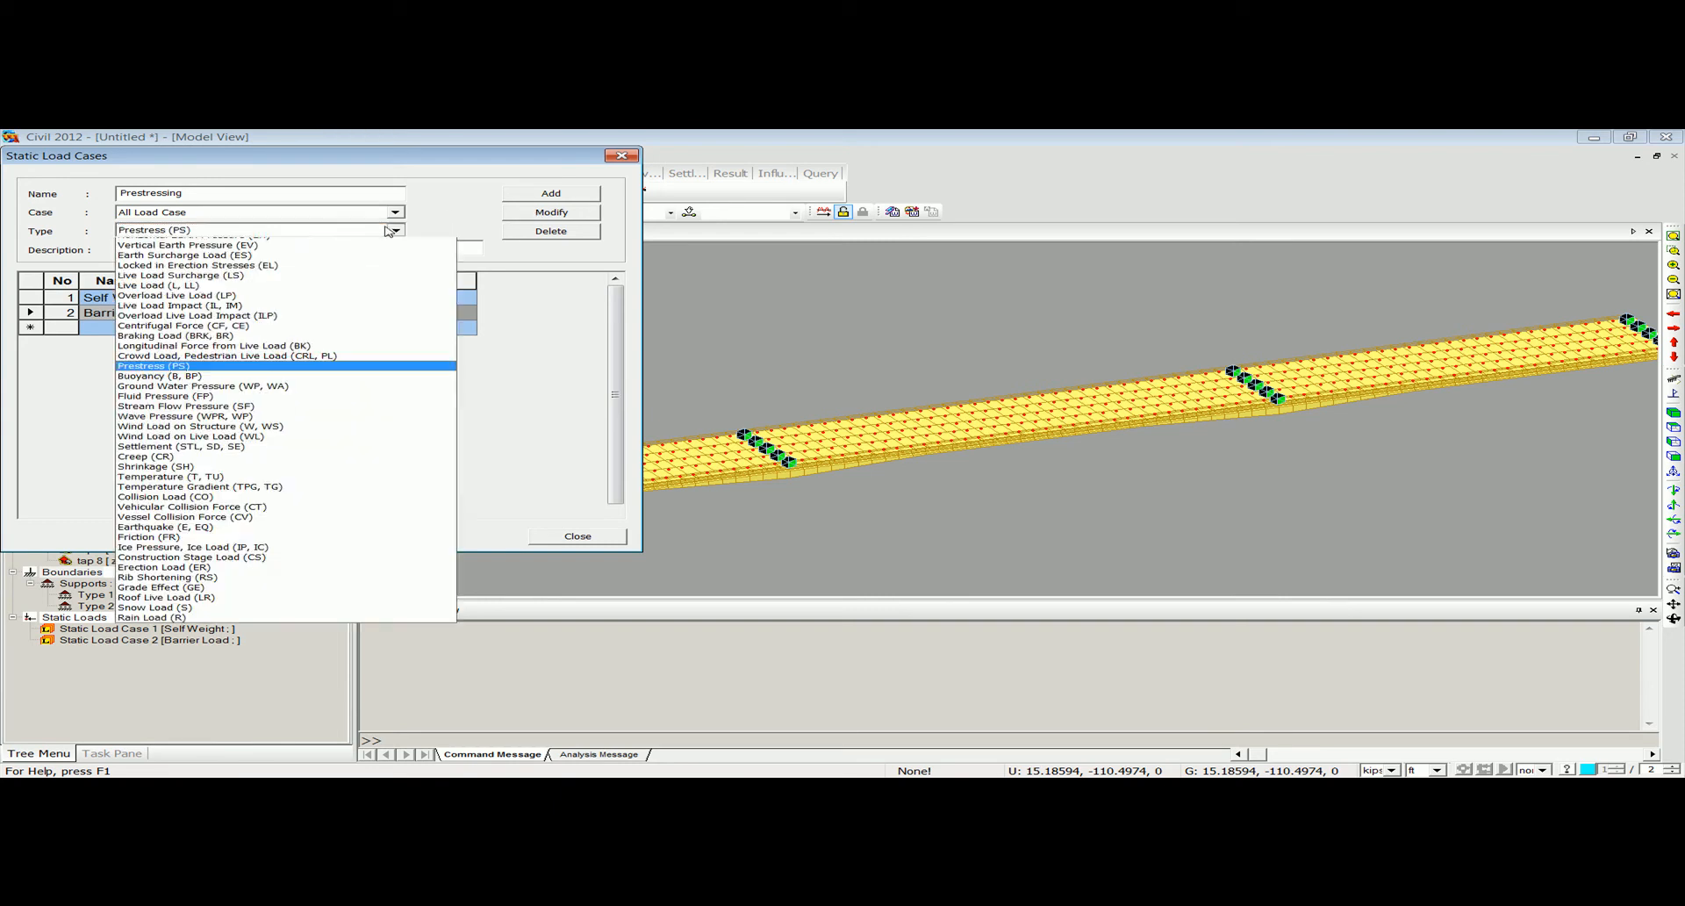
{"action": "left_click", "coordinate": [272, 436]}
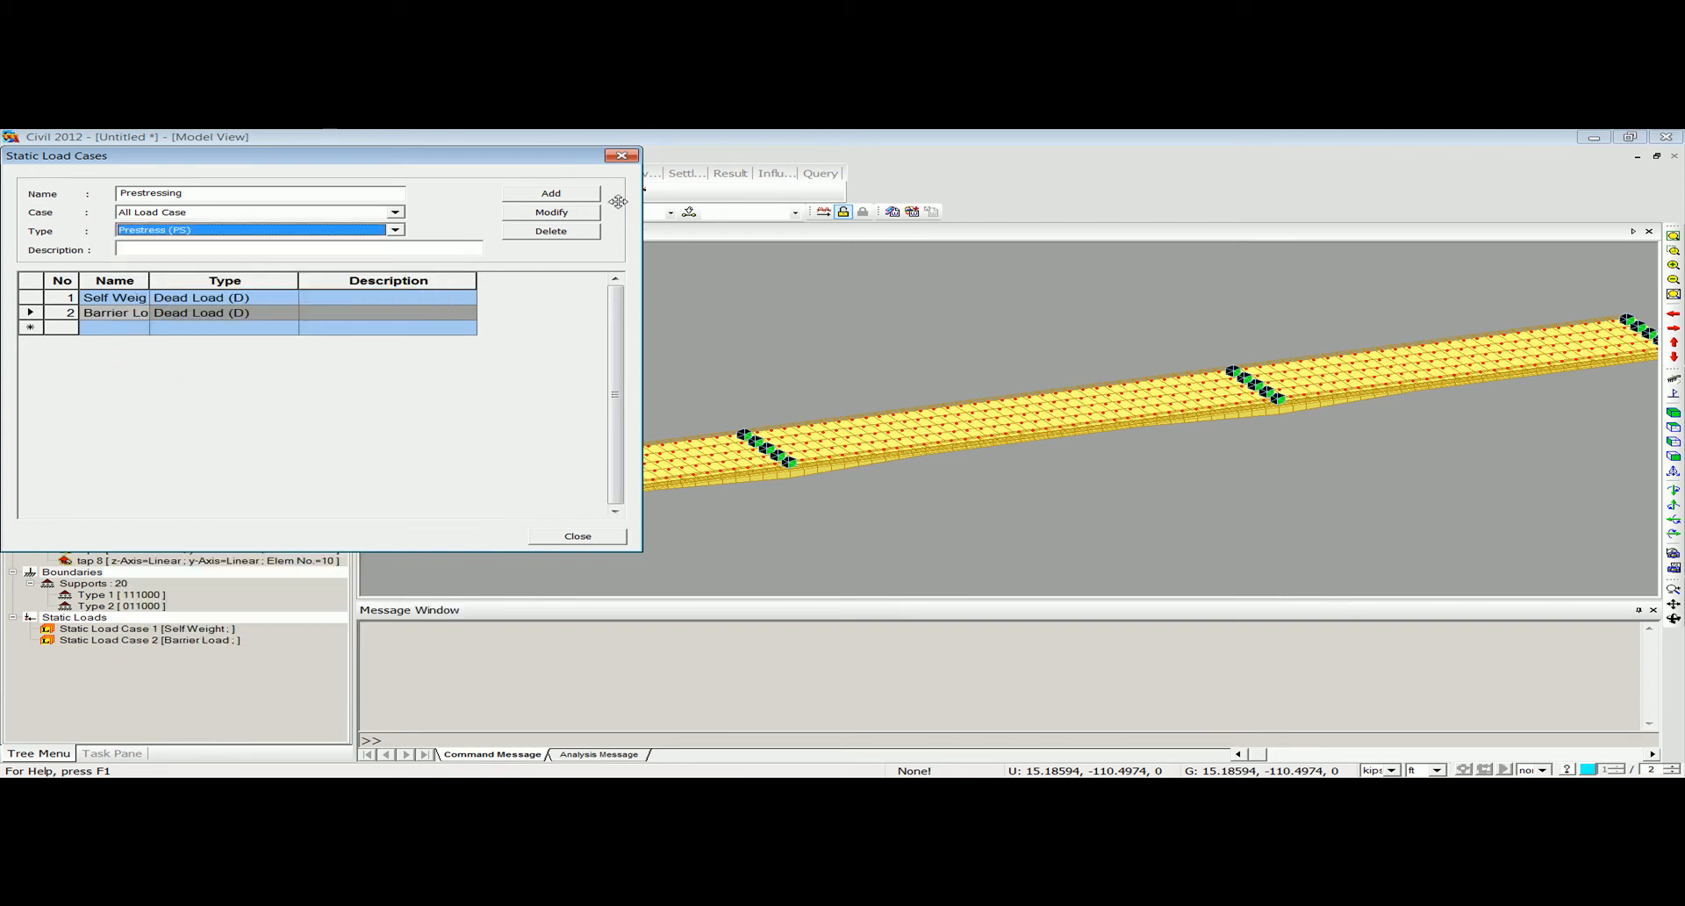
{"action": "left_click", "coordinate": [550, 193]}
{"action": "left_click", "coordinate": [620, 155]}
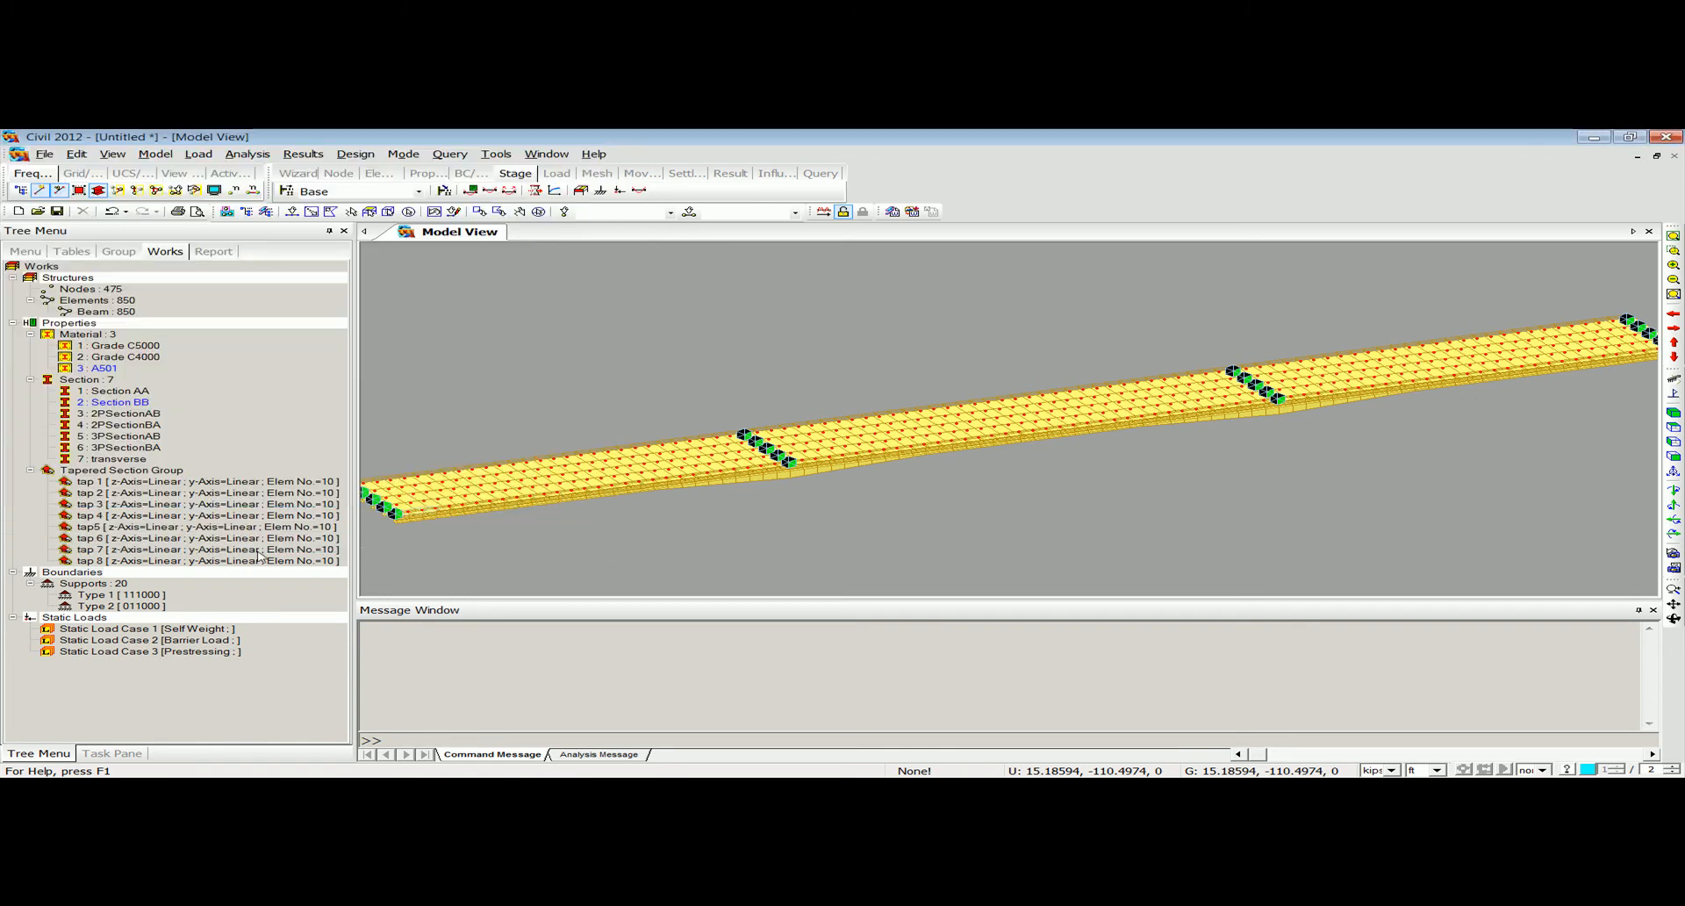
Add the self weight load with a Z factor of -1, using the Self Weight load case and Self Weight load group.
{"action": "left_click", "coordinate": [151, 632]}
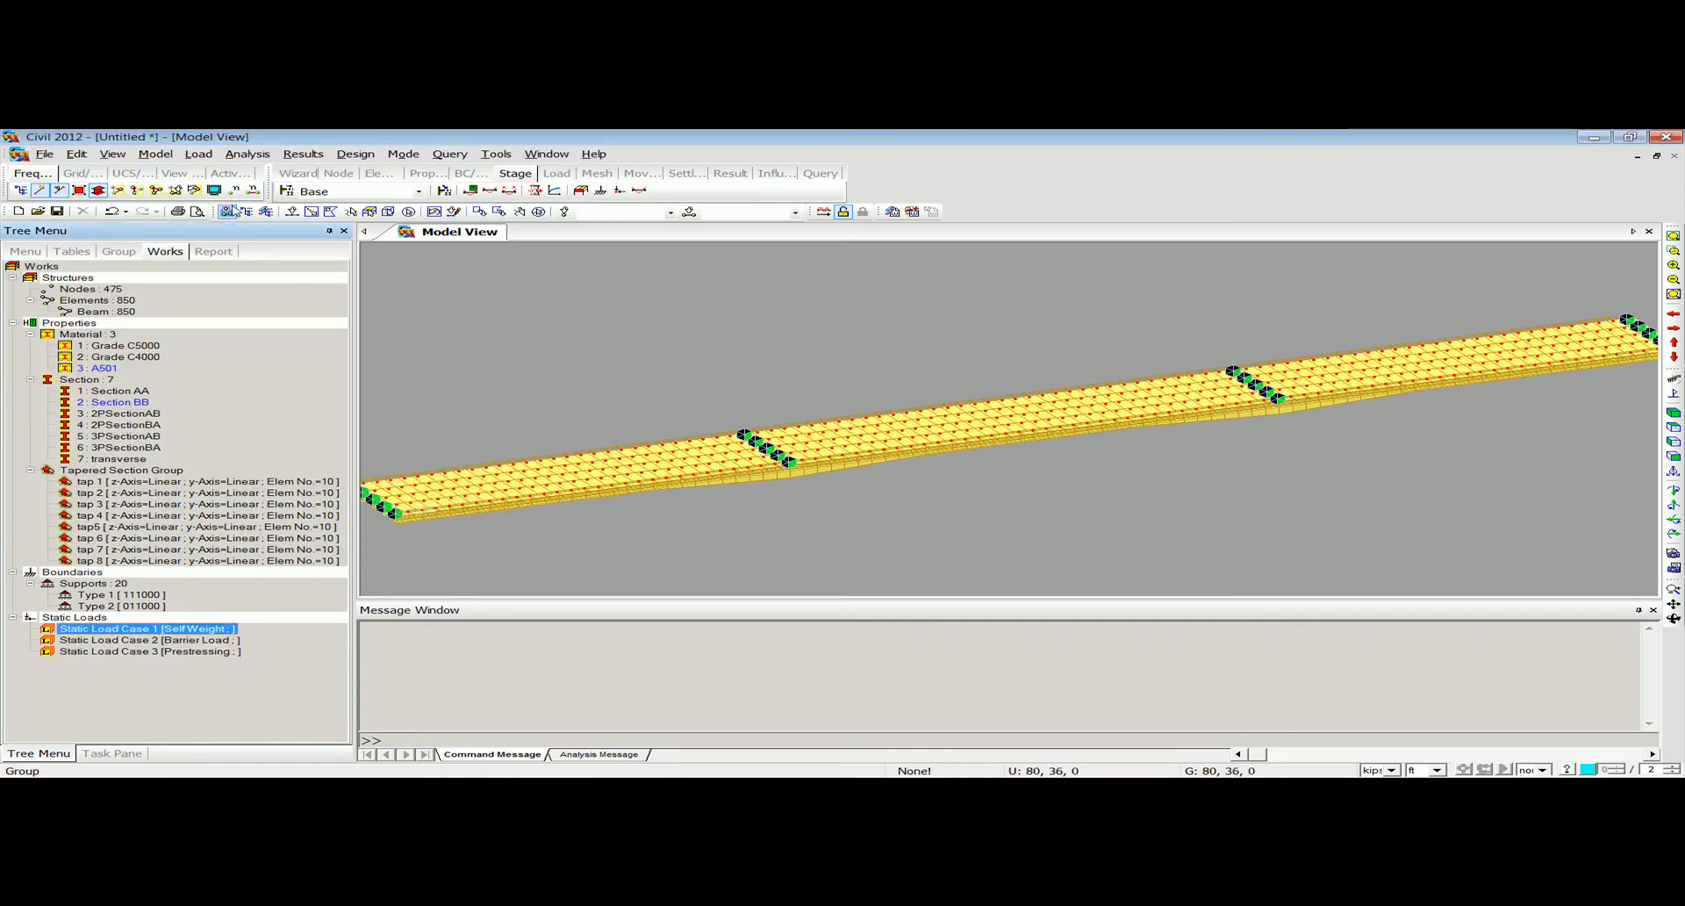
{"action": "left_click", "coordinate": [204, 162]}
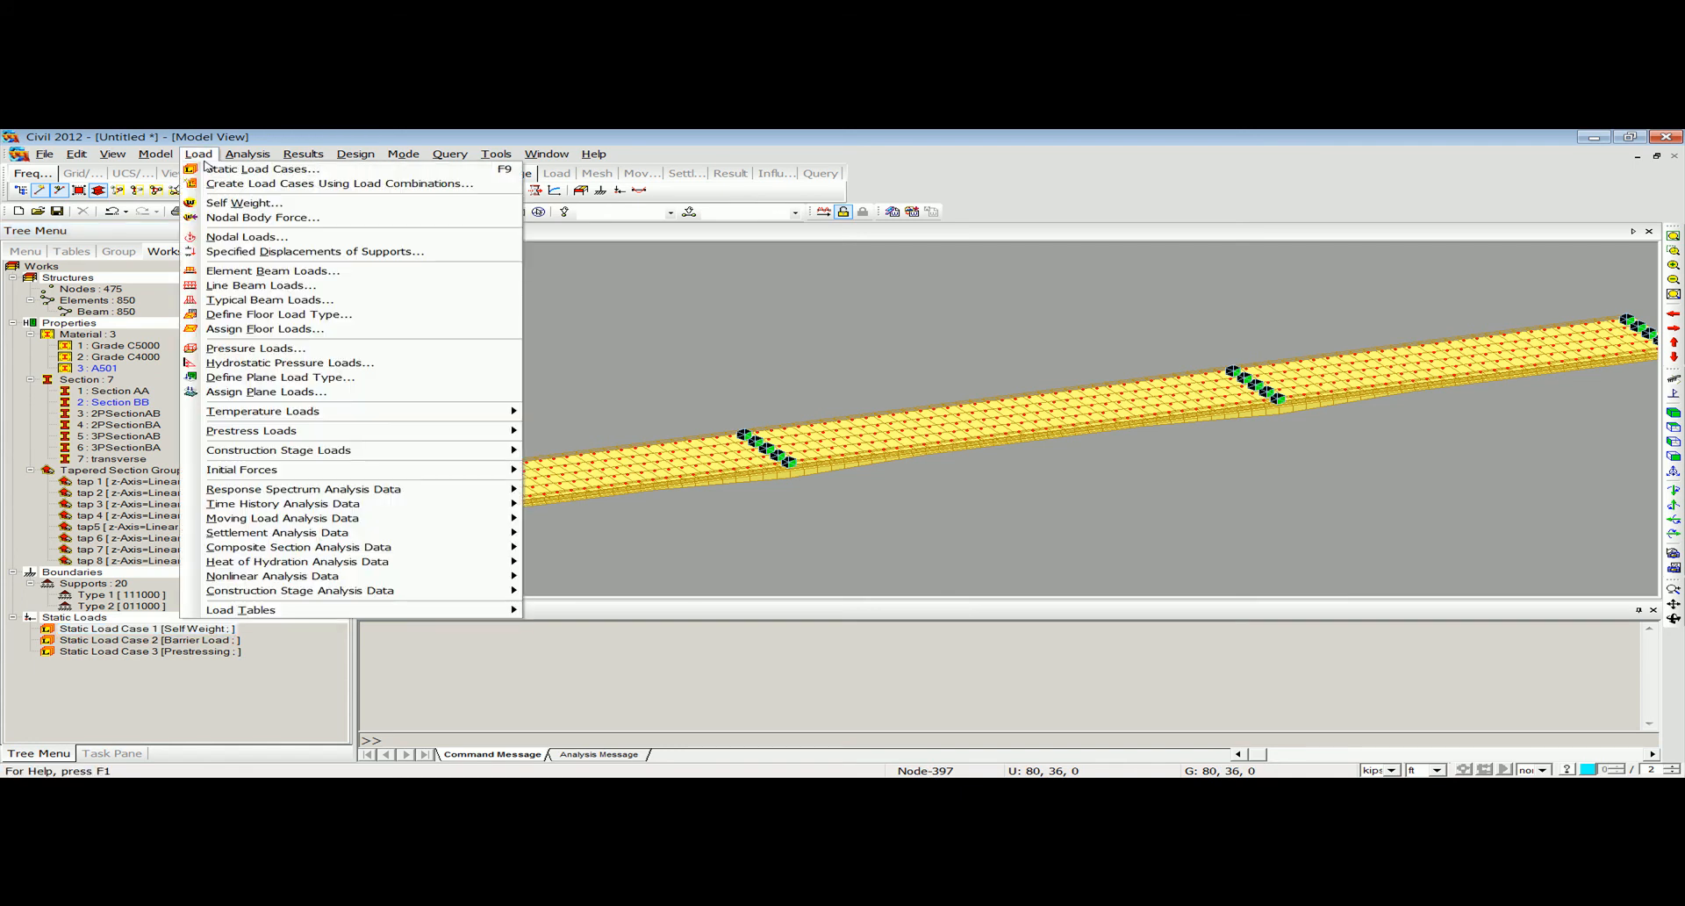
{"action": "left_click", "coordinate": [414, 205]}
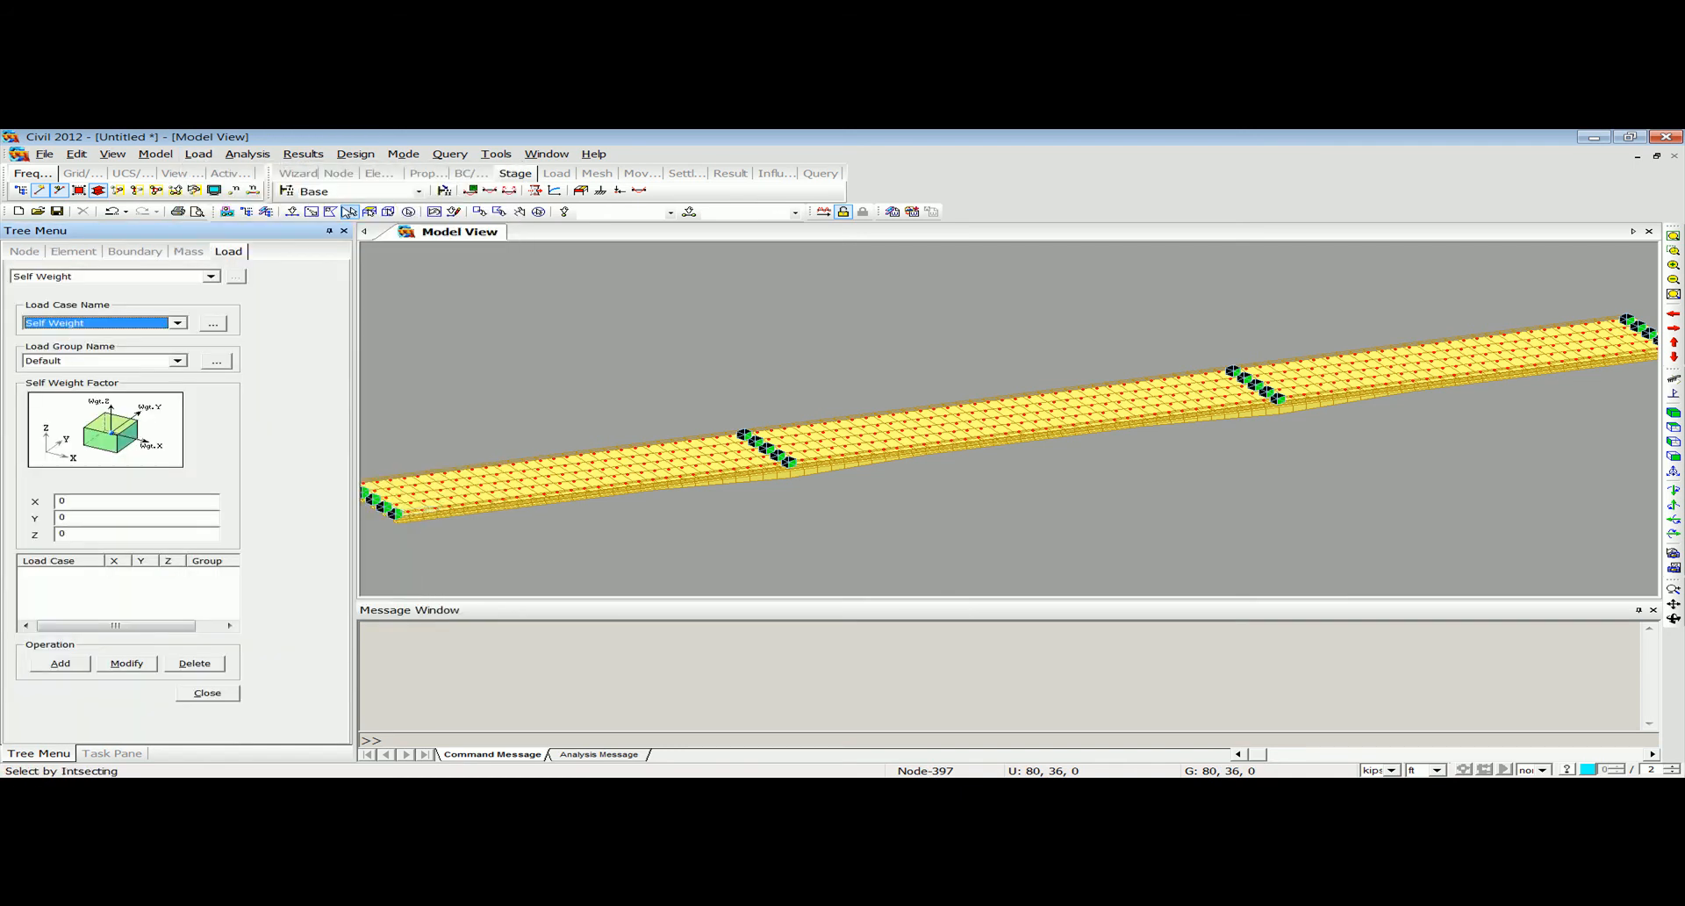
{"action": "left_click", "coordinate": [128, 361]}
{"action": "left_click", "coordinate": [129, 325]}
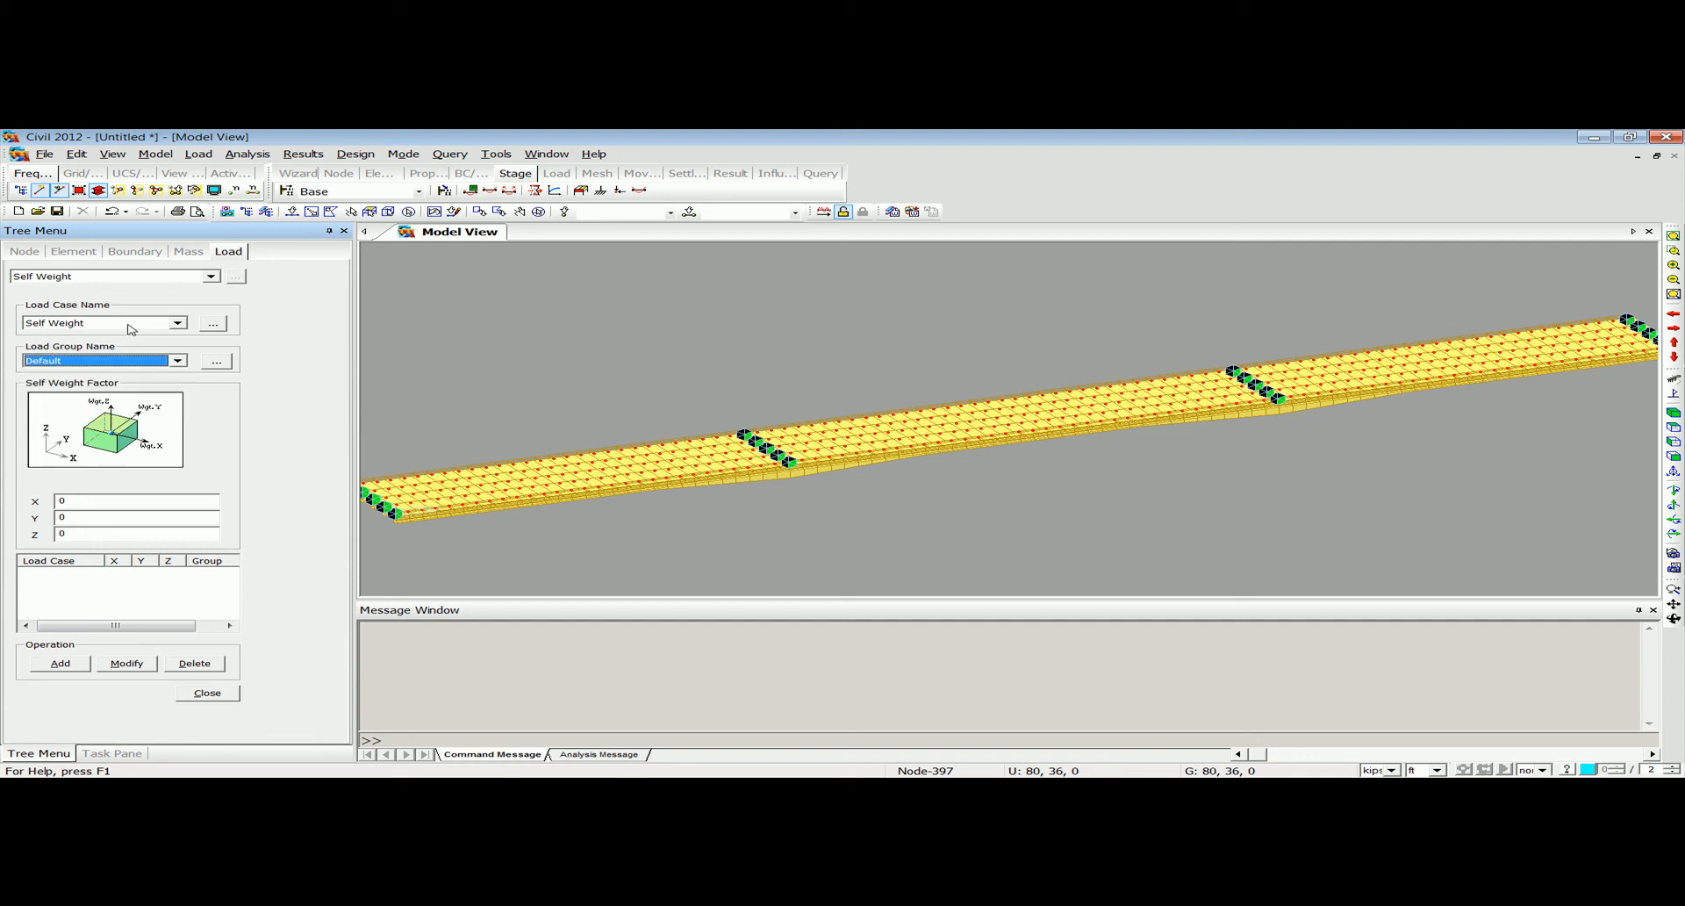
{"action": "left_click", "coordinate": [123, 359]}
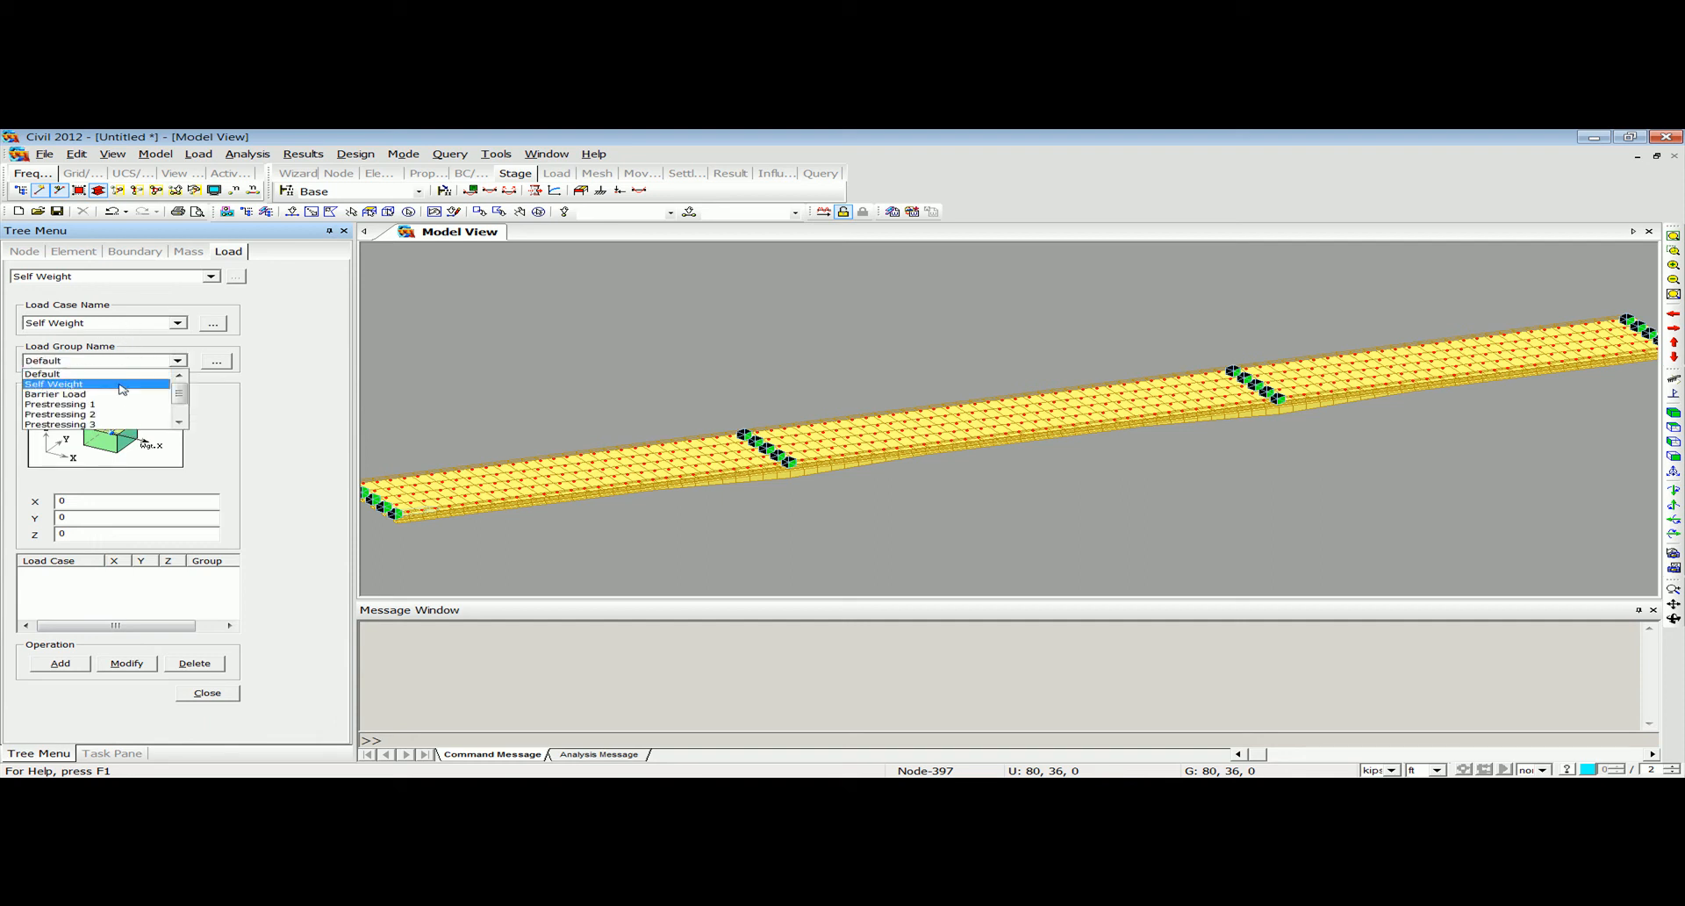
{"action": "left_click", "coordinate": [122, 384]}
{"action": "double_click", "coordinate": [106, 534]}
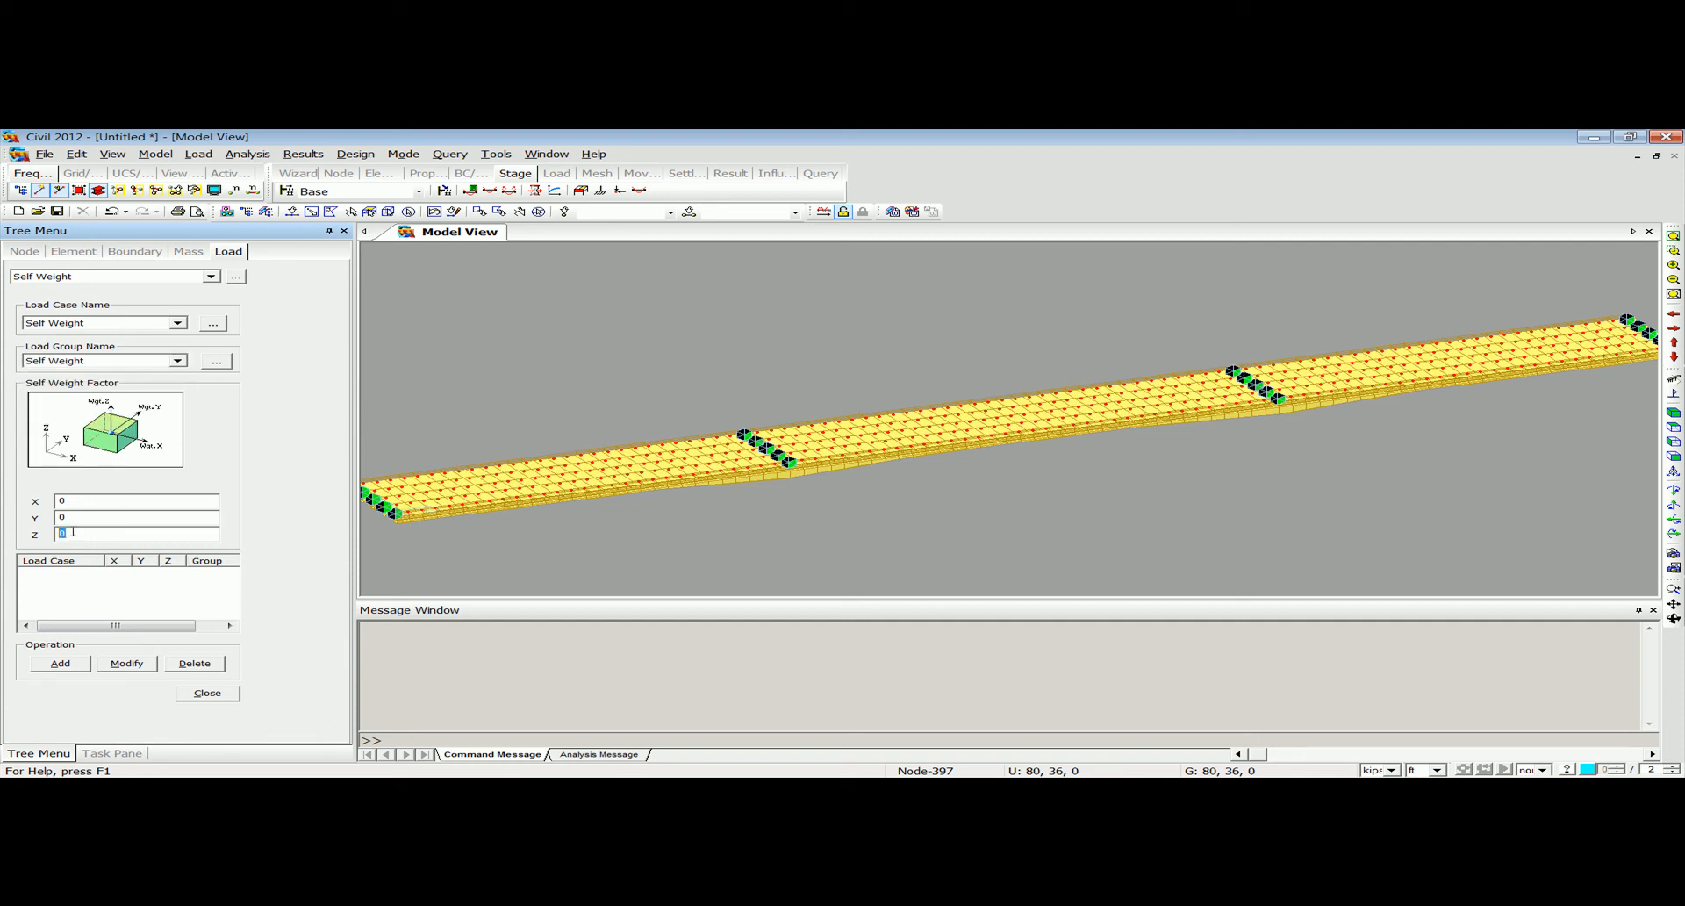
{"action": "type", "text": "-1"}
{"action": "left_click", "coordinate": [80, 665]}
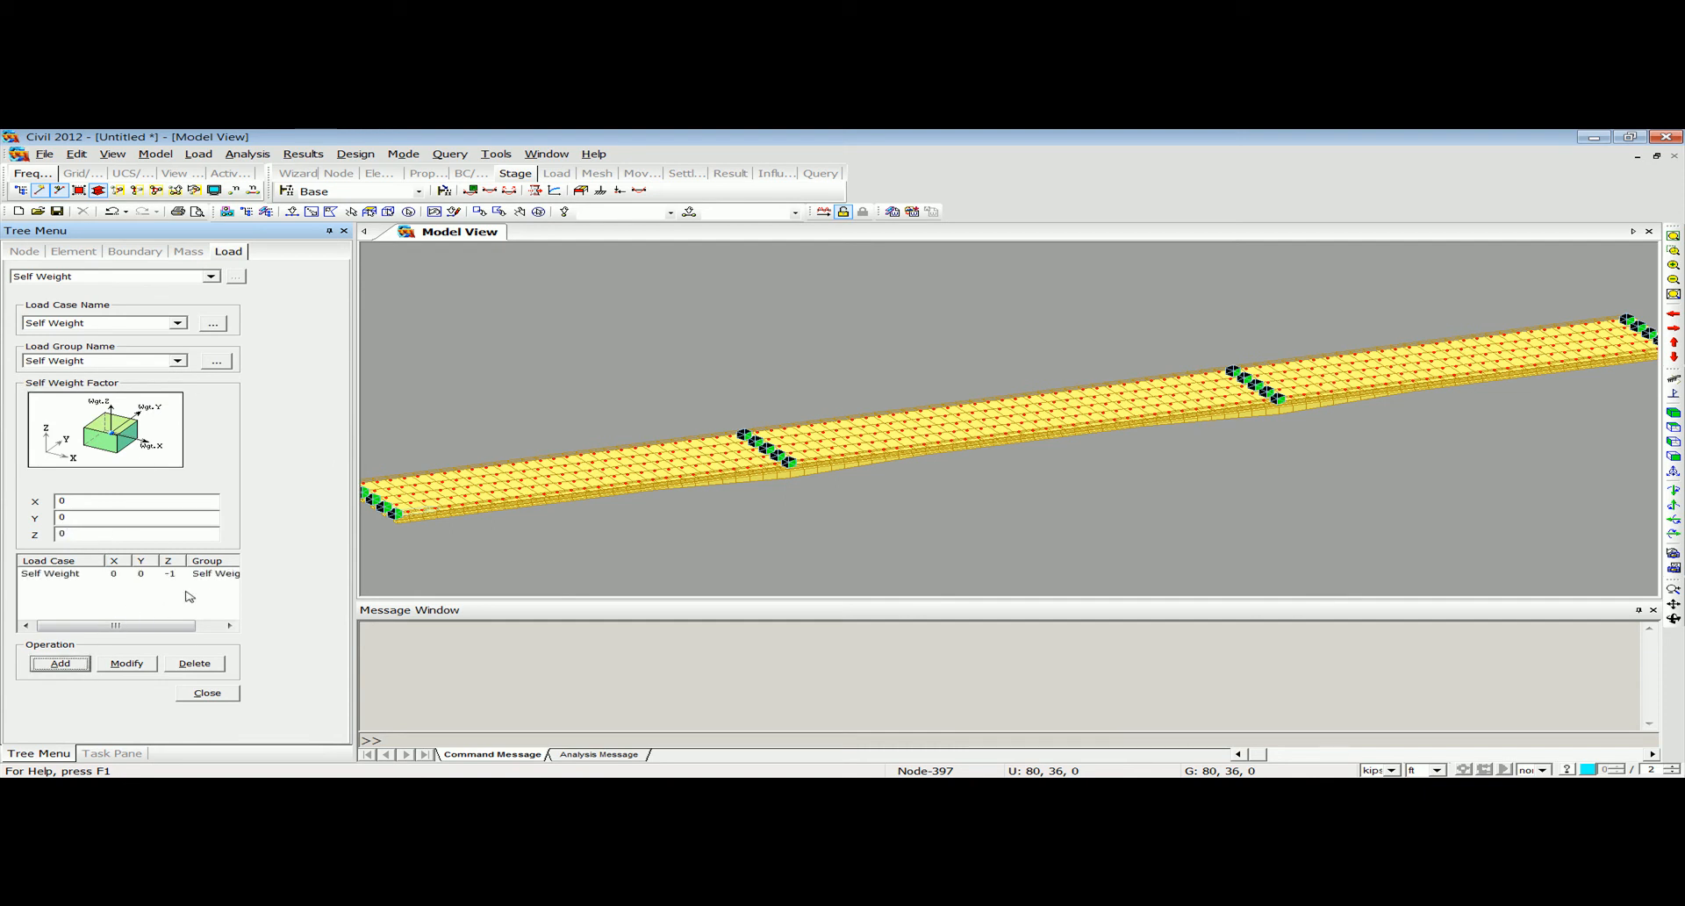
{"action": "left_click", "coordinate": [221, 693]}
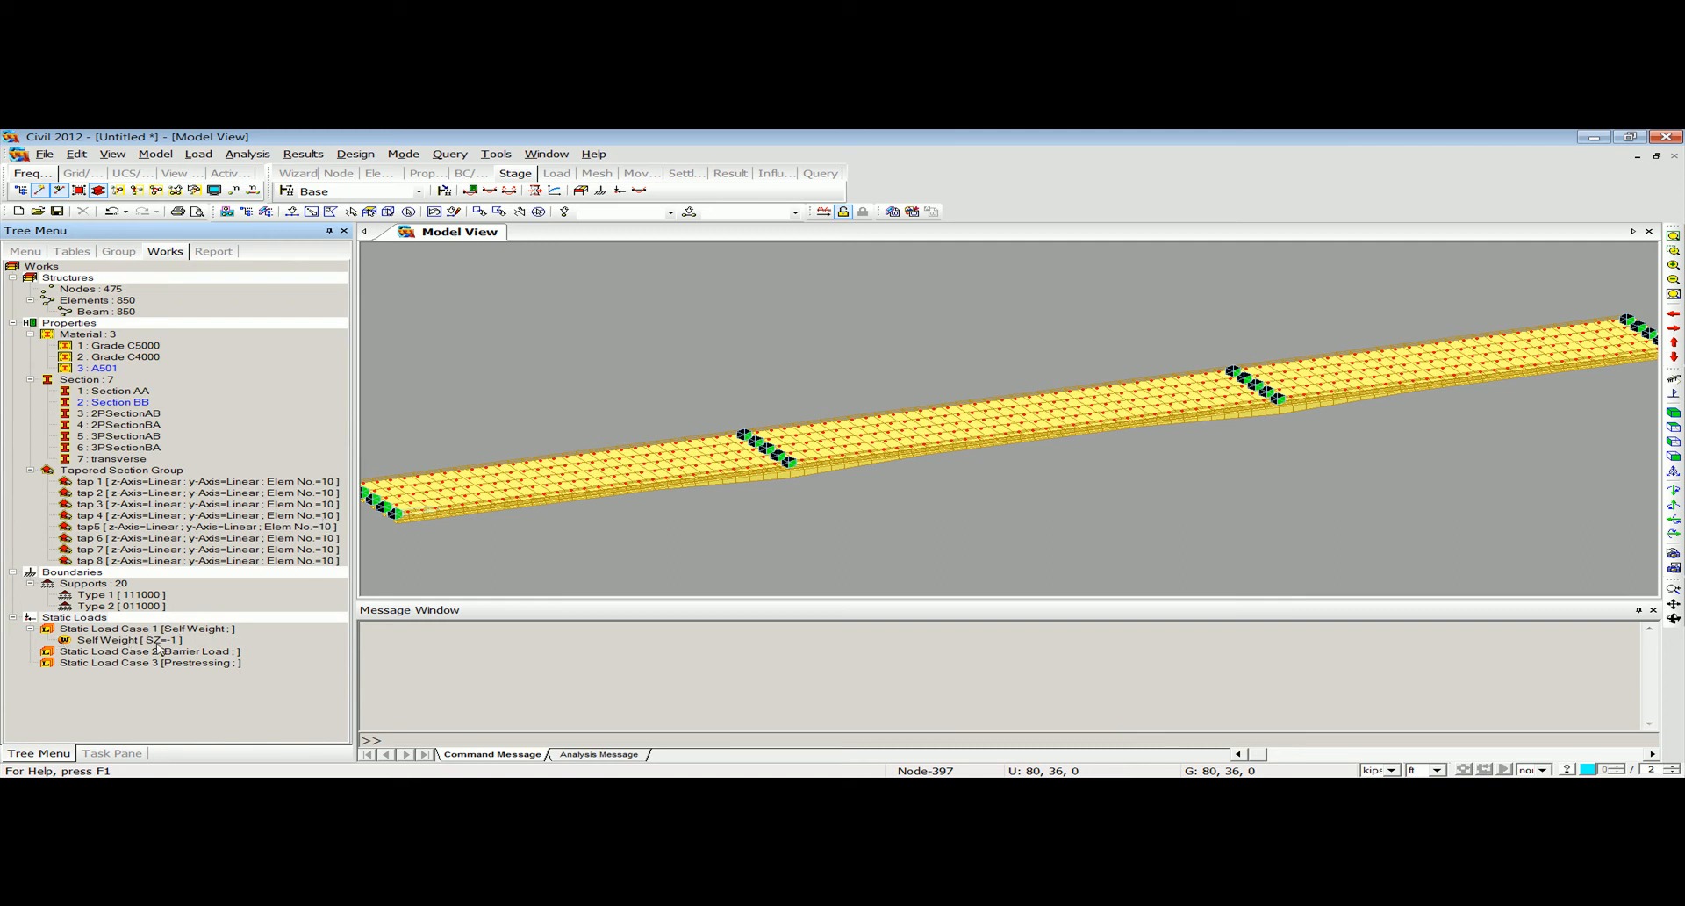
{"action": "left_click", "coordinate": [124, 643]}
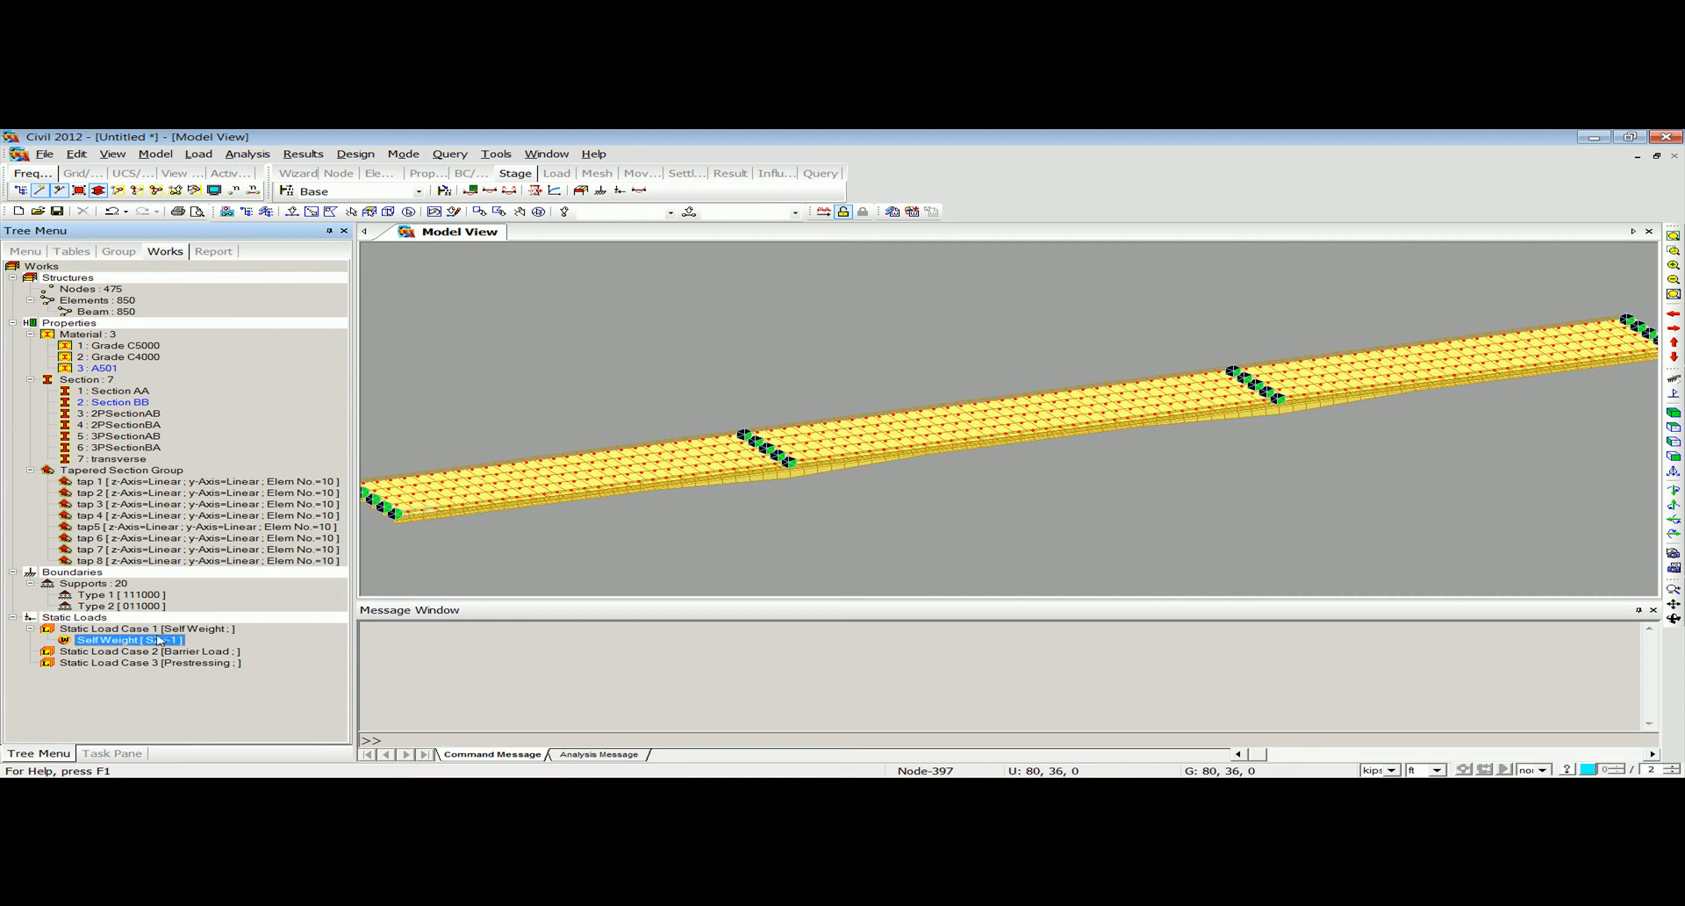
Start an element beam load assigned to the Barrier Load case and the Barrier Load group.
{"action": "left_click", "coordinate": [214, 157]}
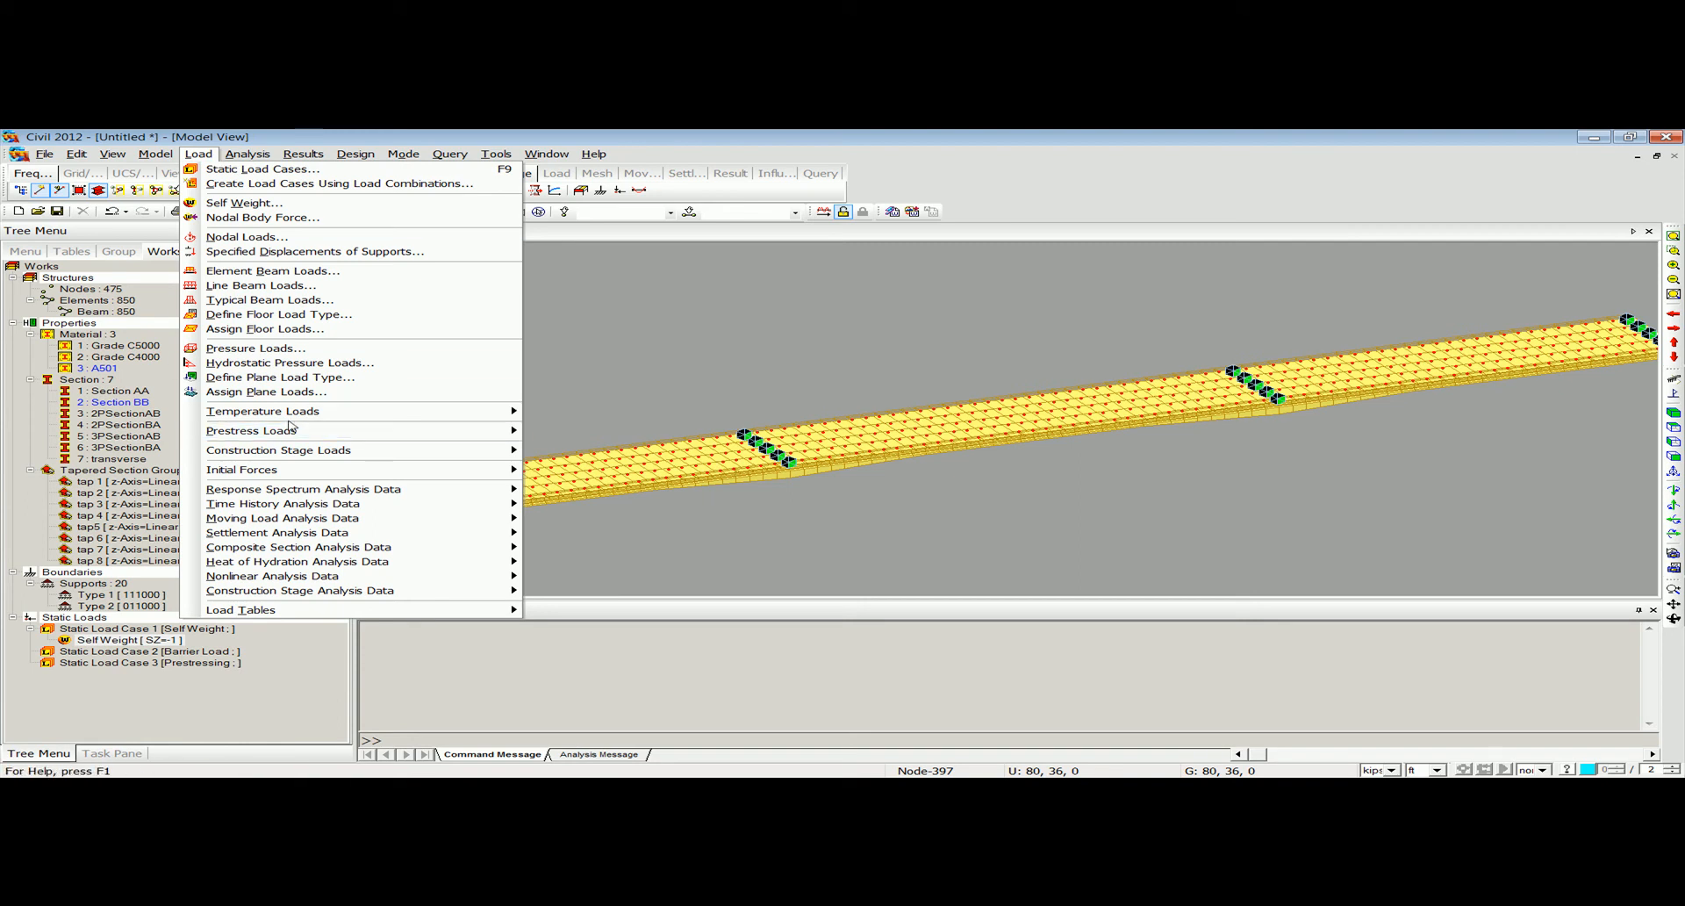
{"action": "left_click", "coordinate": [281, 272]}
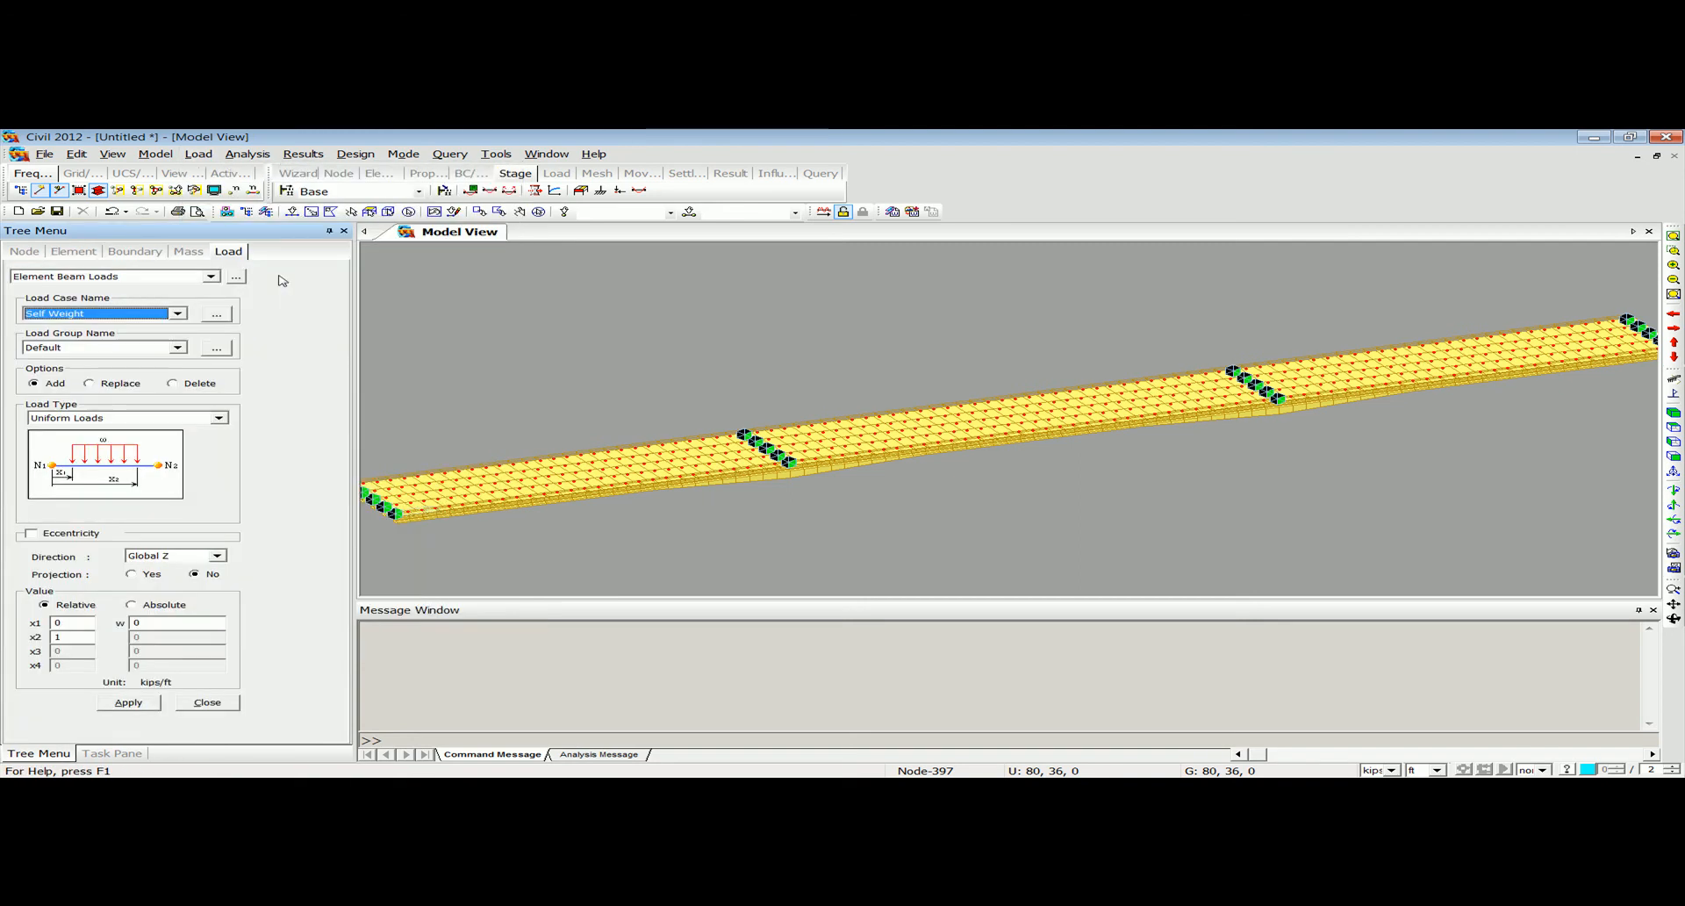
{"action": "left_click", "coordinate": [150, 315]}
{"action": "left_click", "coordinate": [138, 337]}
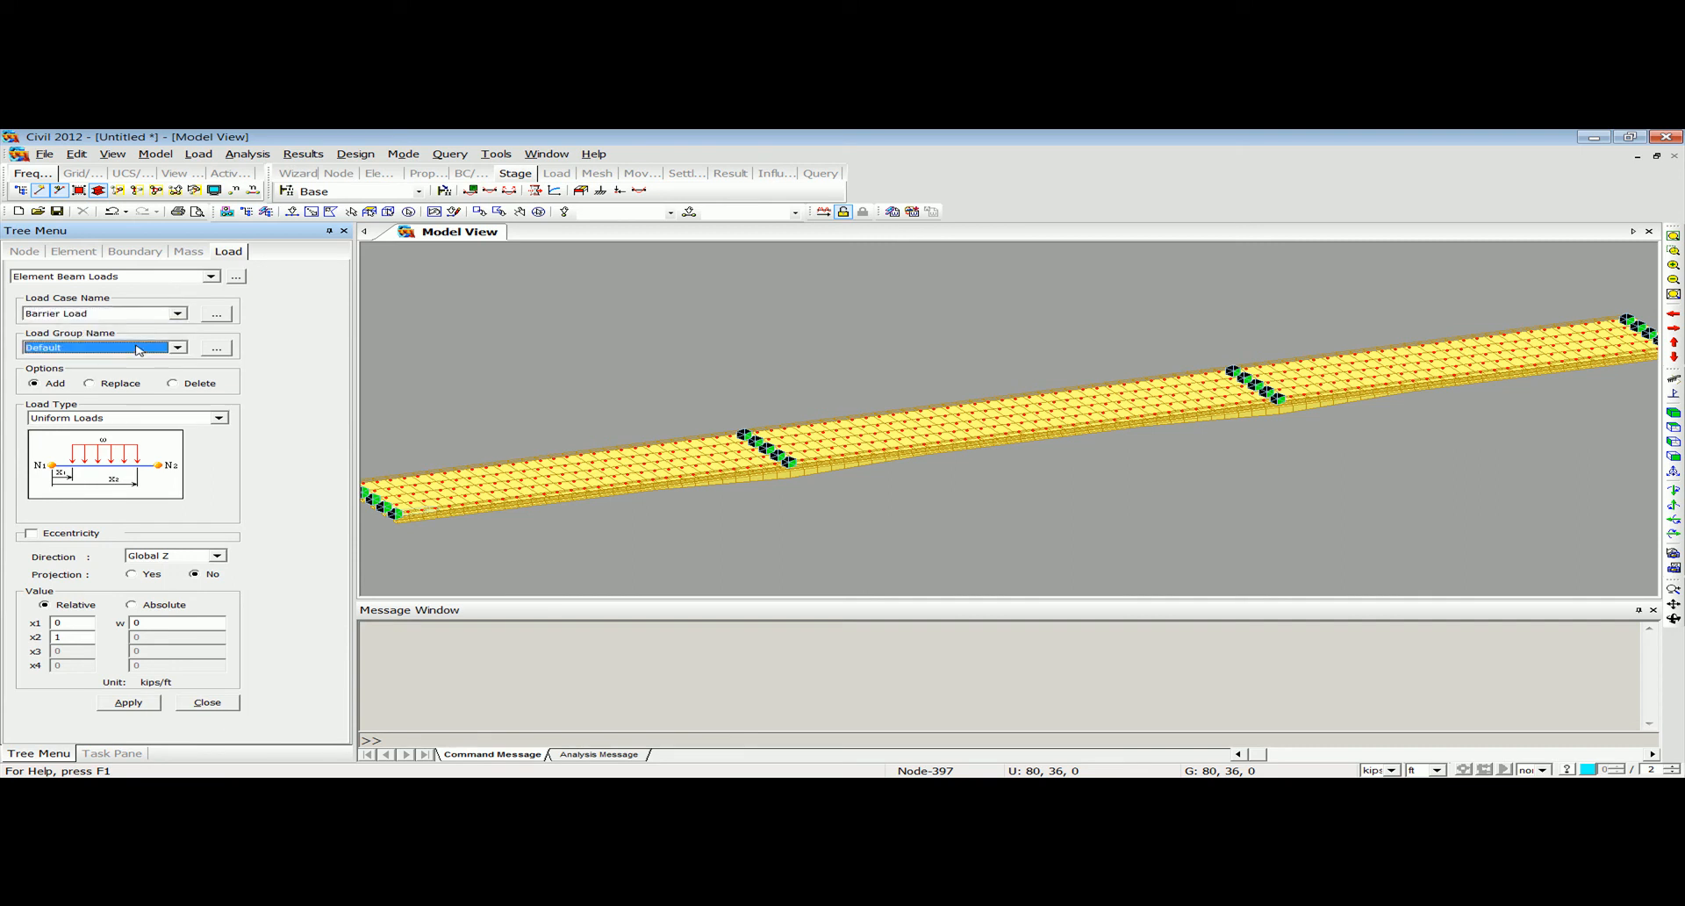
{"action": "left_click", "coordinate": [138, 348]}
{"action": "left_click", "coordinate": [124, 382]}
Enable centroid eccentricity for the beam load in the Global Y direction, with an I-End distance of 4 ft.
{"action": "left_click", "coordinate": [68, 535]}
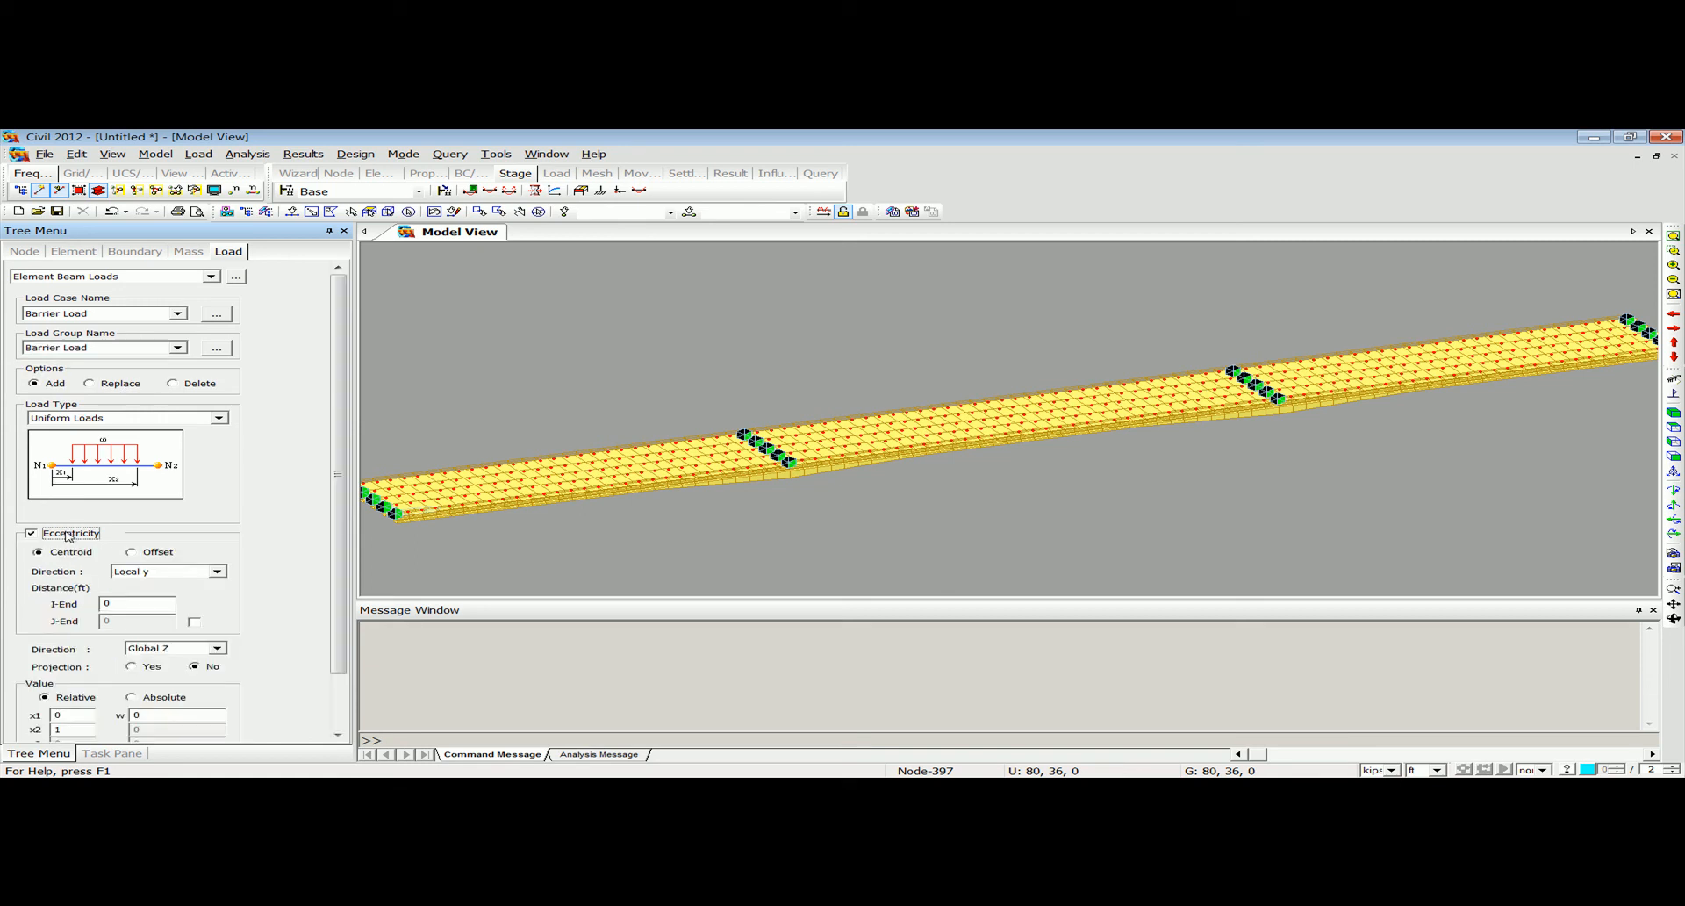
{"action": "left_click", "coordinate": [155, 572]}
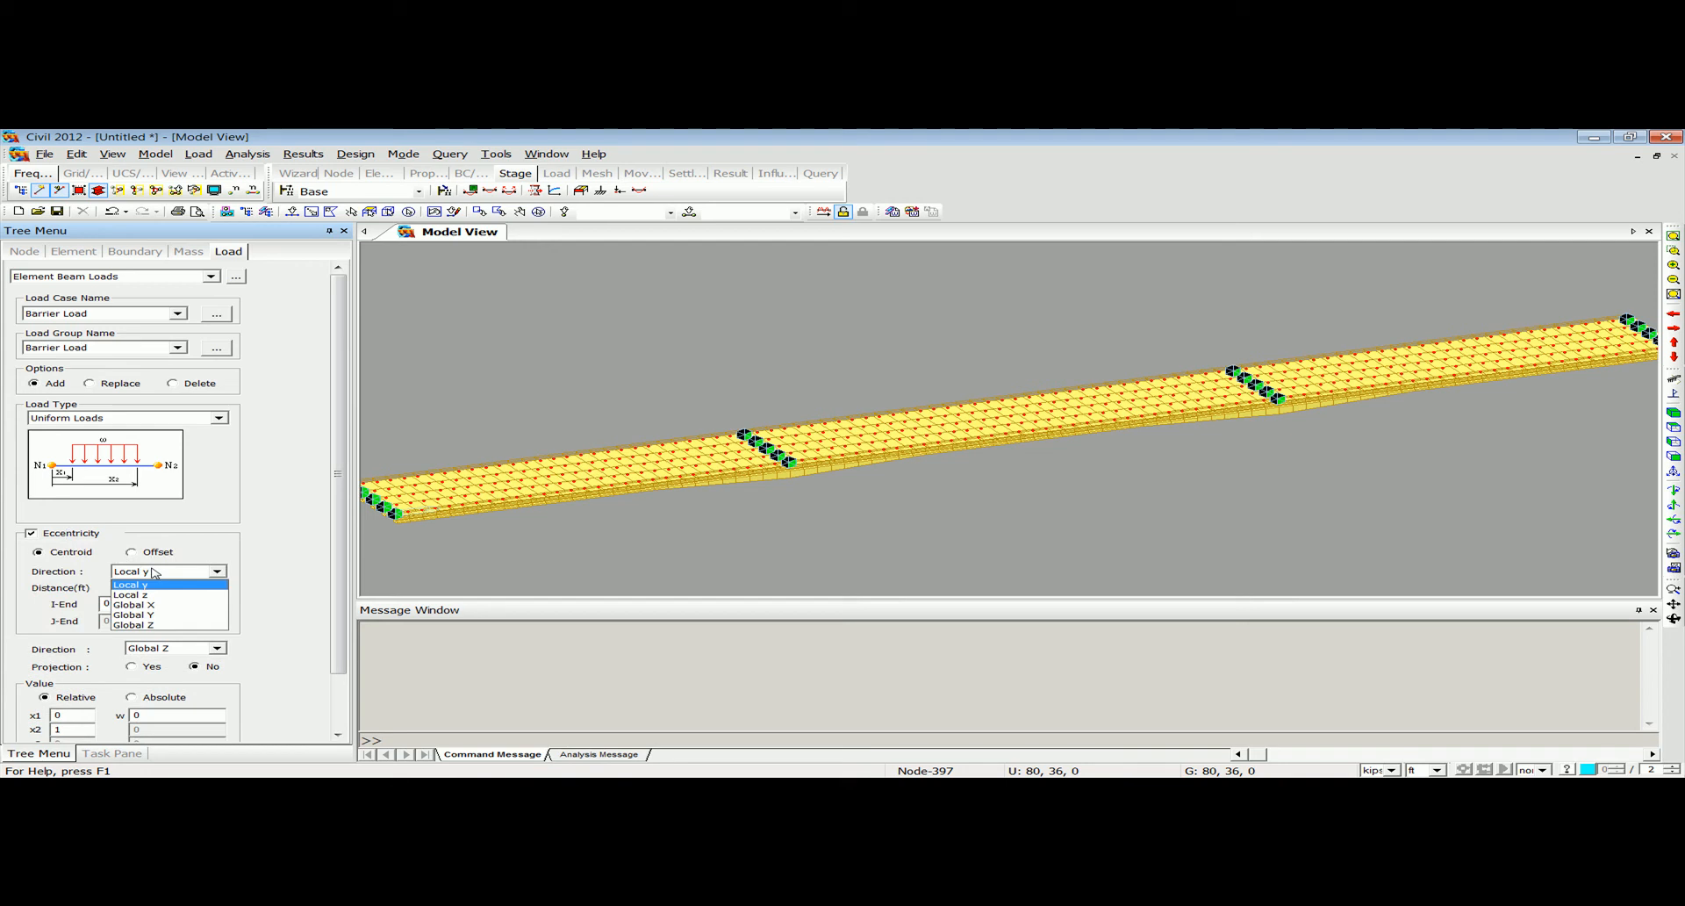
{"action": "left_click", "coordinate": [149, 614]}
{"action": "key", "text": "Tab"}
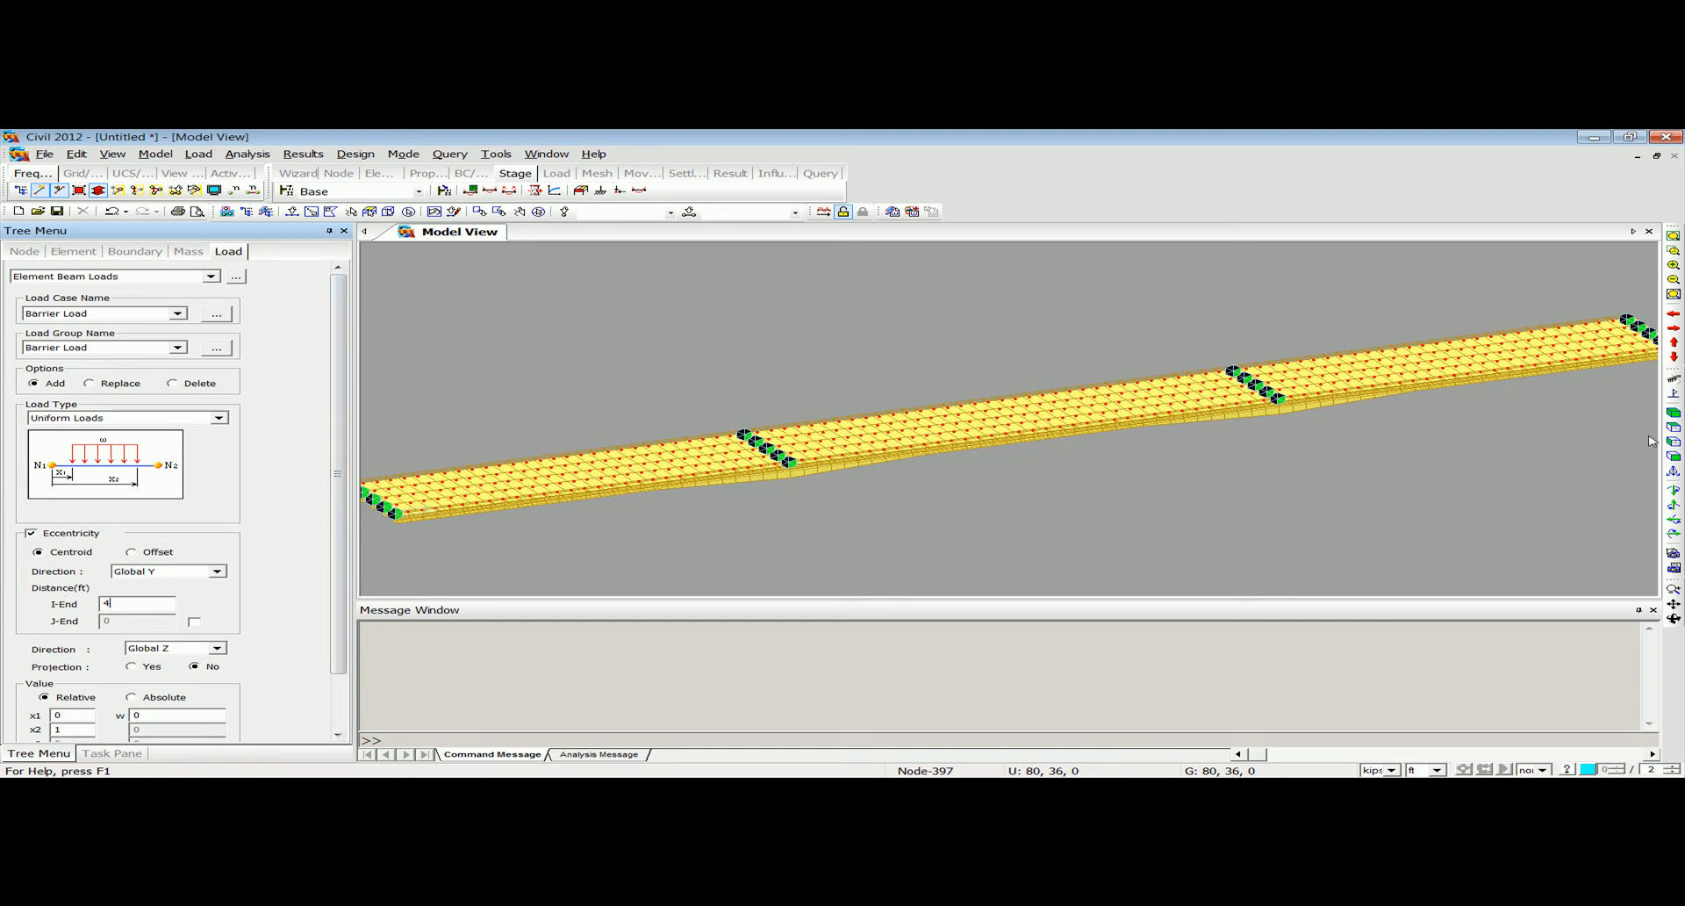
Select the girder line along the deck's lower edge in plan and set the I-End eccentricity distance to -4 ft.
{"action": "left_click", "coordinate": [1674, 427]}
{"action": "left_click", "coordinate": [98, 192]}
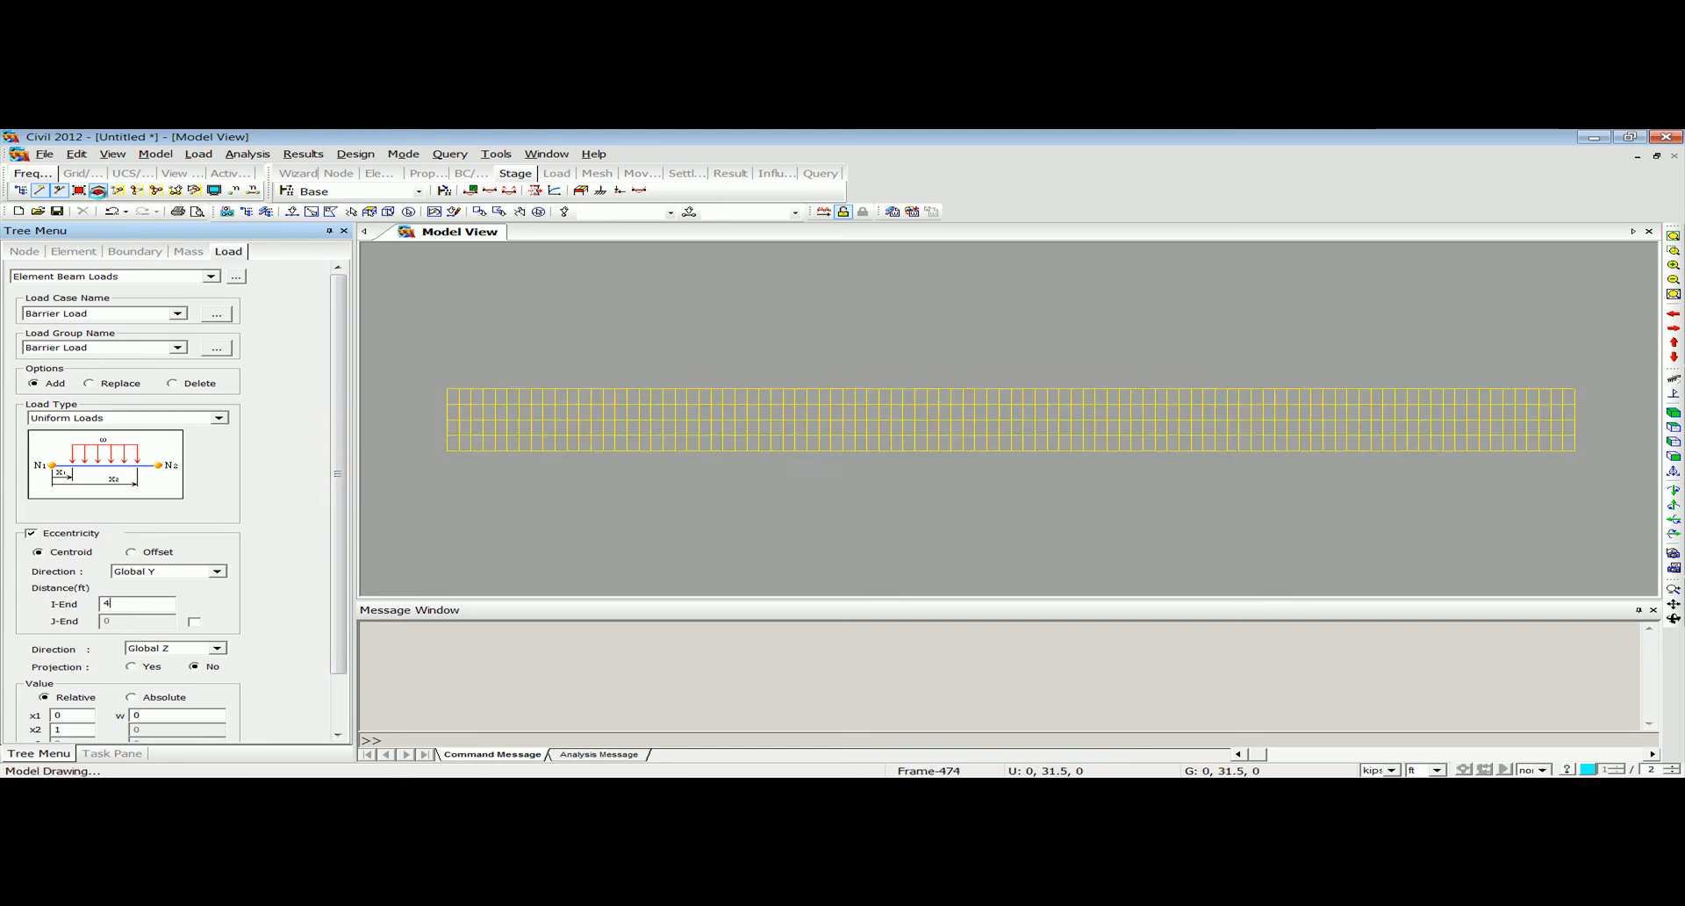
{"action": "left_click", "coordinate": [308, 218]}
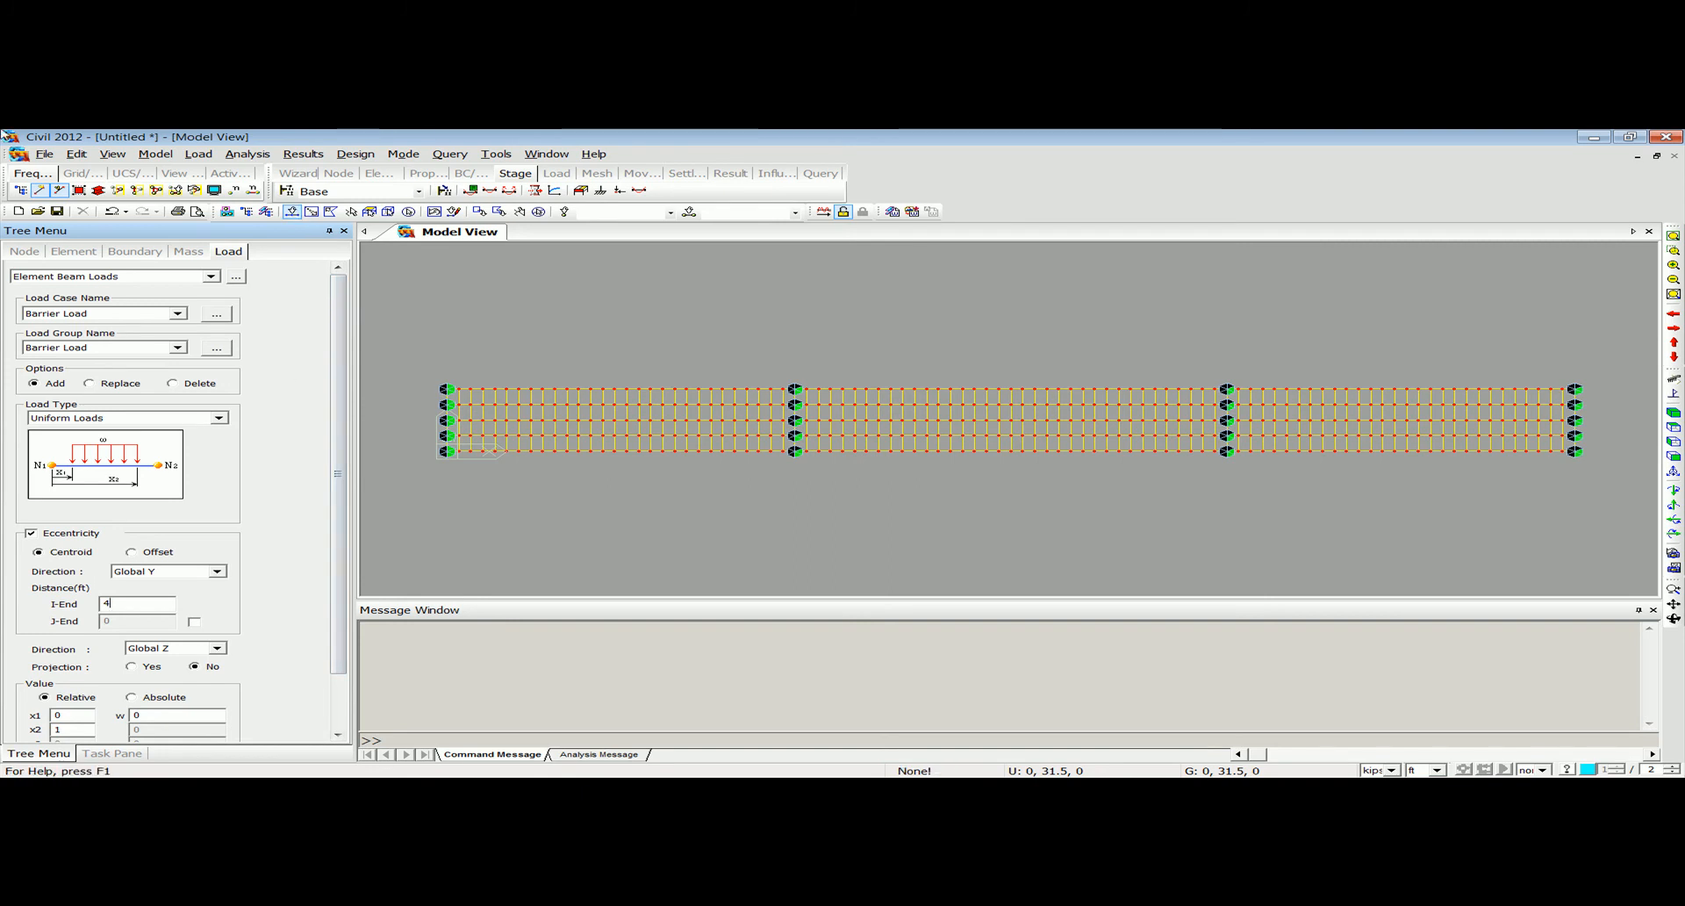
{"action": "left_click_drag", "start_coordinate": [401, 448], "coordinate": [1620, 502]}
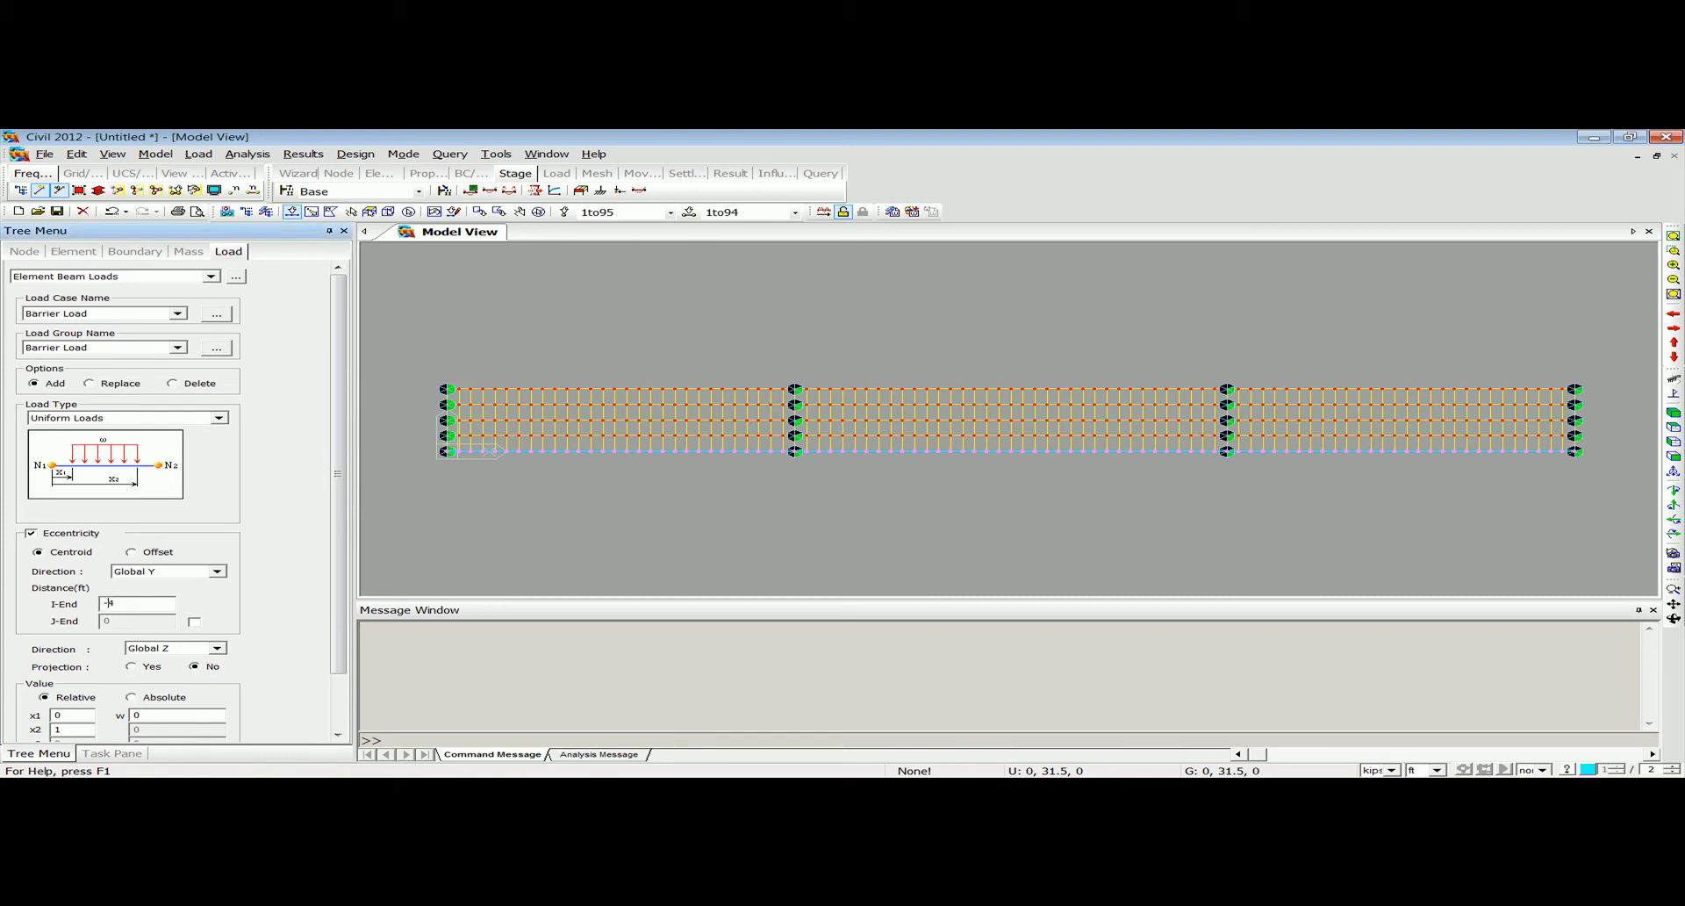
Apply a uniform load of -1 kips/ft in Global Z to the selected edge girder and inspect it in 3D.
{"action": "scroll", "coordinate": [331, 532], "scroll_direction": "down", "scroll_amount": 1}
{"action": "double_click", "coordinate": [138, 650]}
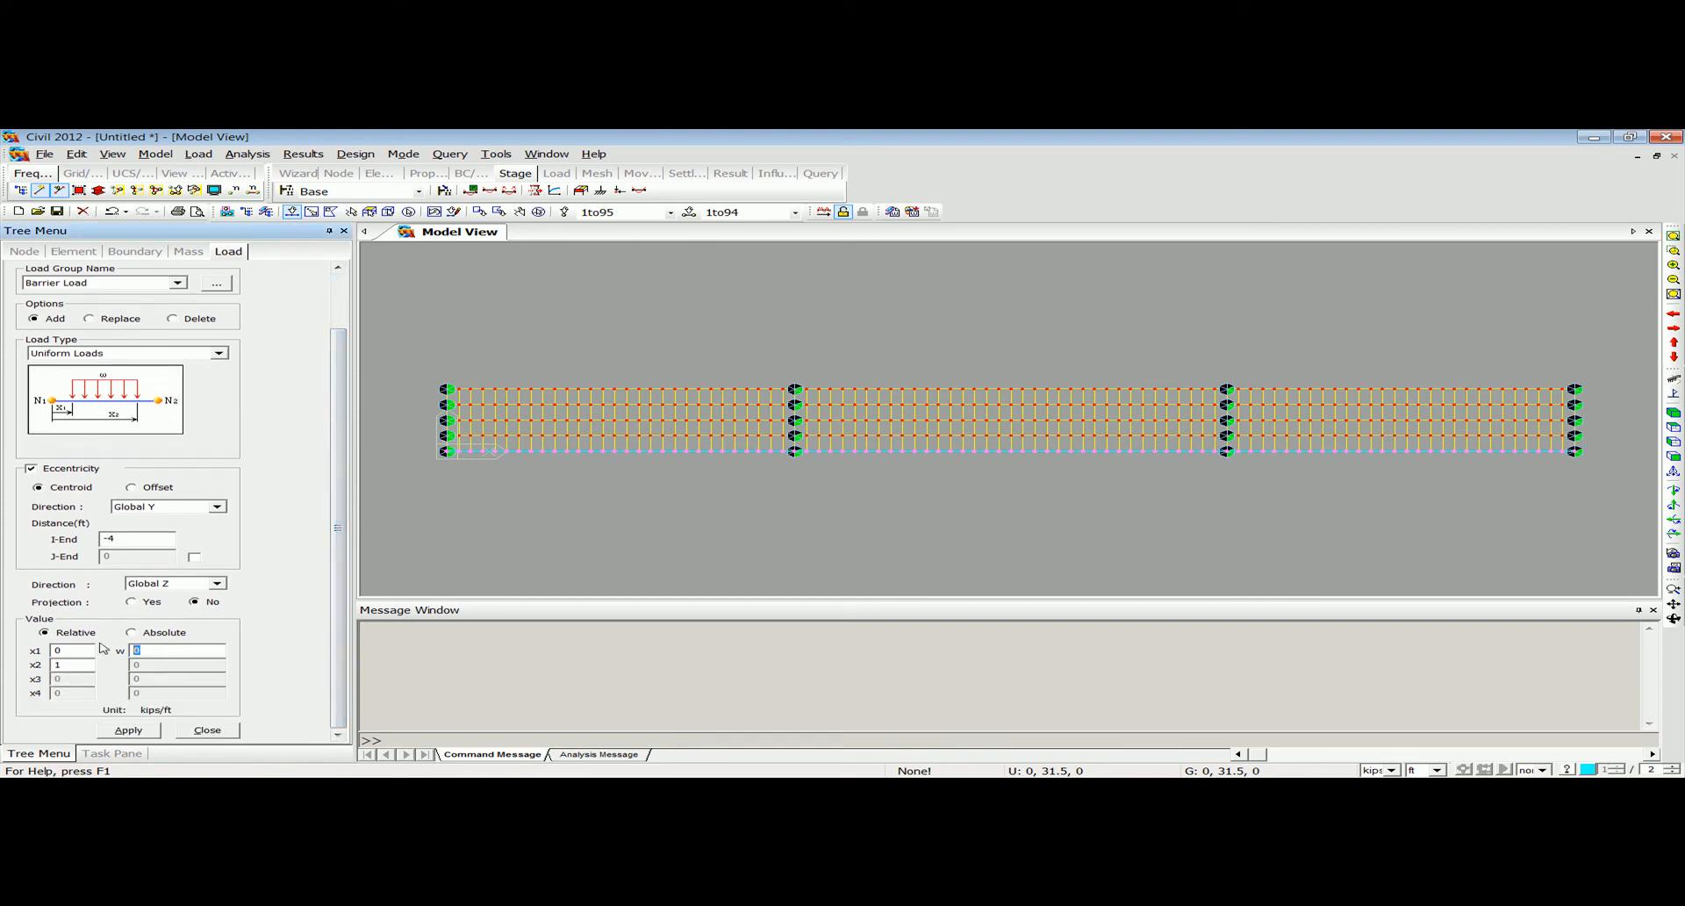
{"action": "type", "text": "-1"}
{"action": "left_click", "coordinate": [147, 730]}
{"action": "middle_click_drag", "start_coordinate": [666, 493], "coordinate": [778, 474], "text": "ctrl"}
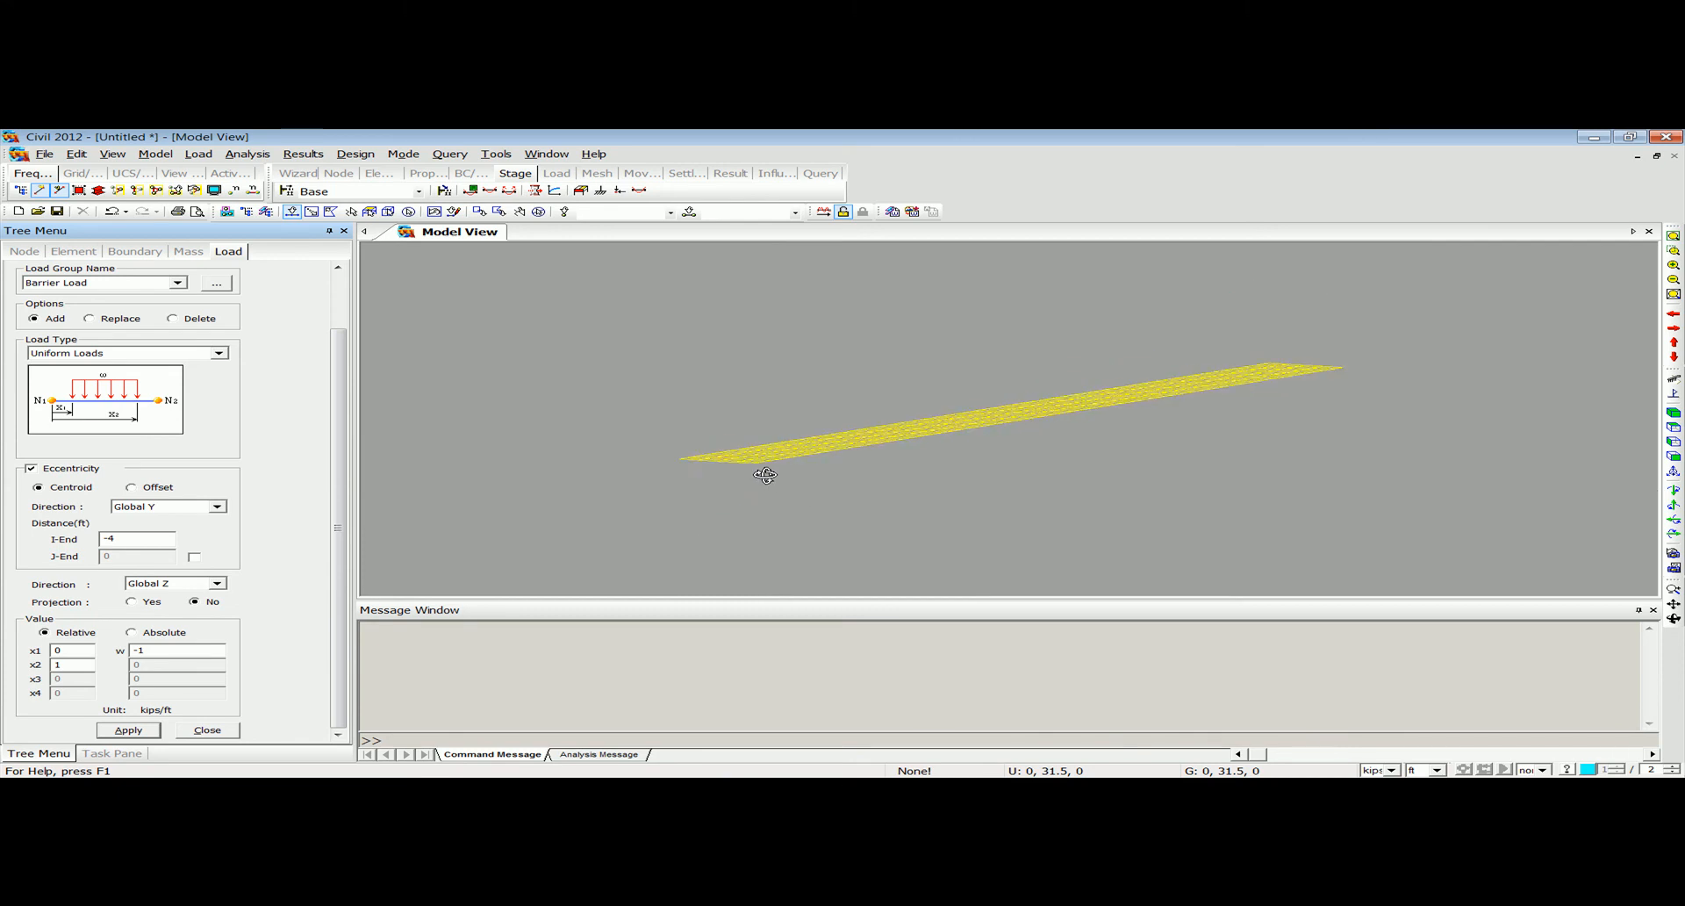
{"action": "left_click", "coordinate": [1673, 237]}
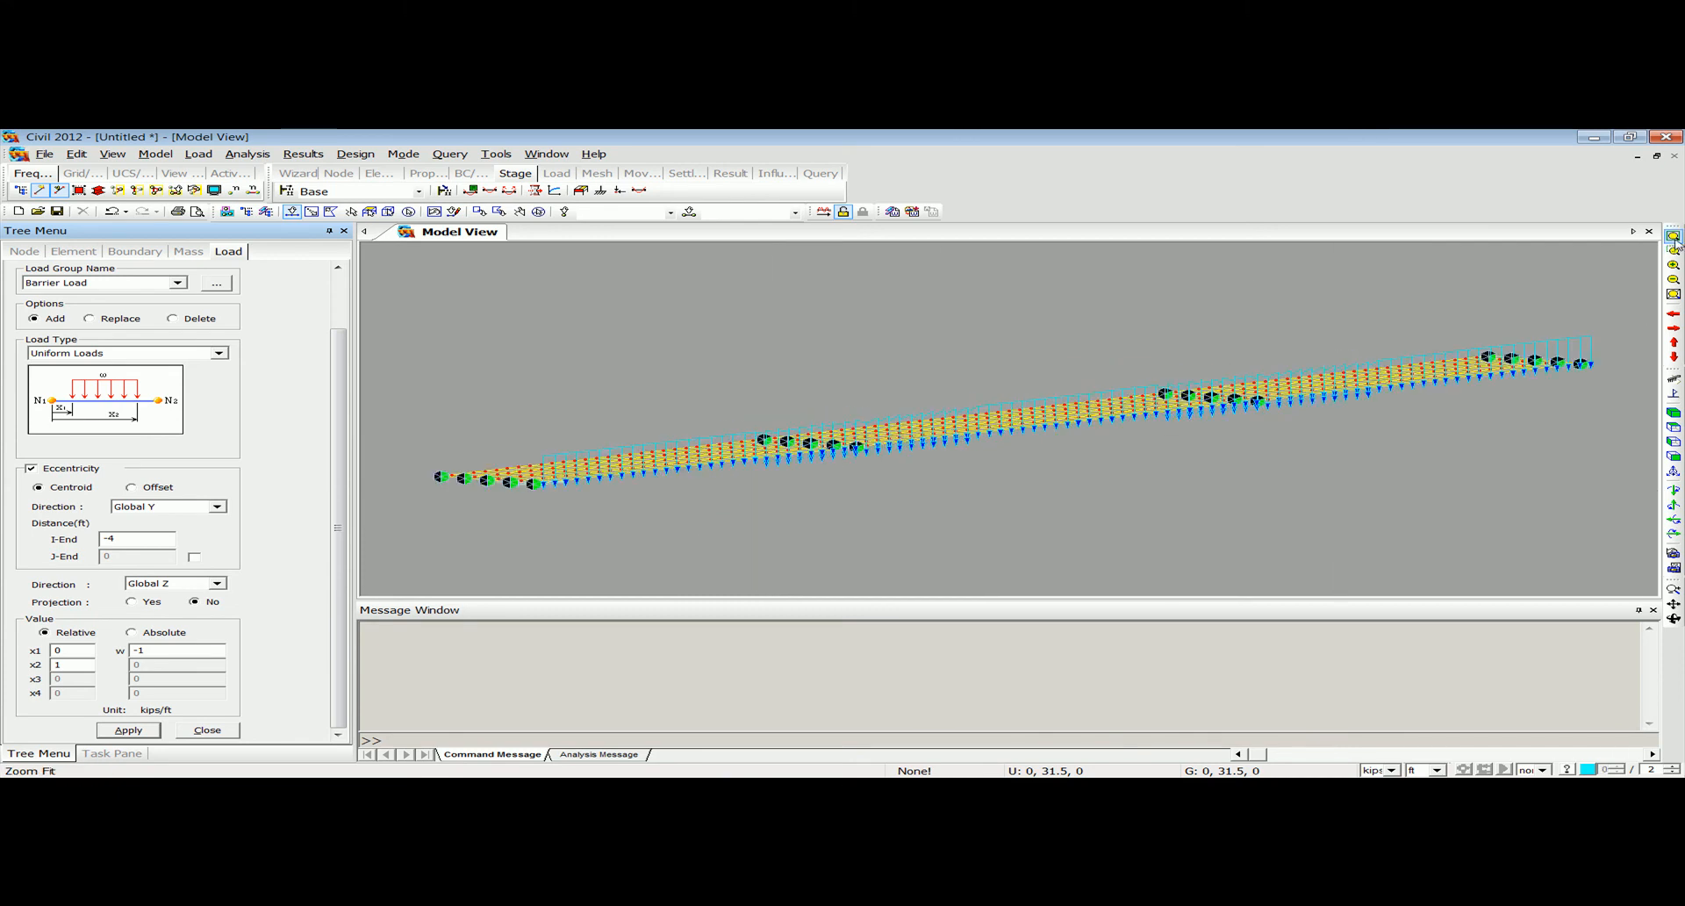
{"action": "middle_click_drag", "start_coordinate": [1174, 414], "coordinate": [1136, 424], "text": "ctrl"}
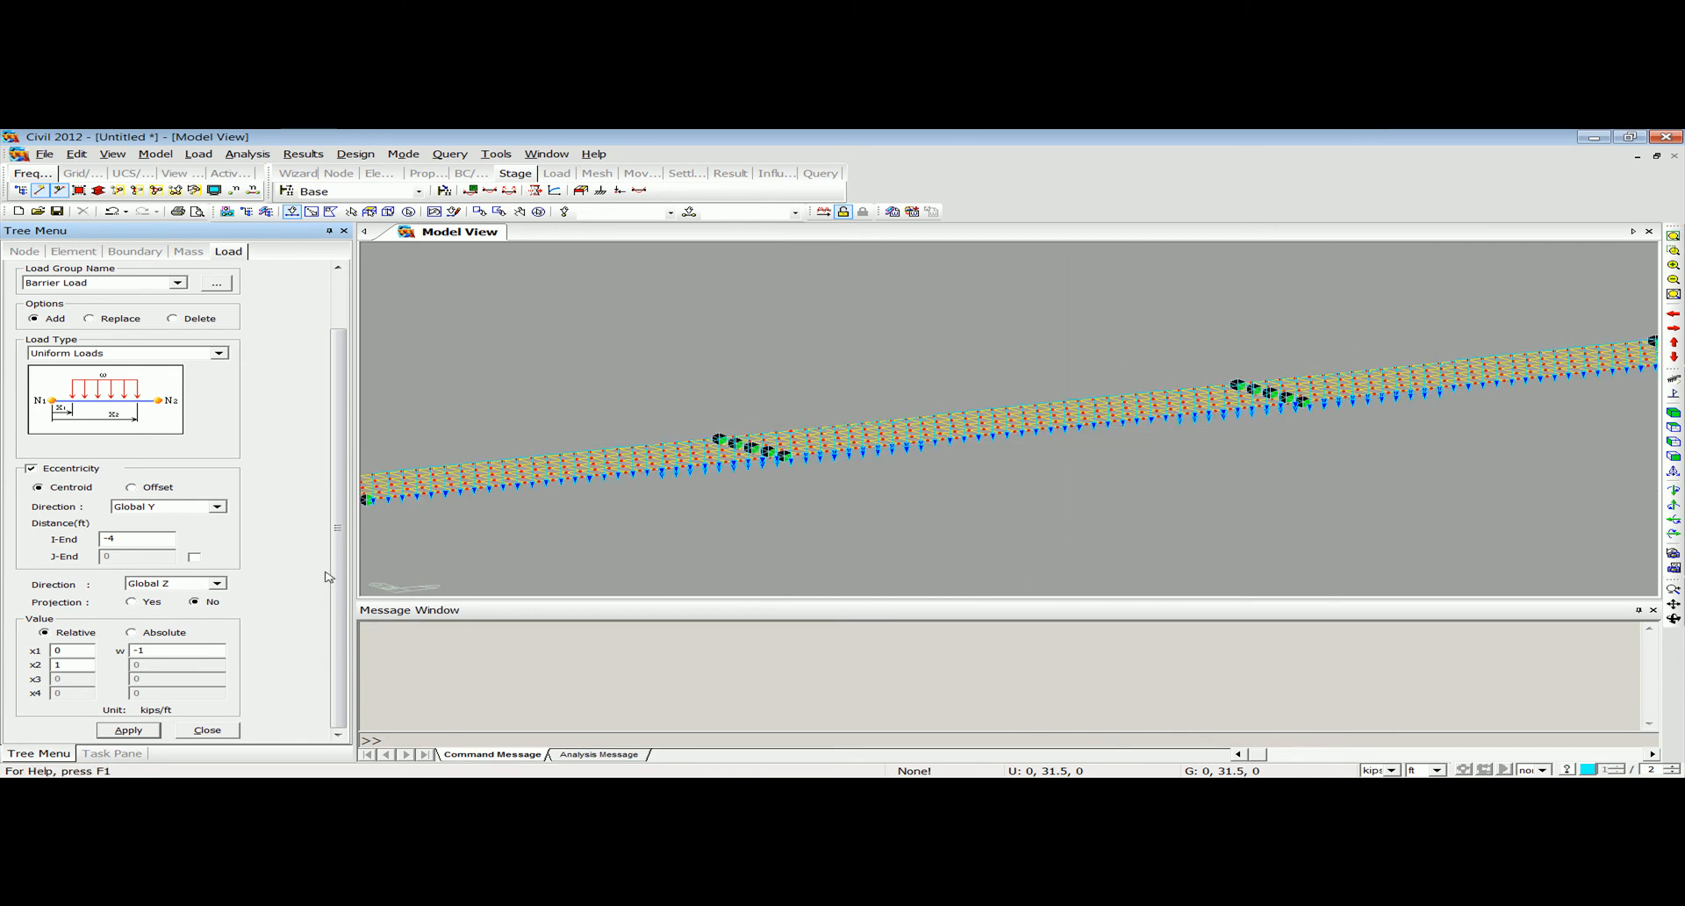
{"action": "left_click", "coordinate": [211, 731]}
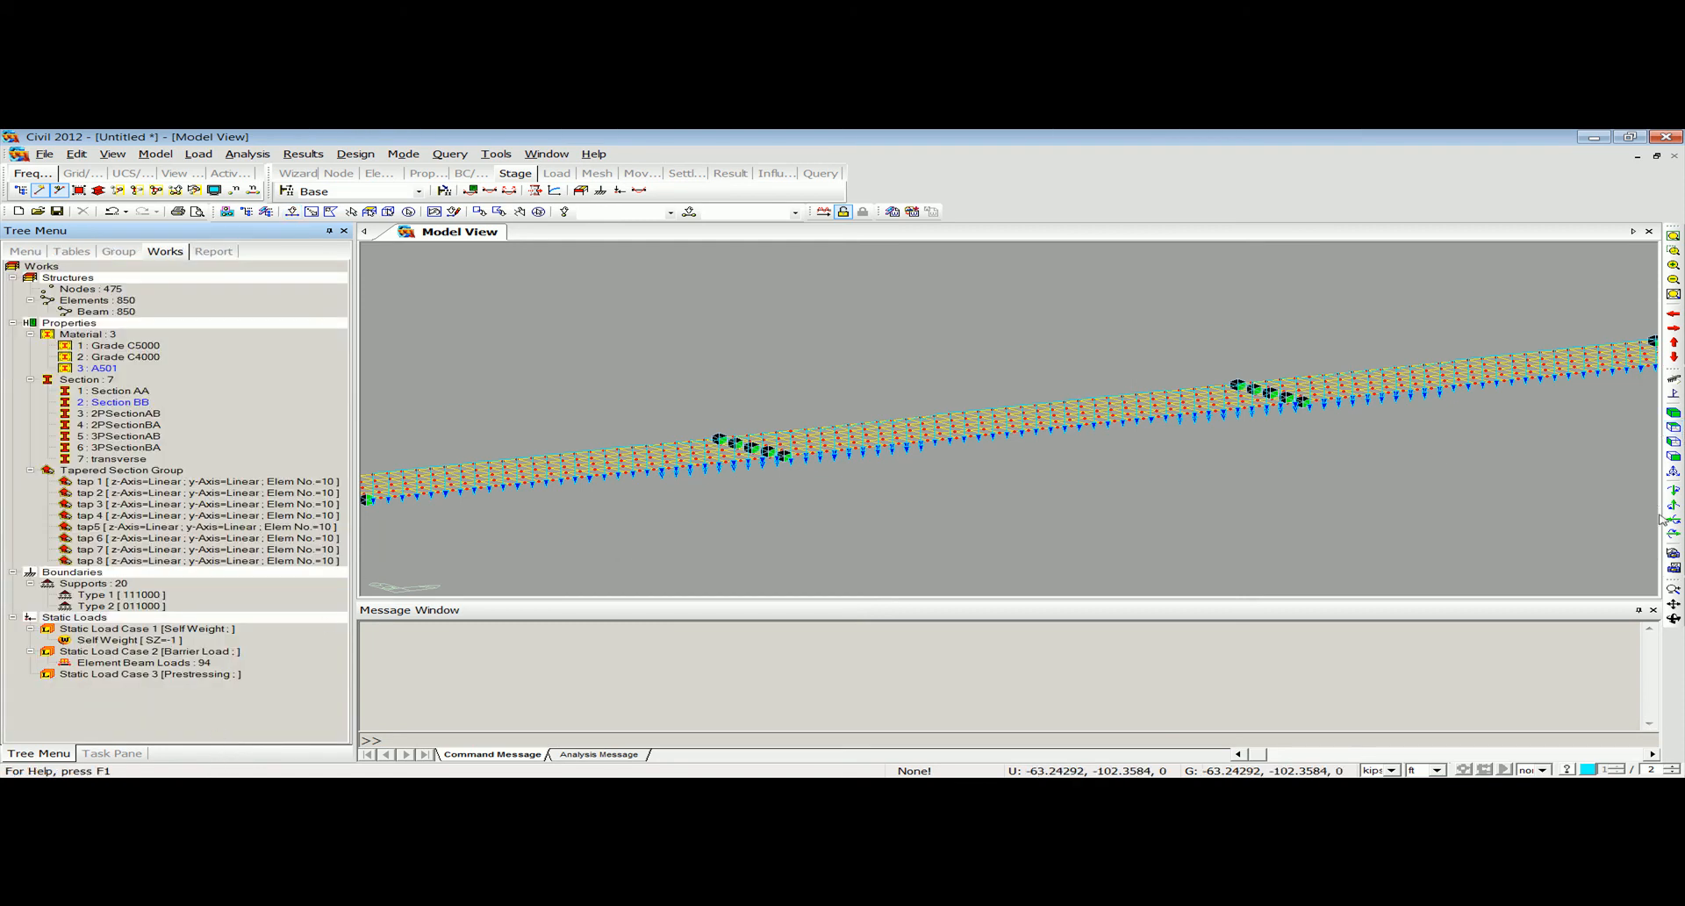
Show the whole model in isometric view and turn on the display of supports.
{"action": "left_click", "coordinate": [1674, 394]}
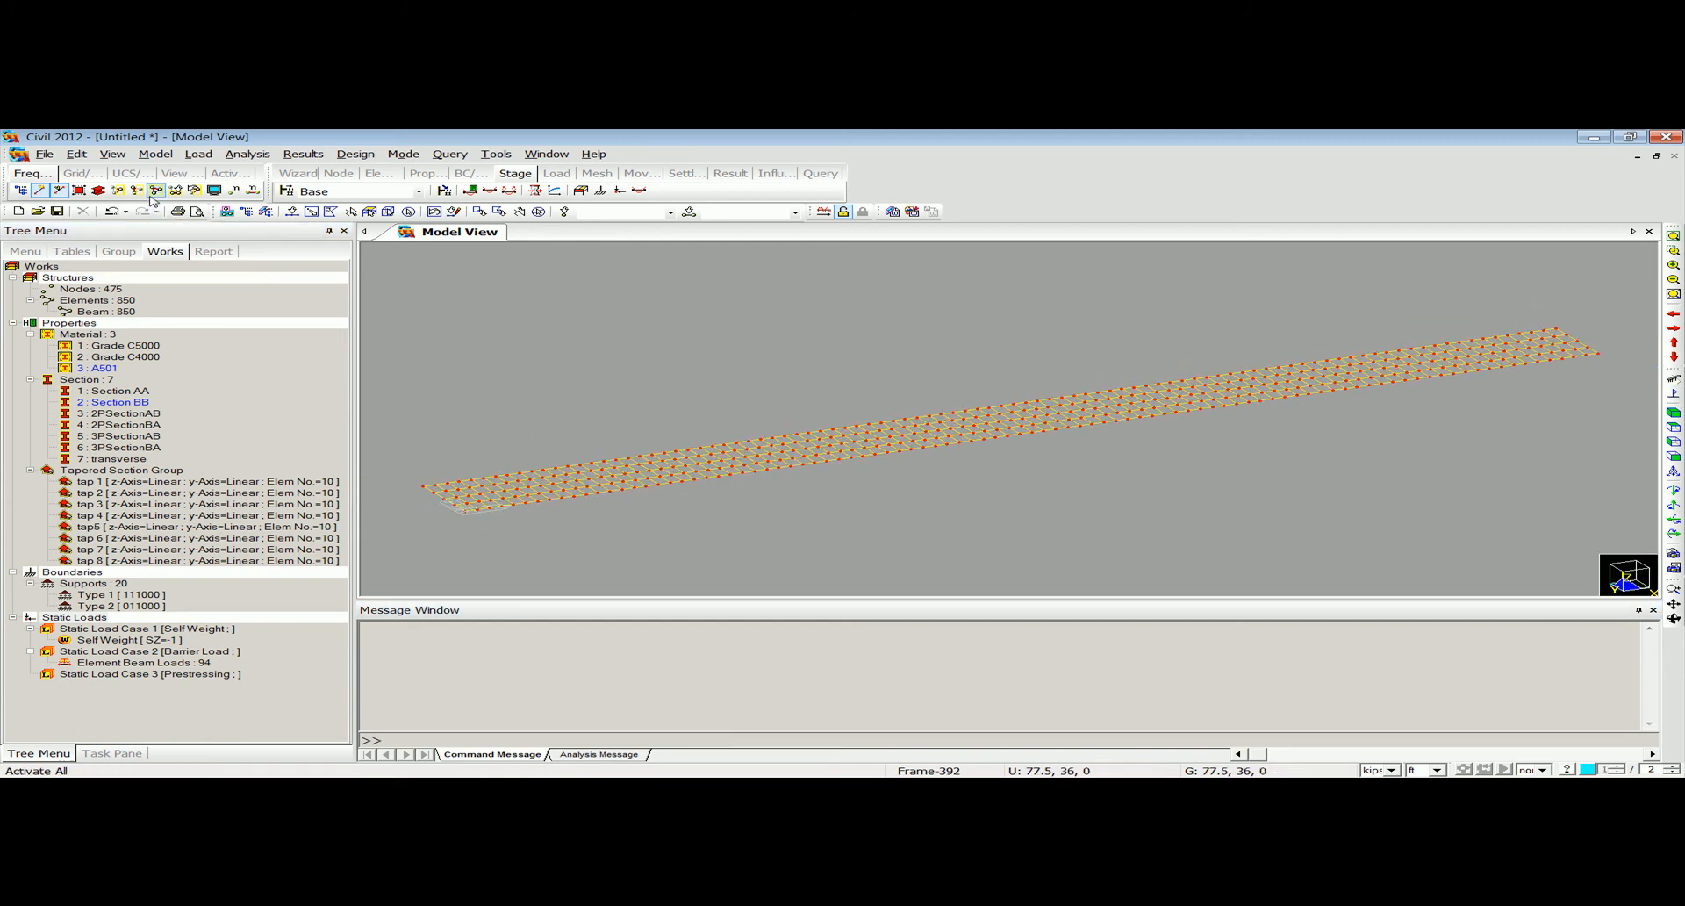
{"action": "left_click", "coordinate": [213, 189]}
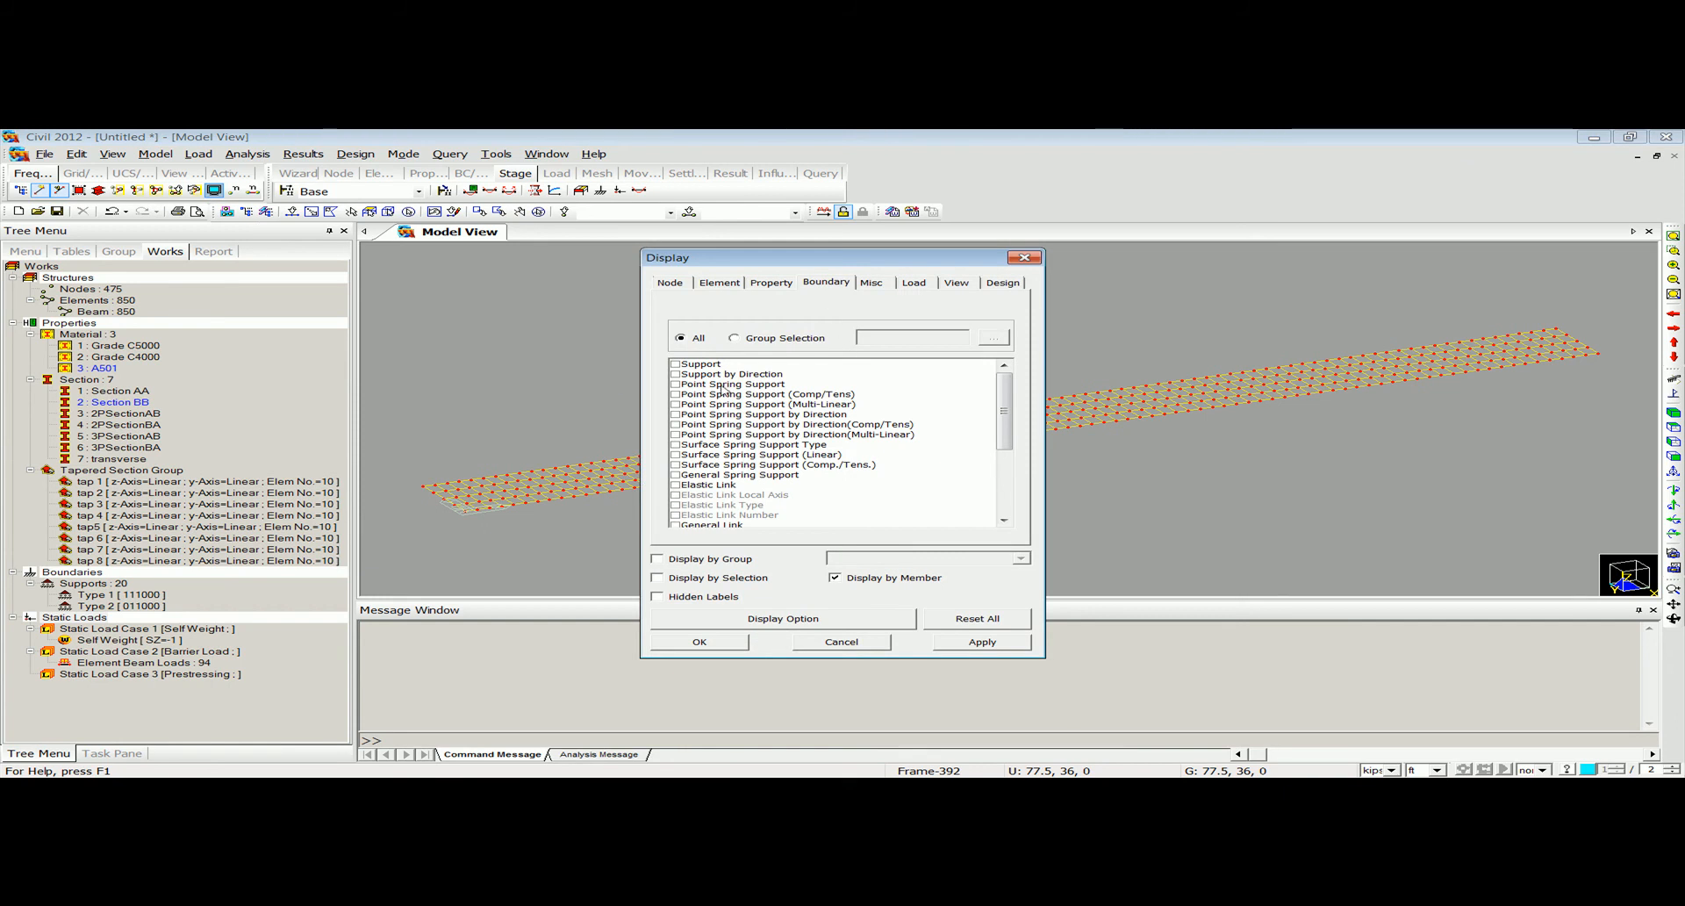
{"action": "left_click", "coordinate": [674, 363]}
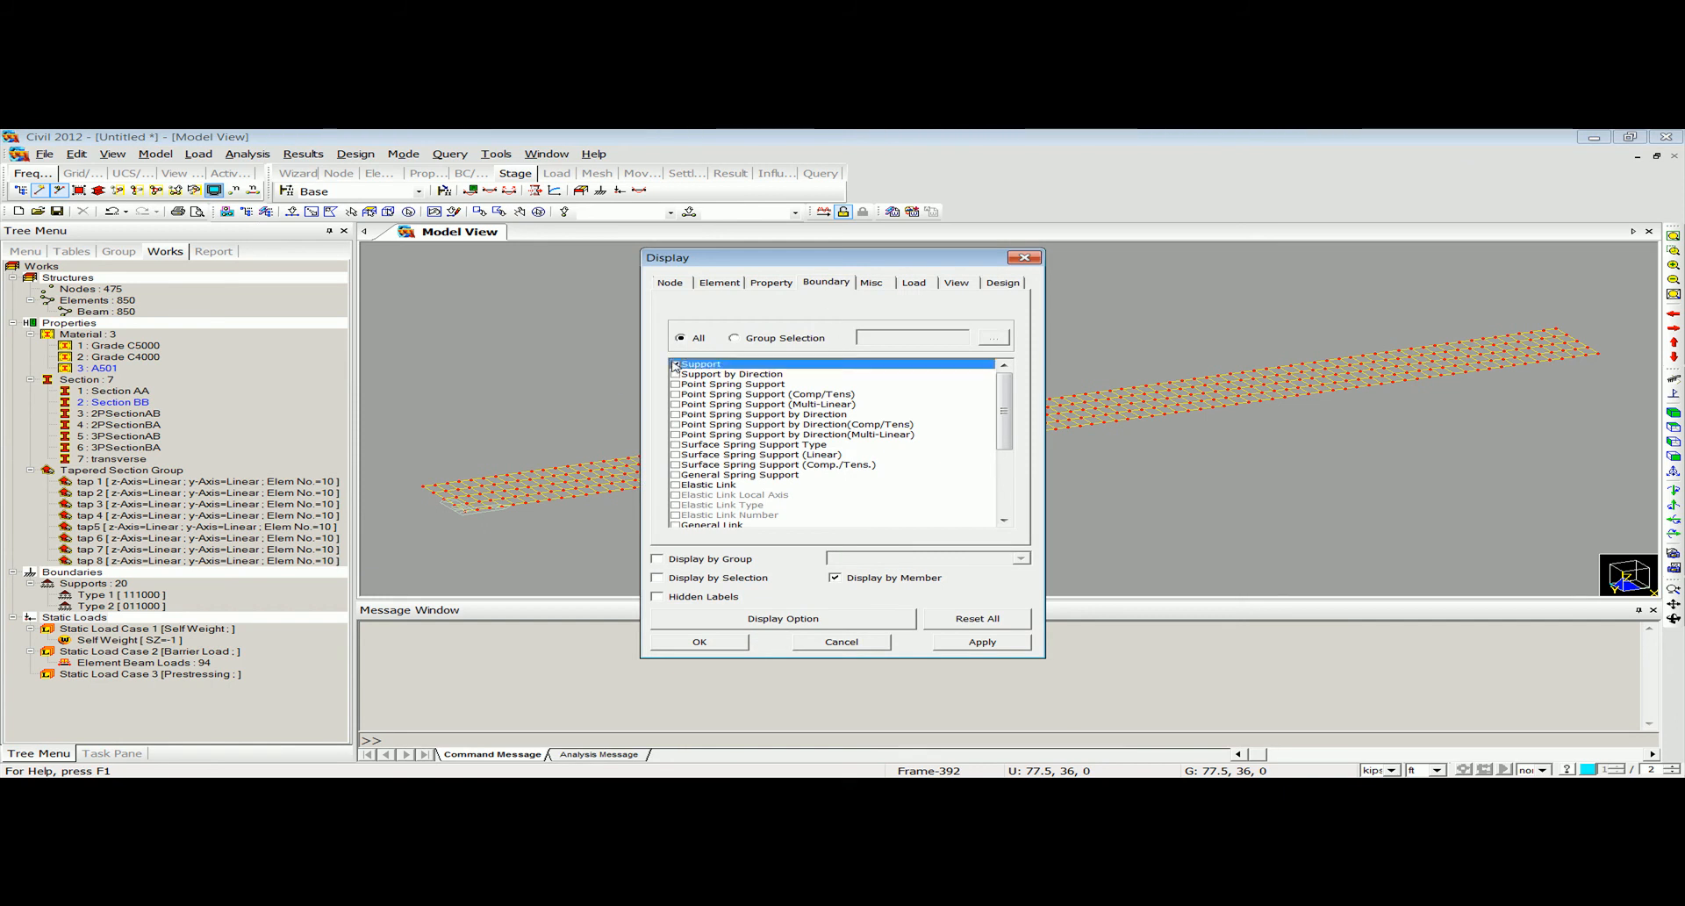
{"action": "left_click", "coordinate": [699, 642]}
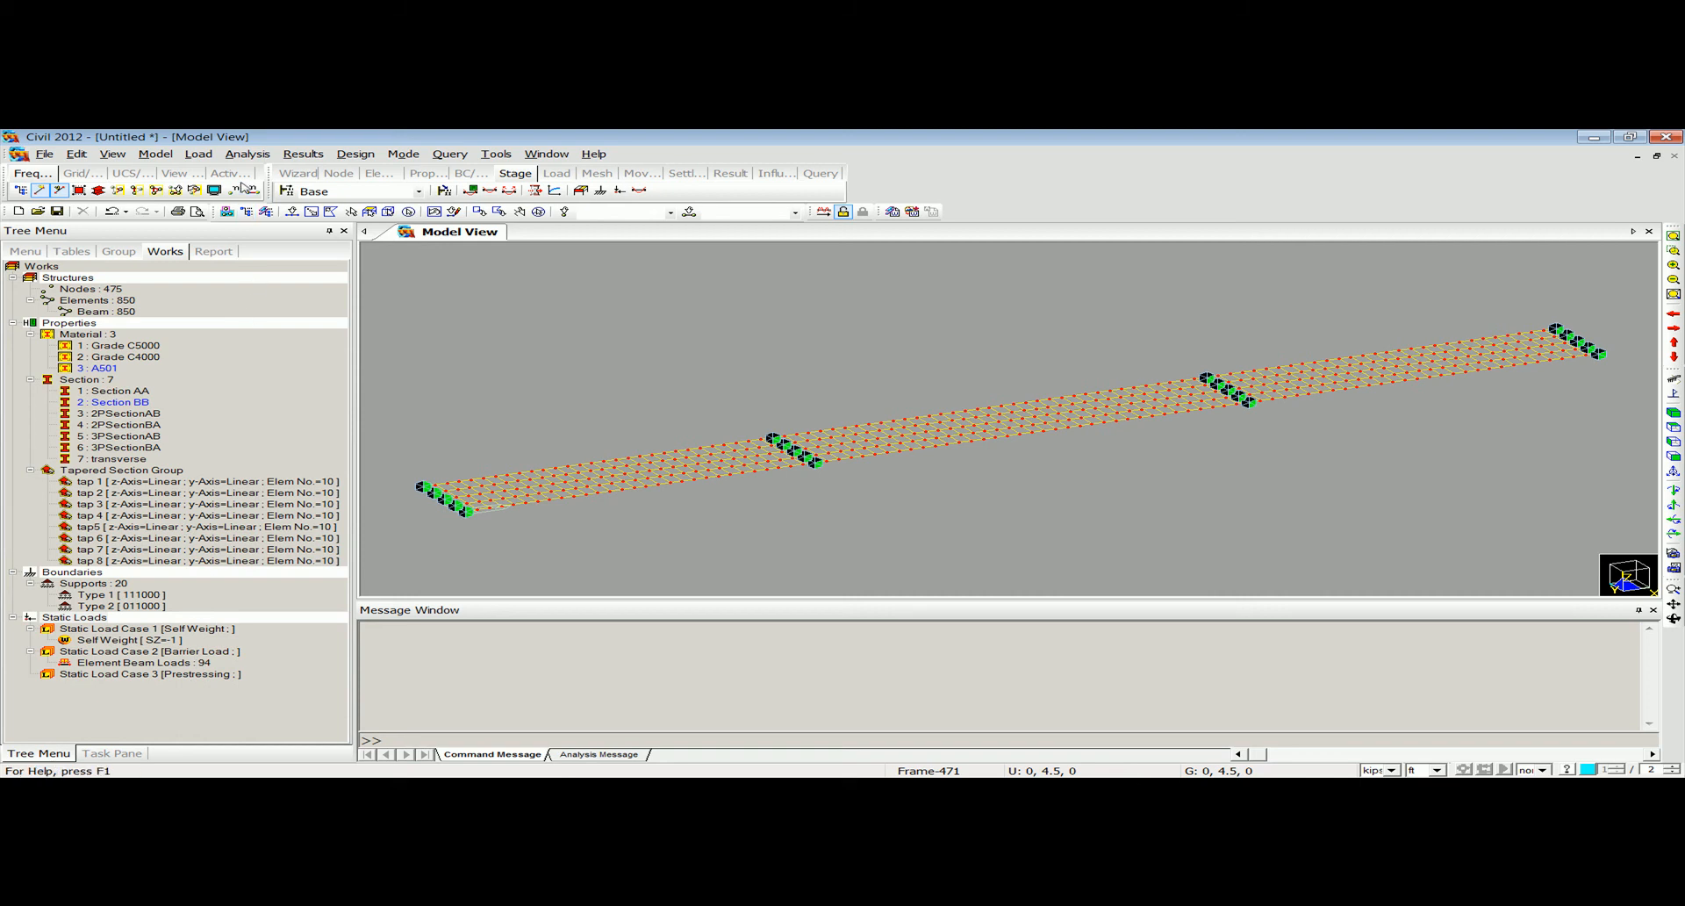
Add a tendon property named Tendon with the Internal (Pre-Tension) type.
{"action": "left_click", "coordinate": [200, 155]}
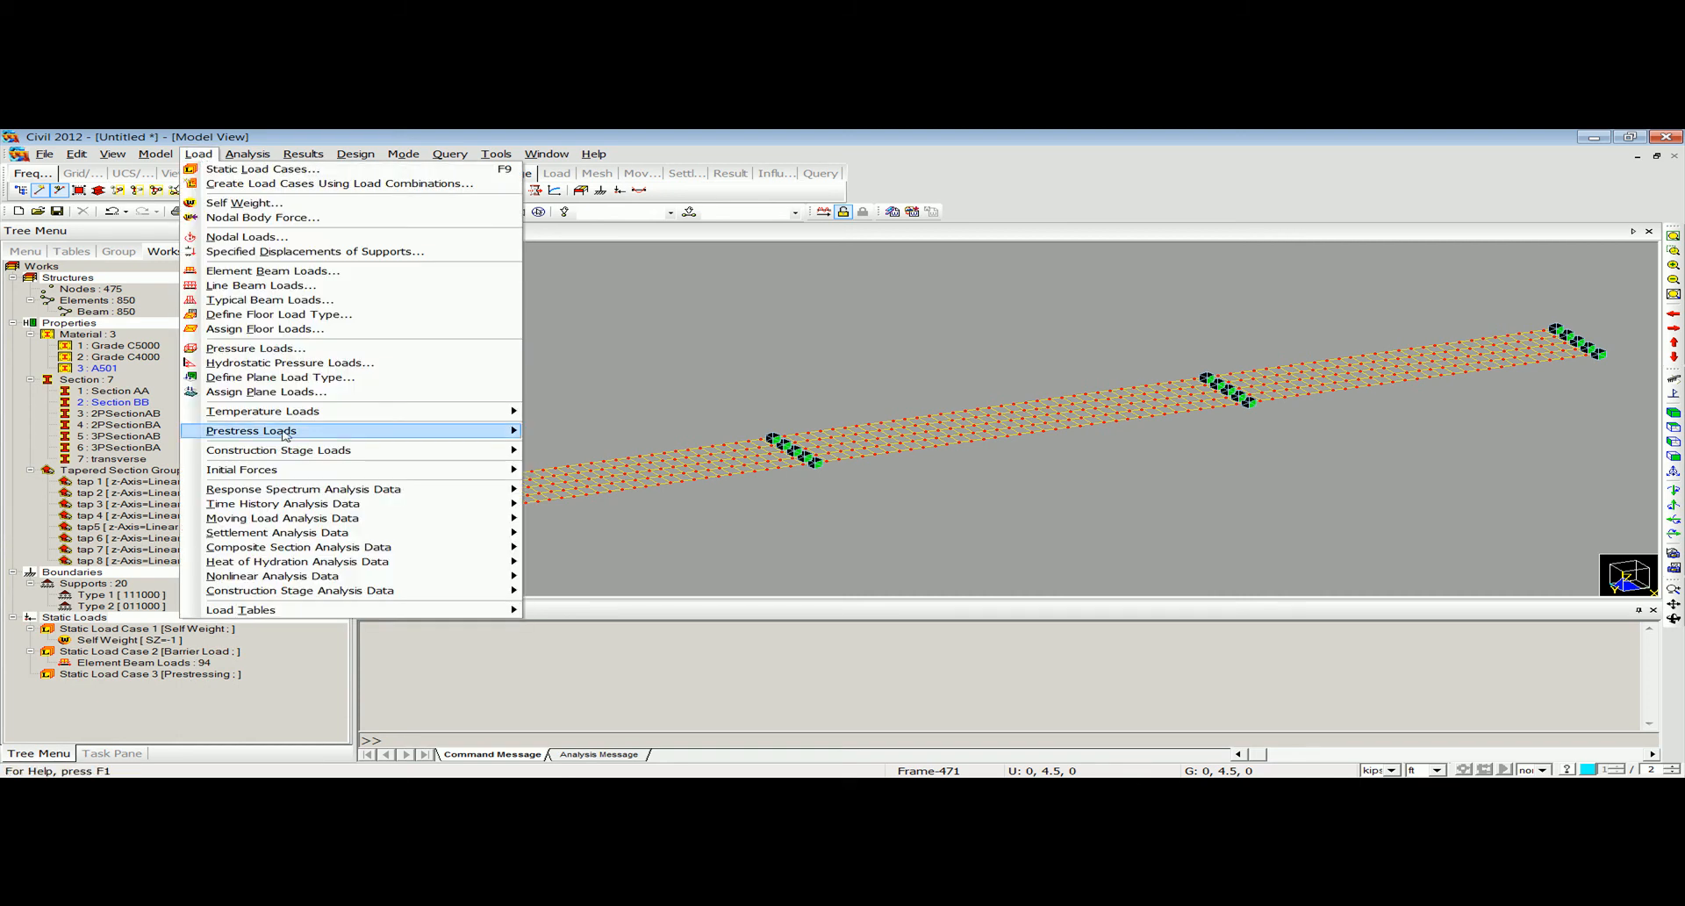
{"action": "mouse_move", "coordinate": [281, 430]}
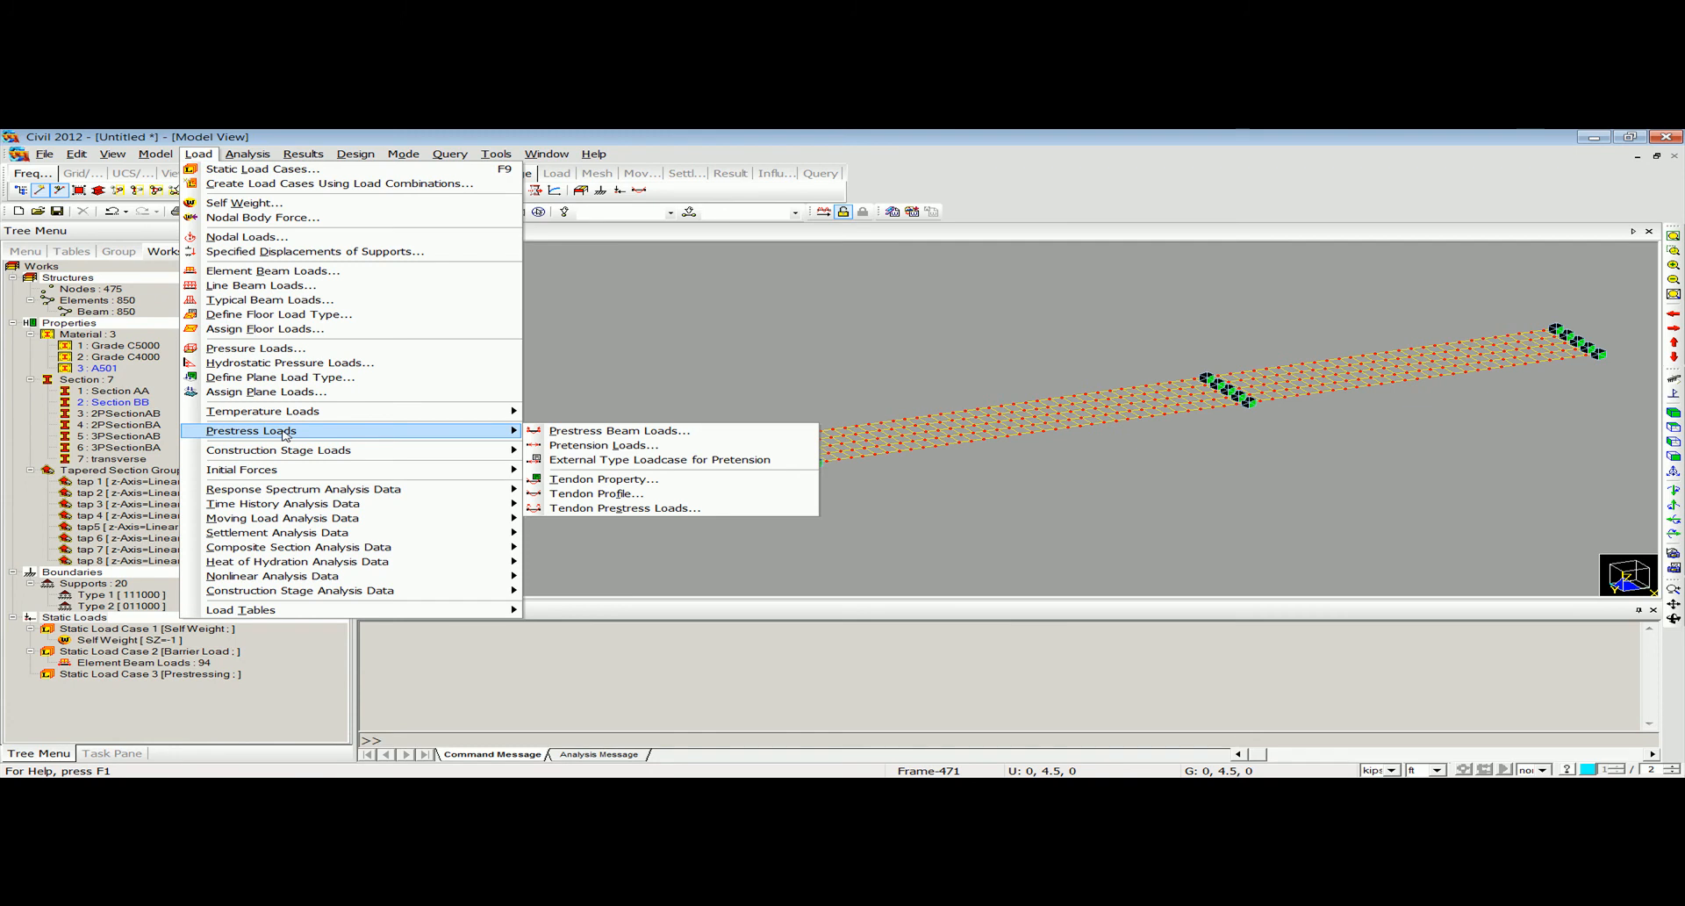
{"action": "left_click", "coordinate": [633, 481]}
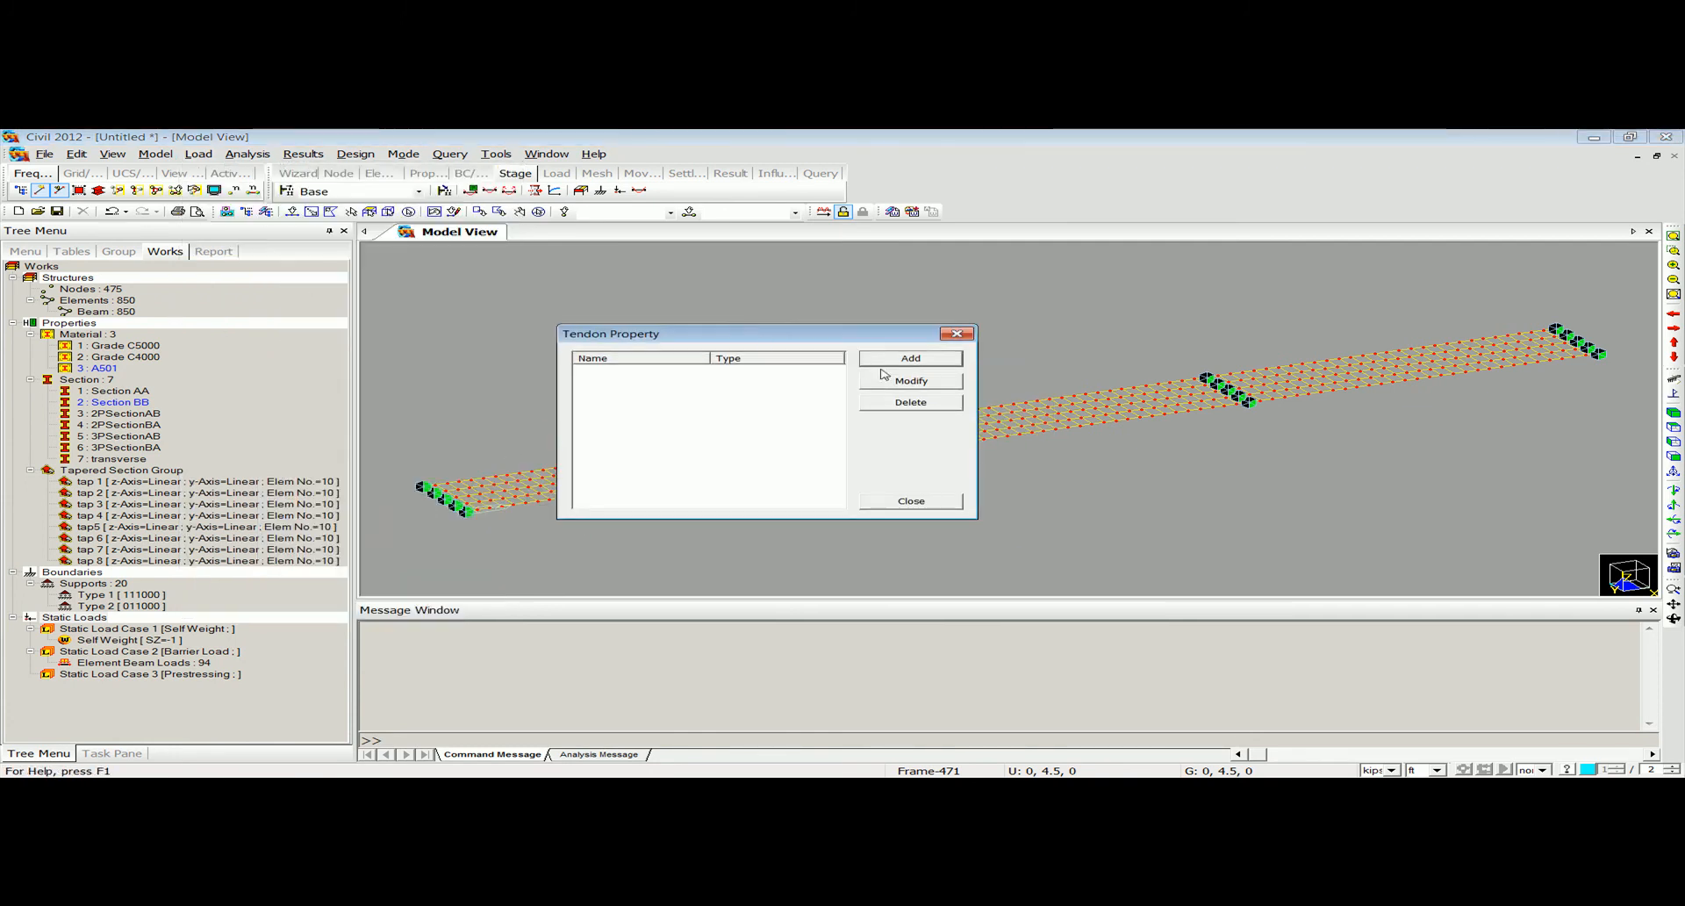
{"action": "left_click", "coordinate": [878, 359]}
{"action": "type", "text": "Tn"}
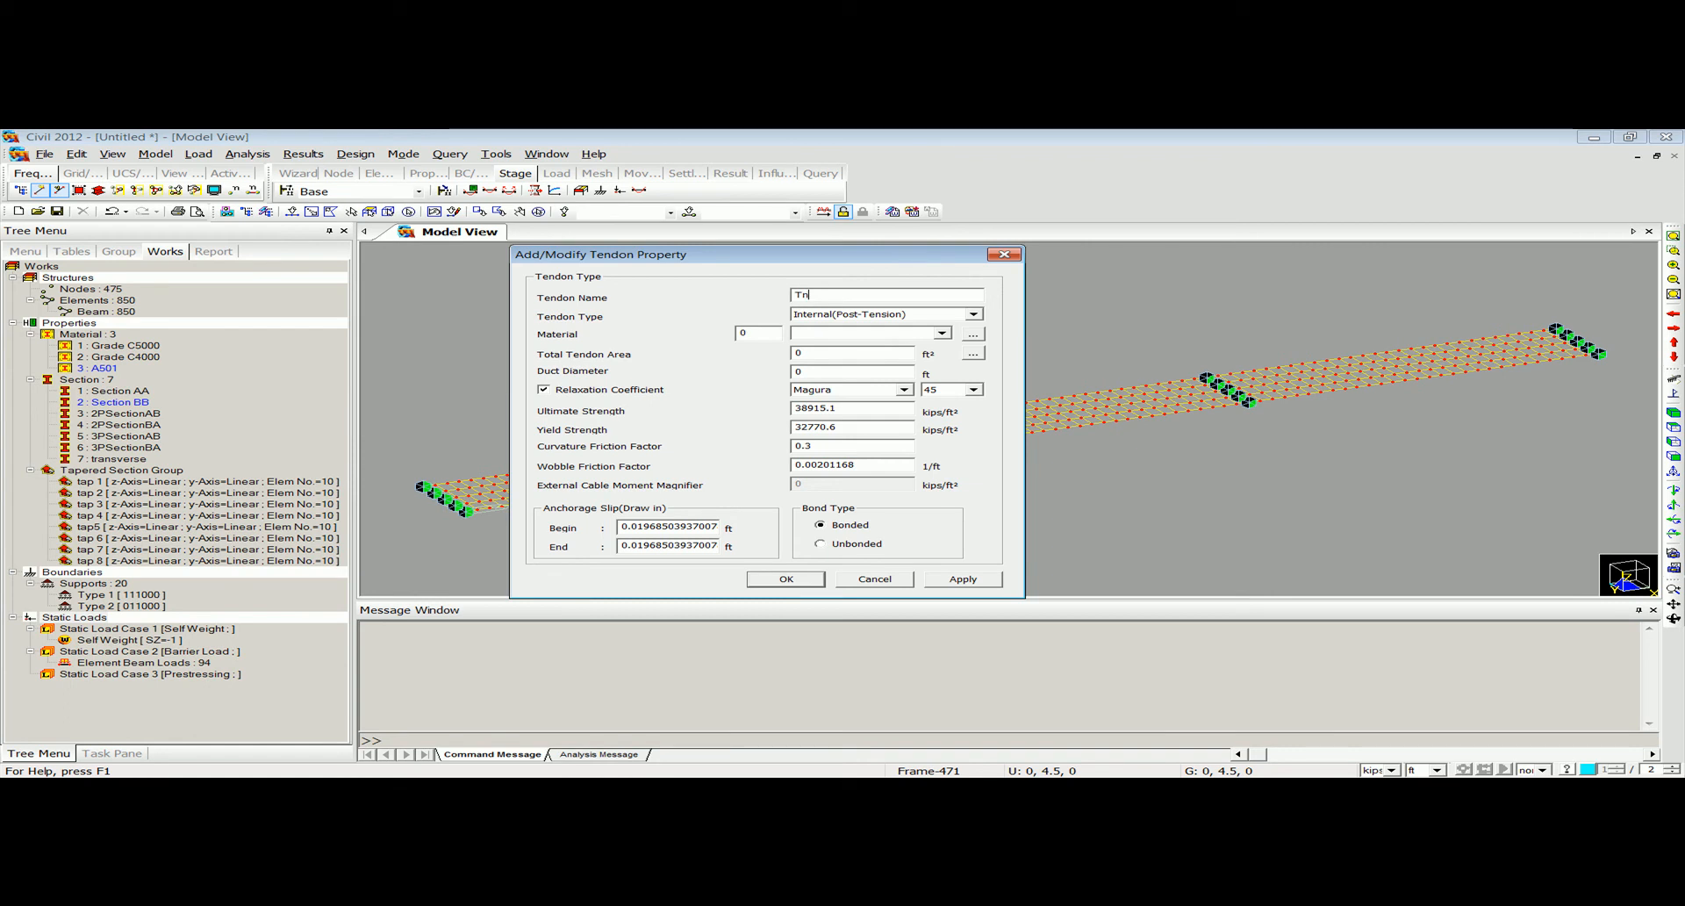
{"action": "type", "text": "ndon"}
{"action": "key", "text": "Tab"}
{"action": "key", "text": "Tab"}
{"action": "left_click", "coordinate": [959, 314]}
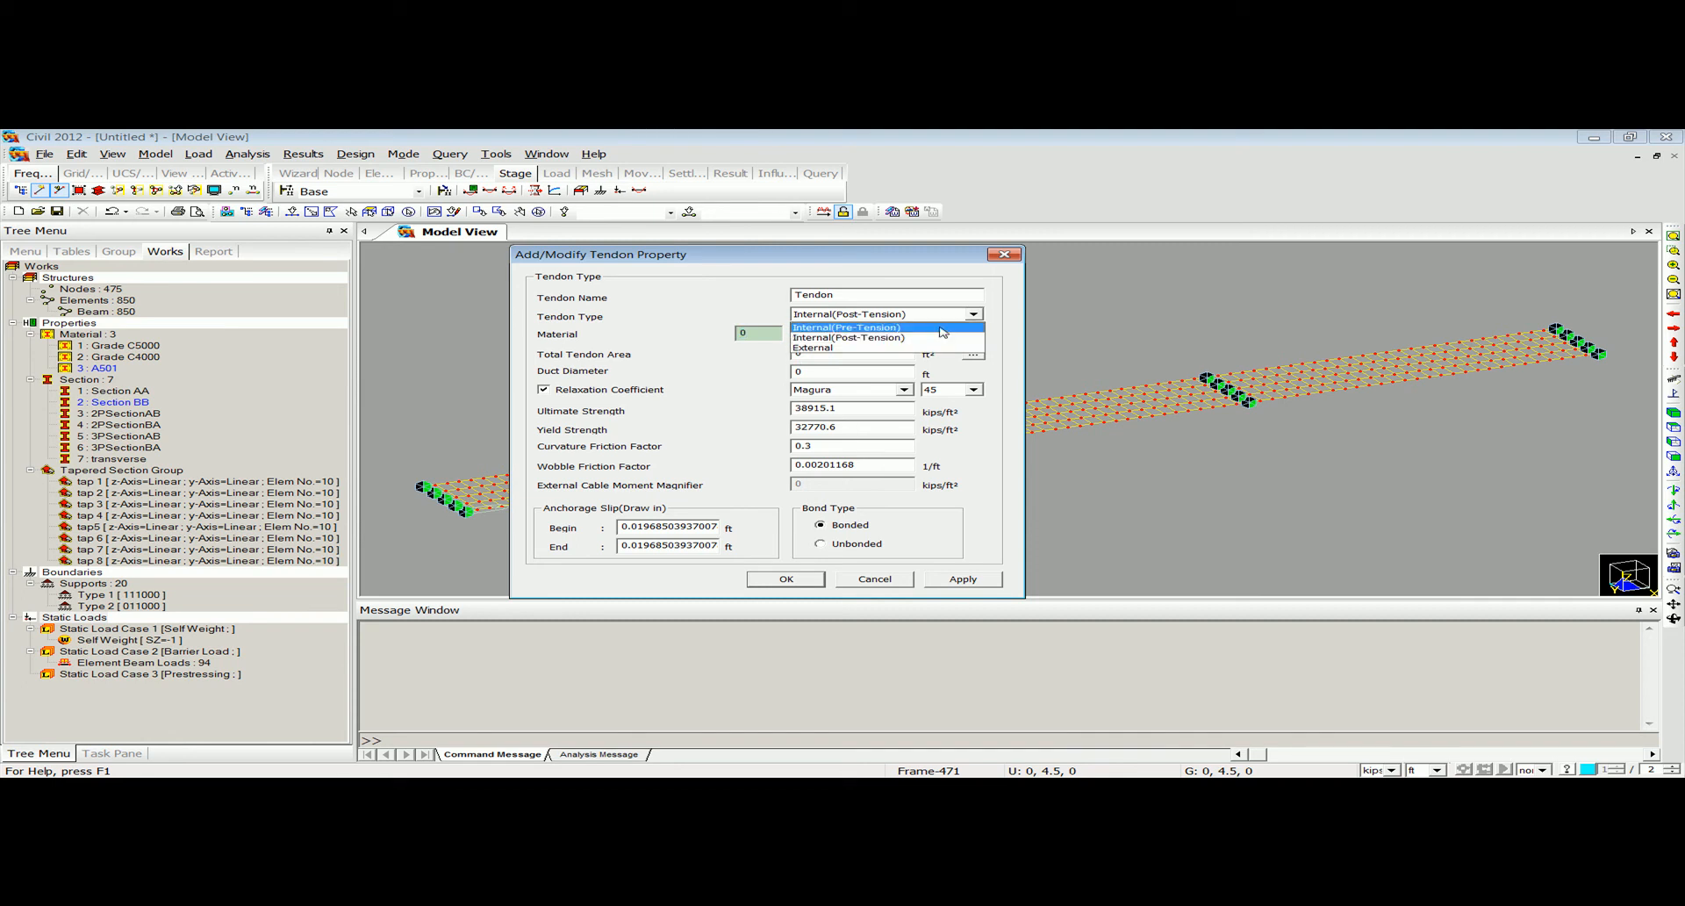
{"action": "left_click", "coordinate": [943, 327]}
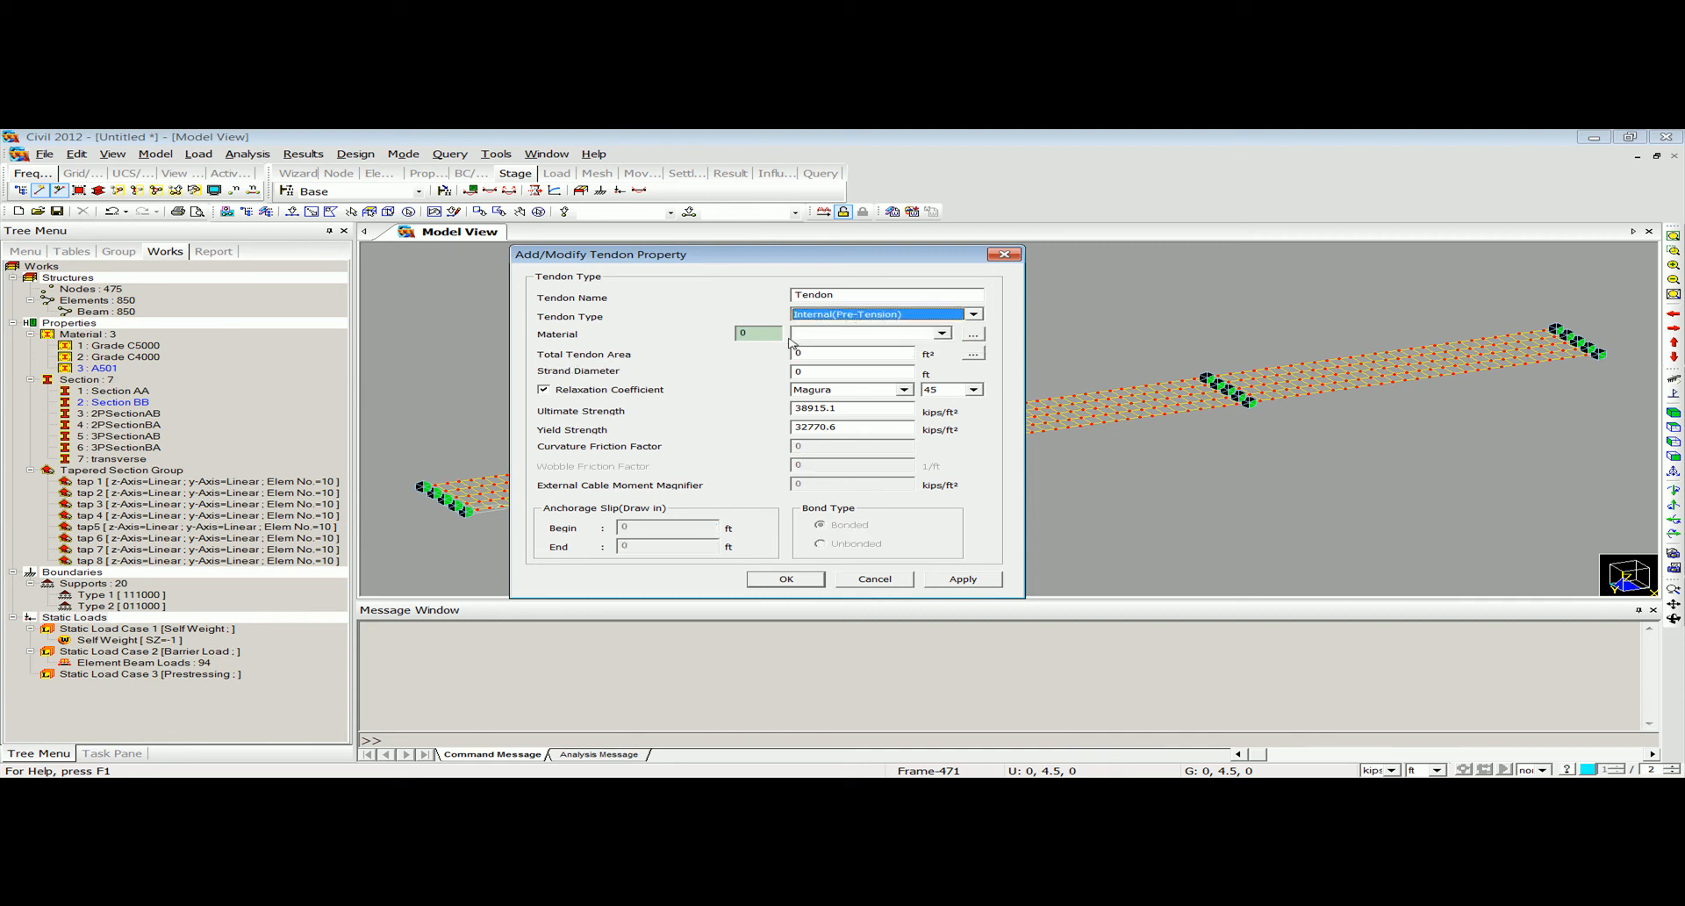
{"action": "left_click", "coordinate": [853, 316]}
{"action": "left_click", "coordinate": [855, 316]}
Assign material 3 (A501) and twelve 12.7 mm (0.5") strands to the pre-tension tendon property, and save it.
{"action": "left_click", "coordinate": [771, 331]}
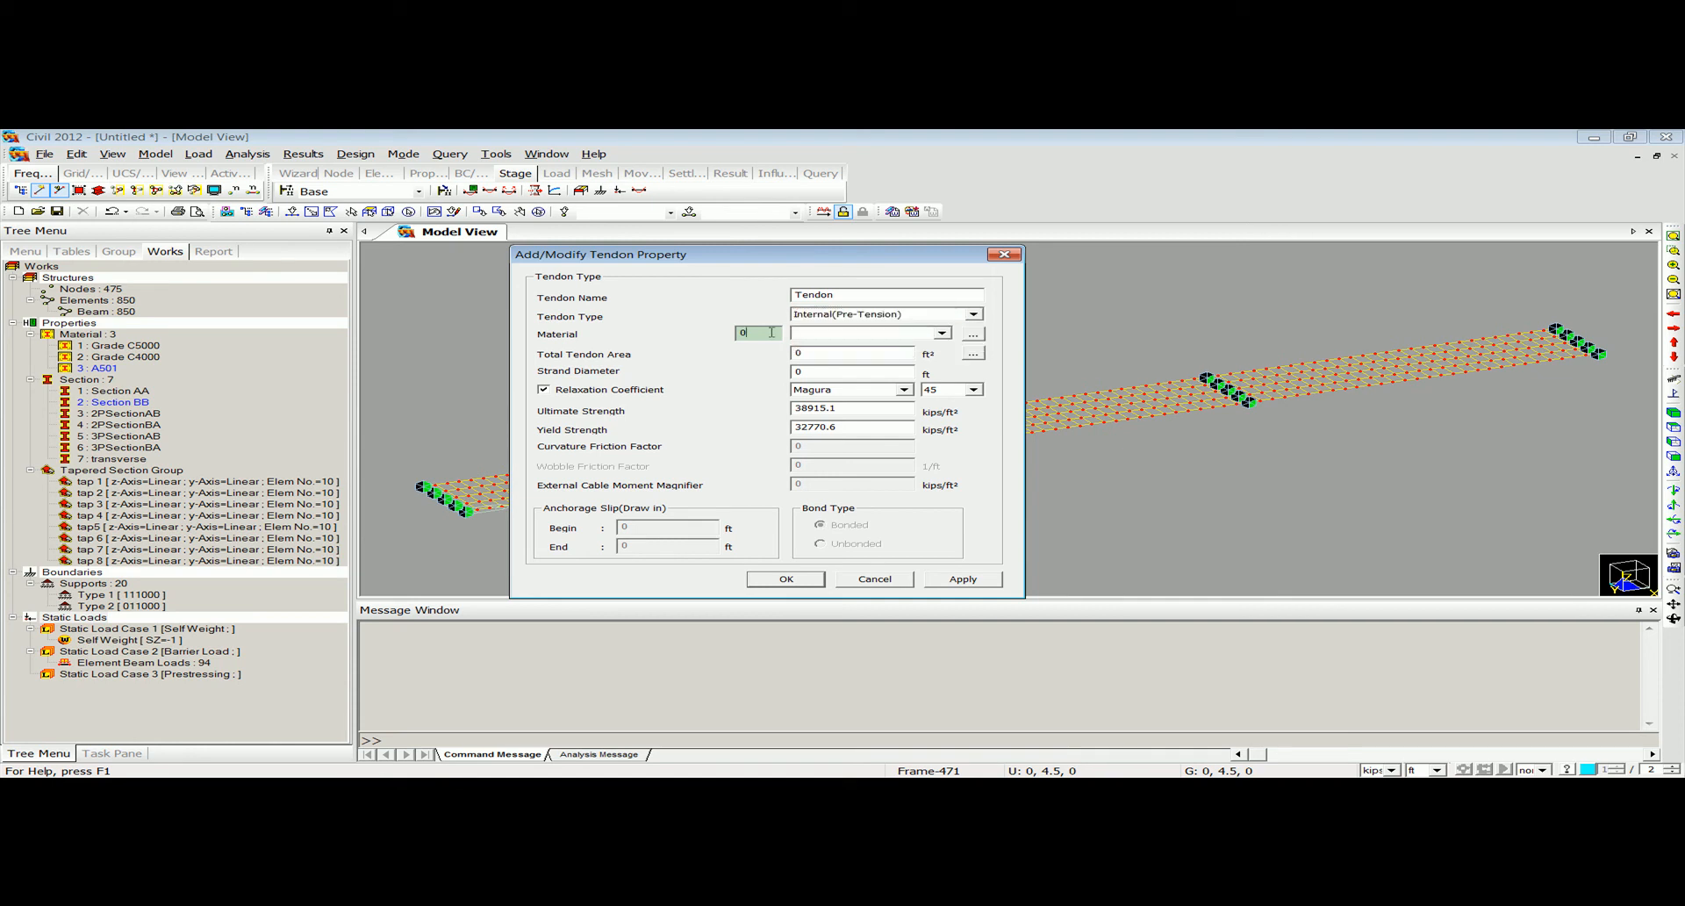
{"action": "type", "text": "3"}
{"action": "left_click", "coordinate": [972, 353]}
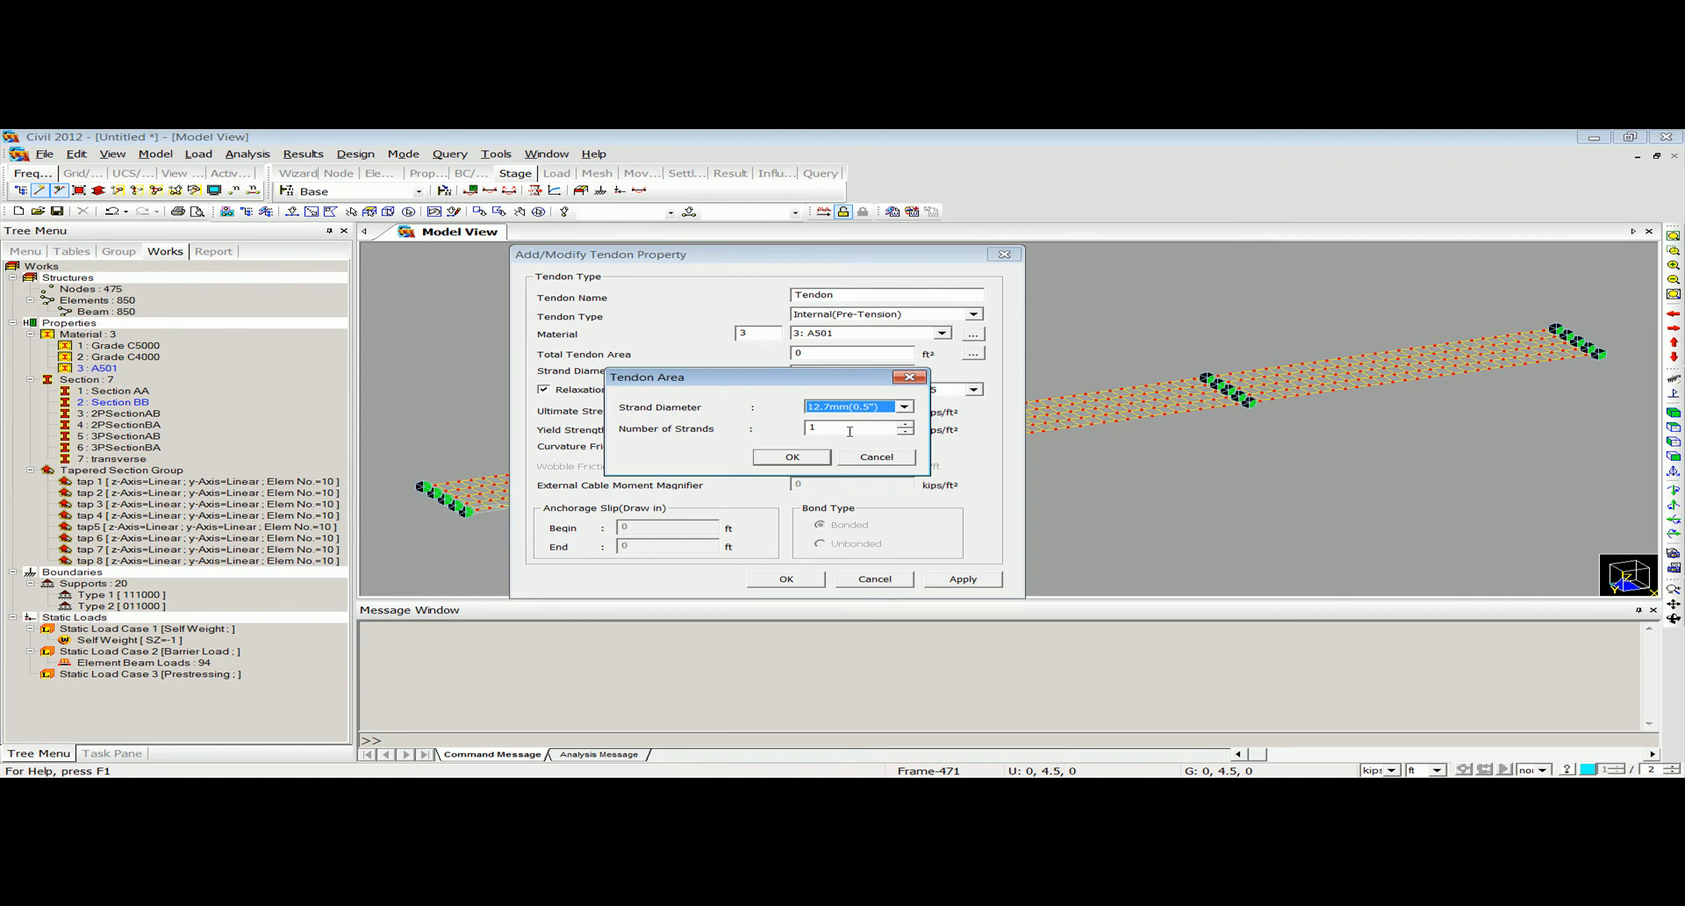
{"action": "type", "text": "12"}
{"action": "left_click", "coordinate": [791, 457]}
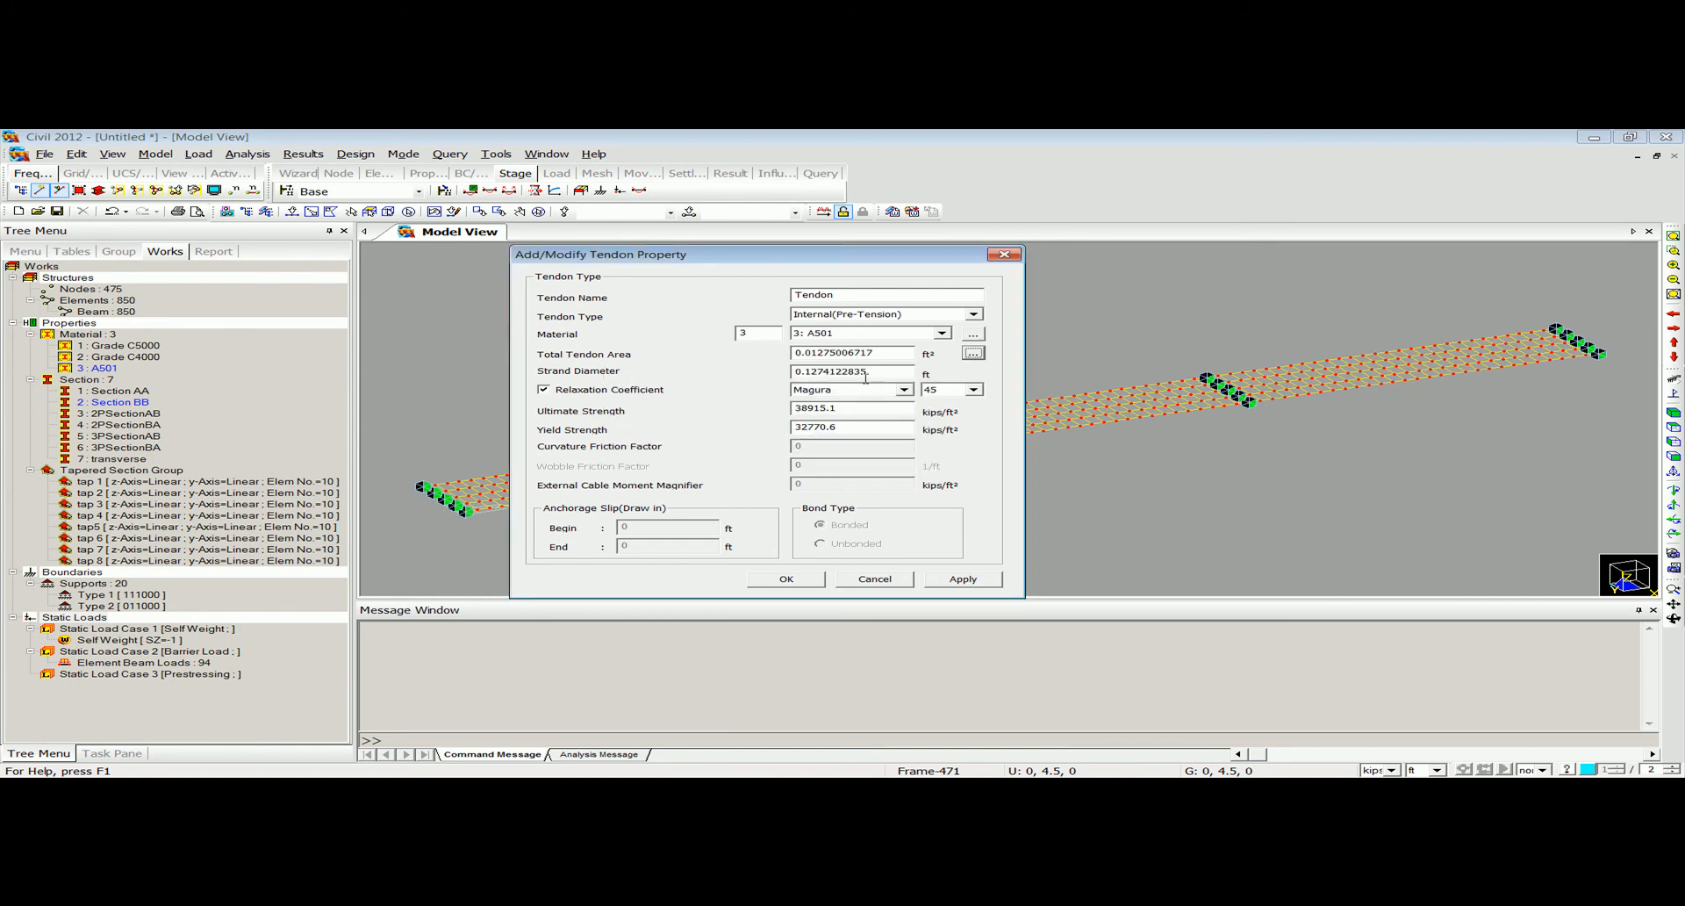
{"action": "left_click", "coordinate": [786, 578]}
Rename the pre-tension tendon property as Tendon Pre Ten.
{"action": "double_click", "coordinate": [621, 376]}
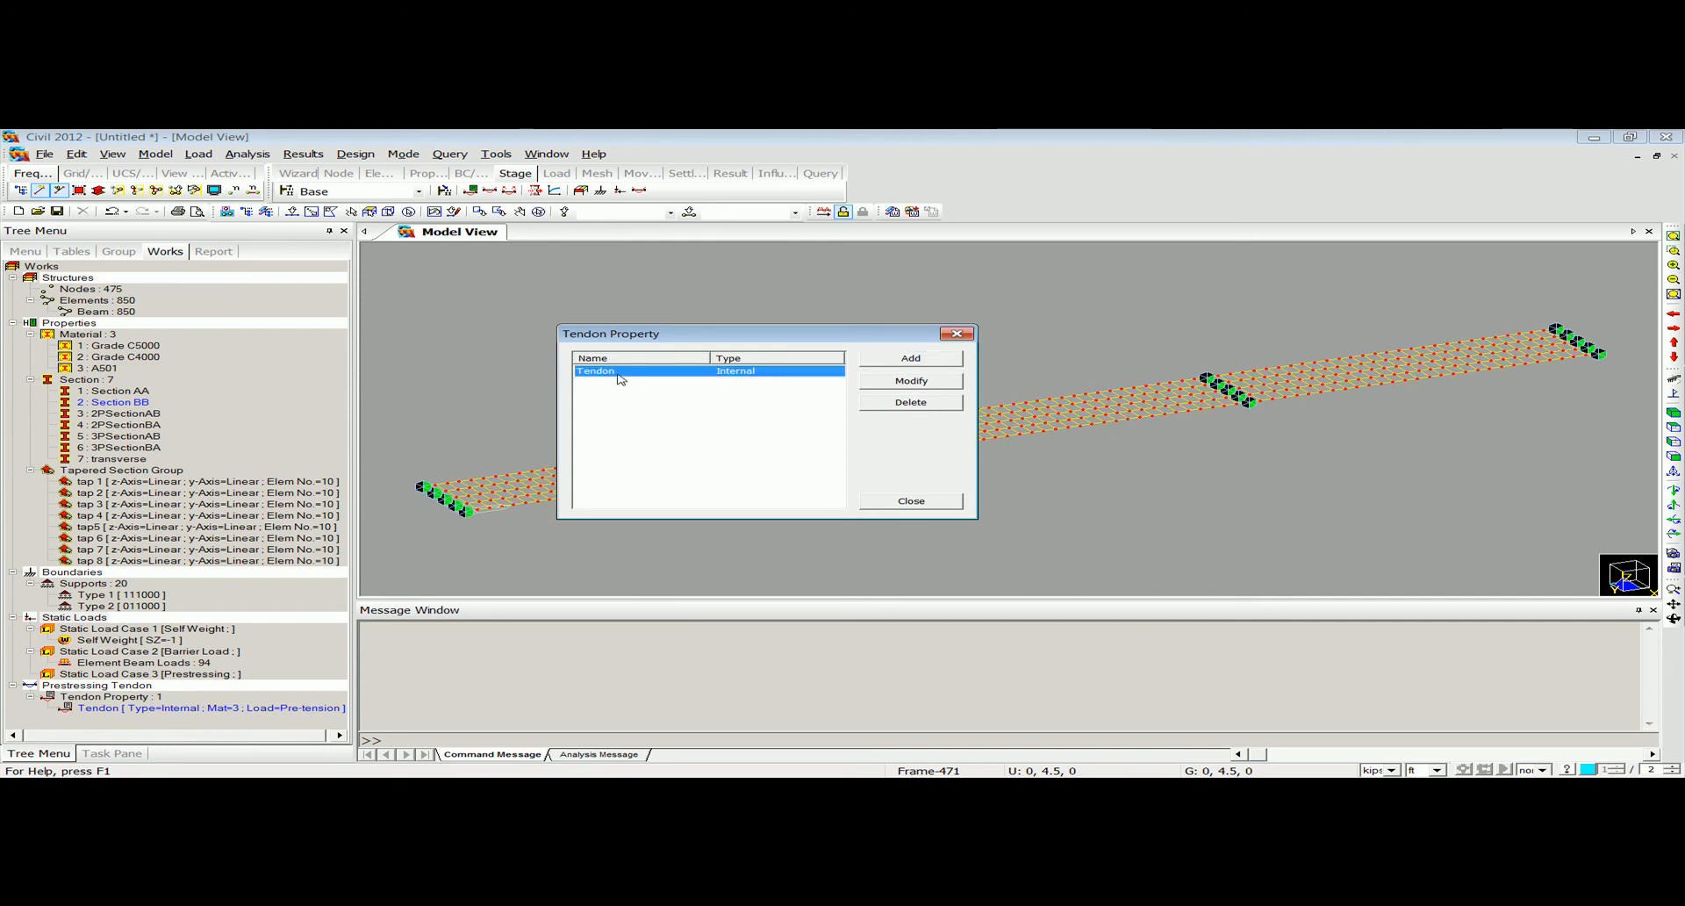
{"action": "left_click", "coordinate": [868, 294]}
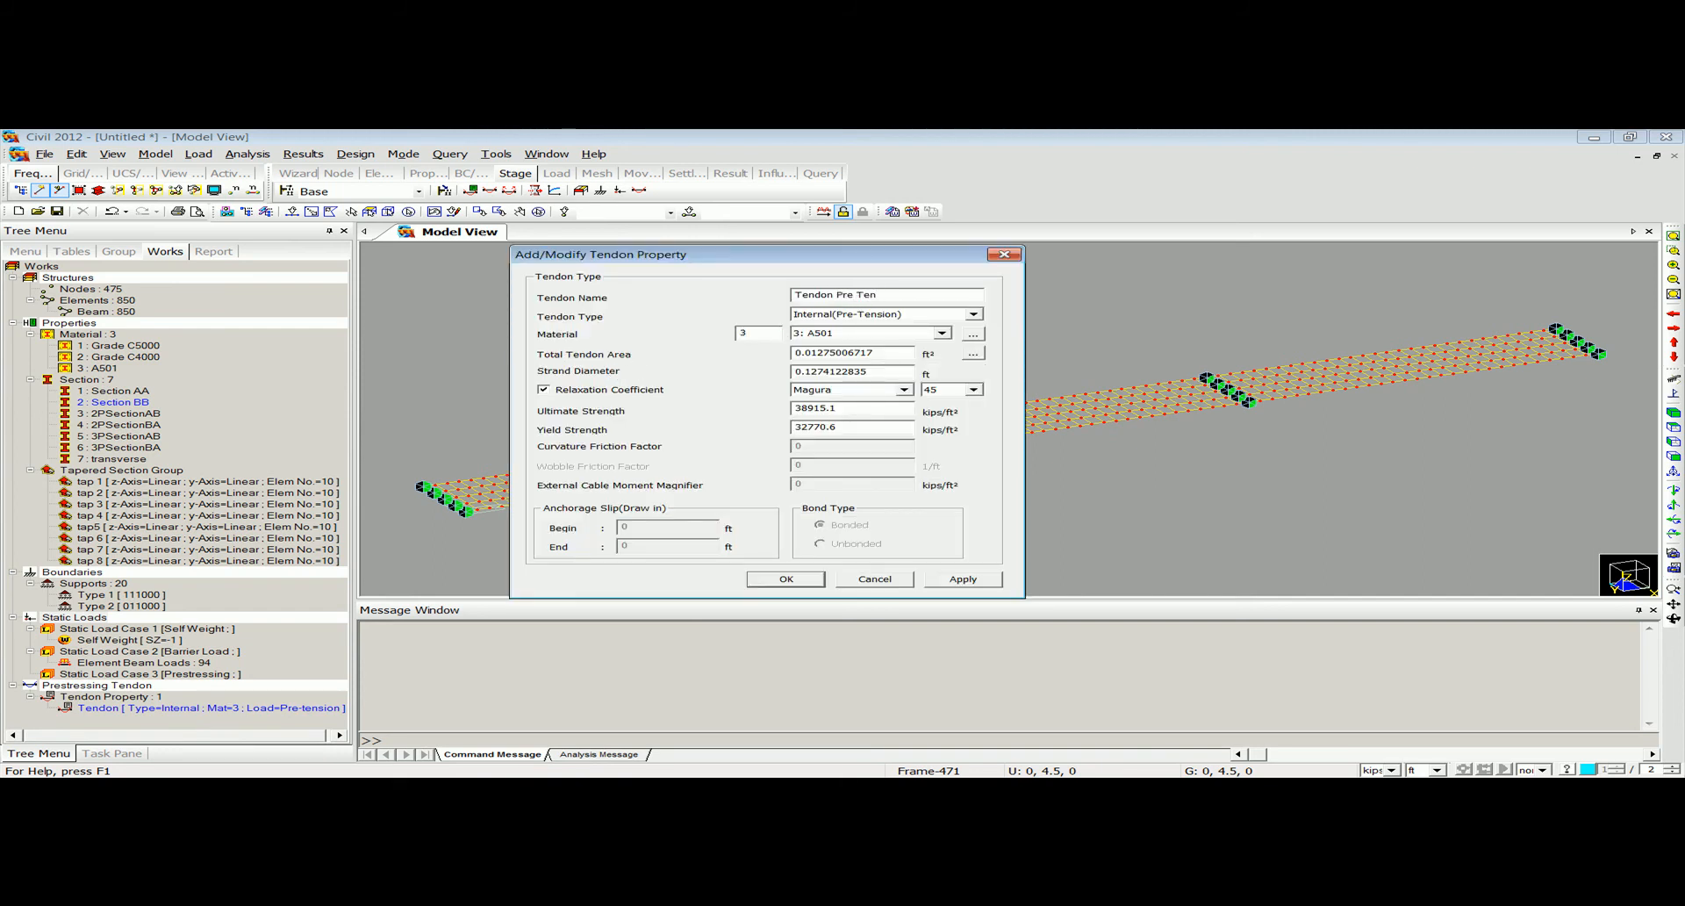
{"action": "left_click", "coordinate": [786, 578]}
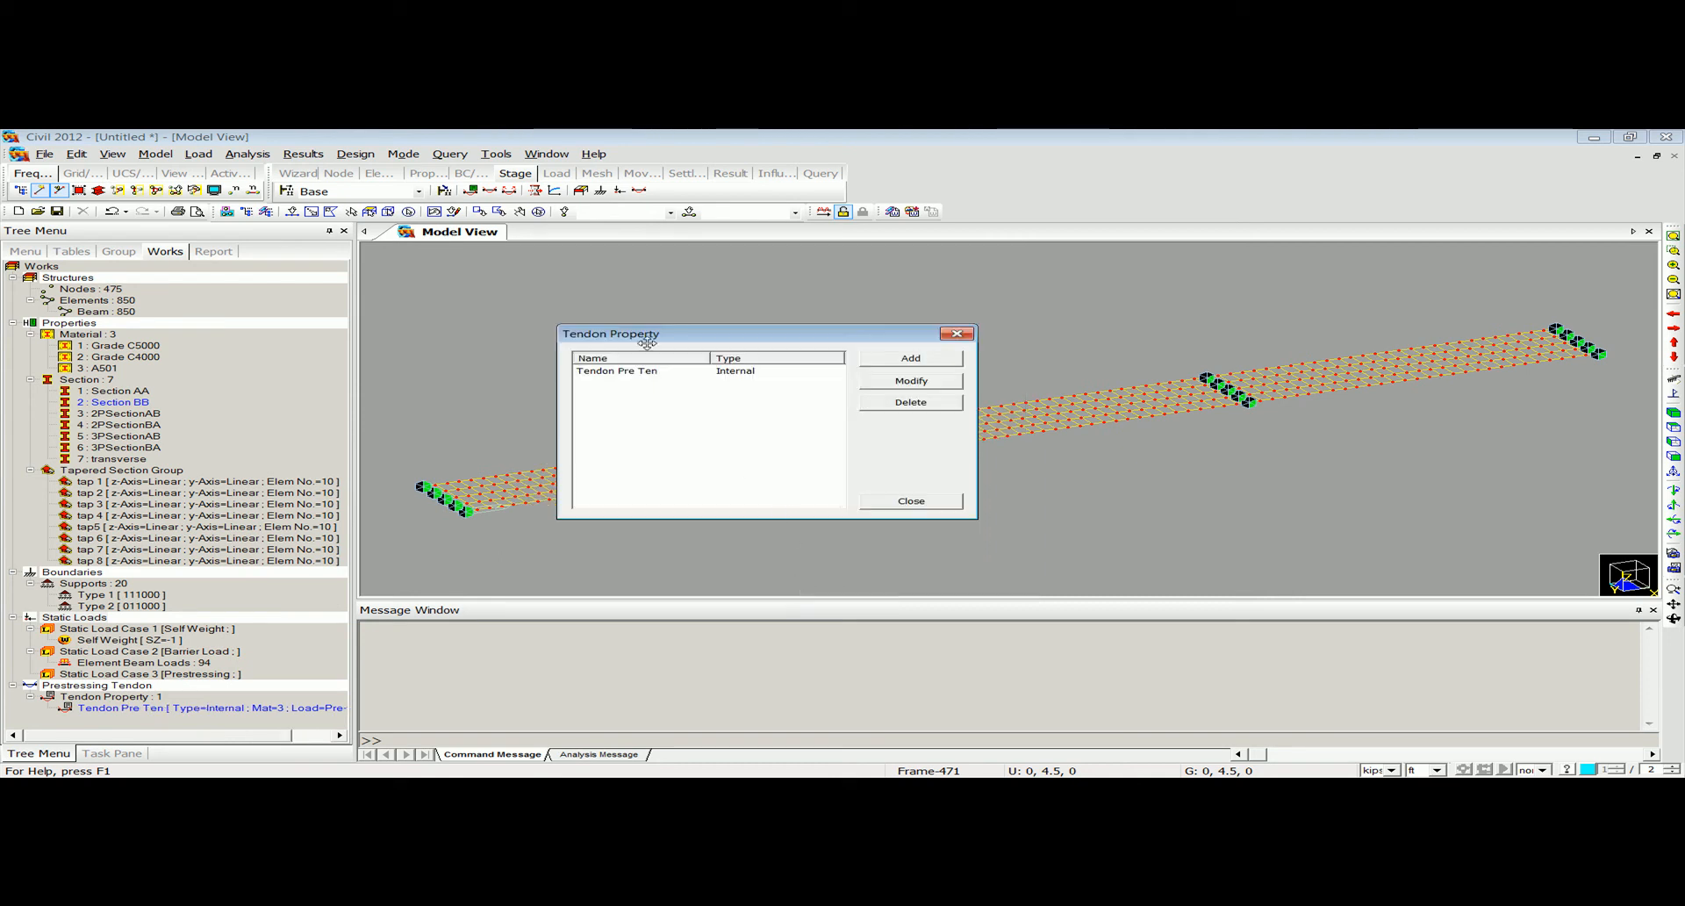
Add a second tendon property named Tendon Post Ten with the Internal (Post-Tension) type and material 3 (A501).
{"action": "left_click", "coordinate": [882, 360]}
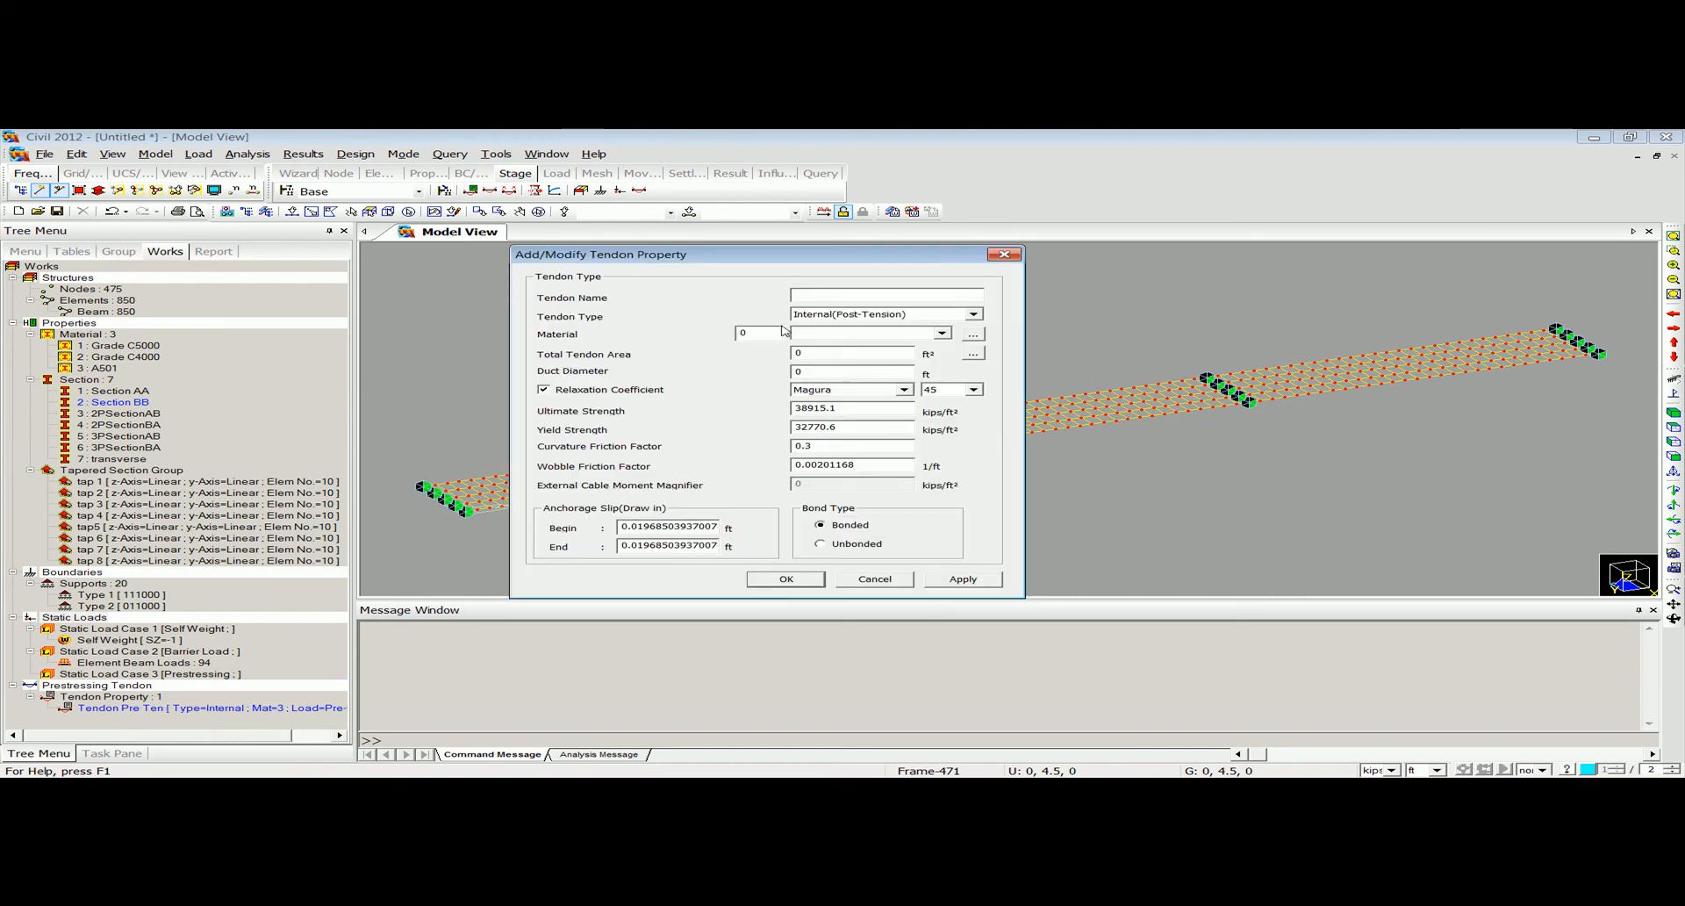
{"action": "type", "text": "o"}
{"action": "left_click", "coordinate": [841, 315]}
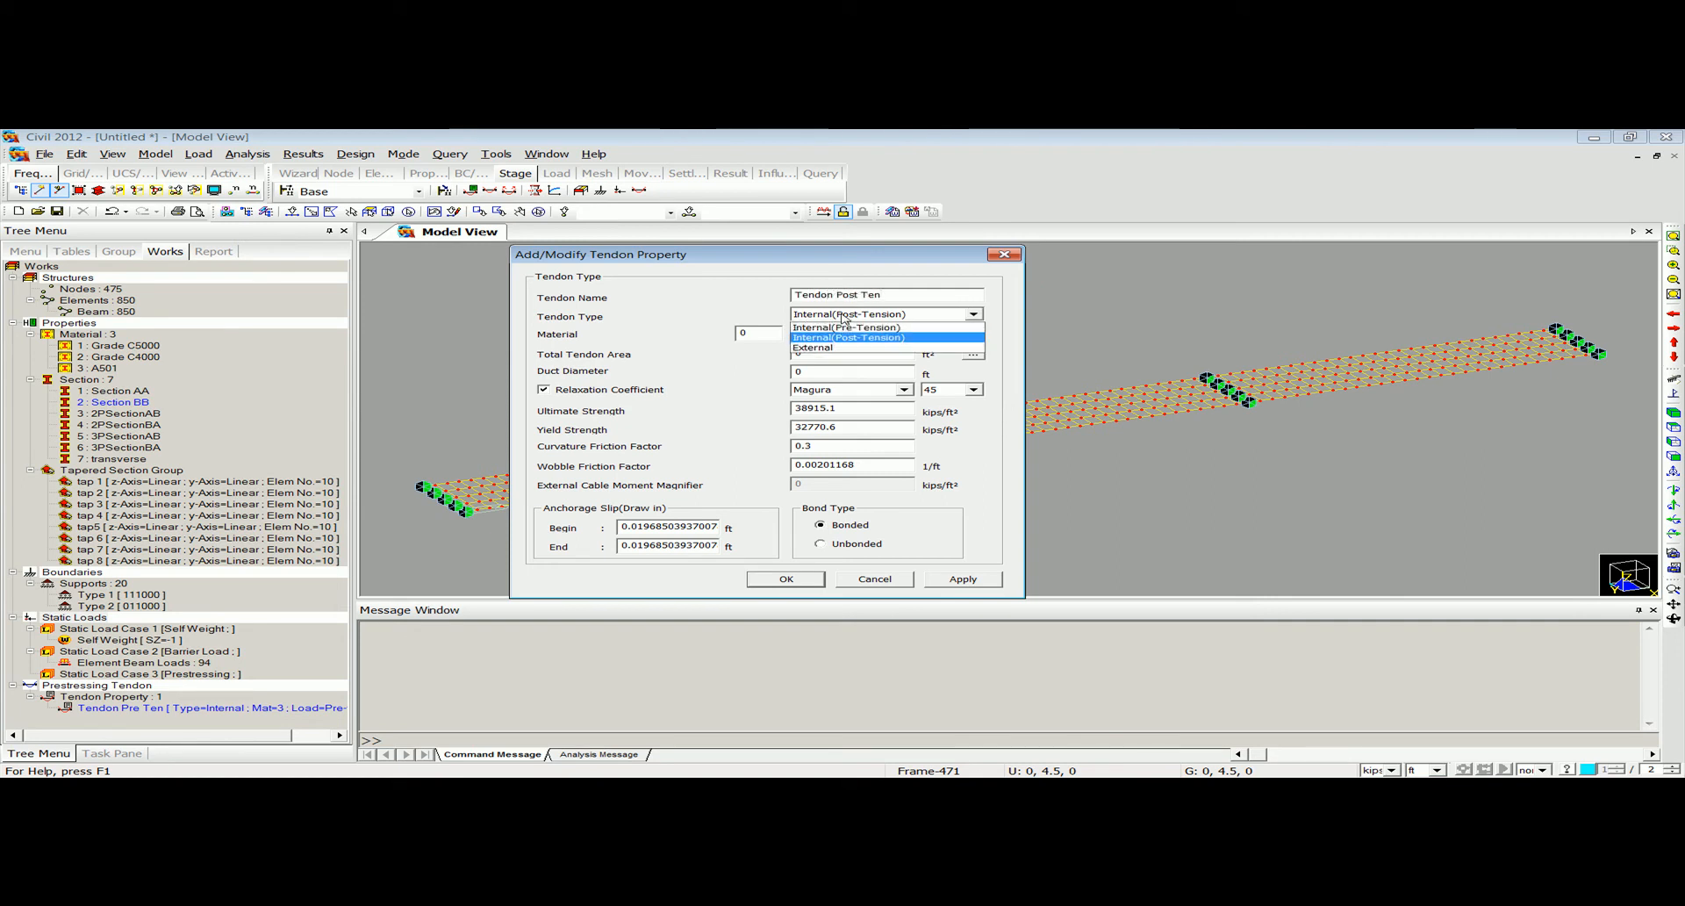
{"action": "left_click", "coordinate": [845, 318]}
{"action": "left_click", "coordinate": [760, 334]}
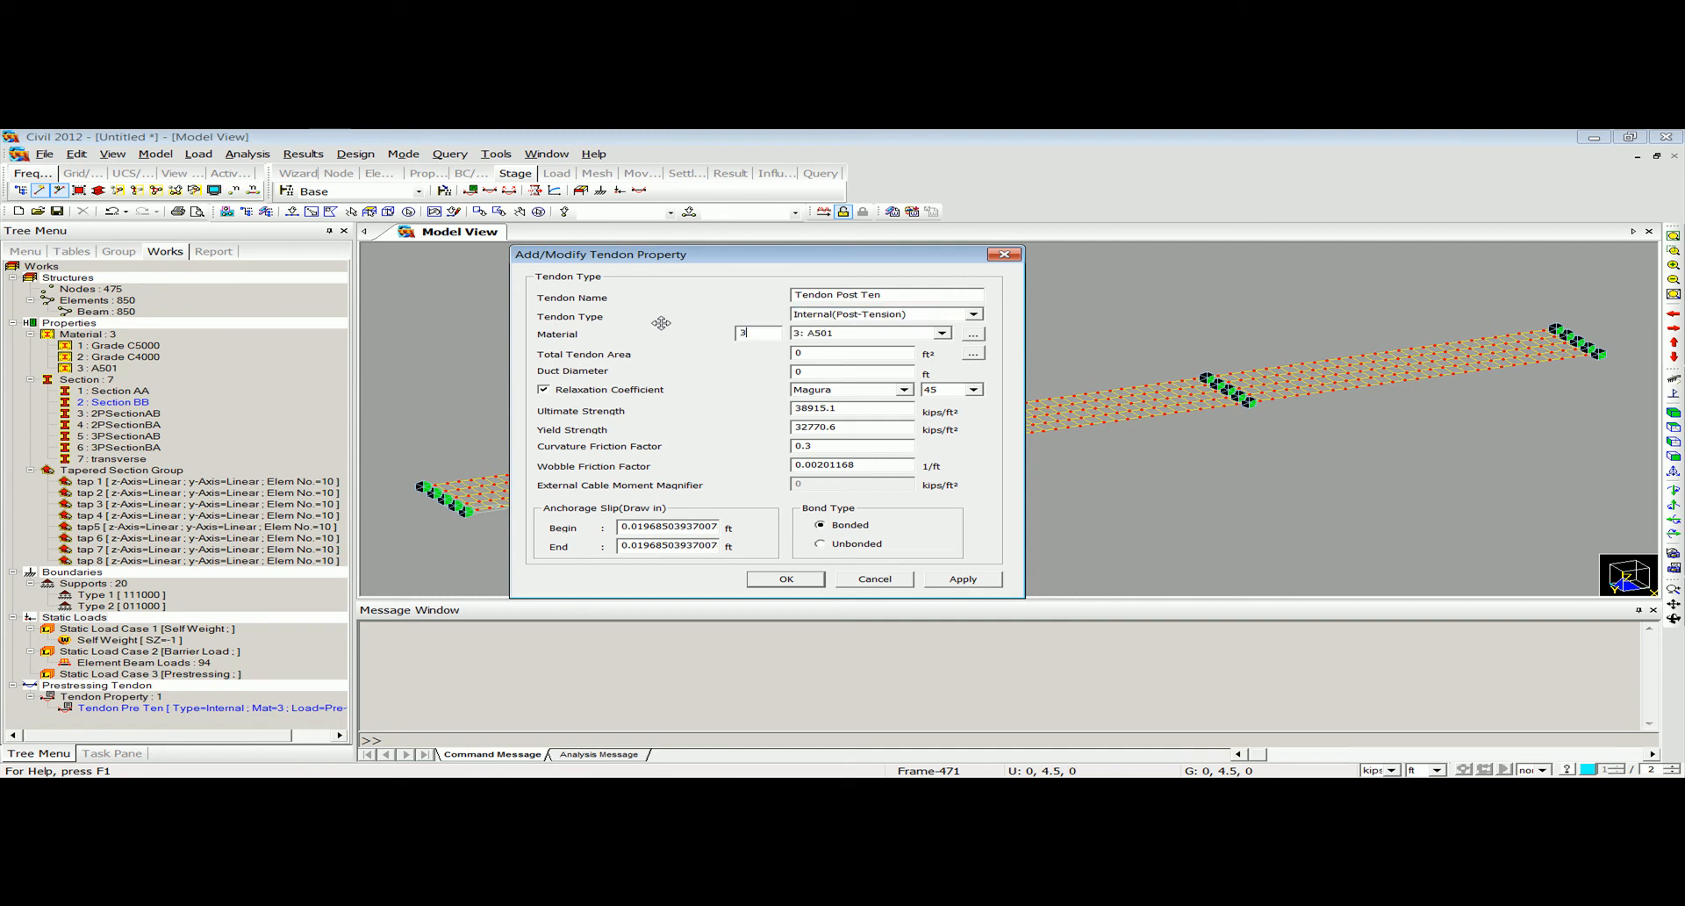
Give Tendon Post Ten twelve 12.7 mm (0.5") strands and a duct diameter of 0.5 ft, and save it.
{"action": "left_click", "coordinate": [973, 353]}
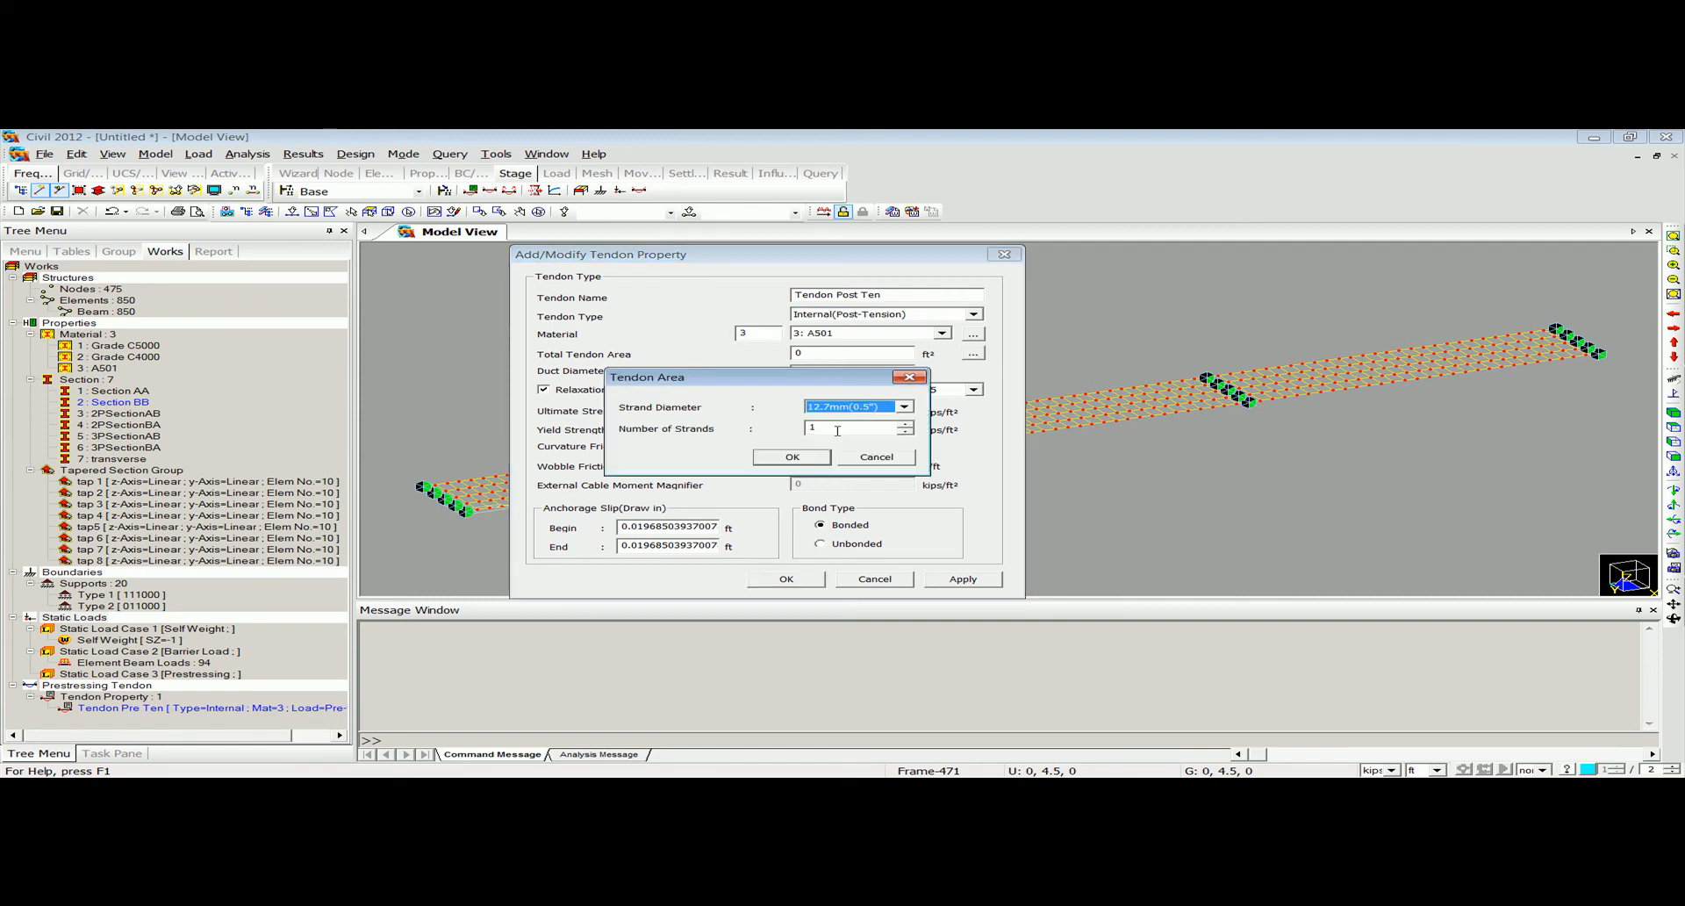
{"action": "left_click", "coordinate": [799, 452]}
{"action": "left_click_drag", "start_coordinate": [837, 376], "coordinate": [727, 366]}
{"action": "type", "text": ".5"}
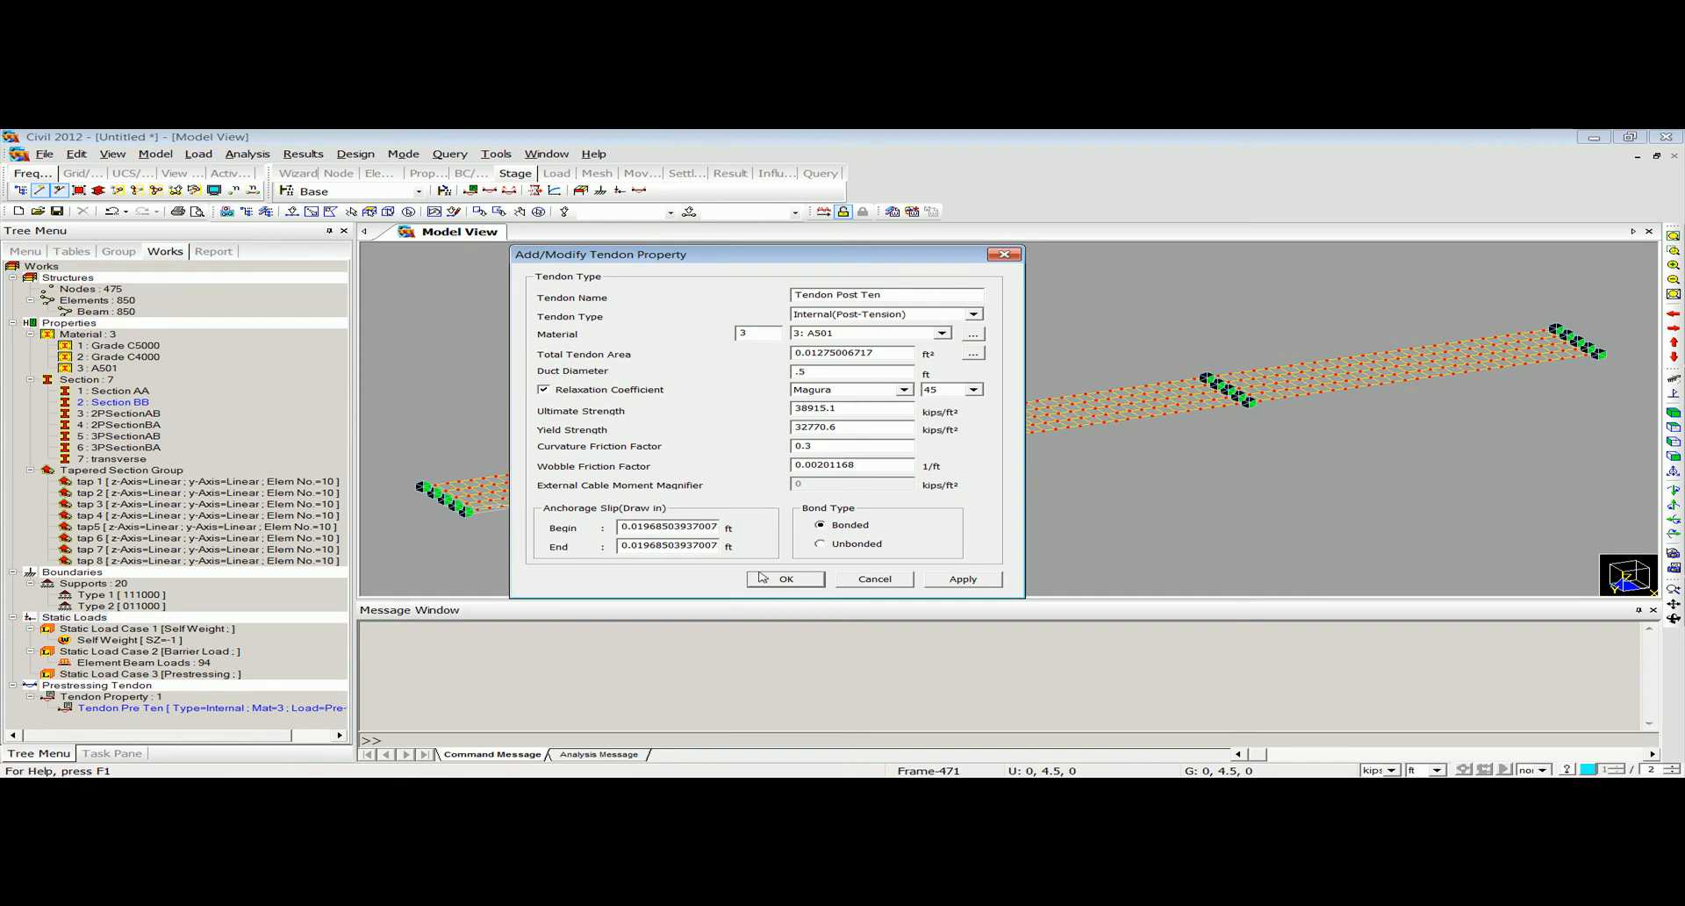
{"action": "left_click", "coordinate": [772, 579]}
Dismiss the Save As prompt without saving and close the tendon property list.
{"action": "left_click", "coordinate": [673, 373]}
{"action": "left_click", "coordinate": [671, 381]}
{"action": "left_click", "coordinate": [669, 369]}
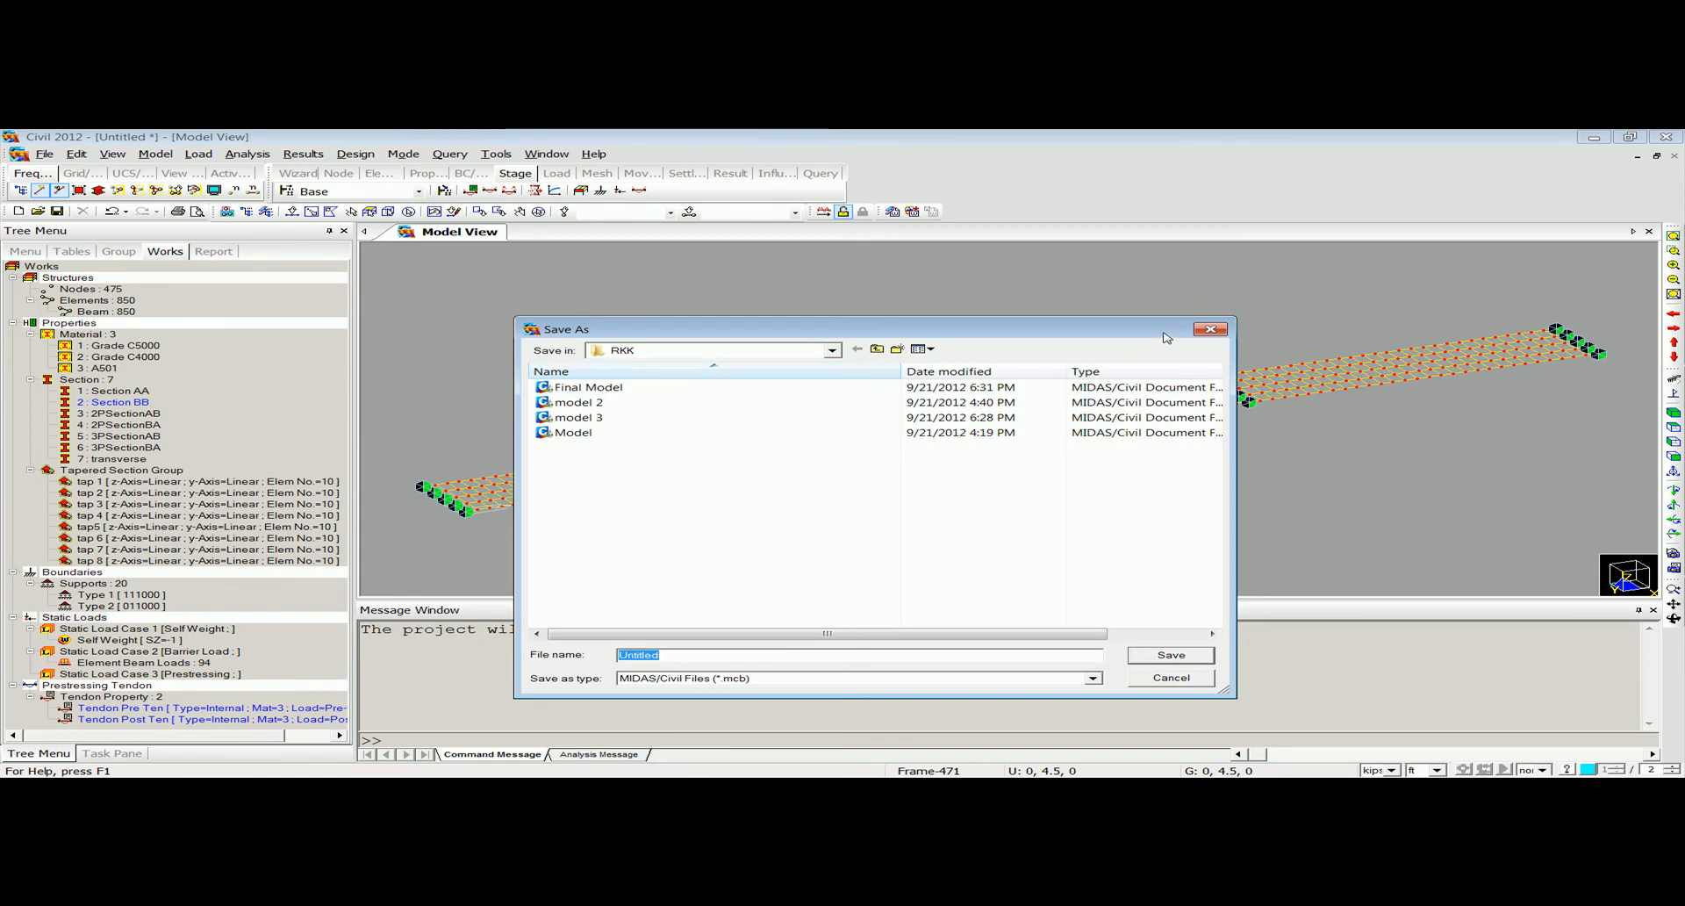
{"action": "left_click", "coordinate": [1211, 329]}
{"action": "left_click", "coordinate": [956, 334]}
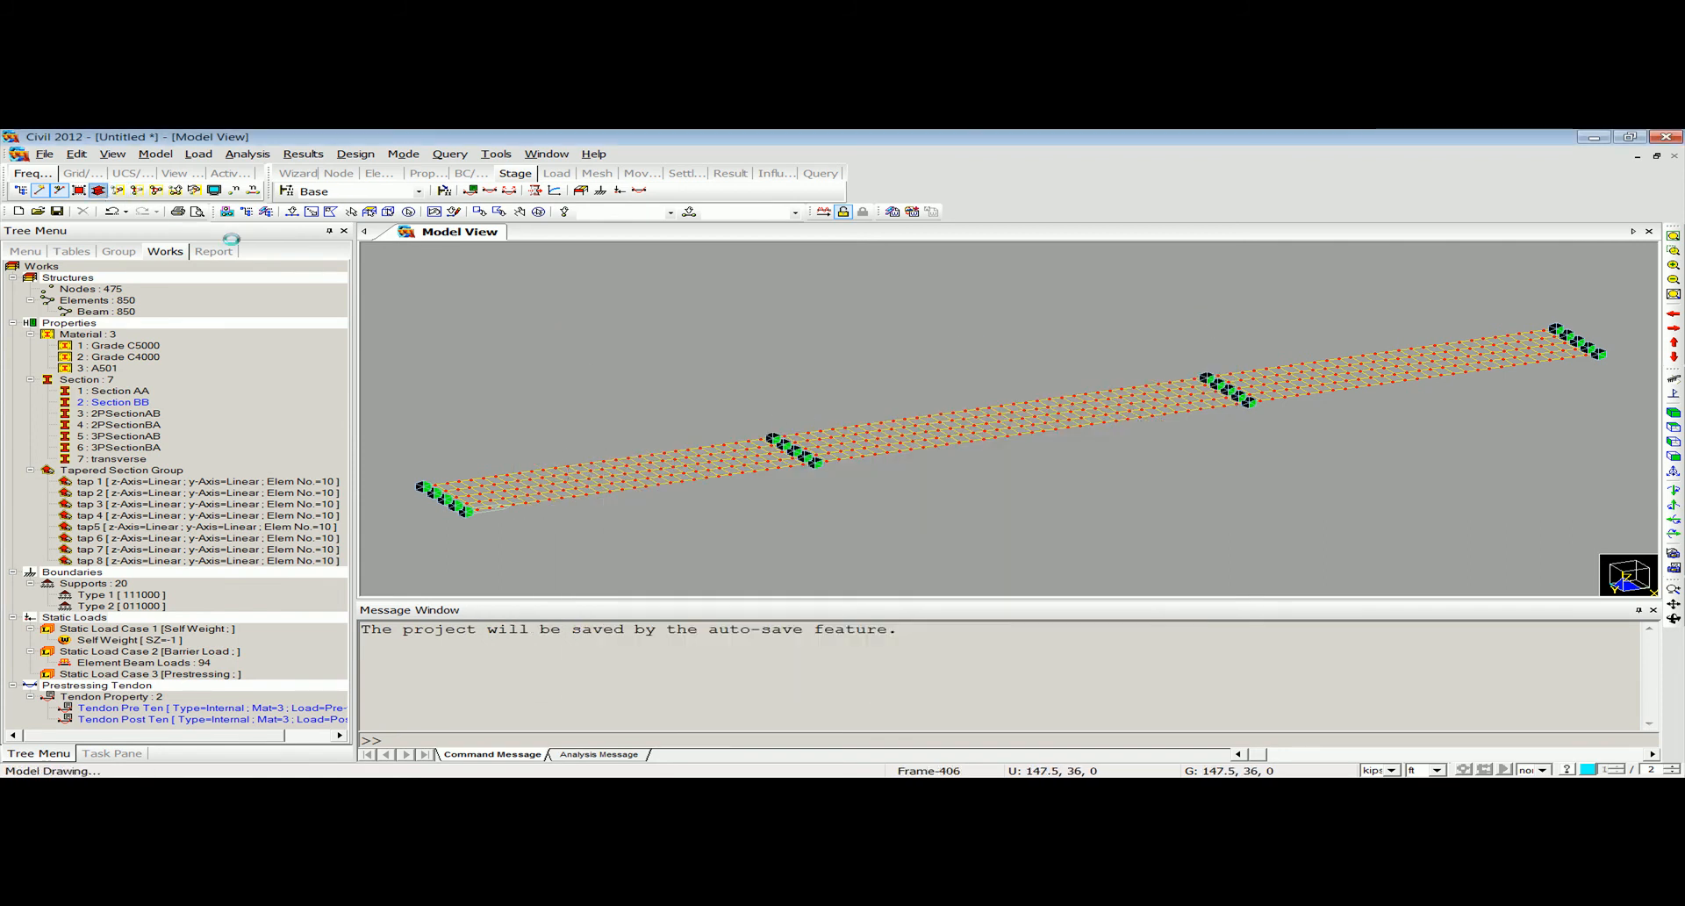
Isolate the girder line along the deck's lower edge in plan by deactivating all the other girders and transverse elements.
{"action": "left_click", "coordinate": [98, 190]}
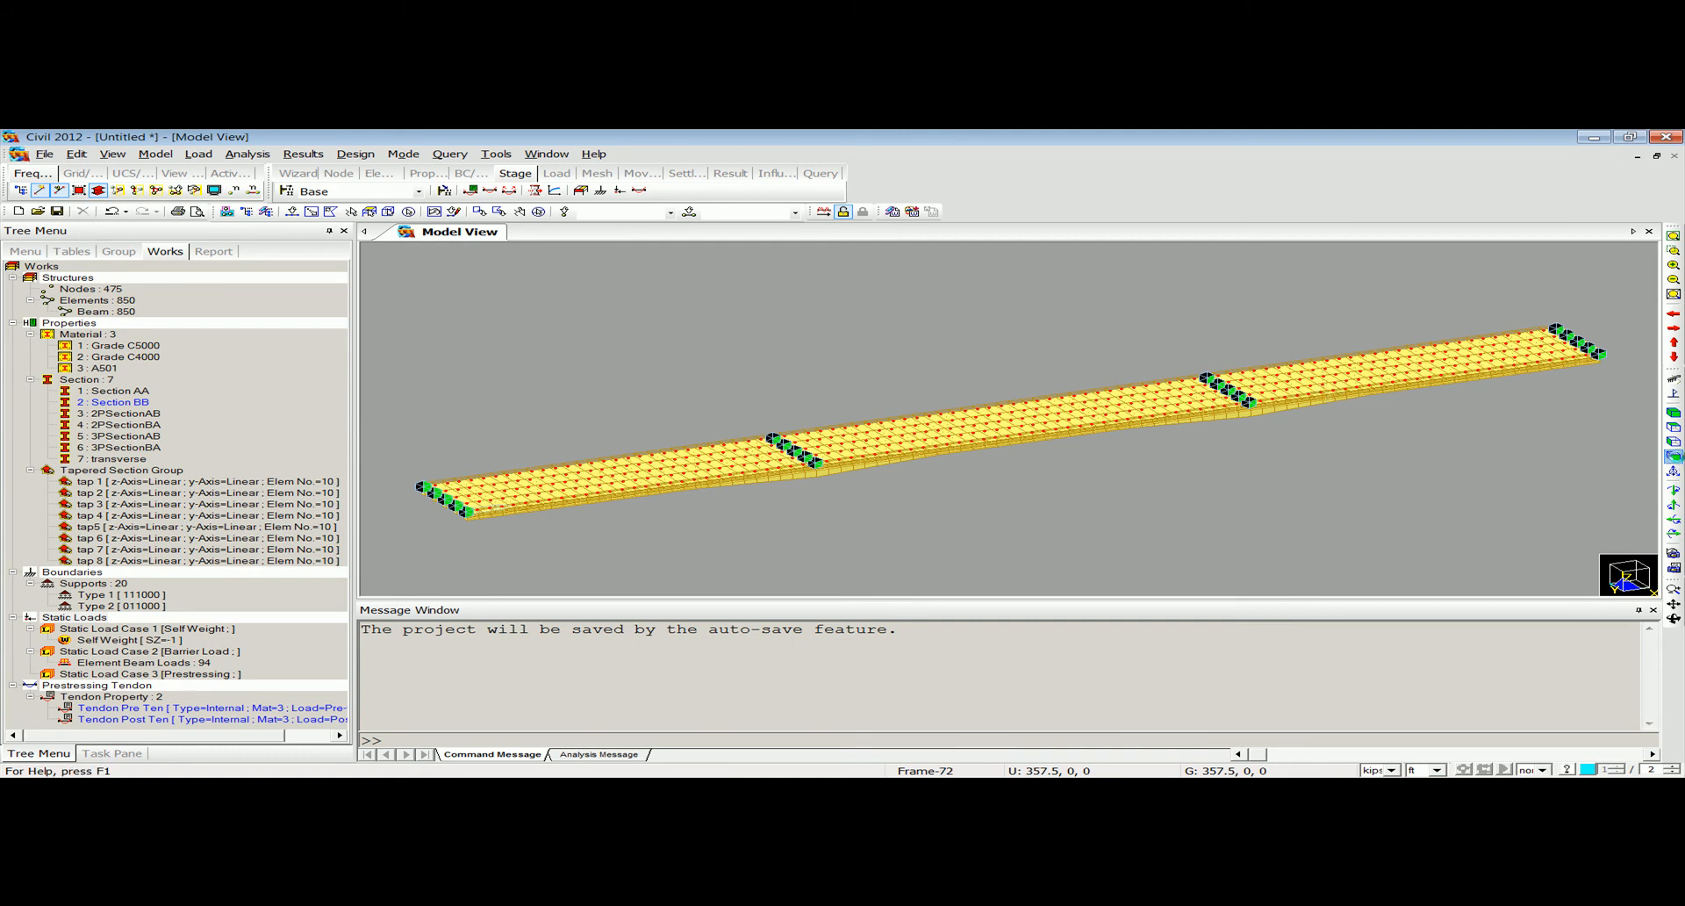
{"action": "left_click", "coordinate": [1676, 457]}
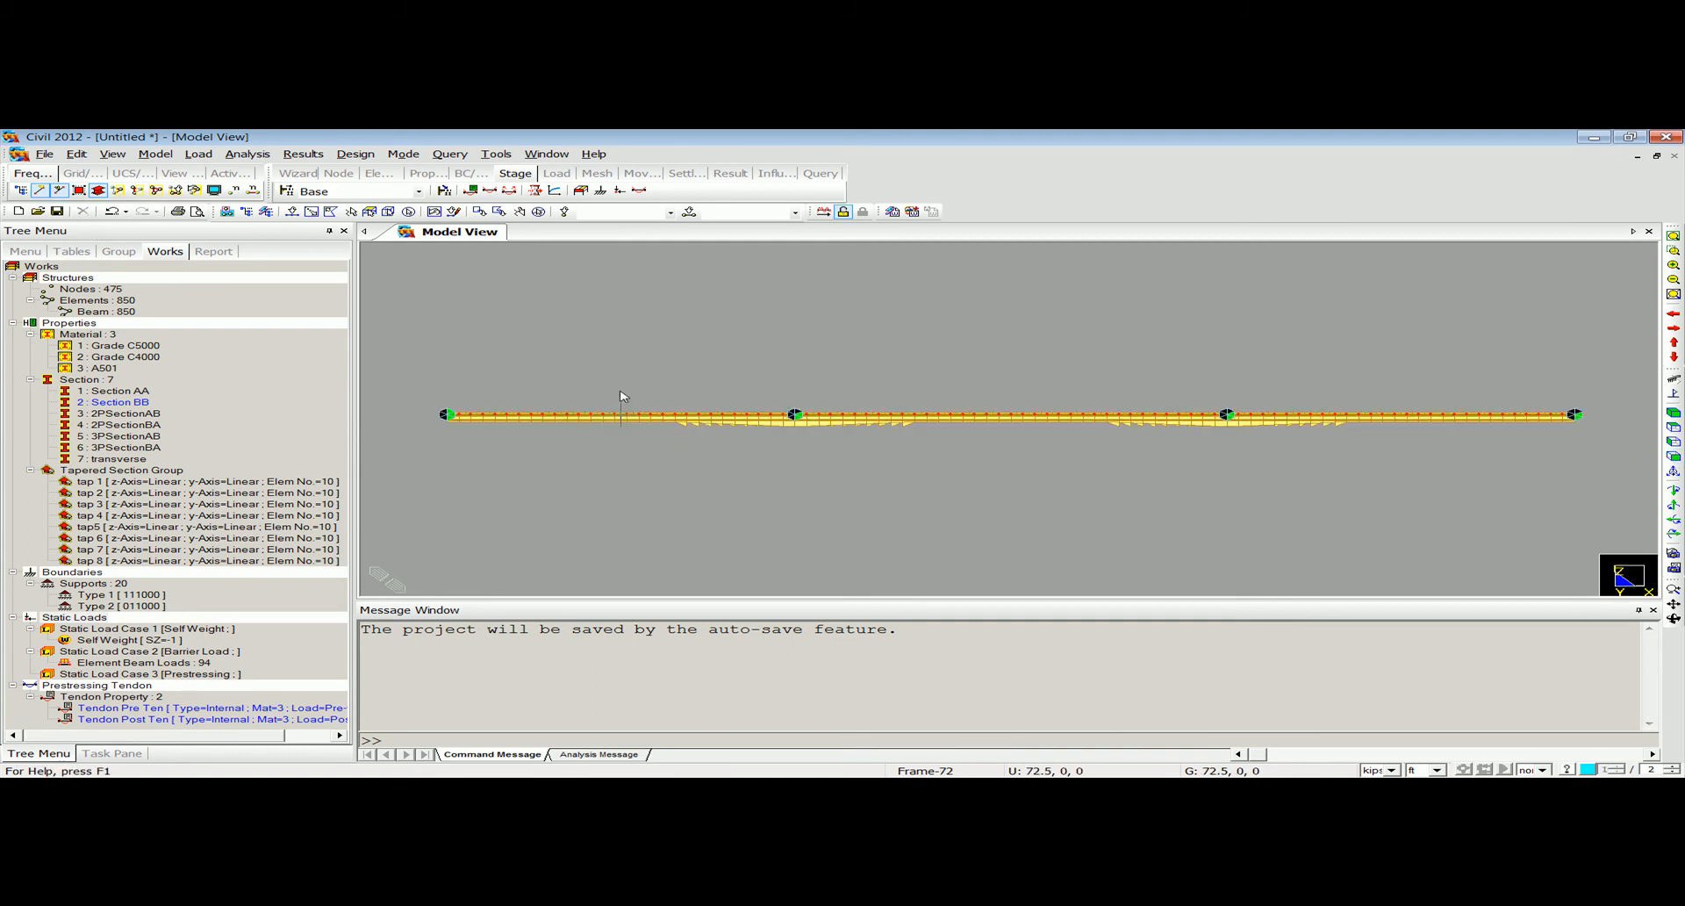
{"action": "middle_click_drag", "start_coordinate": [620, 387], "coordinate": [707, 418], "text": "ctrl"}
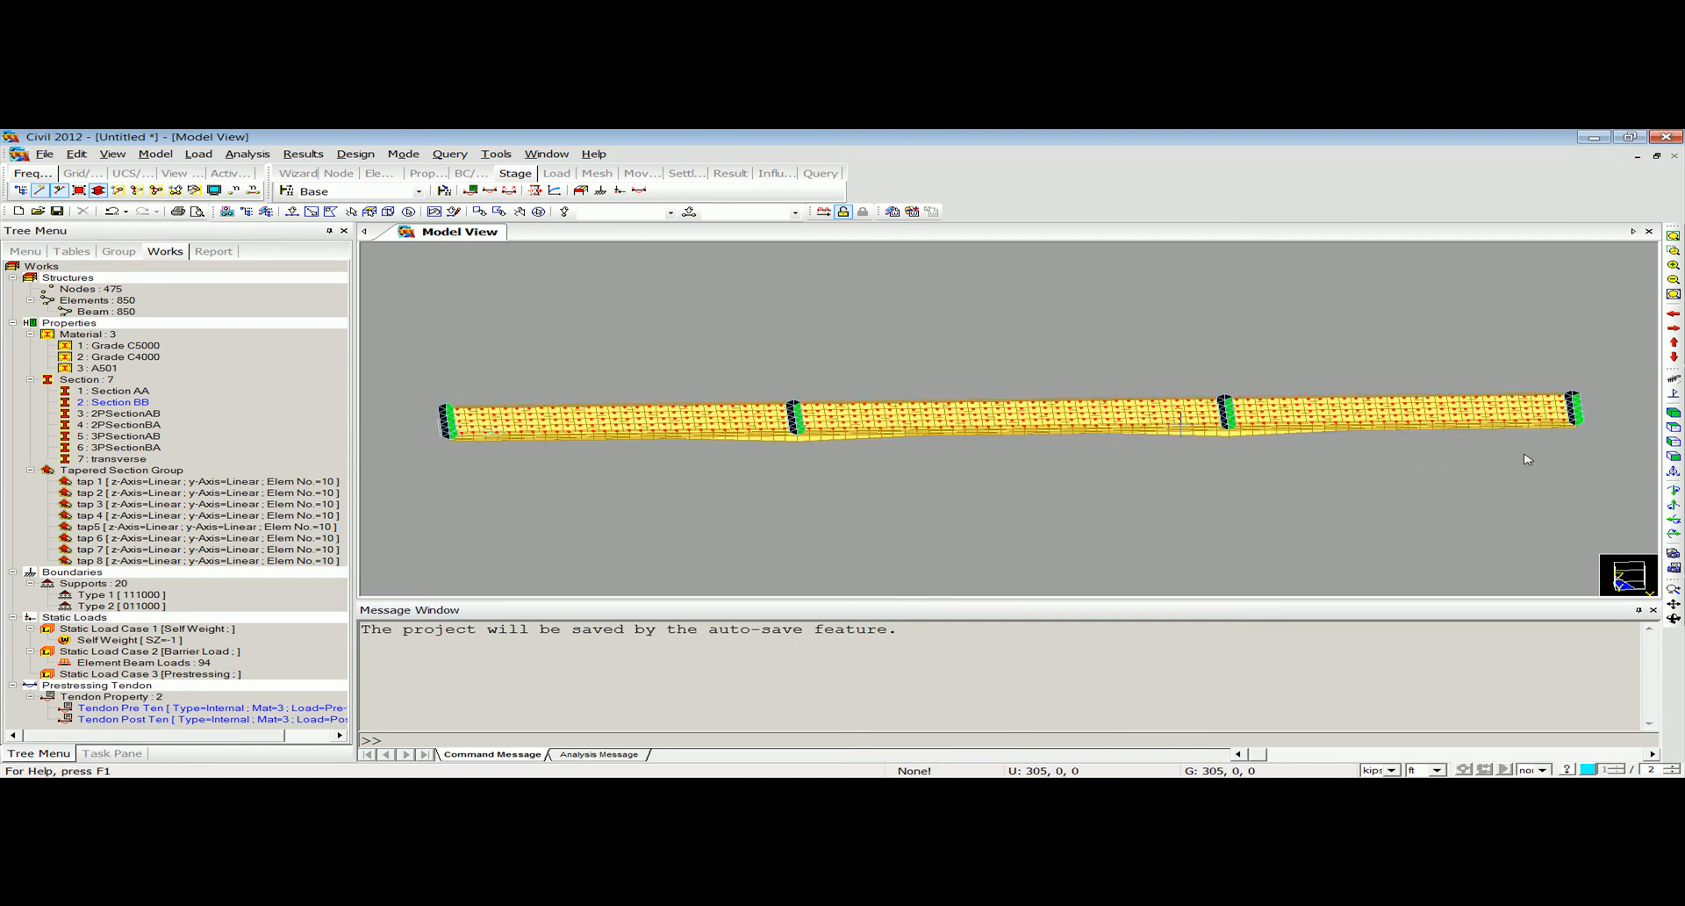
{"action": "left_click", "coordinate": [1674, 429]}
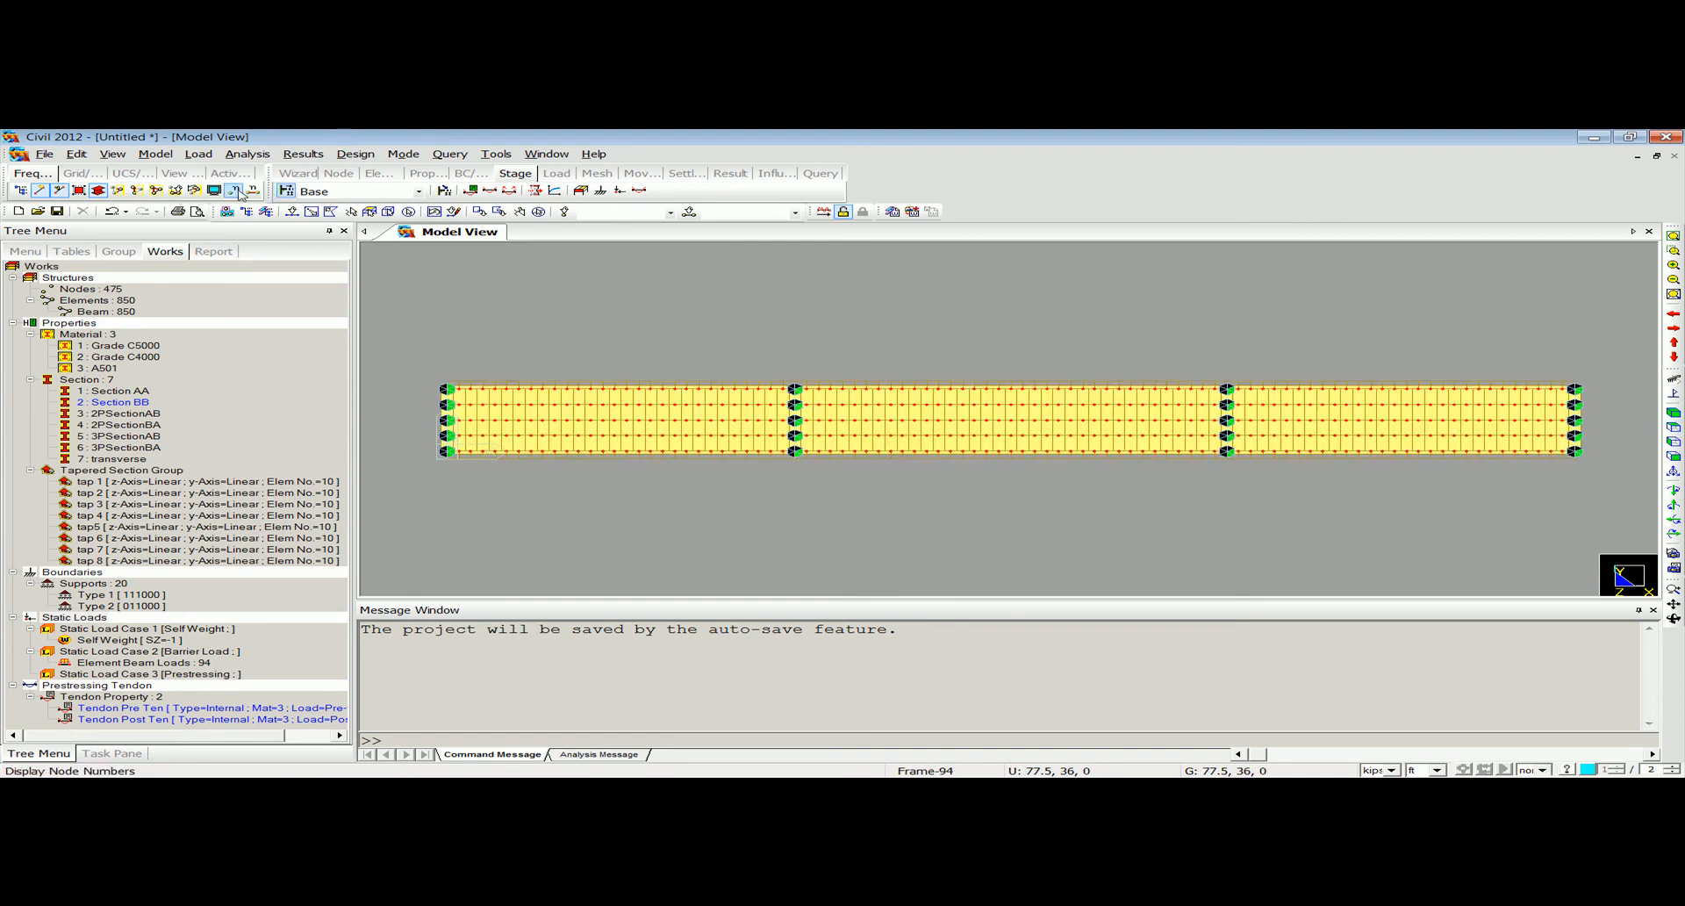
{"action": "left_click", "coordinate": [97, 190]}
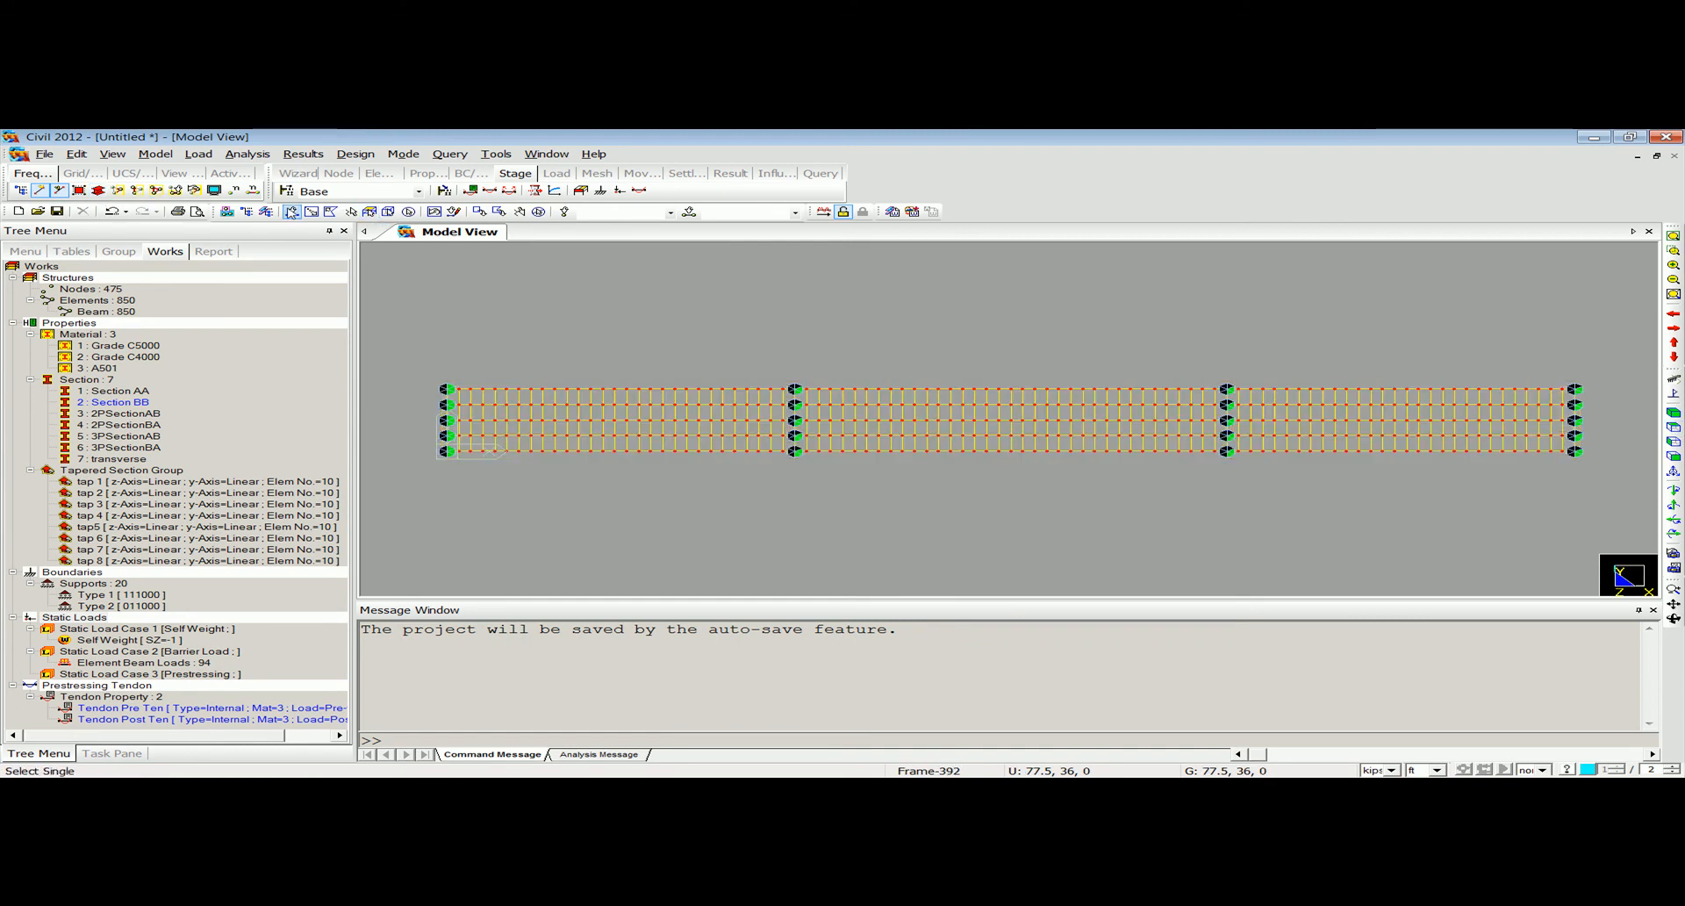
{"action": "left_click_drag", "start_coordinate": [418, 351], "coordinate": [1025, 353]}
{"action": "left_click_drag", "start_coordinate": [1595, 441], "coordinate": [437, 333]}
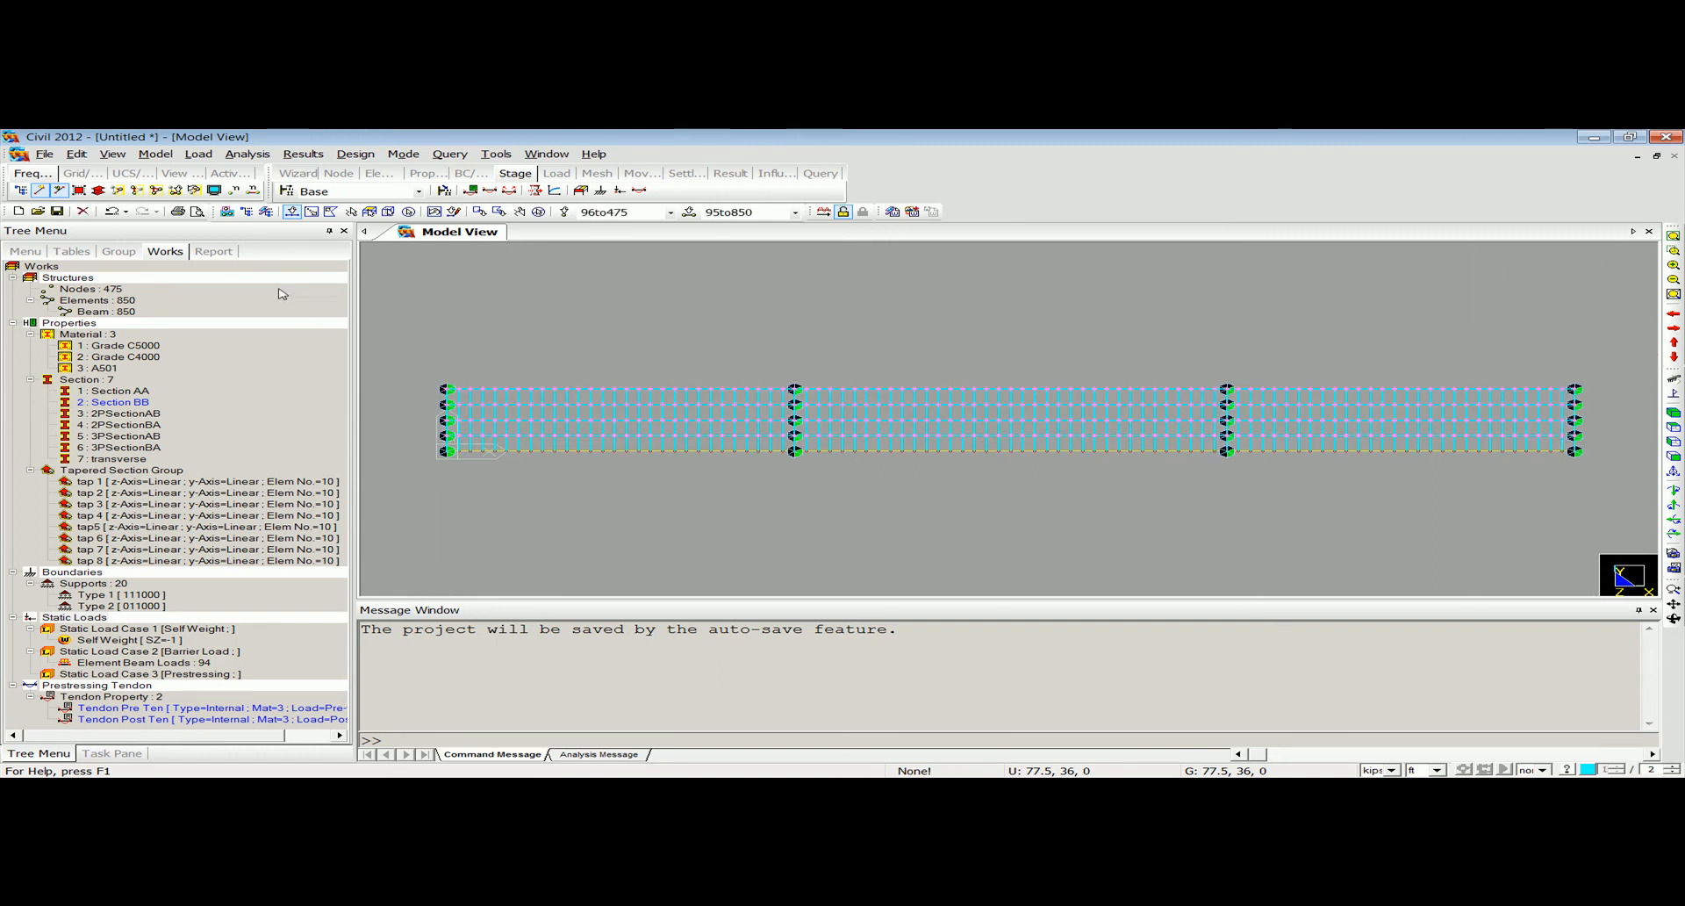
{"action": "left_click", "coordinate": [138, 200]}
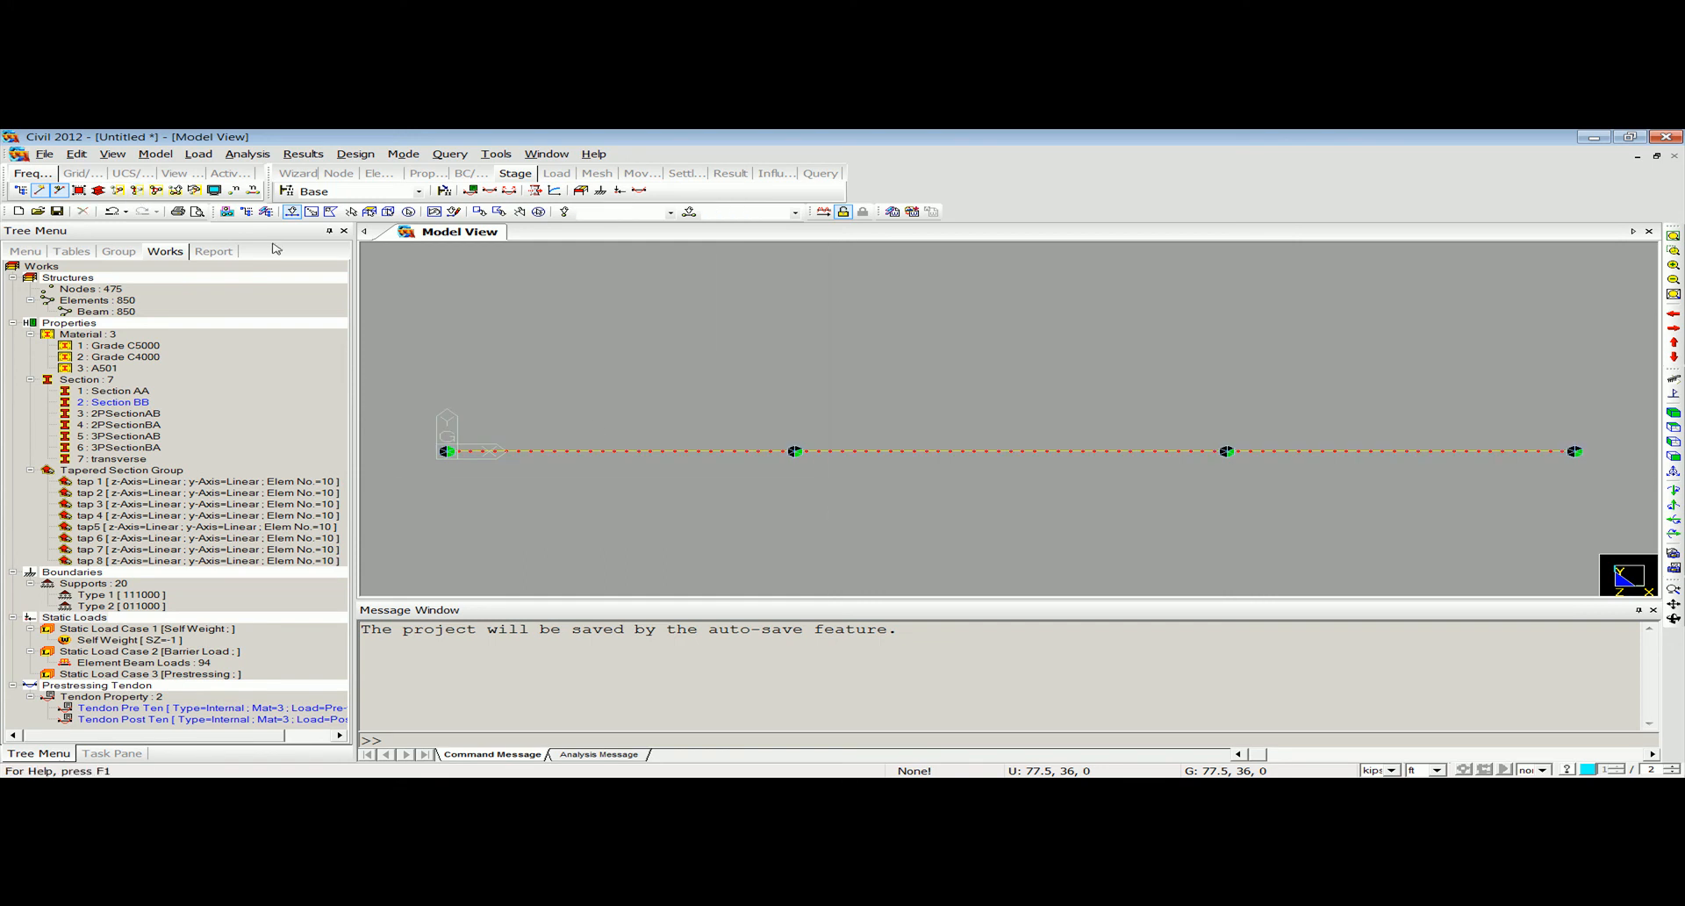
Display the isolated girder line with its section shapes in front elevation view.
{"action": "left_click", "coordinate": [104, 194]}
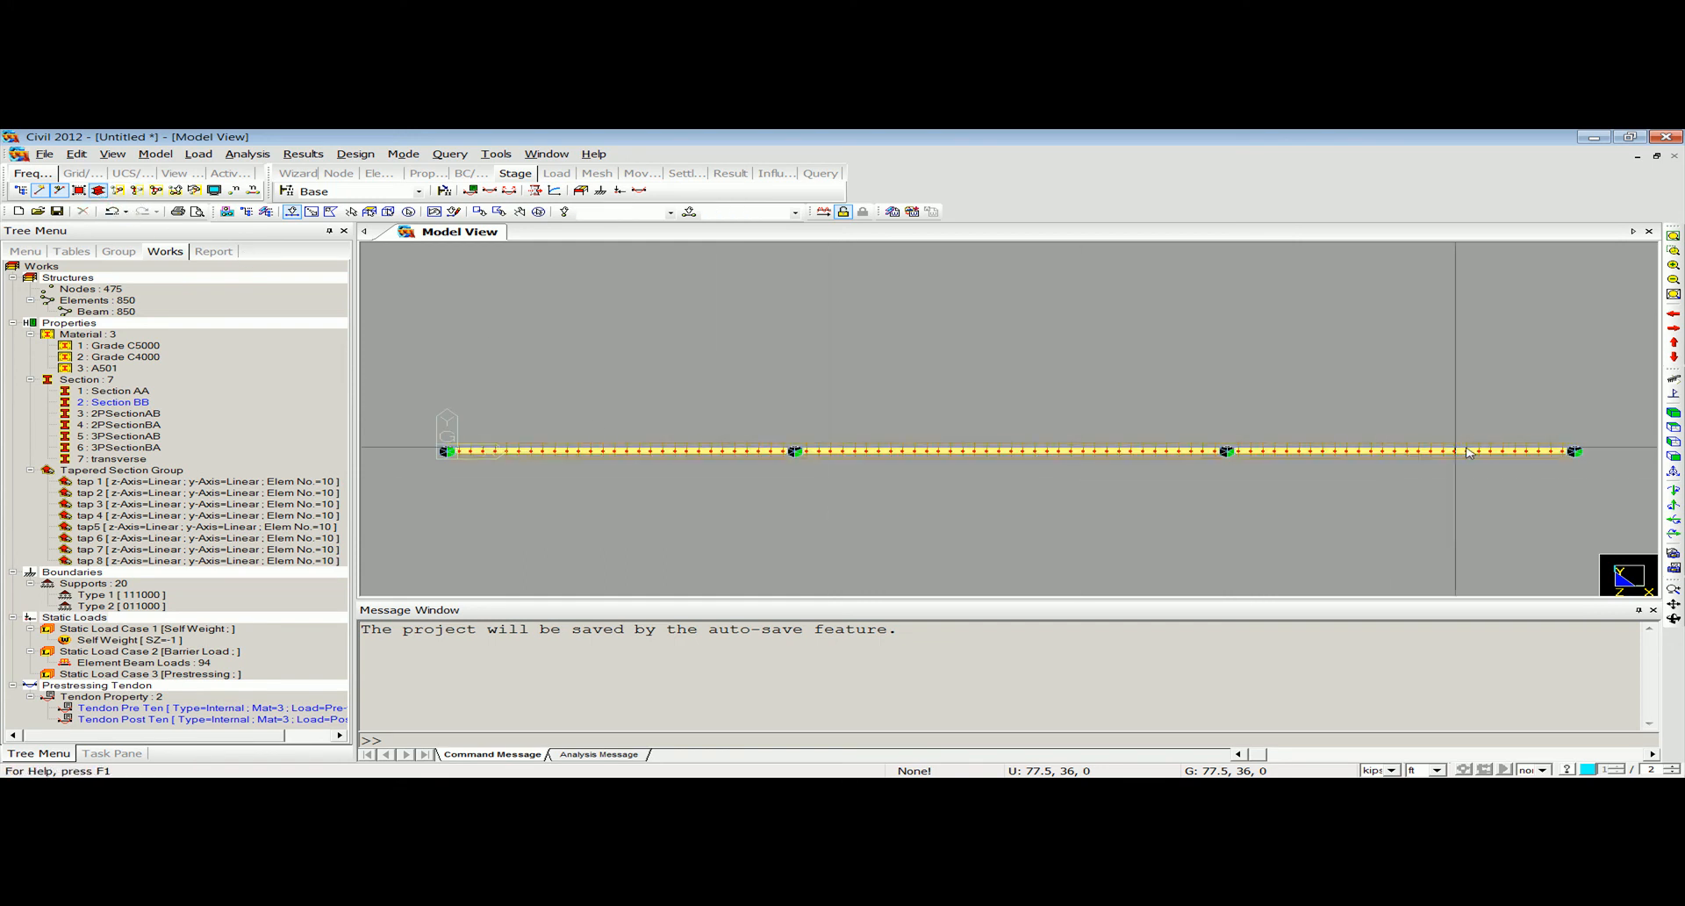
{"action": "left_click", "coordinate": [1673, 457]}
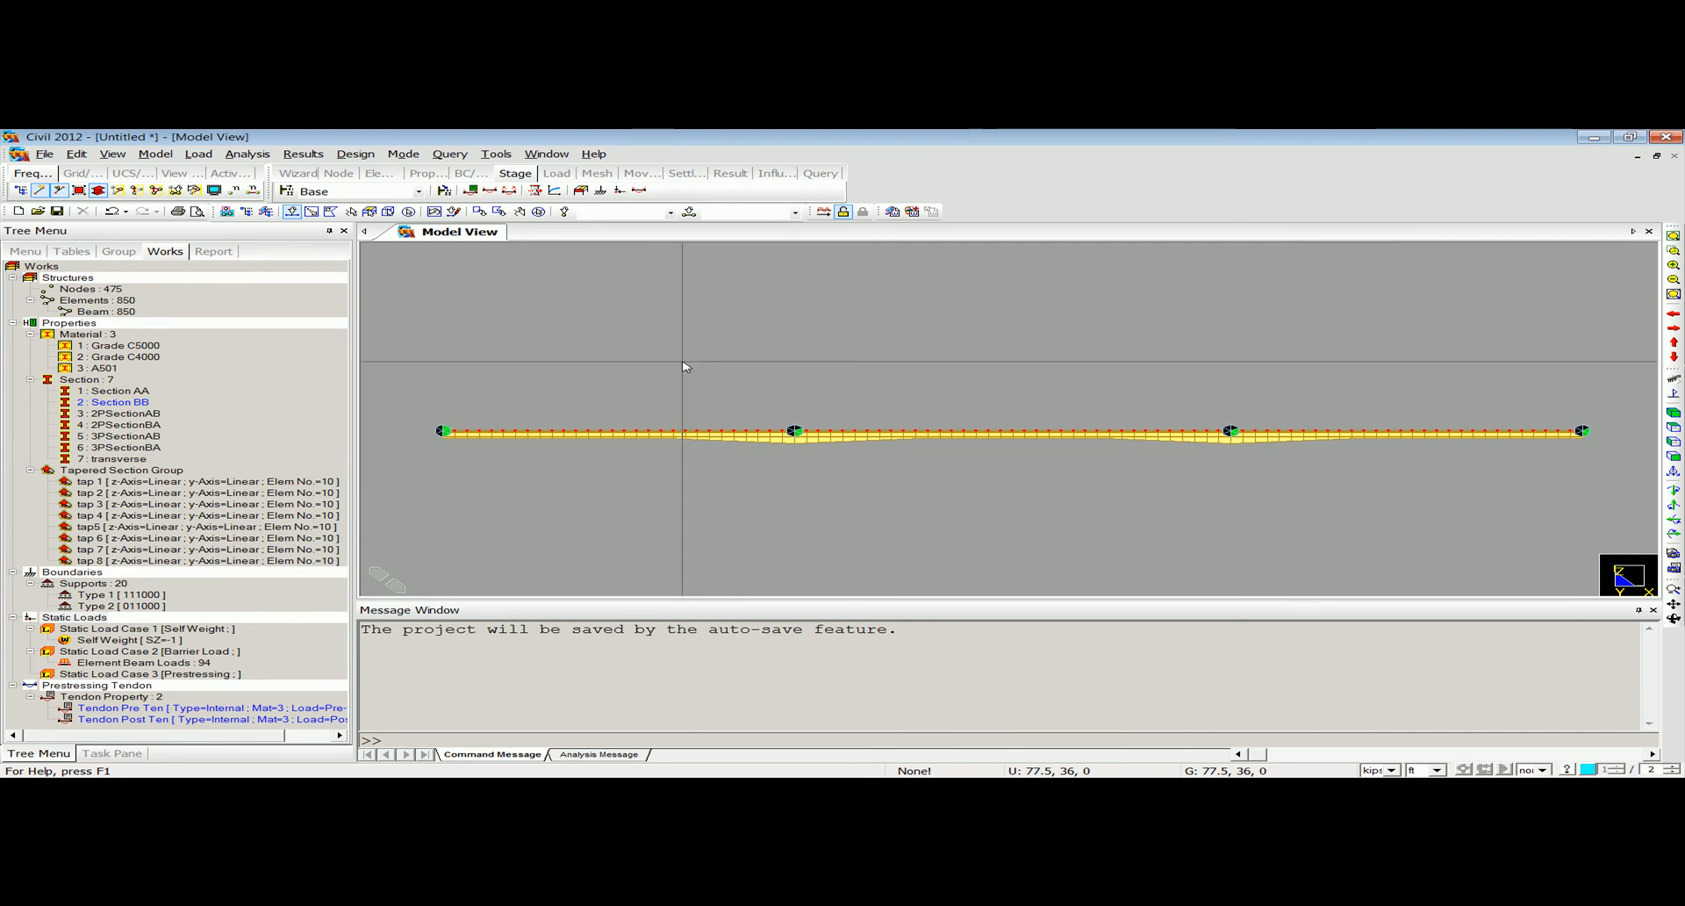
Highlight the two pier segments, both end segments and the middle segment of the girder one after another, and clear the selection.
{"action": "left_click_drag", "start_coordinate": [663, 358], "coordinate": [935, 486]}
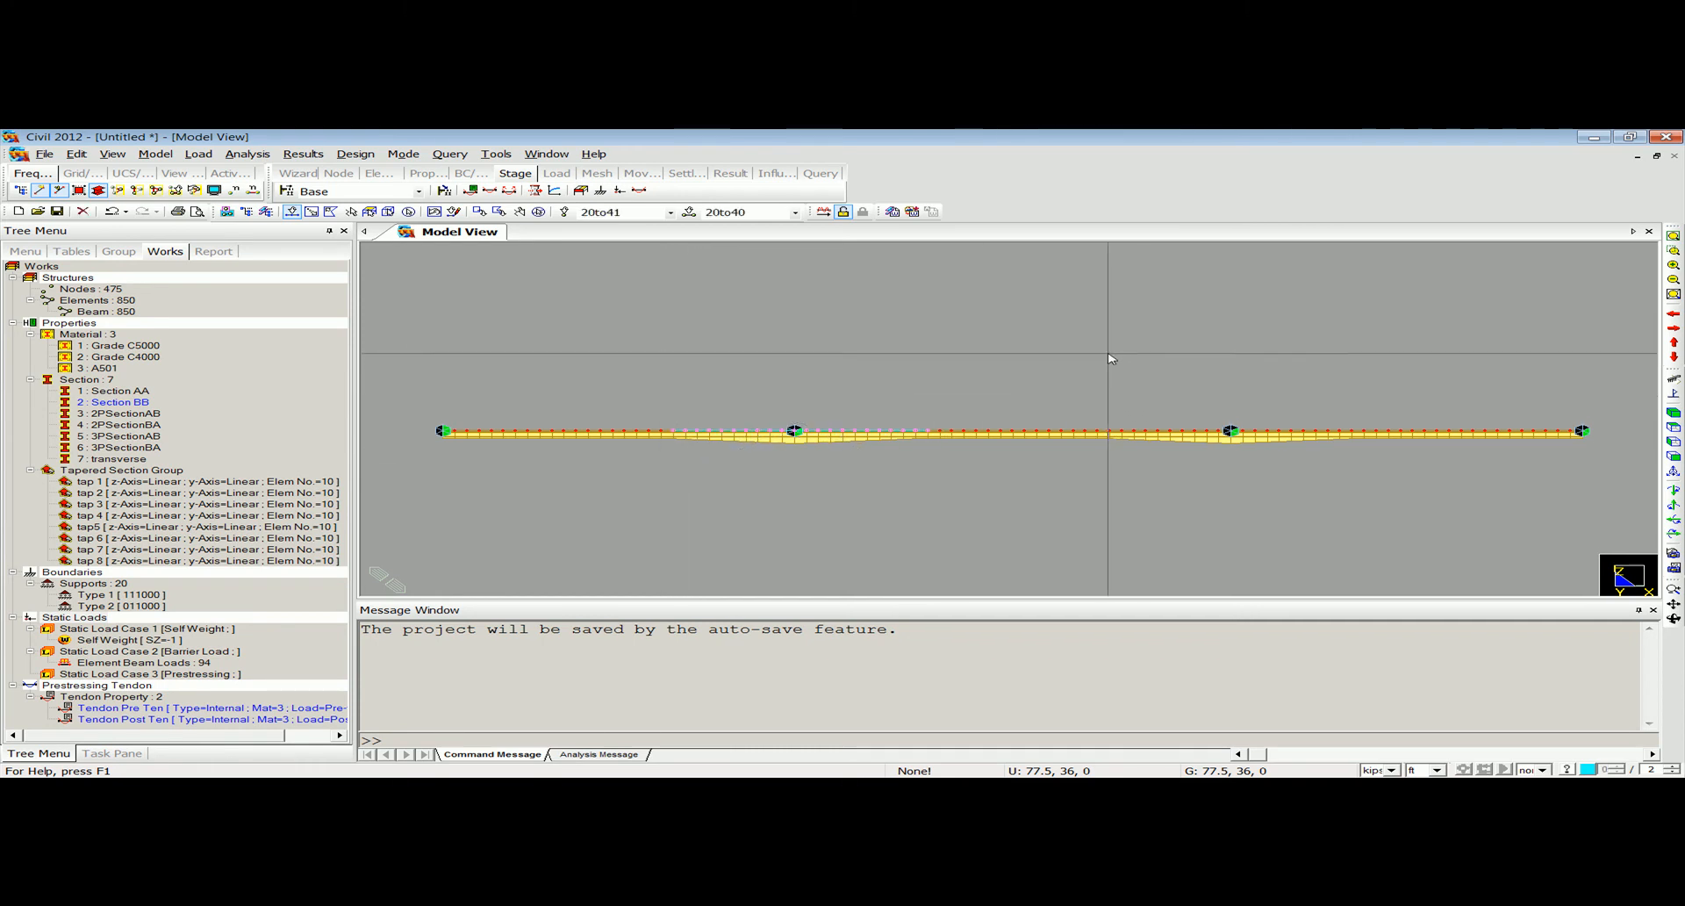
{"action": "left_click_drag", "start_coordinate": [1106, 348], "coordinate": [1357, 524]}
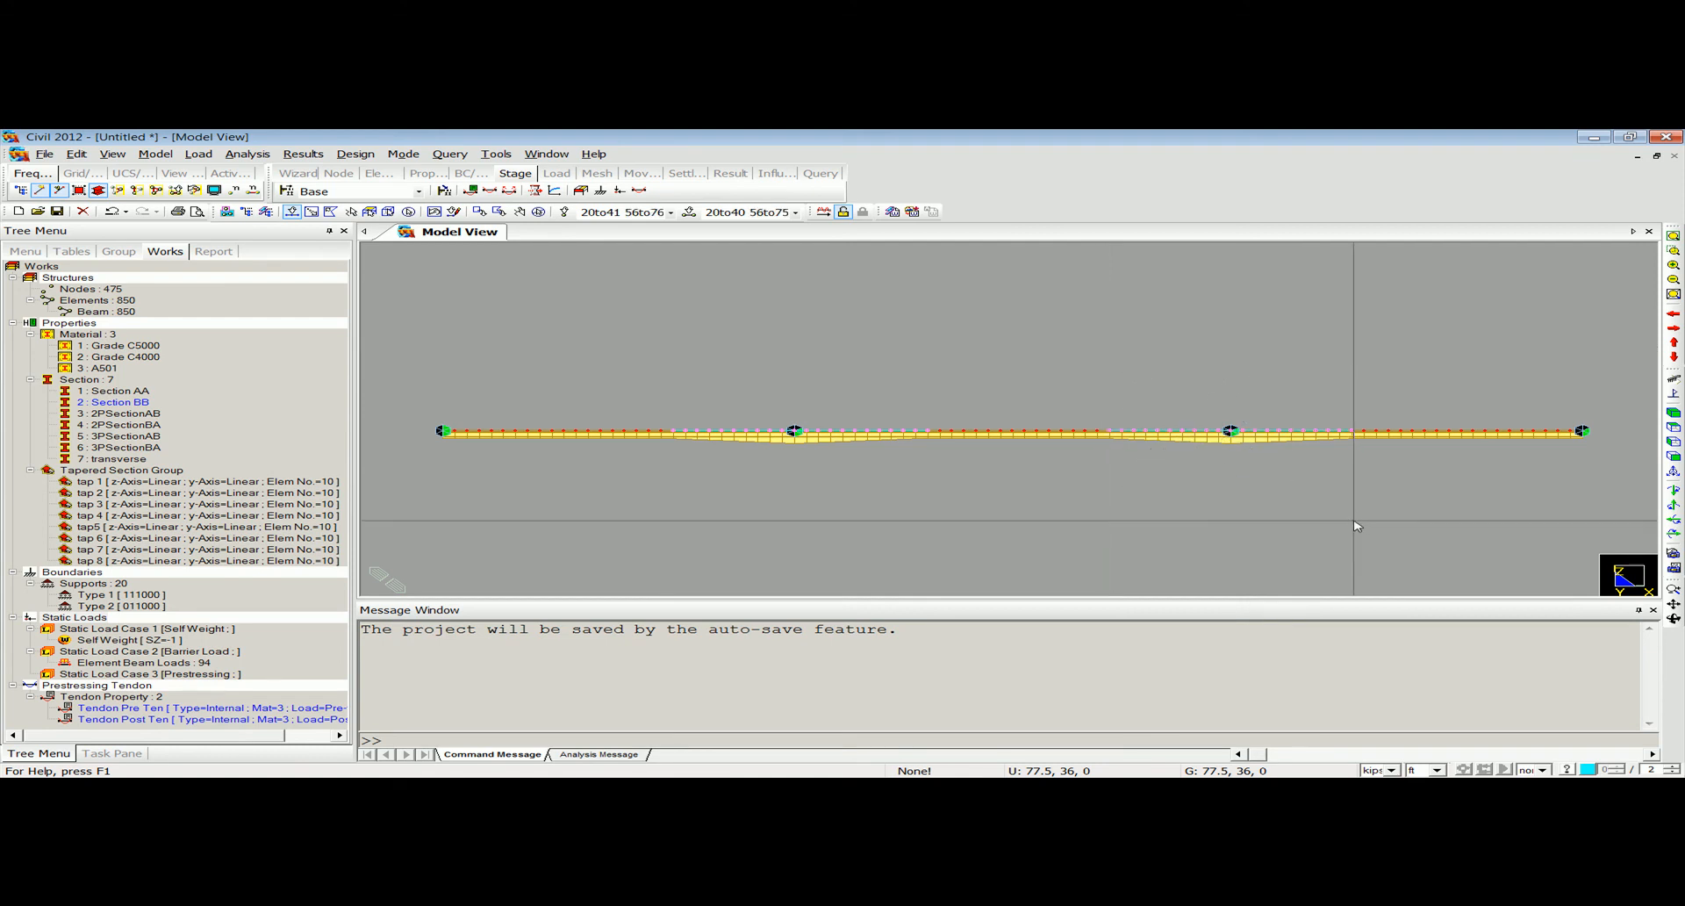
{"action": "left_click_drag", "start_coordinate": [419, 379], "coordinate": [681, 516]}
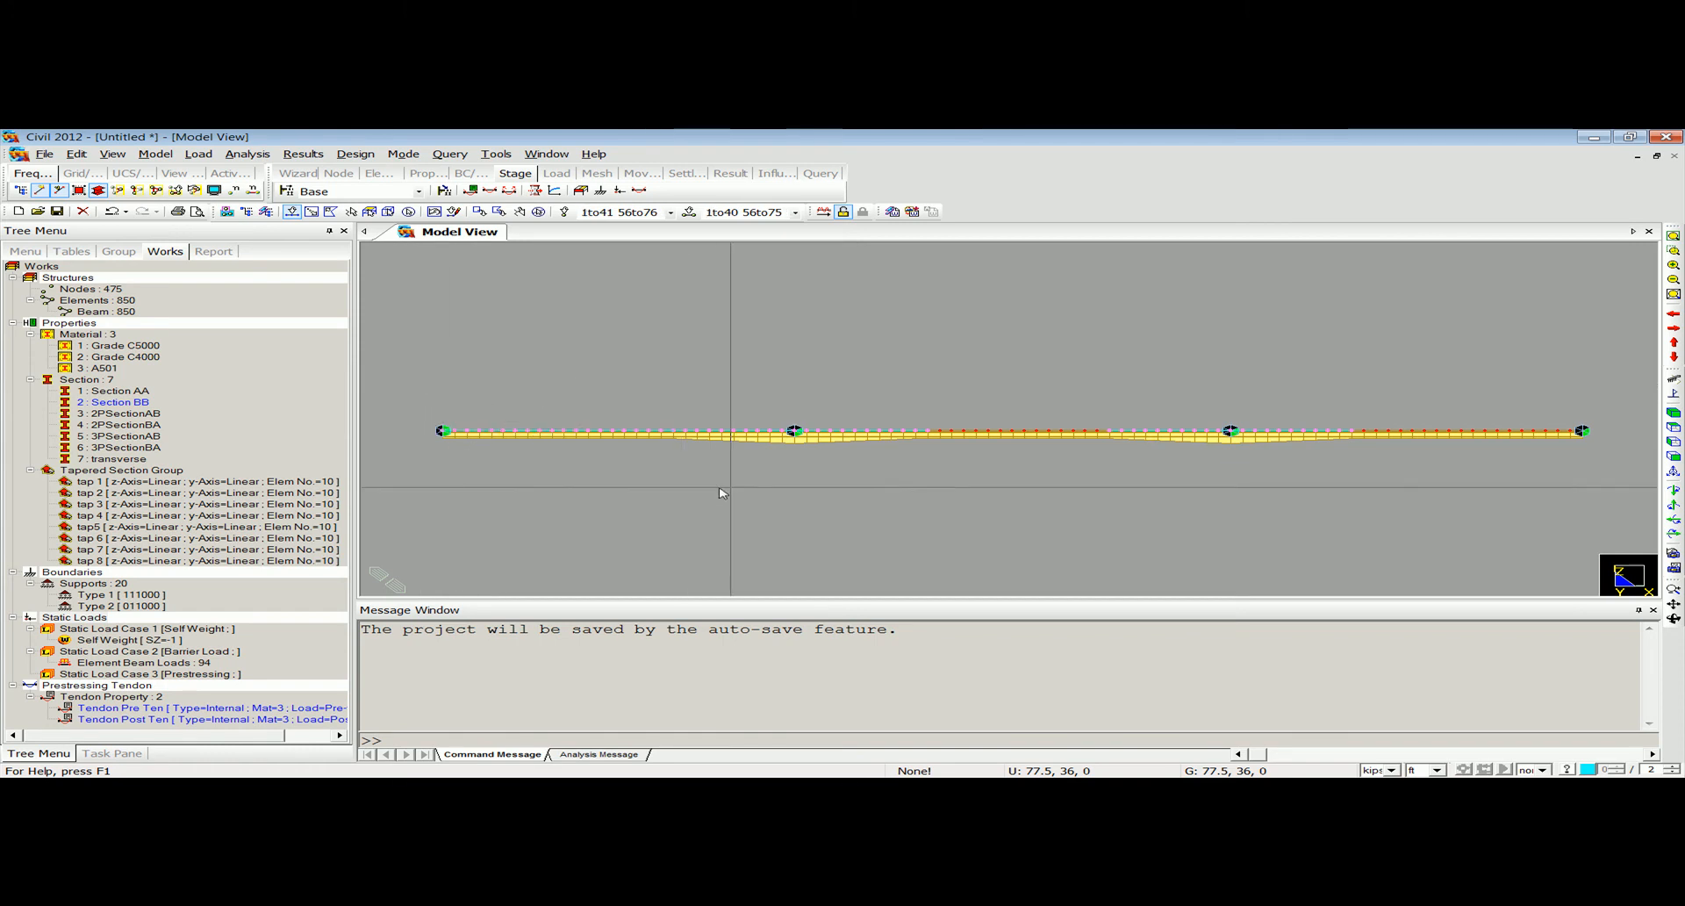
{"action": "left_click_drag", "start_coordinate": [921, 359], "coordinate": [1088, 465]}
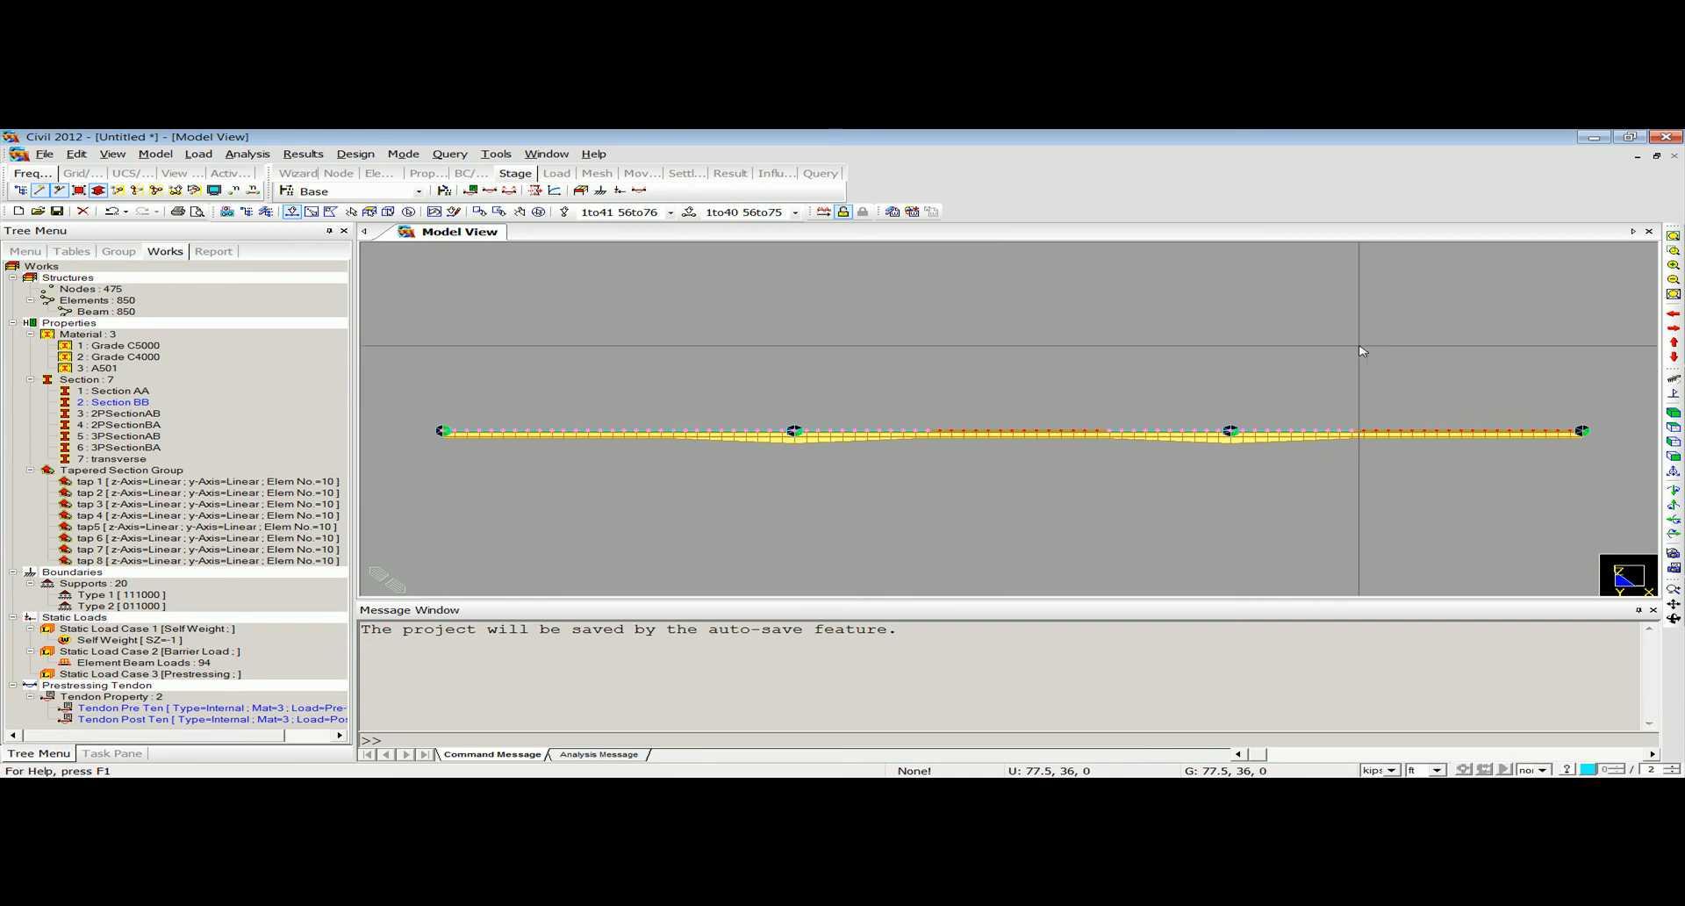
{"action": "left_click_drag", "start_coordinate": [1352, 348], "coordinate": [1625, 519]}
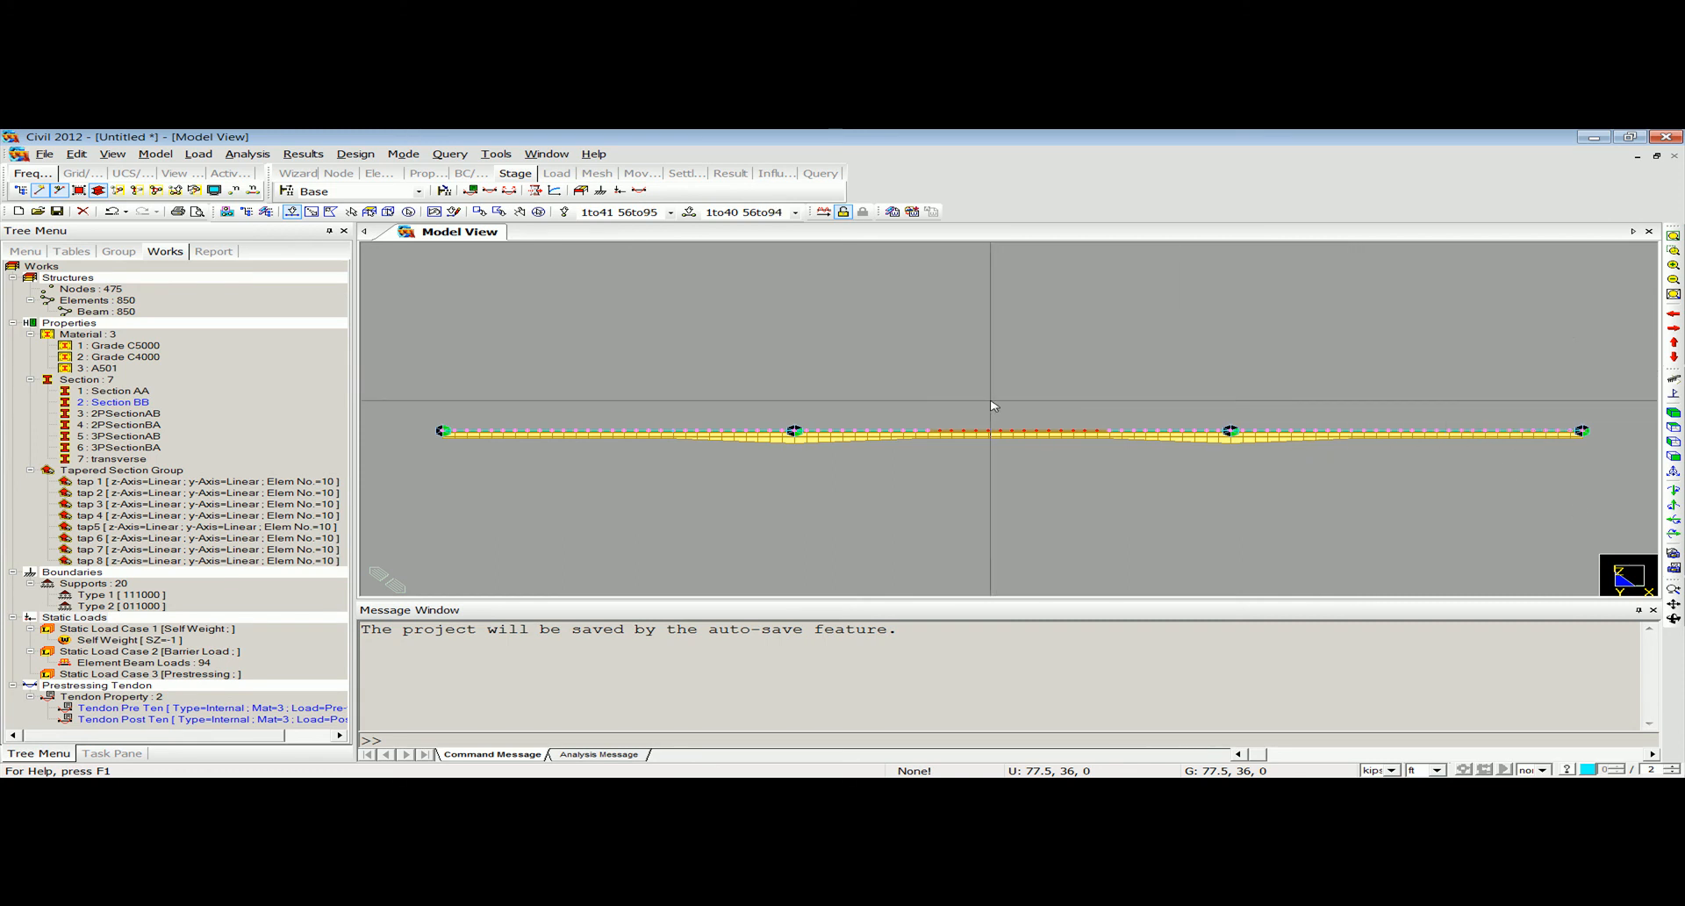
{"action": "left_click_drag", "start_coordinate": [921, 389], "coordinate": [1119, 491]}
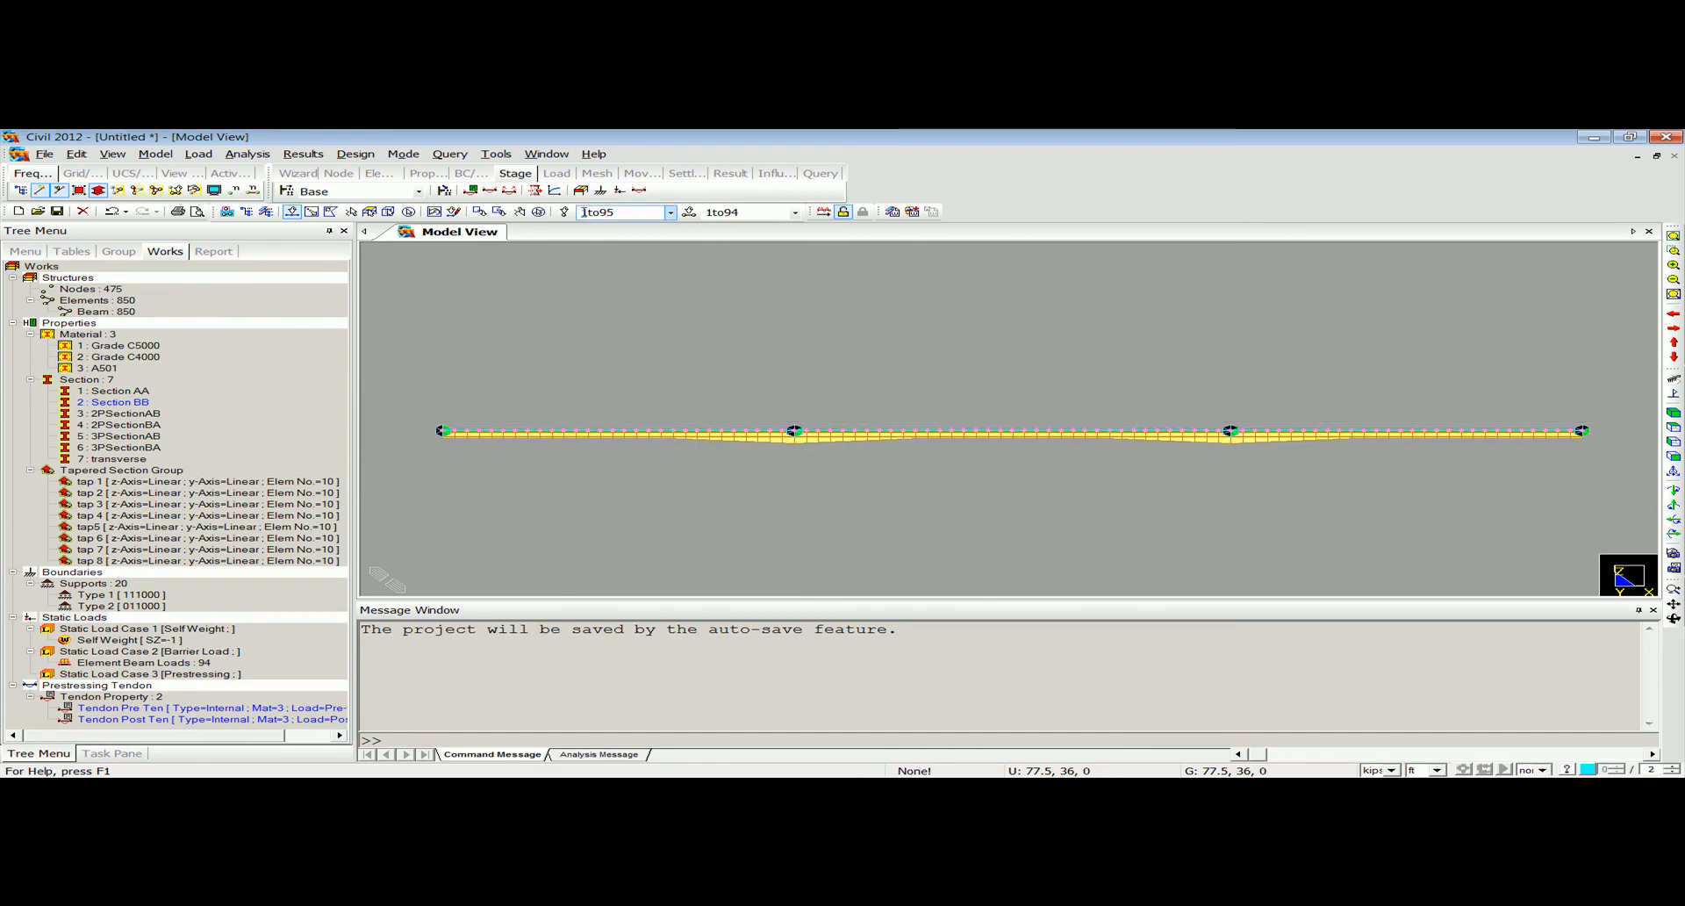
{"action": "left_click", "coordinate": [538, 212]}
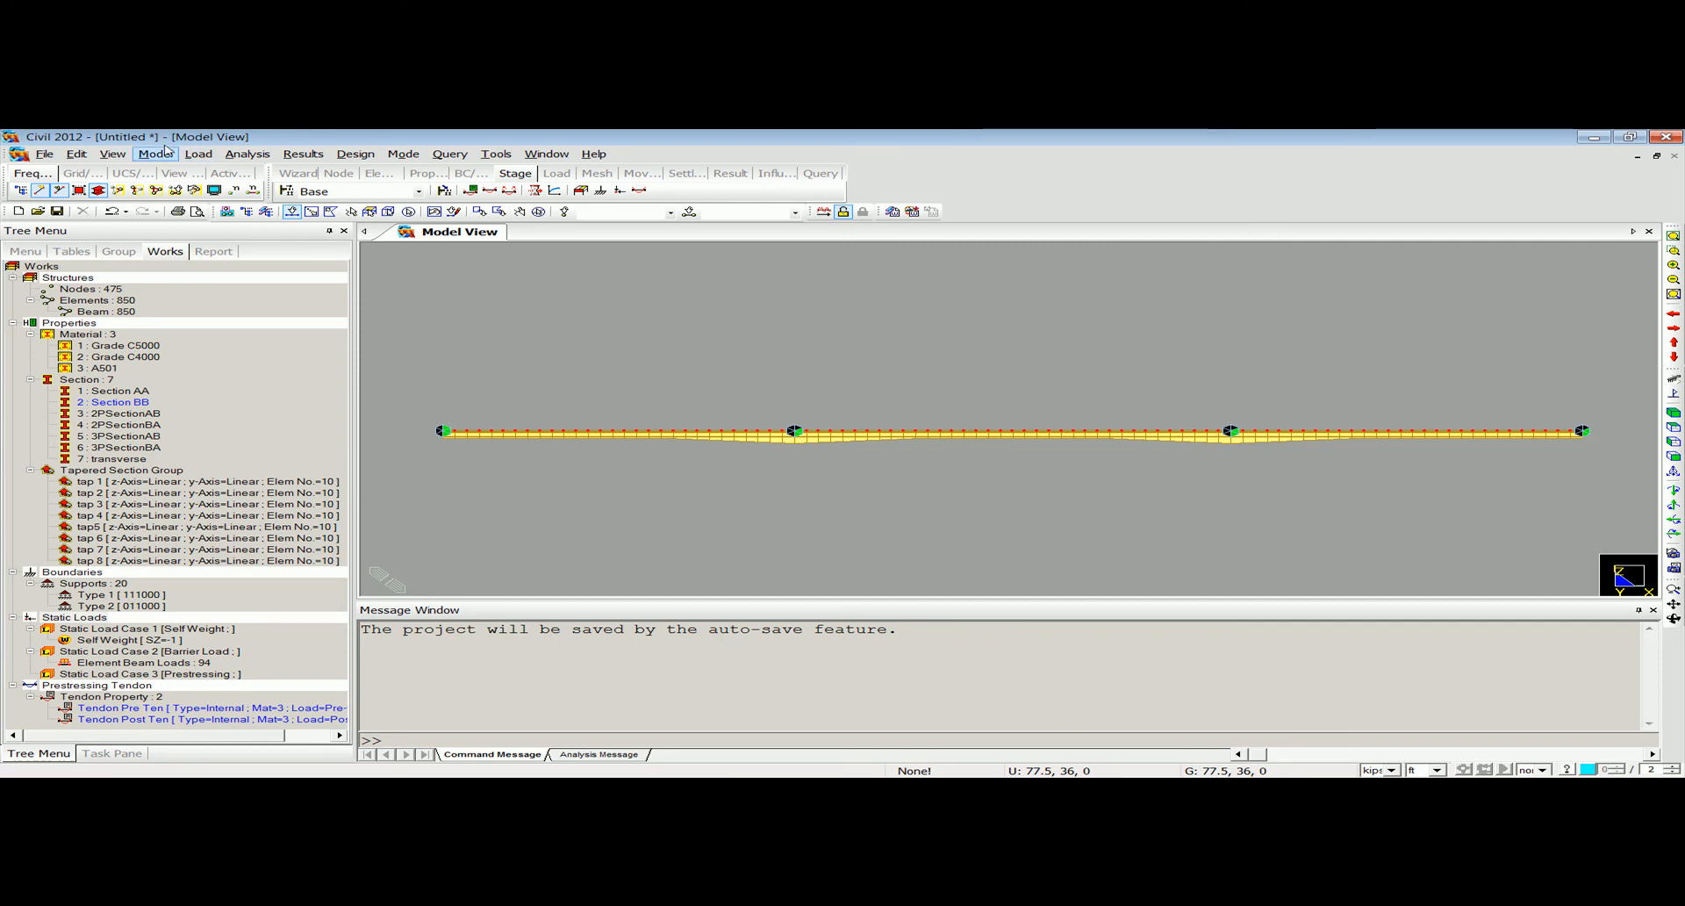
Add a prestress tendon profile named 1Segment 1 that uses the Tendon Pre Ten property.
{"action": "left_click", "coordinate": [198, 154]}
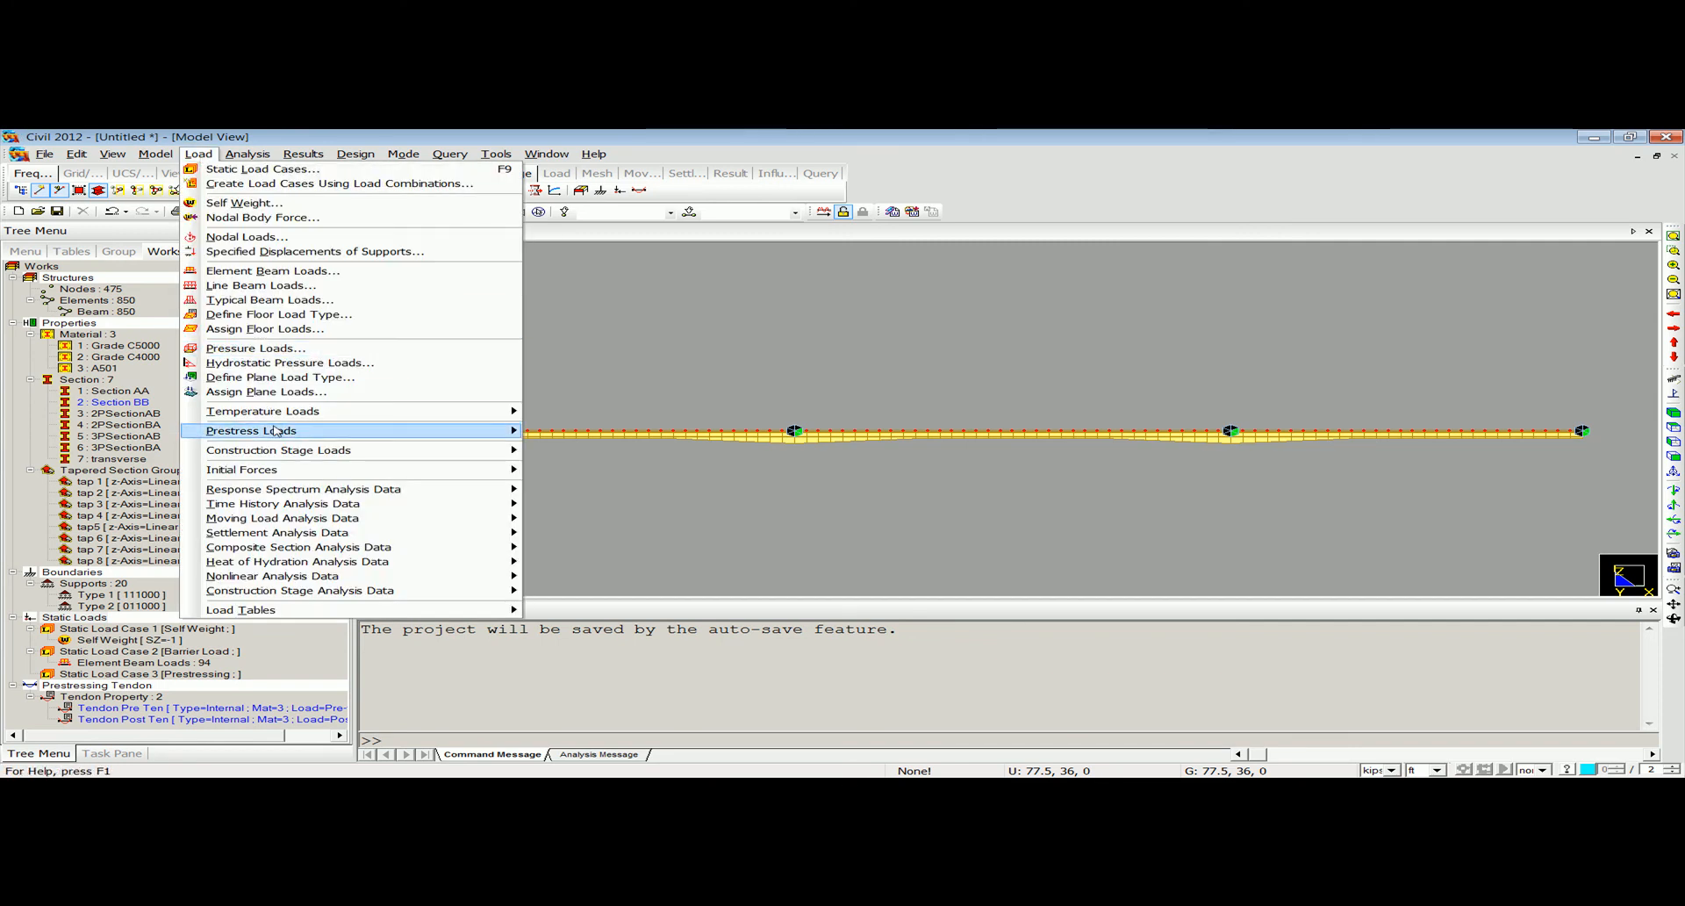
{"action": "mouse_move", "coordinate": [277, 430]}
{"action": "left_click", "coordinate": [594, 493]}
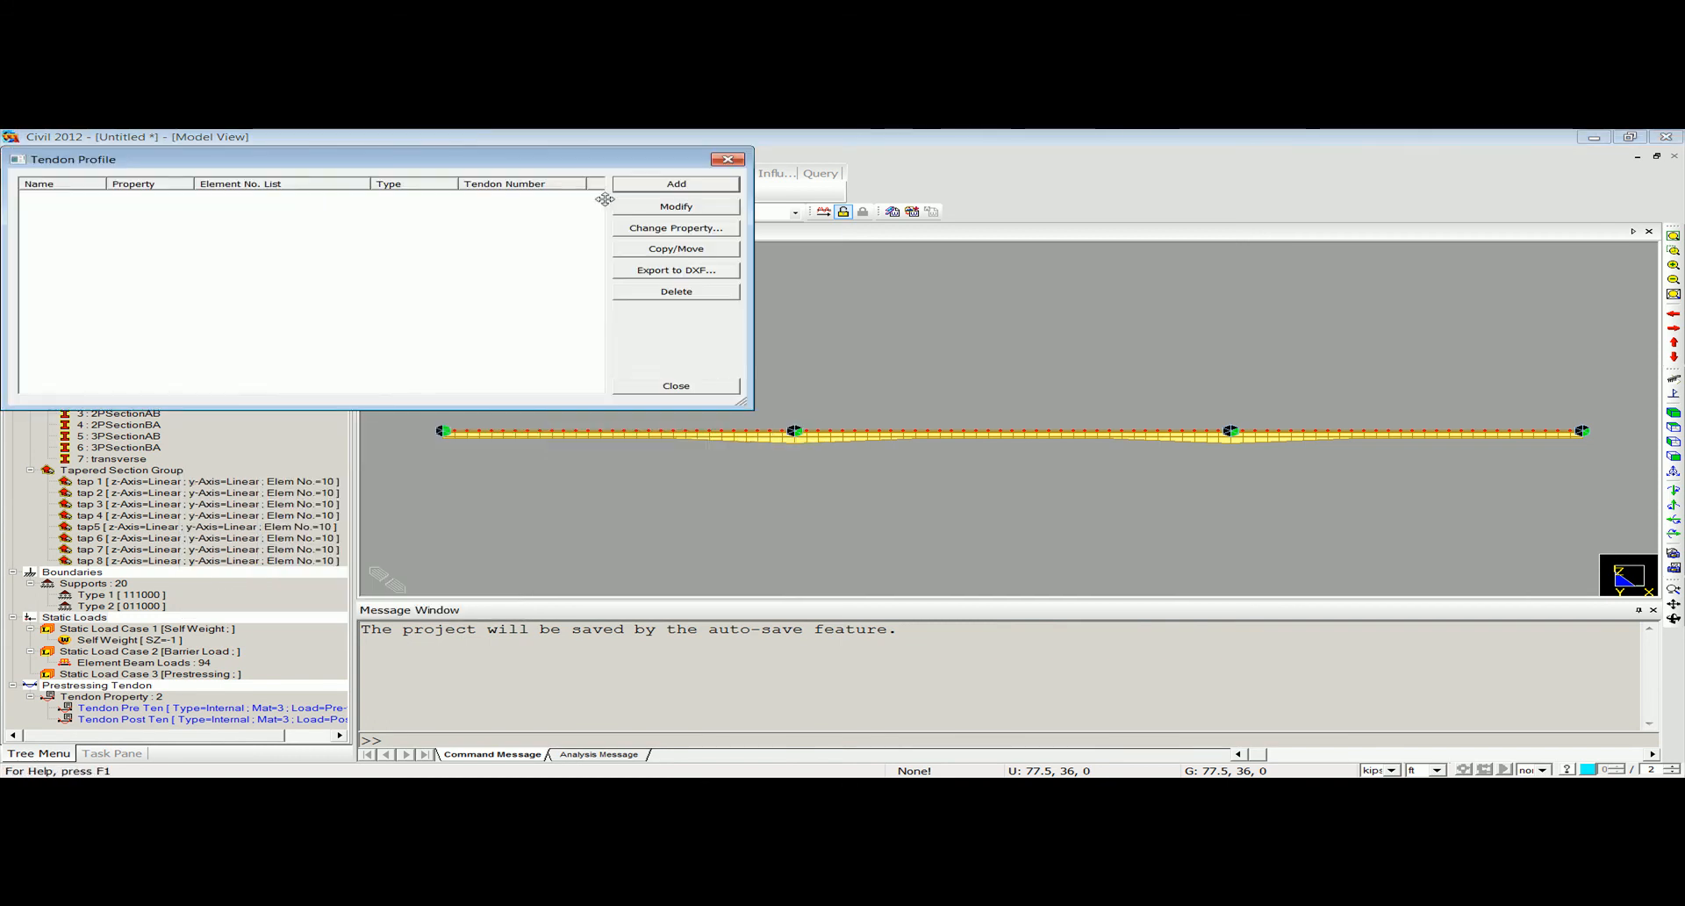
{"action": "left_click", "coordinate": [638, 187]}
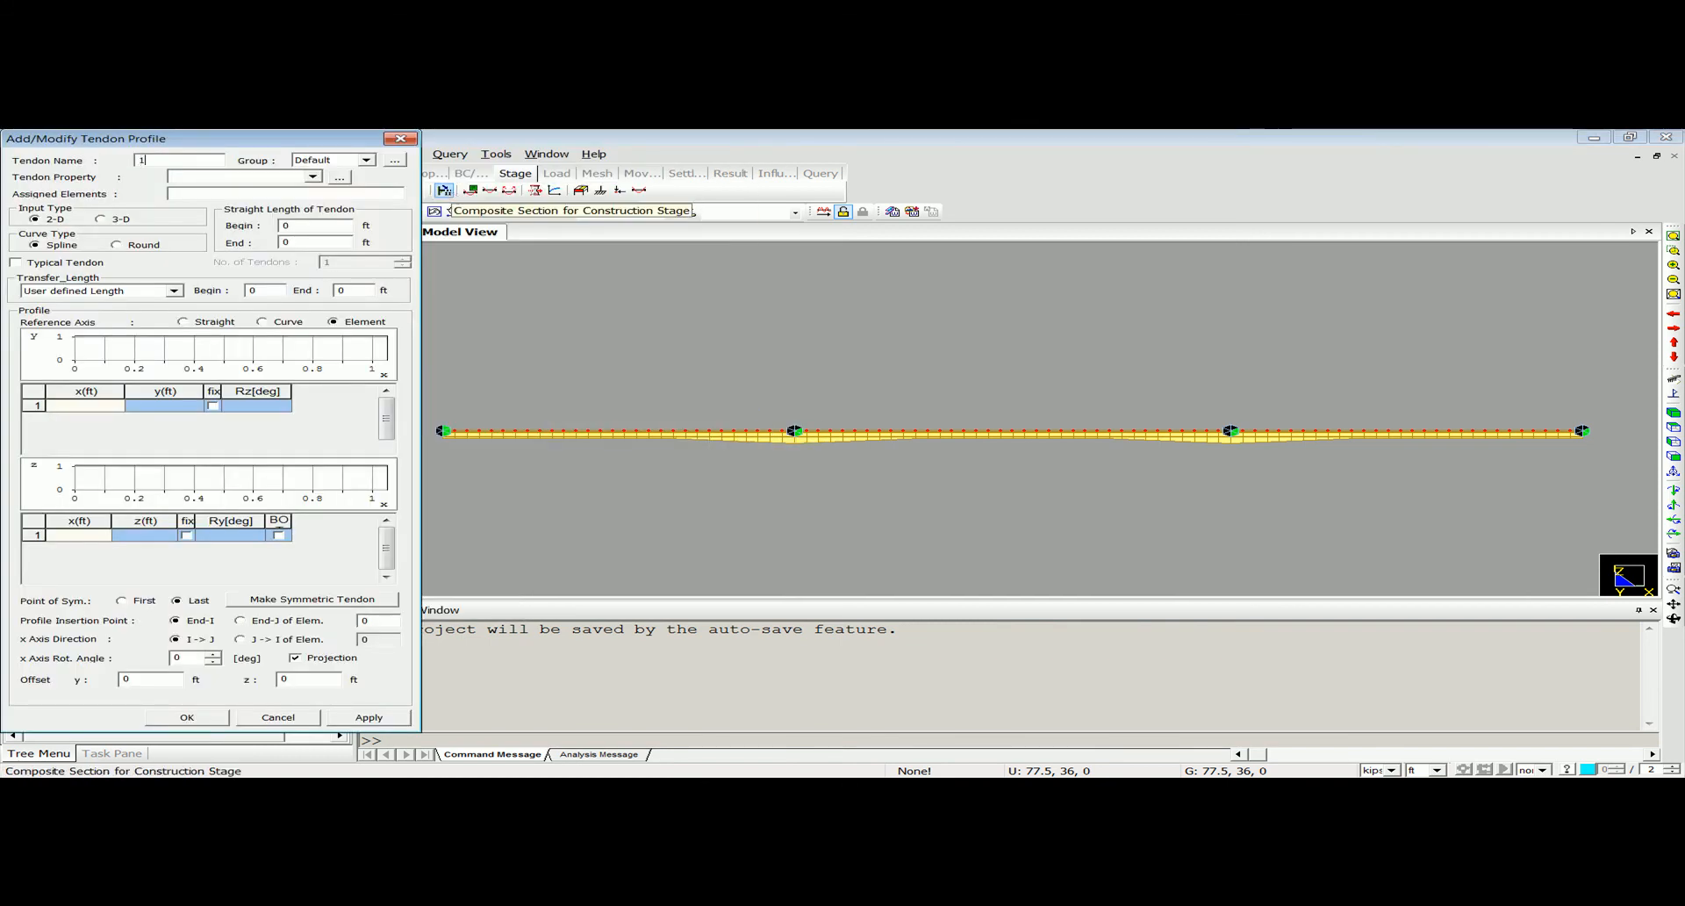
{"action": "type", "text": "Prestr"}
{"action": "type", "text": "1"}
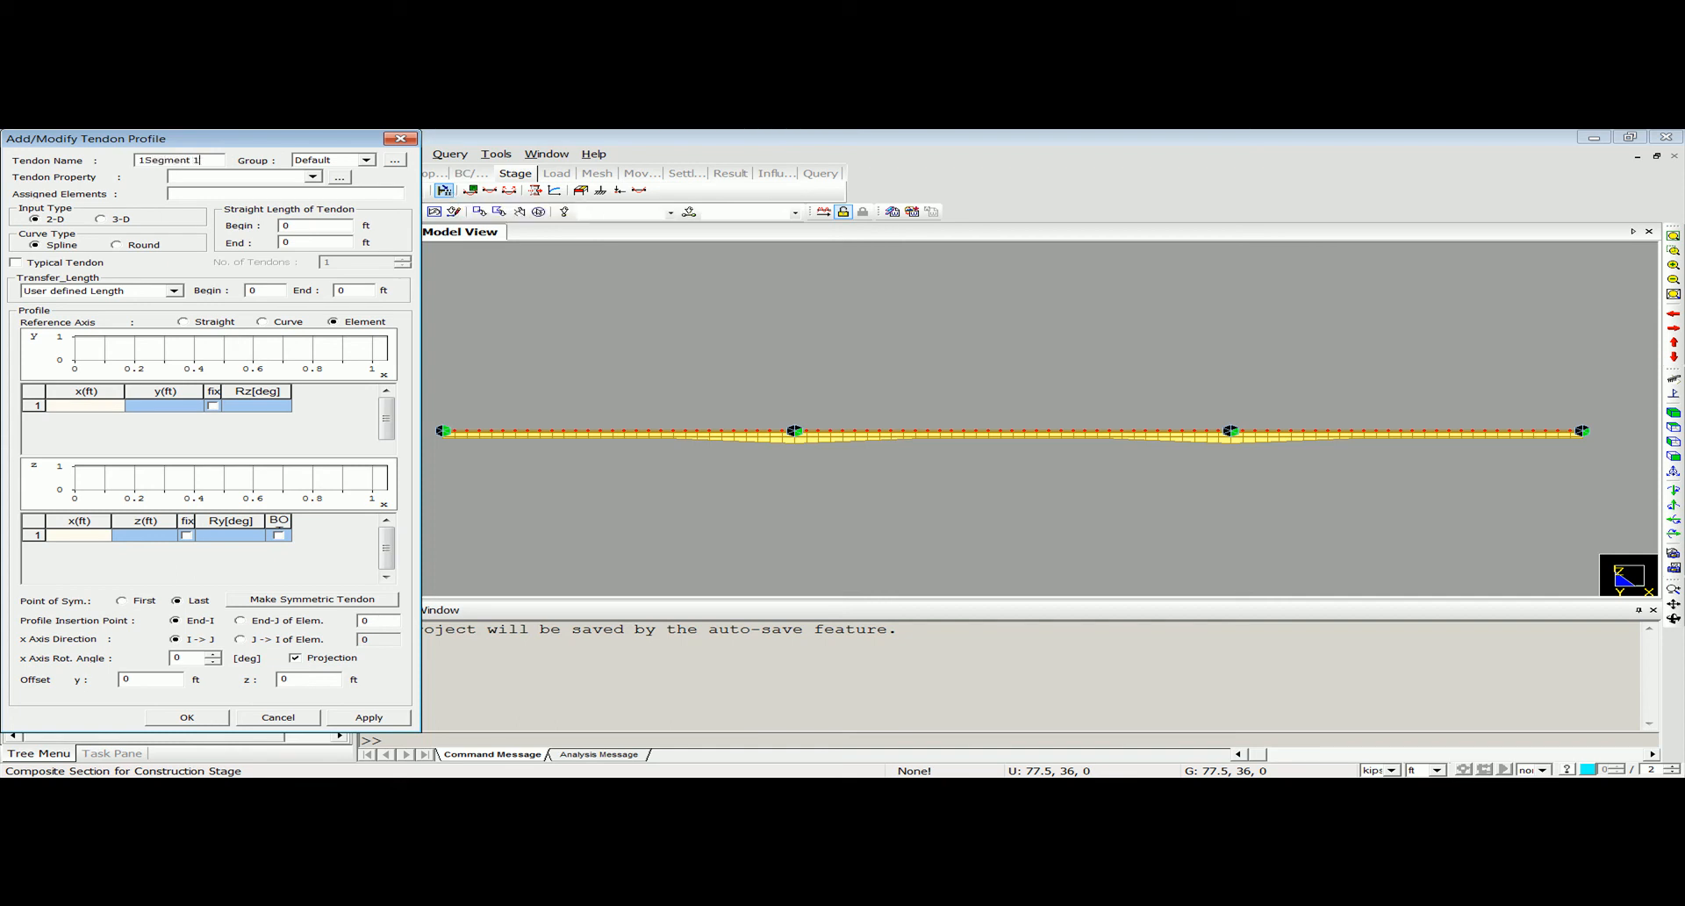
{"action": "left_click", "coordinate": [289, 176]}
{"action": "left_click", "coordinate": [263, 187]}
{"action": "left_click", "coordinate": [264, 194]}
Assign elements 20to39, the haunched girder segment over the first interior pier, to the tendon profile.
{"action": "left_click_drag", "start_coordinate": [306, 134], "coordinate": [288, 245]}
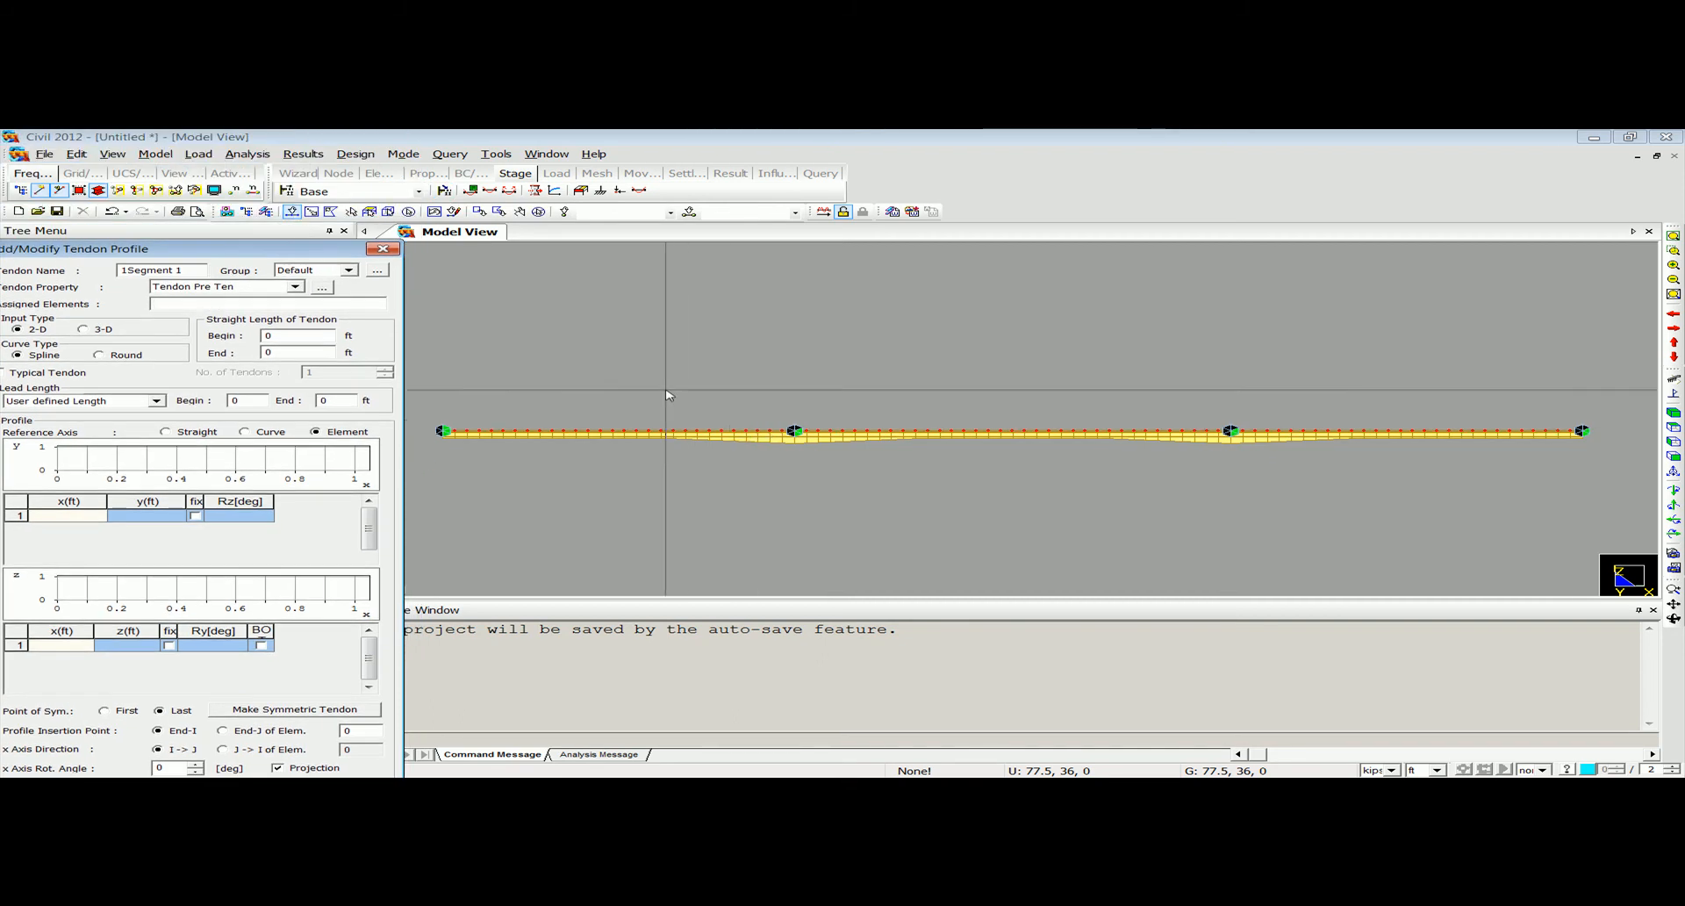
{"action": "left_click_drag", "start_coordinate": [671, 386], "coordinate": [7, 134]}
{"action": "left_click_drag", "start_coordinate": [690, 422], "coordinate": [928, 481]}
{"action": "scroll", "coordinate": [927, 481], "scroll_direction": "up", "scroll_amount": 5}
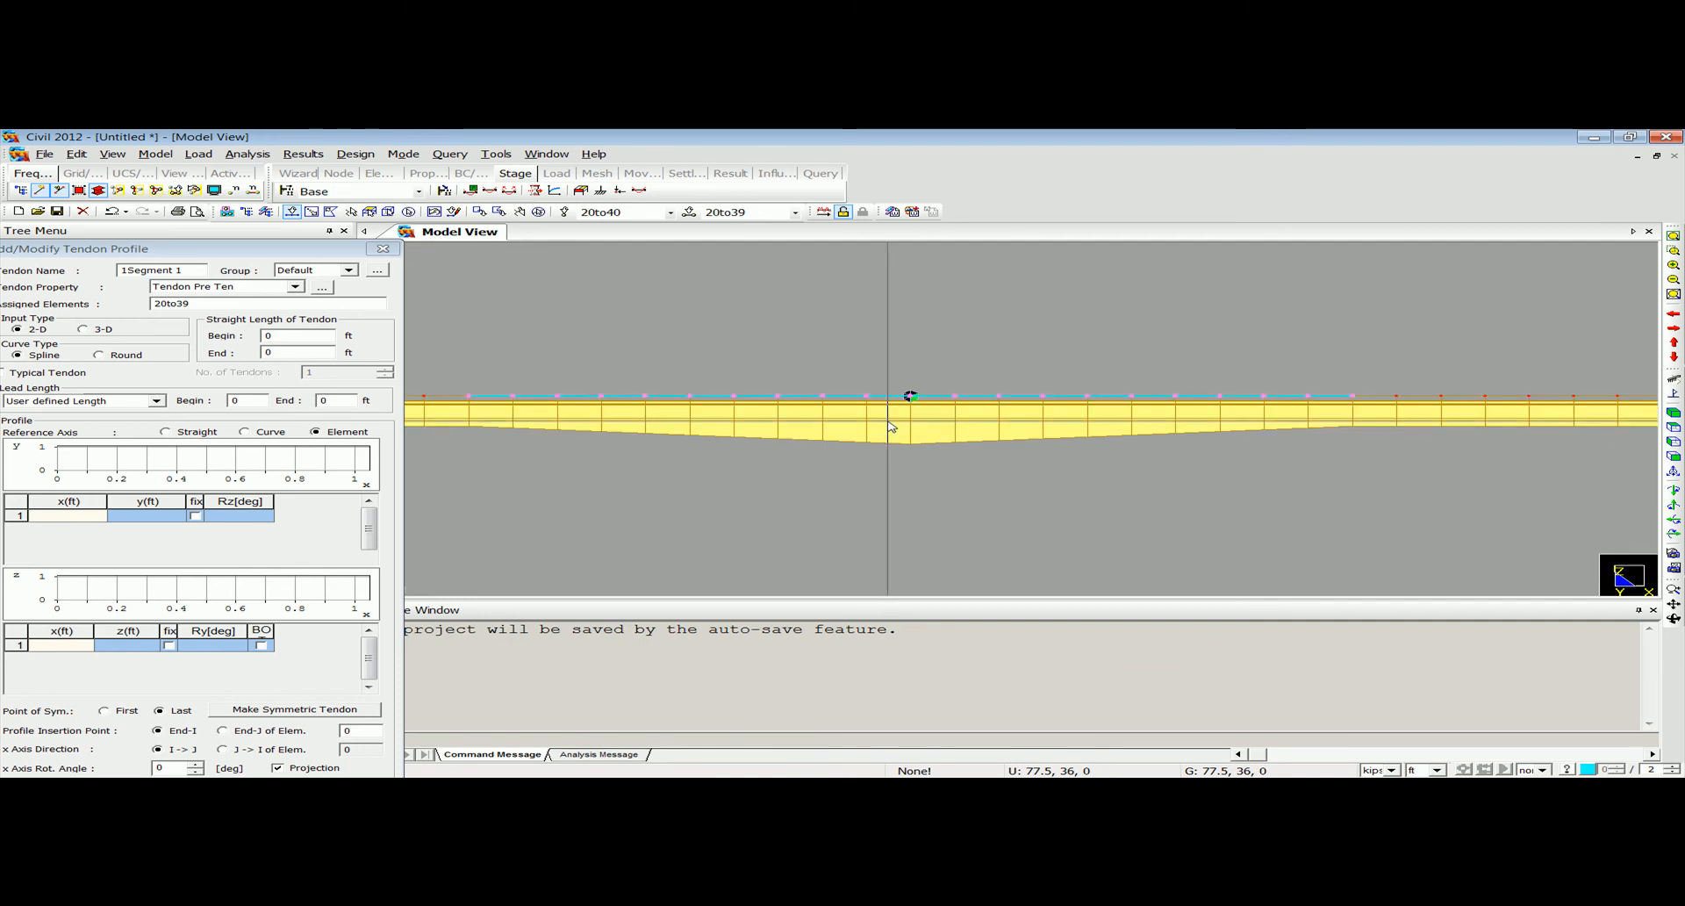
{"action": "middle_click_drag", "start_coordinate": [912, 451], "coordinate": [953, 472]}
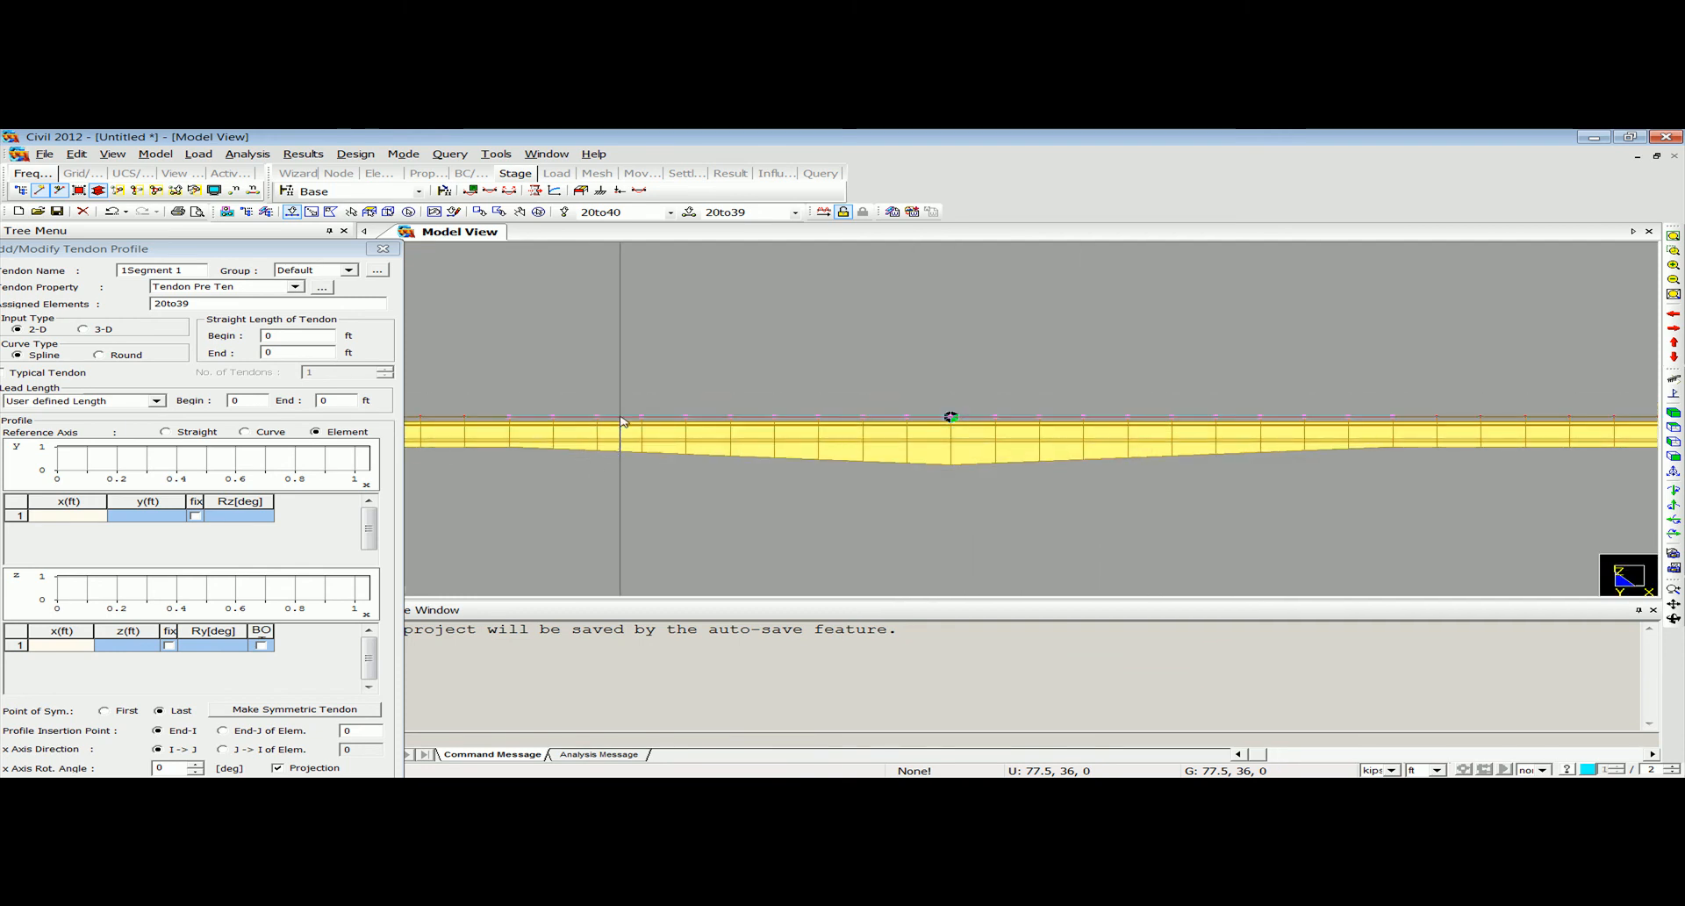
Set the tendon input type to 3-D and define the first profile point at x 0, y 0, z -4 ft.
{"action": "left_click_drag", "start_coordinate": [291, 252], "coordinate": [344, 174]}
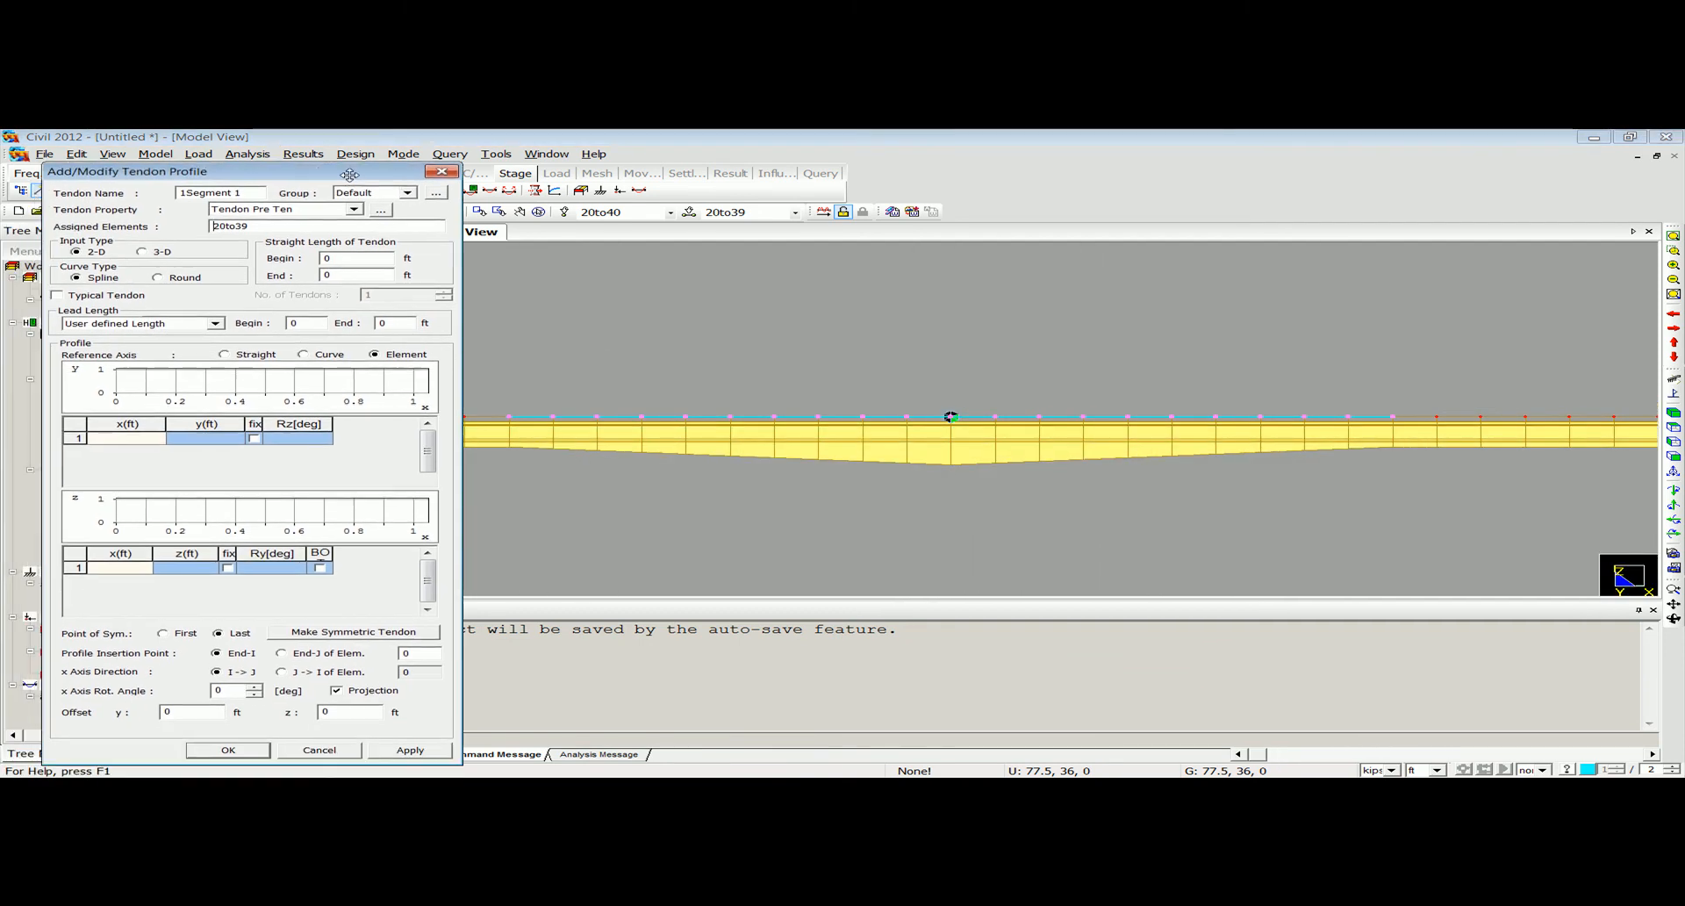
{"action": "left_click", "coordinate": [152, 253]}
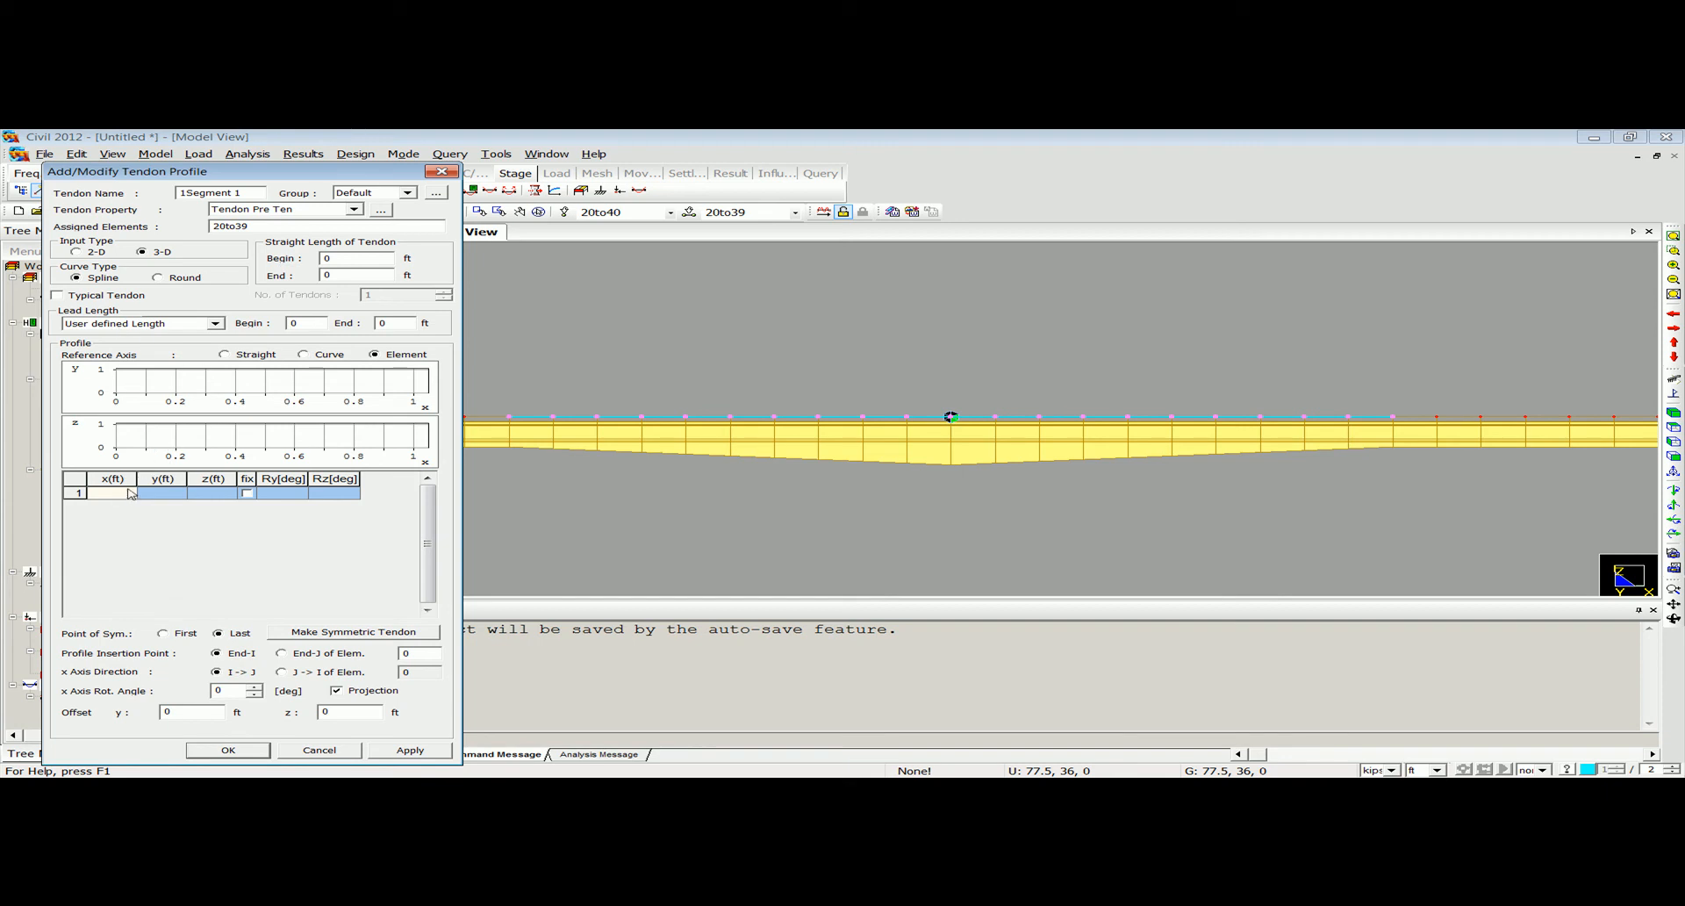
{"action": "left_click", "coordinate": [176, 493]}
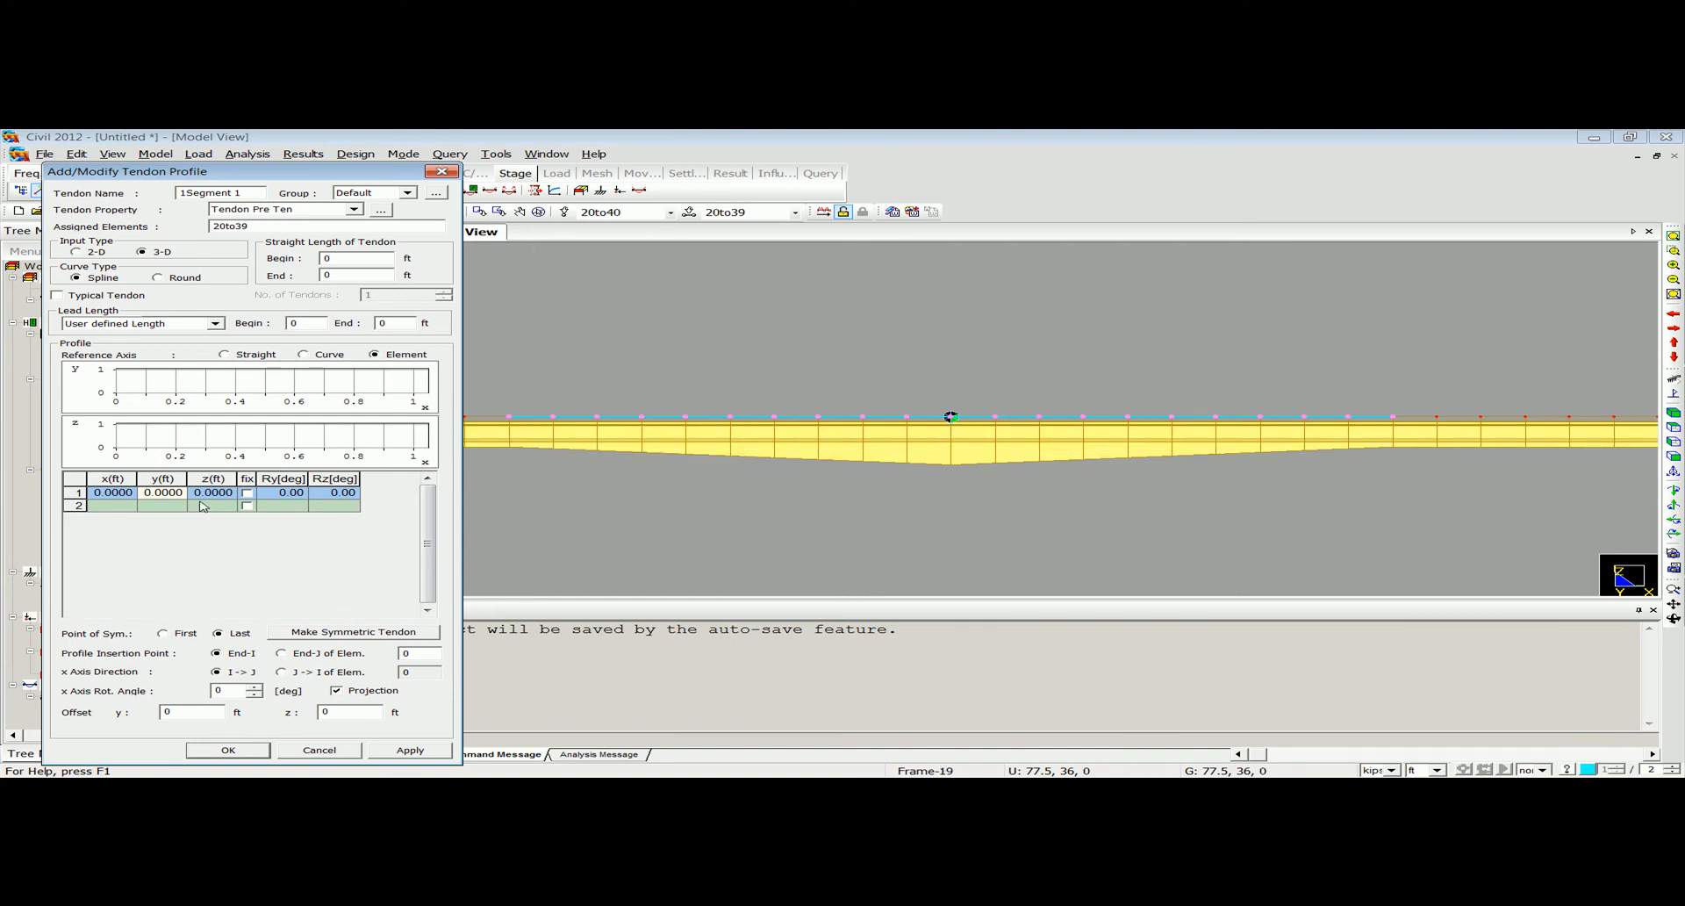
{"action": "left_click", "coordinate": [234, 493]}
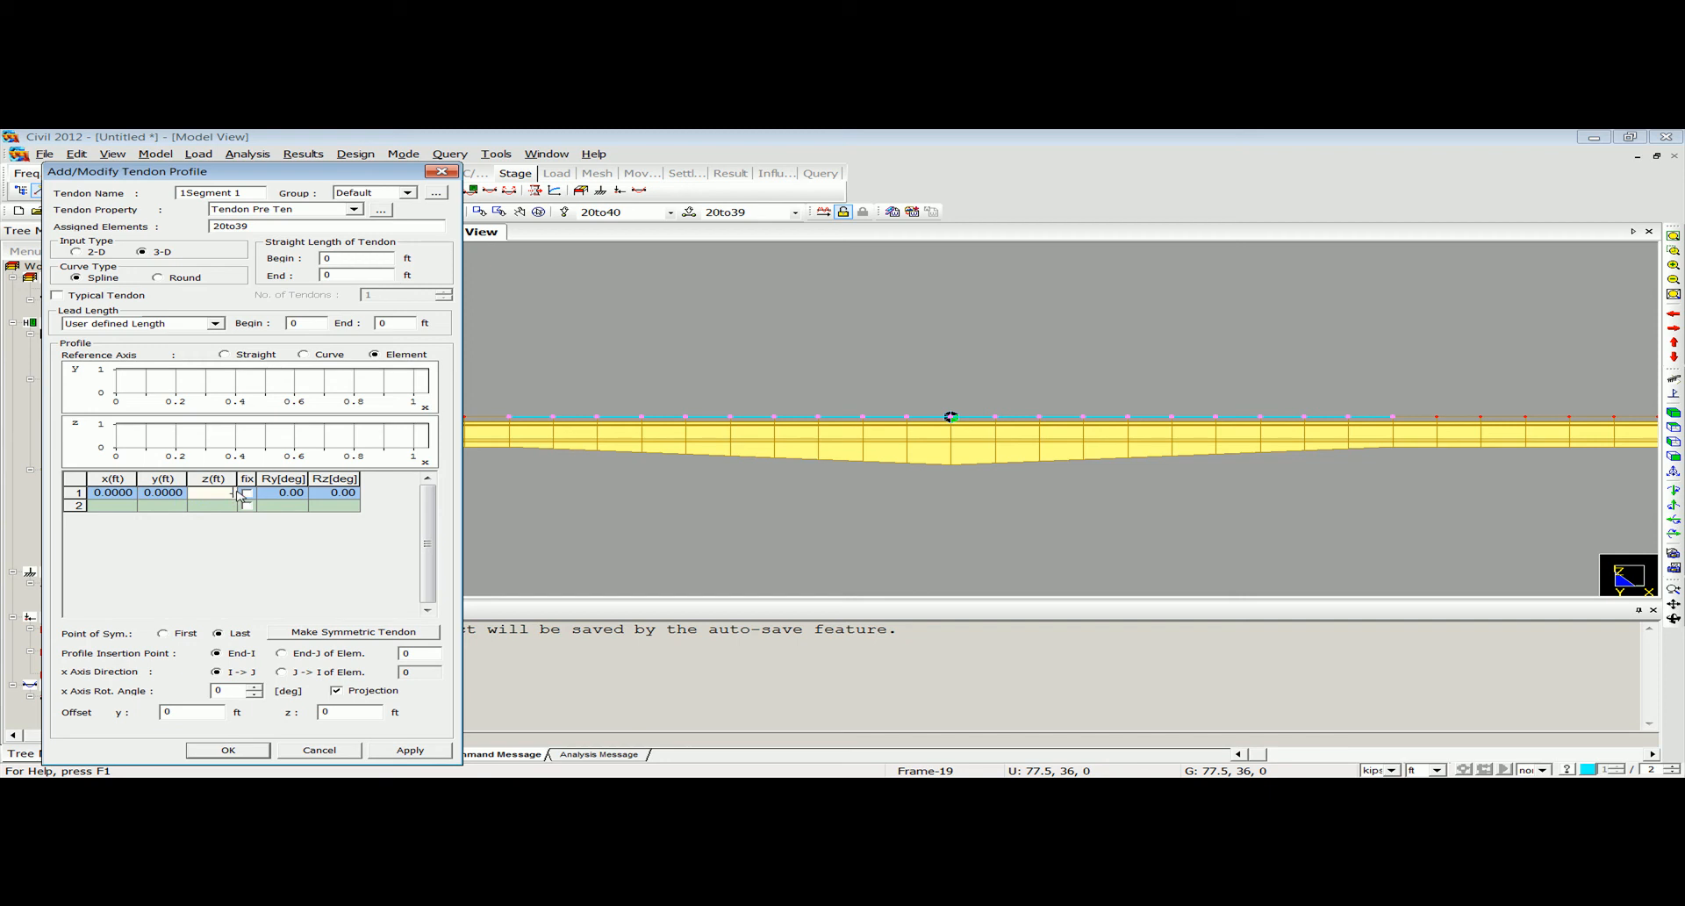
{"action": "left_click", "coordinate": [225, 507]}
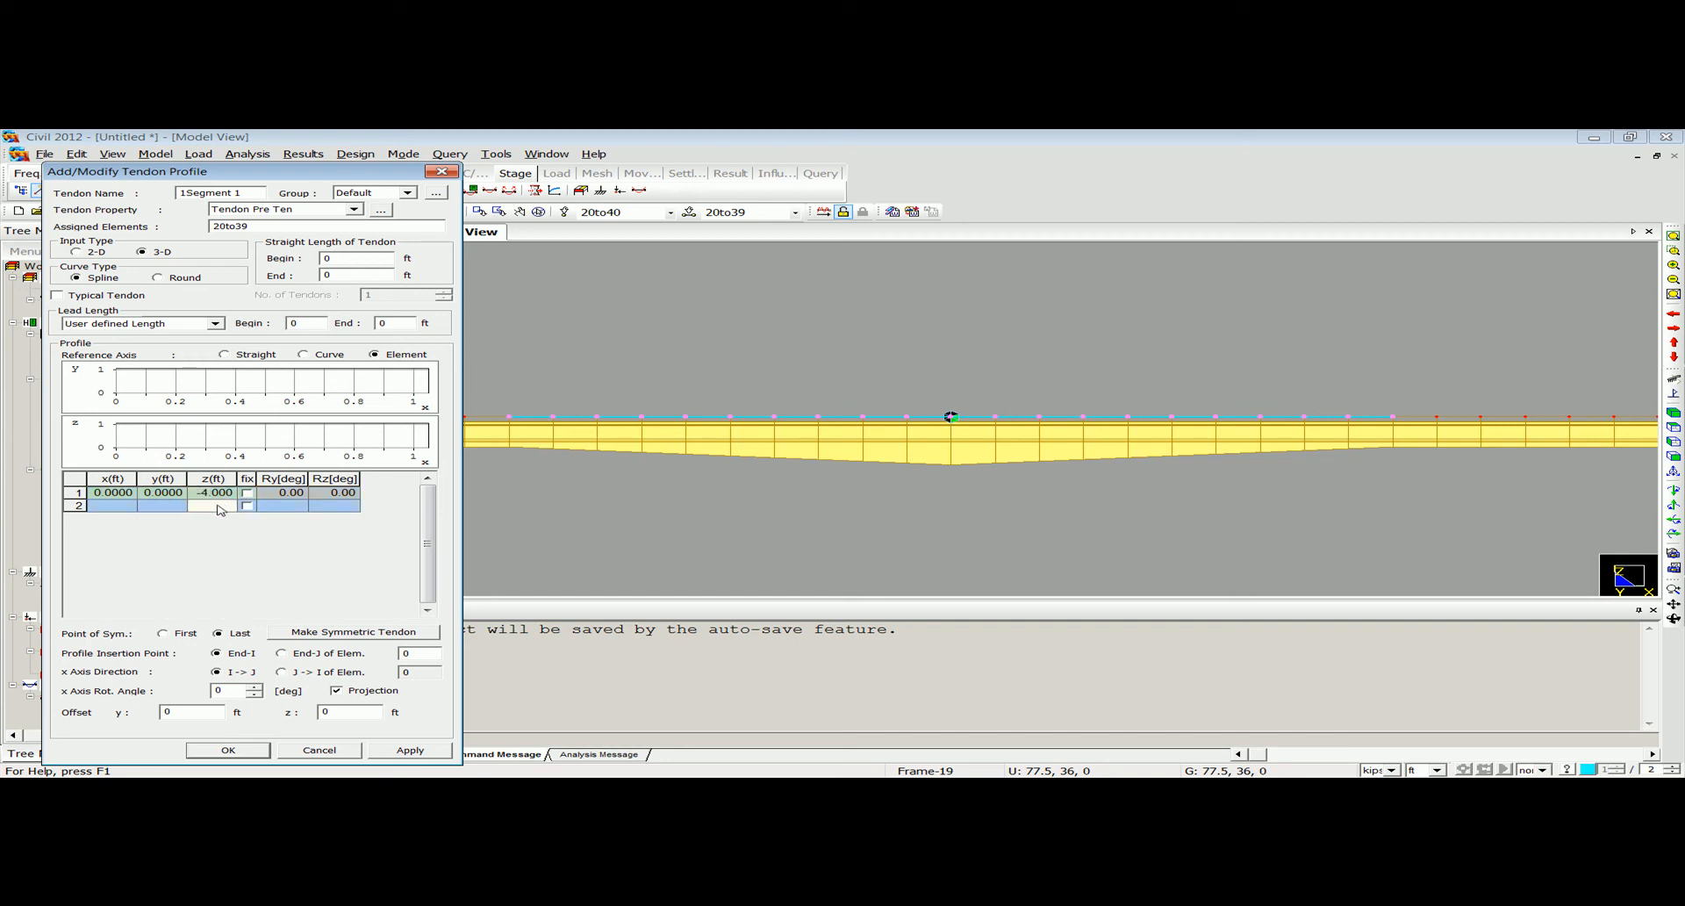
Query the distance from the segment's start node 20 to the node at the first interior pier.
{"action": "left_click", "coordinate": [122, 505]}
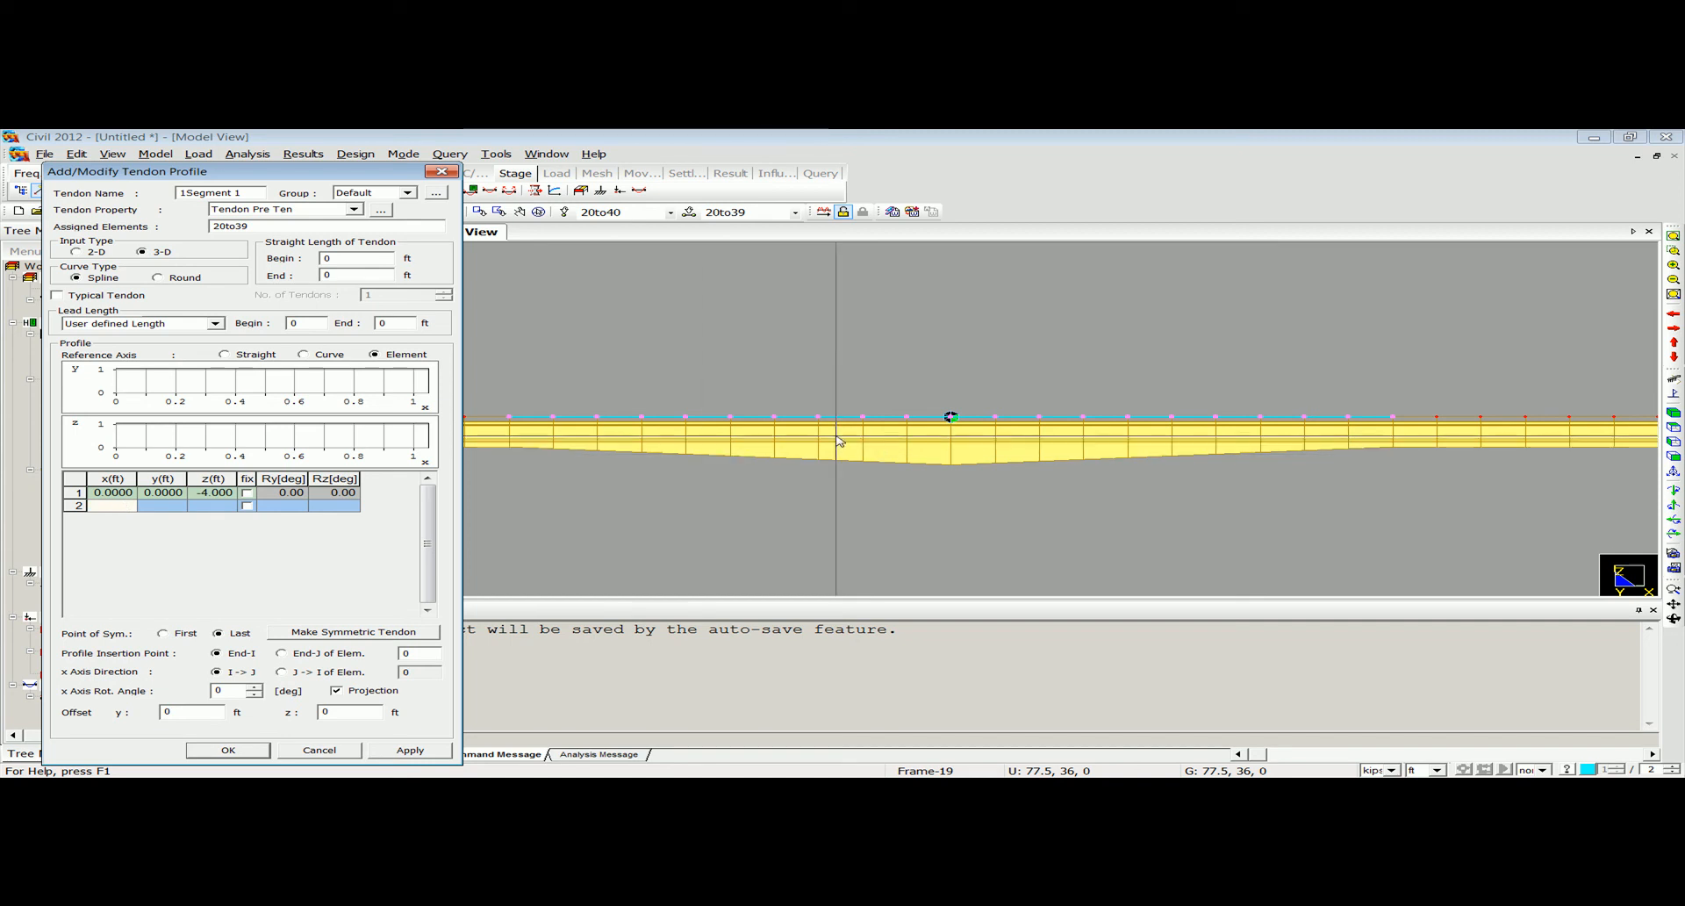
{"action": "left_click", "coordinate": [450, 153]}
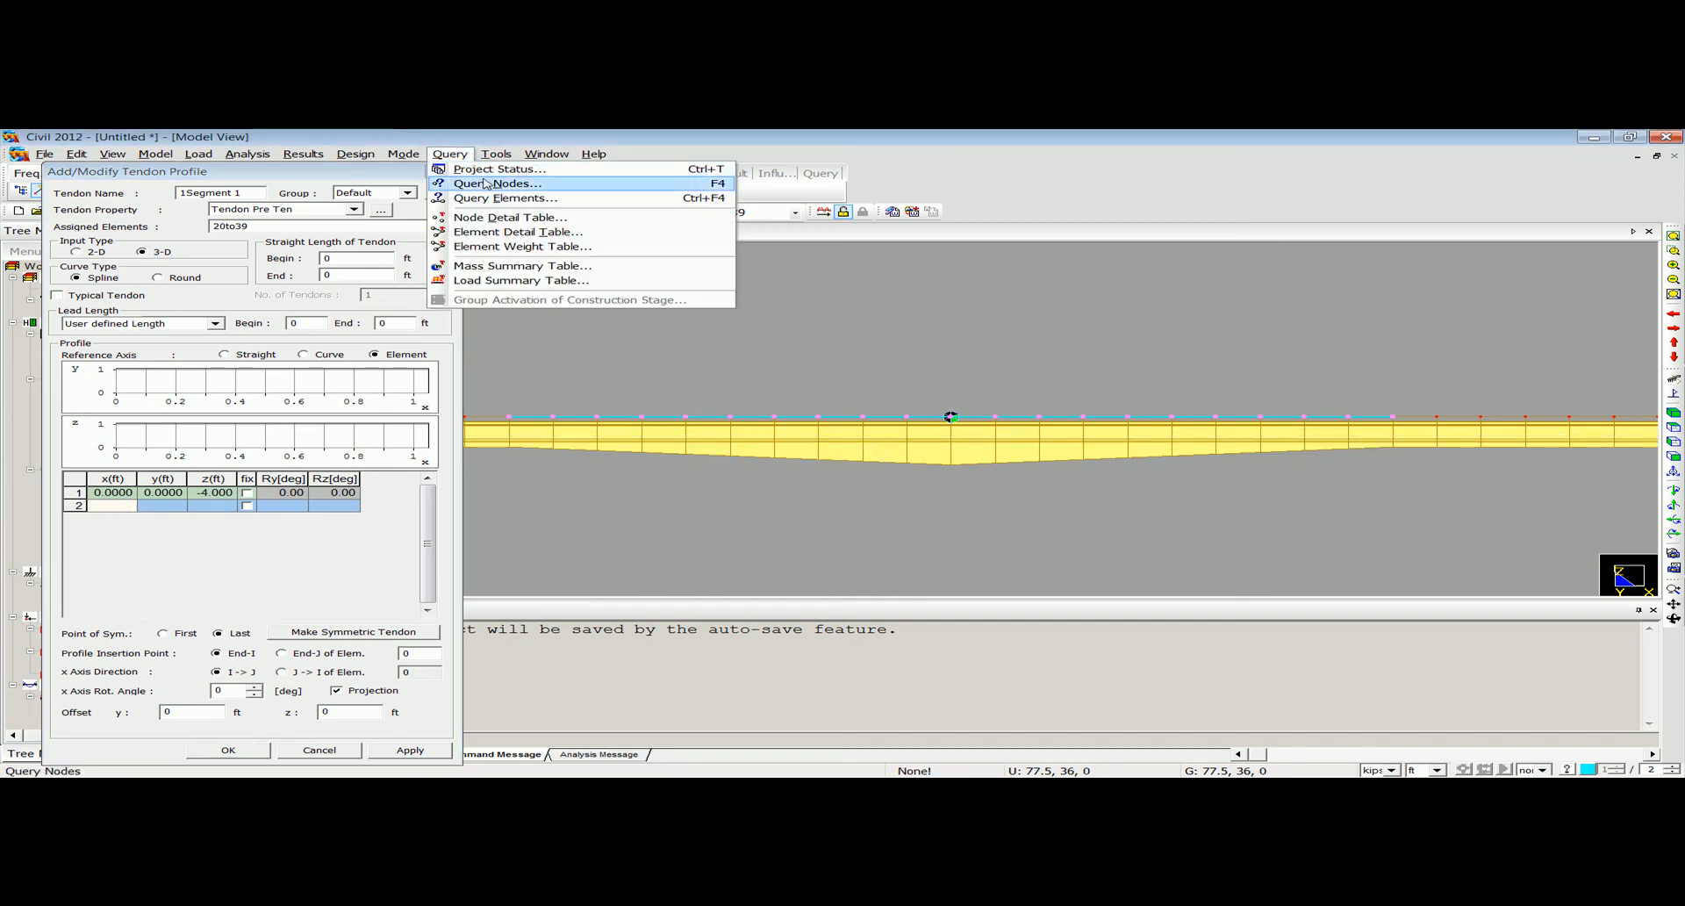
{"action": "left_click", "coordinate": [488, 180]}
{"action": "left_click", "coordinate": [511, 416]}
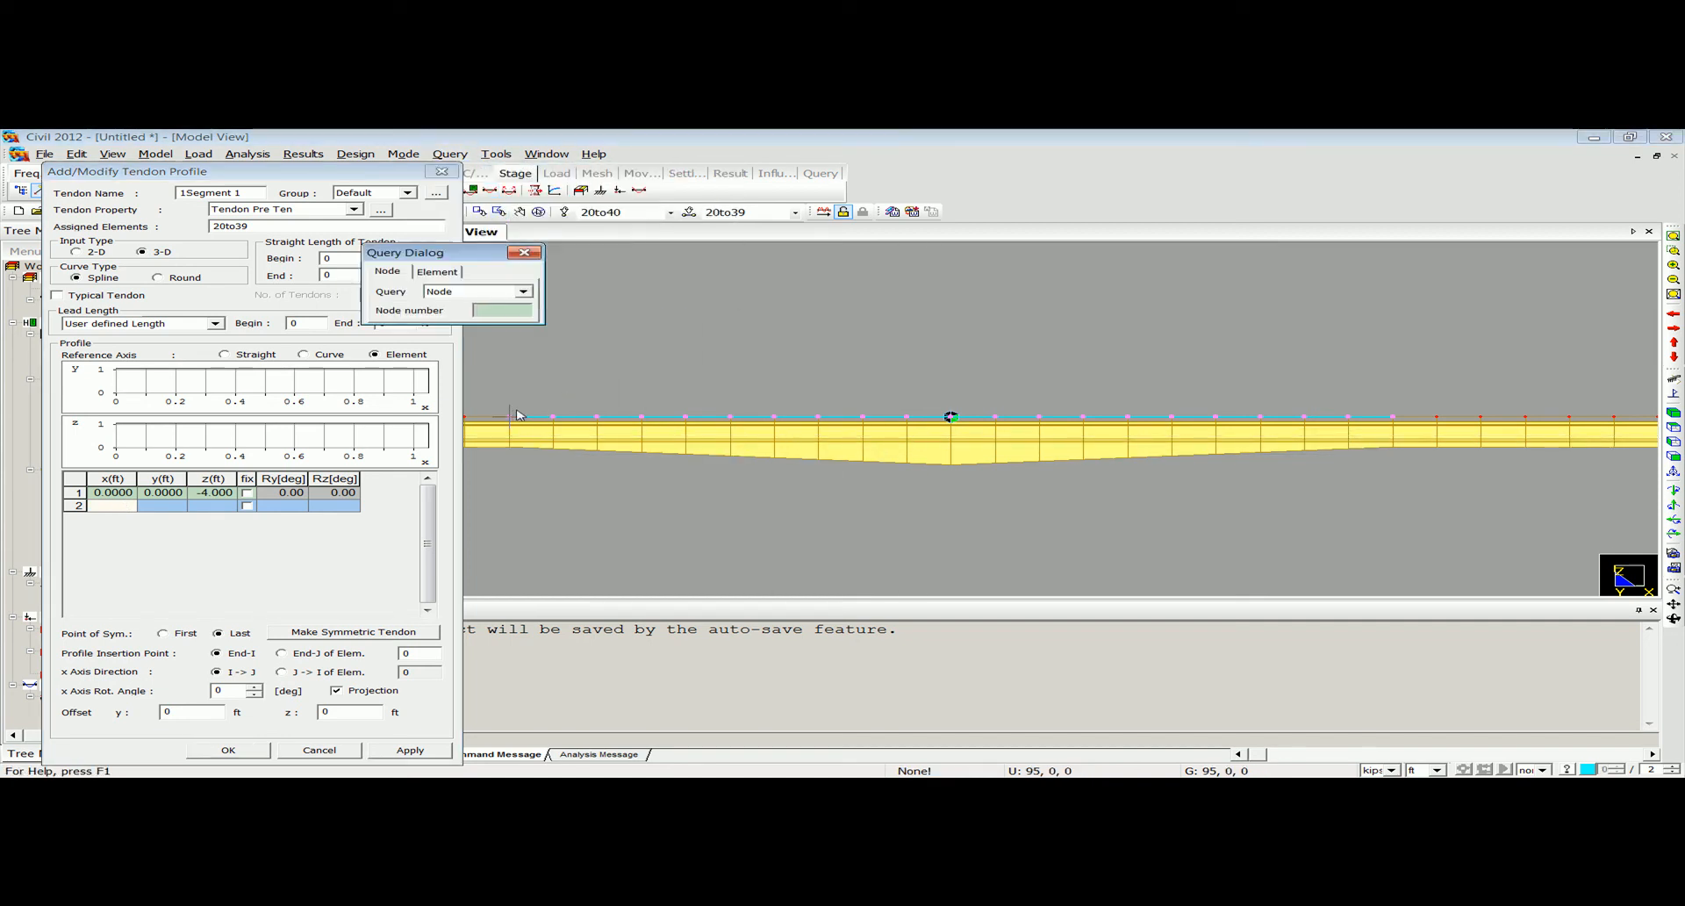
{"action": "left_click", "coordinate": [951, 416]}
{"action": "left_click_drag", "start_coordinate": [641, 698], "coordinate": [607, 700]}
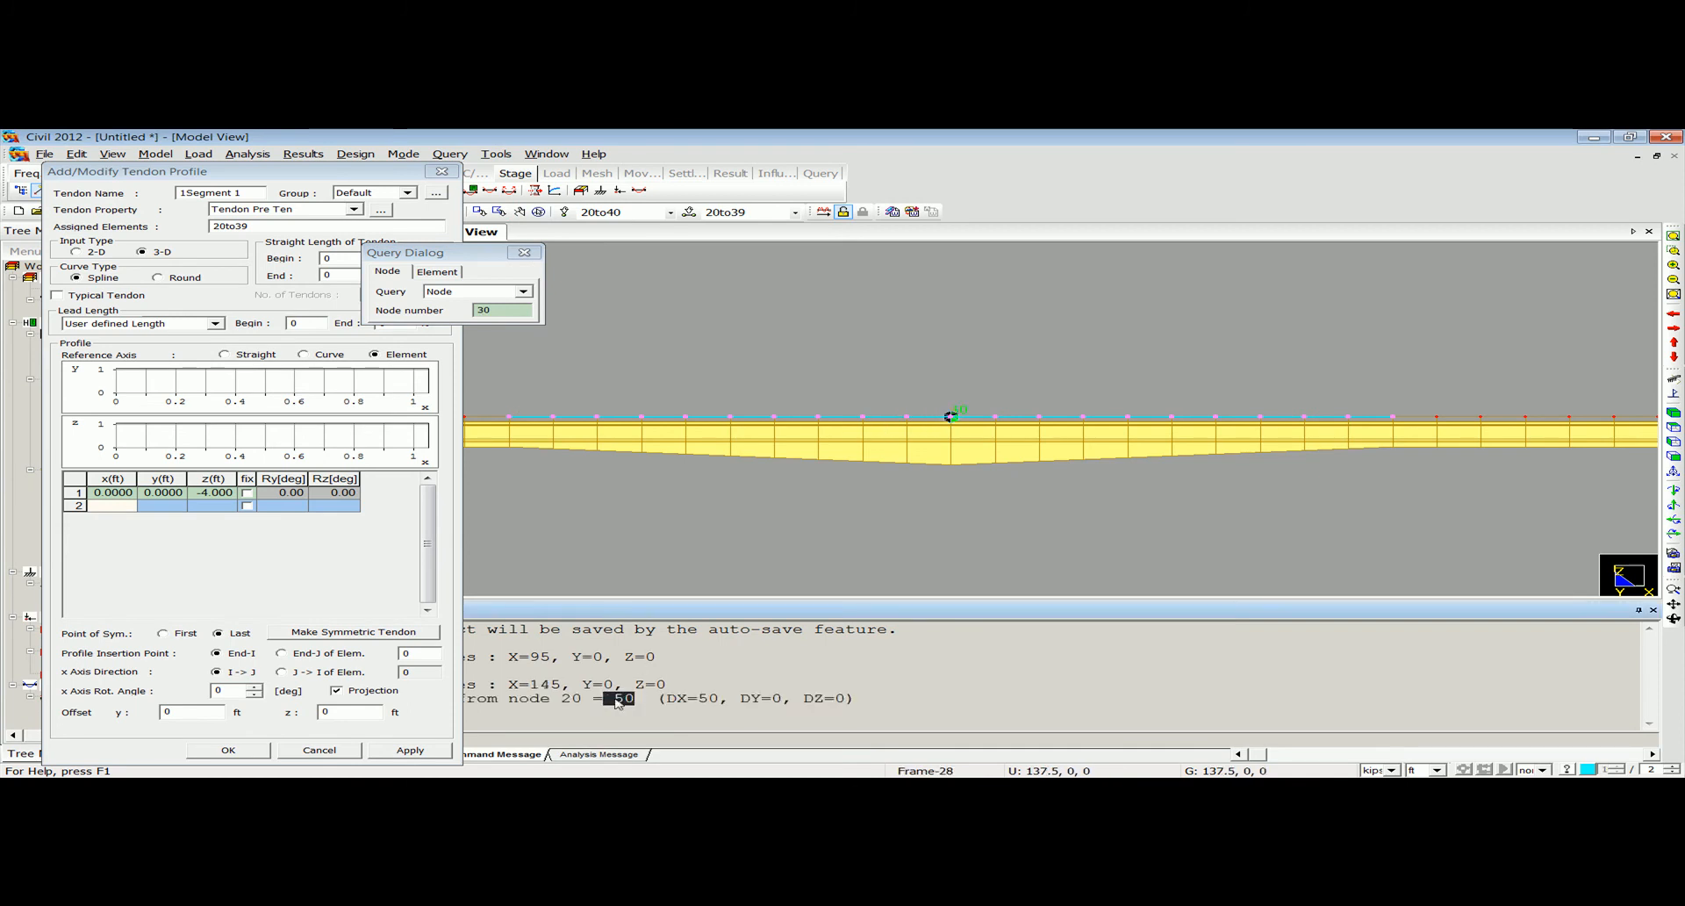
{"action": "left_click", "coordinate": [524, 252]}
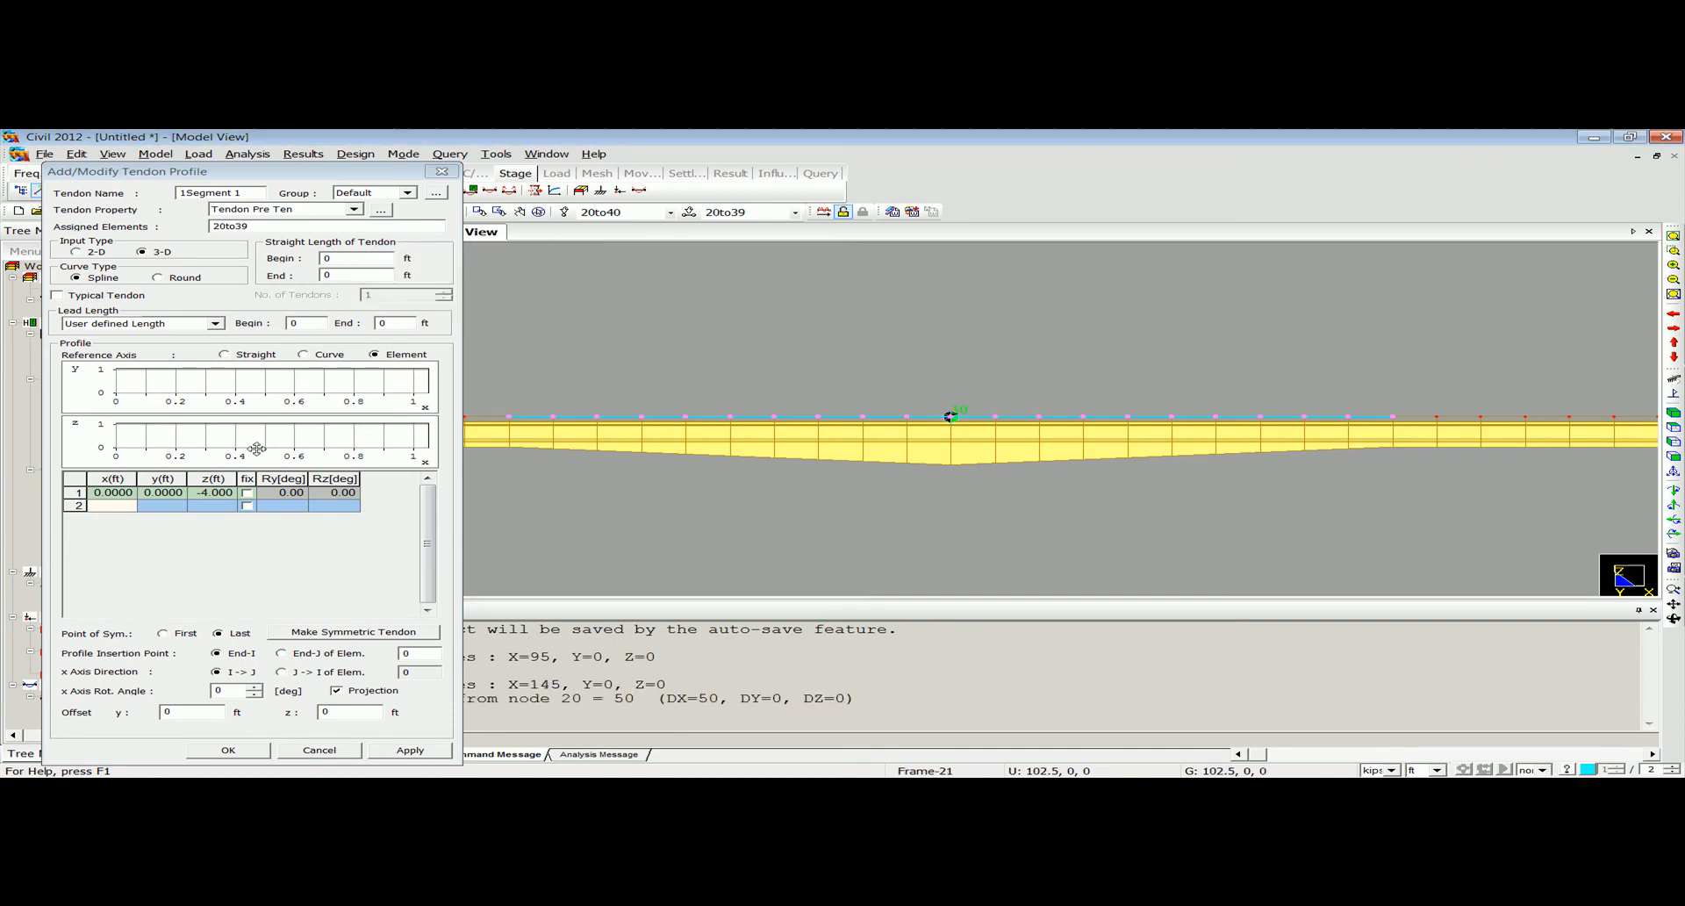
Define the second profile point at x 50, y 0, z -1 ft.
{"action": "type", "text": "50"}
{"action": "left_click", "coordinate": [132, 506]}
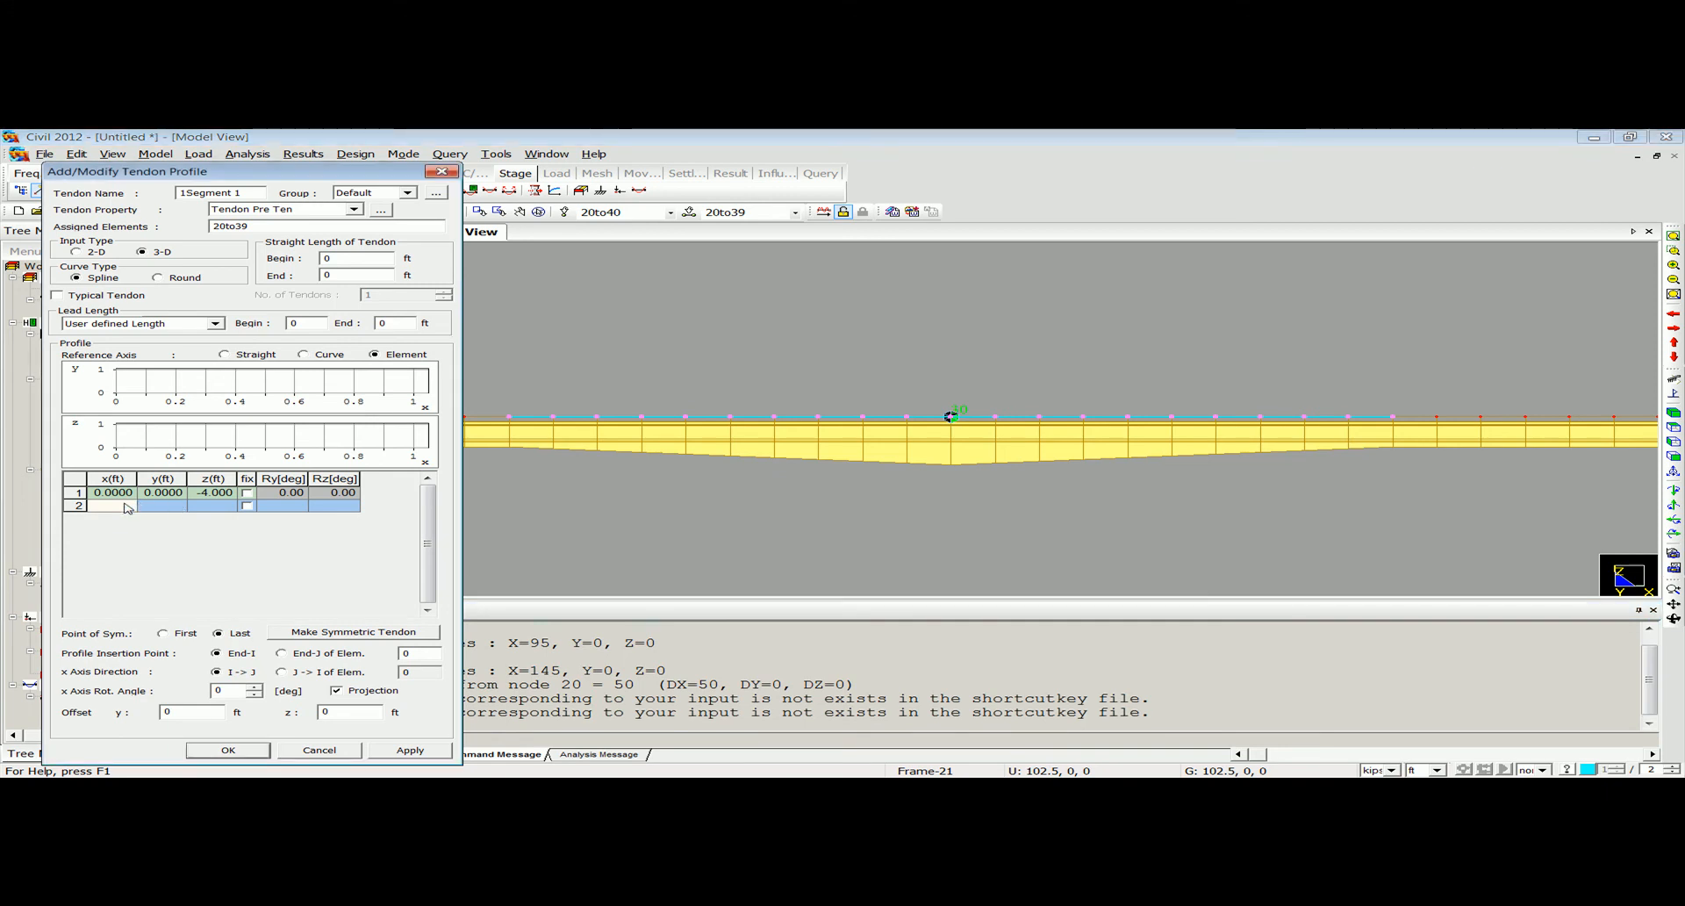
{"action": "left_click", "coordinate": [127, 506]}
{"action": "left_click", "coordinate": [210, 505]}
{"action": "type", "text": "-1"}
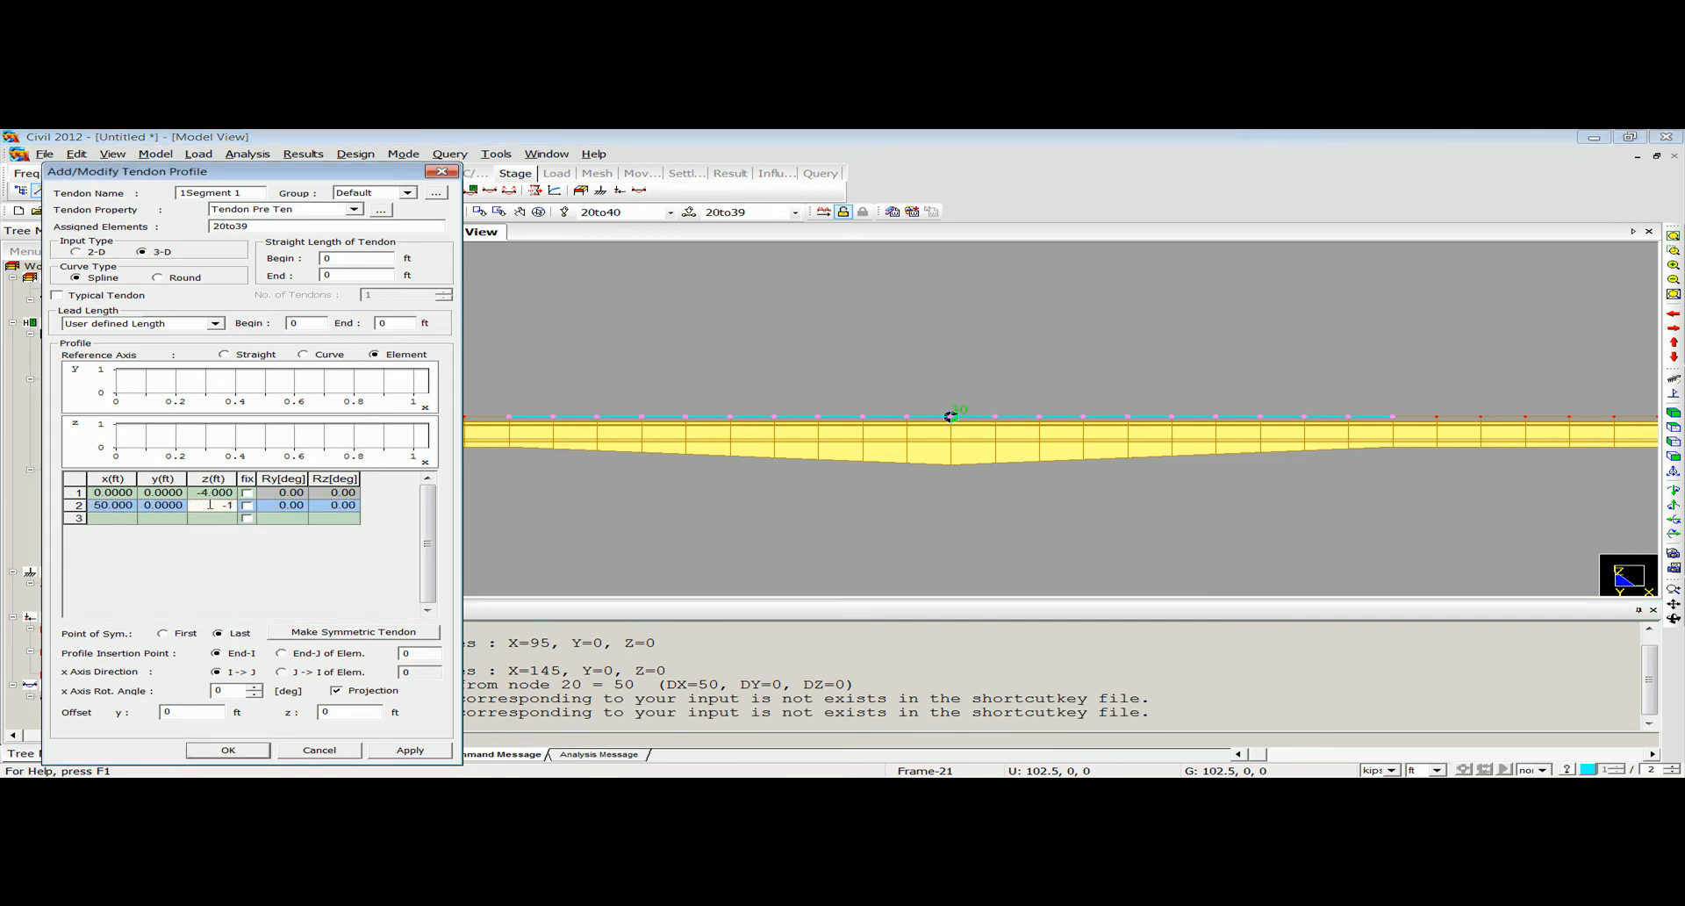
{"action": "key", "text": "Return"}
Define the third profile point at x 100, y 0, z -4 ft.
{"action": "left_click", "coordinate": [117, 518]}
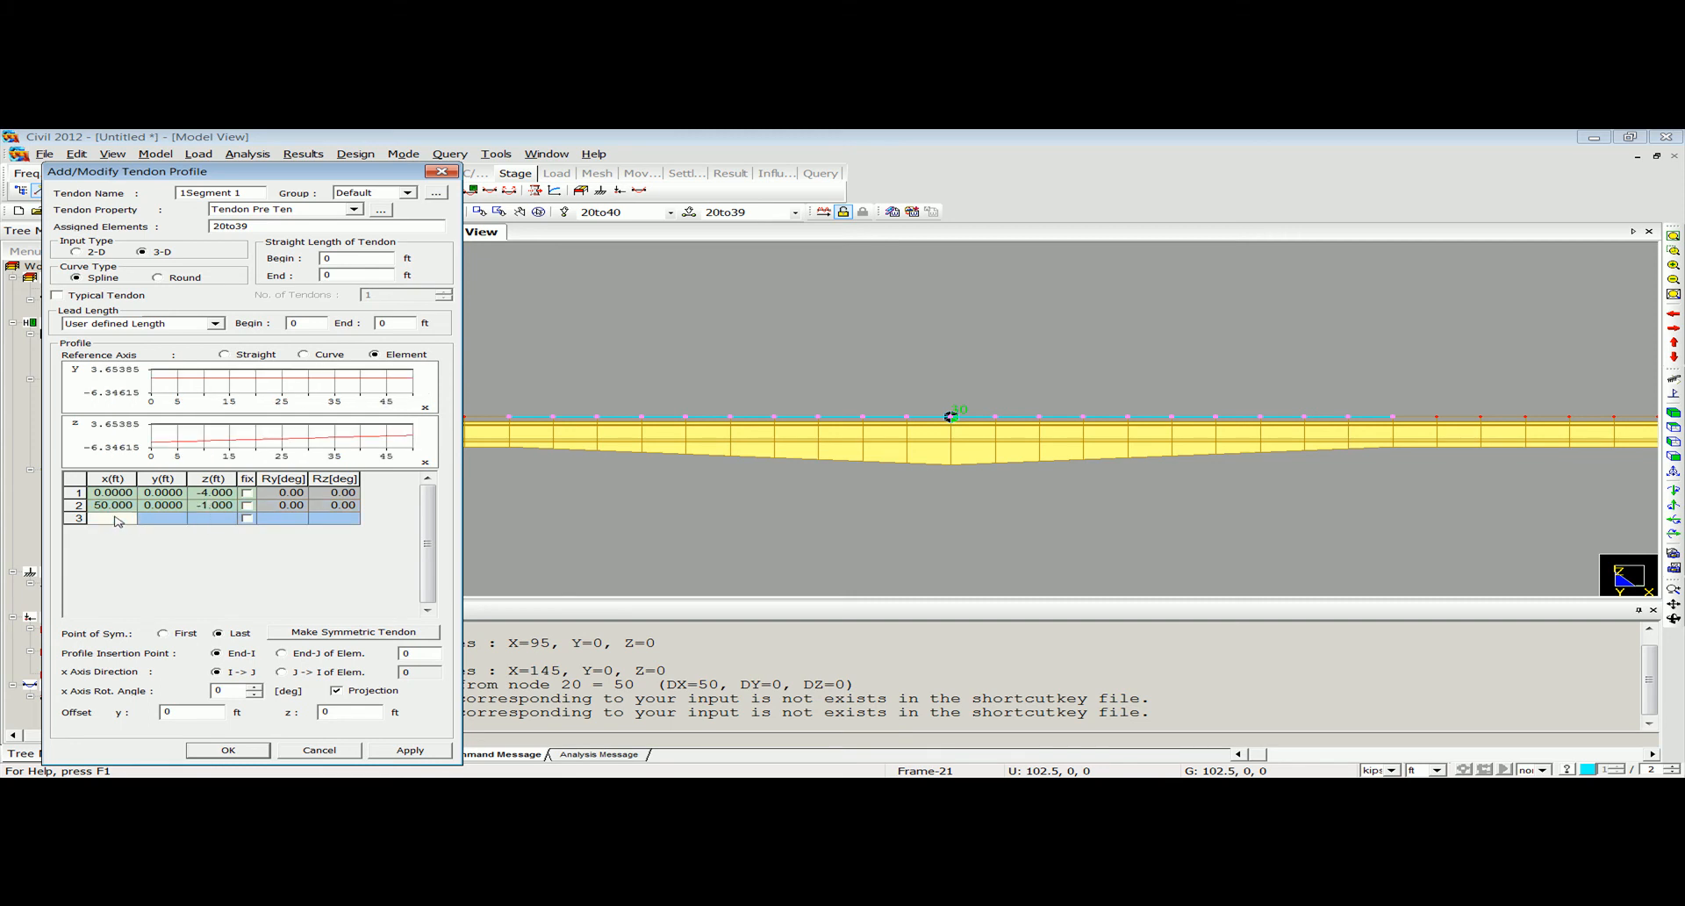
{"action": "type", "text": "100"}
{"action": "left_click", "coordinate": [207, 519]}
{"action": "type", "text": "-"}
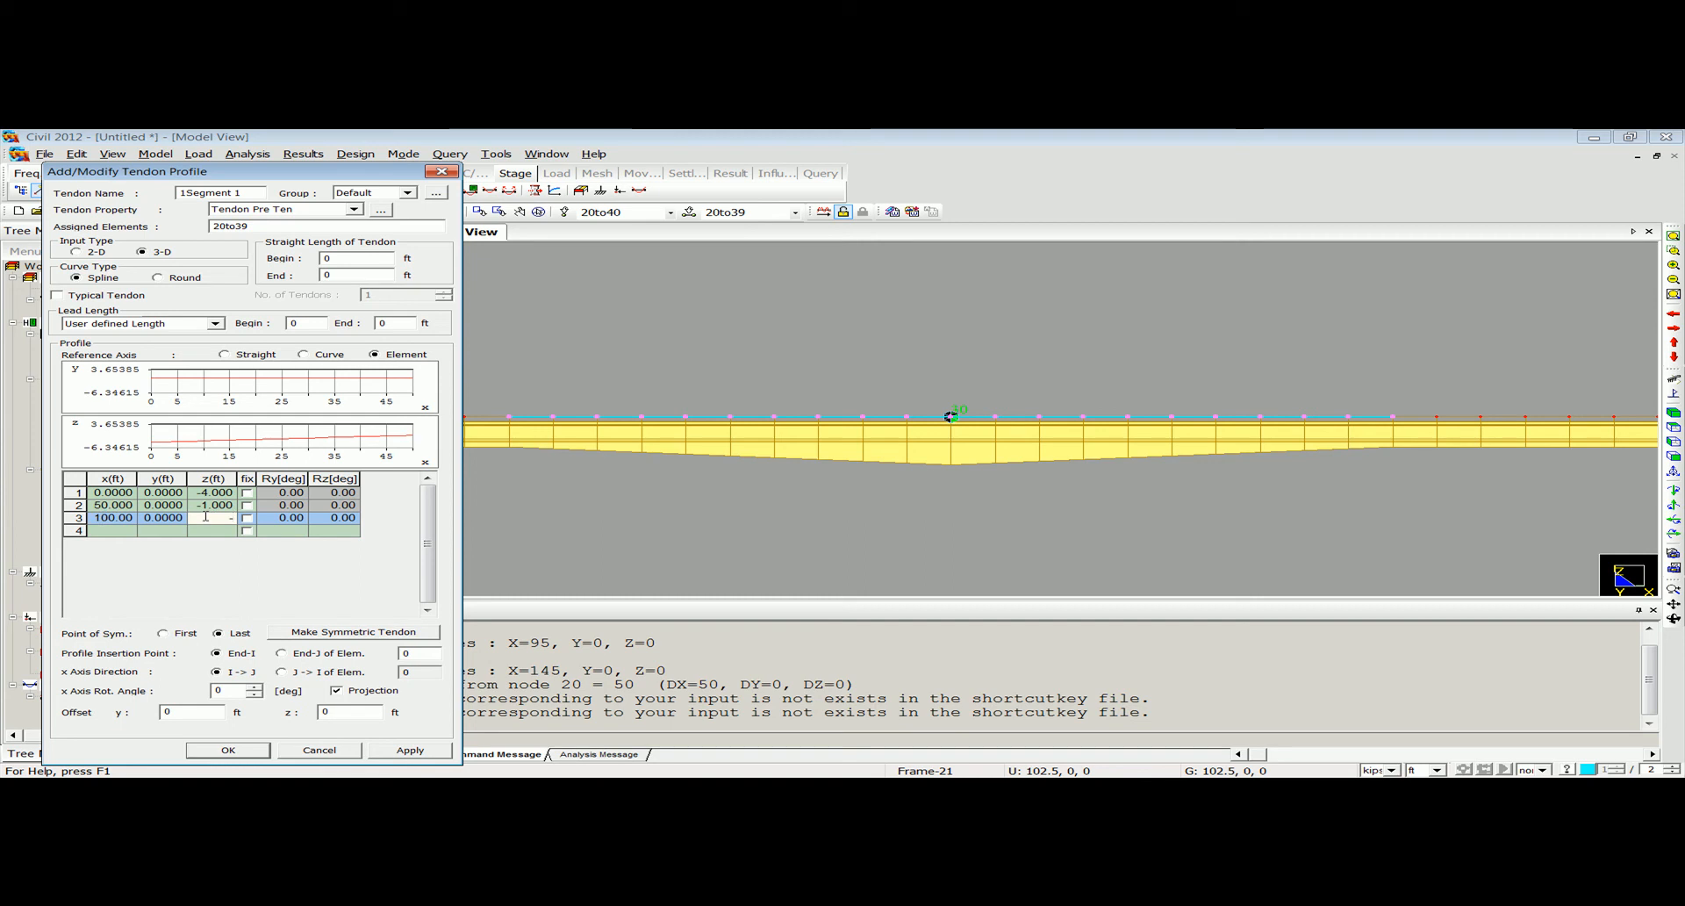
{"action": "type", "text": "4"}
{"action": "key", "text": "Return"}
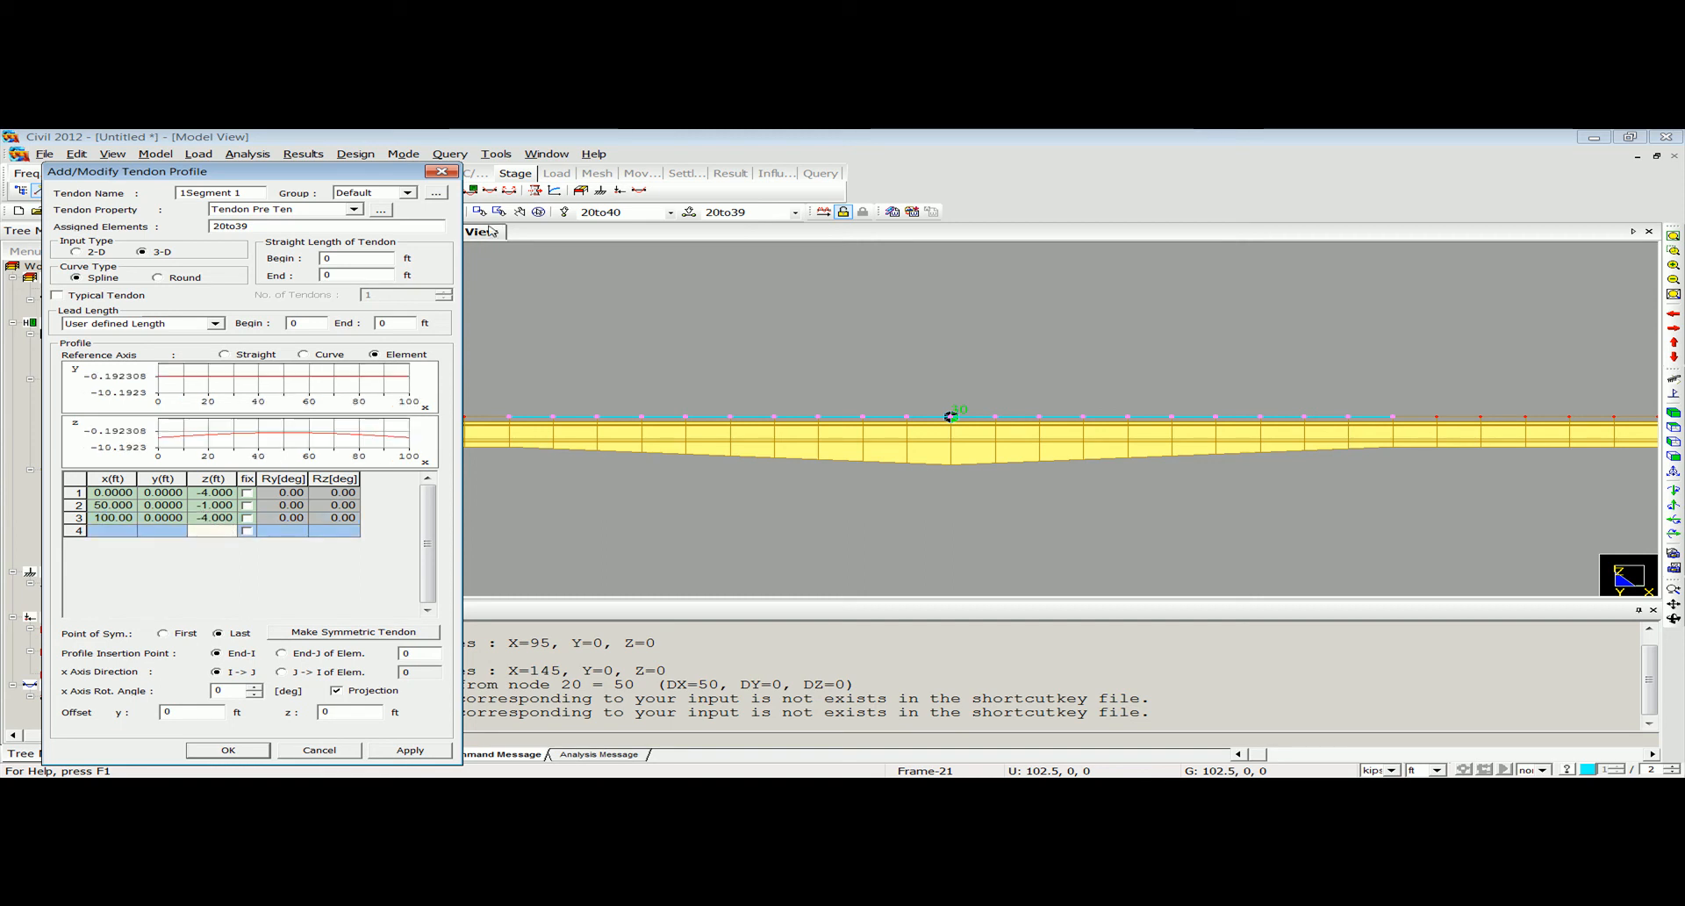
Query the distance between the start node and the end node of the pier segment.
{"action": "left_click", "coordinate": [449, 154]}
{"action": "left_click", "coordinate": [474, 169]}
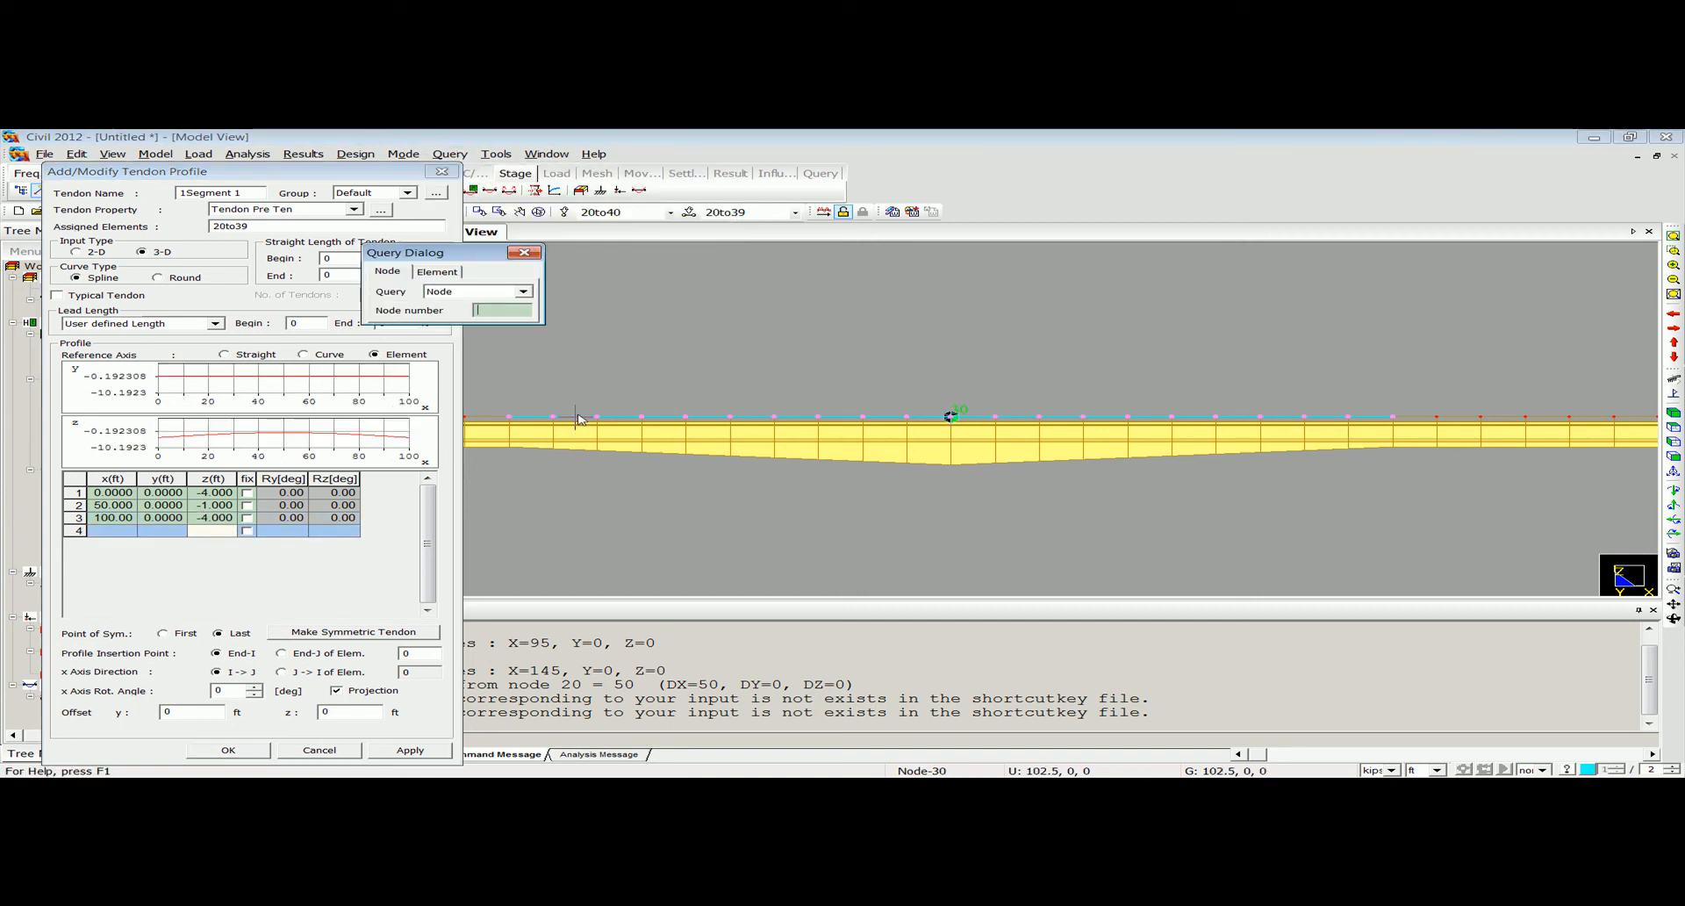
{"action": "left_click", "coordinate": [955, 418]}
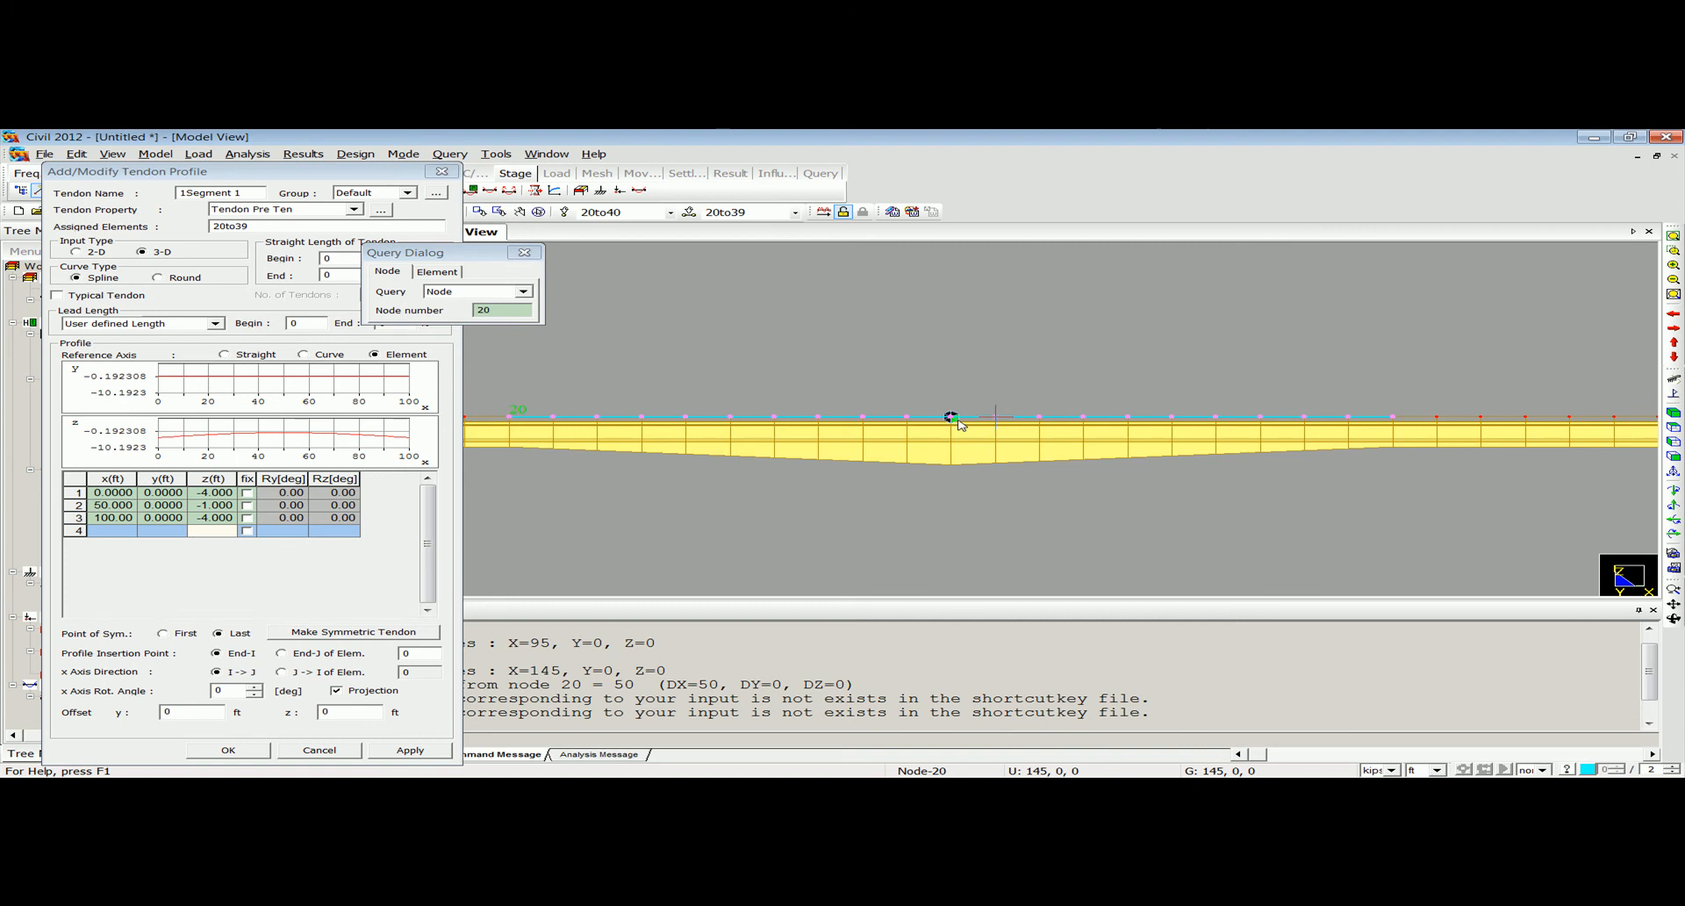
{"action": "left_click", "coordinate": [1394, 417]}
{"action": "left_click", "coordinate": [524, 252]}
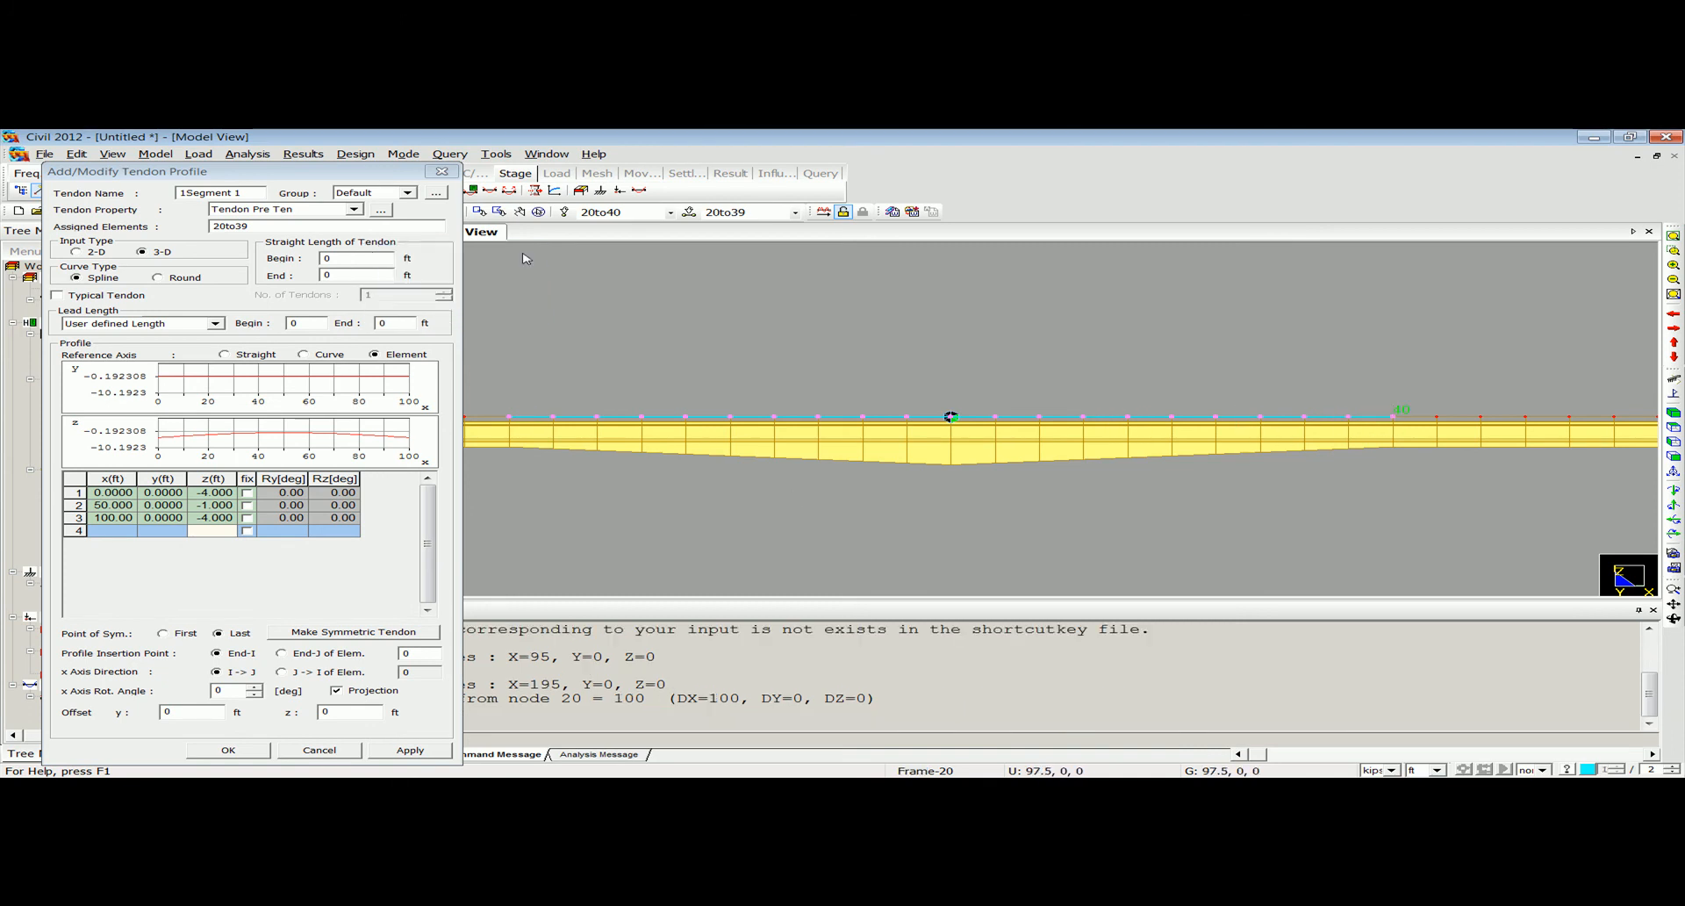
Display the element numbers, set the profile insertion point to End-I of element 20, and save the first segment's tendon profile.
{"action": "left_click", "coordinate": [433, 654]}
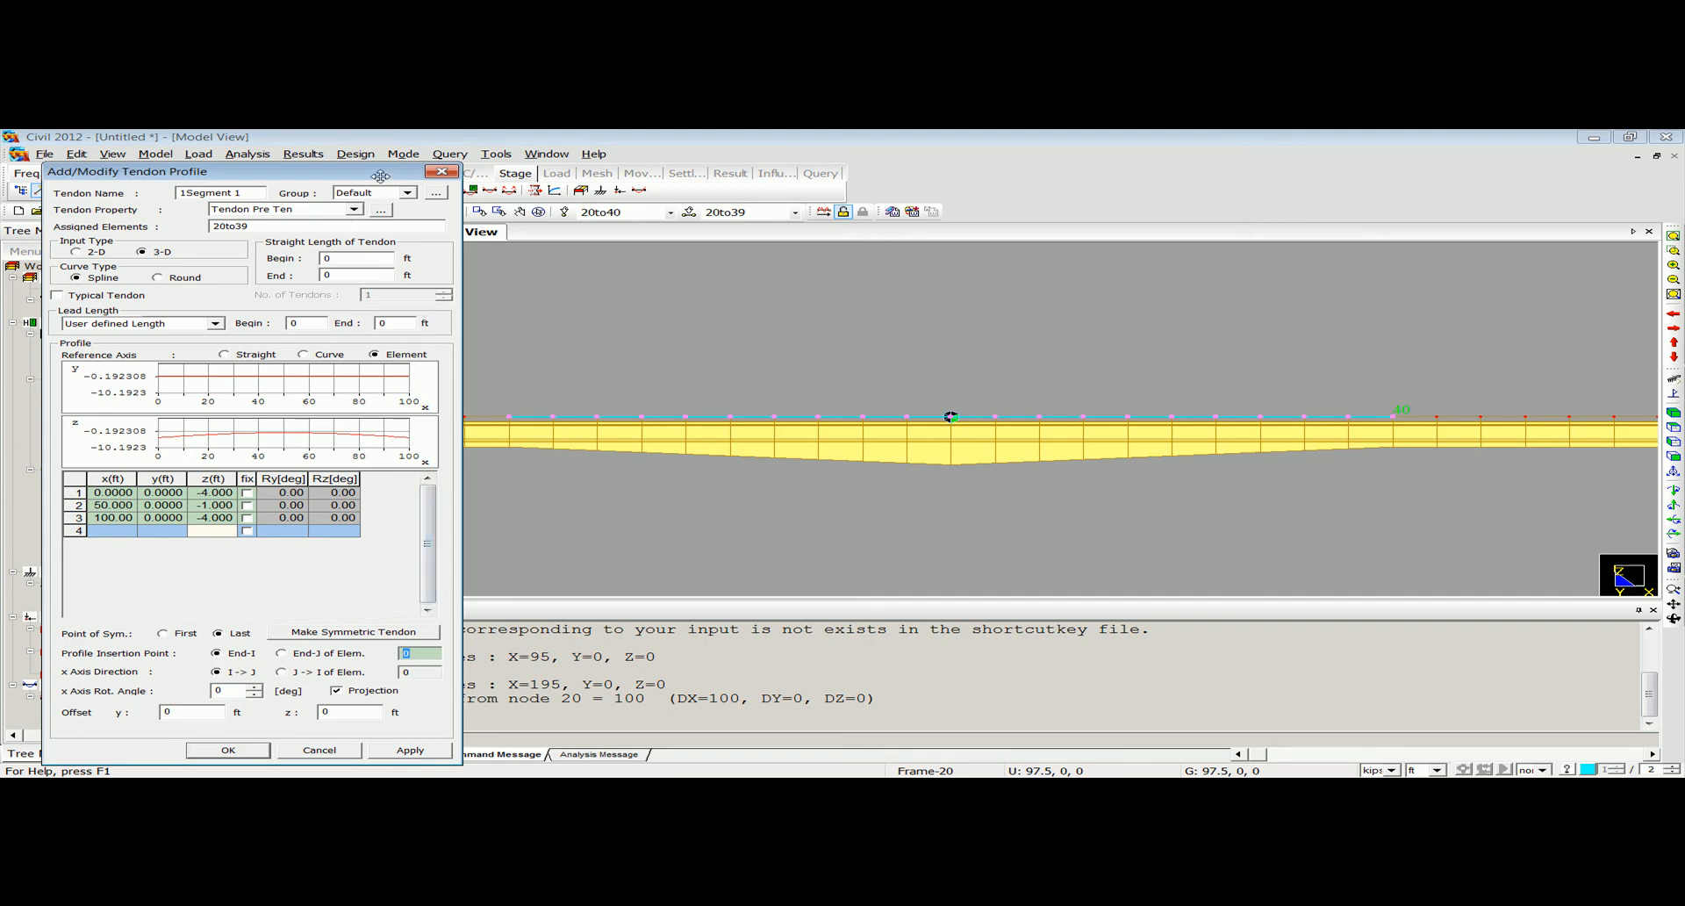
{"action": "left_click_drag", "start_coordinate": [379, 177], "coordinate": [344, 235]}
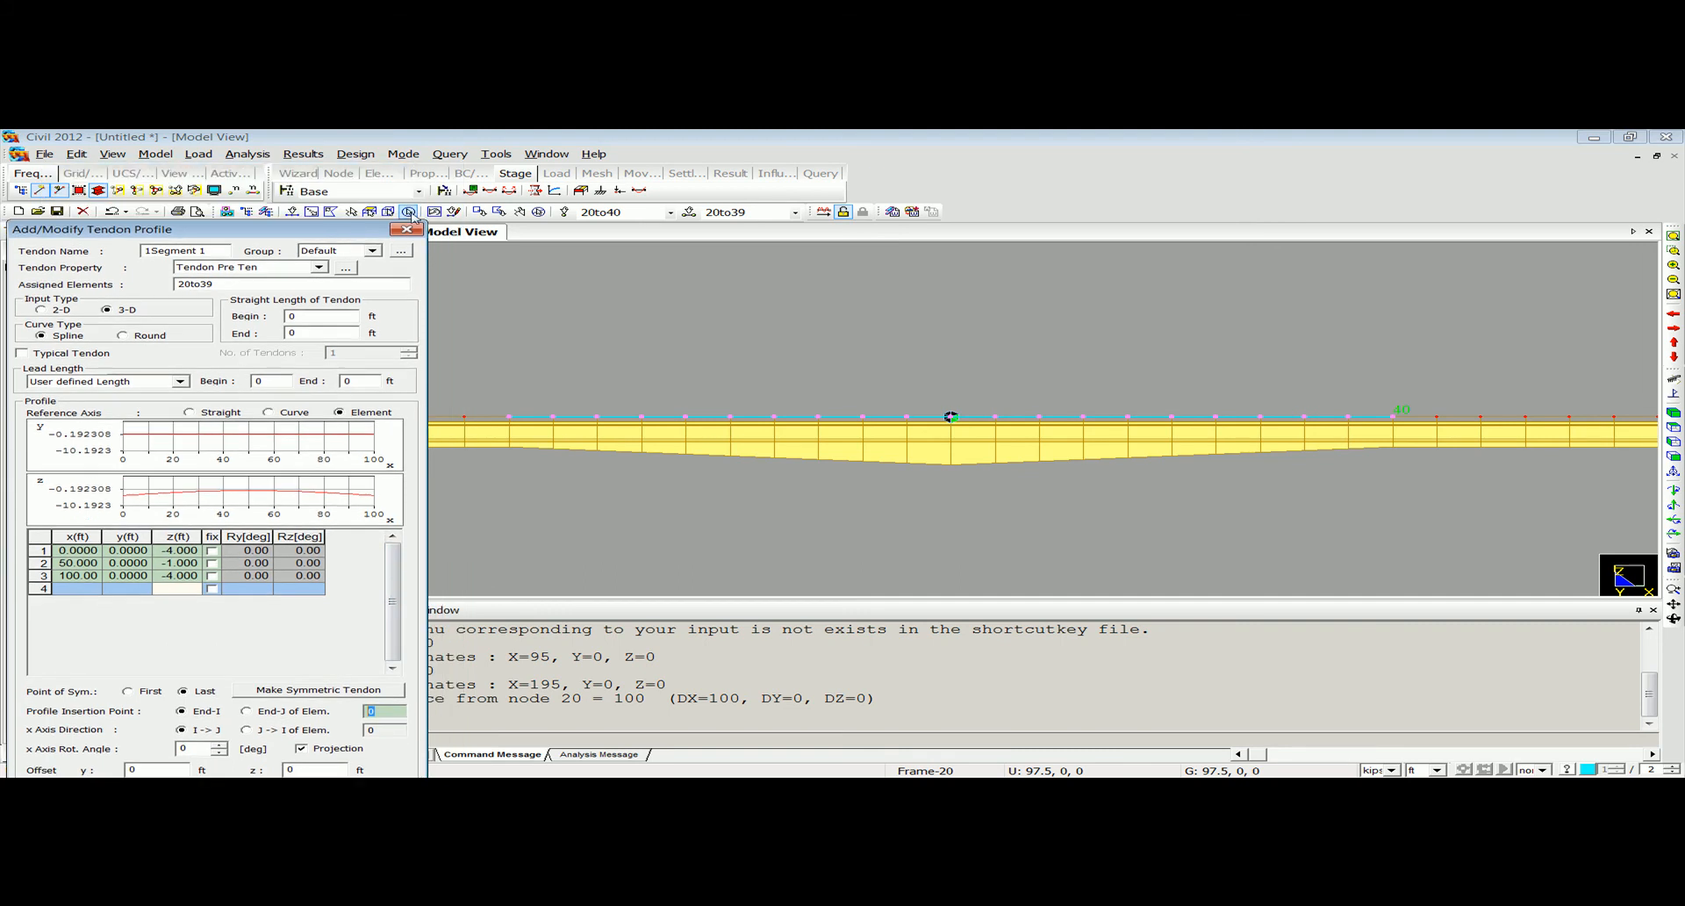
{"action": "left_click", "coordinate": [253, 189]}
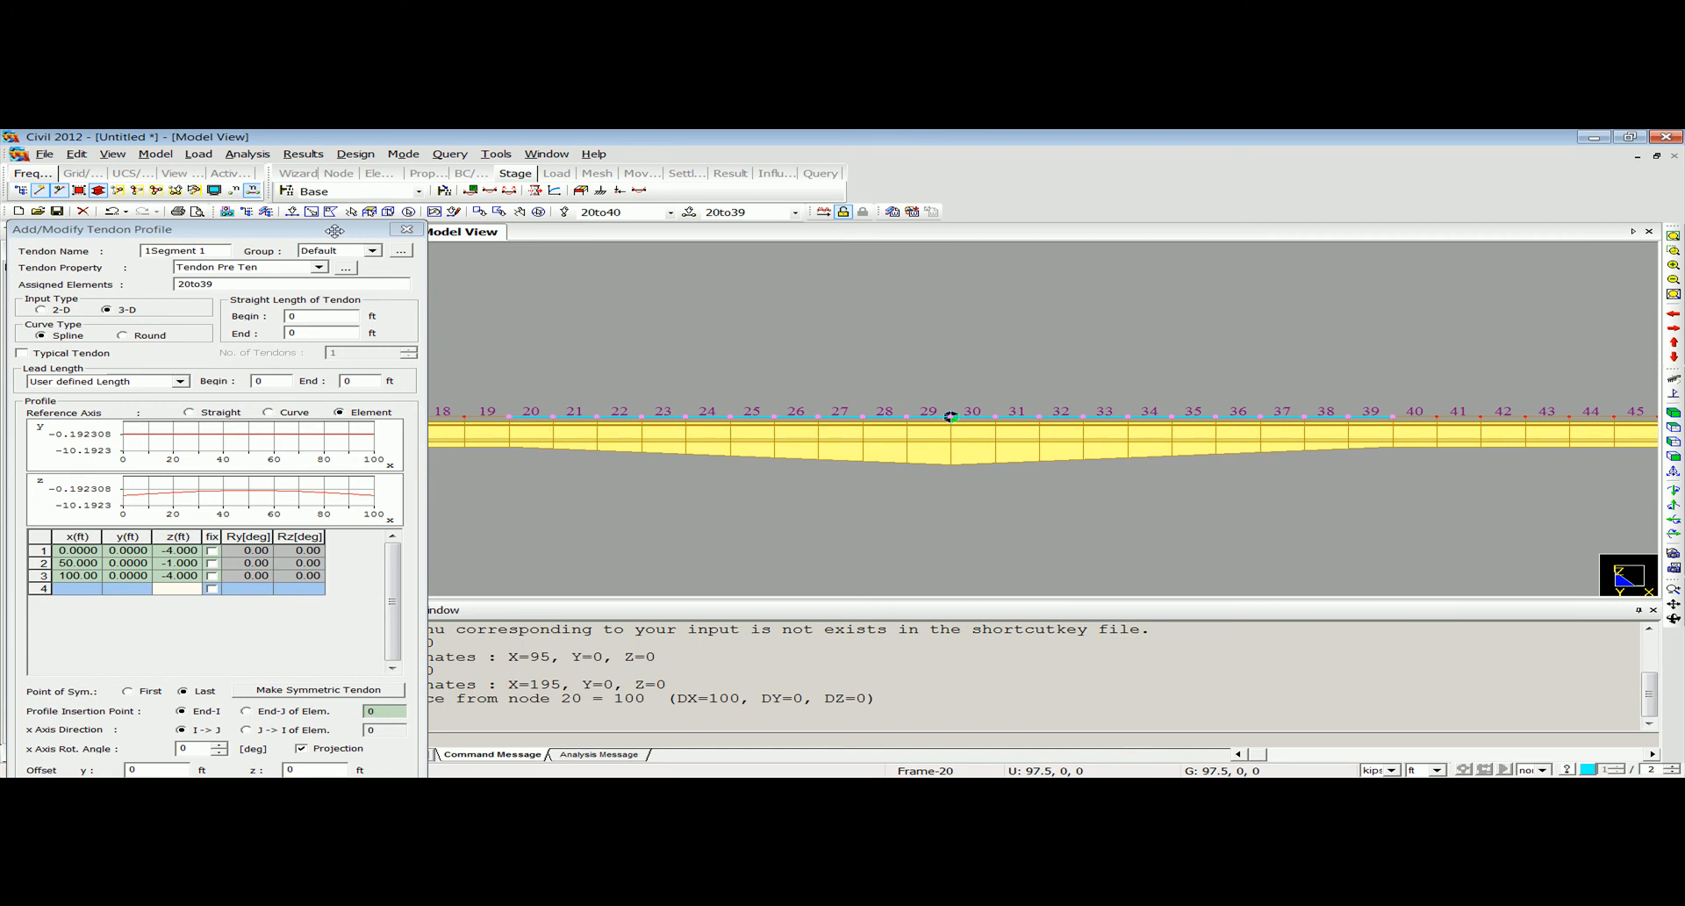
{"action": "left_click_drag", "start_coordinate": [334, 230], "coordinate": [407, 147]}
{"action": "type", "text": "2"}
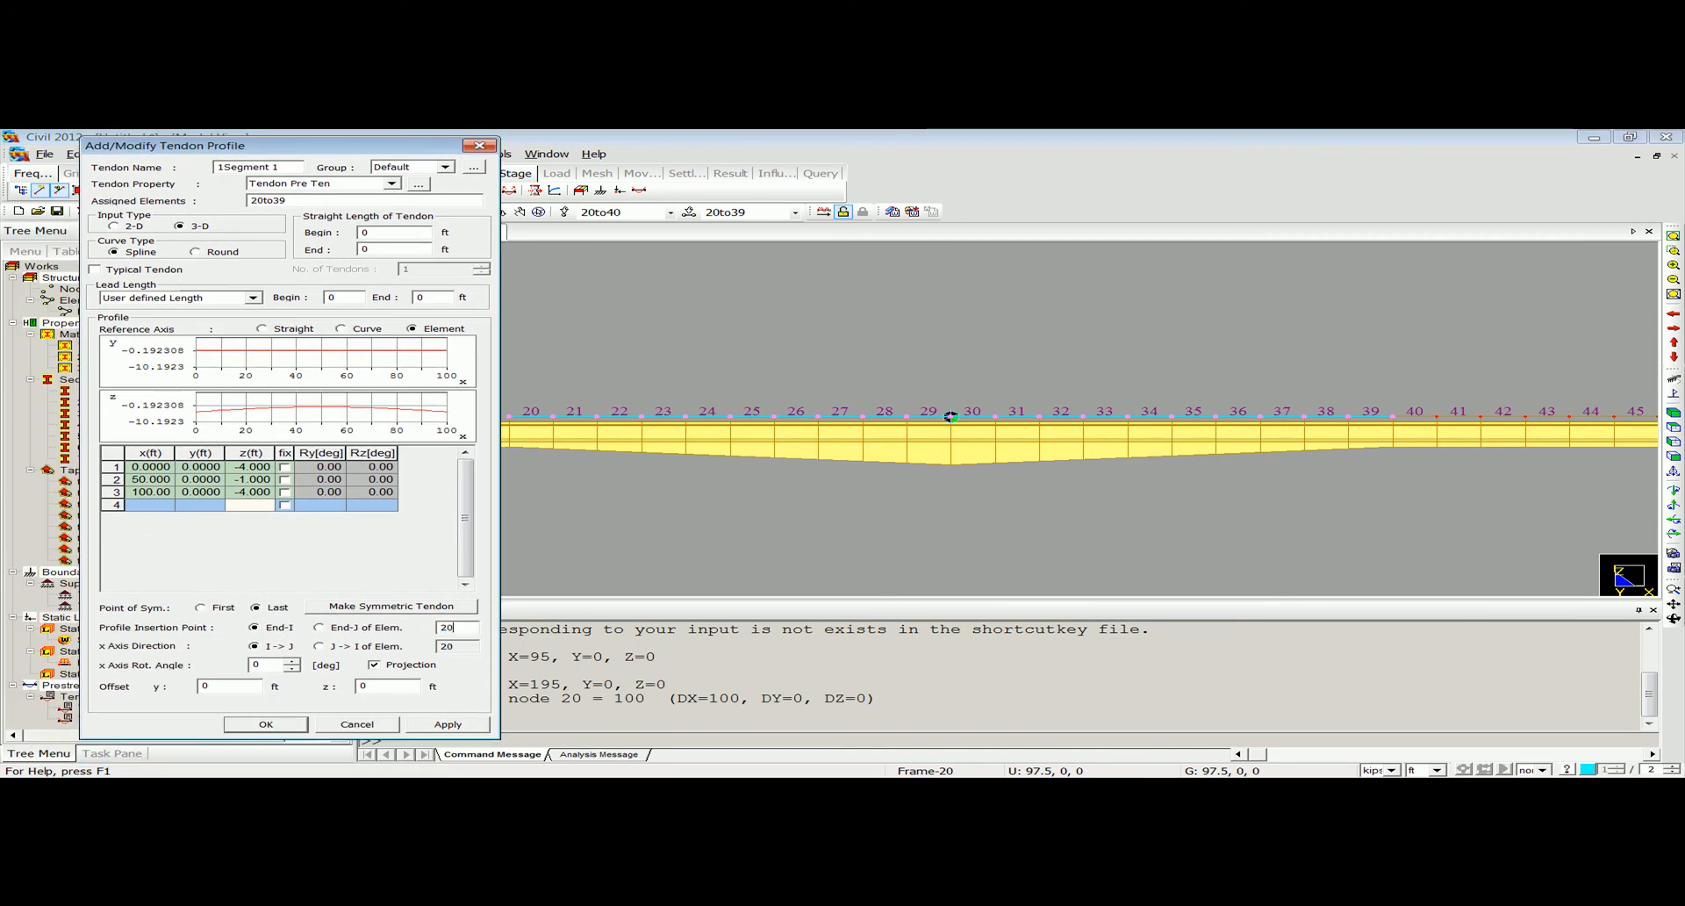
{"action": "left_click", "coordinate": [269, 722]}
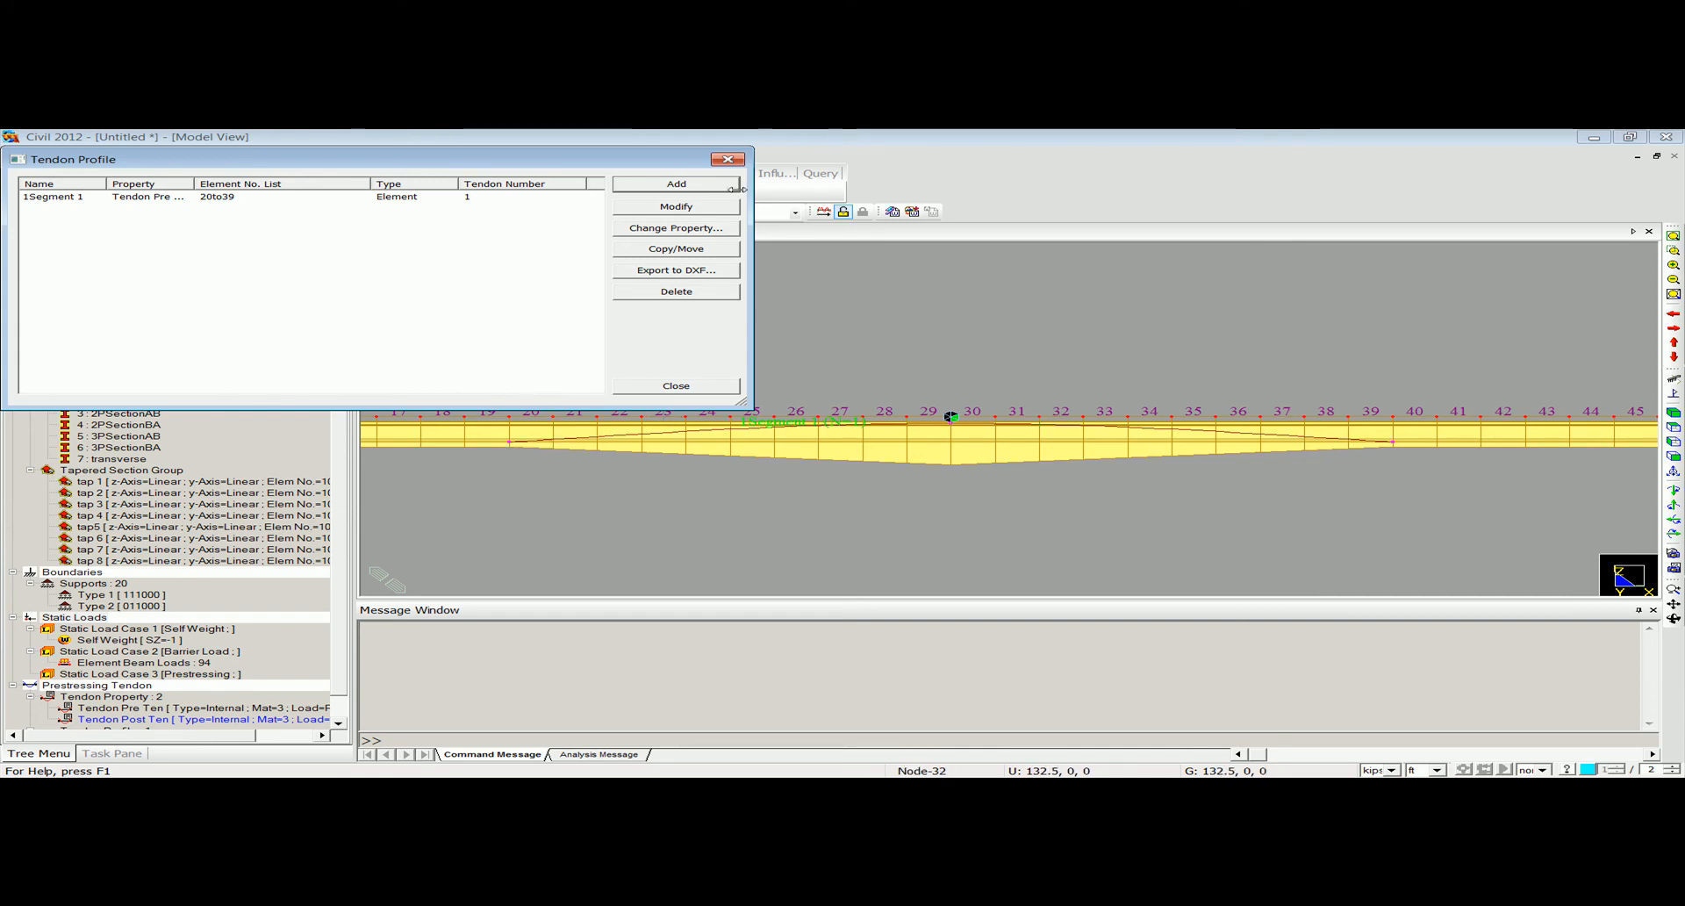
Add a second tendon profile named 2Segment 1 with the Tendon Pre Ten property.
{"action": "left_click", "coordinate": [675, 185]}
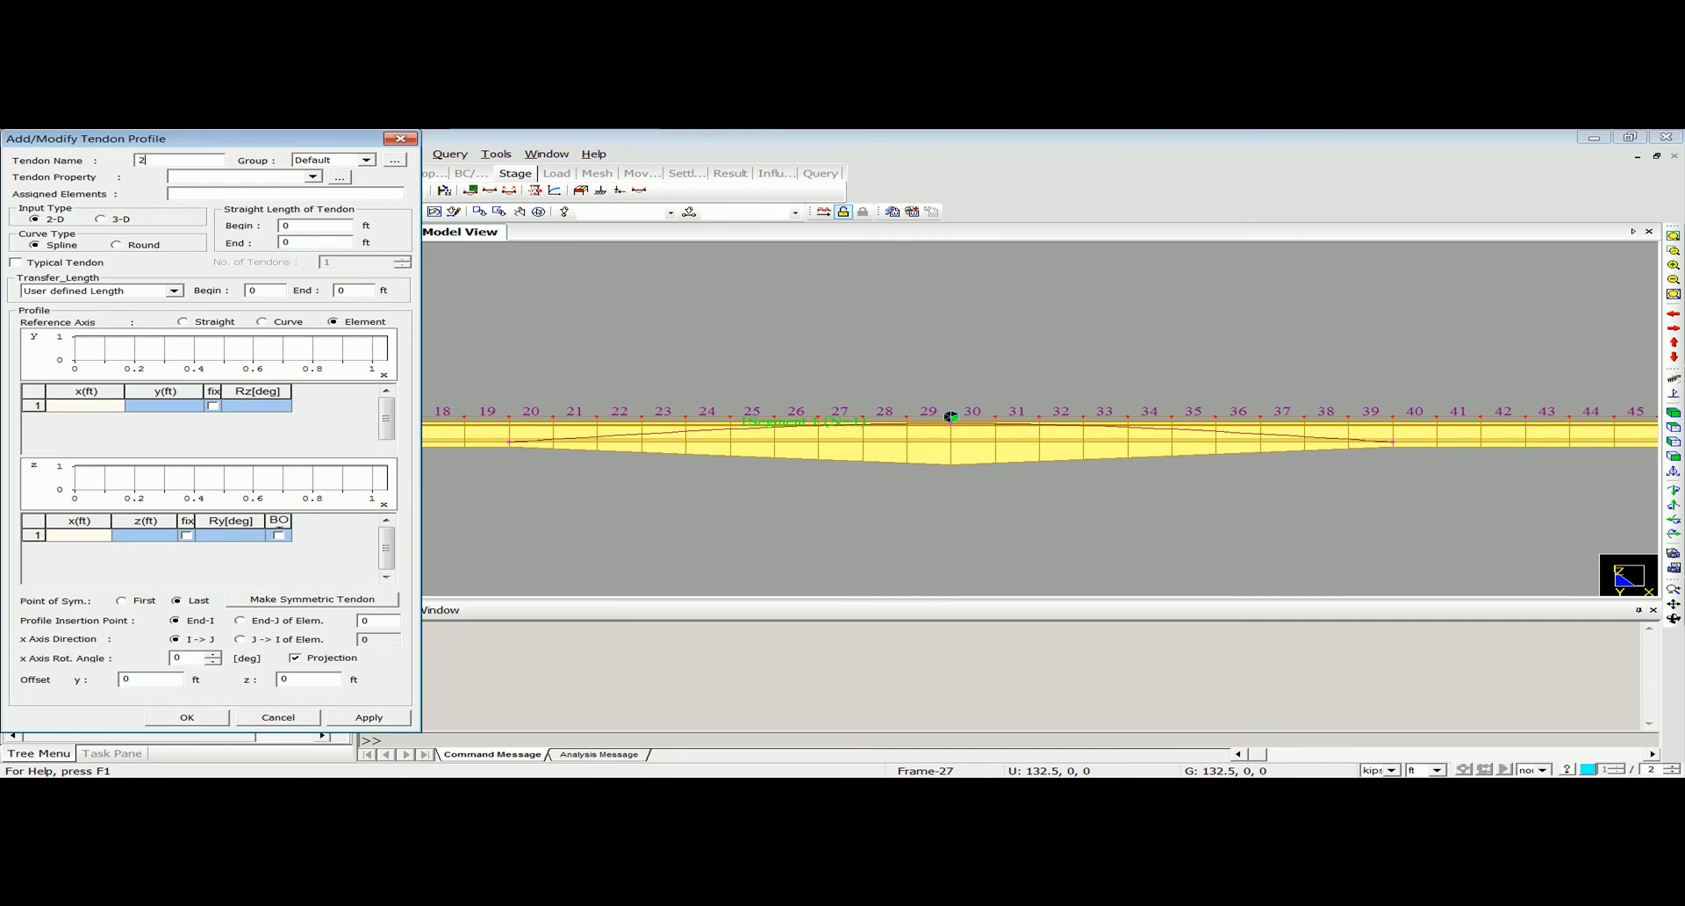
{"action": "key", "text": "BackSpace"}
{"action": "key", "text": "BackSpace"}
{"action": "left_click", "coordinate": [287, 178]}
{"action": "left_click", "coordinate": [282, 192]}
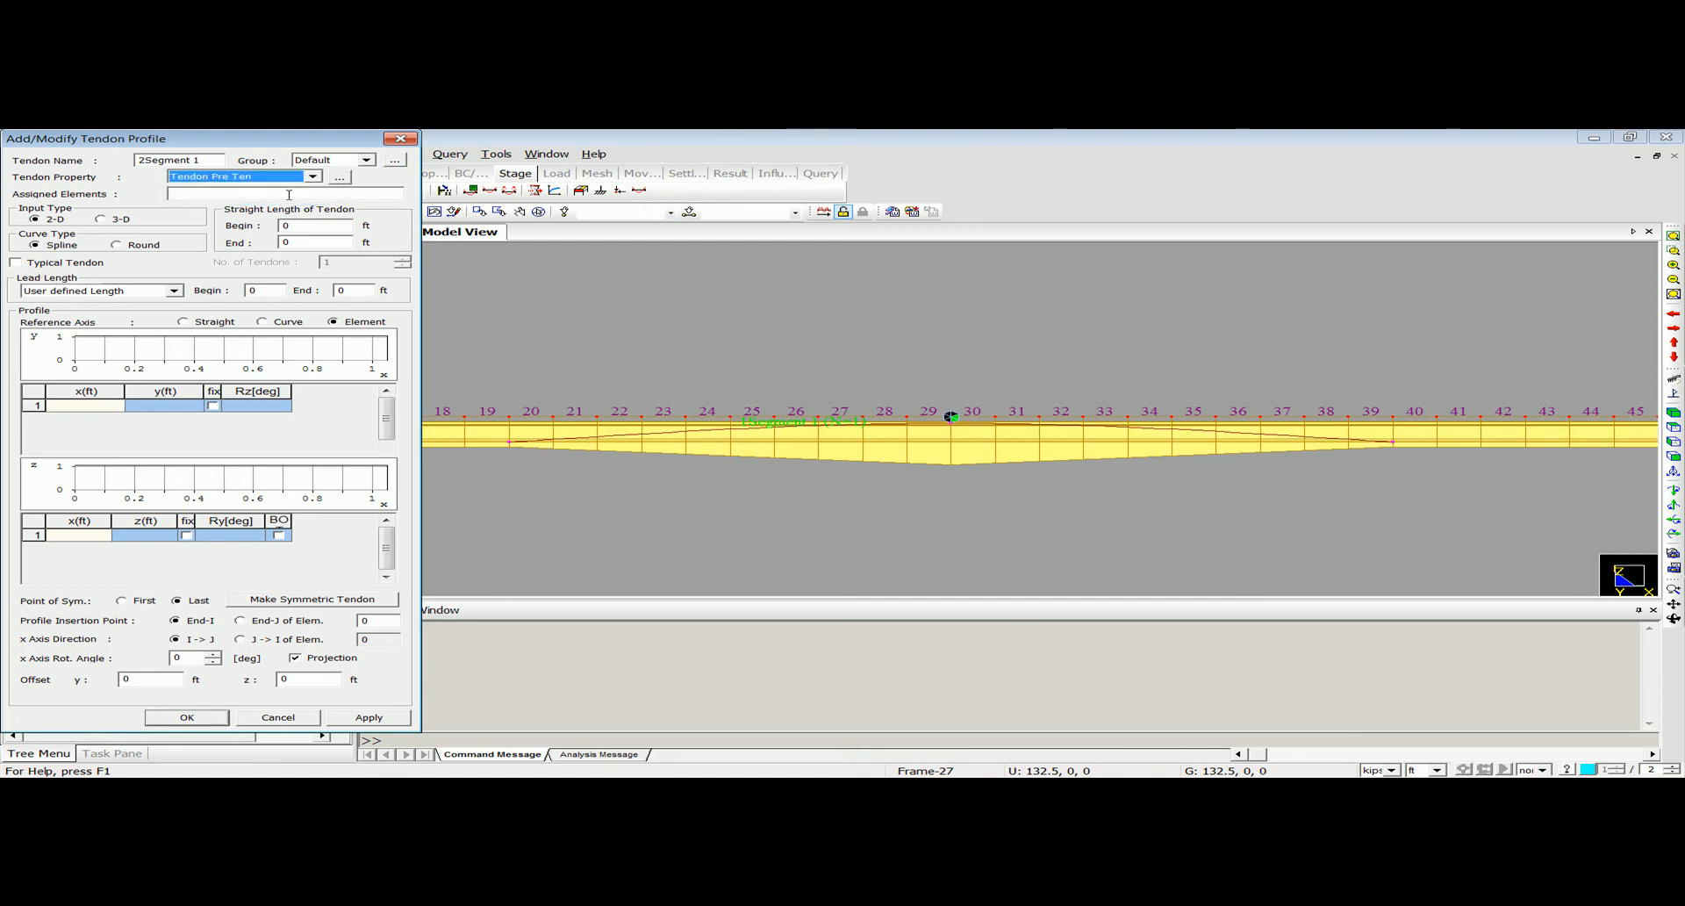
Assign elements 56to75 over the second pier to the 2Segment 1 tendon profile.
{"action": "left_click", "coordinate": [1672, 457]}
{"action": "left_click", "coordinate": [1673, 250]}
{"action": "left_click_drag", "start_coordinate": [1020, 378], "coordinate": [1360, 448]}
{"action": "middle_click_drag", "start_coordinate": [1004, 482], "coordinate": [937, 471], "text": "ctrl"}
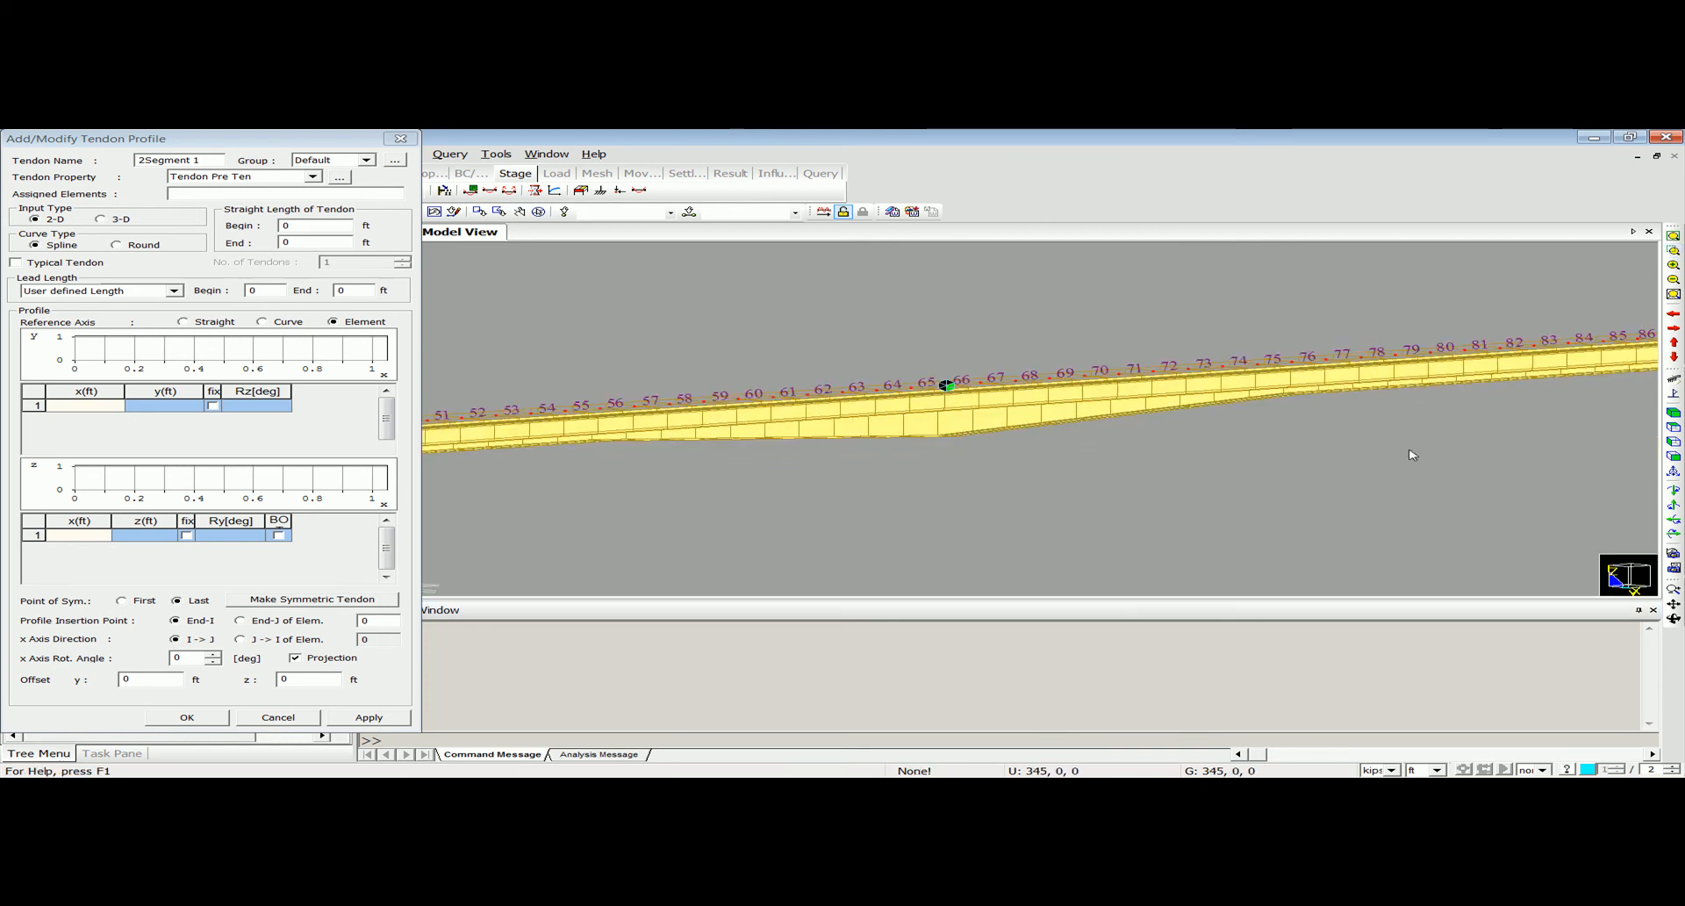
{"action": "left_click", "coordinate": [1673, 456]}
{"action": "scroll", "coordinate": [1177, 438], "scroll_direction": "up", "scroll_amount": 4}
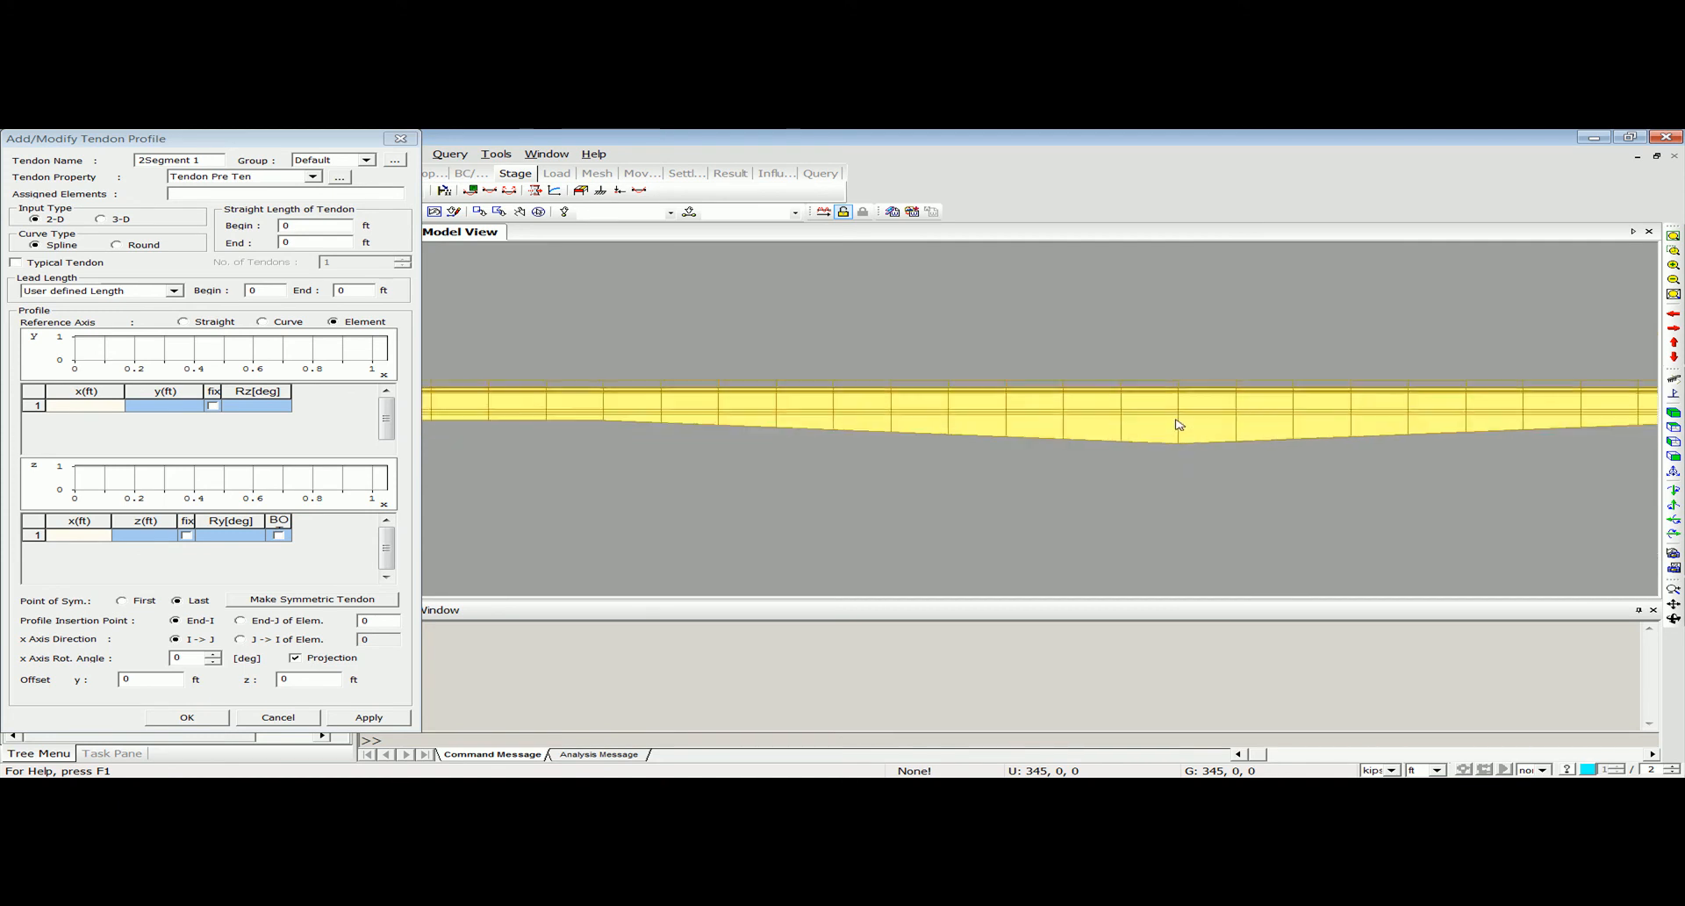
{"action": "scroll", "coordinate": [1177, 425], "scroll_direction": "up", "scroll_amount": 4}
{"action": "middle_click_drag", "start_coordinate": [1267, 428], "coordinate": [1177, 435]}
{"action": "scroll", "coordinate": [1177, 427], "scroll_direction": "down", "scroll_amount": 4}
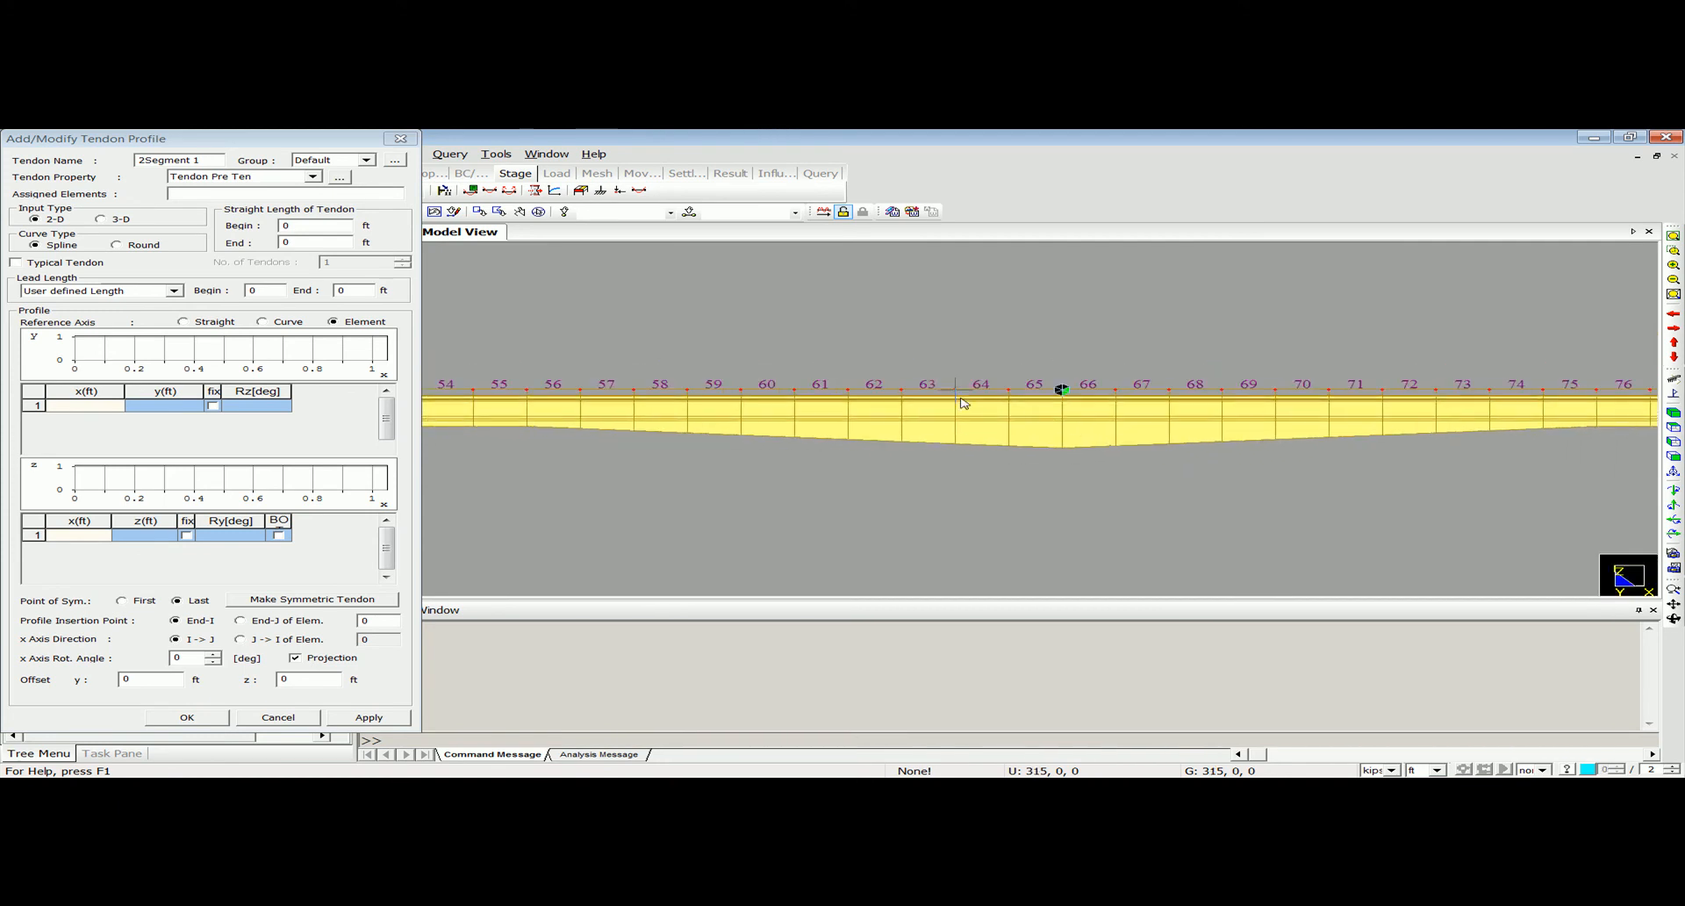
{"action": "left_click", "coordinate": [182, 179]}
{"action": "left_click_drag", "start_coordinate": [215, 137], "coordinate": [161, 228]}
{"action": "left_click", "coordinate": [292, 211]}
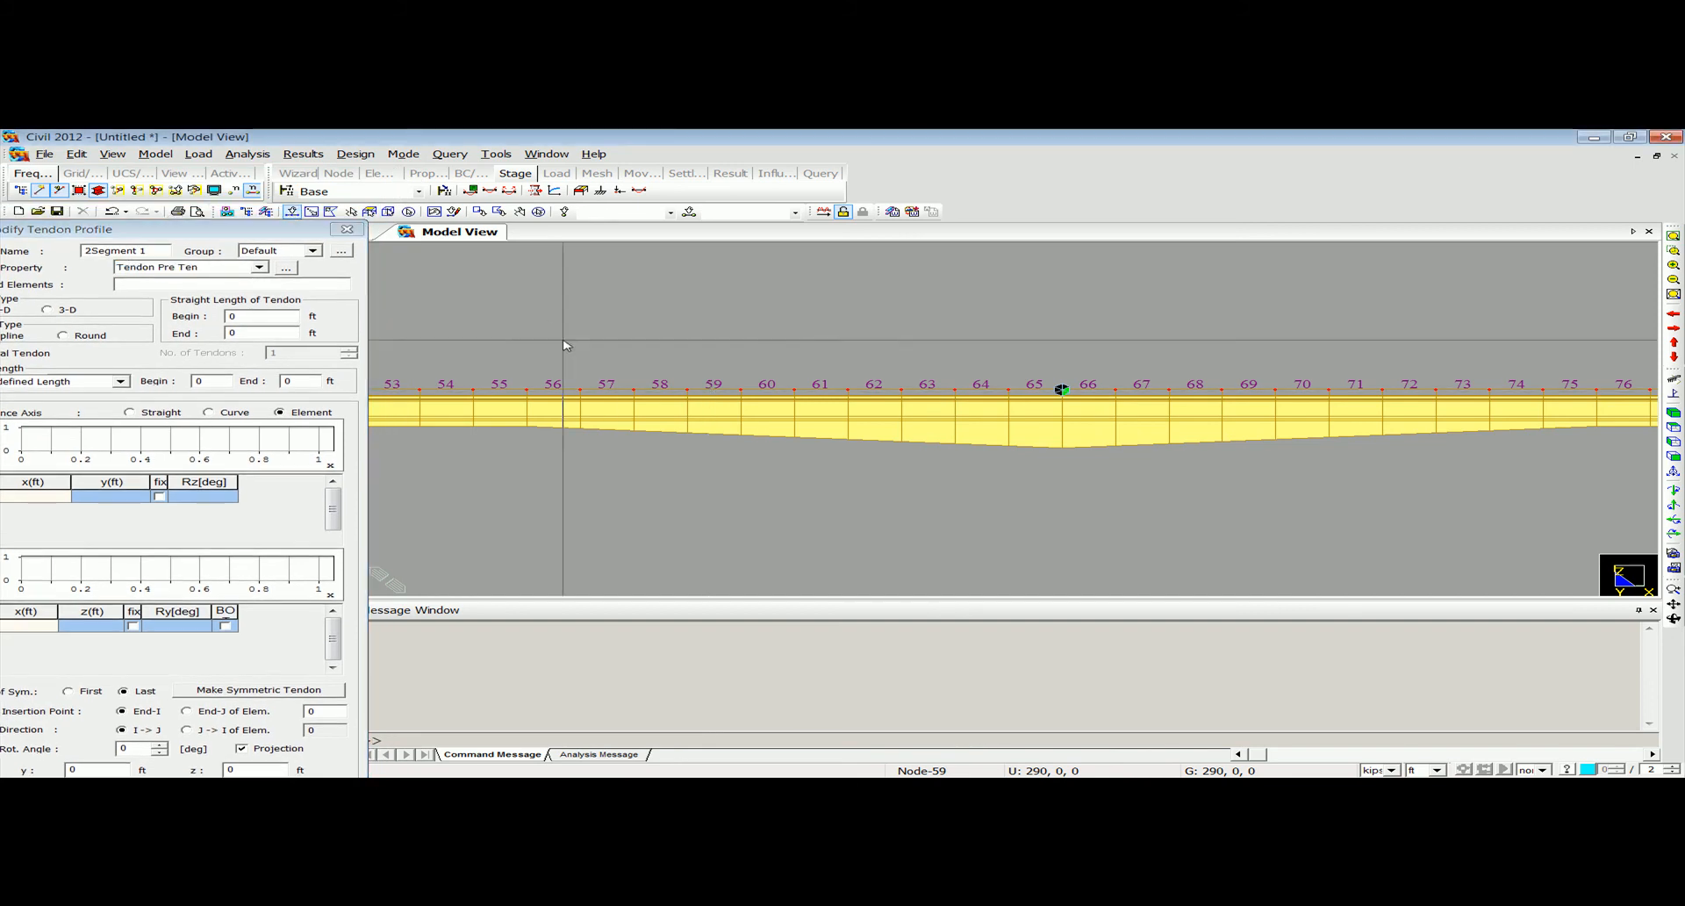
{"action": "left_click_drag", "start_coordinate": [507, 325], "coordinate": [1607, 516]}
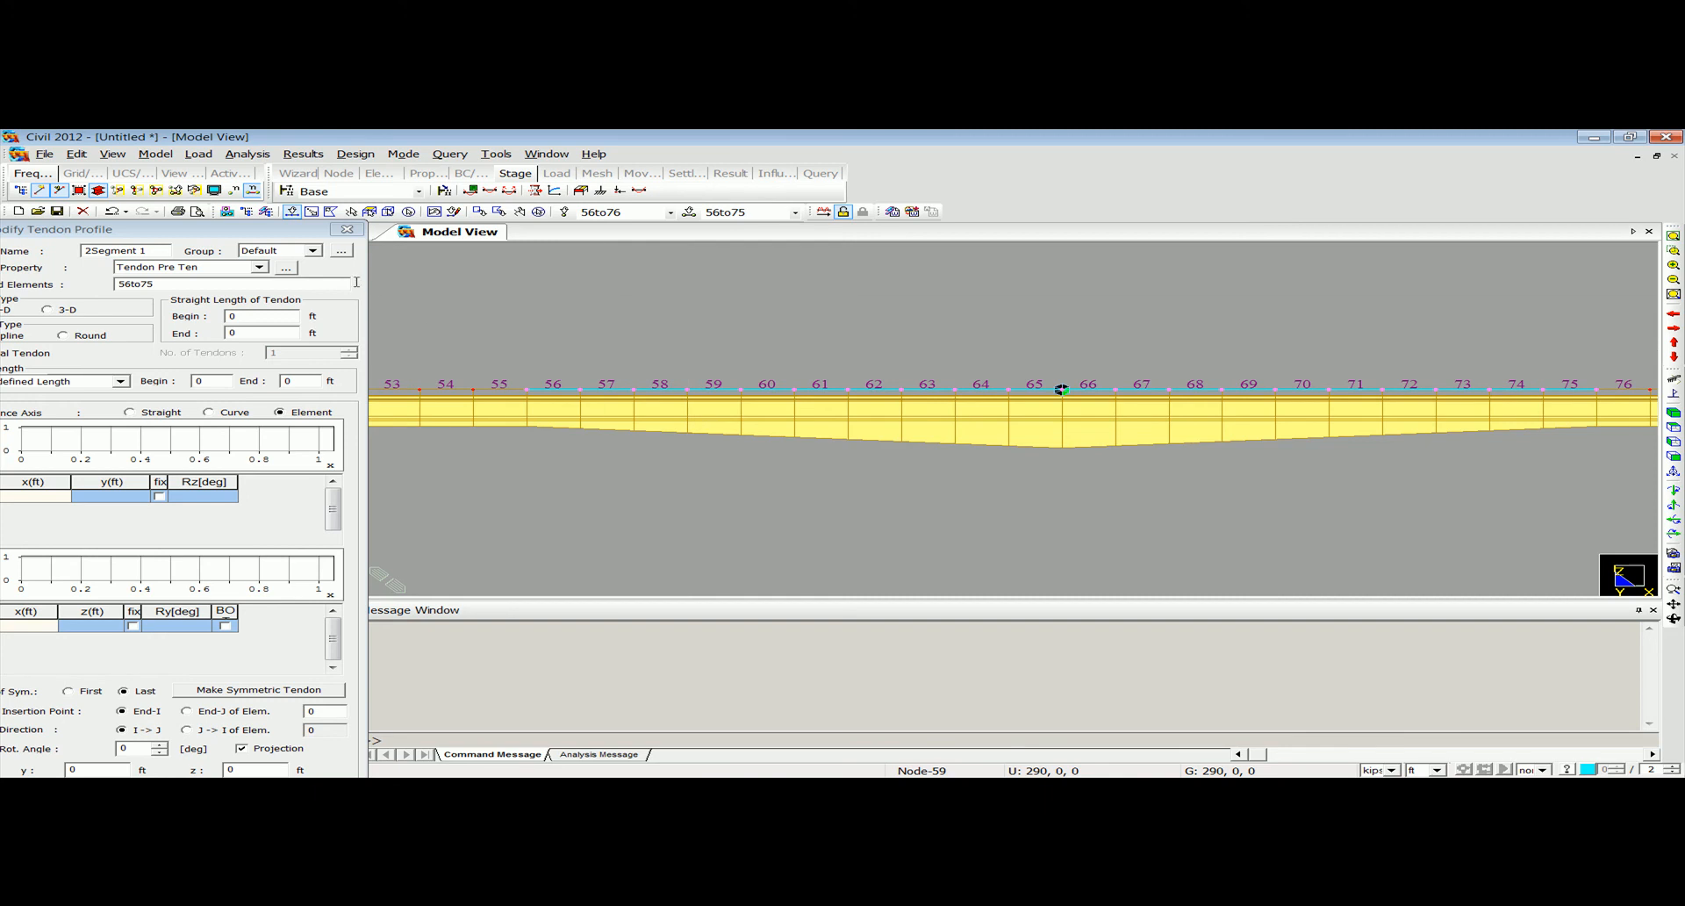
{"action": "left_click_drag", "start_coordinate": [264, 232], "coordinate": [335, 145]}
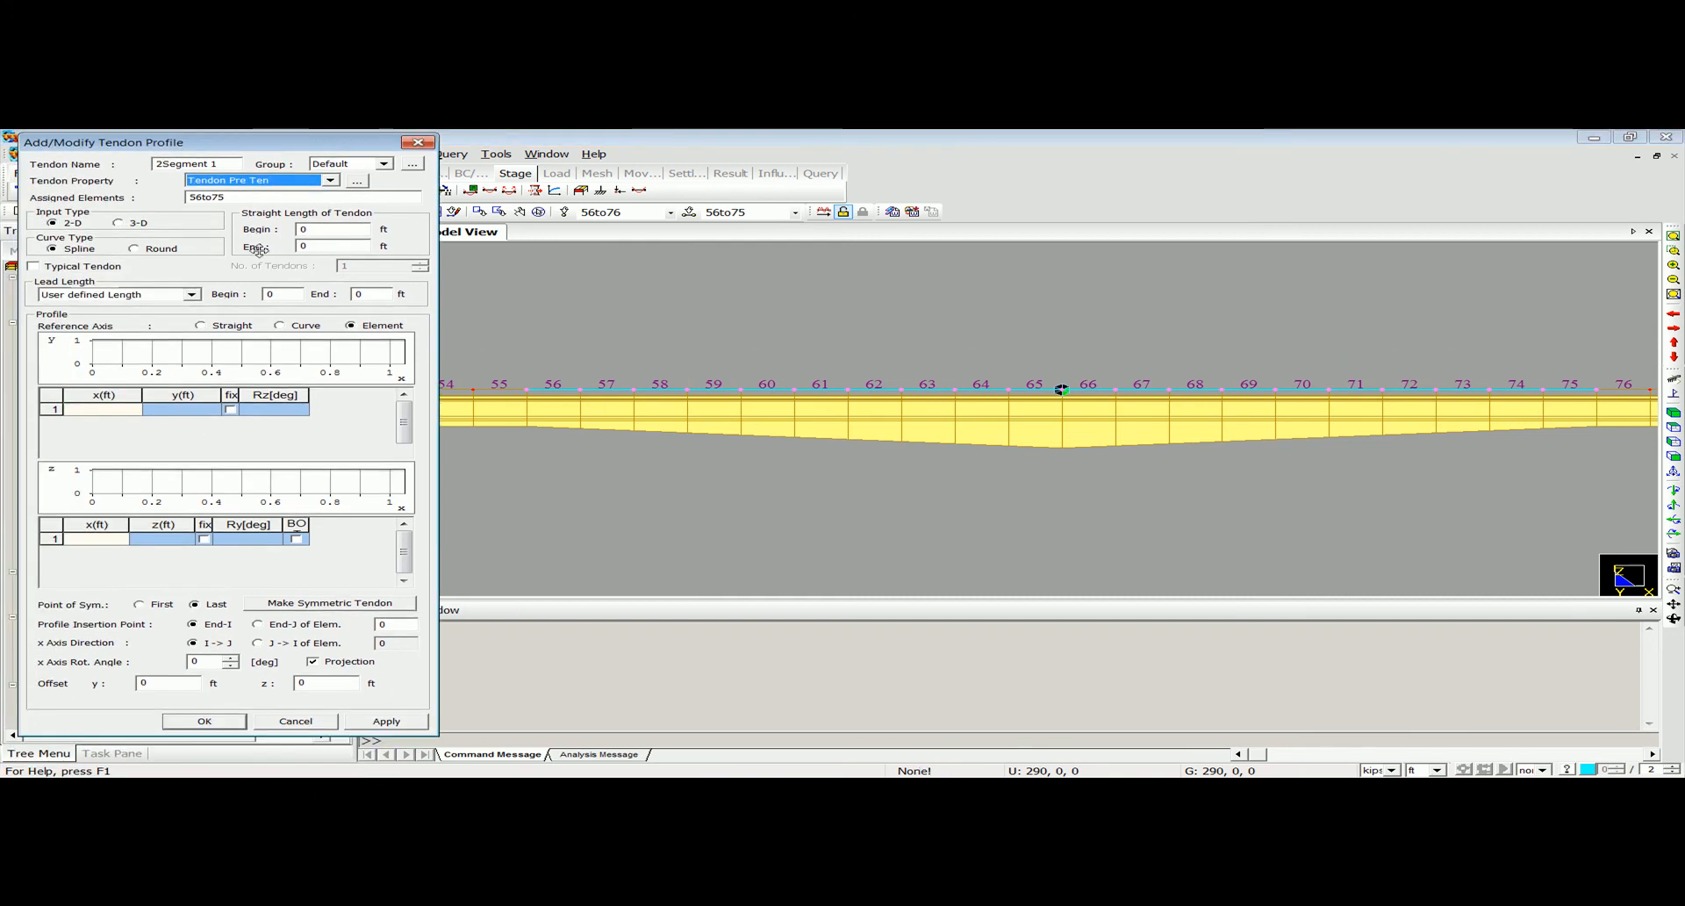
Switch 2Segment 1 to 3-D input and define its first profile point at x 0, y 0, z -4 ft.
{"action": "left_click", "coordinate": [123, 223]}
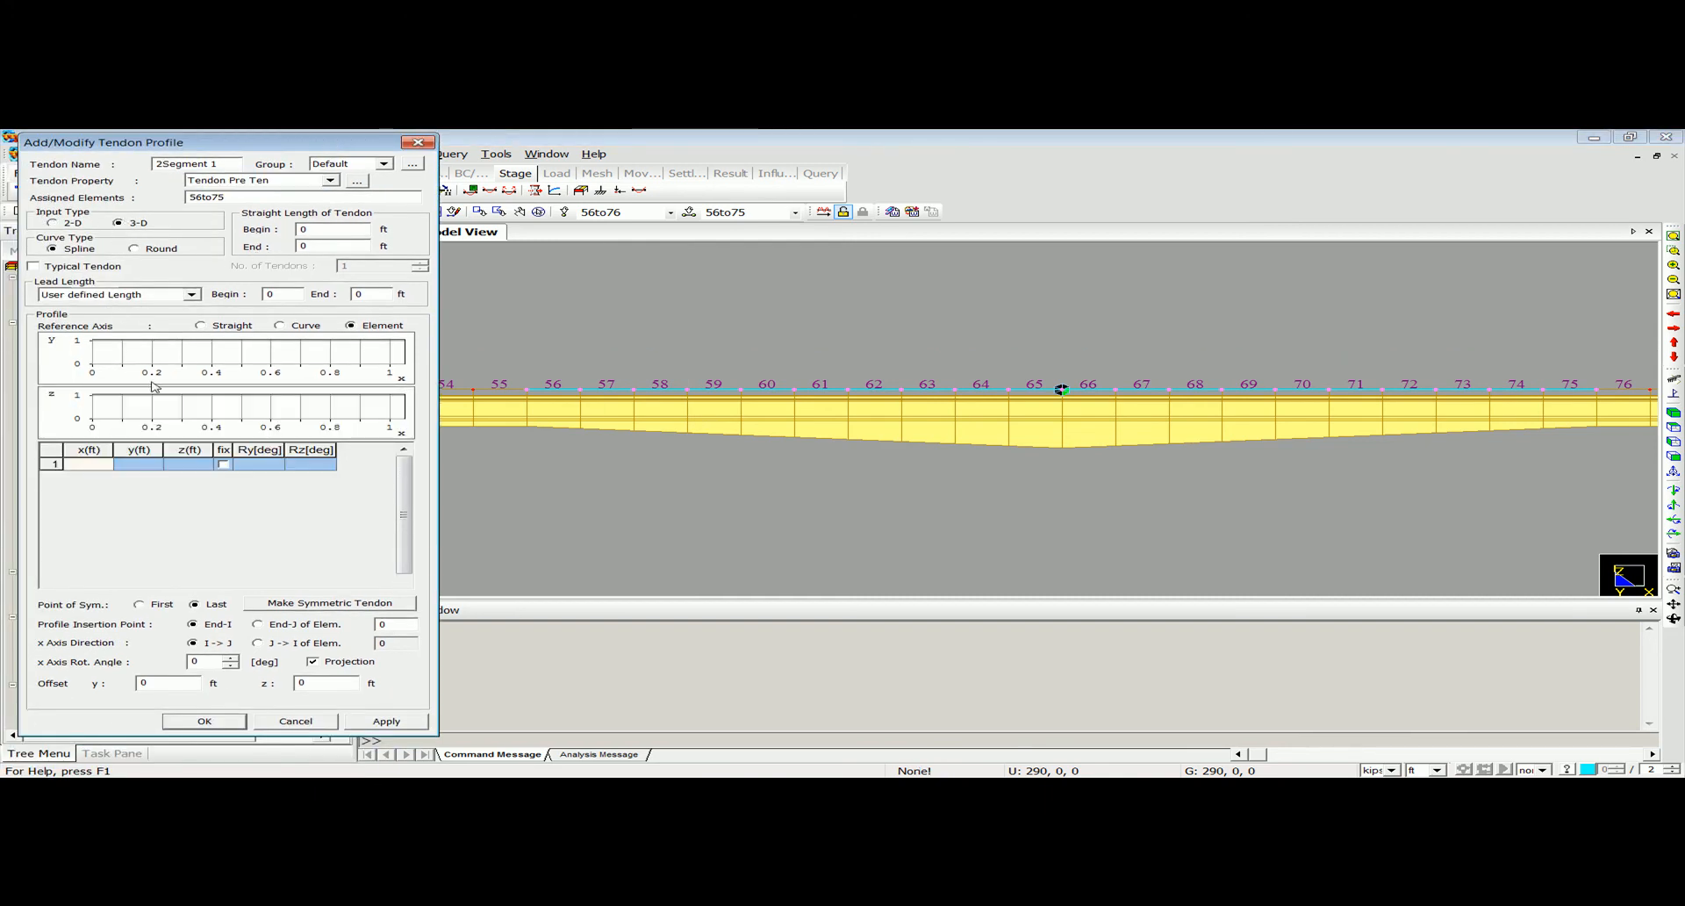
{"action": "left_click", "coordinate": [105, 464]}
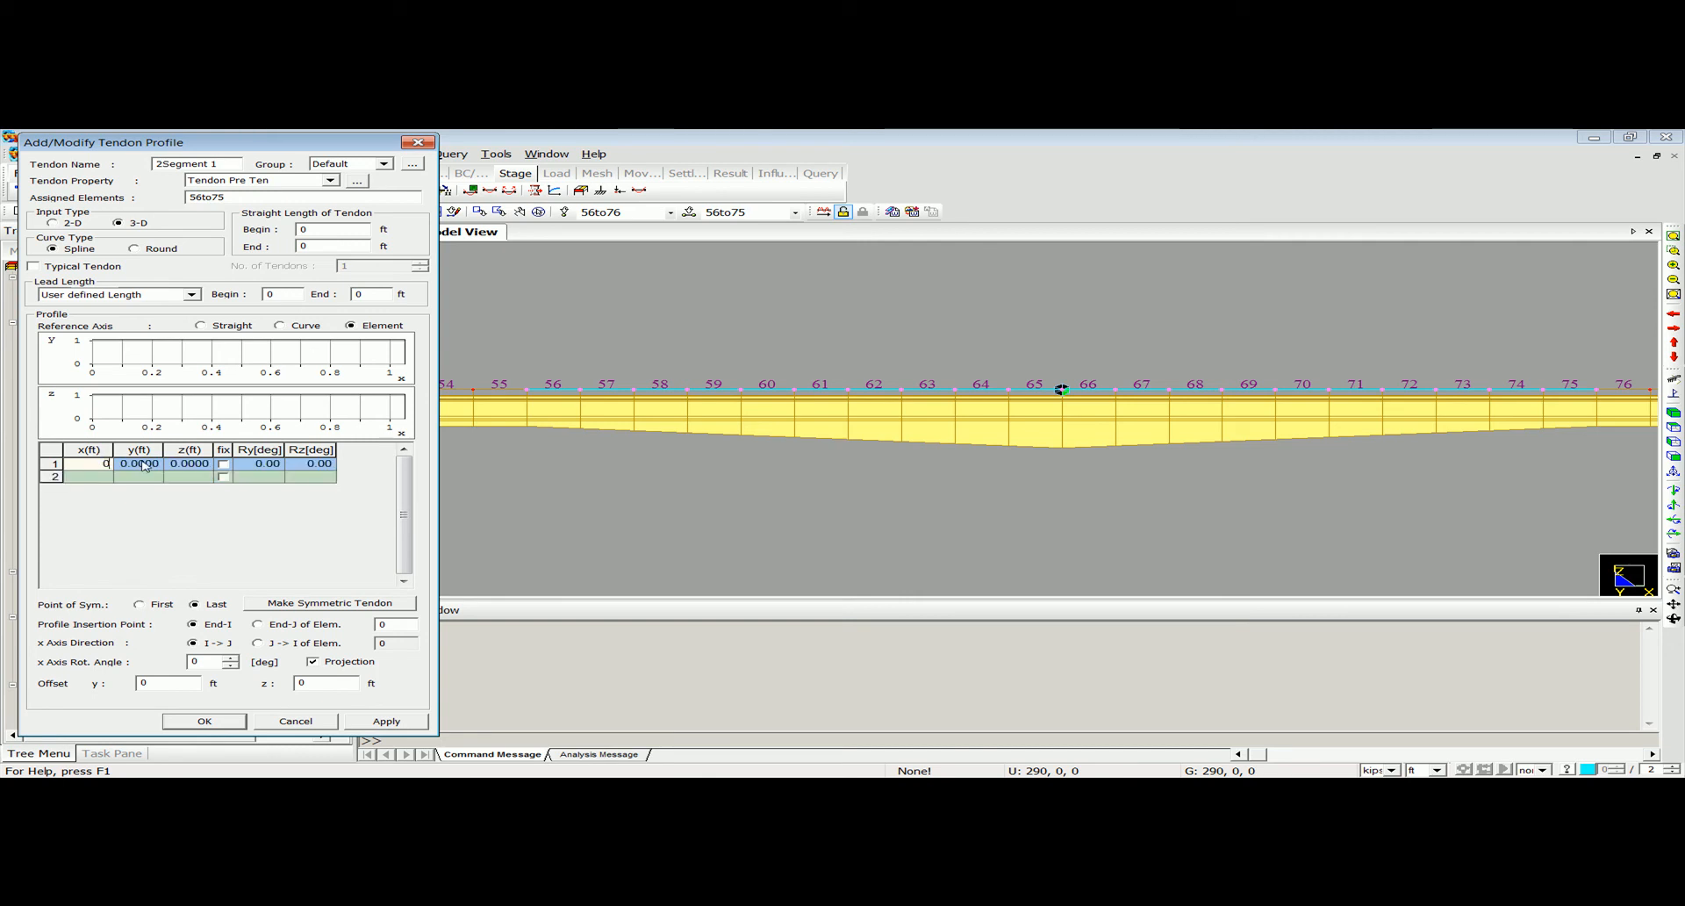
{"action": "left_click", "coordinate": [190, 463]}
{"action": "type", "text": "-4"}
{"action": "key", "text": "Return"}
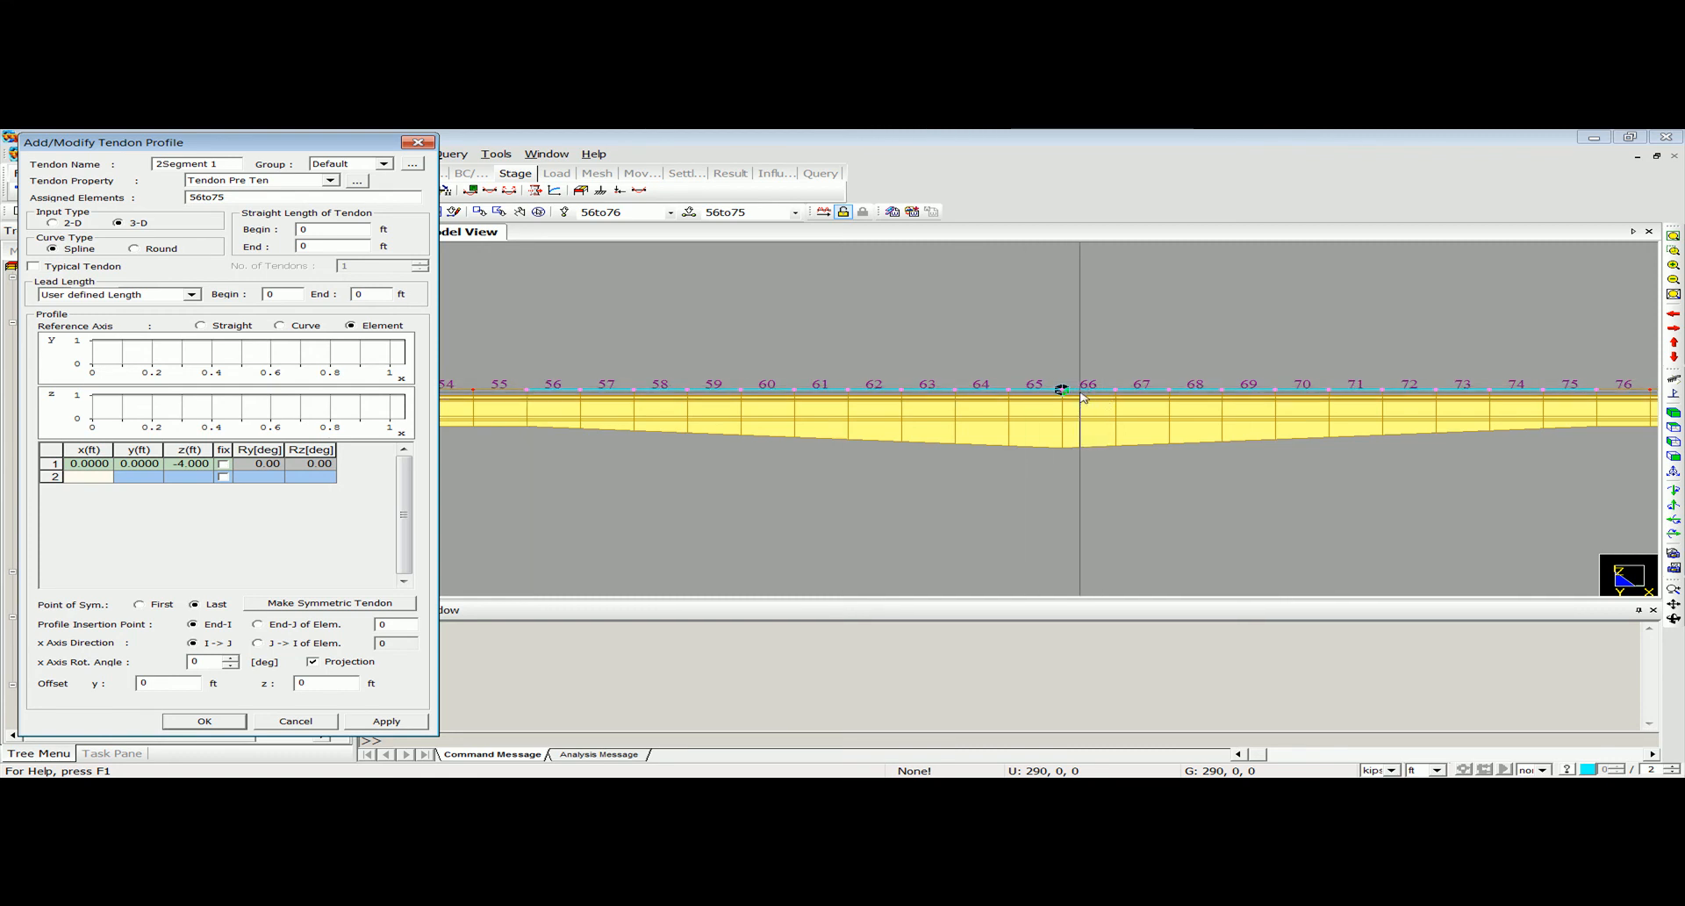
Define the second profile point of 2Segment 1 at x 50, y 0, z -1 ft.
{"action": "type", "text": "5"}
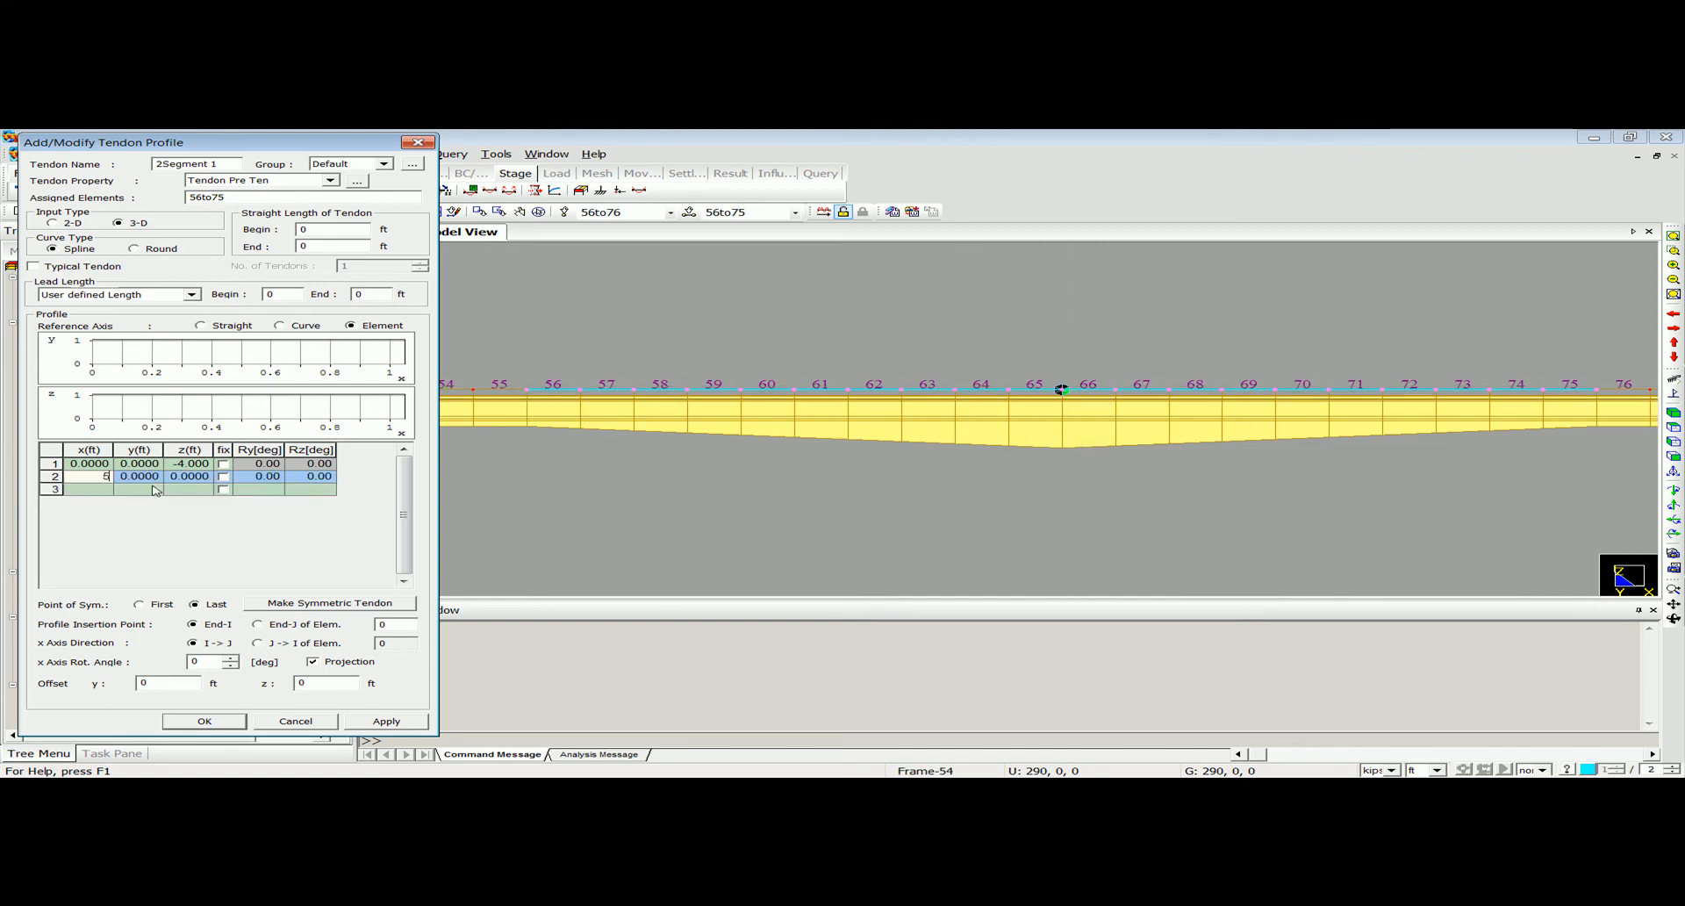
{"action": "type", "text": "0"}
{"action": "left_click", "coordinate": [192, 478]}
{"action": "type", "text": "-1"}
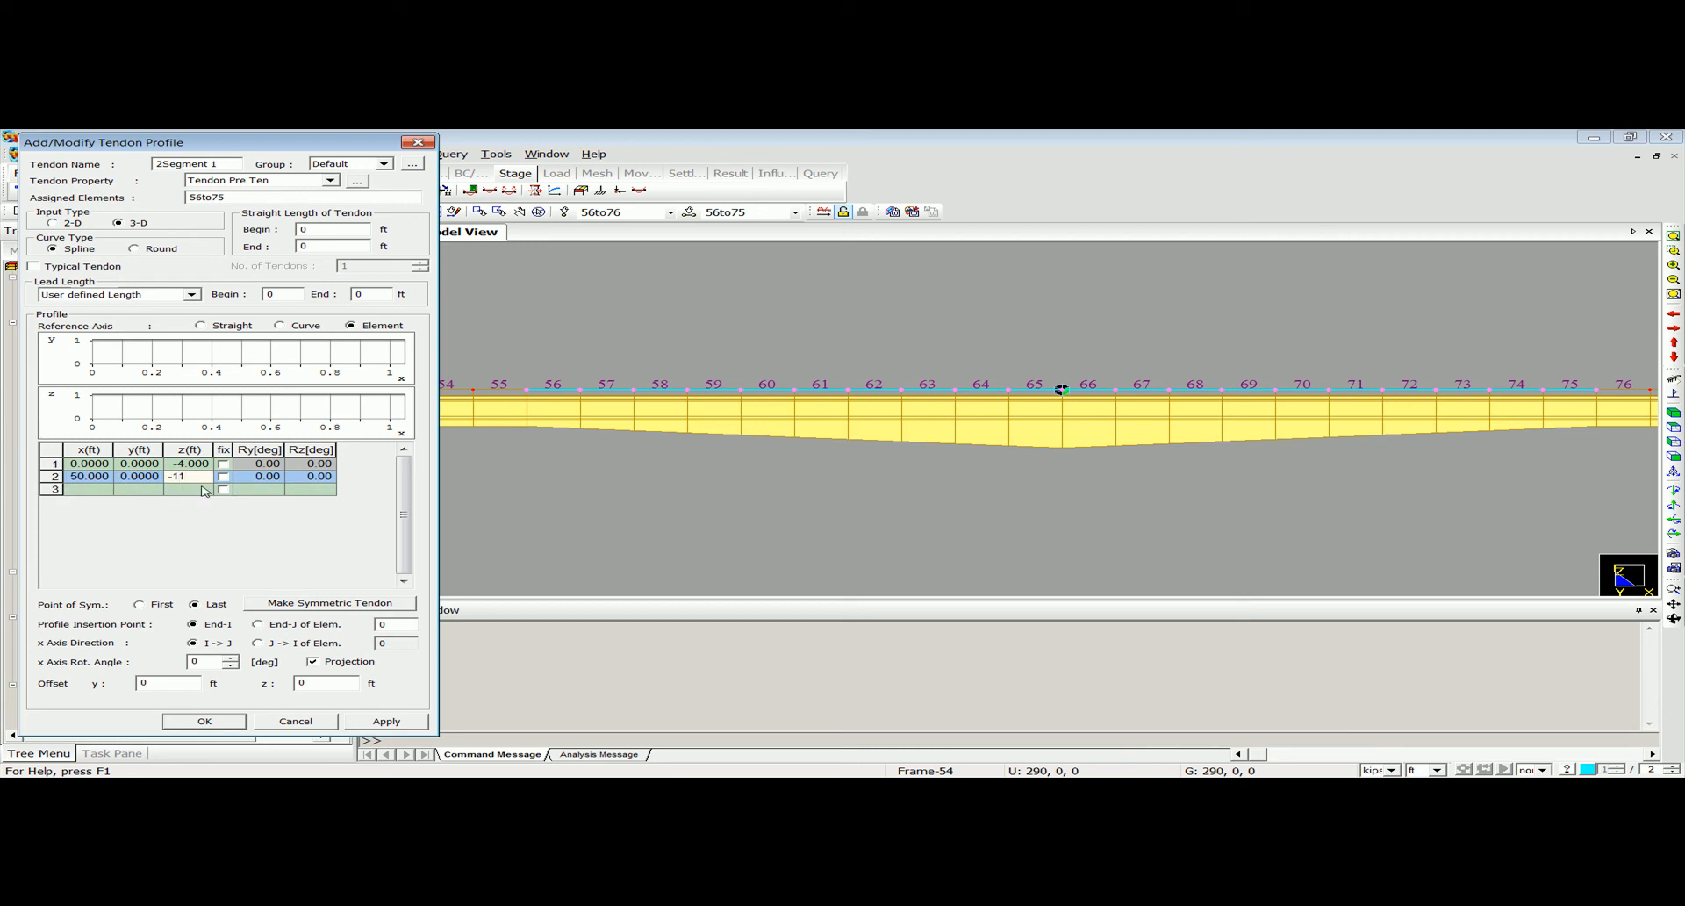
Define the third profile point of 2Segment 1 at x 100, y 0, z -4 ft.
{"action": "left_click", "coordinate": [97, 490]}
{"action": "type", "text": "100"}
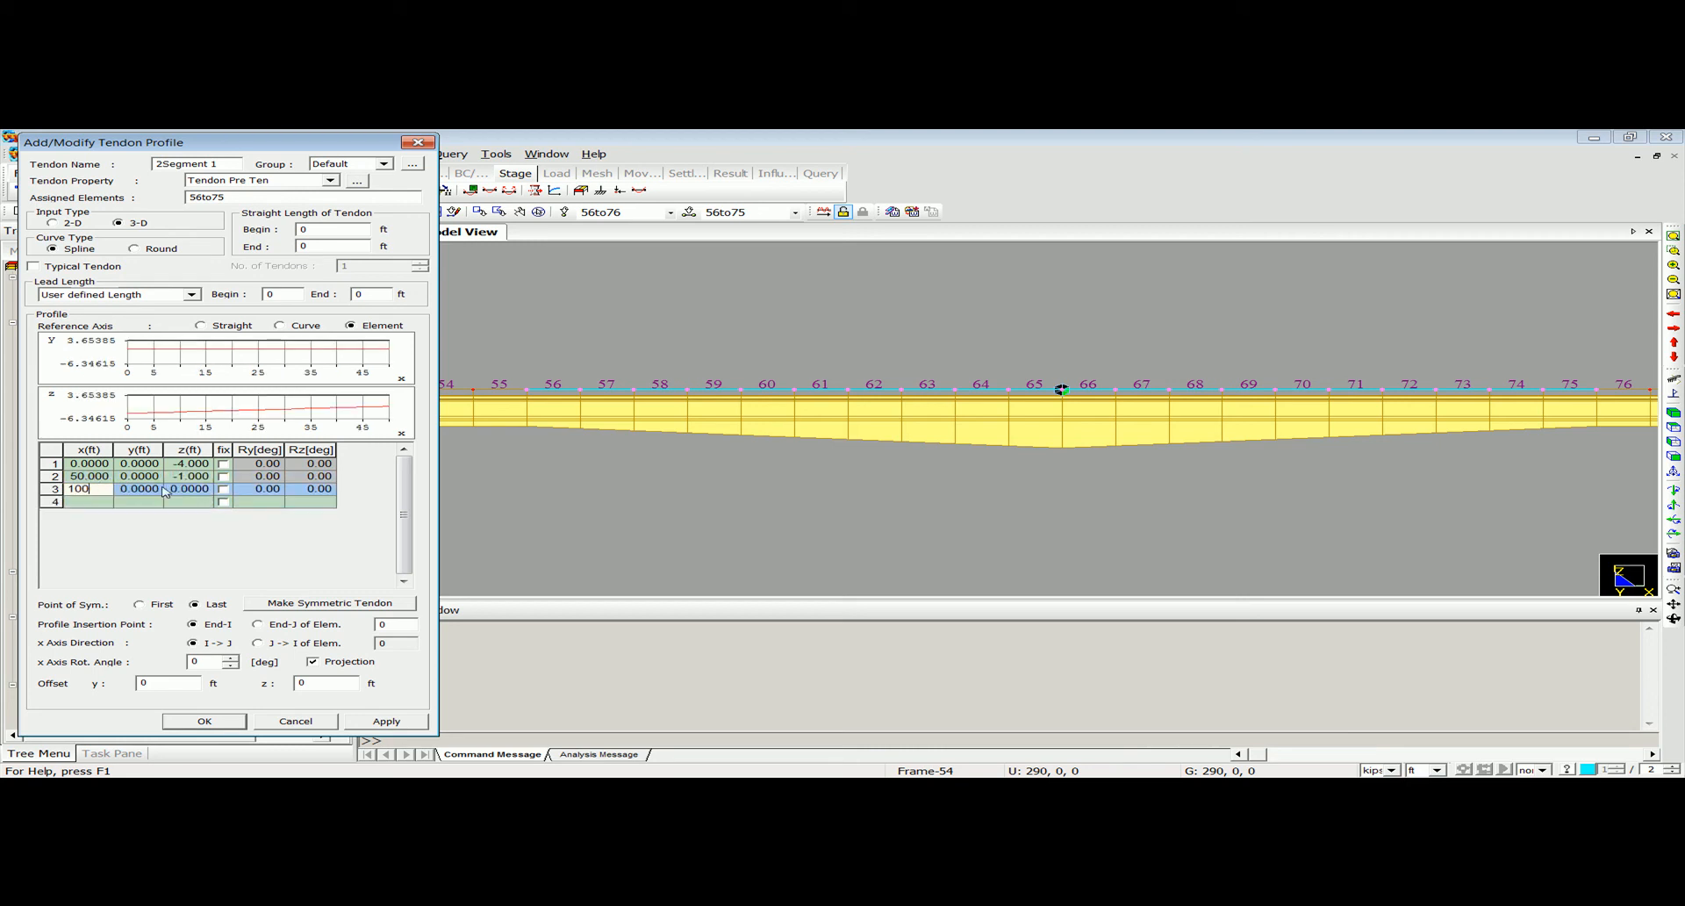
{"action": "left_click", "coordinate": [167, 490]}
{"action": "type", "text": "-4"}
{"action": "left_click", "coordinate": [178, 501]}
Set the profile insertion point of 2Segment 1 to End-I of element 56 and save the tendon profile.
{"action": "left_click", "coordinate": [404, 625]}
{"action": "left_click", "coordinate": [532, 439]}
{"action": "left_click", "coordinate": [190, 722]}
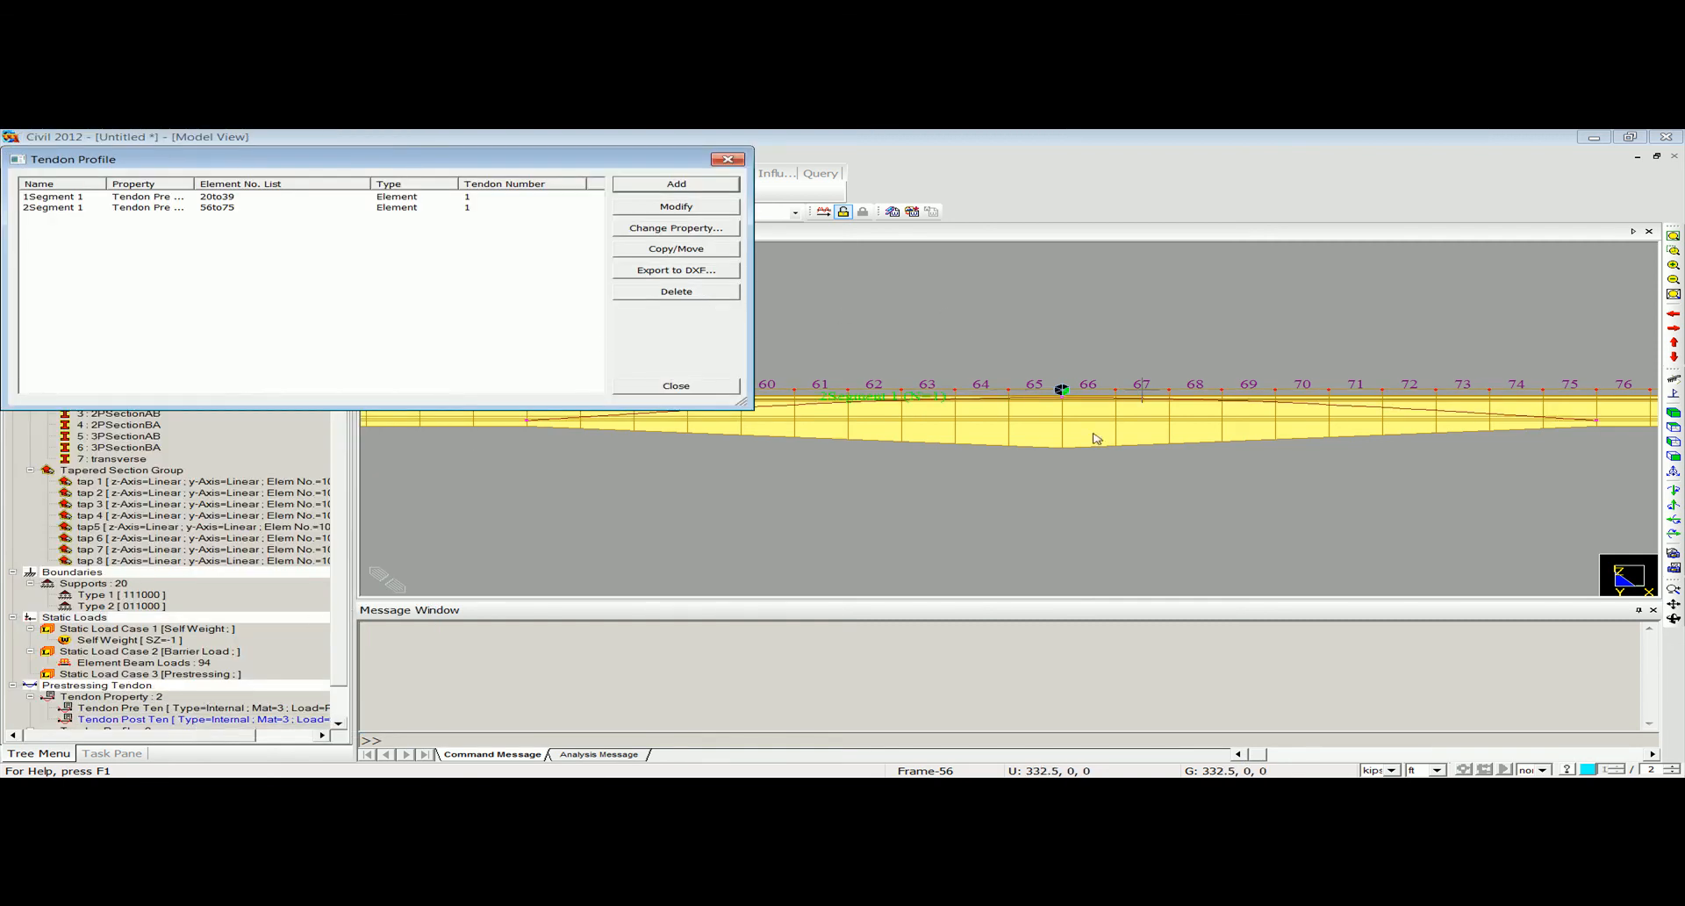
Add a third tendon profile named 3Segmtent 1 with the Tendon Pre Ten property.
{"action": "left_click", "coordinate": [1673, 456]}
{"action": "middle_click_drag", "start_coordinate": [914, 477], "coordinate": [1273, 467]}
{"action": "scroll", "coordinate": [1062, 430], "scroll_direction": "up", "scroll_amount": 5}
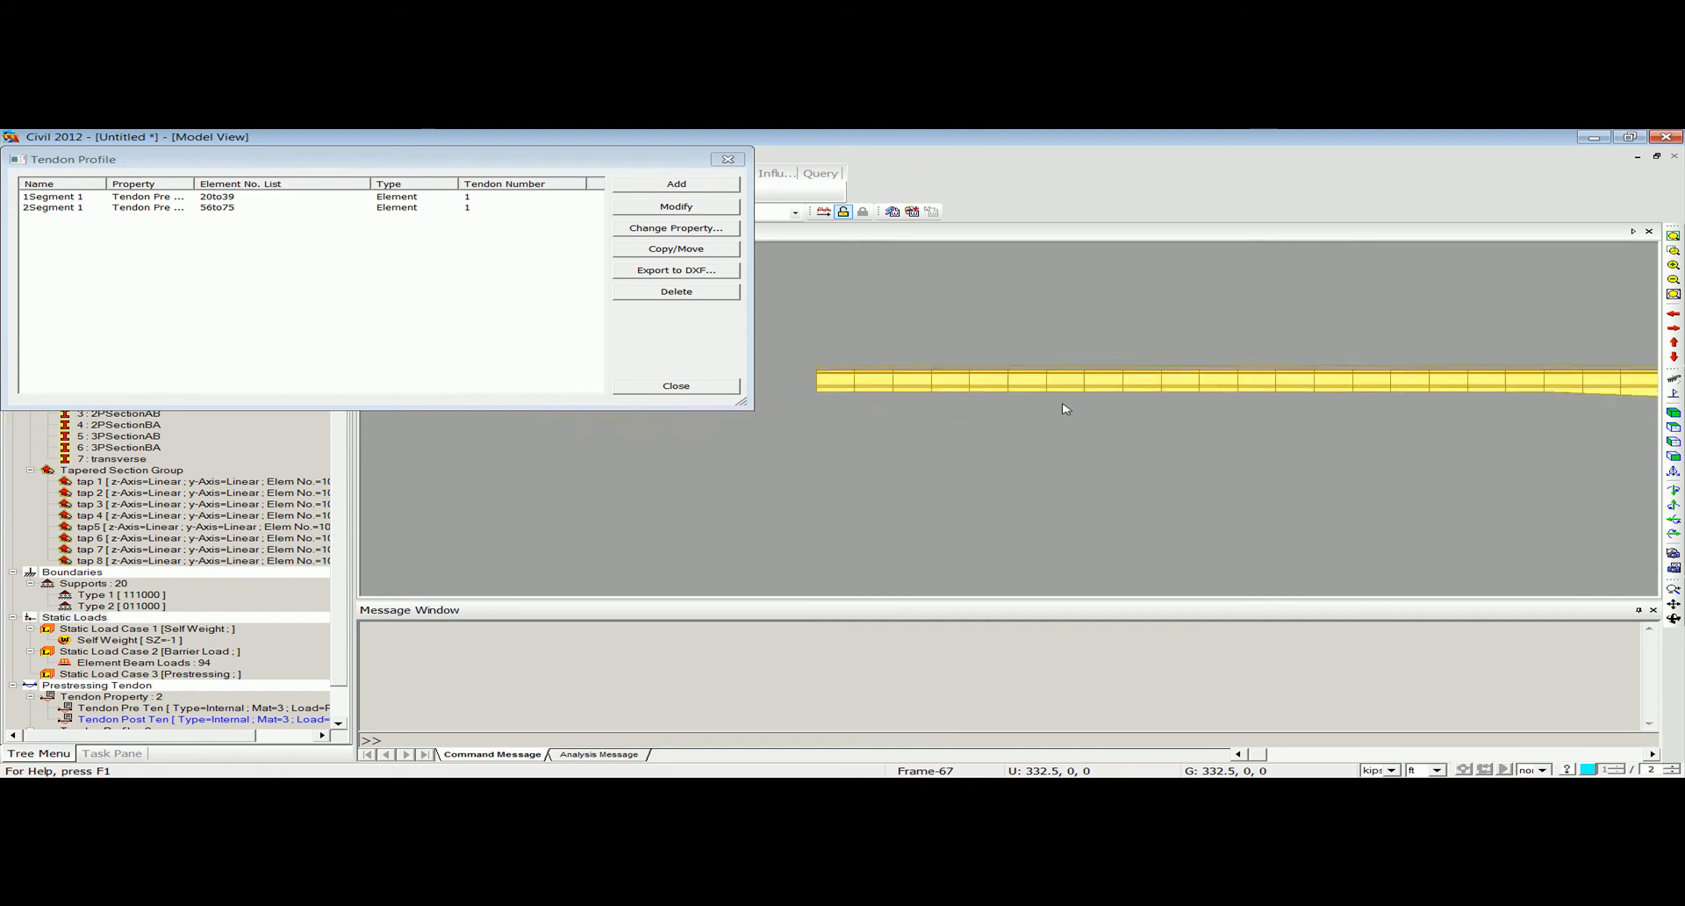
{"action": "middle_click_drag", "start_coordinate": [1065, 411], "coordinate": [807, 548]}
{"action": "left_click", "coordinate": [685, 186]}
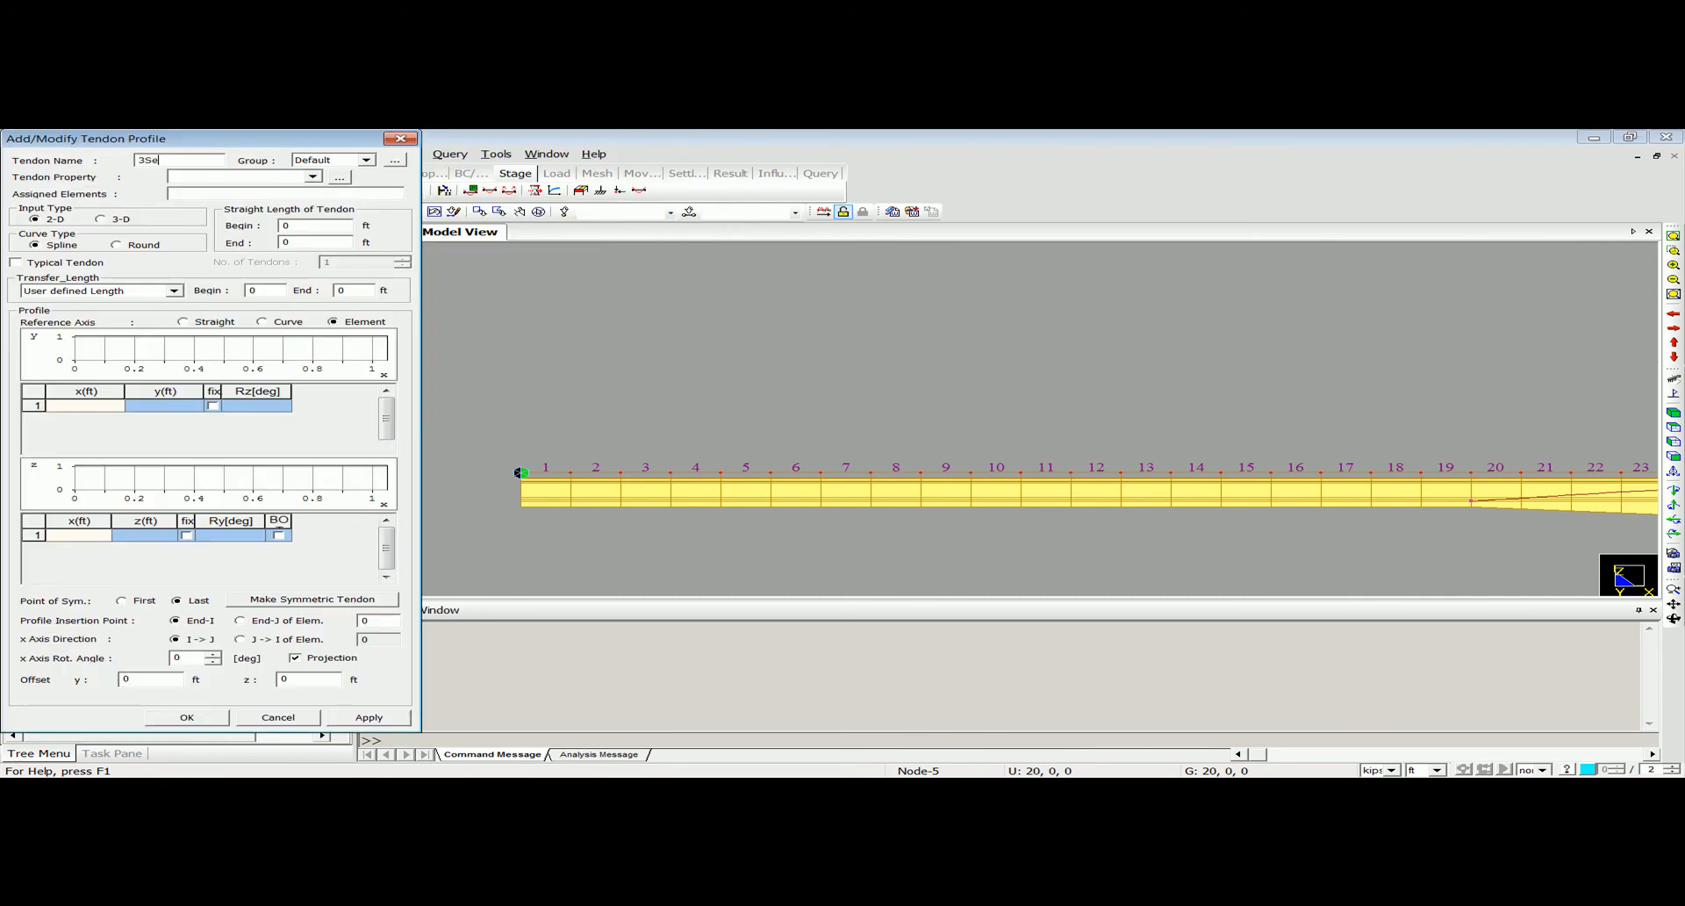
{"action": "type", "text": "3Segmtn"}
{"action": "key", "text": "BackSpace"}
{"action": "key", "text": "BackSpace"}
{"action": "type", "text": "e"}
{"action": "left_click", "coordinate": [244, 177]}
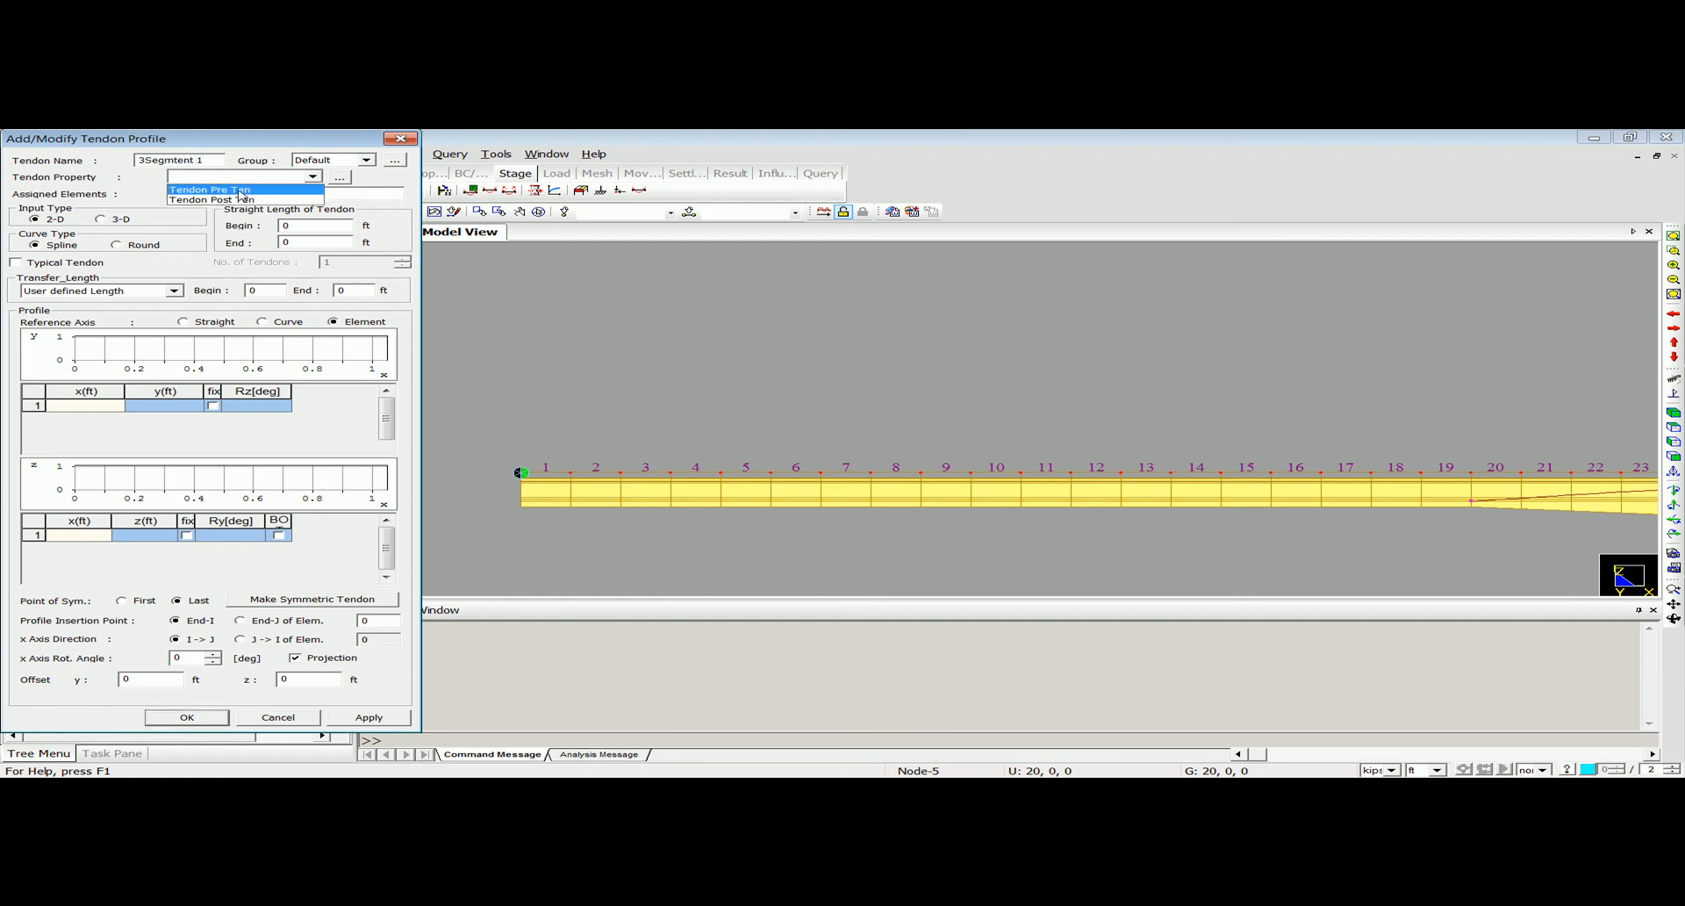
{"action": "left_click", "coordinate": [240, 190]}
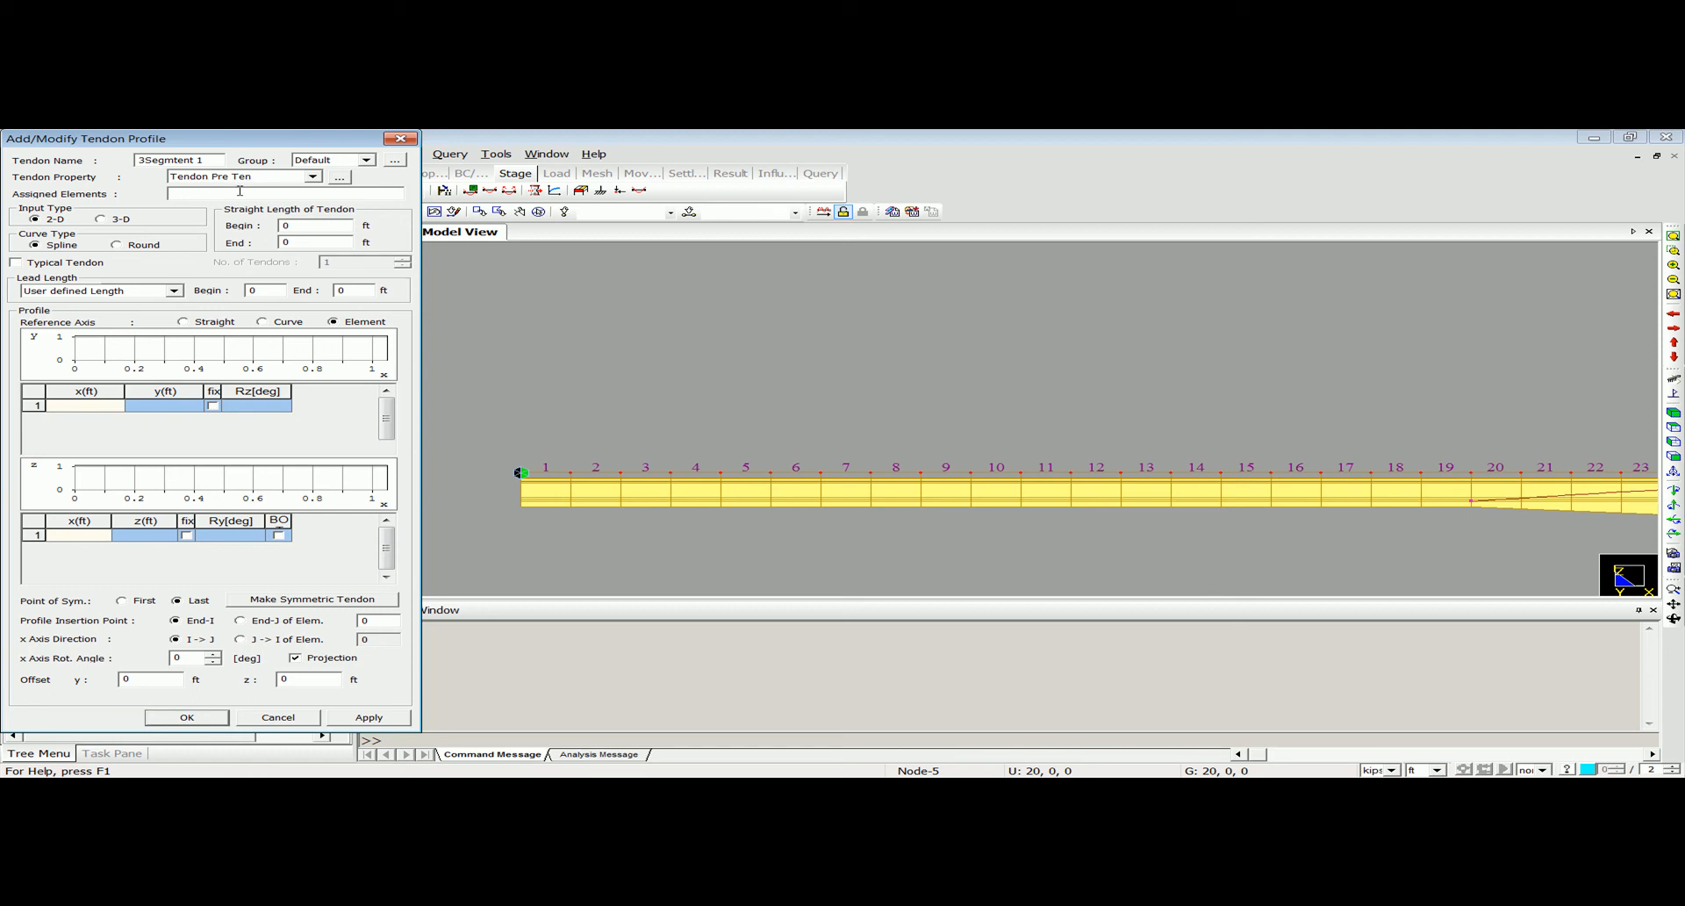
Assign elements 1to19 of the first end segment to the 3Segmtent 1 tendon profile.
{"action": "left_click_drag", "start_coordinate": [361, 134], "coordinate": [336, 240]}
{"action": "left_click_drag", "start_coordinate": [509, 425], "coordinate": [1496, 570]}
{"action": "left_click_drag", "start_coordinate": [314, 252], "coordinate": [381, 158]}
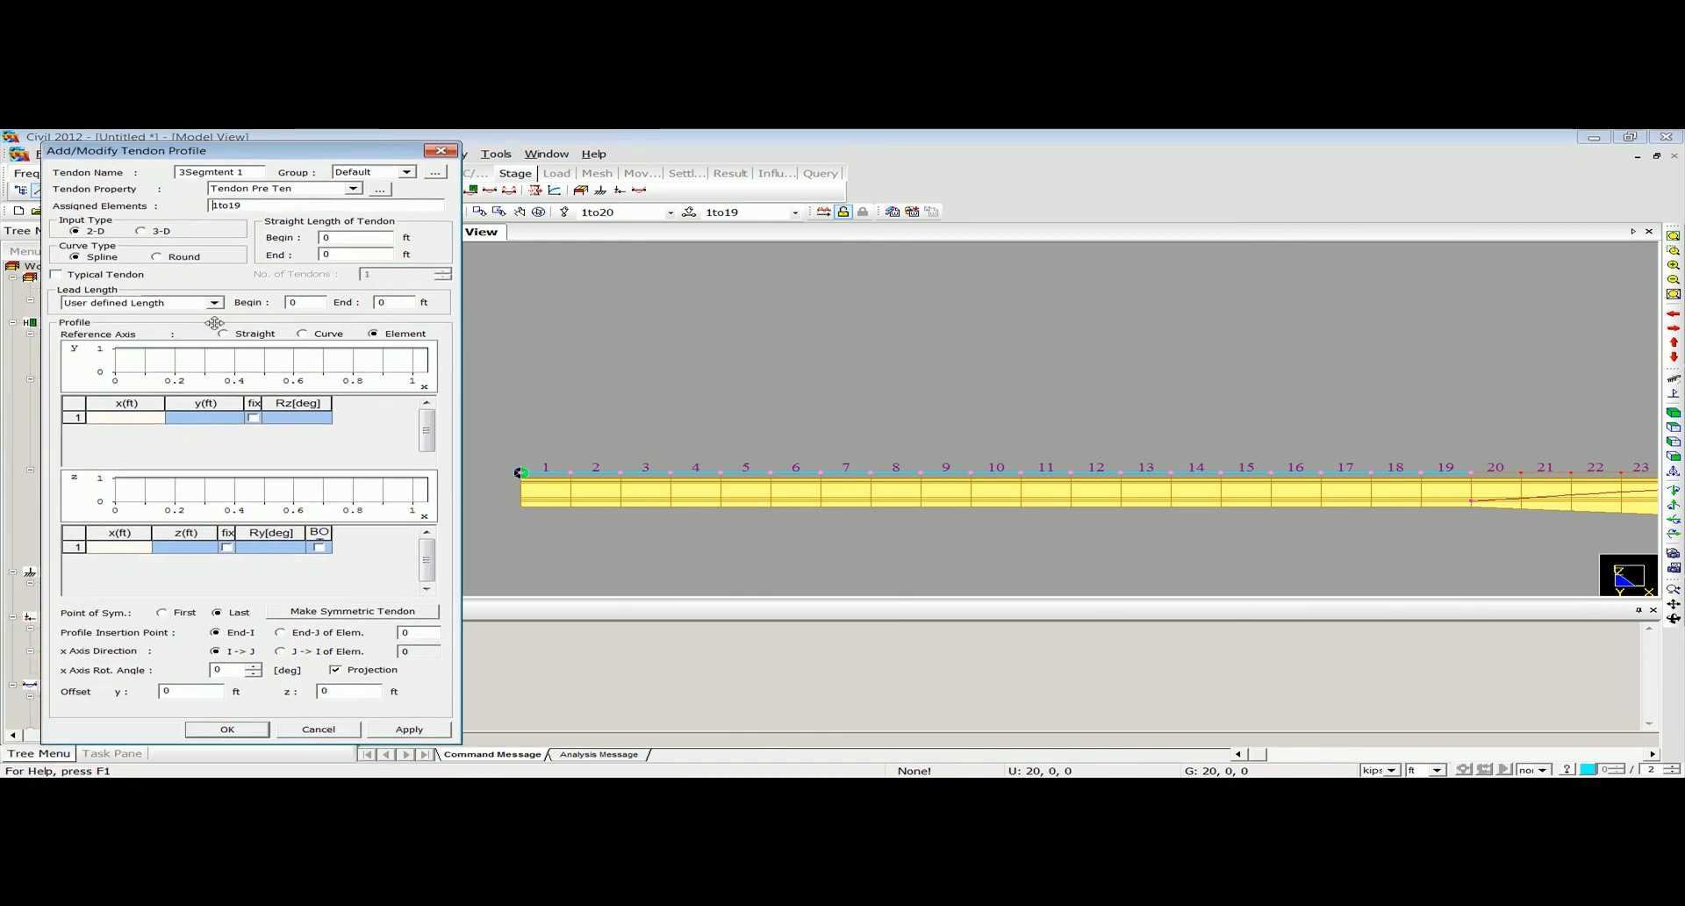
Switch 3Segmtent 1 to 3-D input and define its first profile point at x 0, y 0, z -4 ft.
{"action": "left_click", "coordinate": [155, 232]}
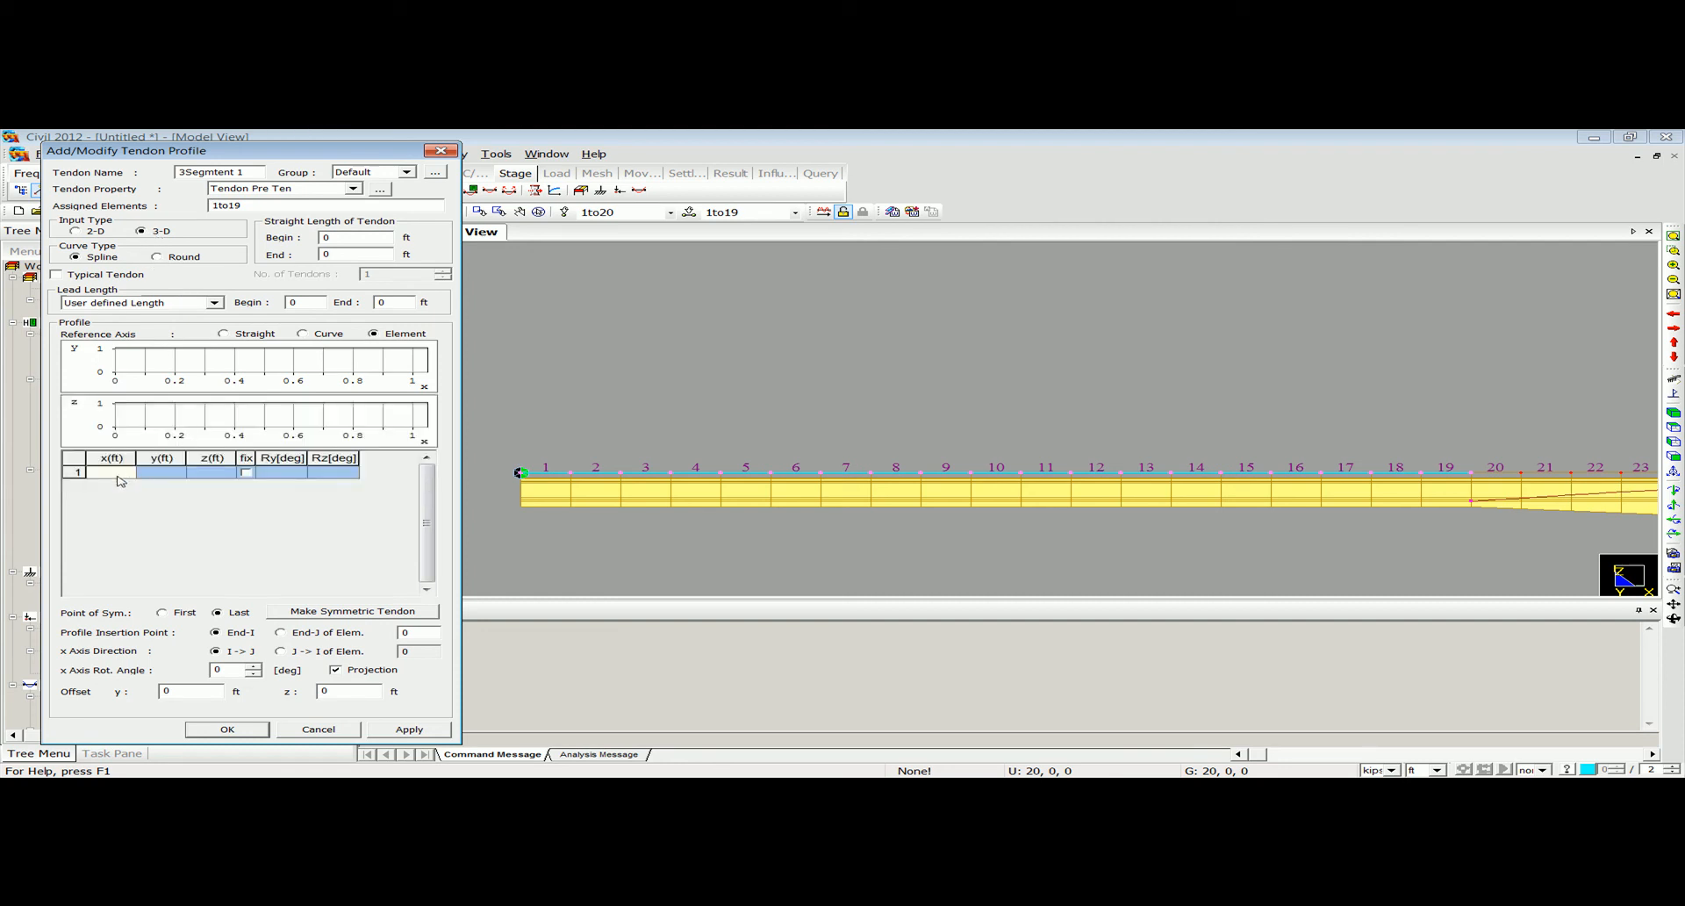
{"action": "type", "text": "0"}
{"action": "left_click", "coordinate": [169, 474]}
{"action": "left_click", "coordinate": [217, 472]}
{"action": "type", "text": "-"}
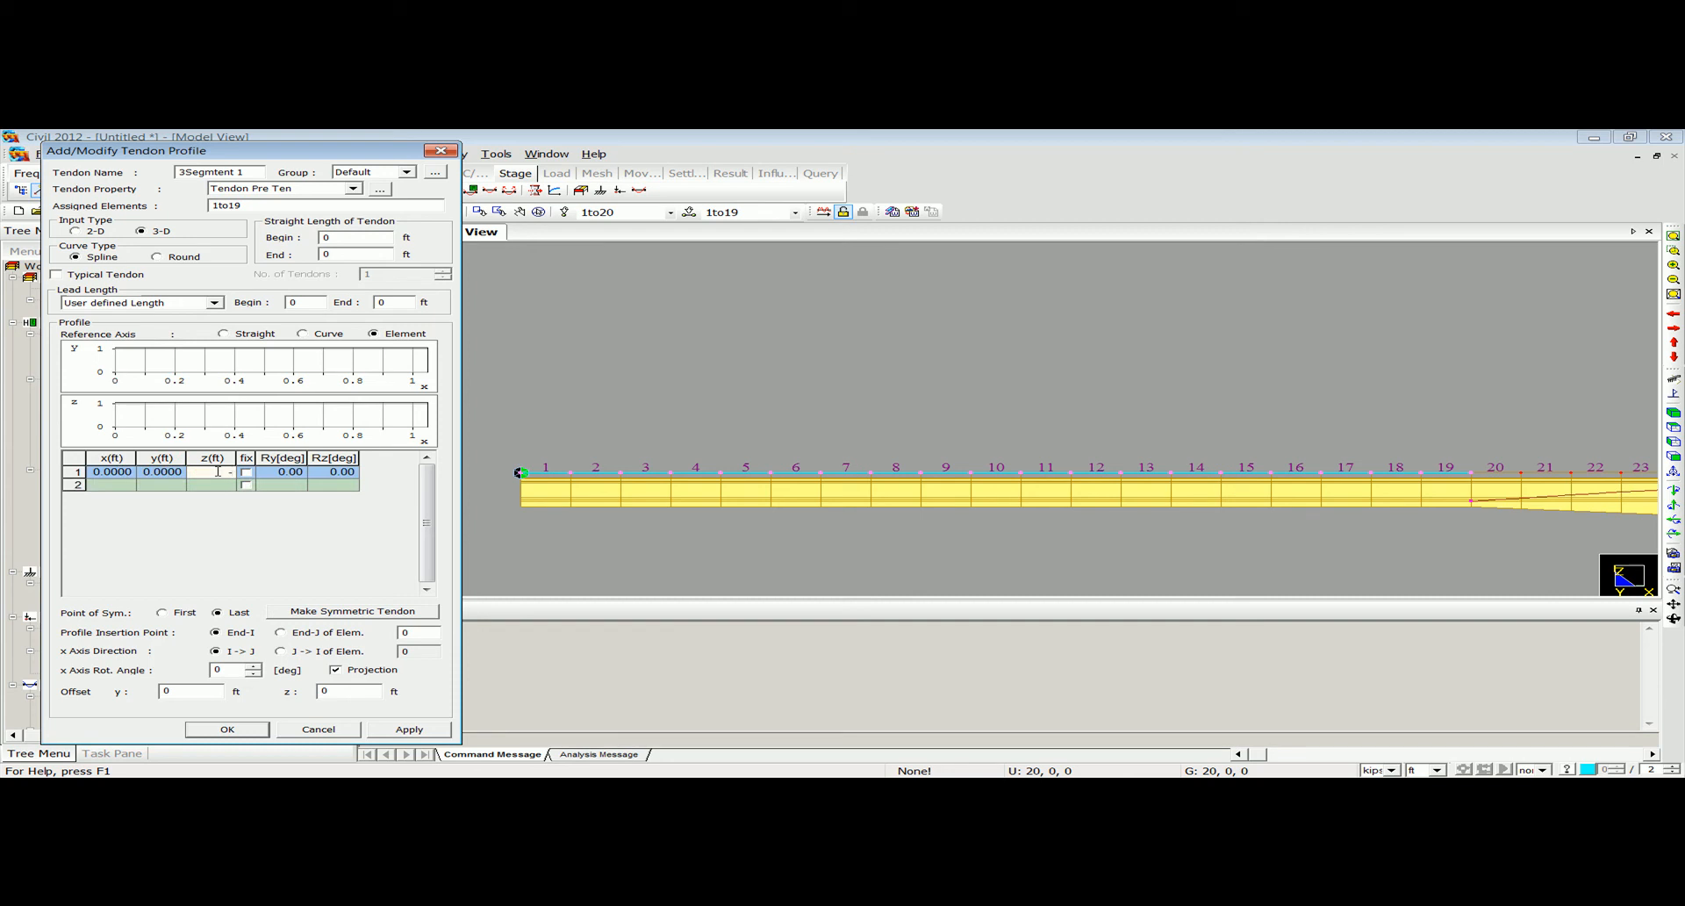
{"action": "type", "text": "4"}
{"action": "key", "text": "Return"}
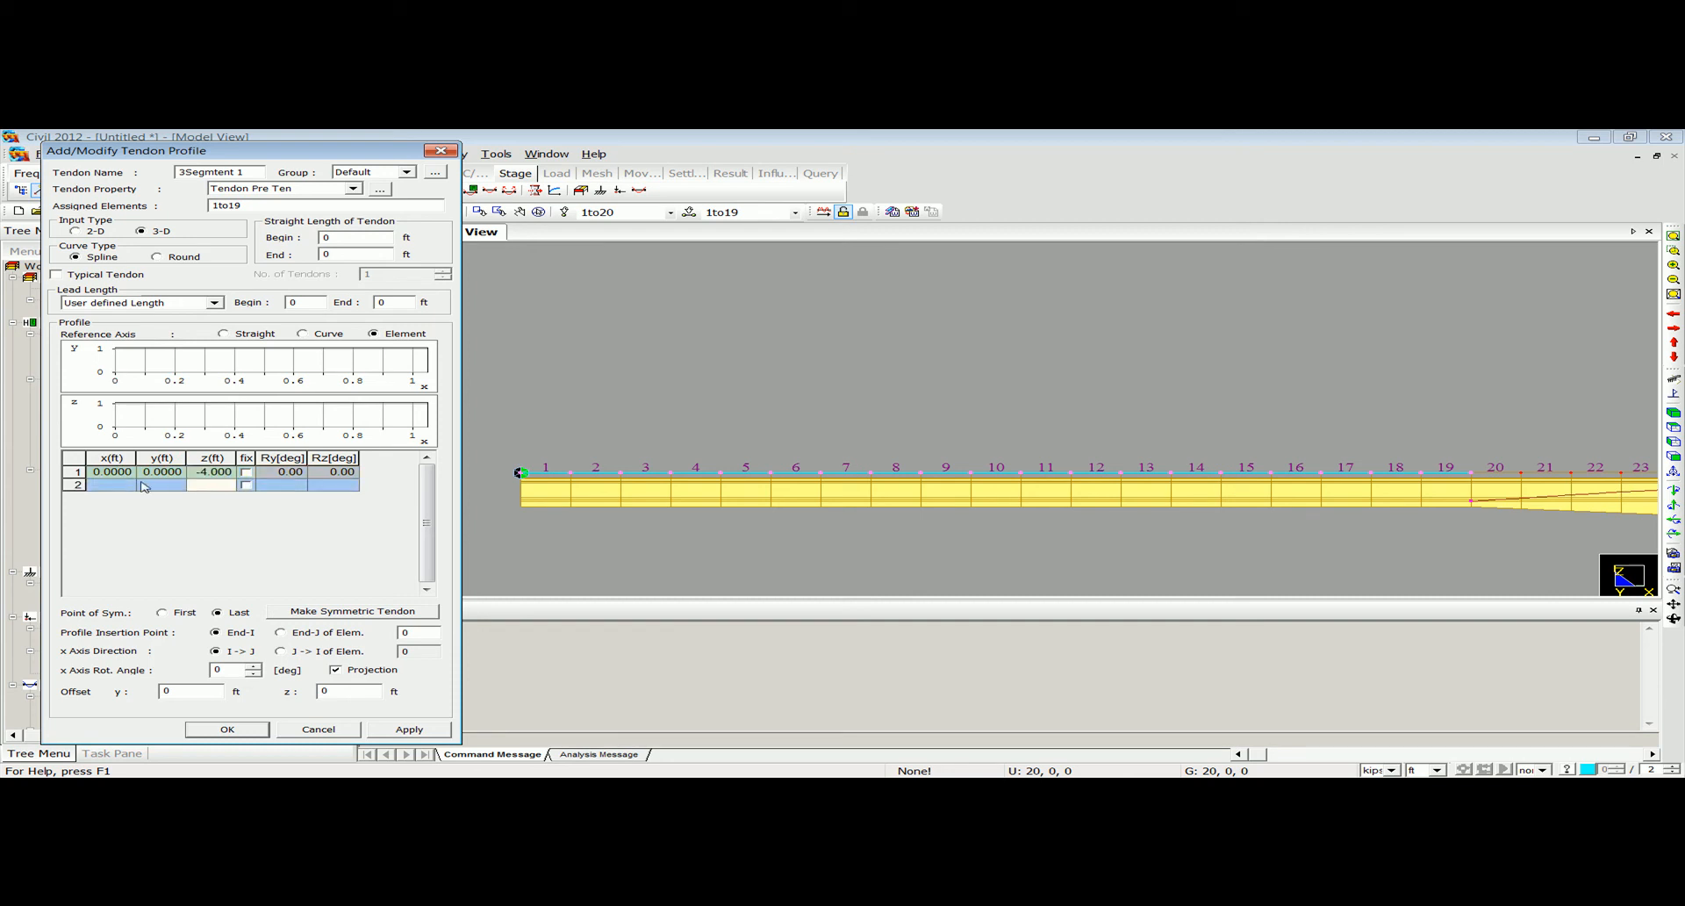
Define the second profile point at x 95, y 0, z -4 ft and save 3Segmtent 1 with its insertion point at End-I of element 1.
{"action": "left_click", "coordinate": [95, 487]}
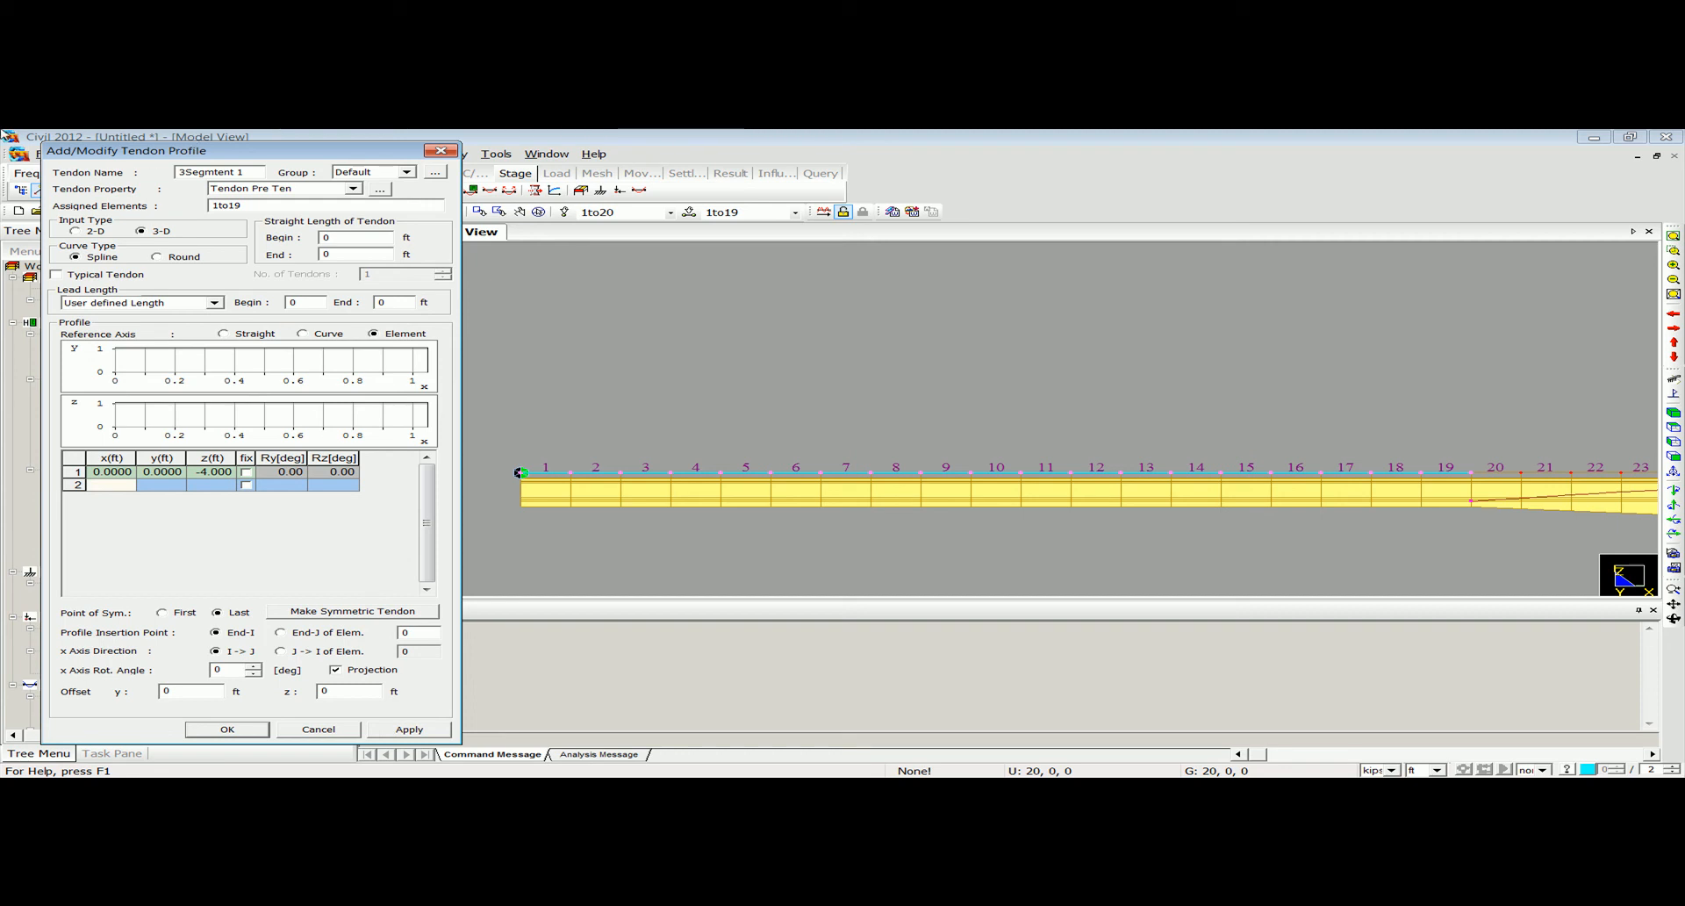
{"action": "type", "text": "95"}
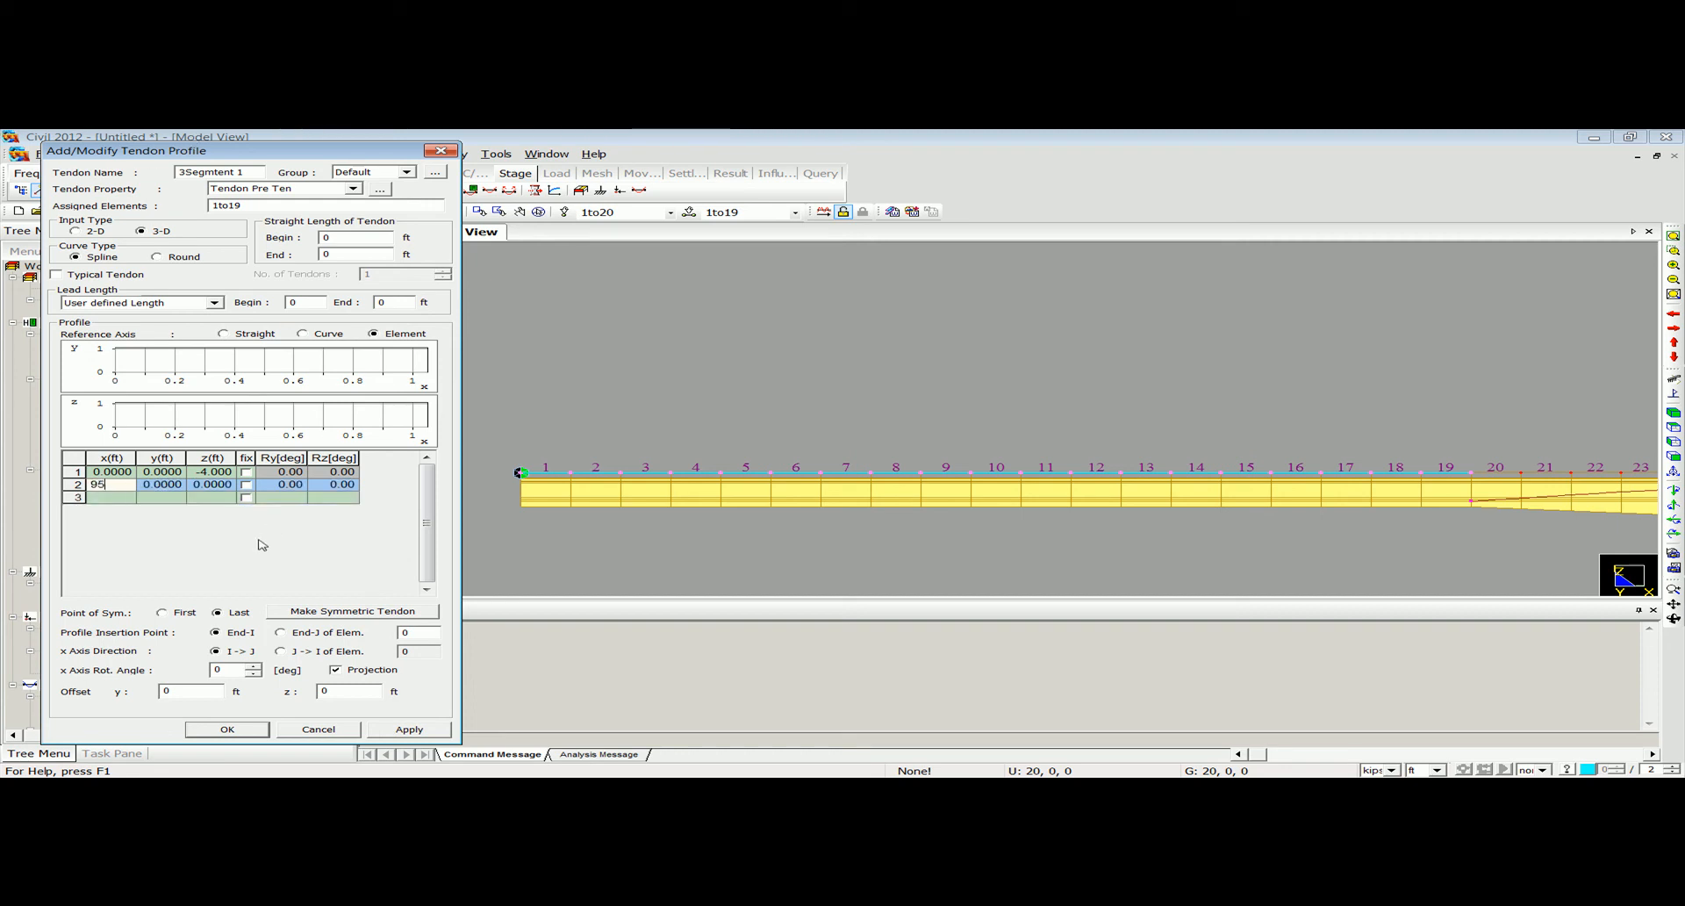
{"action": "left_click", "coordinate": [211, 484]}
{"action": "type", "text": "-"}
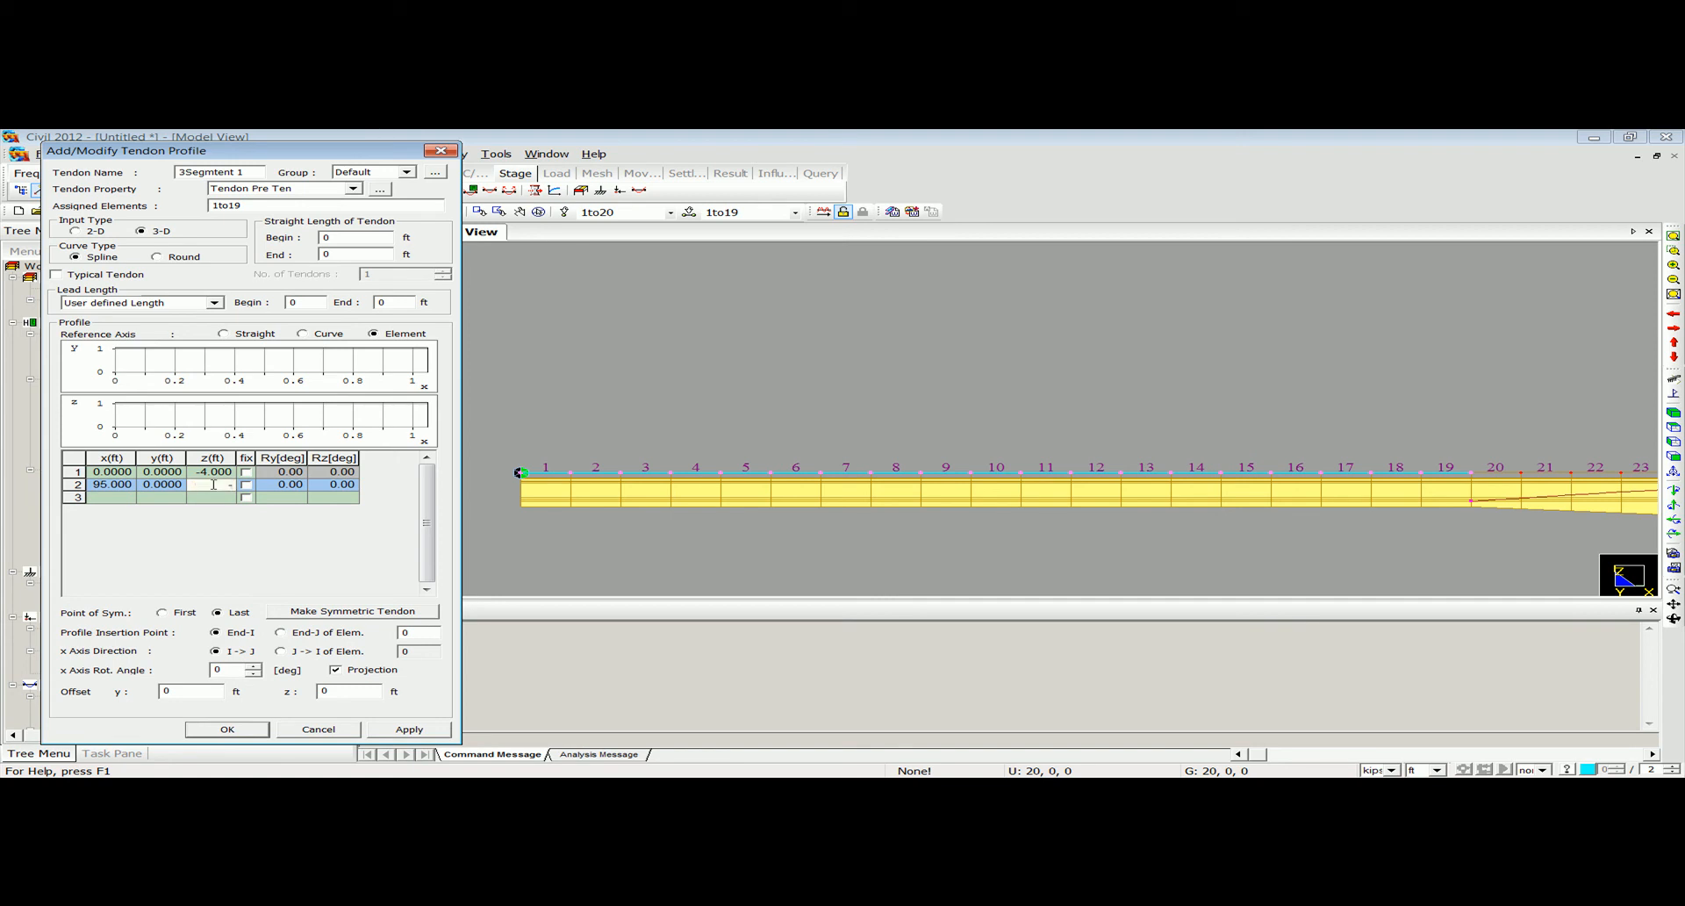
{"action": "left_click", "coordinate": [210, 500]}
{"action": "left_click", "coordinate": [419, 632]}
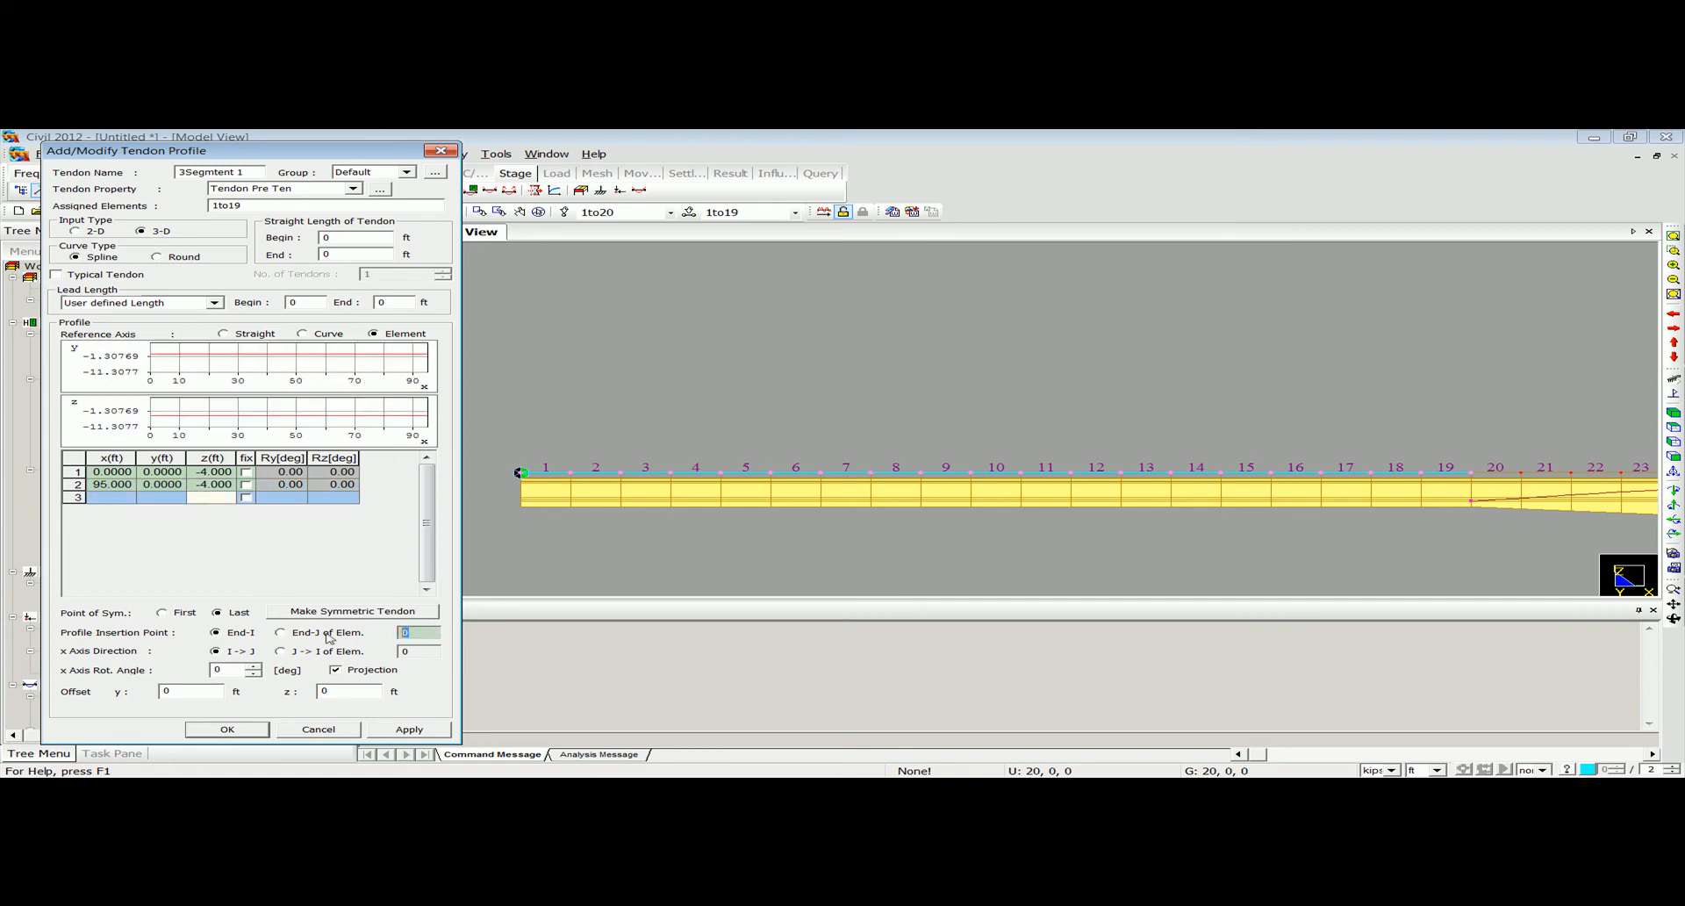
{"action": "left_click", "coordinate": [215, 731]}
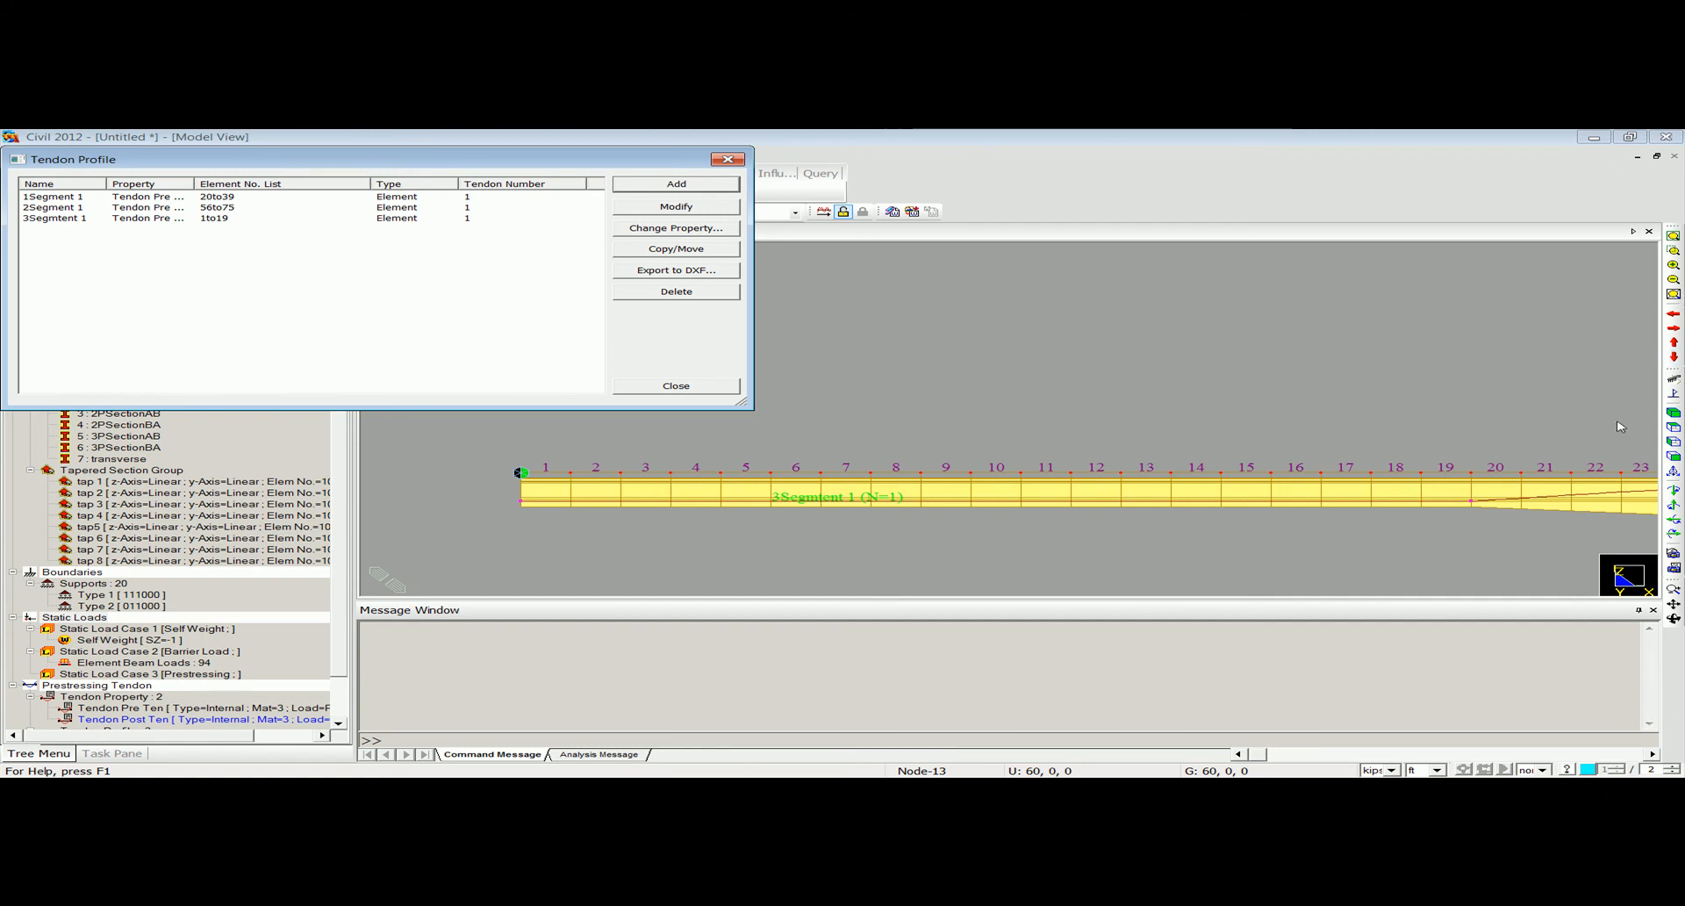
Add a fourth tendon profile named 4Segment 1 with the Tendon Pre Ten property for the far end segment.
{"action": "left_click", "coordinate": [1672, 457]}
{"action": "middle_click_drag", "start_coordinate": [1303, 436], "coordinate": [1174, 453]}
{"action": "scroll", "coordinate": [1202, 444], "scroll_direction": "up", "scroll_amount": 4}
{"action": "scroll", "coordinate": [1267, 429], "scroll_direction": "up", "scroll_amount": 2}
{"action": "middle_click_drag", "start_coordinate": [1267, 430], "coordinate": [805, 533]}
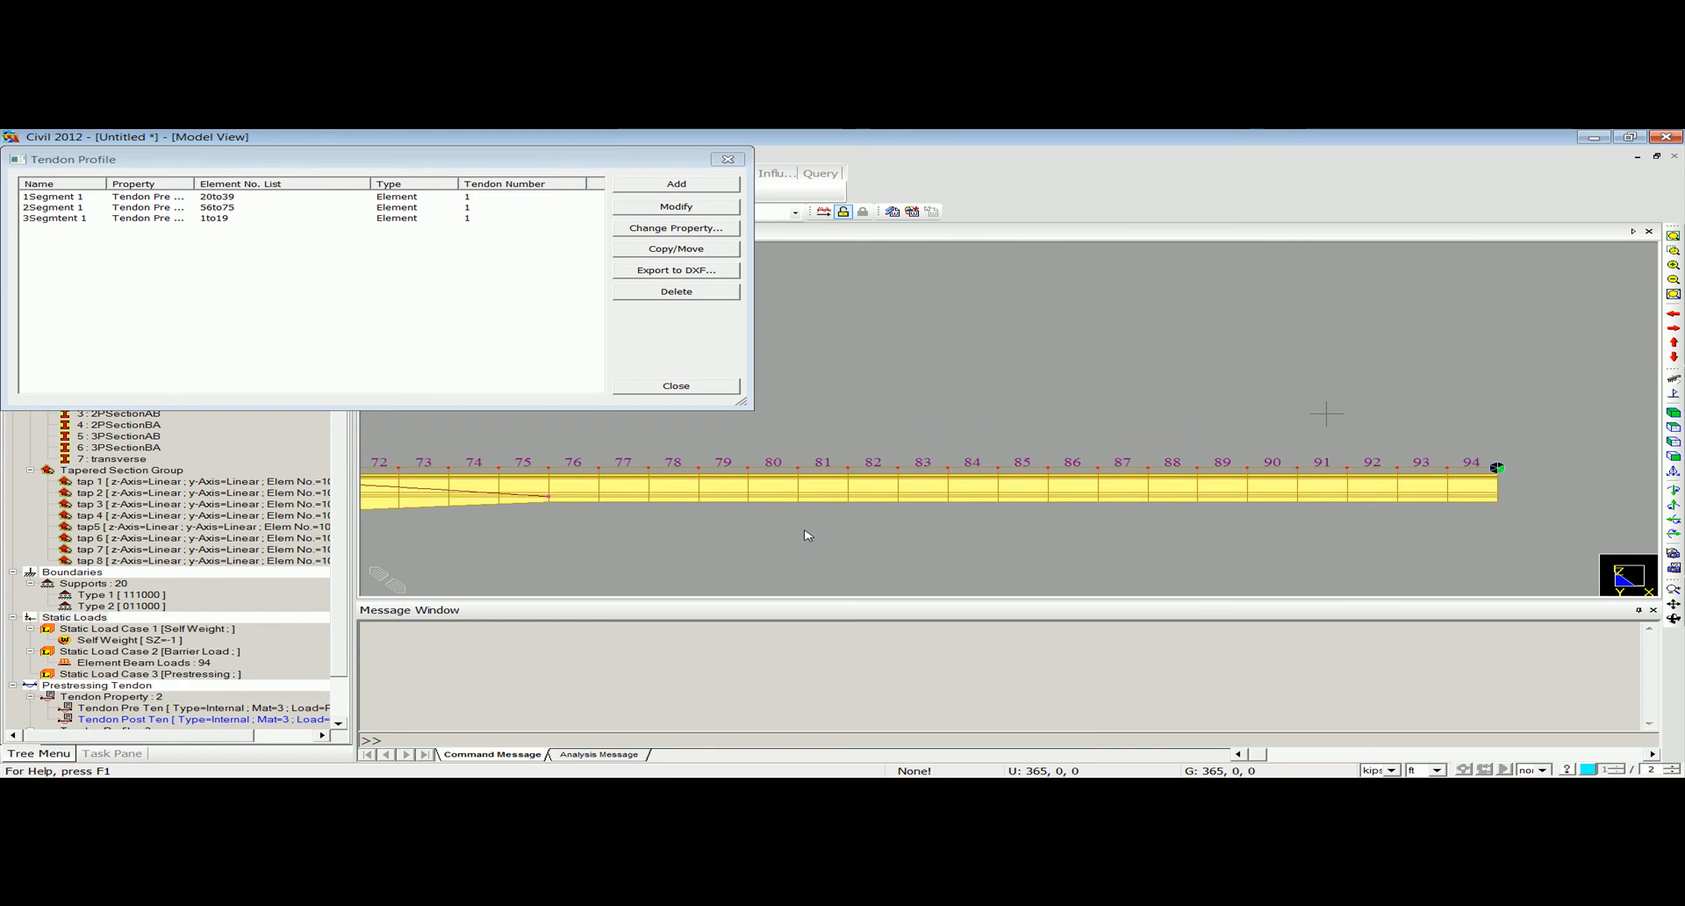
{"action": "left_click", "coordinate": [667, 185]}
{"action": "type", "text": "4"}
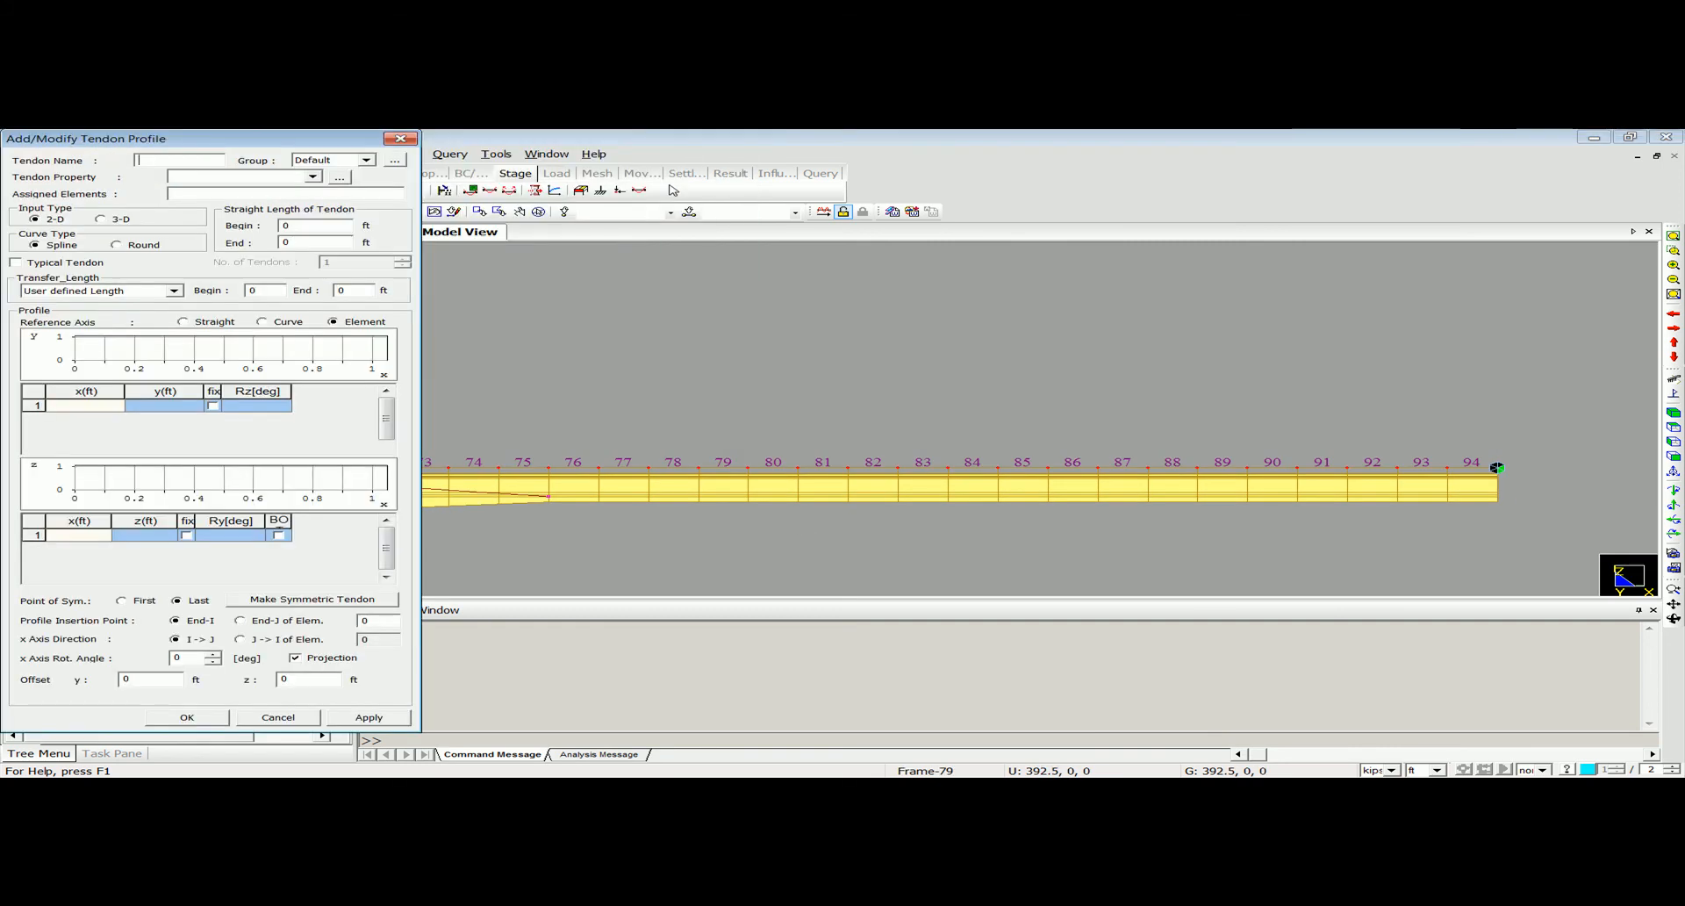
{"action": "type", "text": "Segm"}
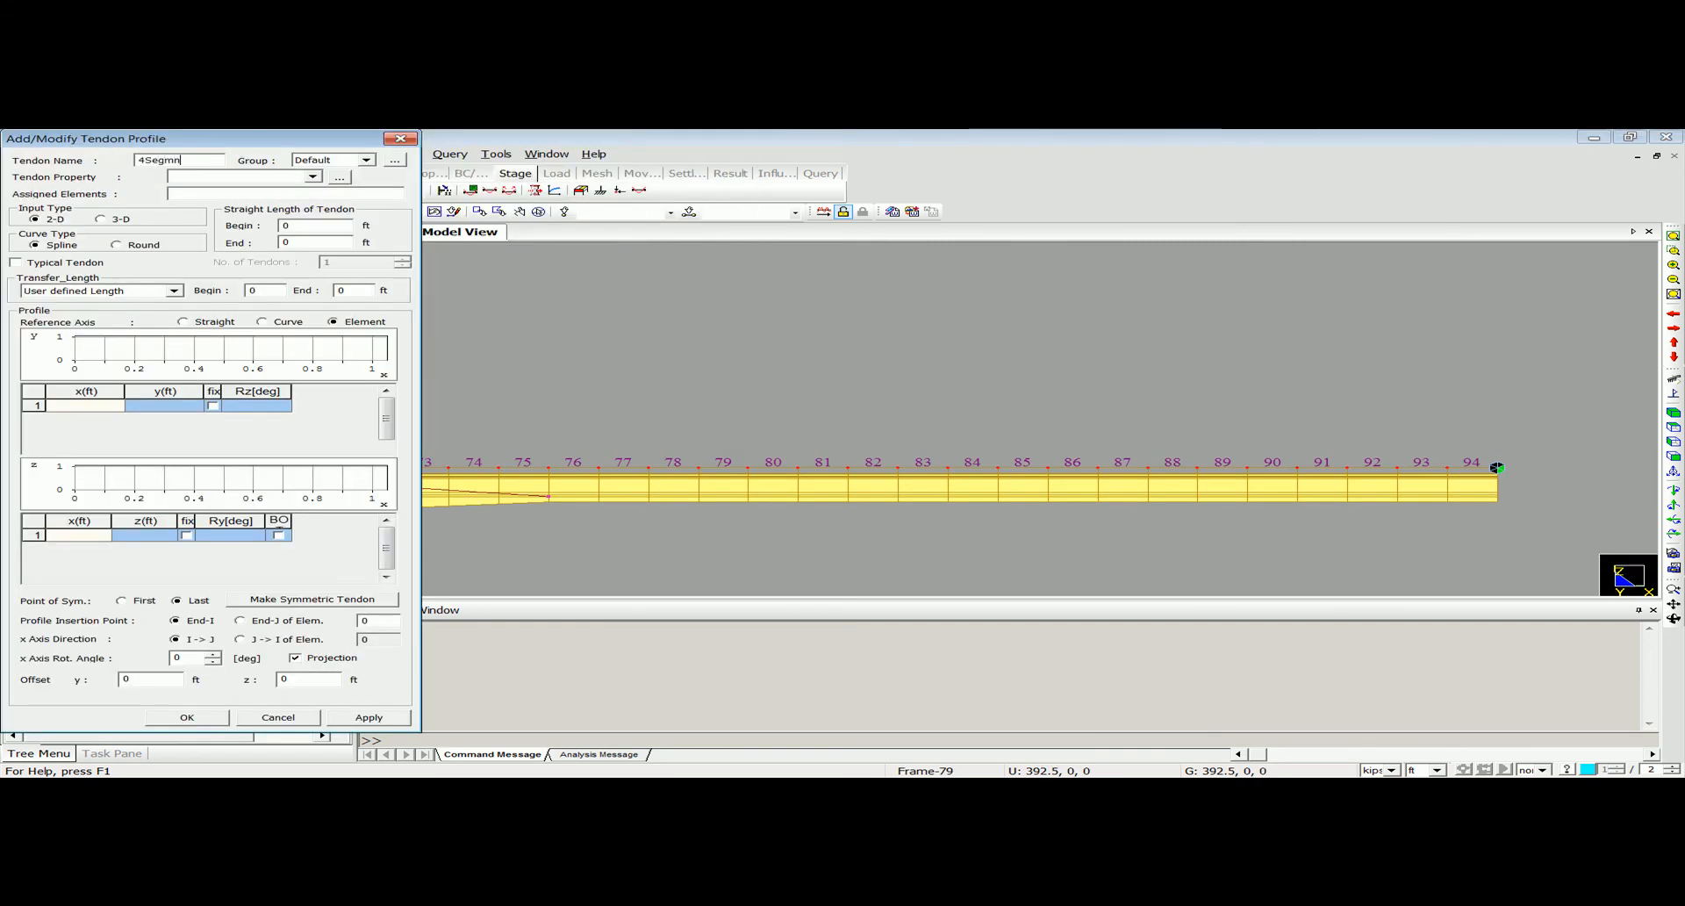
{"action": "type", "text": "ent 1"}
{"action": "left_click", "coordinate": [263, 177]}
{"action": "left_click", "coordinate": [268, 194]}
{"action": "left_click", "coordinate": [269, 194]}
Assign elements 76to94 of the far end segment to the 4Segment 1 tendon profile.
{"action": "left_click_drag", "start_coordinate": [305, 137], "coordinate": [266, 245]}
{"action": "left_click", "coordinate": [292, 212]}
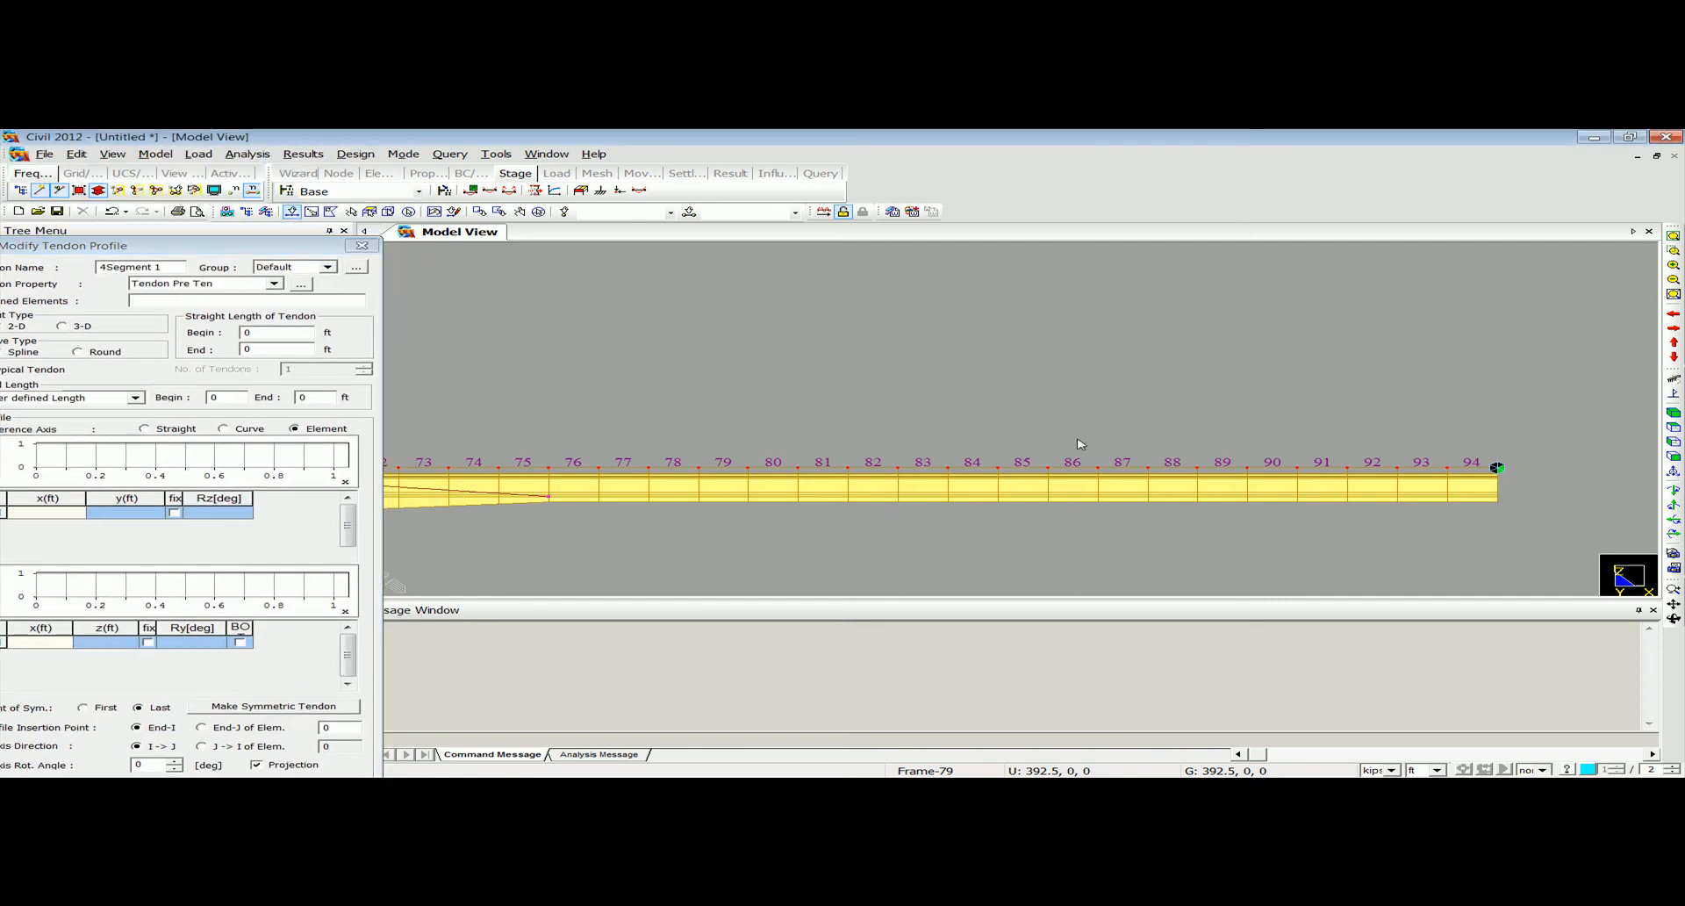
{"action": "left_click_drag", "start_coordinate": [532, 409], "coordinate": [1523, 538]}
{"action": "left_click_drag", "start_coordinate": [265, 245], "coordinate": [389, 133]}
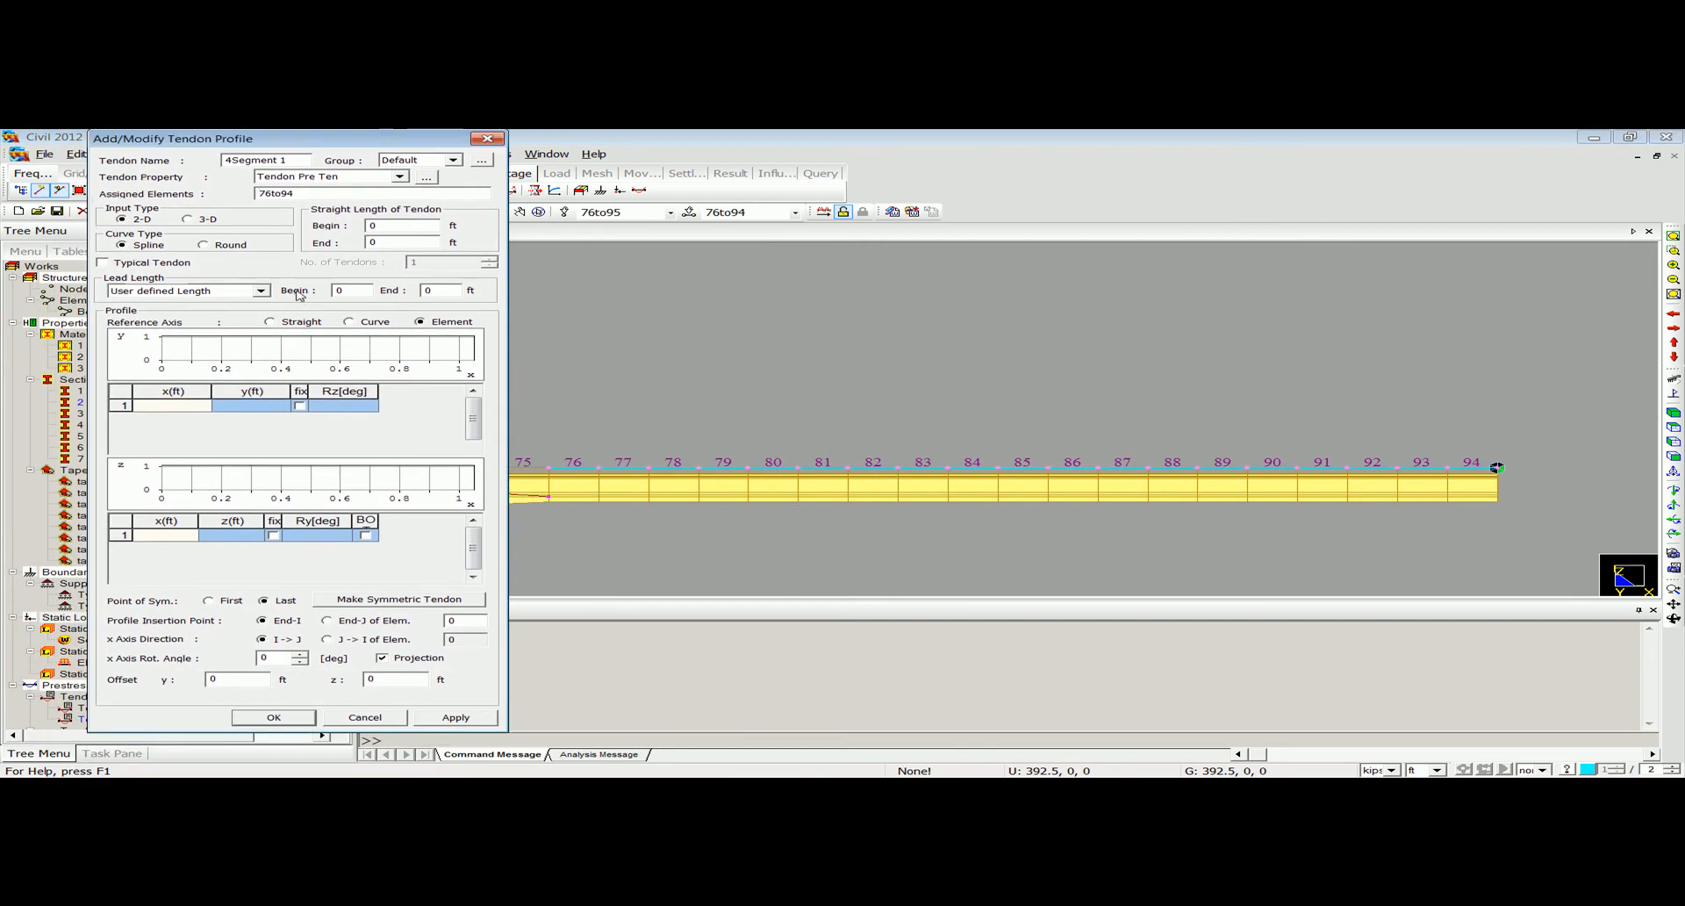
Switch 4Segment 1 to 3-D input and define its first profile point at x 0, y 0, z -4 ft.
{"action": "left_click", "coordinate": [194, 220]}
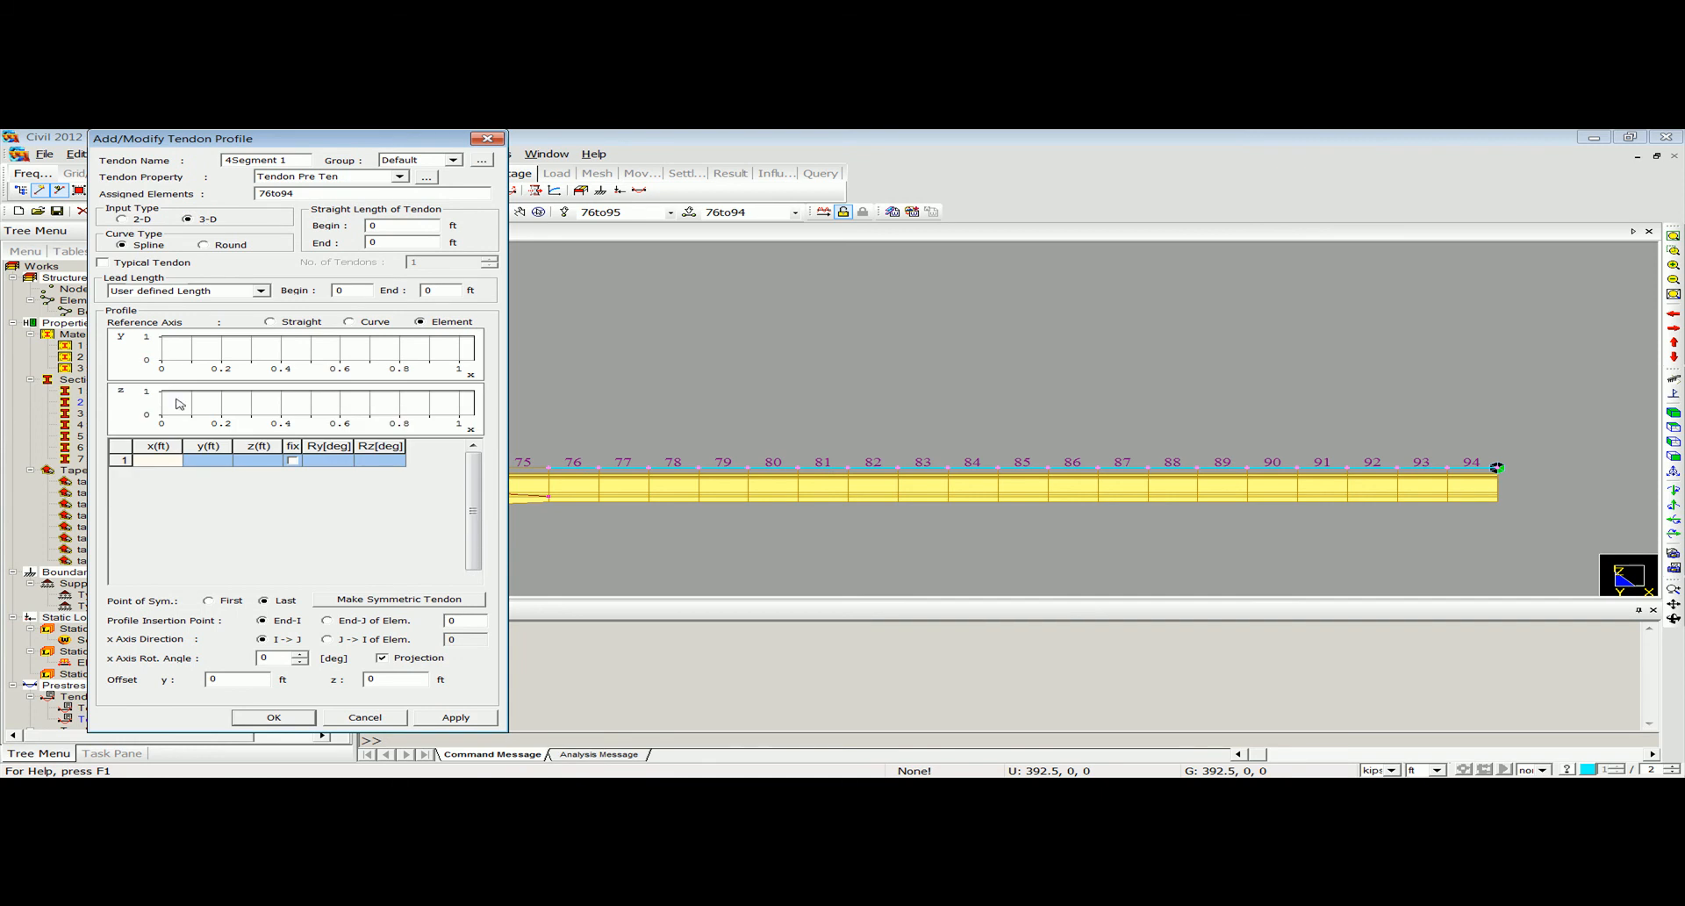
{"action": "type", "text": "0"}
{"action": "left_click", "coordinate": [233, 463]}
{"action": "left_click", "coordinate": [244, 462]}
{"action": "type", "text": "-4"}
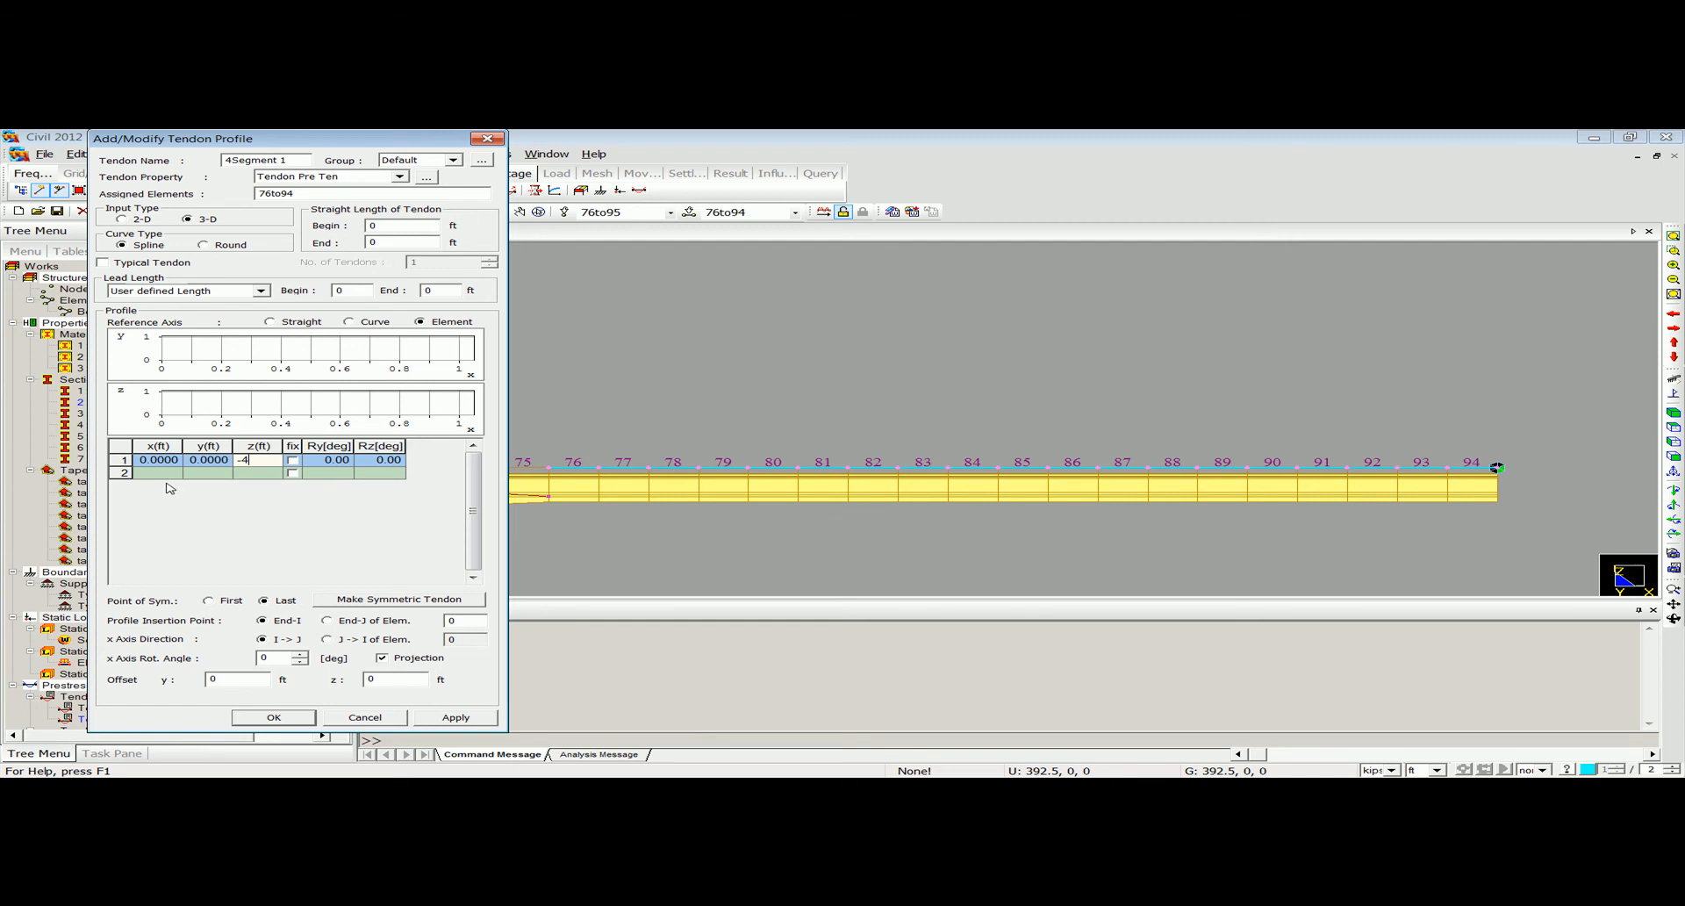
{"action": "key", "text": "Return"}
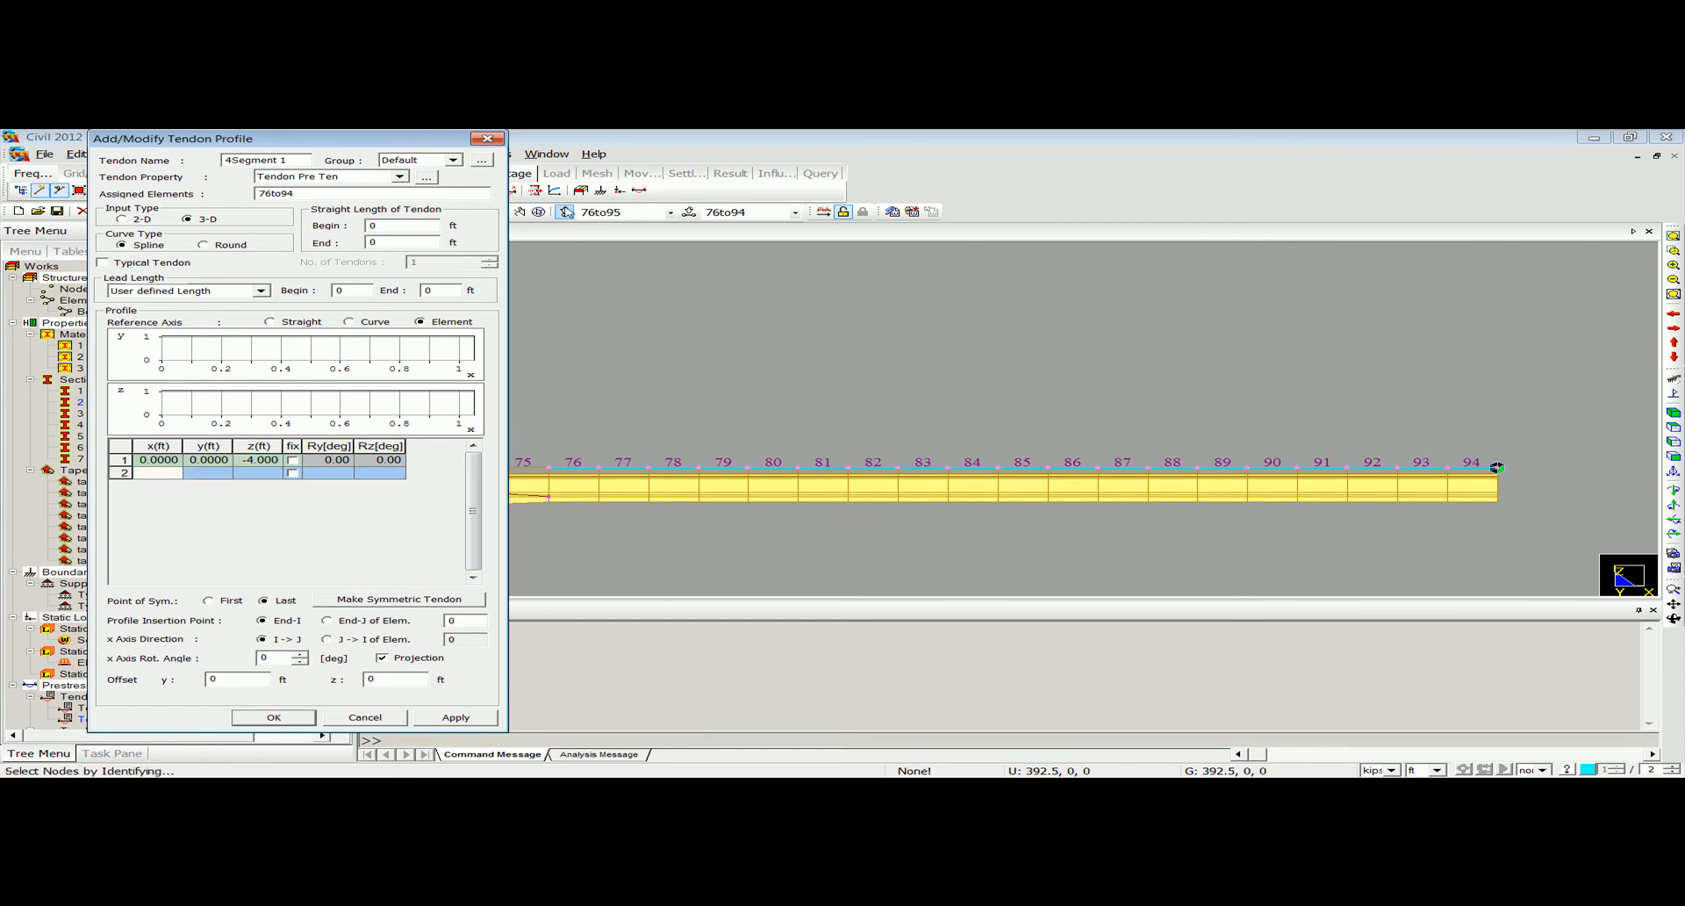
Query nodes 76 and 95 at the ends of the segment to measure the distance between them.
{"action": "left_click_drag", "start_coordinate": [461, 132], "coordinate": [373, 175]}
{"action": "left_click", "coordinate": [449, 155]}
{"action": "left_click", "coordinate": [474, 184]}
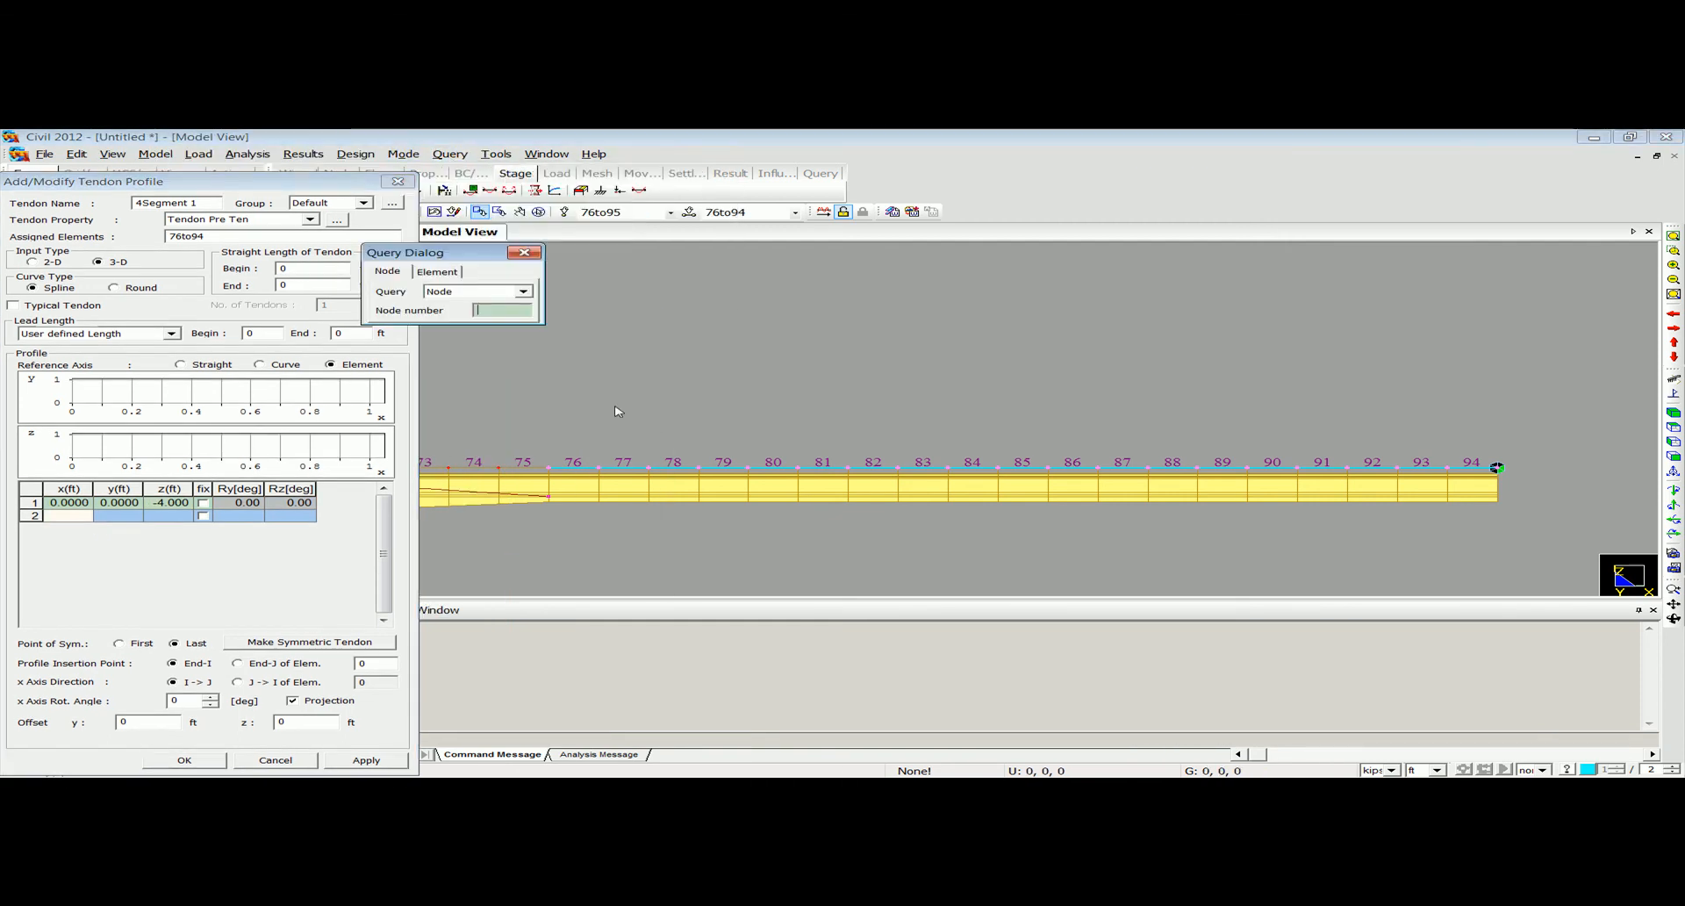
{"action": "left_click", "coordinate": [548, 468]}
{"action": "left_click", "coordinate": [1497, 468]}
{"action": "left_click", "coordinate": [524, 251]}
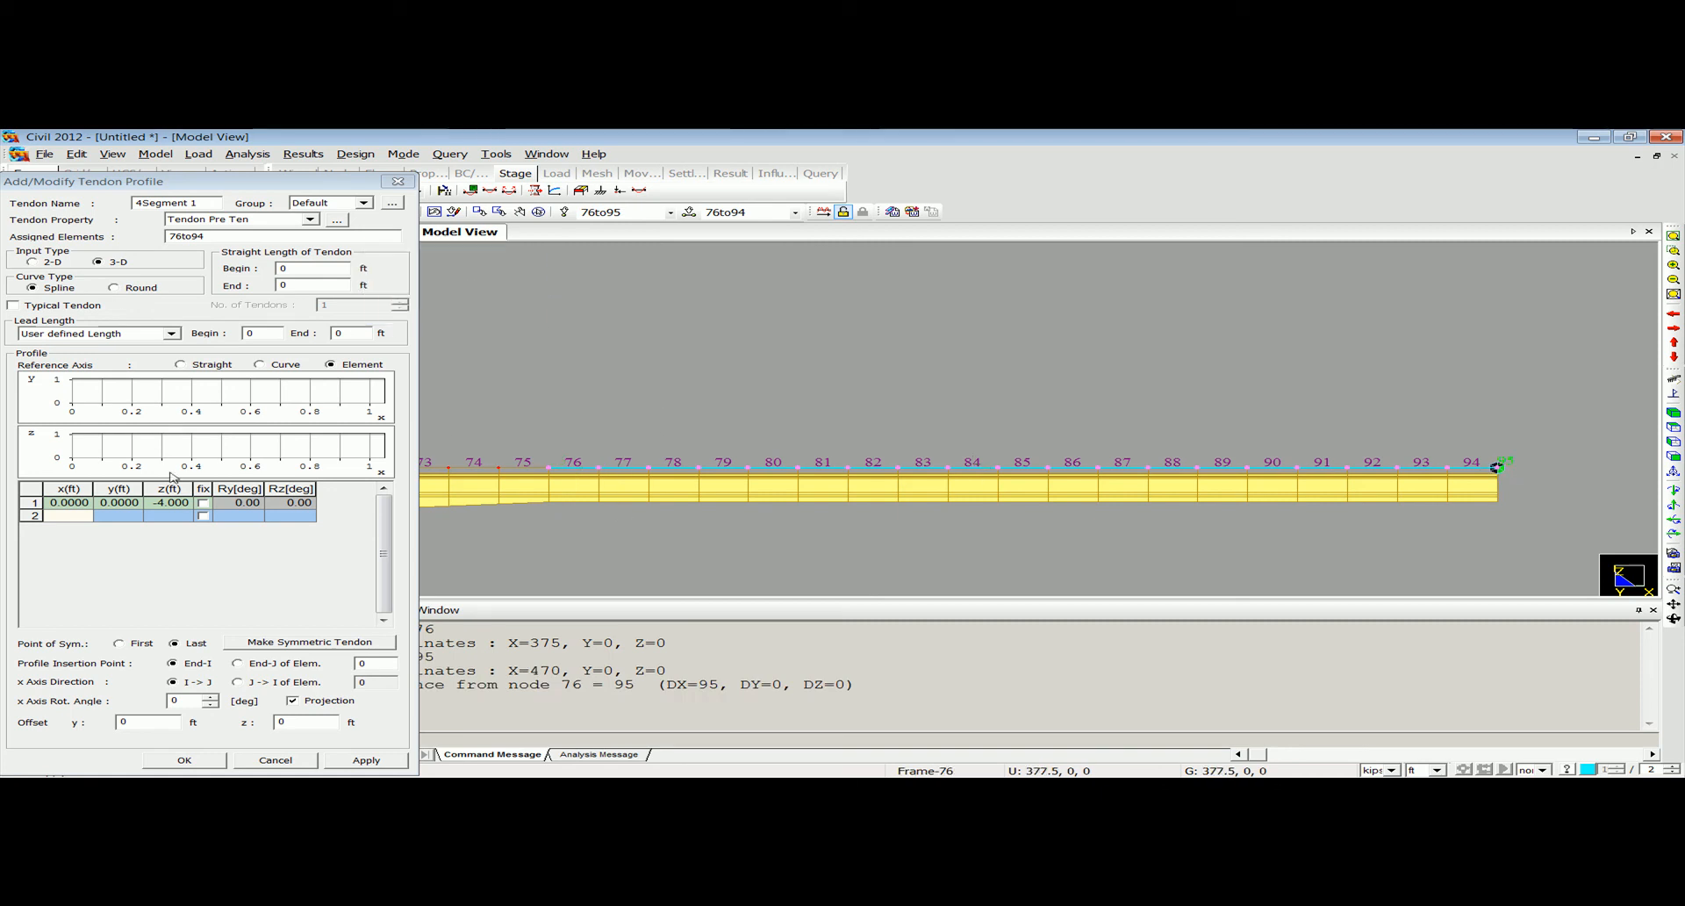
Define the second profile point at x 95, y 0, z -4 ft and save 4Segment 1 with its insertion point at End-I of element 76.
{"action": "type", "text": "95"}
{"action": "key", "text": "Return"}
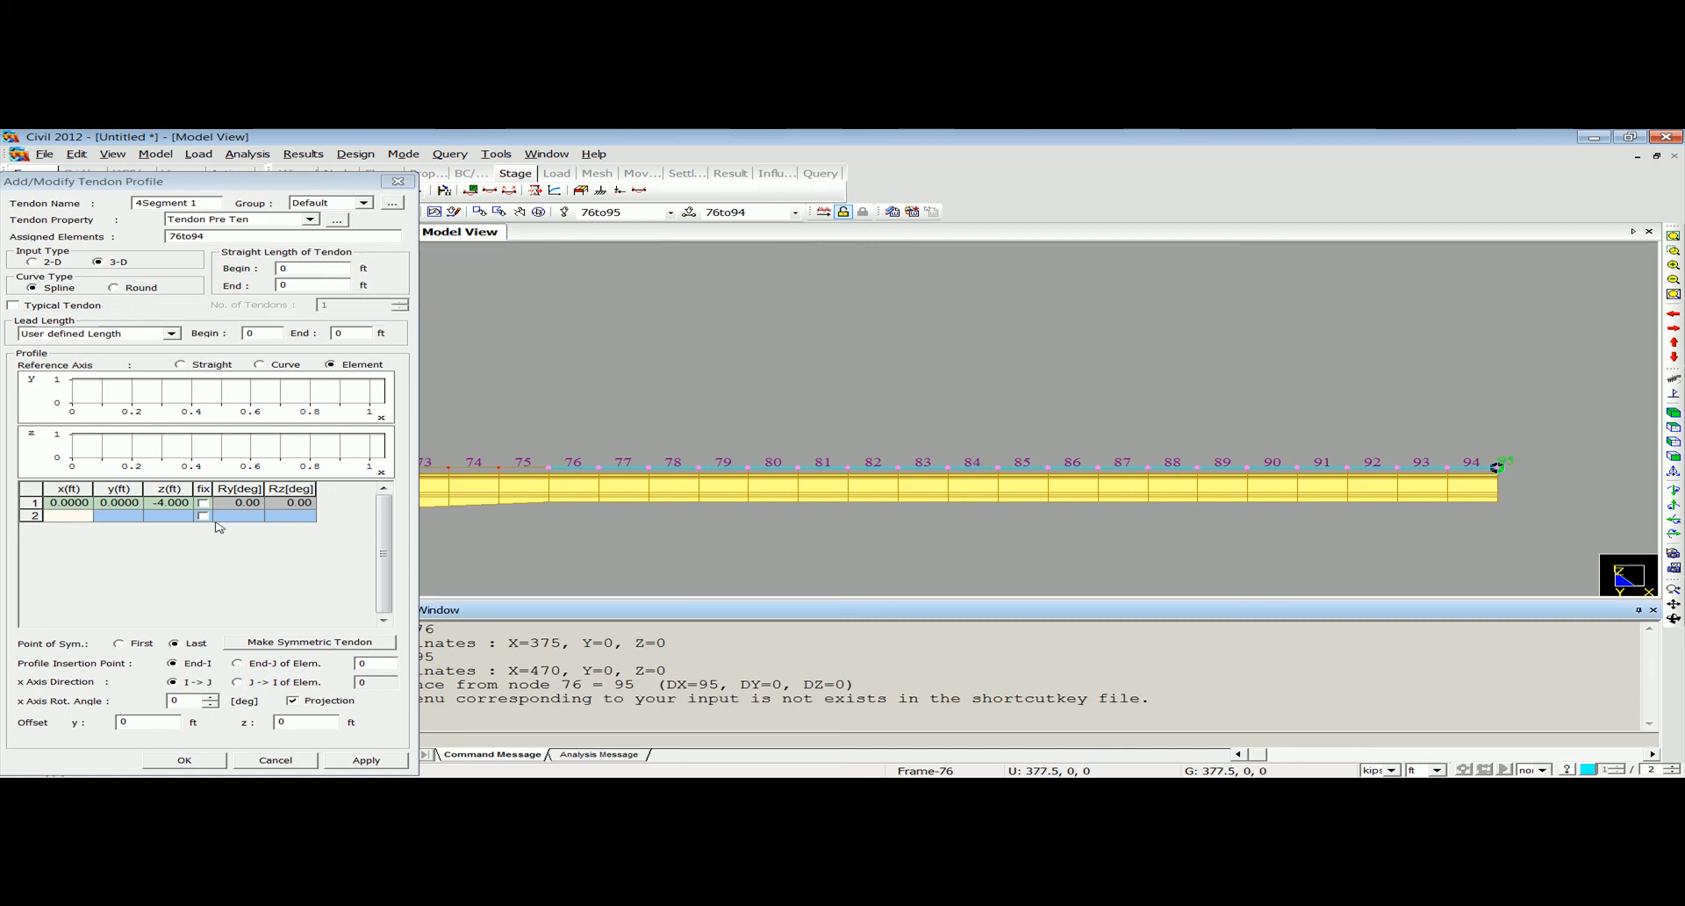
{"action": "left_click", "coordinate": [71, 518]}
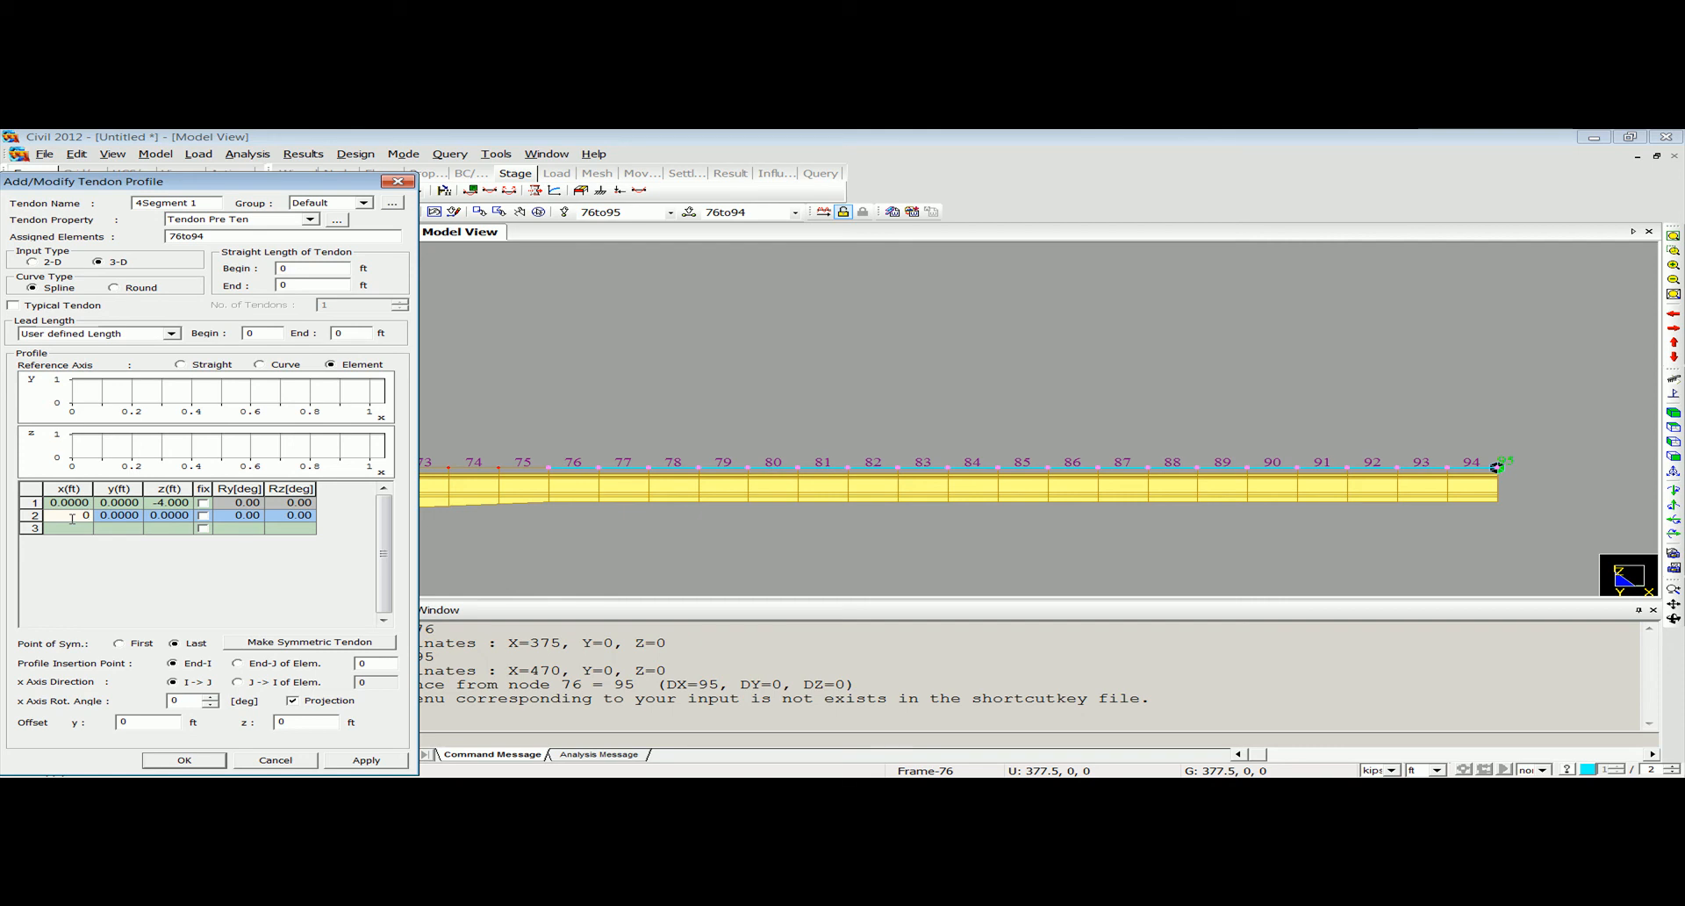
{"action": "left_click", "coordinate": [175, 518]}
{"action": "type", "text": "-4"}
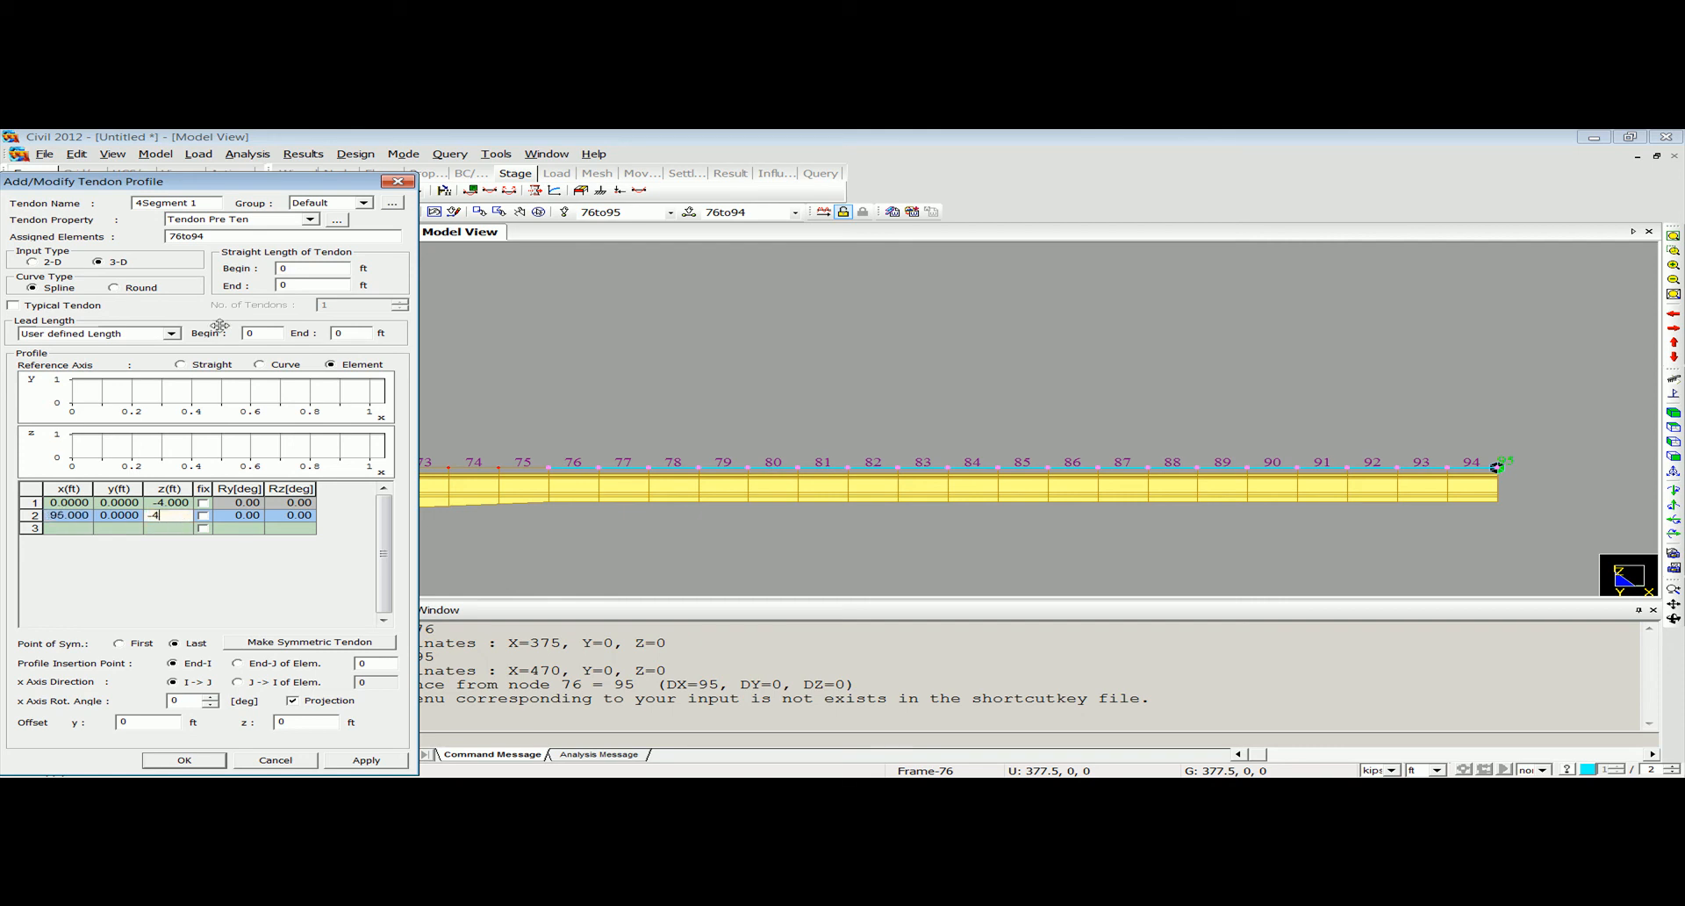
{"action": "left_click_drag", "start_coordinate": [242, 192], "coordinate": [263, 157]}
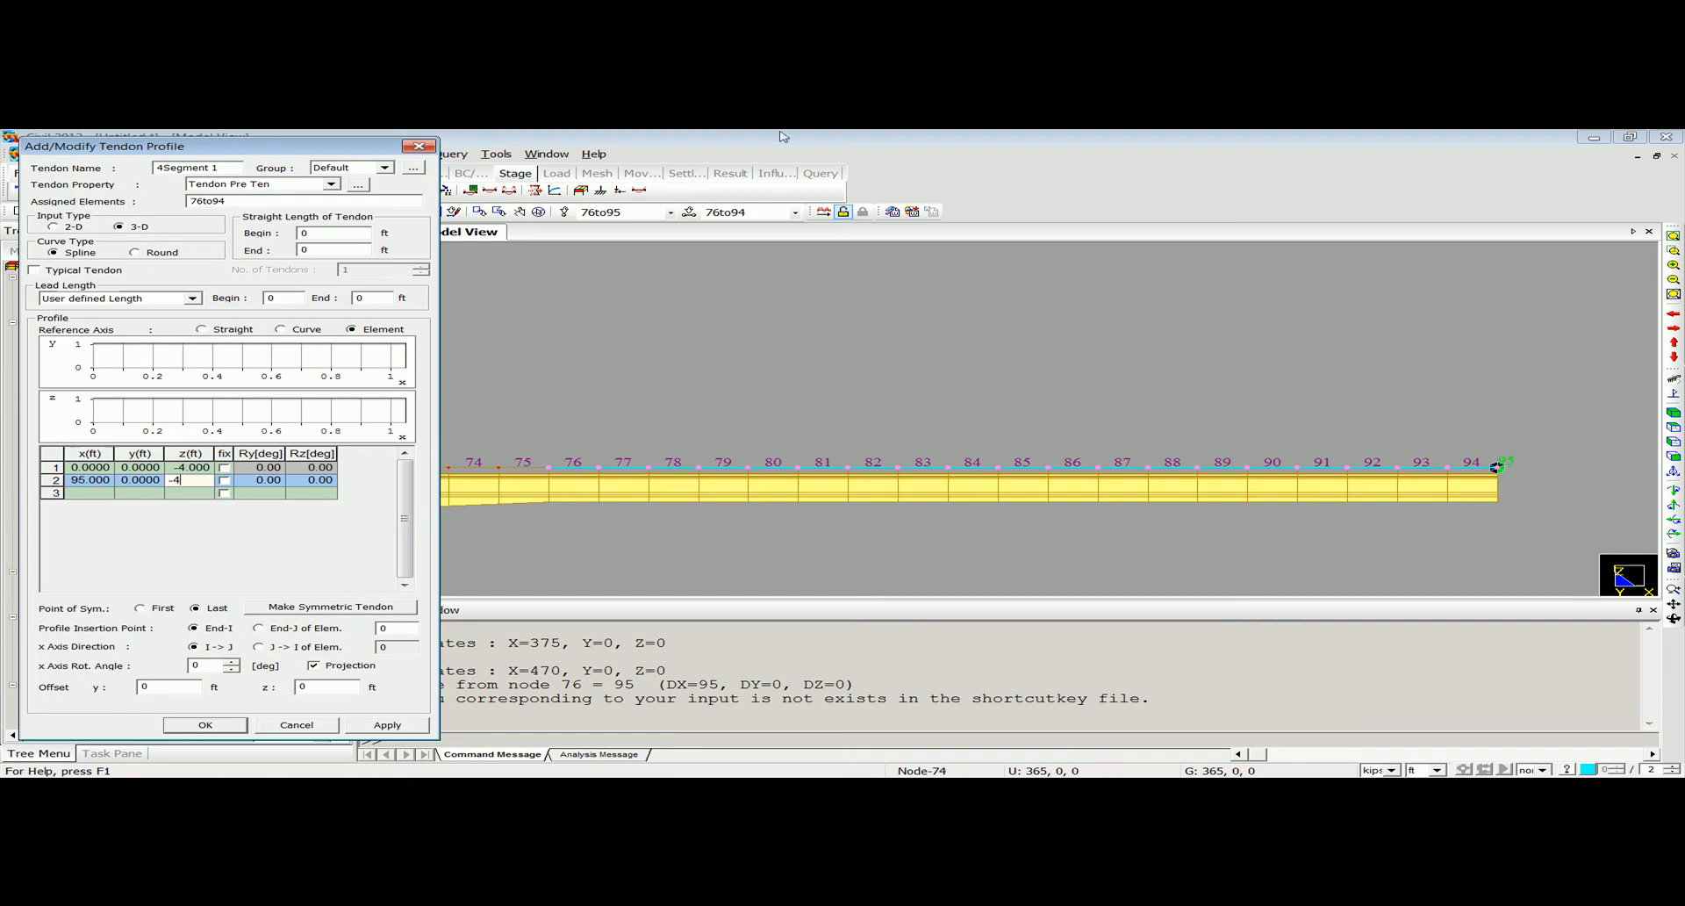
{"action": "left_click", "coordinate": [397, 628]}
{"action": "type", "text": "76"}
{"action": "left_click", "coordinate": [231, 724]}
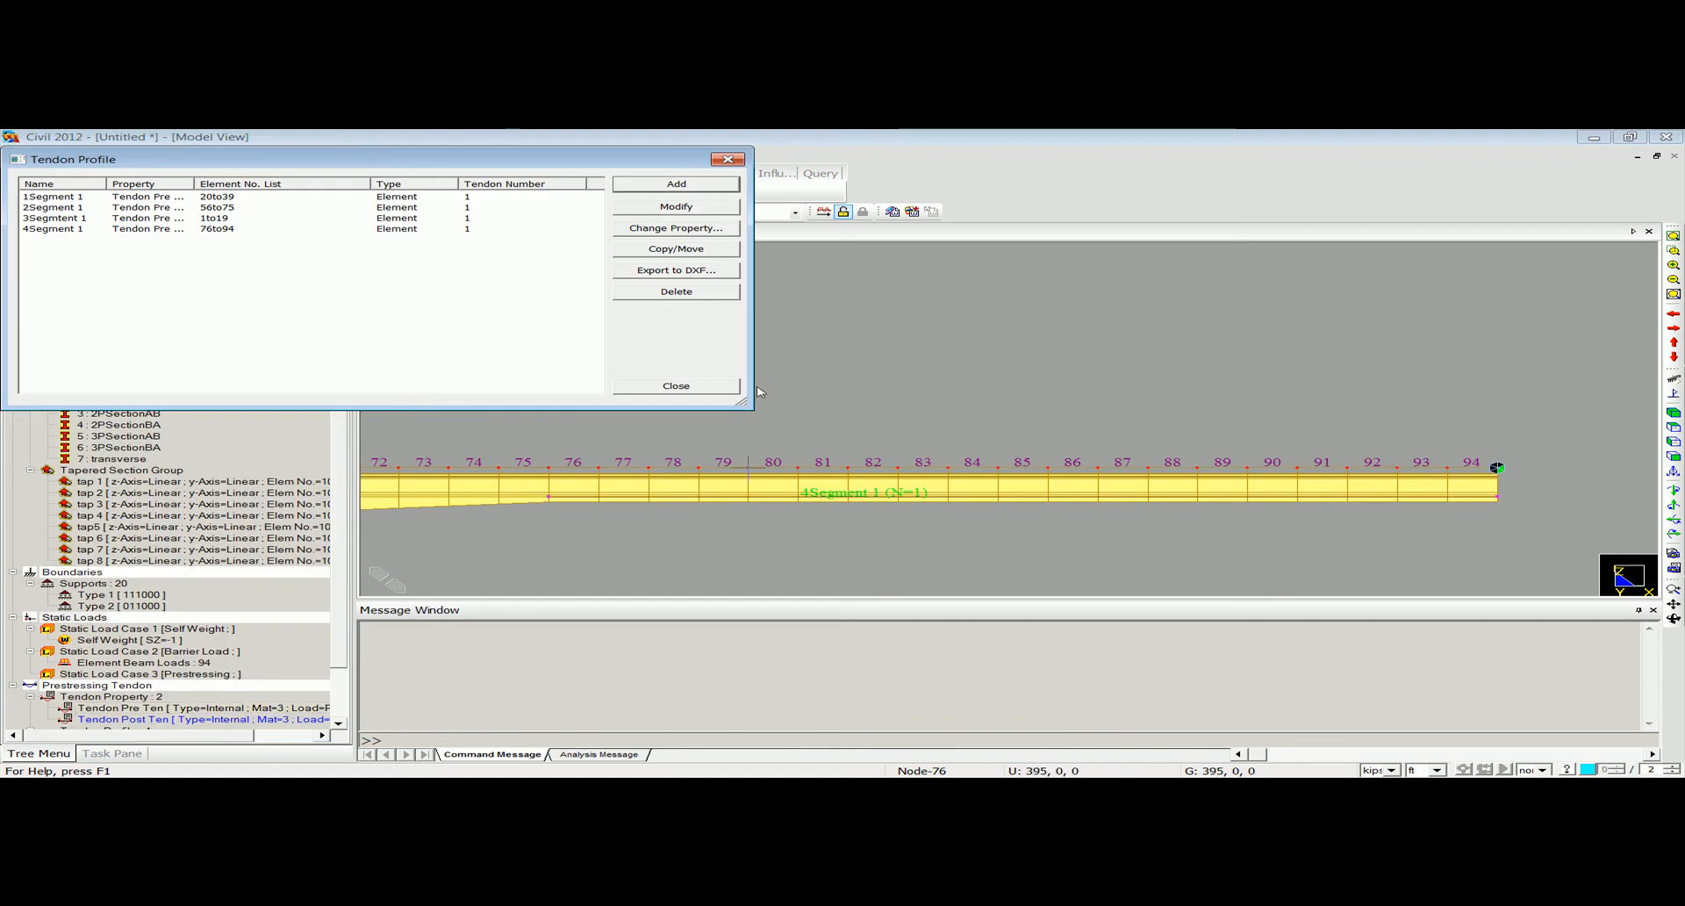
{"action": "left_click", "coordinate": [727, 160]}
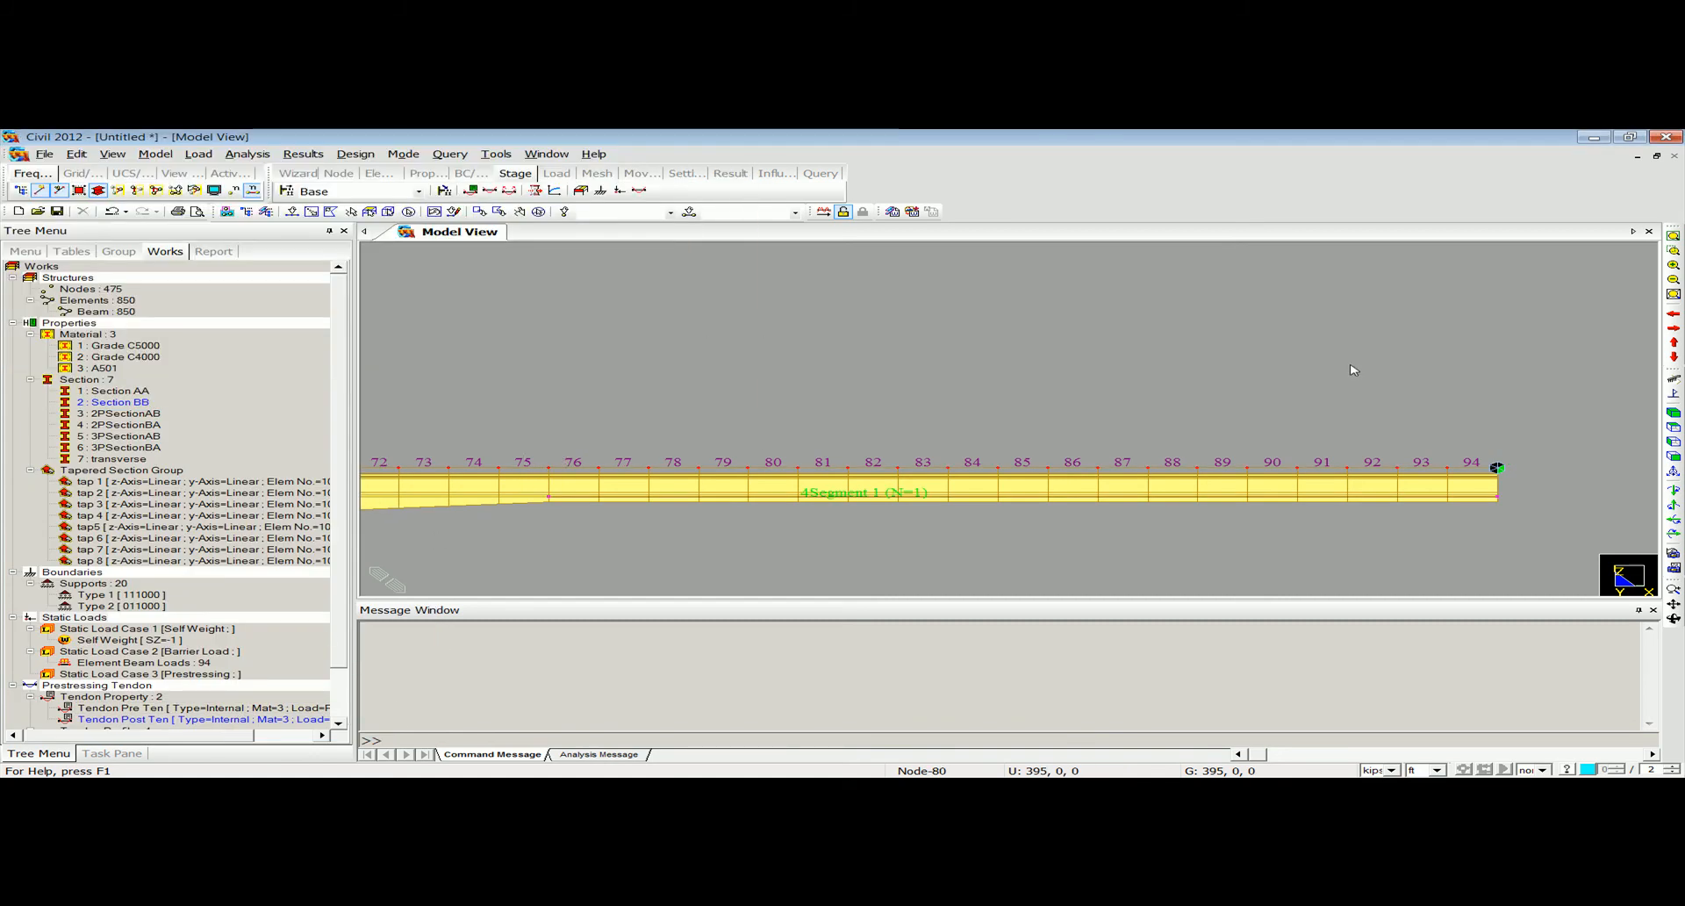
Add a tendon profile named Full Tendon 1 with the Tendon Post Ten property.
{"action": "left_click", "coordinate": [1673, 236]}
{"action": "left_click", "coordinate": [1674, 411]}
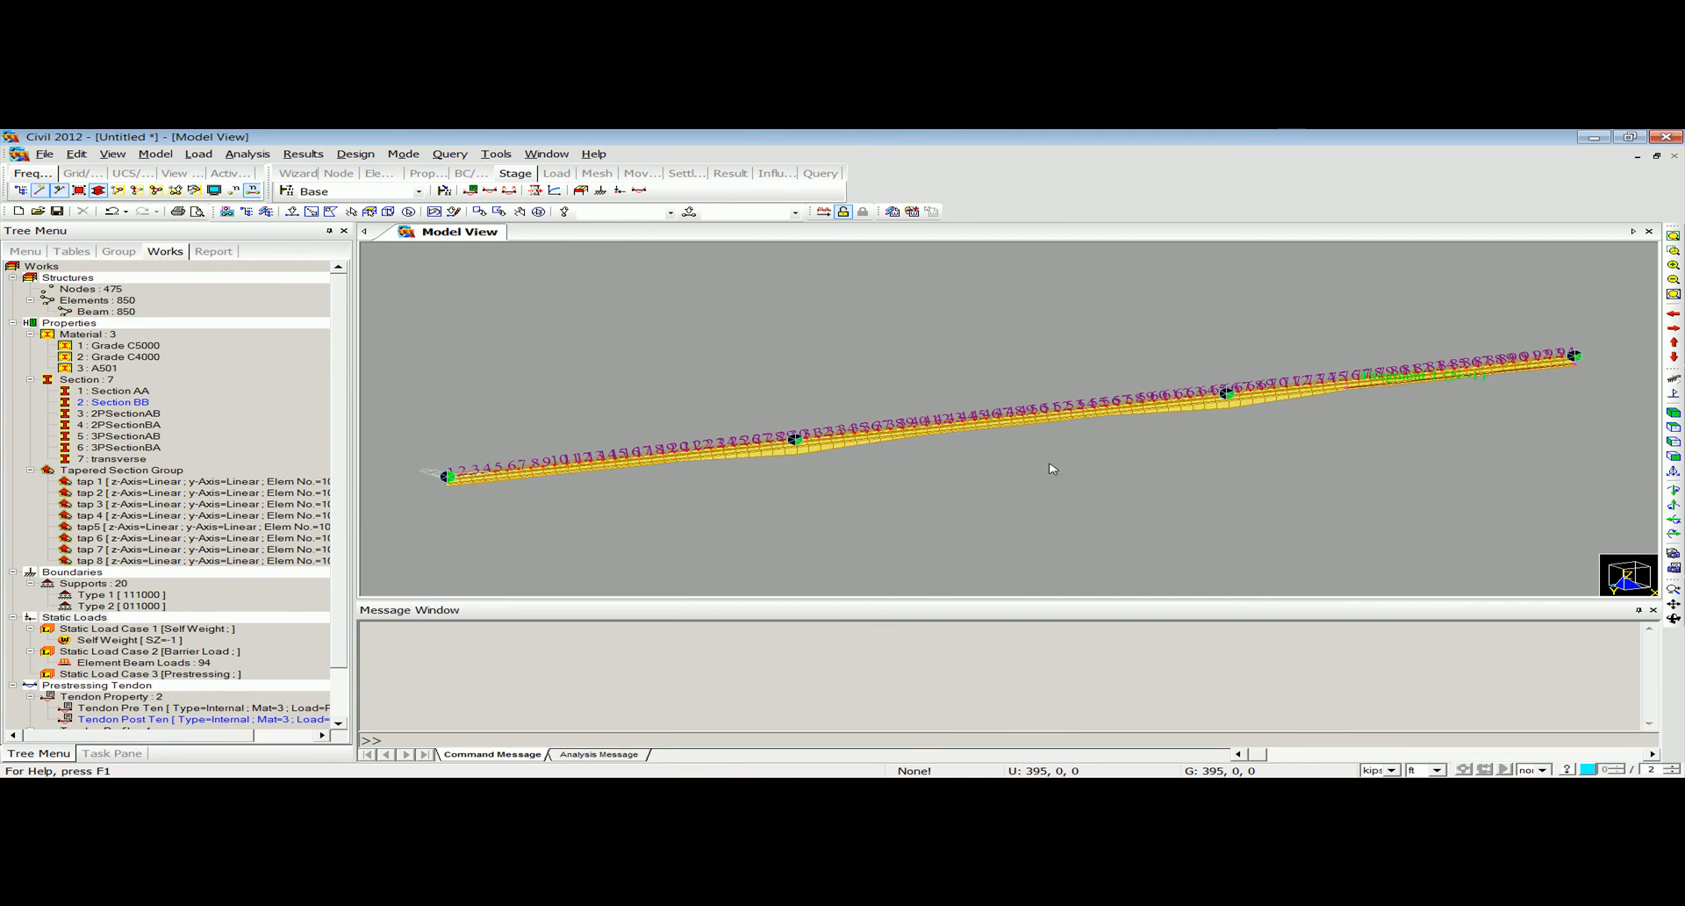
{"action": "left_click", "coordinate": [1674, 456]}
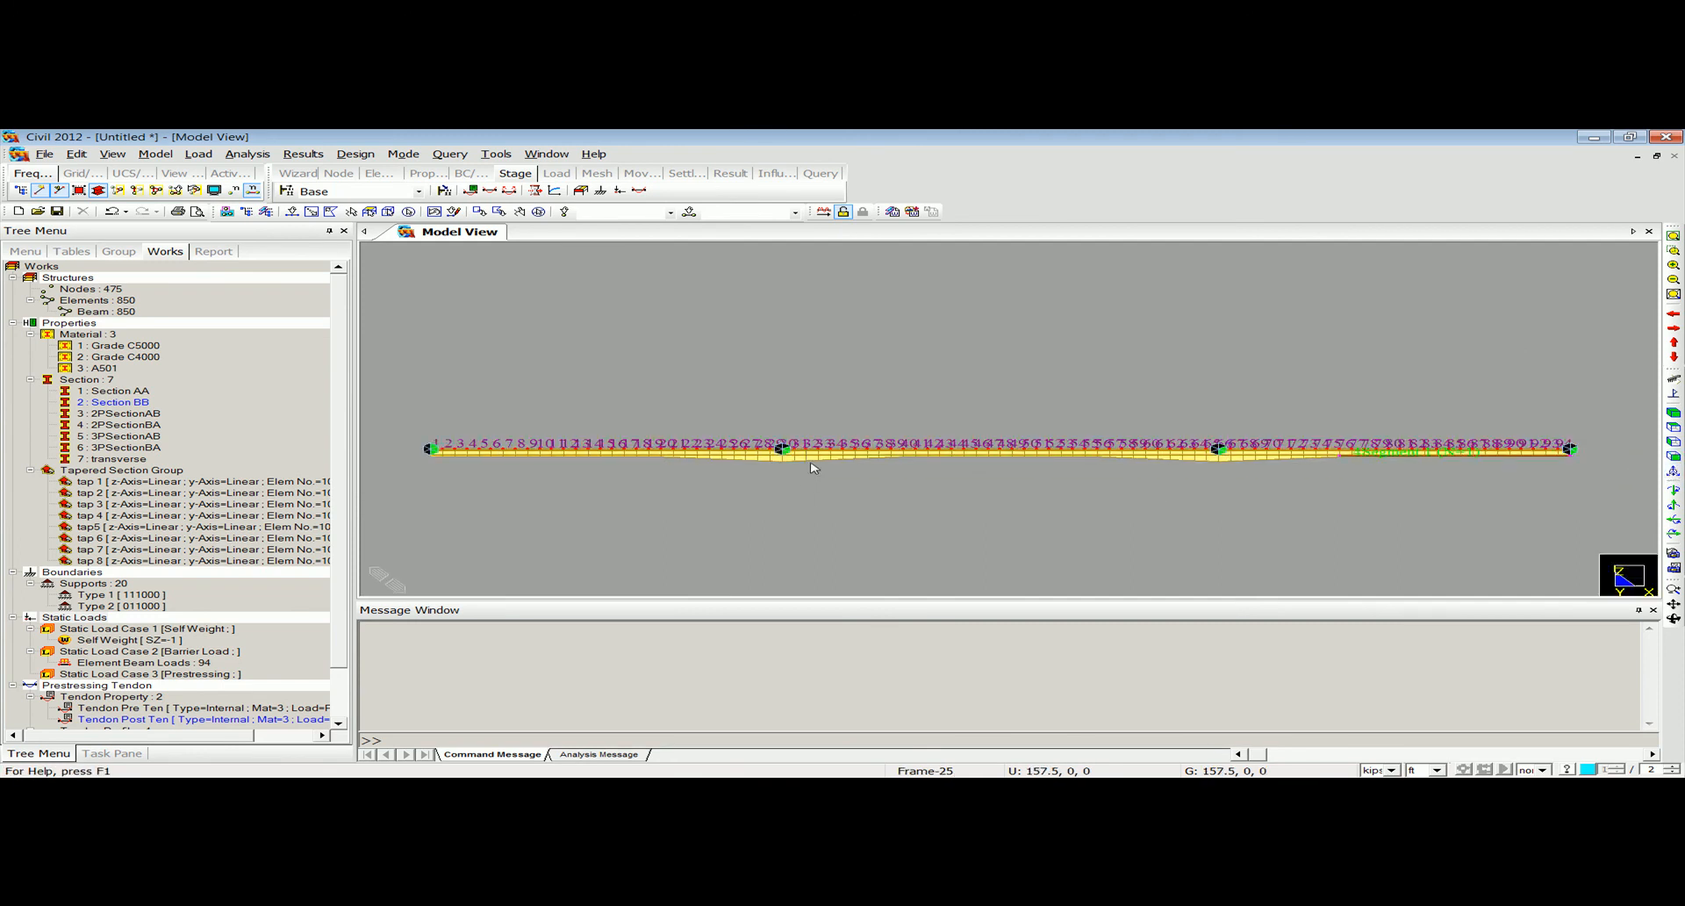
{"action": "scroll", "coordinate": [832, 433], "scroll_direction": "up", "scroll_amount": 3}
{"action": "scroll", "coordinate": [833, 430], "scroll_direction": "down", "scroll_amount": 5}
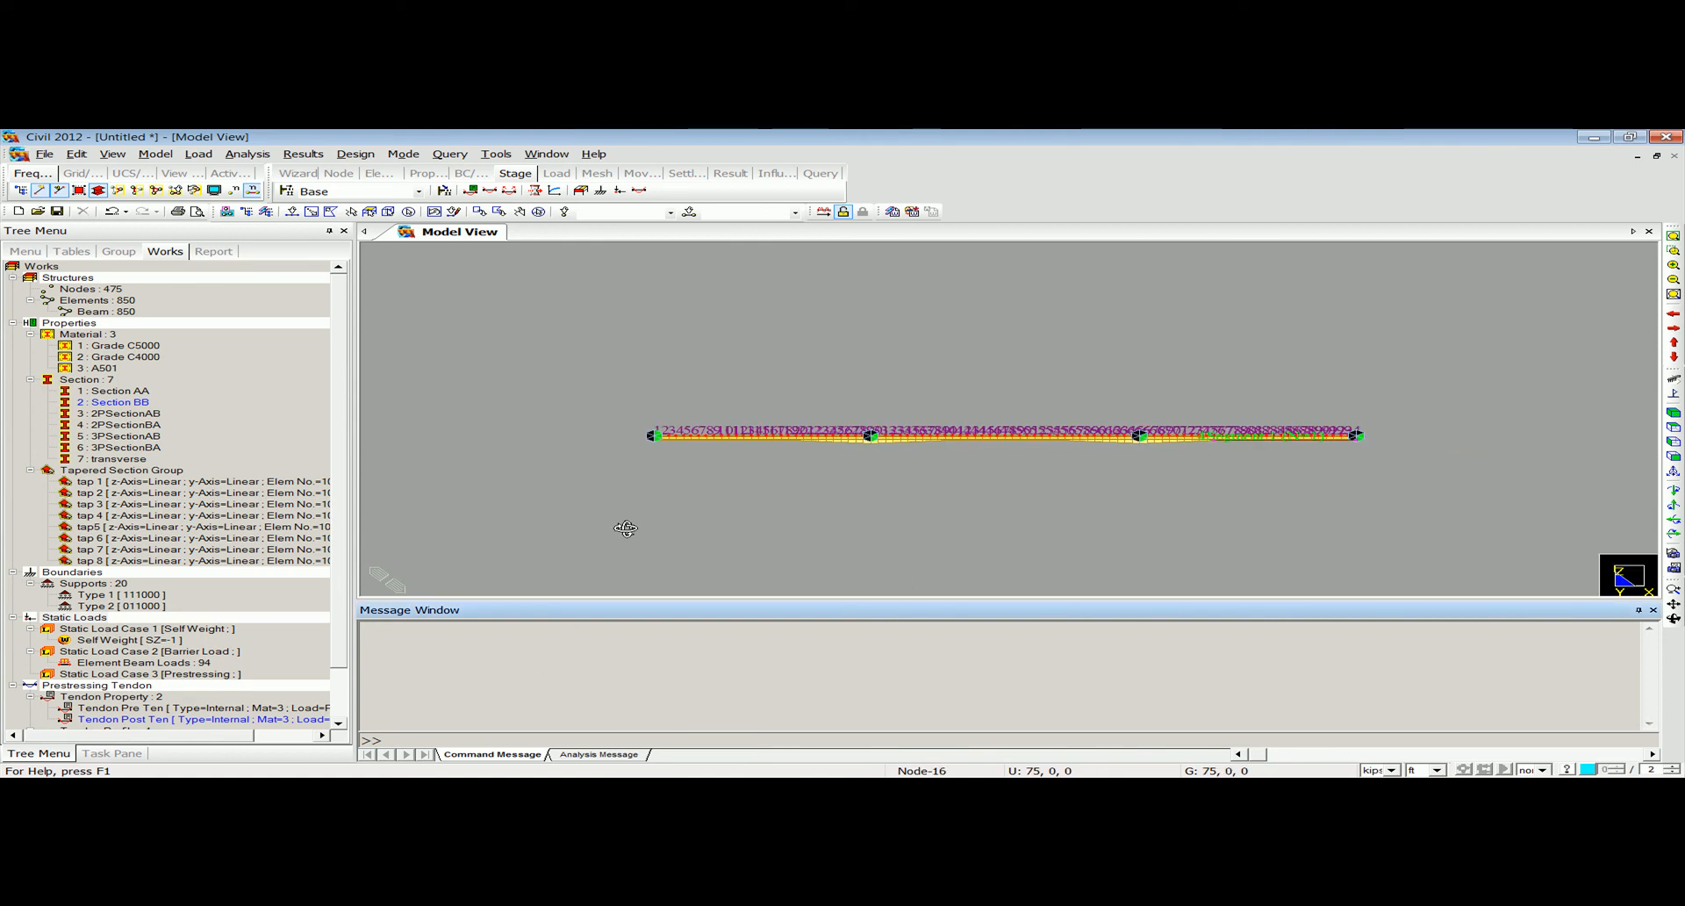
{"action": "middle_click_drag", "start_coordinate": [630, 532], "coordinate": [659, 553], "text": "ctrl"}
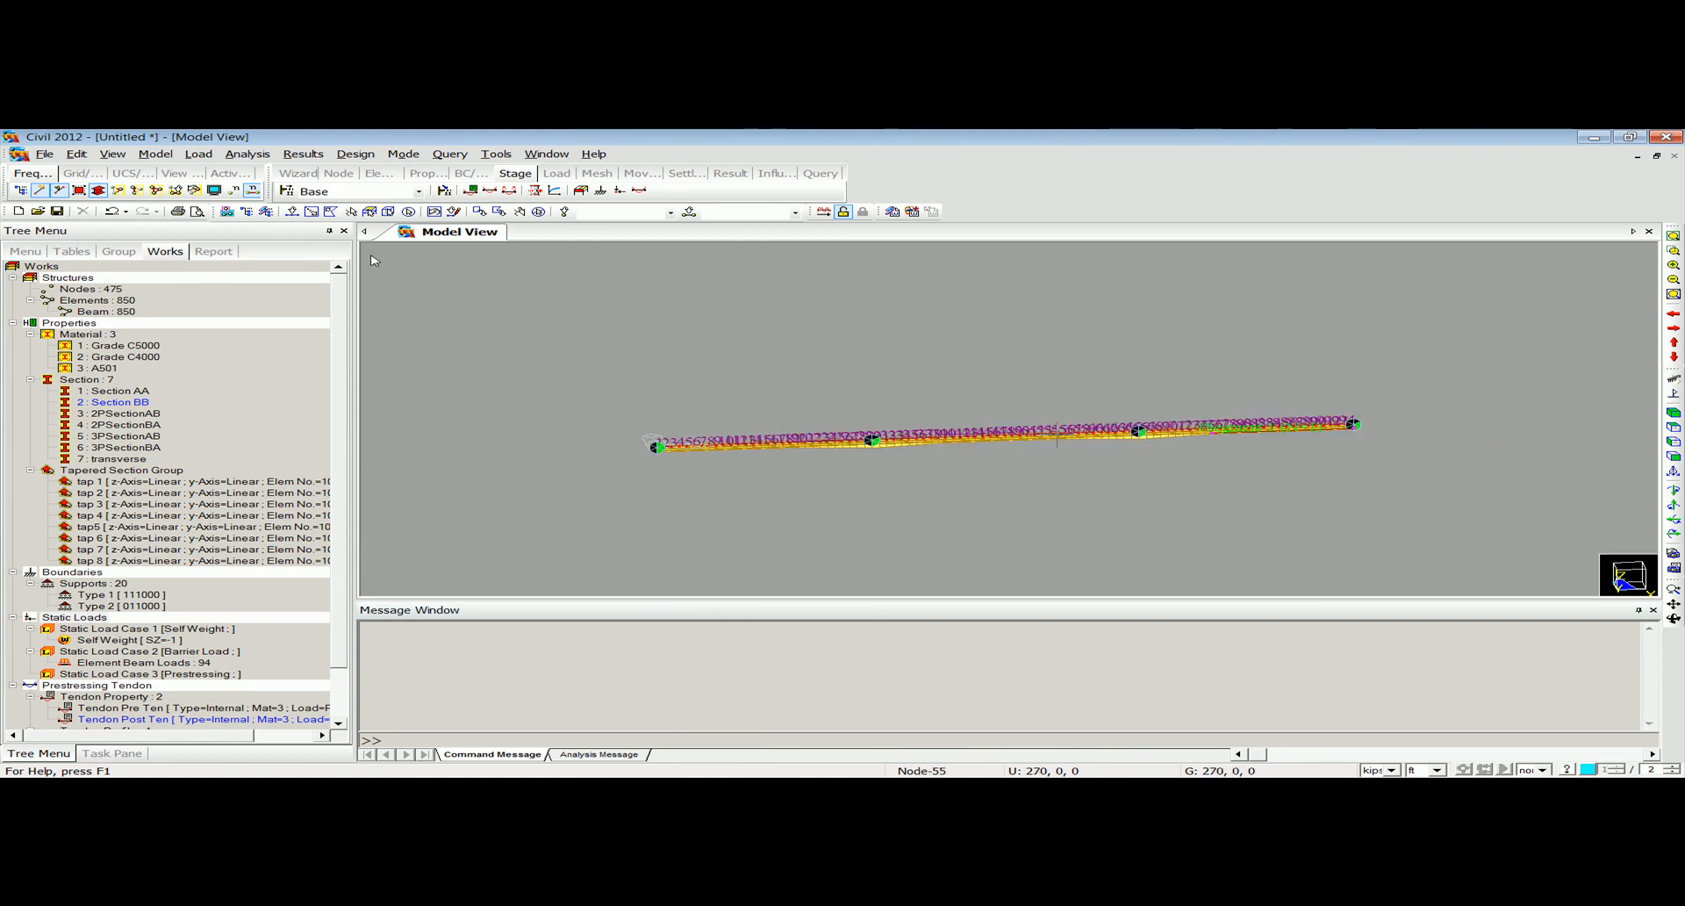
{"action": "left_click", "coordinate": [198, 154]}
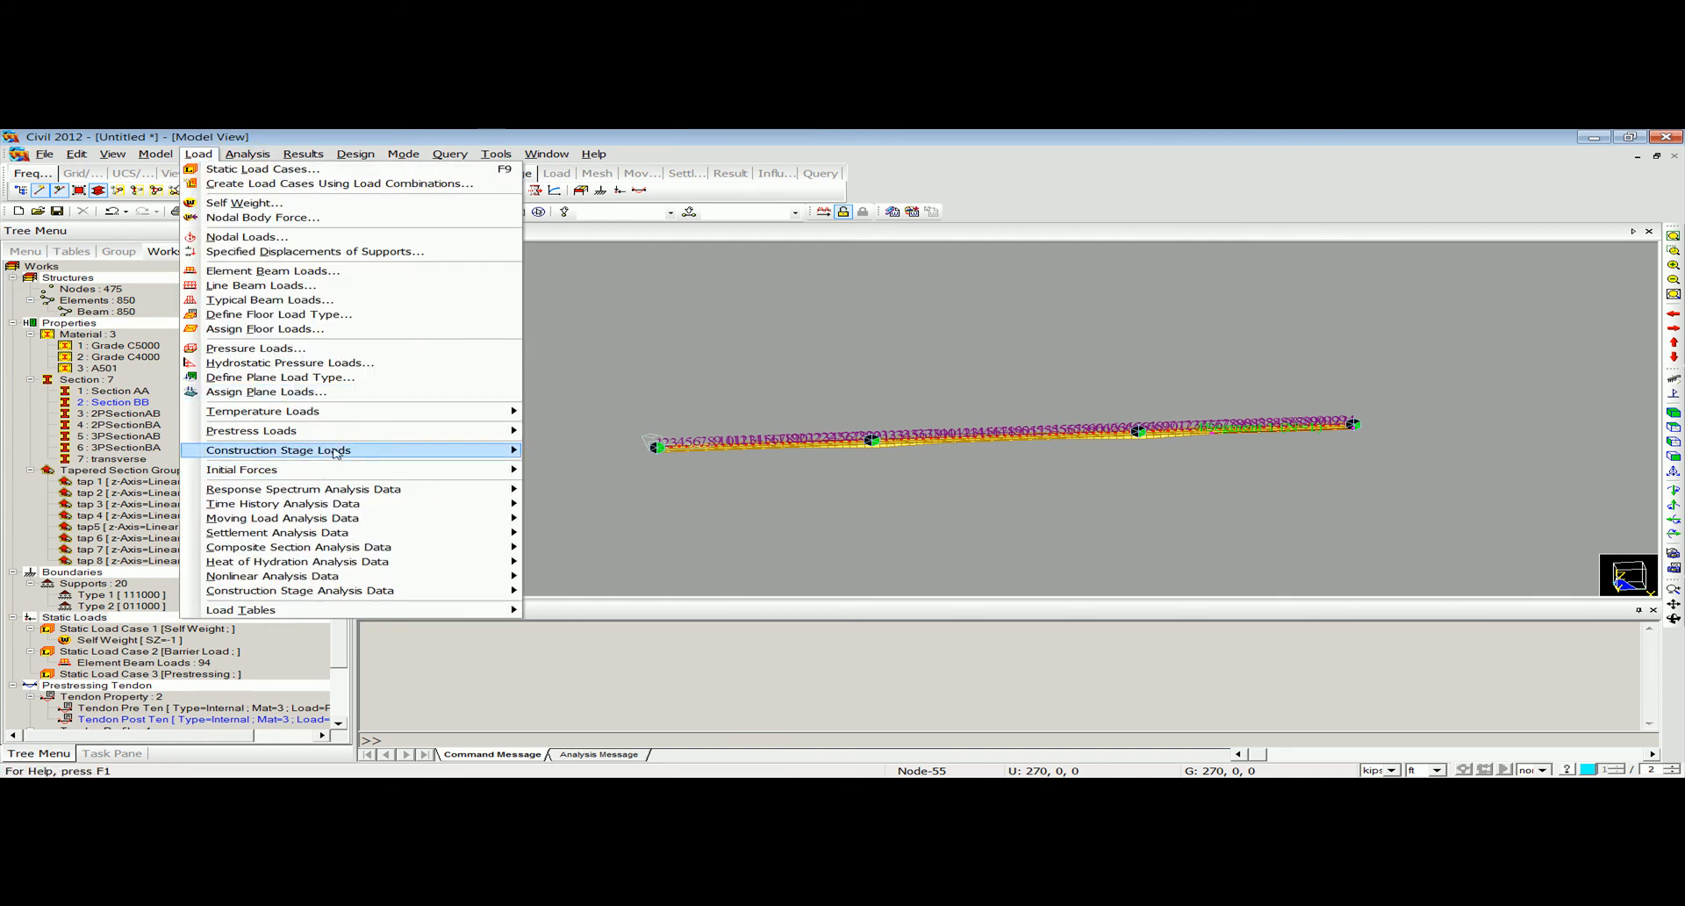
{"action": "mouse_move", "coordinate": [351, 430]}
{"action": "left_click", "coordinate": [597, 493]}
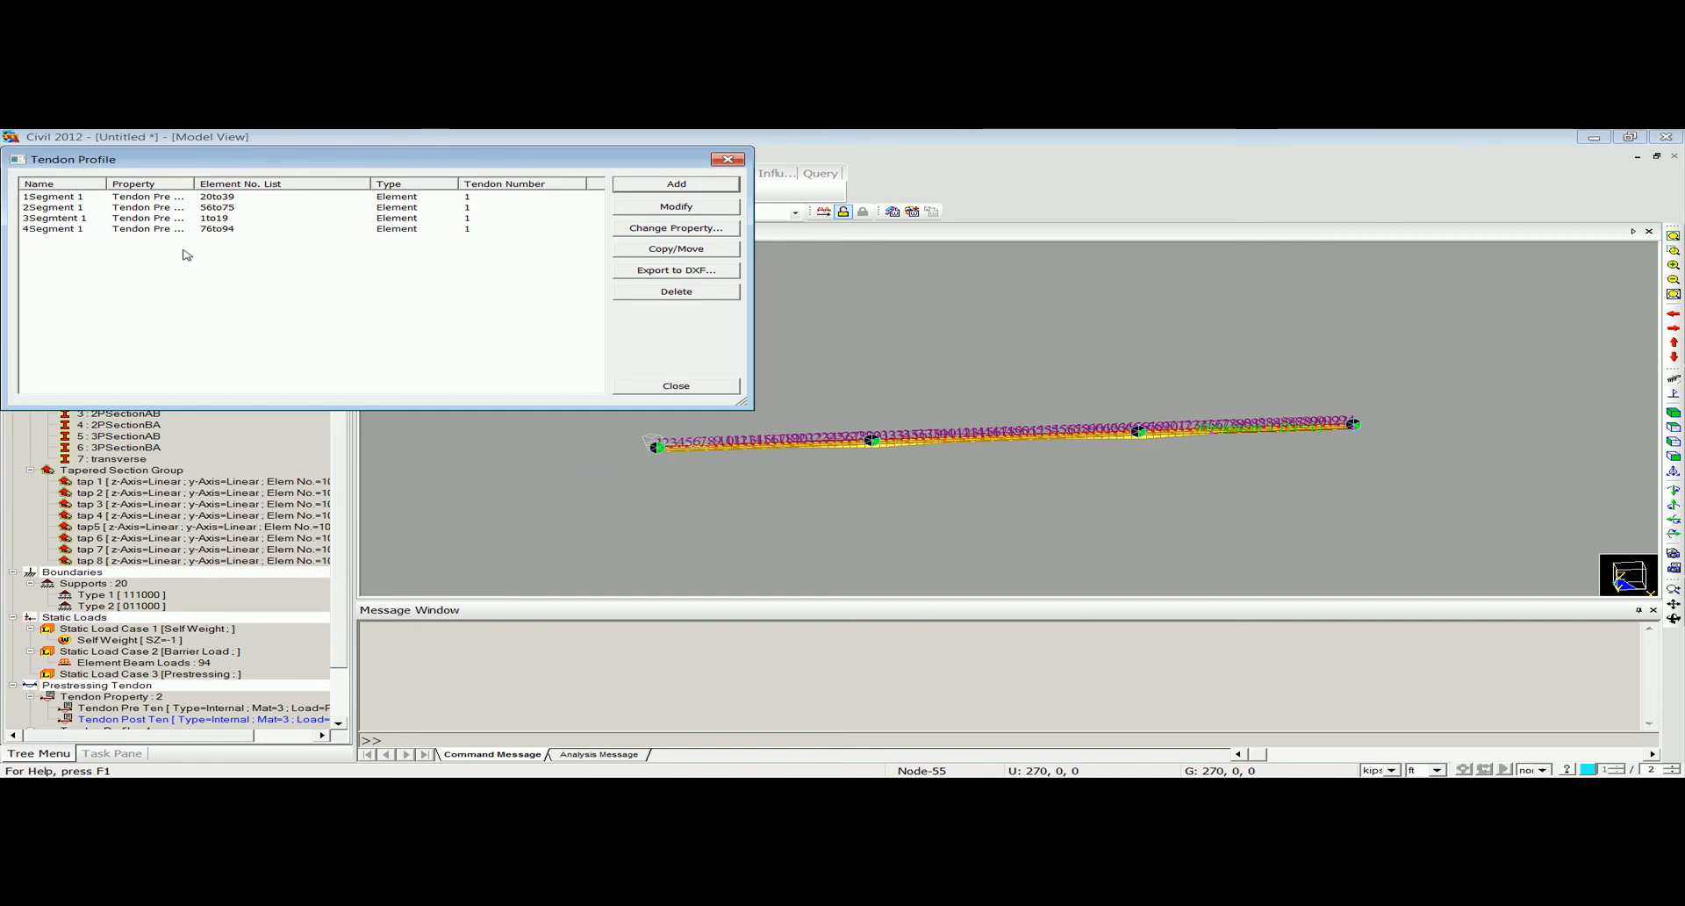
{"action": "left_click", "coordinate": [649, 189]}
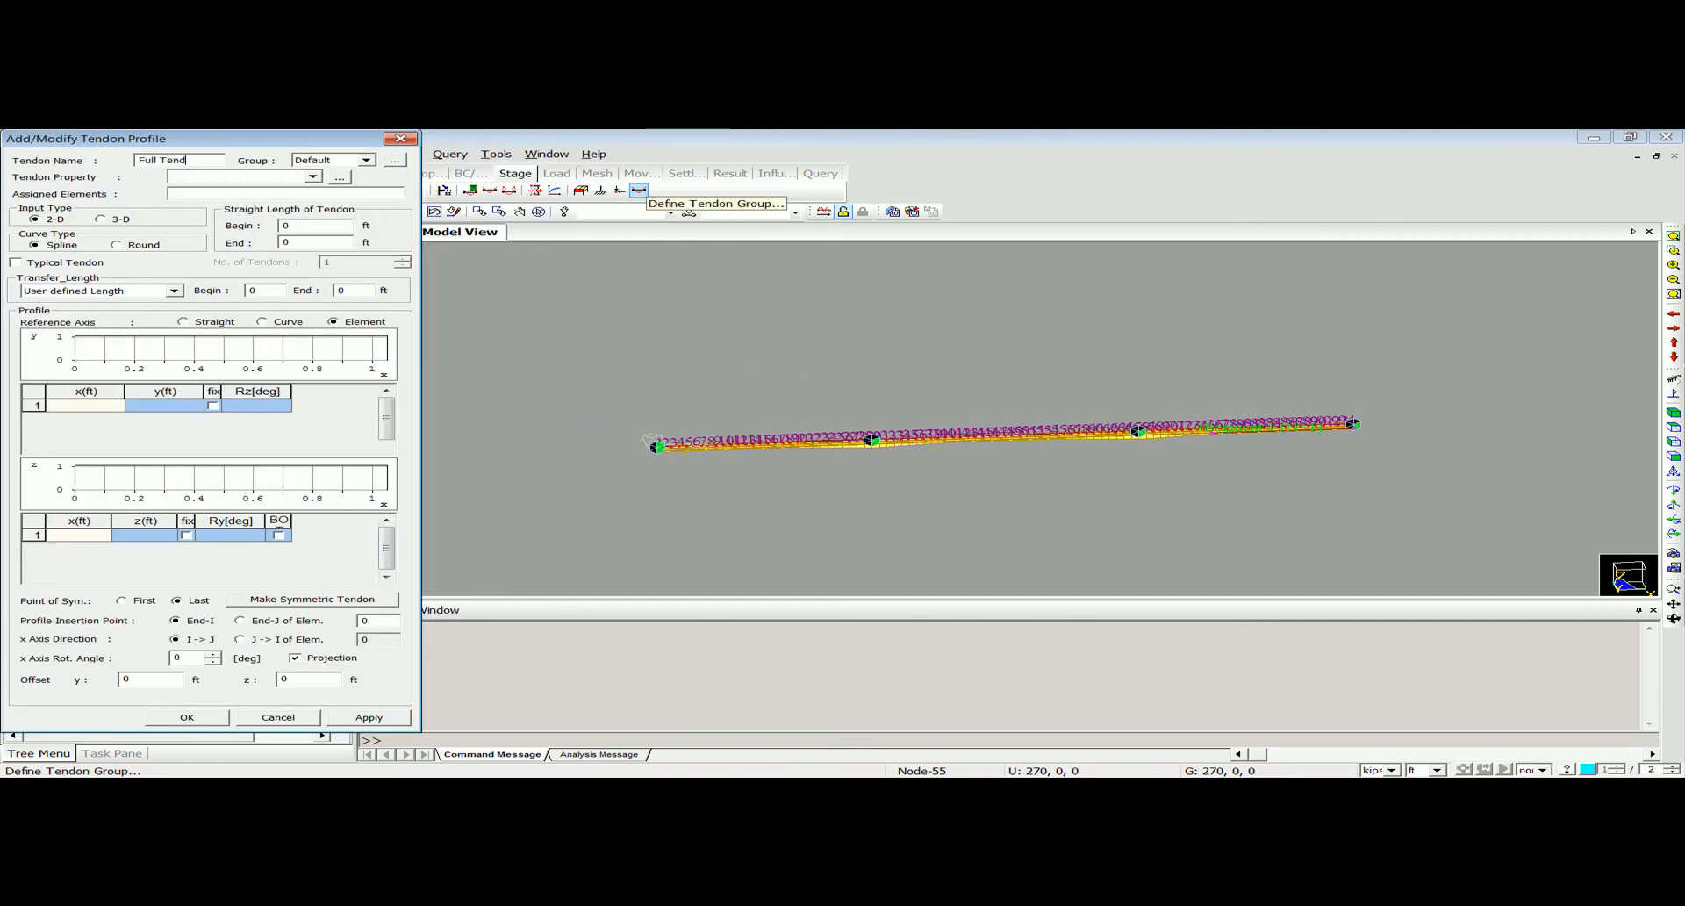
{"action": "left_click", "coordinate": [237, 177]}
{"action": "left_click", "coordinate": [235, 193]}
Assign the girder elements 1to94 to Full Tendon 1 and switch its input type to 3-D.
{"action": "left_click_drag", "start_coordinate": [279, 138], "coordinate": [307, 161]}
{"action": "left_click", "coordinate": [392, 212]}
{"action": "left_click", "coordinate": [147, 242]}
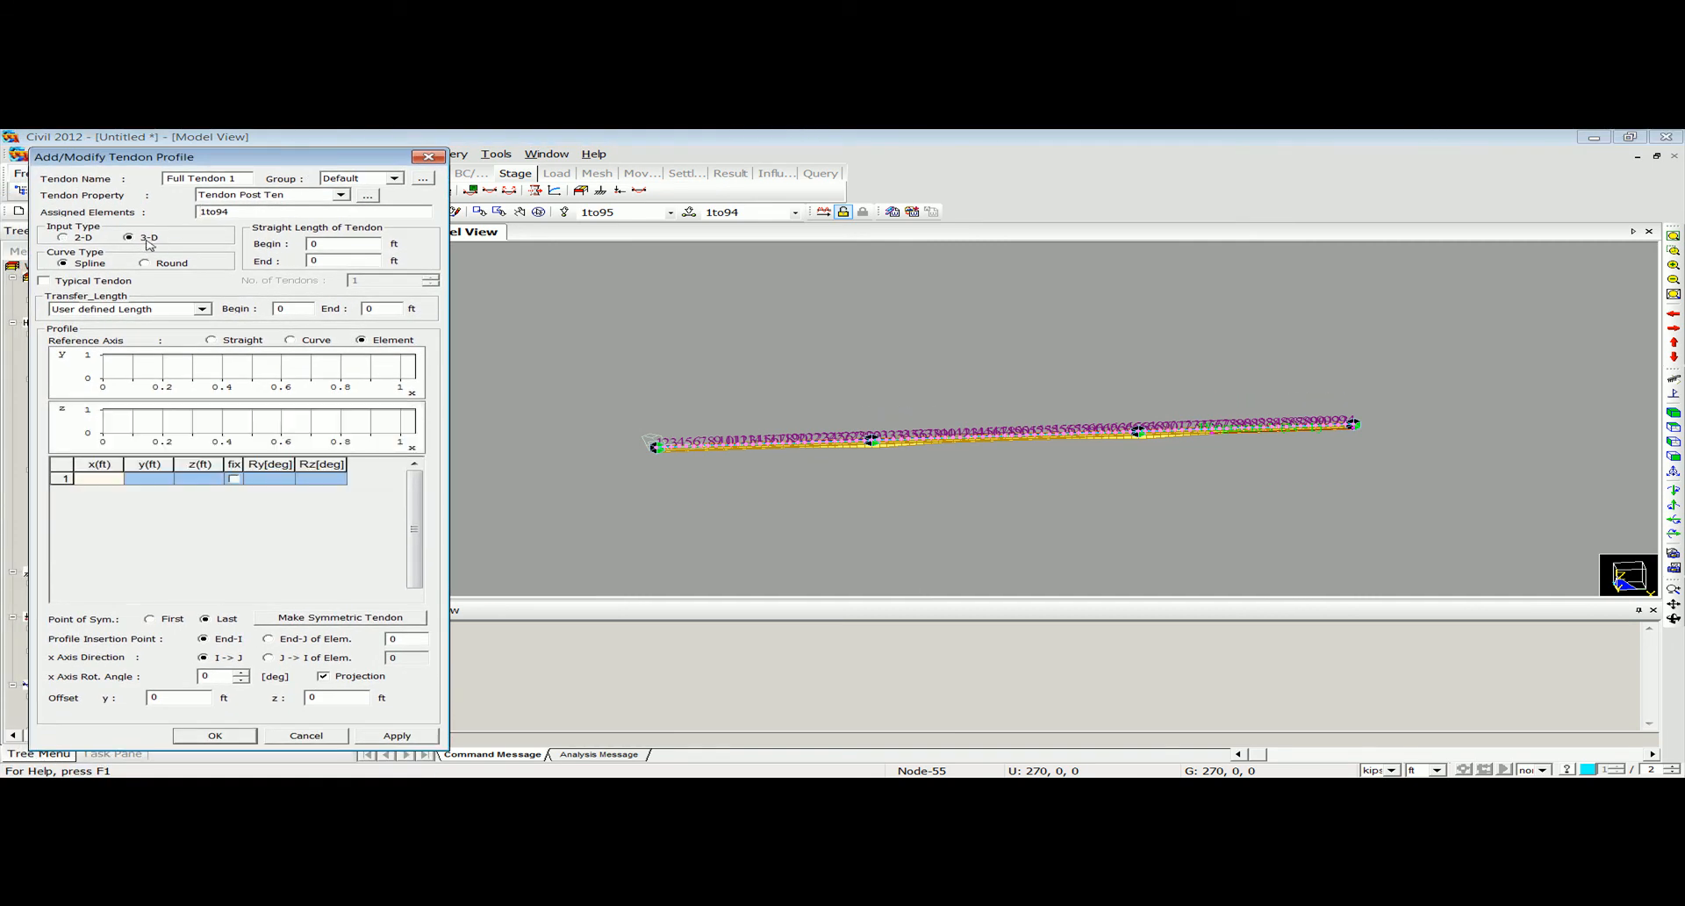
Define the first two Full Tendon 1 points at x 0, y 0, z -4 ft and x 145, y 0, z -1 ft.
{"action": "left_click", "coordinate": [107, 481]}
{"action": "left_click", "coordinate": [200, 479]}
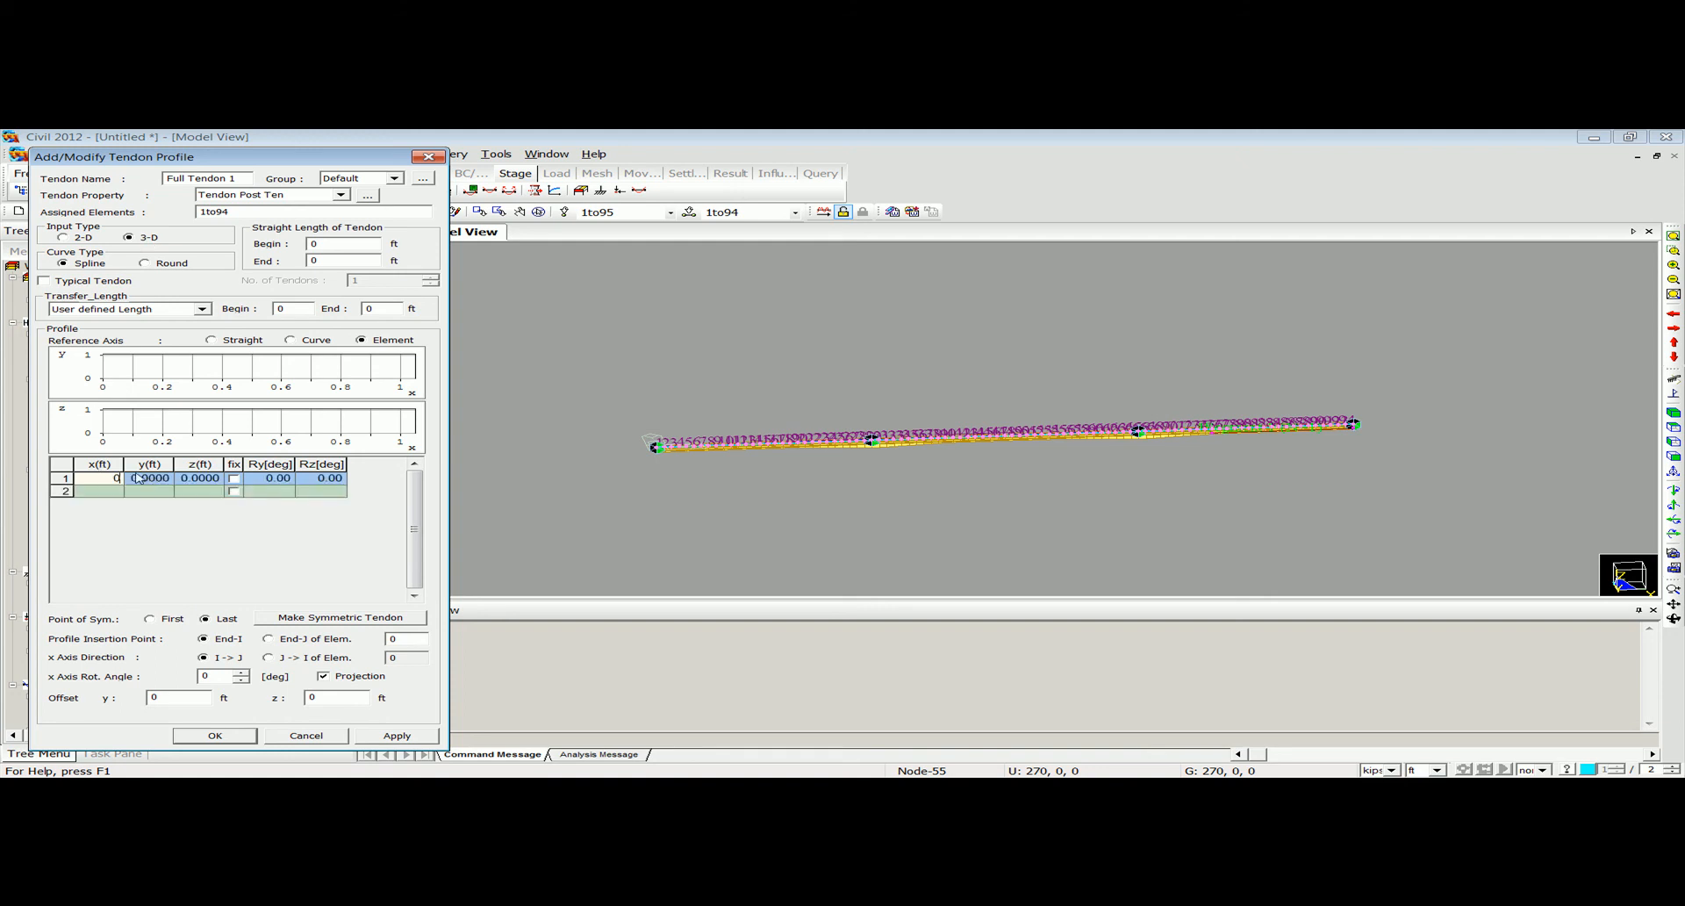
{"action": "left_click", "coordinate": [194, 480]}
{"action": "type", "text": "-4"}
{"action": "left_click", "coordinate": [94, 489]}
{"action": "type", "text": "145"}
{"action": "left_click", "coordinate": [151, 493]}
{"action": "left_click", "coordinate": [214, 492]}
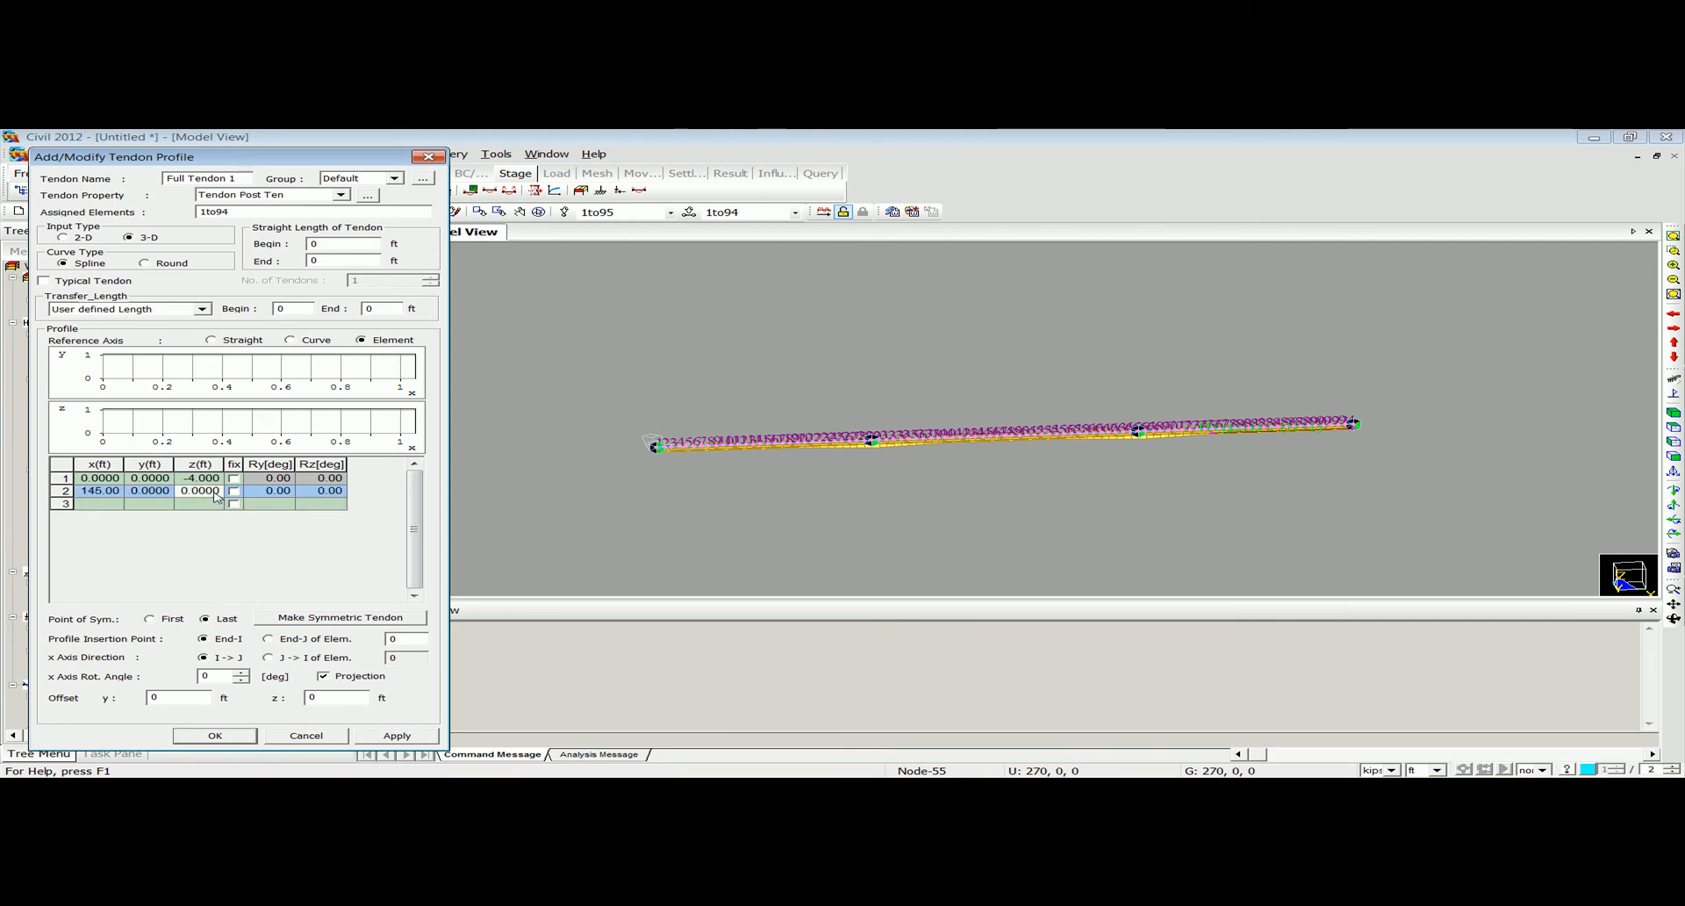
{"action": "type", "text": "-1"}
Define the third profile point of Full Tendon 1 at x 236, y 0, z -4 ft.
{"action": "left_click", "coordinate": [88, 507]}
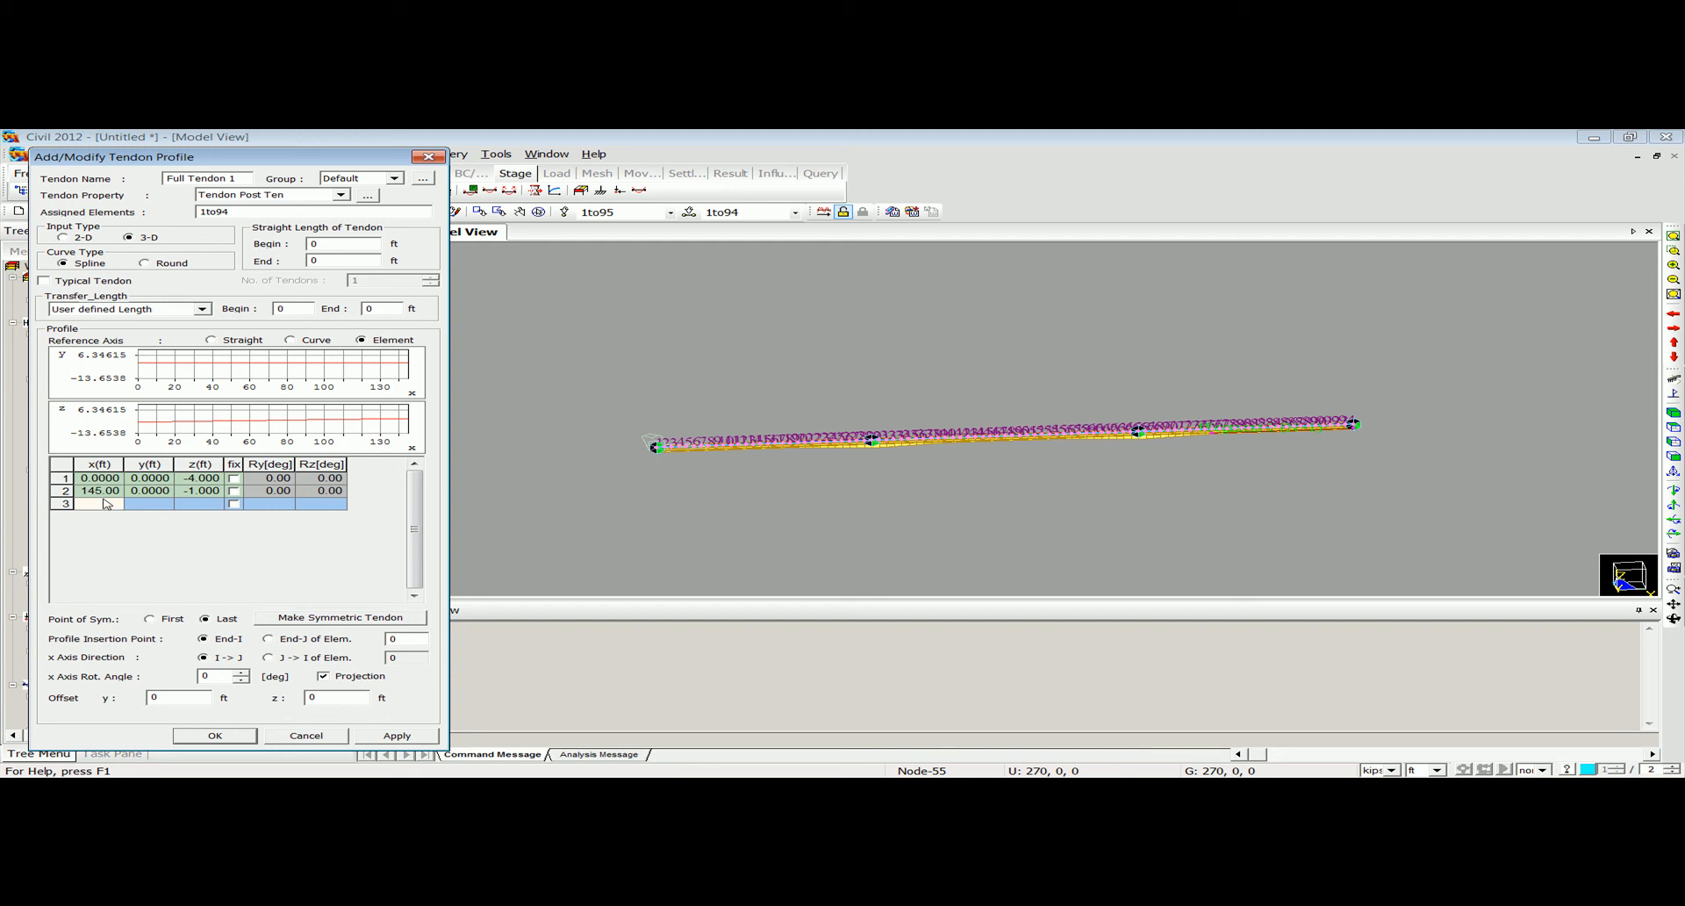
{"action": "type", "text": "236"}
{"action": "left_click", "coordinate": [200, 505]}
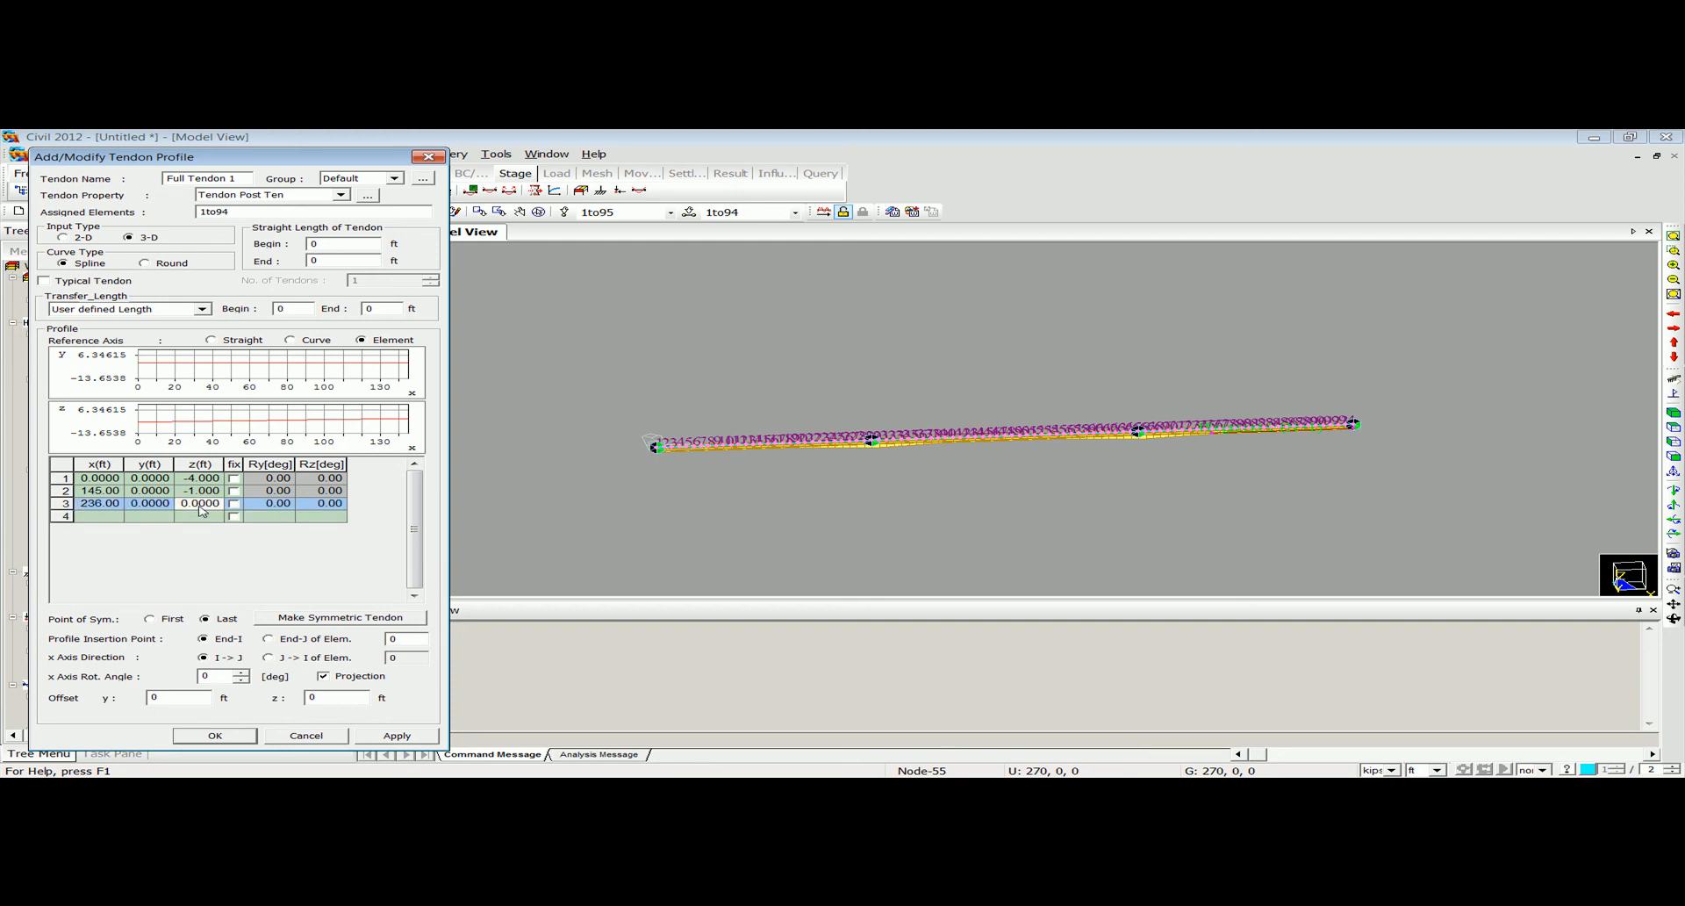
{"action": "type", "text": "-"}
{"action": "left_click", "coordinate": [185, 517]}
Define the fourth profile point of Full Tendon 1 at x 325, y 0, z -4 ft.
{"action": "left_click", "coordinate": [91, 517]}
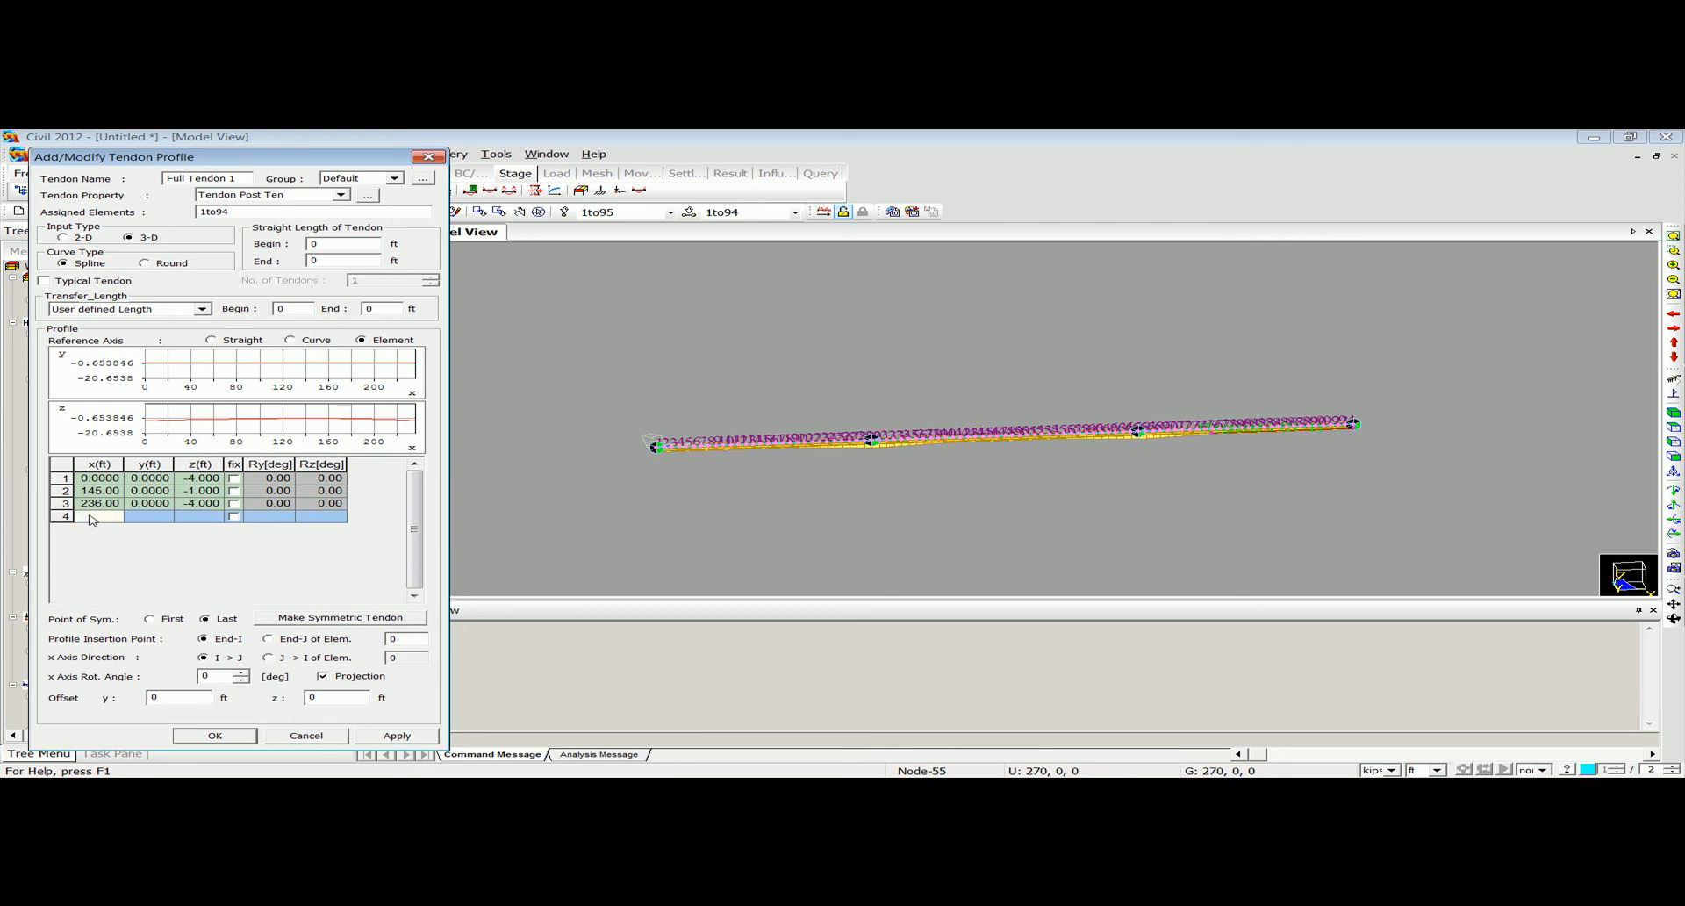
{"action": "type", "text": "325"}
{"action": "key", "text": "Return"}
{"action": "left_click", "coordinate": [200, 520]}
{"action": "type", "text": "-4"}
Define the fifth point at x 470, y 0, z -1 ft and save Full Tendon 1 with its insertion point at End-I of element 1.
{"action": "left_click", "coordinate": [90, 529]}
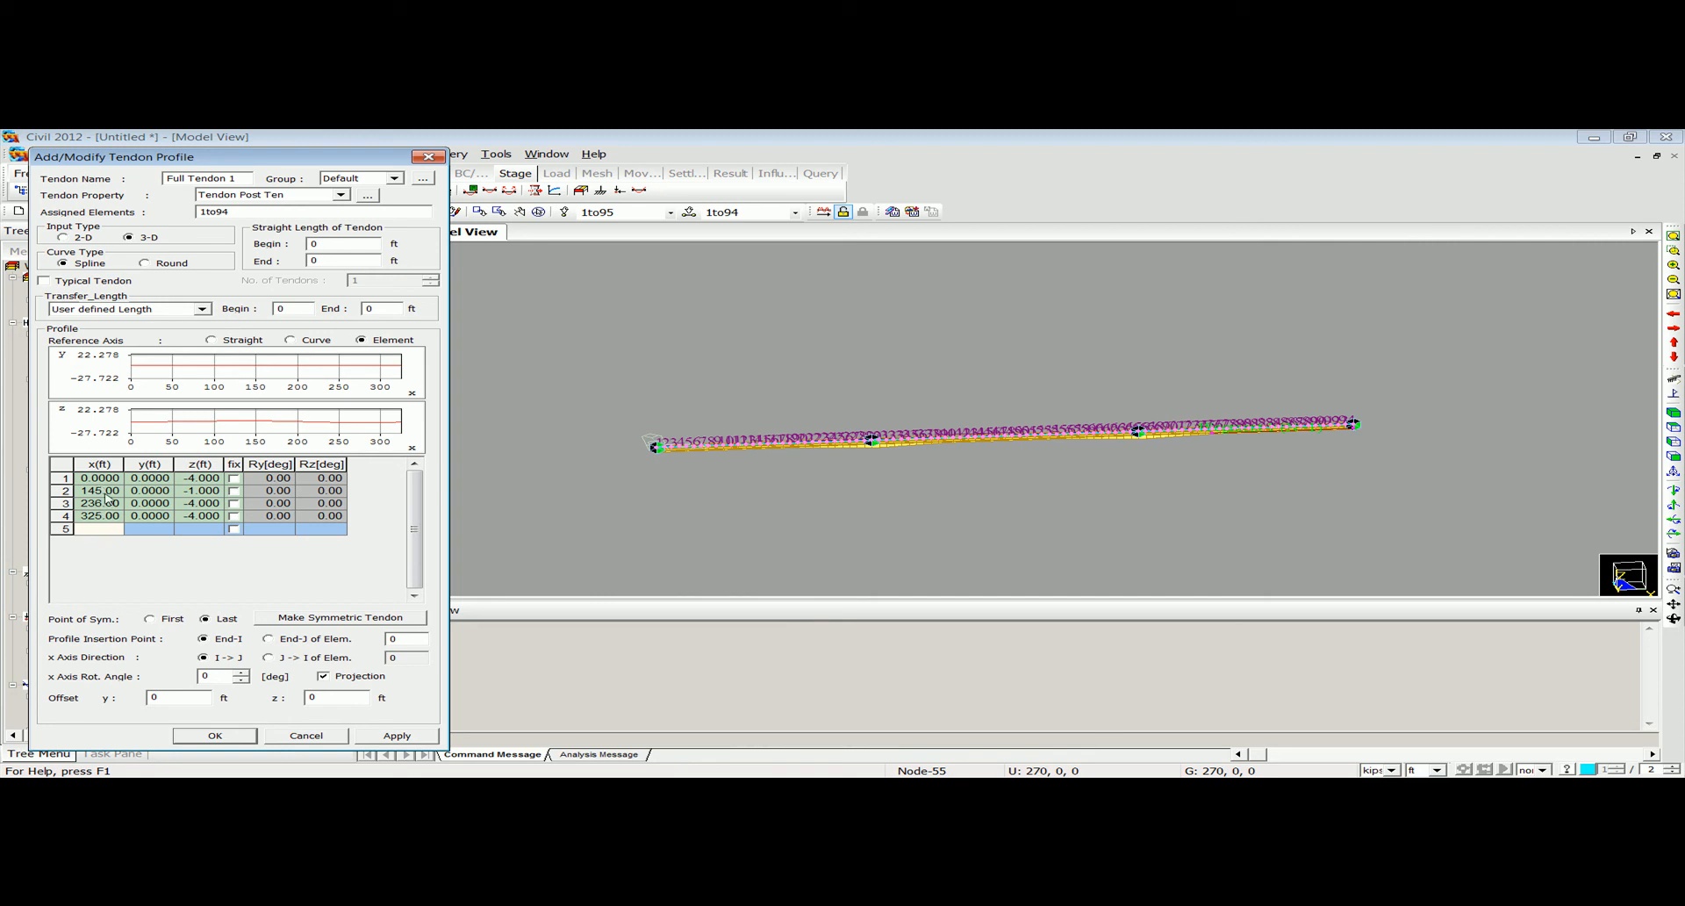
{"action": "type", "text": "470"}
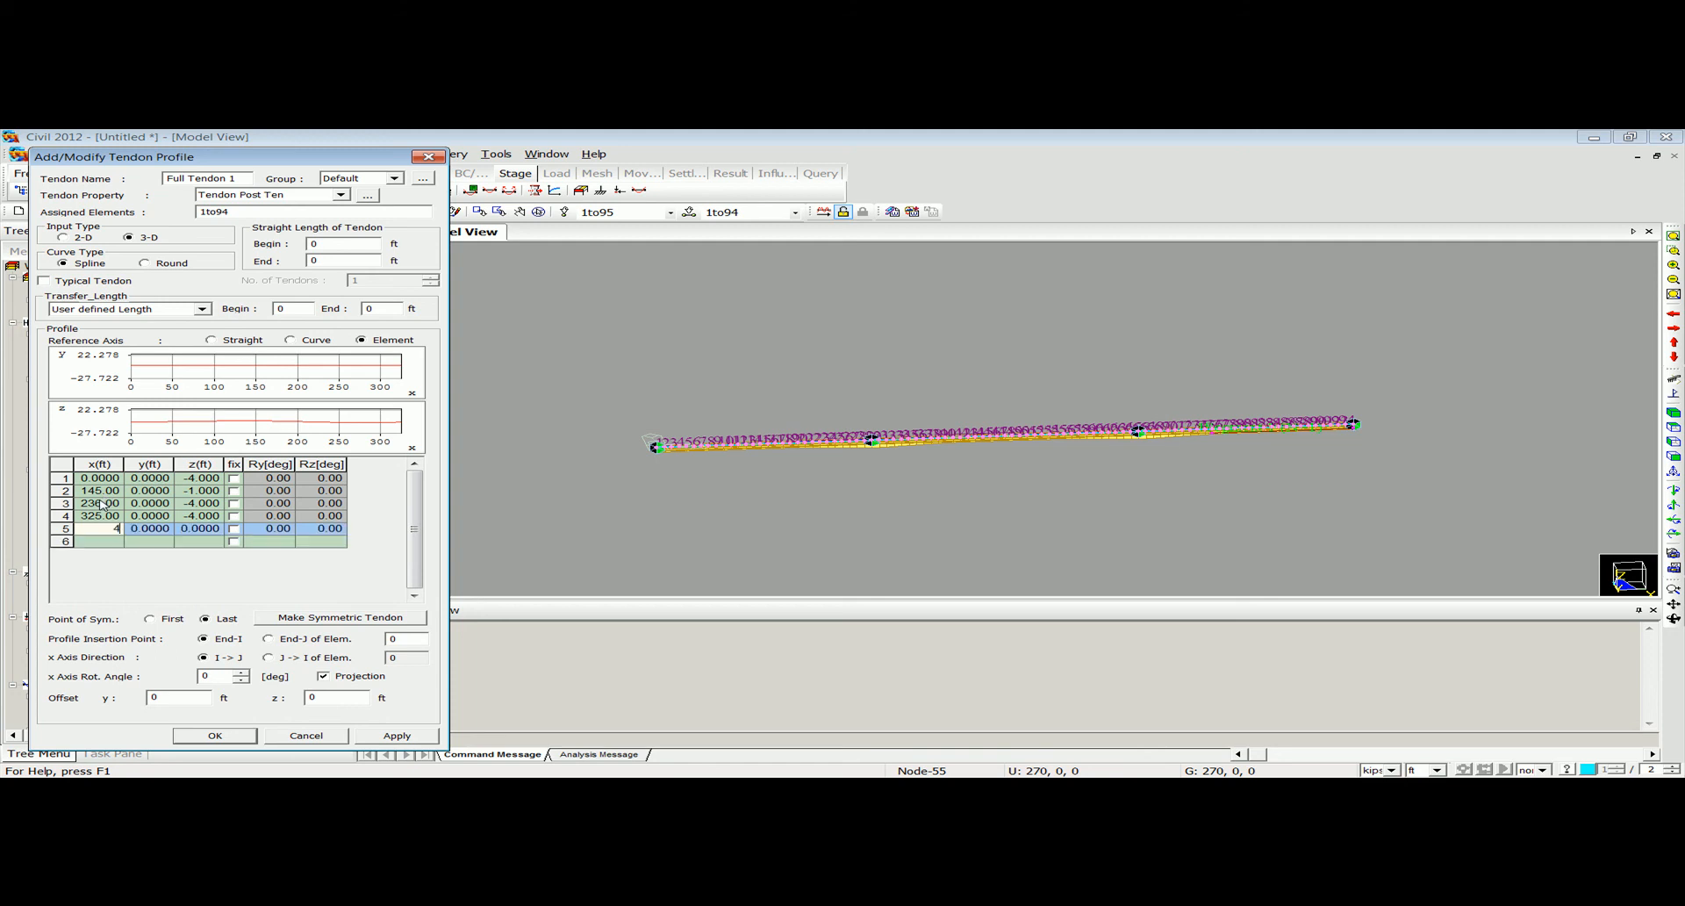
{"action": "left_click", "coordinate": [143, 526]}
{"action": "left_click", "coordinate": [186, 527]}
{"action": "type", "text": "-"}
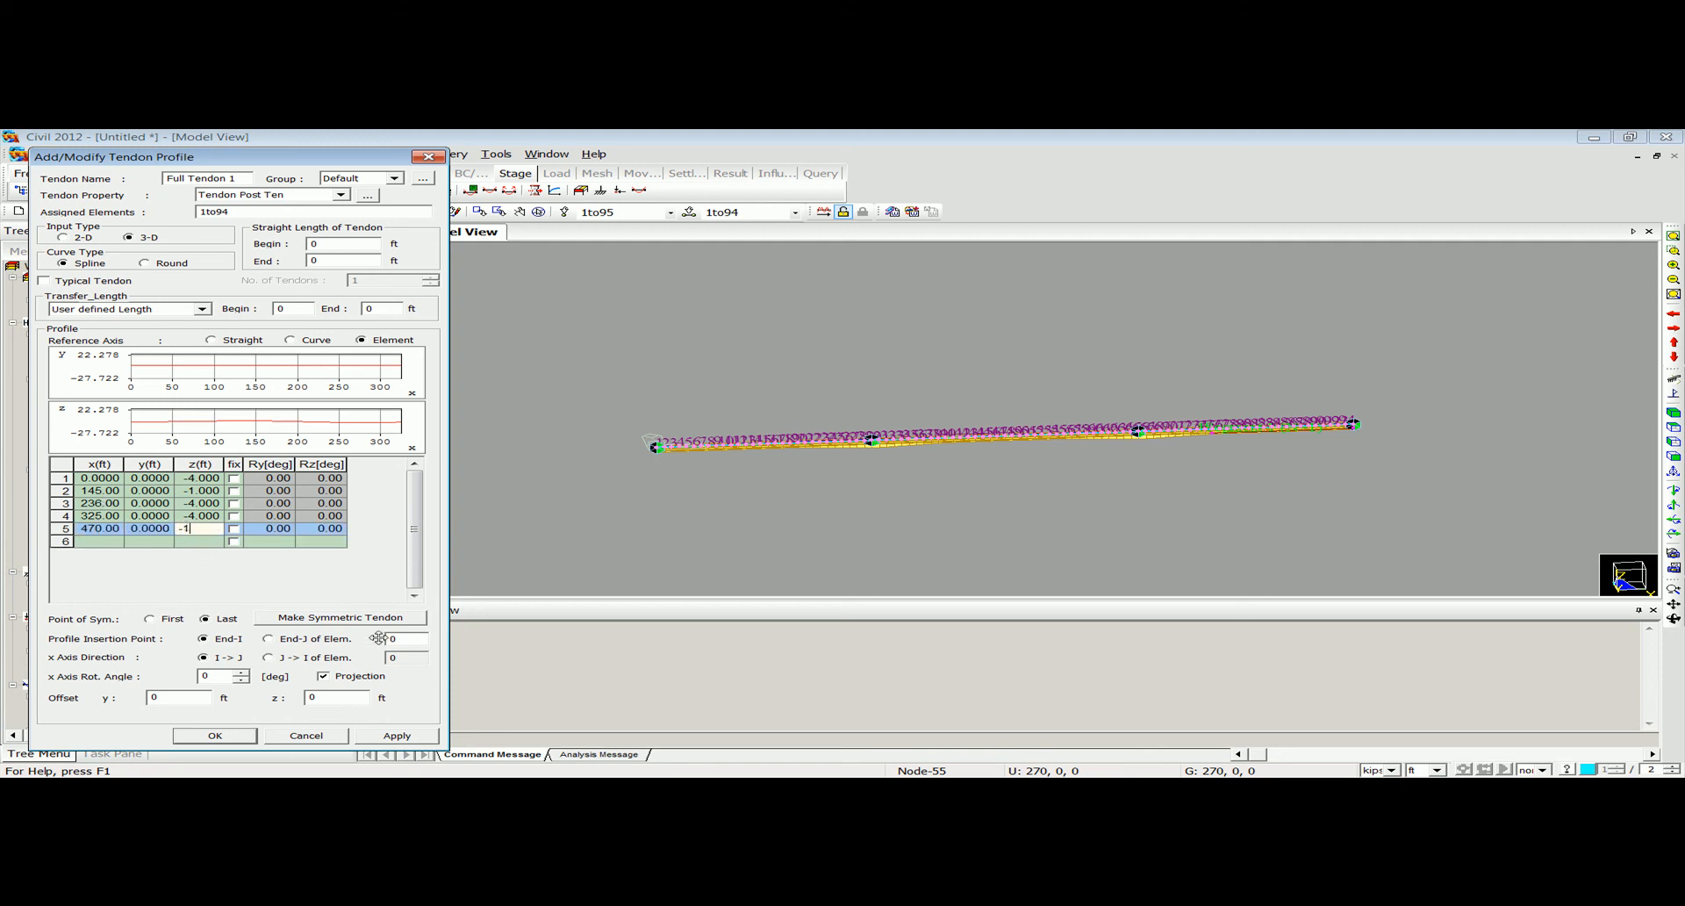
{"action": "type", "text": "1"}
{"action": "left_click", "coordinate": [408, 643]}
{"action": "left_click", "coordinate": [235, 735]}
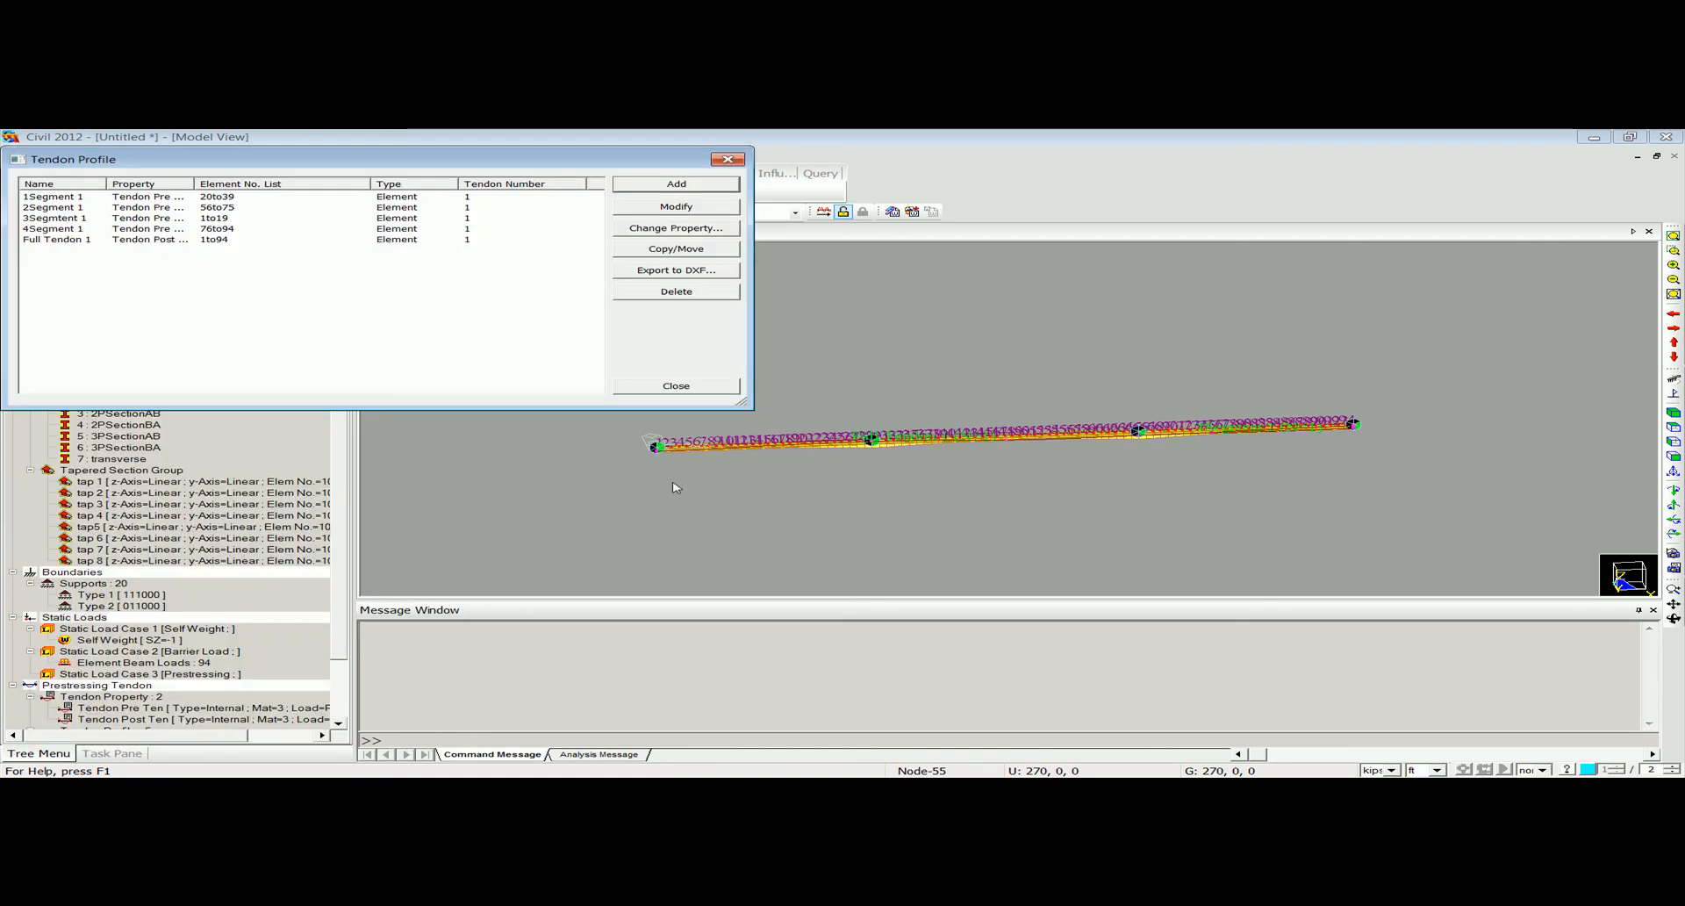
{"action": "left_click", "coordinate": [727, 159]}
Hide the element numbers and fit the whole bridge in the model view.
{"action": "left_click", "coordinate": [255, 191]}
{"action": "middle_click_drag", "start_coordinate": [796, 496], "coordinate": [664, 461], "text": "ctrl"}
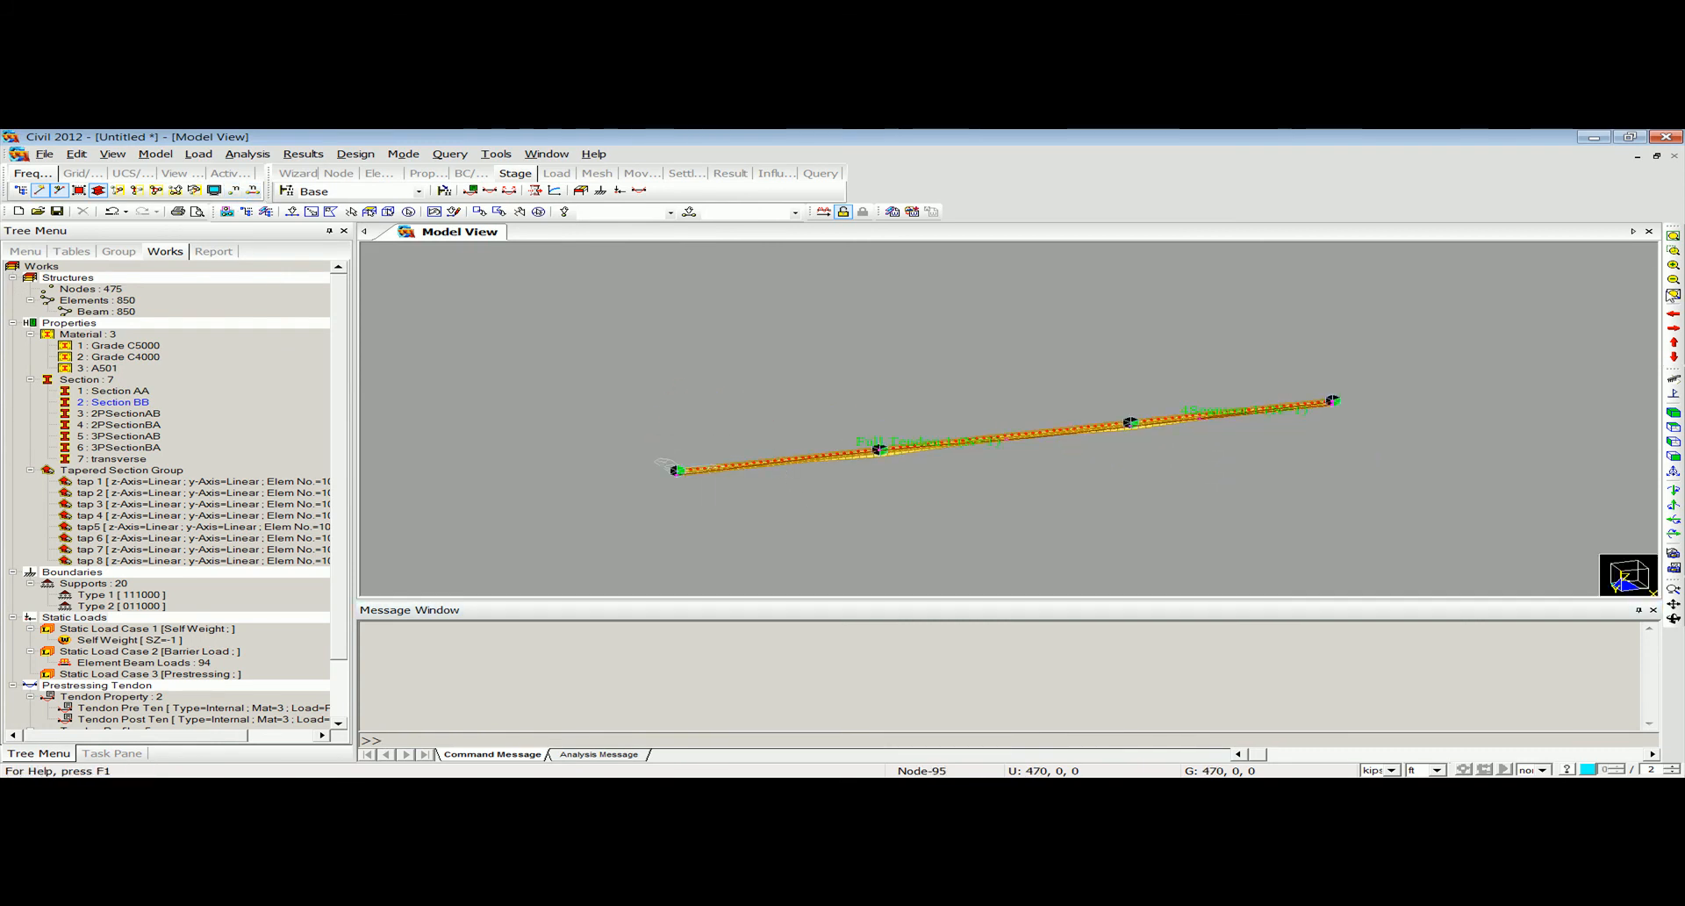
{"action": "left_click", "coordinate": [1673, 235]}
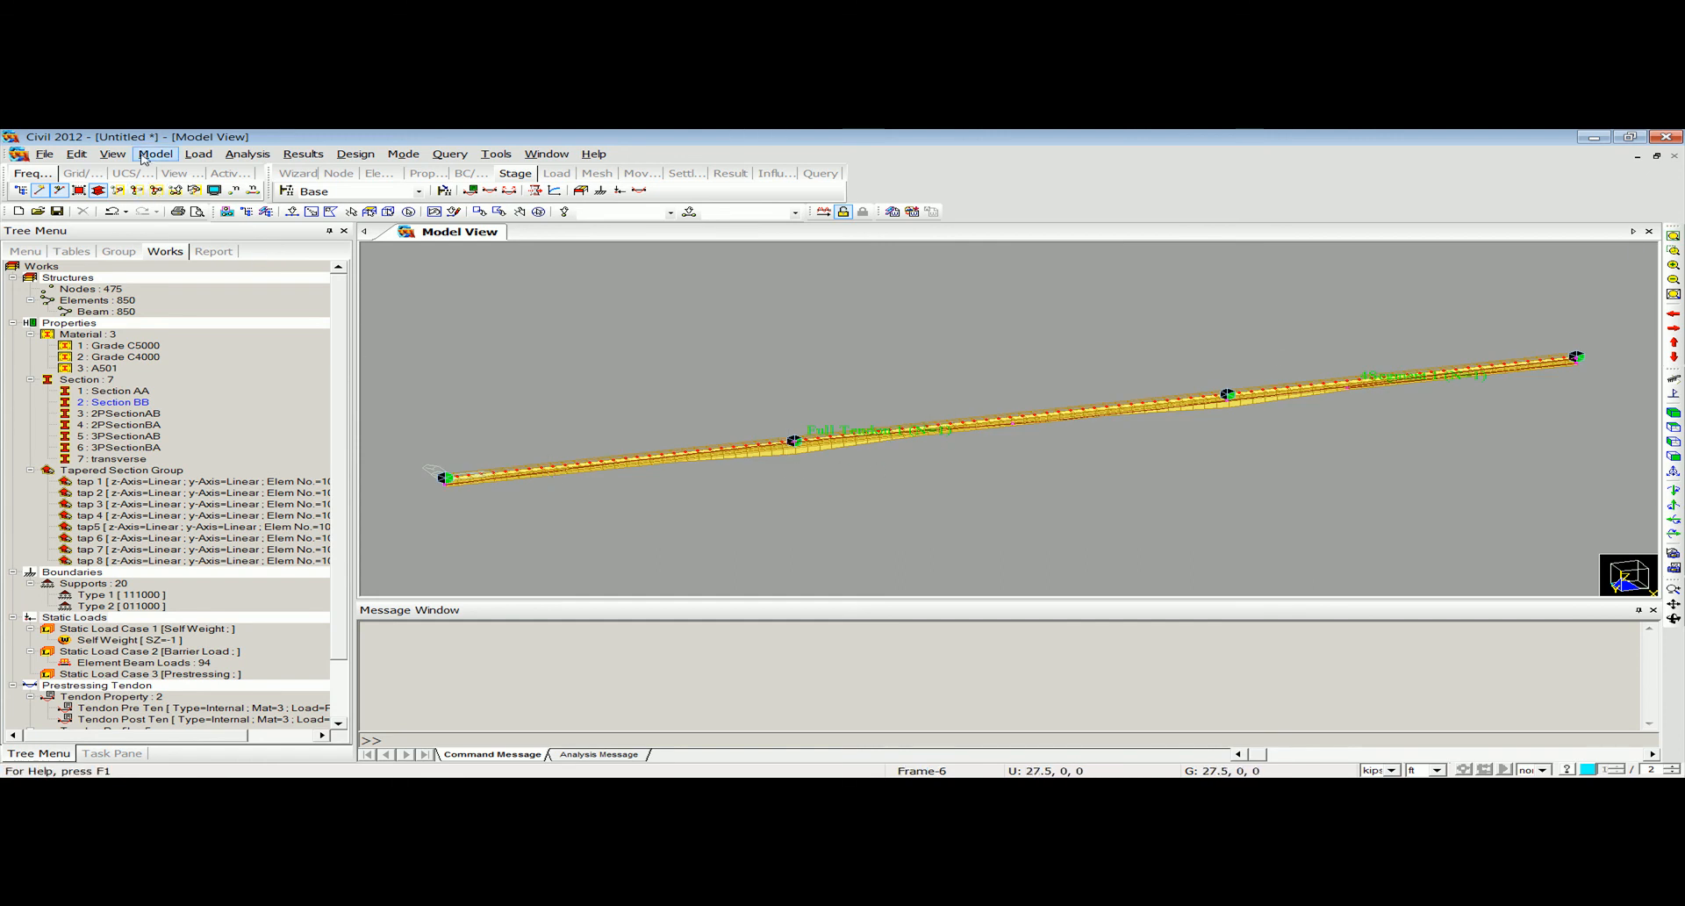
Activate all elements of the bridge model and turn off the hidden surface display.
{"action": "left_click", "coordinate": [114, 155]}
{"action": "mouse_move", "coordinate": [249, 436]}
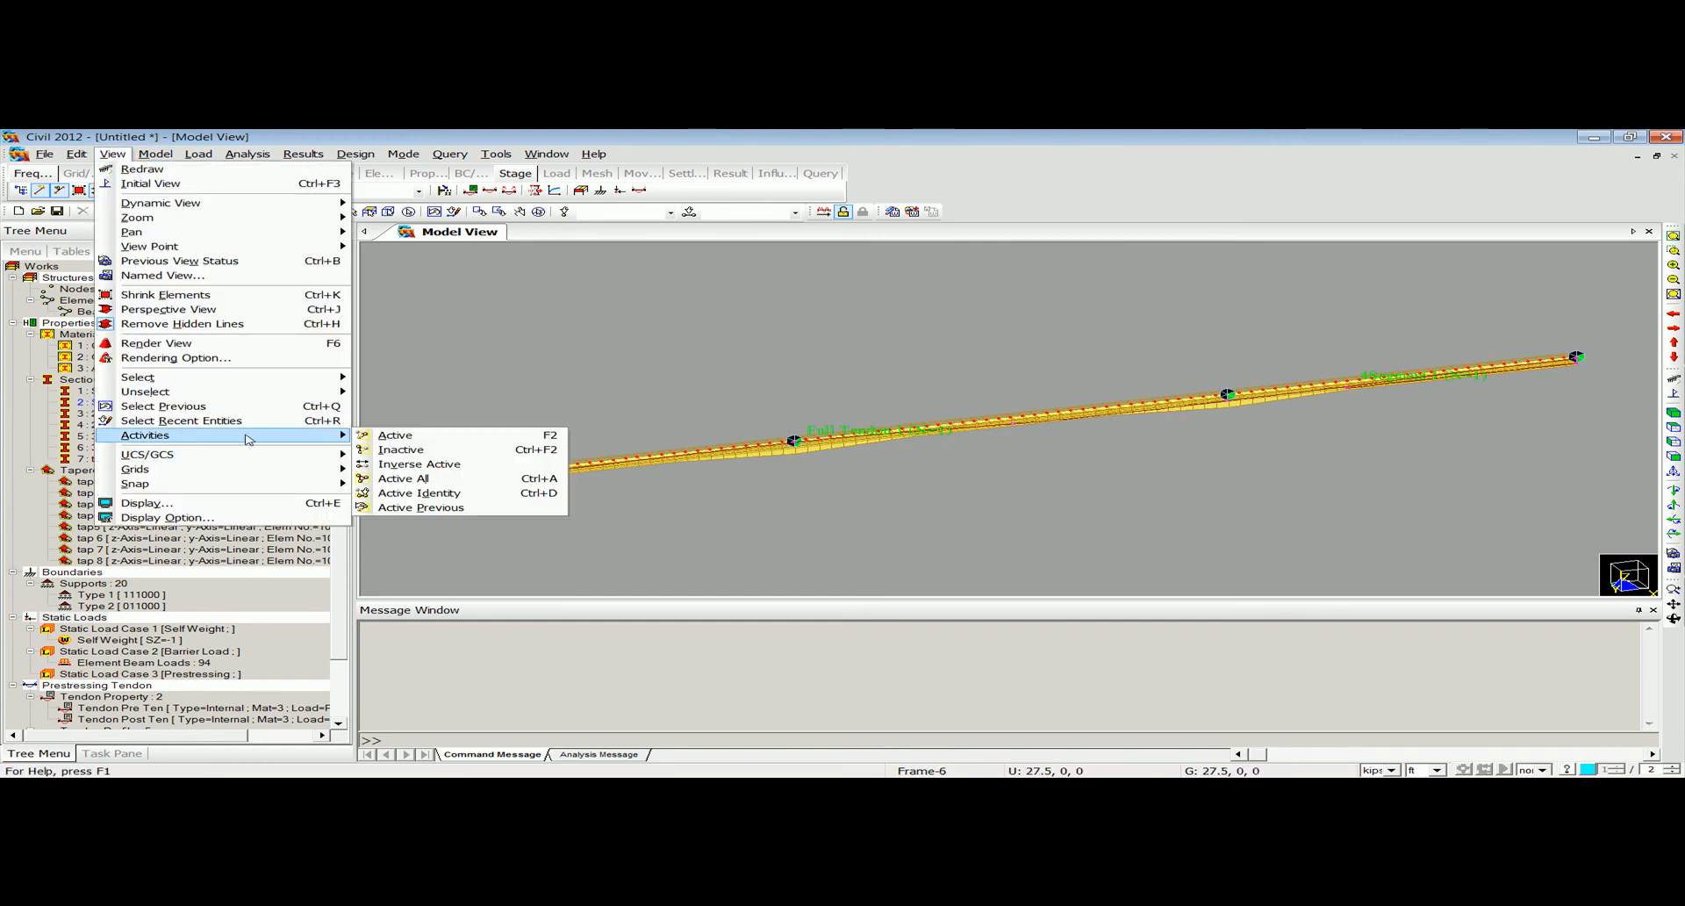
{"action": "left_click", "coordinate": [432, 479]}
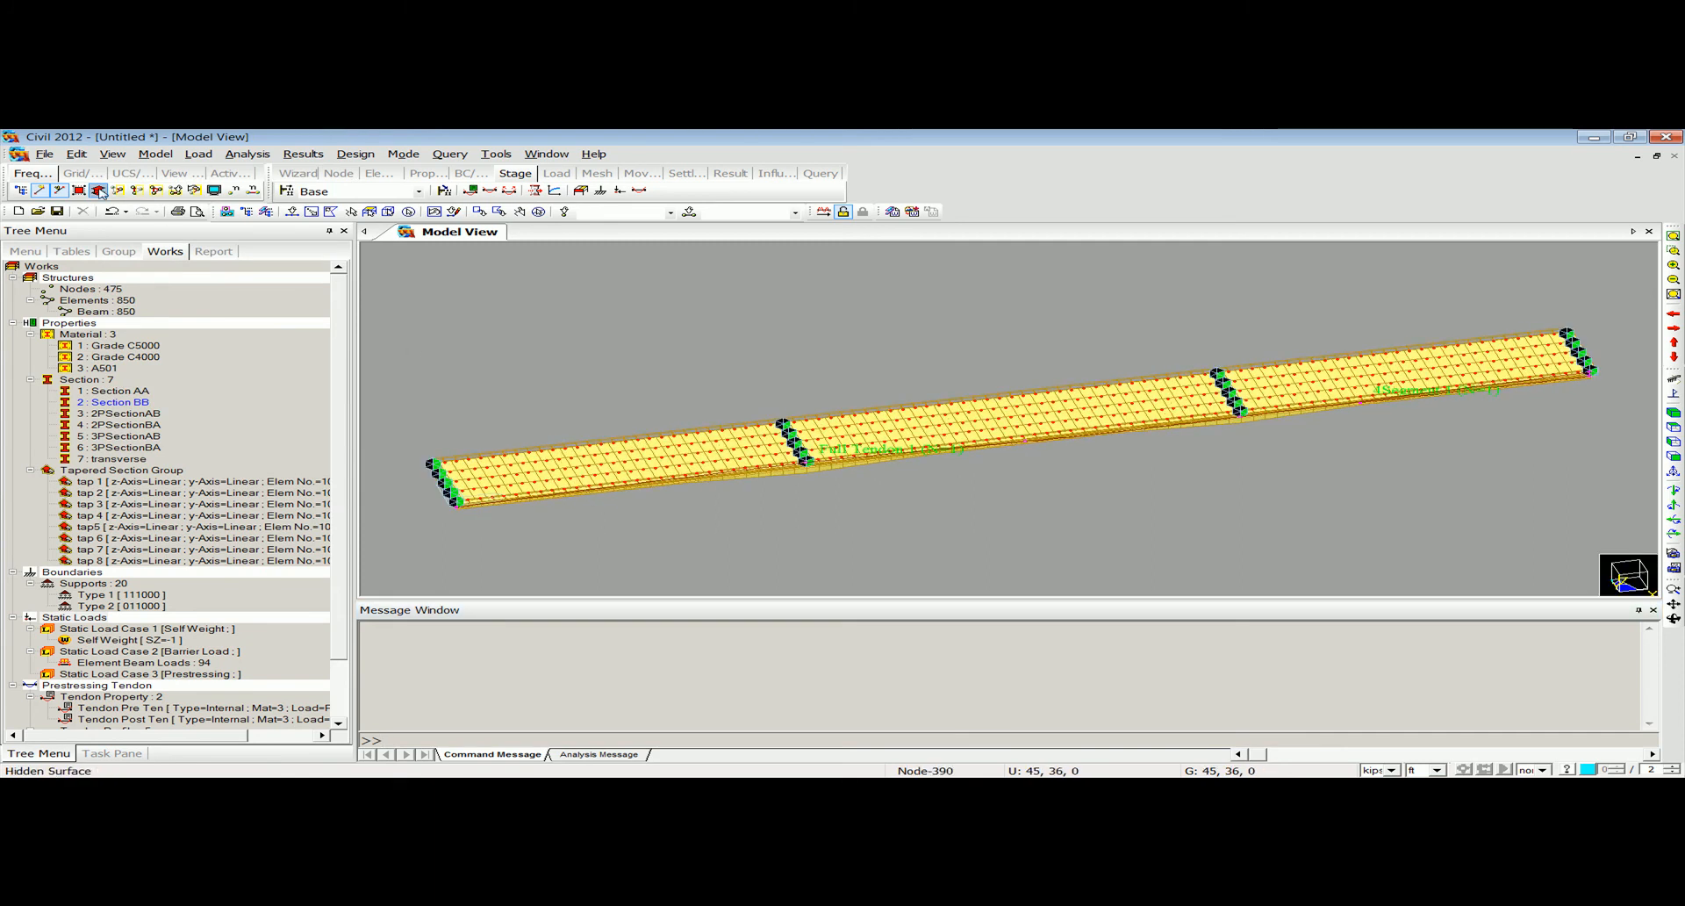
{"action": "left_click", "coordinate": [100, 192]}
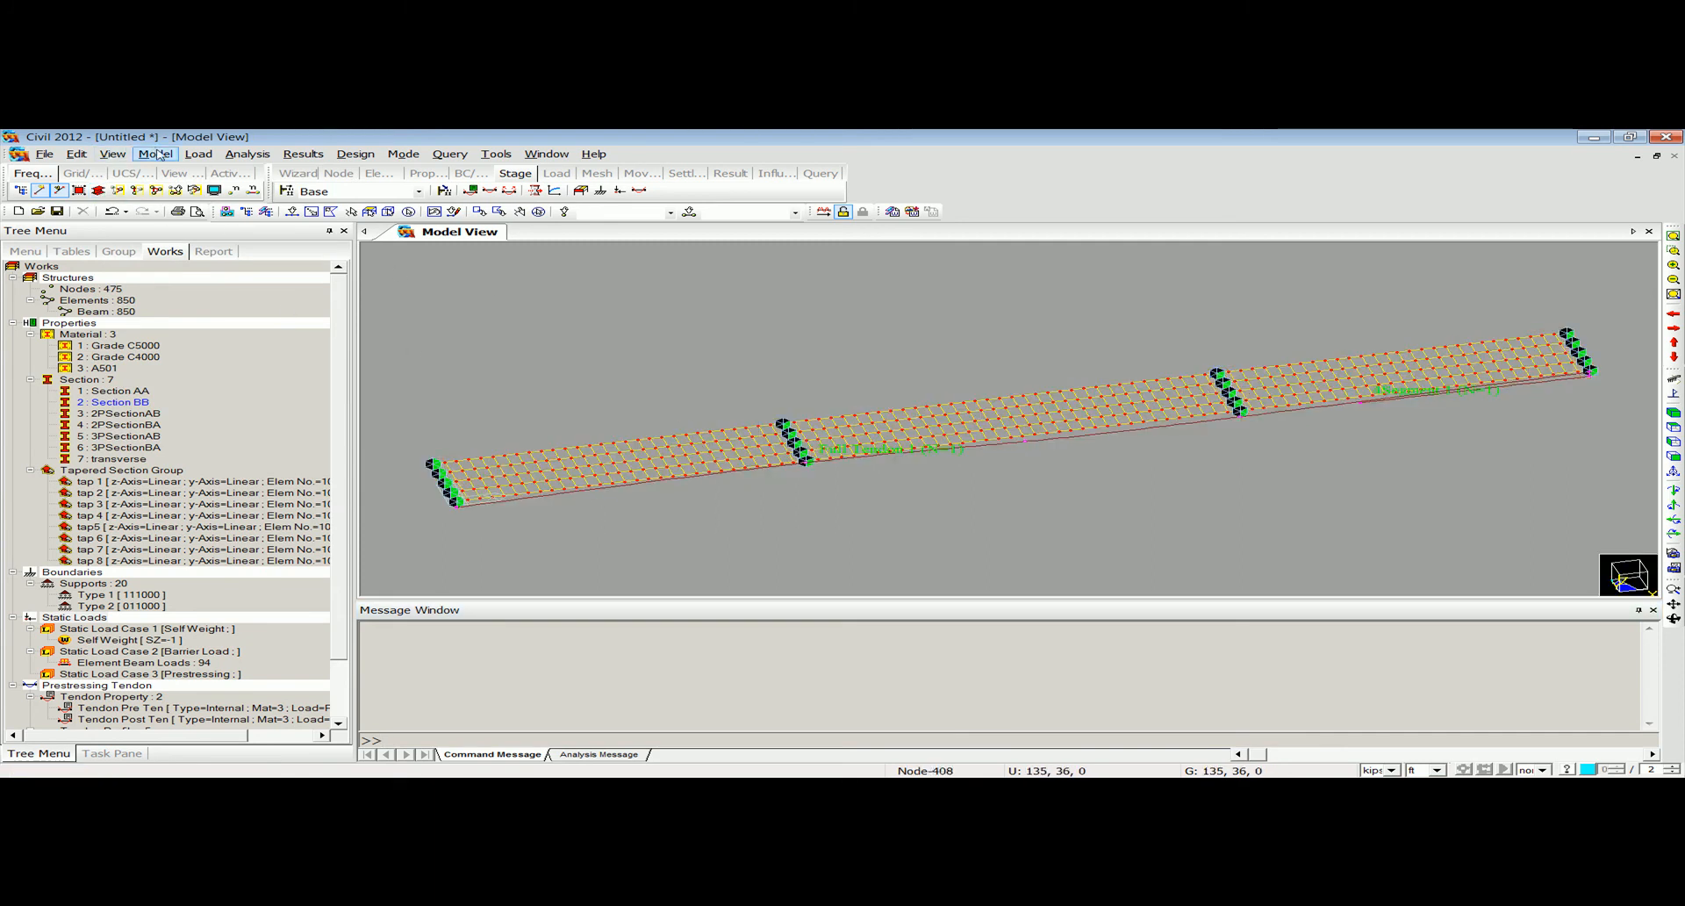
Copy the 1Segment 1 tendon profile by an equal distance of 0,9,0 ft.
{"action": "left_click", "coordinate": [198, 153]}
{"action": "mouse_move", "coordinate": [339, 434]}
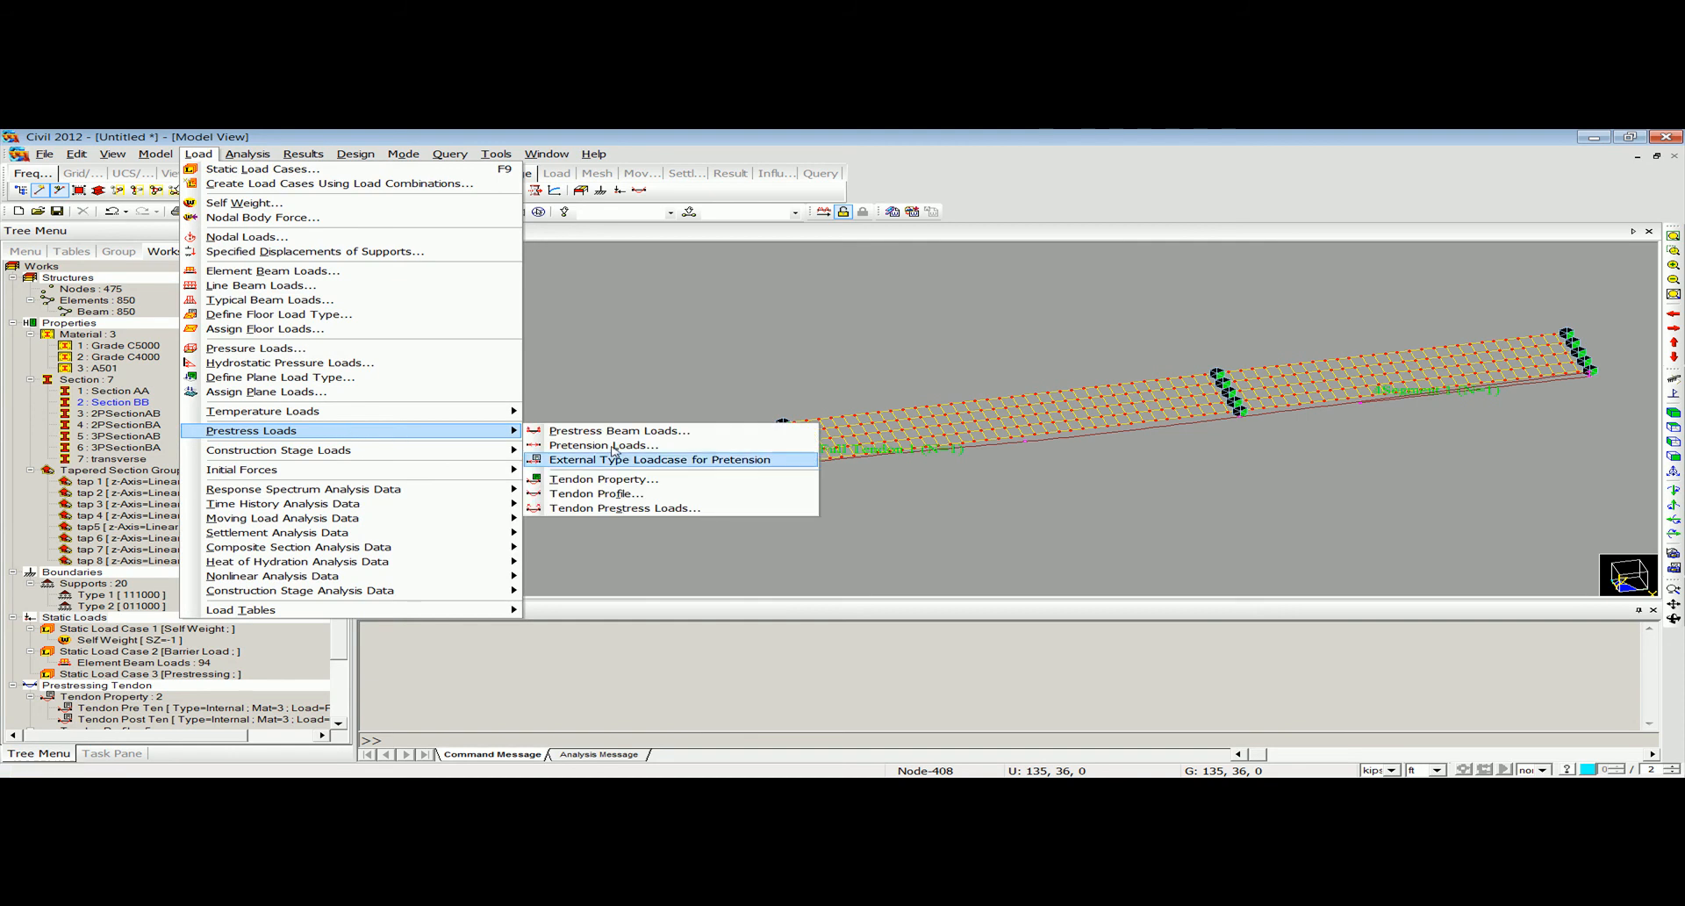
{"action": "left_click", "coordinate": [706, 494]}
{"action": "left_click", "coordinate": [386, 198]}
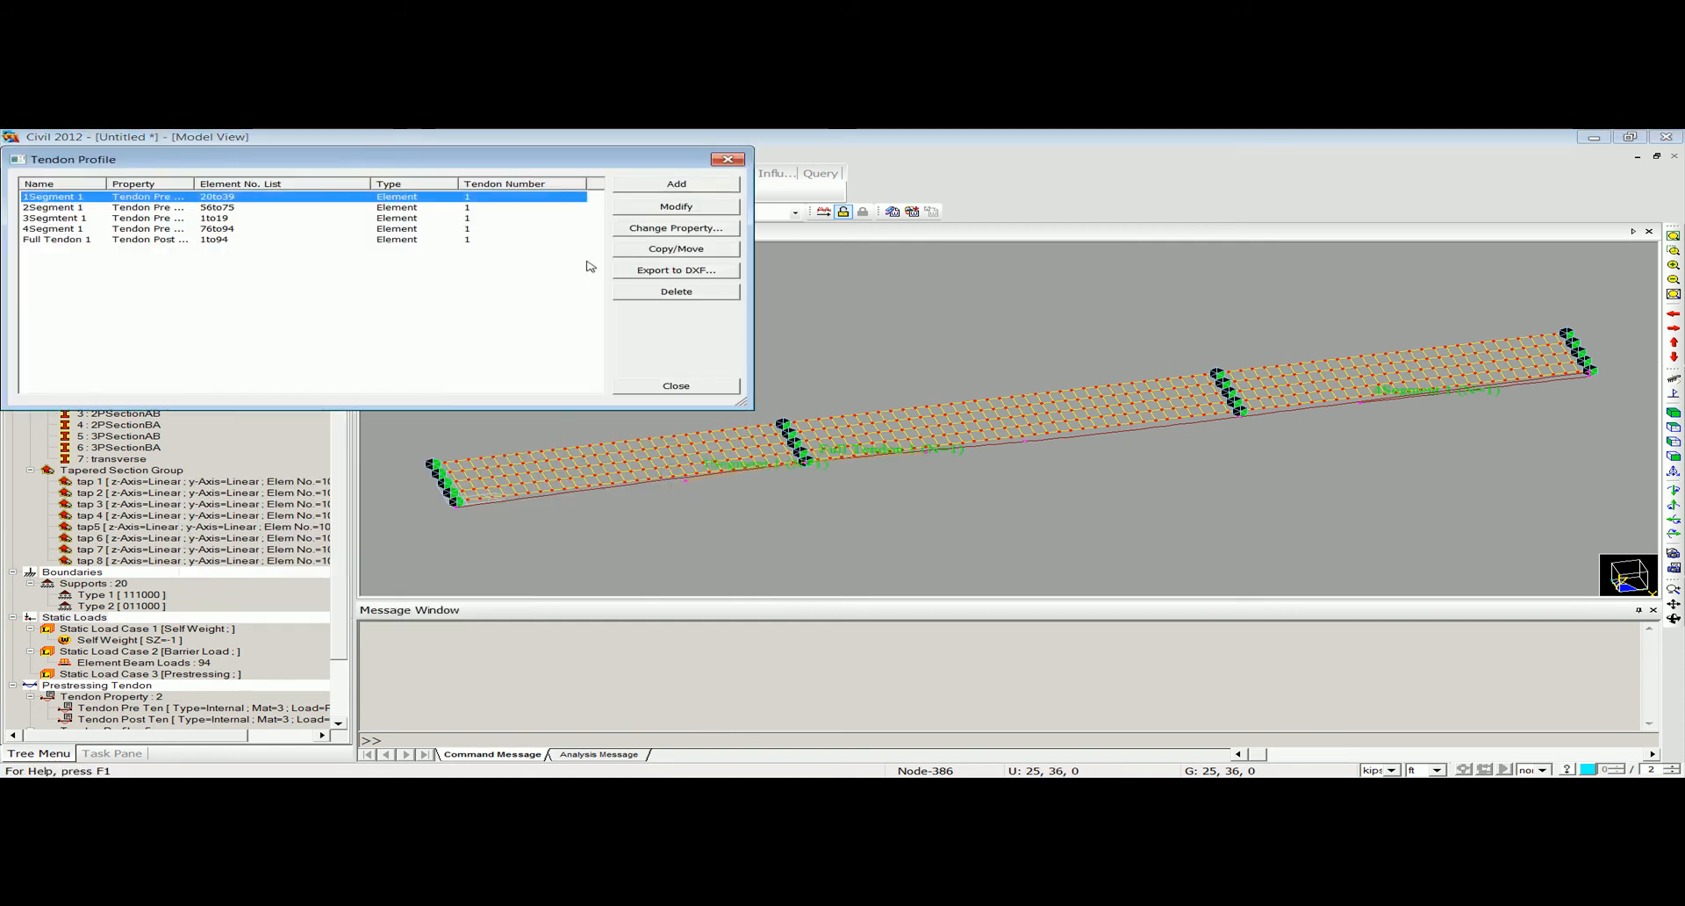
{"action": "left_click", "coordinate": [675, 248]}
{"action": "left_click_drag", "start_coordinate": [214, 184], "coordinate": [306, 189]}
{"action": "left_click", "coordinate": [126, 284]}
{"action": "left_click", "coordinate": [300, 302]}
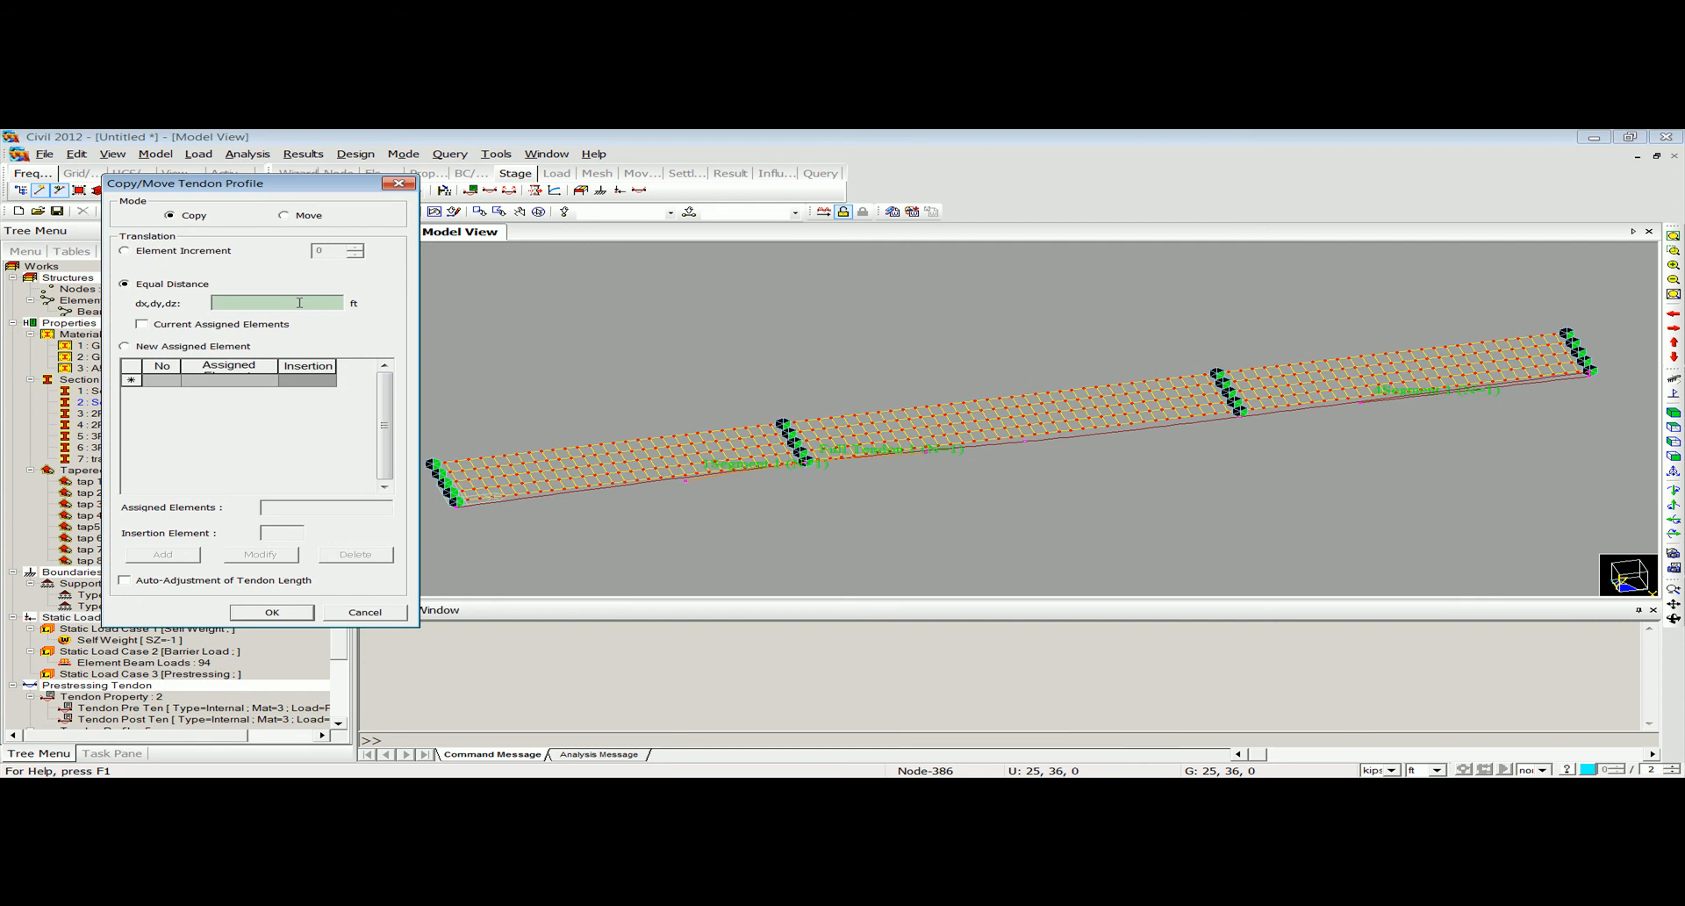
{"action": "type", "text": "0,9,0"}
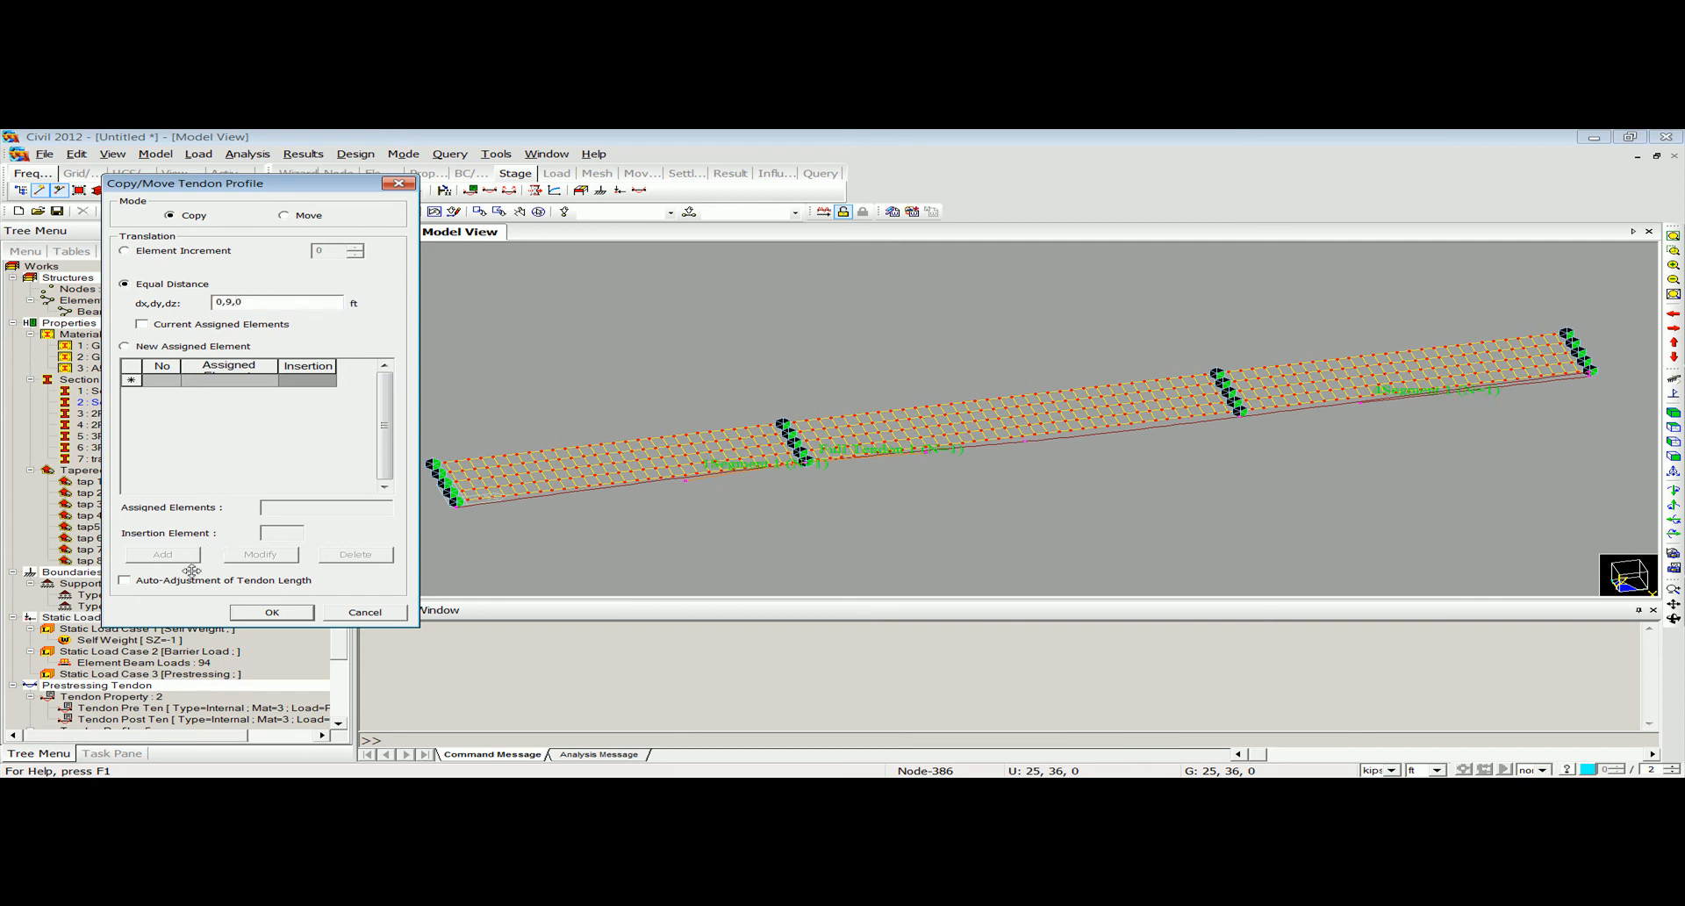
{"action": "left_click", "coordinate": [257, 609]}
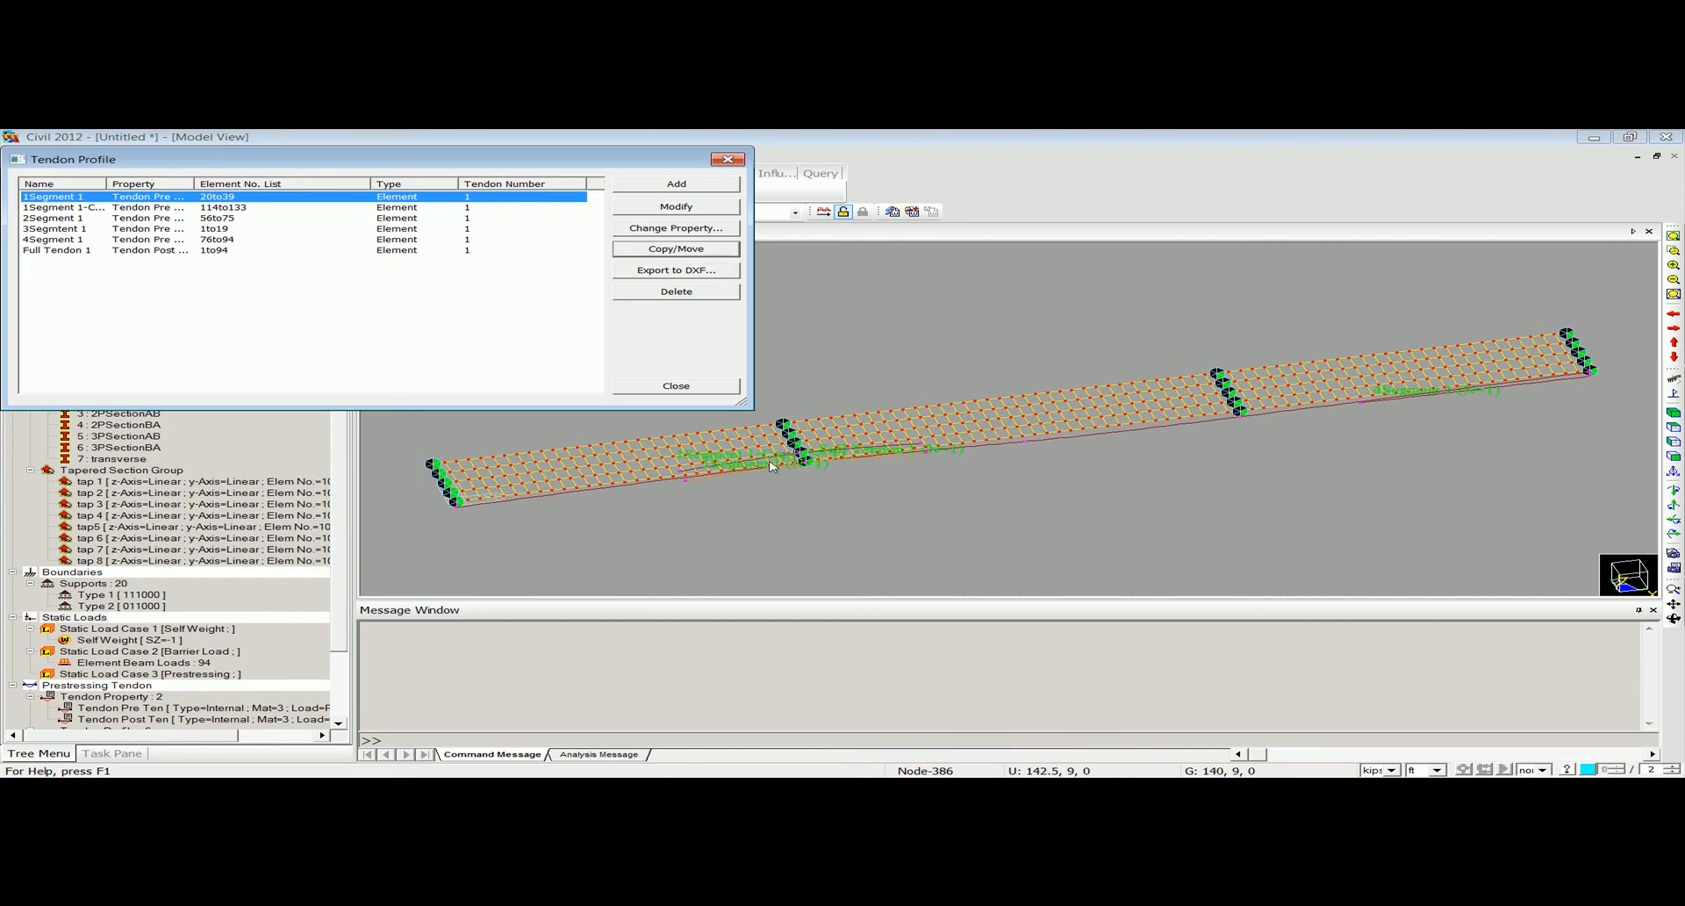
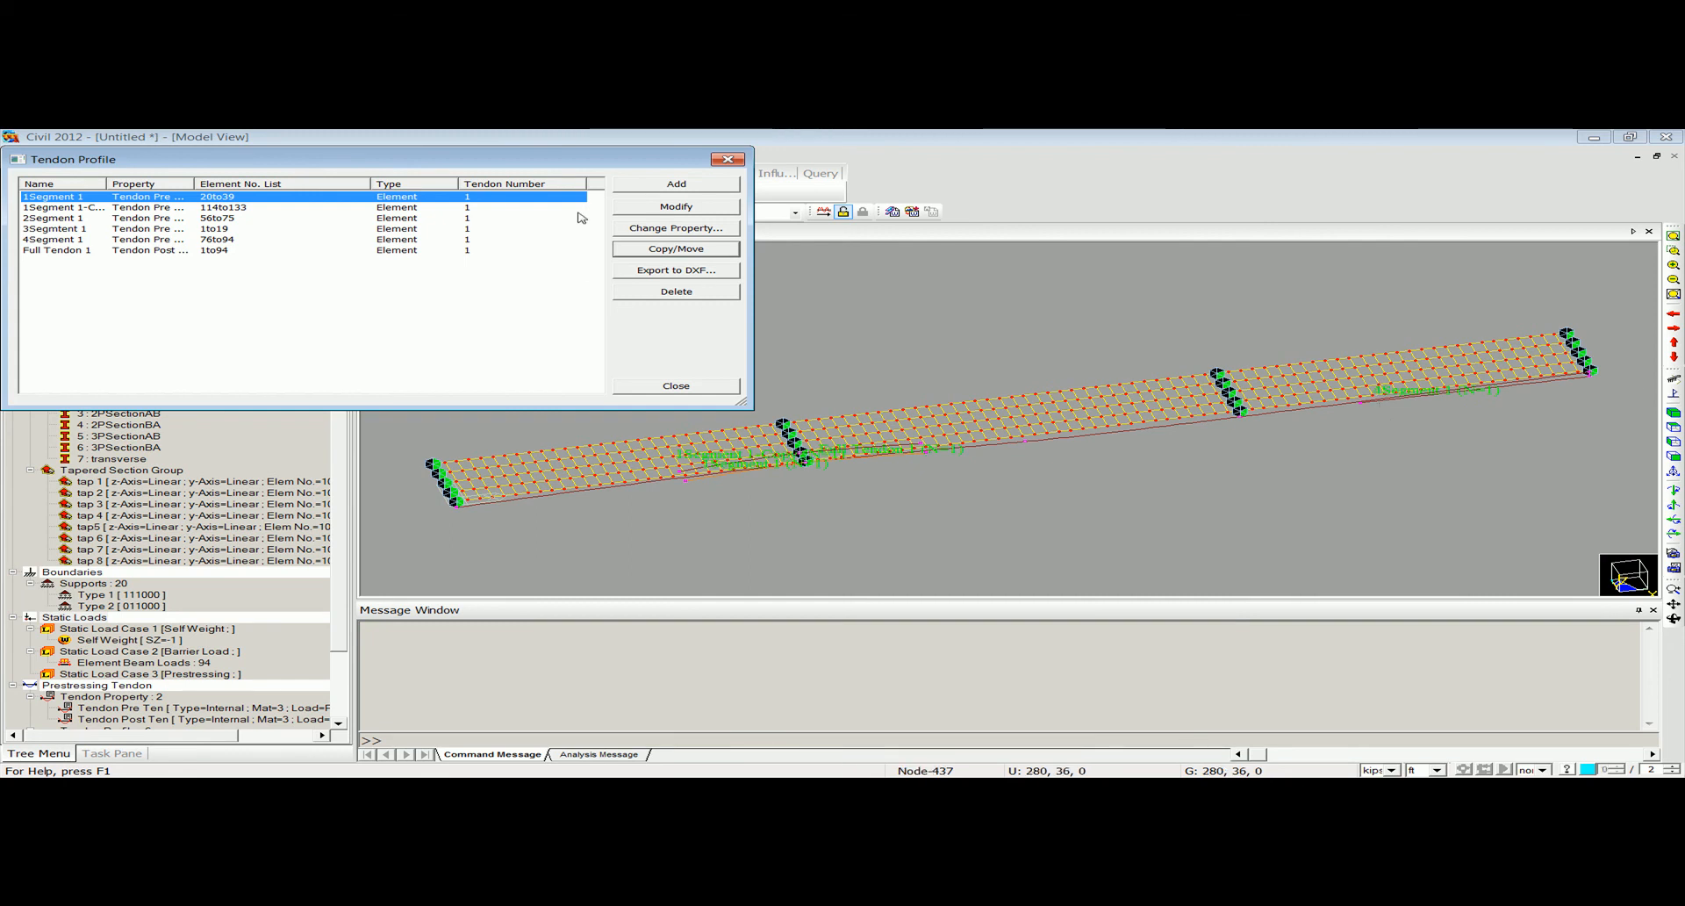
Close the tendon profile list and start a tendon prestress load with load case Prestressing and load group Prestressing 1.
{"action": "left_click", "coordinate": [728, 159]}
{"action": "left_click", "coordinate": [198, 153]}
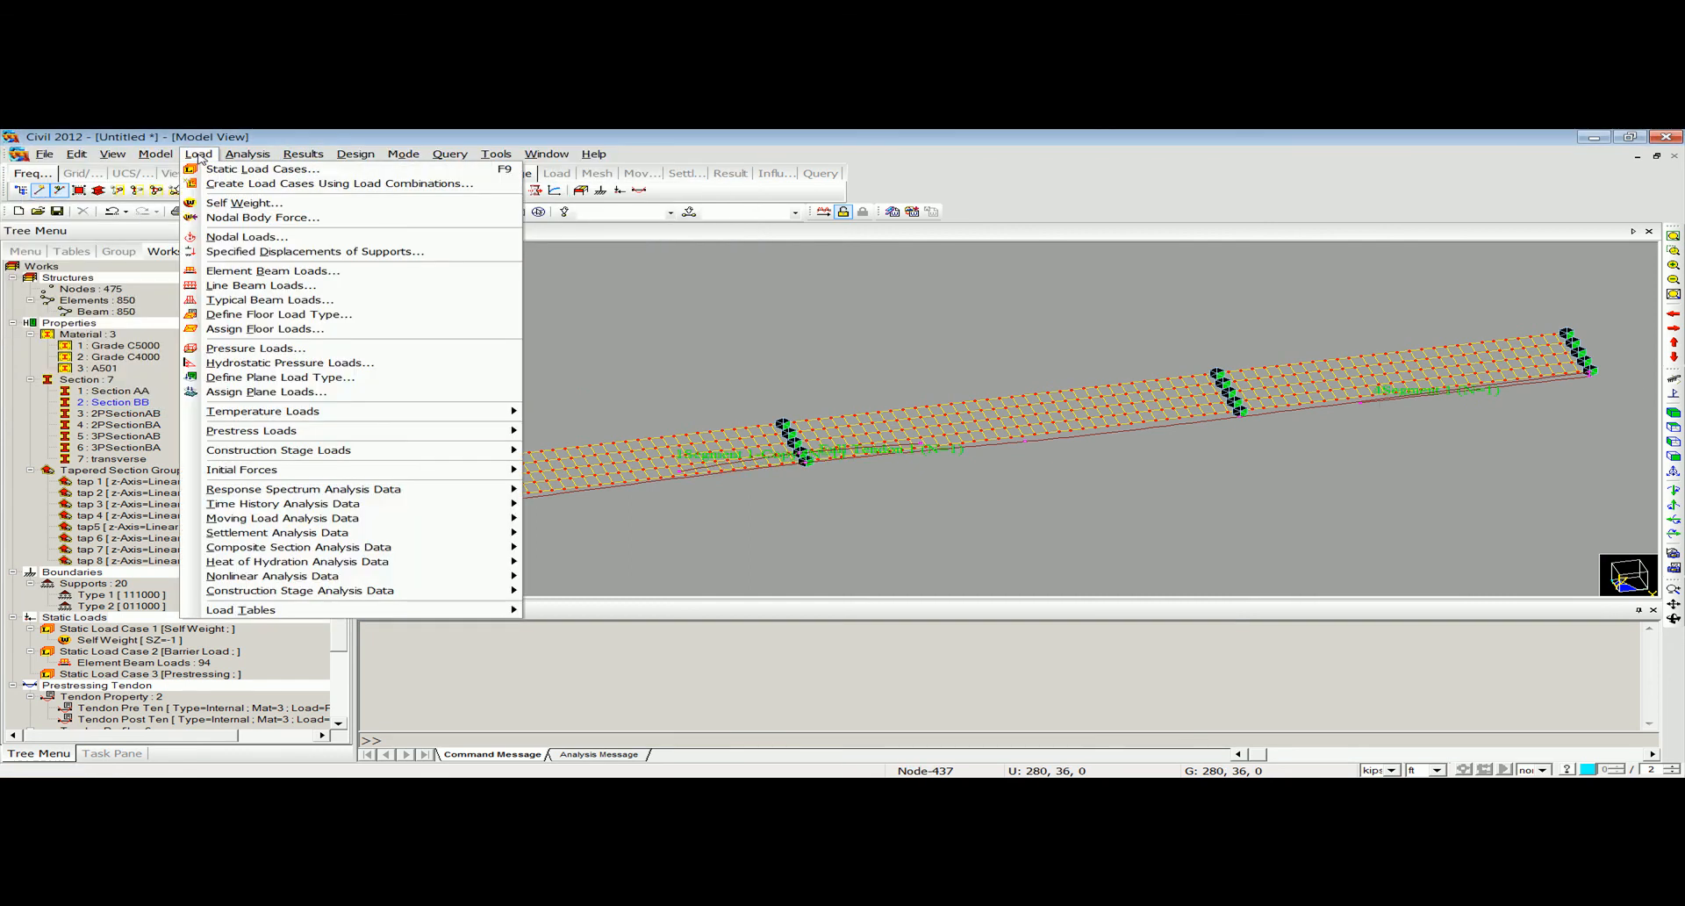
{"action": "mouse_move", "coordinate": [424, 431]}
{"action": "left_click", "coordinate": [694, 509]}
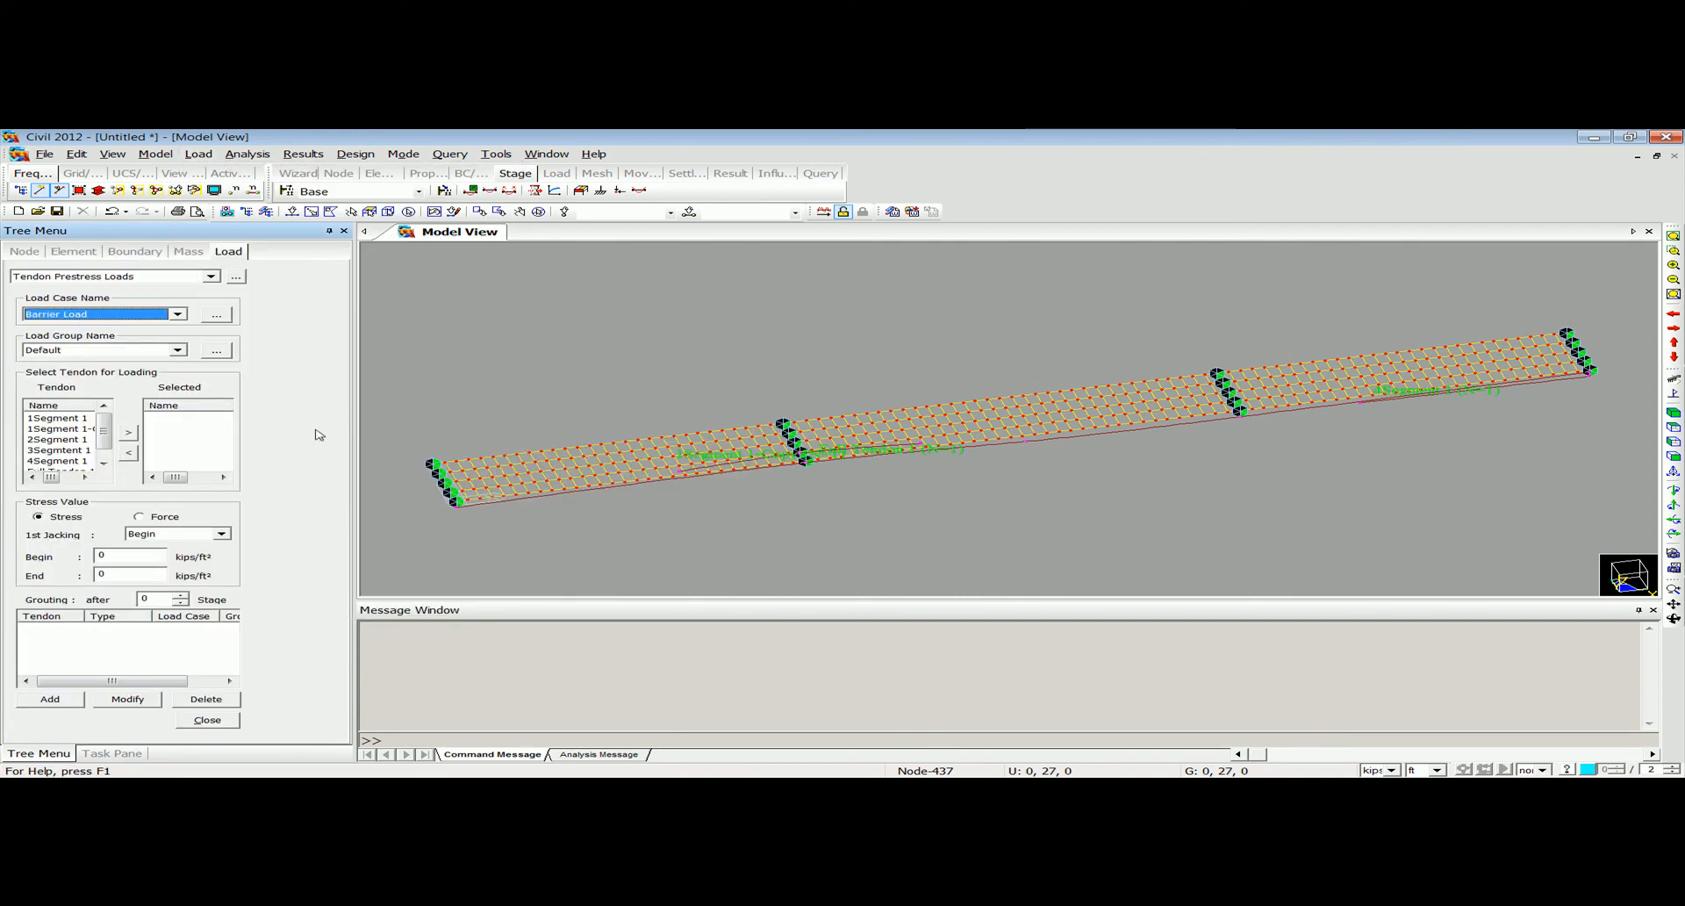
{"action": "left_click", "coordinate": [119, 315]}
{"action": "left_click", "coordinate": [117, 348]}
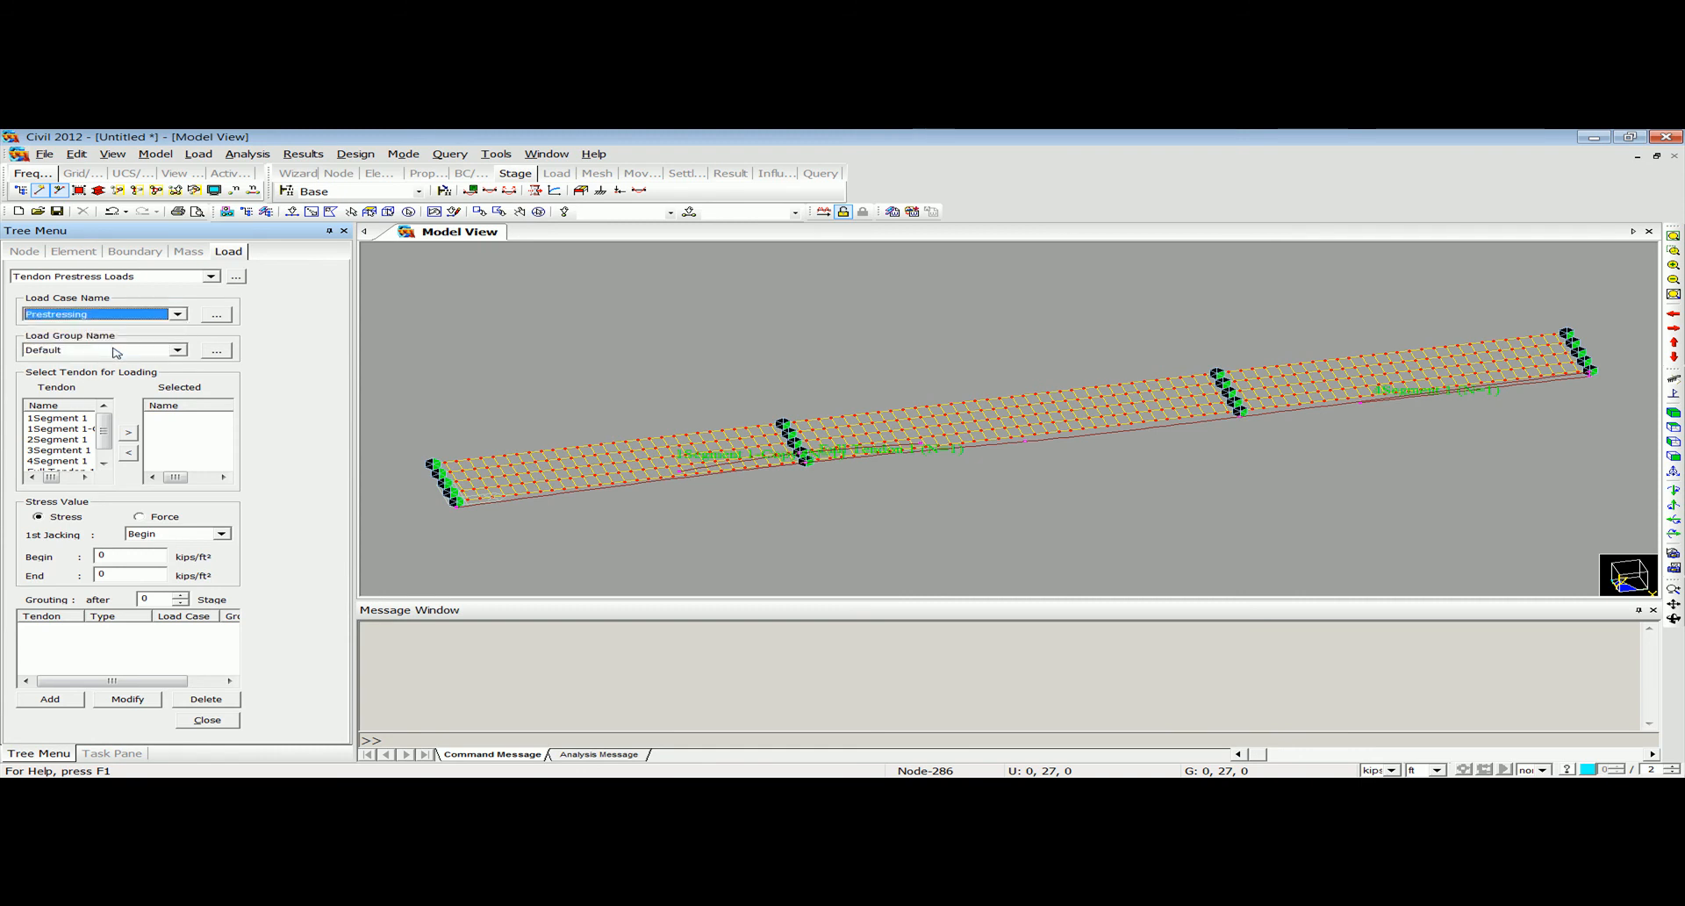
{"action": "left_click", "coordinate": [115, 349]}
{"action": "left_click", "coordinate": [96, 382]}
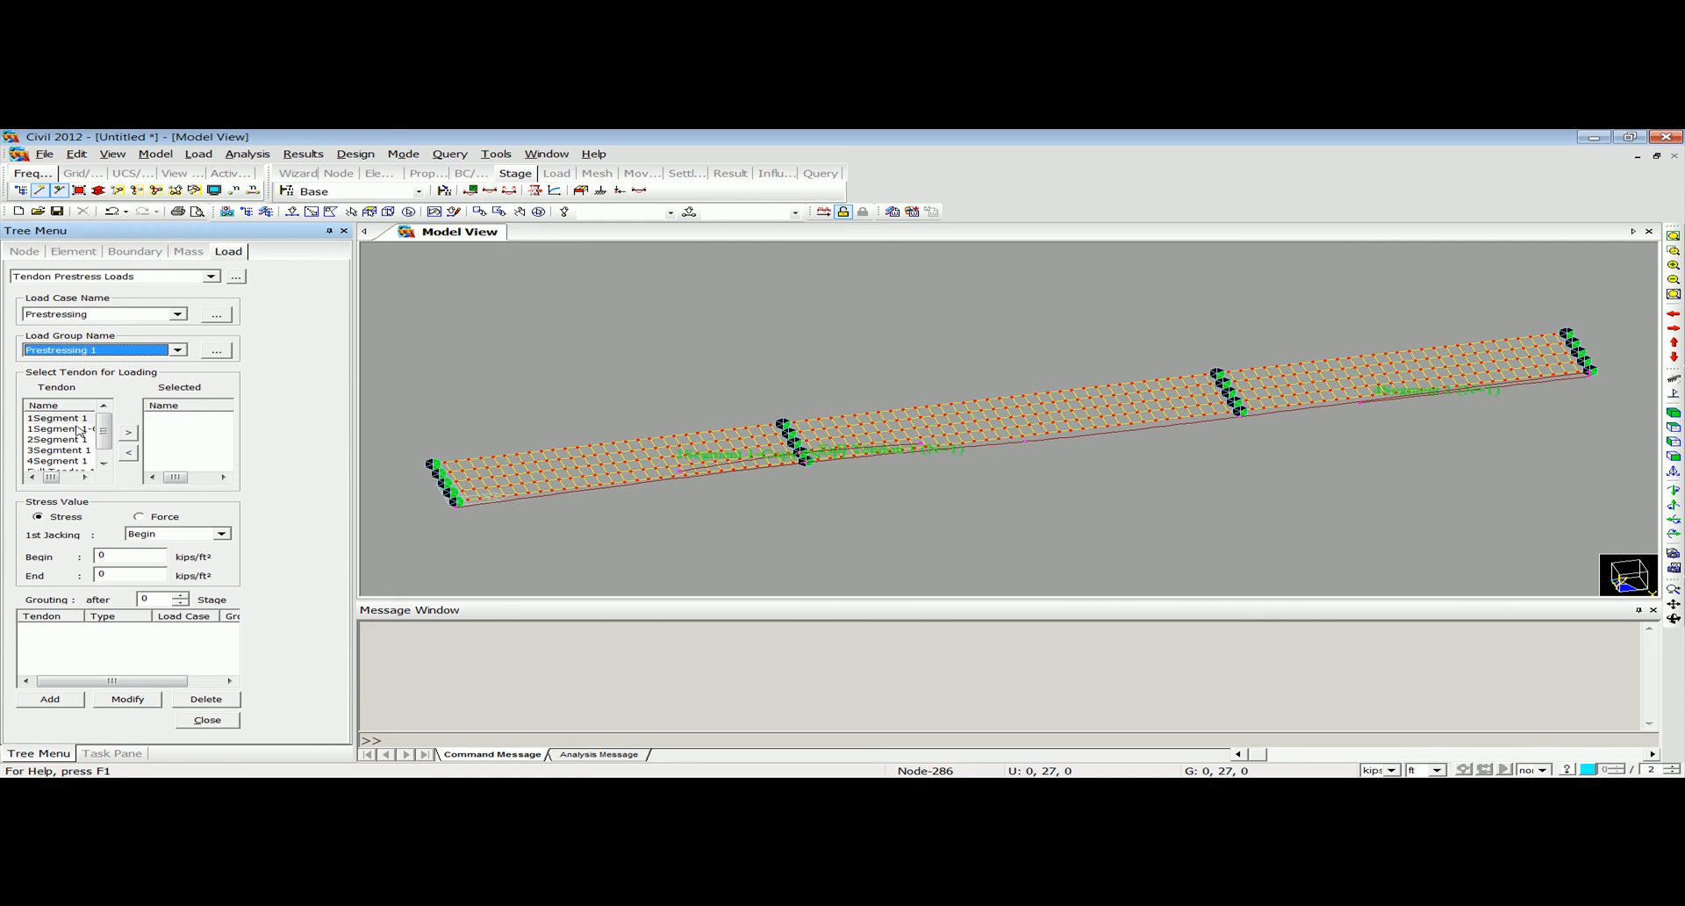
Add the prestress load to 1Segment 1 and 1Segment 1-Copy with a stress of 12345 kips/ft² at both begin and end.
{"action": "left_click_drag", "start_coordinate": [79, 429], "coordinate": [65, 417]}
{"action": "left_click", "coordinate": [129, 432]}
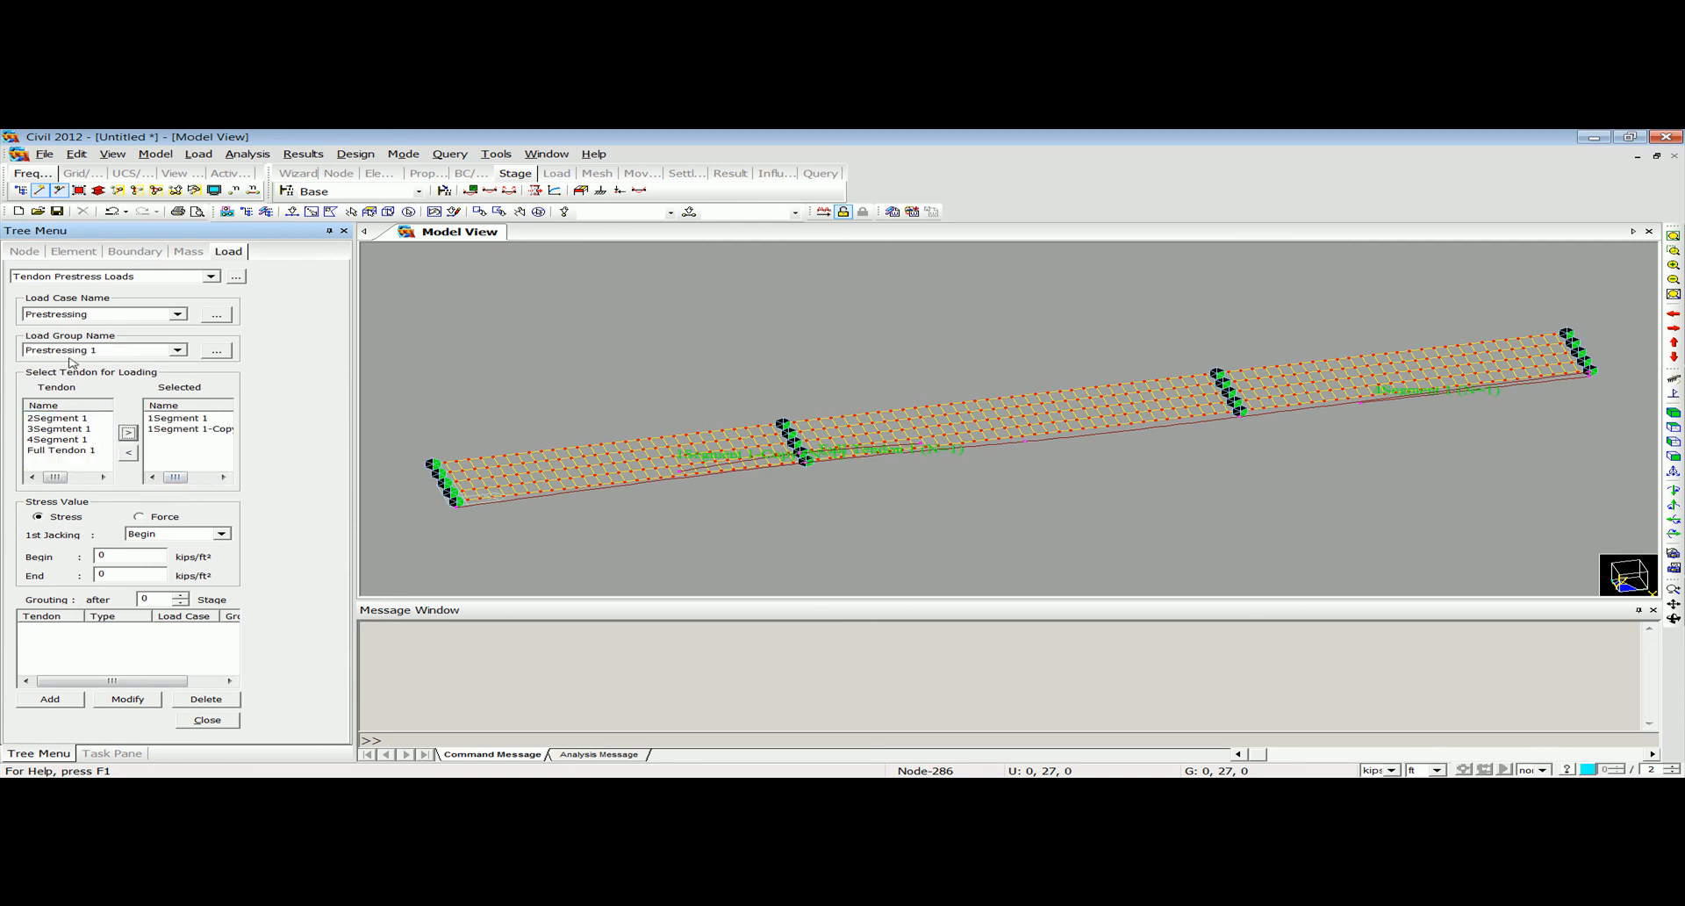
{"action": "left_click_drag", "start_coordinate": [122, 555], "coordinate": [7, 534]}
{"action": "type", "text": "12345"}
{"action": "double_click", "coordinate": [123, 574]}
{"action": "type", "text": "12355"}
{"action": "double_click", "coordinate": [134, 572]}
{"action": "type", "text": "12"}
{"action": "left_click", "coordinate": [50, 699]}
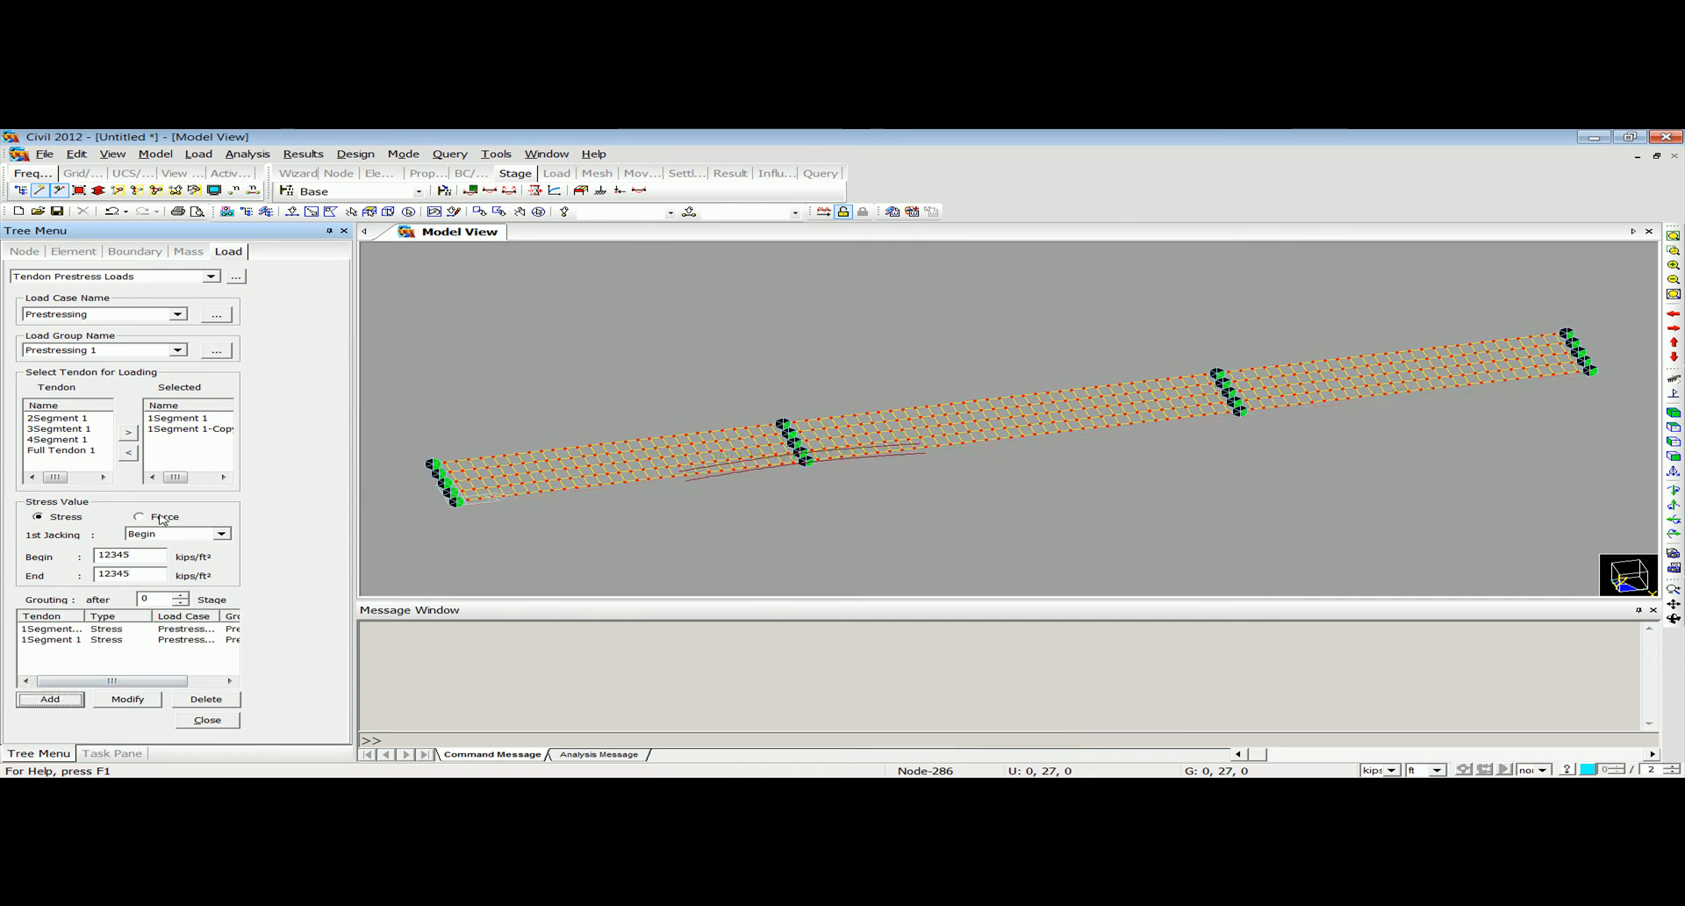
Replace the selected tendons with 2Segment 1 and add its prestress load in load group Prestressing 2.
{"action": "left_click", "coordinate": [176, 421]}
{"action": "left_click", "coordinate": [176, 428], "text": "shift"}
{"action": "left_click", "coordinate": [129, 455]}
{"action": "left_click", "coordinate": [75, 439]}
{"action": "left_click", "coordinate": [128, 433]}
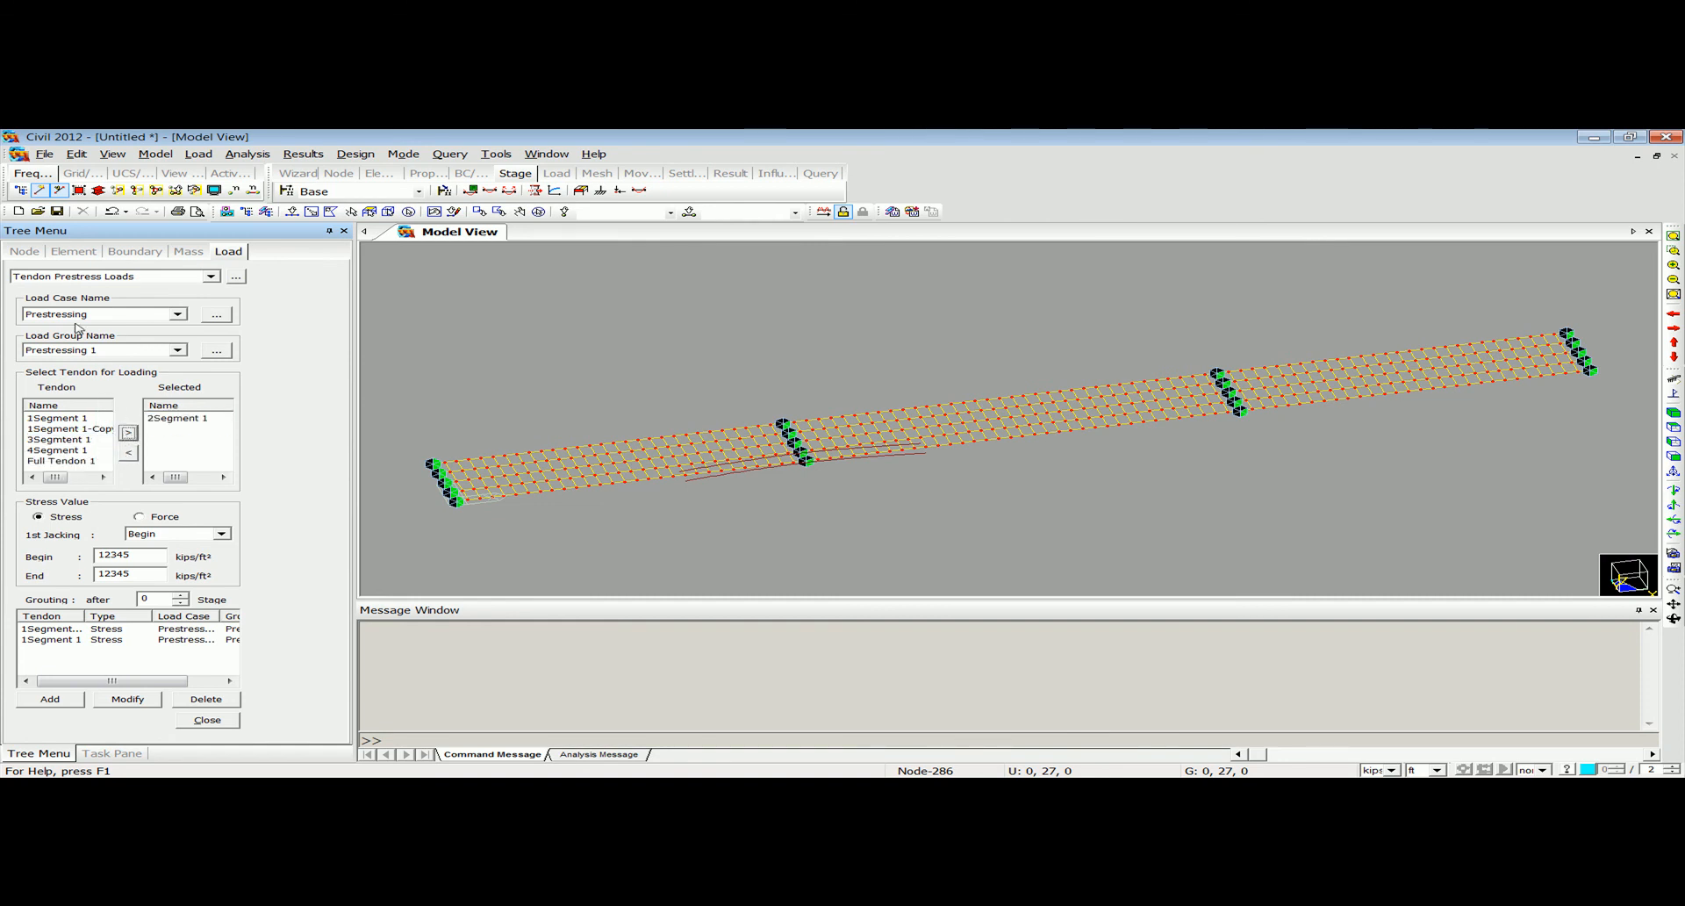
{"action": "left_click", "coordinate": [110, 349]}
{"action": "left_click", "coordinate": [116, 374]}
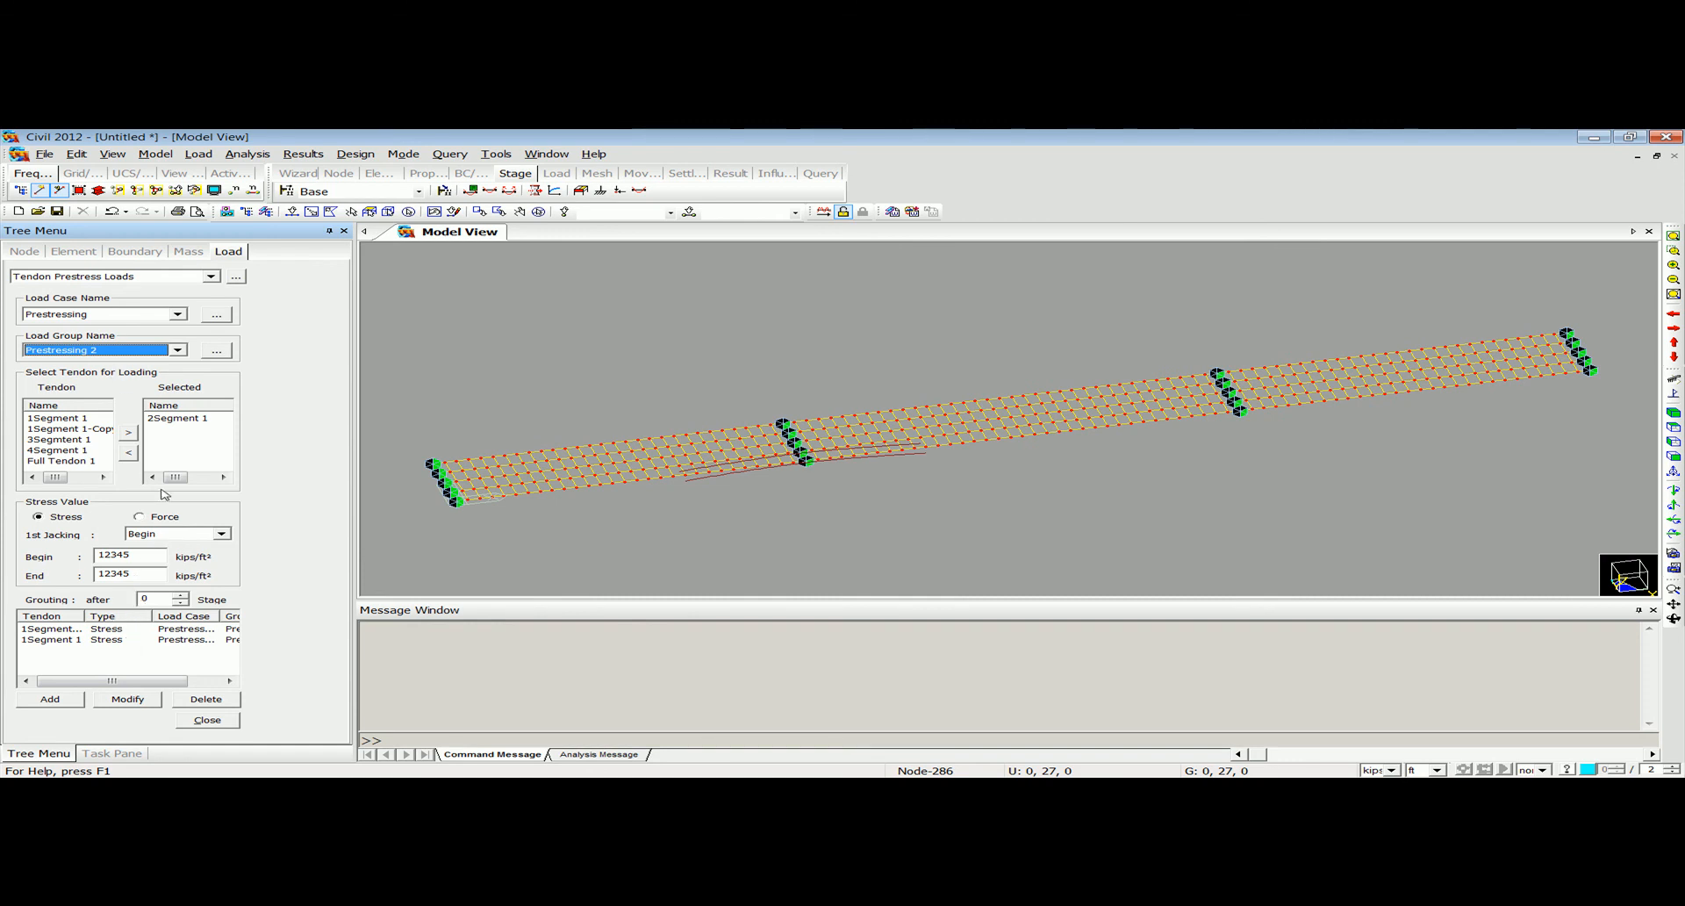
{"action": "left_click", "coordinate": [50, 698]}
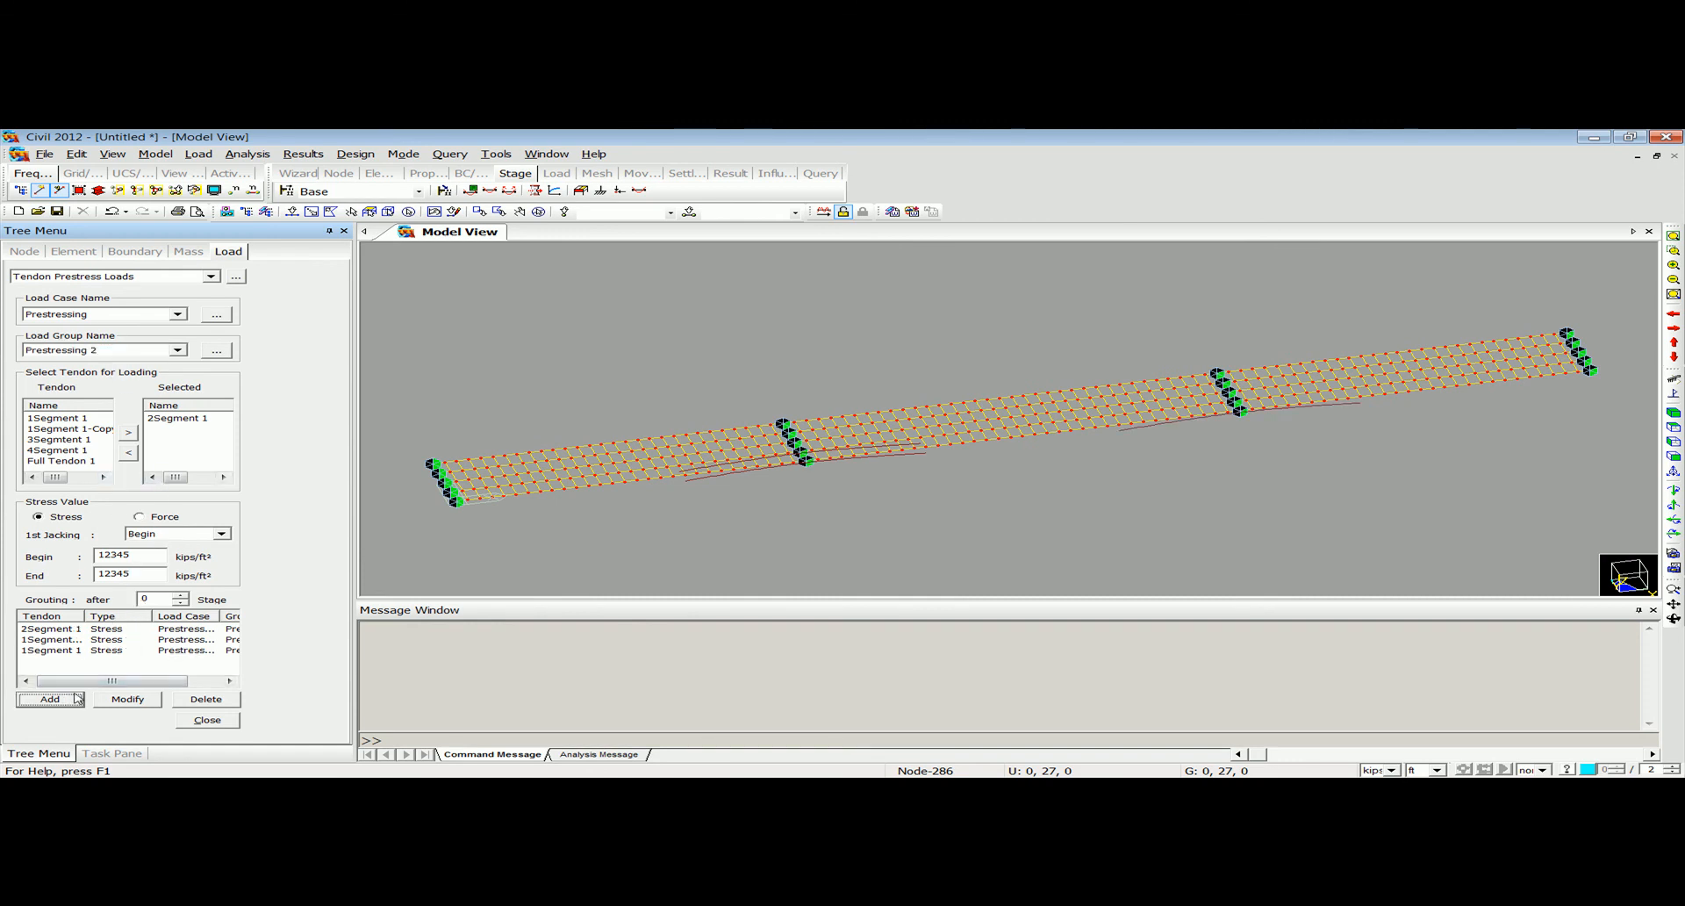
Replace the selected tendon with 3Segmtent 1 and add its prestress load in load group Prestressing 3.
{"action": "left_click", "coordinate": [174, 420]}
{"action": "left_click", "coordinate": [79, 448]}
{"action": "left_click", "coordinate": [128, 431]}
{"action": "left_click", "coordinate": [125, 349]}
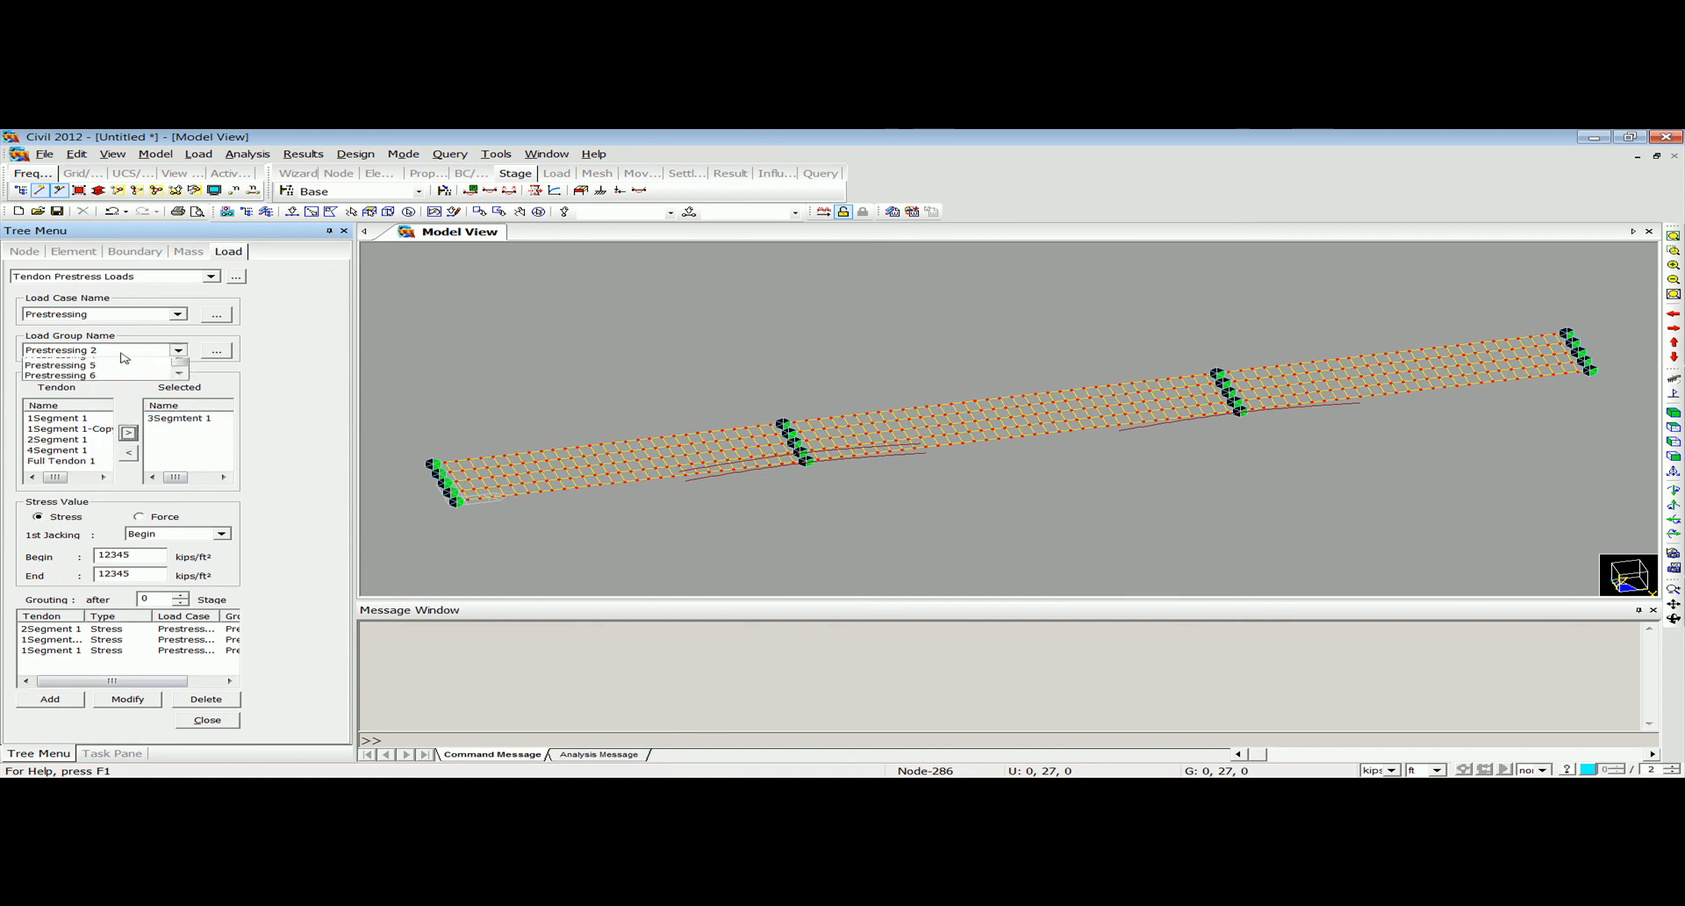
{"action": "left_click", "coordinate": [125, 392]}
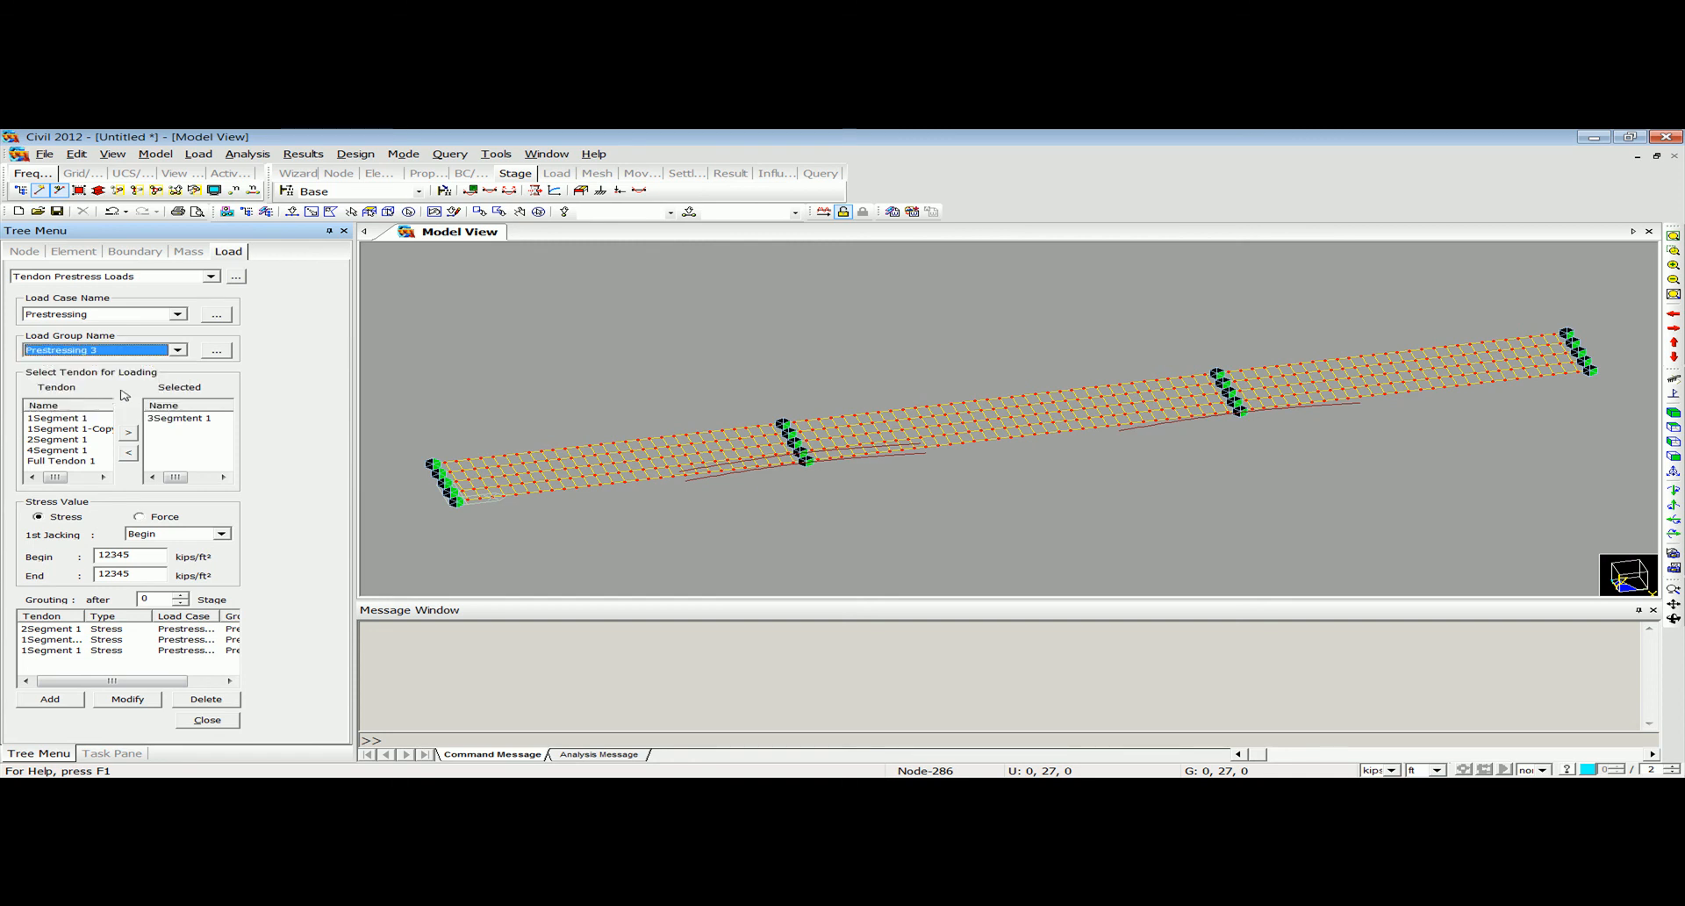
{"action": "left_click", "coordinate": [86, 701]}
Replace the selected tendon with 4Segment 1 and add its prestress load in load group Prestressing 4.
{"action": "left_click", "coordinate": [132, 349]}
{"action": "left_click", "coordinate": [134, 399]}
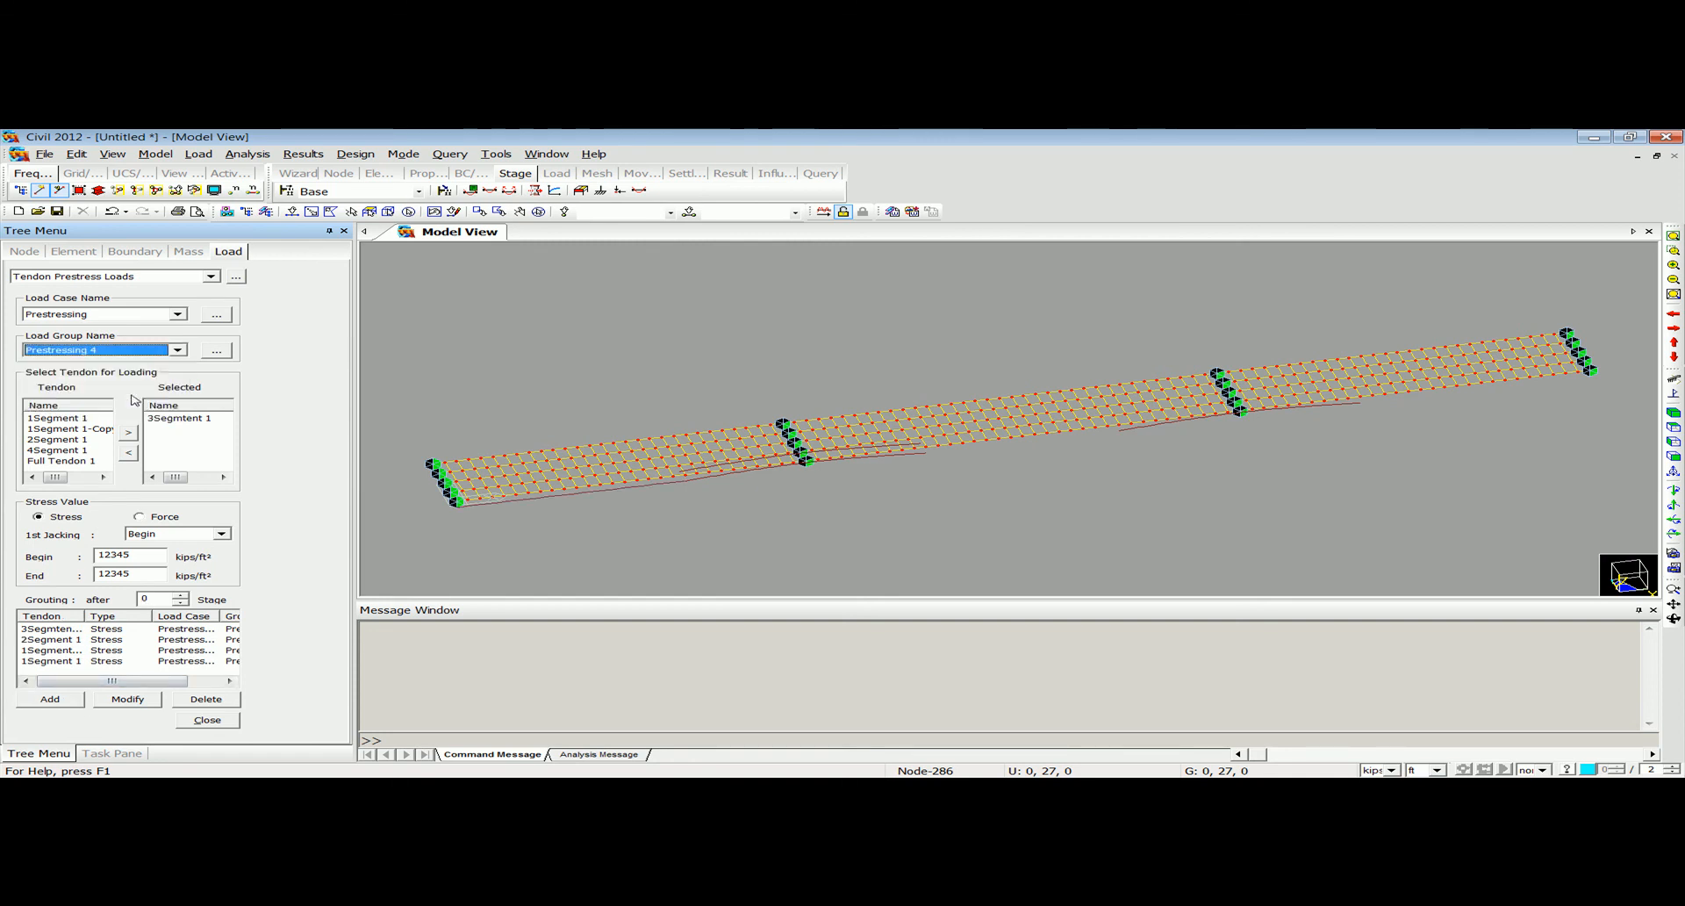
{"action": "left_click", "coordinate": [163, 419]}
{"action": "left_click", "coordinate": [128, 452]}
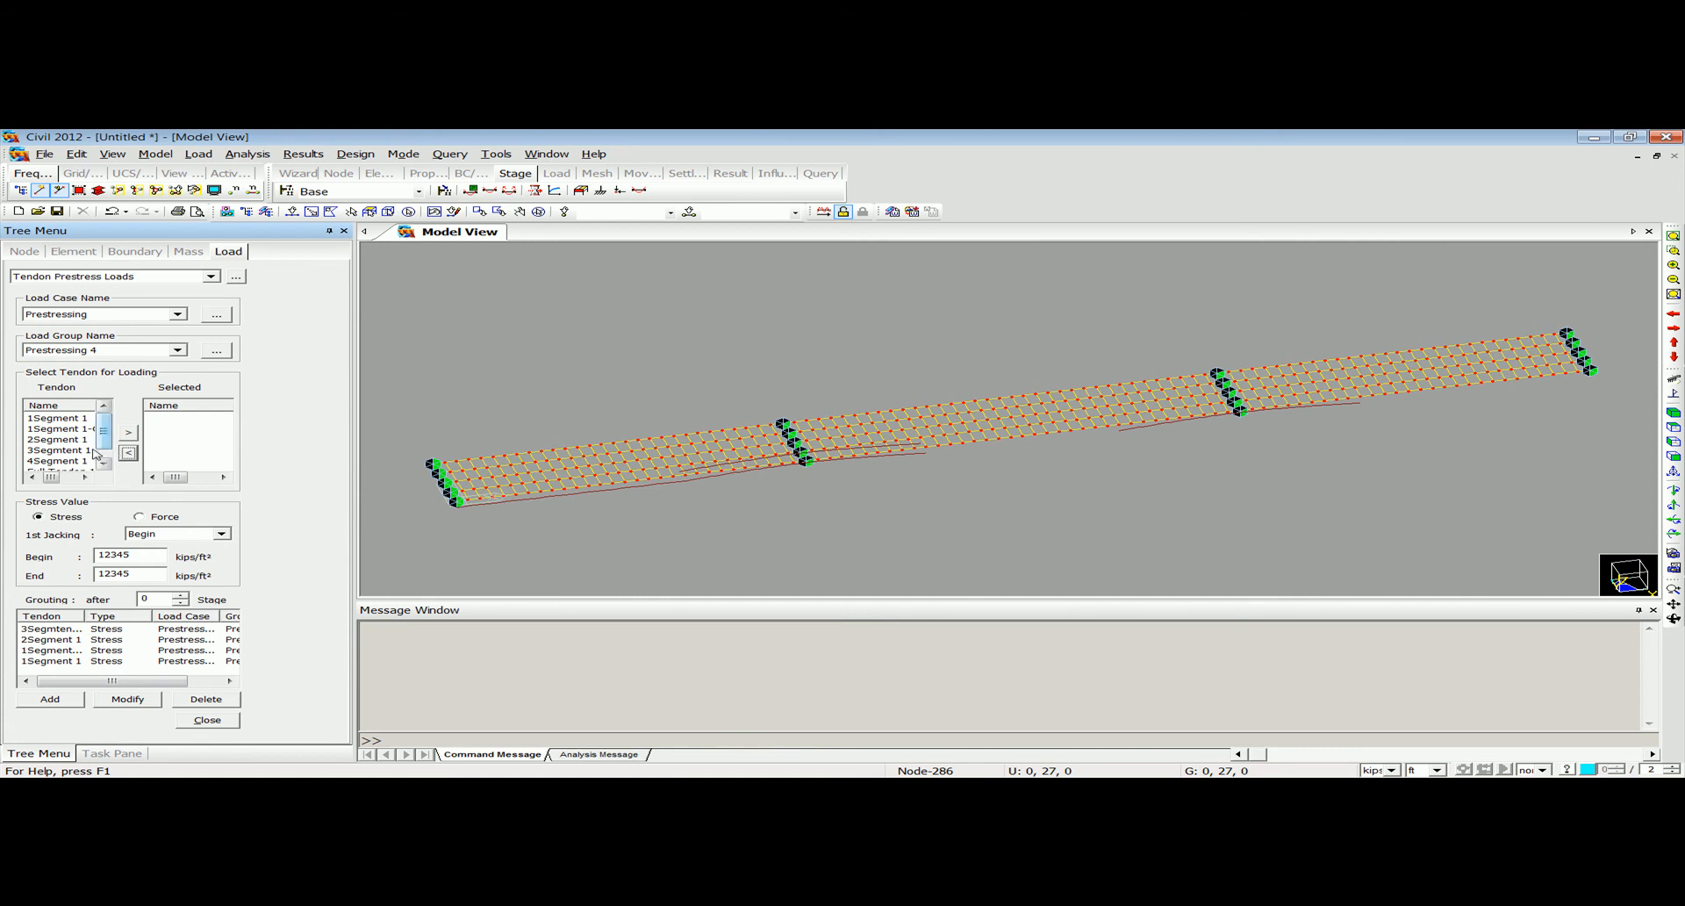
{"action": "left_click", "coordinate": [84, 462]}
{"action": "left_click", "coordinate": [127, 432]}
{"action": "left_click", "coordinate": [146, 351]}
{"action": "left_click", "coordinate": [147, 355]}
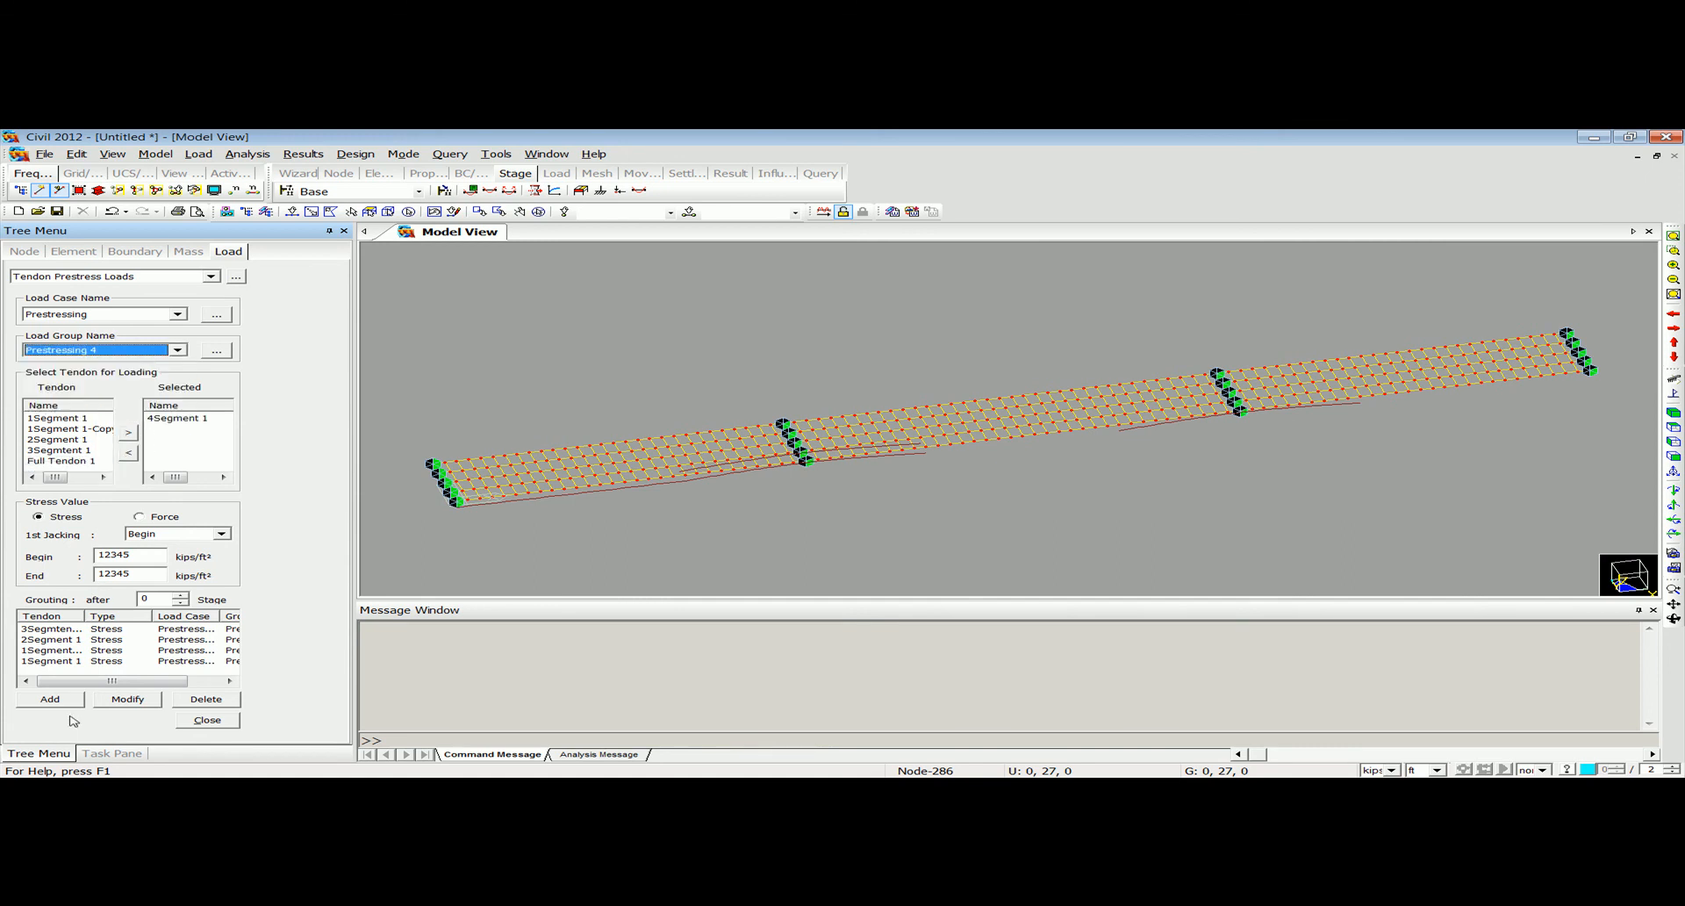
{"action": "left_click", "coordinate": [50, 699]}
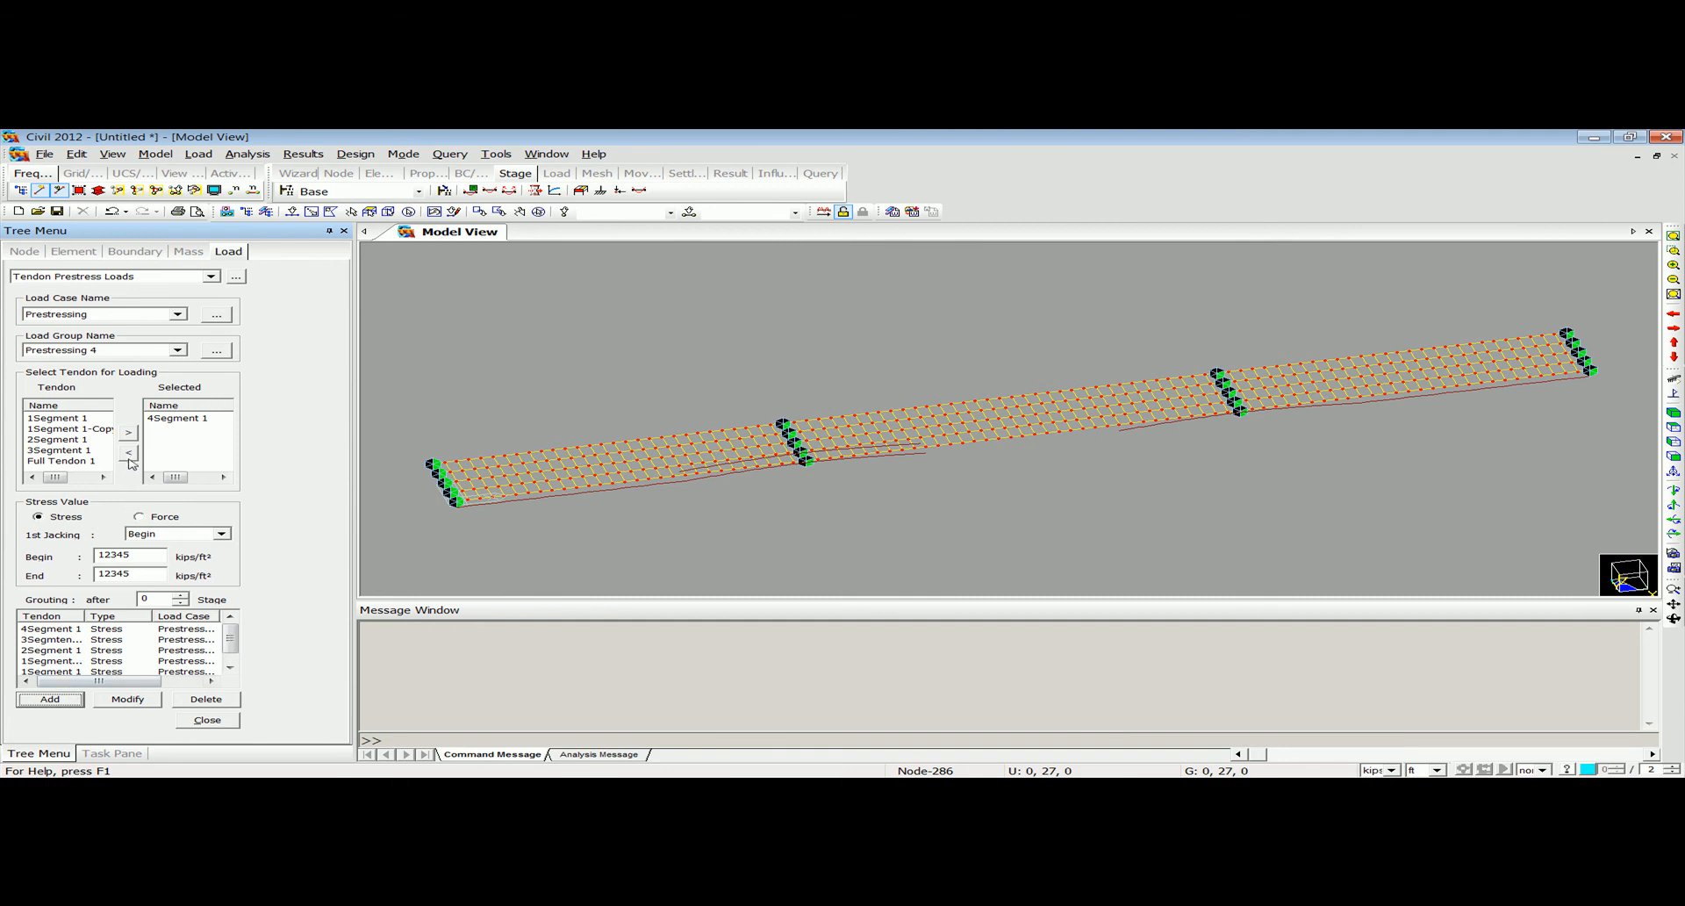
{"action": "left_click", "coordinate": [148, 351]}
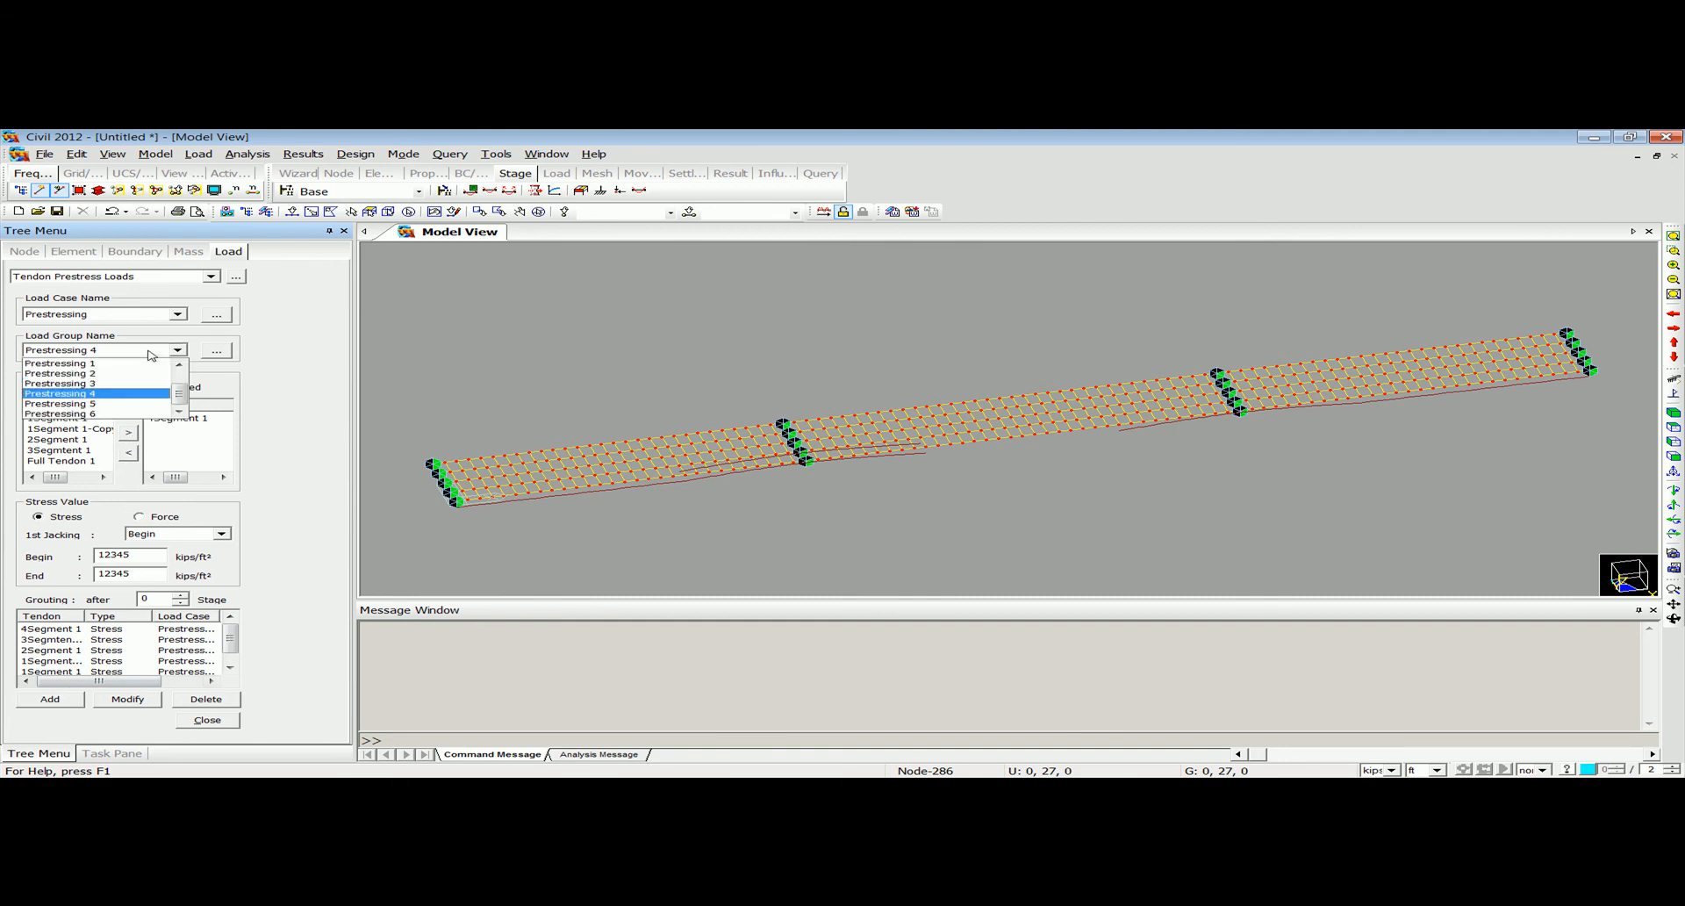
{"action": "left_click", "coordinate": [1287, 361]}
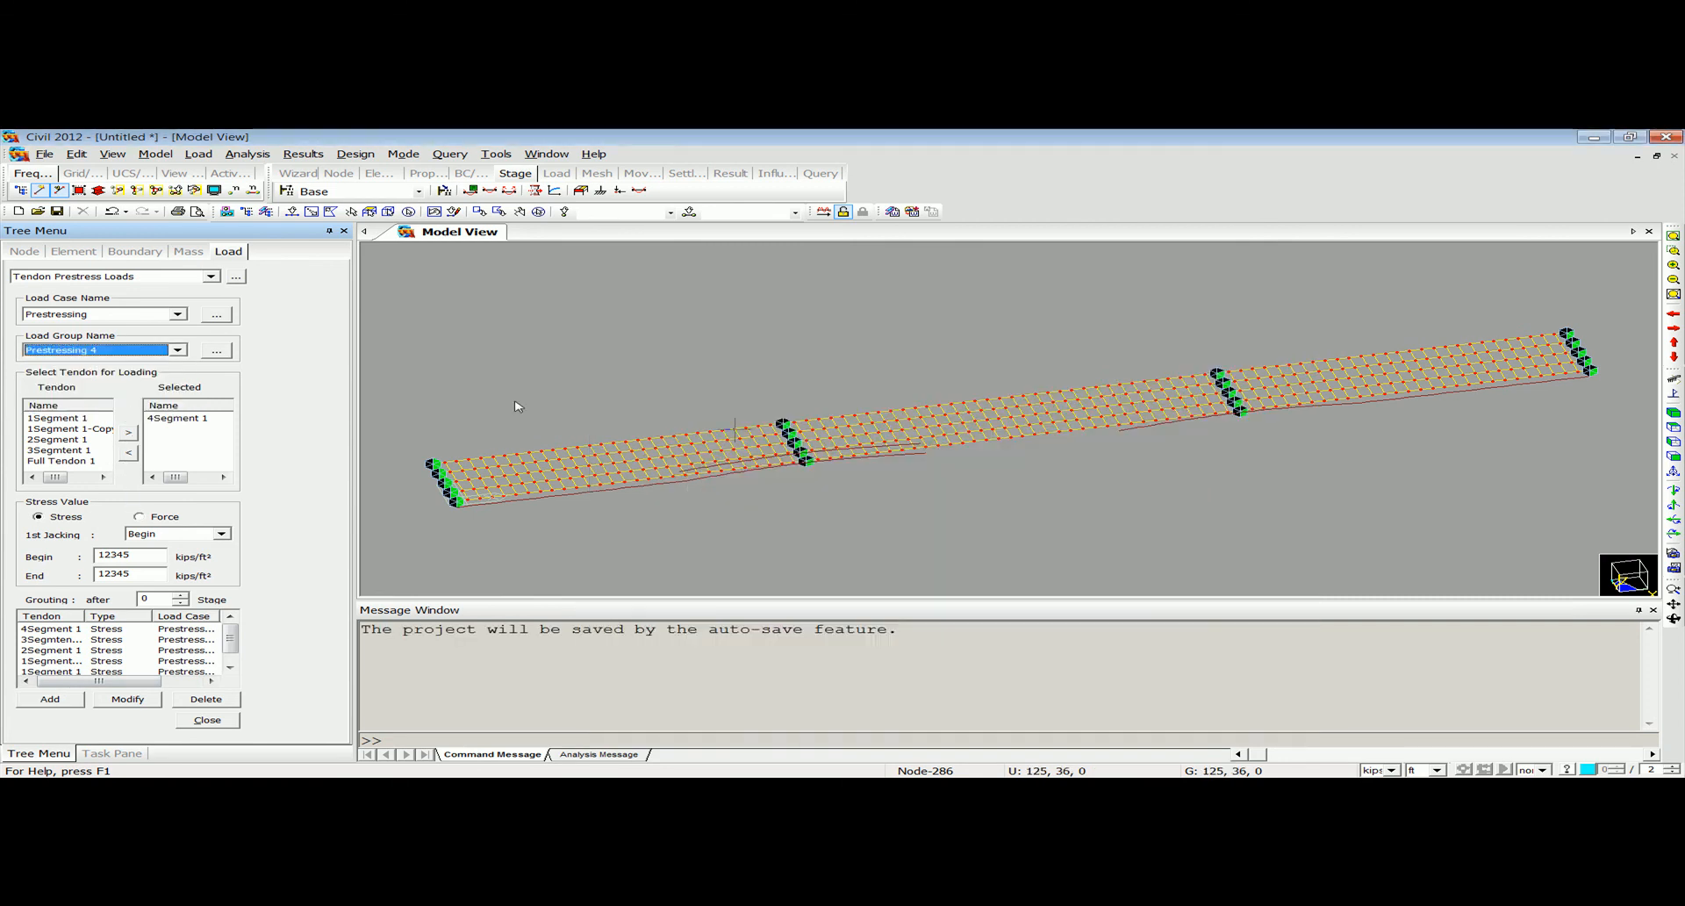
{"action": "left_click", "coordinate": [81, 351]}
{"action": "left_click", "coordinate": [90, 404]}
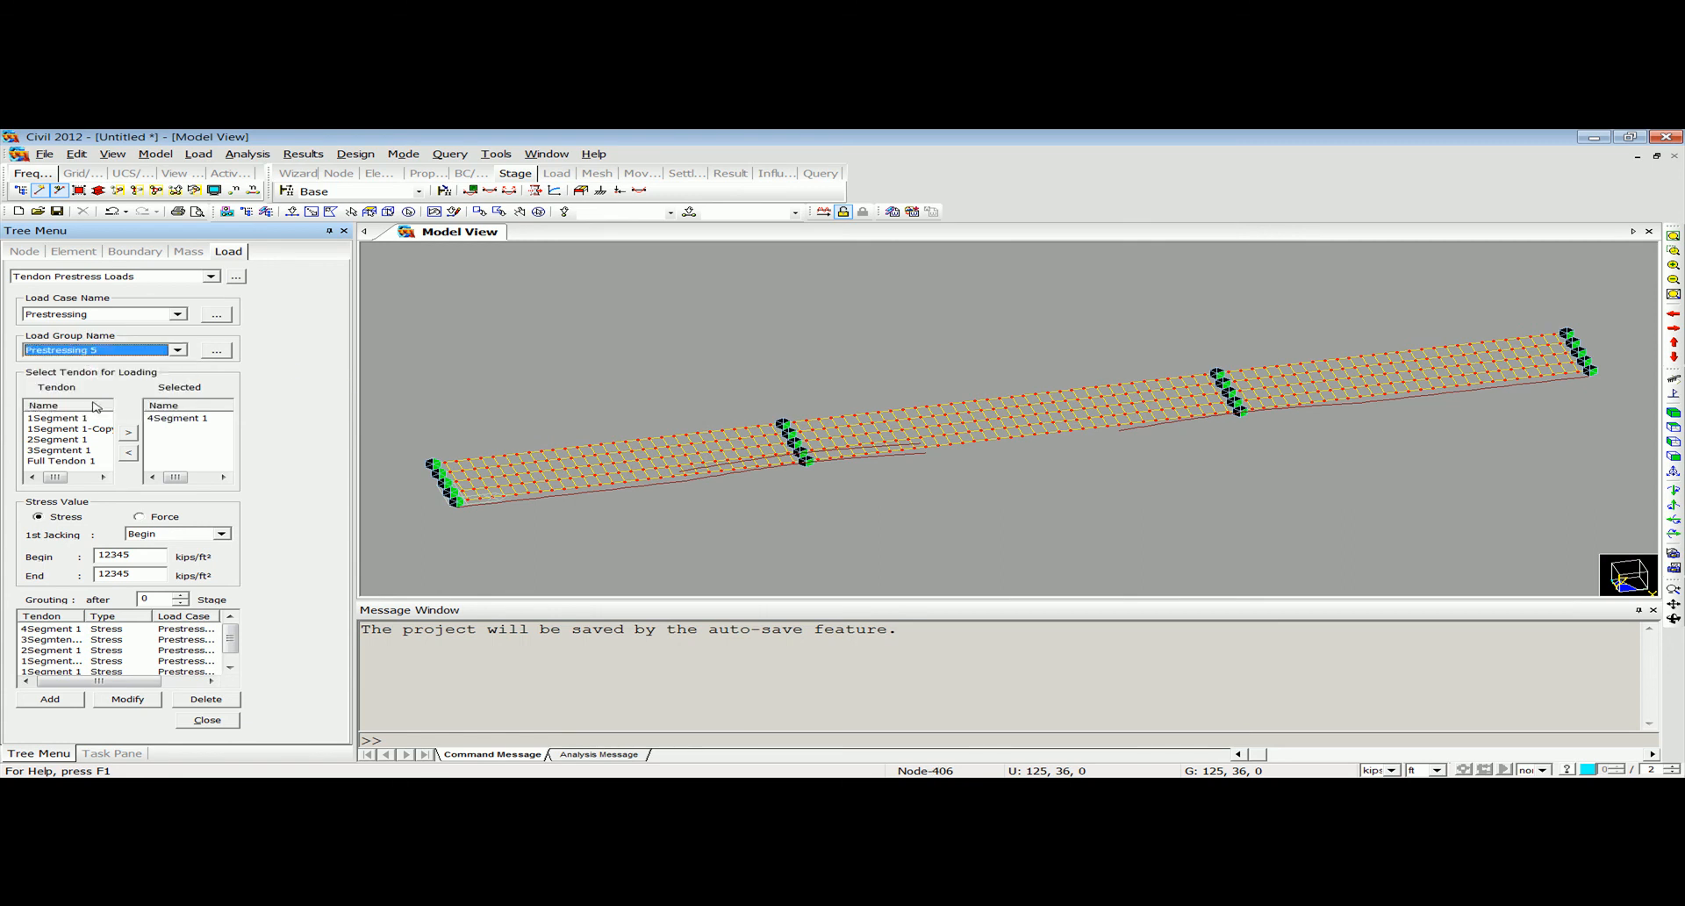
{"action": "left_click", "coordinate": [162, 419]}
{"action": "left_click", "coordinate": [128, 452]}
{"action": "left_click", "coordinate": [104, 443]}
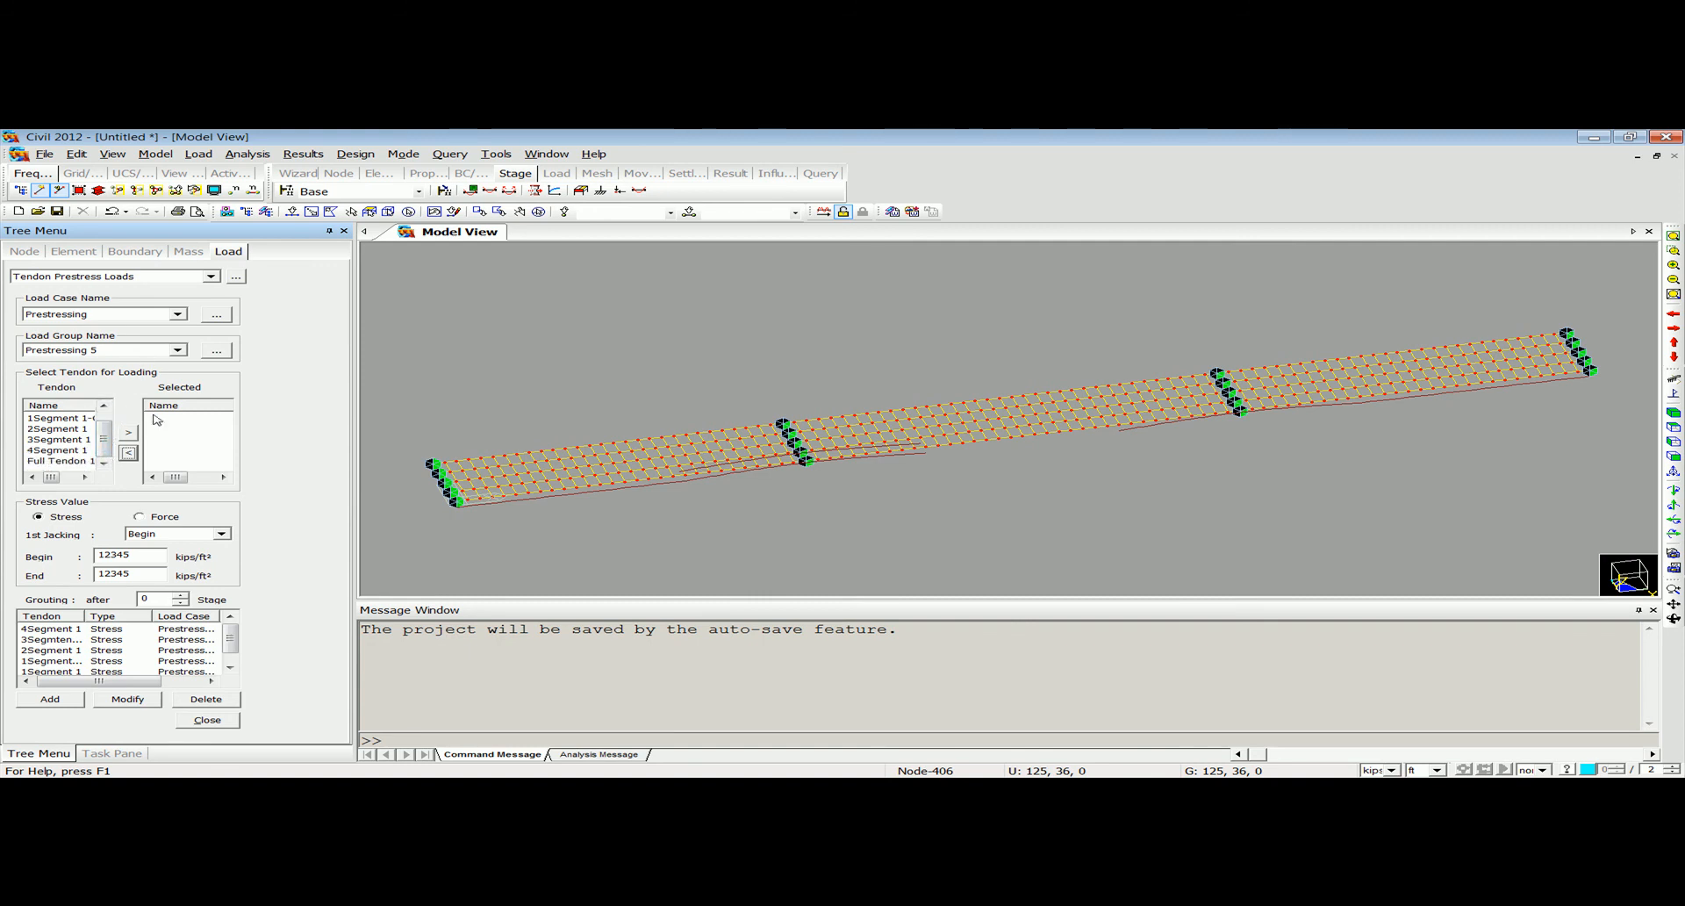
{"action": "left_click", "coordinate": [233, 720]}
Create a new tendon profile named 5Segment 1 with the Tendon Pre Ten property.
{"action": "scroll", "coordinate": [343, 577], "scroll_direction": "down", "scroll_amount": 2}
{"action": "scroll", "coordinate": [343, 582], "scroll_direction": "down", "scroll_amount": 1}
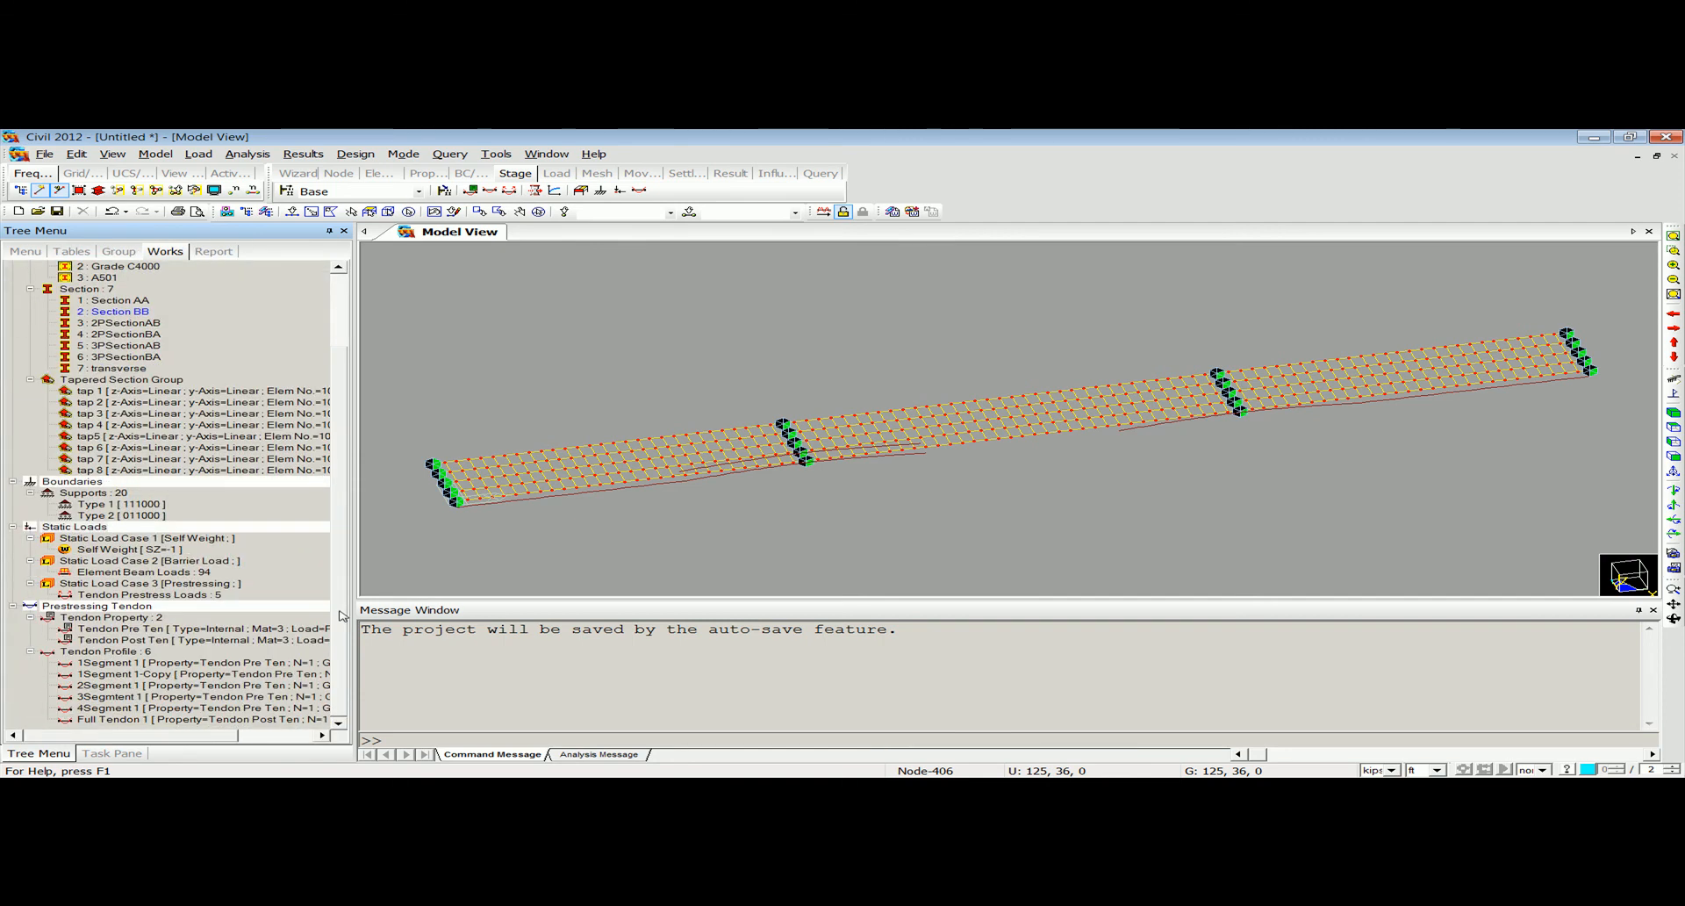
{"action": "left_click", "coordinate": [199, 153]}
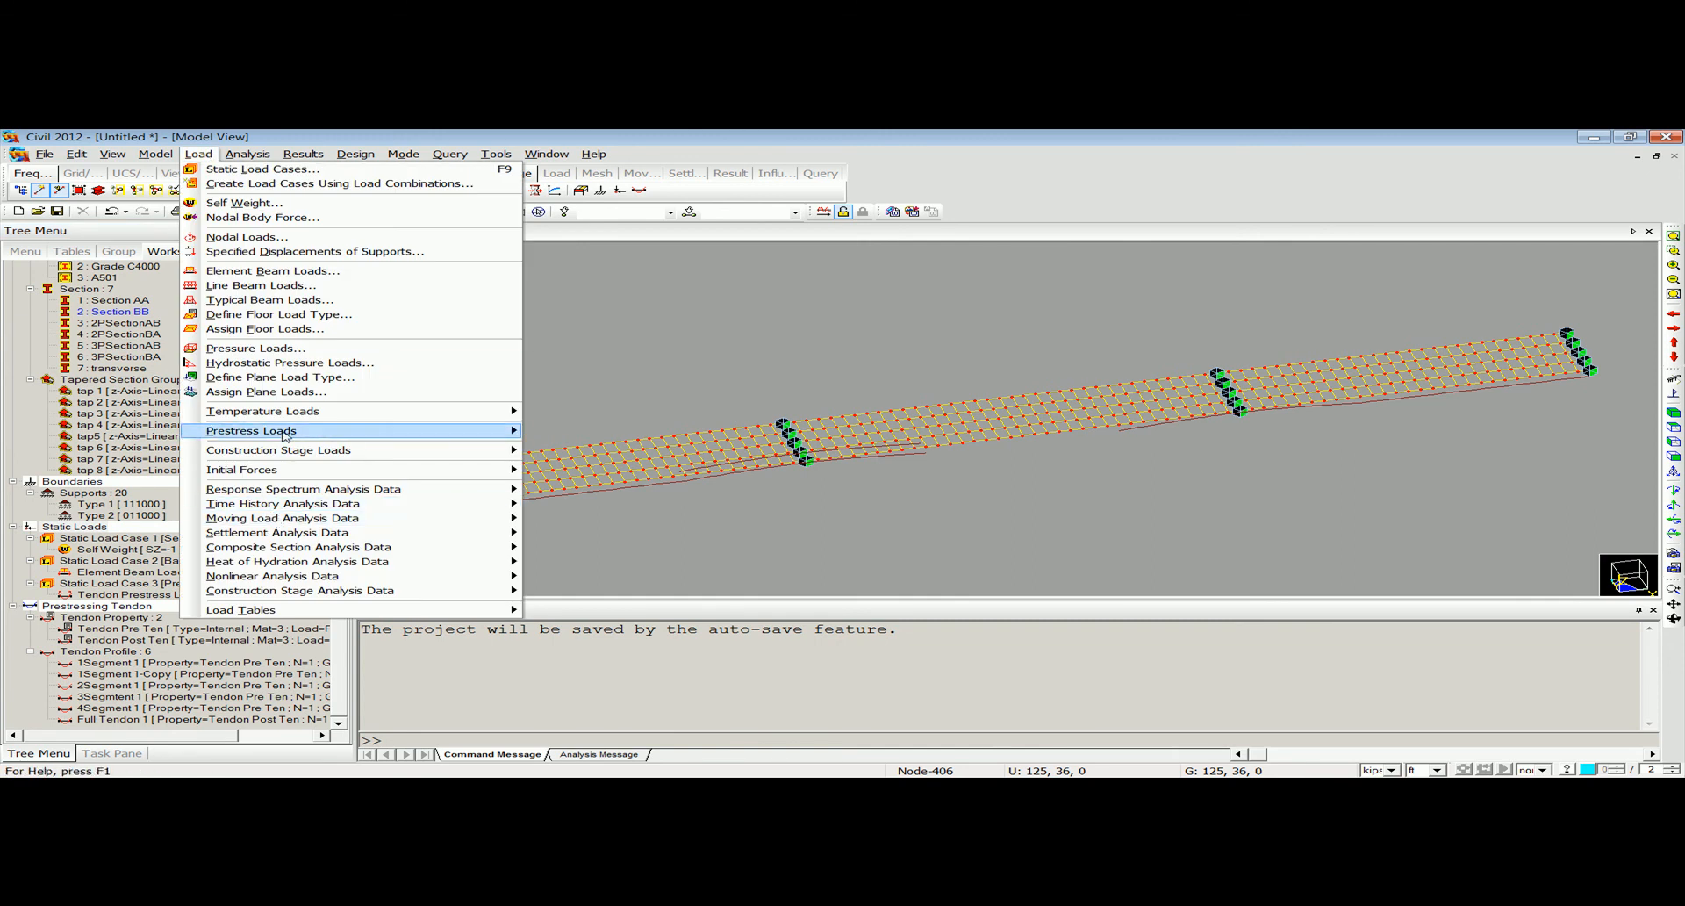
{"action": "mouse_move", "coordinate": [281, 439]}
{"action": "left_click", "coordinate": [603, 493]}
{"action": "left_click", "coordinate": [676, 183]}
{"action": "type", "text": "5Segment 1"}
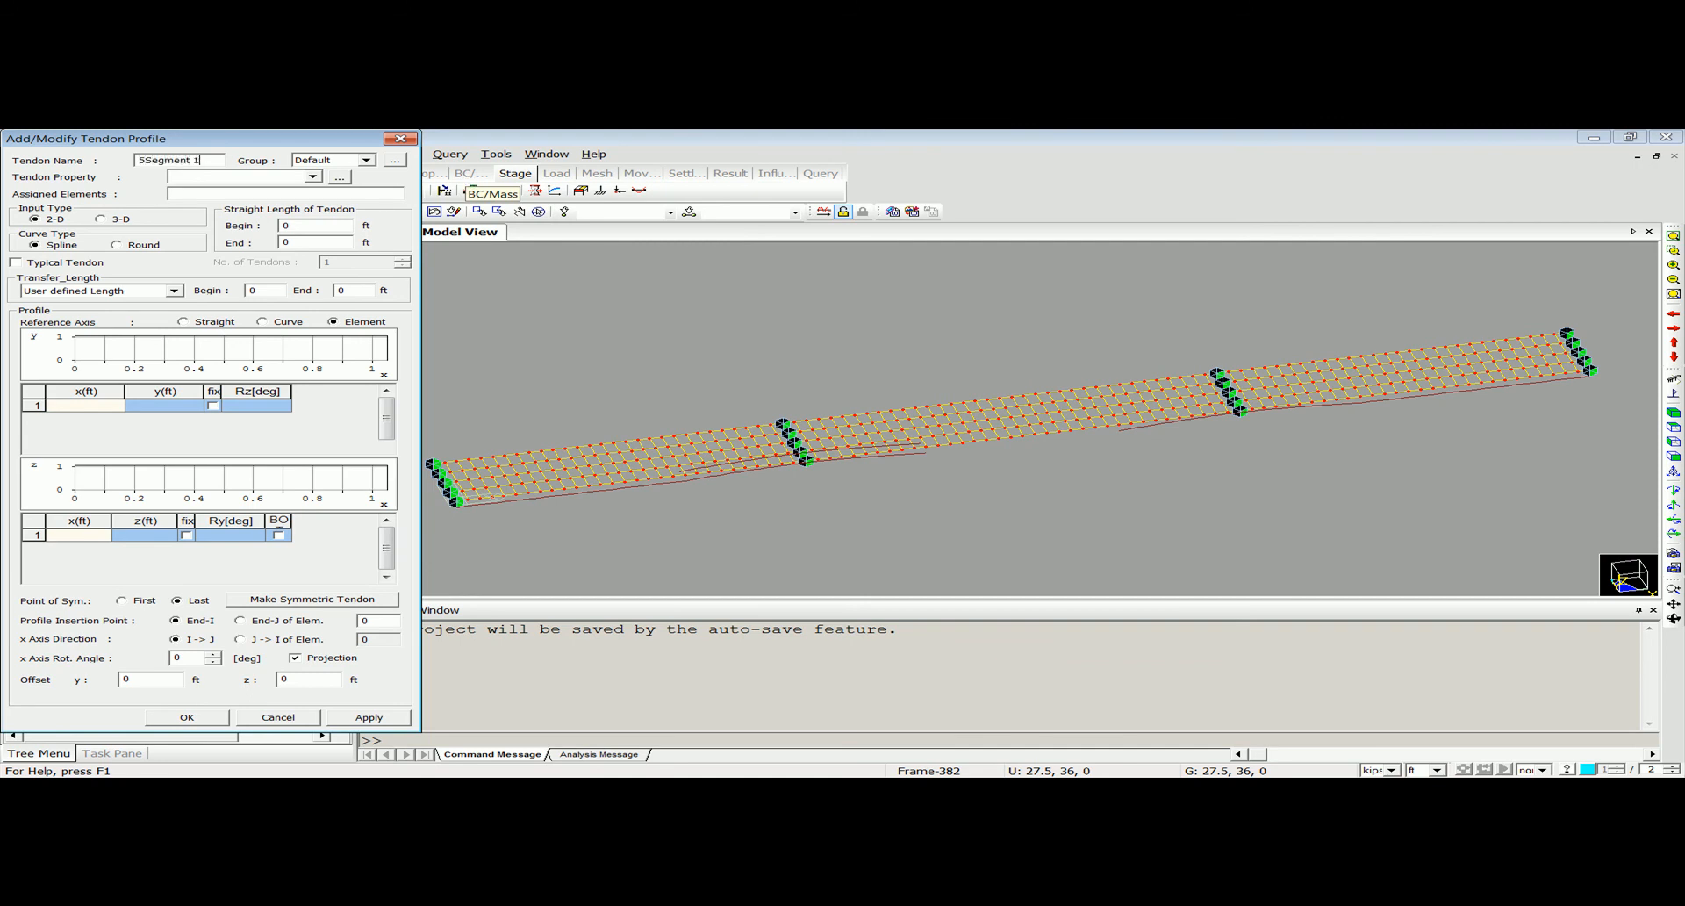
{"action": "left_click", "coordinate": [273, 175]}
{"action": "left_click", "coordinate": [262, 195]}
{"action": "left_click", "coordinate": [255, 195]}
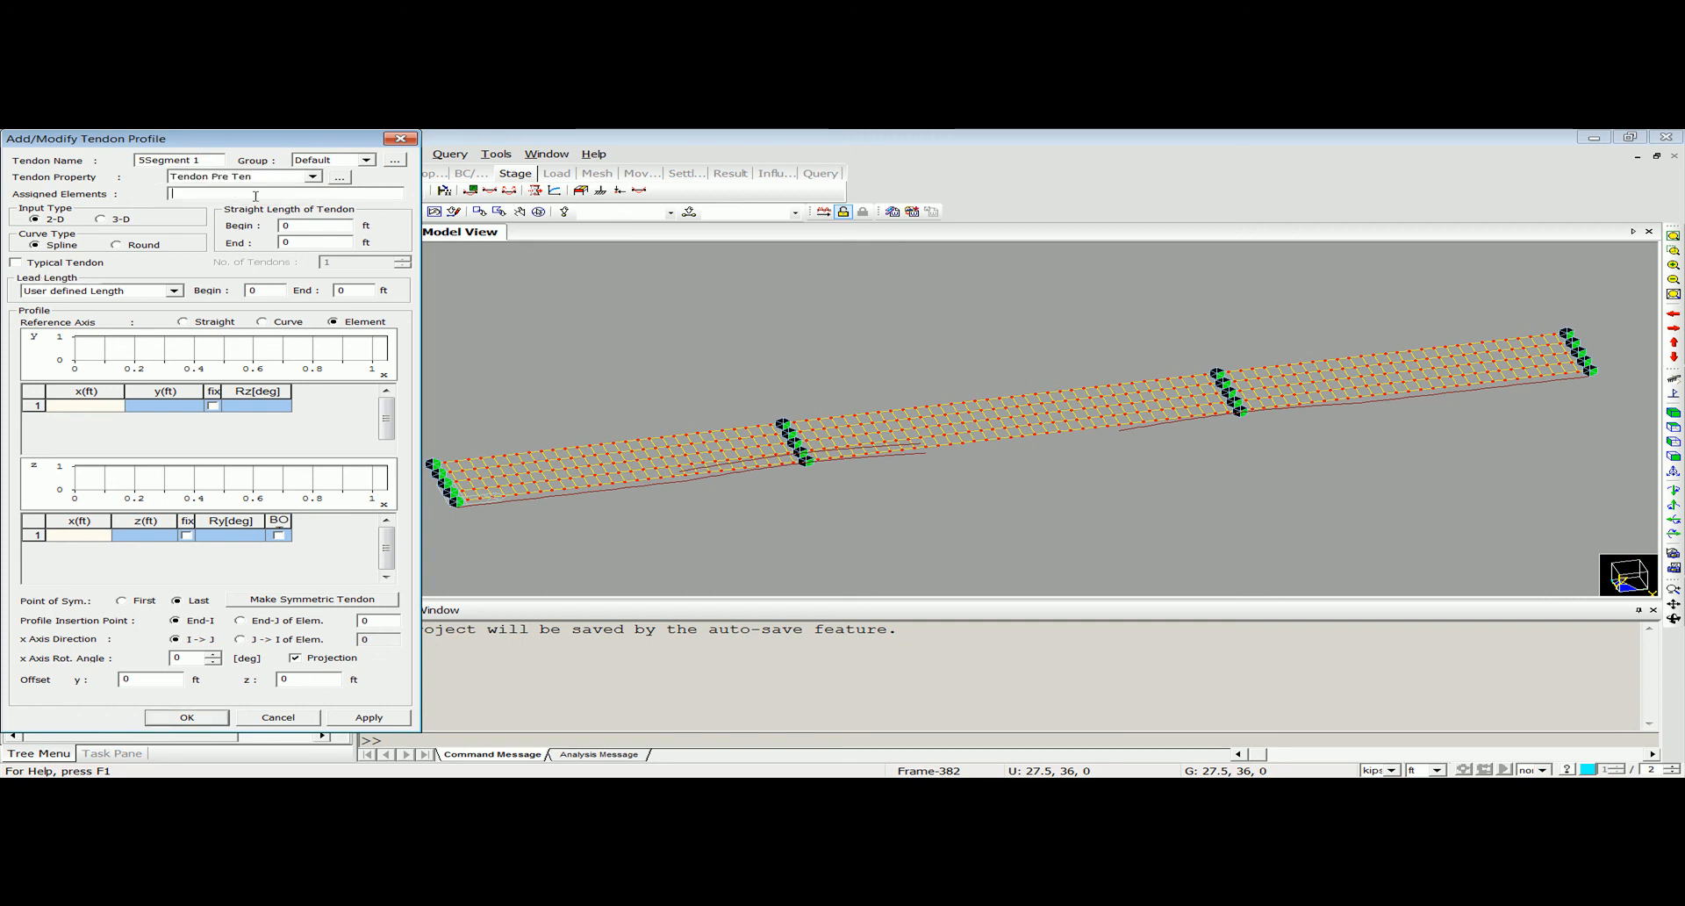
Try to assign the constant-depth elements of the middle span by window selection in front view, and clear the selection.
{"action": "left_click", "coordinate": [1673, 456]}
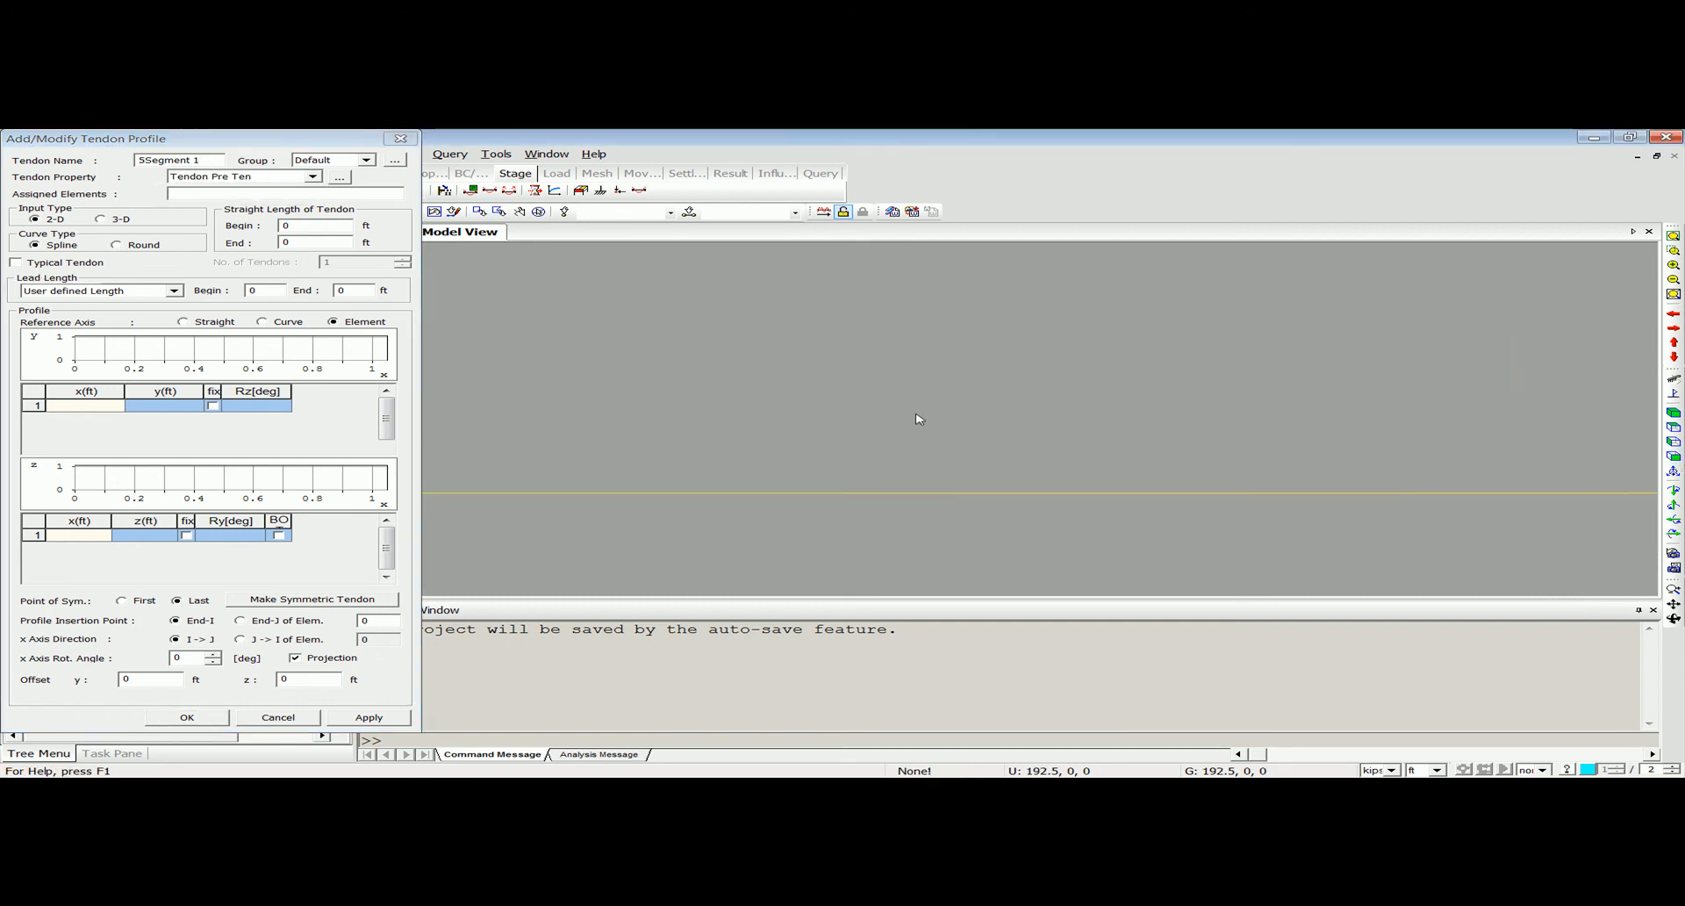
{"action": "left_click_drag", "start_coordinate": [293, 131], "coordinate": [230, 233]}
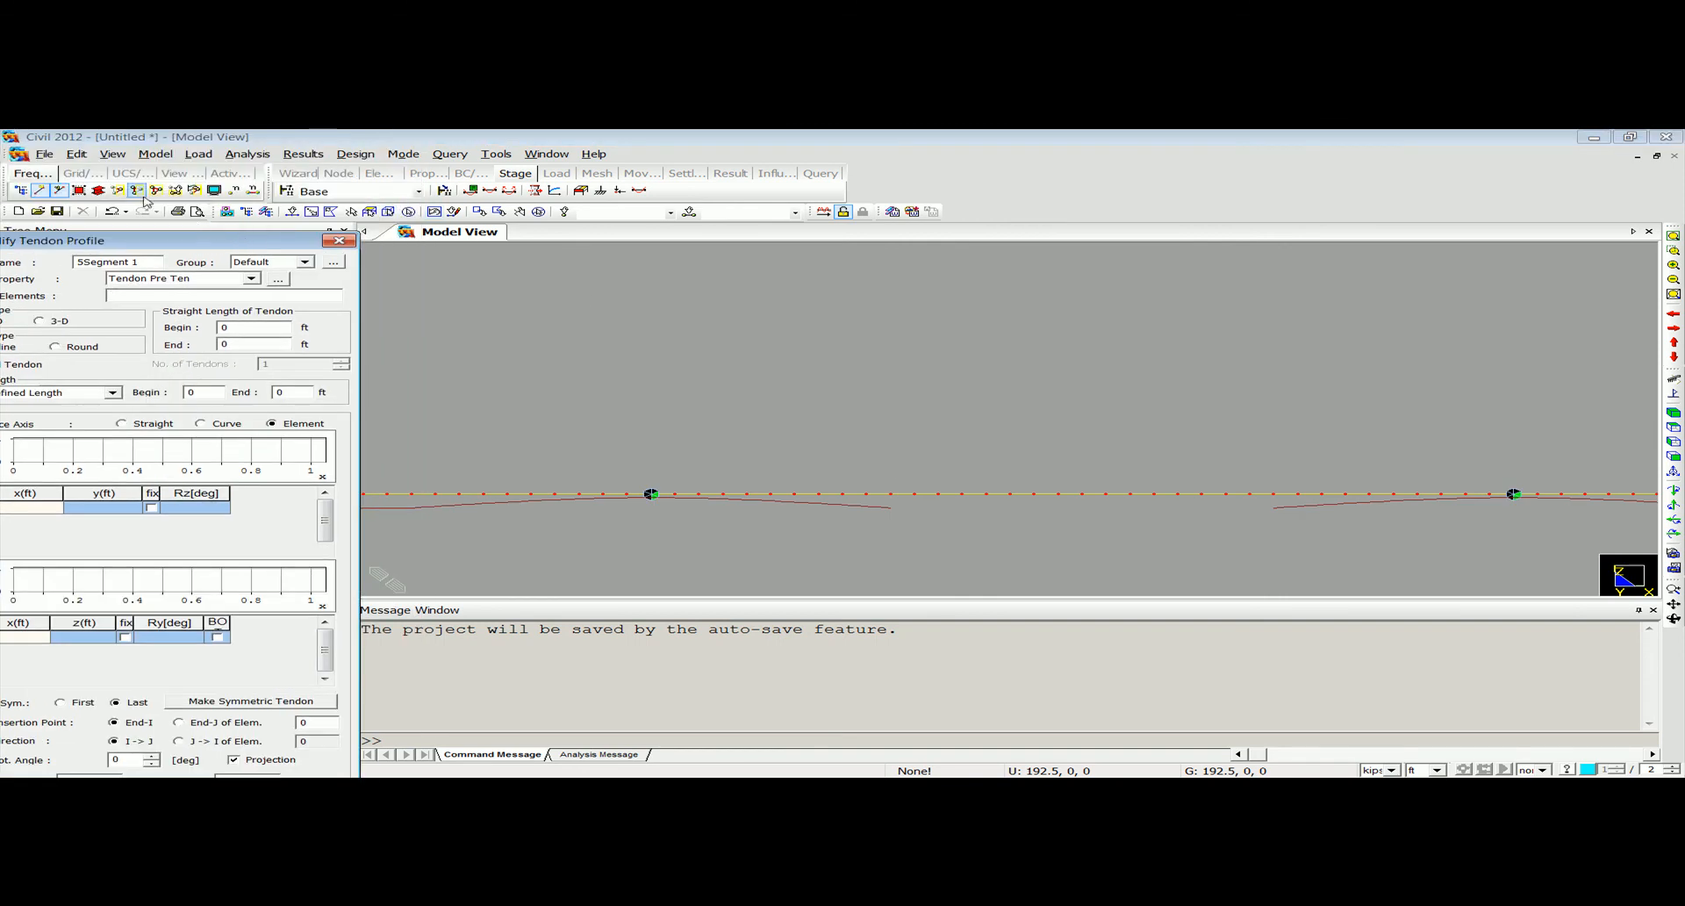
{"action": "left_click", "coordinate": [97, 189]}
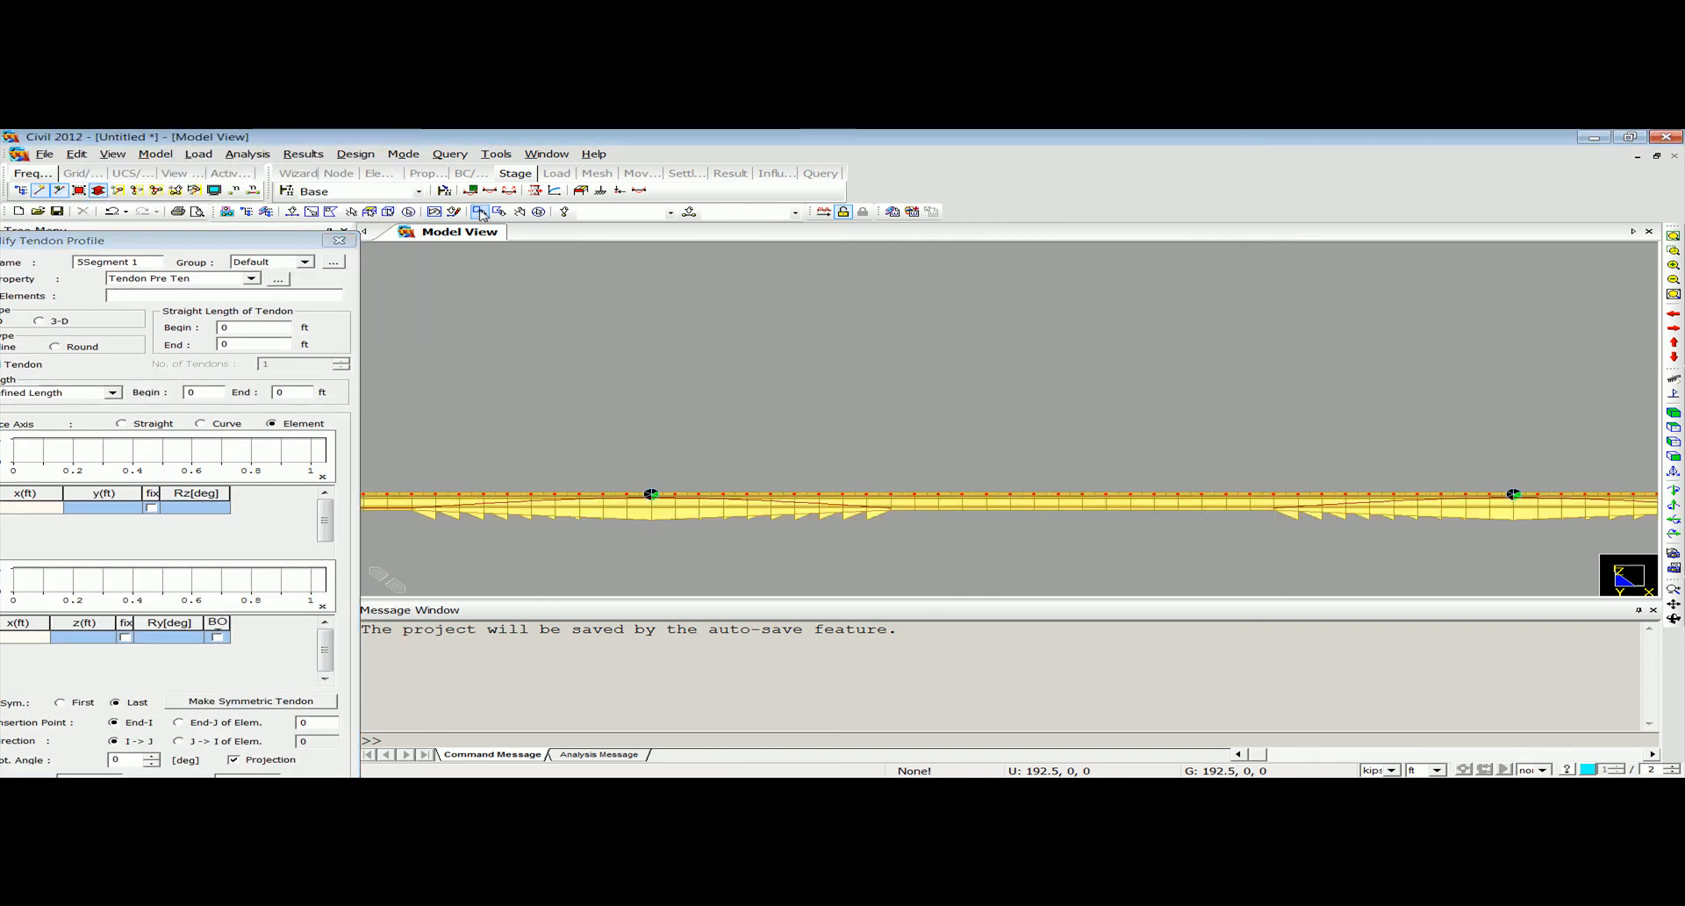
{"action": "left_click", "coordinate": [292, 212]}
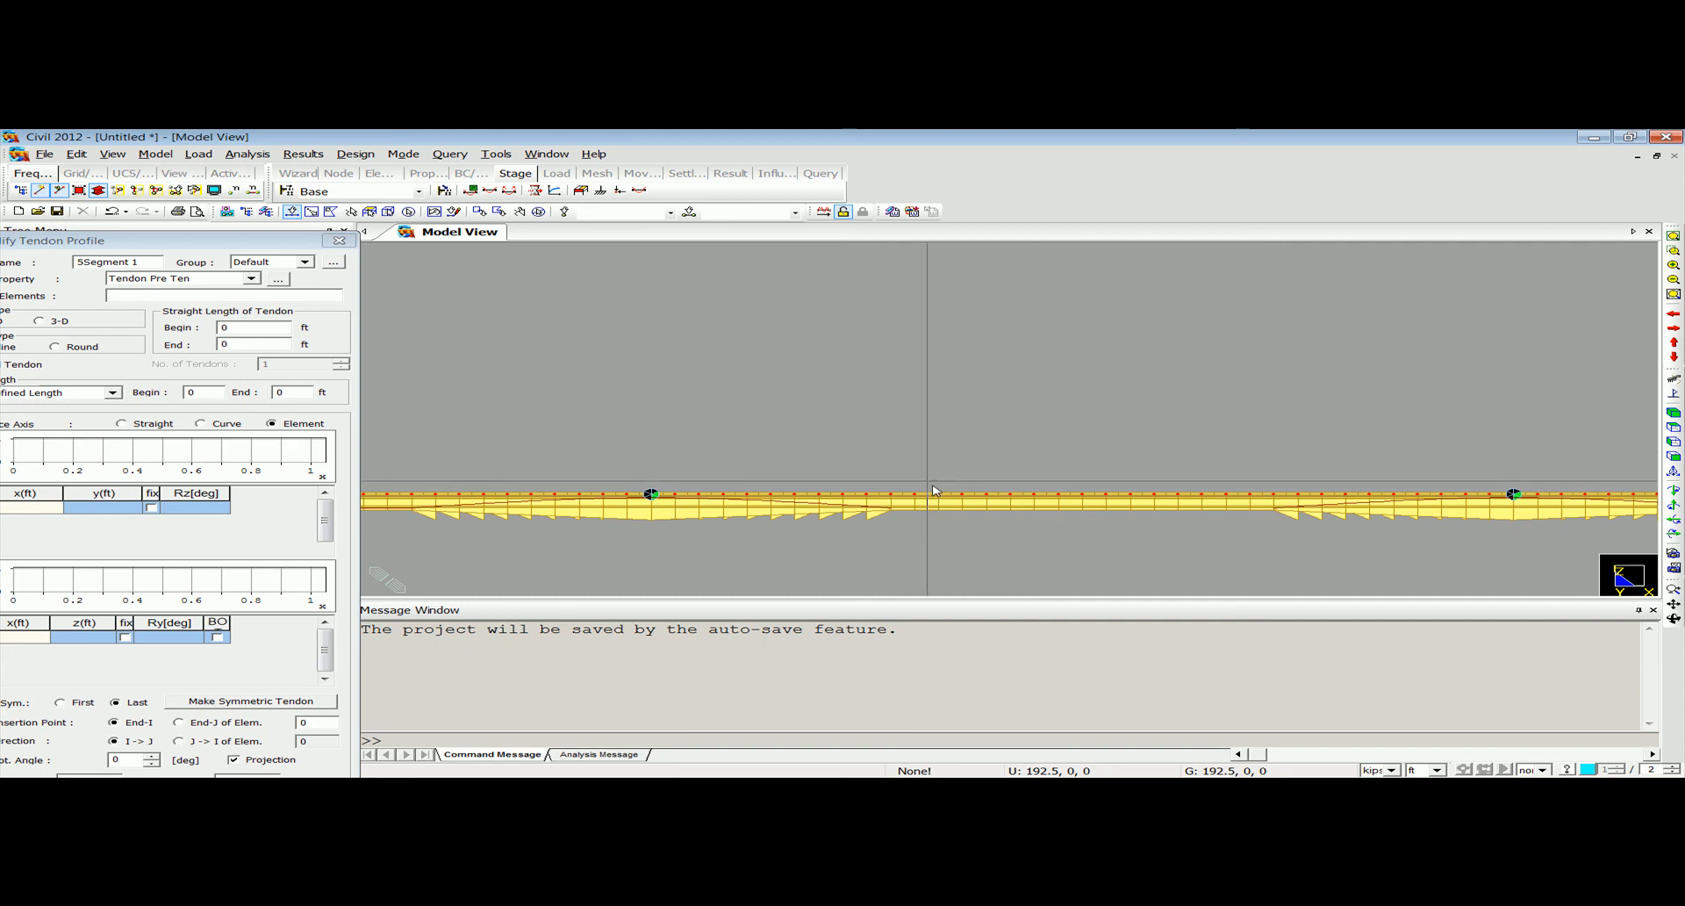
{"action": "left_click_drag", "start_coordinate": [887, 445], "coordinate": [1289, 541]}
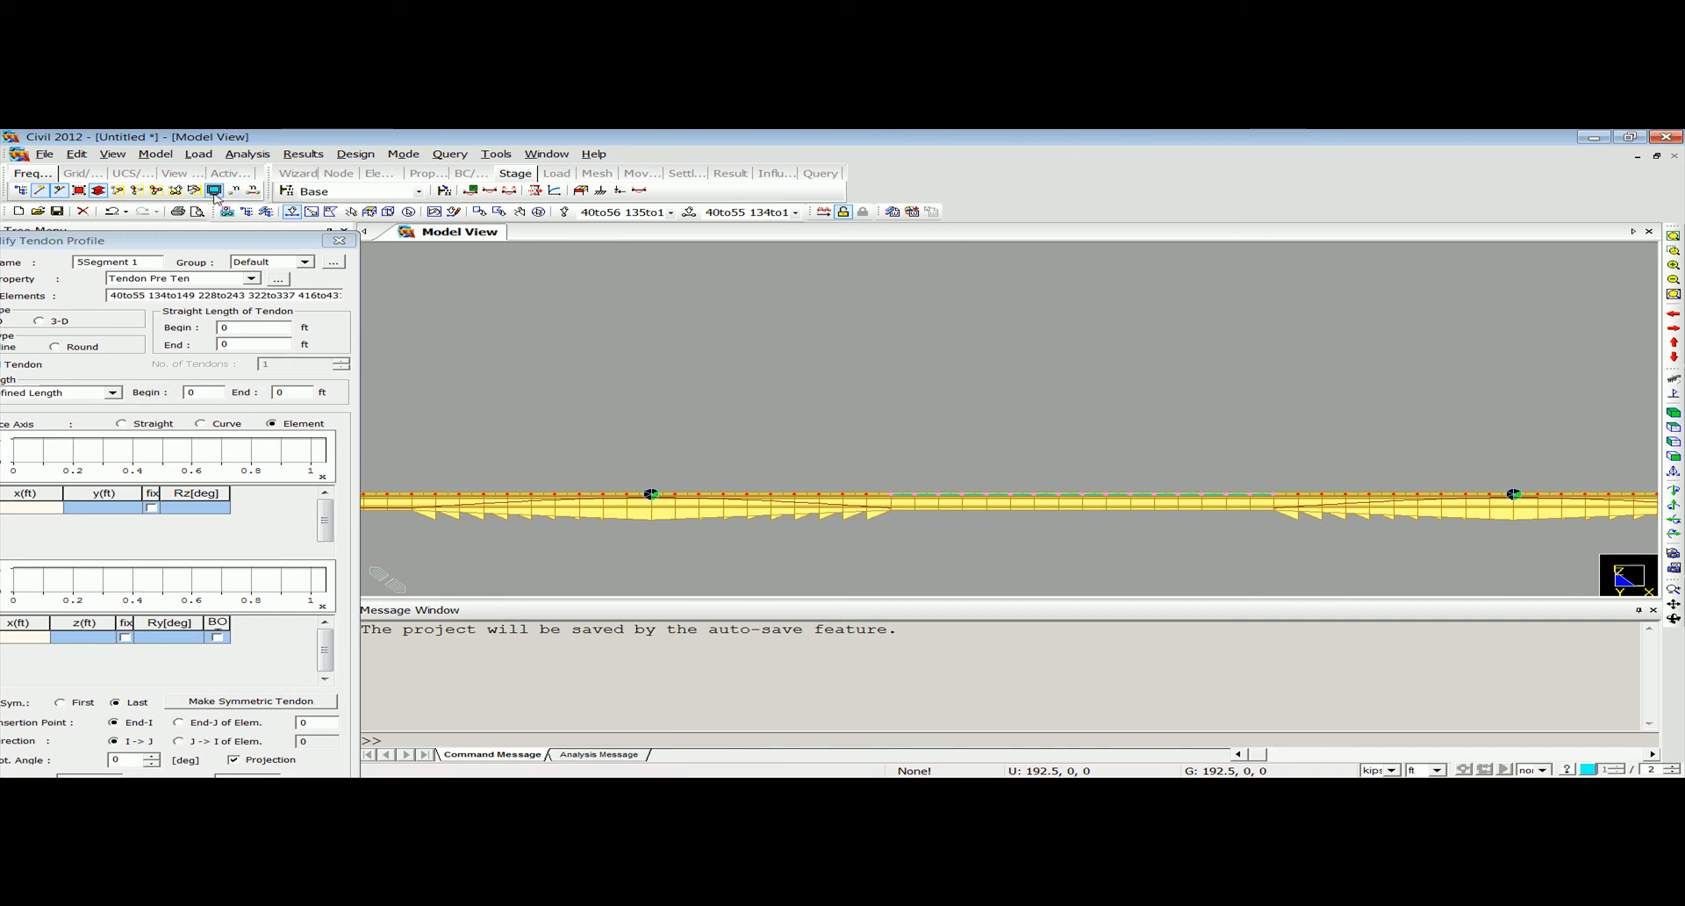
{"action": "left_click", "coordinate": [538, 213]}
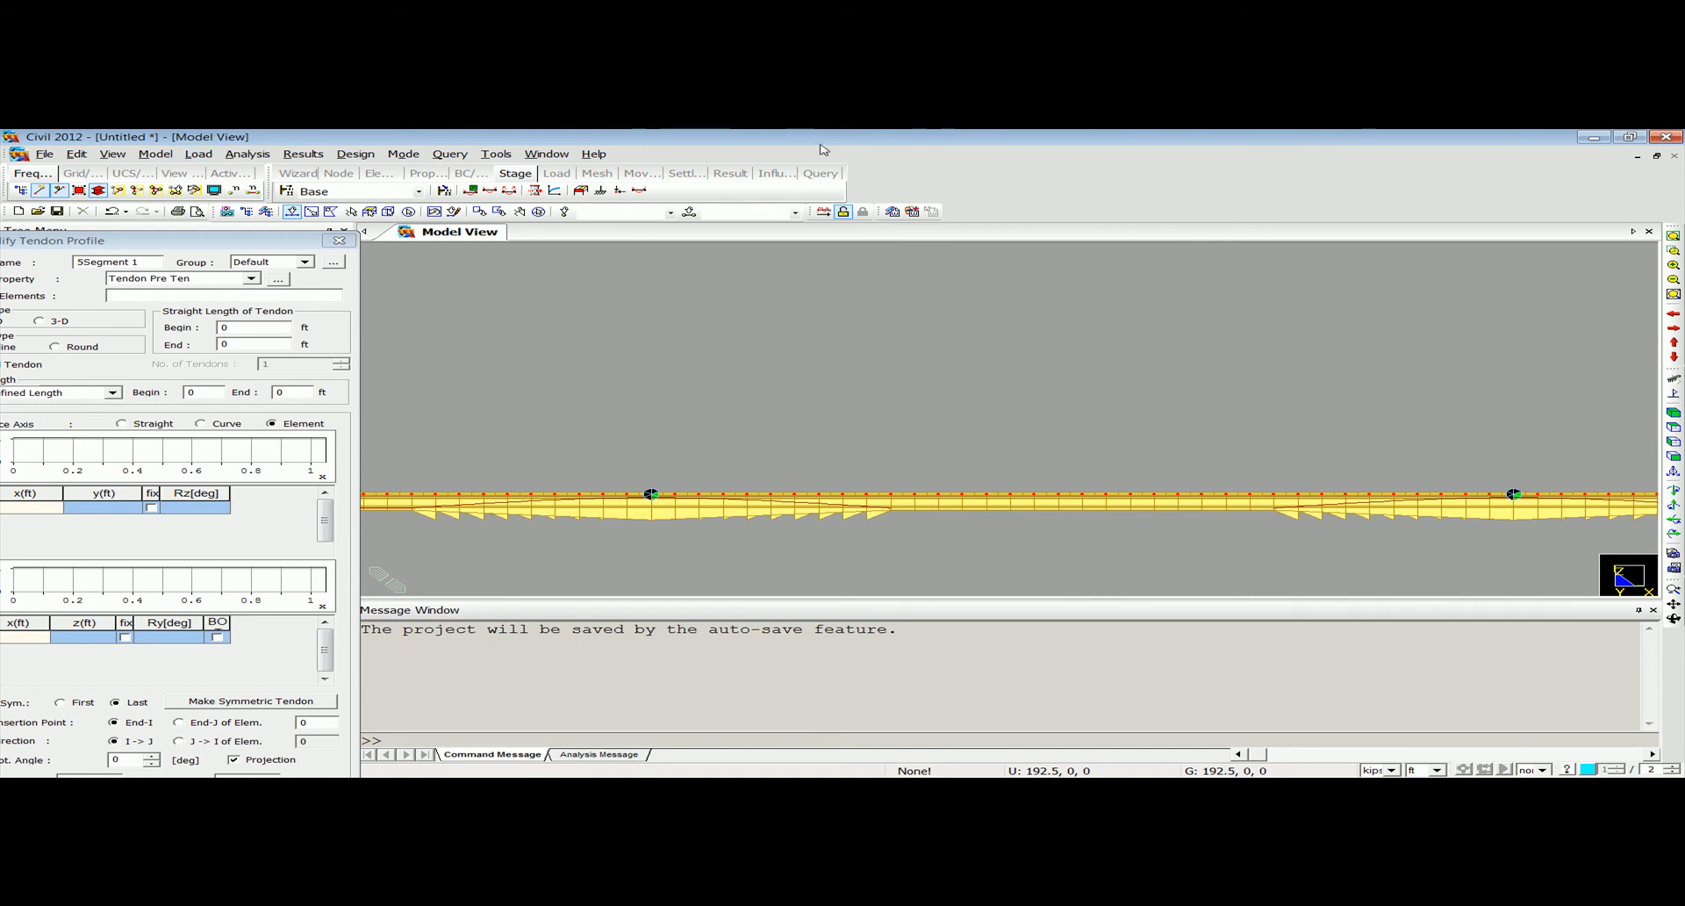
Display the element numbers and assign elements 40 to 55 of the edge girder to the 5Segment 1 tendon.
{"action": "middle_click_drag", "start_coordinate": [932, 477], "coordinate": [952, 387], "text": "ctrl"}
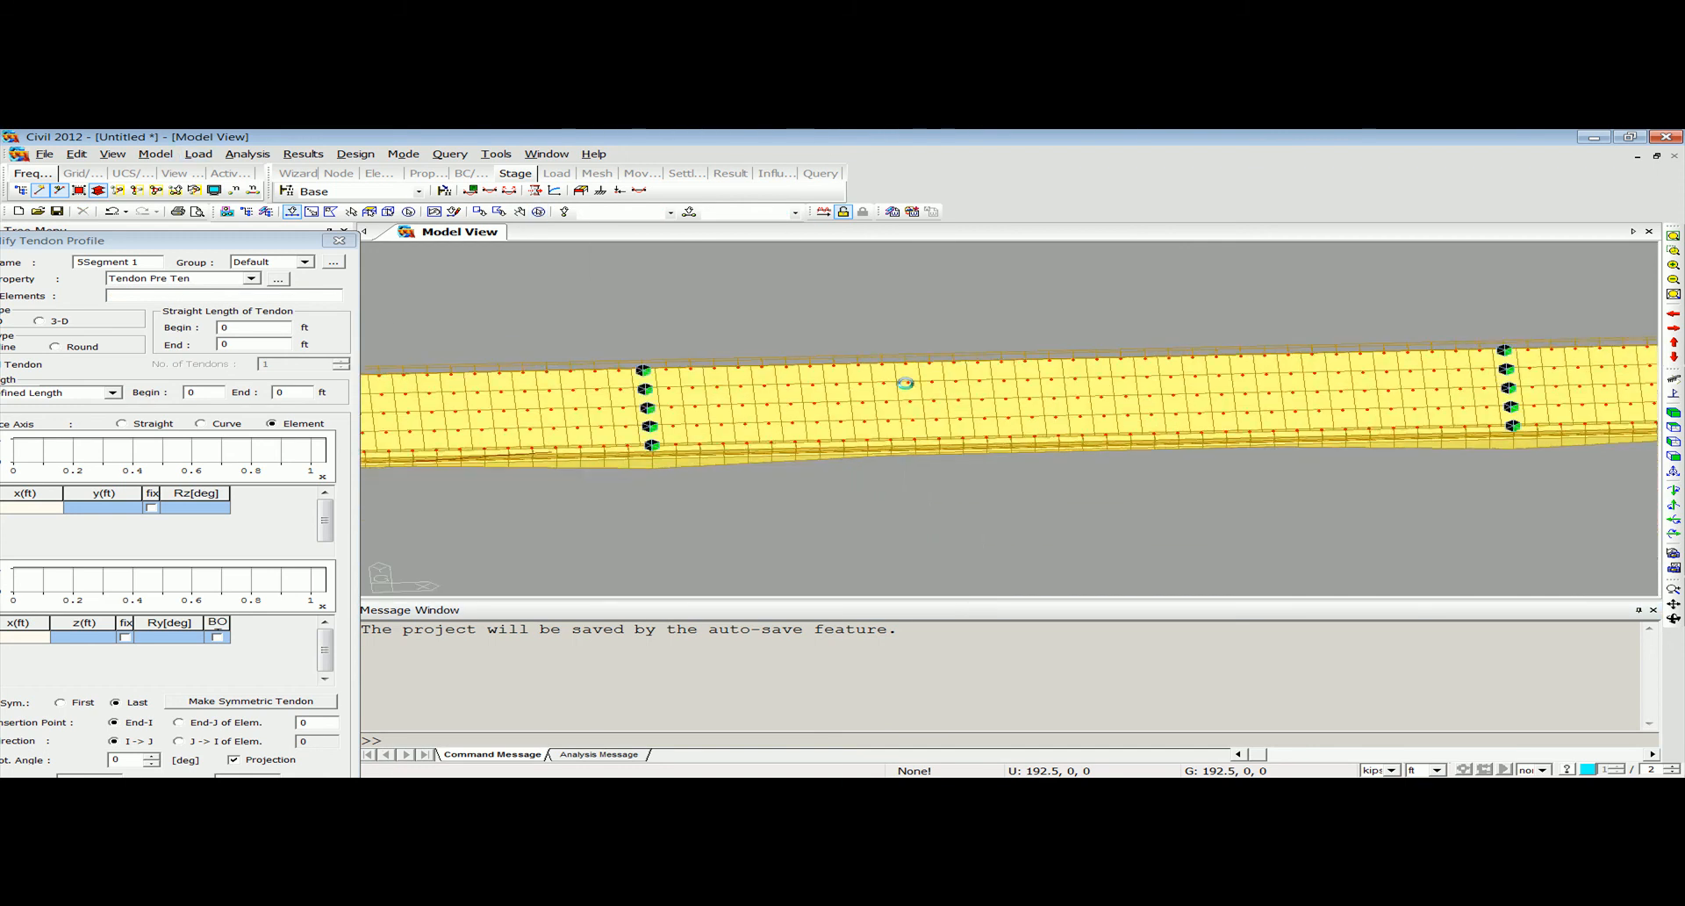
{"action": "left_click", "coordinate": [233, 190]}
{"action": "left_click", "coordinate": [252, 190]}
{"action": "scroll", "coordinate": [873, 439], "scroll_direction": "up", "scroll_amount": 5}
{"action": "scroll", "coordinate": [877, 432], "scroll_direction": "up", "scroll_amount": 1}
{"action": "middle_click_drag", "start_coordinate": [878, 425], "coordinate": [668, 505]}
{"action": "mouse_move", "coordinate": [1164, 501]}
{"action": "middle_mouse_down"}
{"action": "mouse_move", "coordinate": [858, 500]}
{"action": "mouse_move", "coordinate": [998, 536]}
{"action": "middle_mouse_up"}
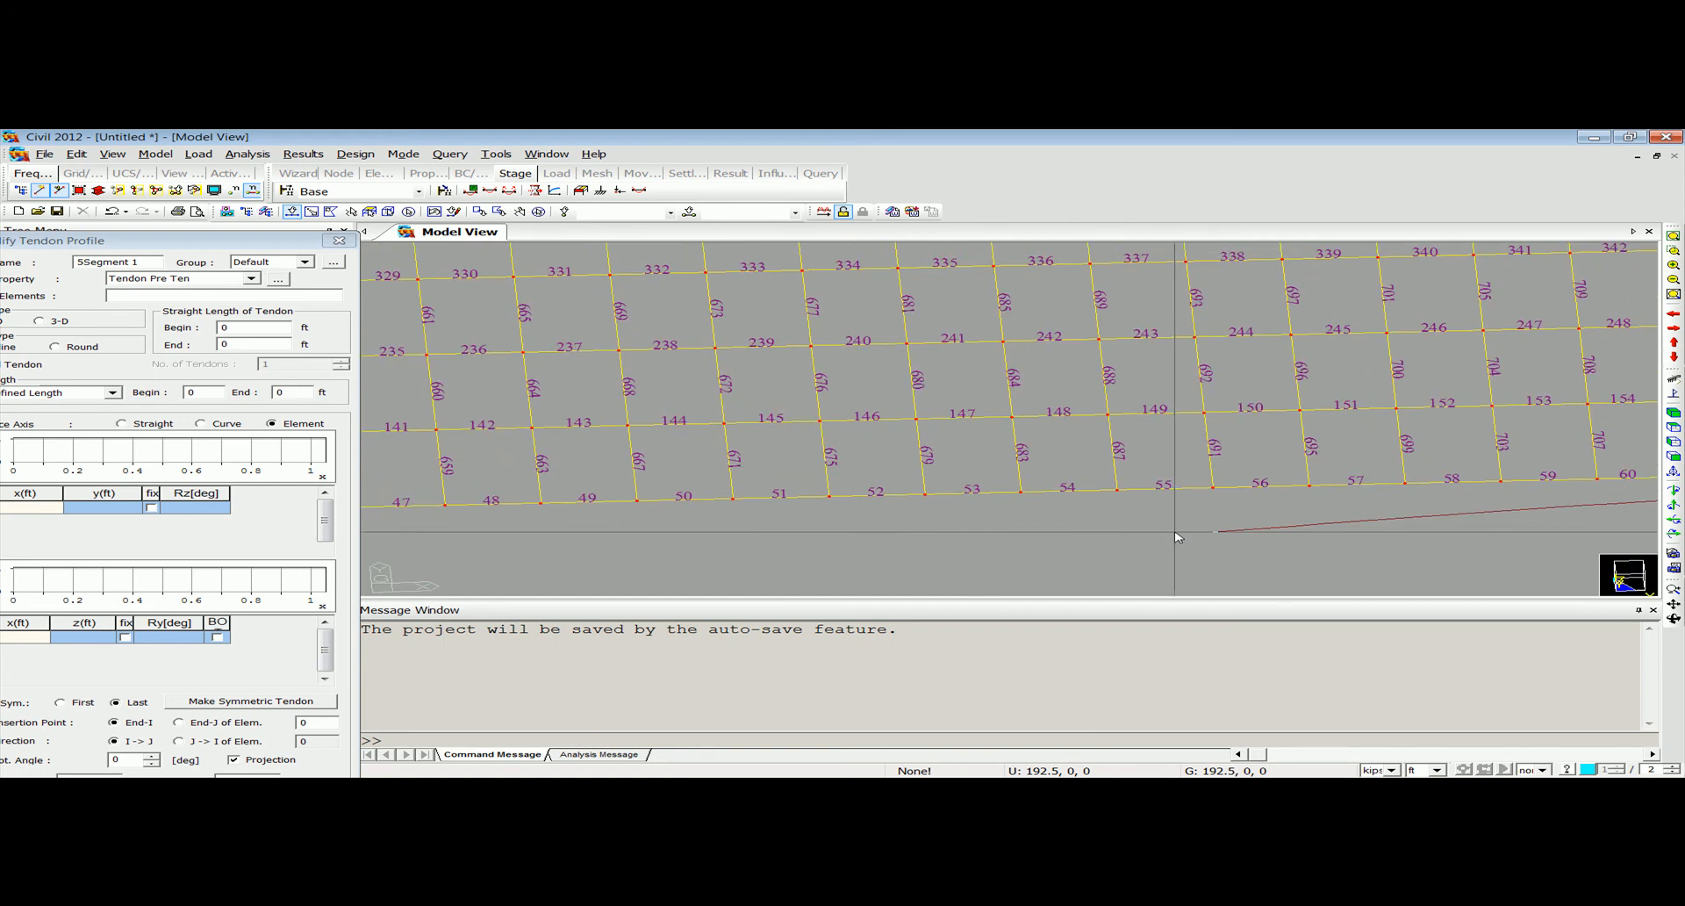
{"action": "left_click_drag", "start_coordinate": [277, 245], "coordinate": [405, 177]}
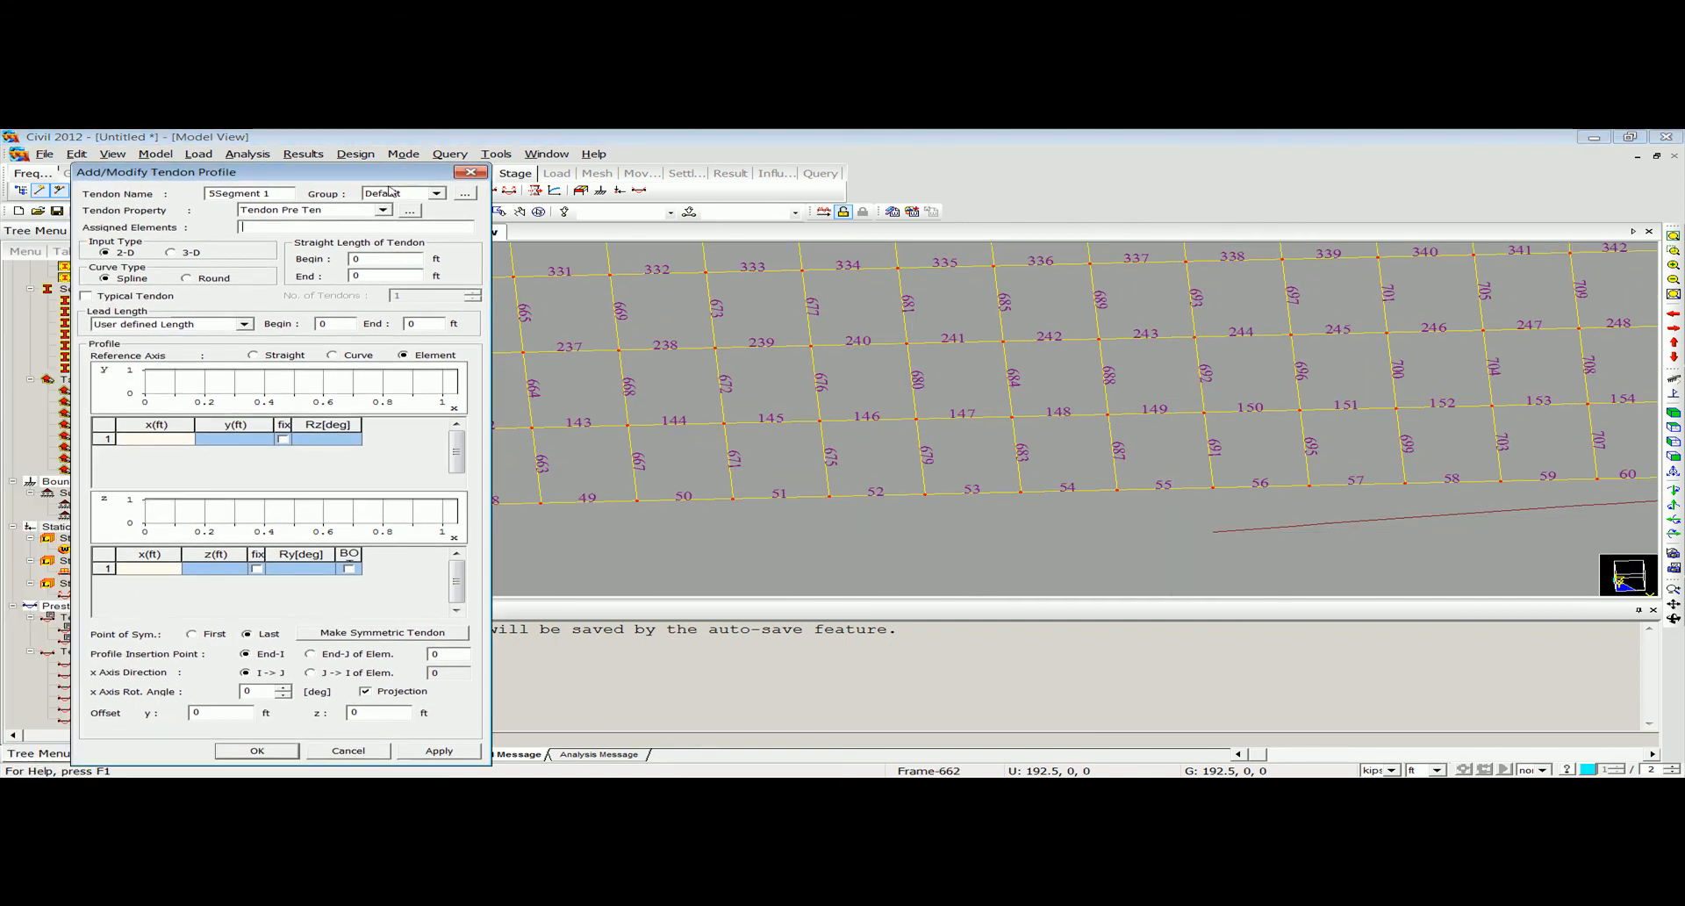
{"action": "type", "text": "40 to 55"}
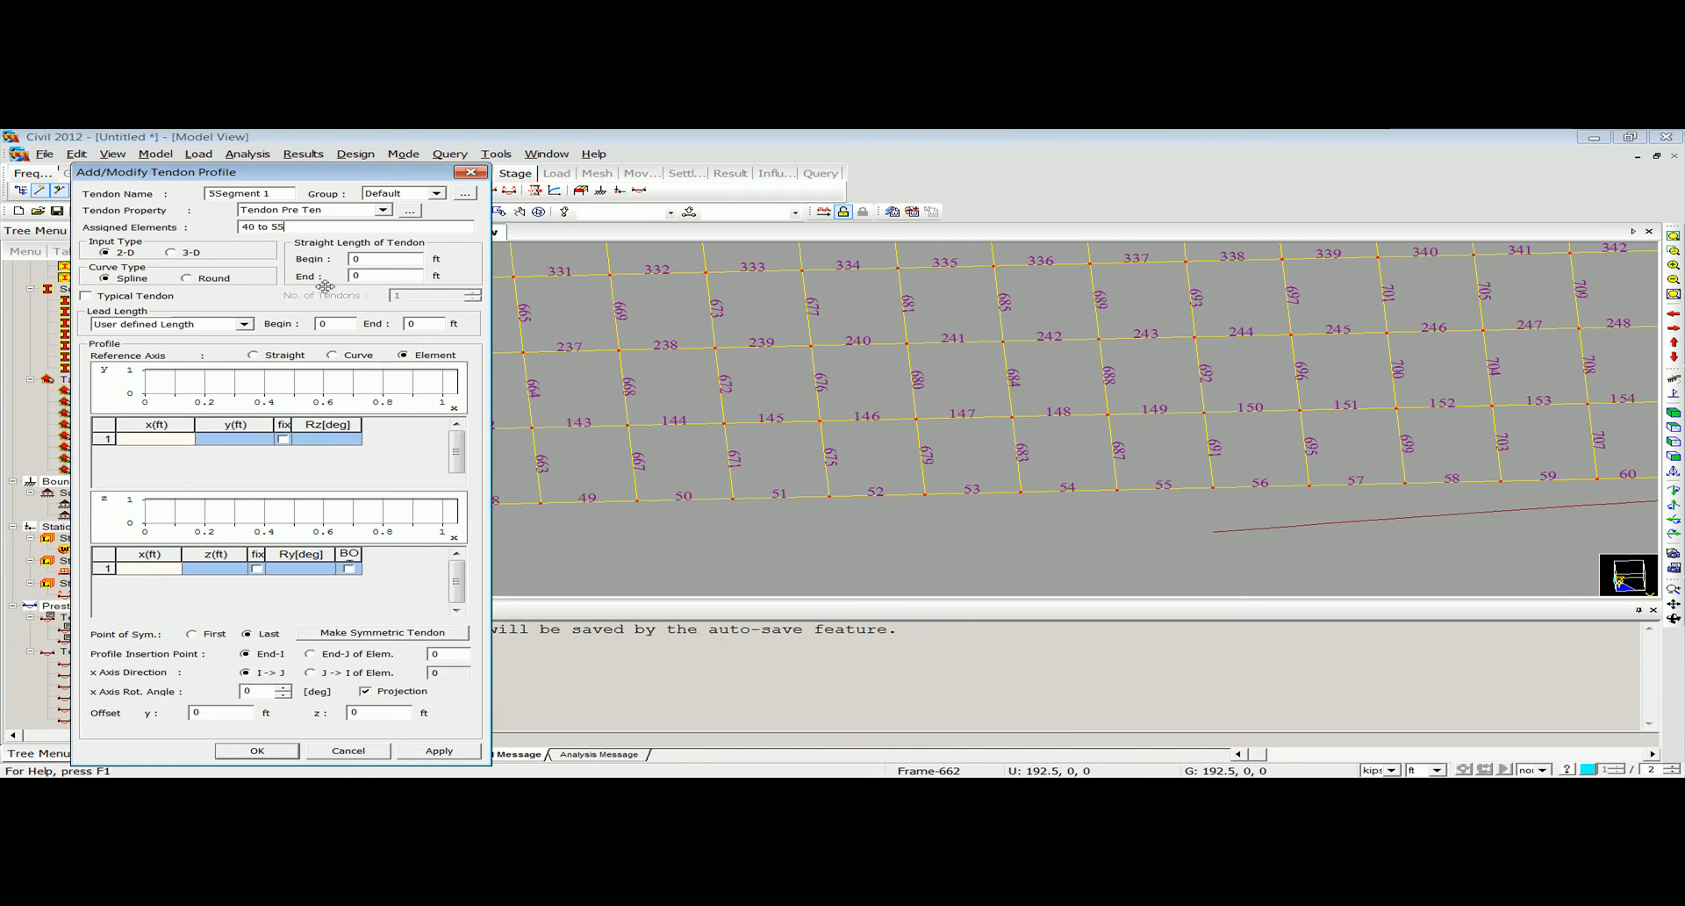
Switch the tendon profile to 3-D input and define its first point at x 0, y 0, z -4 ft.
{"action": "left_click", "coordinate": [171, 252]}
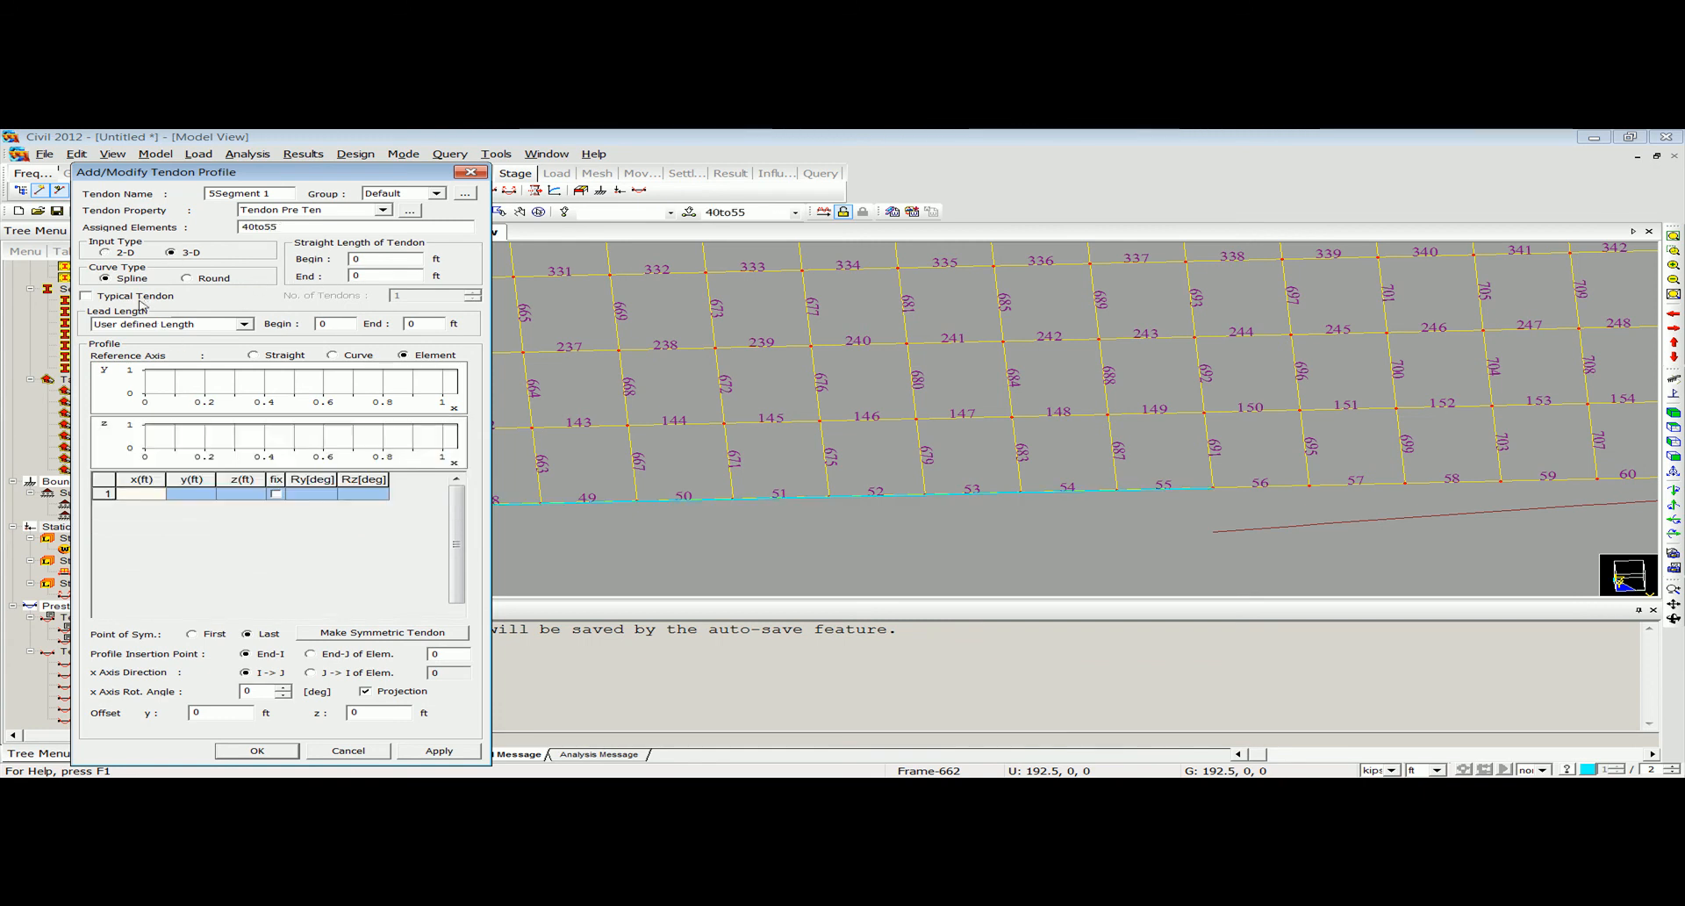
{"action": "type", "text": "0"}
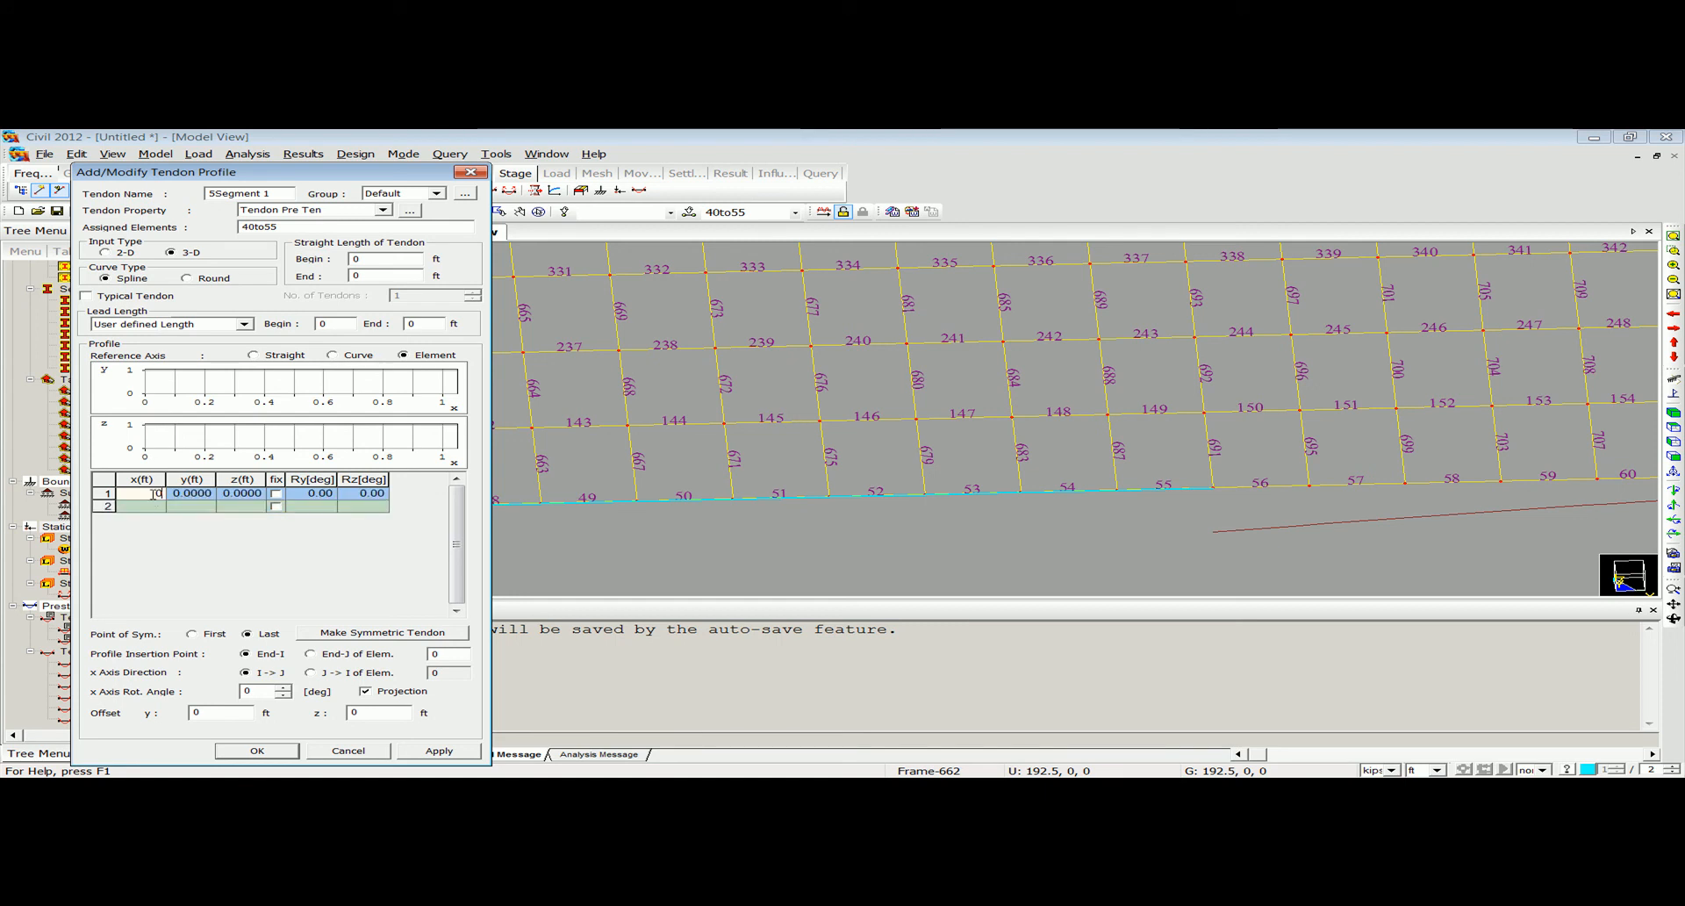
{"action": "left_click", "coordinate": [239, 495]}
{"action": "type", "text": "-5"}
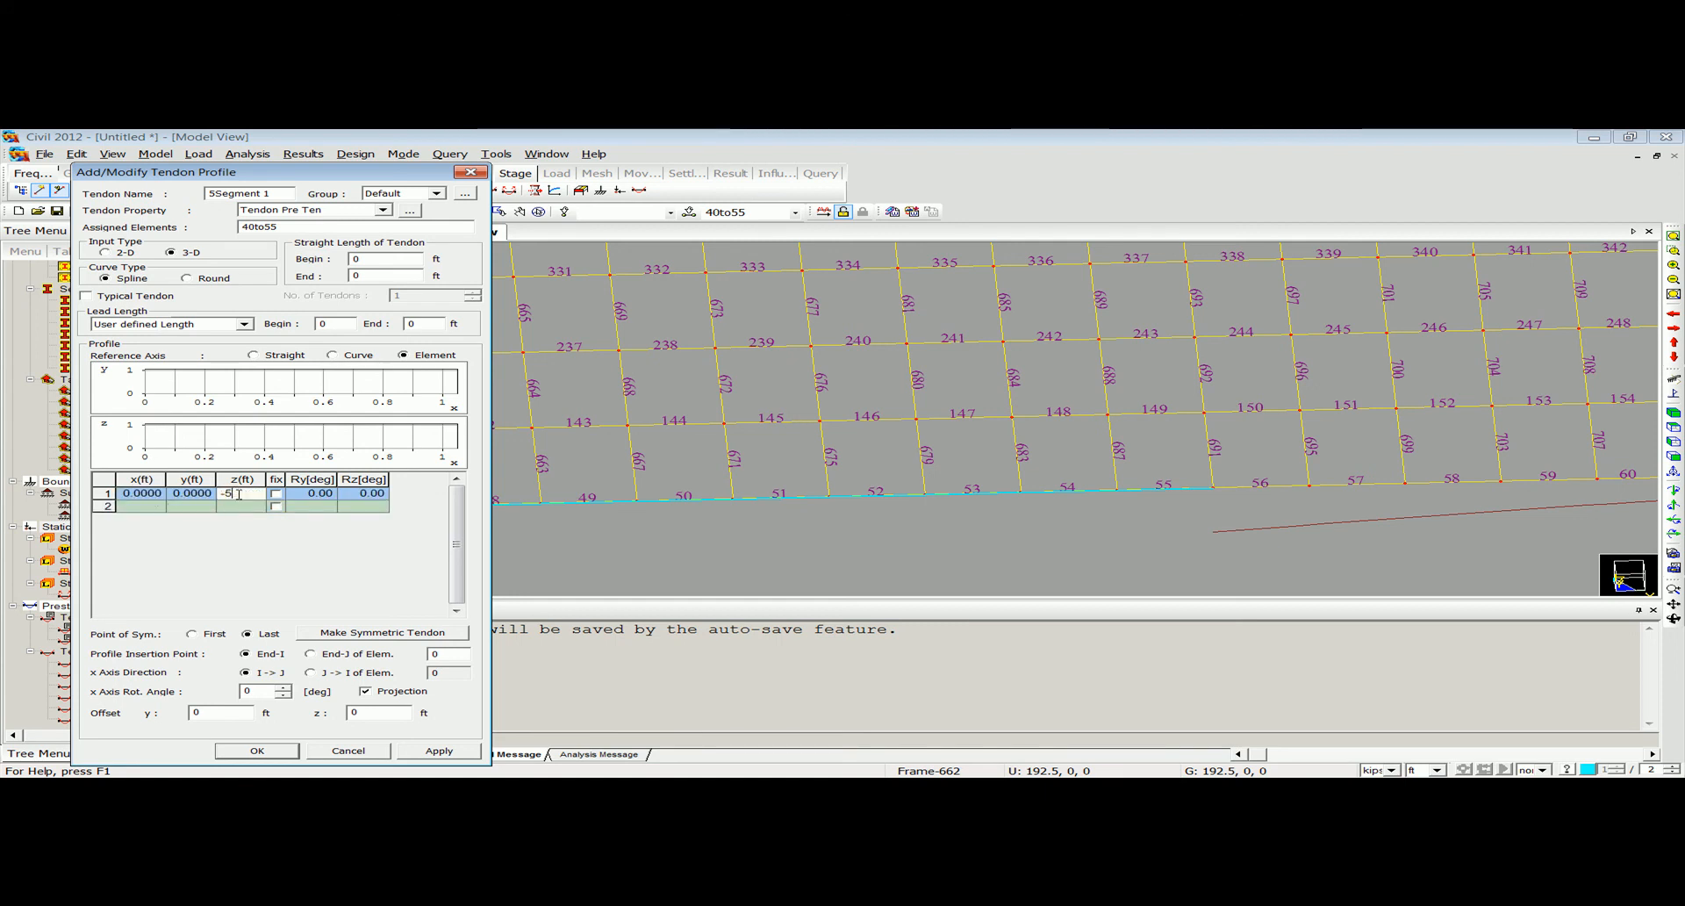
{"action": "key", "text": "BackSpace"}
Query the distance between the start and end nodes of the assigned elements 40 to 55.
{"action": "left_click", "coordinate": [451, 154]}
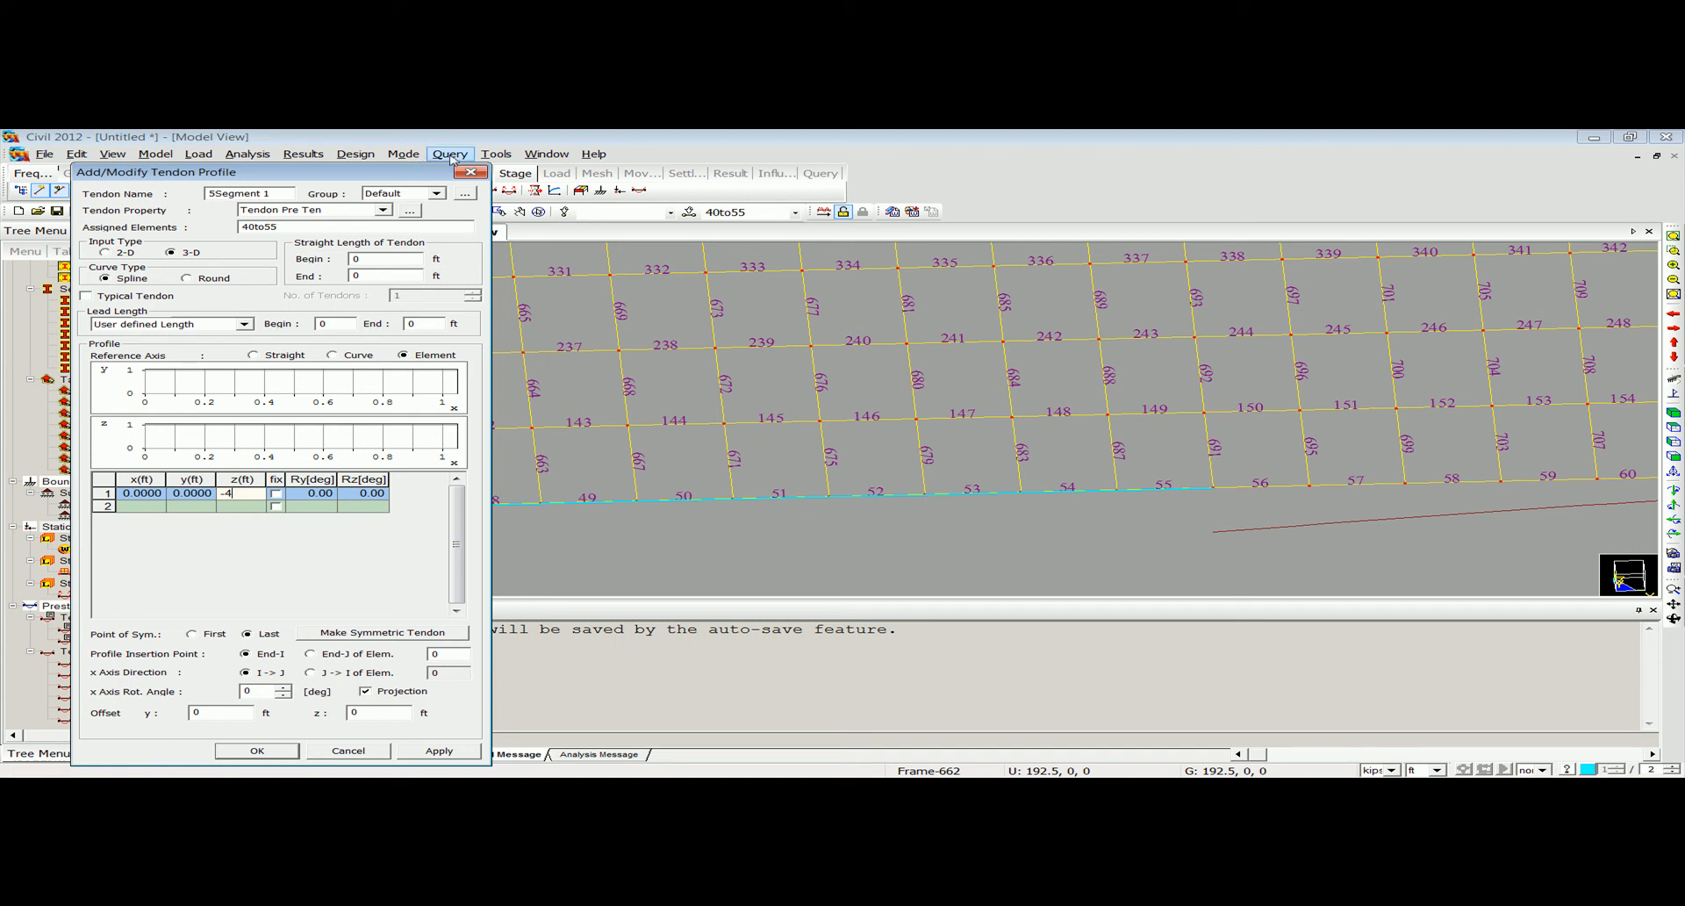
{"action": "left_click", "coordinate": [478, 185]}
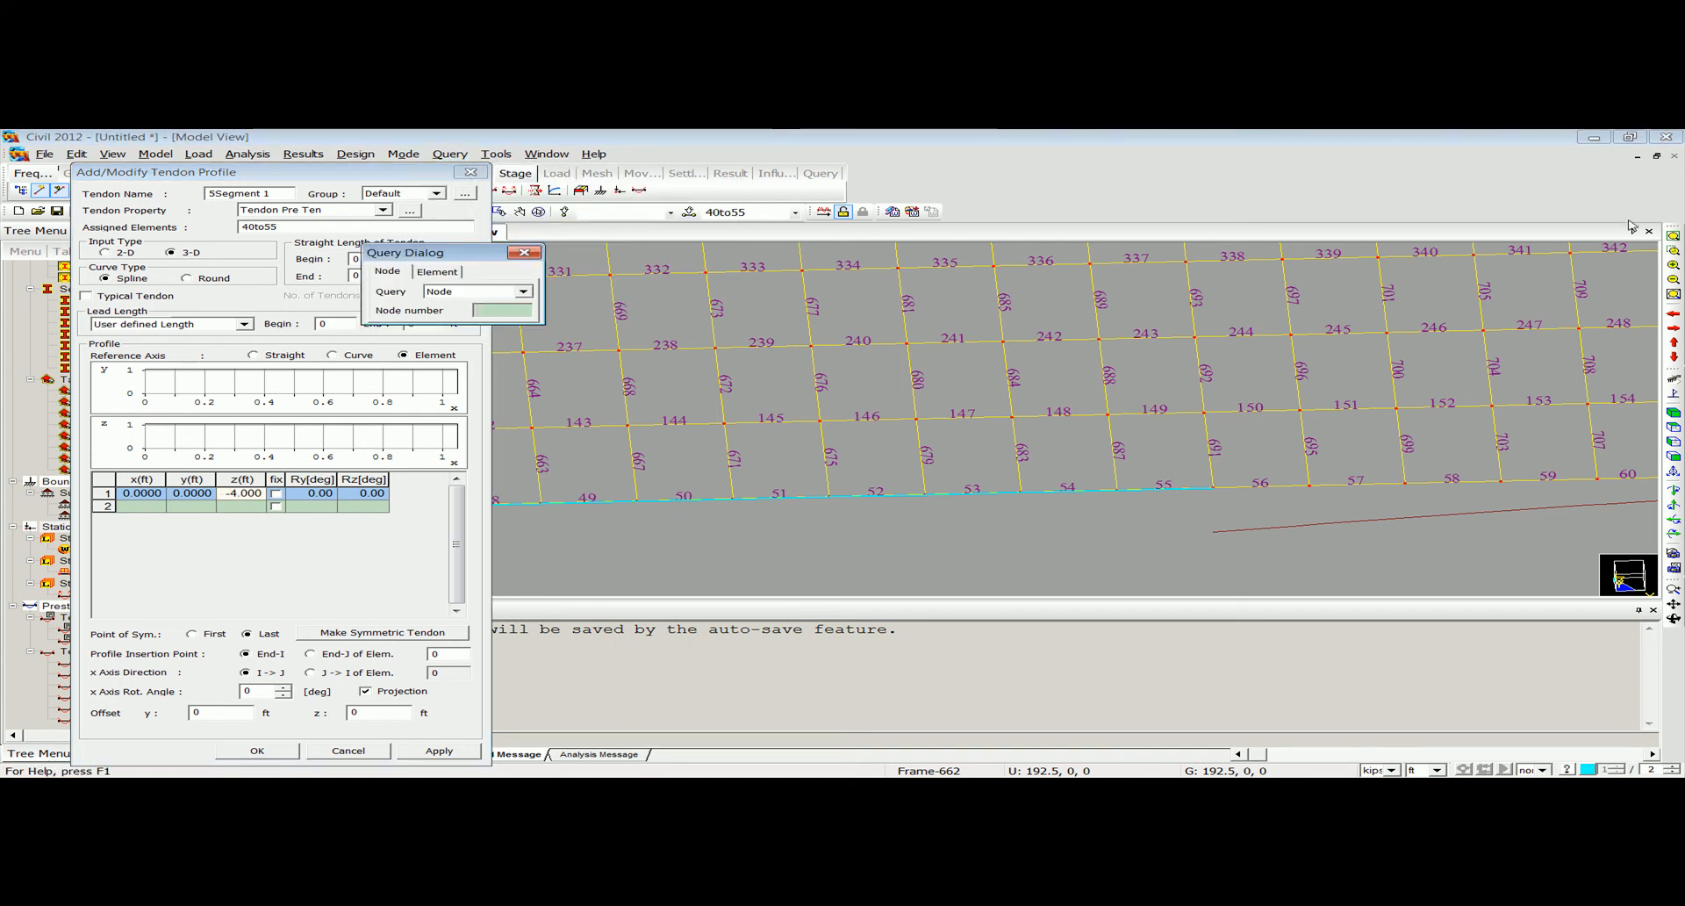
{"action": "left_click", "coordinate": [1674, 237]}
{"action": "scroll", "coordinate": [916, 449], "scroll_direction": "up", "scroll_amount": 5}
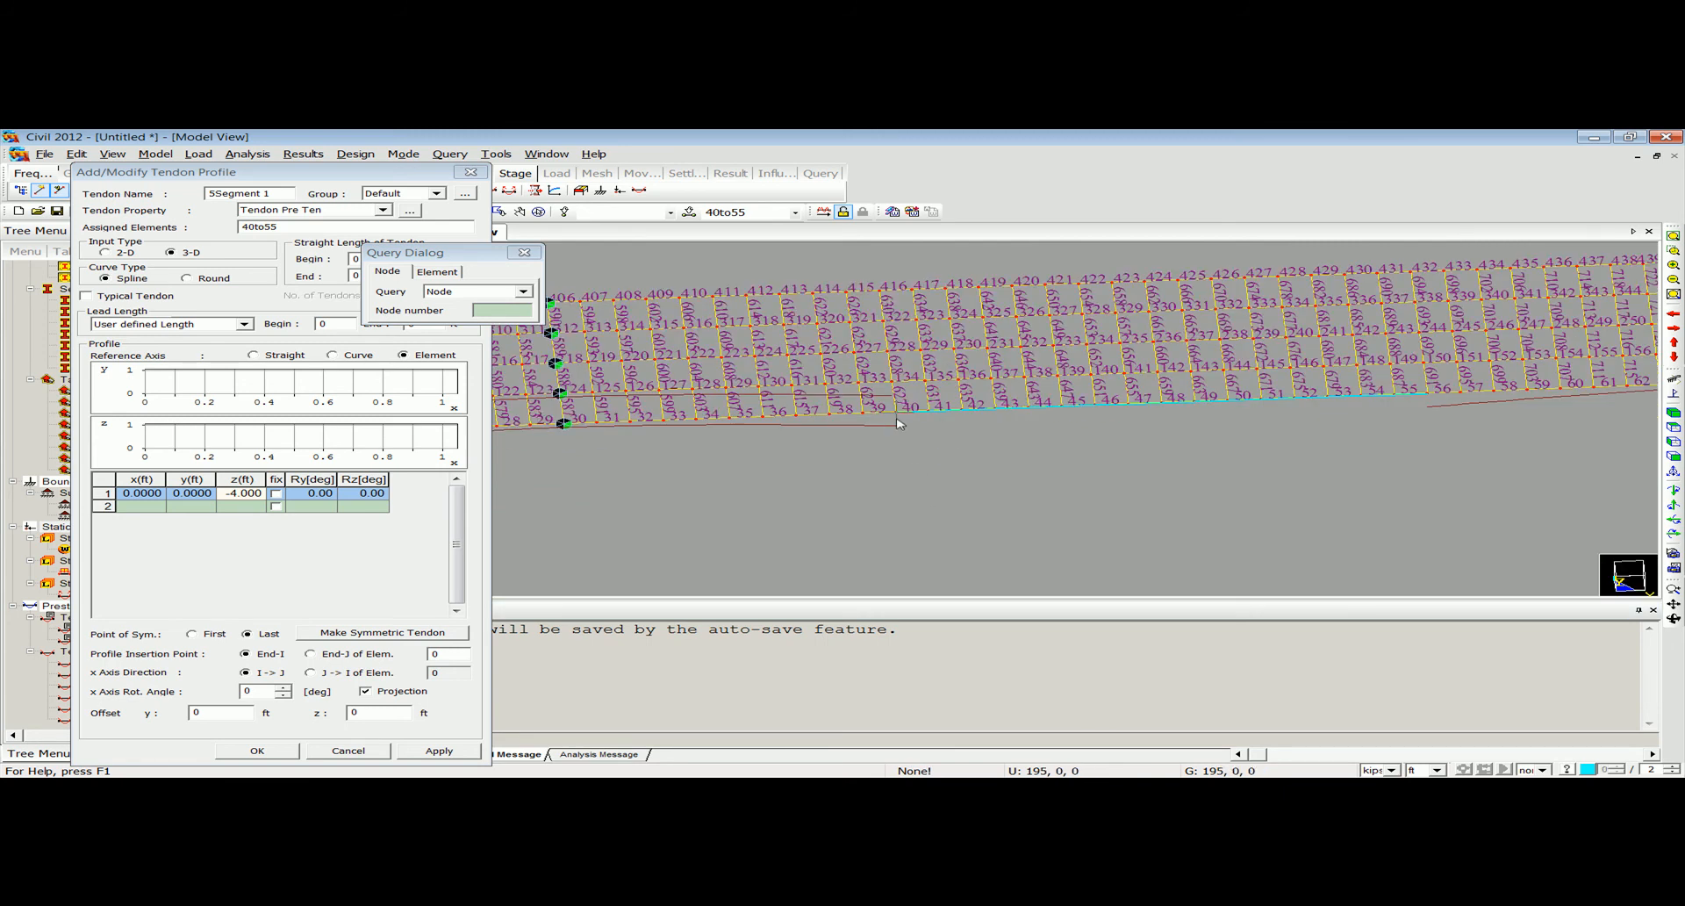
{"action": "left_click", "coordinate": [899, 421]}
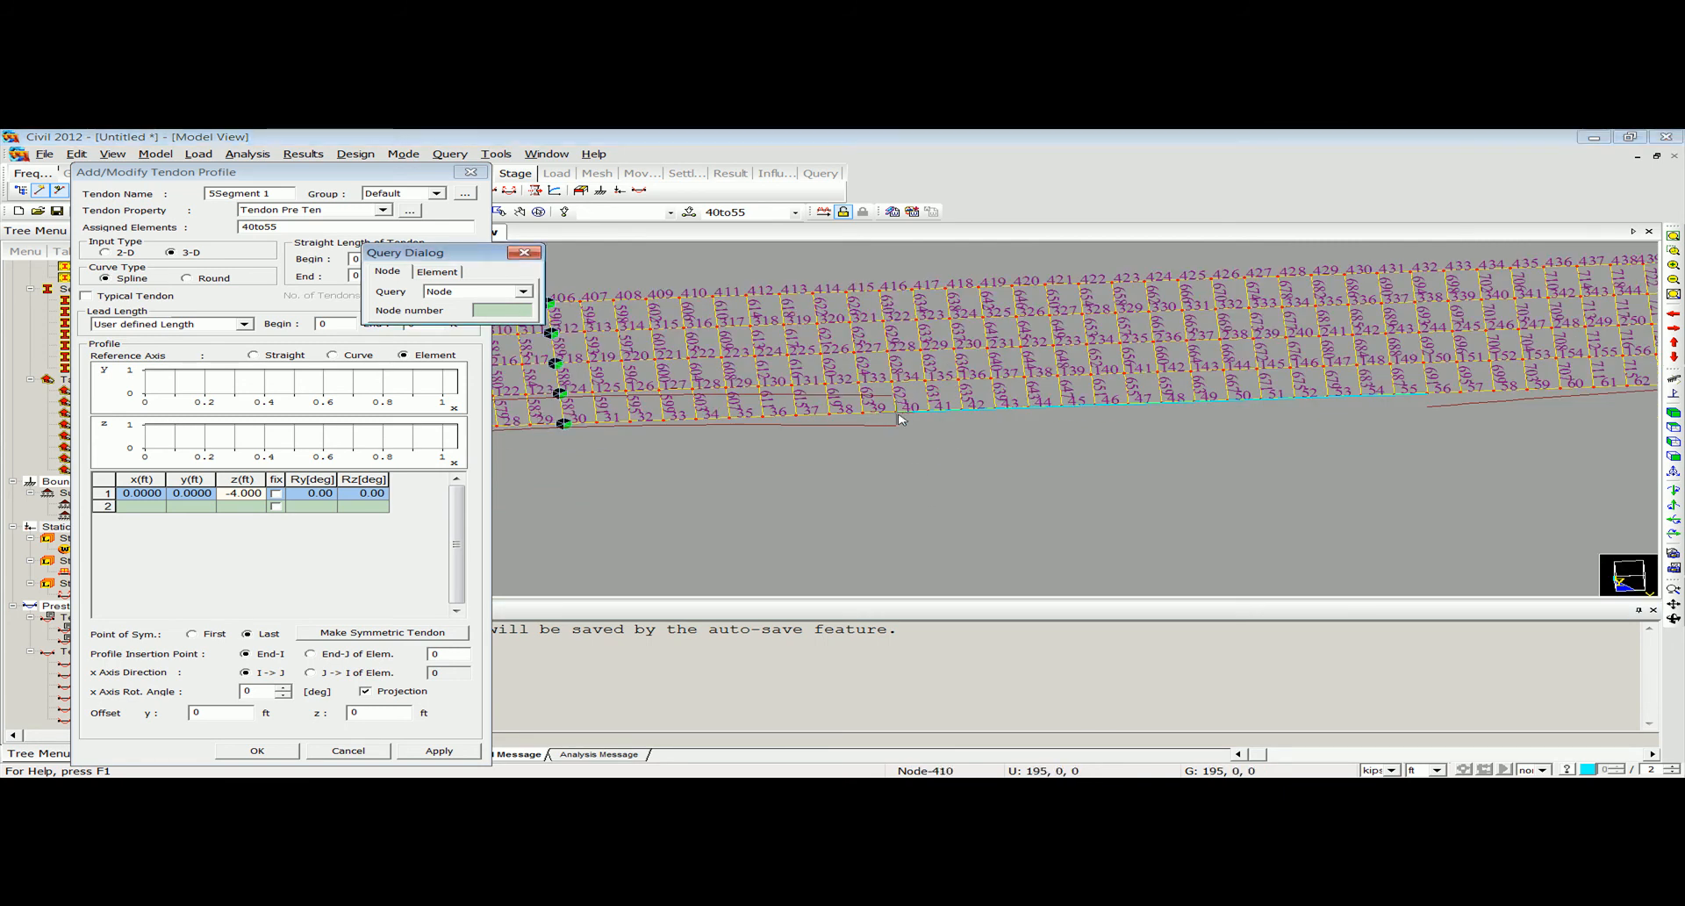
{"action": "left_click", "coordinate": [1432, 388]}
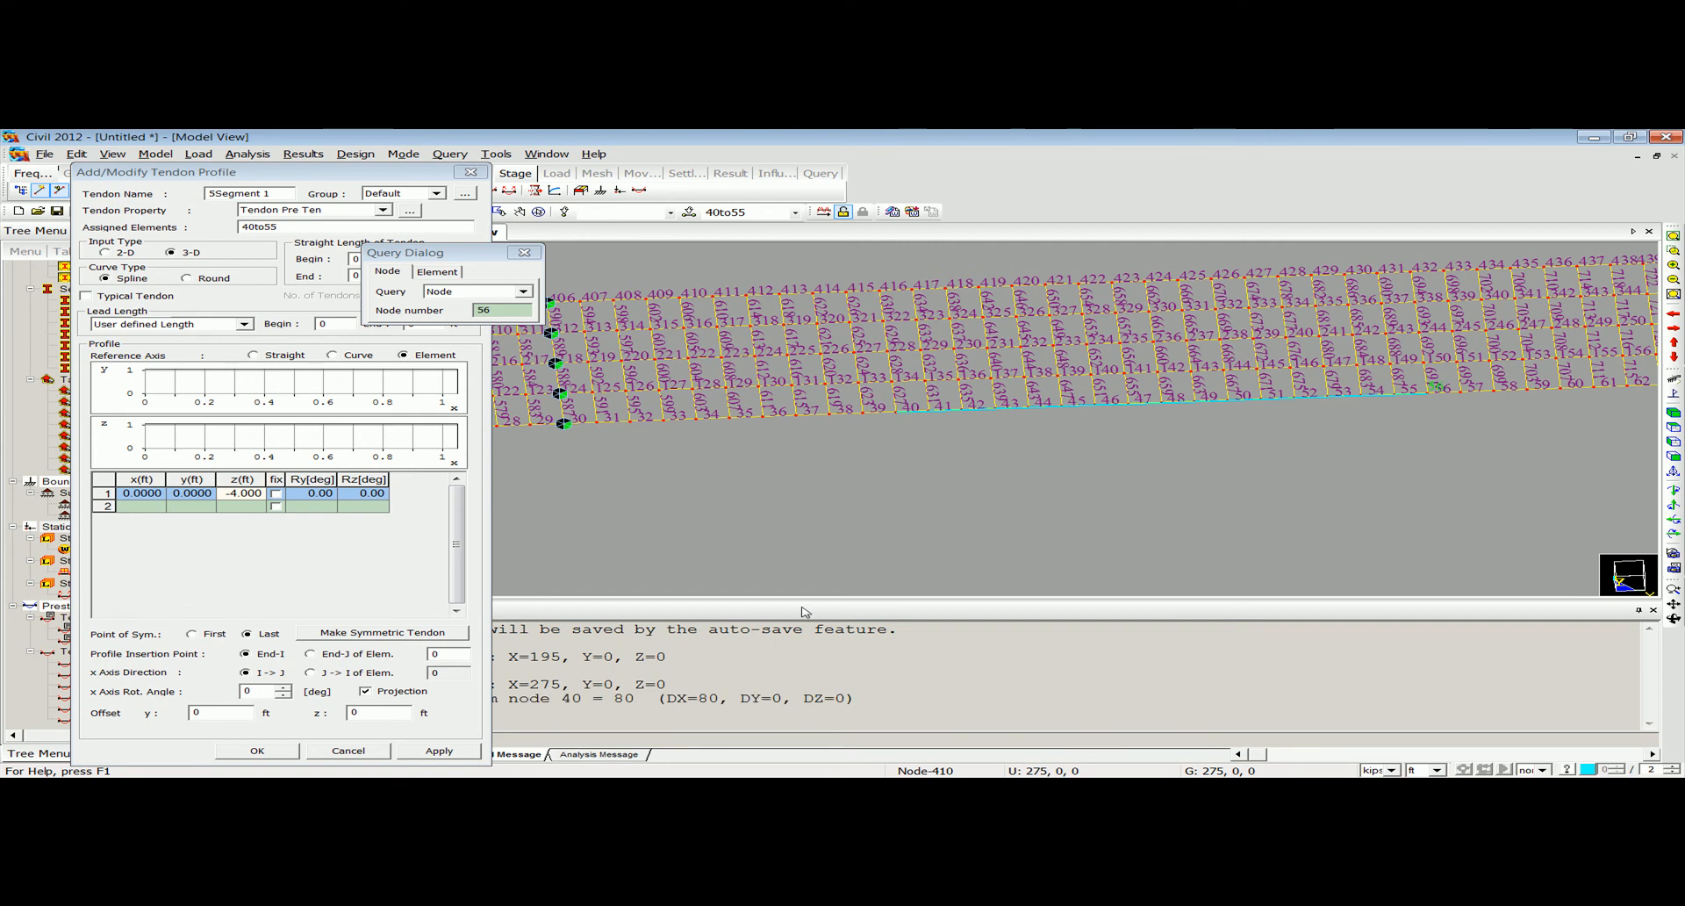
{"action": "left_click", "coordinate": [524, 253]}
Add the second tendon profile point at x 80, y 0, z -4 ft.
{"action": "left_click", "coordinate": [148, 506]}
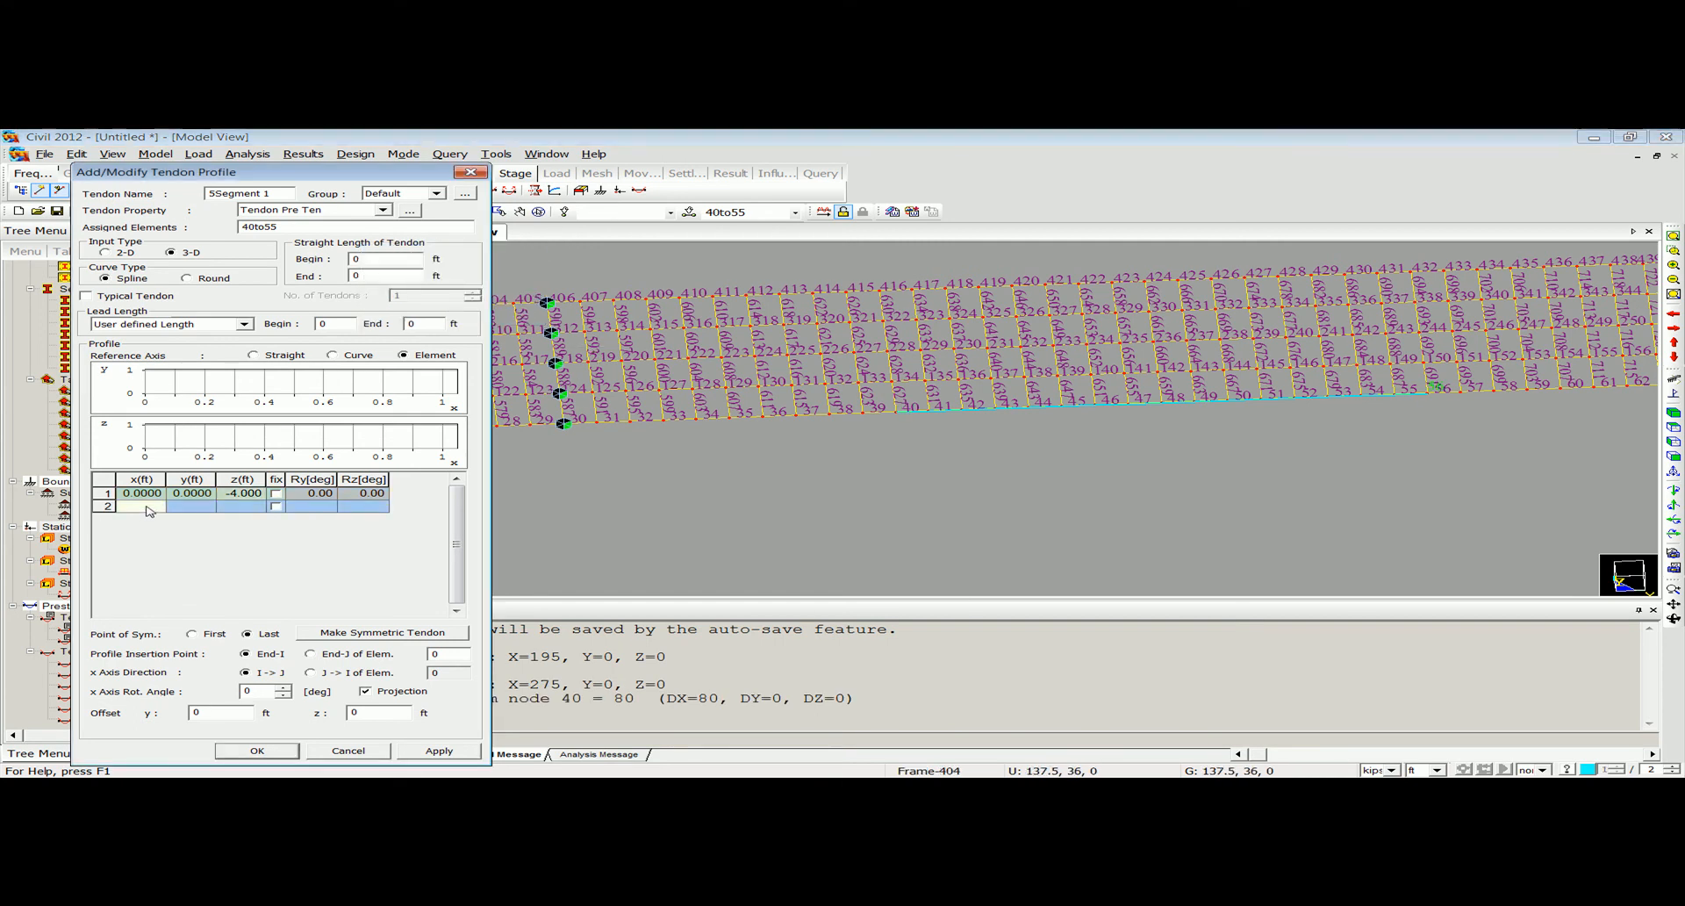
{"action": "type", "text": "80"}
{"action": "left_click", "coordinate": [220, 509]}
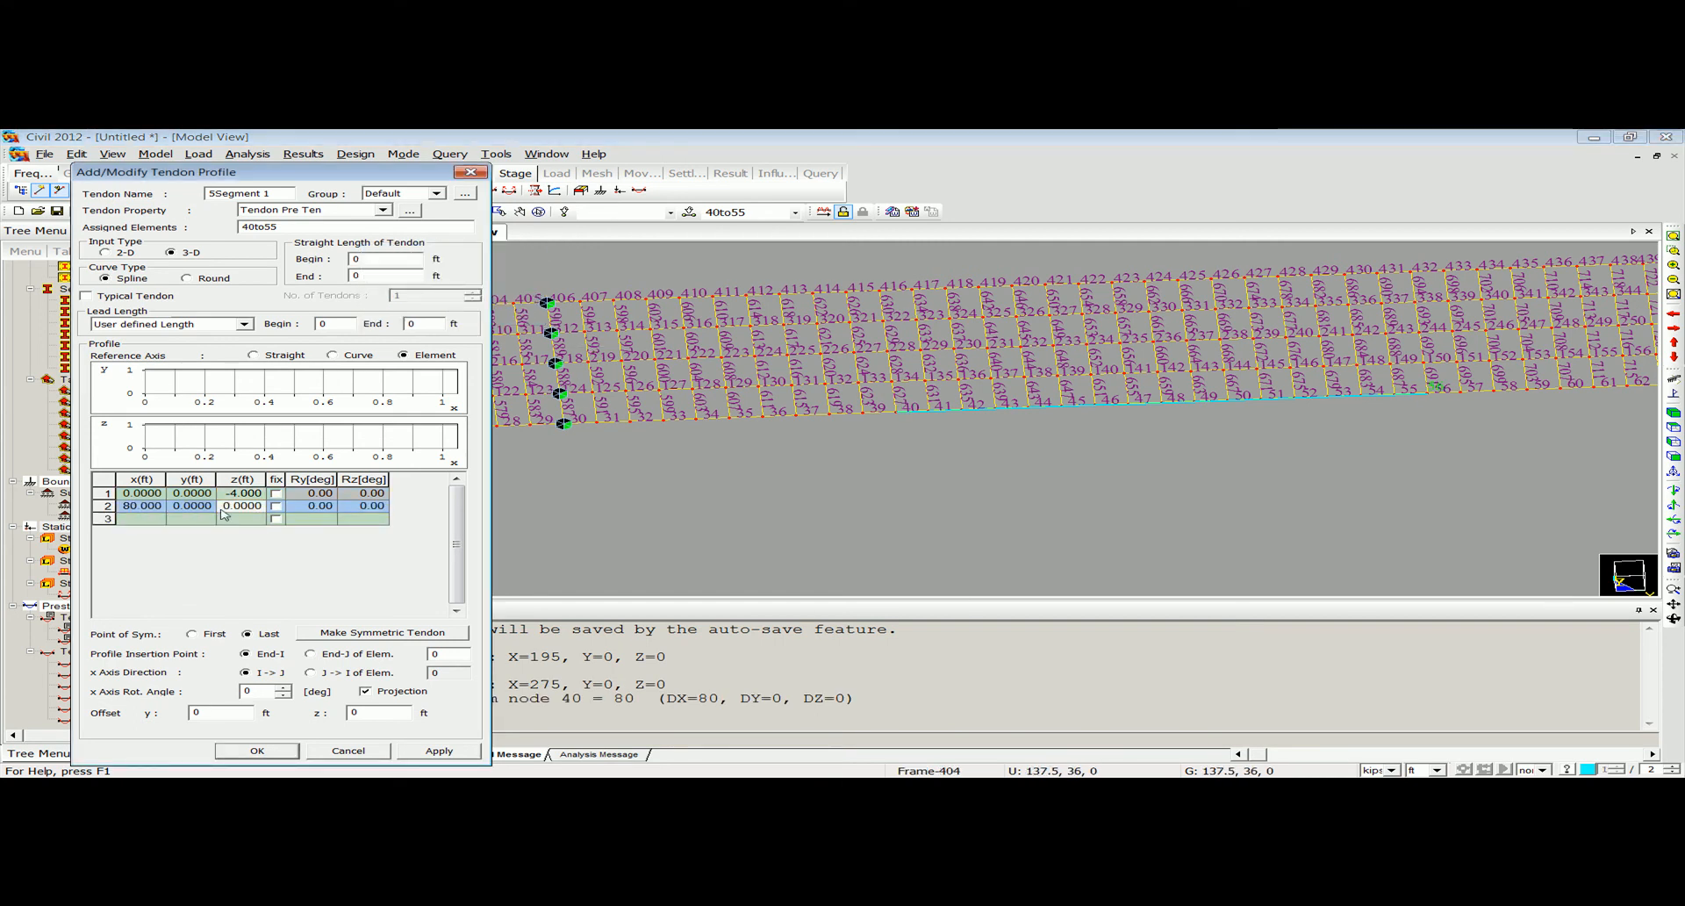
{"action": "type", "text": "-4"}
{"action": "key", "text": "Return"}
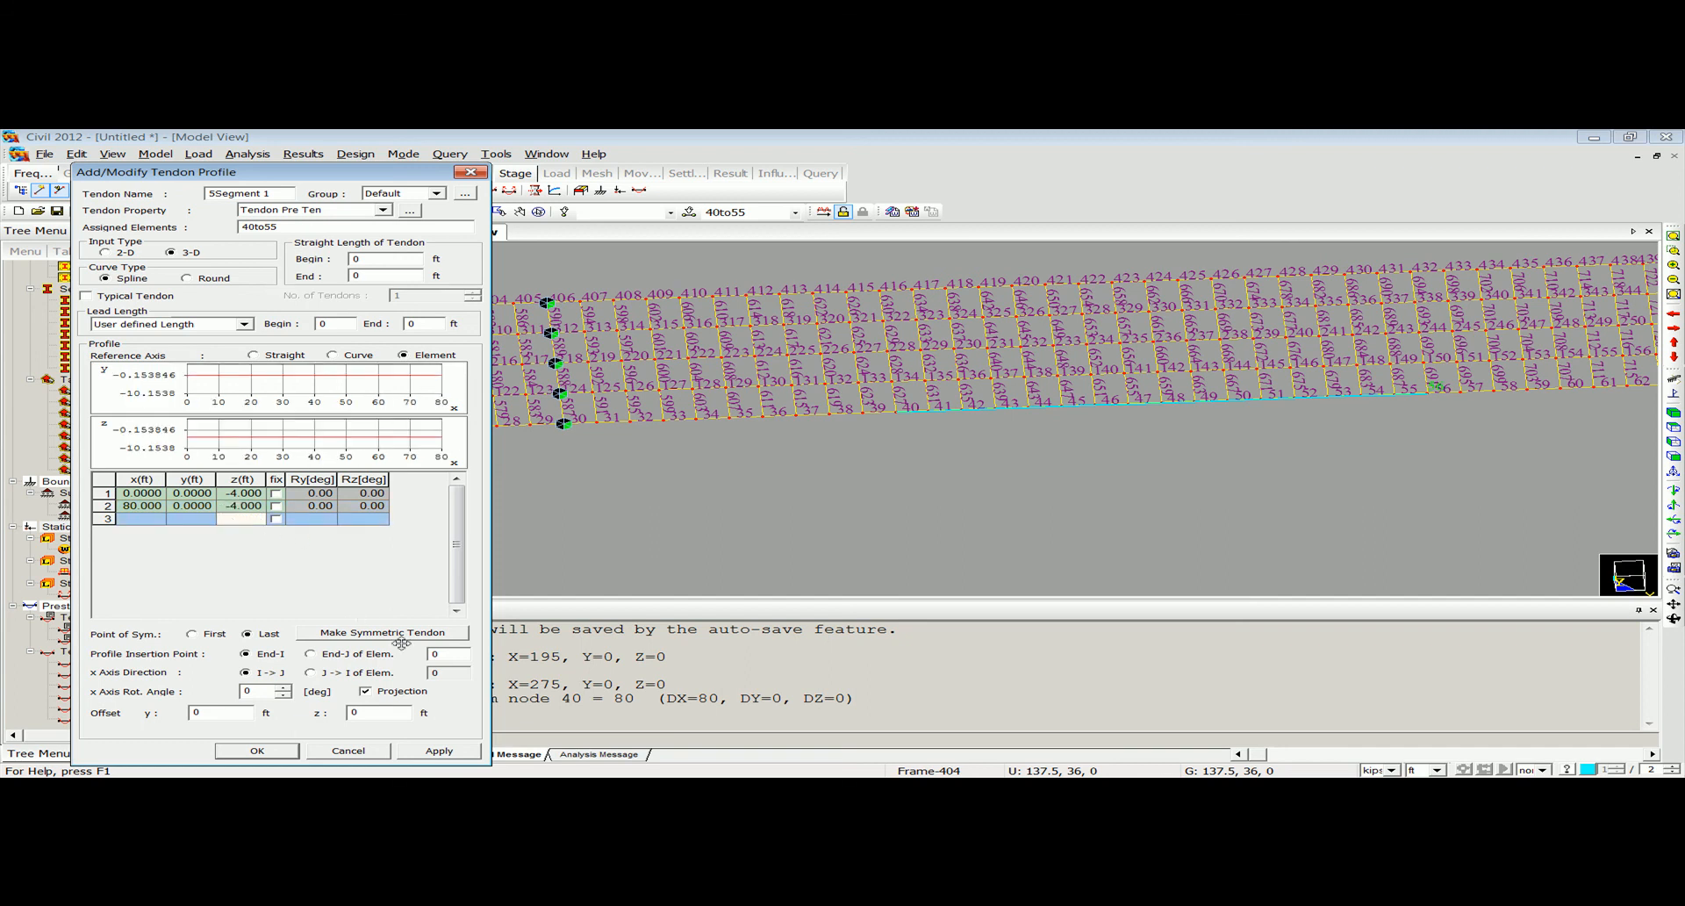
Reference the profile insertion point and x-axis direction to element 40, save the tendon profile, and hide the element numbers.
{"action": "double_click", "coordinate": [448, 653]}
{"action": "type", "text": "40"}
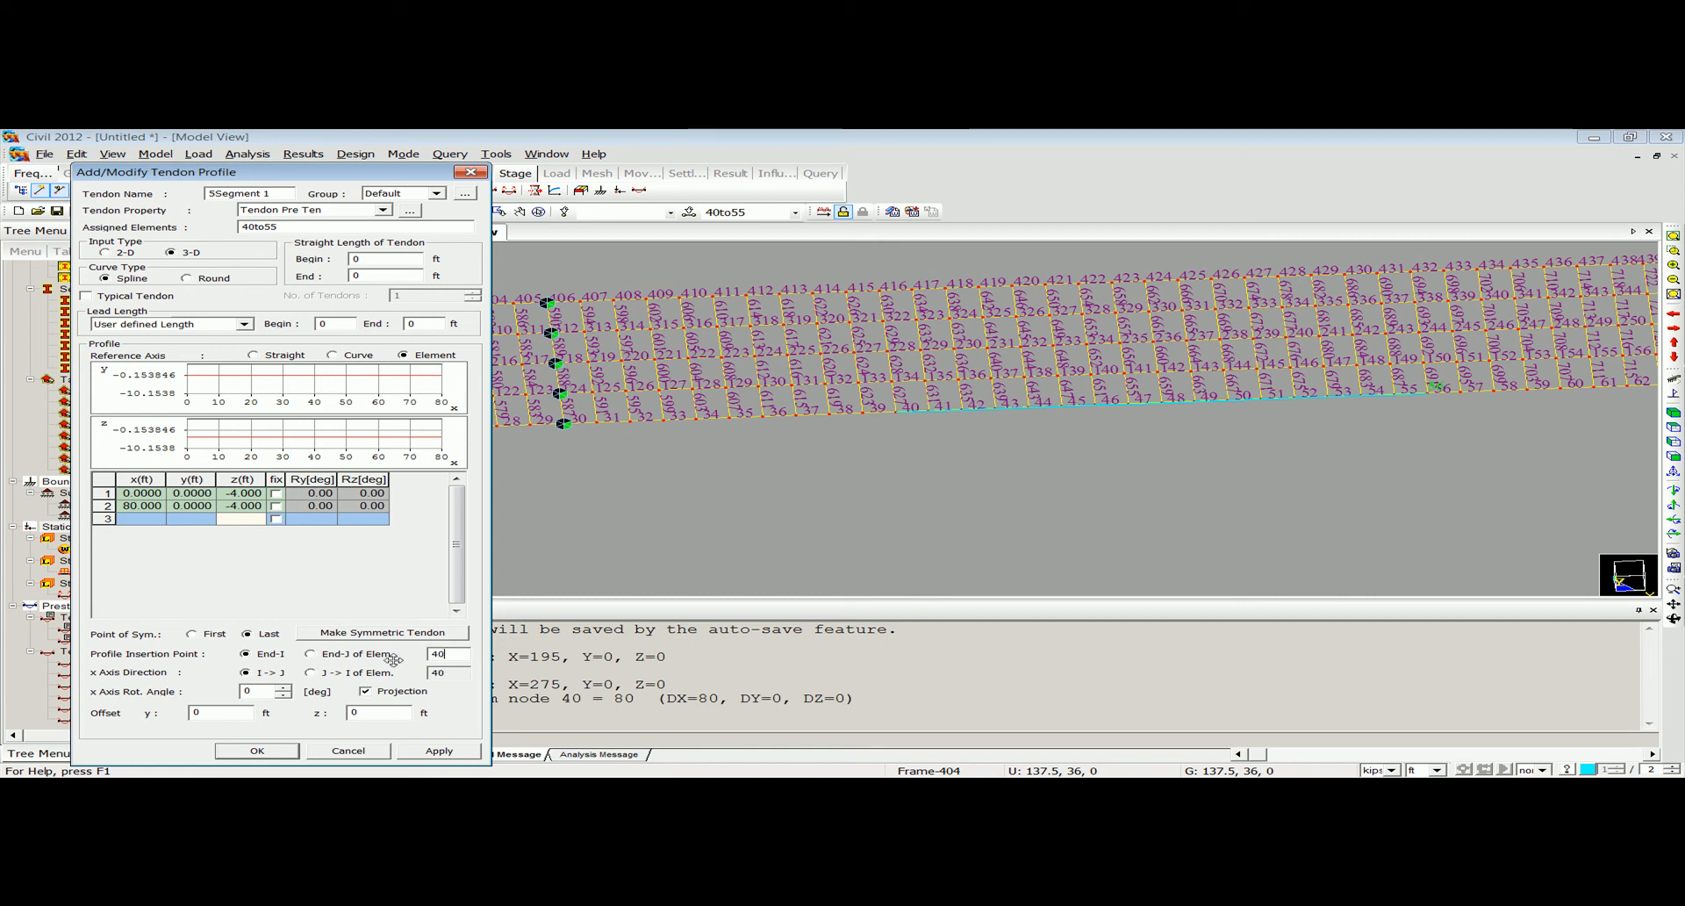
{"action": "left_click", "coordinate": [290, 749]}
{"action": "left_click", "coordinate": [725, 162]}
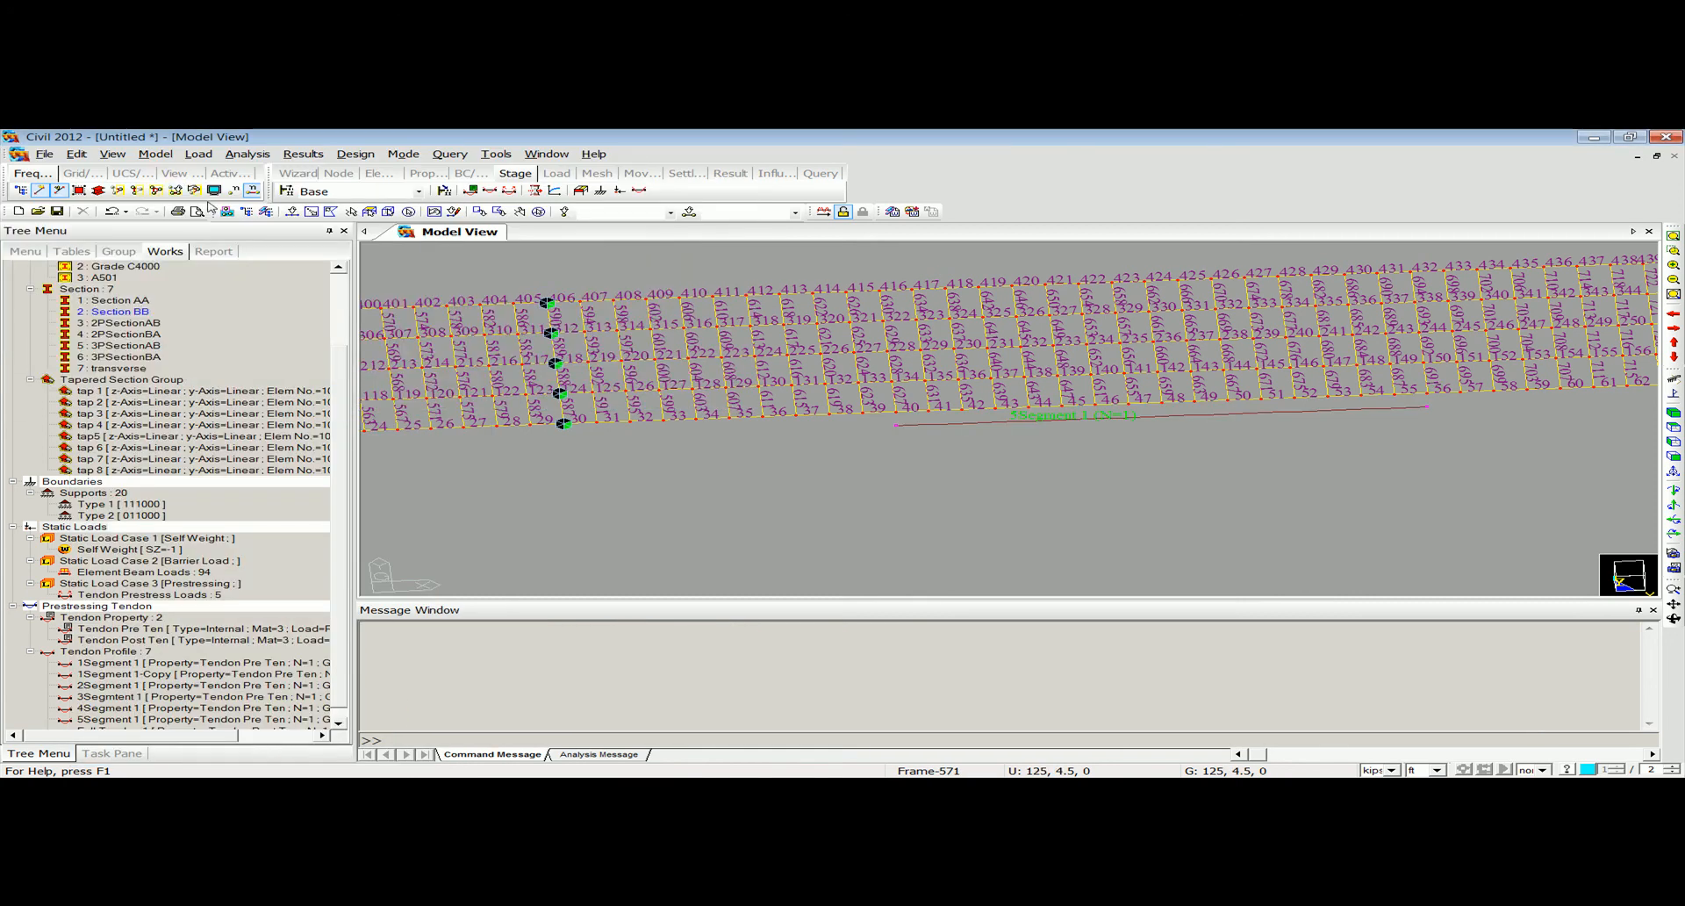
{"action": "left_click", "coordinate": [253, 190]}
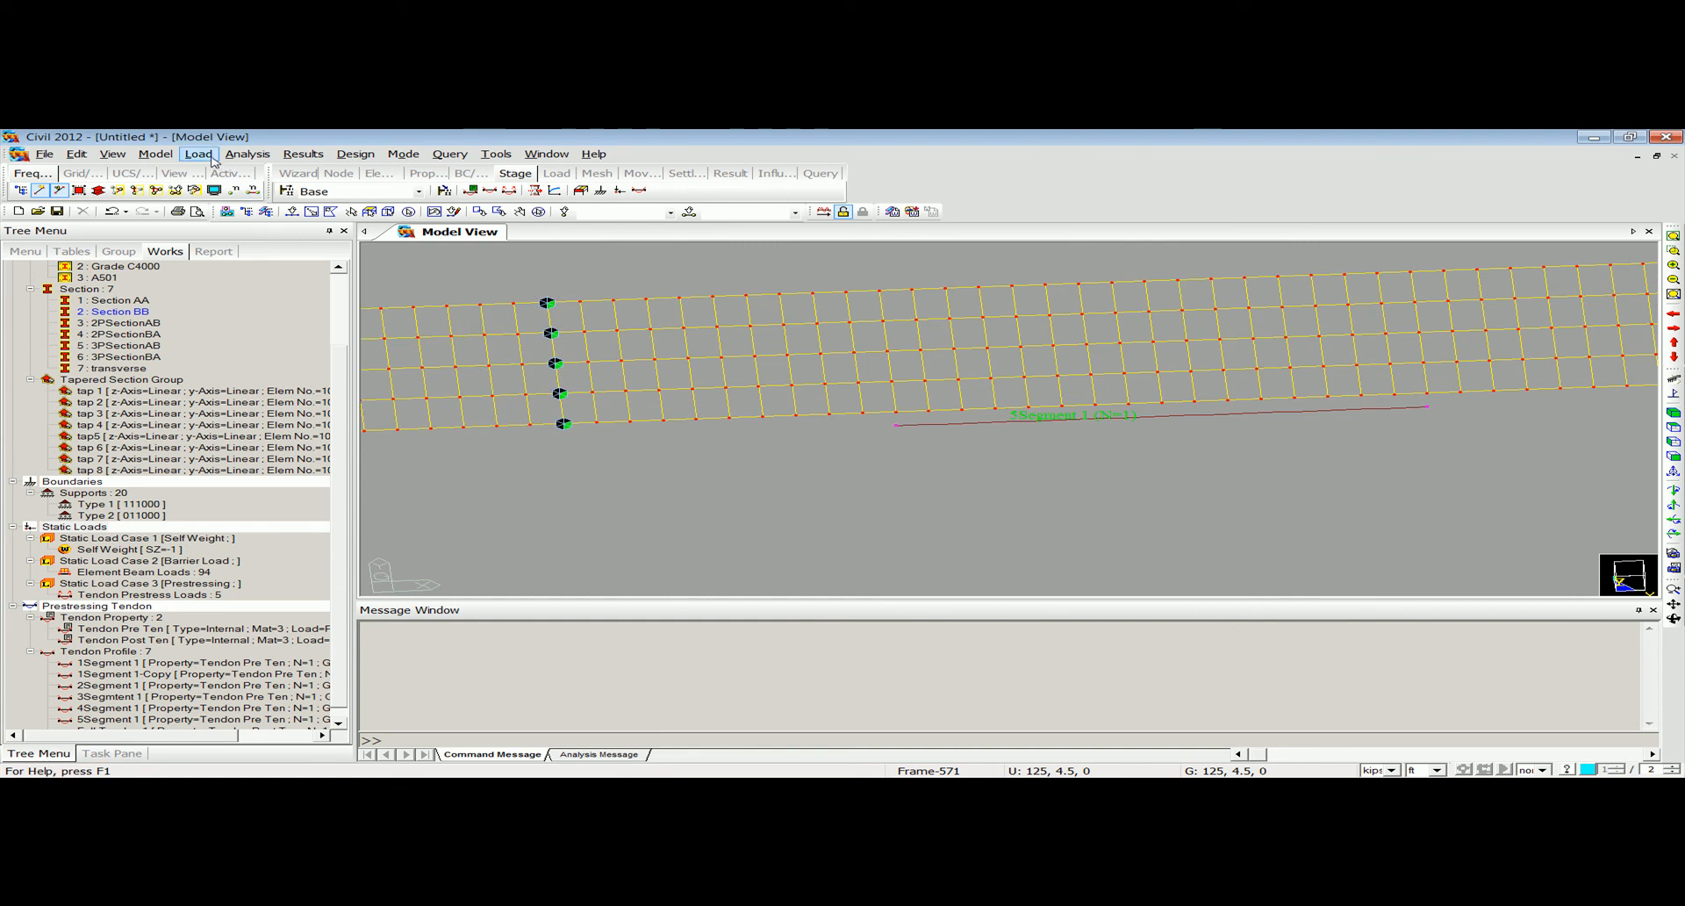
Add a tendon prestress load for 5Segment 1 in load group Prestressing 5 with 12345 kips/ft² begin and end stress.
{"action": "left_click", "coordinate": [202, 155]}
{"action": "mouse_move", "coordinate": [351, 430]}
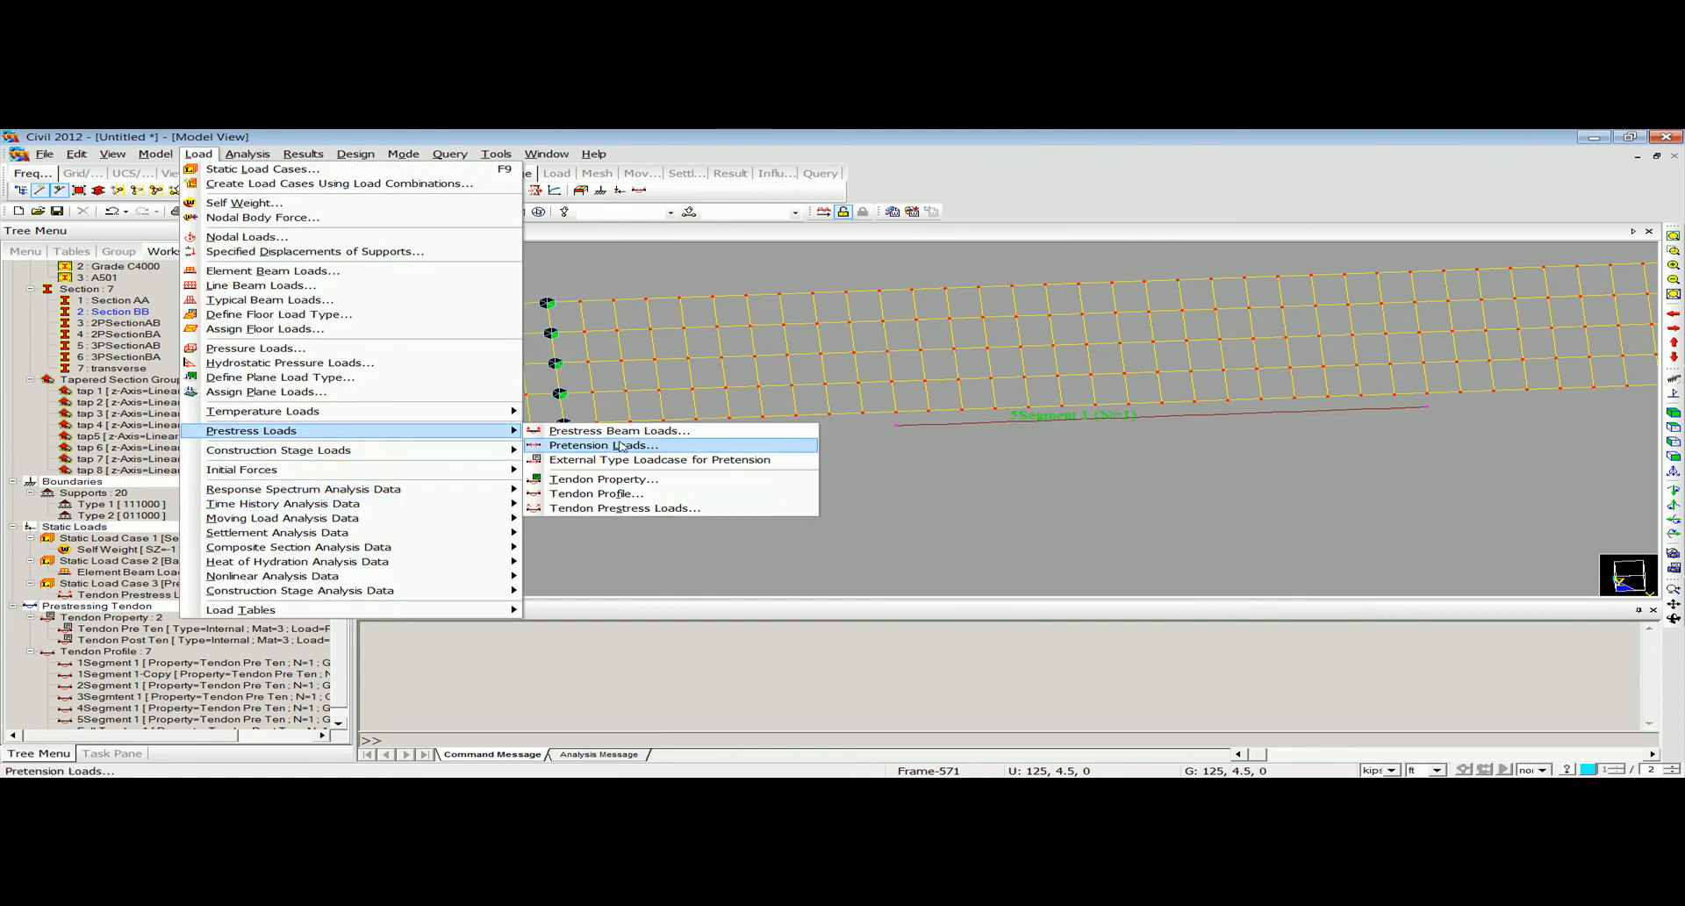
{"action": "left_click", "coordinate": [622, 509]}
{"action": "left_click_drag", "start_coordinate": [231, 625], "coordinate": [233, 650]}
{"action": "left_click", "coordinate": [114, 351]}
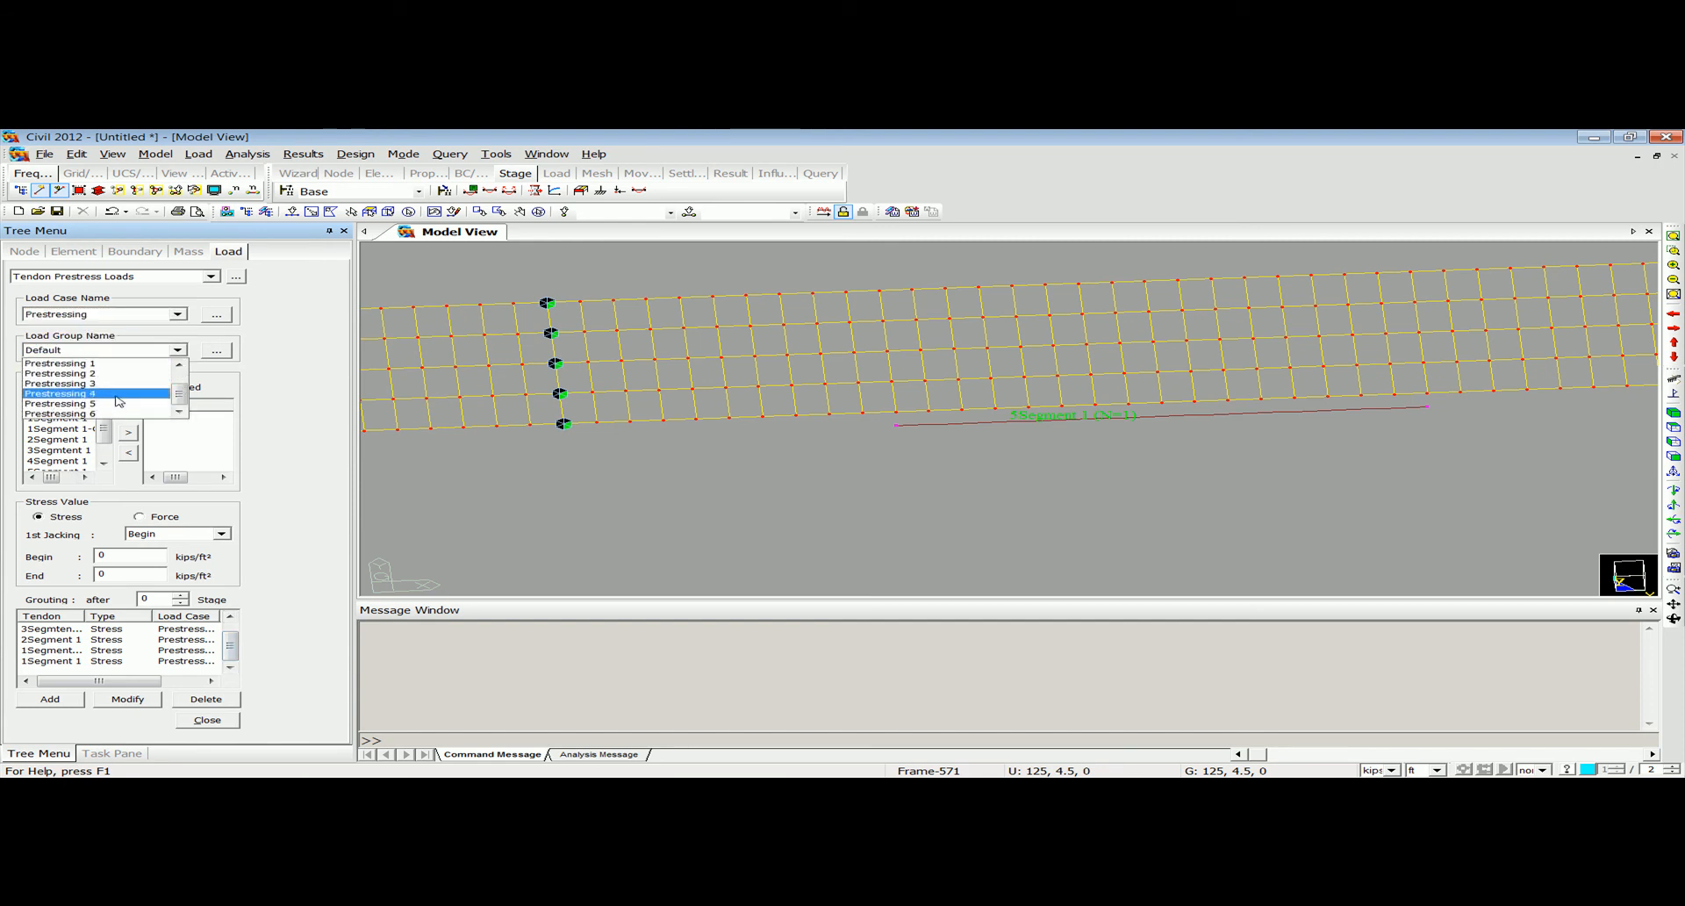
{"action": "left_click", "coordinate": [114, 409]}
{"action": "left_click_drag", "start_coordinate": [108, 433], "coordinate": [109, 449]}
{"action": "left_click", "coordinate": [80, 451]}
{"action": "left_click", "coordinate": [129, 432]}
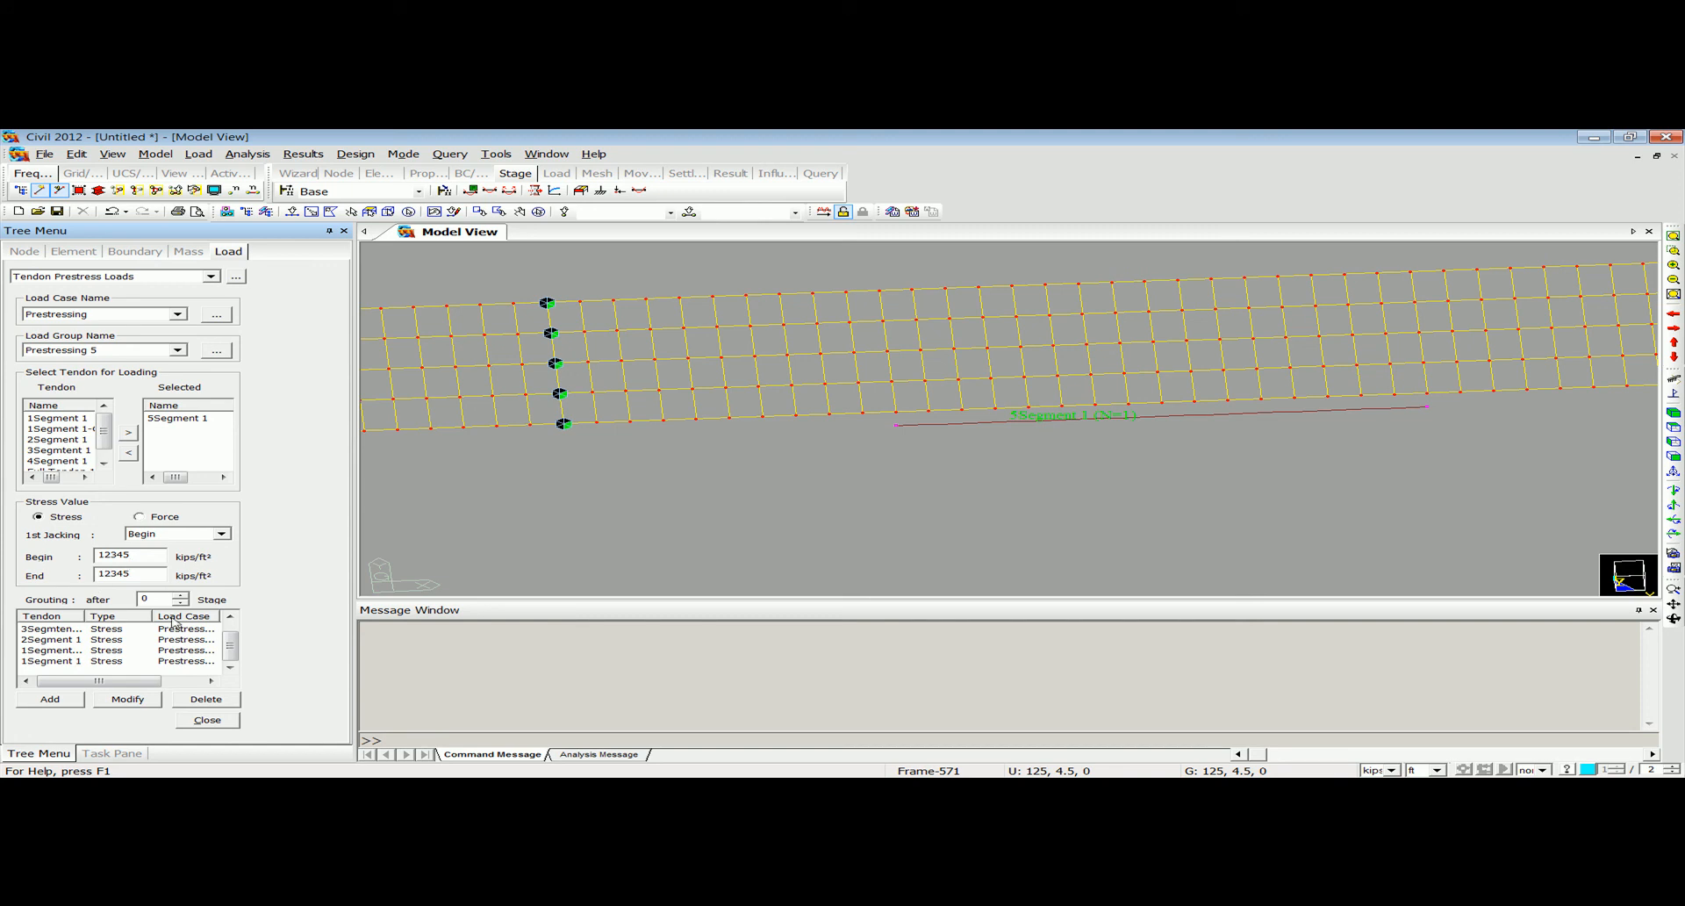
{"action": "left_click", "coordinate": [50, 699]}
Replace the selected tendon with Full Tendon 1 and add its prestress load in load group Prestressing 6.
{"action": "left_click", "coordinate": [104, 462]}
{"action": "left_click", "coordinate": [176, 418]}
{"action": "left_click", "coordinate": [128, 452]}
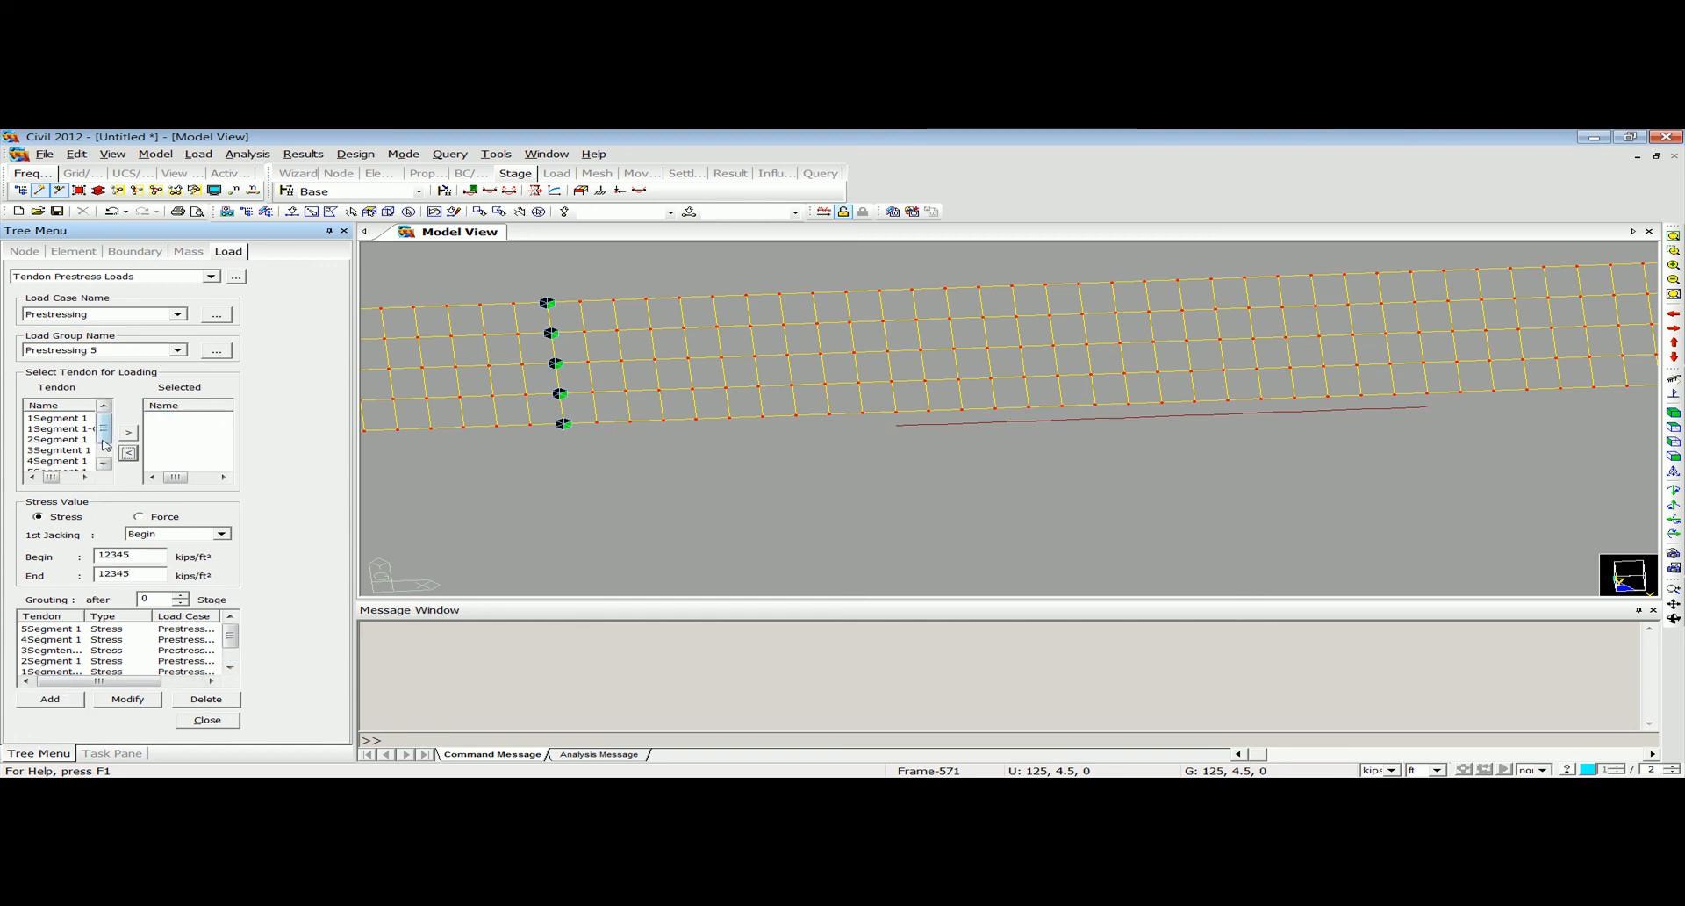
{"action": "left_click", "coordinate": [58, 460]}
{"action": "left_click", "coordinate": [128, 432]}
{"action": "left_click", "coordinate": [158, 349]}
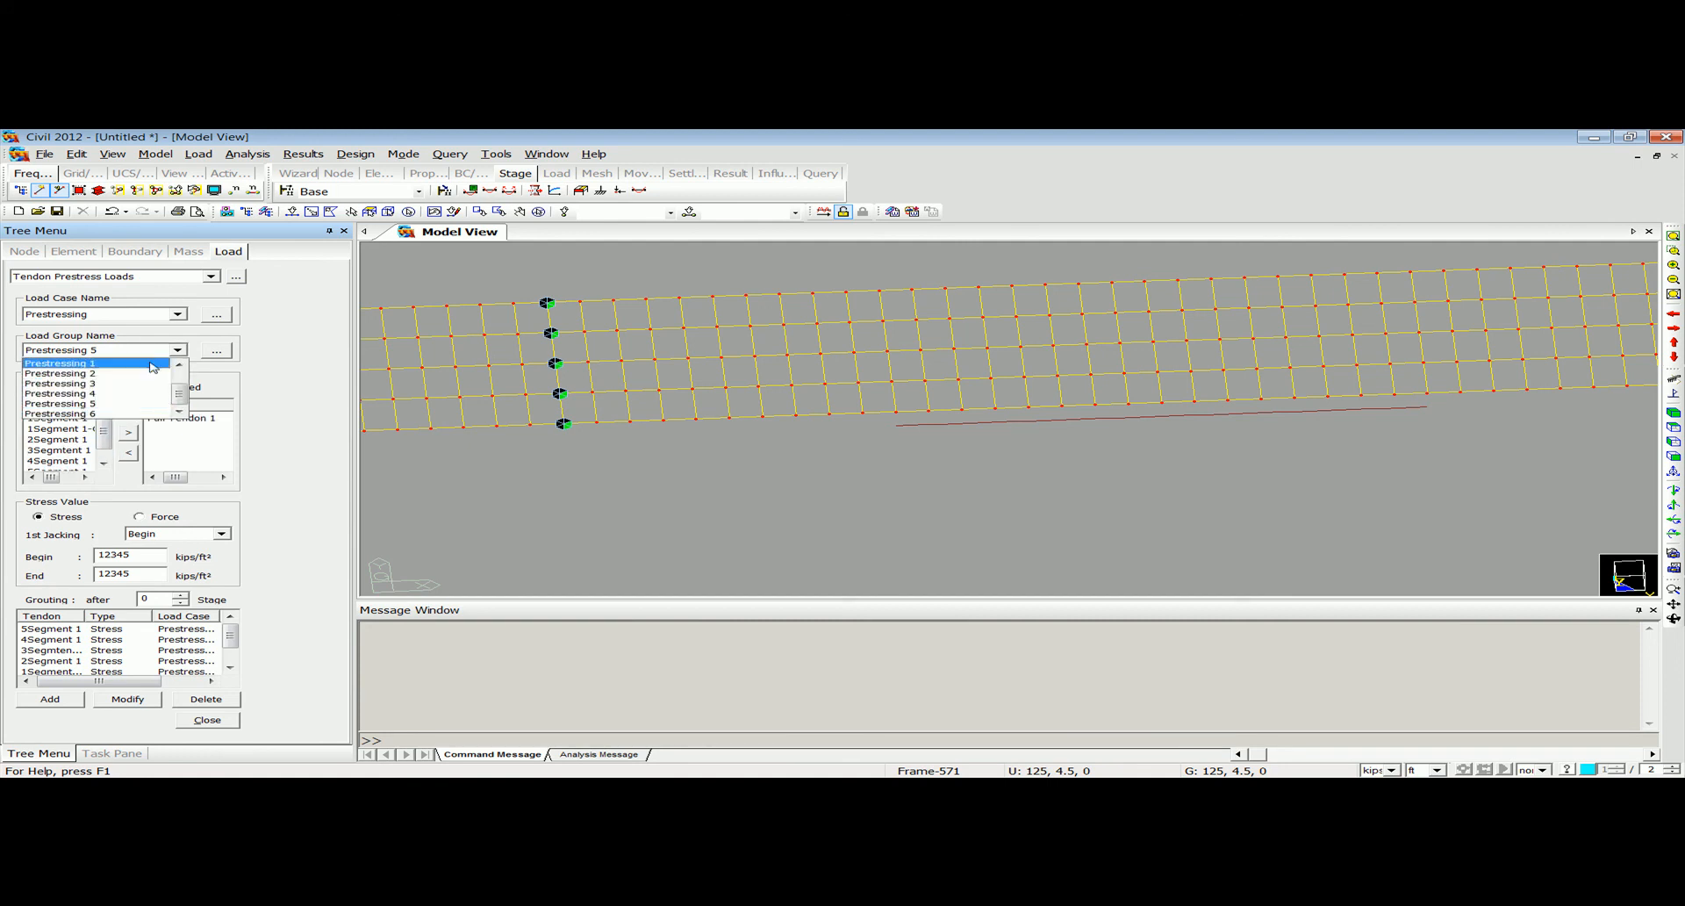
{"action": "left_click", "coordinate": [129, 414]}
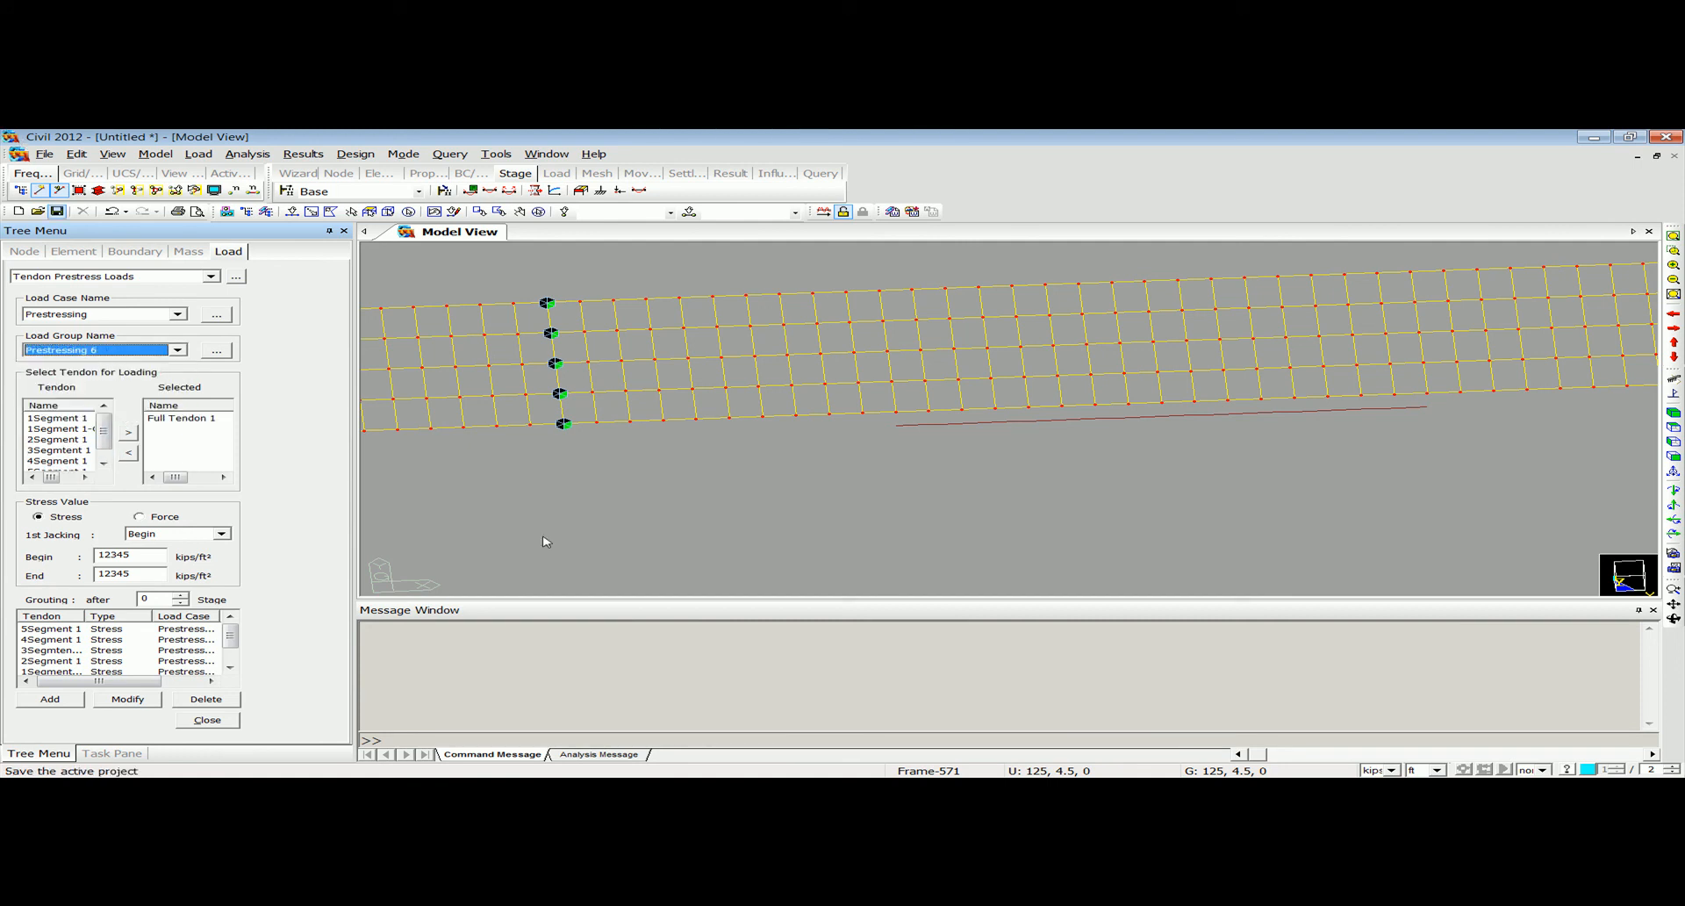
{"action": "left_click", "coordinate": [54, 701]}
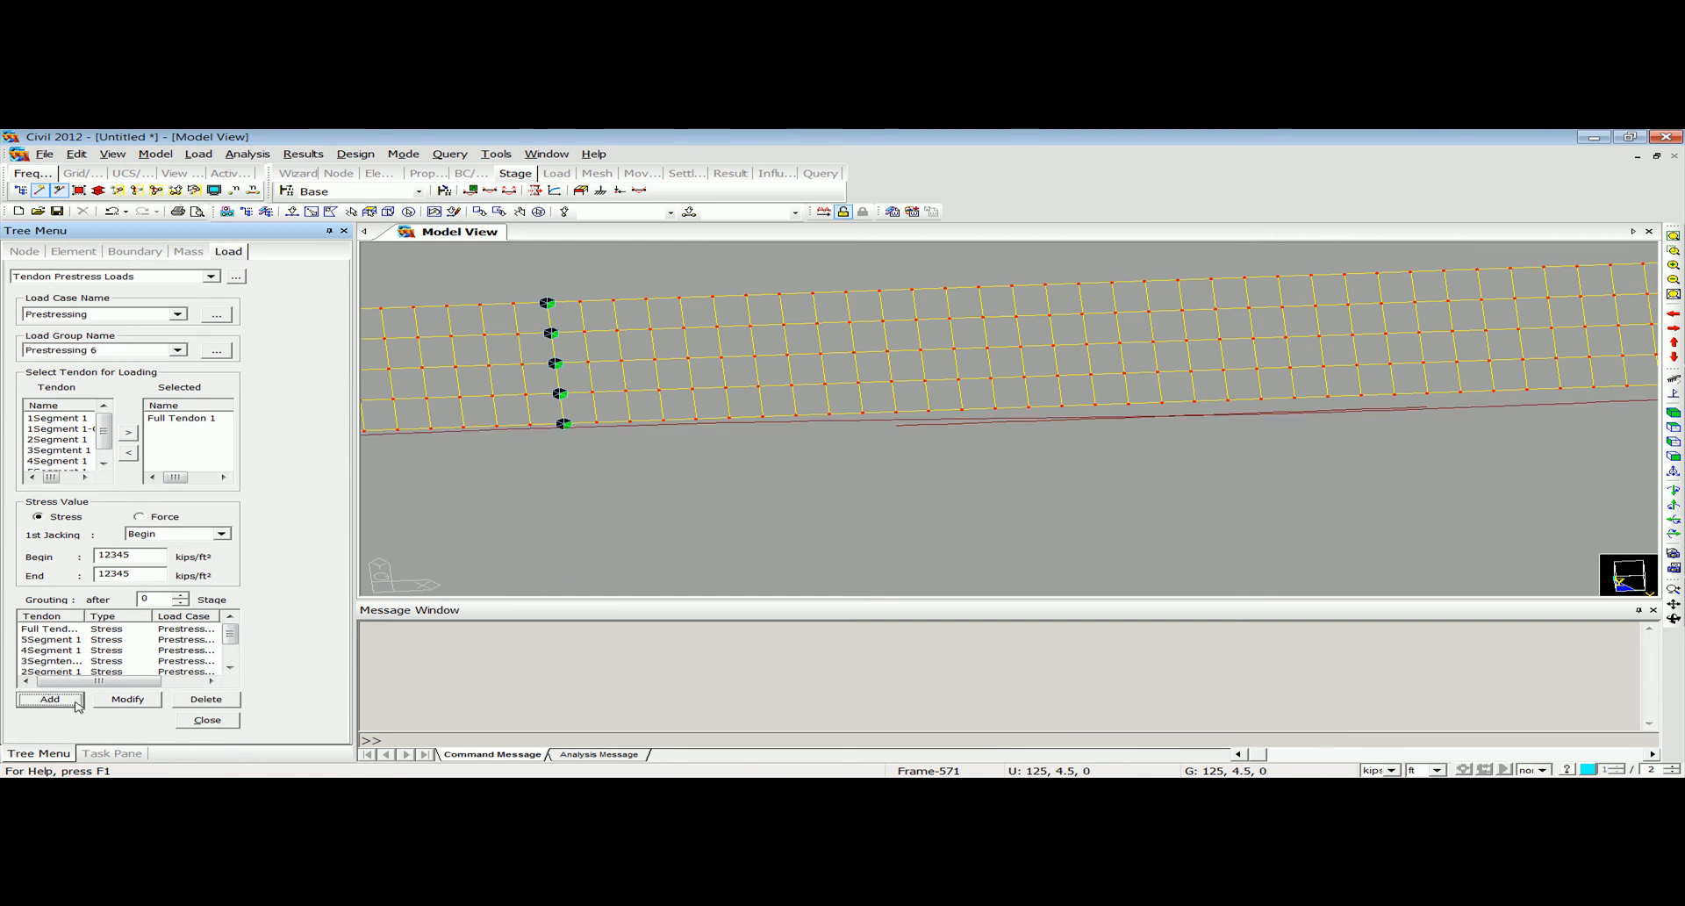
{"action": "left_click", "coordinate": [205, 720]}
Examine the loaded tendons along the whole bridge from several angles, in wireframe and with the solid sections shown.
{"action": "middle_click_drag", "start_coordinate": [635, 443], "coordinate": [1123, 364], "text": "ctrl"}
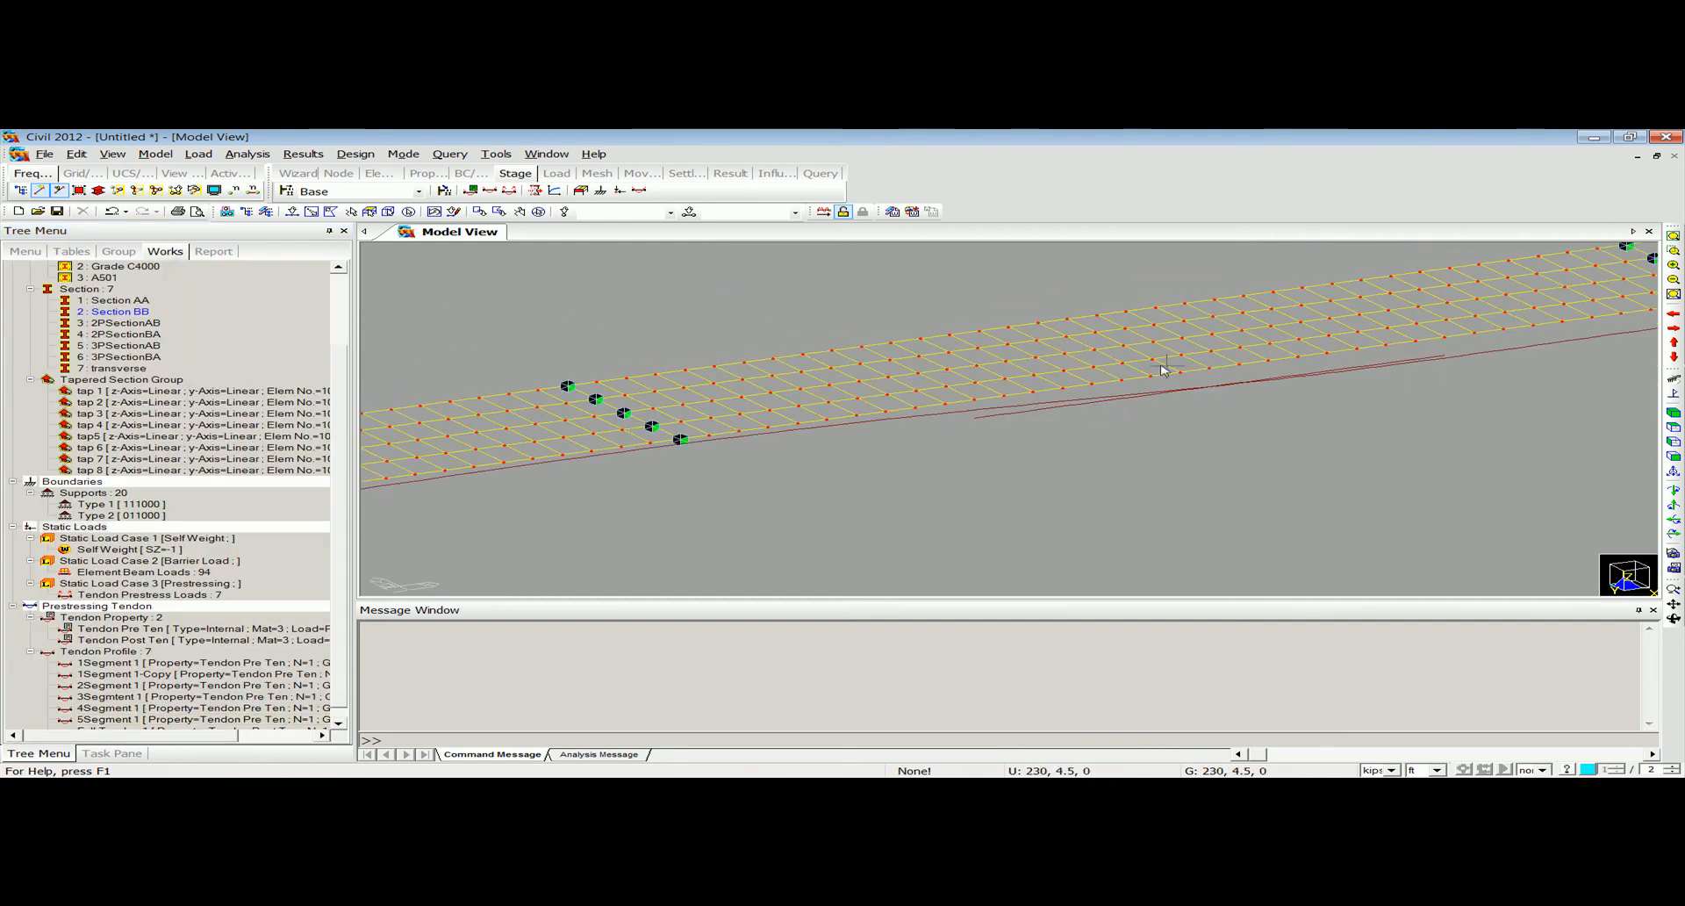
{"action": "middle_click_drag", "start_coordinate": [1308, 398], "coordinate": [1497, 327], "text": "ctrl"}
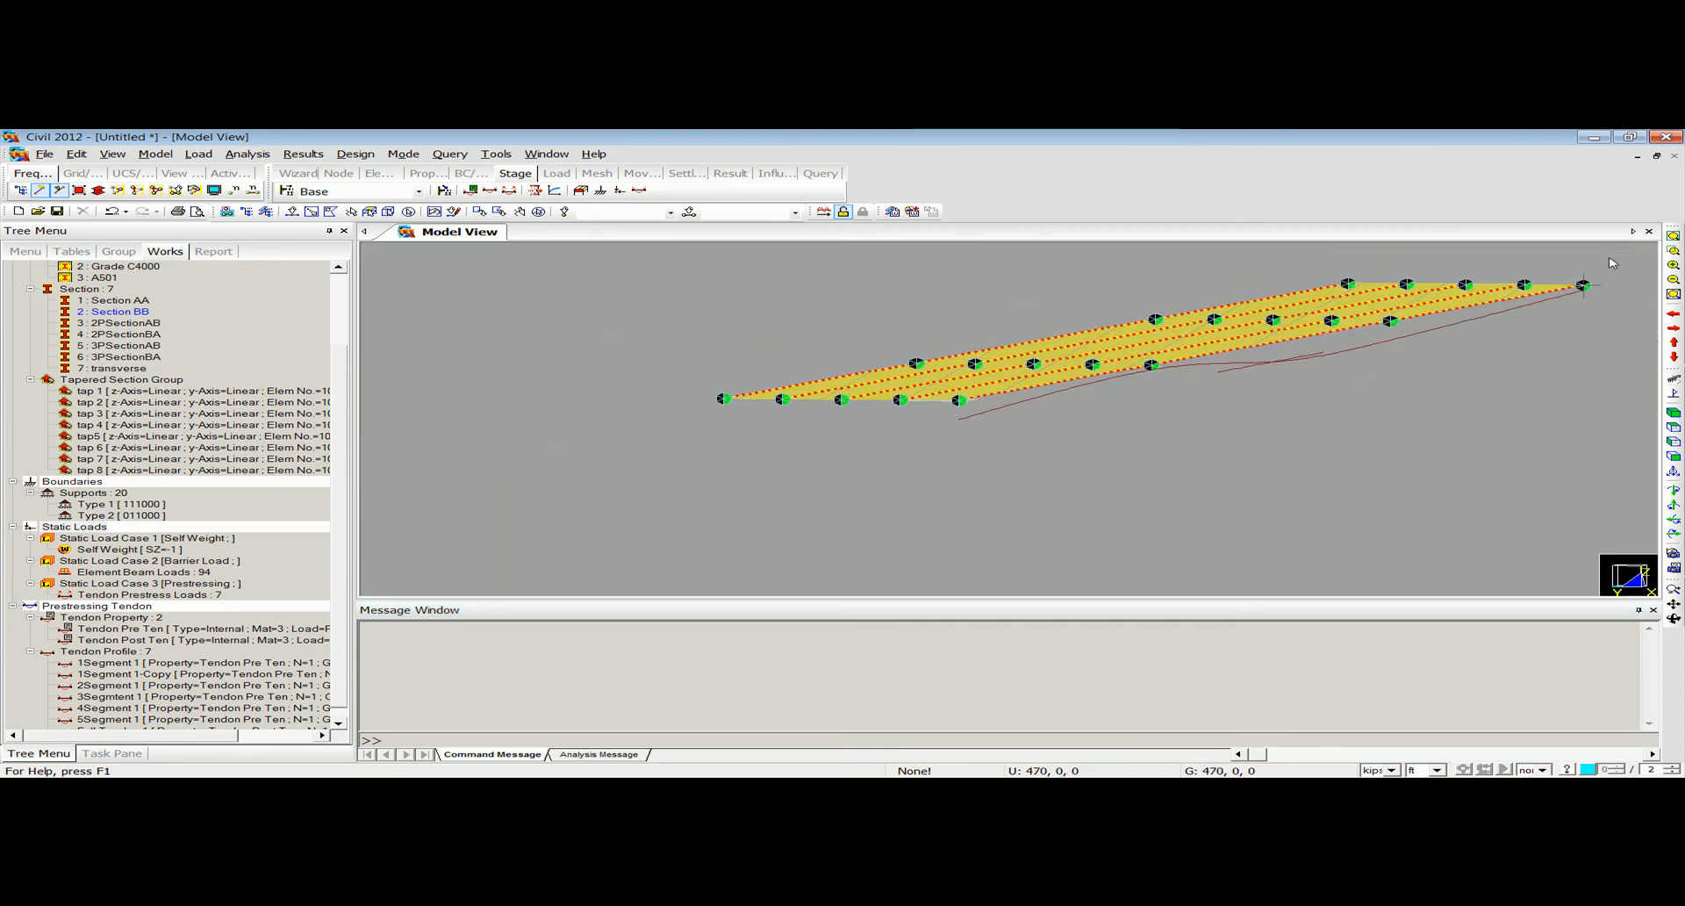
{"action": "left_click", "coordinate": [1672, 237]}
{"action": "middle_click_drag", "start_coordinate": [935, 412], "coordinate": [902, 416], "text": "ctrl"}
{"action": "left_click", "coordinate": [99, 190]}
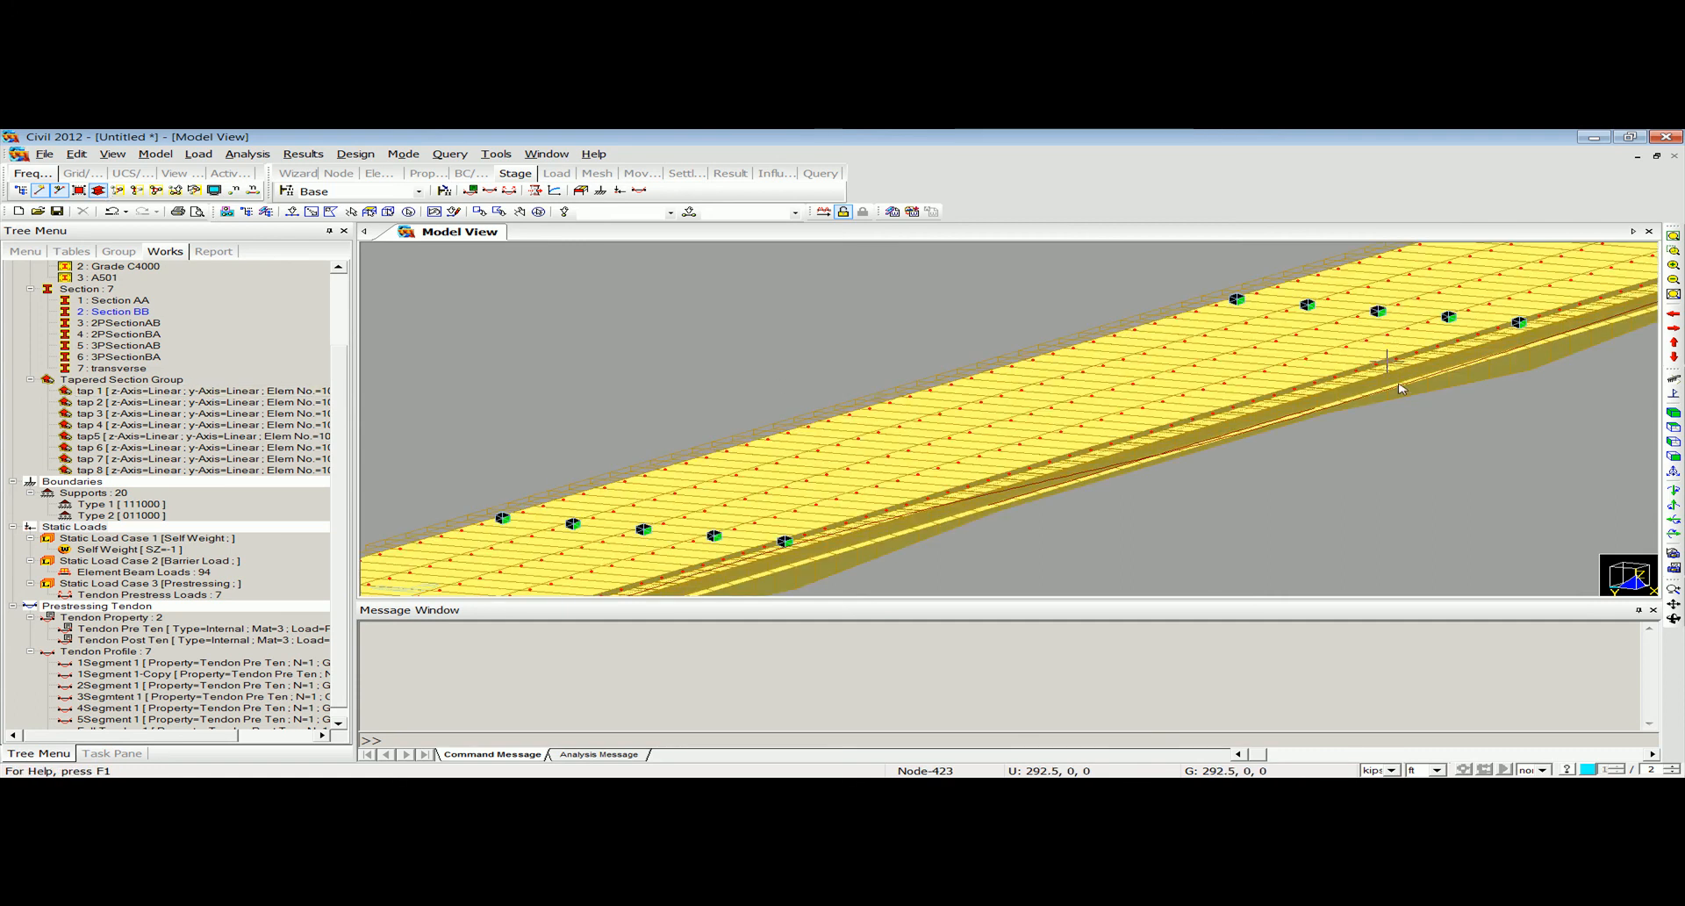
{"action": "left_click", "coordinate": [1673, 393]}
{"action": "middle_click_drag", "start_coordinate": [1266, 450], "coordinate": [1230, 458], "text": "ctrl"}
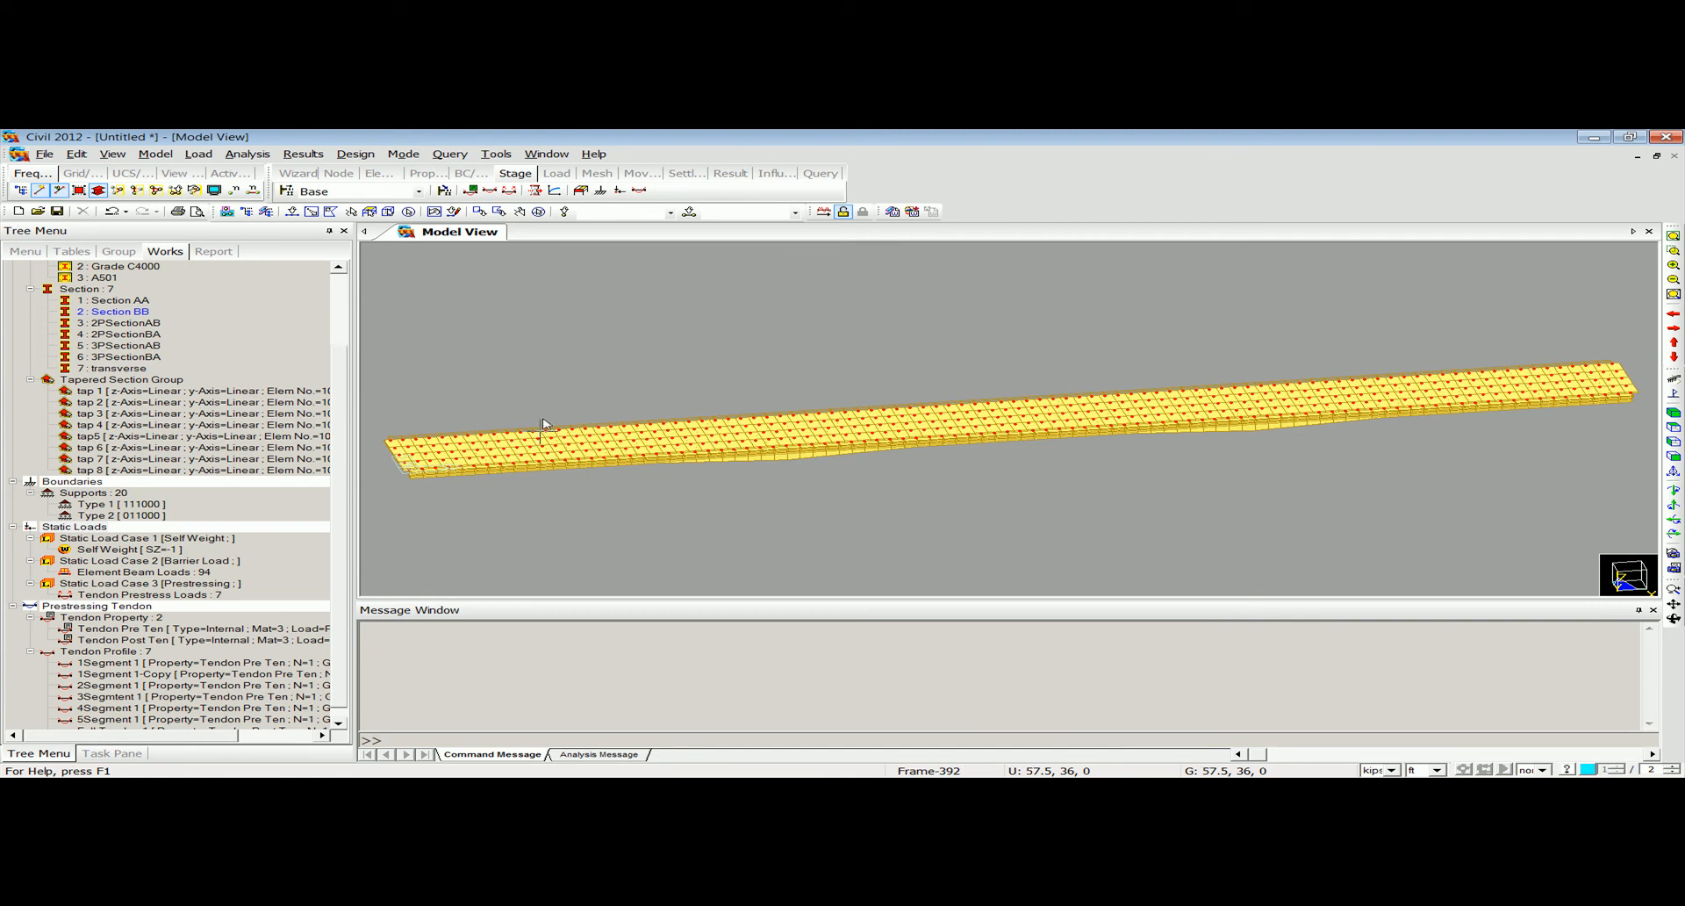
{"action": "left_click", "coordinate": [199, 154]}
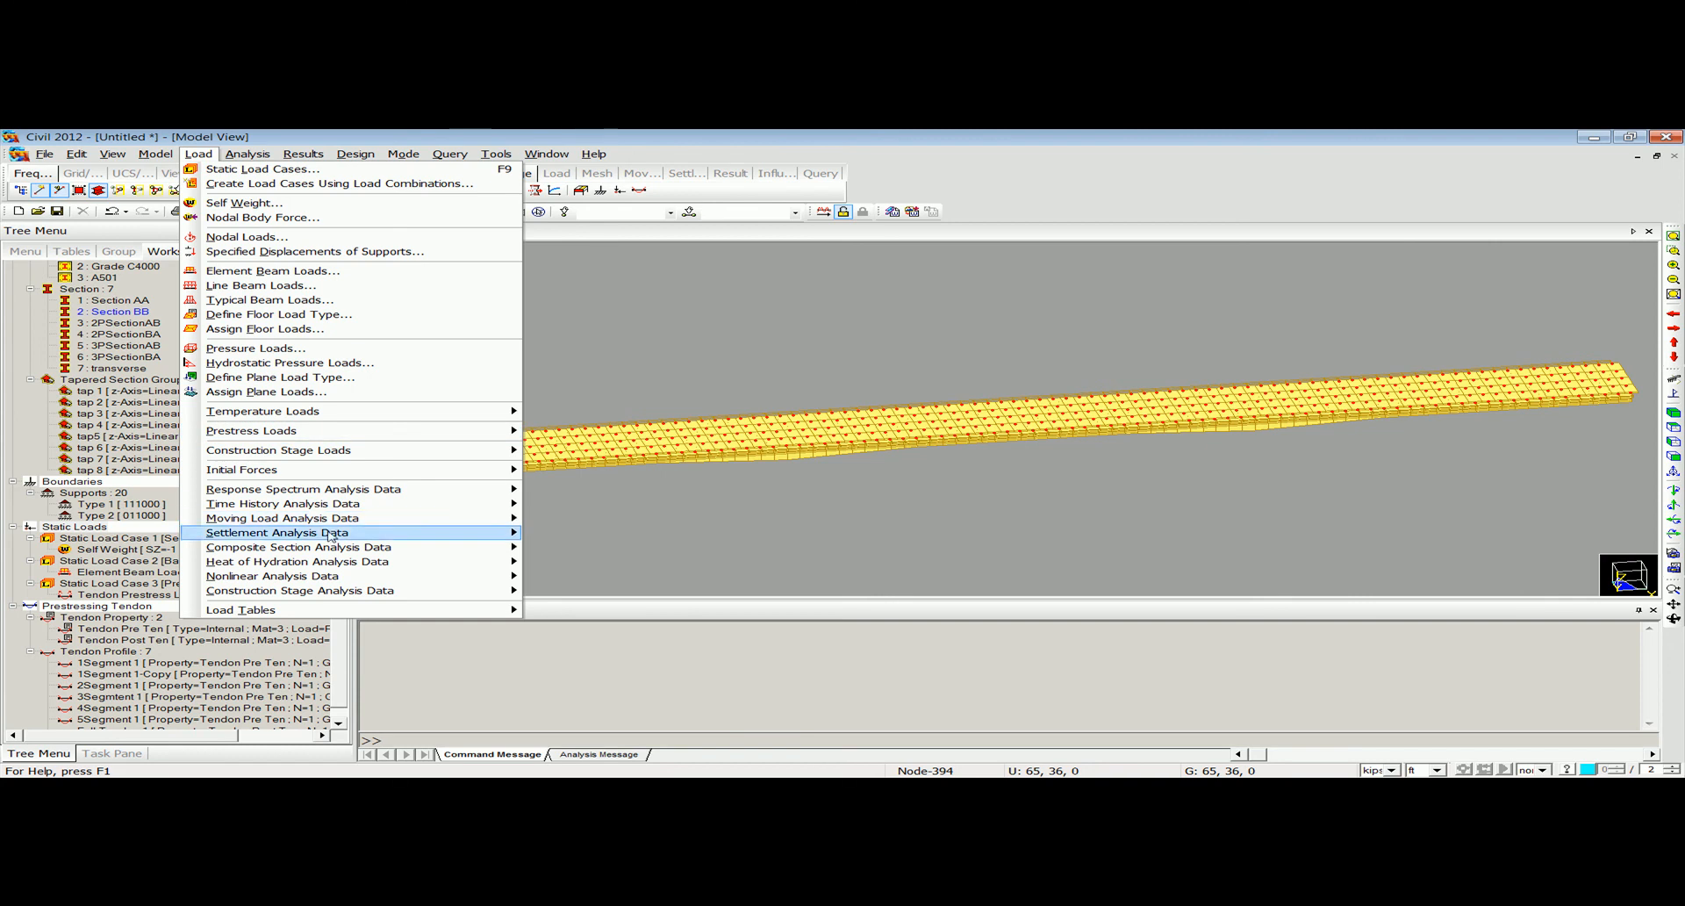
{"action": "mouse_move", "coordinate": [340, 549]}
{"action": "mouse_move", "coordinate": [365, 592]}
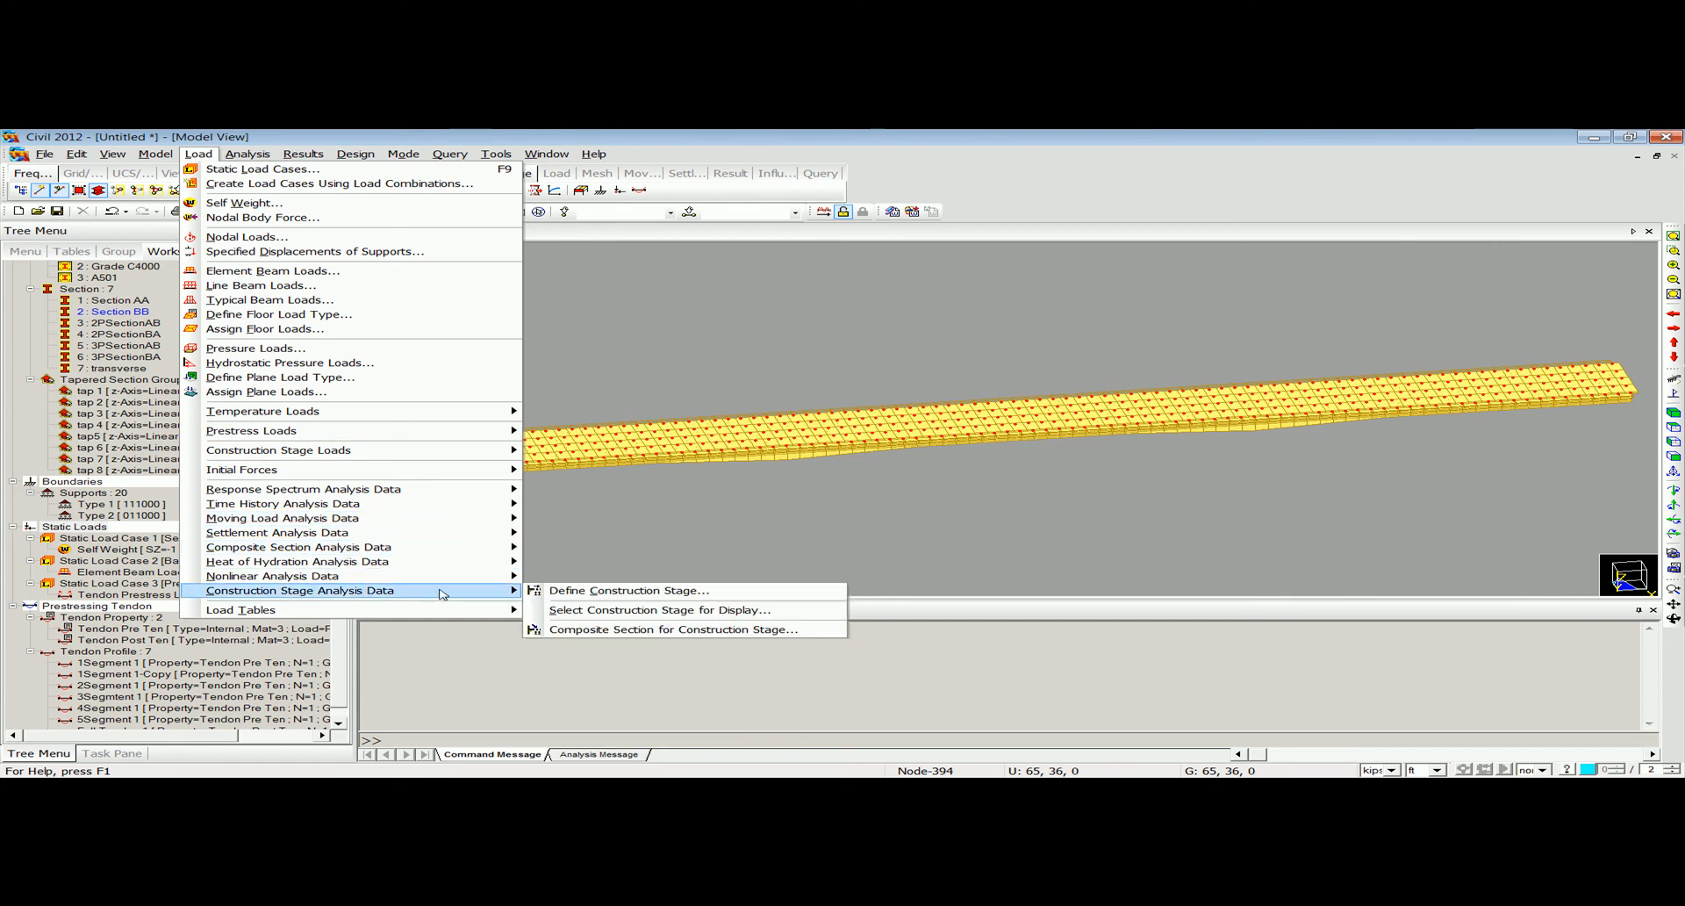
{"action": "left_click", "coordinate": [584, 590]}
{"action": "left_click", "coordinate": [1008, 389]}
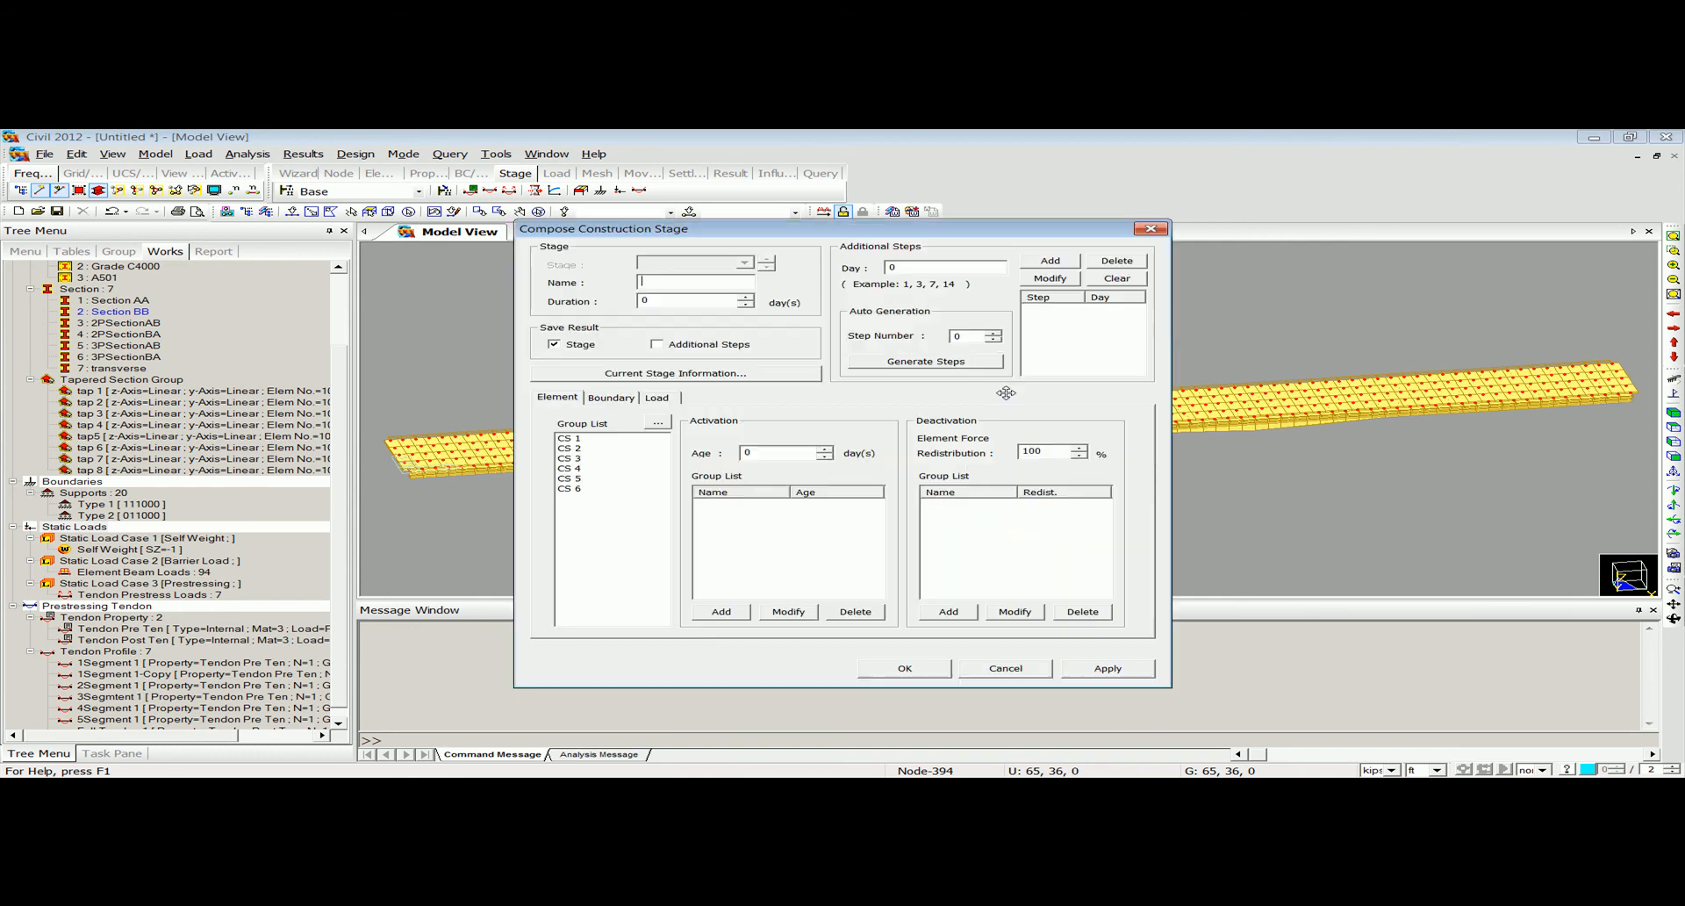
{"action": "type", "text": "CS1"}
{"action": "left_click", "coordinate": [592, 438]}
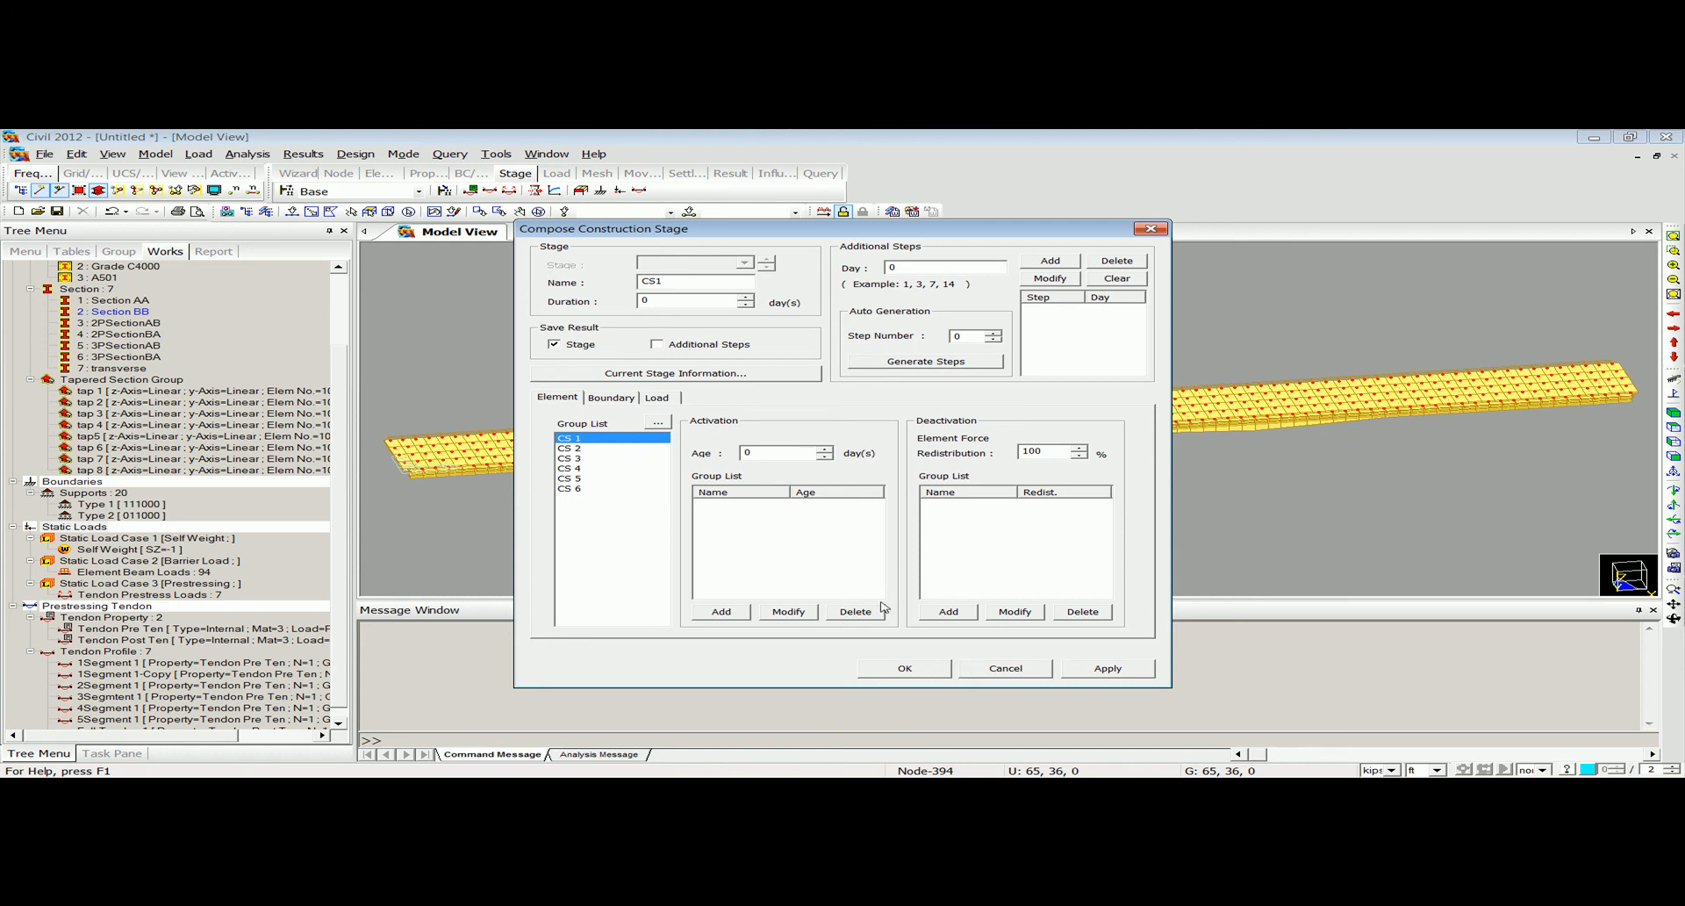
{"action": "left_click", "coordinate": [1003, 668]}
{"action": "left_click", "coordinate": [1063, 366]}
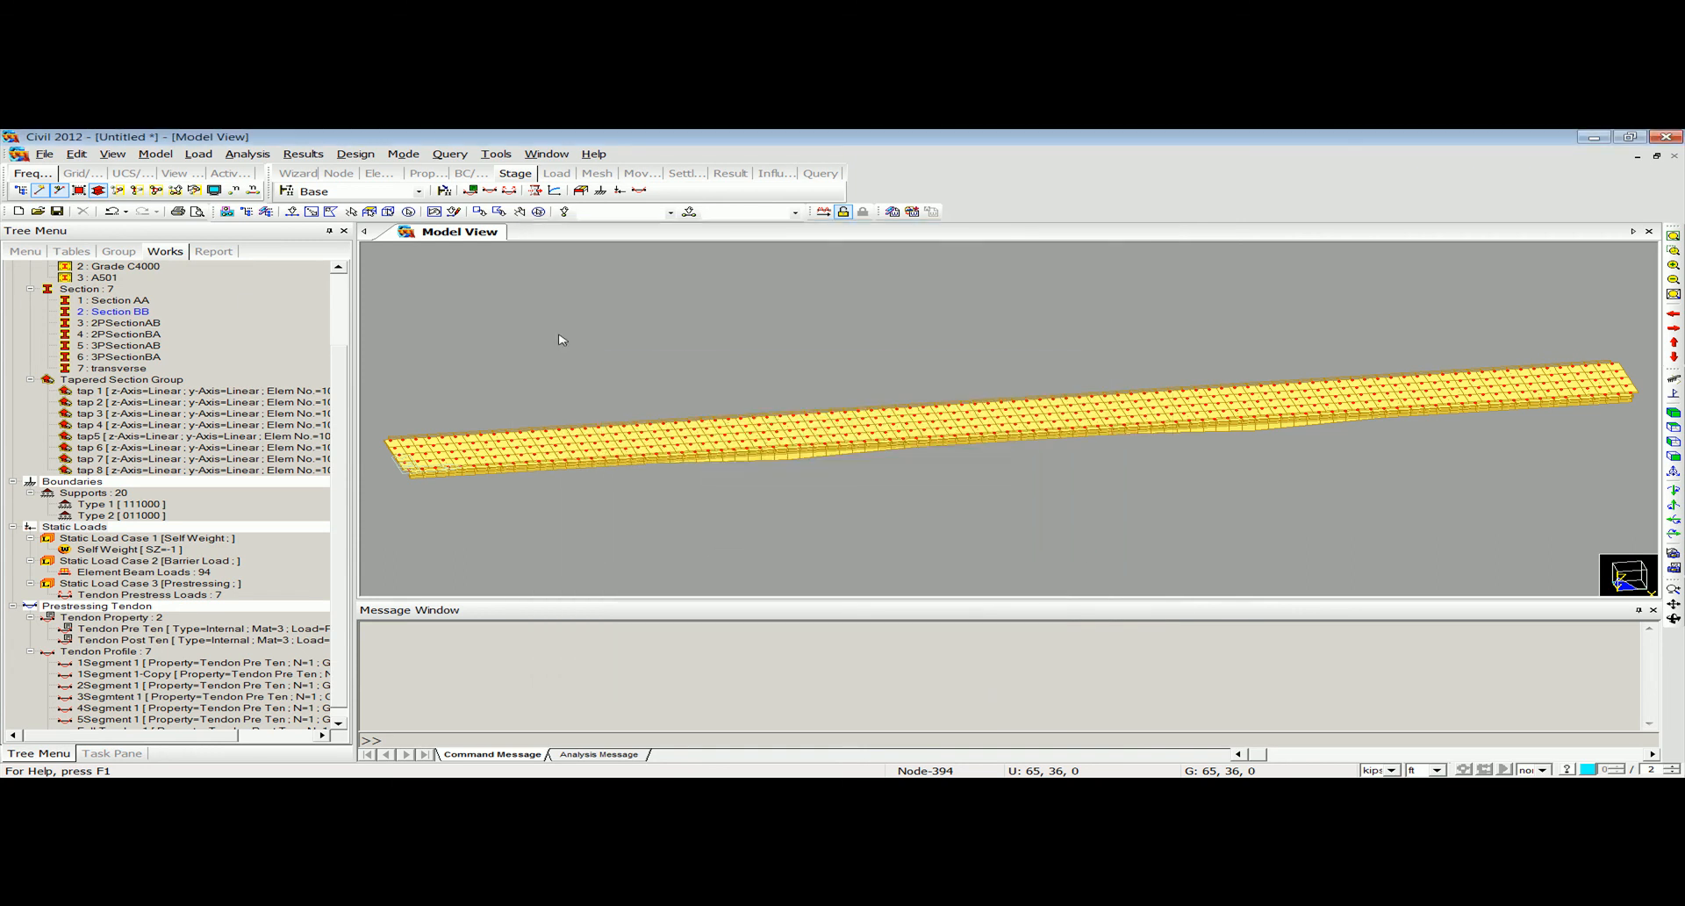
List the model's groups and return the bridge to wireframe display with its supports shown.
{"action": "left_click", "coordinate": [119, 252]}
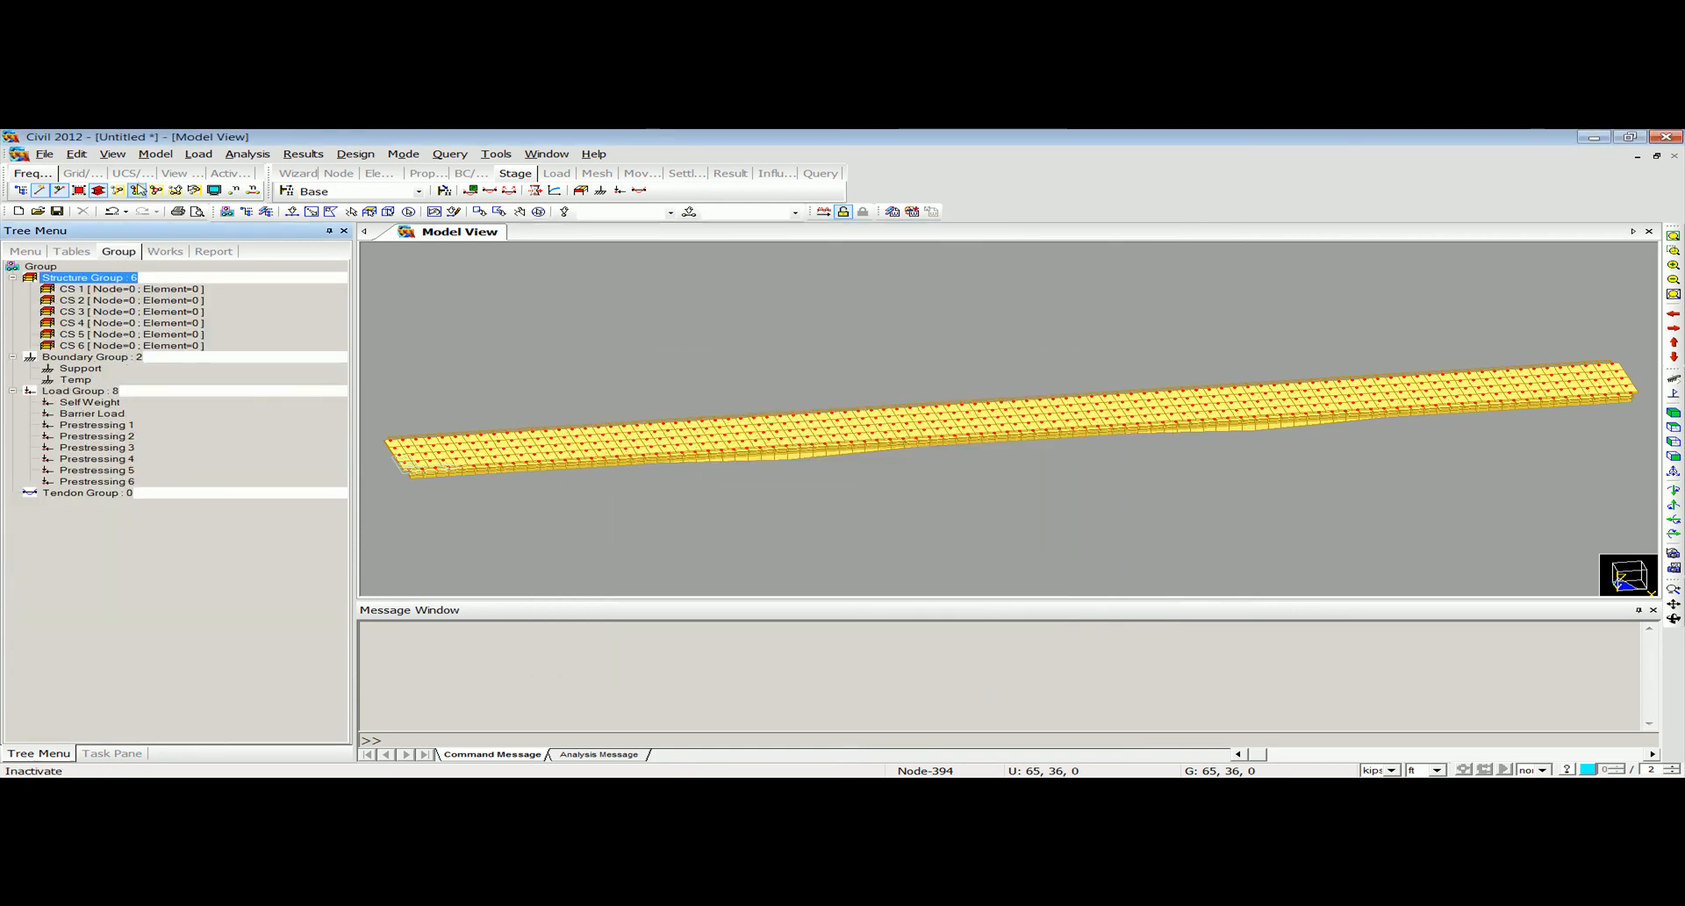
{"action": "left_click", "coordinate": [97, 190]}
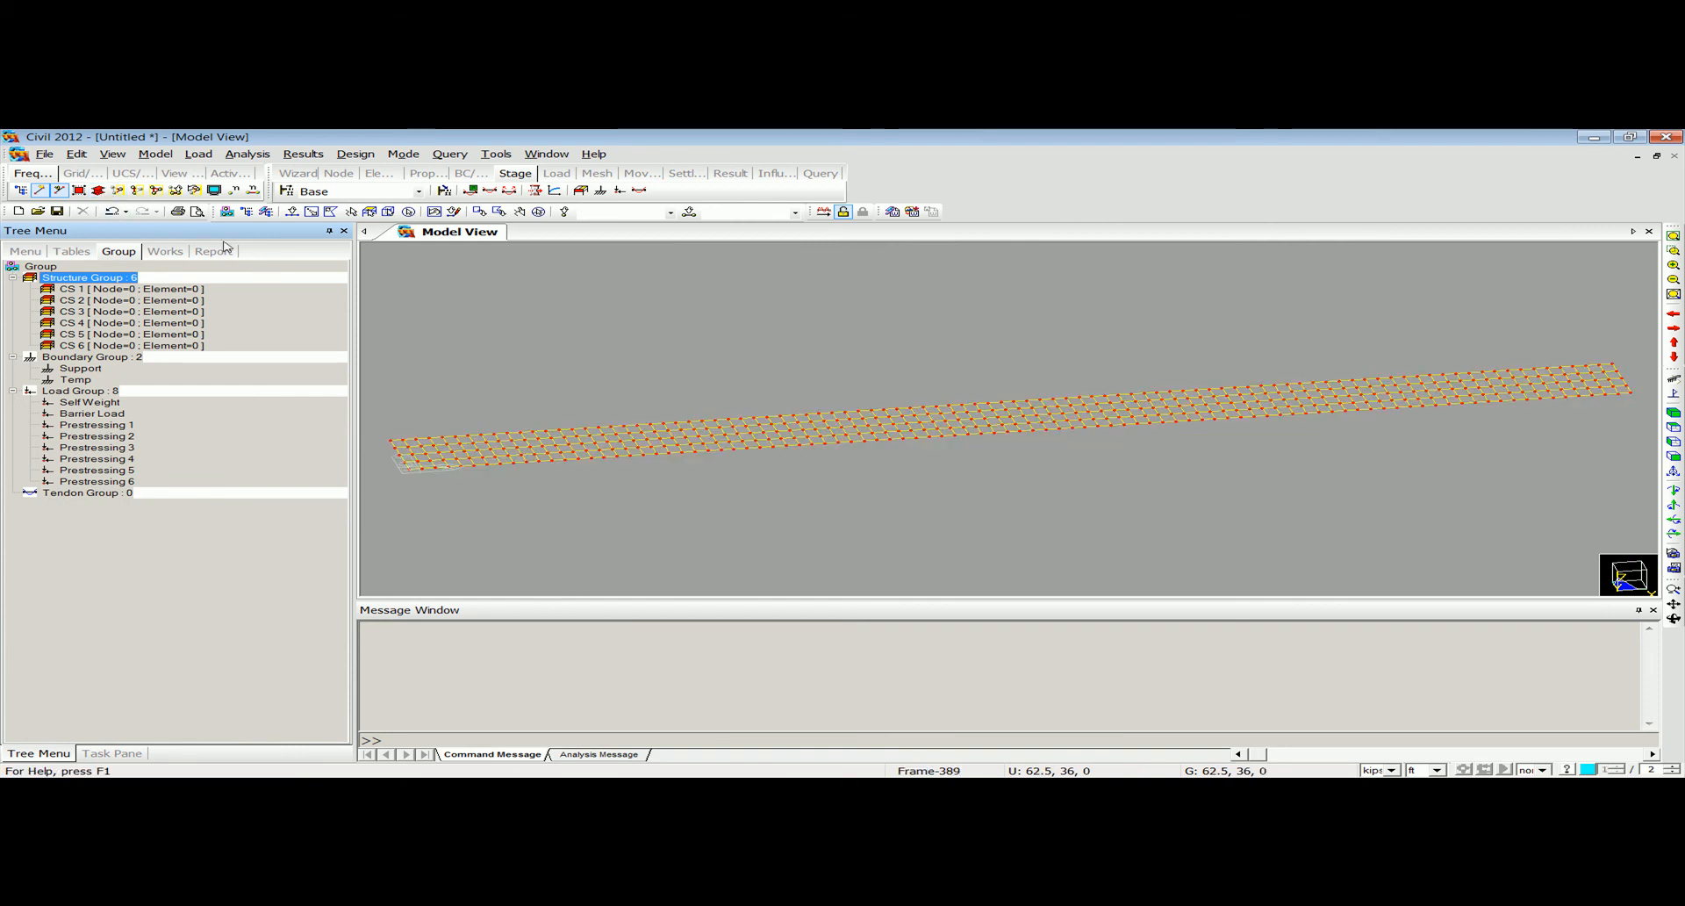
{"action": "left_click", "coordinate": [213, 190]}
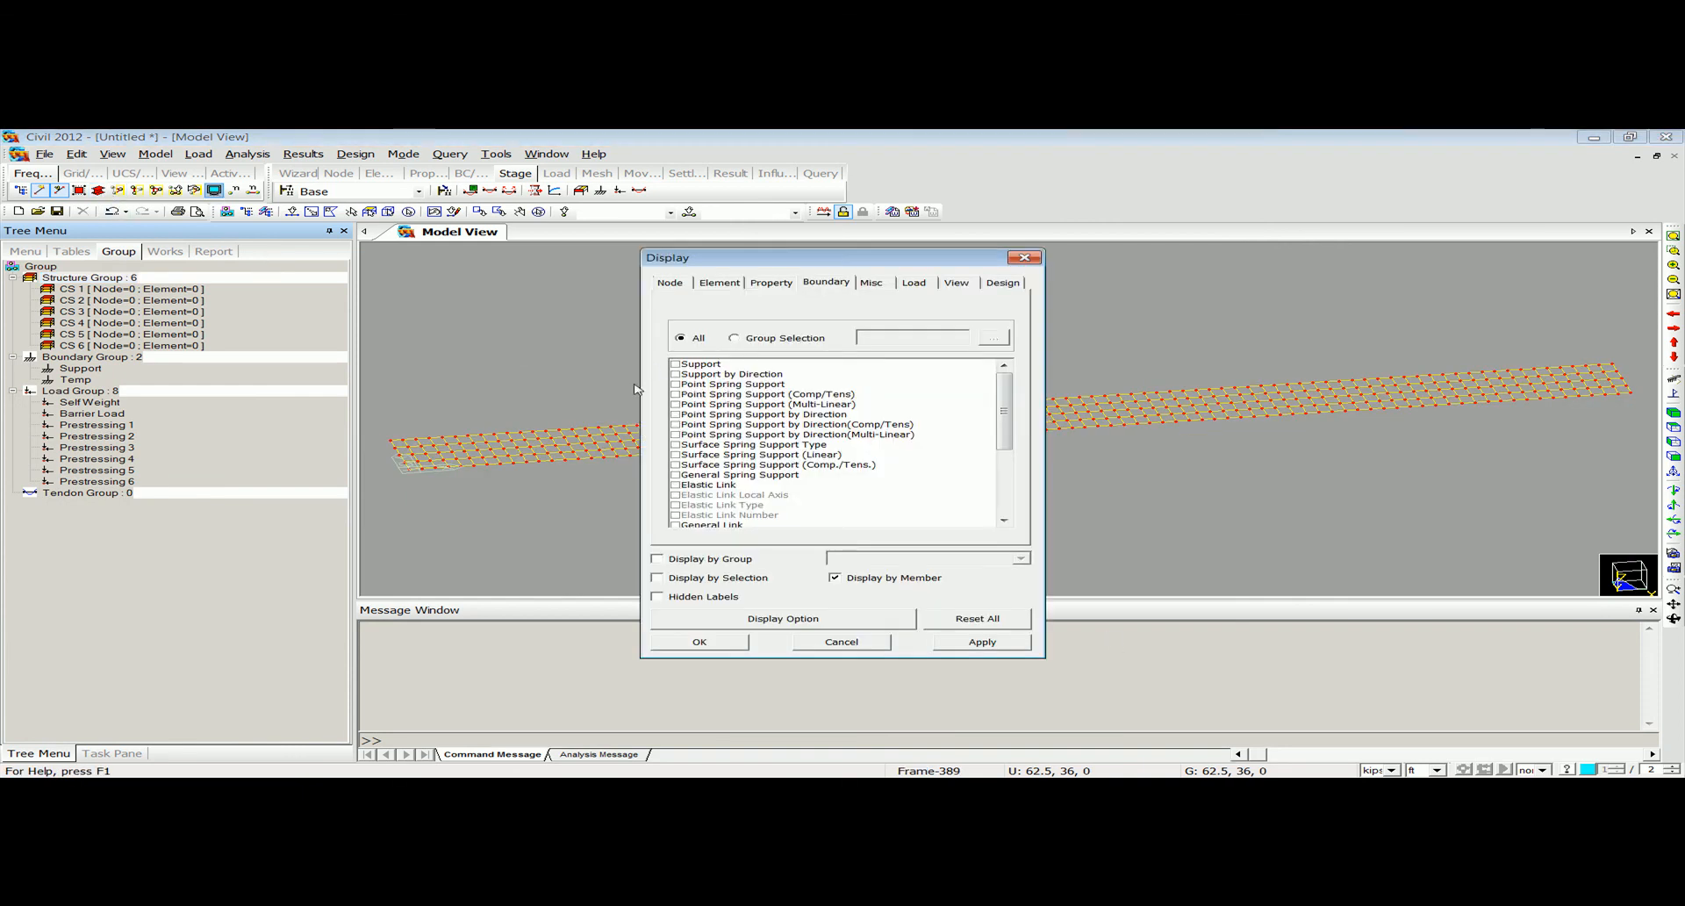
{"action": "left_click", "coordinate": [676, 363]}
{"action": "left_click", "coordinate": [700, 642]}
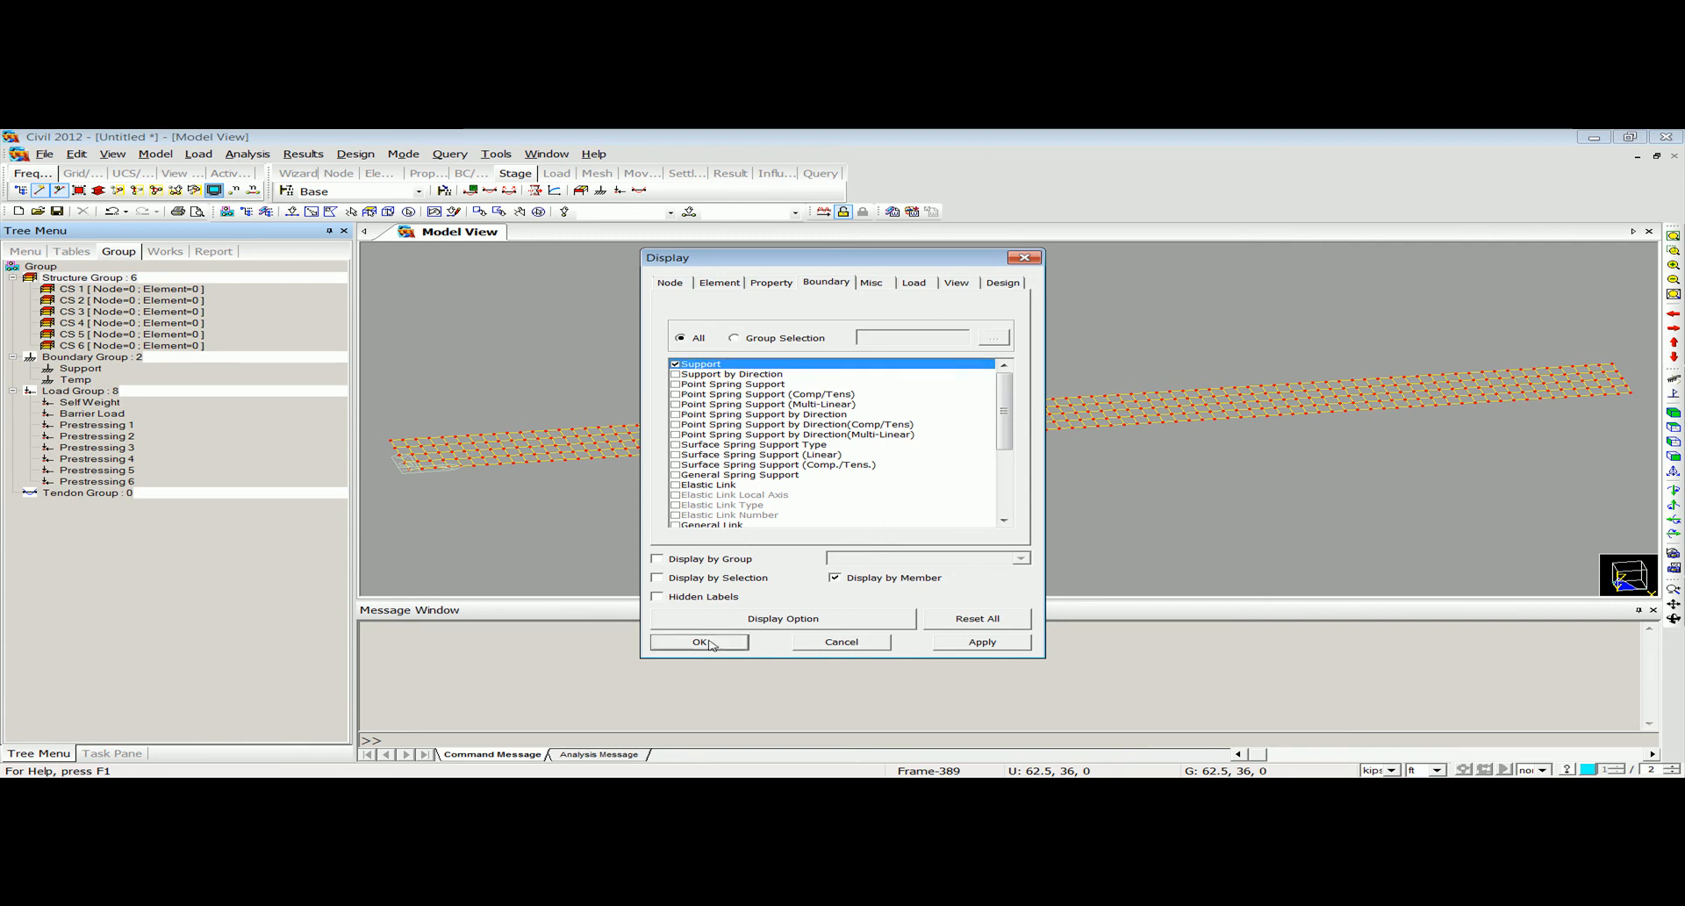
Set the selection filter to x and assign the girder elements over the first interior support to structure group CS 1.
{"action": "left_click", "coordinate": [1672, 458]}
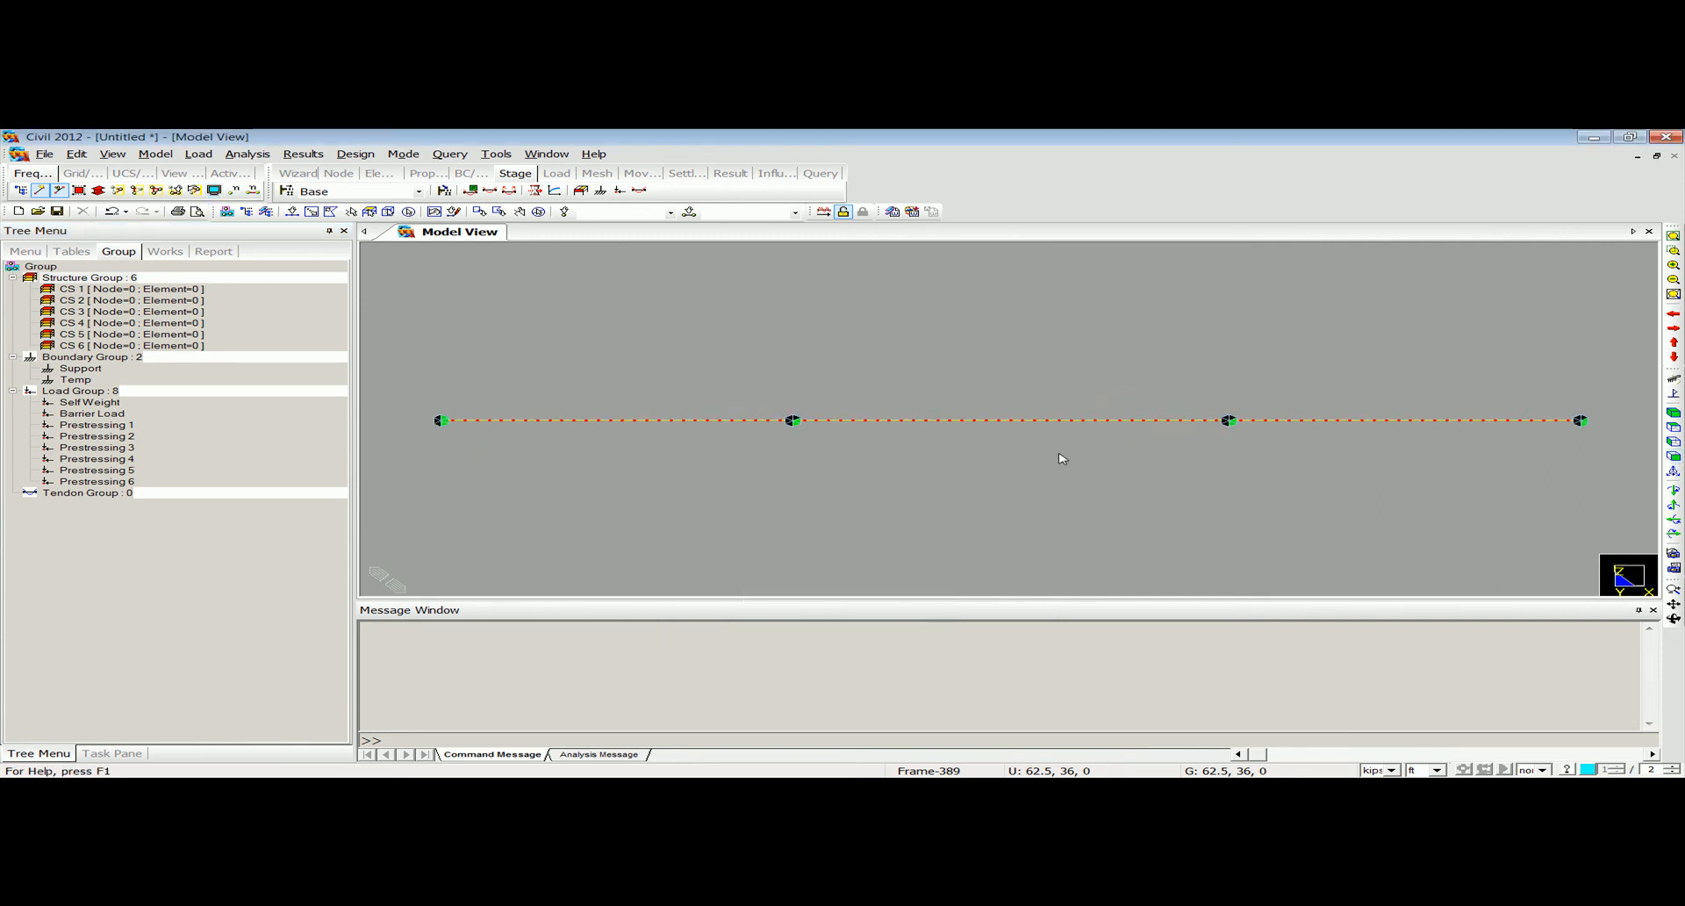
{"action": "left_click", "coordinate": [1538, 771]}
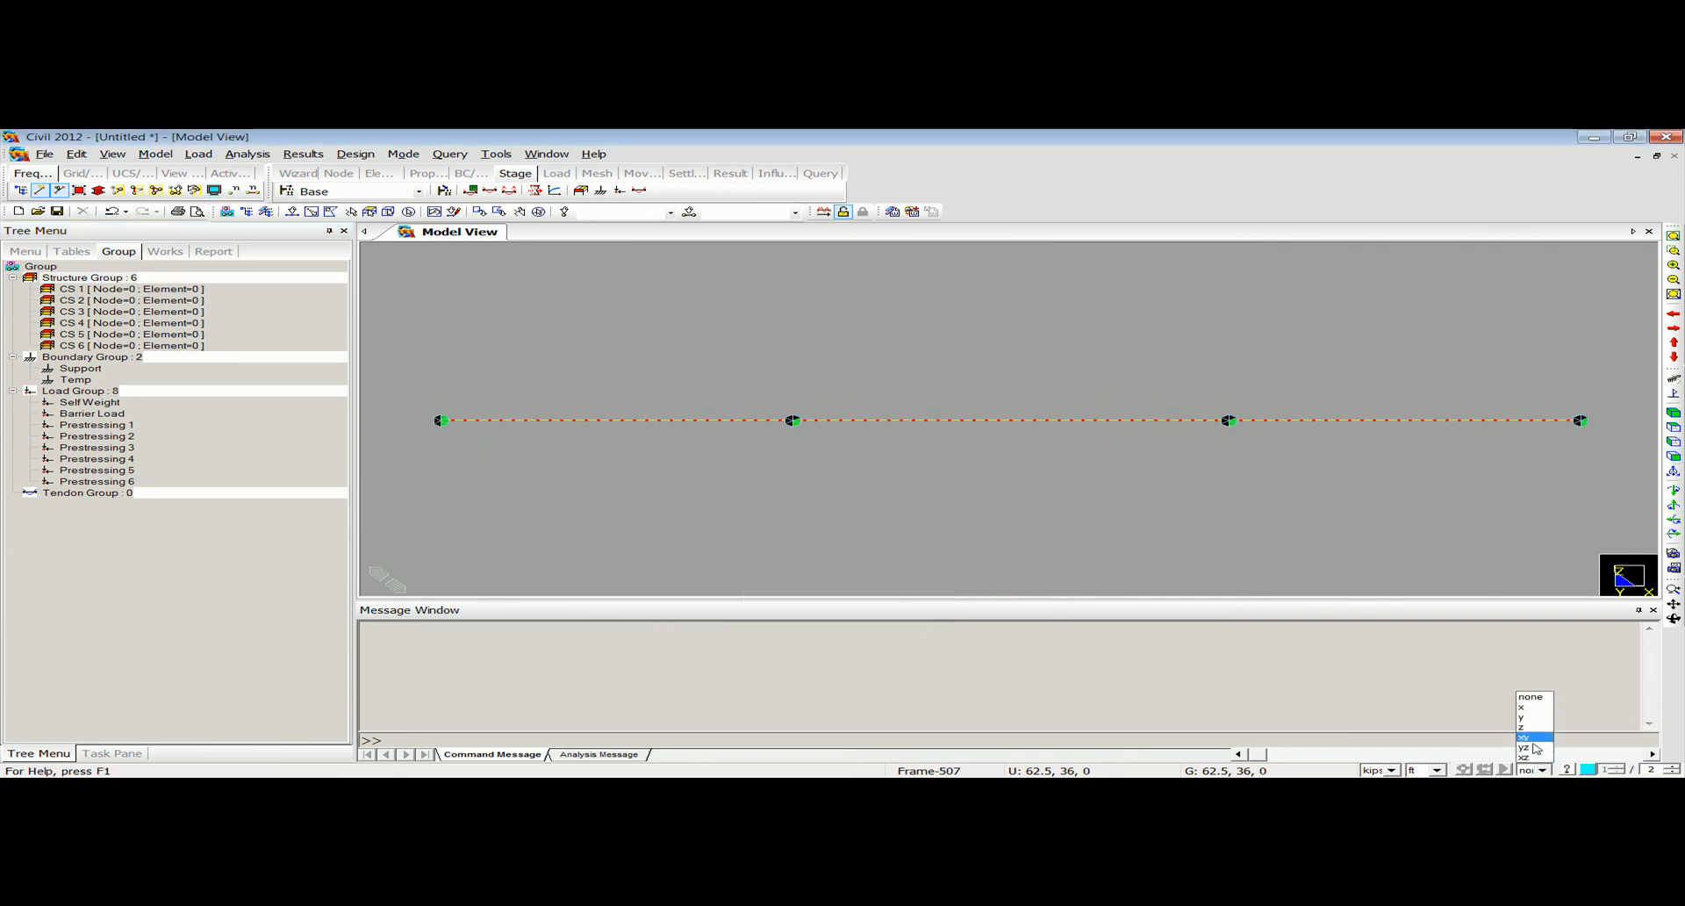
{"action": "left_click", "coordinate": [1527, 707]}
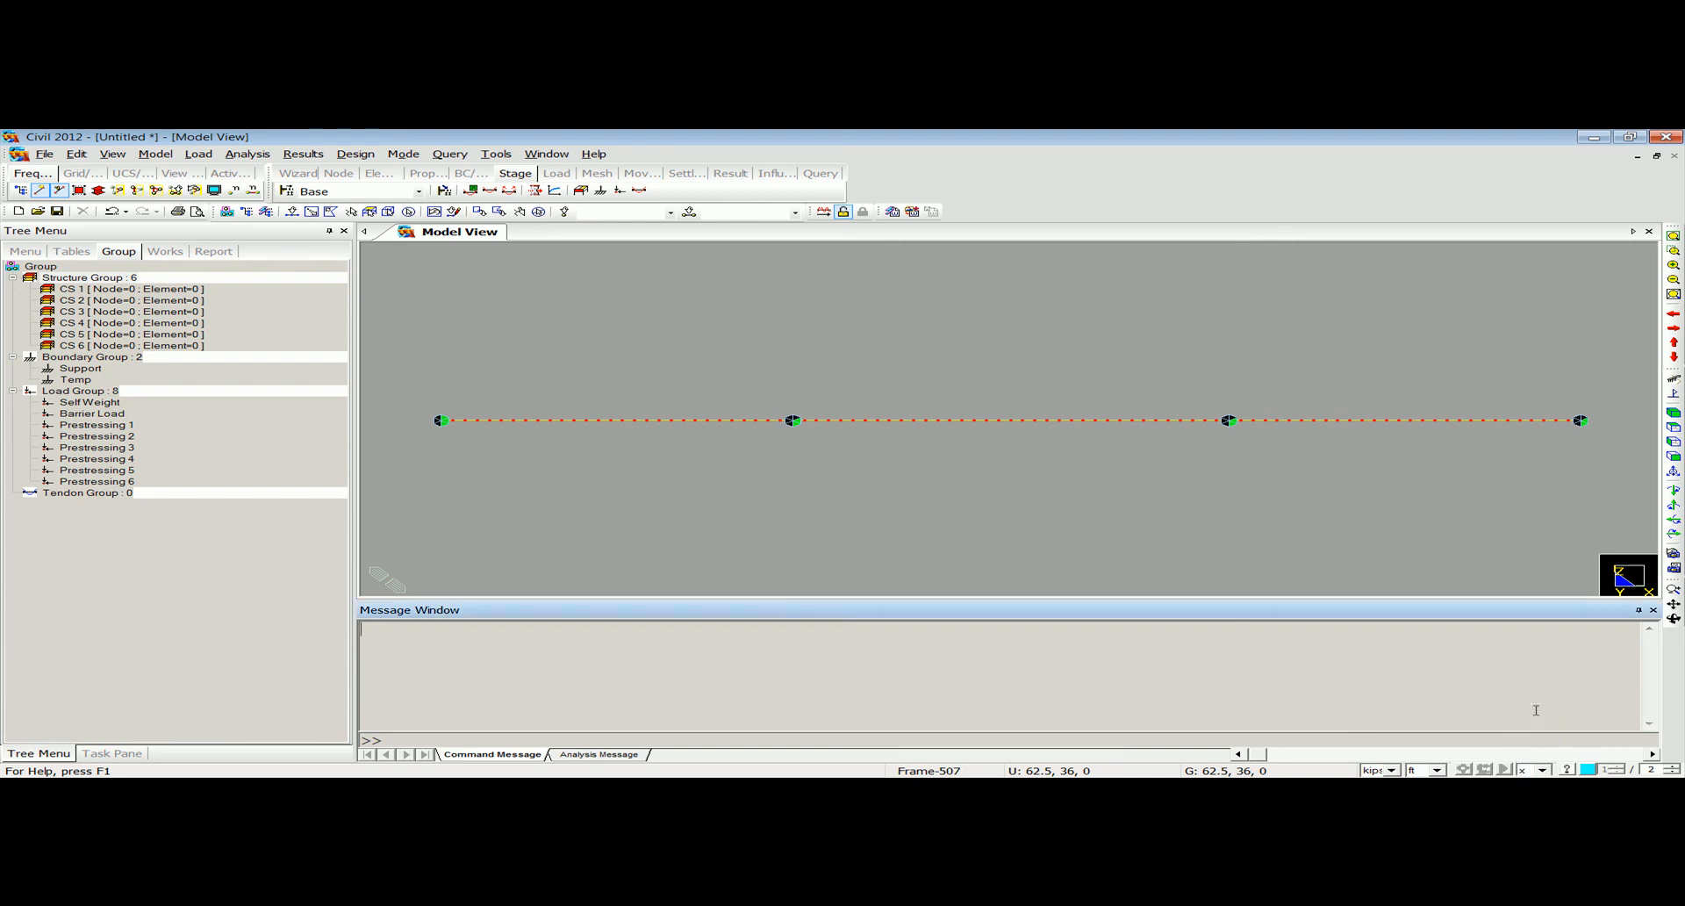
{"action": "left_click", "coordinate": [97, 189]}
{"action": "left_click", "coordinate": [292, 212]}
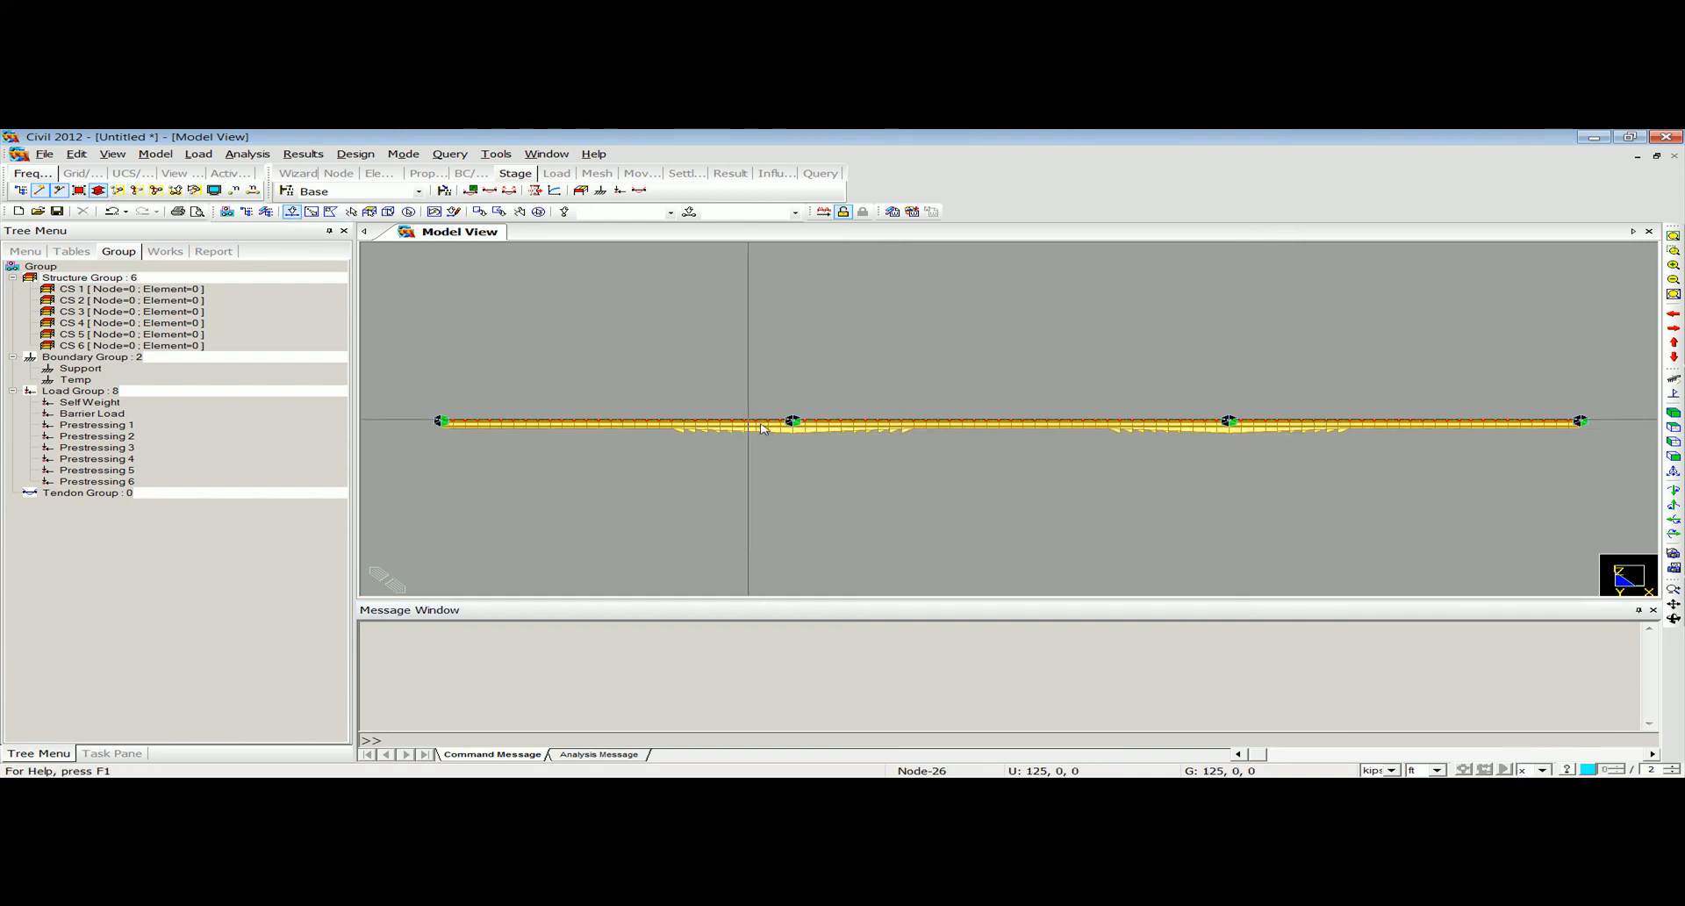
{"action": "left_click_drag", "start_coordinate": [668, 376], "coordinate": [927, 476]}
{"action": "left_click", "coordinate": [164, 290]}
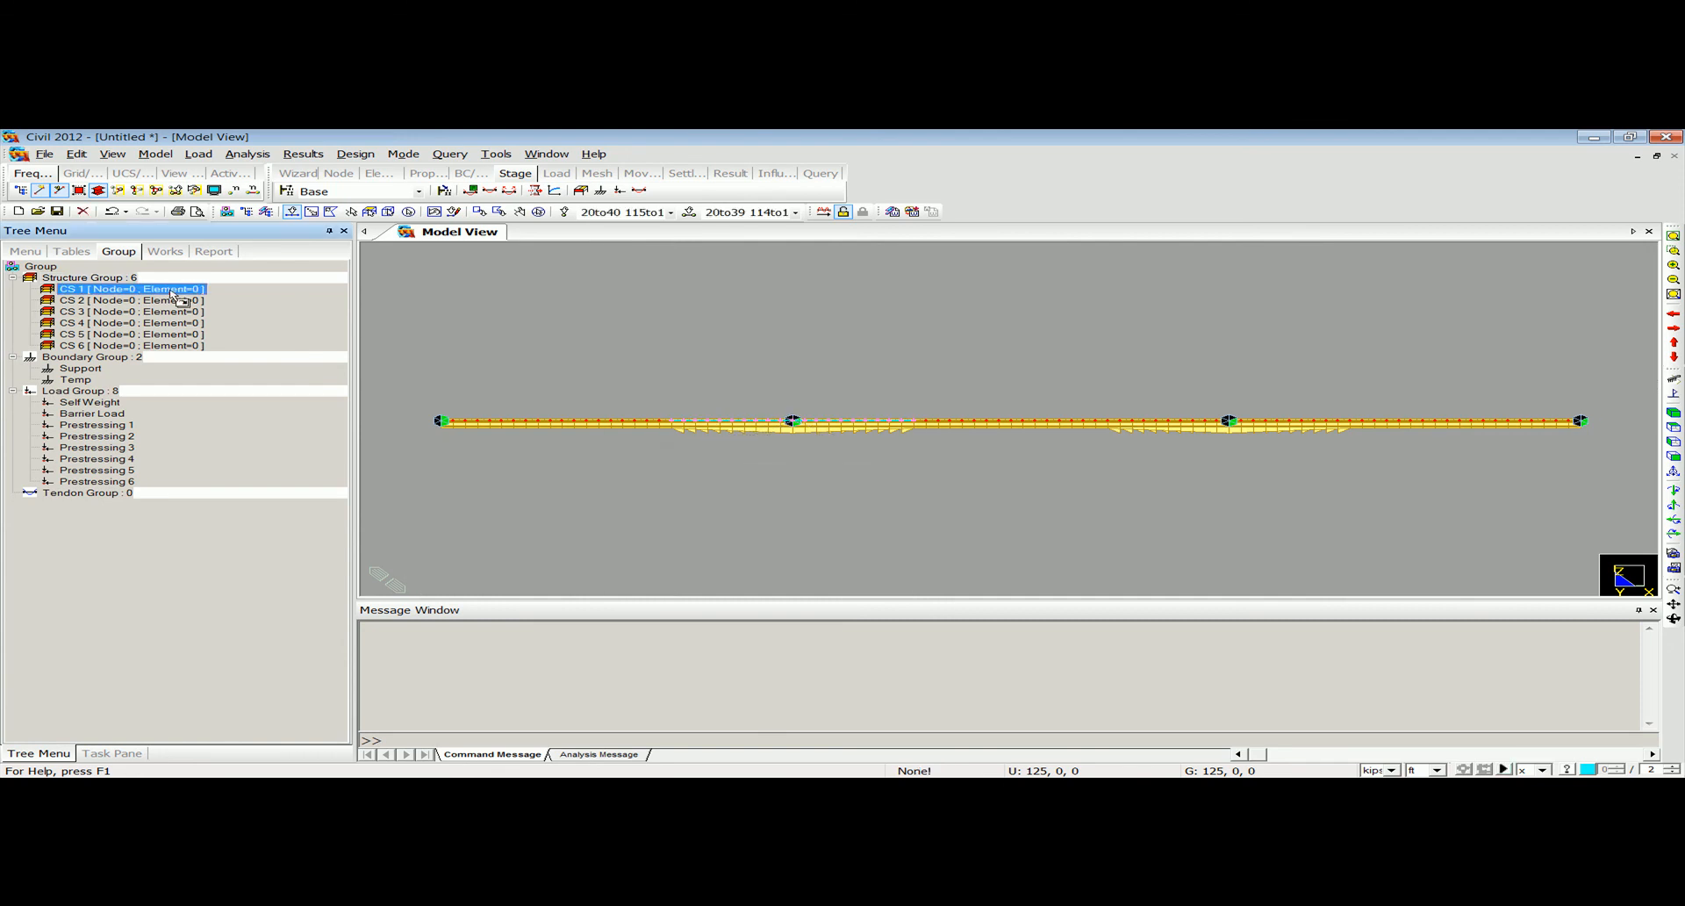
{"action": "left_click_drag", "start_coordinate": [699, 313], "coordinate": [697, 310]}
Assign the girder segment over the second interior support to CS 2 and the left end-span segment to CS 3.
{"action": "left_click_drag", "start_coordinate": [1106, 377], "coordinate": [1354, 478]}
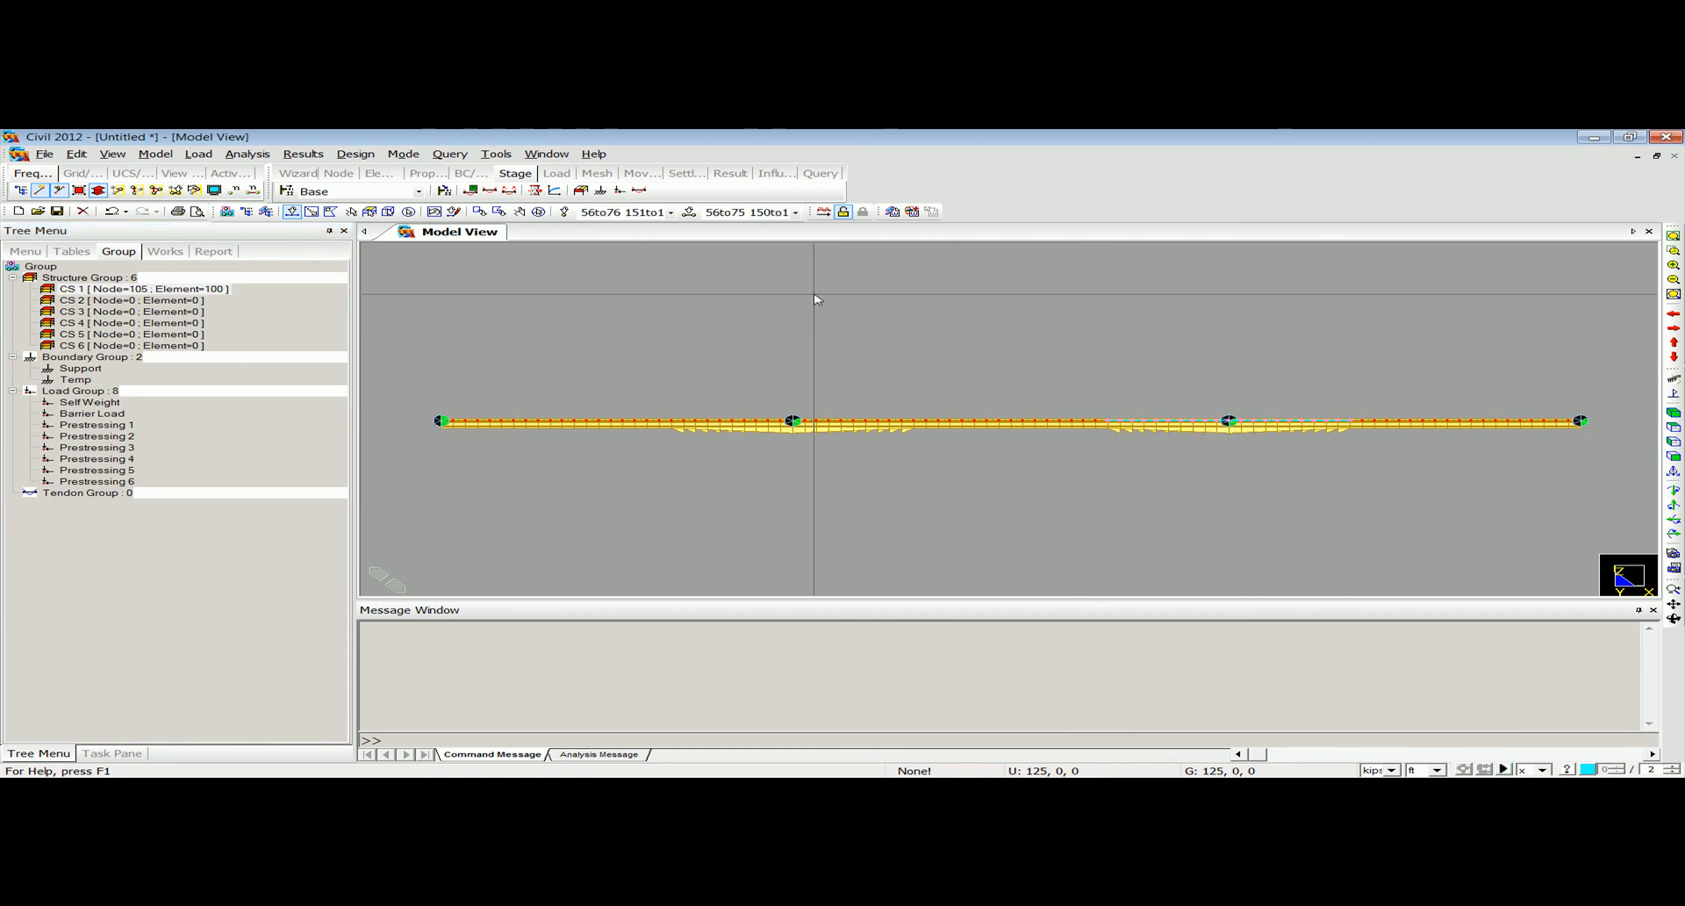
{"action": "left_click_drag", "start_coordinate": [161, 301], "coordinate": [682, 500]}
{"action": "left_click_drag", "start_coordinate": [151, 316], "coordinate": [1602, 476]}
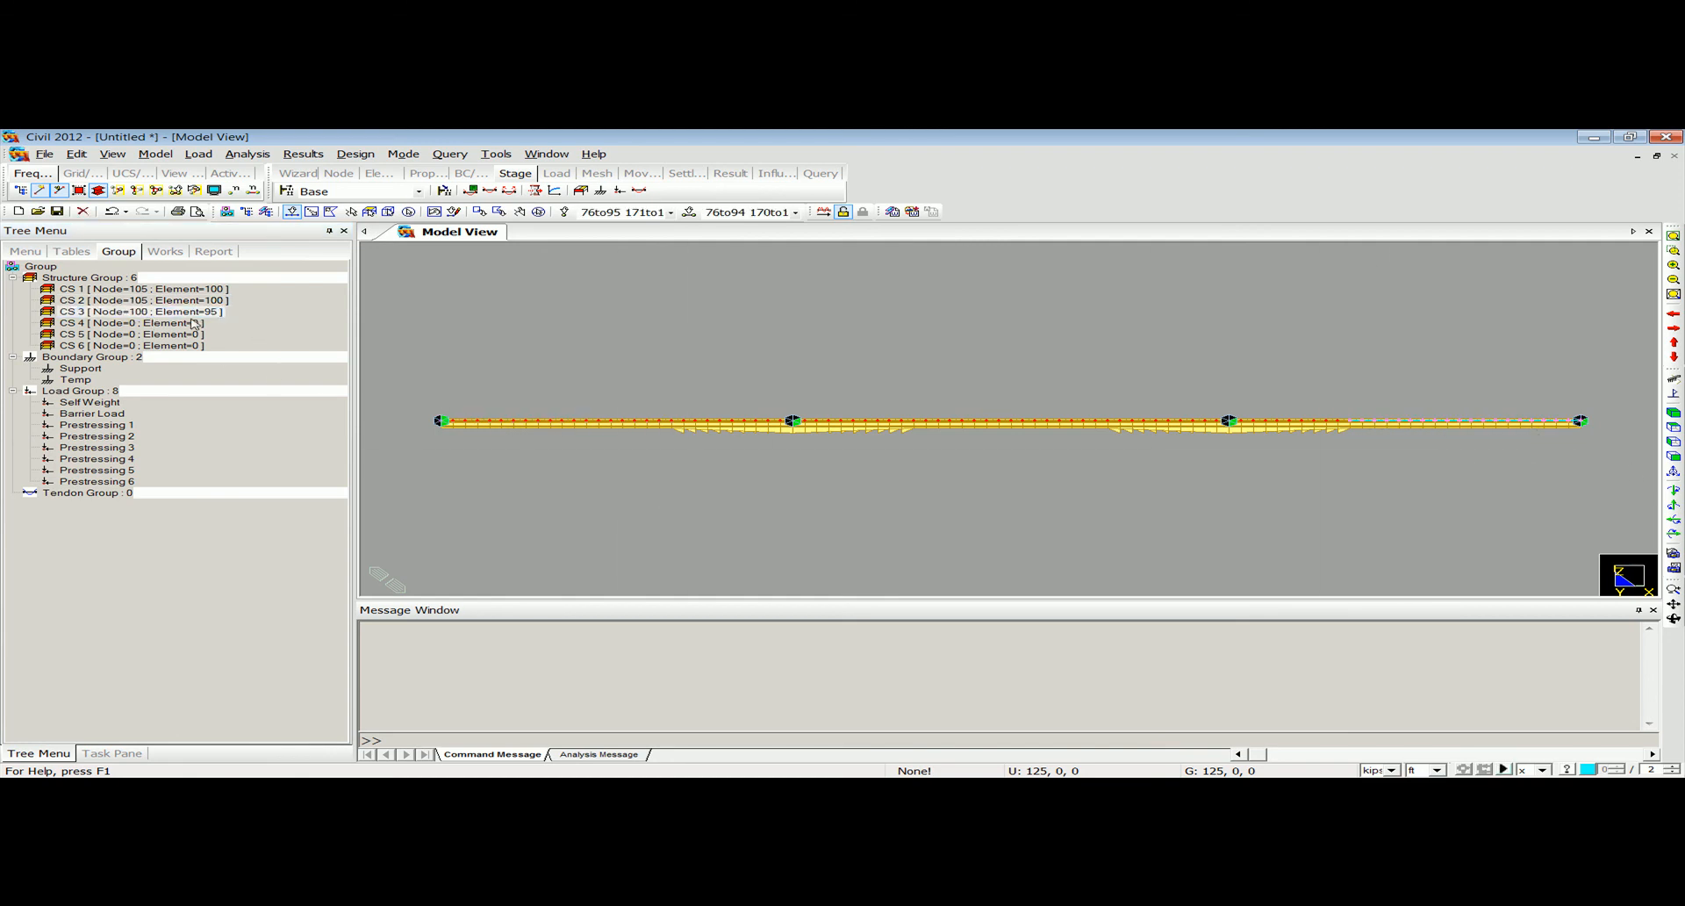
Assign the right end-span girder segment to structure group CS 4 and the middle segment of the central span to CS 5.
{"action": "left_click_drag", "start_coordinate": [189, 313], "coordinate": [513, 349]}
{"action": "left_click_drag", "start_coordinate": [191, 323], "coordinate": [481, 337]}
{"action": "left_click_drag", "start_coordinate": [624, 361], "coordinate": [627, 363]}
{"action": "left_click_drag", "start_coordinate": [907, 389], "coordinate": [1106, 474]}
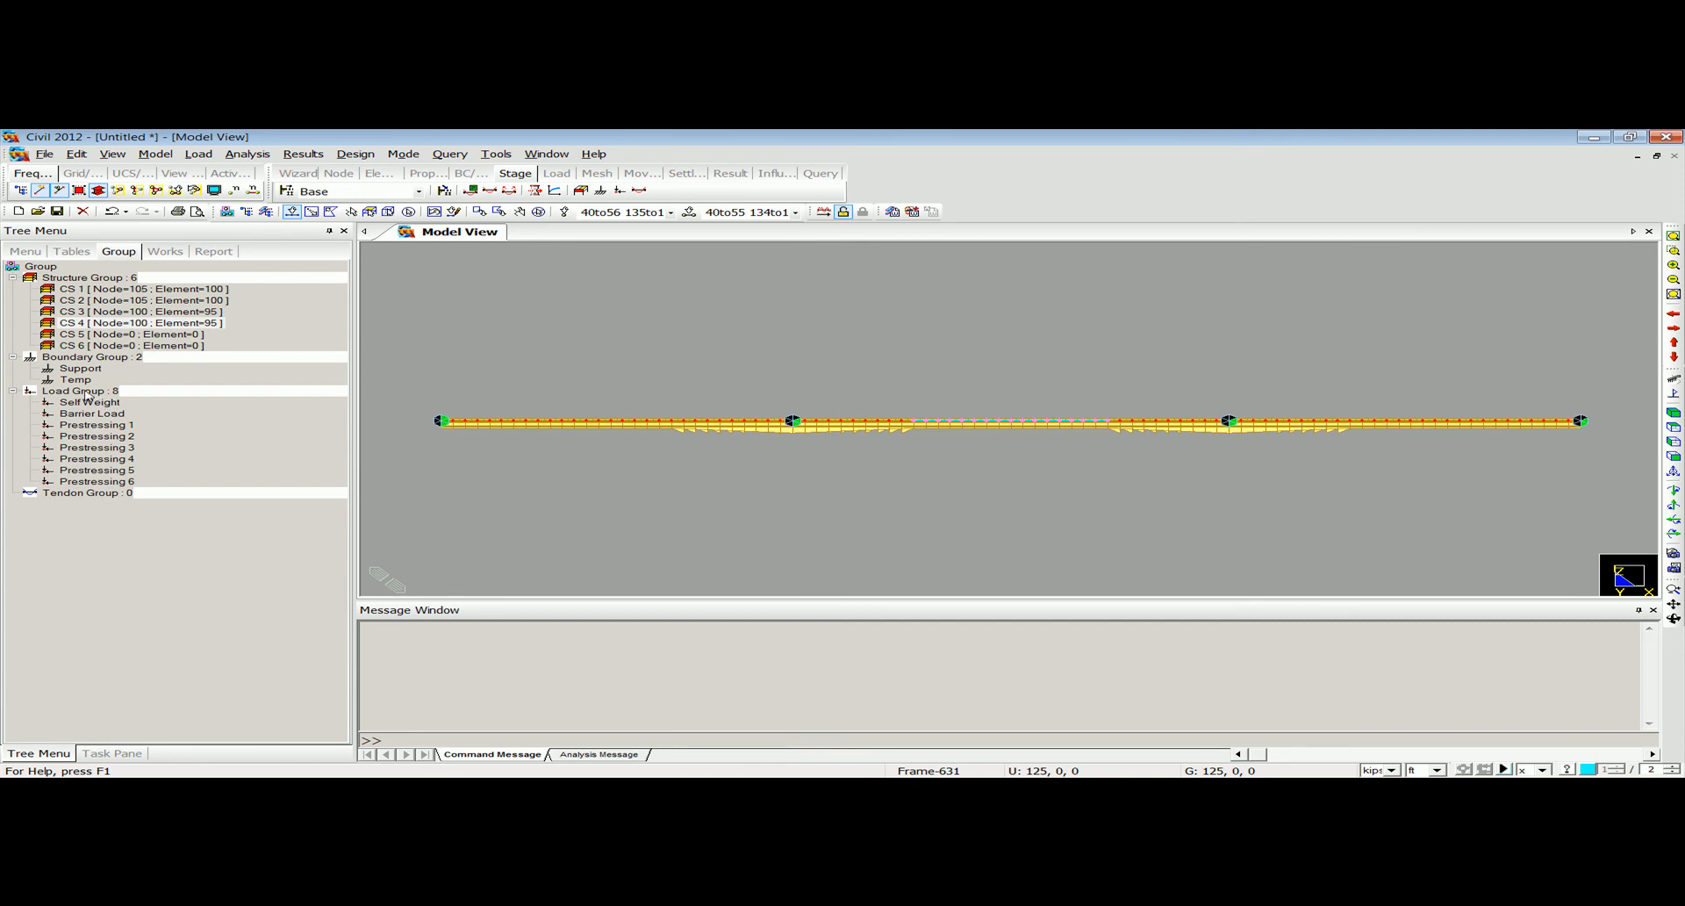
{"action": "left_click_drag", "start_coordinate": [114, 334], "coordinate": [1143, 413]}
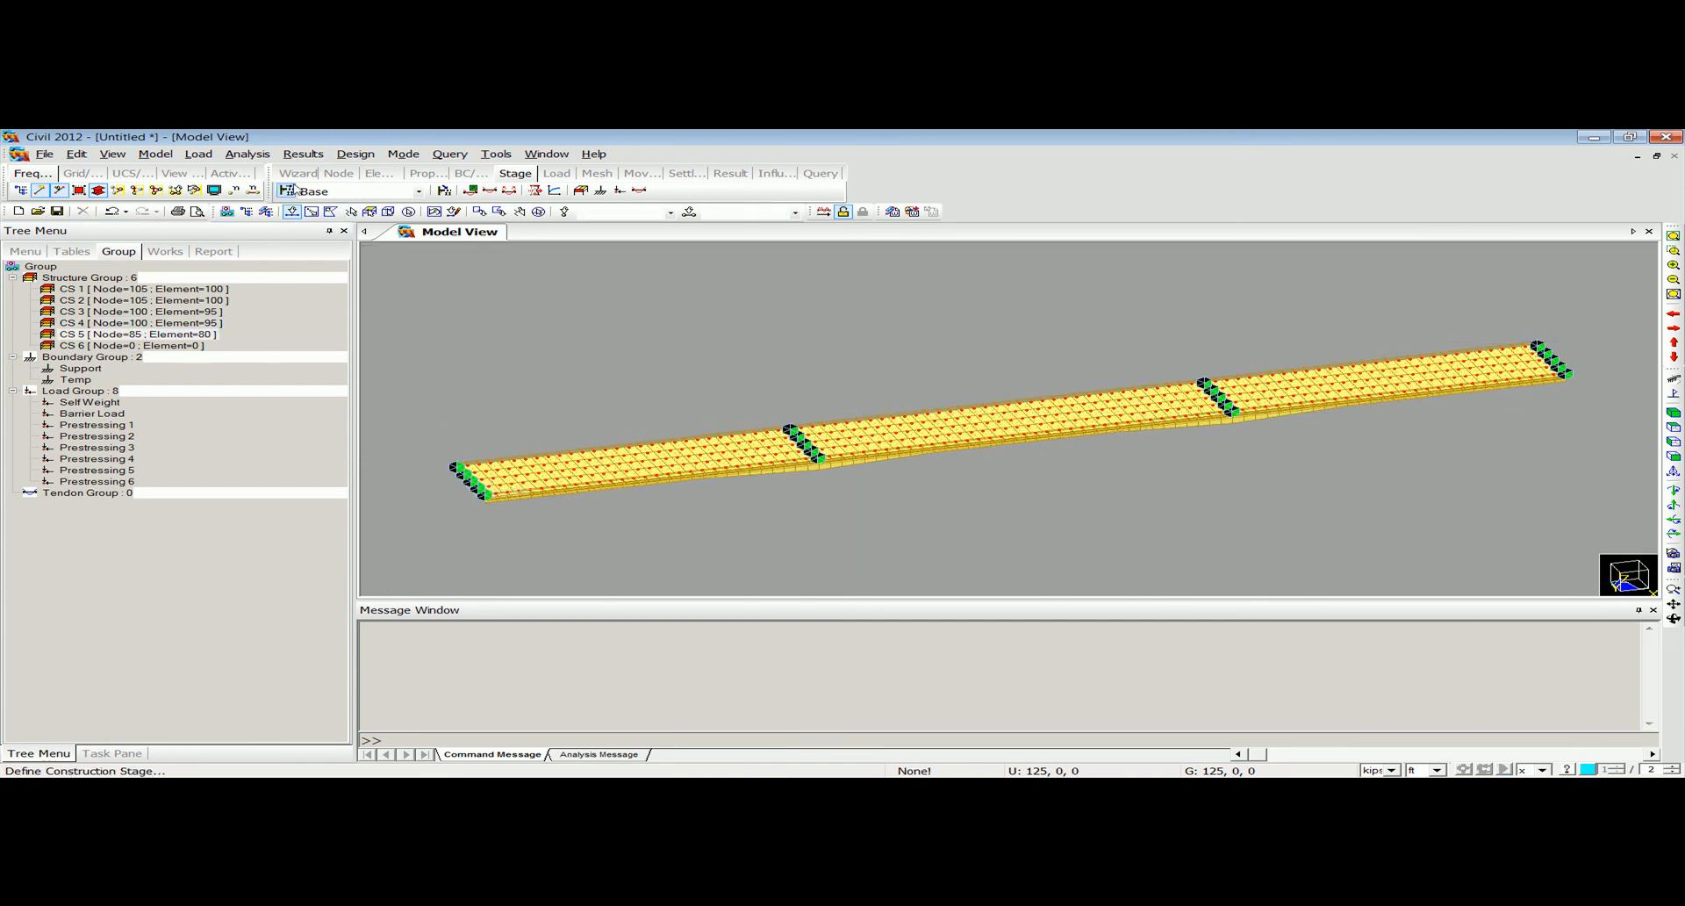
Define construction stage CS1 with a 30-day duration, activating structure group CS 1 at an age of 30 days.
{"action": "left_click", "coordinate": [199, 154]}
{"action": "mouse_move", "coordinate": [351, 590]}
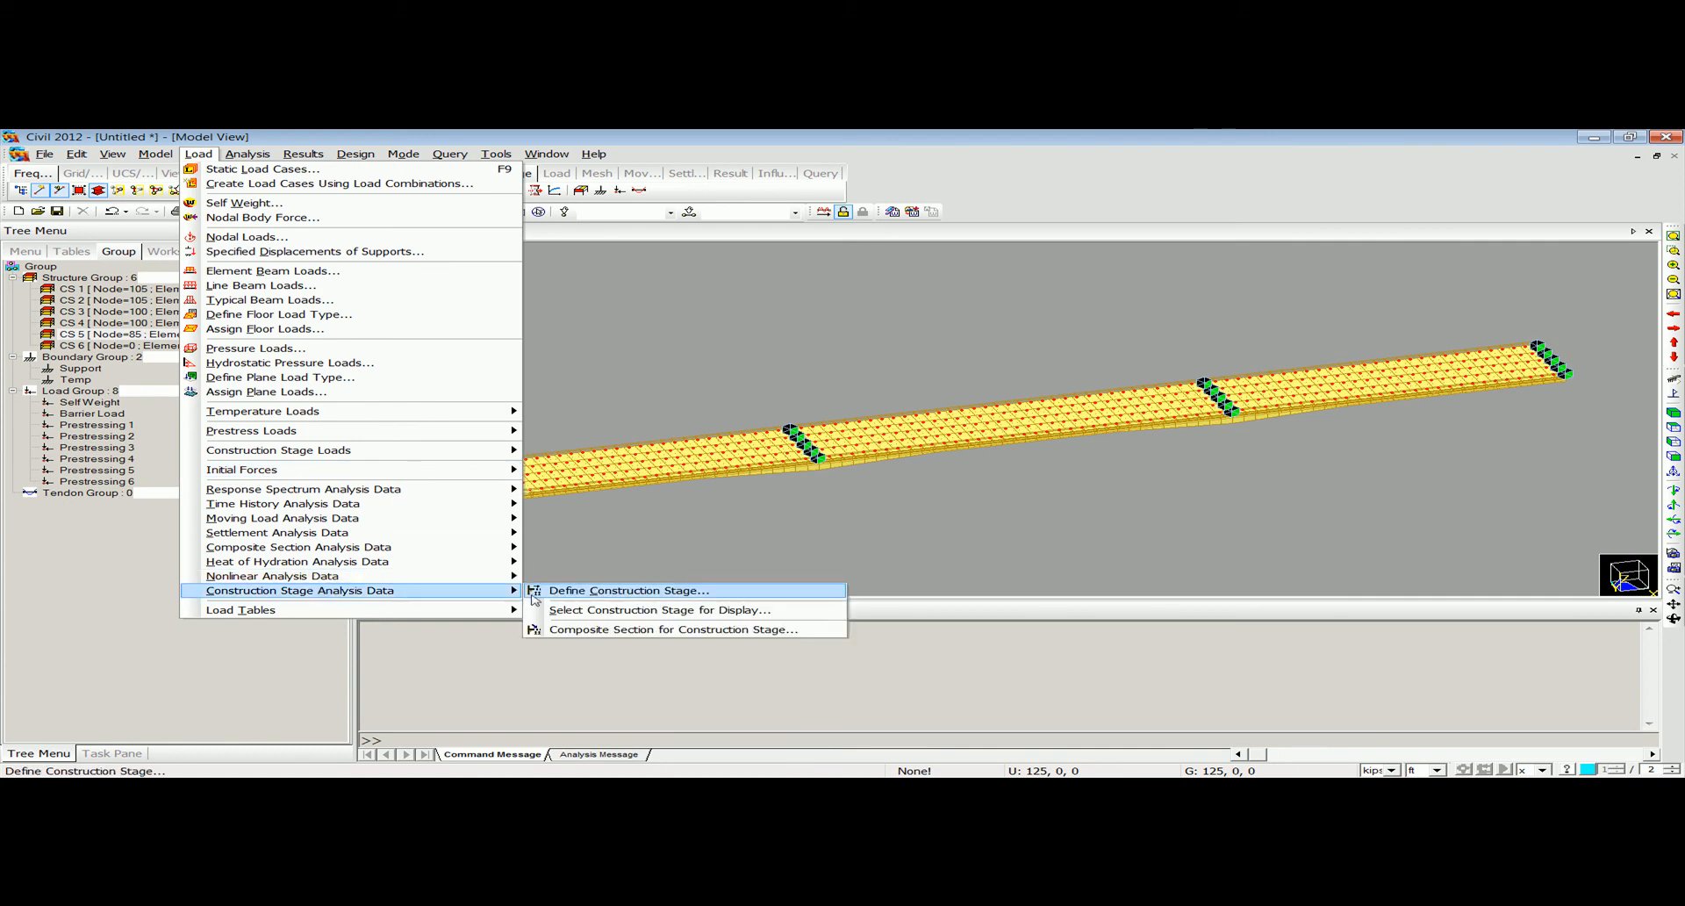
{"action": "left_click", "coordinate": [580, 590]}
{"action": "left_click", "coordinate": [1017, 389]}
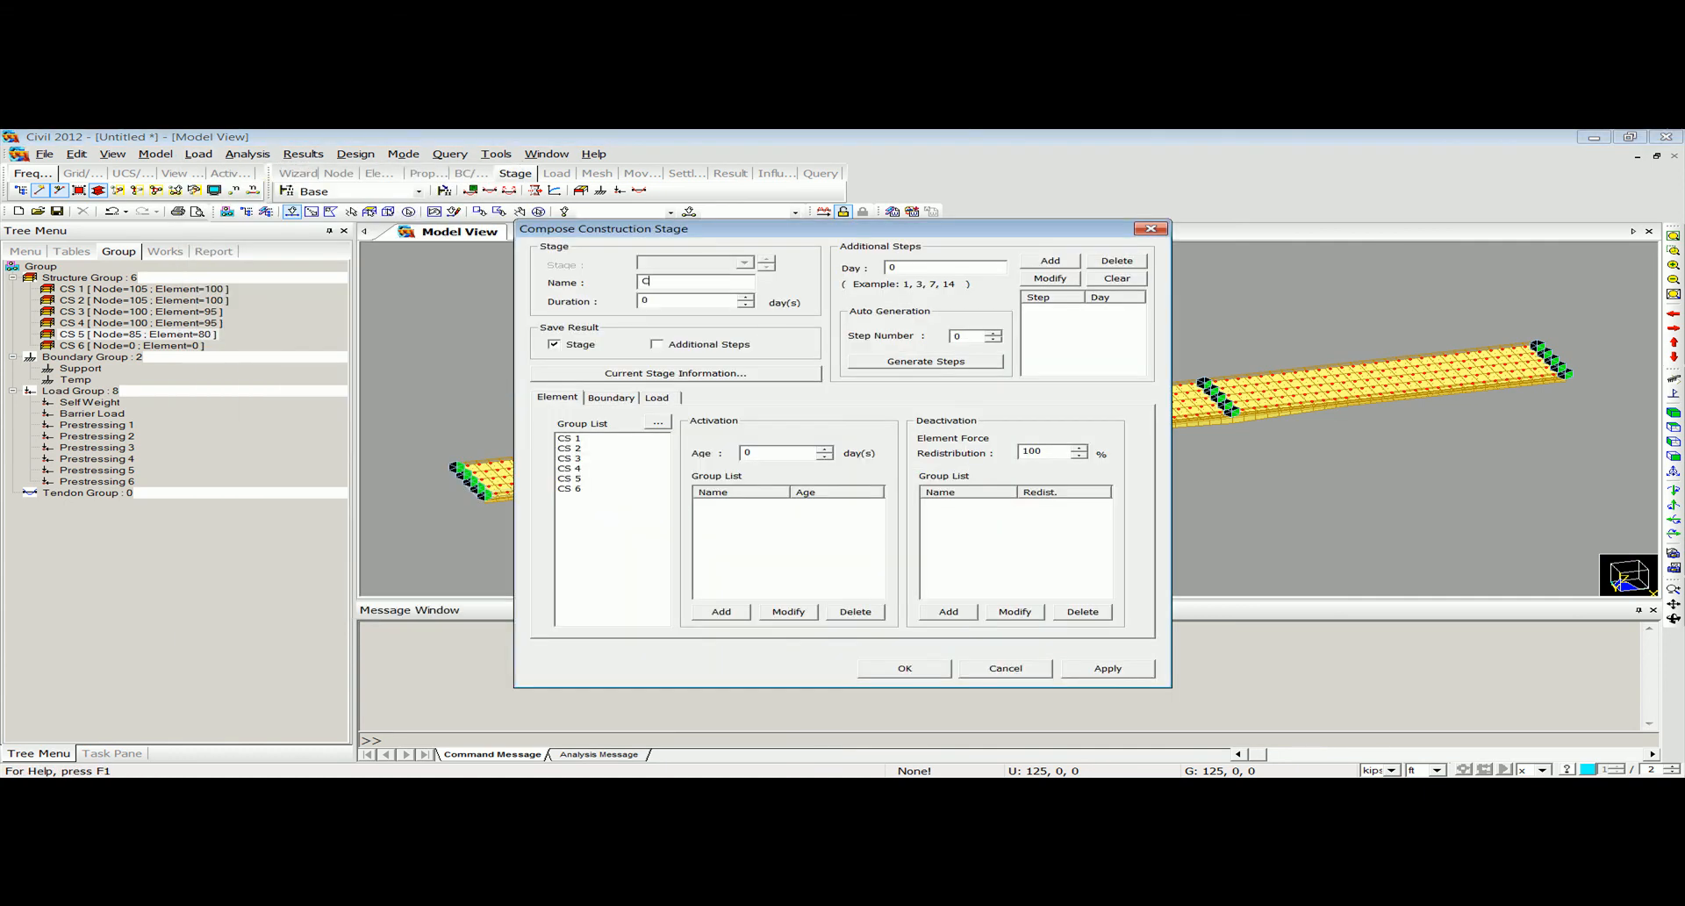
{"action": "type", "text": "3"}
{"action": "left_click", "coordinate": [582, 439]}
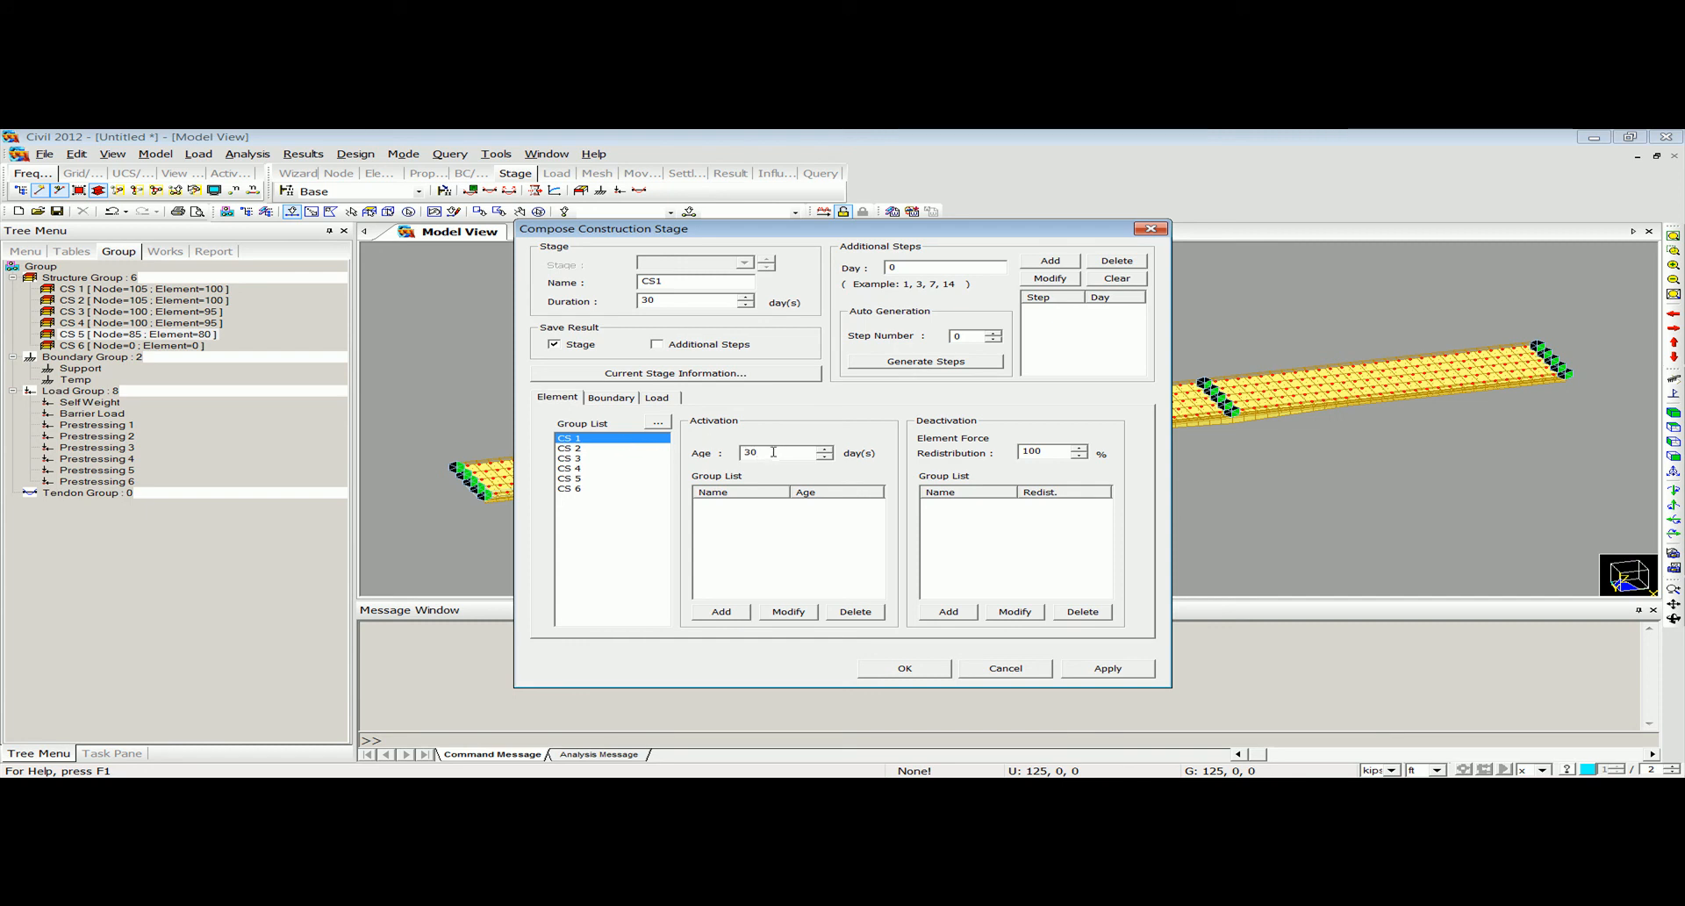
{"action": "left_click", "coordinate": [734, 612]}
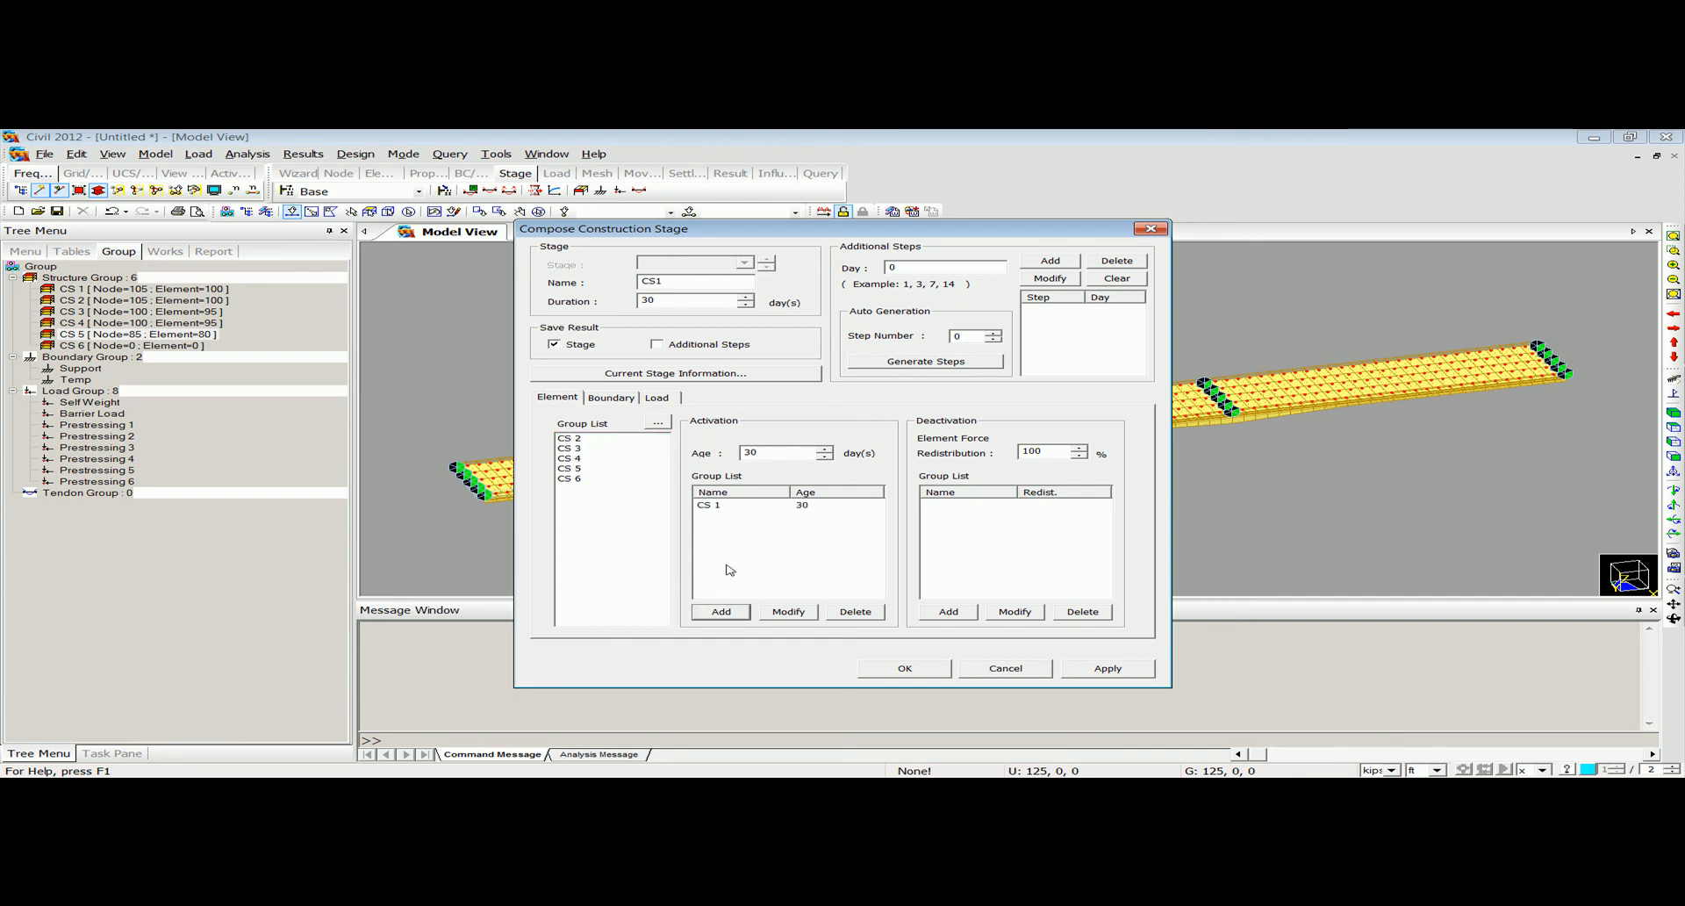
{"action": "left_click", "coordinate": [905, 668]}
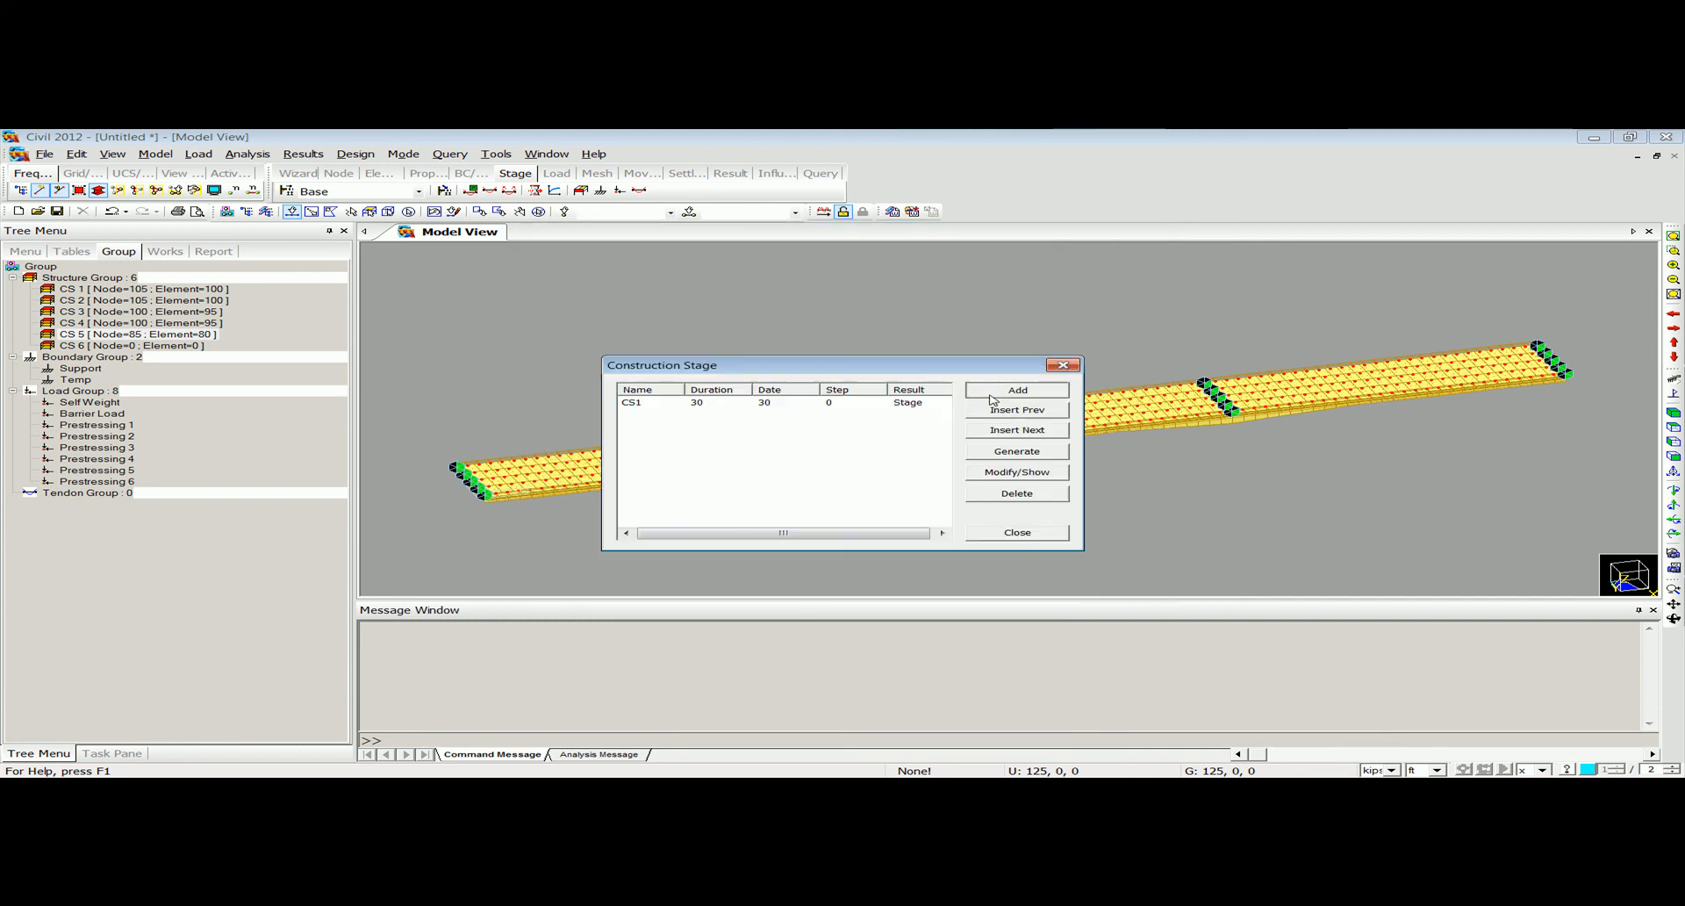
Add construction stage CS2 with a 30-day duration, activating structure group CS 2 at an age of 30 days.
{"action": "left_click", "coordinate": [1016, 390]}
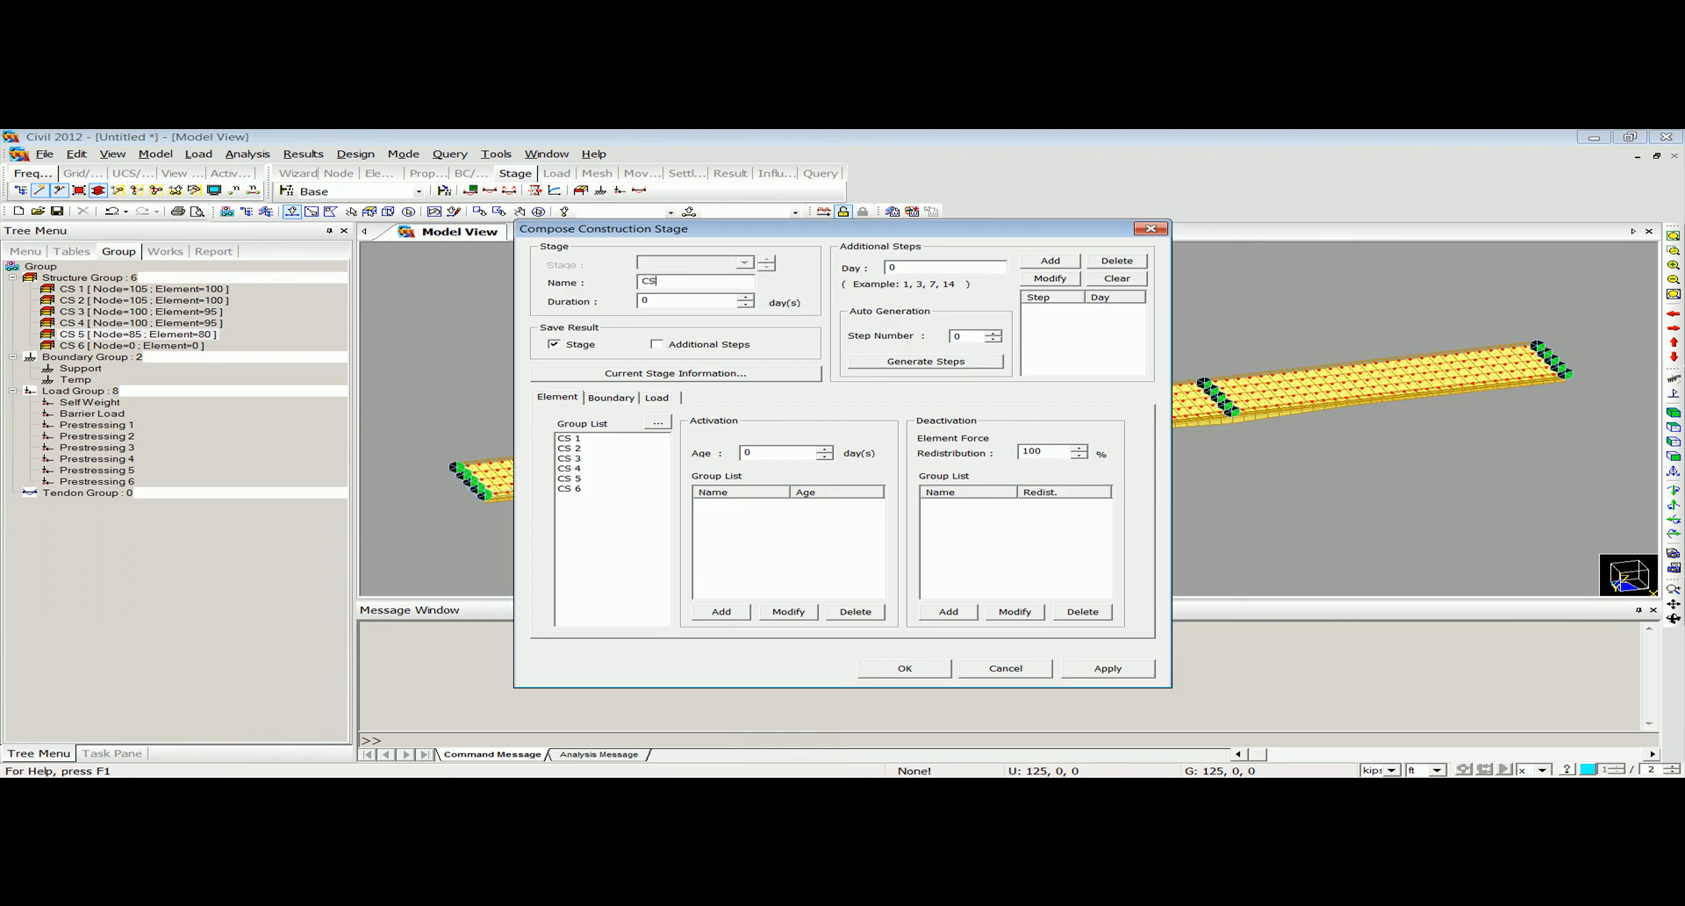
{"action": "type", "text": "30"}
{"action": "left_click", "coordinate": [621, 448]}
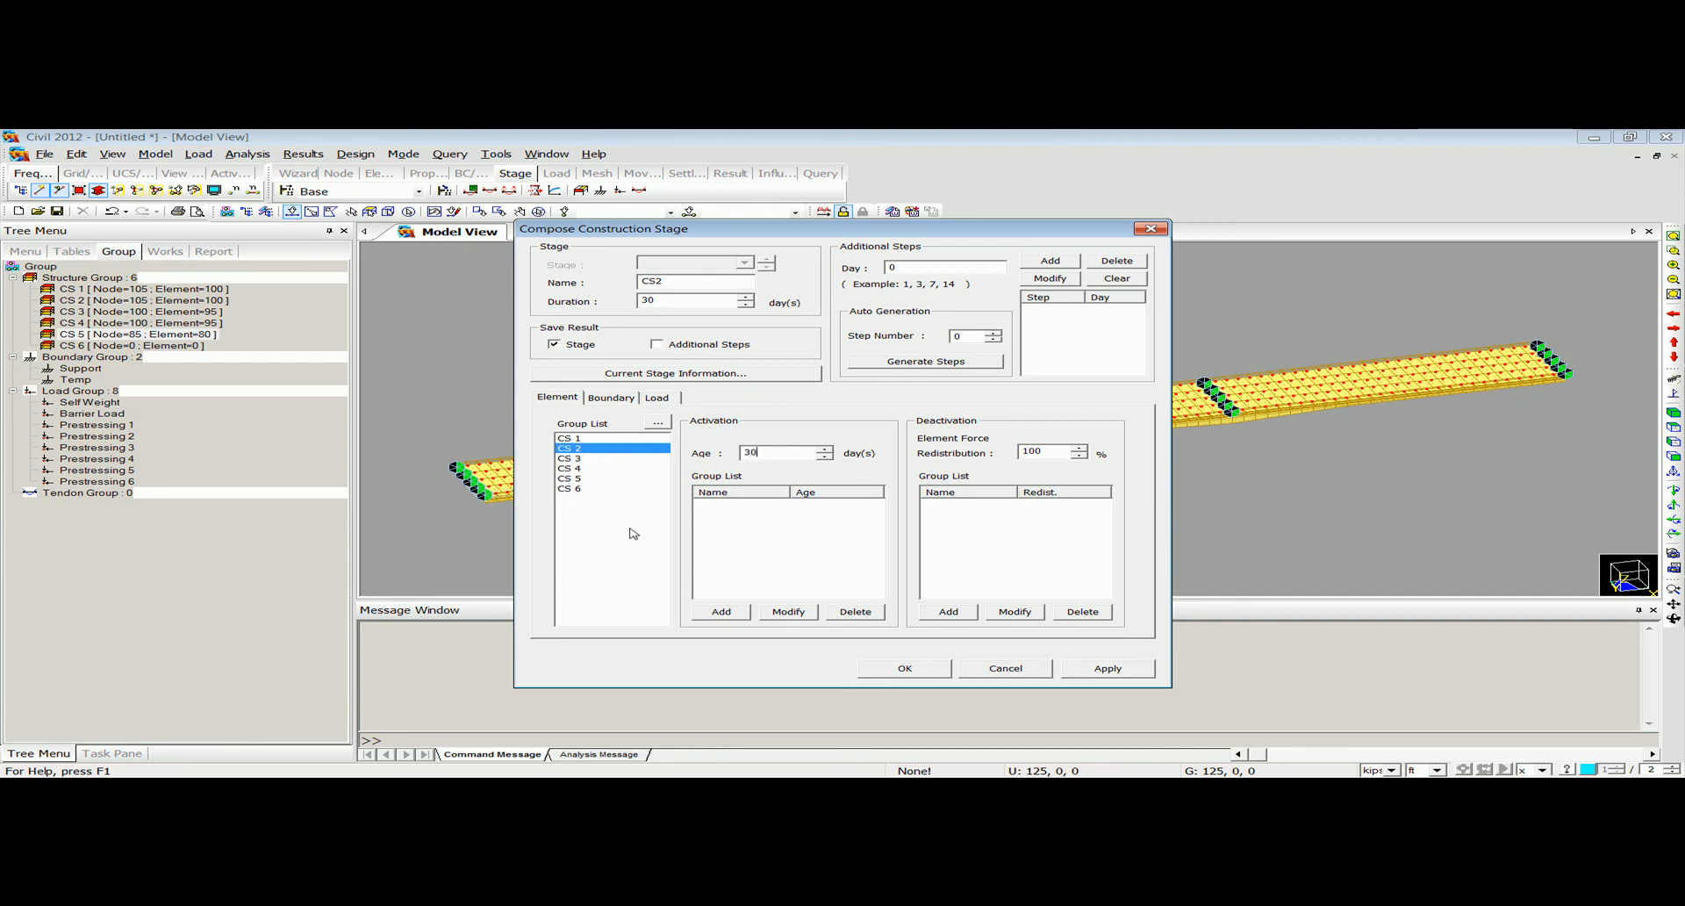
{"action": "left_click", "coordinate": [722, 611]}
{"action": "left_click", "coordinate": [904, 668]}
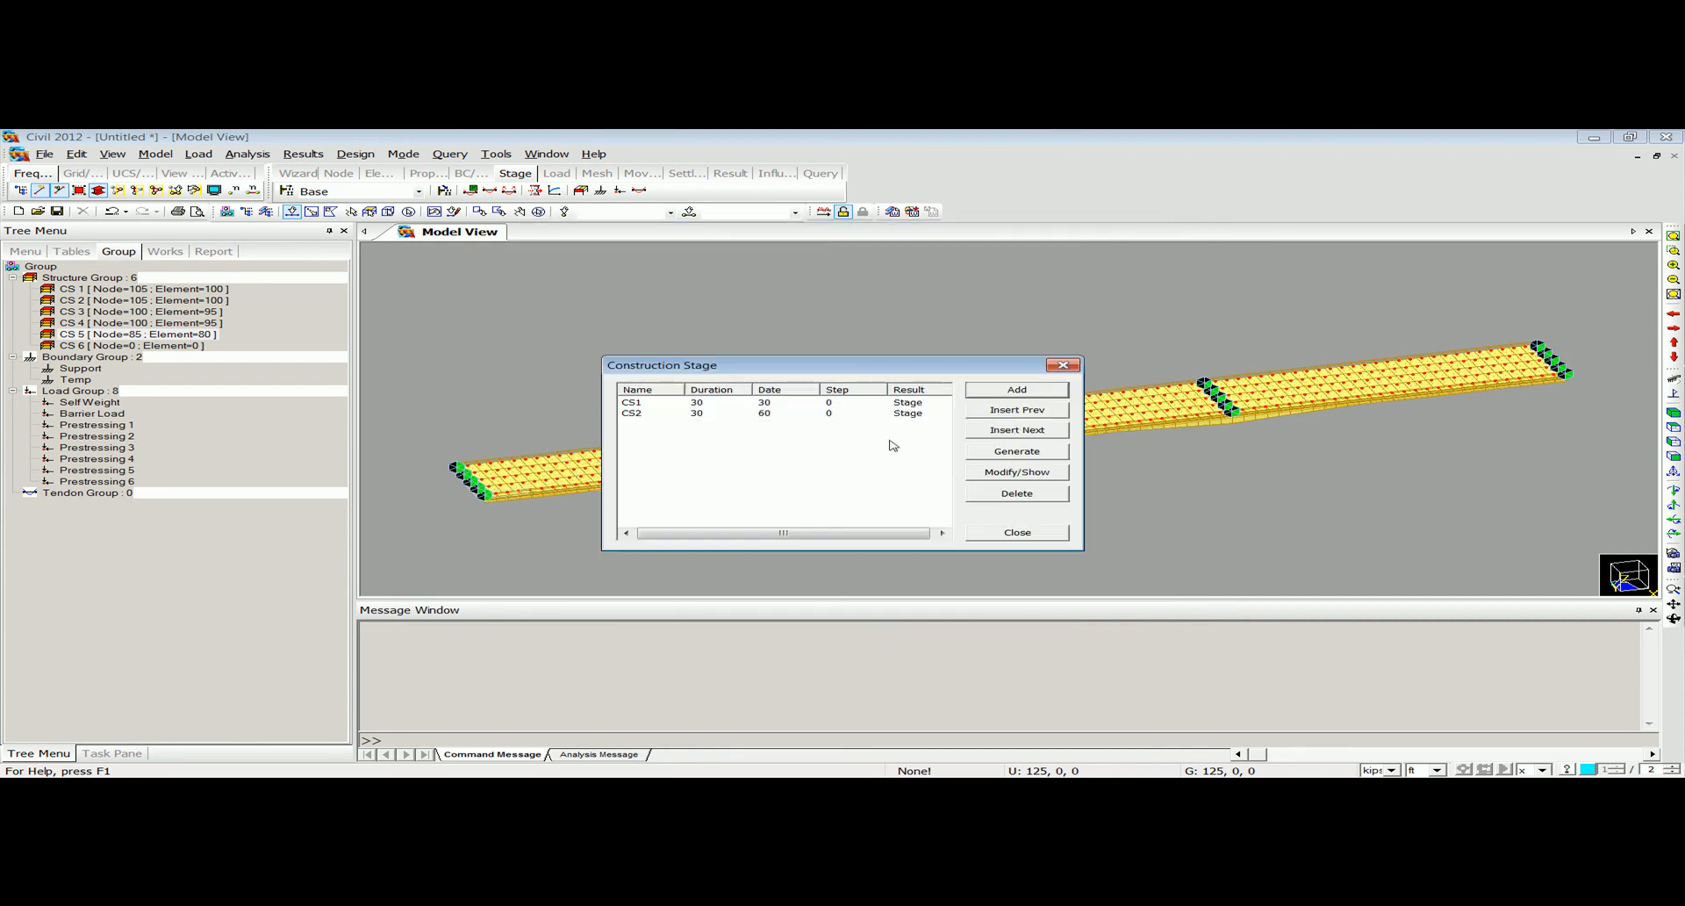
Add construction stage CS3 with a duration of 0 days, activating structure group CS 3.
{"action": "left_click", "coordinate": [1009, 390]}
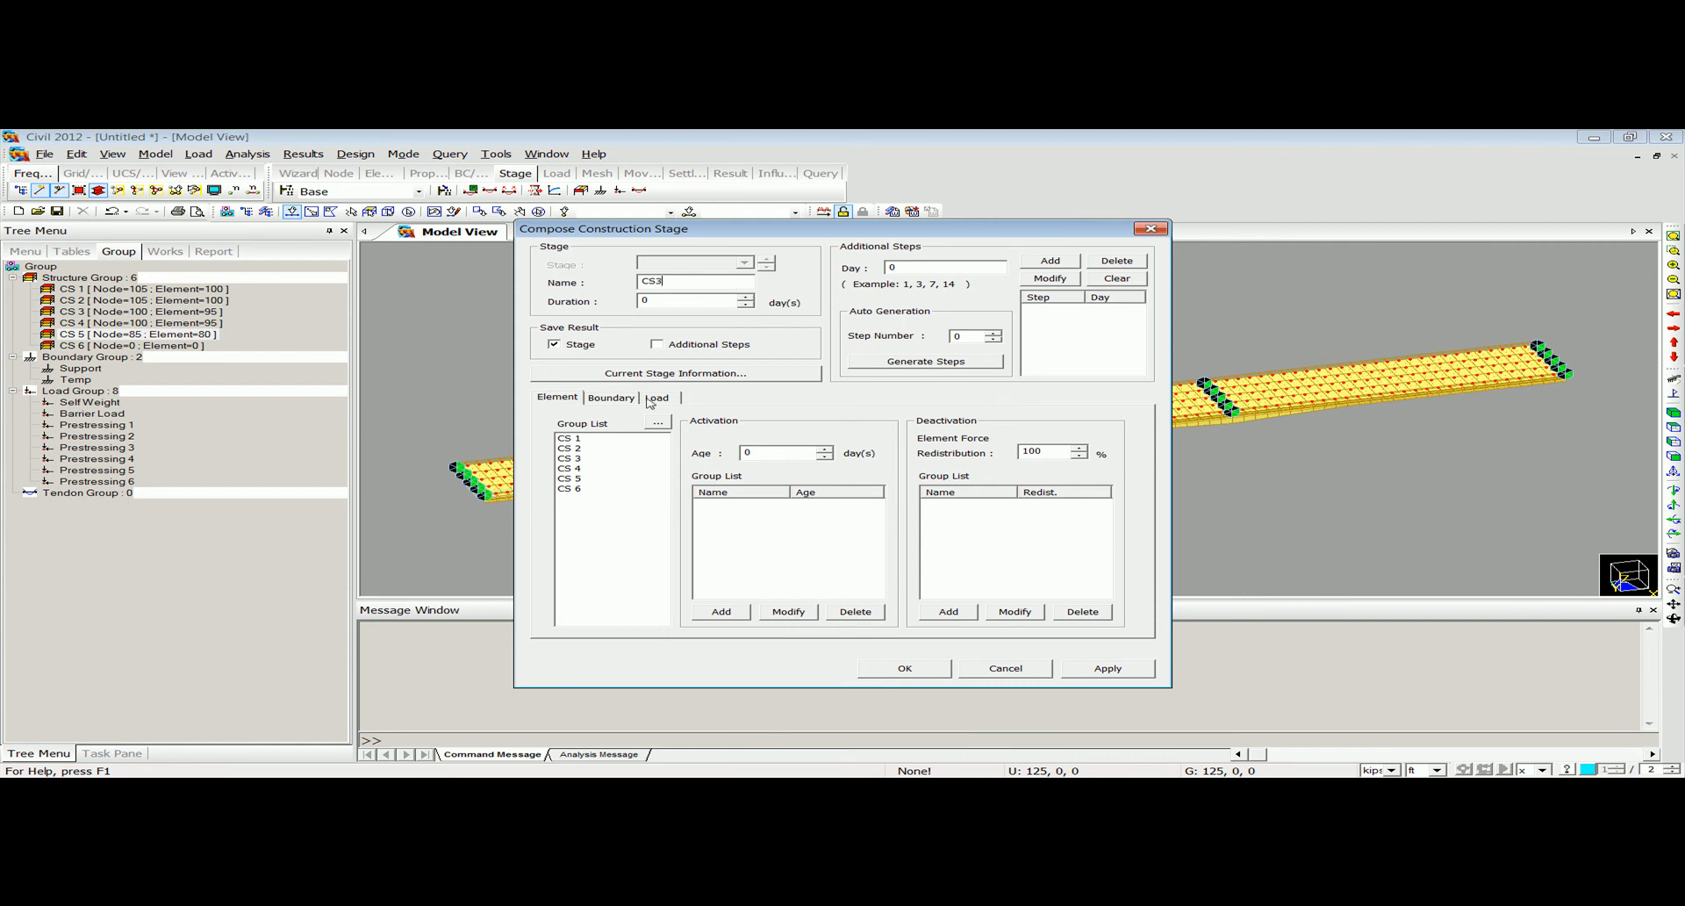
{"action": "left_click", "coordinate": [595, 458]}
{"action": "left_click", "coordinate": [721, 612]}
{"action": "left_click", "coordinate": [891, 667]}
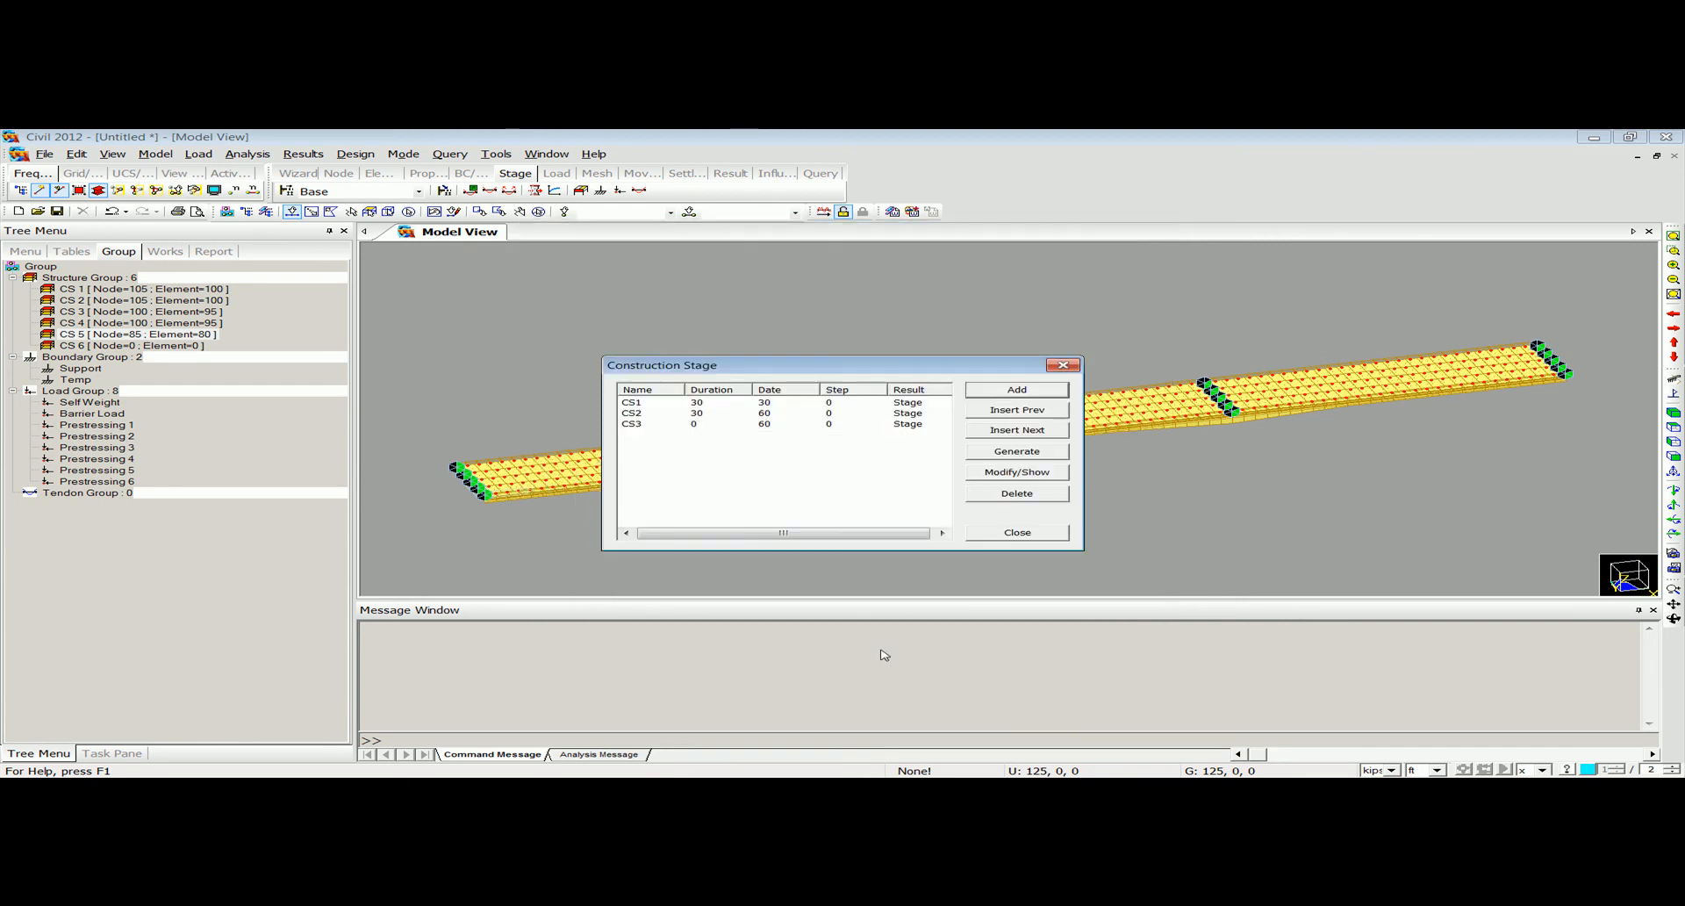
Add construction stage CS4 with a 30-day duration, activating structure group CS 4.
{"action": "left_click", "coordinate": [1018, 389]}
{"action": "type", "text": "CS4"}
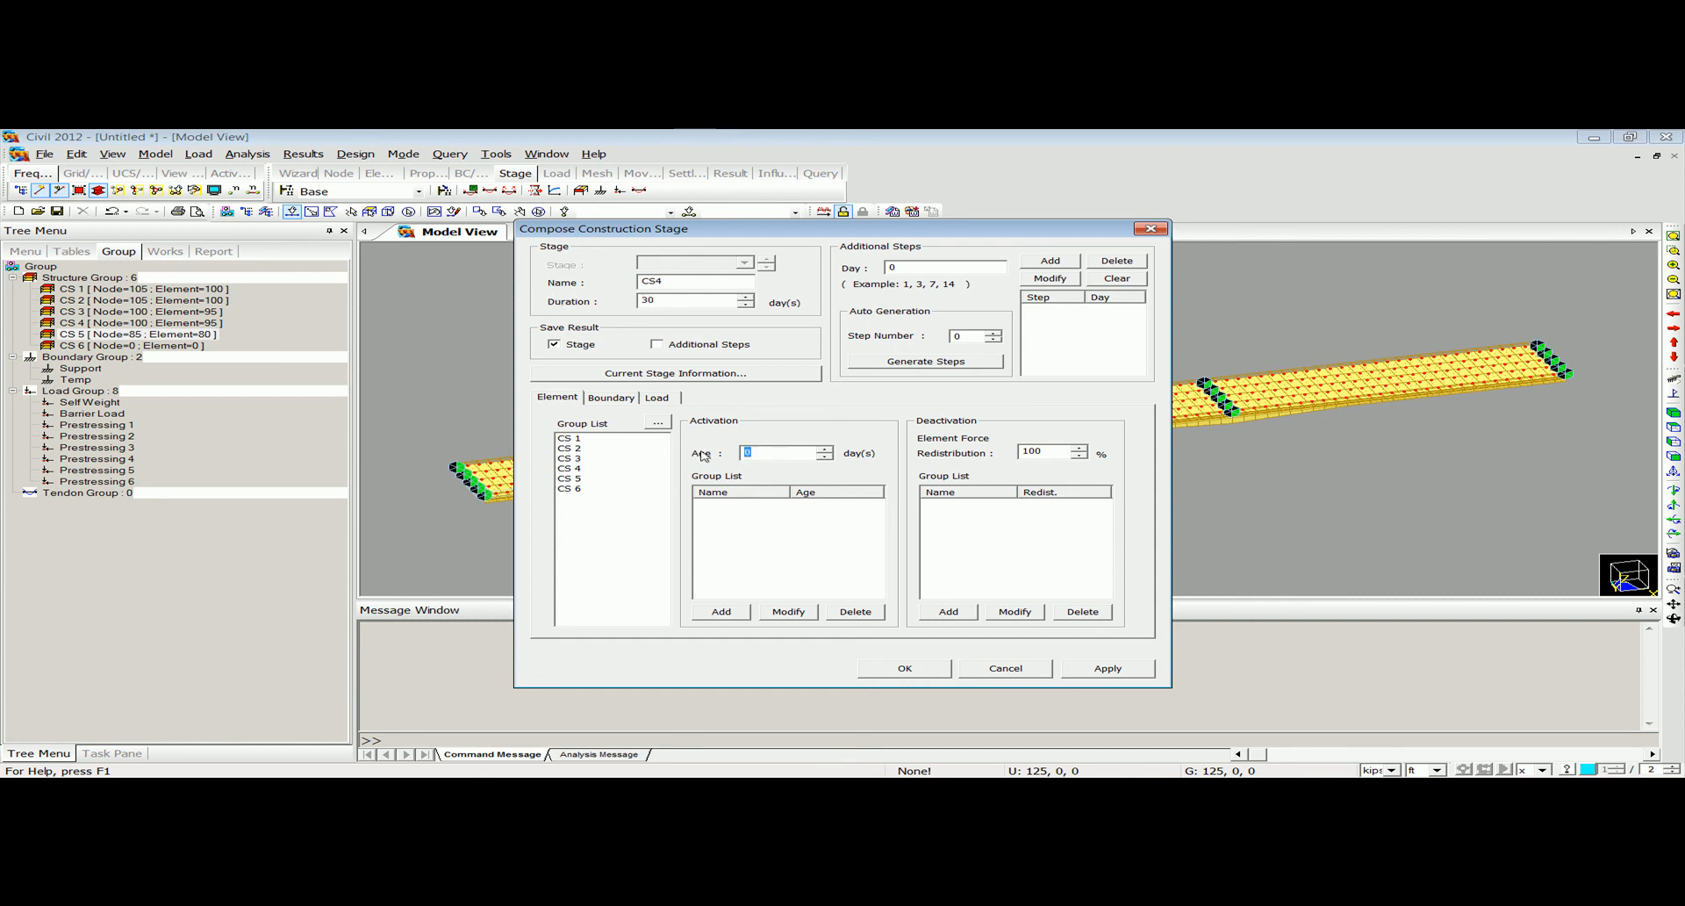
{"action": "left_click", "coordinate": [593, 469]}
{"action": "left_click", "coordinate": [721, 610]}
{"action": "left_click", "coordinate": [905, 668]}
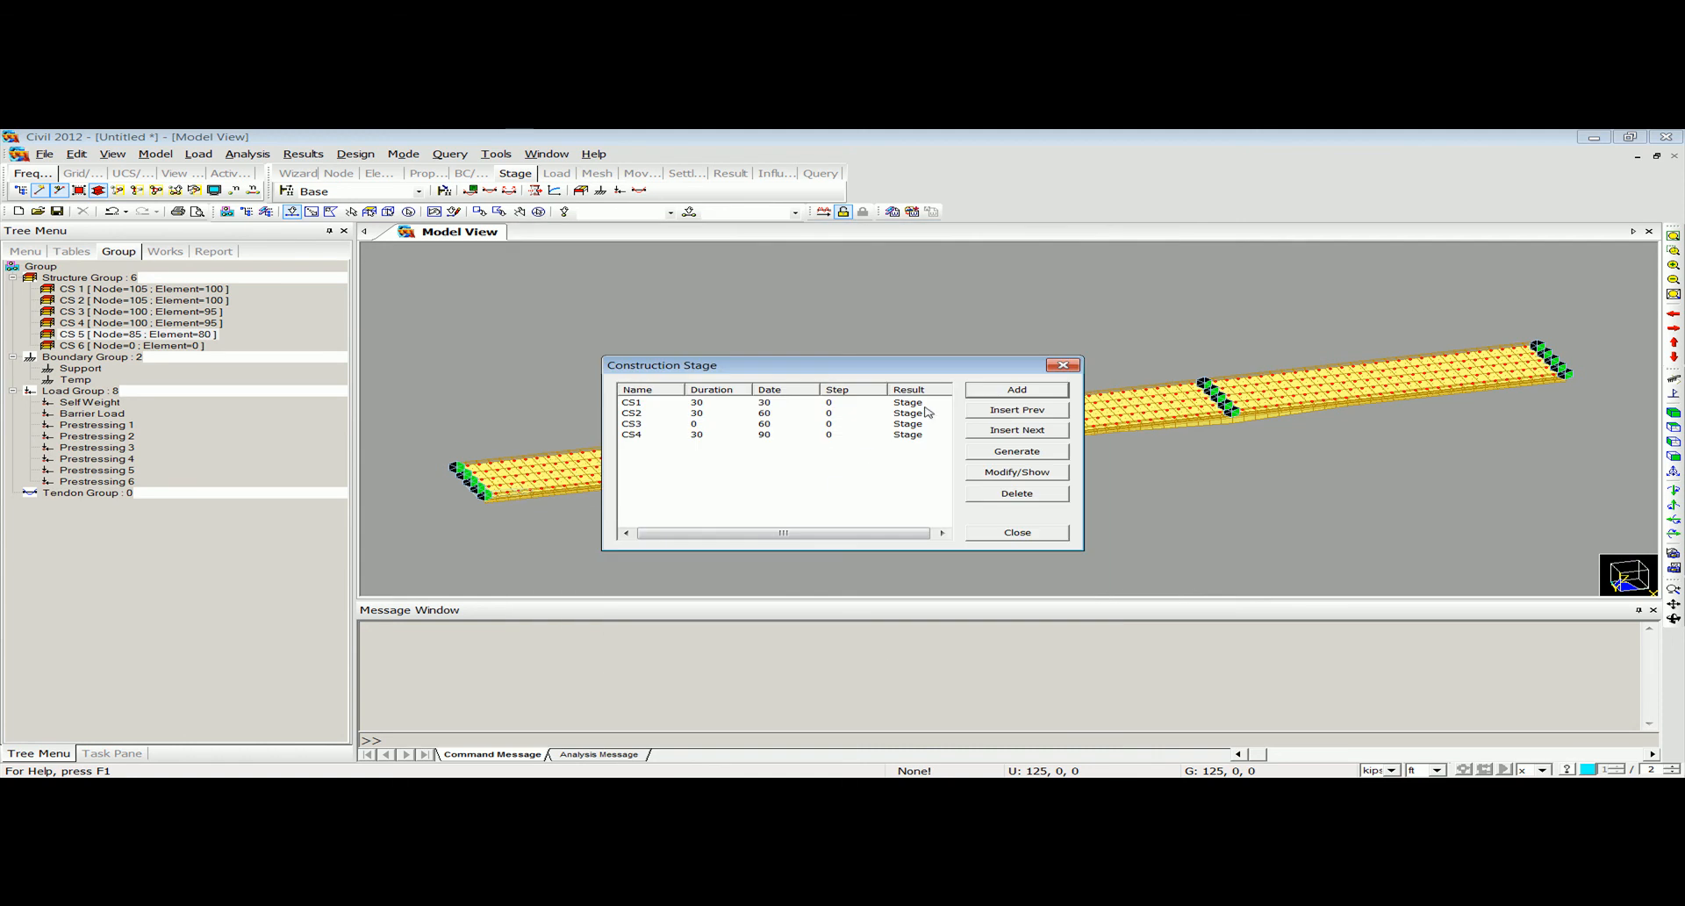
Add construction stage CS5 with a 30-day duration, activating structure group CS 5 at an age of 30 days, and close the stage list.
{"action": "left_click", "coordinate": [995, 390]}
{"action": "type", "text": "CS5"}
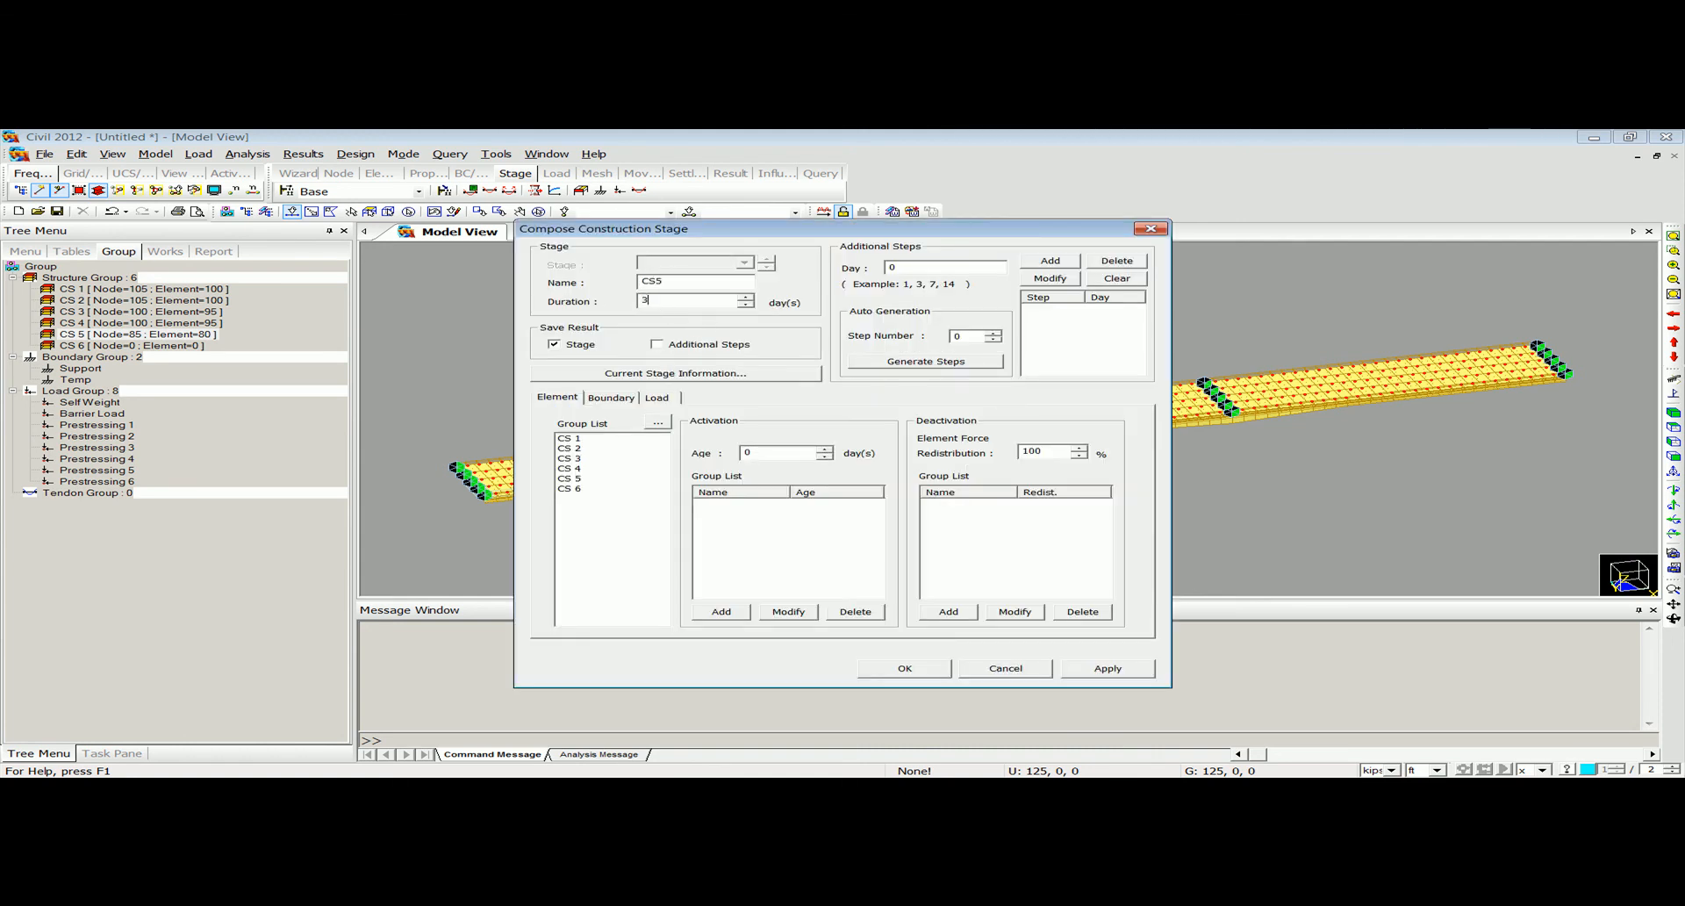
{"action": "left_click", "coordinate": [621, 481]}
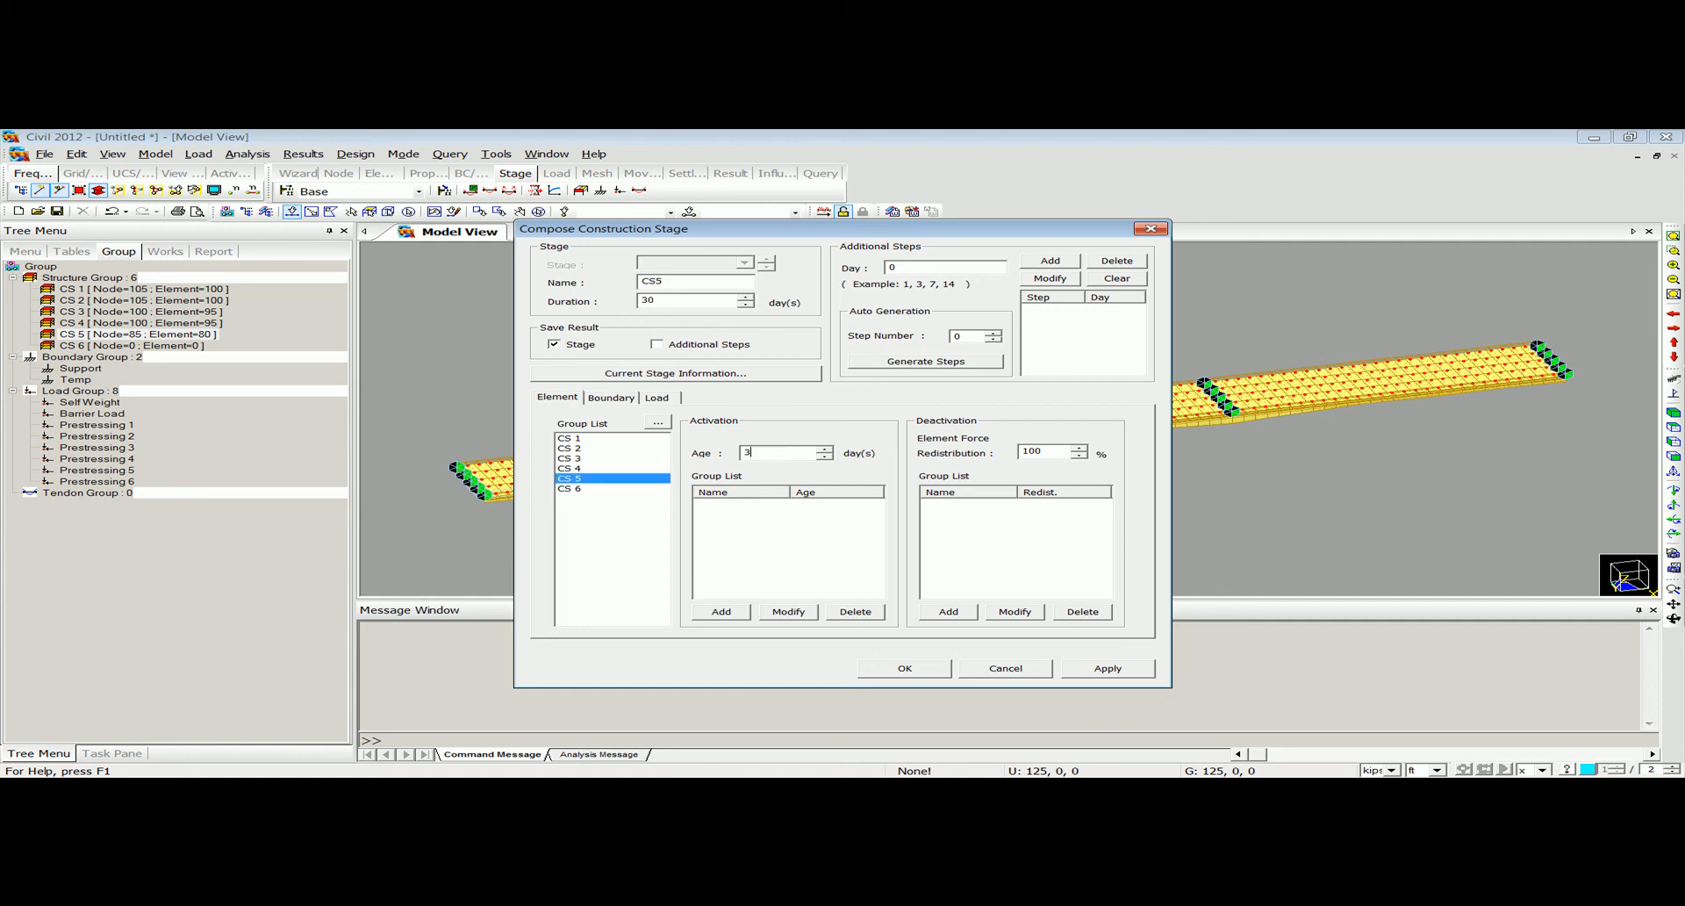
{"action": "left_click", "coordinate": [720, 612]}
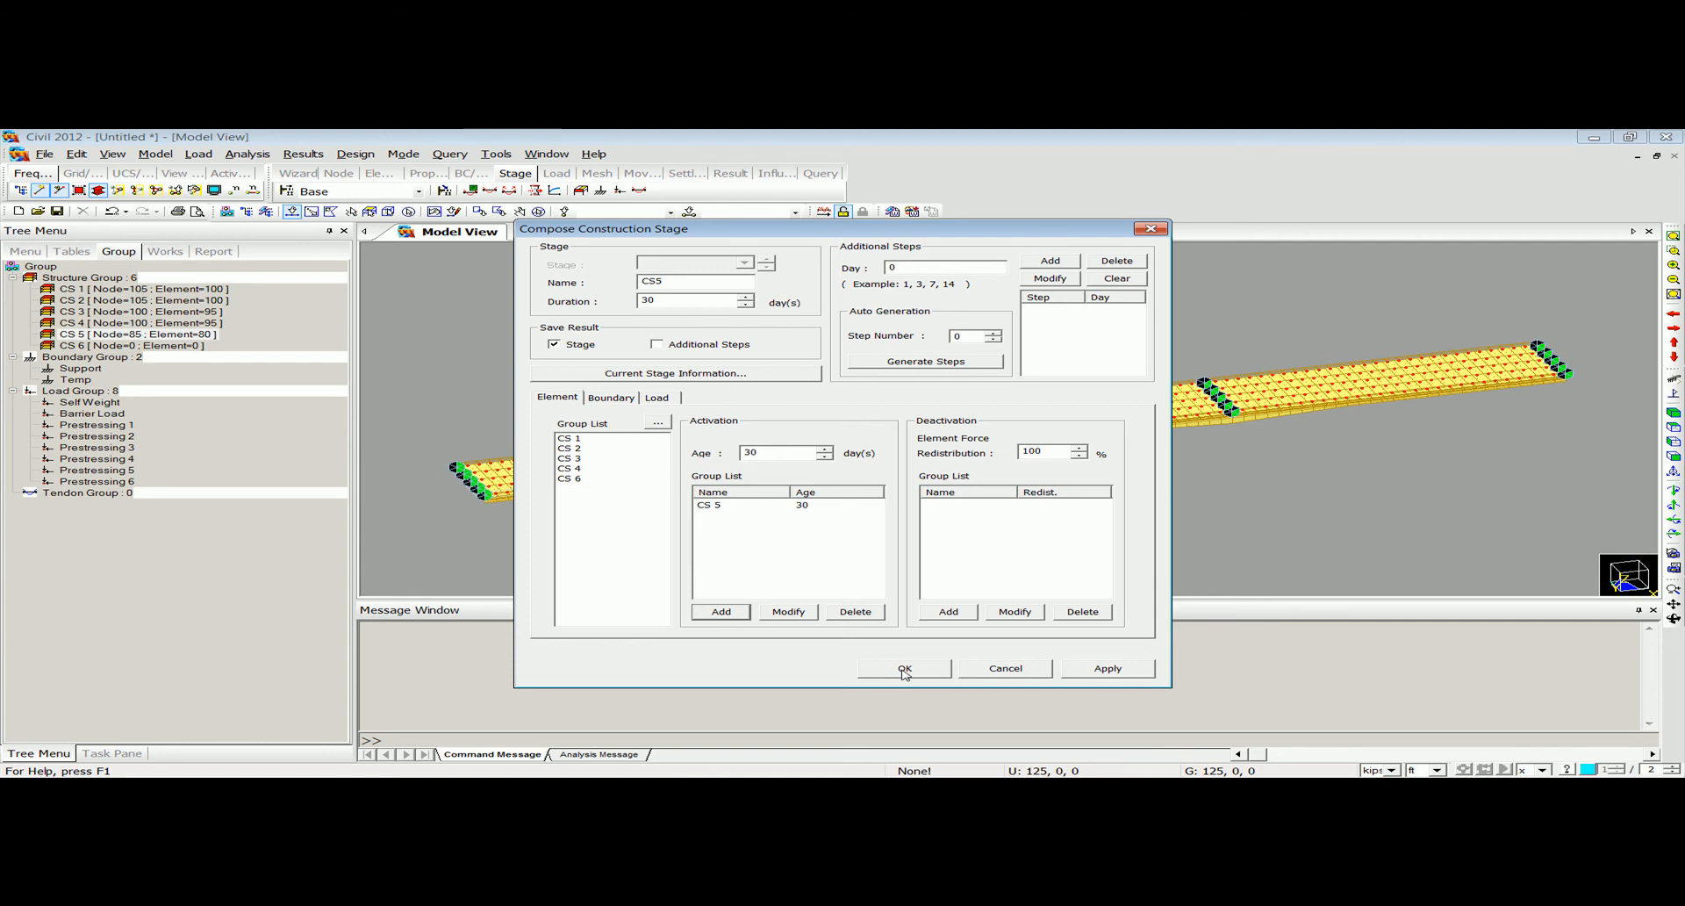
{"action": "left_click", "coordinate": [905, 670]}
{"action": "left_click", "coordinate": [1075, 366]}
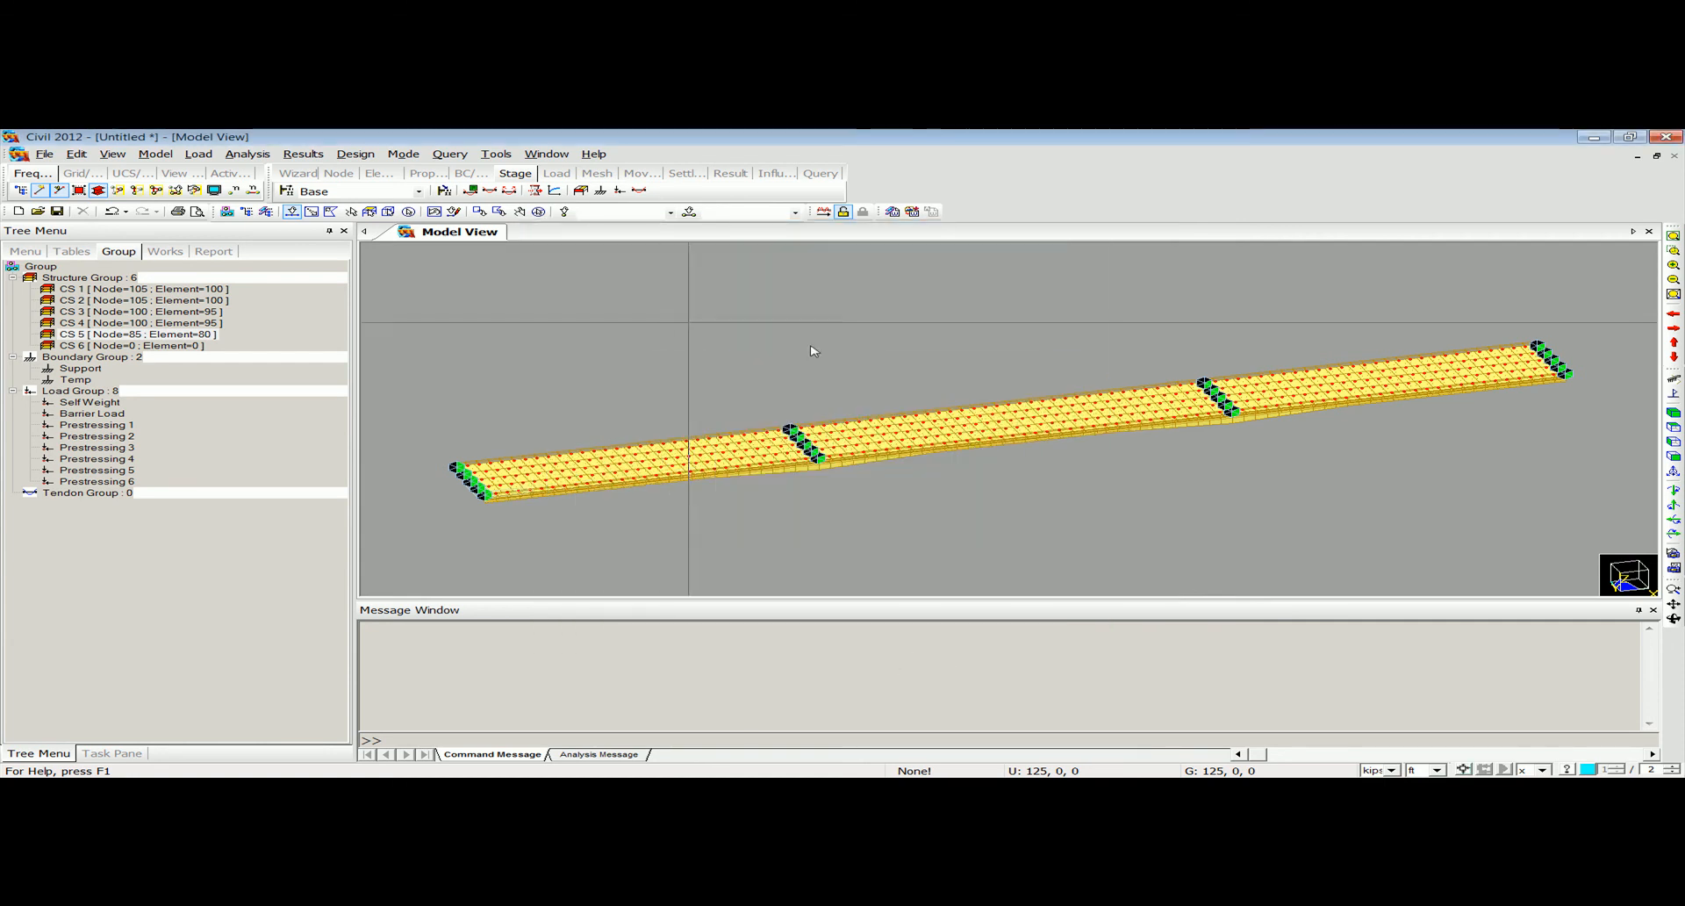
Display construction stages CS1 to CS5 one after another to check the activated girder segments, and return to the Base stage.
{"action": "left_click", "coordinate": [419, 190]}
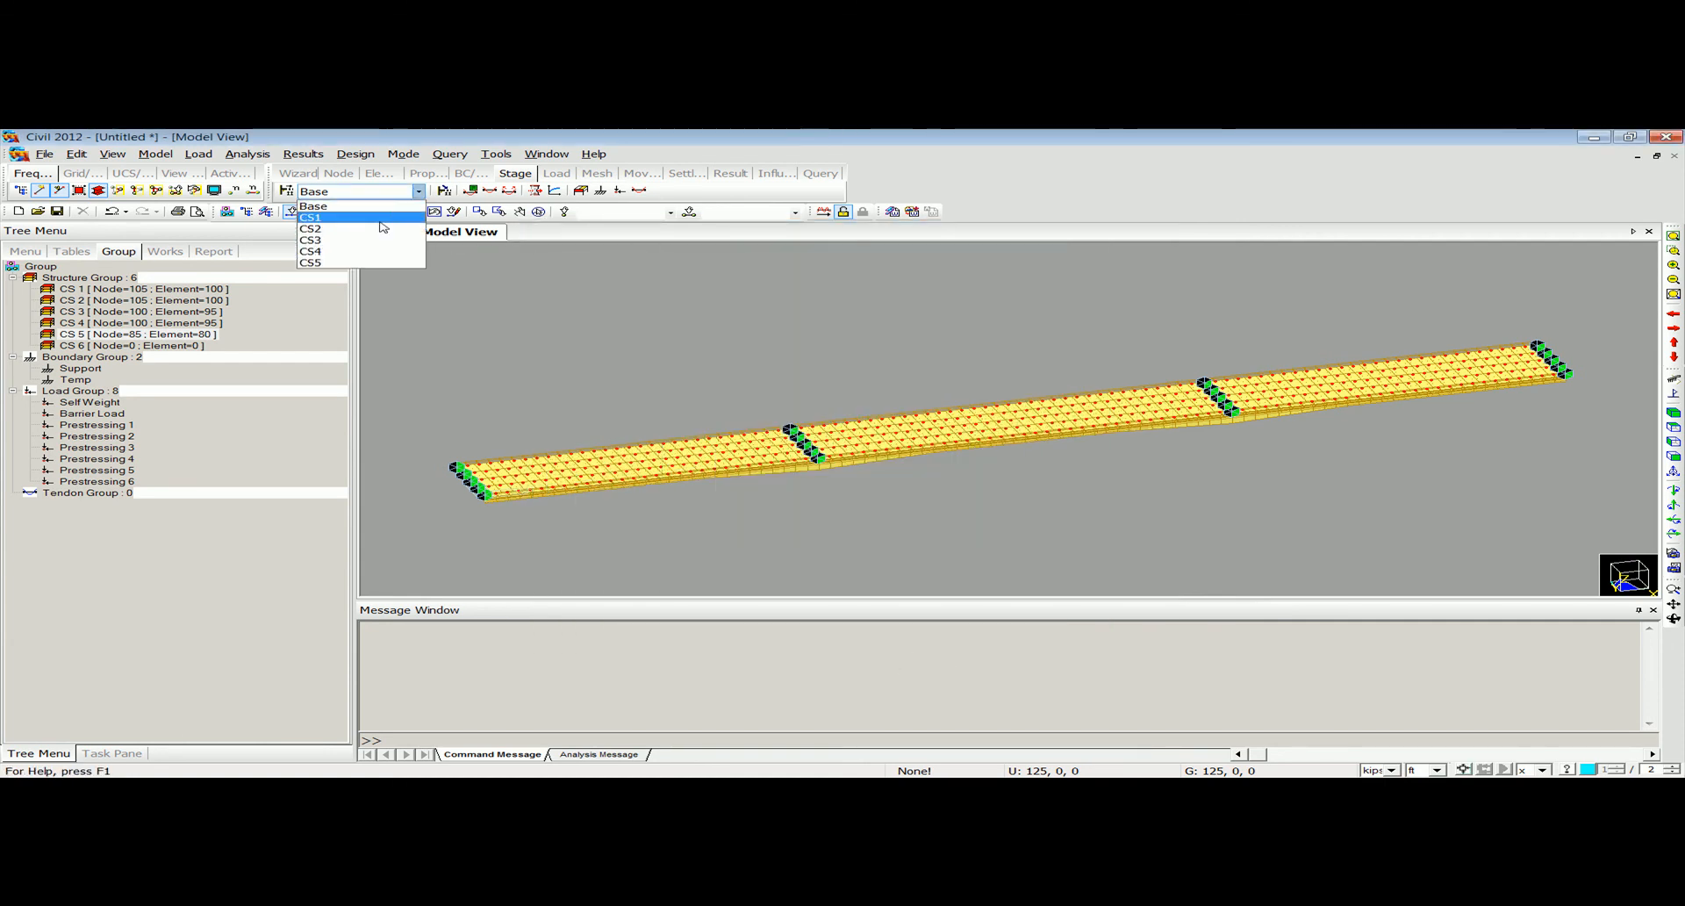
{"action": "left_click", "coordinate": [316, 217]}
{"action": "middle_click_drag", "start_coordinate": [808, 453], "coordinate": [826, 446], "text": "ctrl"}
{"action": "scroll", "coordinate": [827, 452], "scroll_direction": "down", "scroll_amount": 3}
{"action": "left_click", "coordinate": [419, 190]}
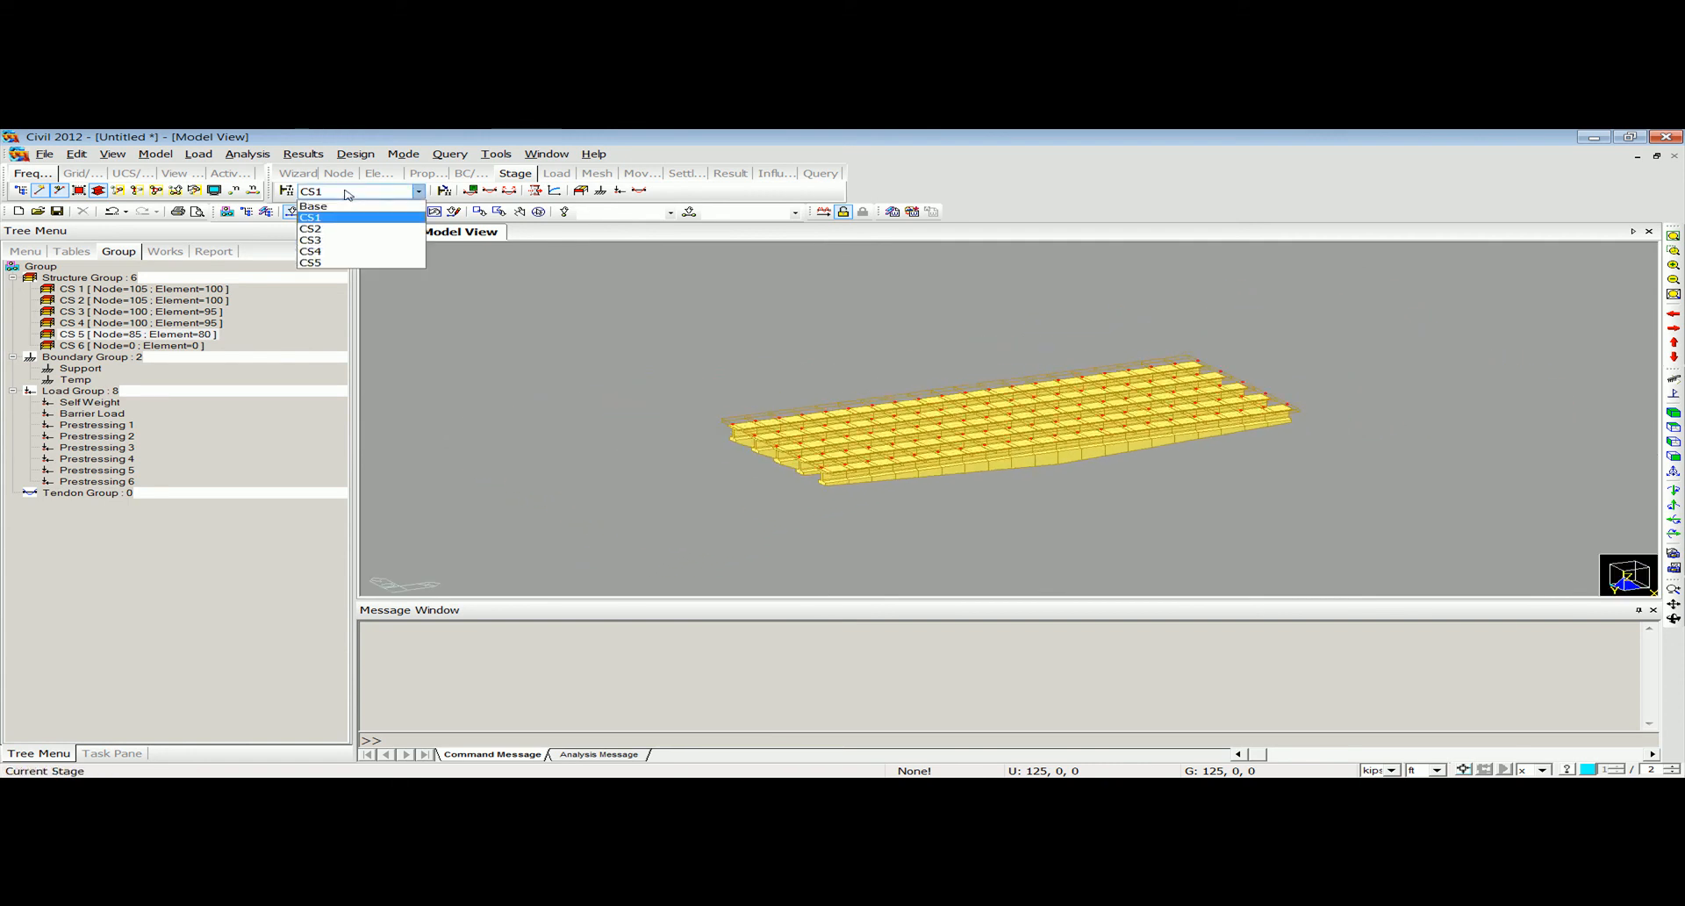
{"action": "left_click", "coordinate": [316, 228]}
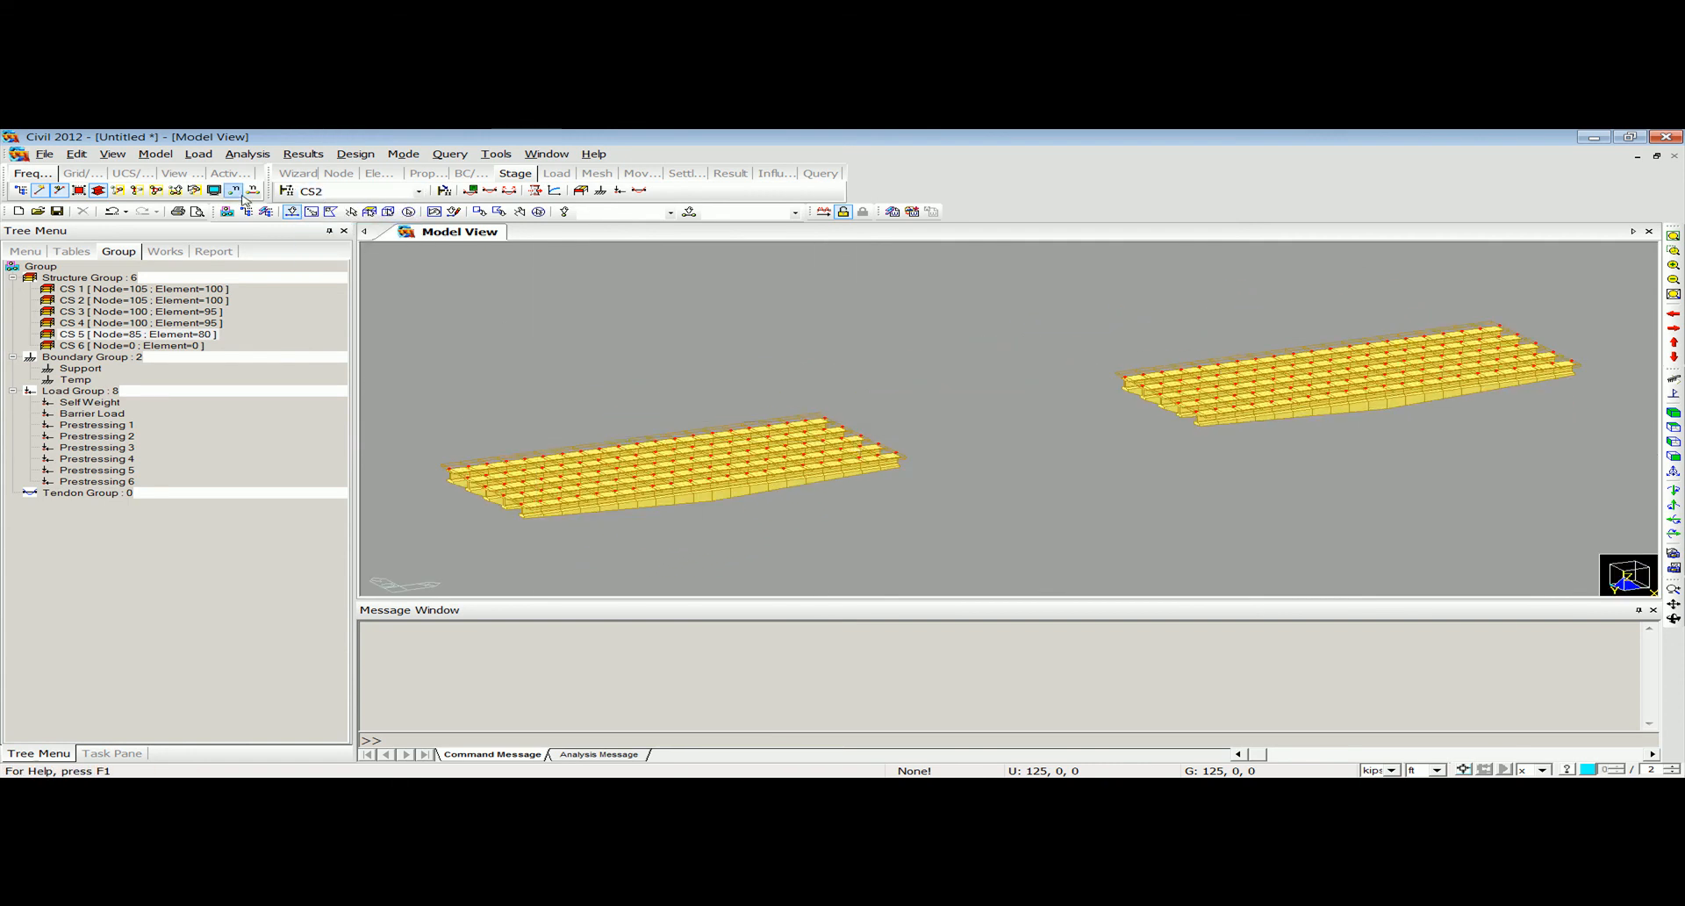
{"action": "left_click", "coordinate": [323, 197]}
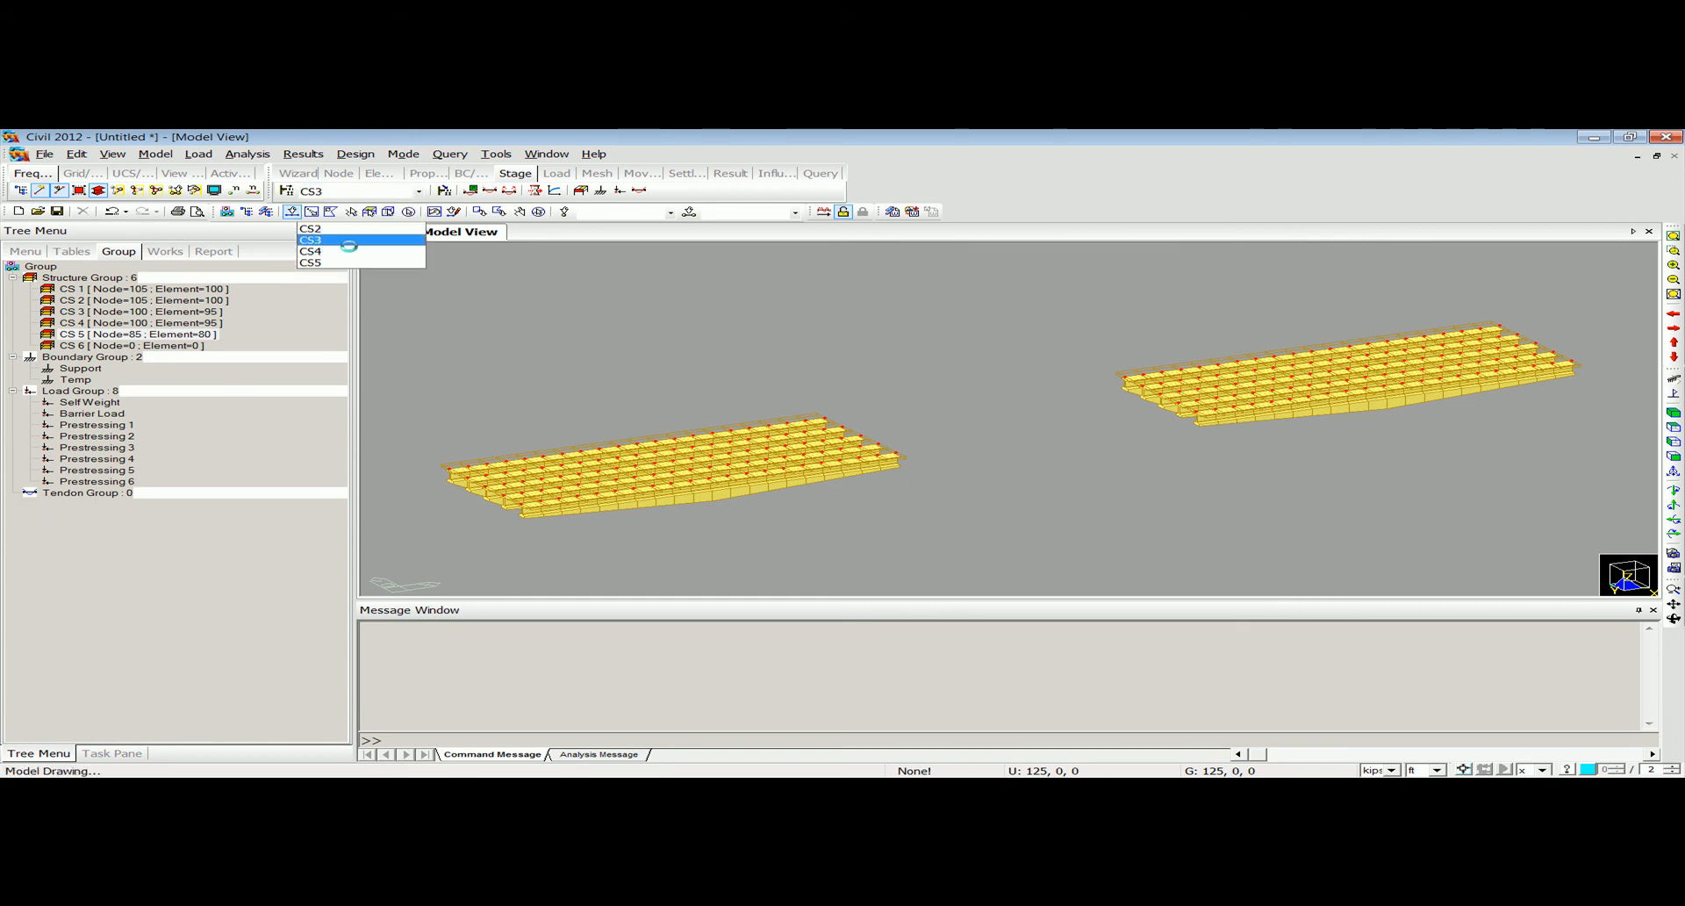
{"action": "left_click", "coordinate": [341, 240]}
{"action": "left_click", "coordinate": [327, 192]}
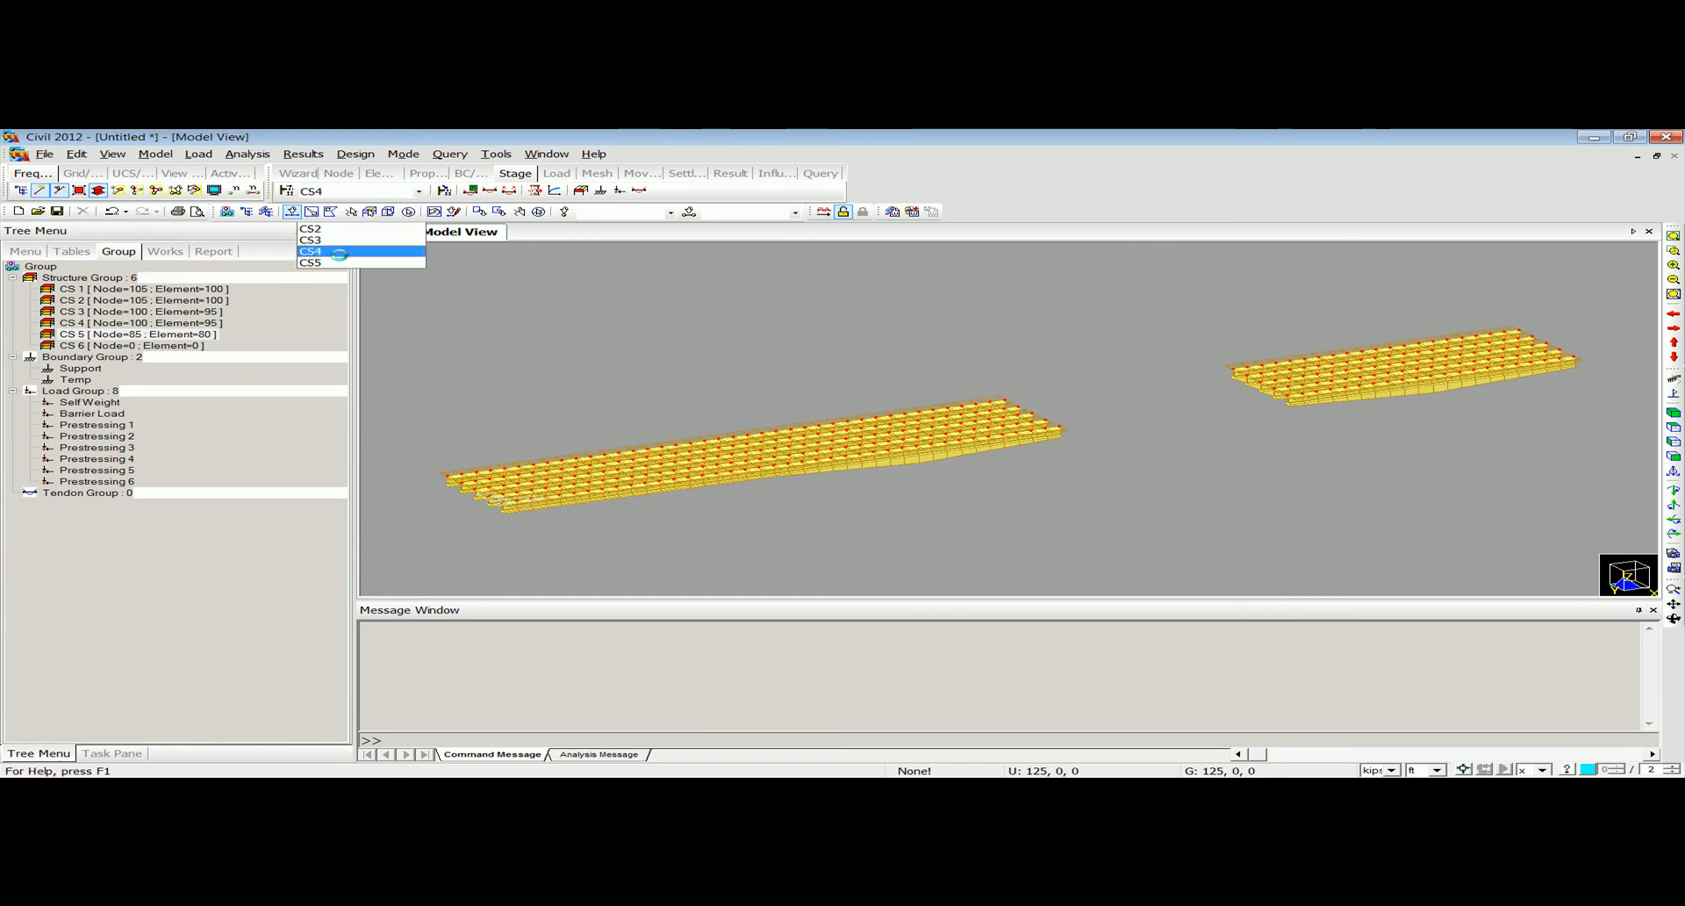
{"action": "left_click", "coordinate": [340, 252]}
{"action": "left_click", "coordinate": [338, 192]}
{"action": "left_click", "coordinate": [366, 261]}
{"action": "left_click", "coordinate": [369, 193]}
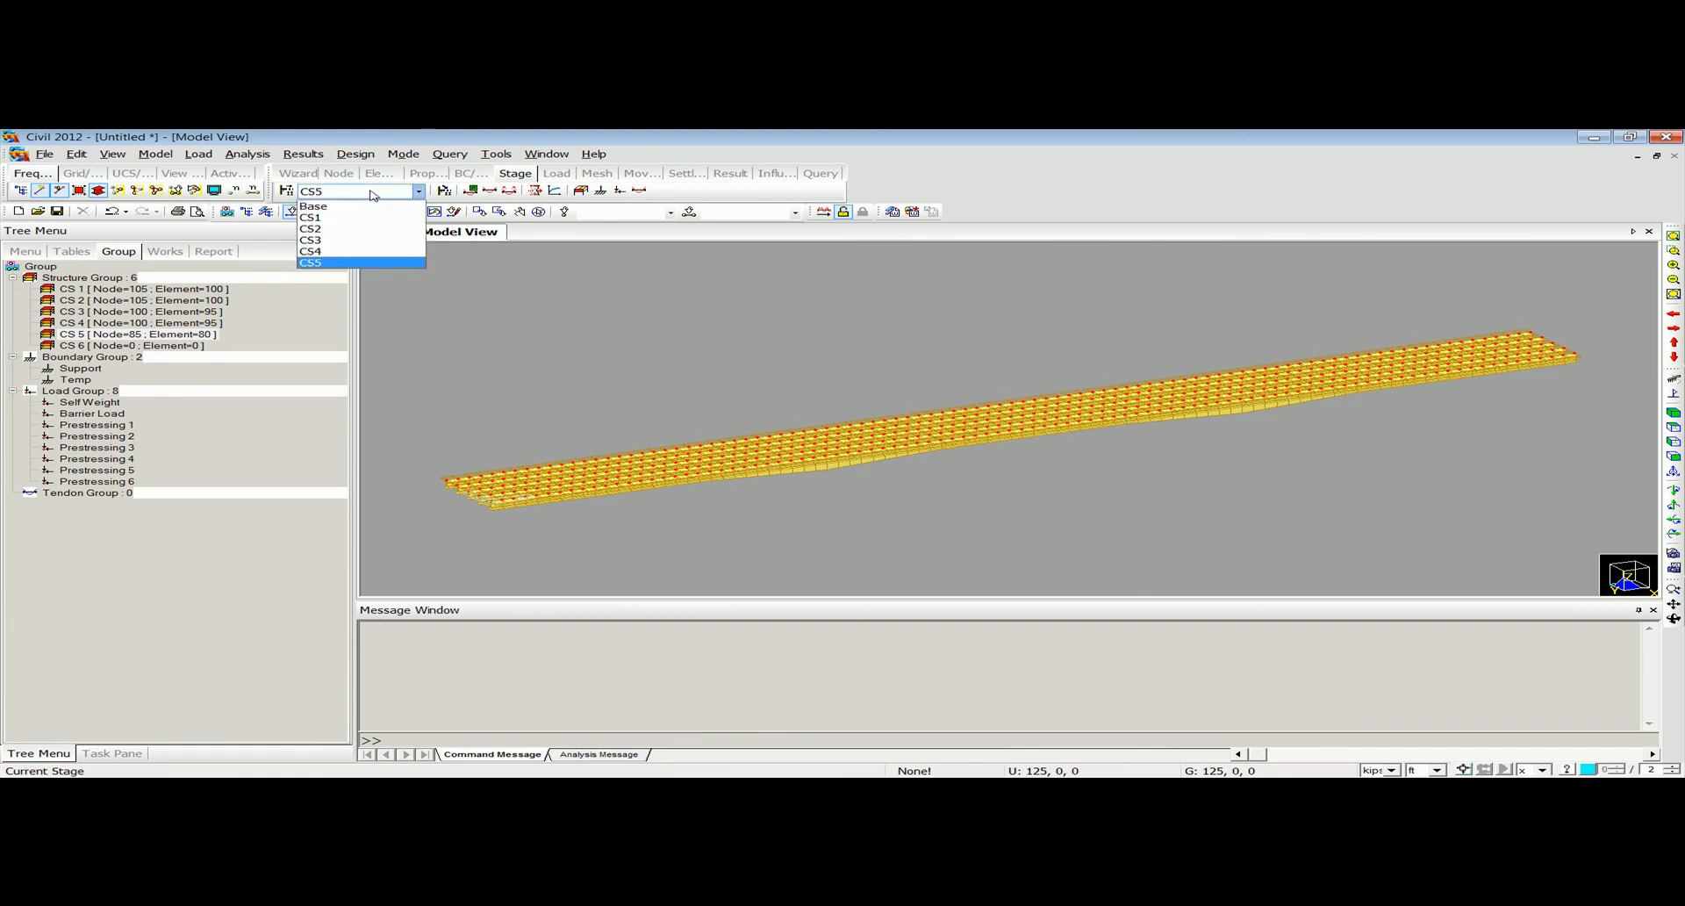
{"action": "left_click", "coordinate": [371, 208]}
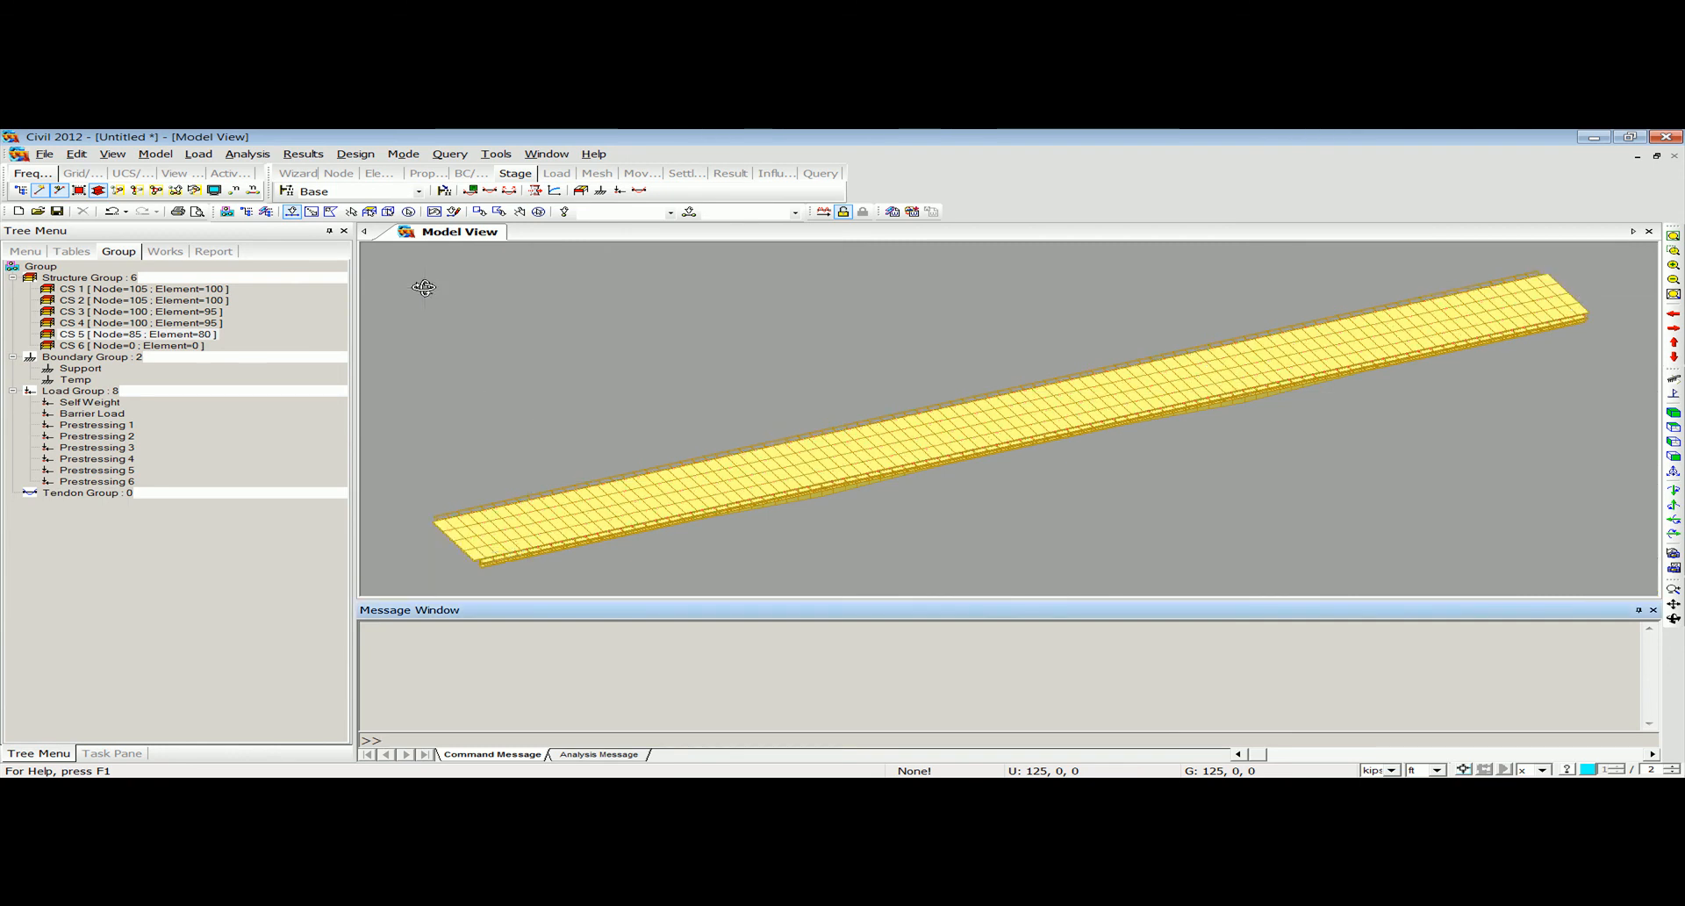
Reopen the construction stage definitions and activate boundary group Support at its deformed position in stage CS1.
{"action": "left_click", "coordinate": [286, 190]}
{"action": "left_click", "coordinate": [1062, 366]}
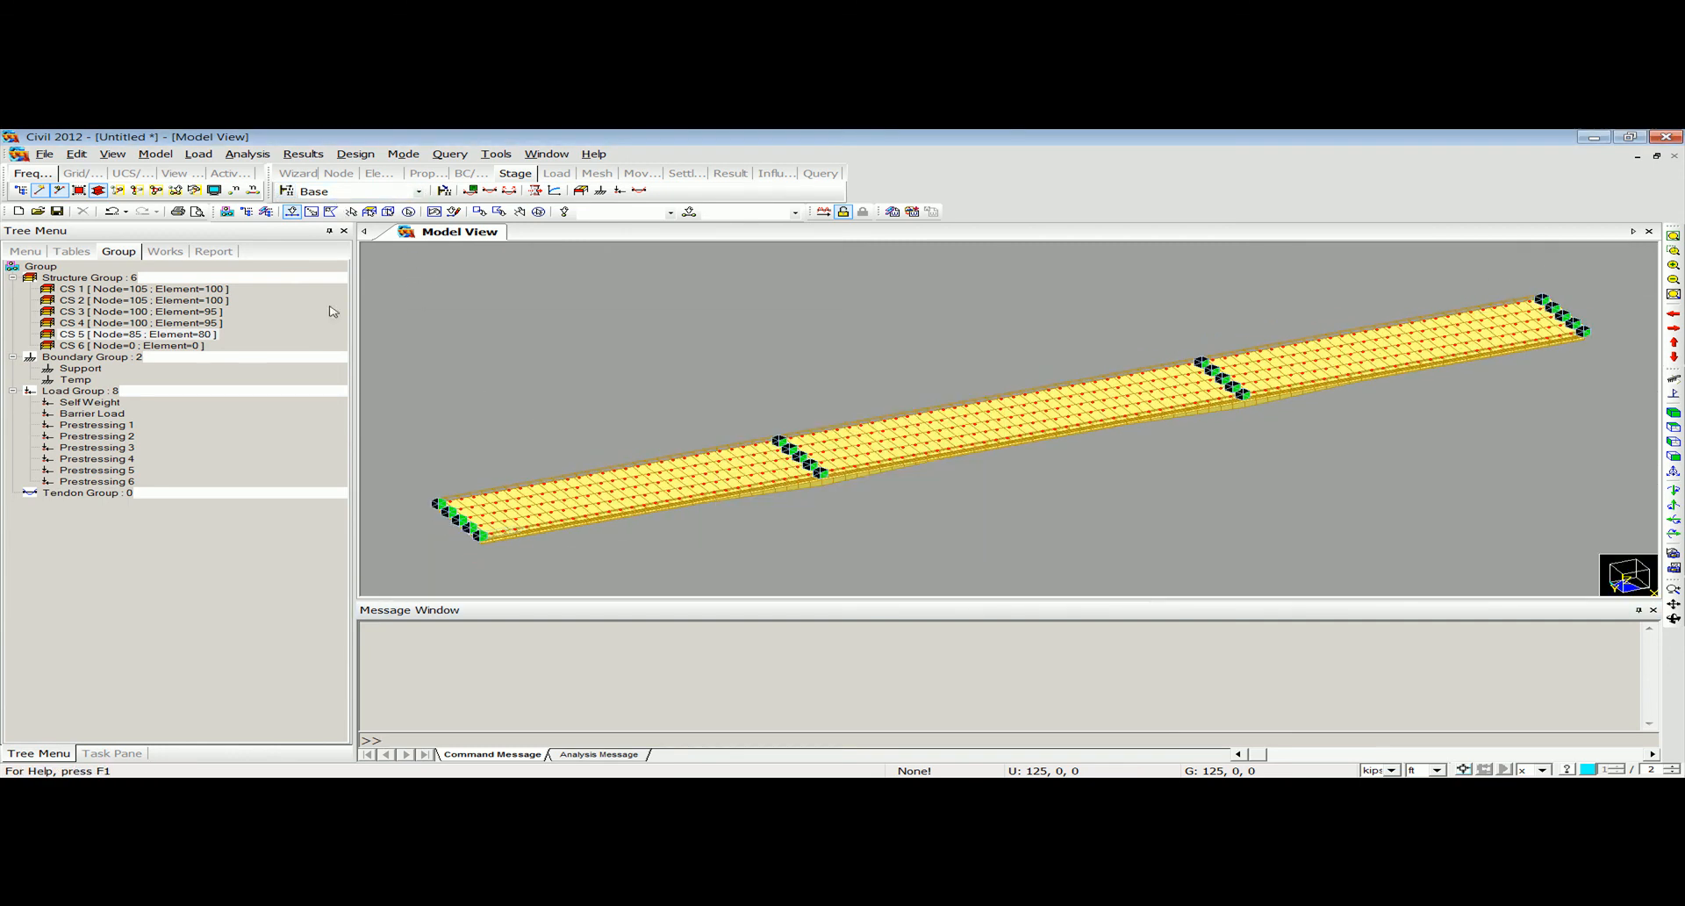
{"action": "left_click", "coordinate": [199, 154]}
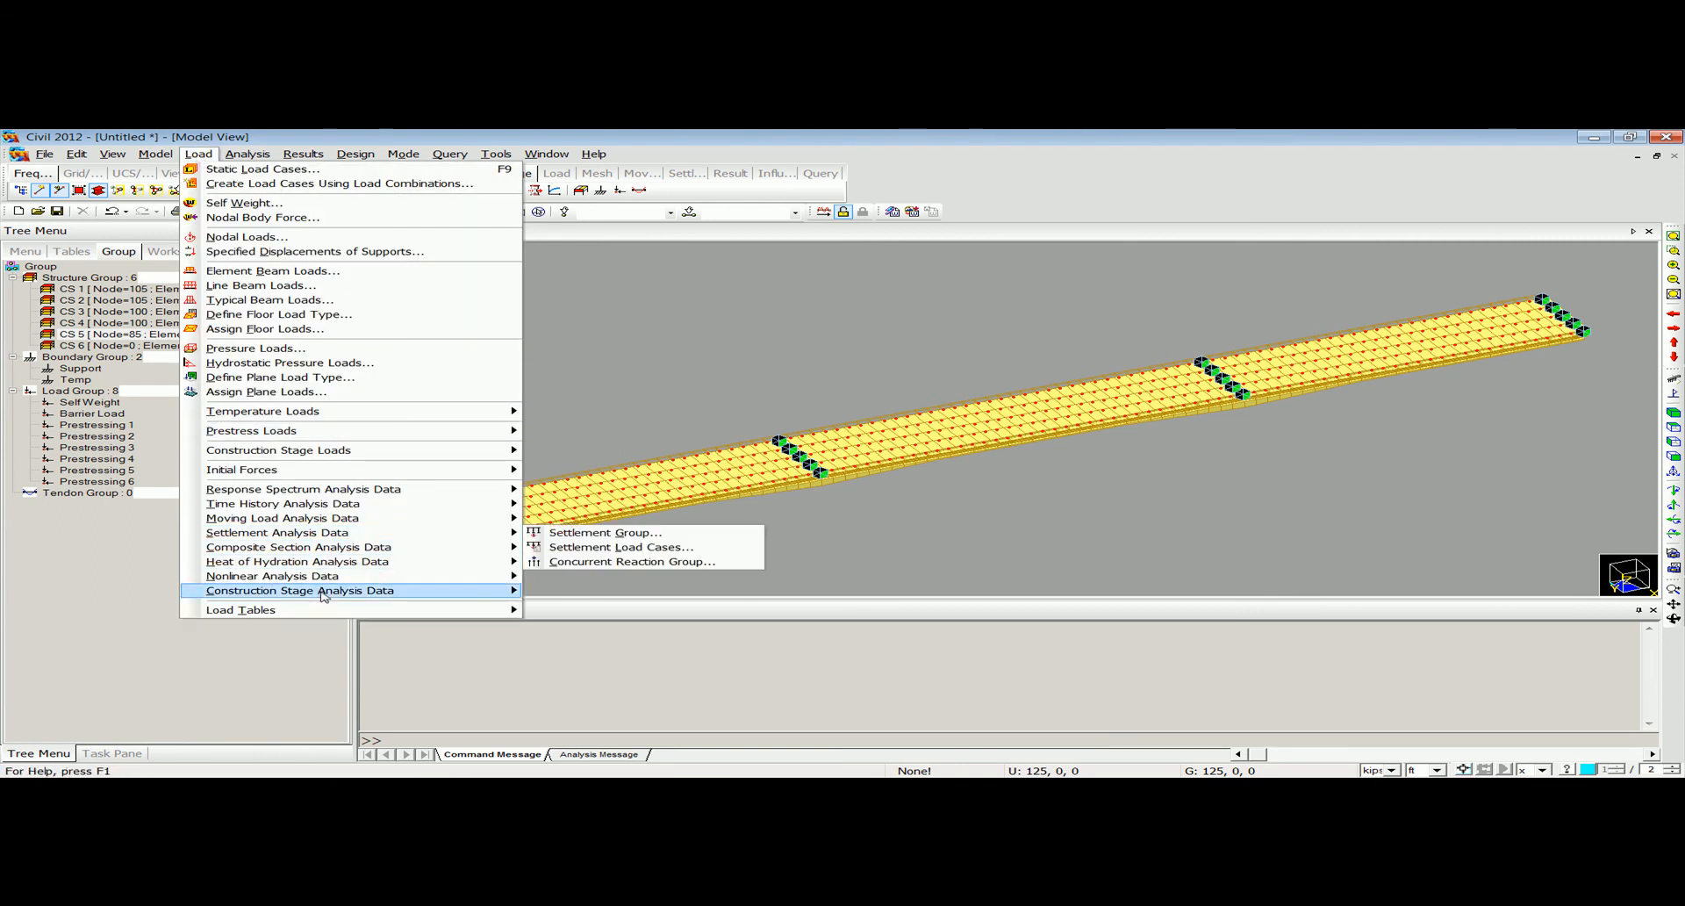
{"action": "mouse_move", "coordinate": [320, 592]}
{"action": "left_click", "coordinate": [630, 593]}
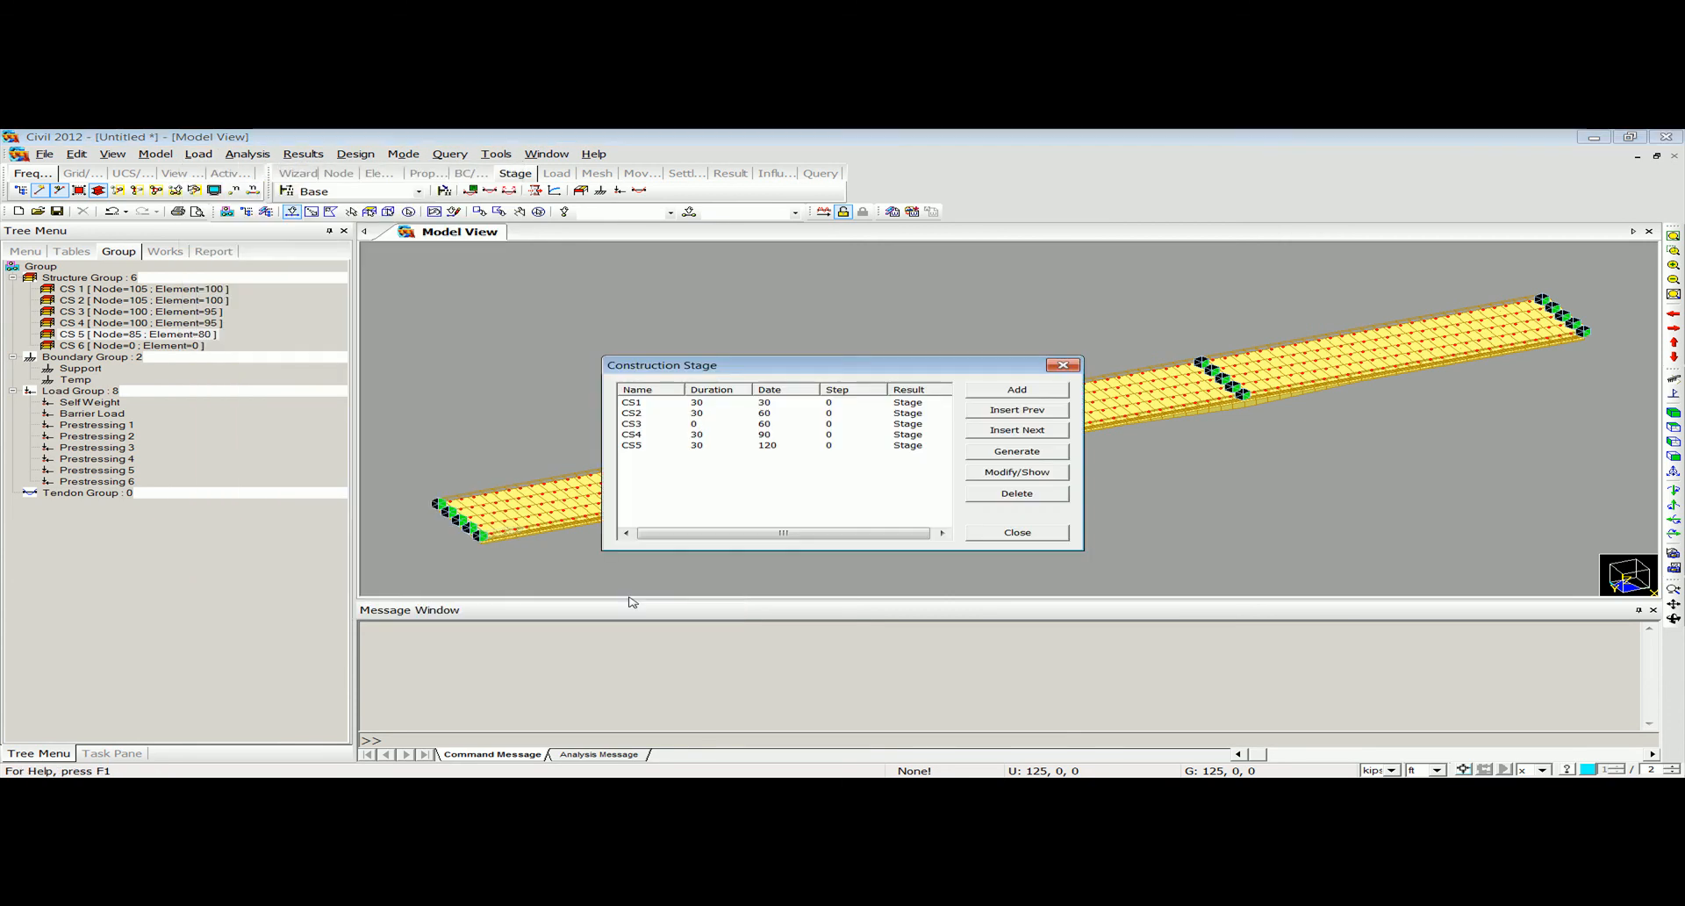
{"action": "double_click", "coordinate": [790, 402]}
{"action": "left_click_drag", "start_coordinate": [723, 240], "coordinate": [661, 241]}
{"action": "left_click", "coordinate": [550, 399]}
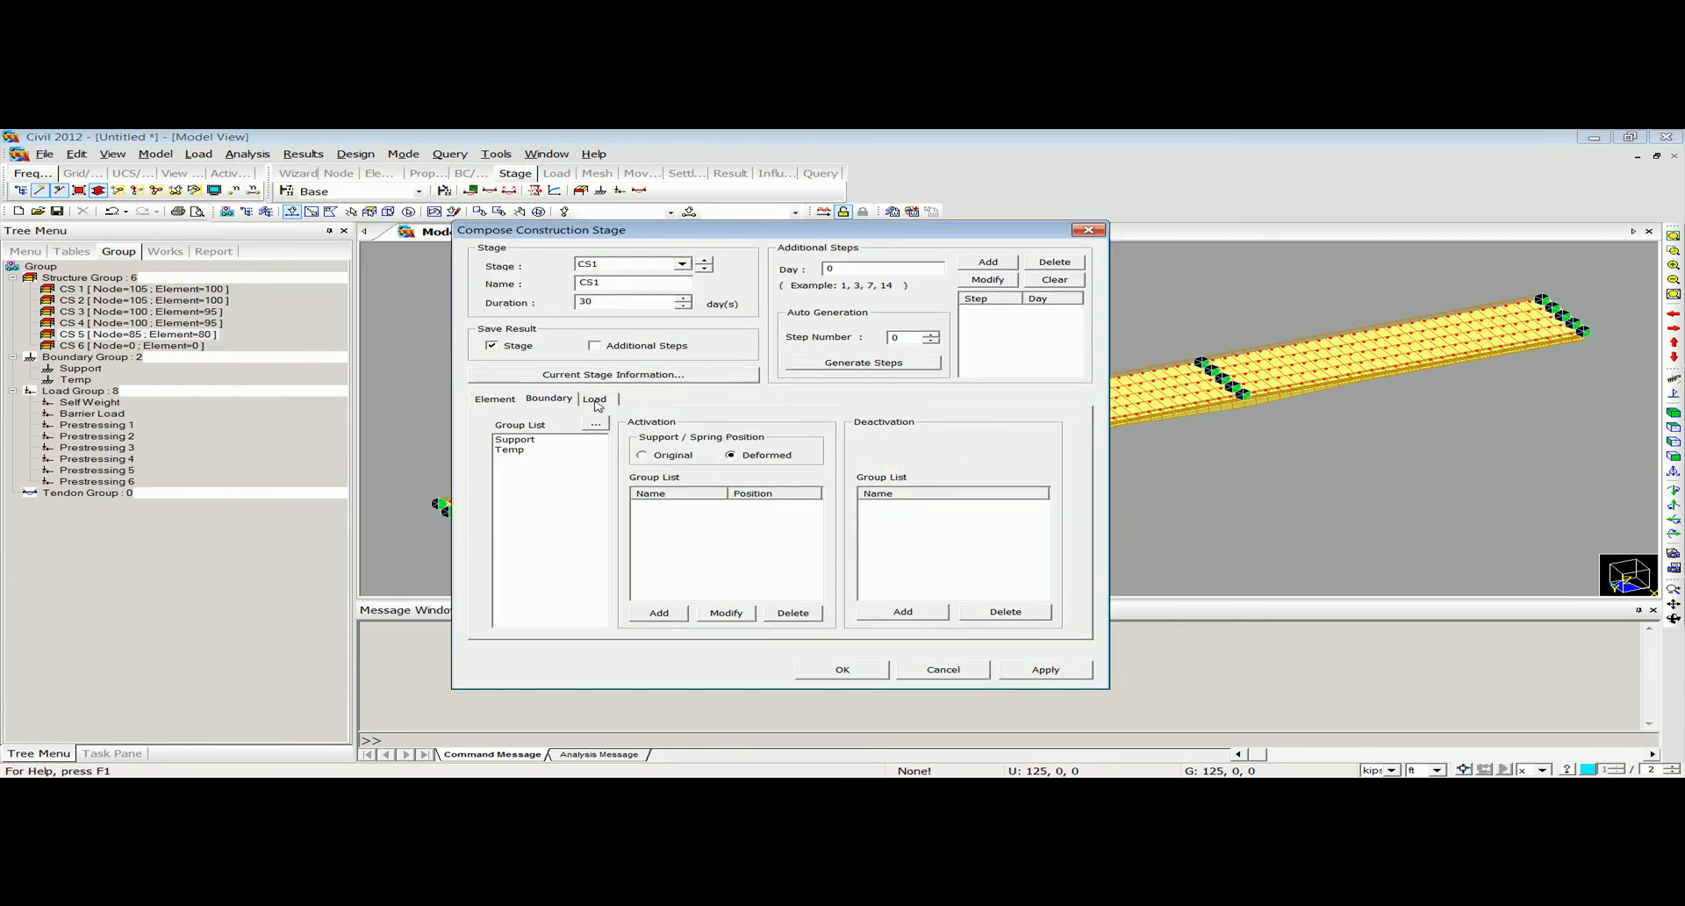
{"action": "left_click", "coordinate": [535, 441]}
{"action": "left_click", "coordinate": [658, 612]}
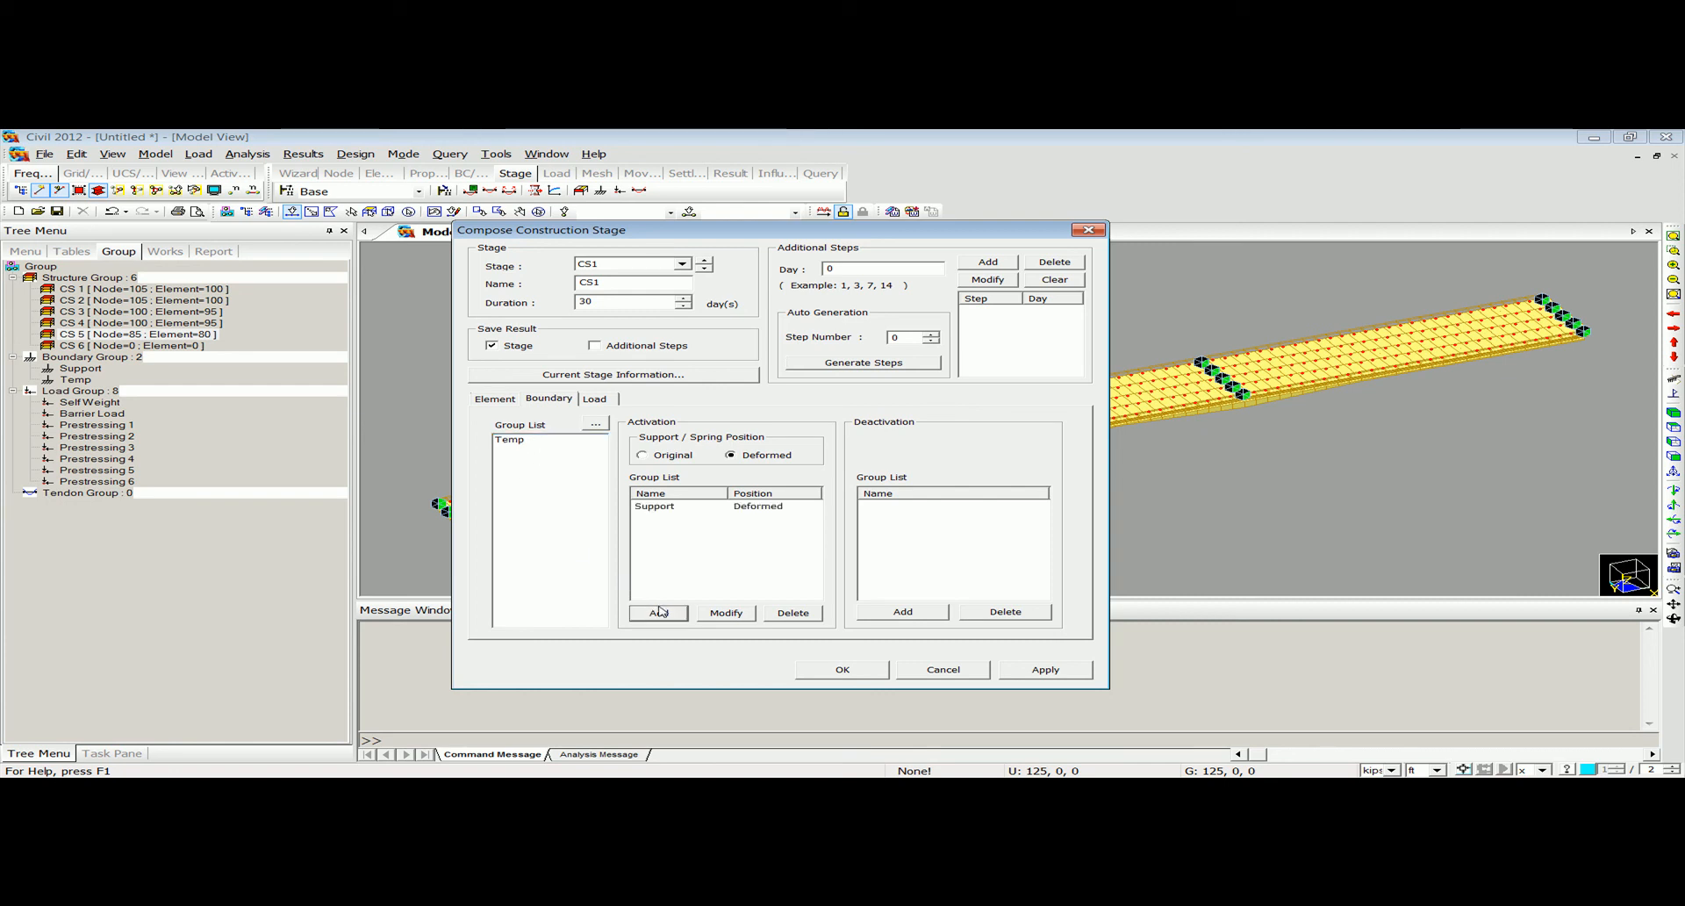
Activate load groups Self Weight and Prestressing 1 on the first day of stage CS1 and save the stage.
{"action": "left_click", "coordinate": [595, 399]}
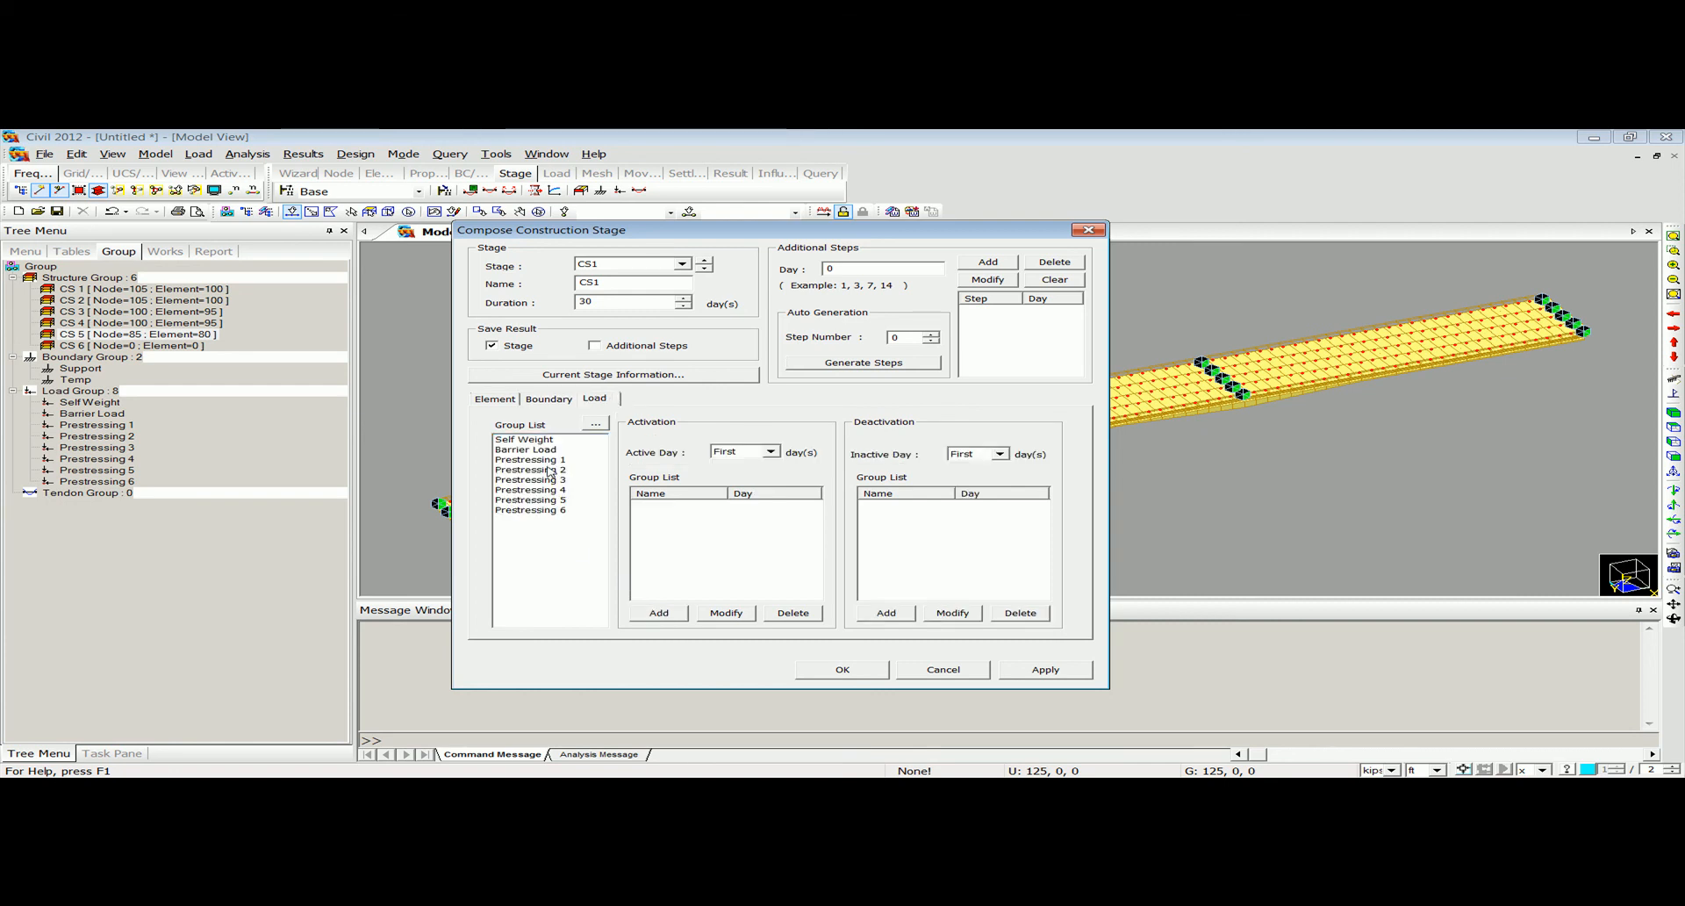
{"action": "left_click", "coordinate": [527, 439]}
{"action": "left_click", "coordinate": [658, 612]}
{"action": "left_click", "coordinate": [556, 449]}
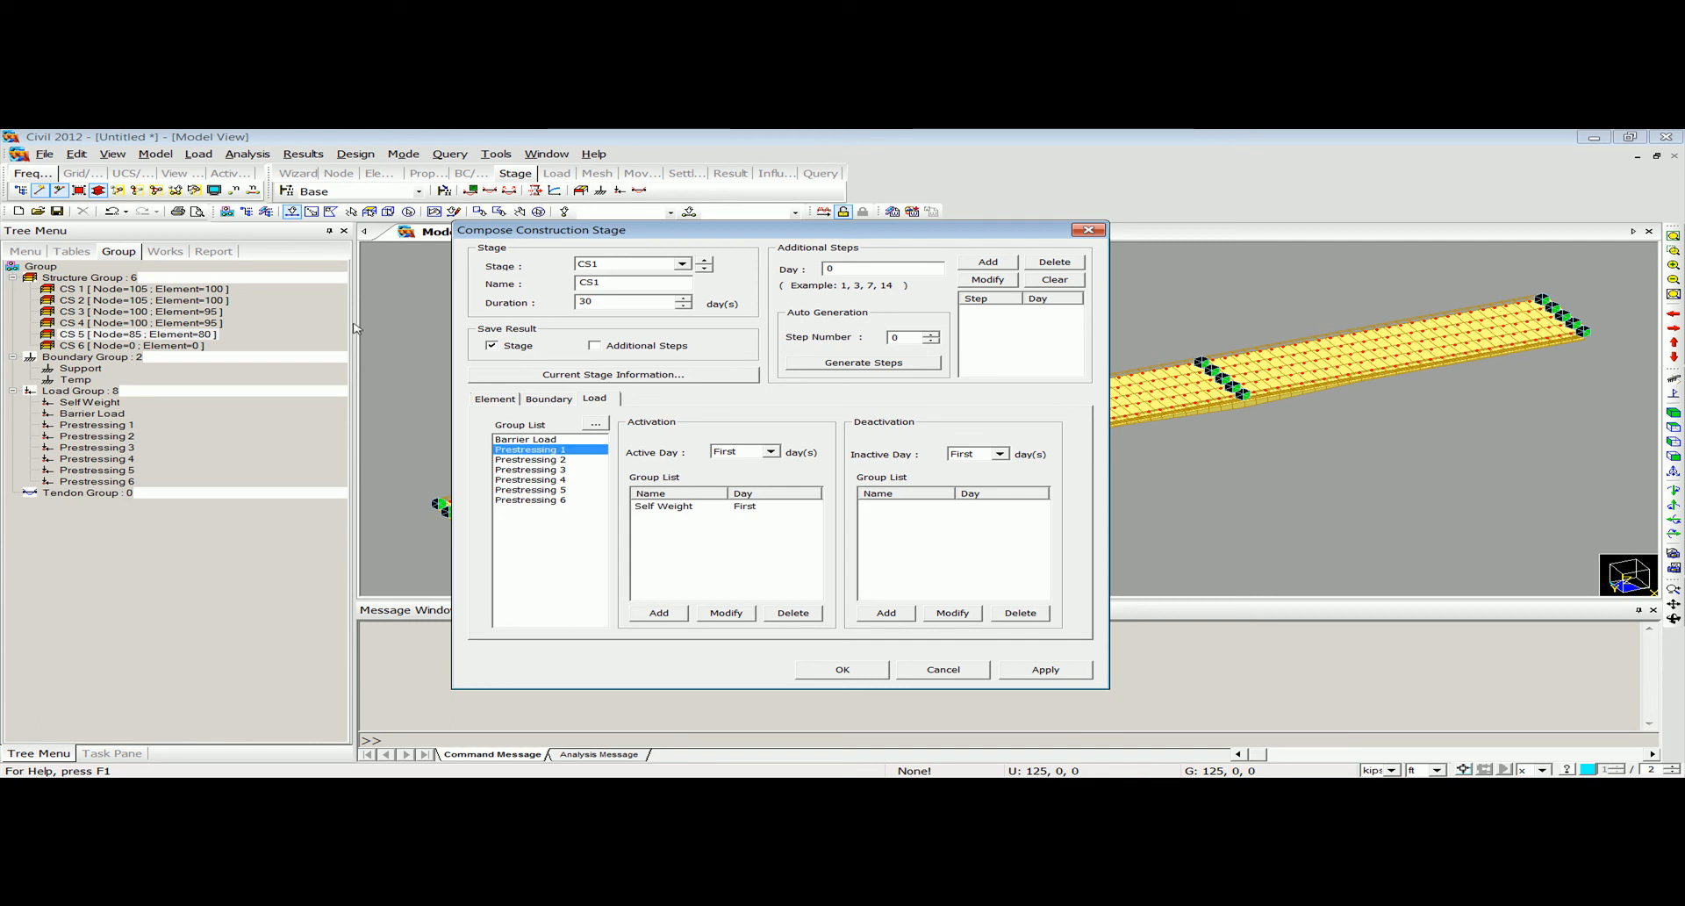
{"action": "left_click", "coordinate": [681, 620]}
{"action": "left_click", "coordinate": [842, 669]}
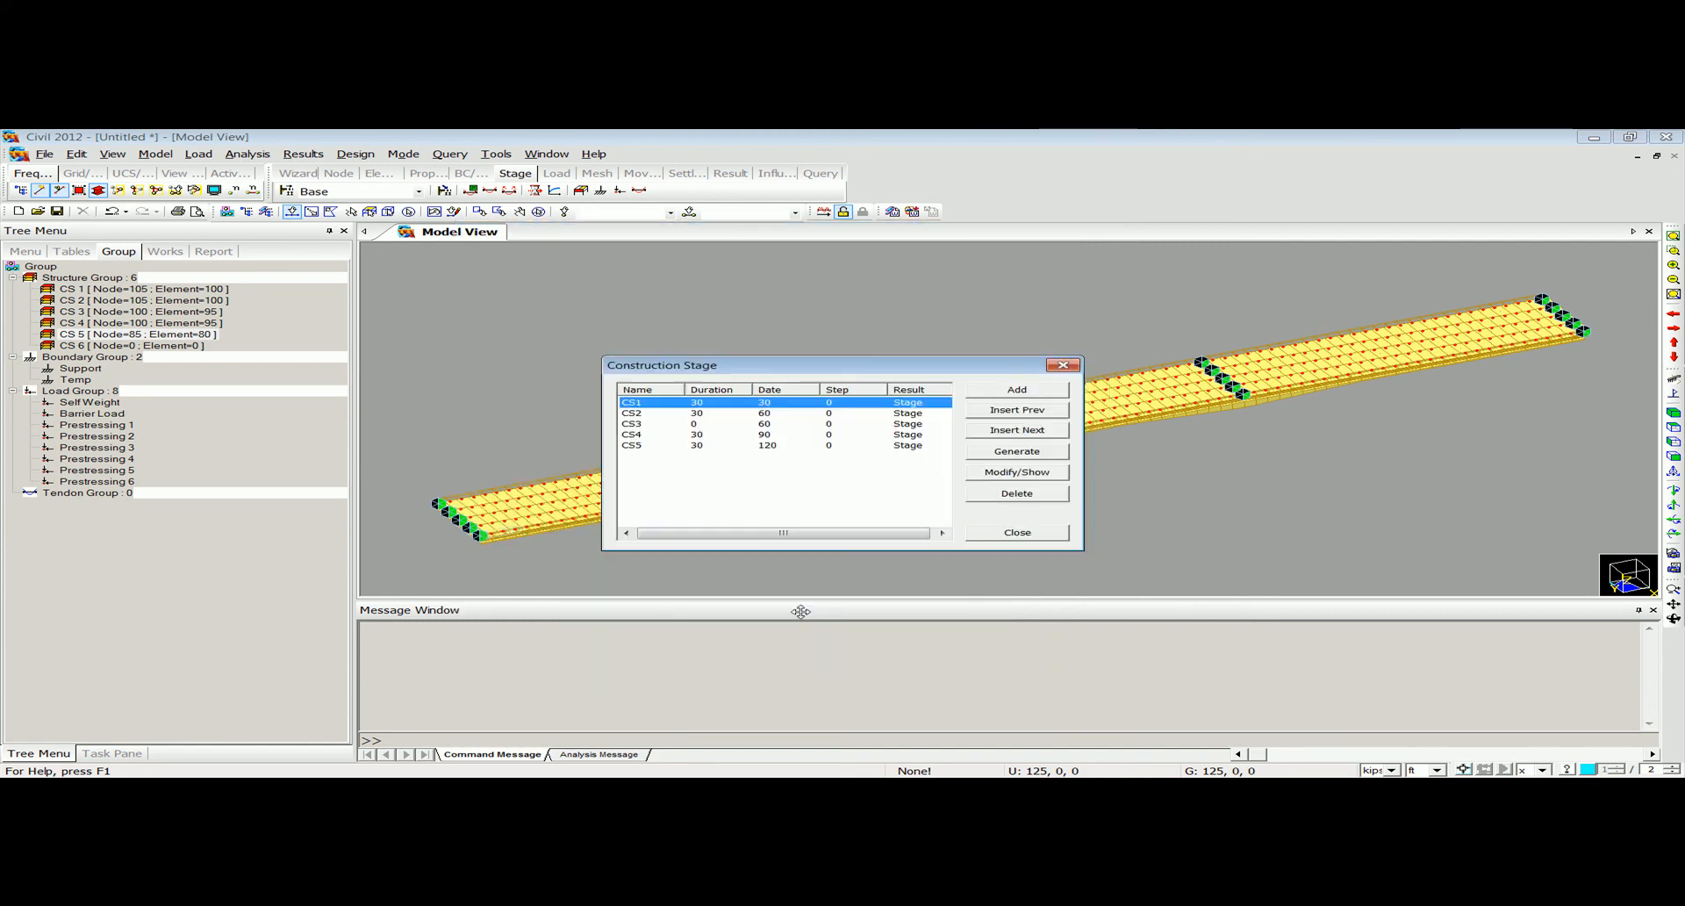
Activate load group Prestressing 2 on the first day of construction stage CS2 and save the stage.
{"action": "double_click", "coordinate": [702, 419]}
{"action": "left_click", "coordinate": [655, 398]}
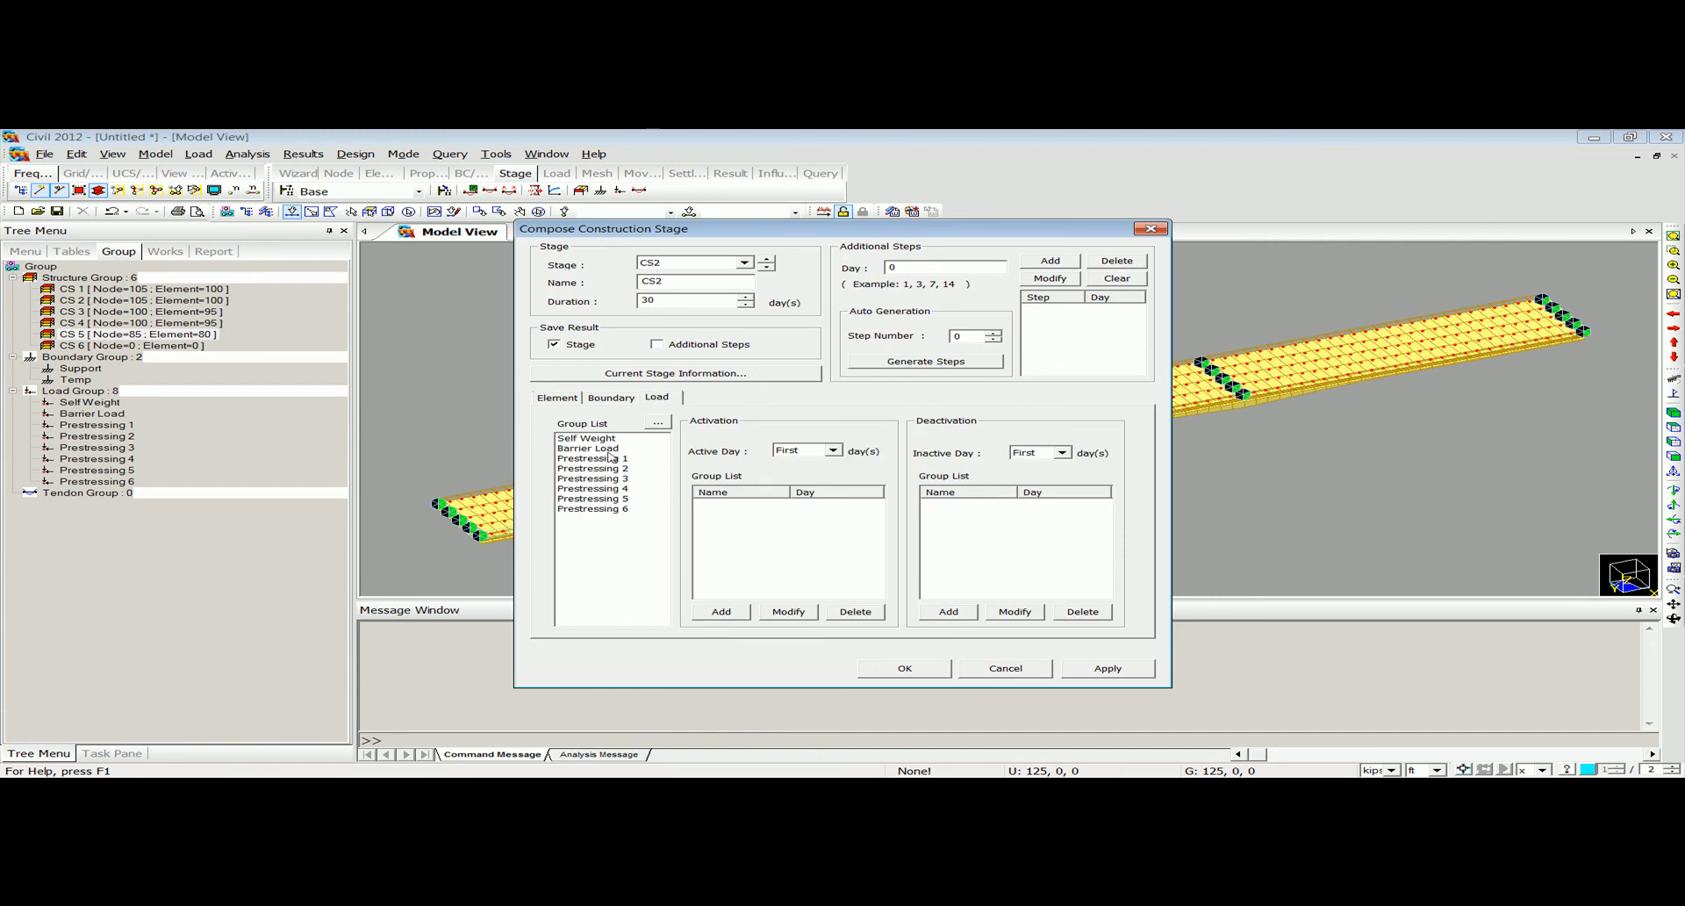
{"action": "left_click", "coordinate": [608, 471]}
{"action": "left_click", "coordinate": [720, 611]}
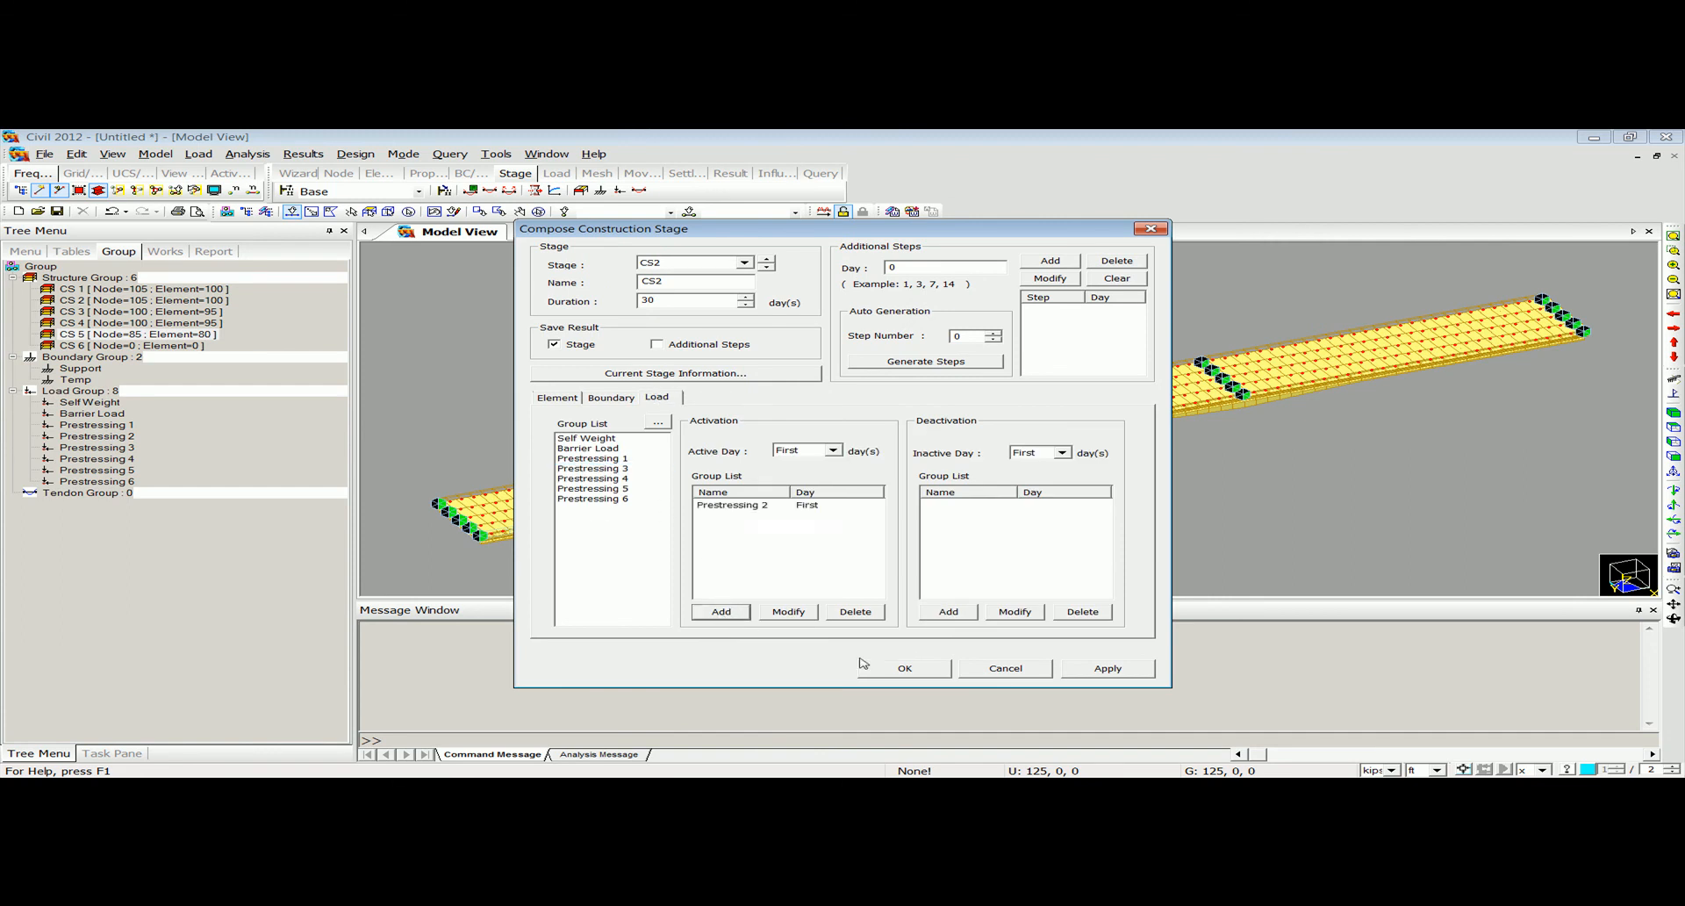
{"action": "left_click", "coordinate": [888, 670]}
Activate load group Prestressing 3 on the first day of construction stage CS3 and save the stage.
{"action": "double_click", "coordinate": [754, 424]}
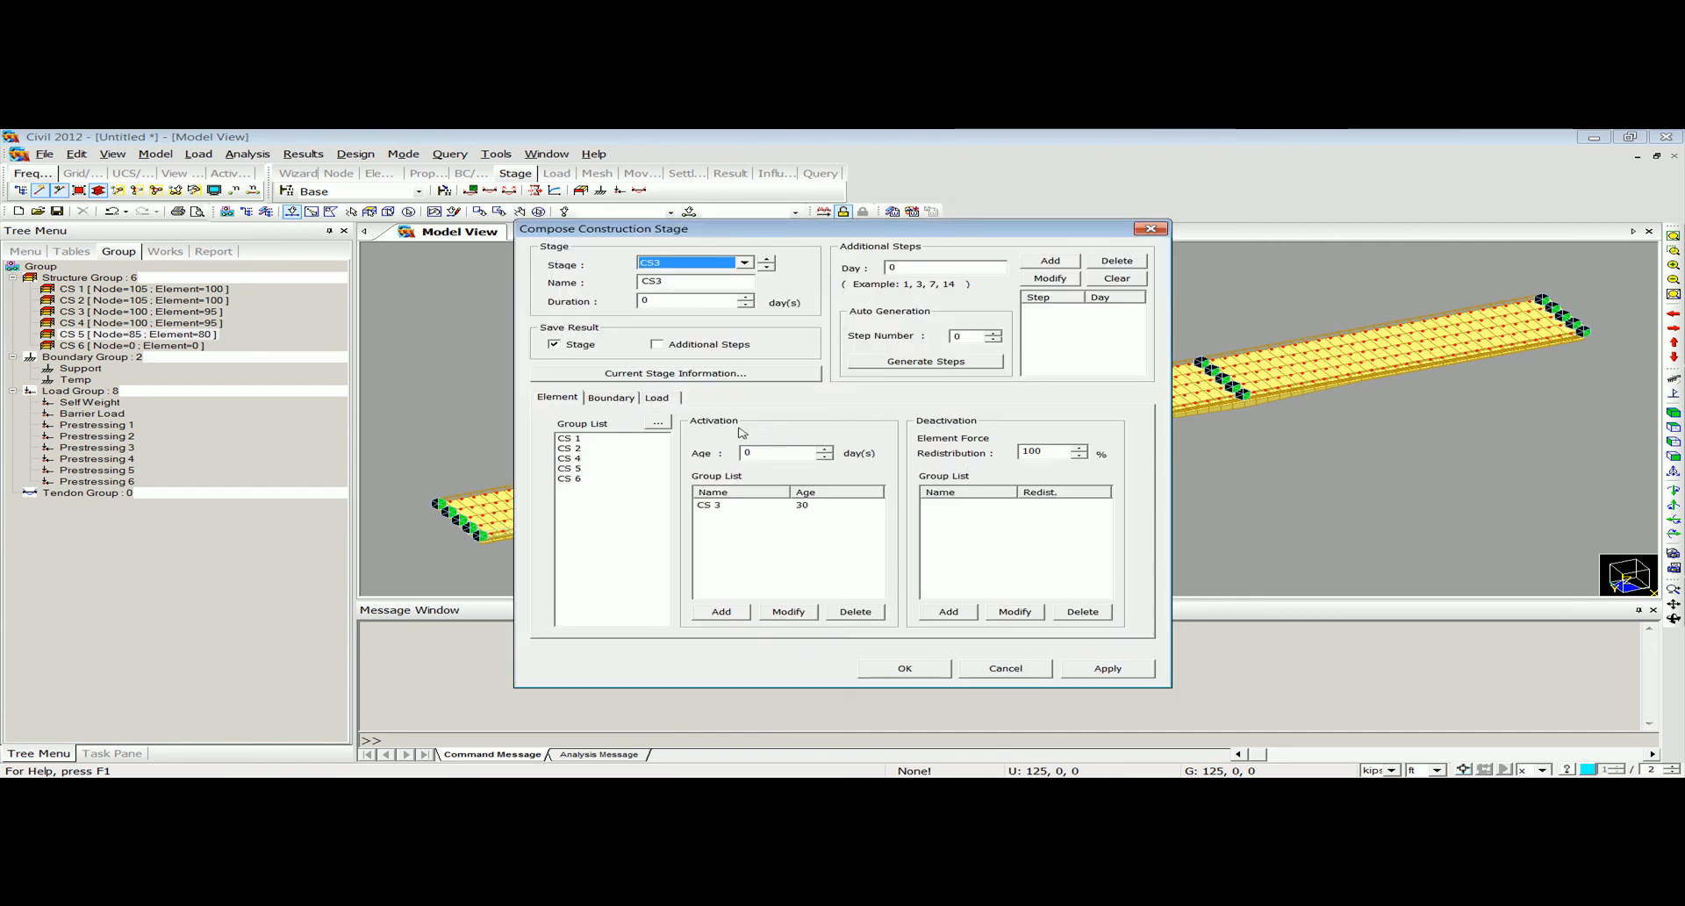
{"action": "left_click", "coordinate": [632, 399]}
{"action": "left_click", "coordinate": [657, 396]}
{"action": "left_click", "coordinate": [629, 478]}
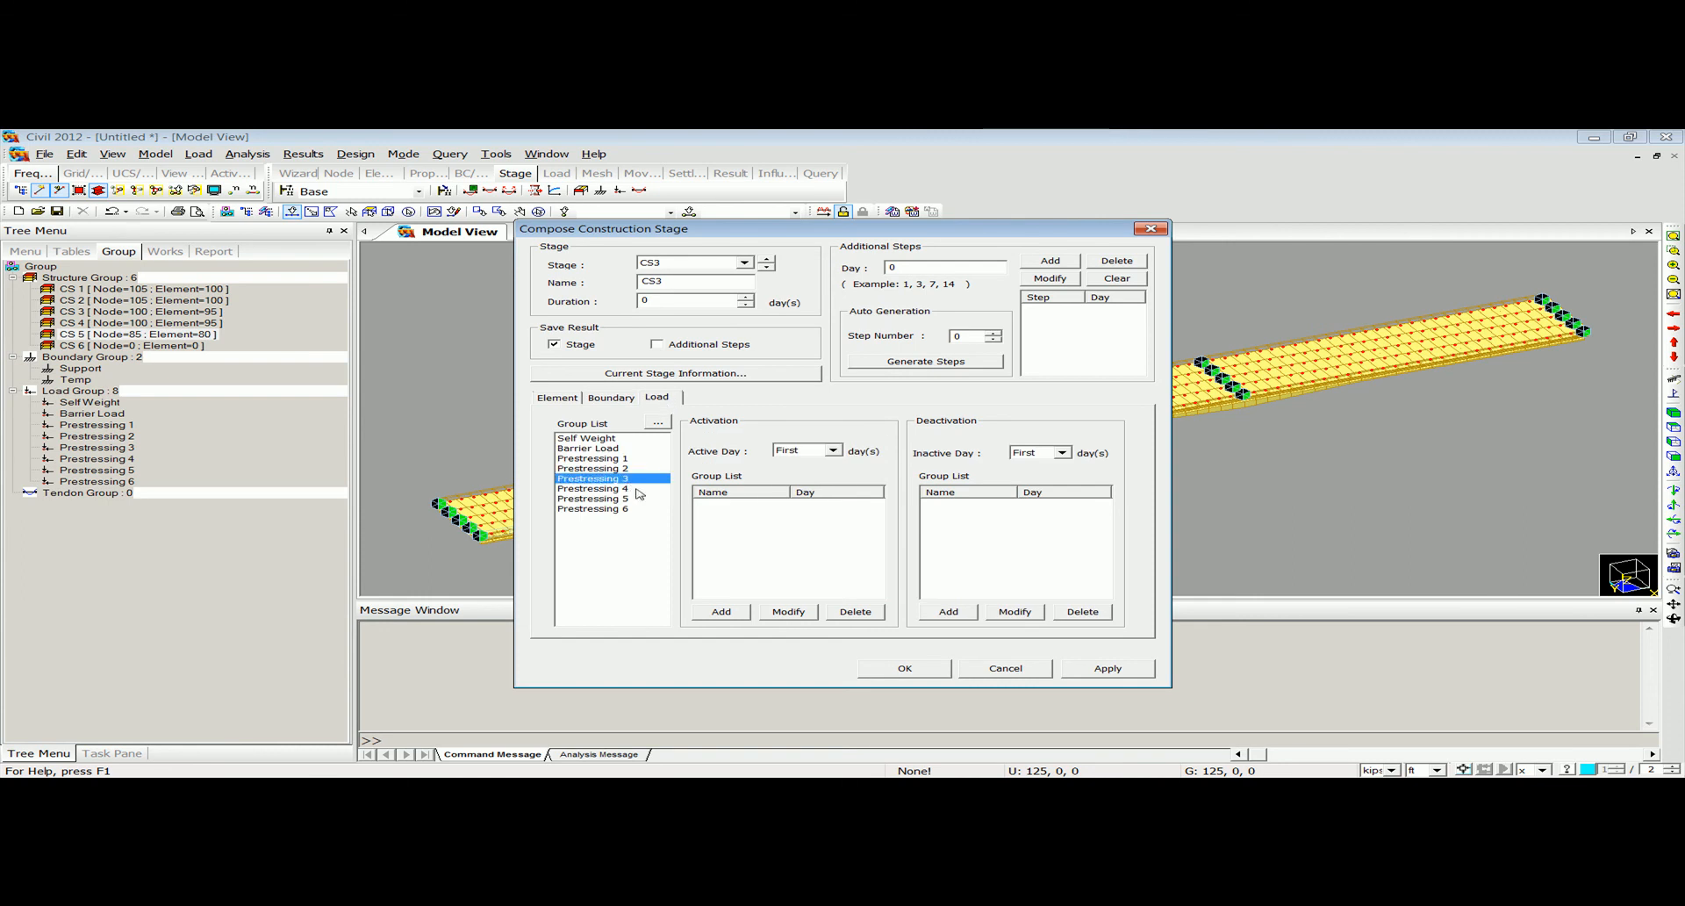
{"action": "left_click", "coordinate": [720, 610]}
{"action": "left_click", "coordinate": [904, 668]}
Activate load group Prestressing 4 on the first day of construction stage CS4 and save the stage.
{"action": "left_click", "coordinate": [666, 443]}
{"action": "double_click", "coordinate": [666, 443]}
{"action": "left_click", "coordinate": [656, 397]}
{"action": "left_click", "coordinate": [623, 489]}
{"action": "left_click", "coordinate": [720, 611]}
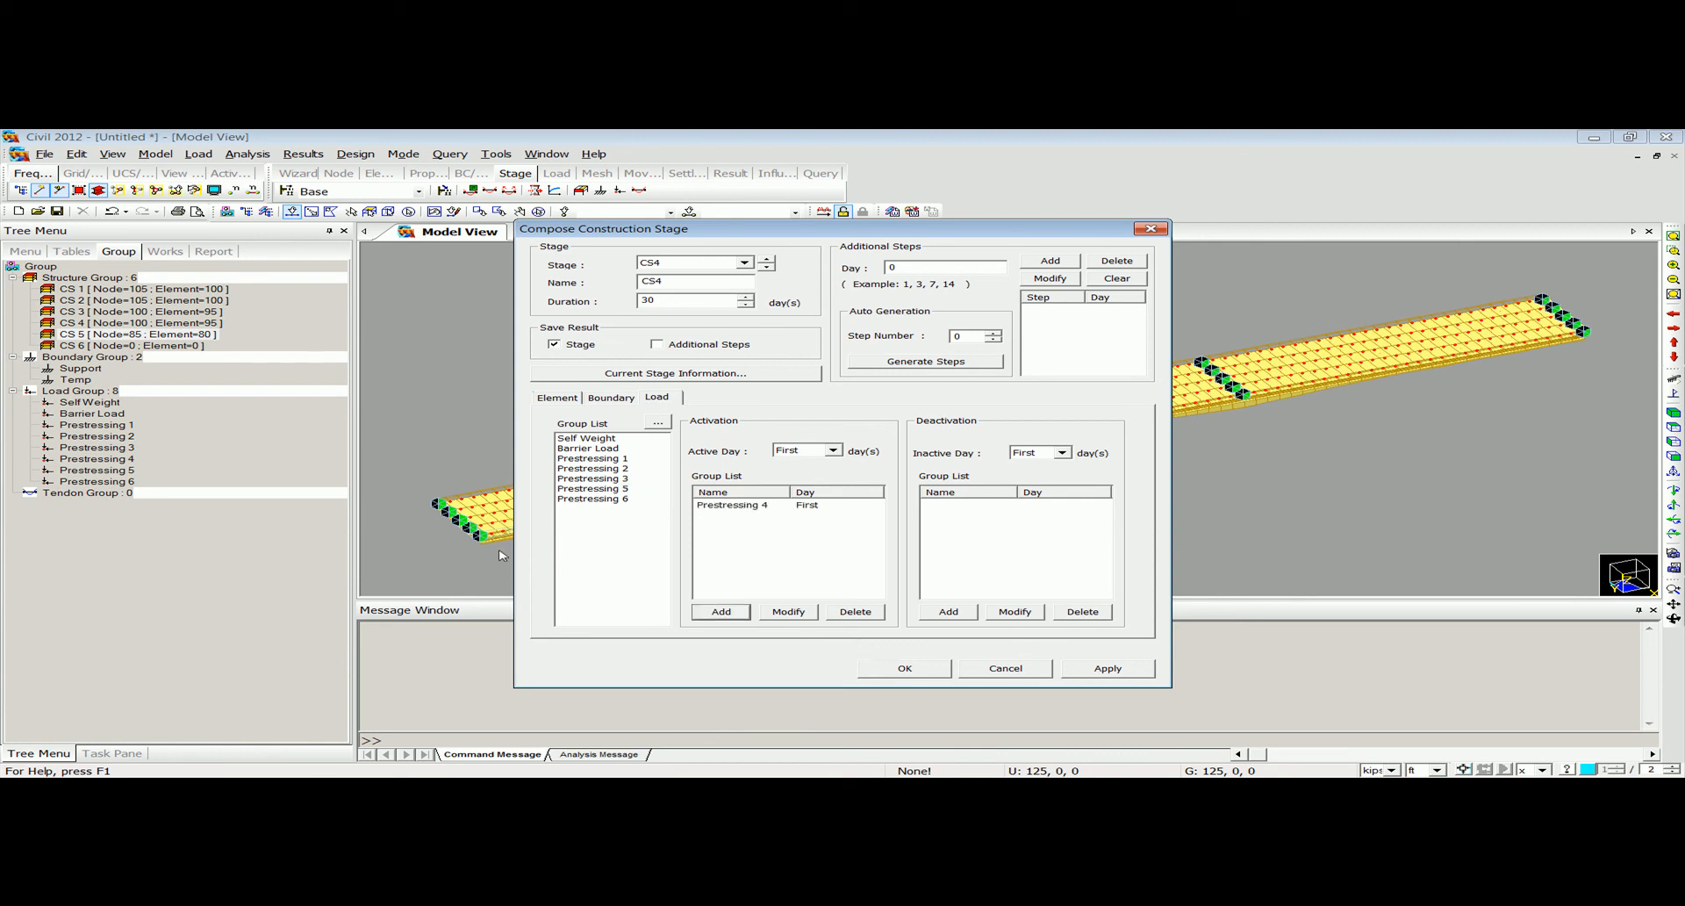
{"action": "left_click", "coordinate": [905, 669]}
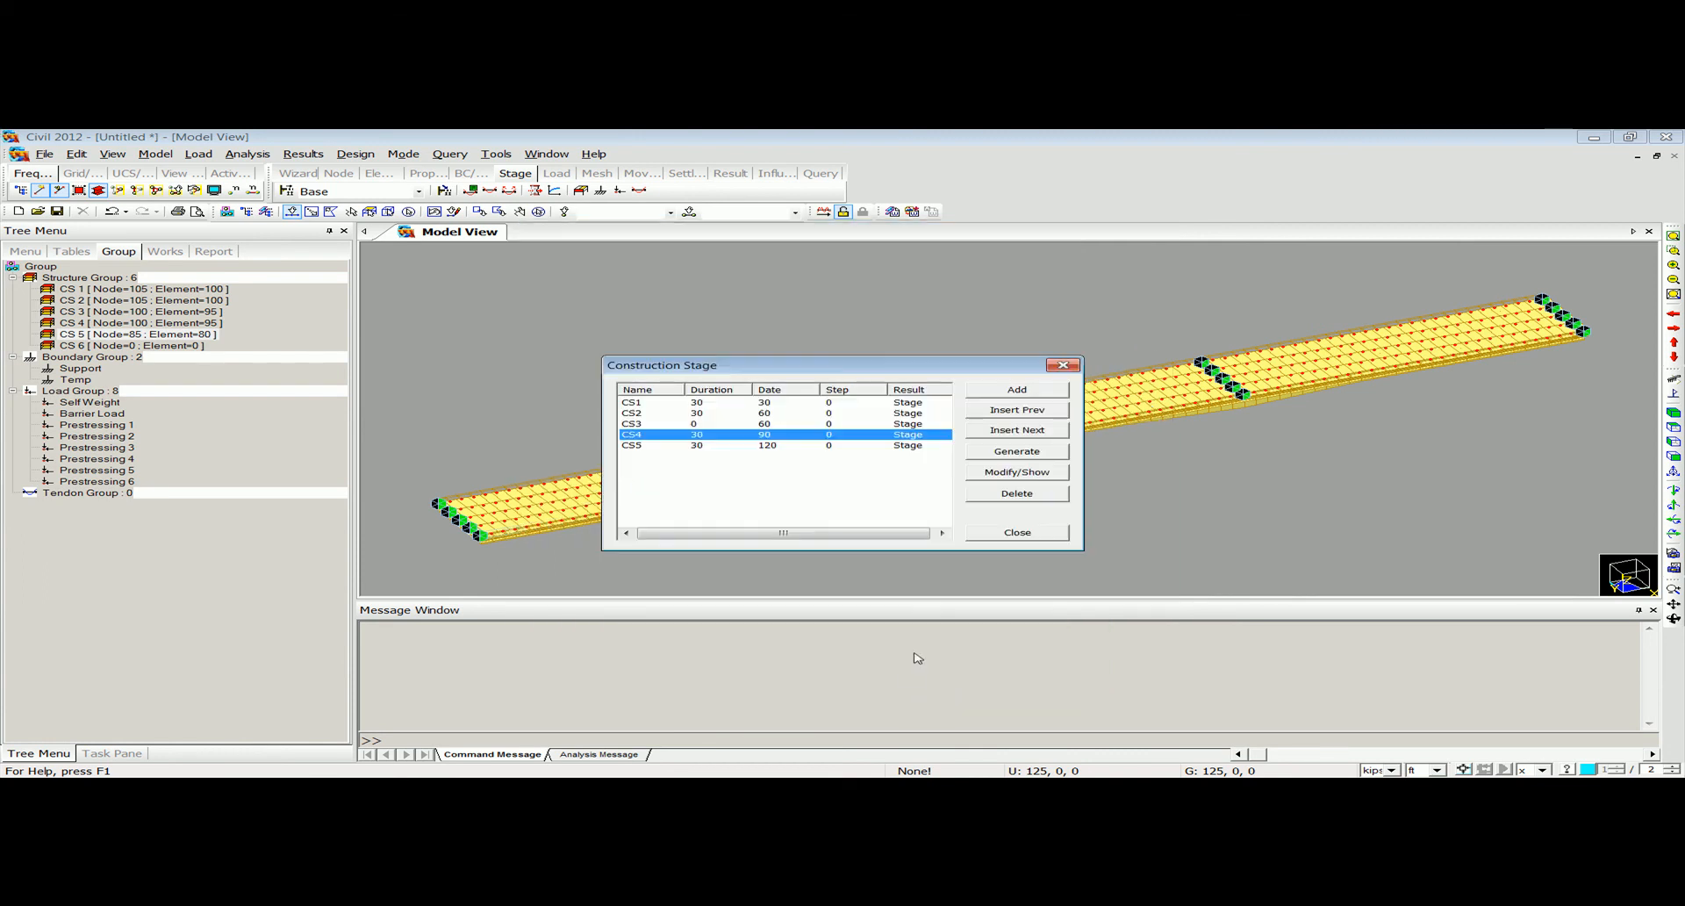
Activate load group Prestressing 5 on the first day of construction stage CS5, save it and close the stage list.
{"action": "double_click", "coordinate": [750, 446]}
{"action": "left_click", "coordinate": [656, 397]}
{"action": "left_click", "coordinate": [589, 499]}
{"action": "left_click", "coordinate": [741, 614]}
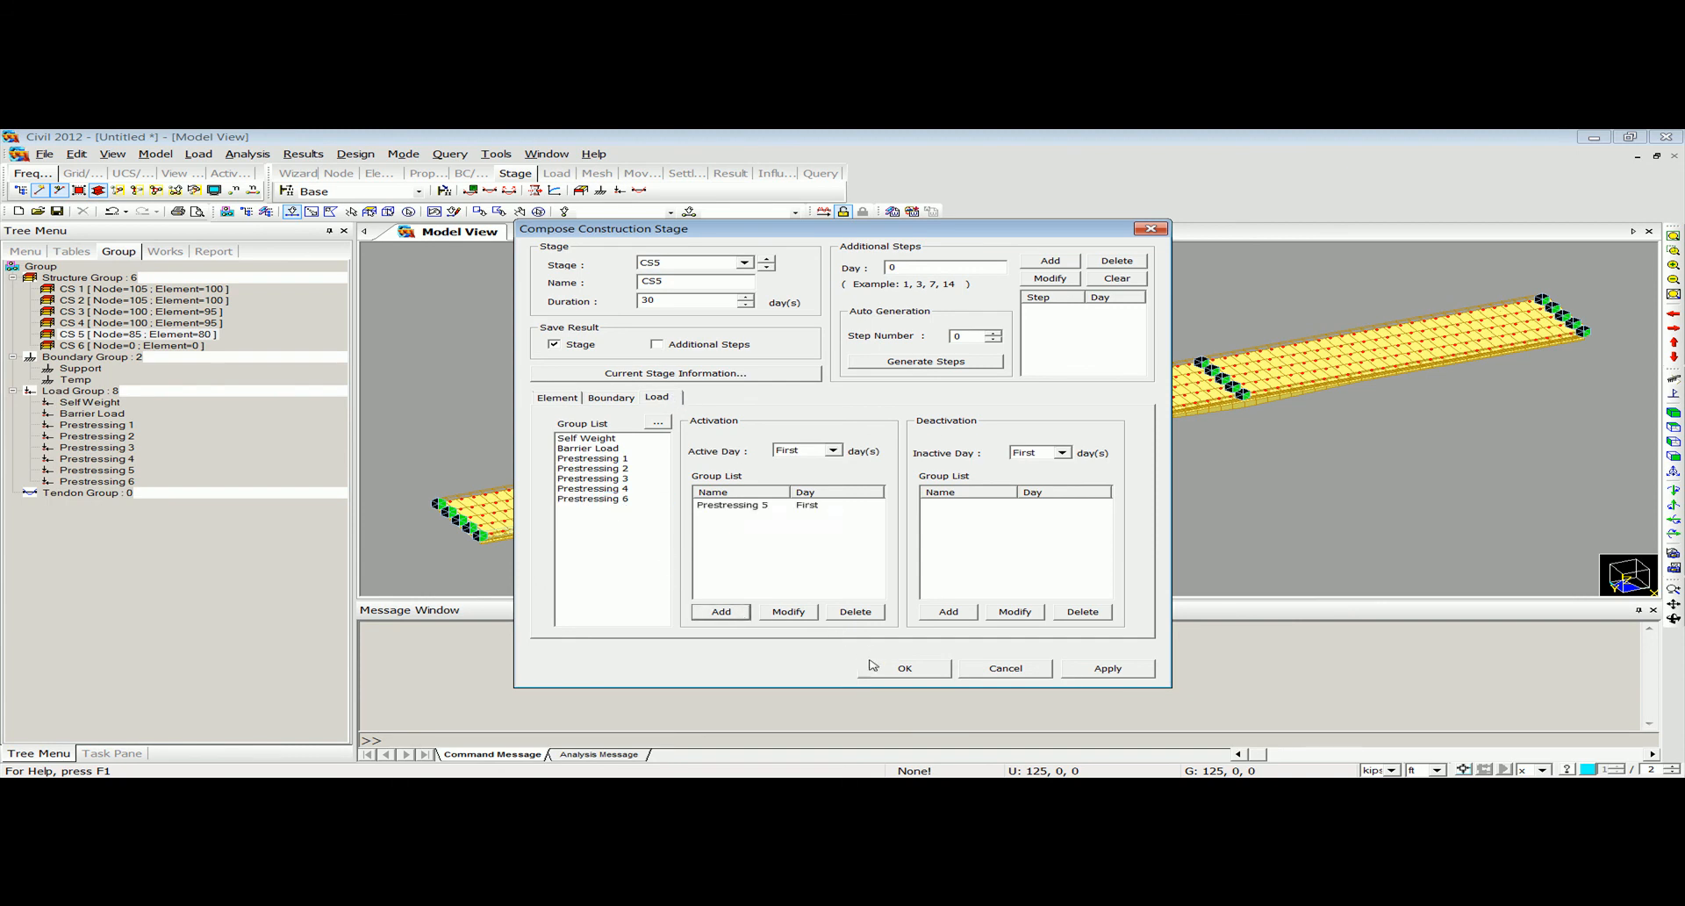
{"action": "left_click", "coordinate": [902, 668]}
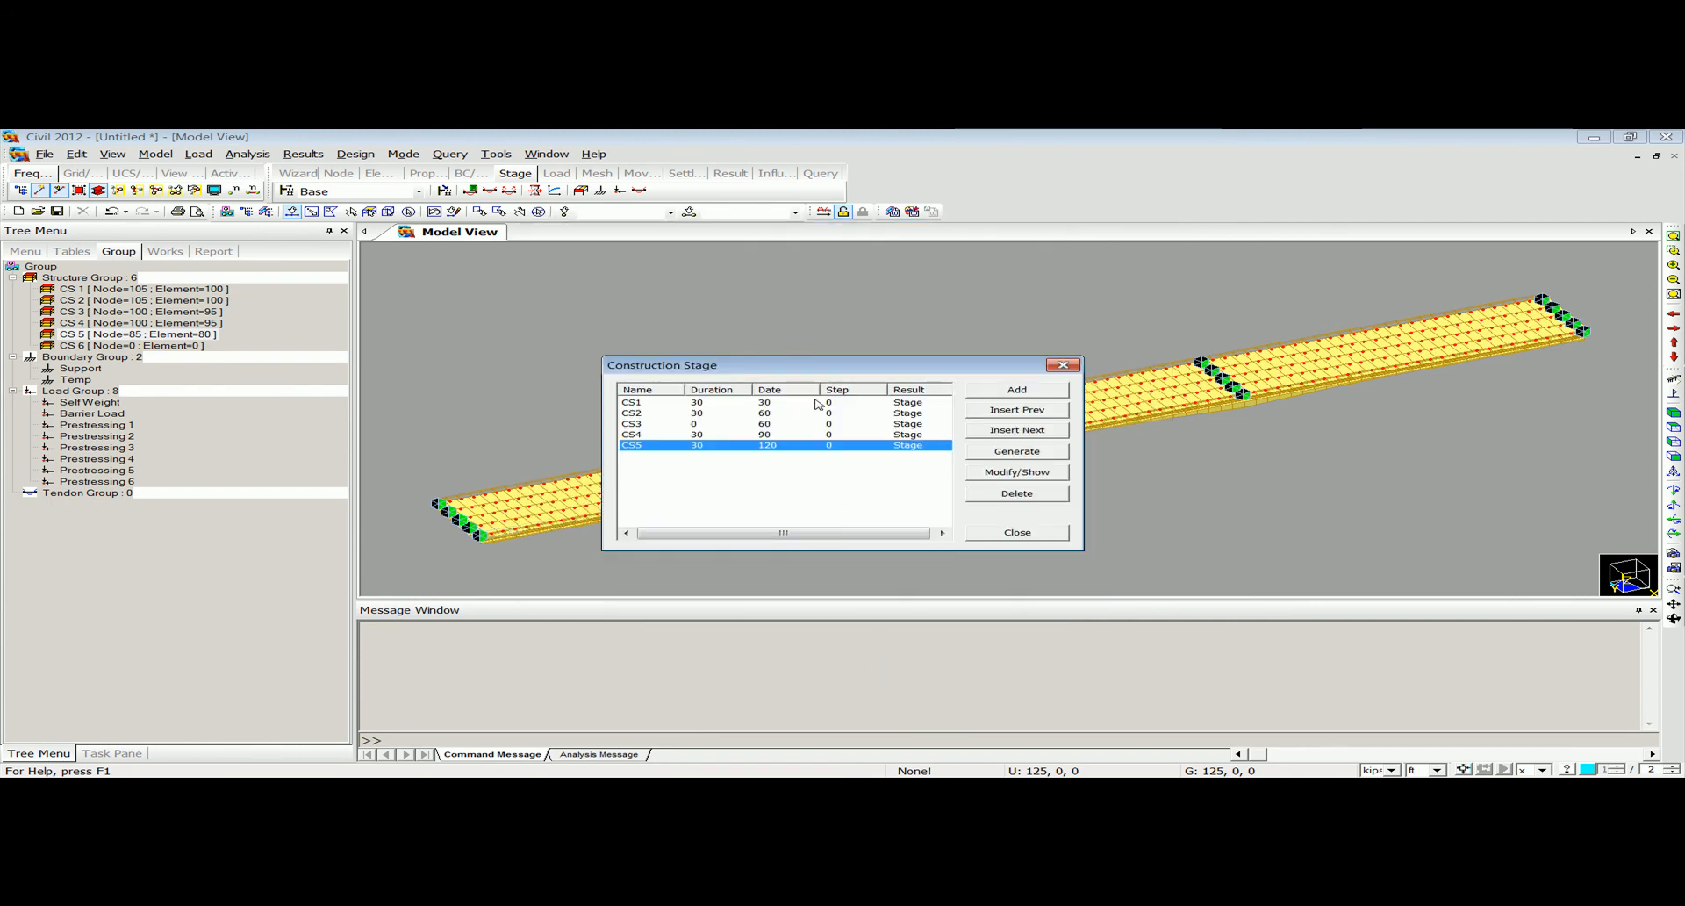
{"action": "left_click", "coordinate": [1065, 365]}
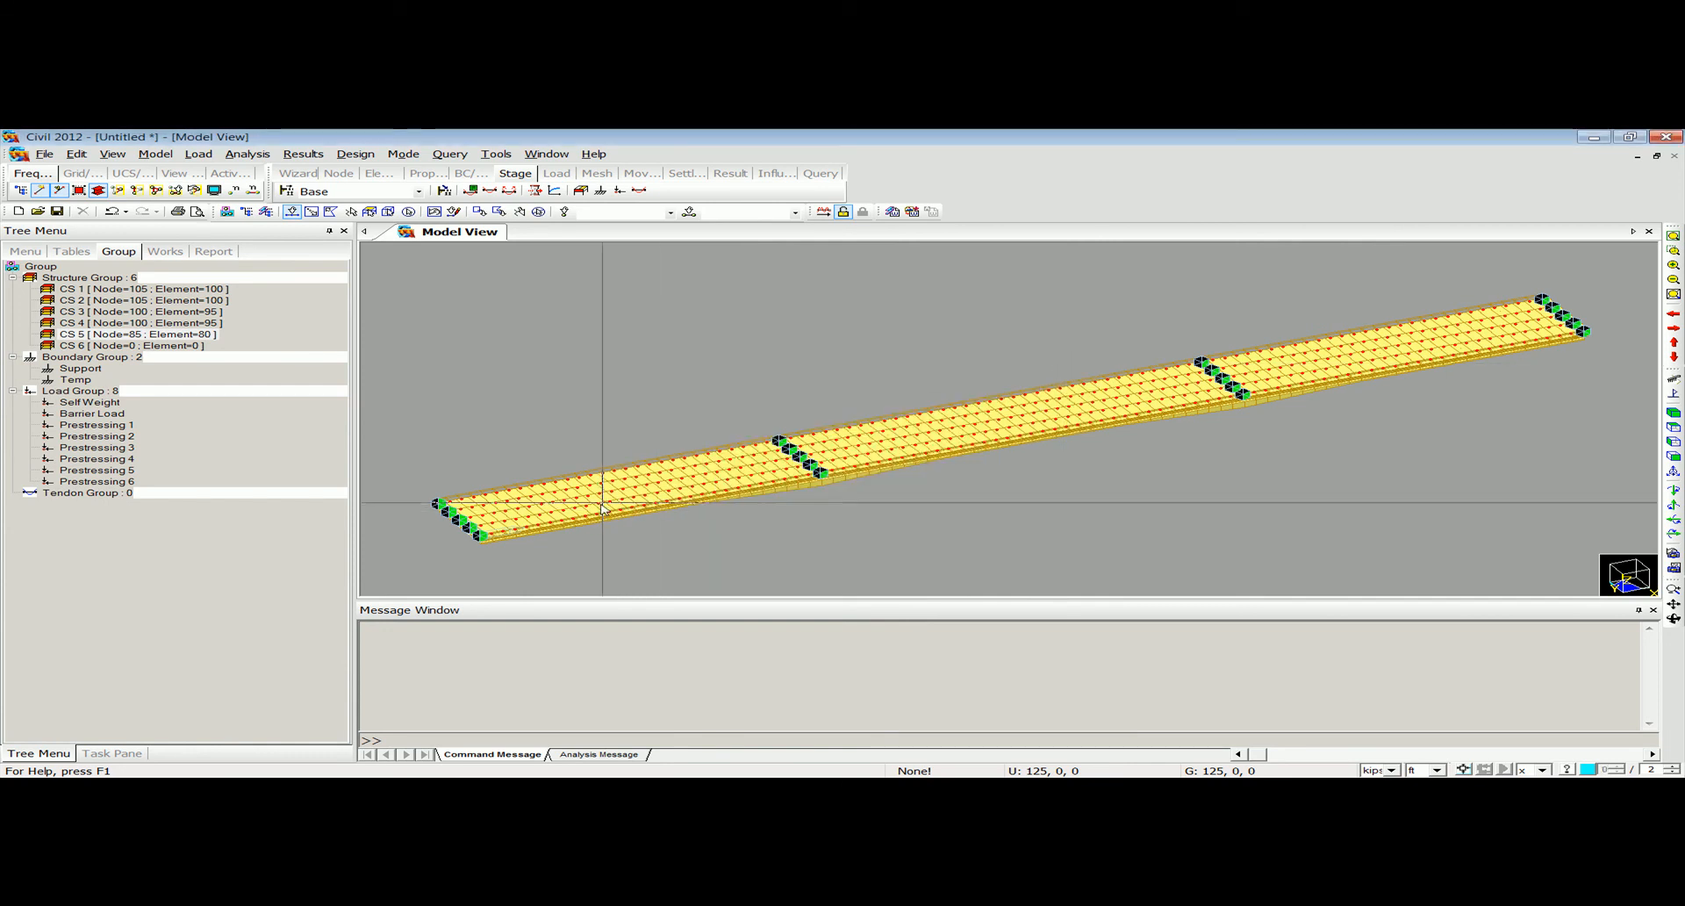
Display construction stage CS1, examine the ends of its girders up close, and return to the Base stage.
{"action": "left_click", "coordinate": [359, 191]}
{"action": "left_click", "coordinate": [358, 217]}
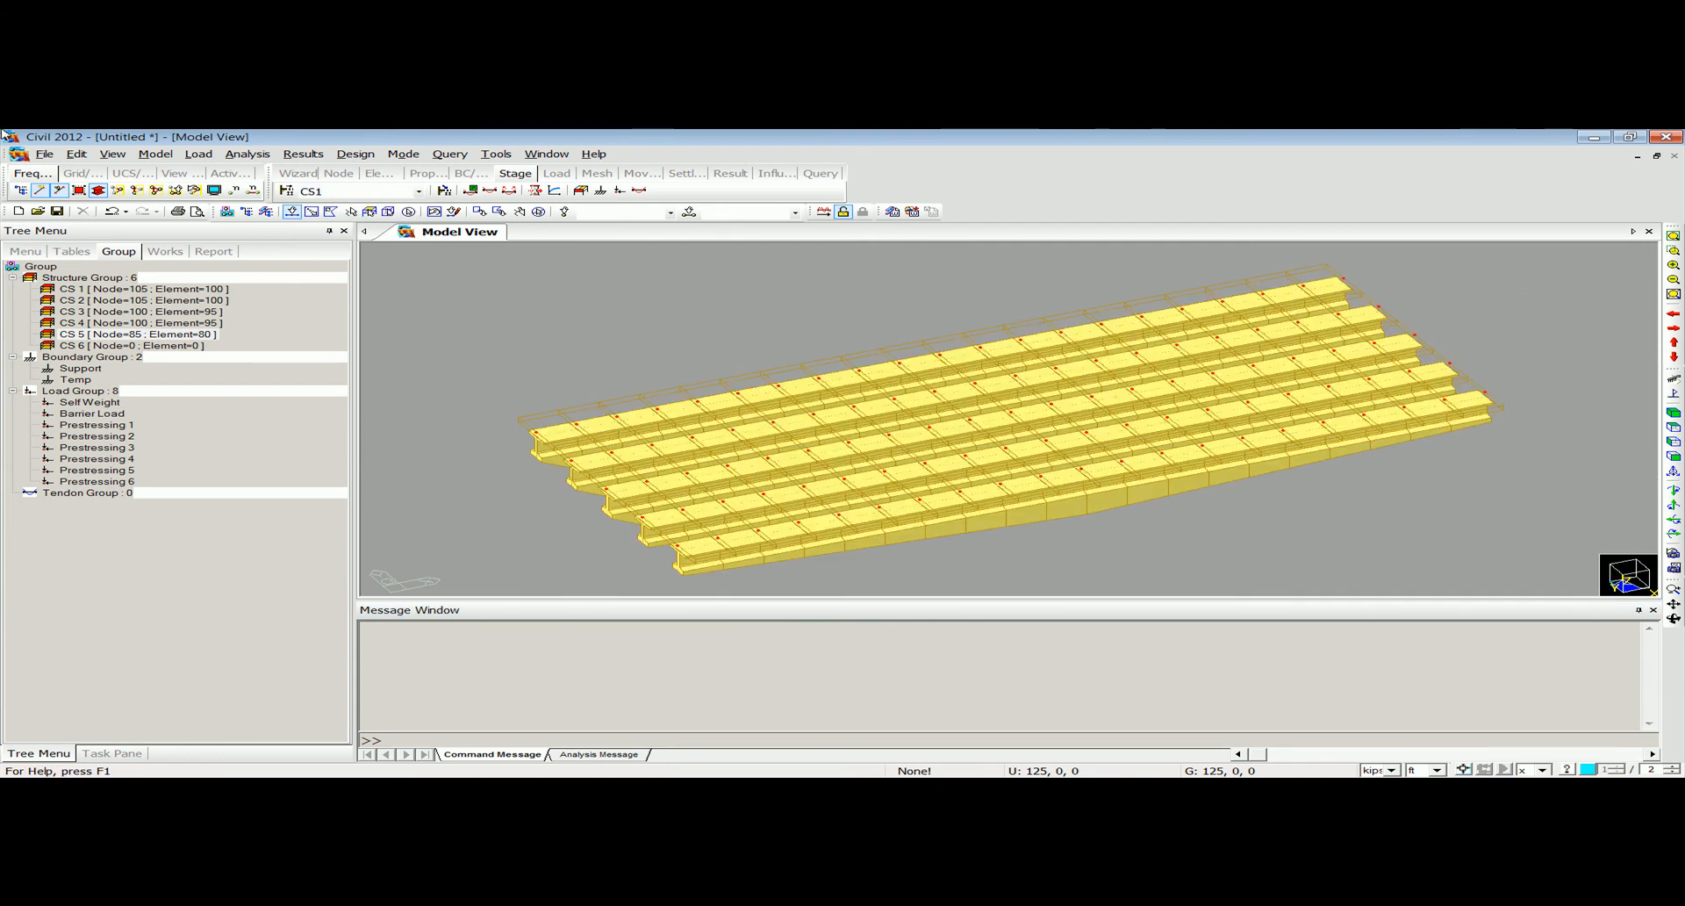
{"action": "middle_click_drag", "start_coordinate": [763, 510], "coordinate": [713, 512], "text": "ctrl"}
{"action": "scroll", "coordinate": [713, 511], "scroll_direction": "up", "scroll_amount": 3}
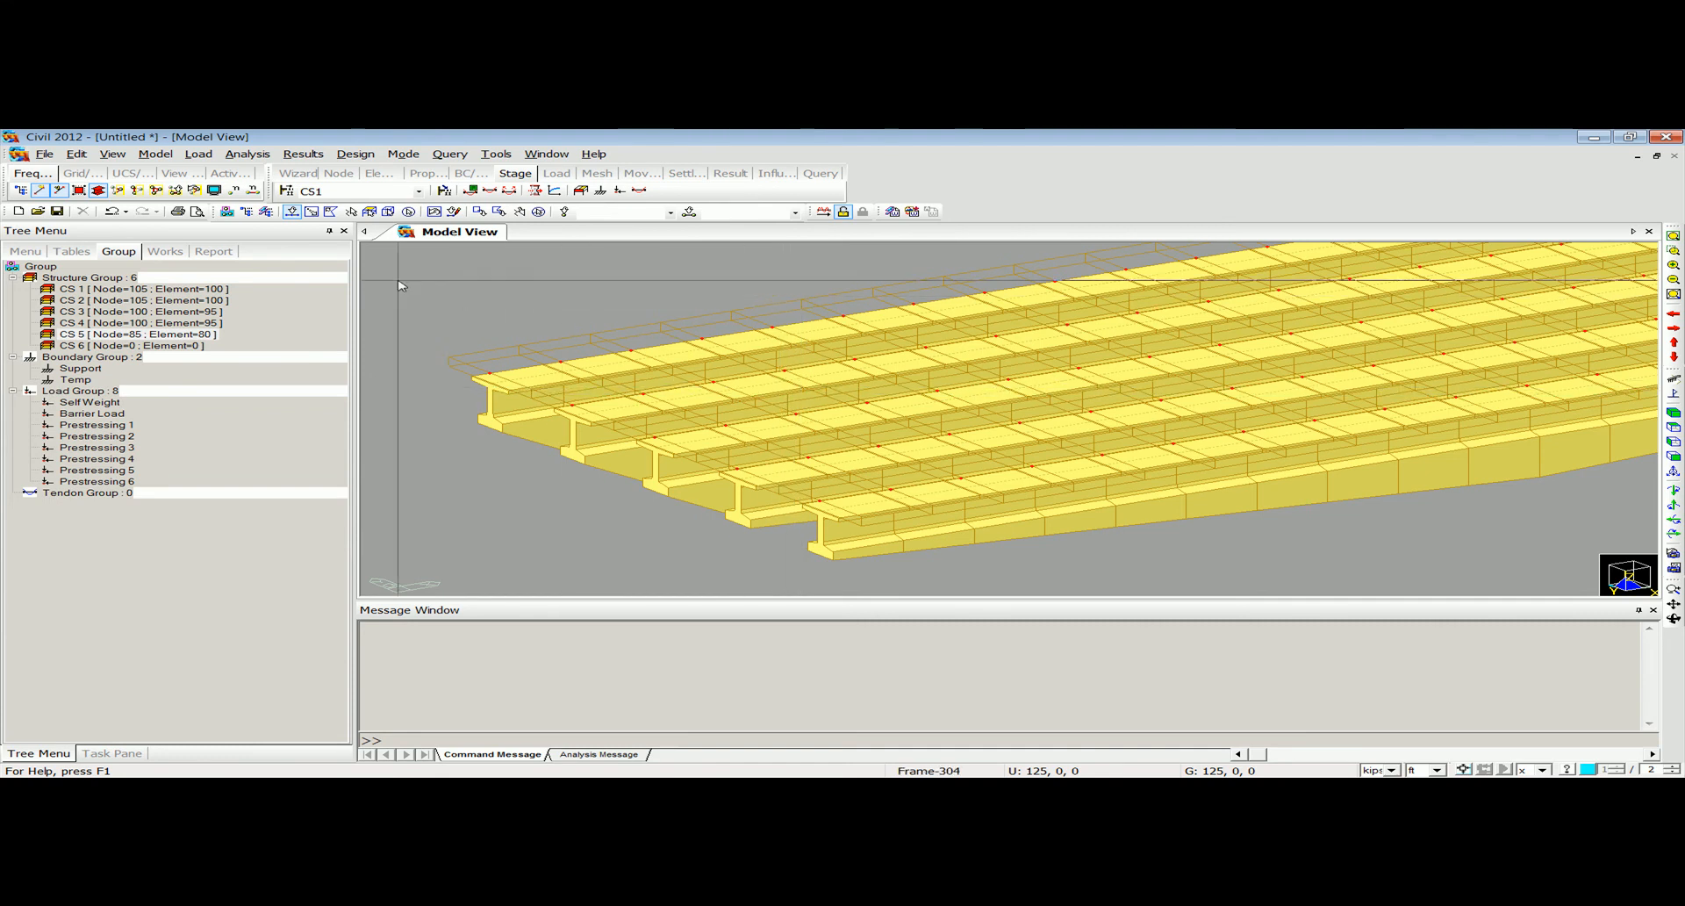
{"action": "left_click", "coordinate": [377, 190]}
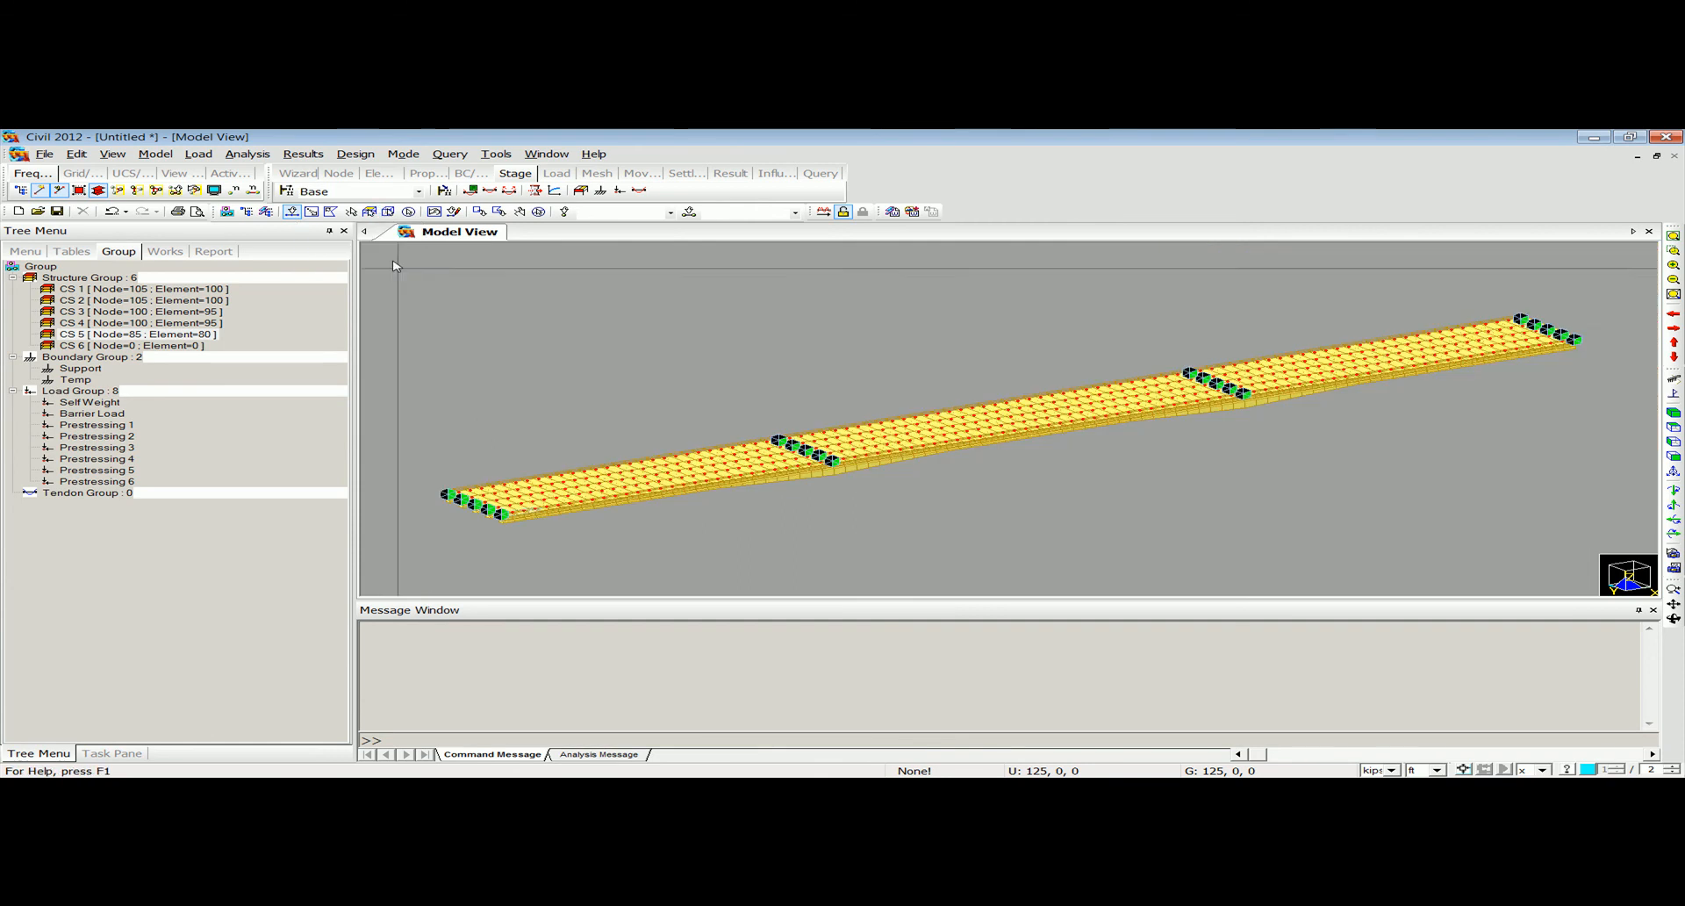
Add a composite section for construction stage with active stage CS1, section 3: 2PSectionAB and composite type Normal.
{"action": "left_click", "coordinate": [198, 154]}
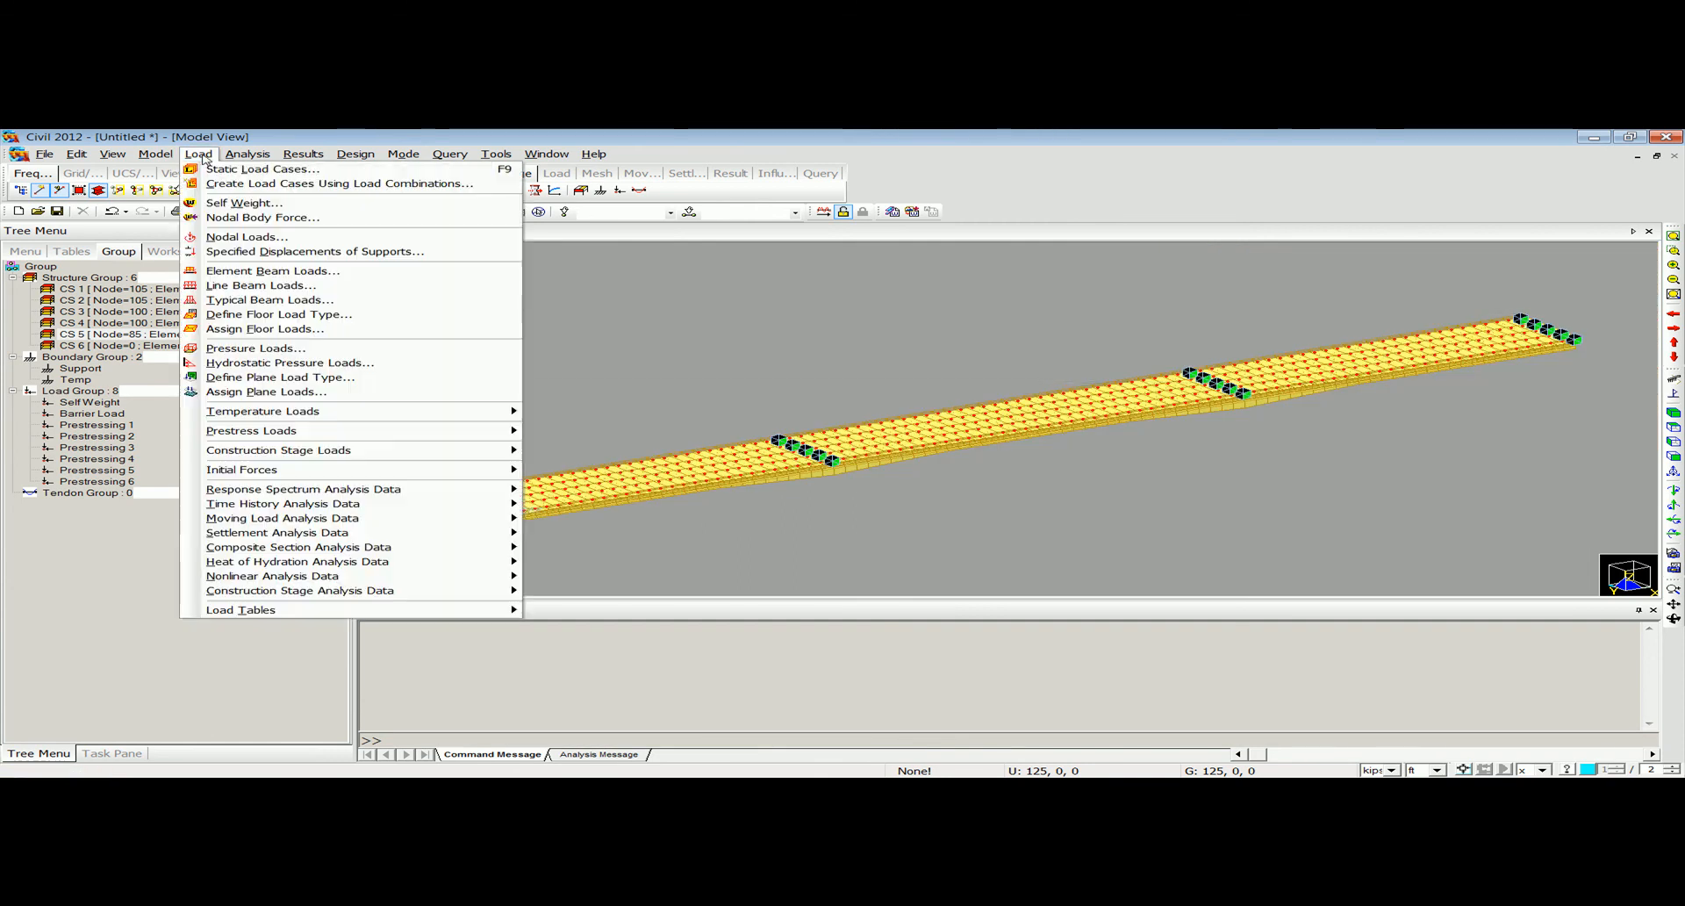
{"action": "mouse_move", "coordinate": [267, 591]}
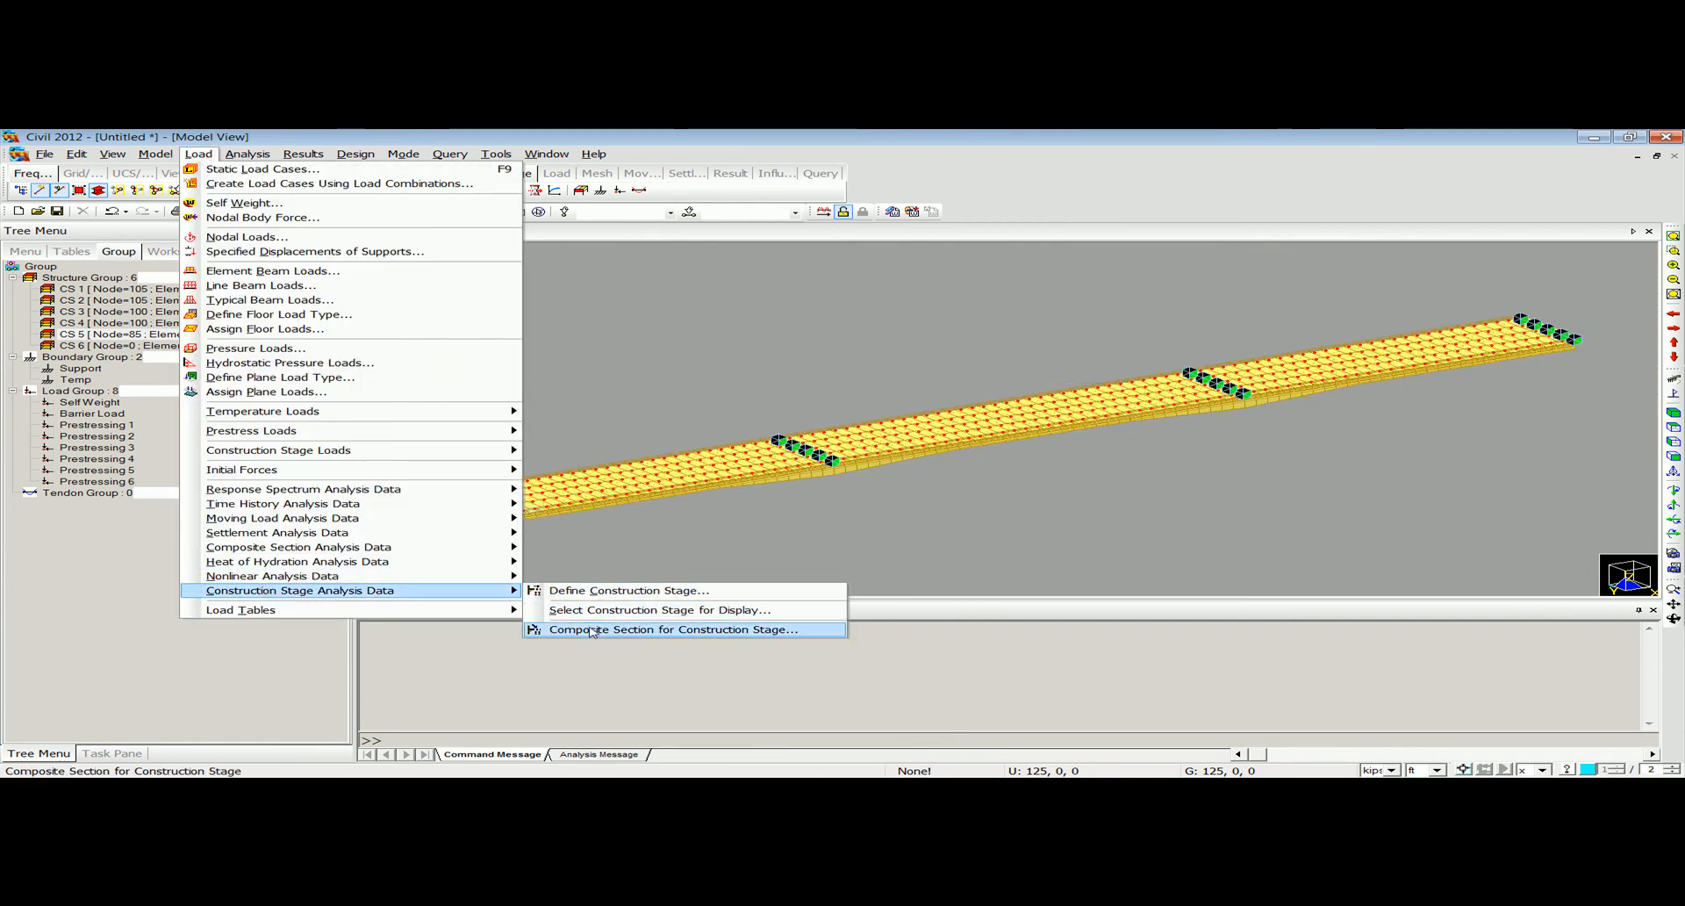
{"action": "left_click", "coordinate": [594, 630]}
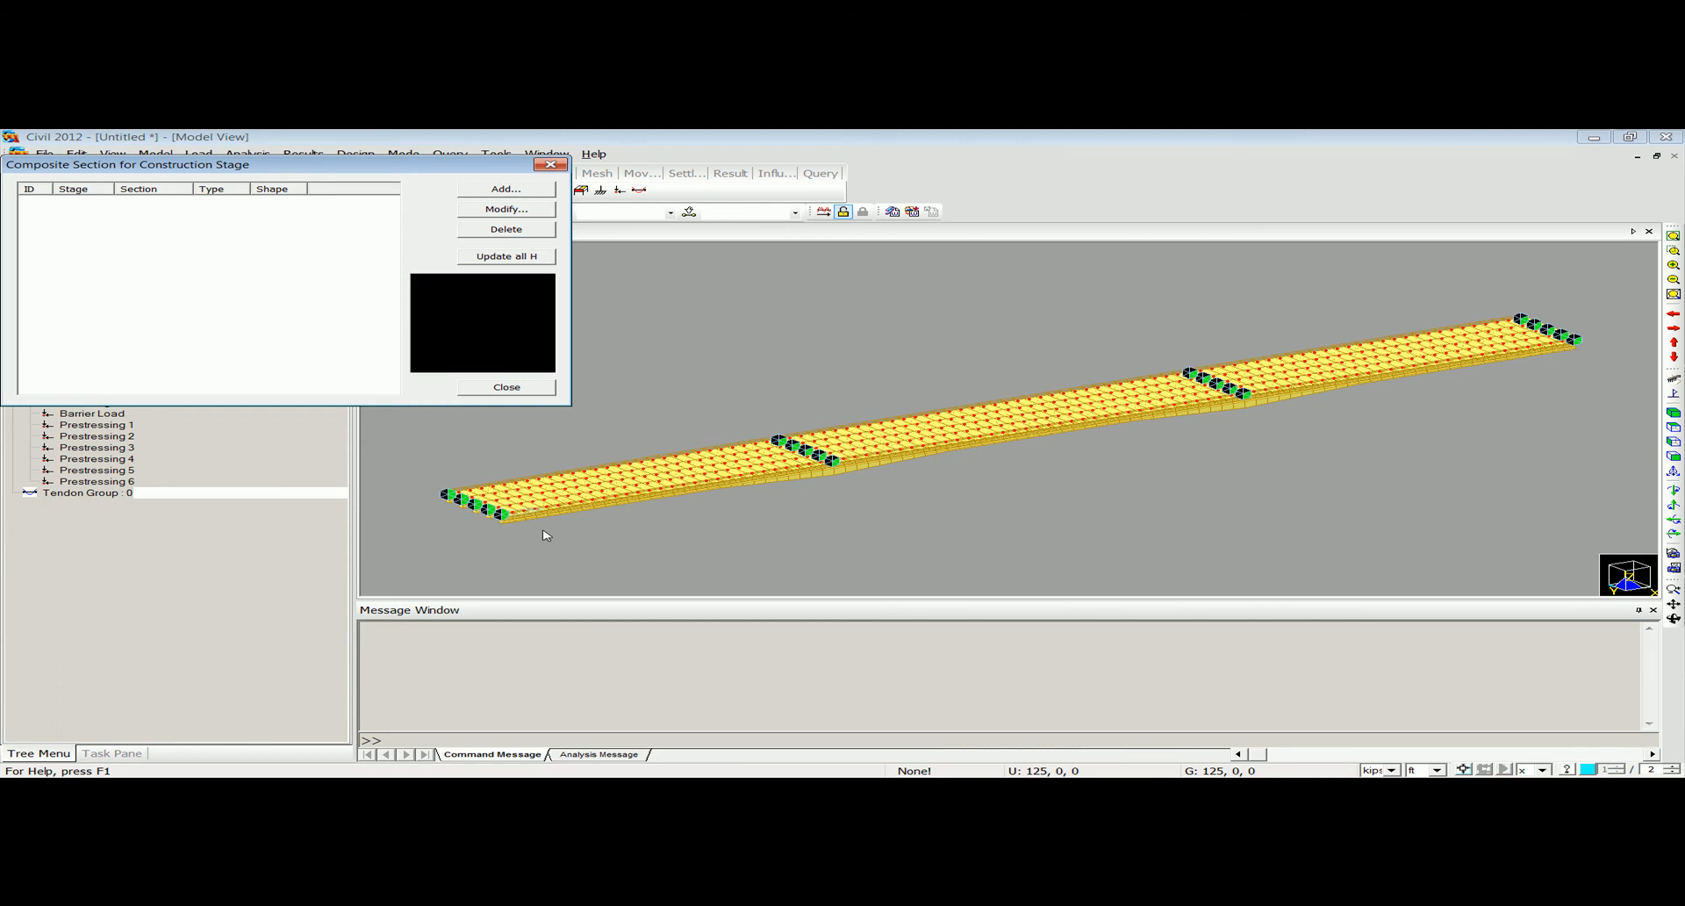
{"action": "left_click", "coordinate": [507, 190]}
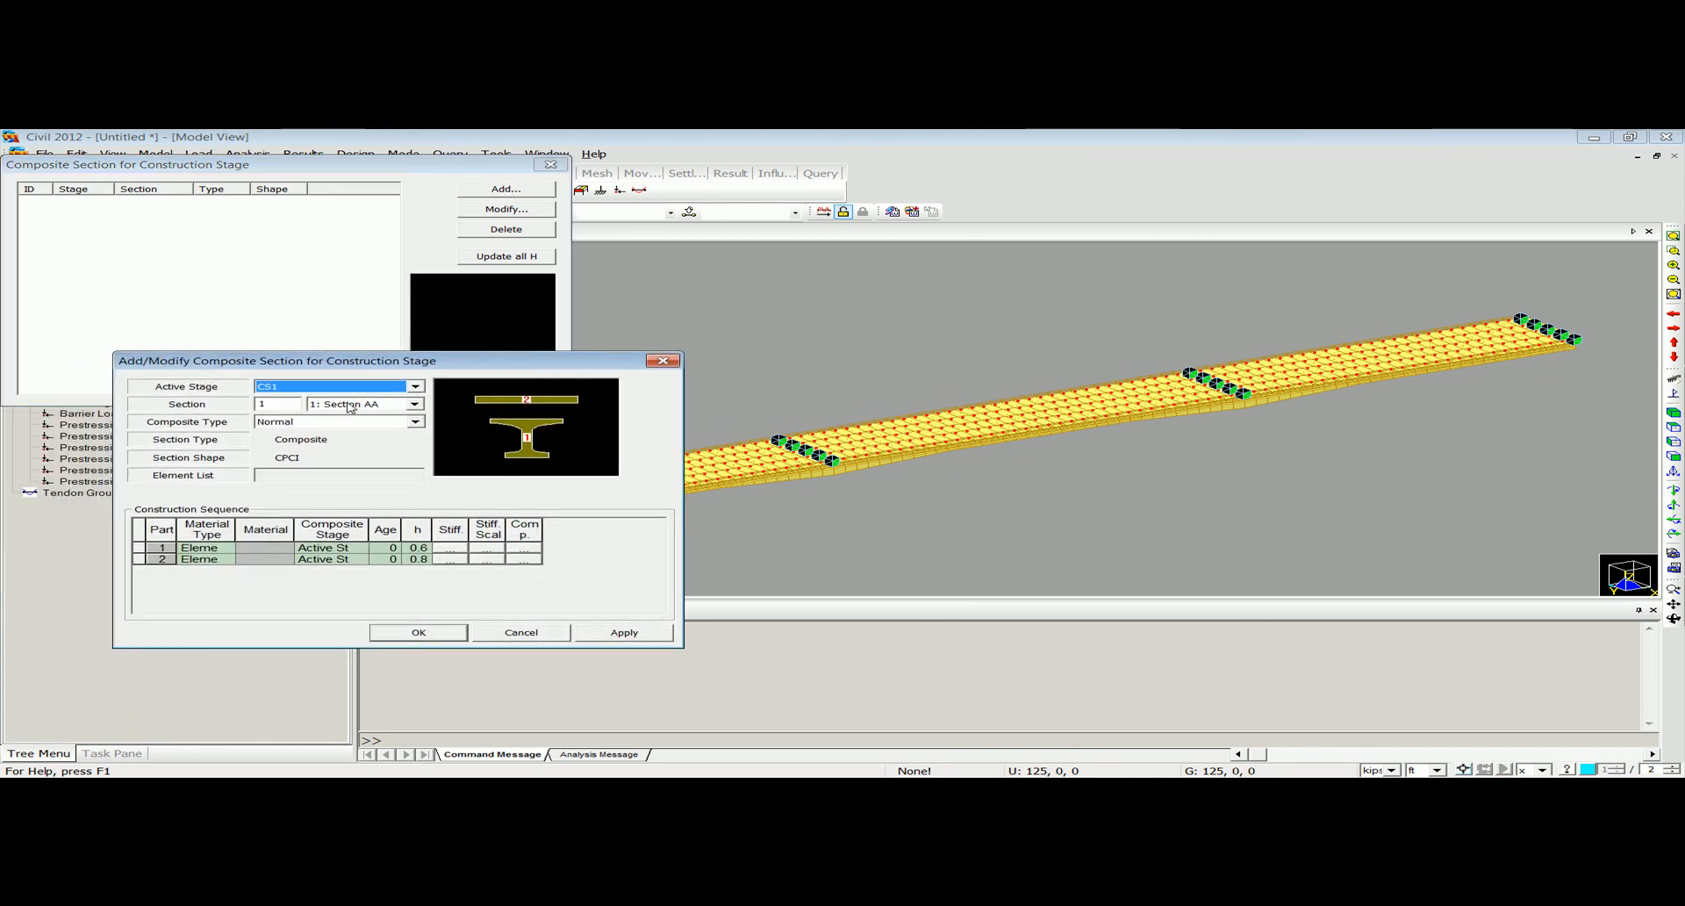
{"action": "left_click", "coordinate": [413, 403]}
{"action": "left_click", "coordinate": [351, 434]}
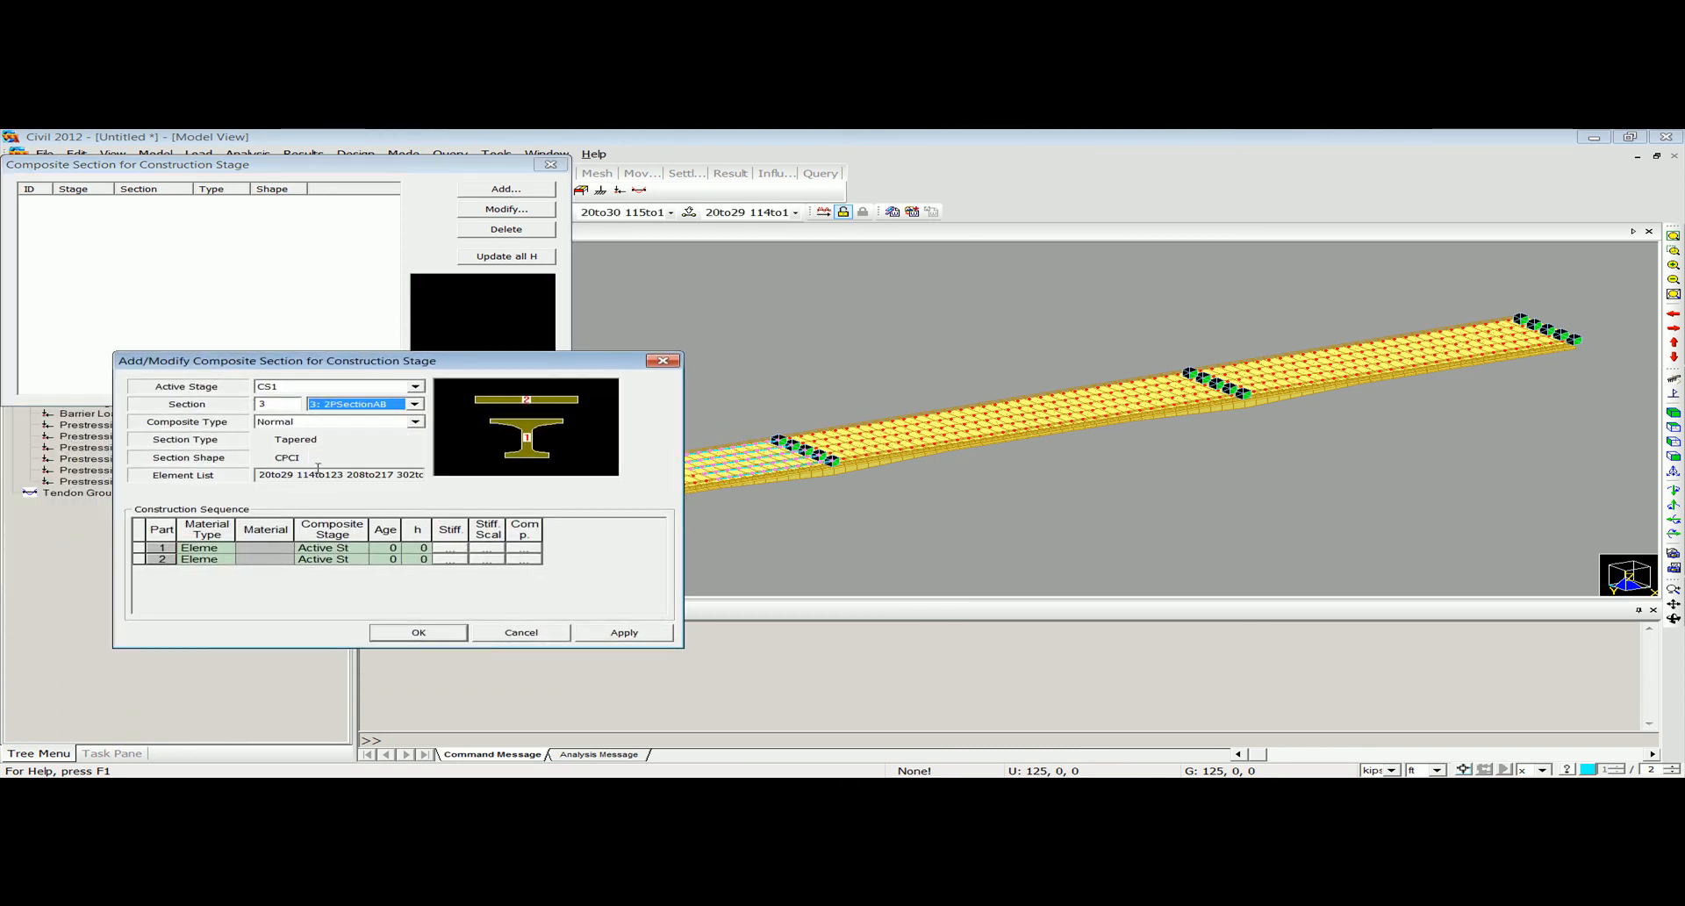
{"action": "left_click", "coordinate": [368, 387]}
{"action": "left_click", "coordinate": [368, 389]}
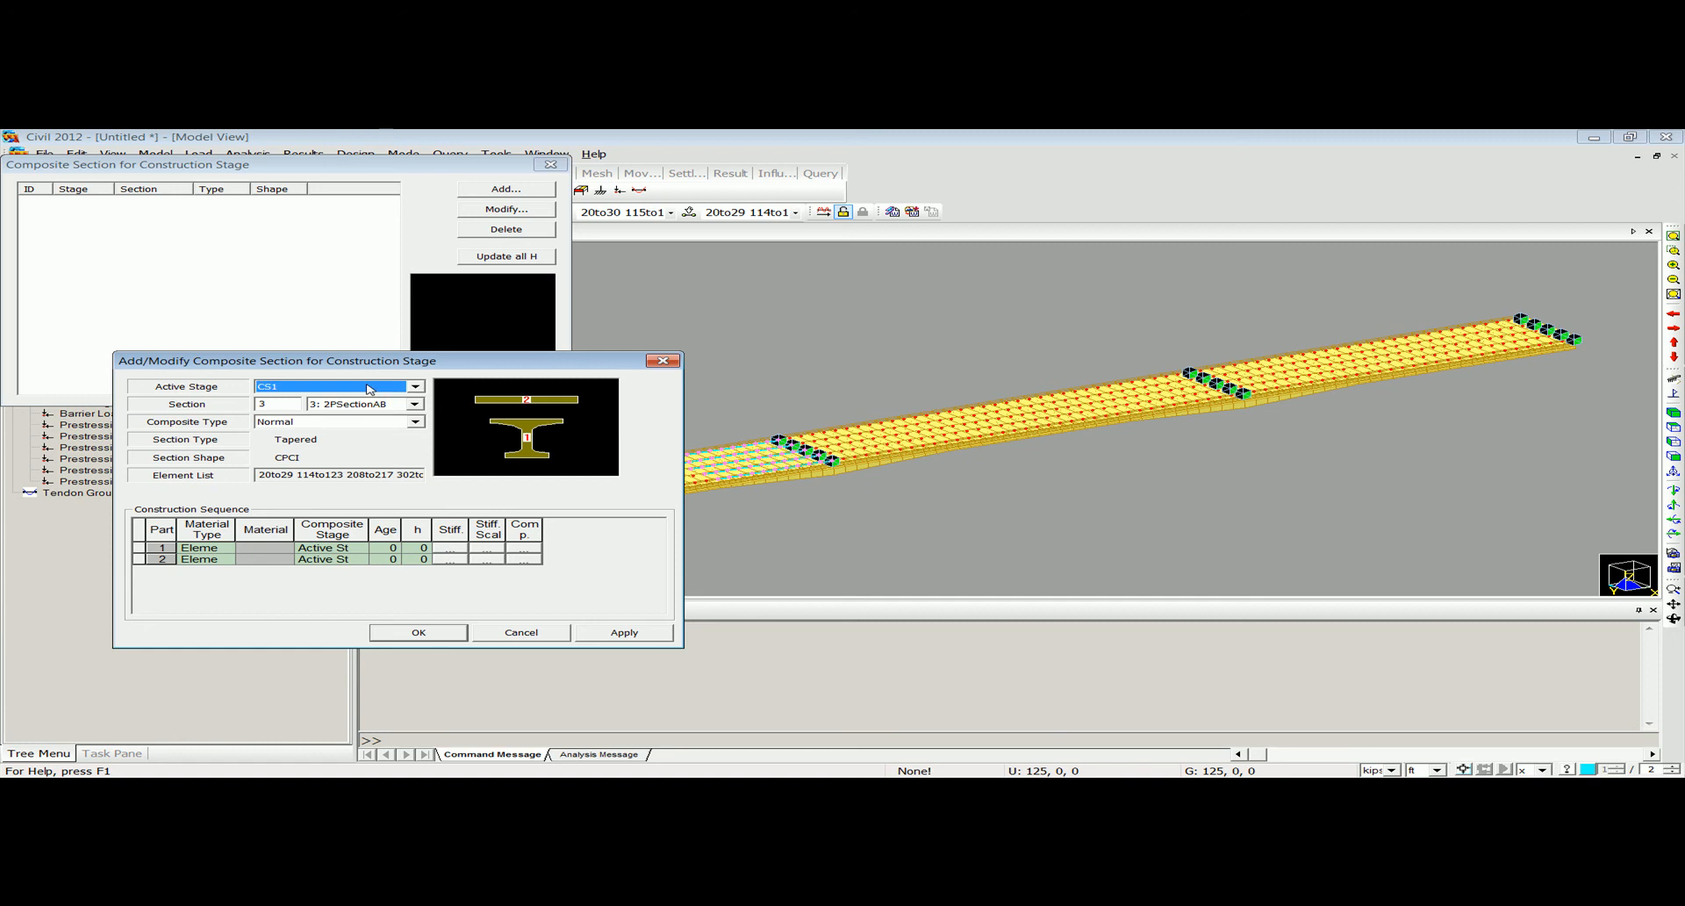
Set both parts' material type to Material, assigning Grade C5000 to part 1 and Grade C4000 to part 2.
{"action": "left_click", "coordinate": [235, 551]}
{"action": "left_click", "coordinate": [218, 572]}
{"action": "left_click", "coordinate": [292, 548]}
{"action": "left_click", "coordinate": [293, 549]}
{"action": "left_click", "coordinate": [274, 570]}
{"action": "left_click", "coordinate": [288, 547]}
{"action": "left_click", "coordinate": [273, 561]}
{"action": "left_click", "coordinate": [229, 559]}
{"action": "left_click", "coordinate": [219, 584]}
{"action": "left_click", "coordinate": [287, 559]}
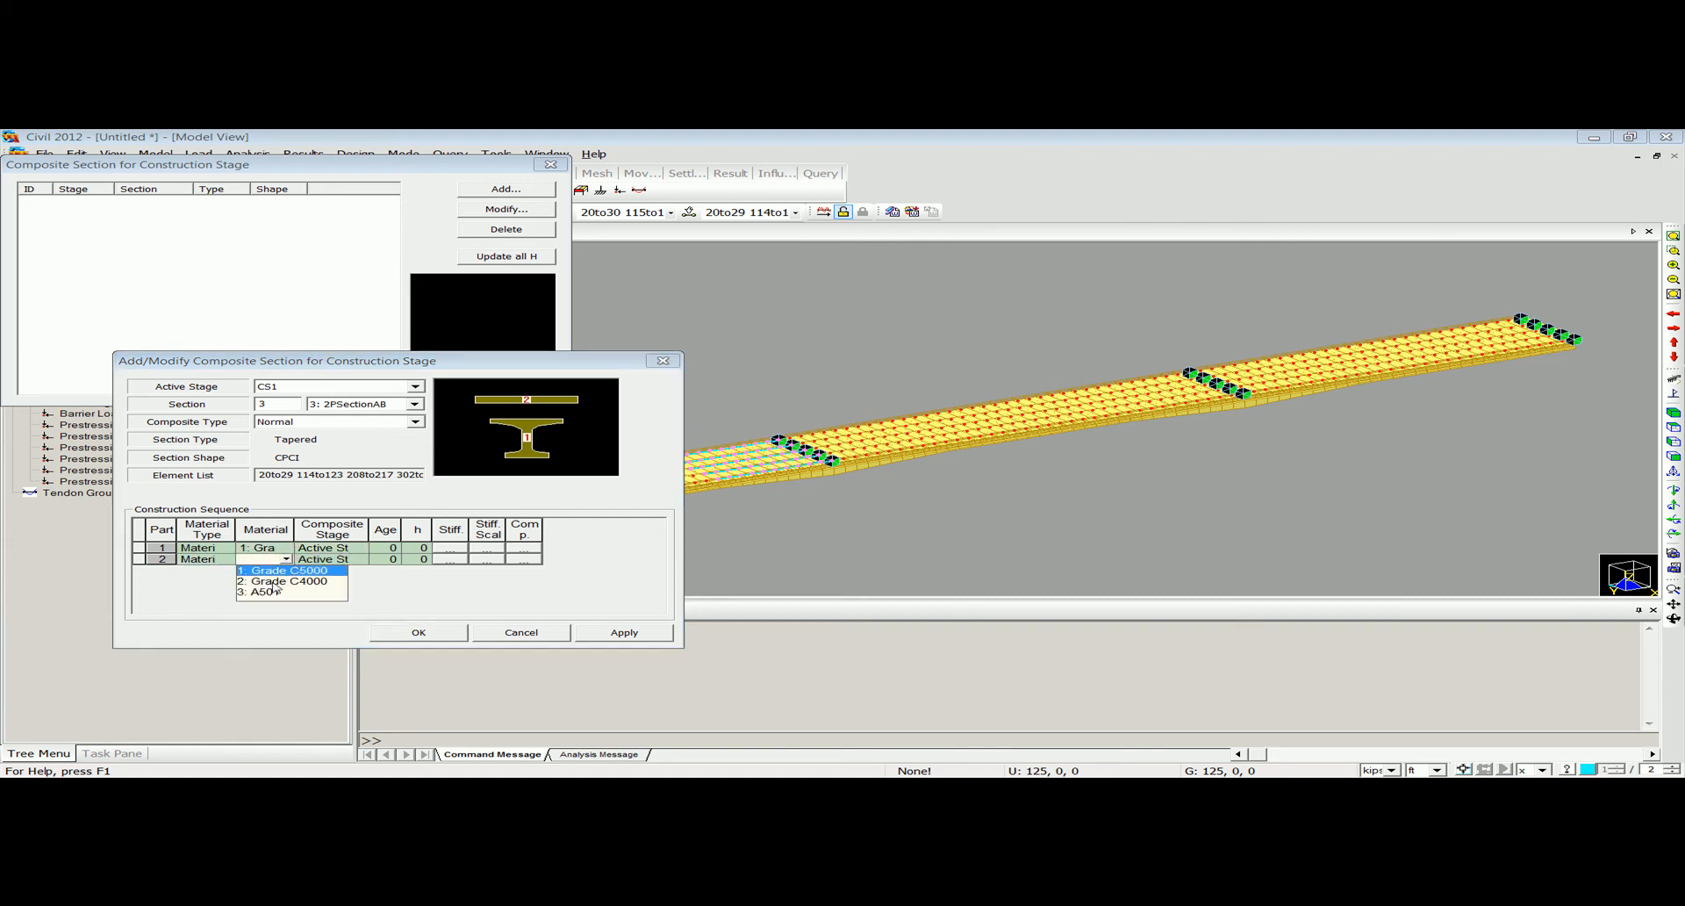
{"action": "left_click", "coordinate": [275, 581]}
Set the composite stage to CS1 for part 1 and CS3 for part 2 of section 2PSectionAB.
{"action": "left_click", "coordinate": [332, 548]}
{"action": "left_click", "coordinate": [361, 549]}
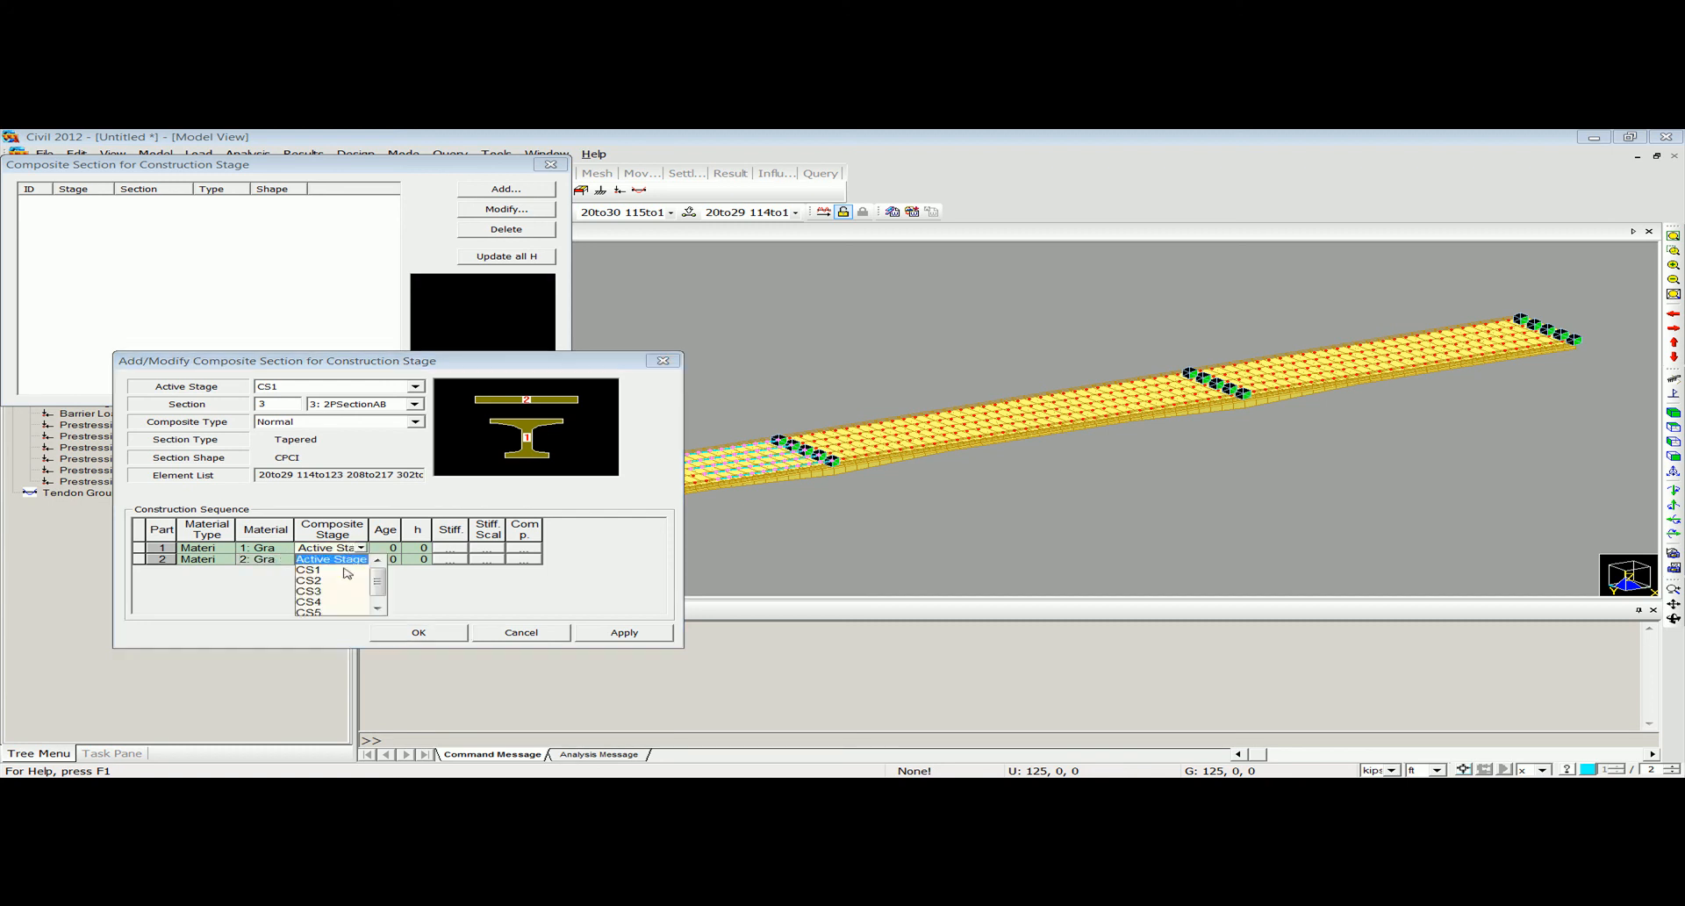
{"action": "left_click", "coordinate": [341, 569]}
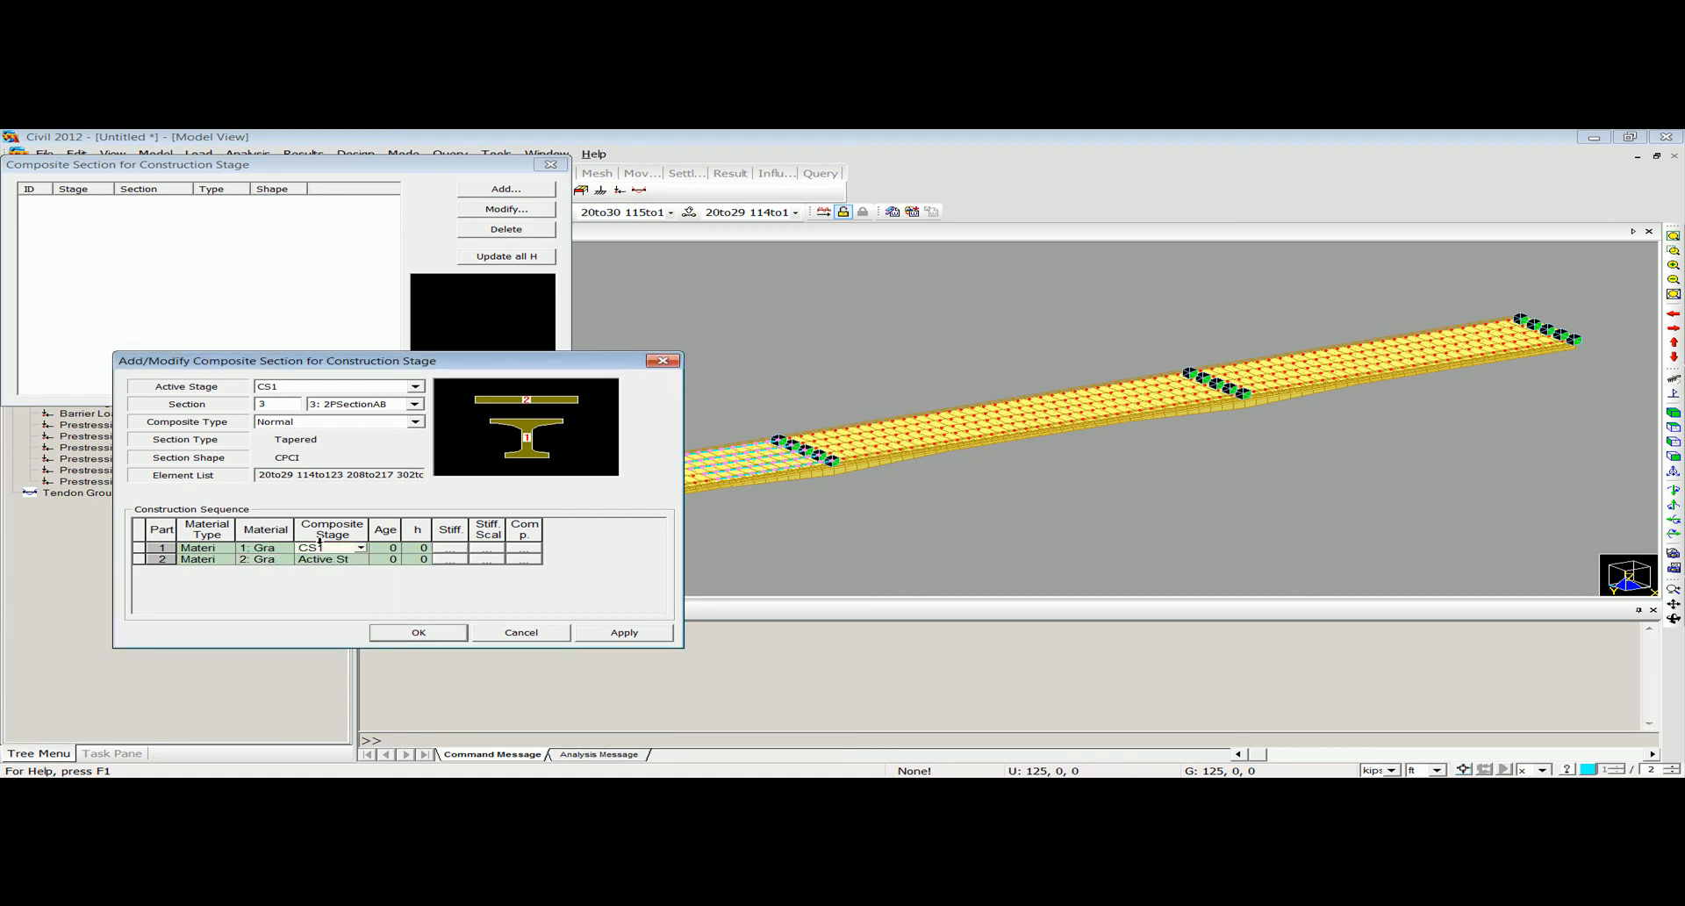
{"action": "left_click", "coordinate": [344, 559]}
{"action": "left_click", "coordinate": [360, 559]}
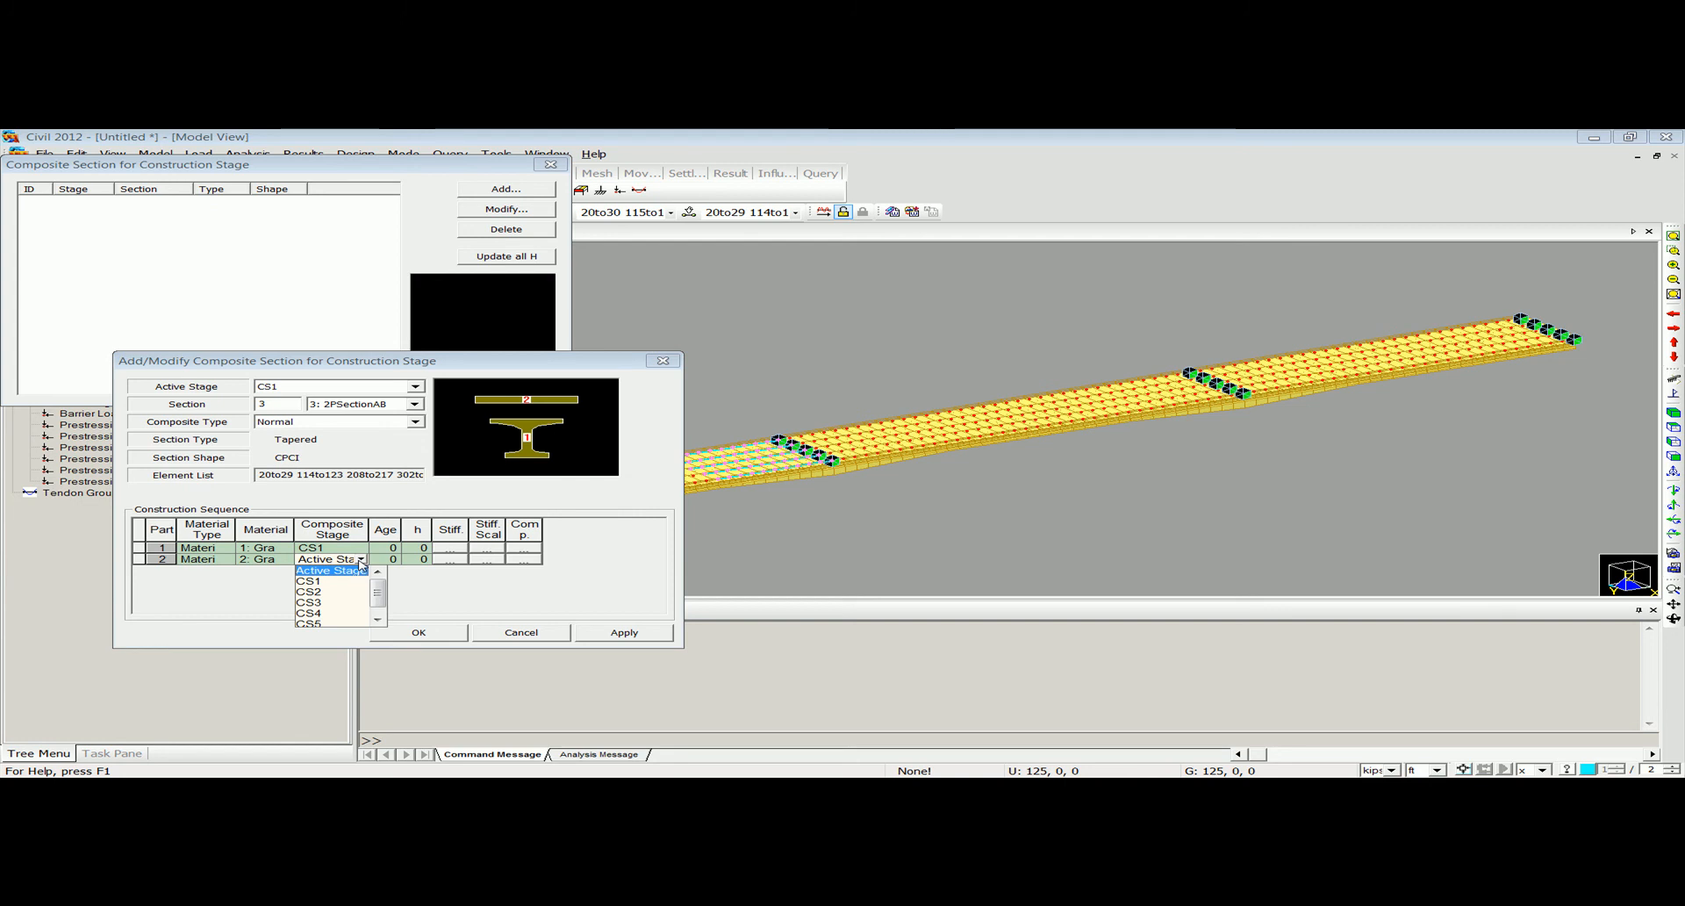
{"action": "left_click", "coordinate": [336, 603]}
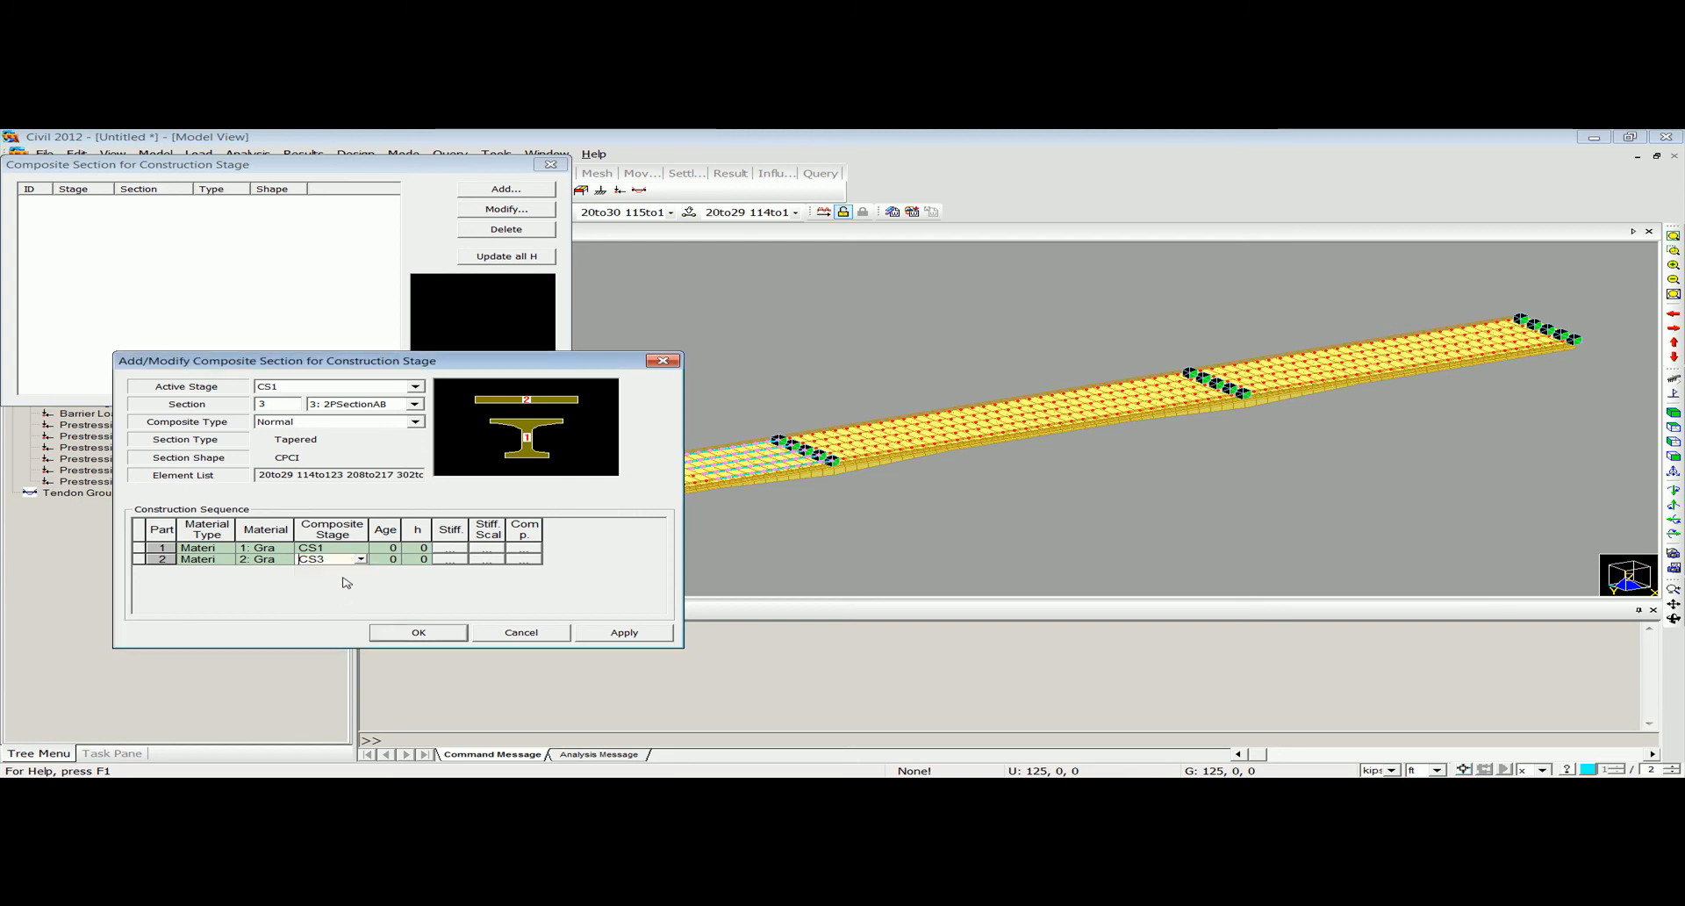
Enter the ages of parts 1 and 2 and save the composite section definition for 2PSectionAB.
{"action": "left_click", "coordinate": [389, 547]}
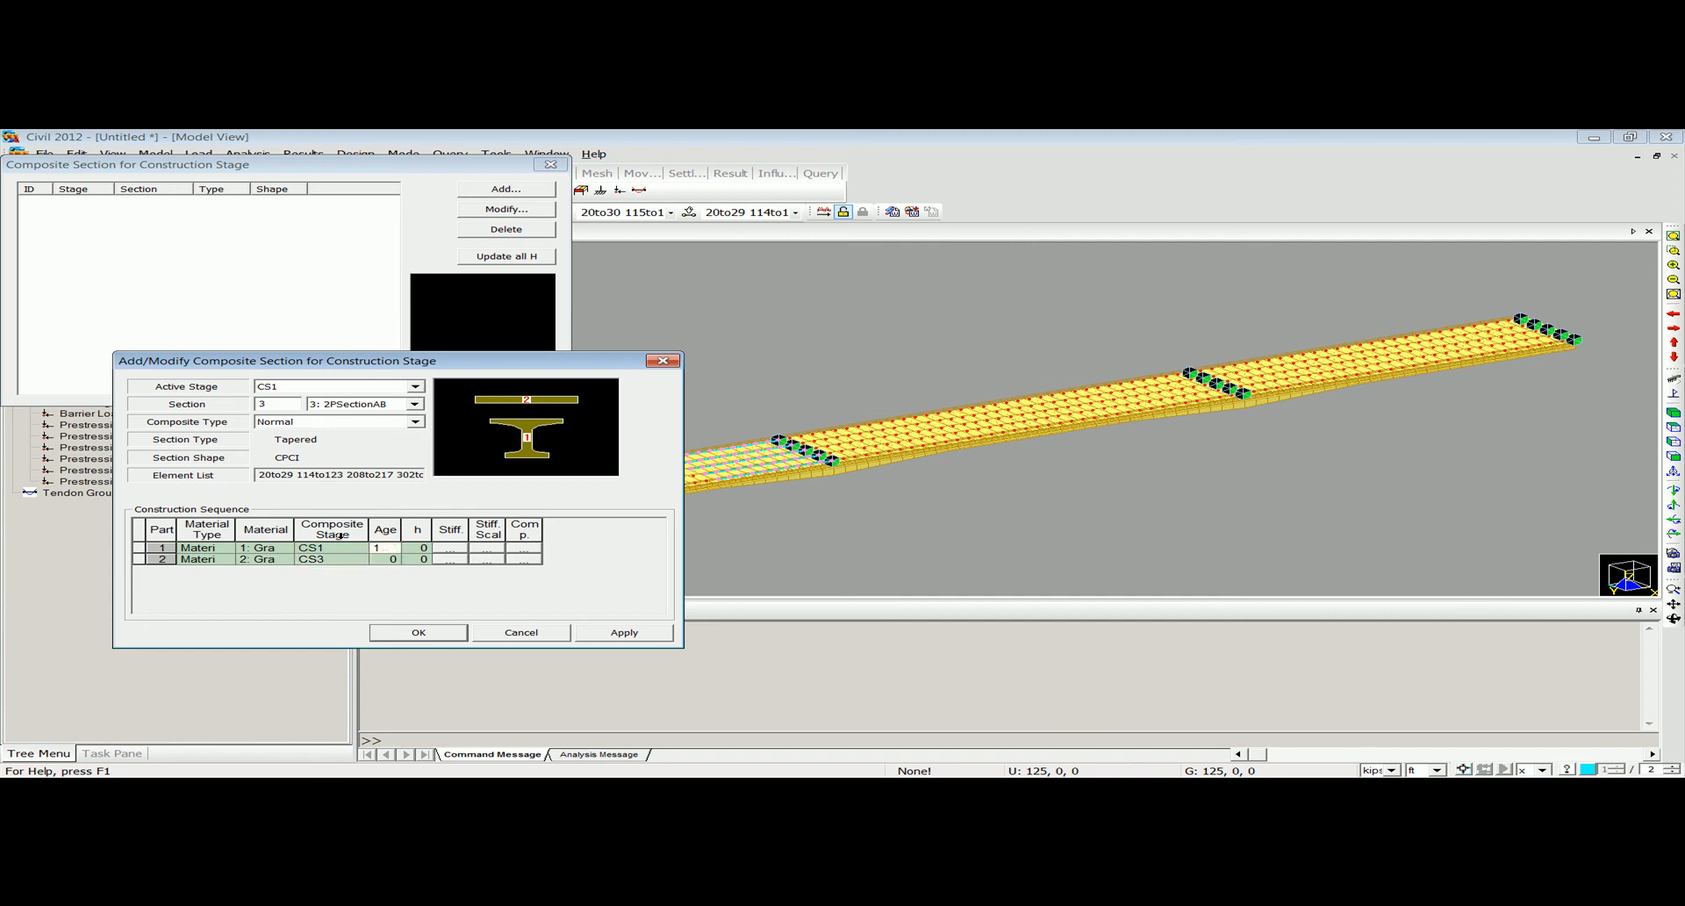
{"action": "left_click", "coordinate": [394, 559]}
{"action": "left_click", "coordinate": [418, 633]}
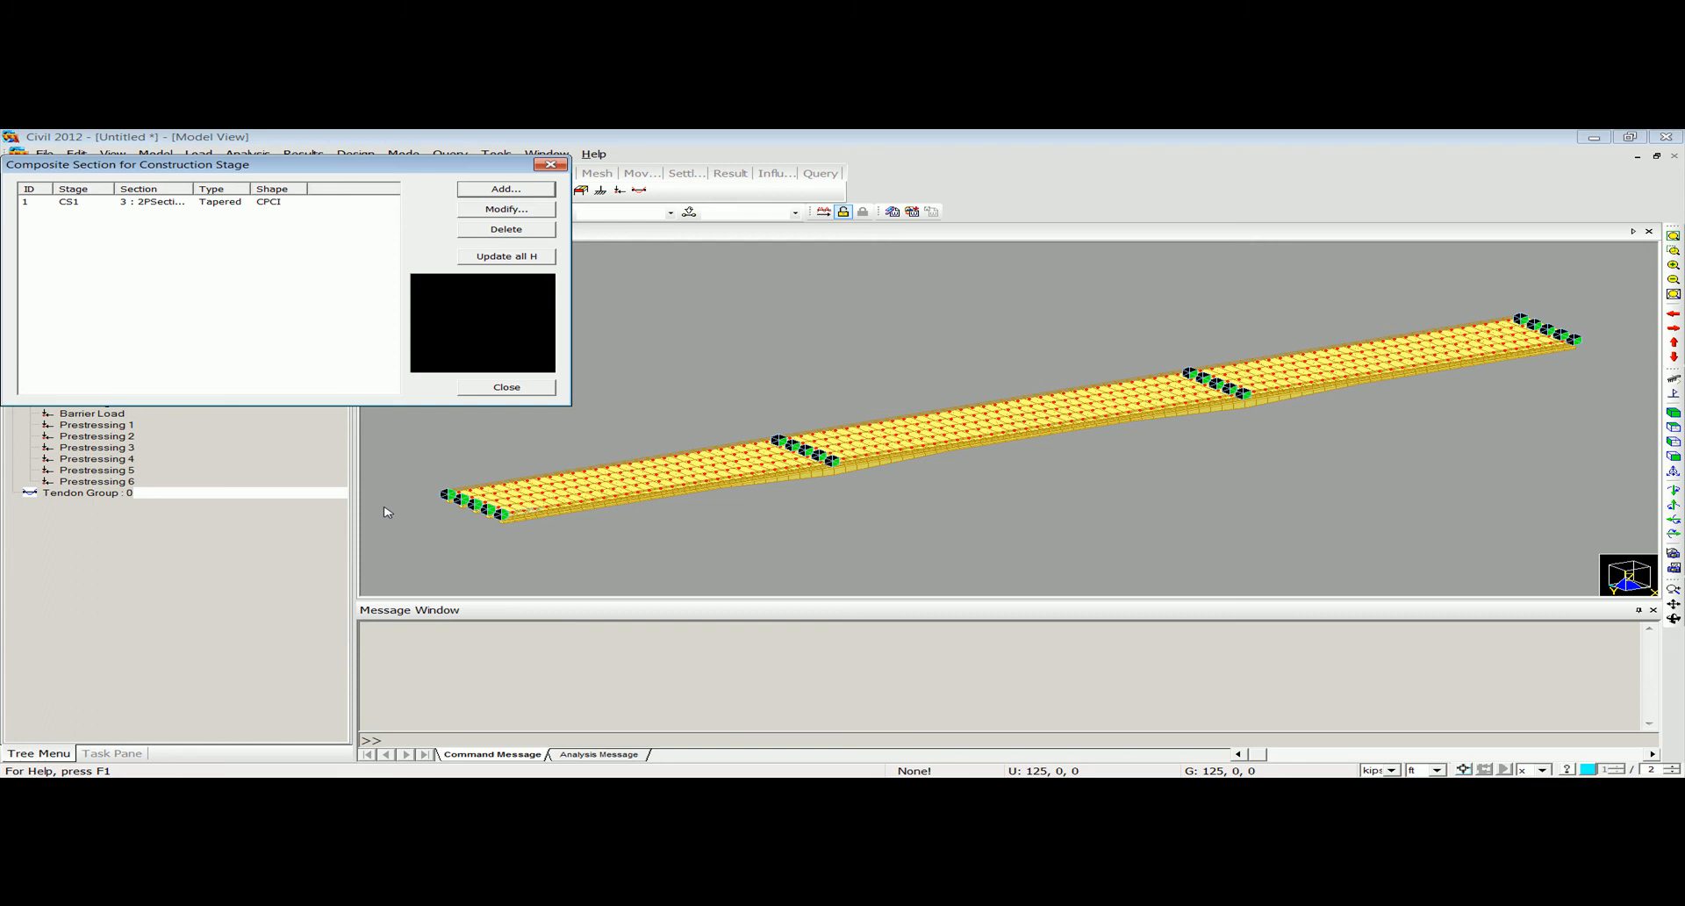
Add another composite section for construction stage with active stage CS1, section 4: 2PSectionBA and composite type Normal.
{"action": "left_click", "coordinate": [475, 210]}
{"action": "left_click_drag", "start_coordinate": [268, 423], "coordinate": [324, 337]}
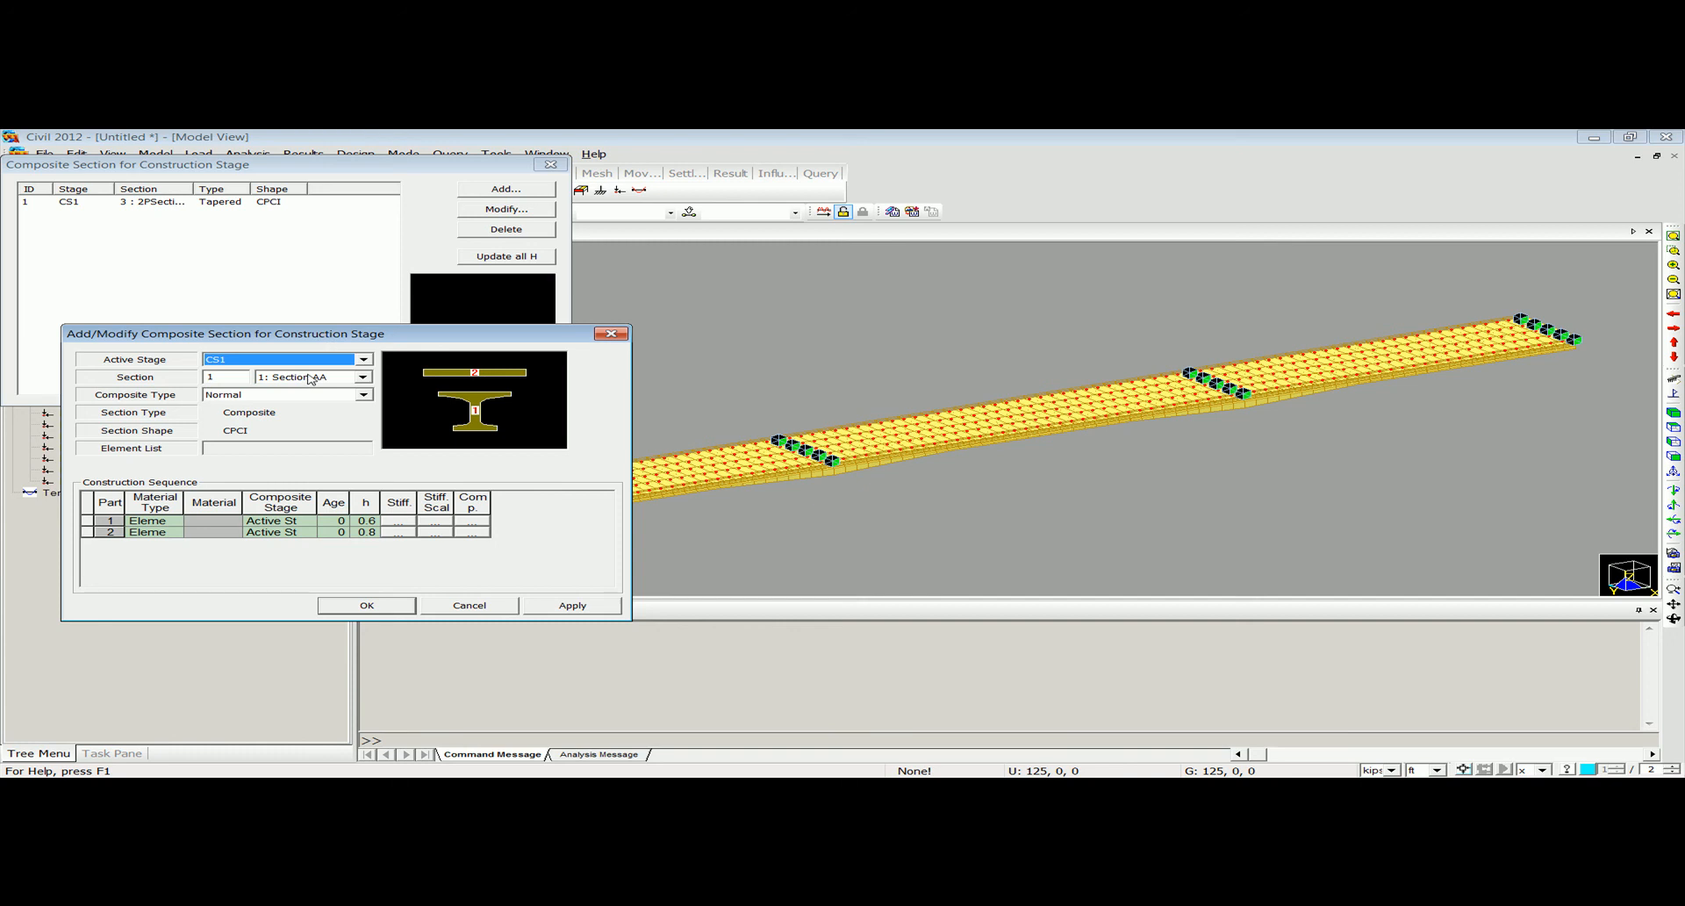
{"action": "left_click", "coordinate": [309, 378]}
{"action": "left_click", "coordinate": [310, 428]}
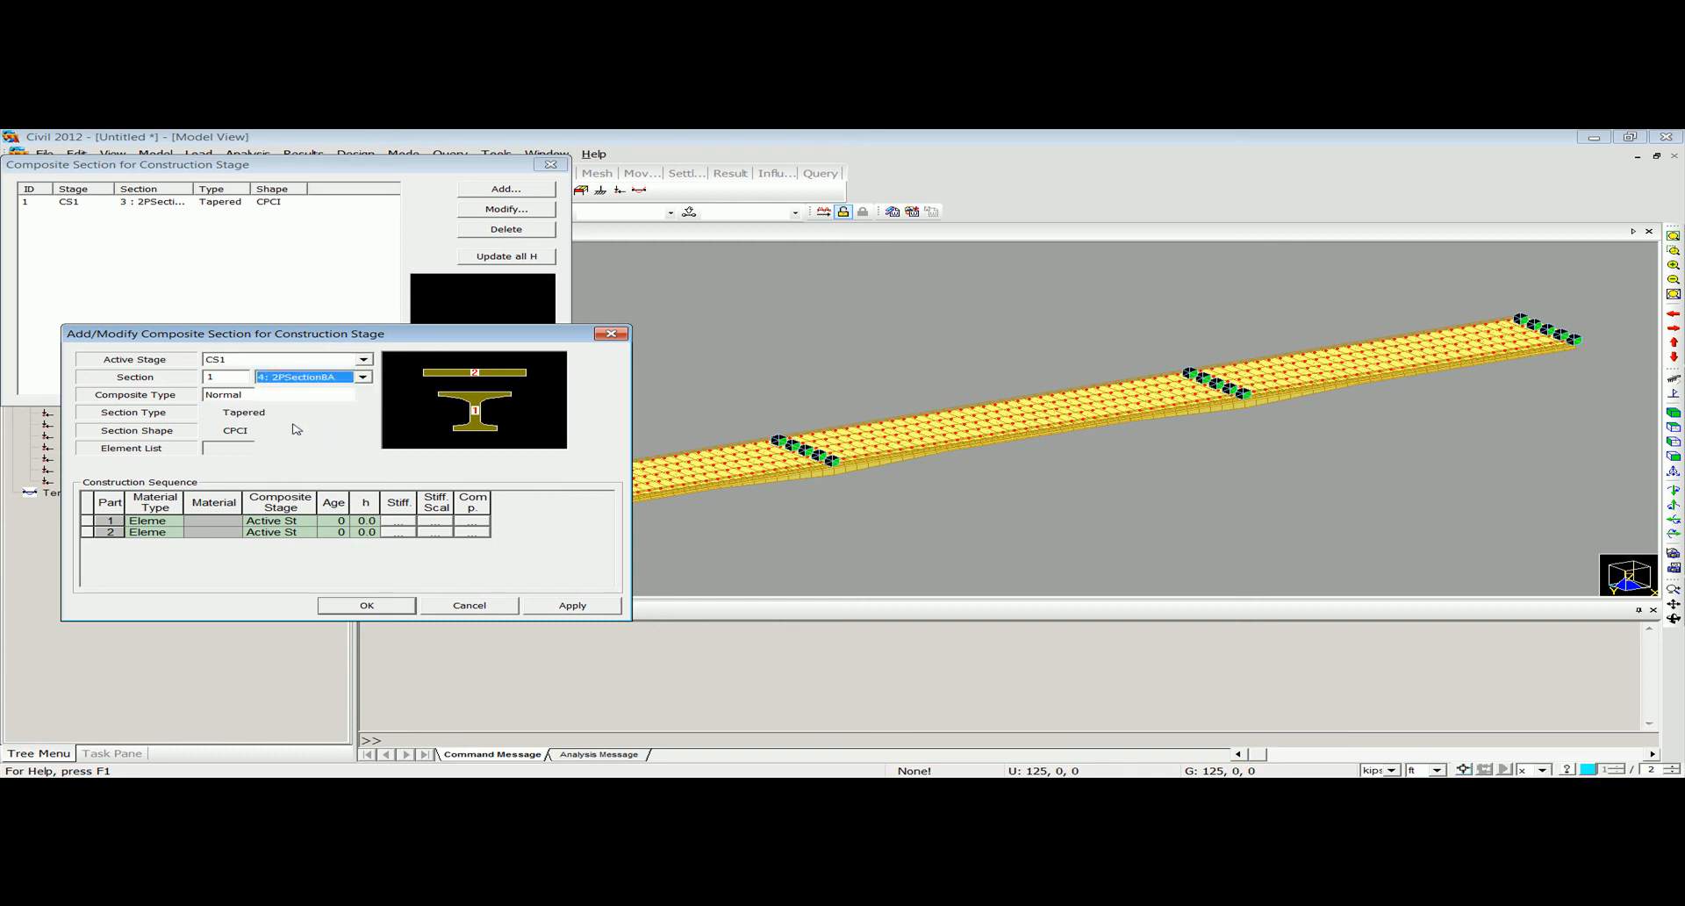
Set the material type of both 2PSectionBA parts to Material, assigning material 1 to part 1 and material 2 to part 2.
{"action": "left_click", "coordinate": [155, 520]}
{"action": "left_click", "coordinate": [151, 543]}
{"action": "left_click", "coordinate": [151, 532]}
{"action": "left_click", "coordinate": [176, 532]}
{"action": "left_click", "coordinate": [175, 554]}
{"action": "left_click", "coordinate": [235, 522]}
{"action": "left_click", "coordinate": [219, 532]}
{"action": "left_click", "coordinate": [234, 532]}
{"action": "left_click", "coordinate": [224, 554]}
Set the composite stage of 2PSectionBA to CS1 for part 1 and CS3 for part 2.
{"action": "left_click", "coordinate": [279, 521]}
{"action": "left_click", "coordinate": [309, 521]}
{"action": "left_click", "coordinate": [286, 542]}
{"action": "left_click", "coordinate": [307, 532]}
{"action": "left_click", "coordinate": [309, 531]}
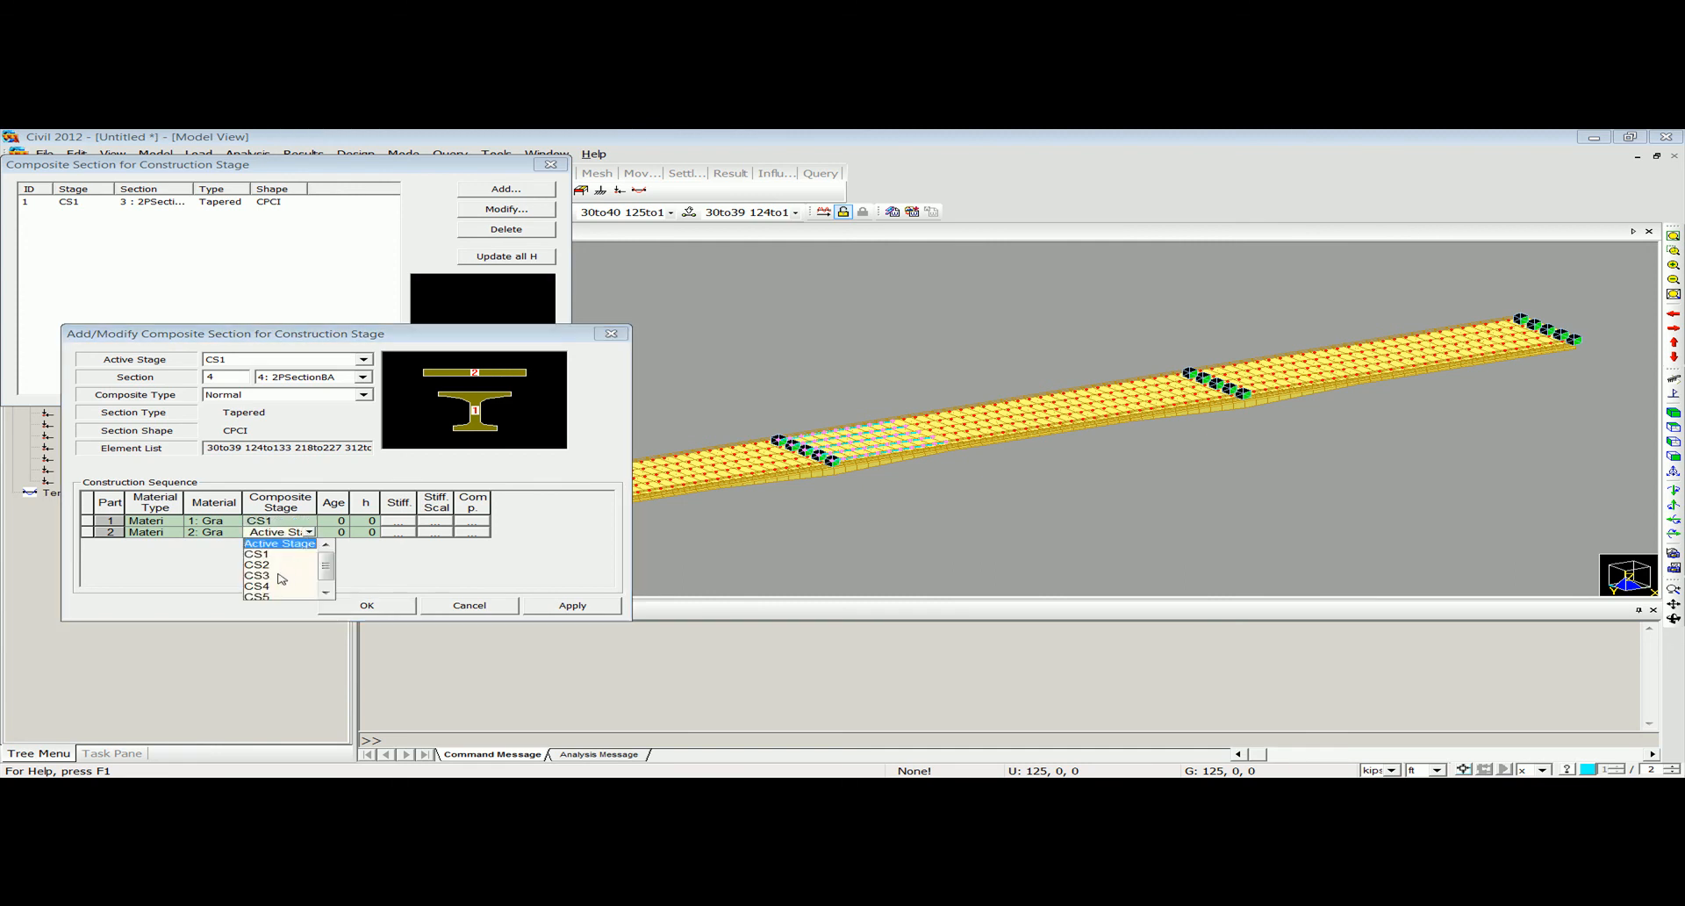
{"action": "left_click", "coordinate": [278, 575]}
Set the ages of 2PSectionBA to 12 for part 1 and 15 for part 2, then save the composite section definition.
{"action": "left_click", "coordinate": [343, 520]}
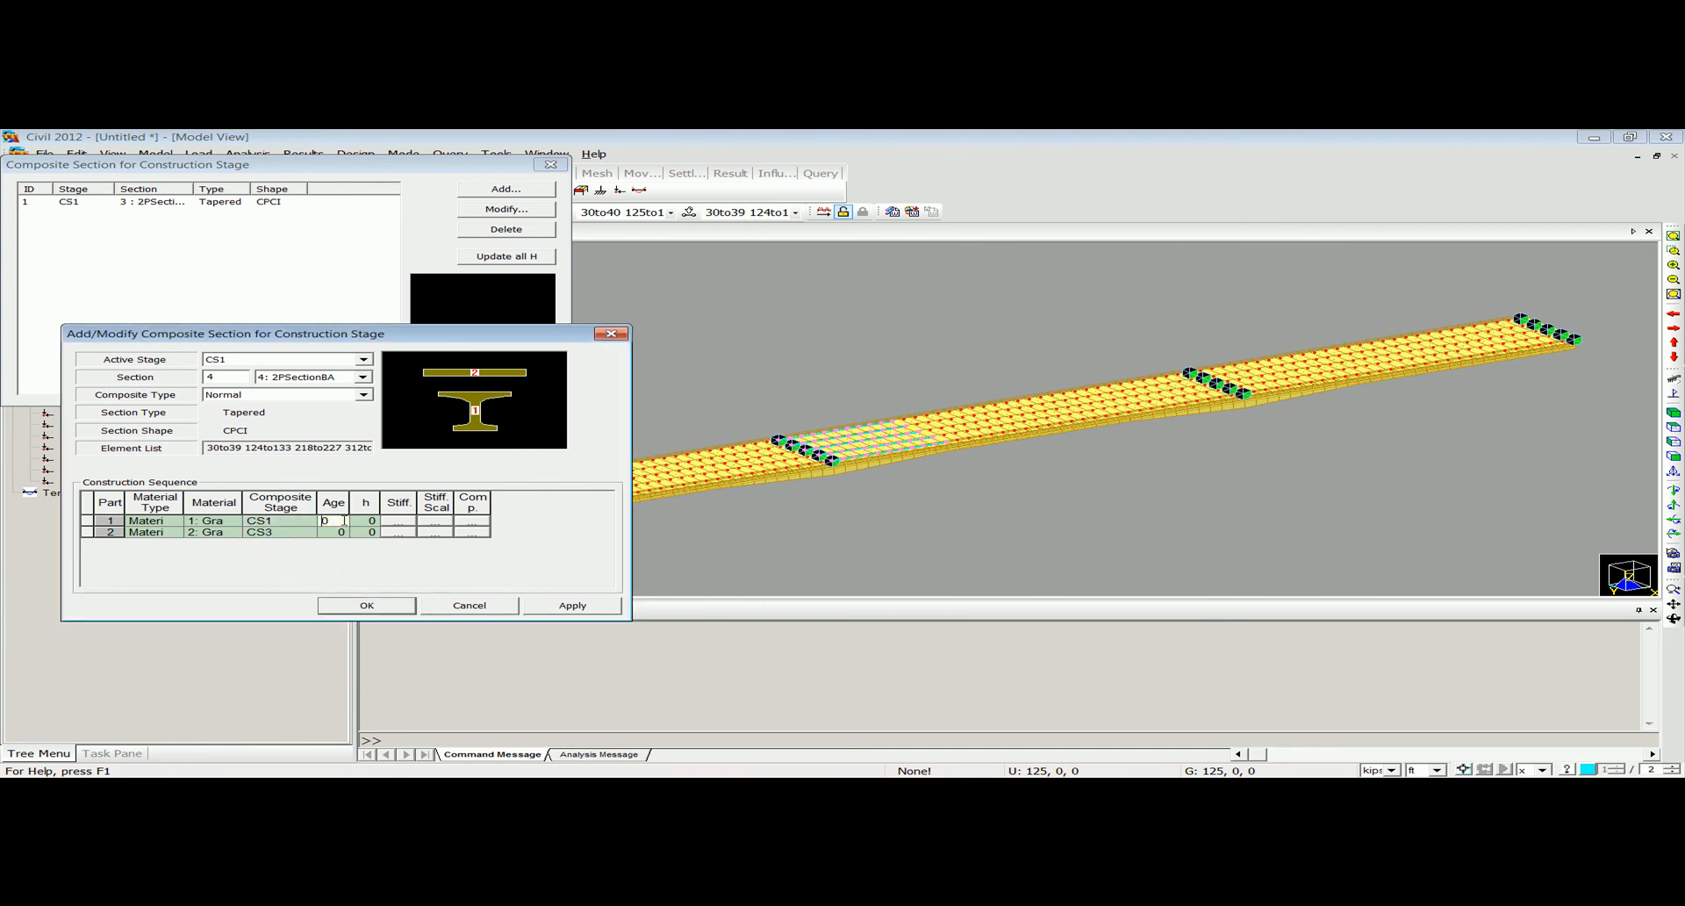
{"action": "type", "text": "12"}
{"action": "left_click", "coordinate": [339, 529]}
{"action": "type", "text": "15"}
{"action": "left_click", "coordinate": [367, 604]}
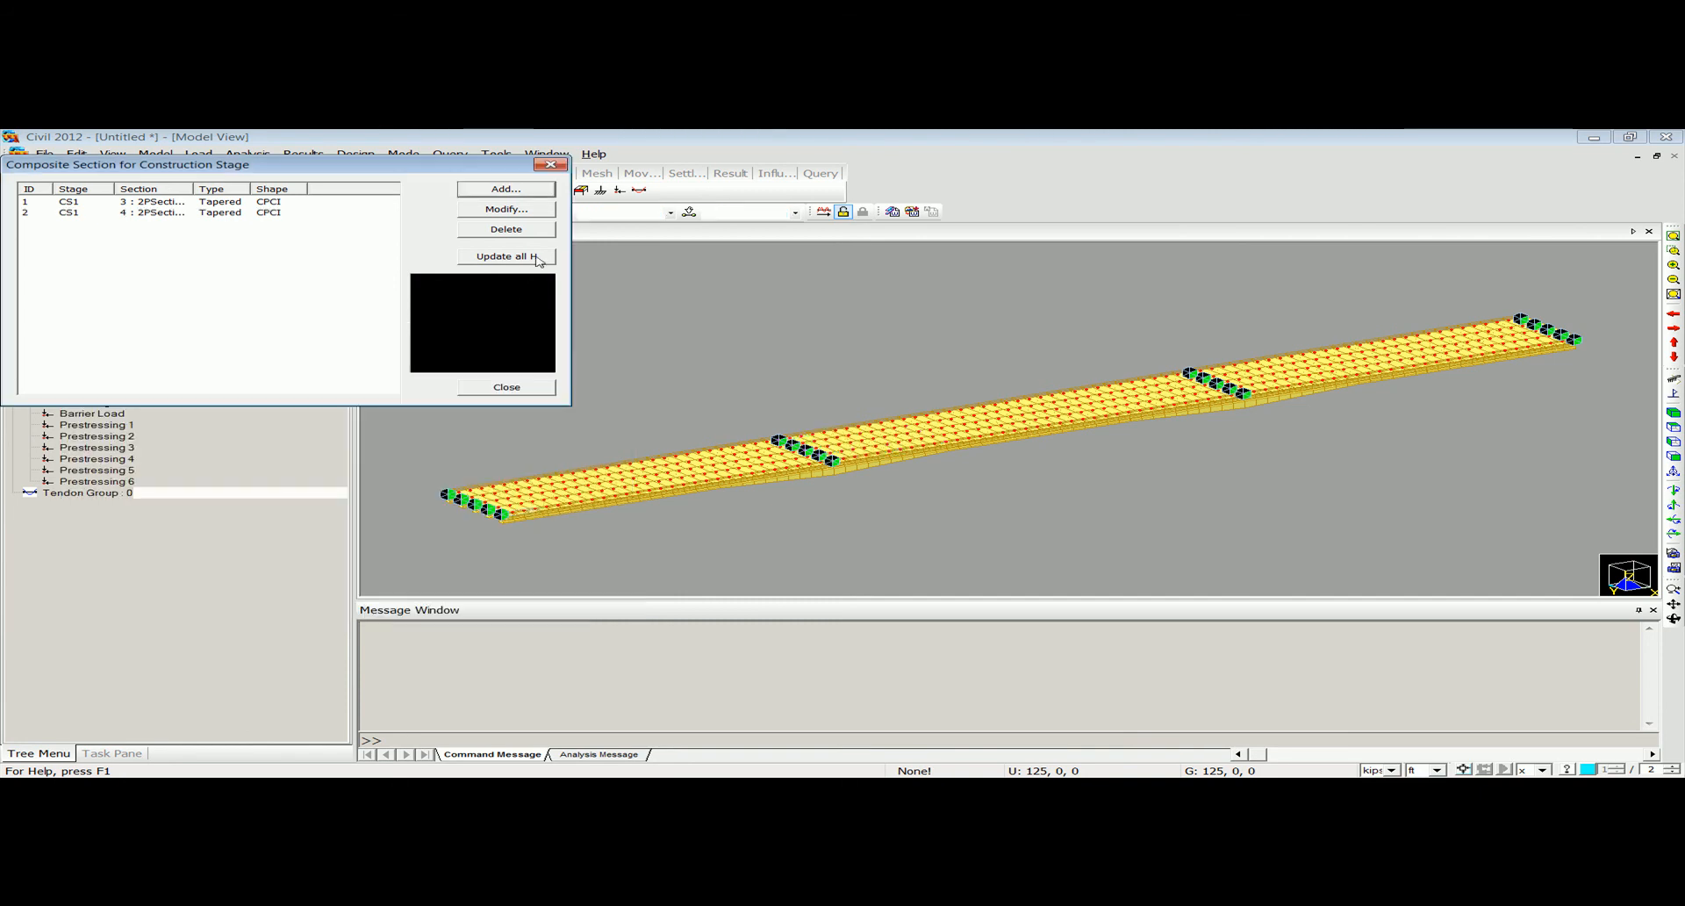
{"action": "left_click", "coordinate": [551, 165]}
Display construction stages CS2 and CS1 to inspect their active girders, and return the display to the Base stage.
{"action": "left_click", "coordinate": [378, 191]}
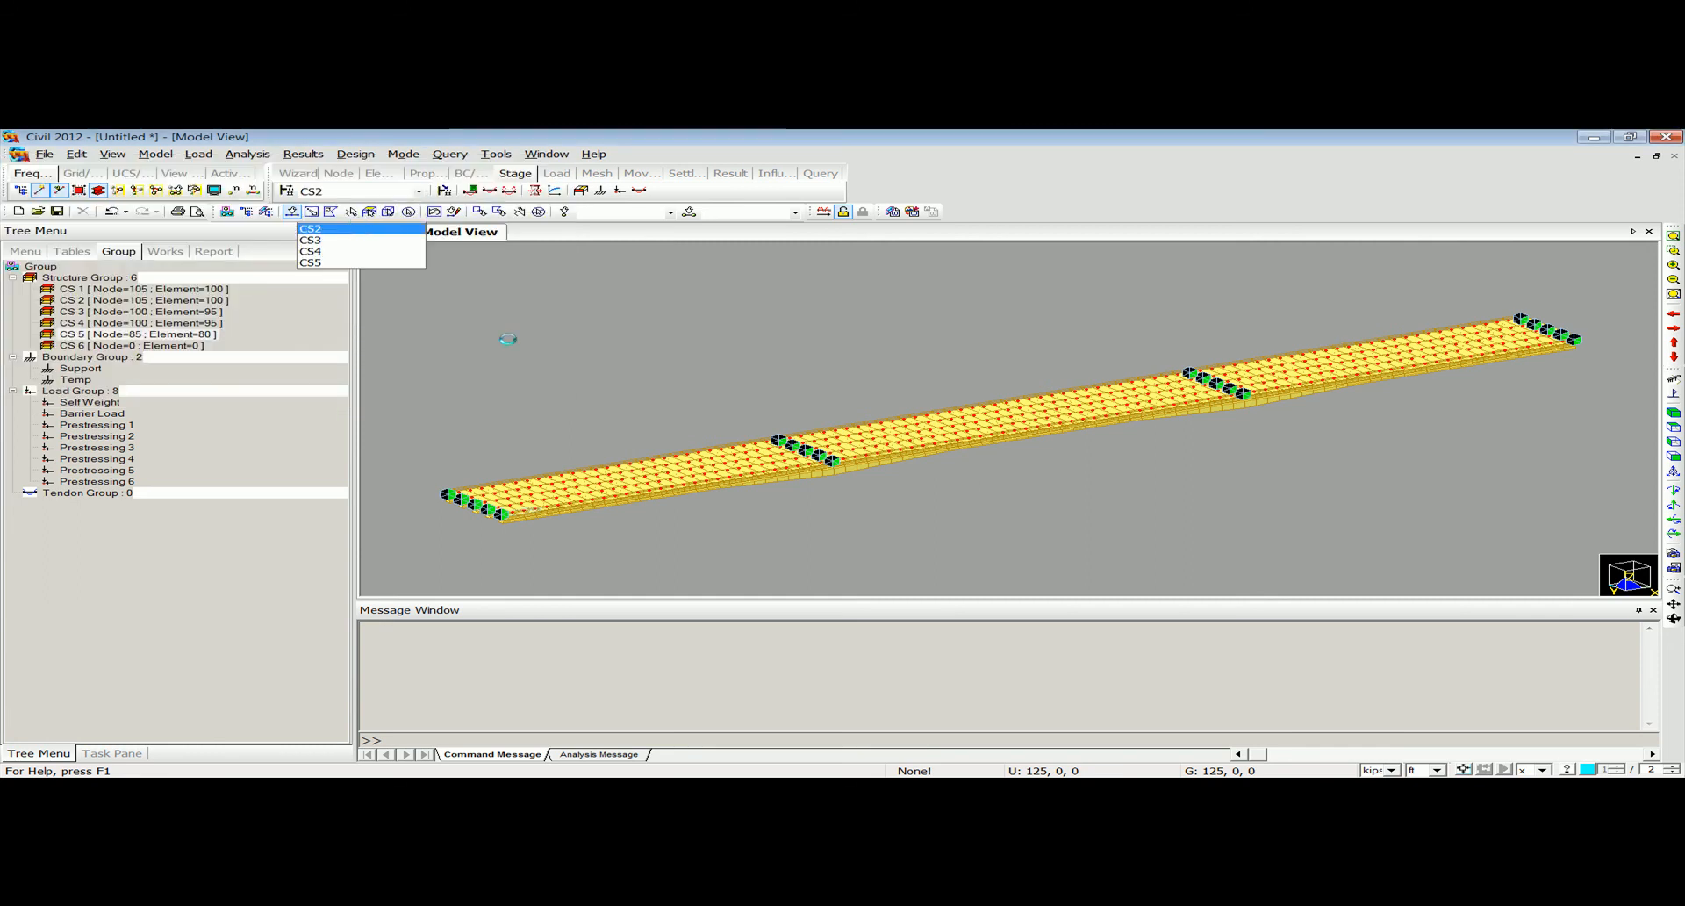
{"action": "left_click", "coordinate": [351, 222]}
{"action": "left_click", "coordinate": [419, 190]}
{"action": "left_click", "coordinate": [351, 213]}
{"action": "mouse_move", "coordinate": [696, 501]}
{"action": "middle_mouse_down", "text": "ctrl"}
{"action": "mouse_move", "coordinate": [793, 482]}
{"action": "mouse_move", "coordinate": [677, 508]}
{"action": "mouse_move", "coordinate": [636, 481]}
{"action": "mouse_move", "coordinate": [719, 512]}
{"action": "middle_mouse_up", "text": "ctrl"}
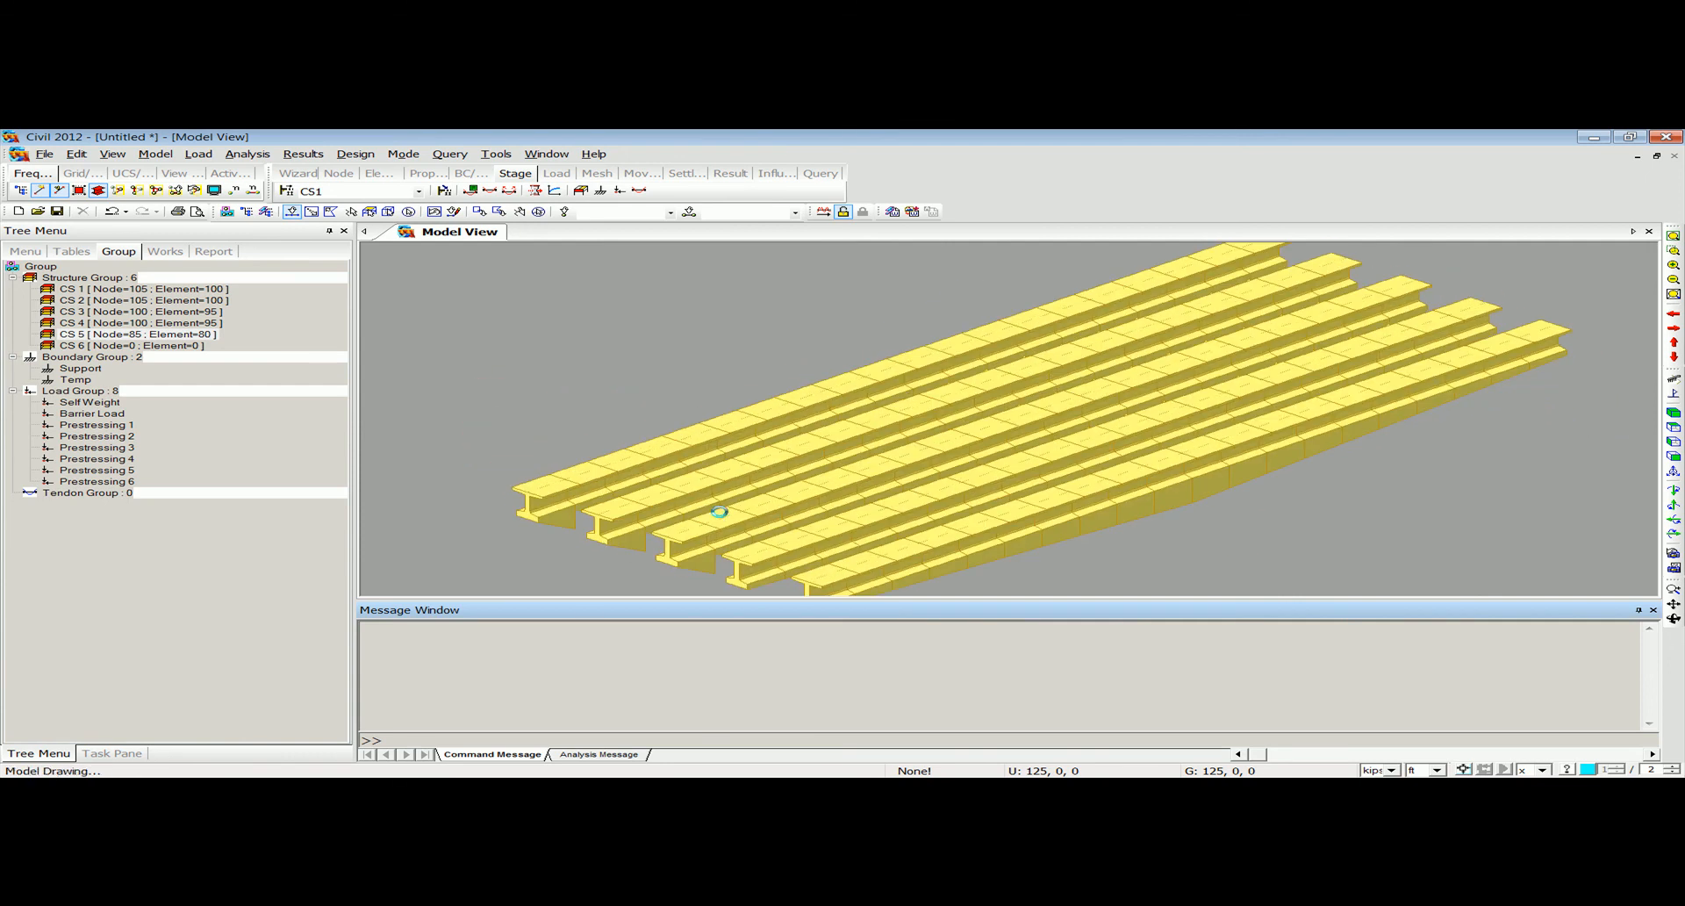
{"action": "left_click", "coordinate": [430, 156]}
{"action": "left_click", "coordinate": [323, 192]}
{"action": "left_click", "coordinate": [325, 203]}
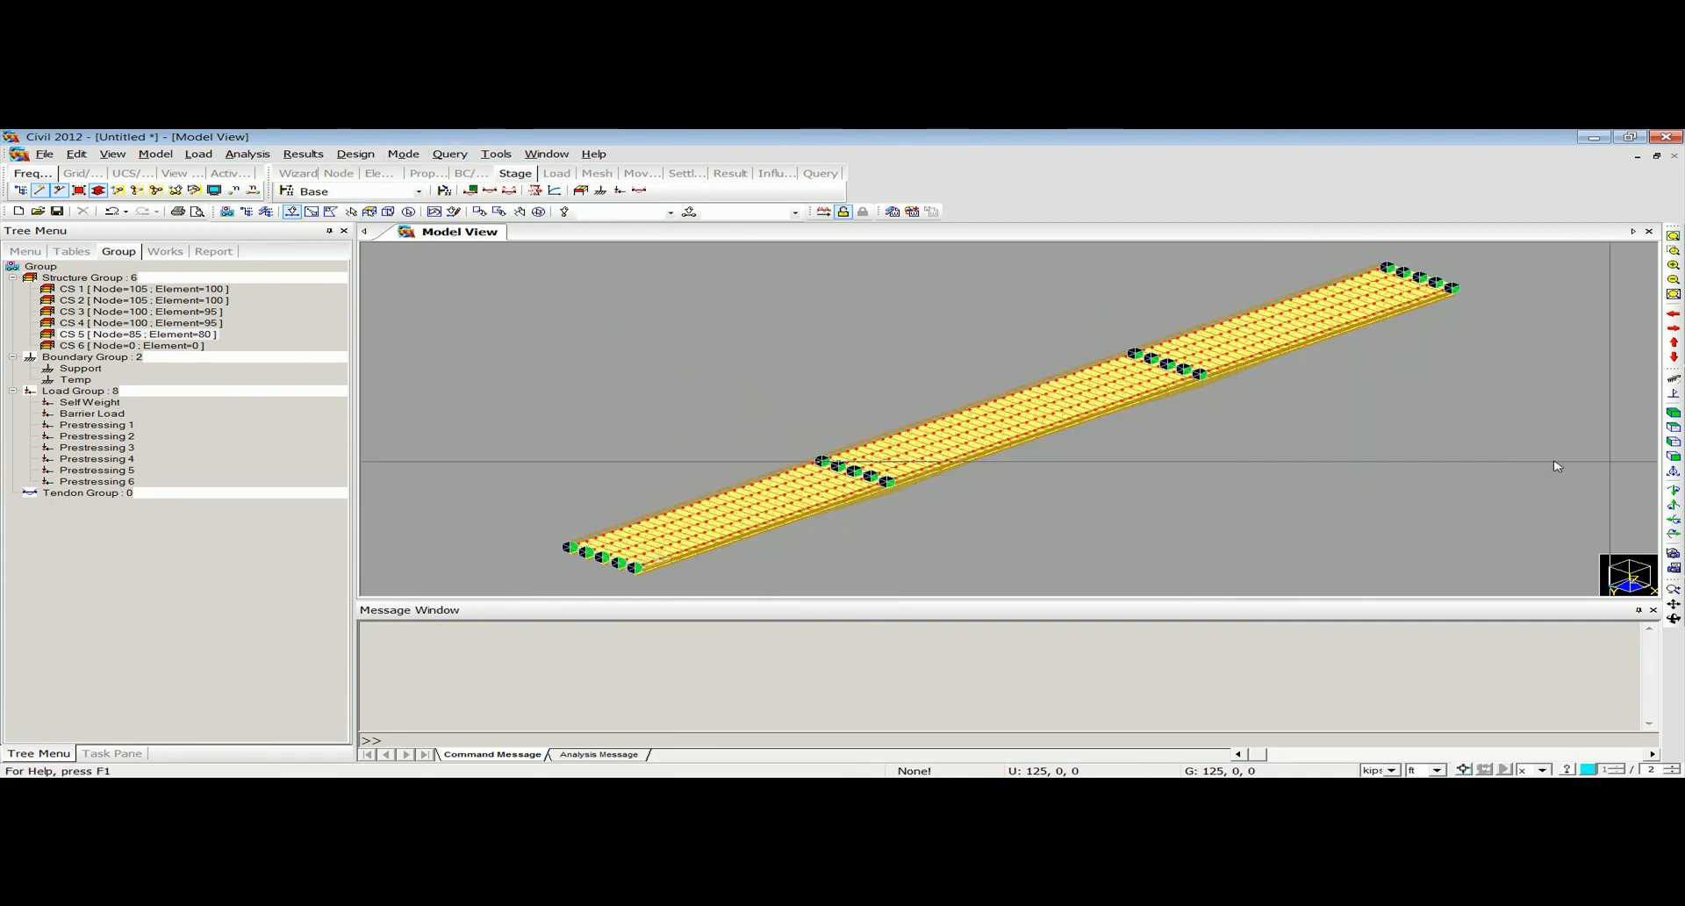
Create a structure group named CS1 Deck 1 while viewing the bridge from the front.
{"action": "left_click", "coordinate": [1674, 458]}
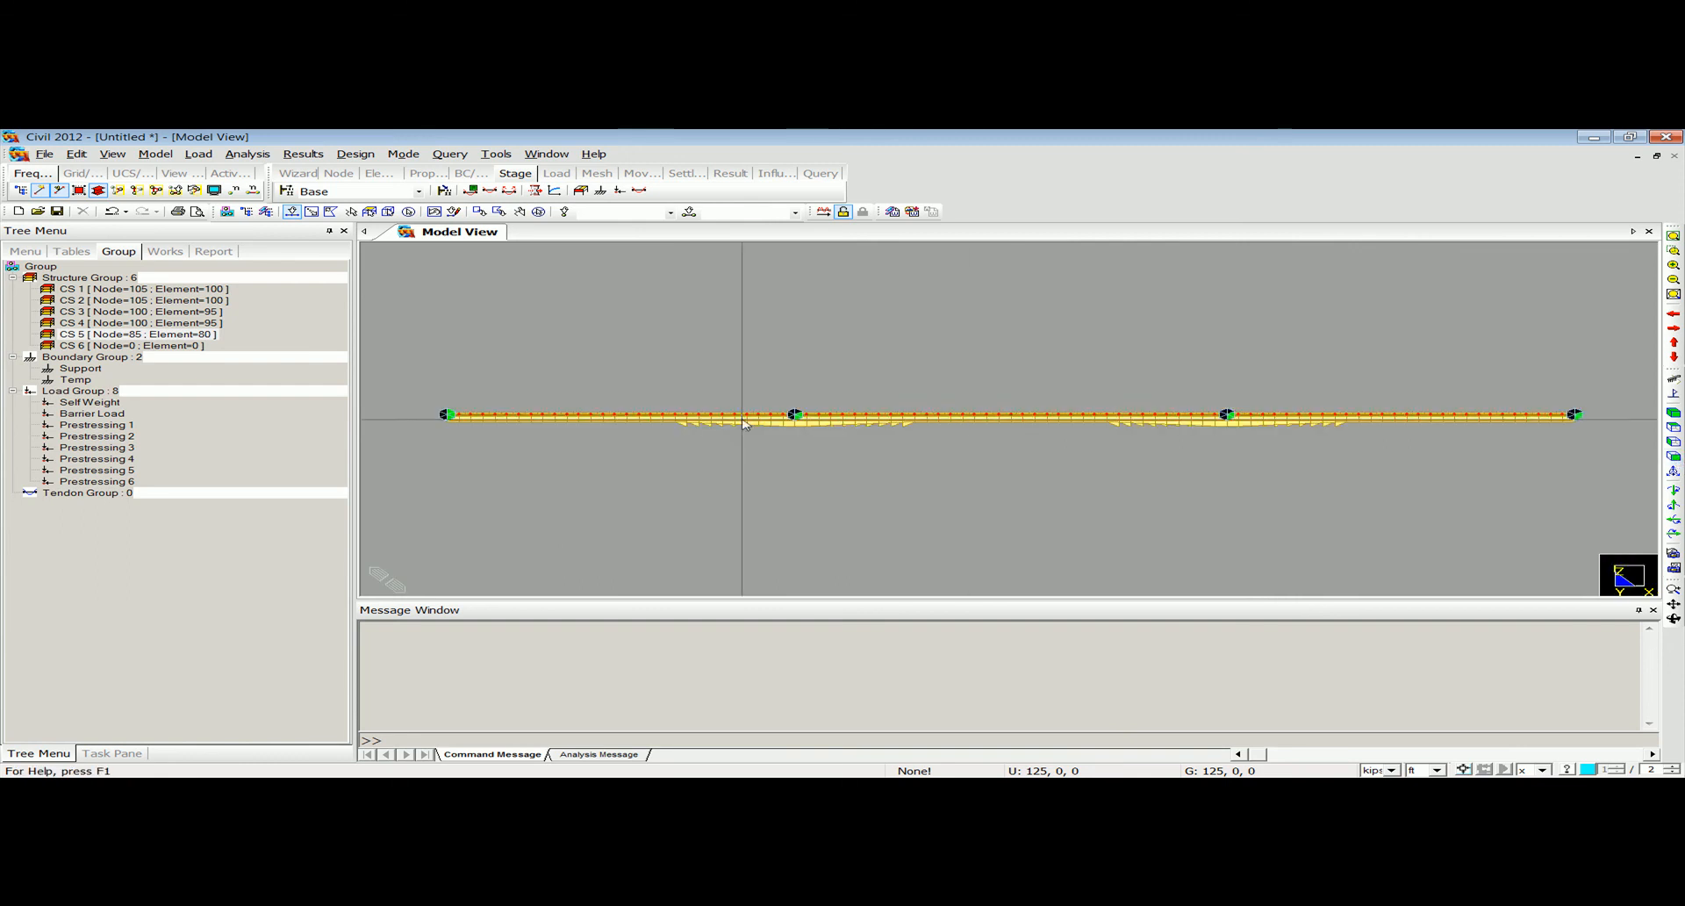
{"action": "left_click", "coordinate": [97, 278]}
{"action": "right_click", "coordinate": [97, 279]}
{"action": "left_click", "coordinate": [108, 286]}
{"action": "type", "text": "CS1 Deck 1"}
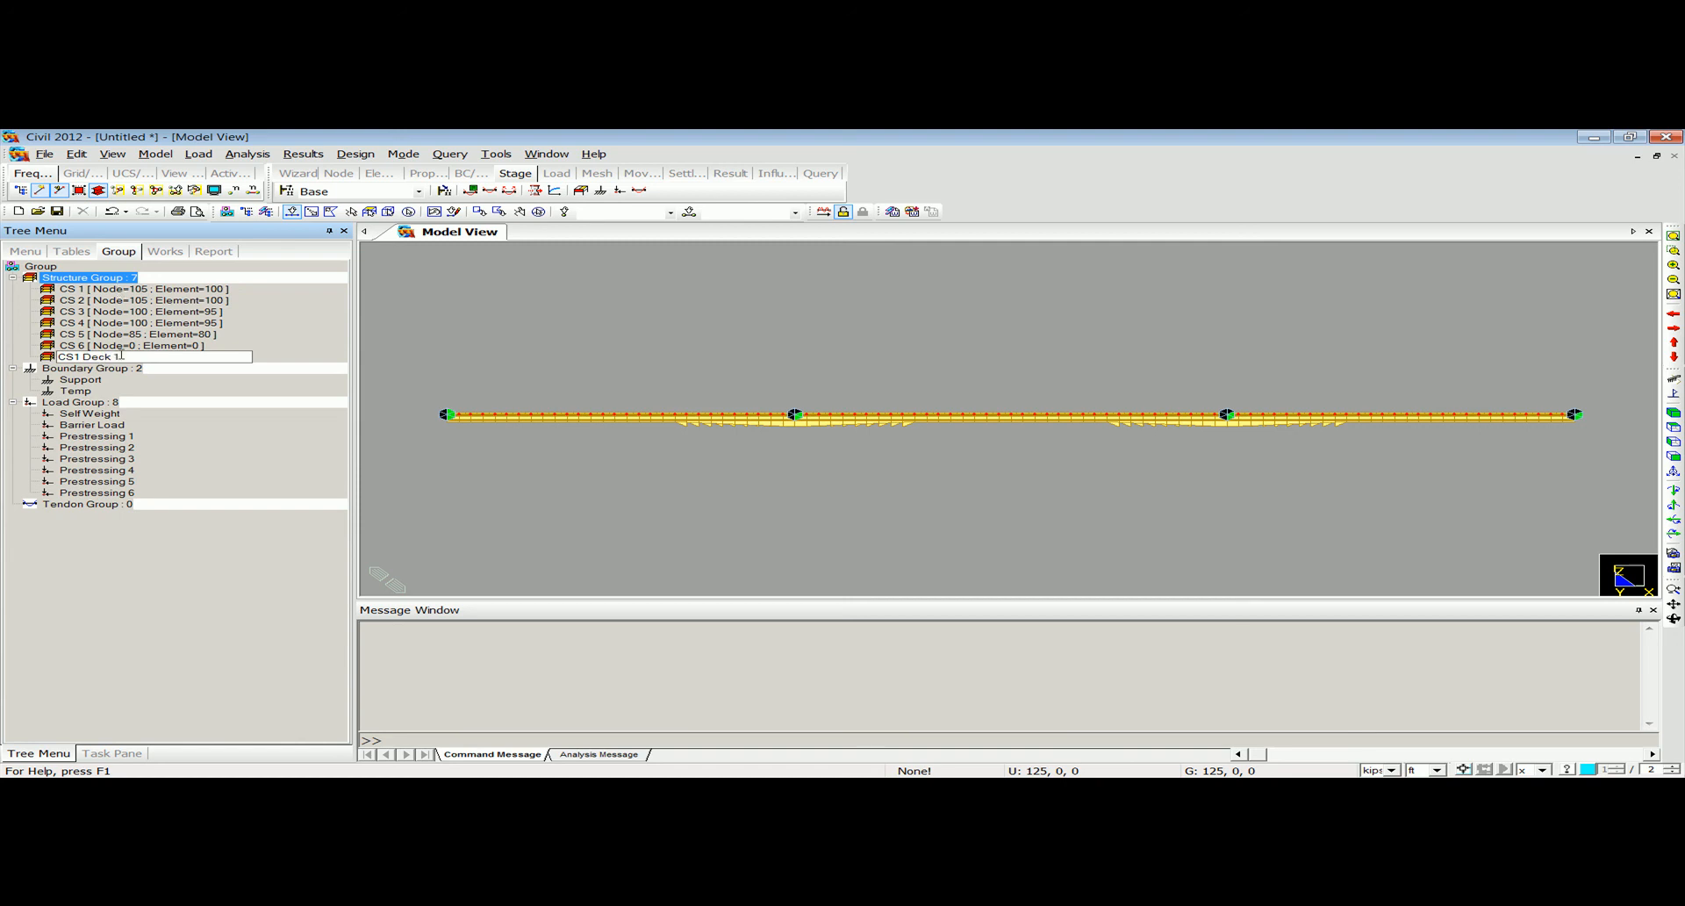
{"action": "left_click", "coordinate": [133, 345]}
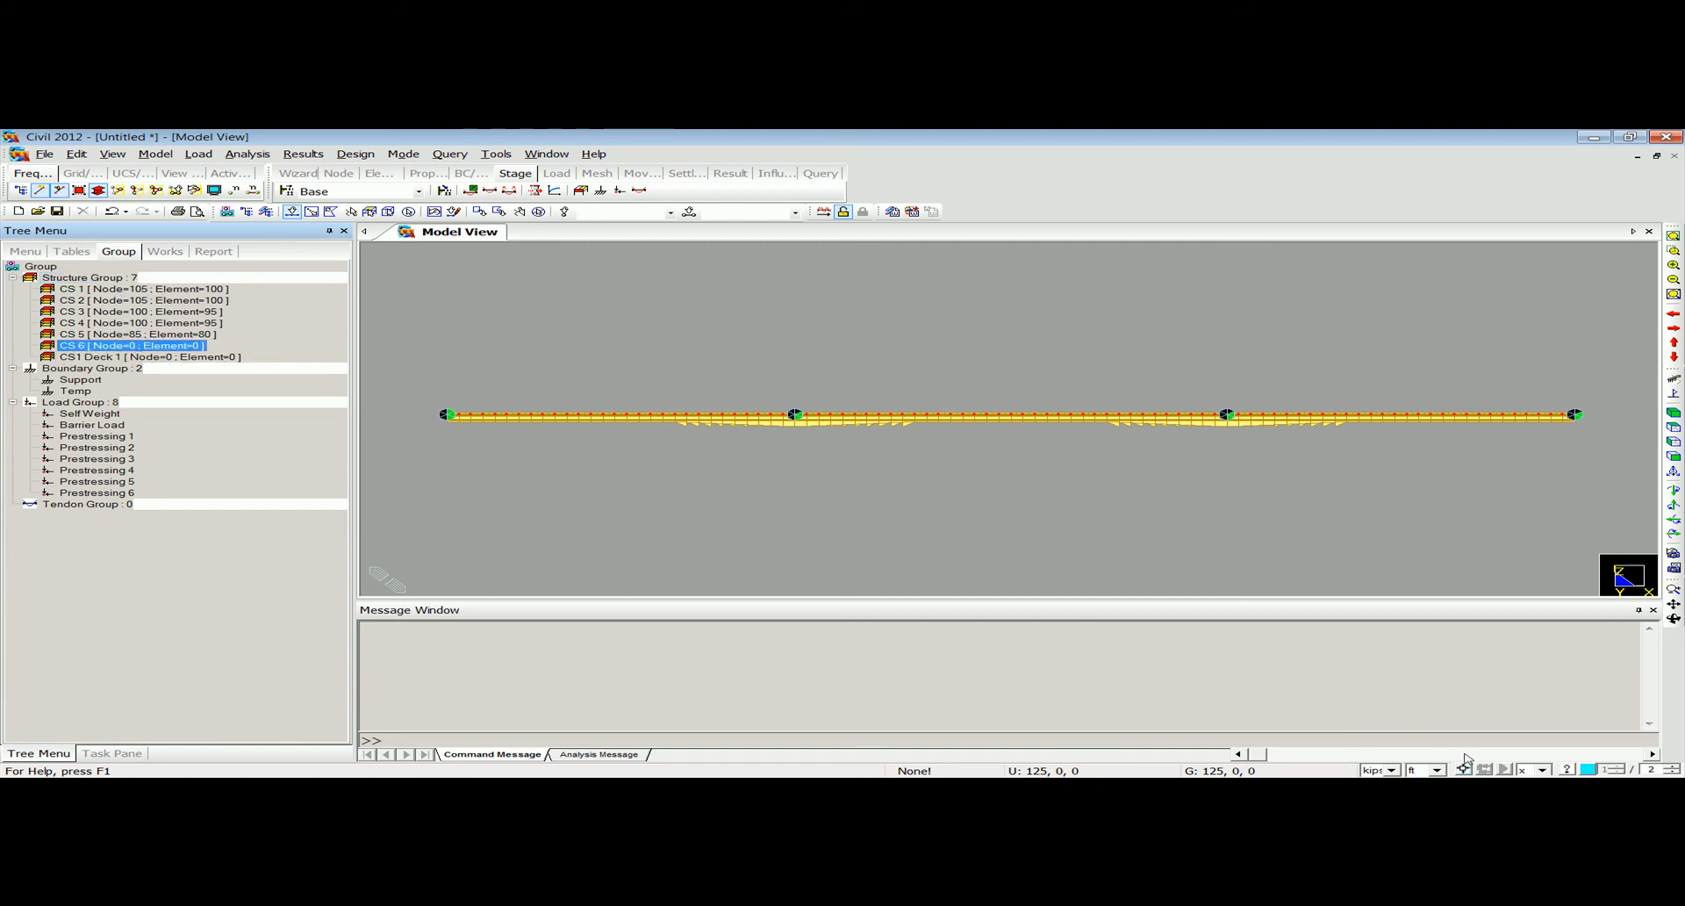
Select the deck's y-direction elements around the first interior support and assign them to the CS1 Deck 1 group.
{"action": "left_click", "coordinate": [1540, 770]}
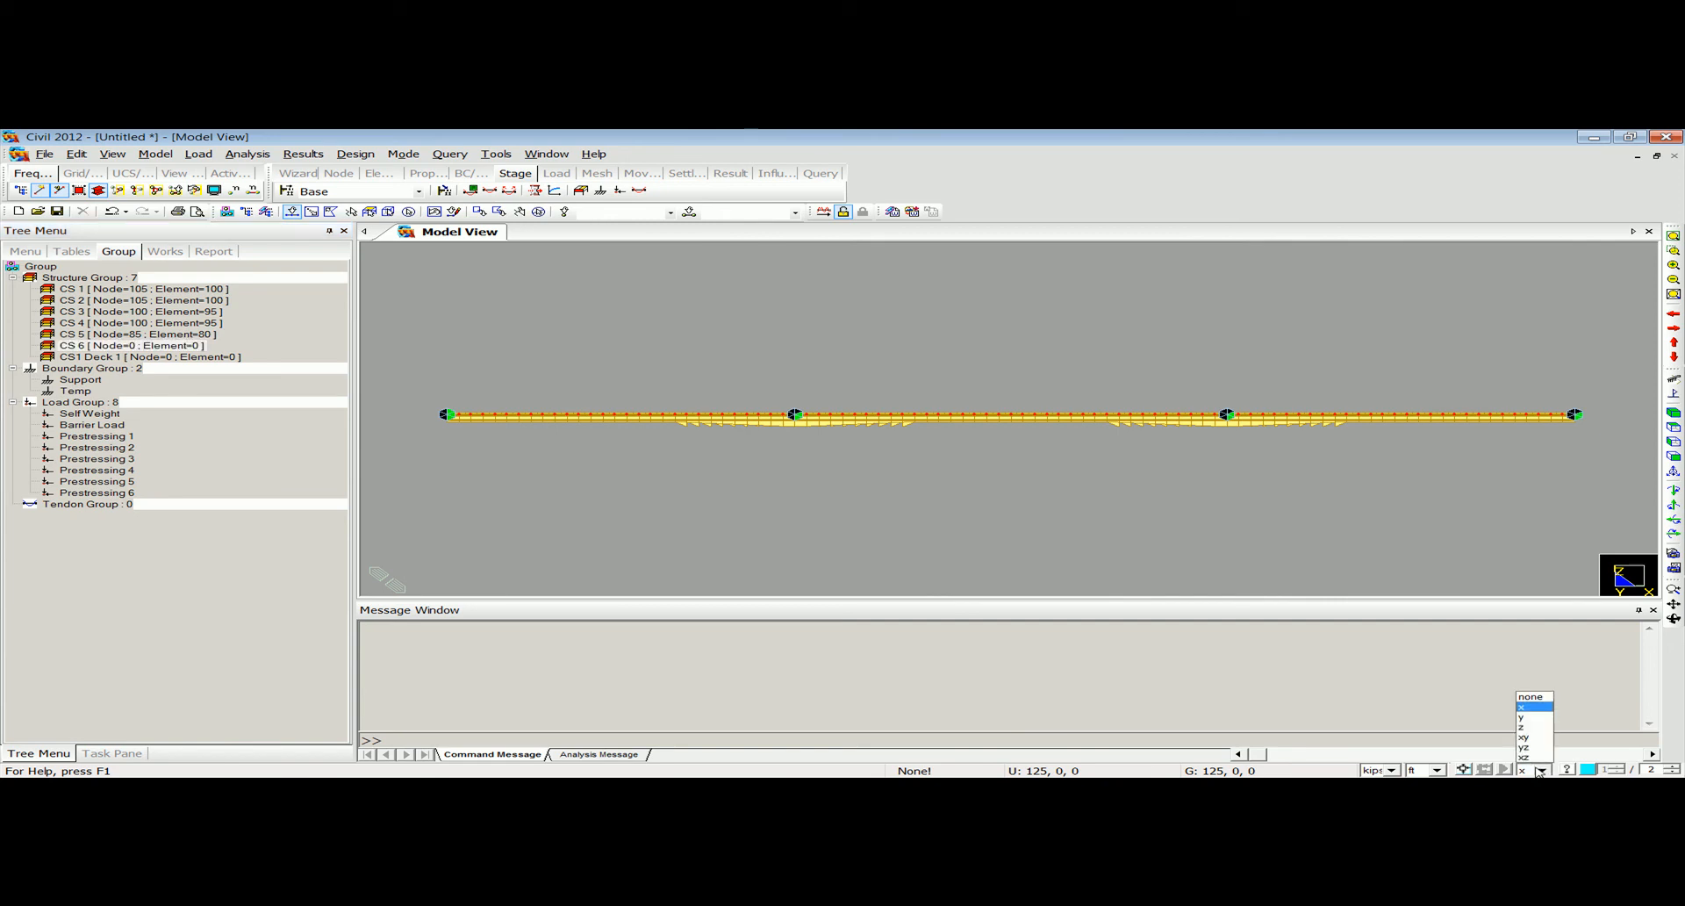
{"action": "left_click", "coordinate": [1534, 718]}
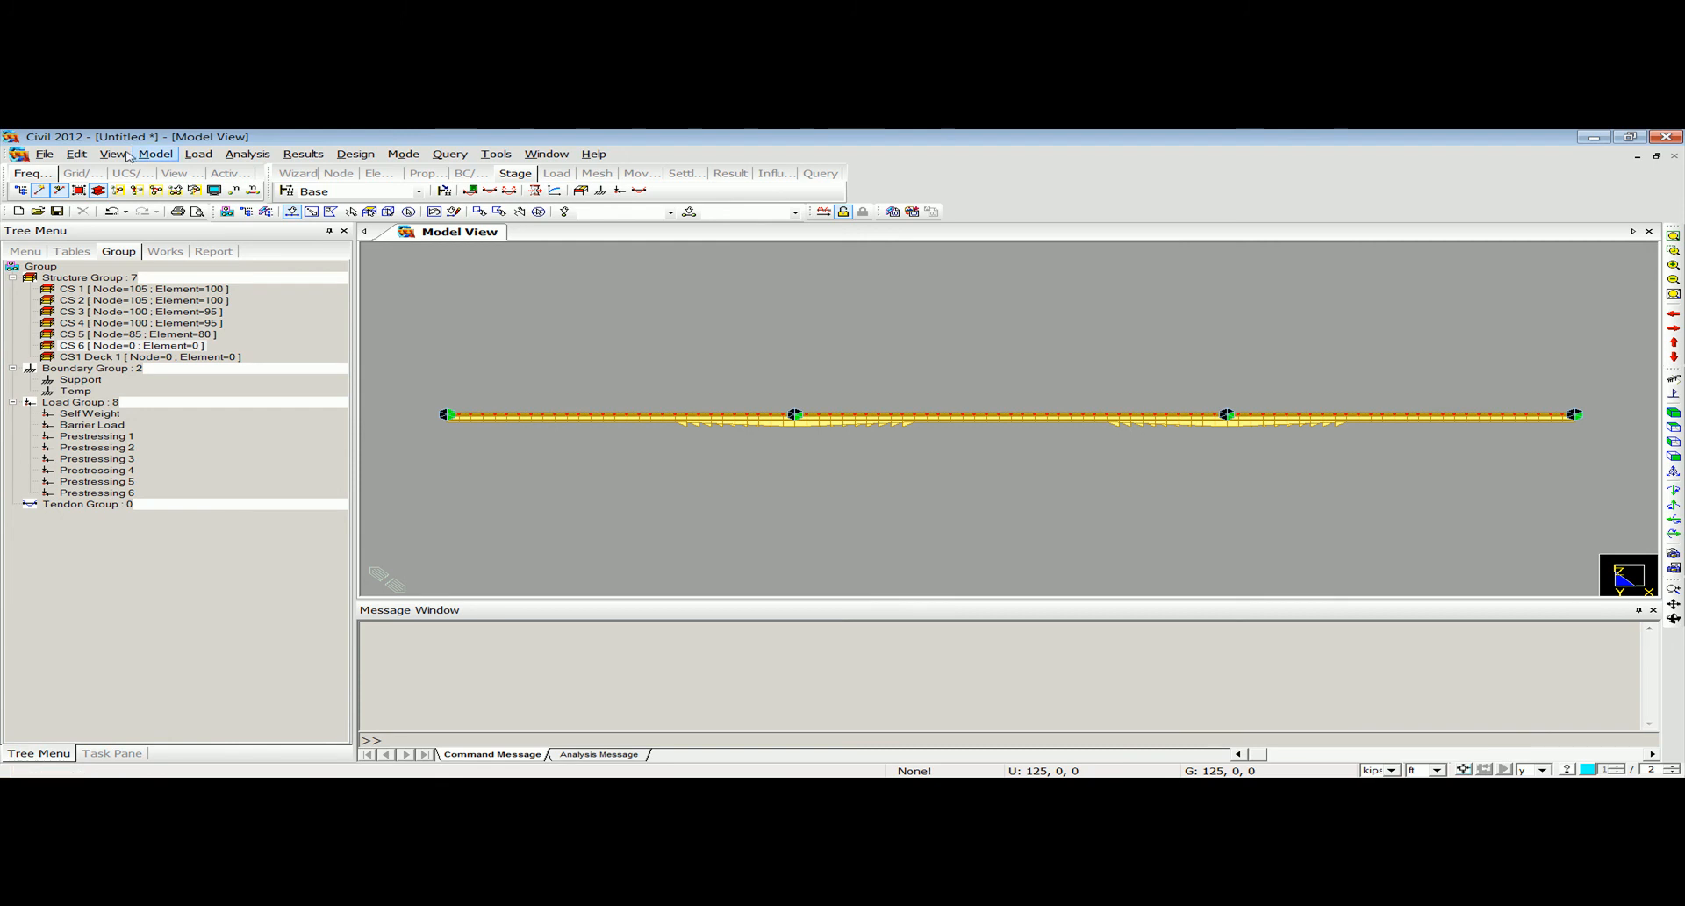
{"action": "left_click_drag", "start_coordinate": [670, 374], "coordinate": [926, 473]}
{"action": "middle_click_drag", "start_coordinate": [851, 466], "coordinate": [761, 446], "text": "ctrl"}
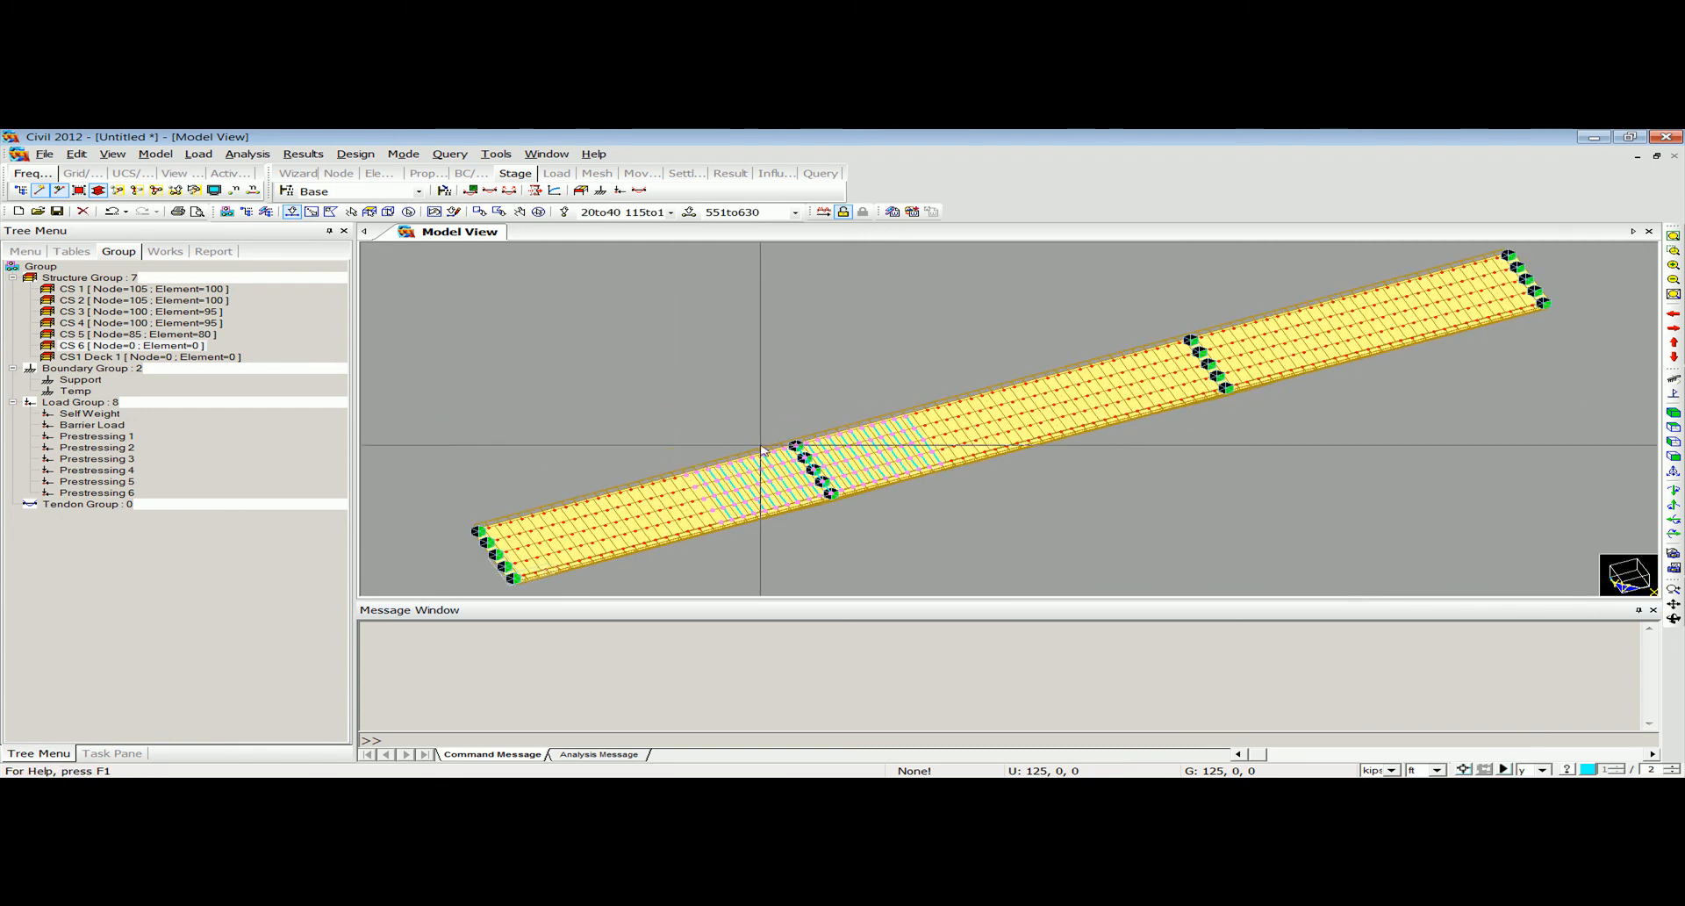
{"action": "left_click", "coordinate": [132, 358]}
{"action": "left_click_drag", "start_coordinate": [104, 358], "coordinate": [604, 396]}
{"action": "middle_click_drag", "start_coordinate": [624, 466], "coordinate": [497, 379], "text": "ctrl"}
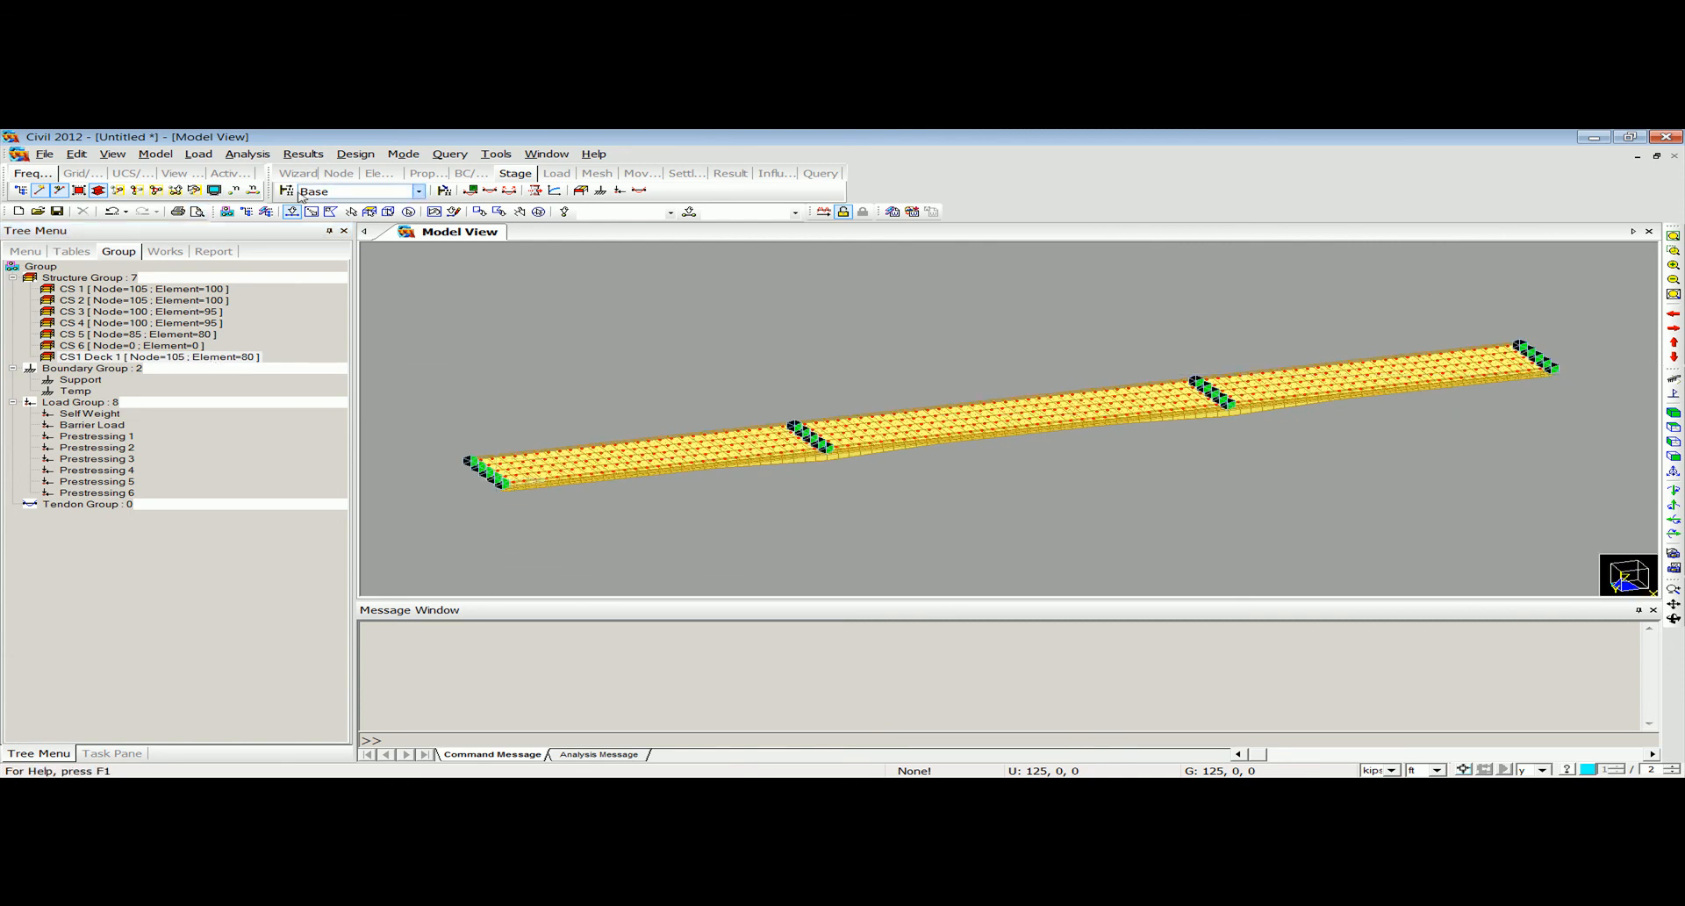
Activate the CS1 Deck 1 element group in construction stage CS3 and save the stage definition.
{"action": "left_click", "coordinate": [199, 155]}
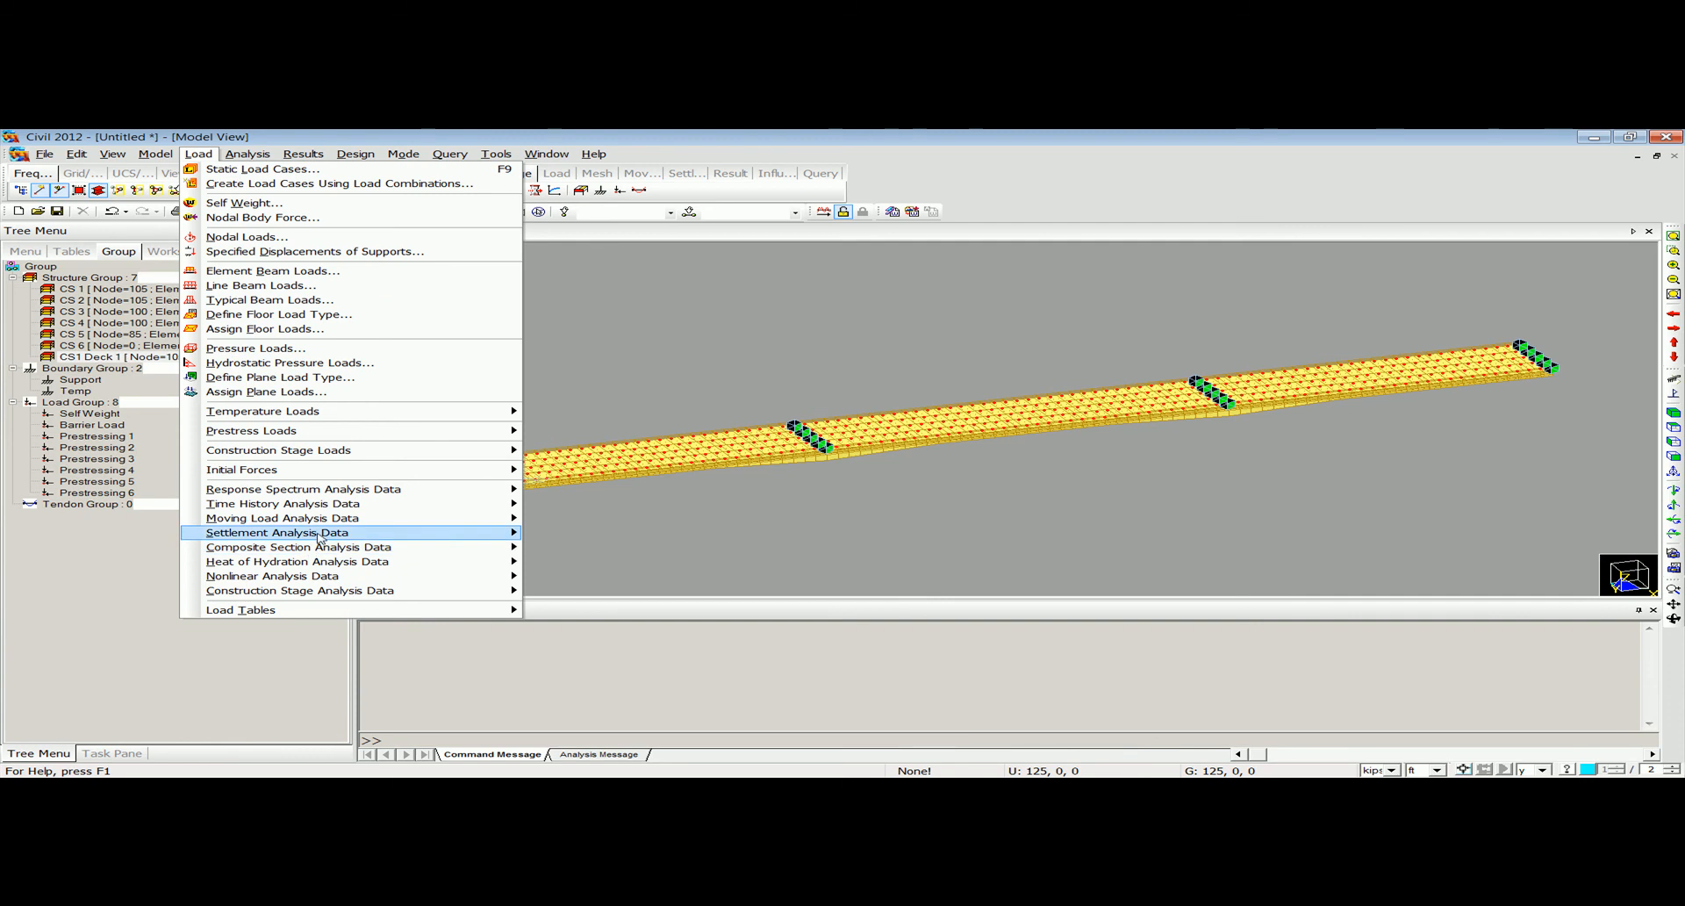
{"action": "mouse_move", "coordinate": [323, 597]}
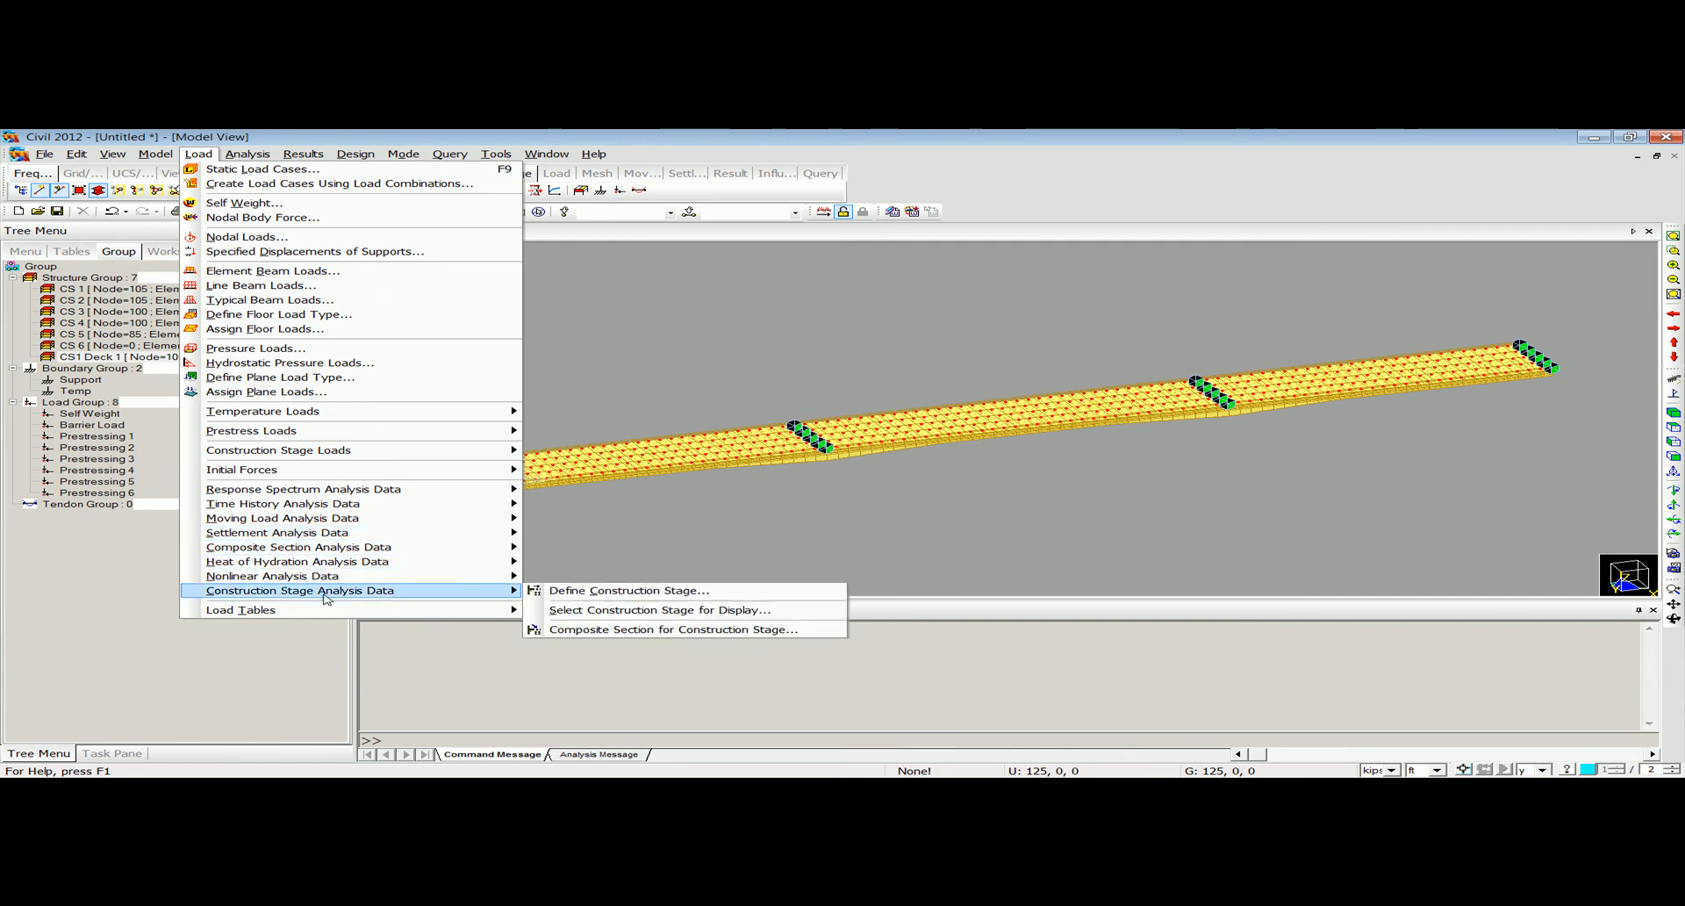
{"action": "left_click", "coordinate": [604, 597]}
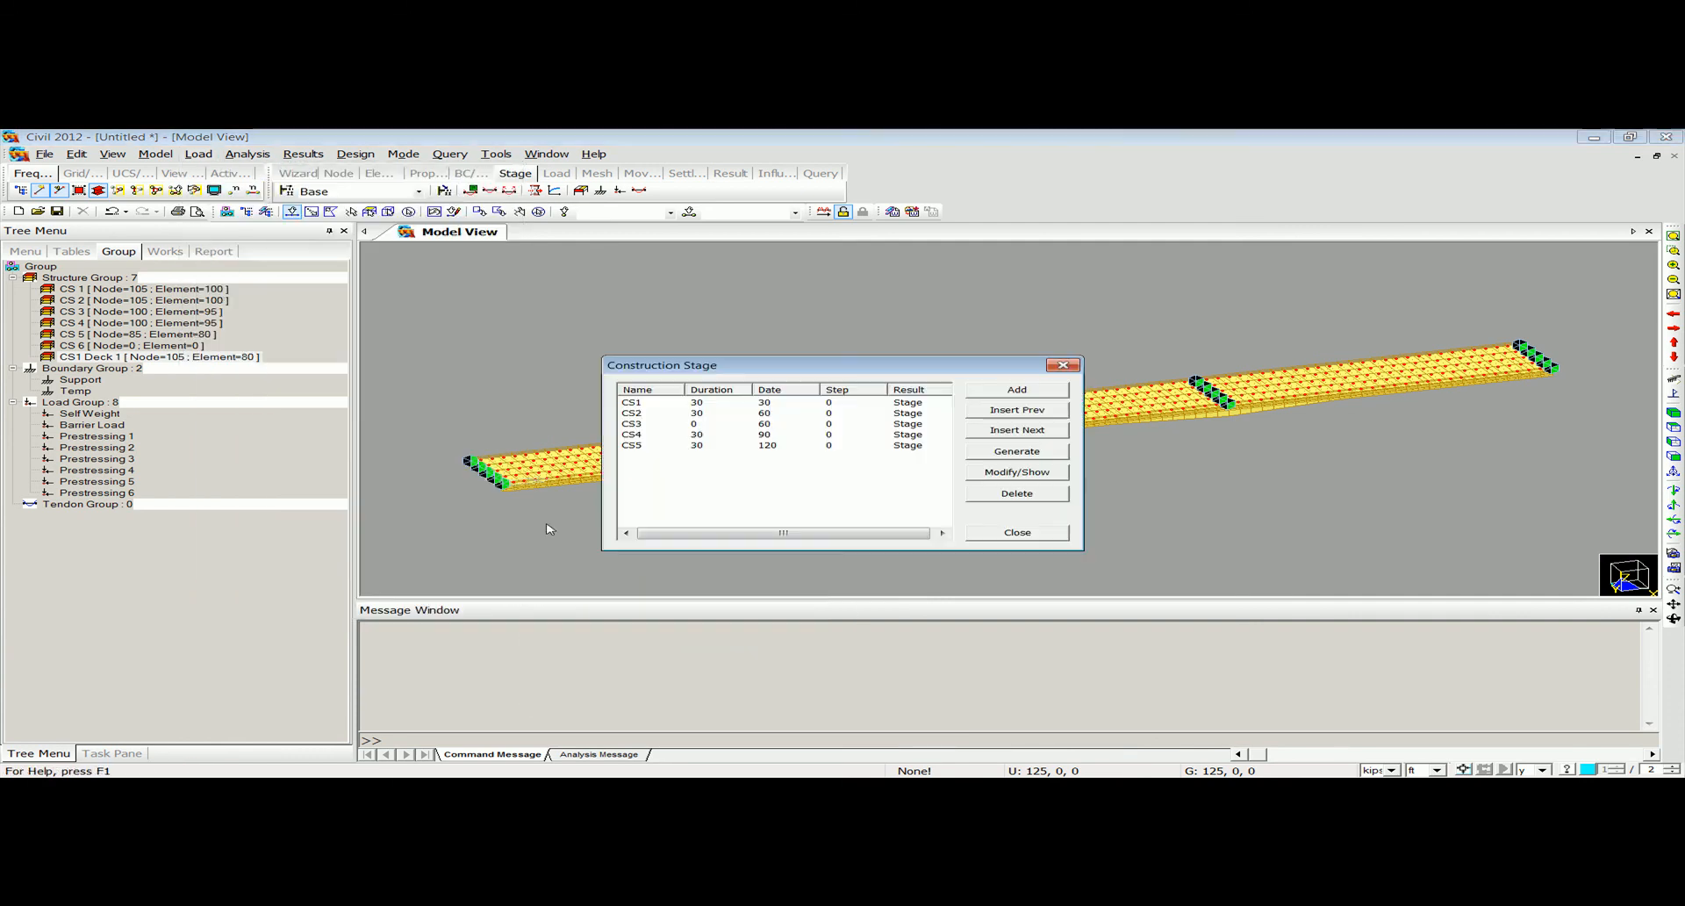
{"action": "double_click", "coordinate": [723, 430]}
{"action": "left_click", "coordinate": [583, 489]}
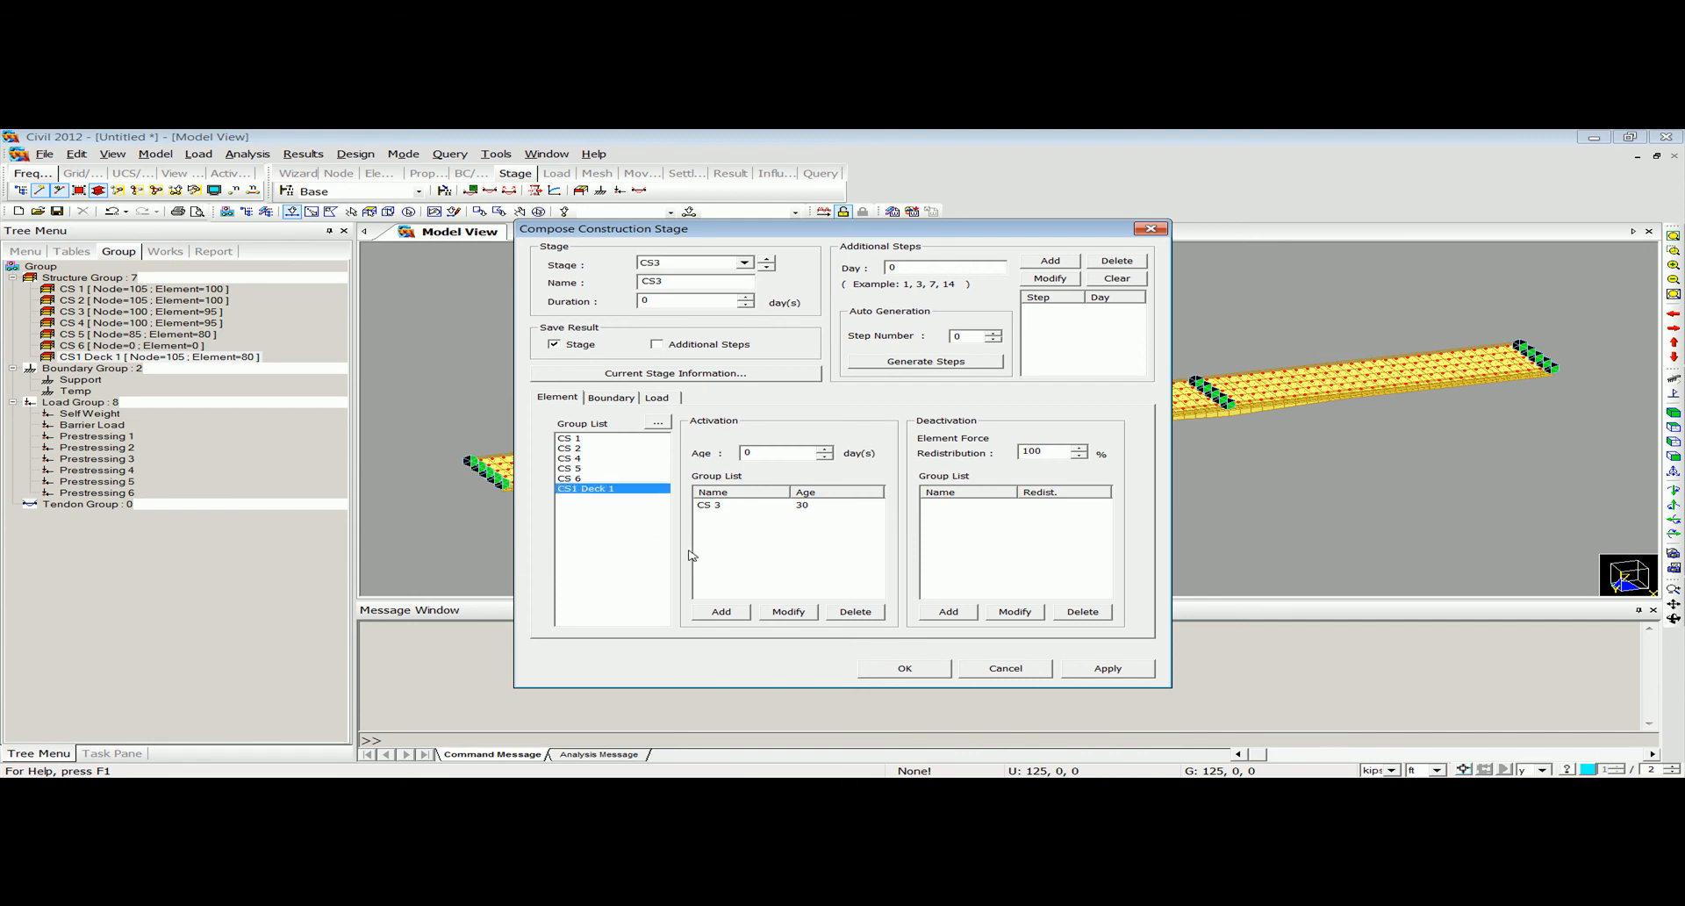
{"action": "key", "text": "Tab"}
{"action": "left_click", "coordinate": [720, 612]}
{"action": "left_click", "coordinate": [907, 670]}
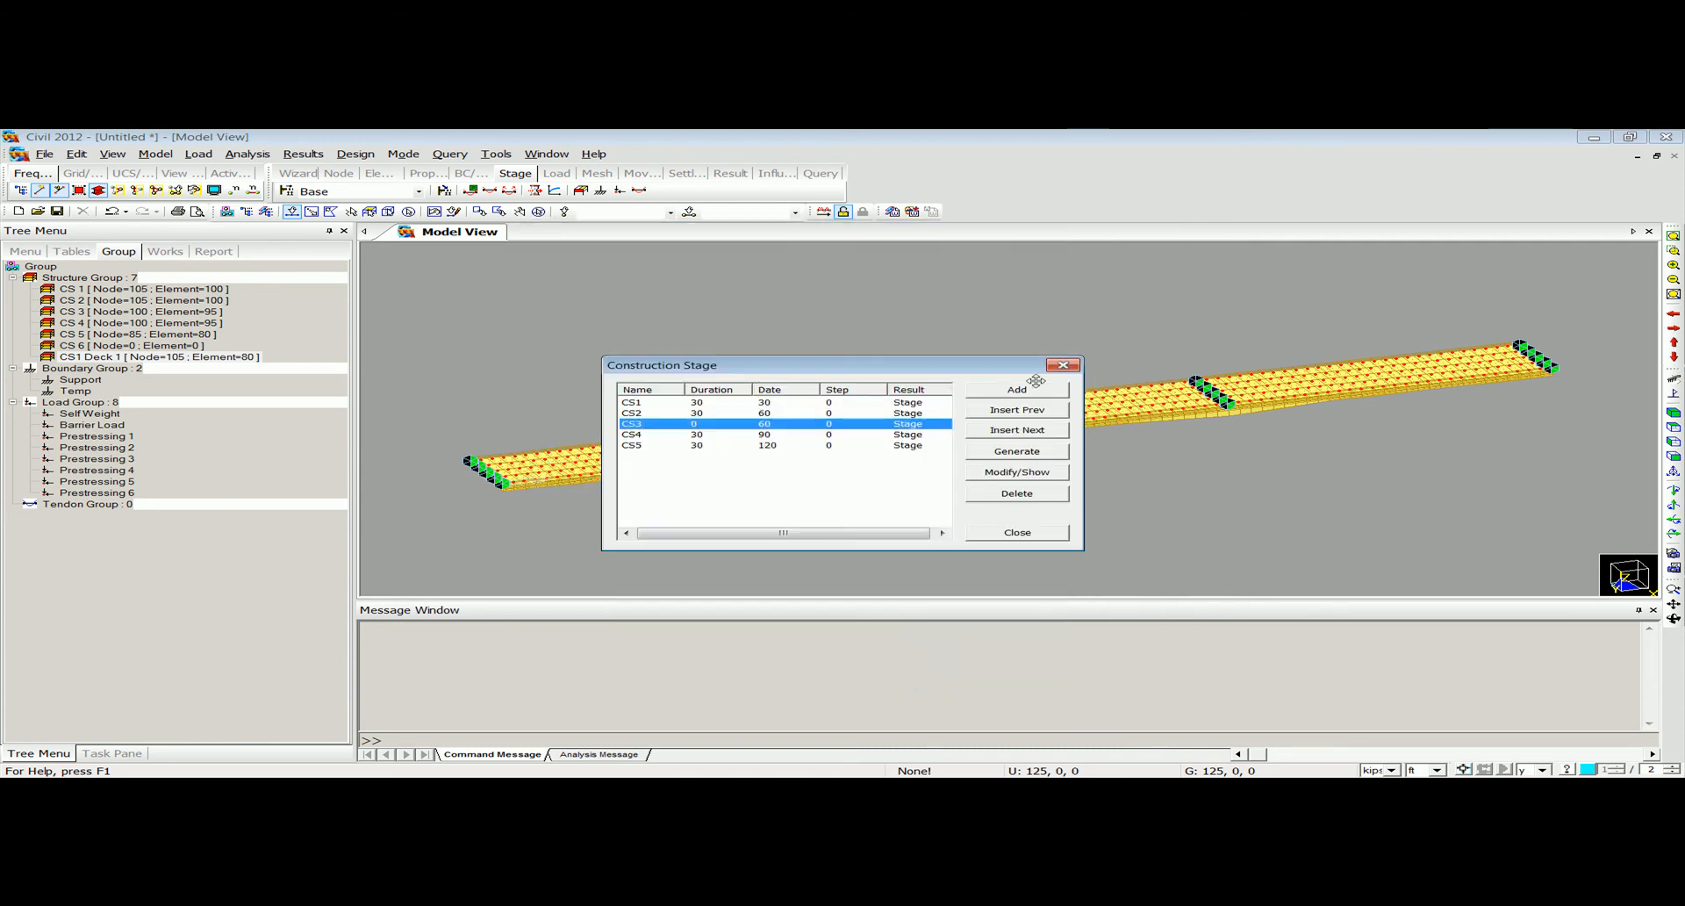
{"action": "left_click", "coordinate": [1072, 367]}
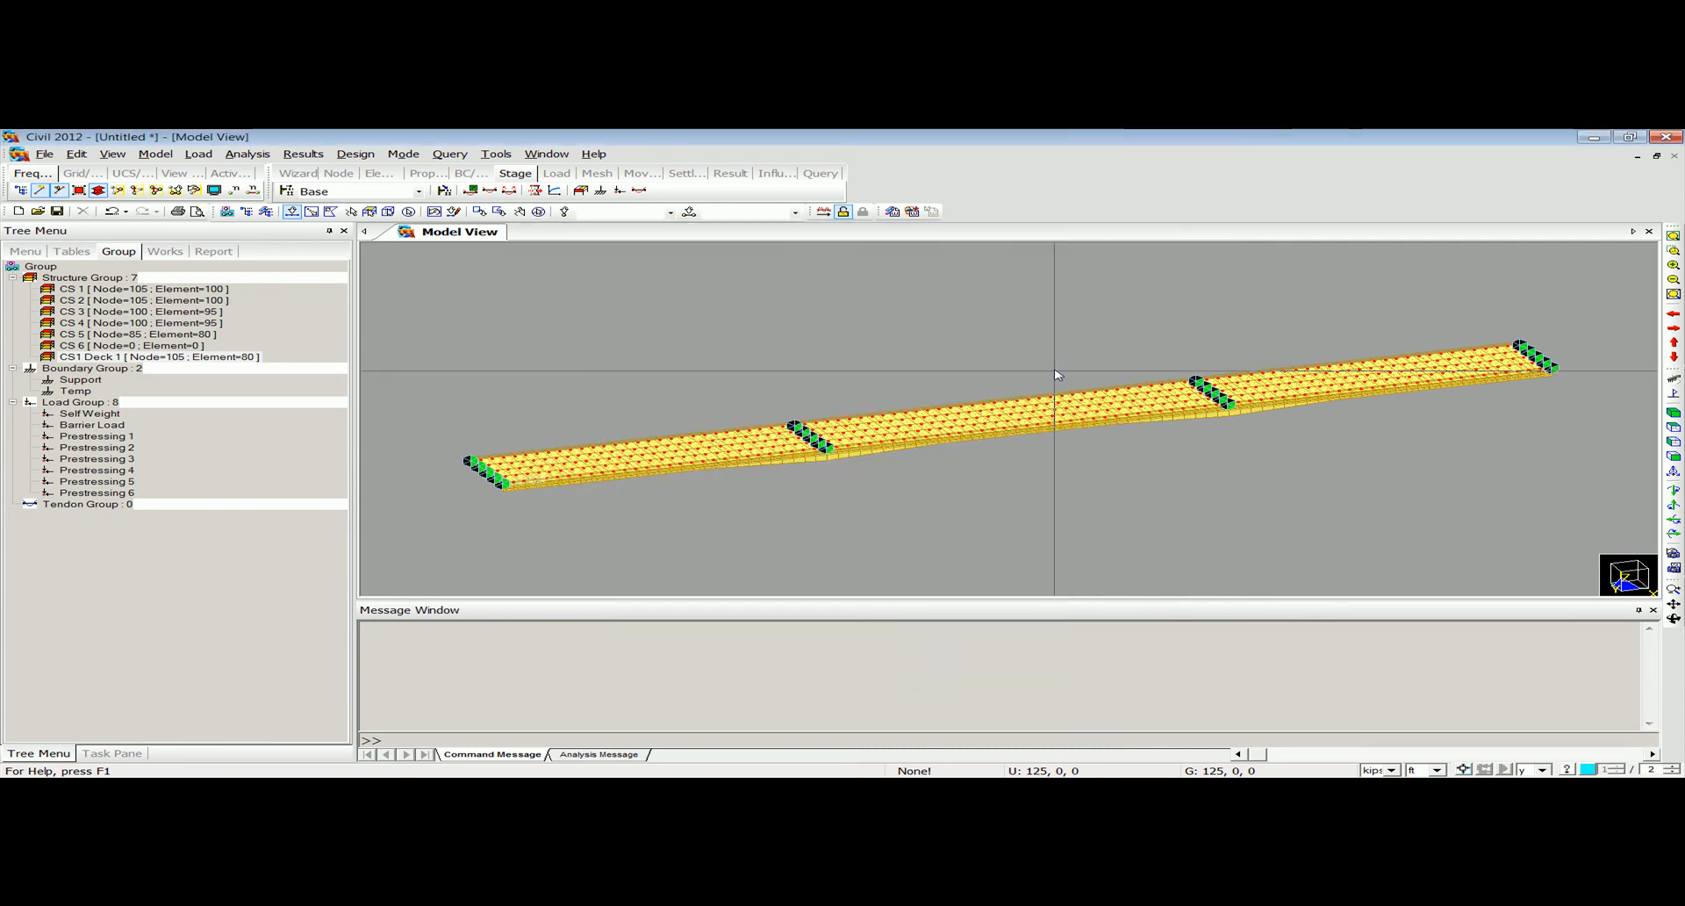
Display stage CS3 with hidden surfaces off and on to examine the activated deck part, and return to the Base stage.
{"action": "left_click", "coordinate": [375, 192]}
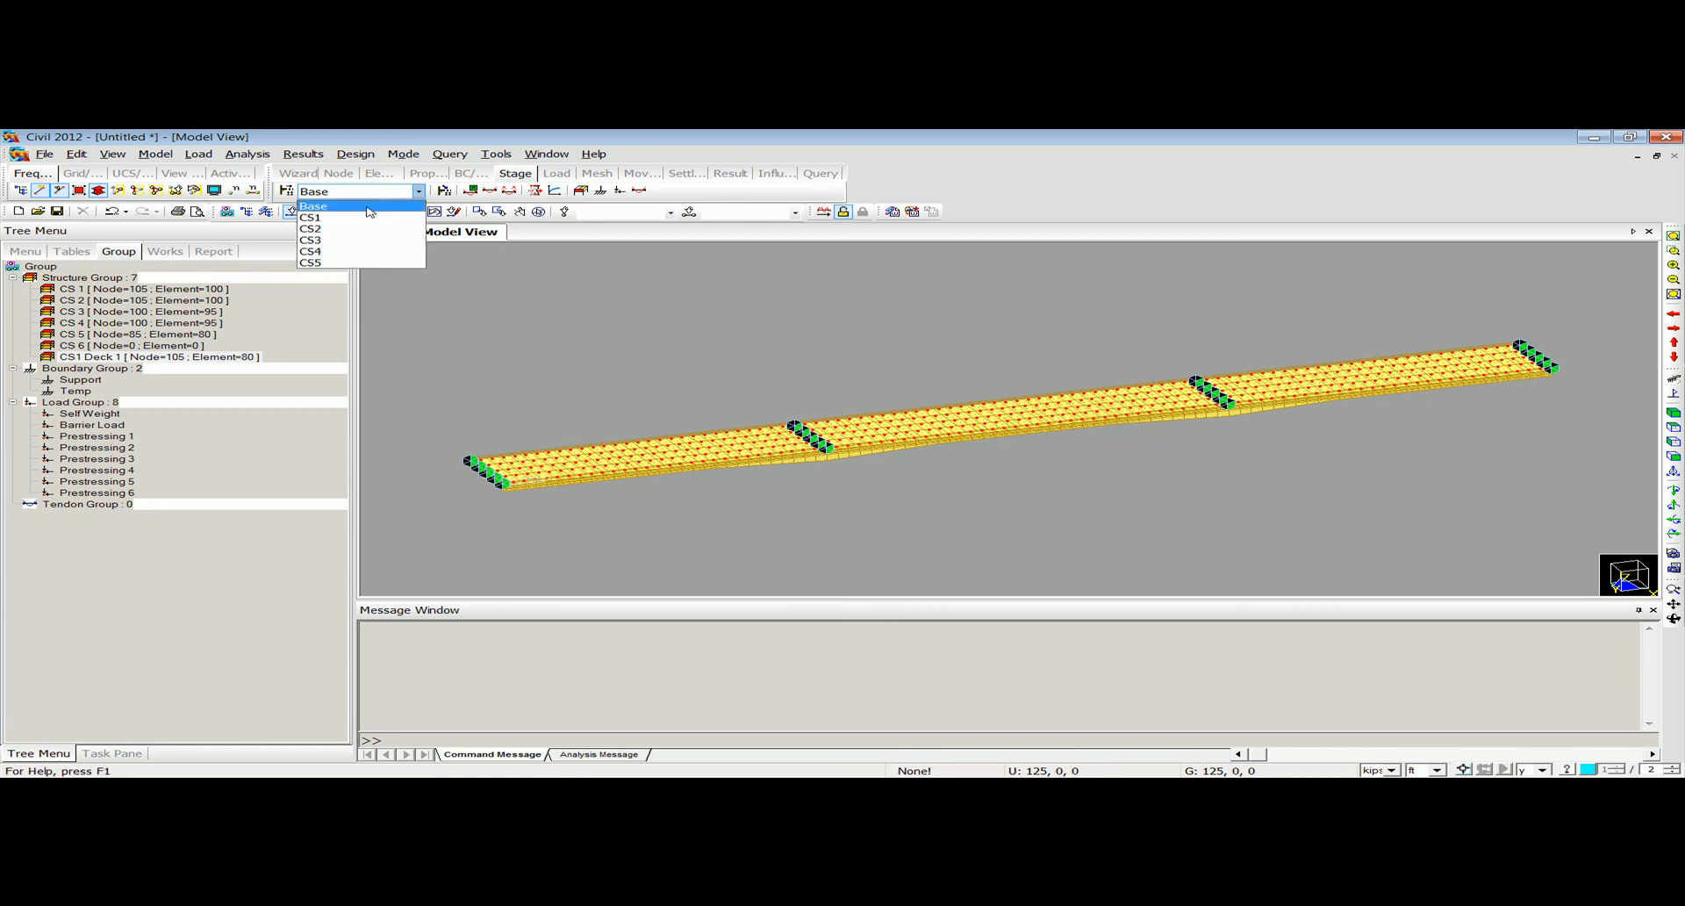
{"action": "left_click", "coordinate": [360, 240]}
{"action": "scroll", "coordinate": [918, 424], "scroll_direction": "up", "scroll_amount": 5}
{"action": "middle_click_drag", "start_coordinate": [918, 420], "coordinate": [887, 503], "text": "ctrl"}
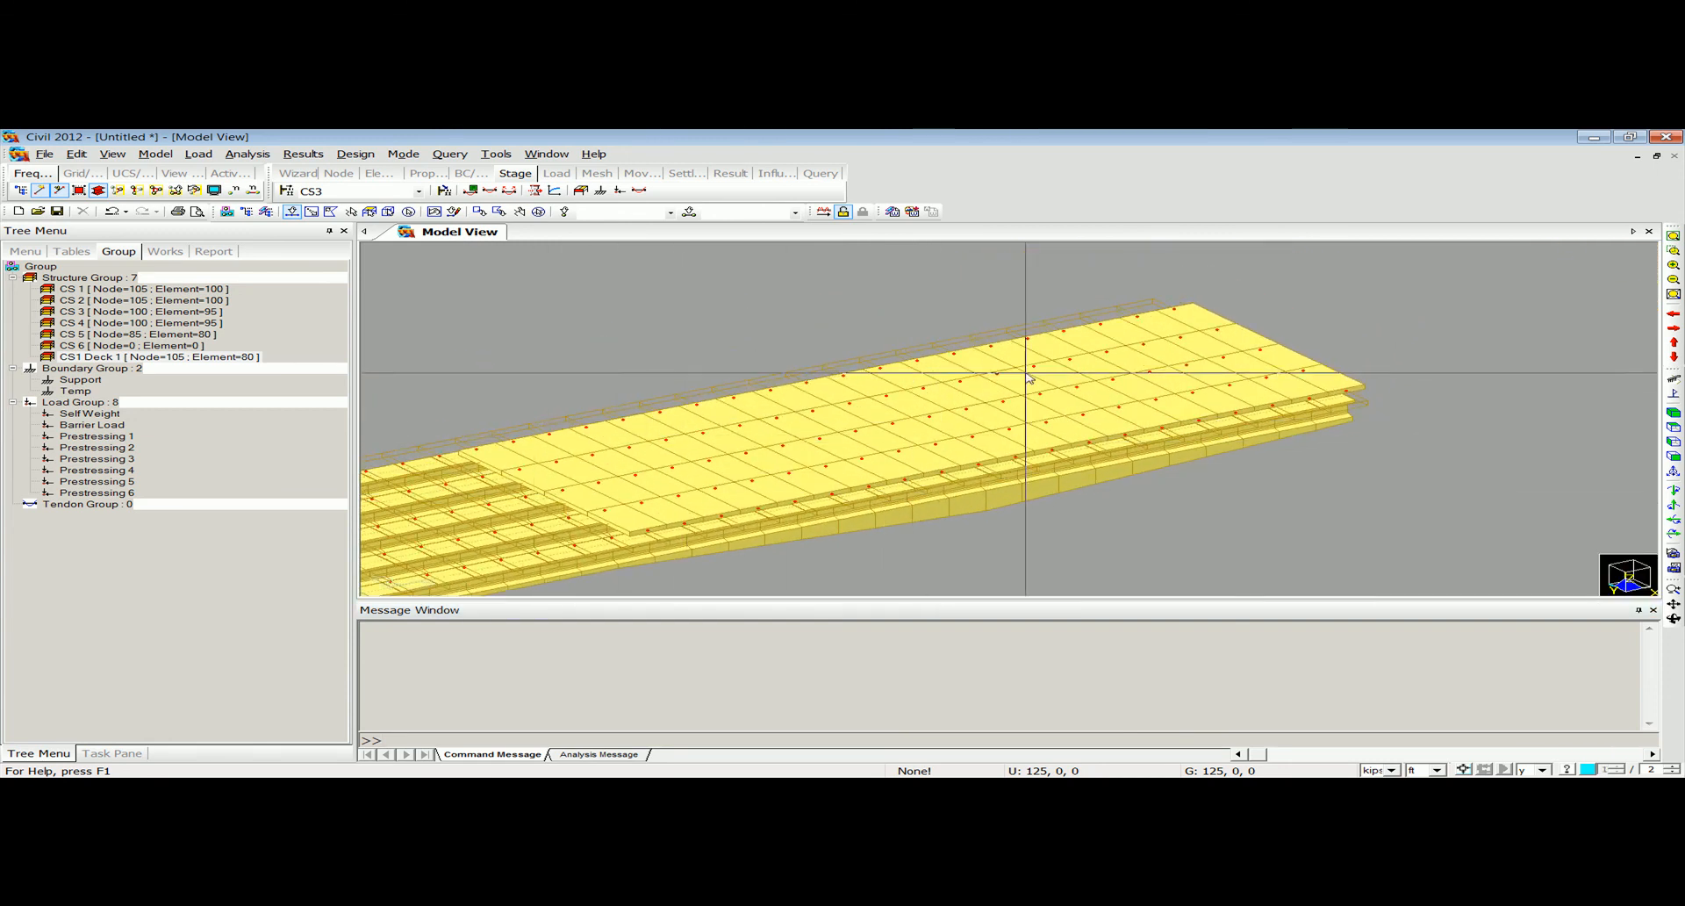
{"action": "left_click", "coordinate": [99, 191]}
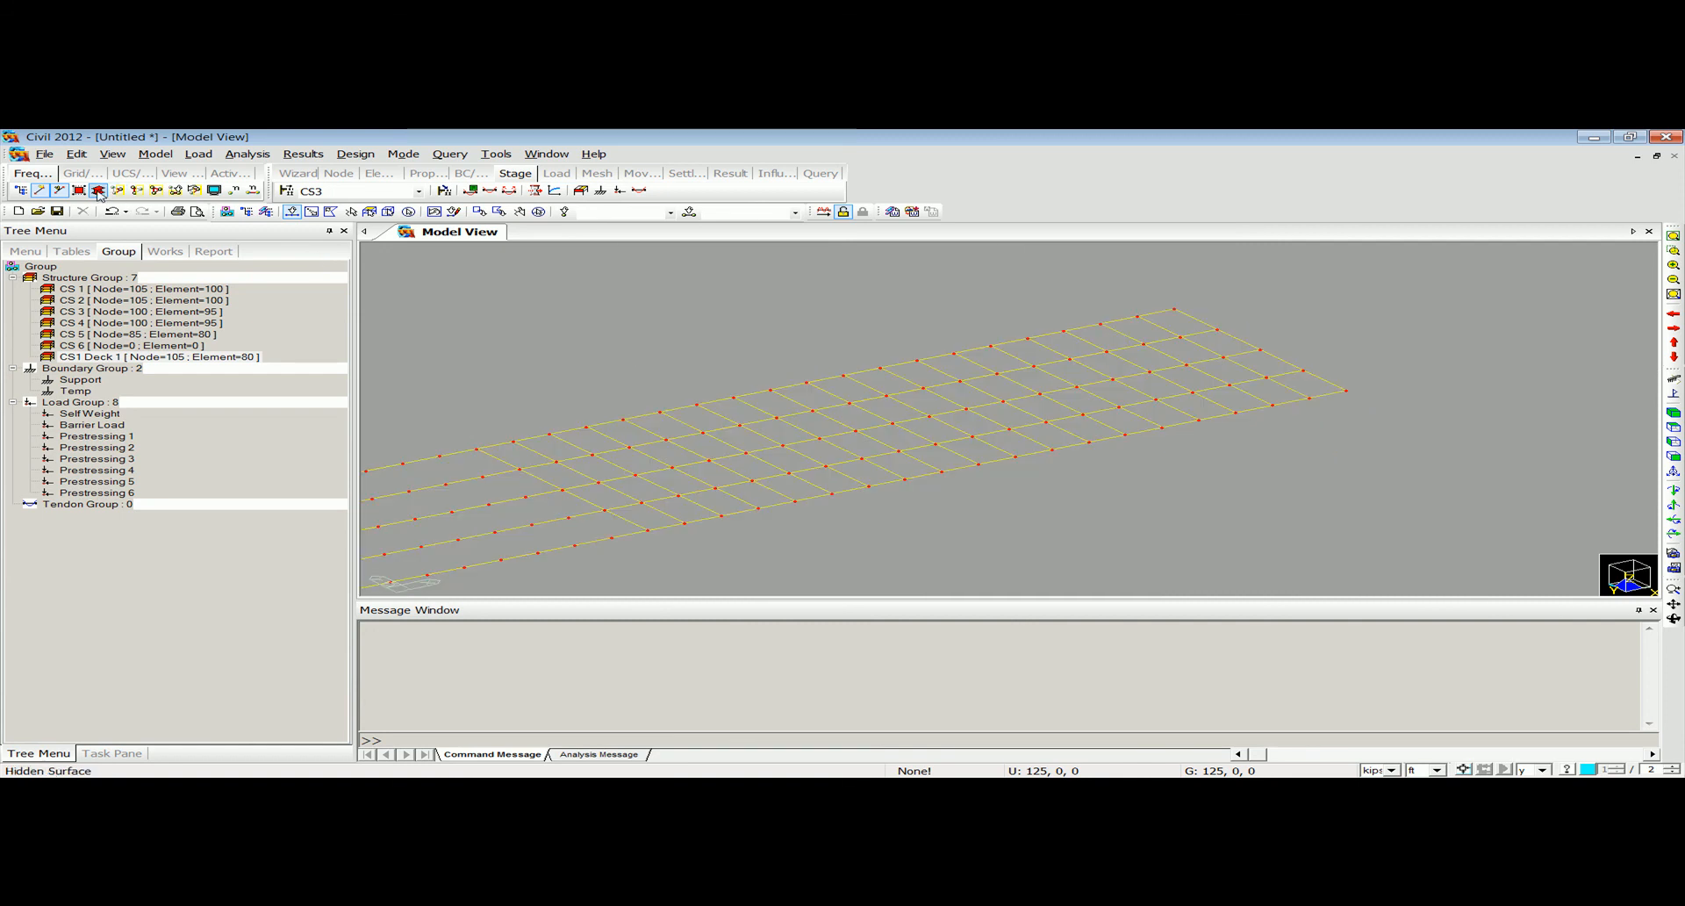
{"action": "left_click", "coordinate": [99, 190]}
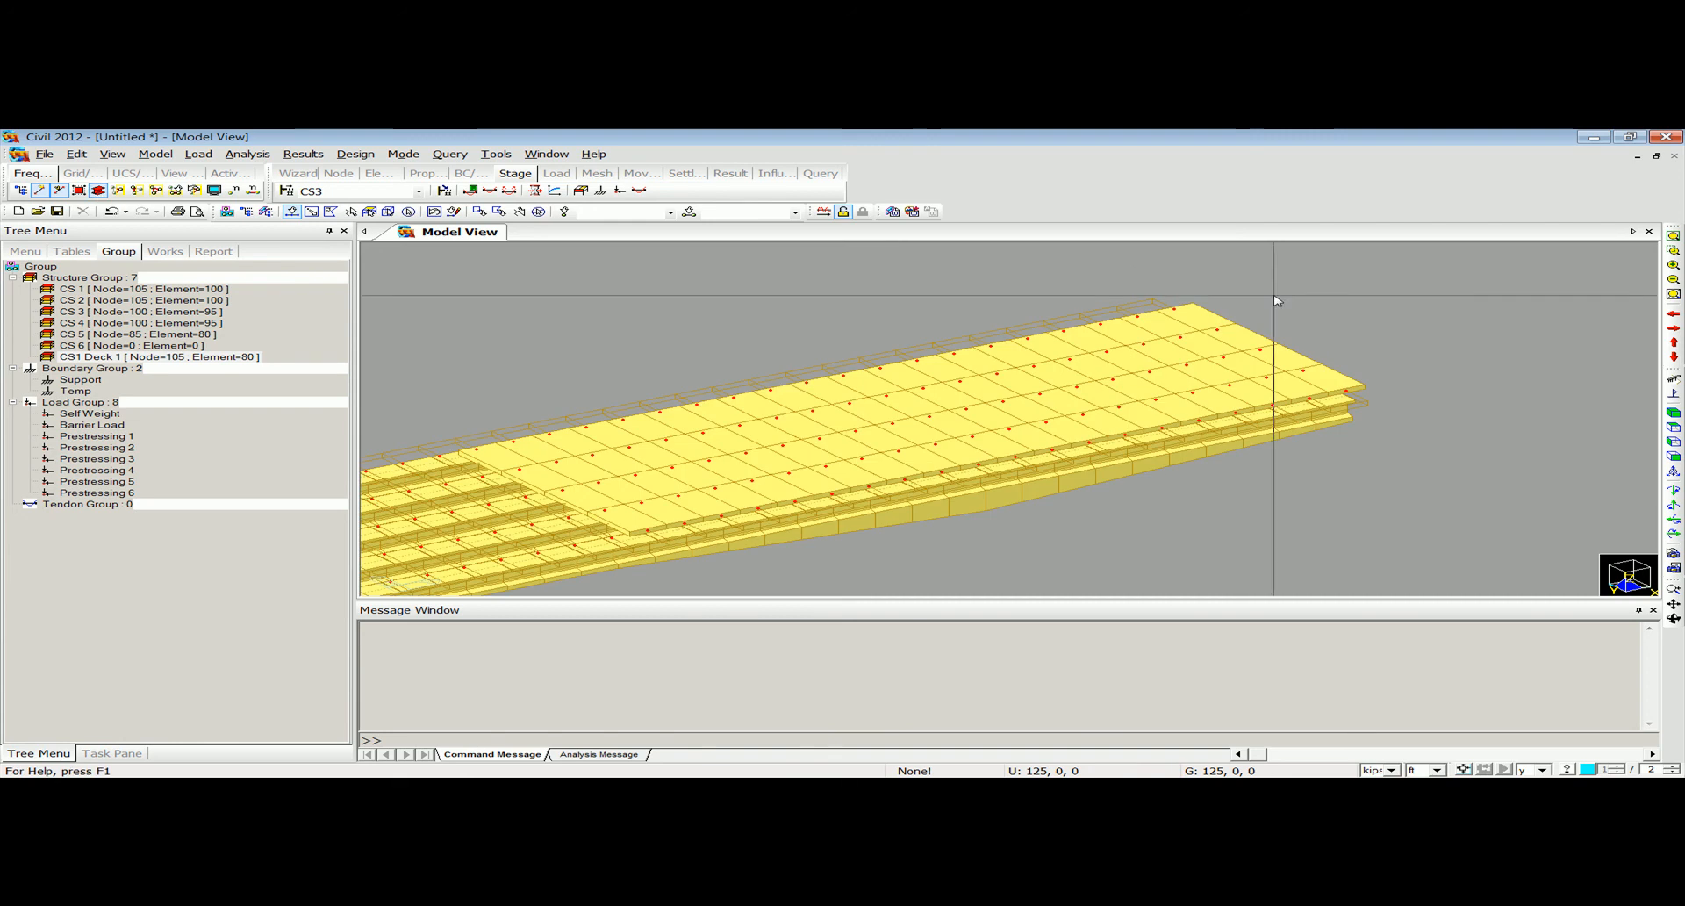
{"action": "left_click", "coordinate": [1673, 235]}
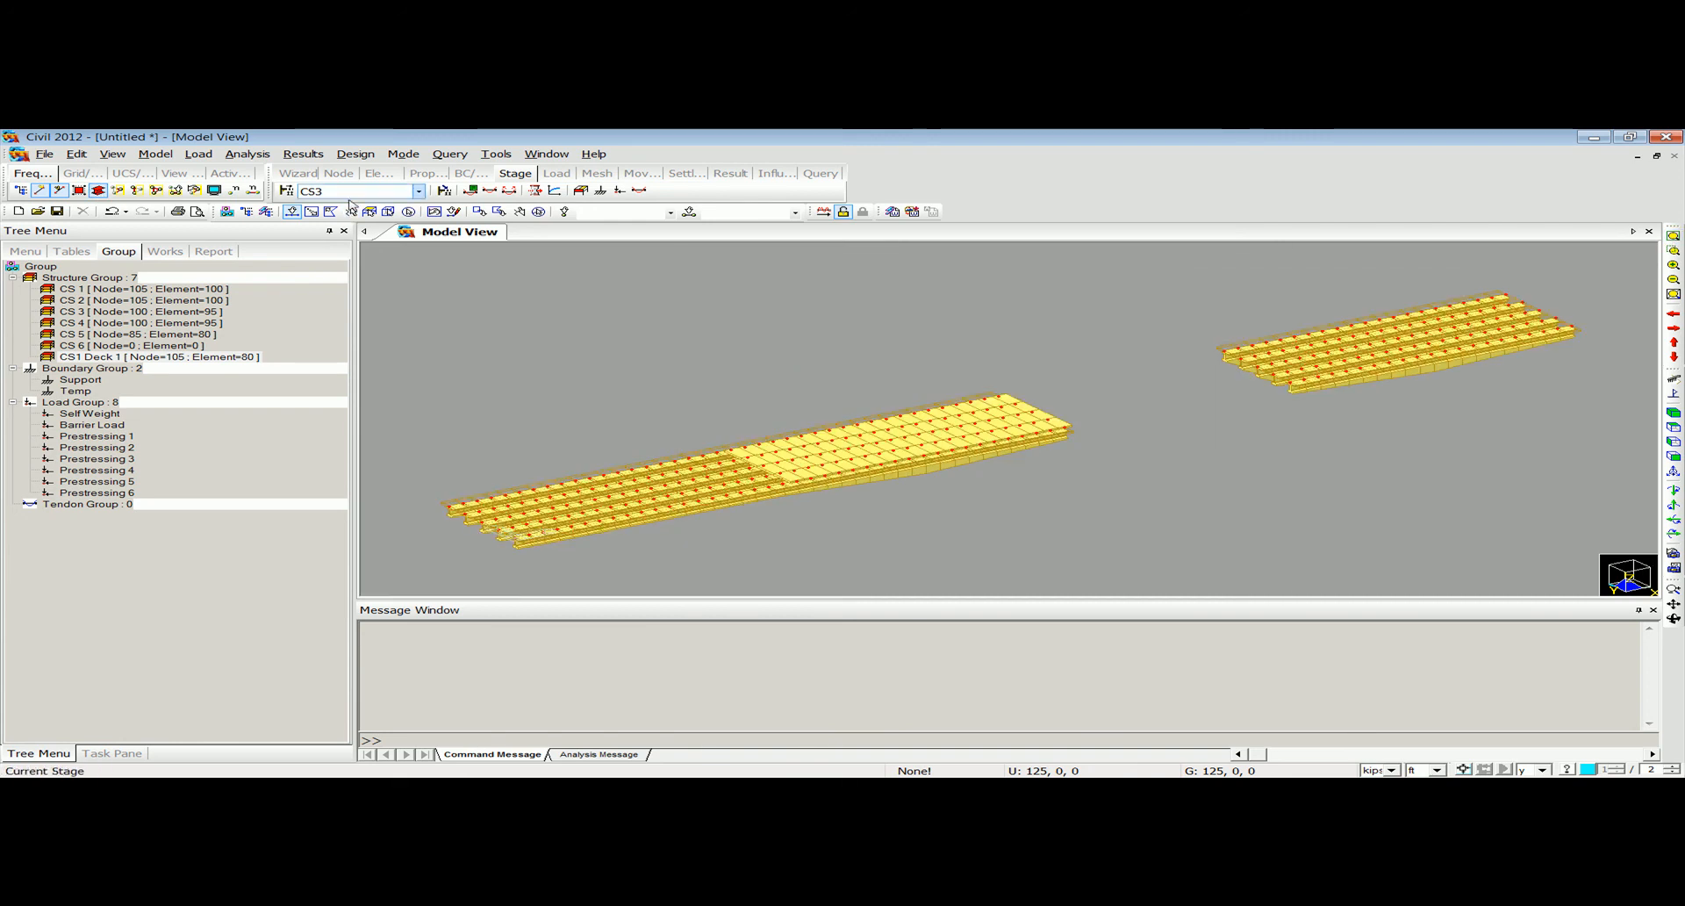
{"action": "left_click", "coordinate": [419, 190]}
{"action": "left_click", "coordinate": [350, 191]}
{"action": "left_click", "coordinate": [349, 207]}
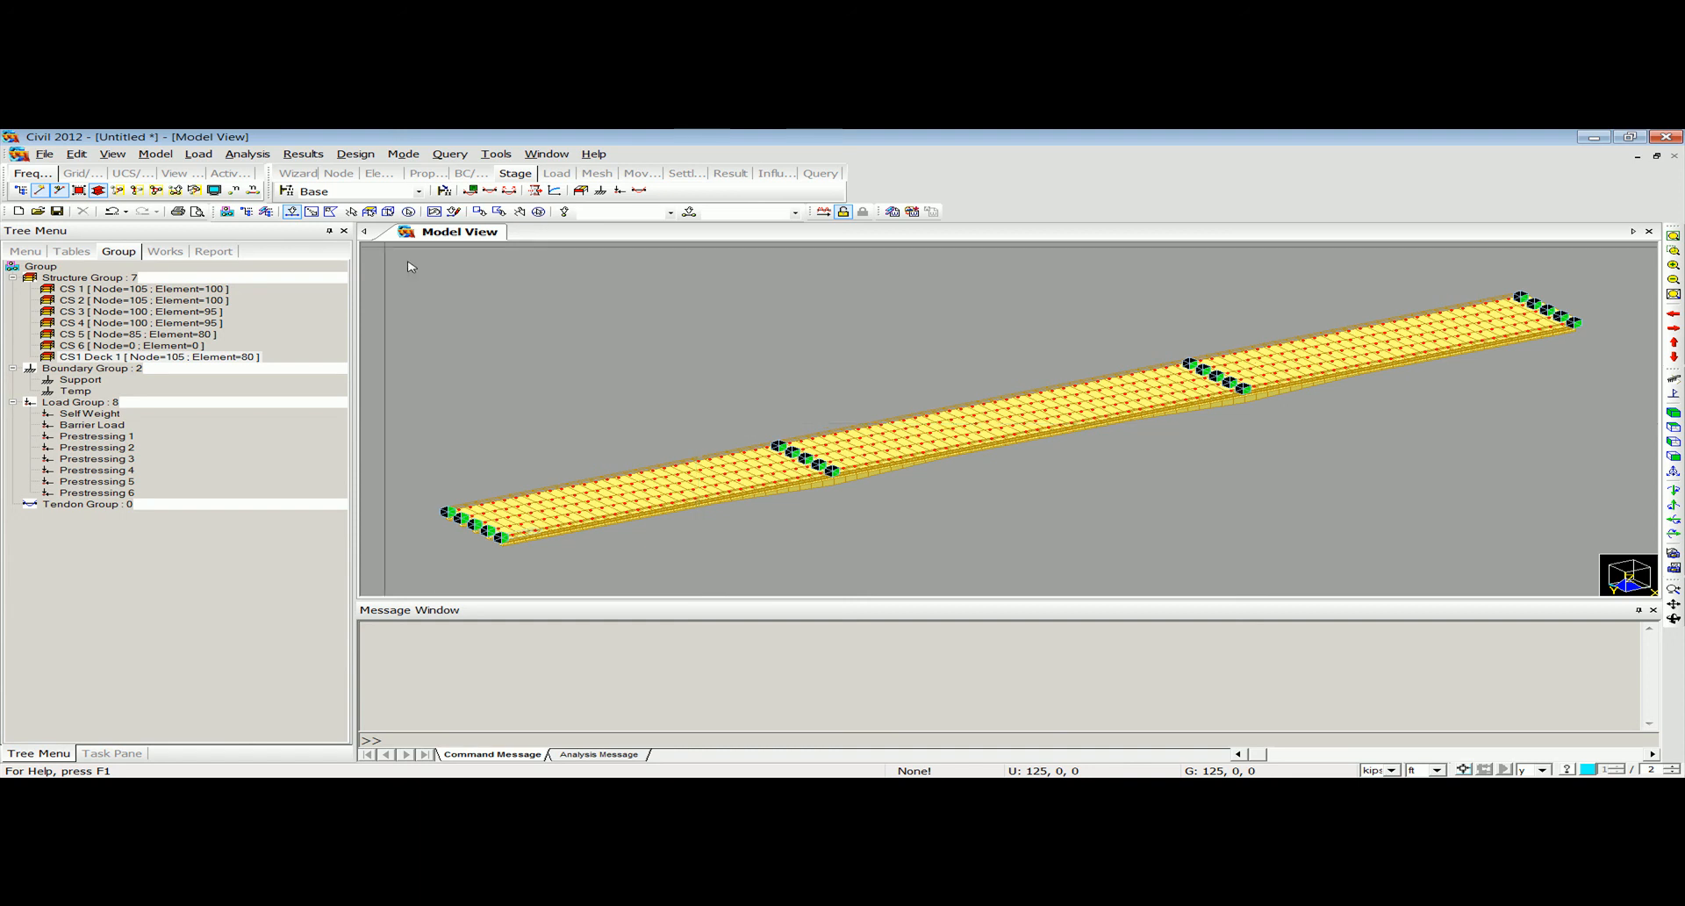
{"action": "left_click", "coordinate": [200, 154]}
{"action": "left_click", "coordinate": [200, 154]}
Create a structure group named Deck.
{"action": "left_click", "coordinate": [112, 278]}
{"action": "right_click", "coordinate": [112, 278]}
{"action": "left_click", "coordinate": [131, 288]}
{"action": "type", "text": "Deck"}
{"action": "key", "text": "Return"}
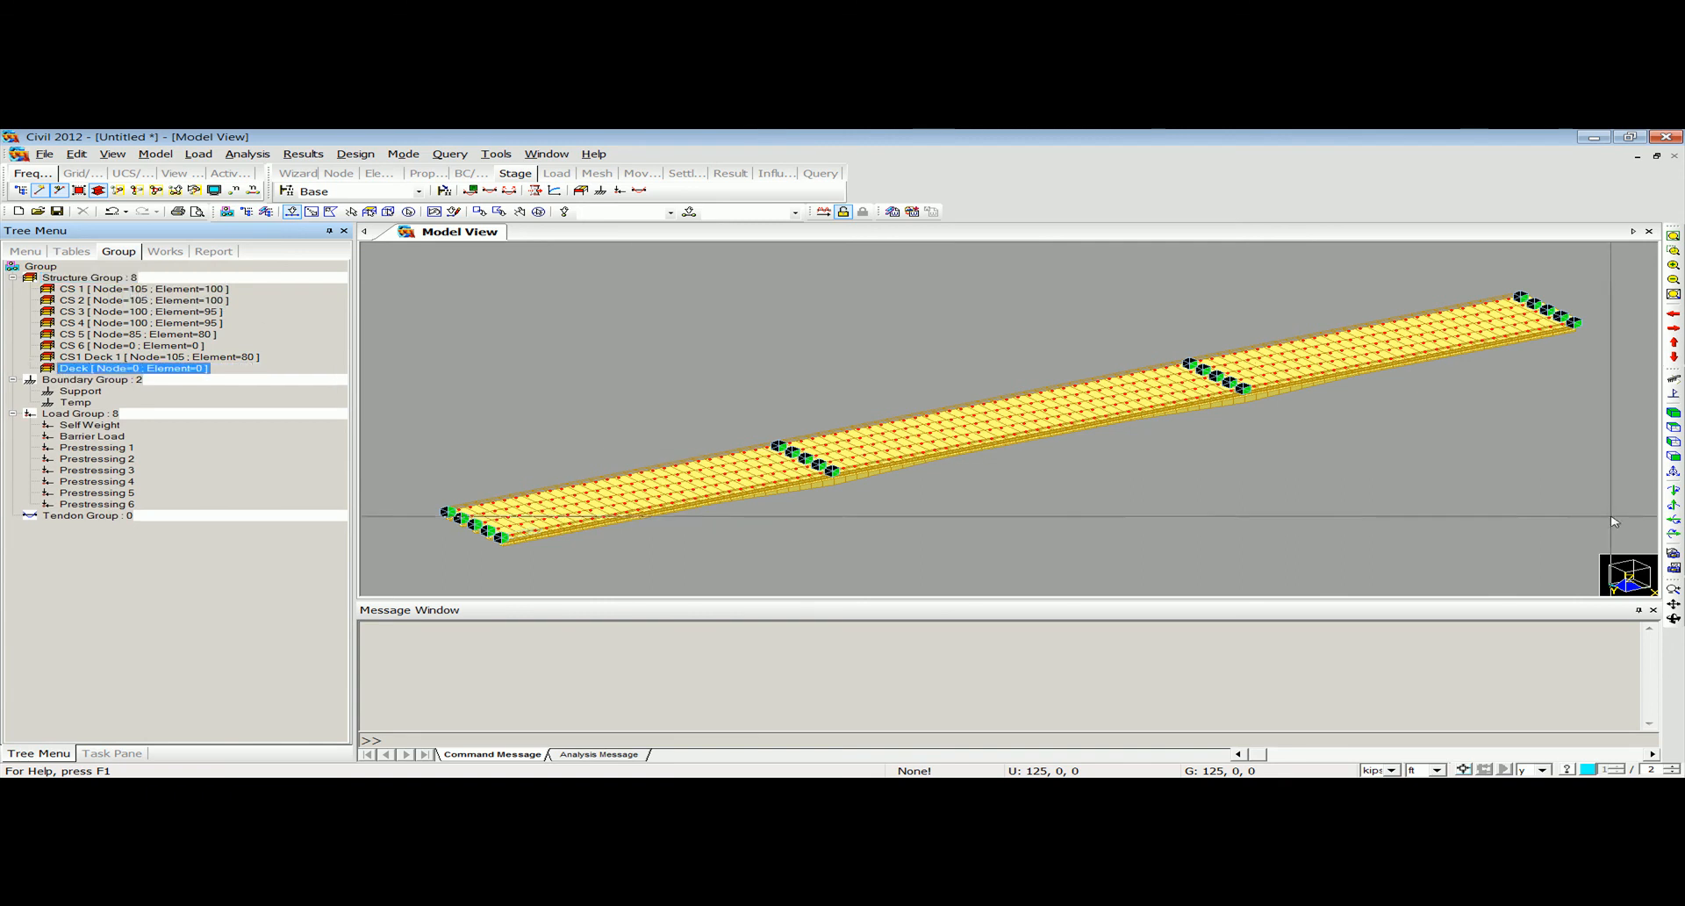
Select all y-direction deck elements along the whole bridge, switch to wireframe display and assign them to the Deck group.
{"action": "left_click", "coordinate": [1674, 456]}
{"action": "left_click_drag", "start_coordinate": [392, 346], "coordinate": [1600, 474]}
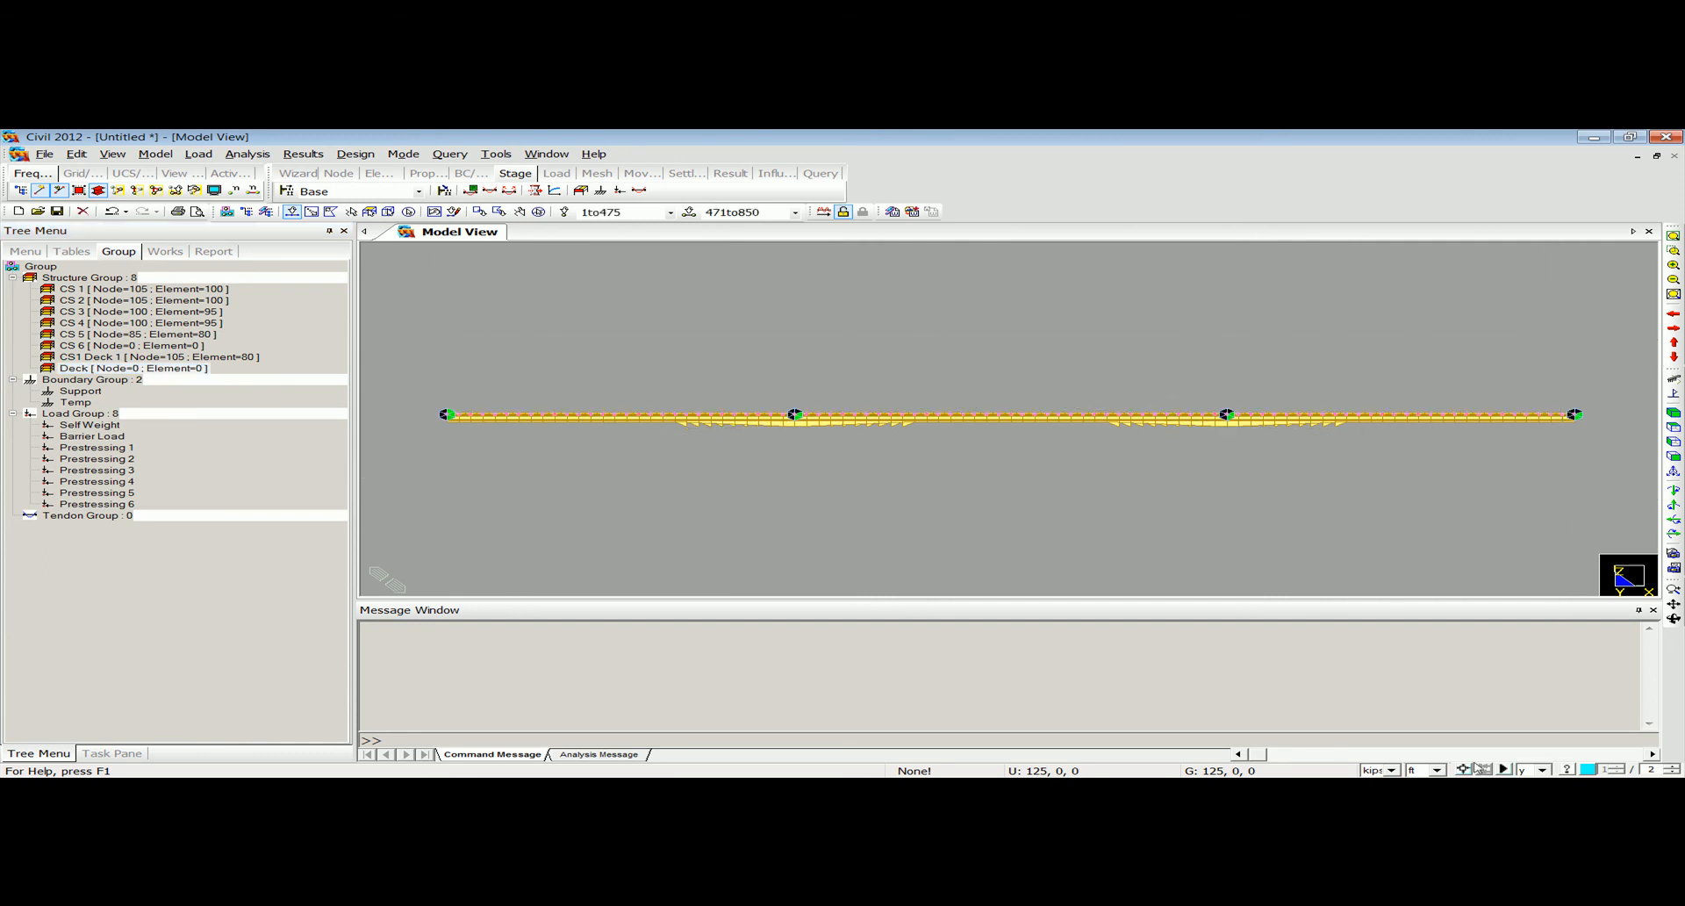
{"action": "middle_click_drag", "start_coordinate": [1144, 527], "coordinate": [1068, 571], "text": "ctrl"}
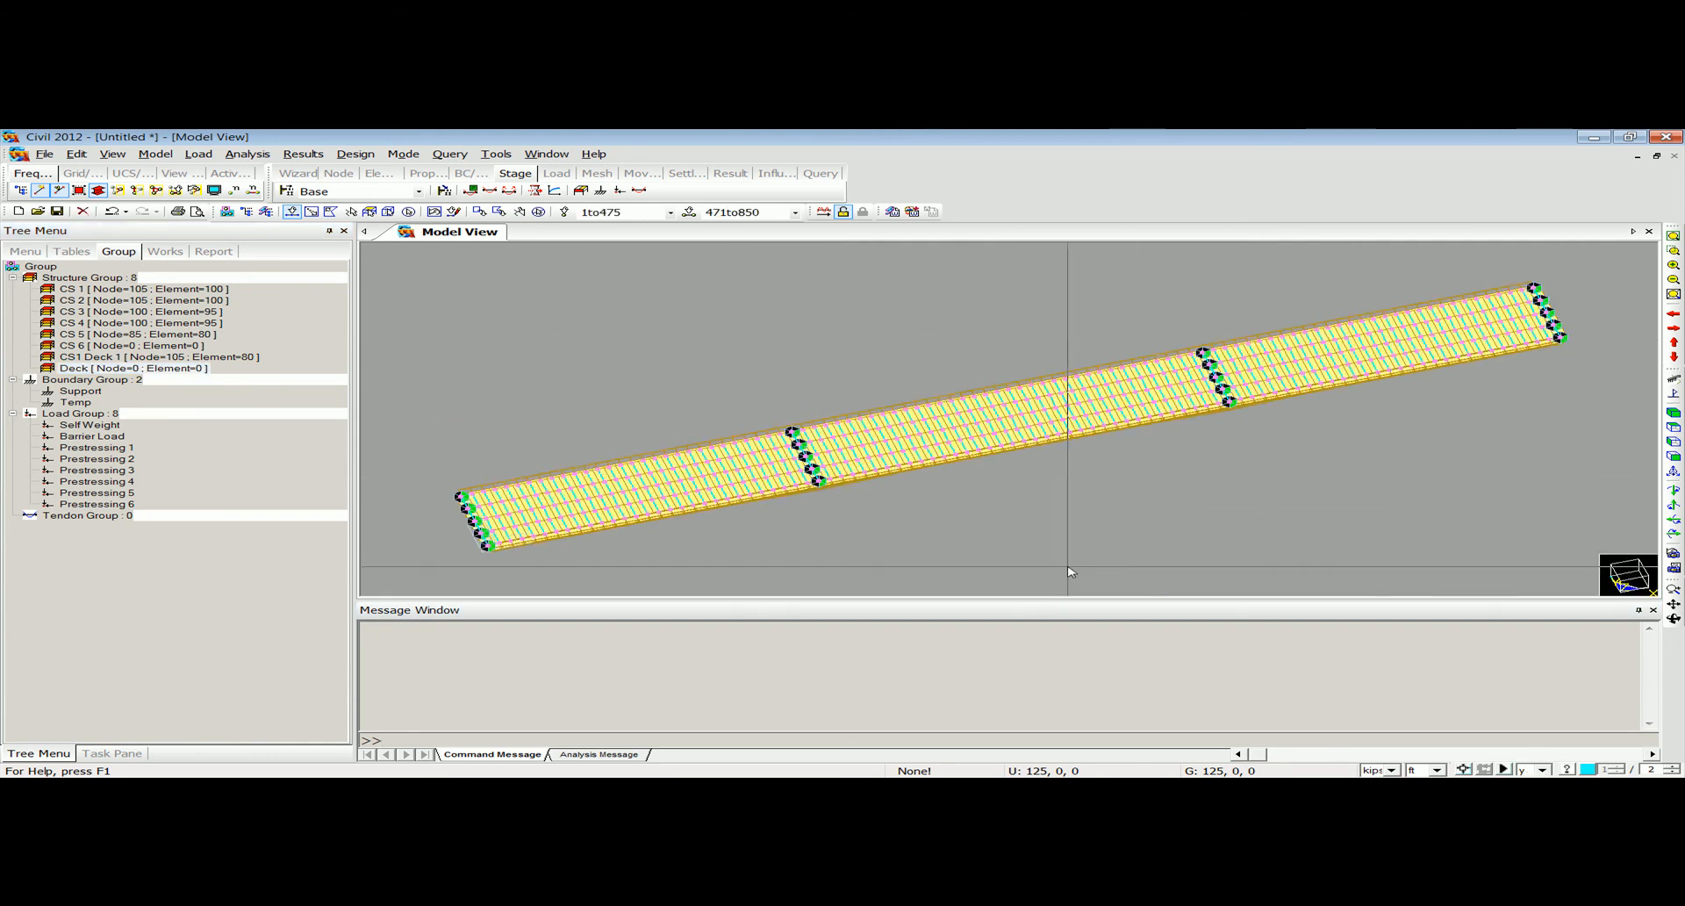
{"action": "left_click", "coordinate": [97, 190]}
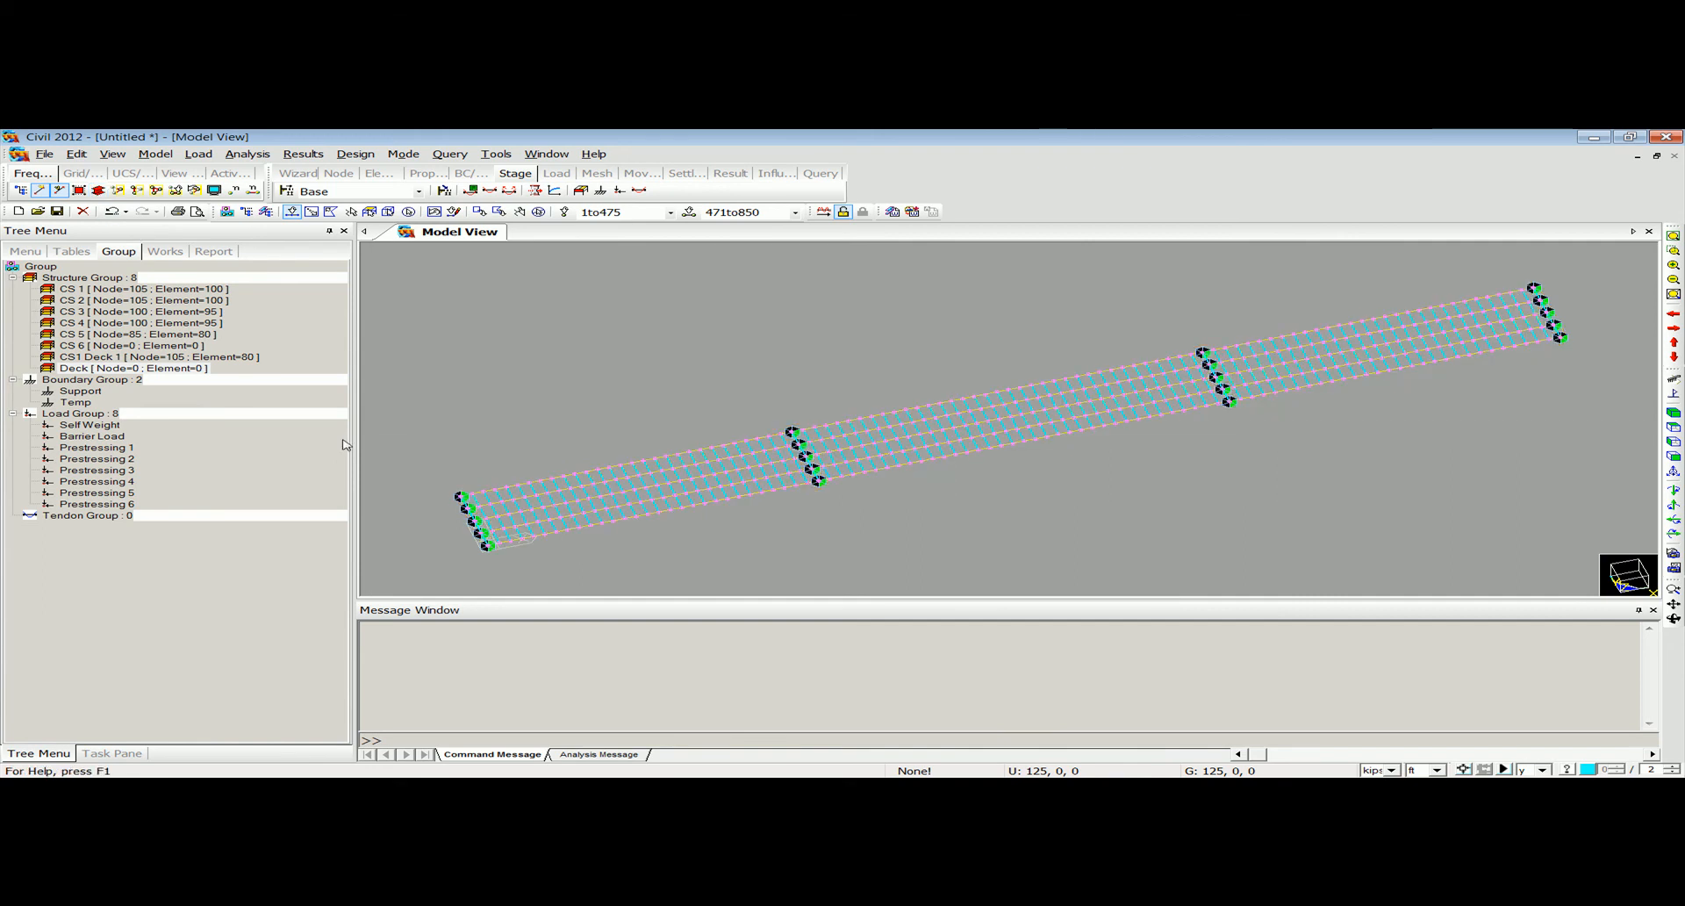
{"action": "left_click_drag", "start_coordinate": [124, 369], "coordinate": [782, 376]}
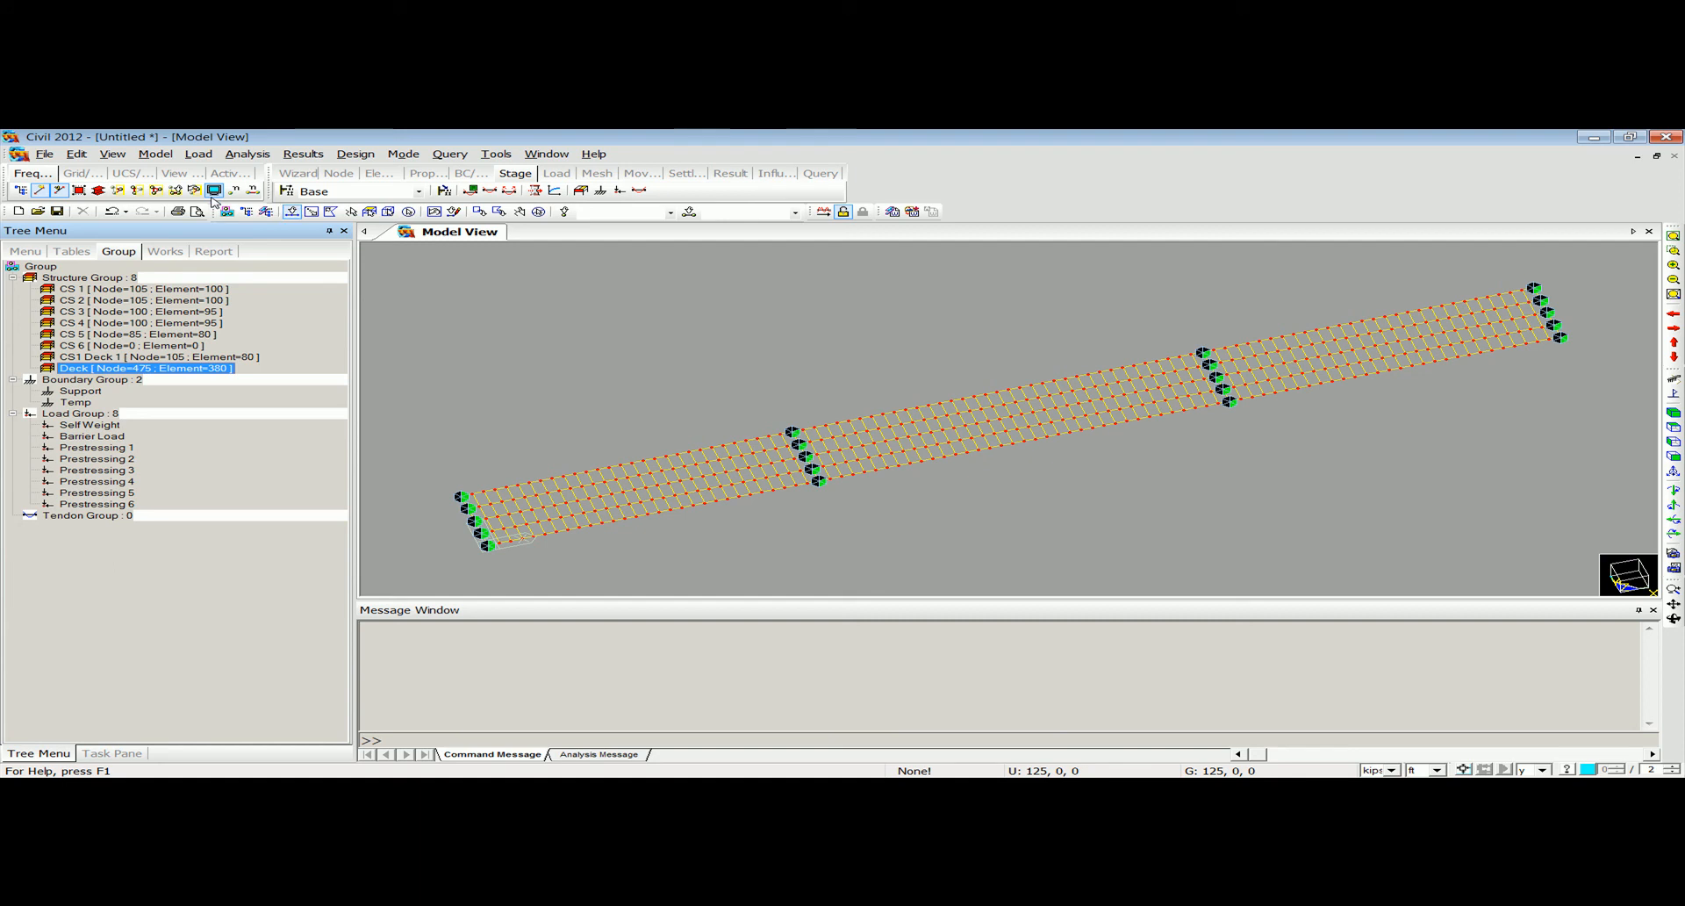
Choose the moving load code for the moving load analysis and confirm it.
{"action": "left_click", "coordinate": [199, 154]}
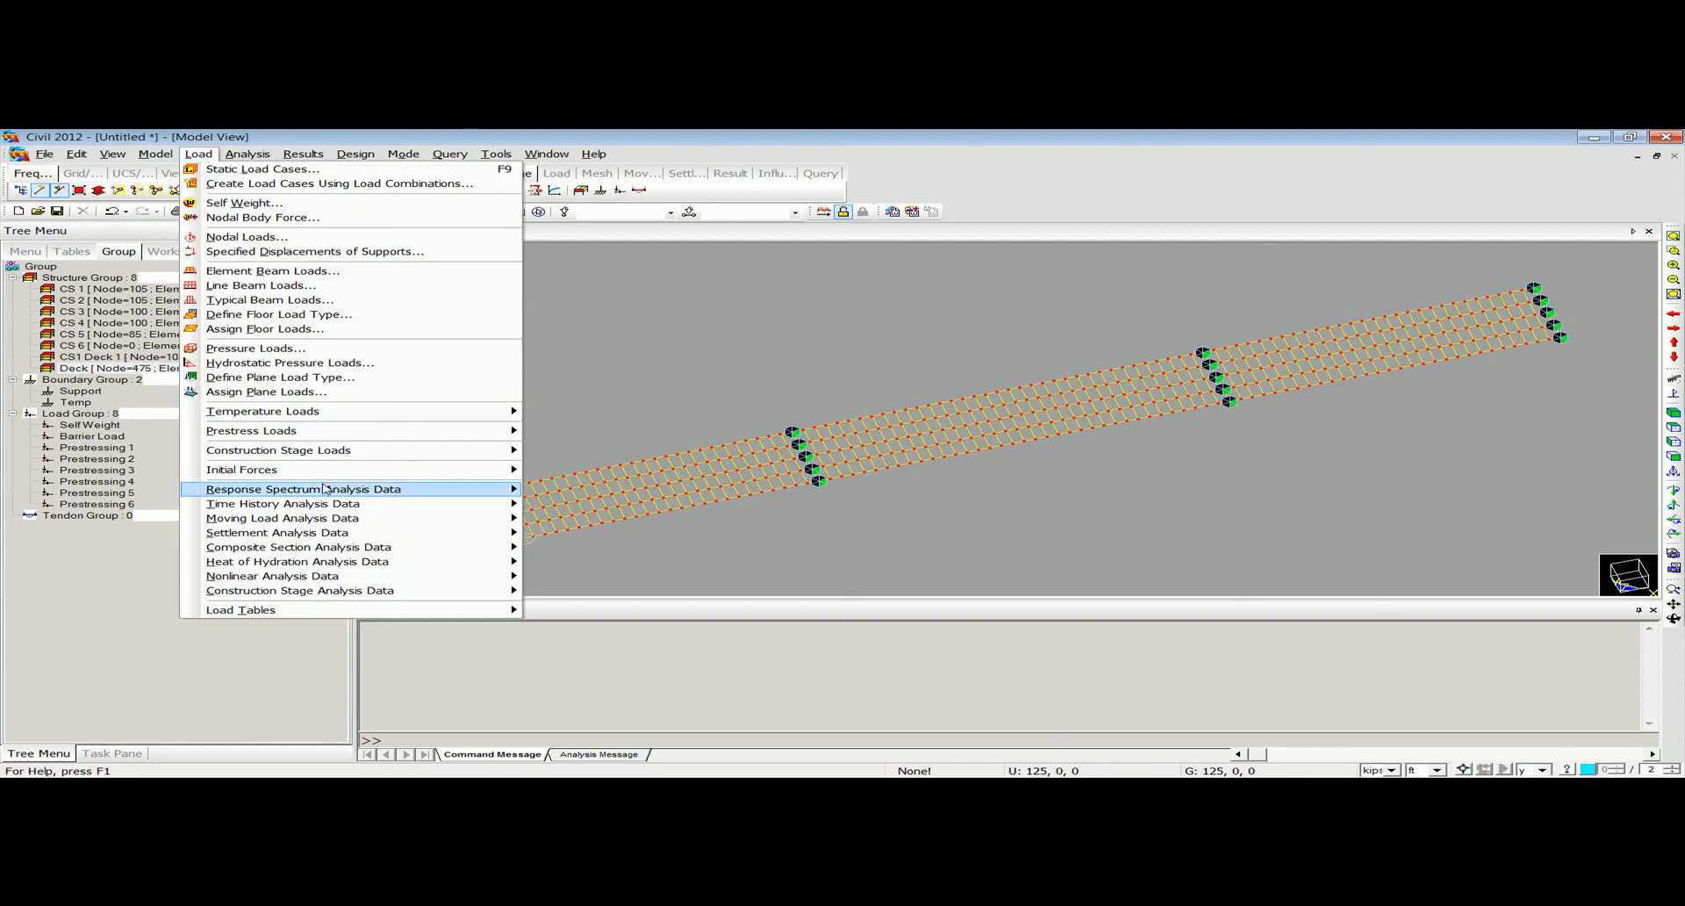
{"action": "mouse_move", "coordinate": [334, 519]}
{"action": "left_click", "coordinate": [617, 526]}
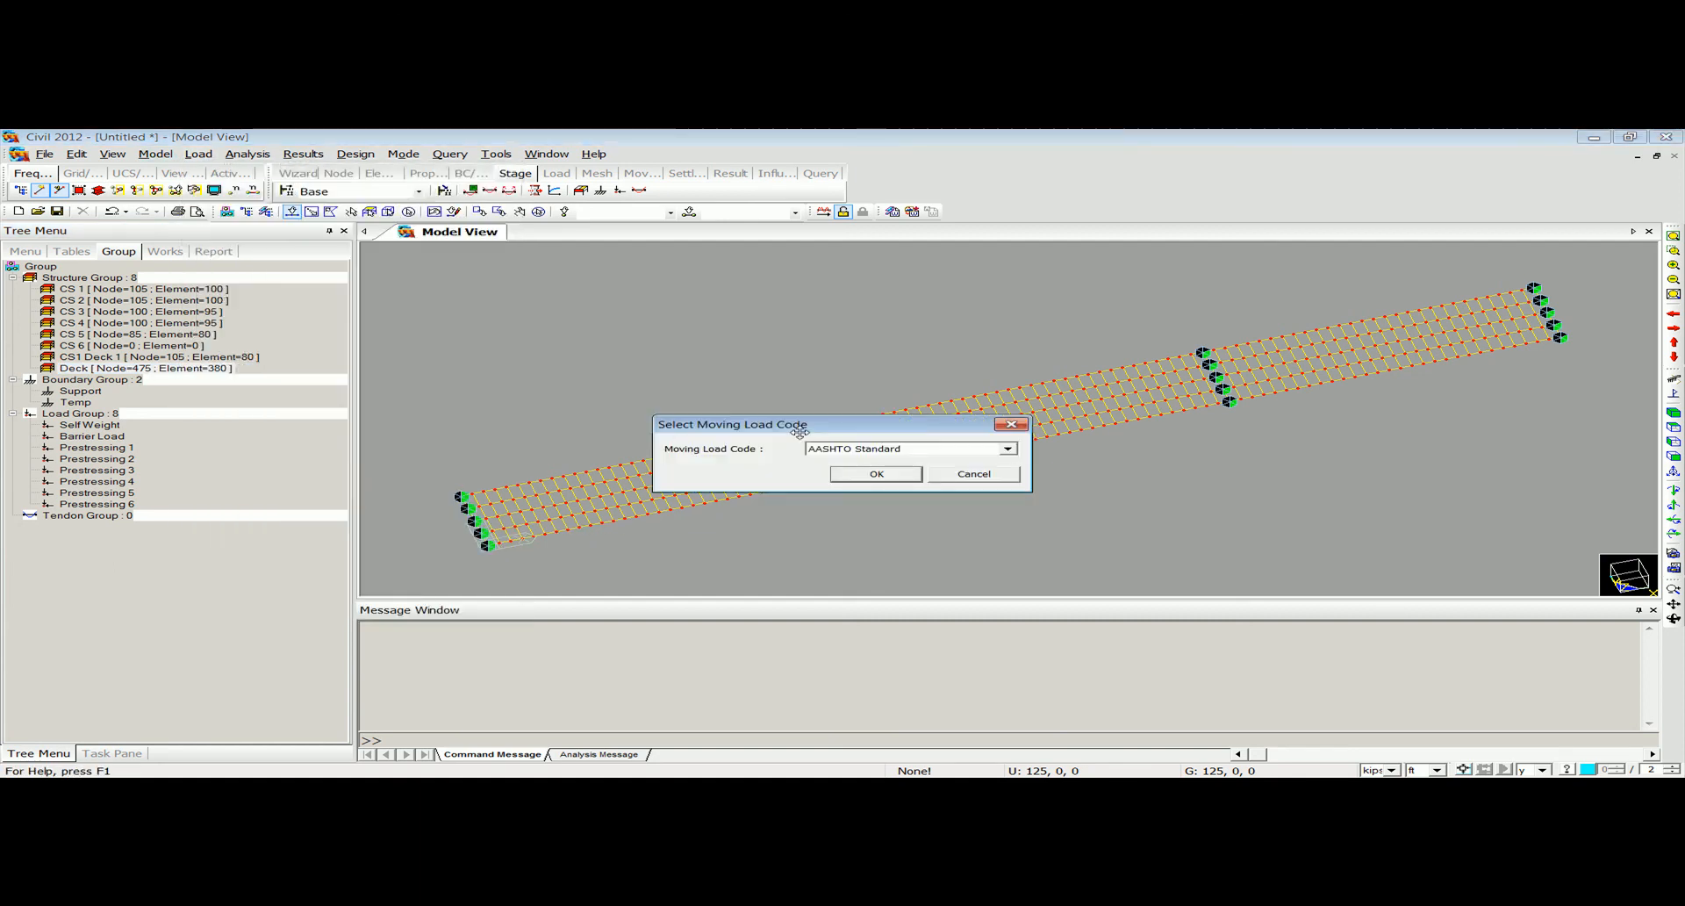
{"action": "left_click", "coordinate": [820, 451]}
{"action": "left_click", "coordinate": [825, 484]}
{"action": "left_click", "coordinate": [843, 474]}
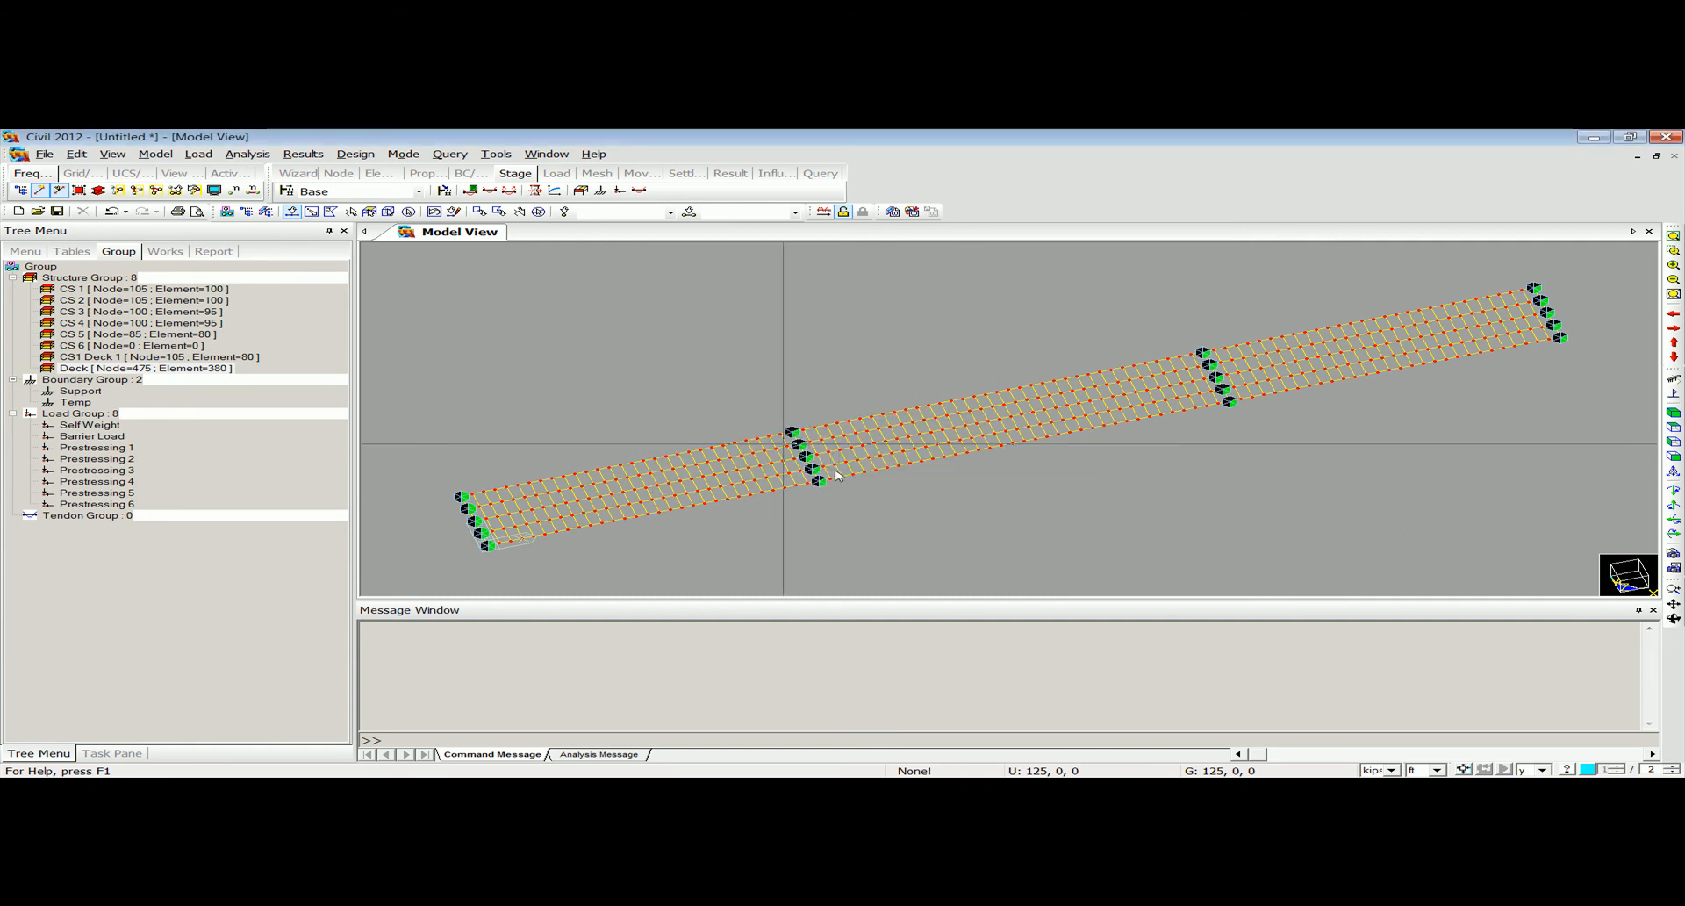
Start a new traffic line lane named Lane 1 with cross beam load distribution using the Deck group.
{"action": "left_click", "coordinate": [200, 154]}
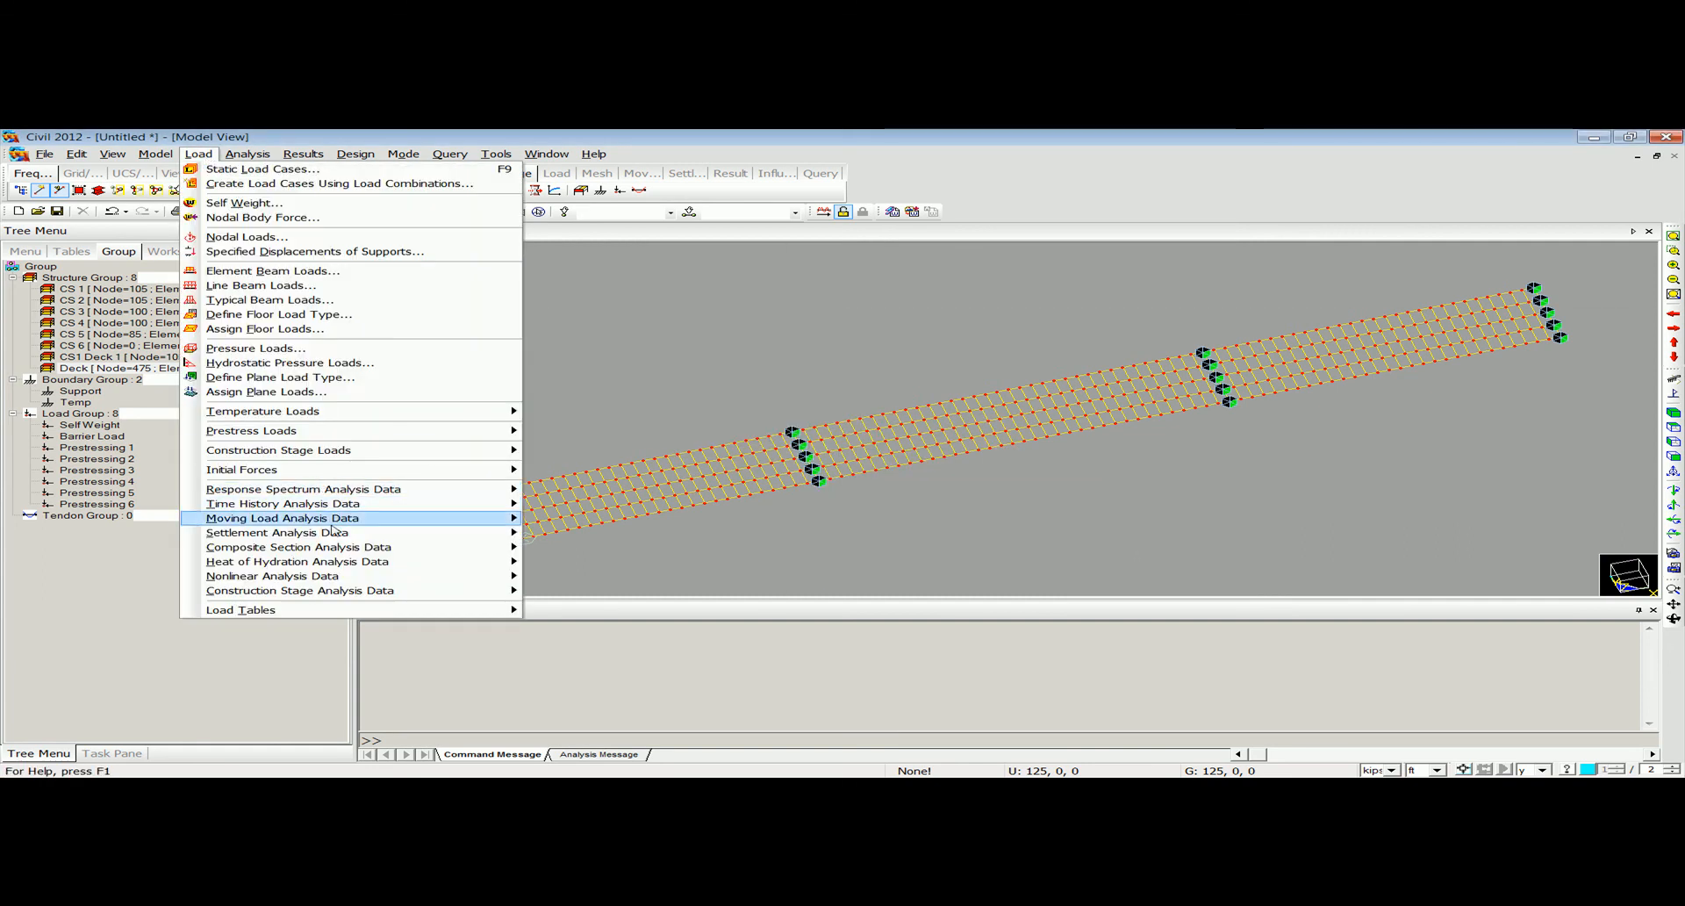
{"action": "mouse_move", "coordinate": [335, 520]}
{"action": "left_click", "coordinate": [585, 537]}
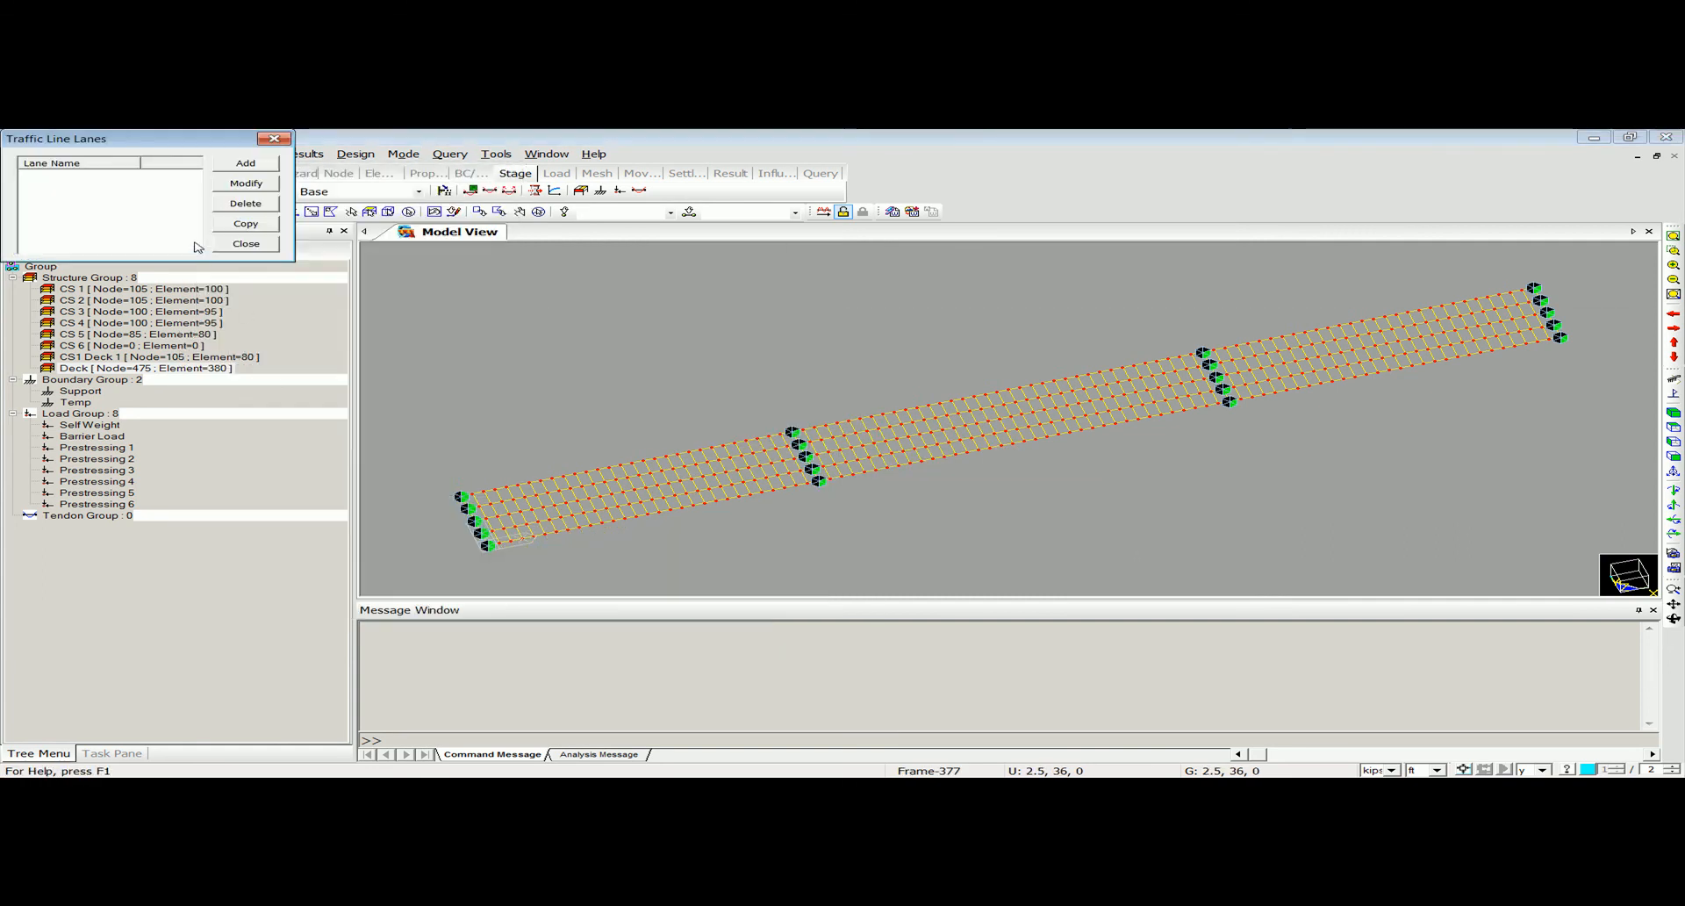
{"action": "left_click", "coordinate": [253, 163]}
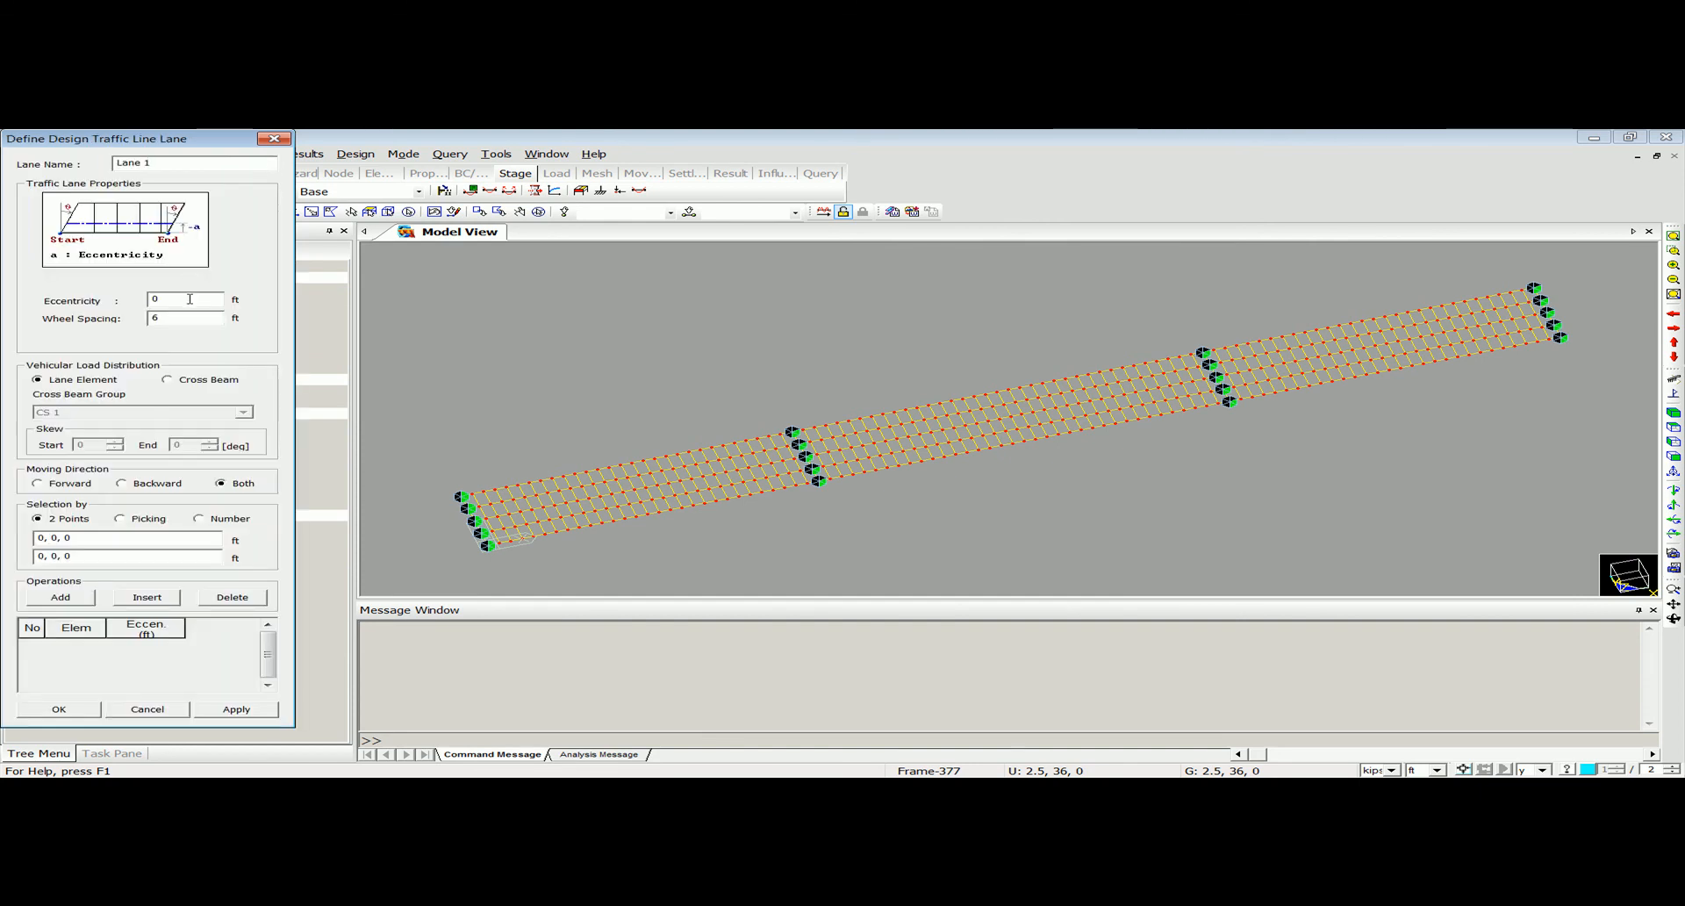
{"action": "left_click", "coordinate": [175, 381]}
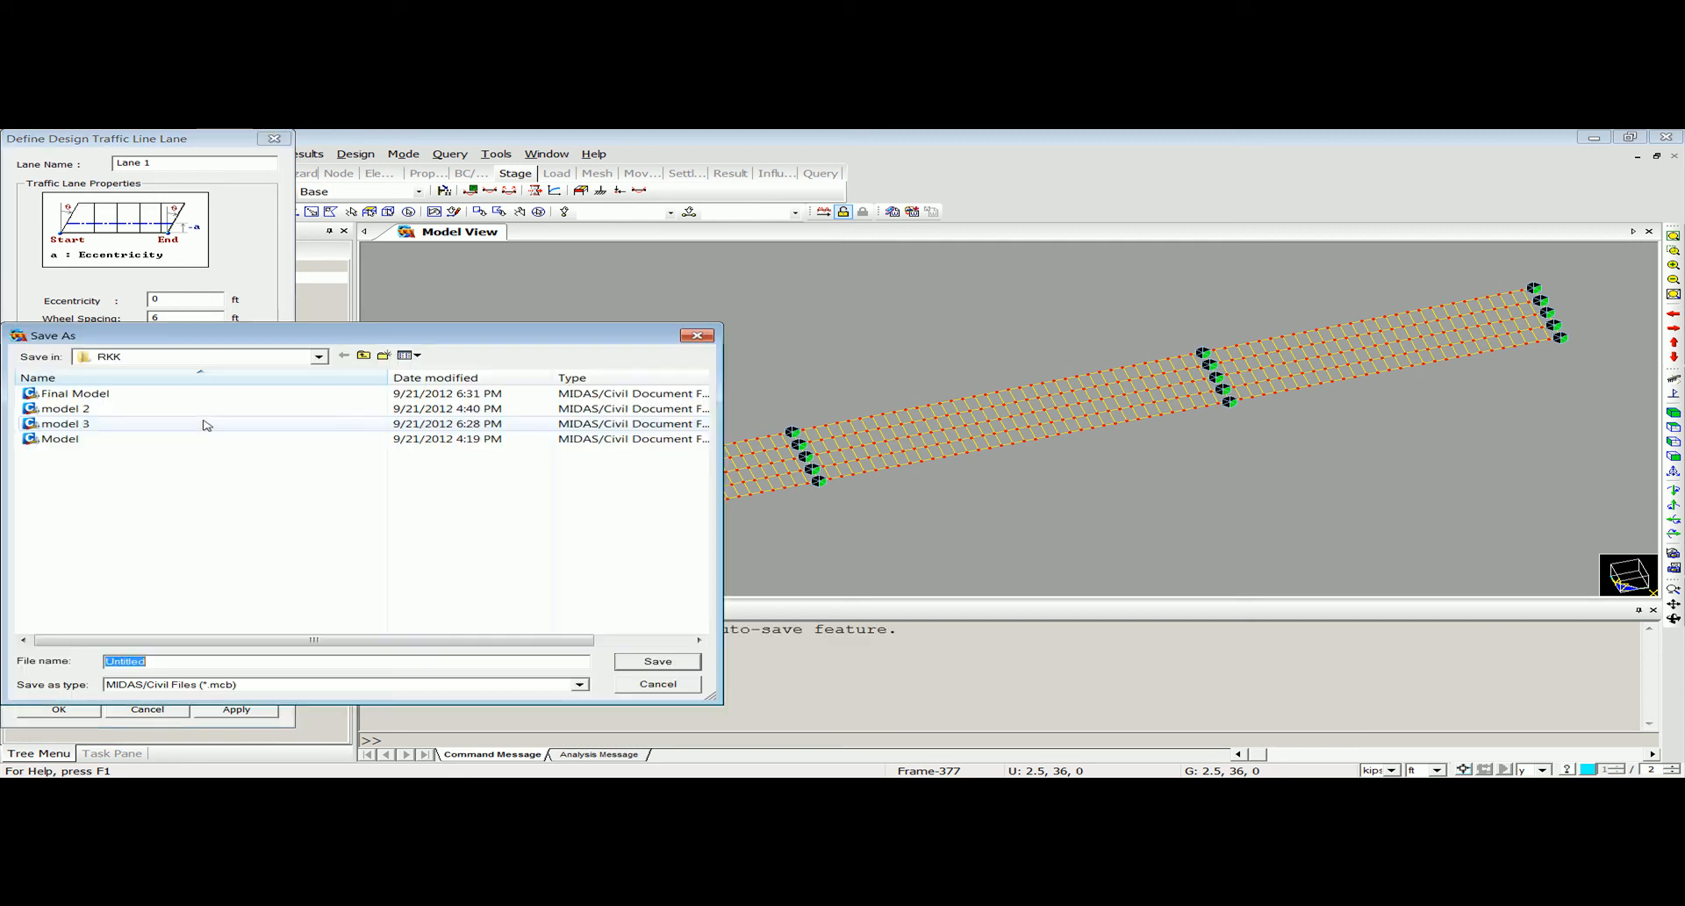
{"action": "left_click", "coordinate": [699, 337]}
{"action": "left_click", "coordinate": [200, 412]}
{"action": "left_click", "coordinate": [189, 430]}
{"action": "left_click", "coordinate": [249, 413]}
{"action": "left_click", "coordinate": [154, 472]}
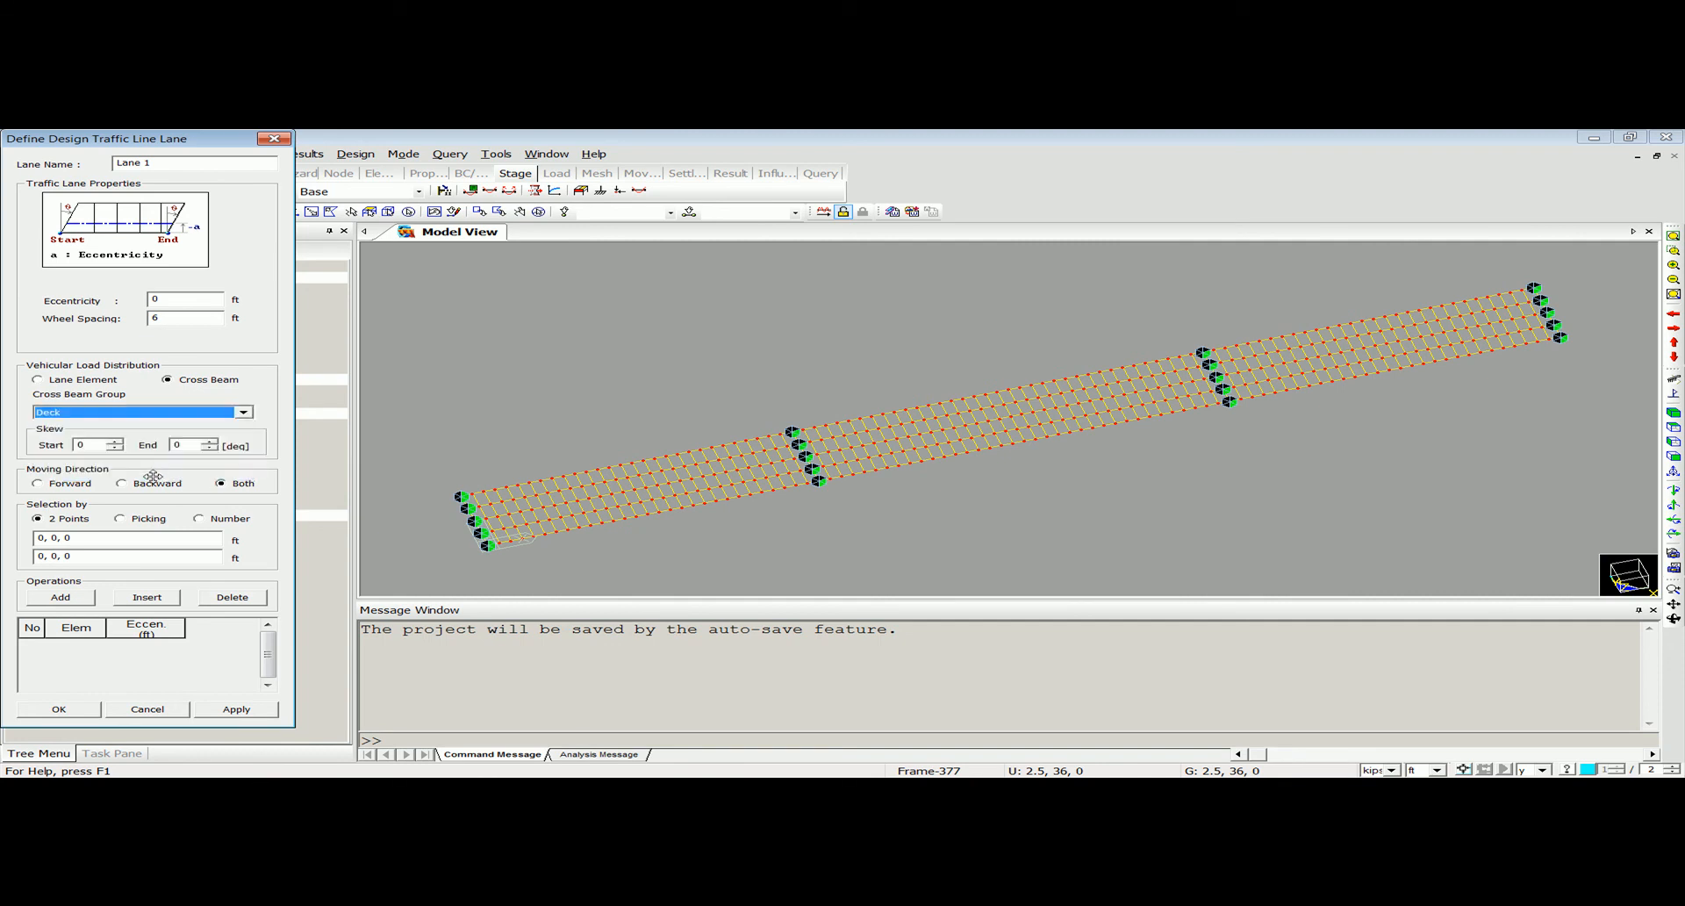
Define Lane 1 by two points from 0, 9, 0 to 470, 9, 0 along the bridge and confirm the lane.
{"action": "left_click", "coordinate": [173, 537]}
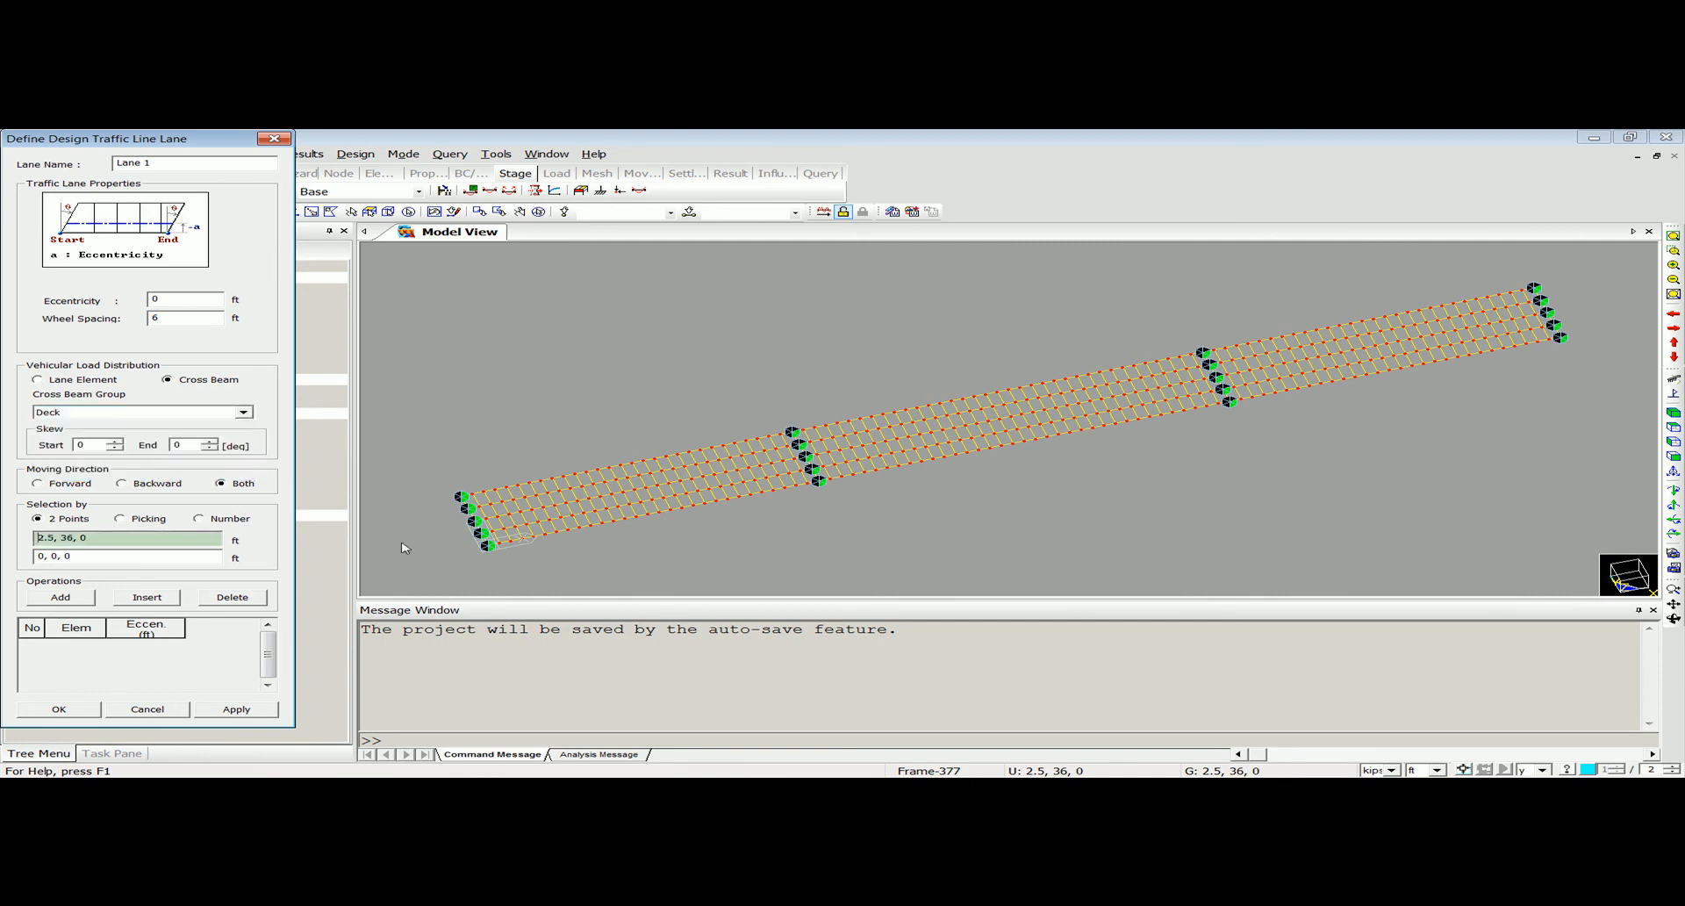
{"action": "left_click", "coordinate": [480, 532]}
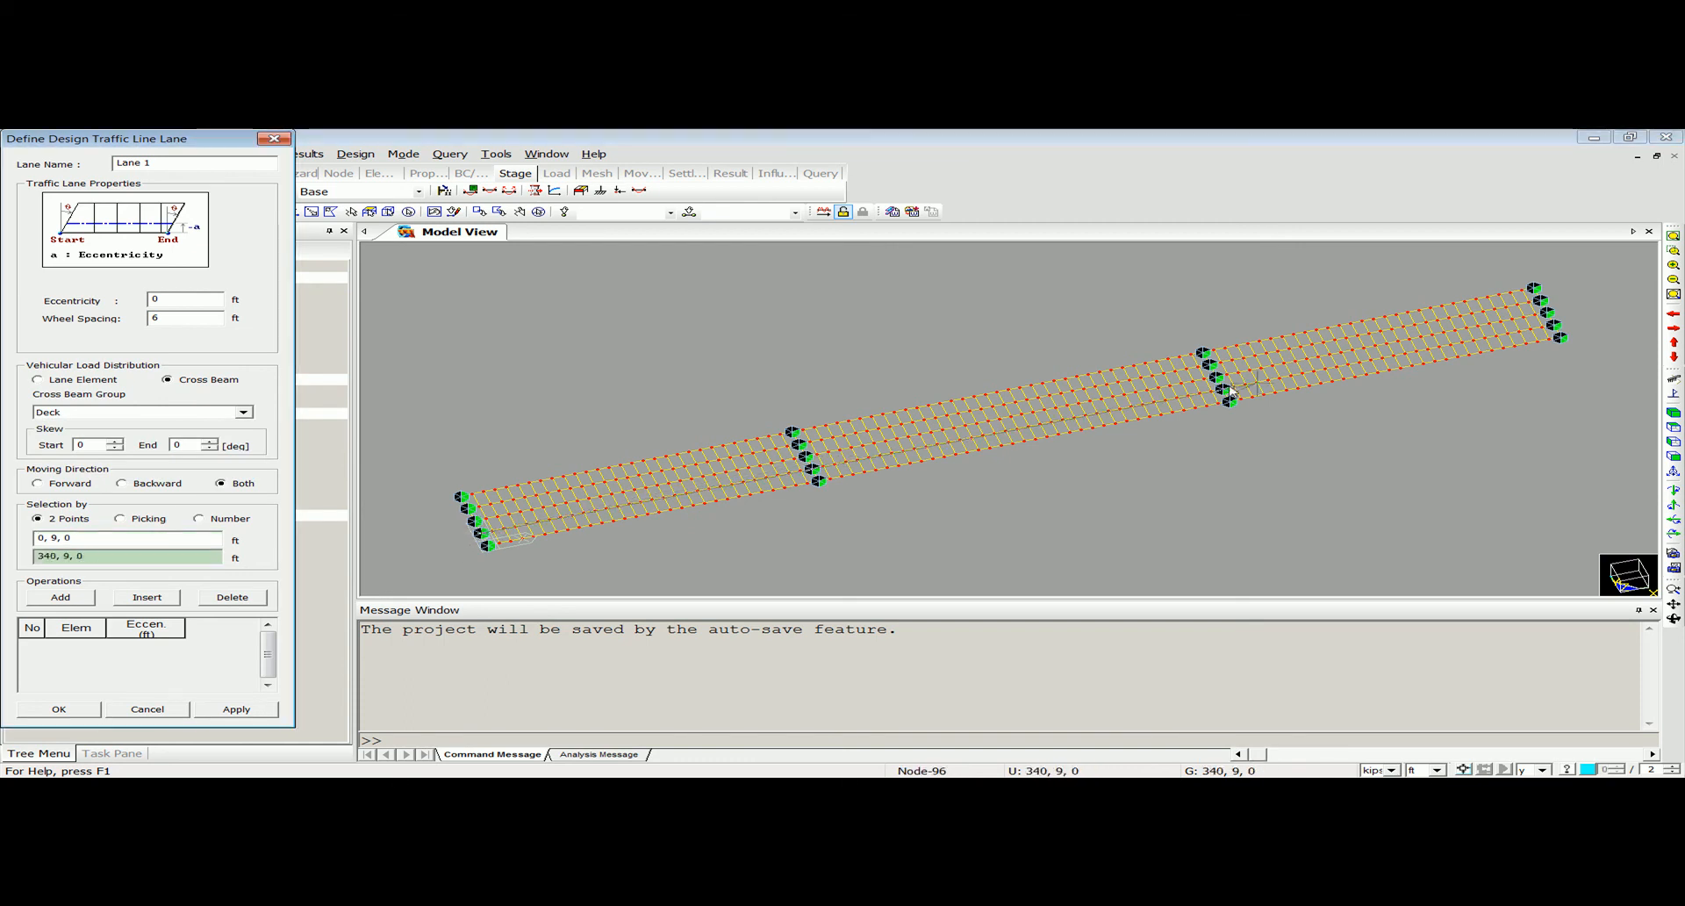
{"action": "left_click", "coordinate": [1557, 326]}
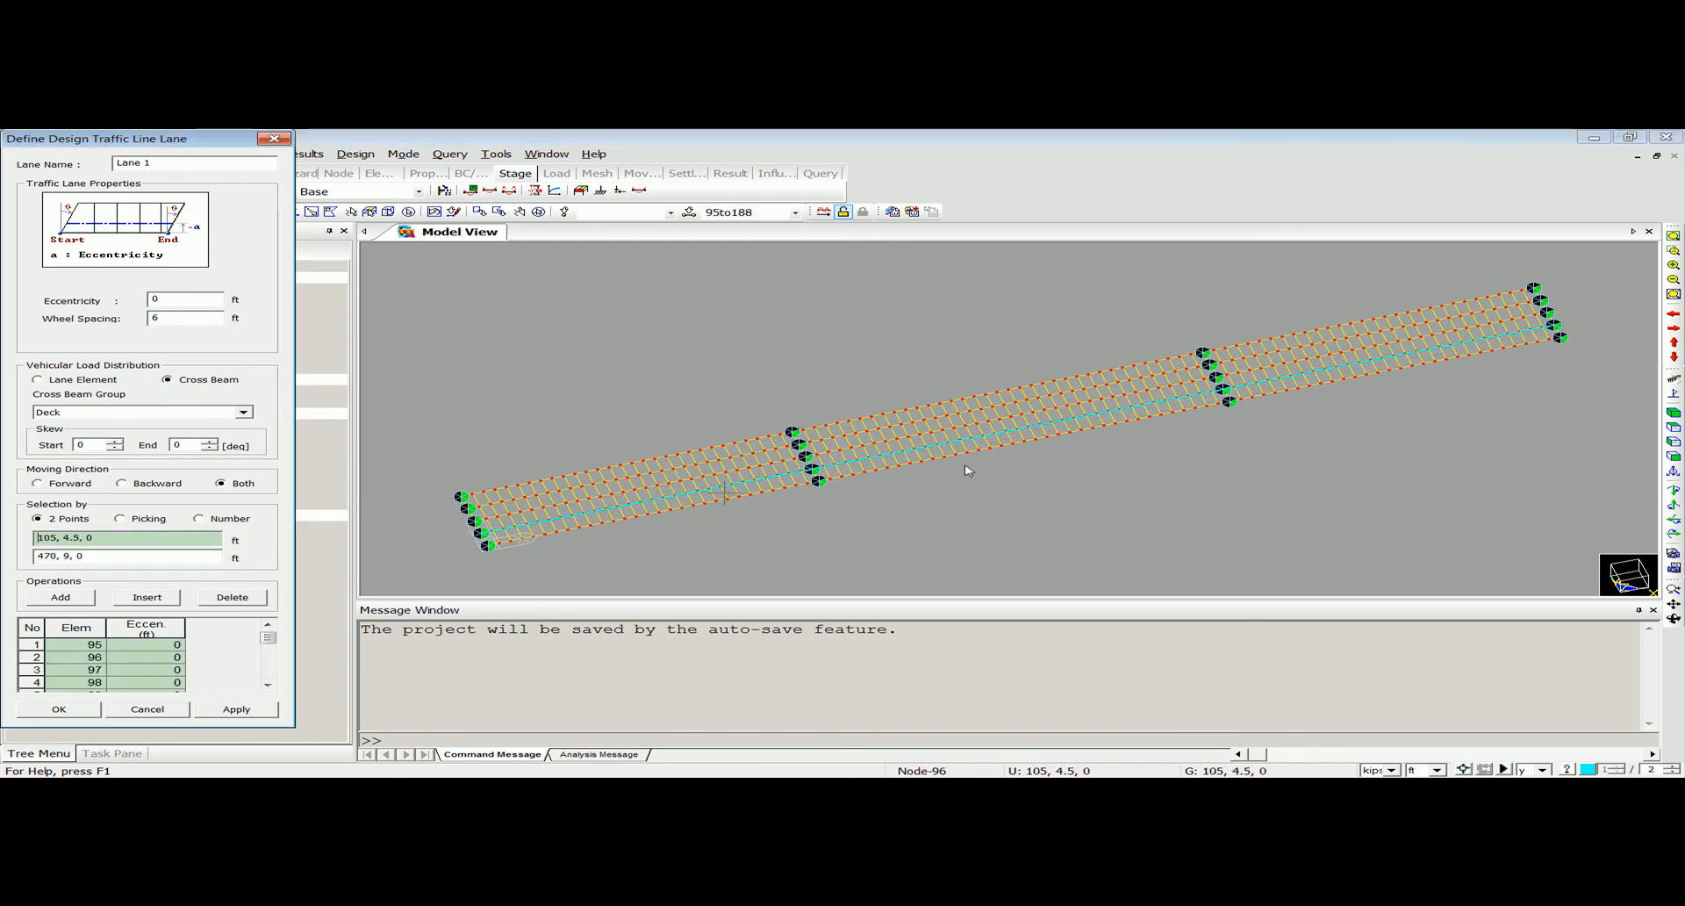
{"action": "left_click", "coordinate": [69, 708]}
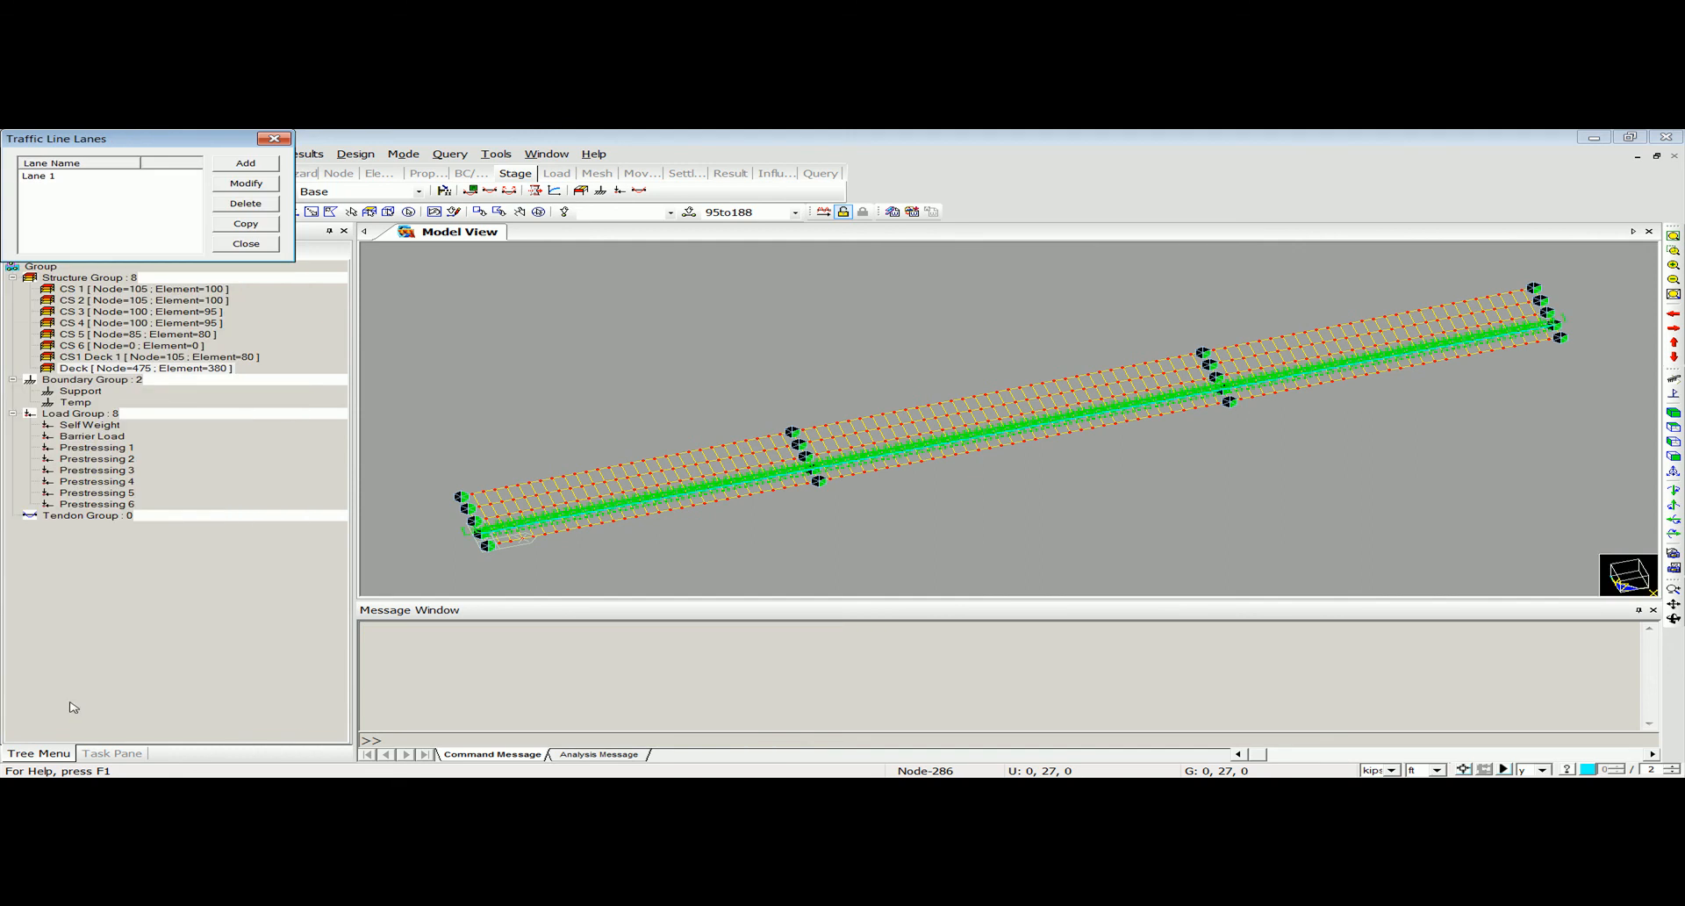
{"action": "left_click", "coordinate": [245, 243]}
{"action": "left_click", "coordinate": [1673, 252]}
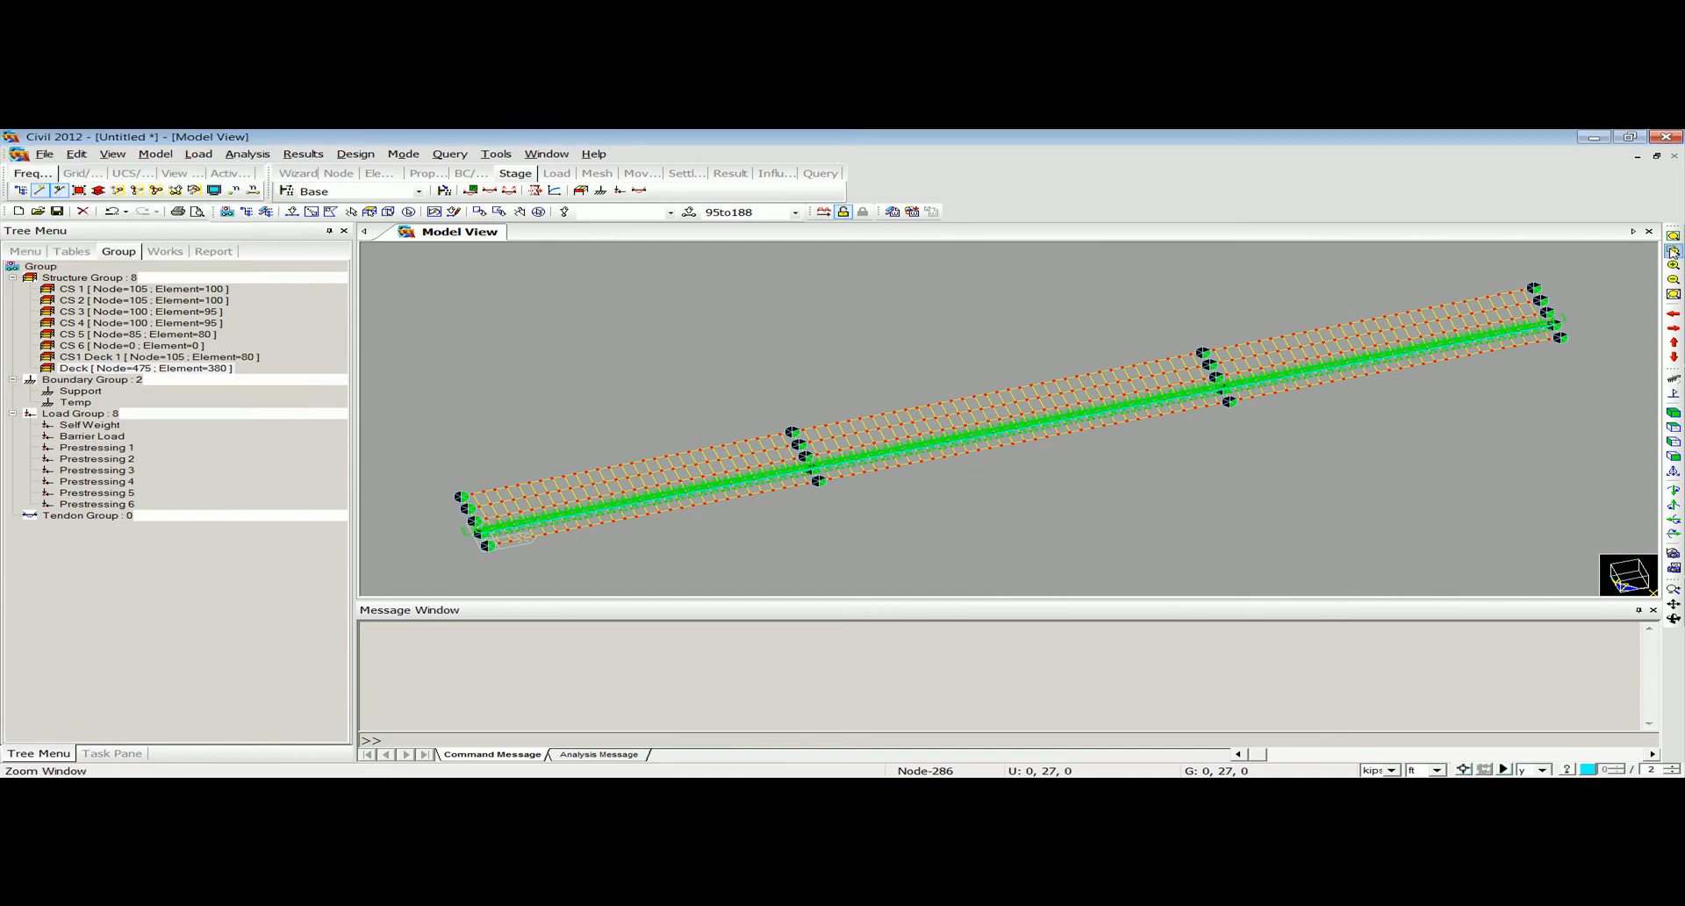
{"action": "left_click_drag", "start_coordinate": [722, 454], "coordinate": [882, 515]}
{"action": "middle_click_drag", "start_coordinate": [849, 408], "coordinate": [910, 470]}
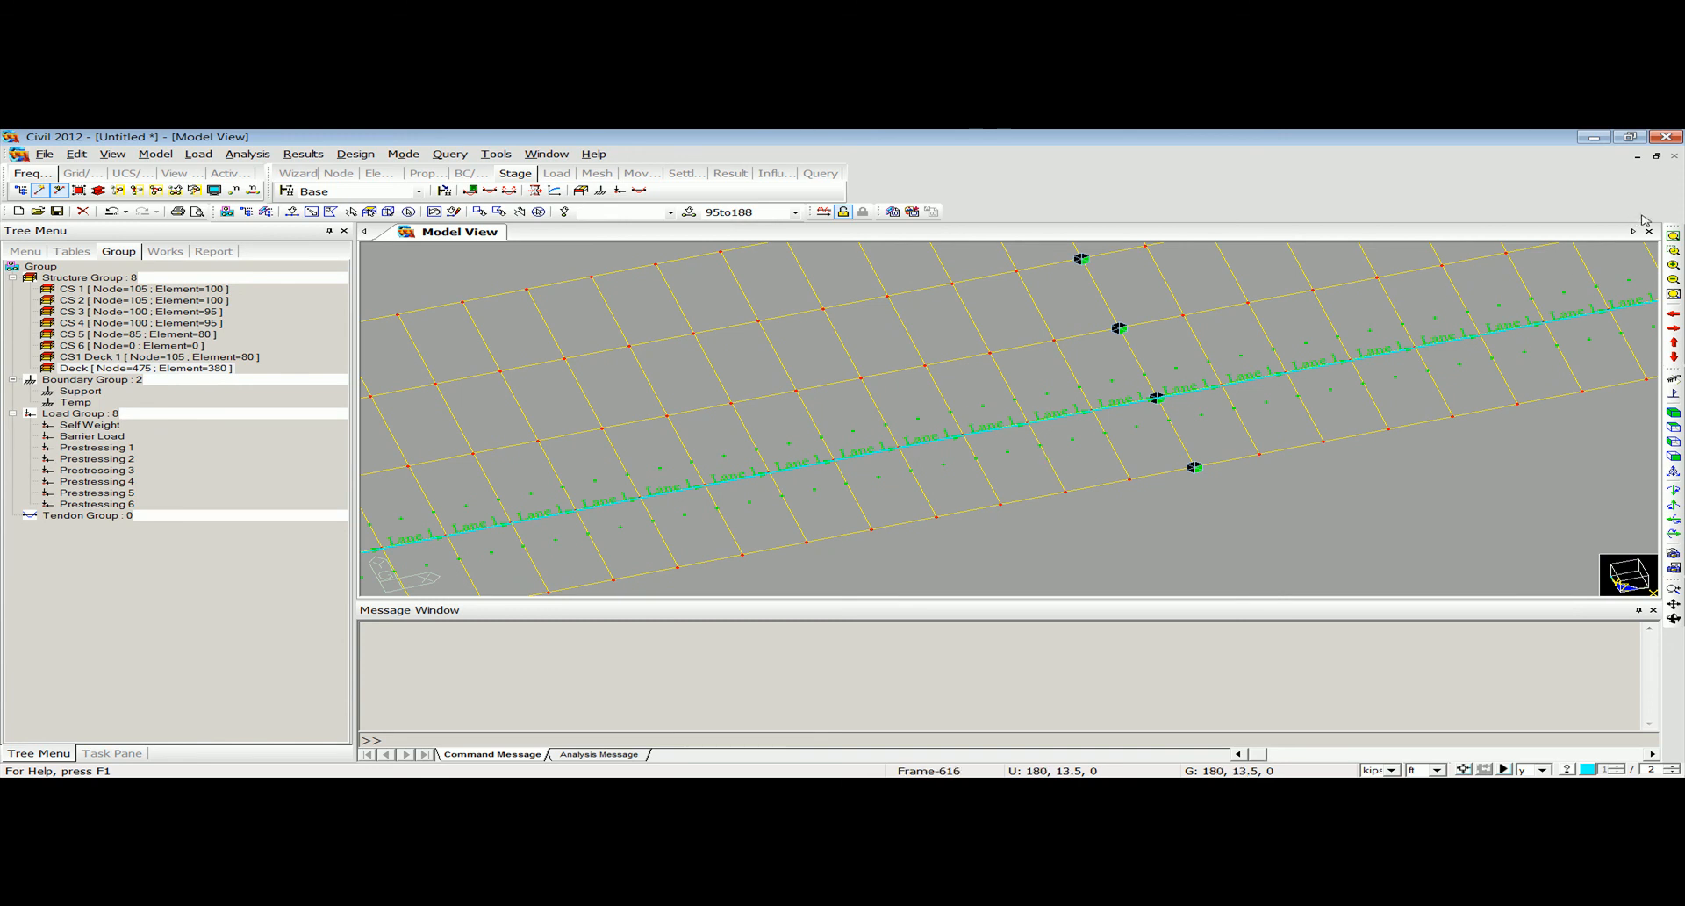
{"action": "left_click", "coordinate": [1673, 235]}
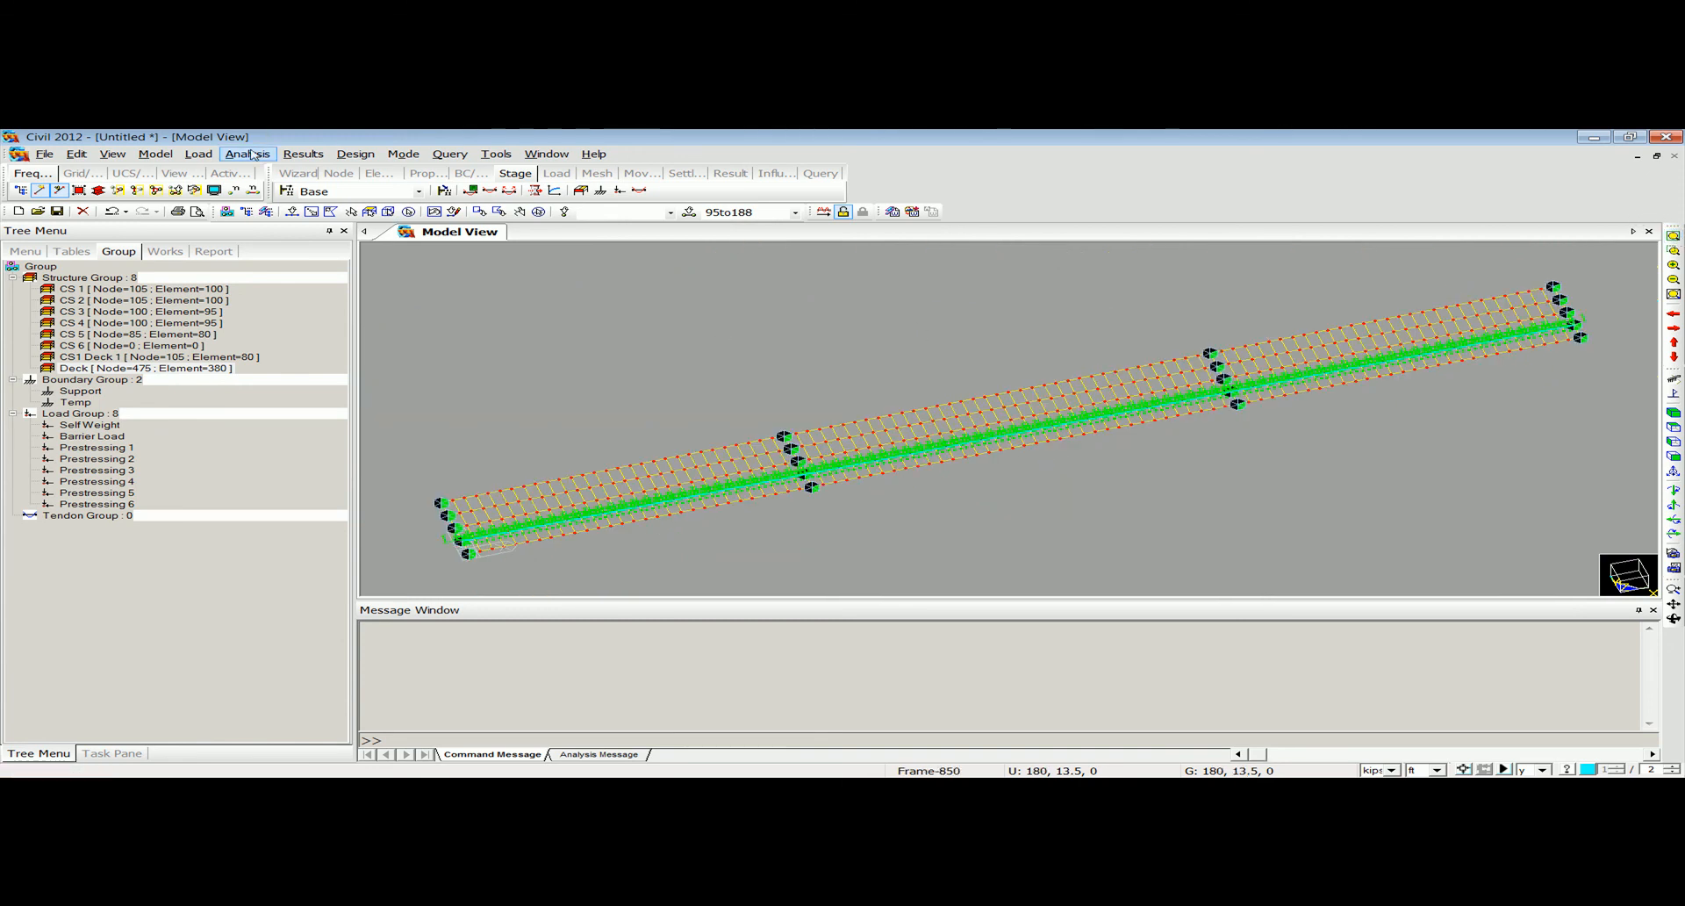
Add the standard AASHTO LRFD vehicular load HL-93TRK to the vehicles.
{"action": "left_click", "coordinate": [198, 154]}
{"action": "mouse_move", "coordinate": [288, 520]}
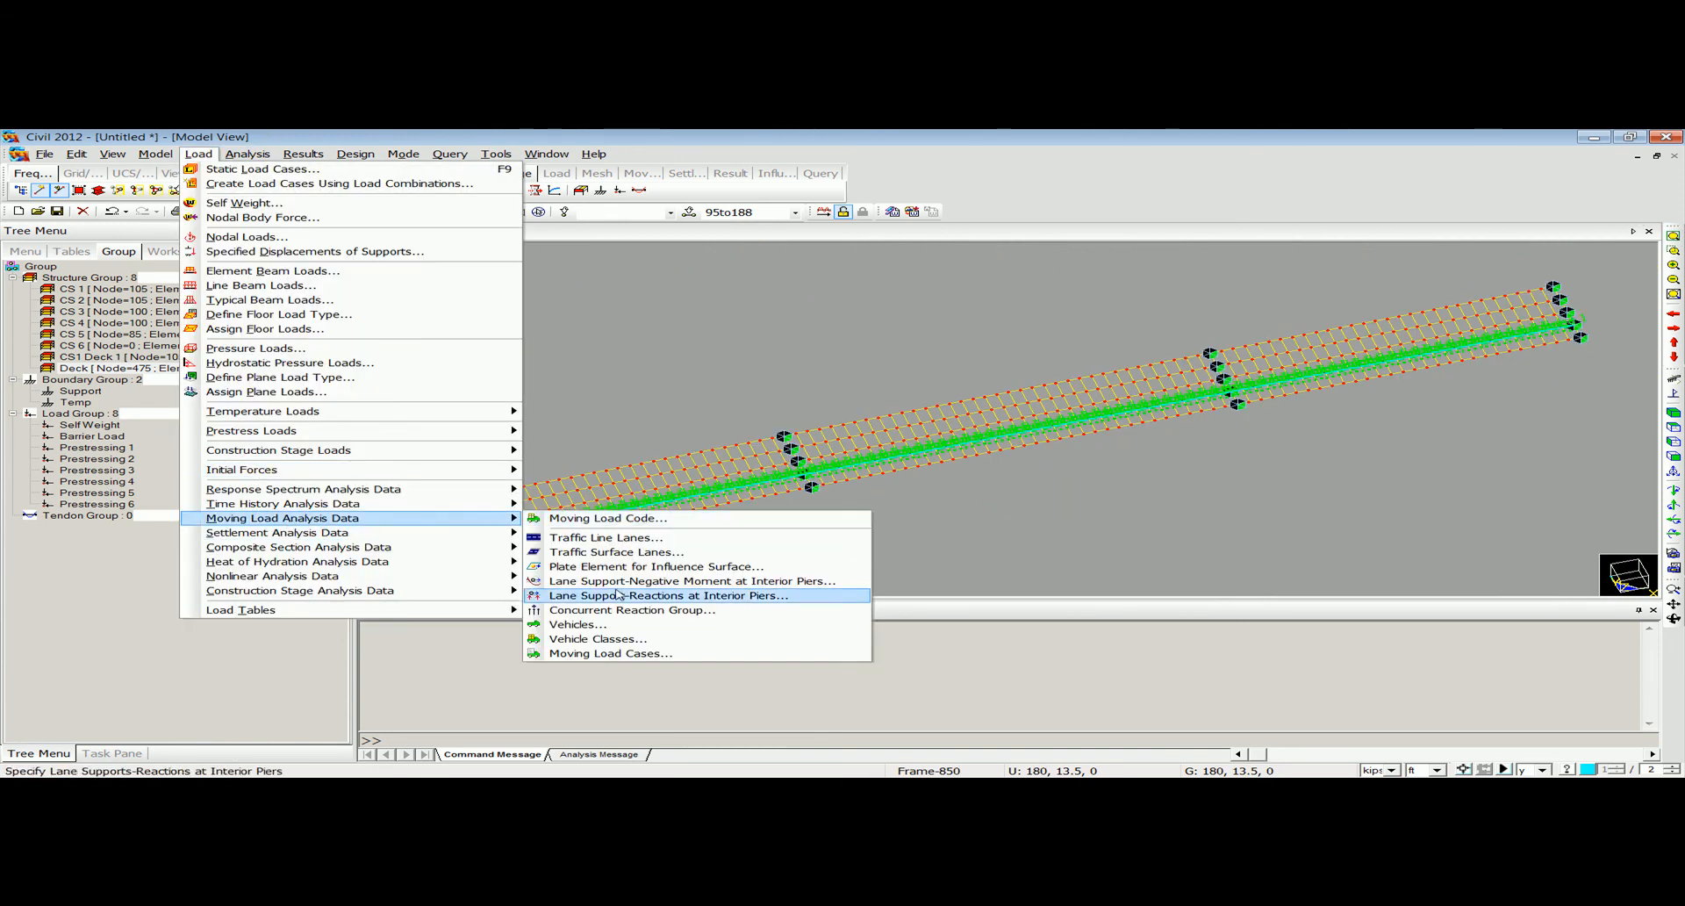
{"action": "left_click", "coordinate": [608, 625]}
{"action": "left_click", "coordinate": [355, 195]}
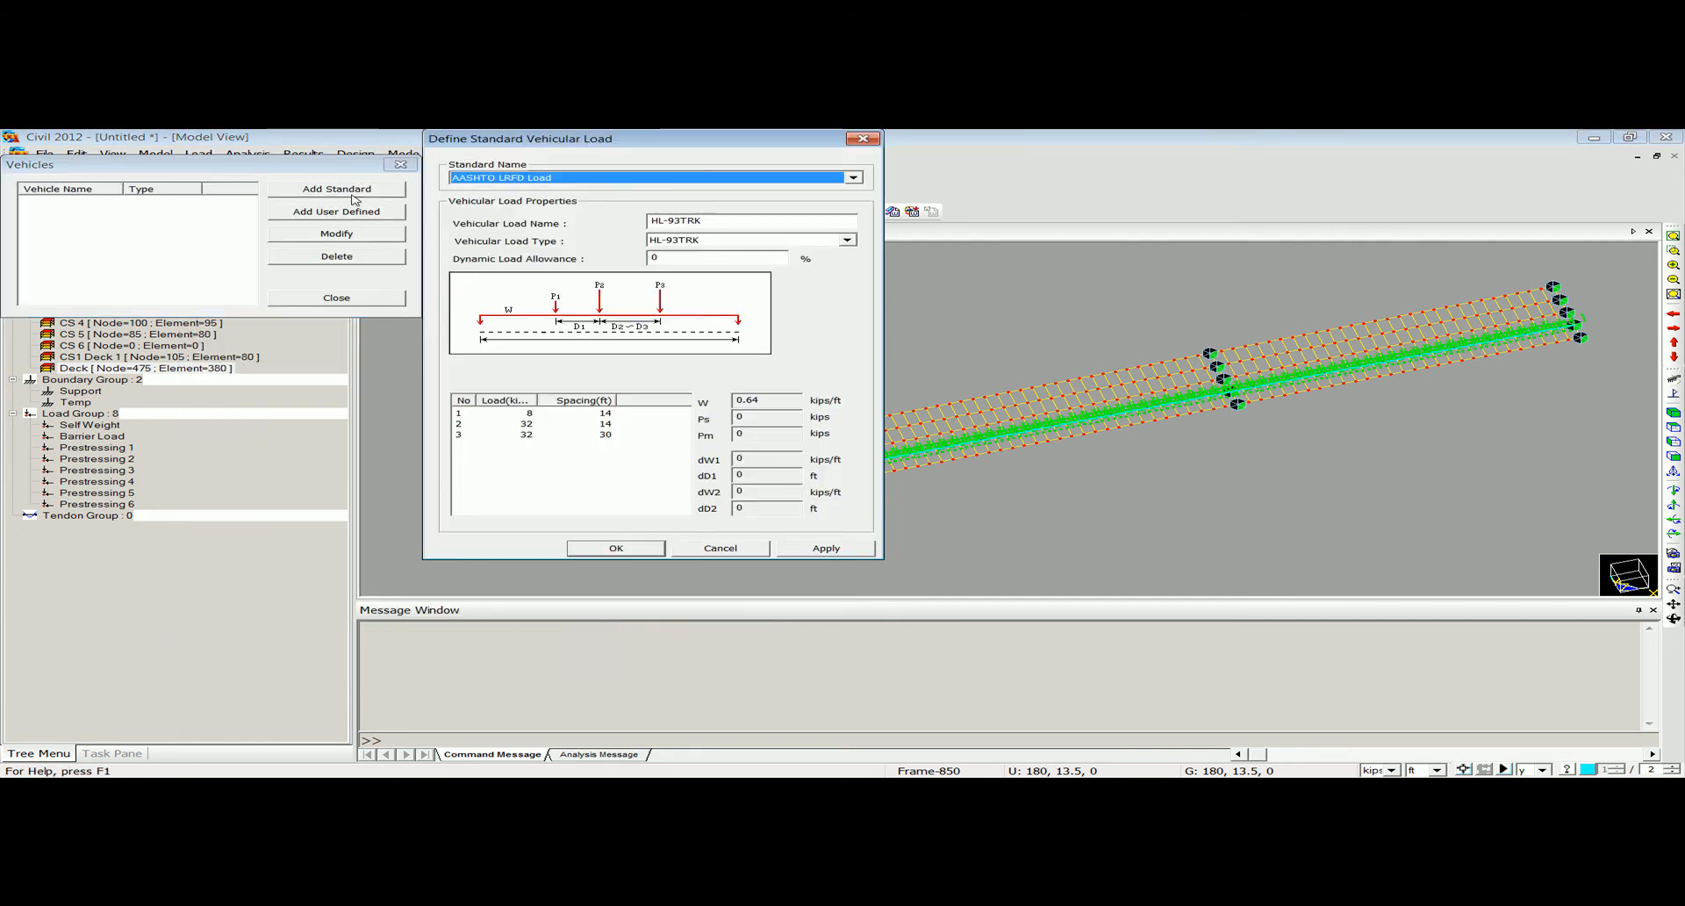
{"action": "left_click_drag", "start_coordinate": [664, 259], "coordinate": [561, 257]}
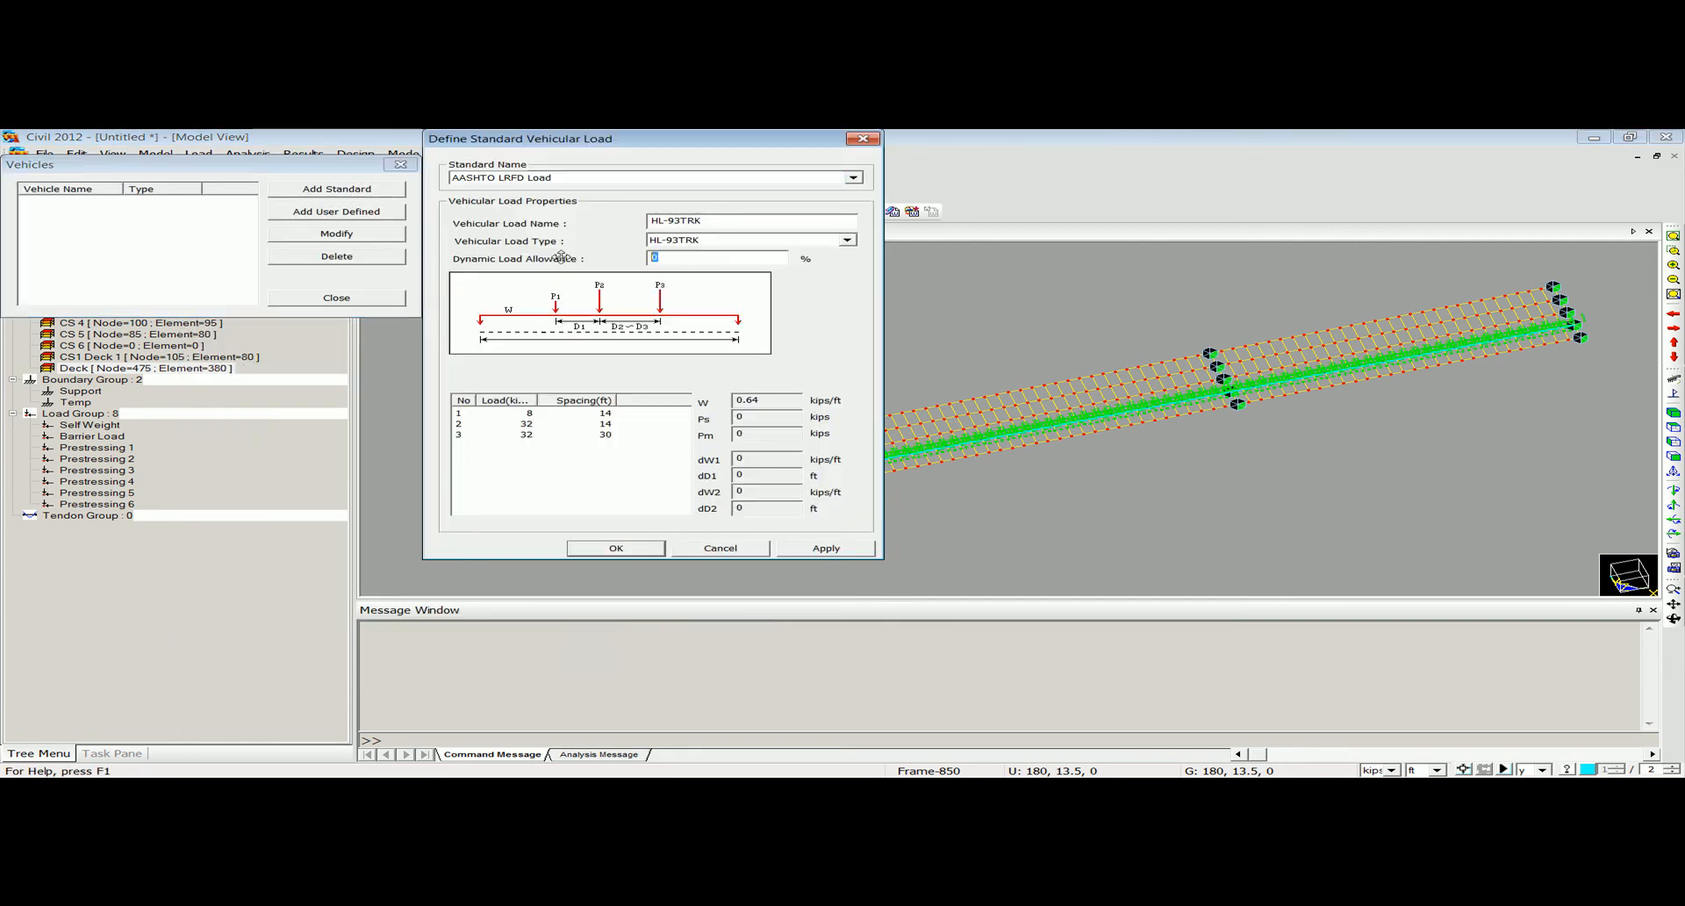
{"action": "left_click", "coordinate": [627, 548]}
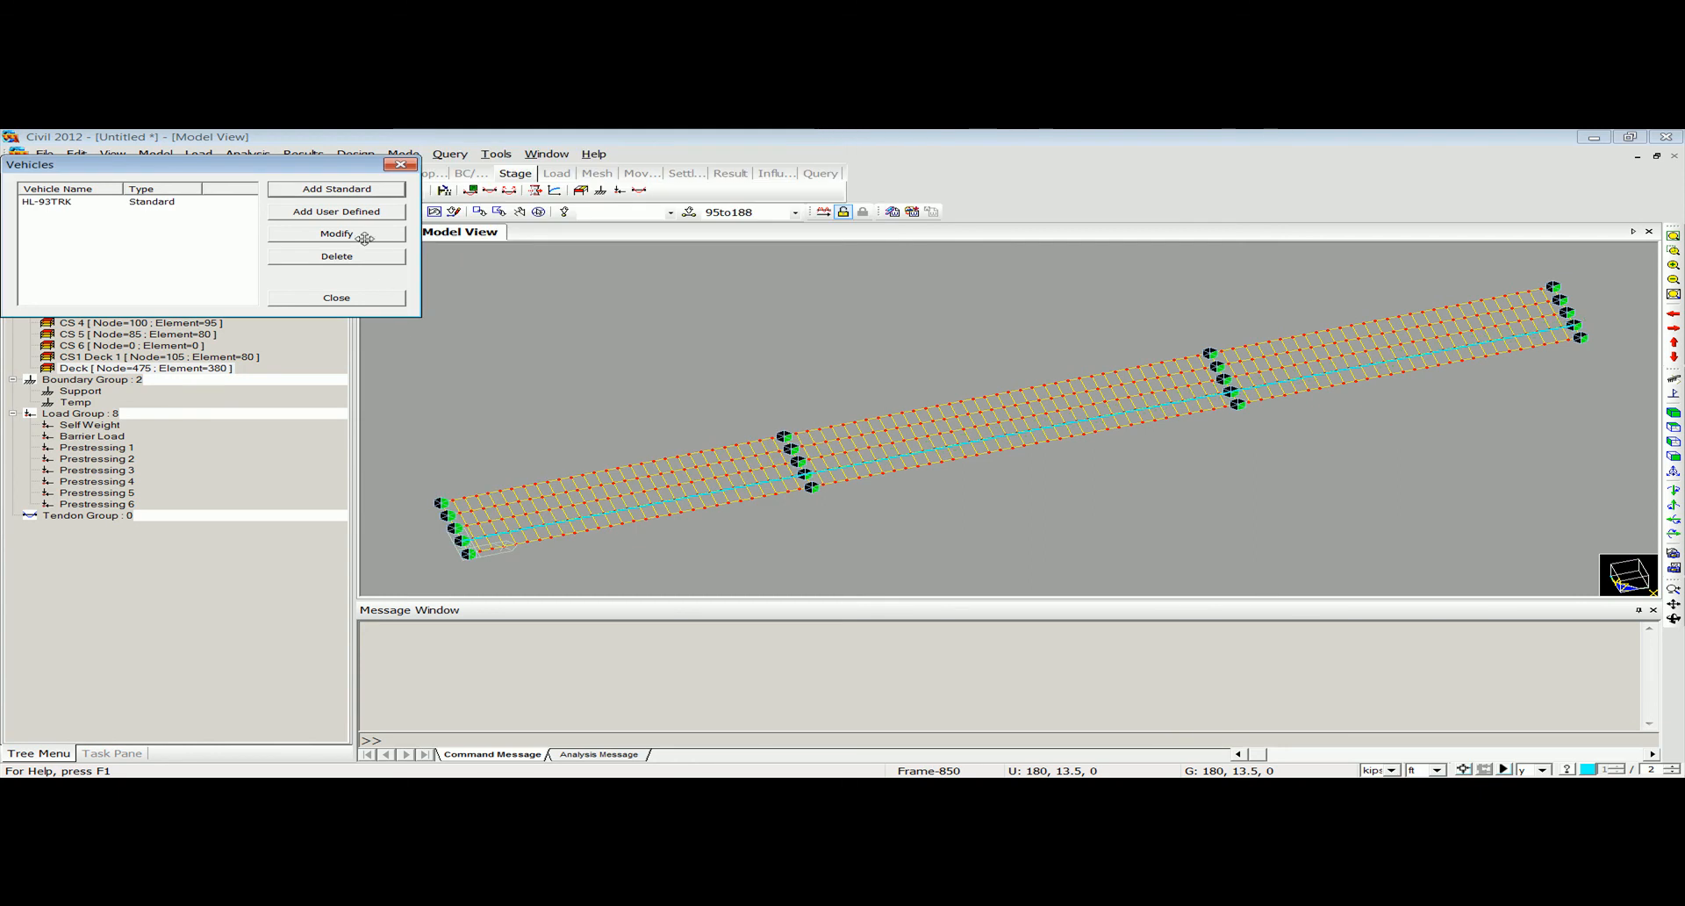
Add the standard vehicular load HL-93TDM with a dynamic load allowance of 33% and finish the vehicle definition.
{"action": "left_click", "coordinate": [337, 189]}
{"action": "left_click", "coordinate": [728, 242]}
{"action": "left_click", "coordinate": [727, 263]}
{"action": "left_click_drag", "start_coordinate": [667, 258], "coordinate": [540, 247]}
{"action": "type", "text": "3"}
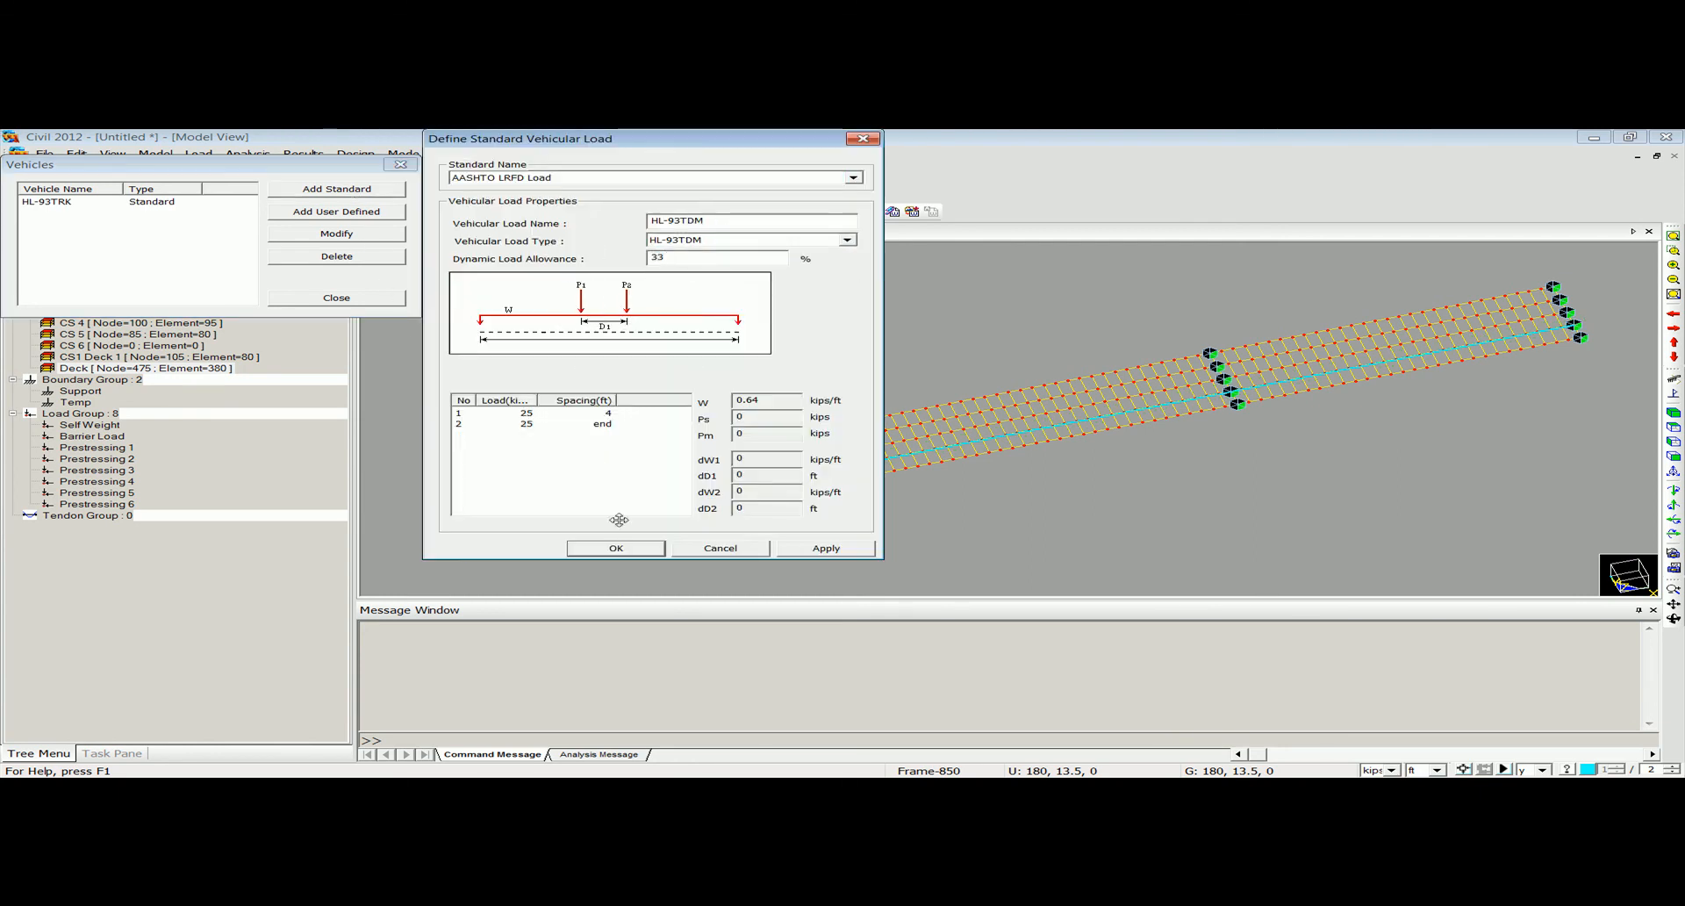
{"action": "type", "text": "3"}
{"action": "left_click", "coordinate": [618, 548]}
{"action": "left_click", "coordinate": [337, 297]}
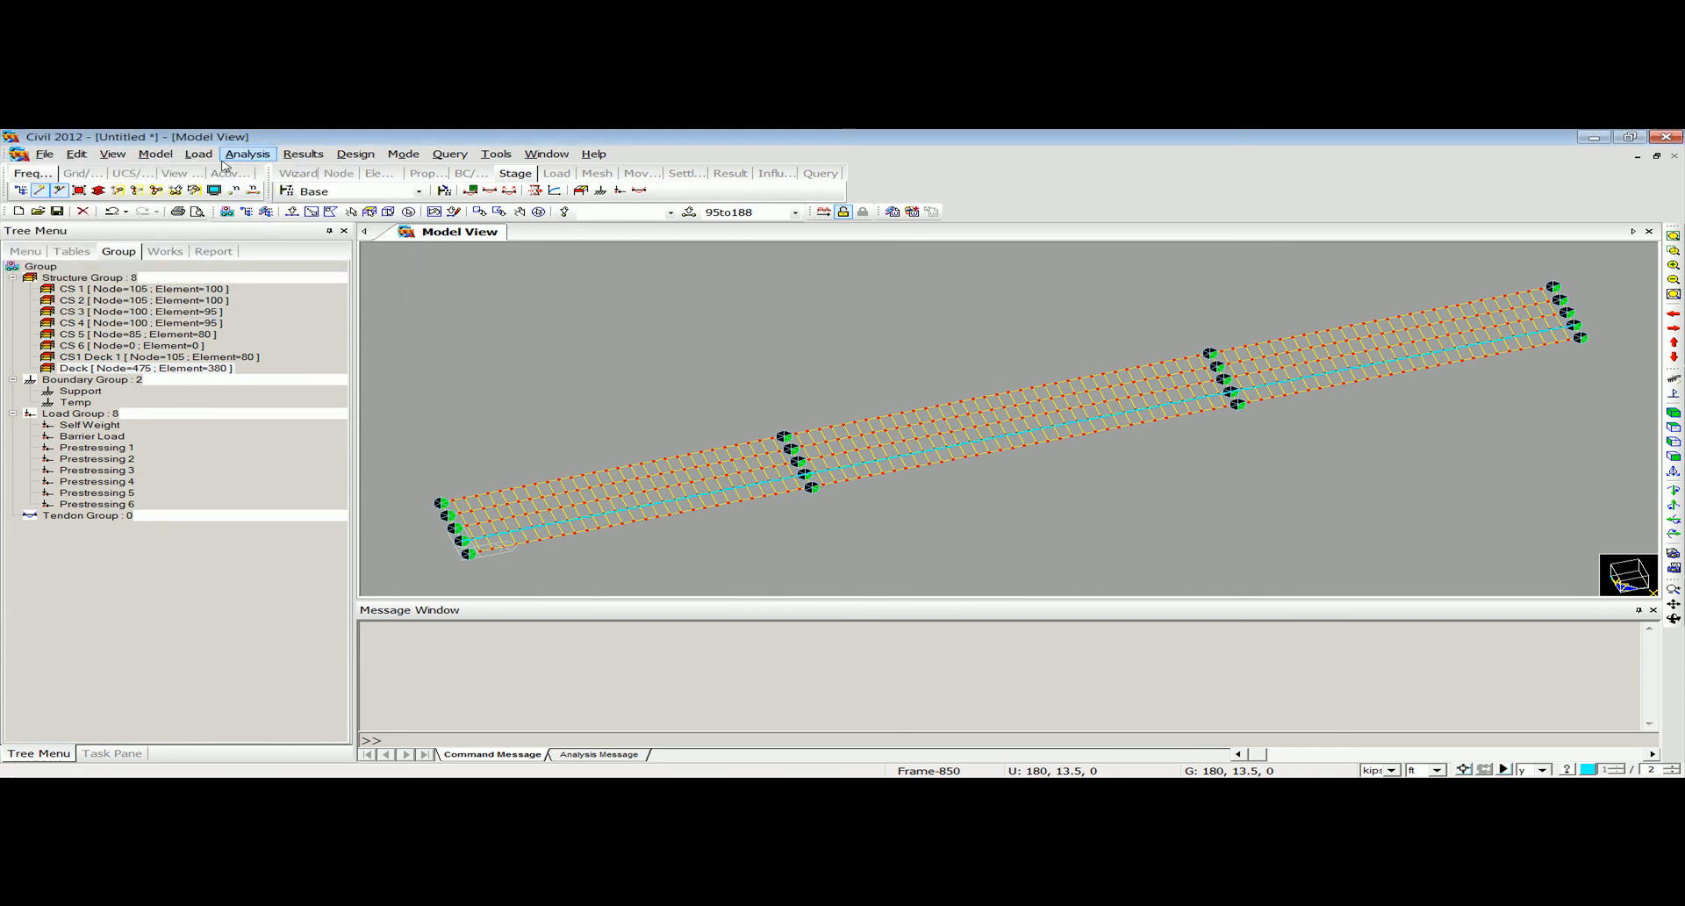
Create a vehicle class named HL 93 containing the HL-93TDM and HL-93TRK loads.
{"action": "left_click", "coordinate": [198, 154]}
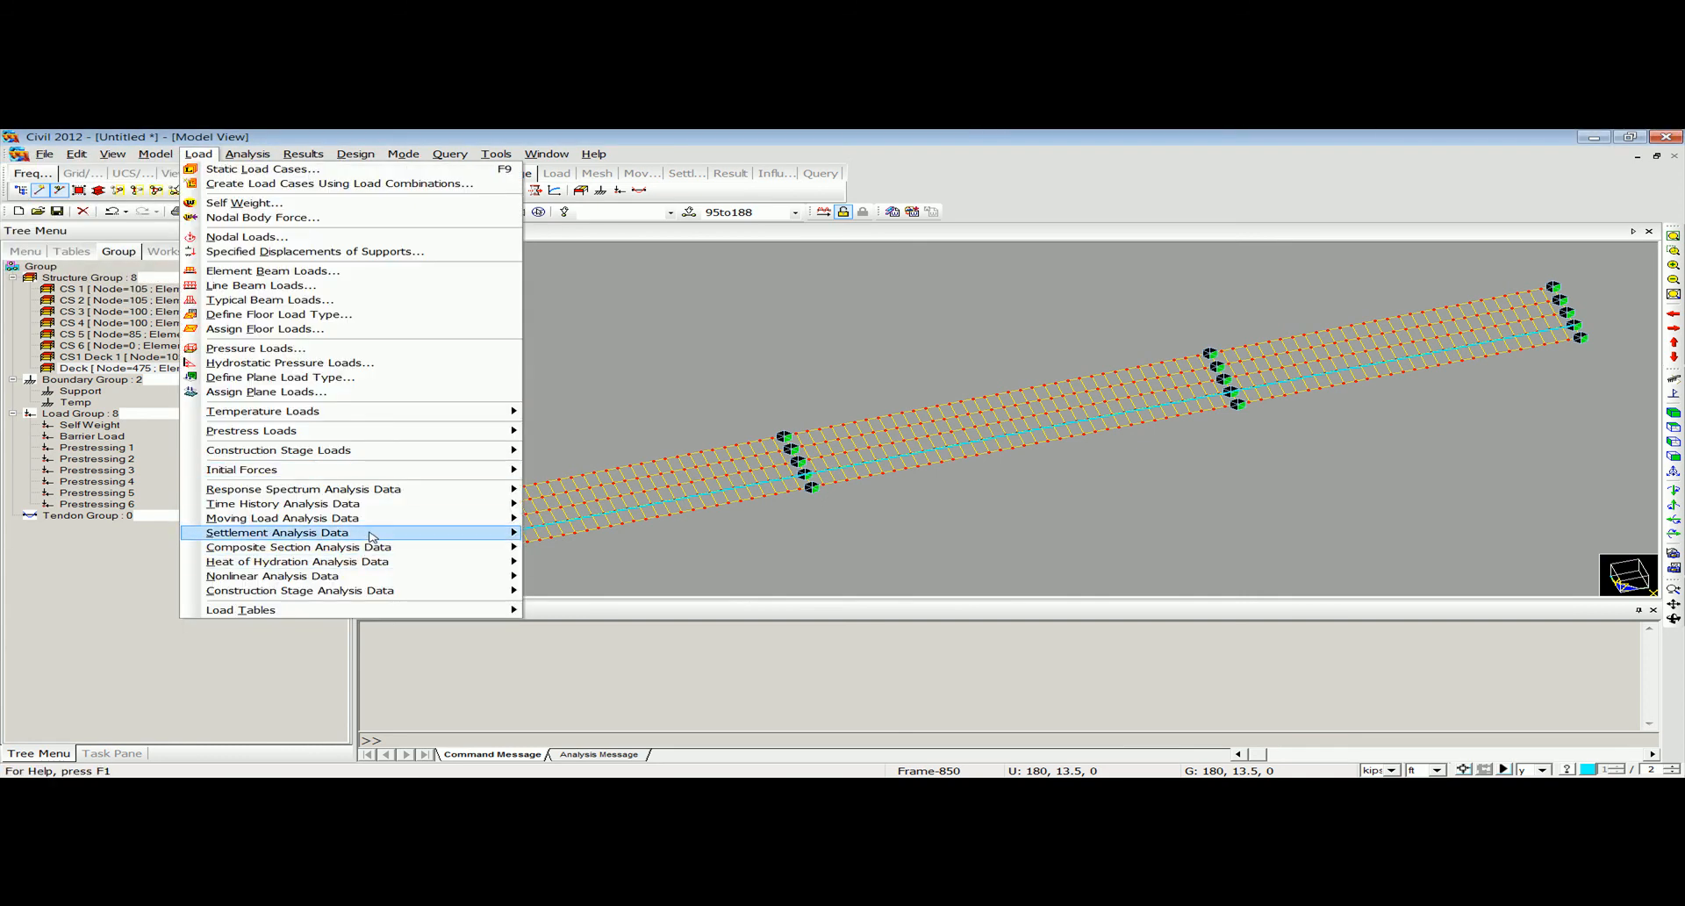
{"action": "mouse_move", "coordinate": [388, 518]}
{"action": "left_click", "coordinate": [623, 642]}
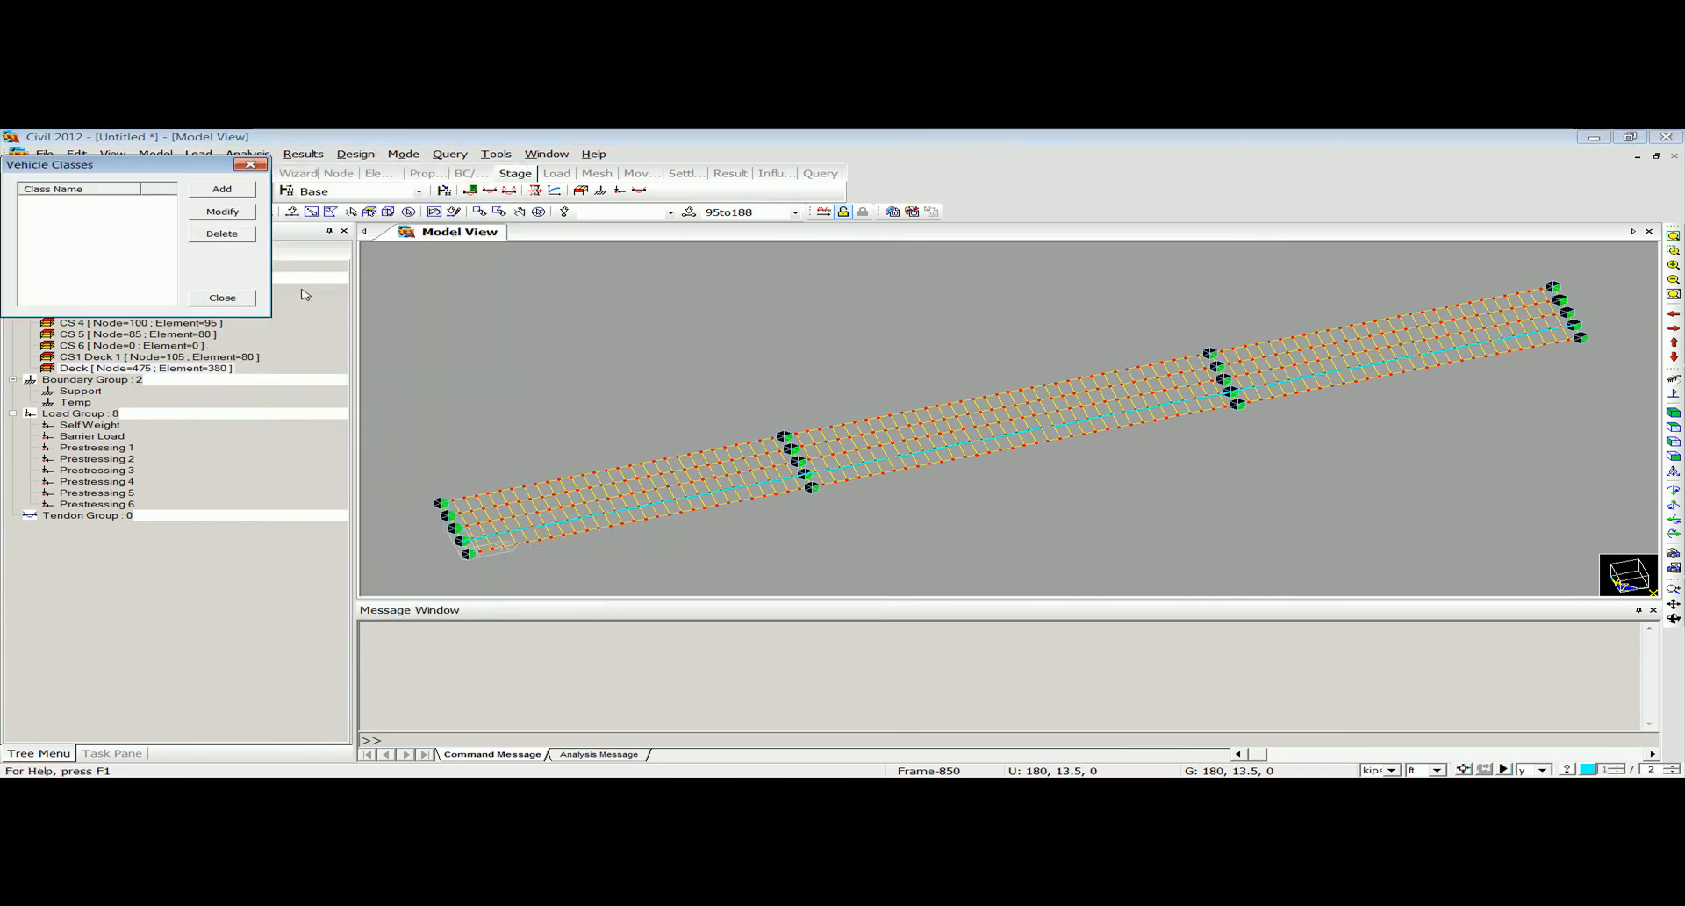
{"action": "left_click", "coordinate": [219, 190]}
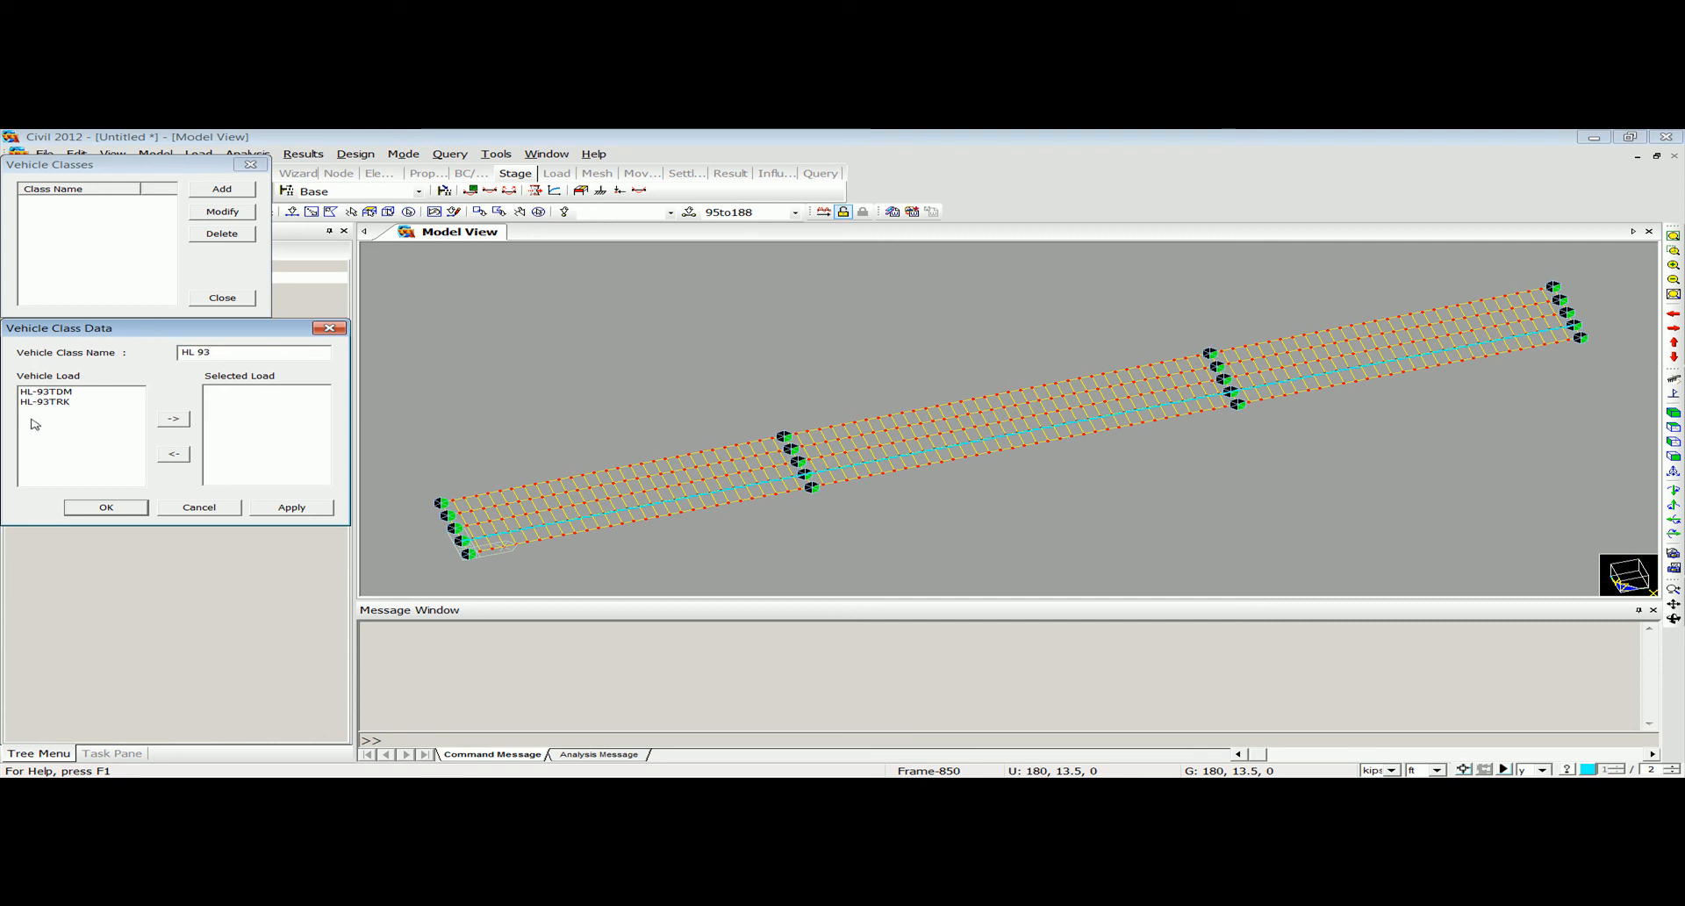
{"action": "left_click_drag", "start_coordinate": [70, 399], "coordinate": [44, 391]}
{"action": "left_click", "coordinate": [173, 419]}
{"action": "left_click", "coordinate": [132, 507]}
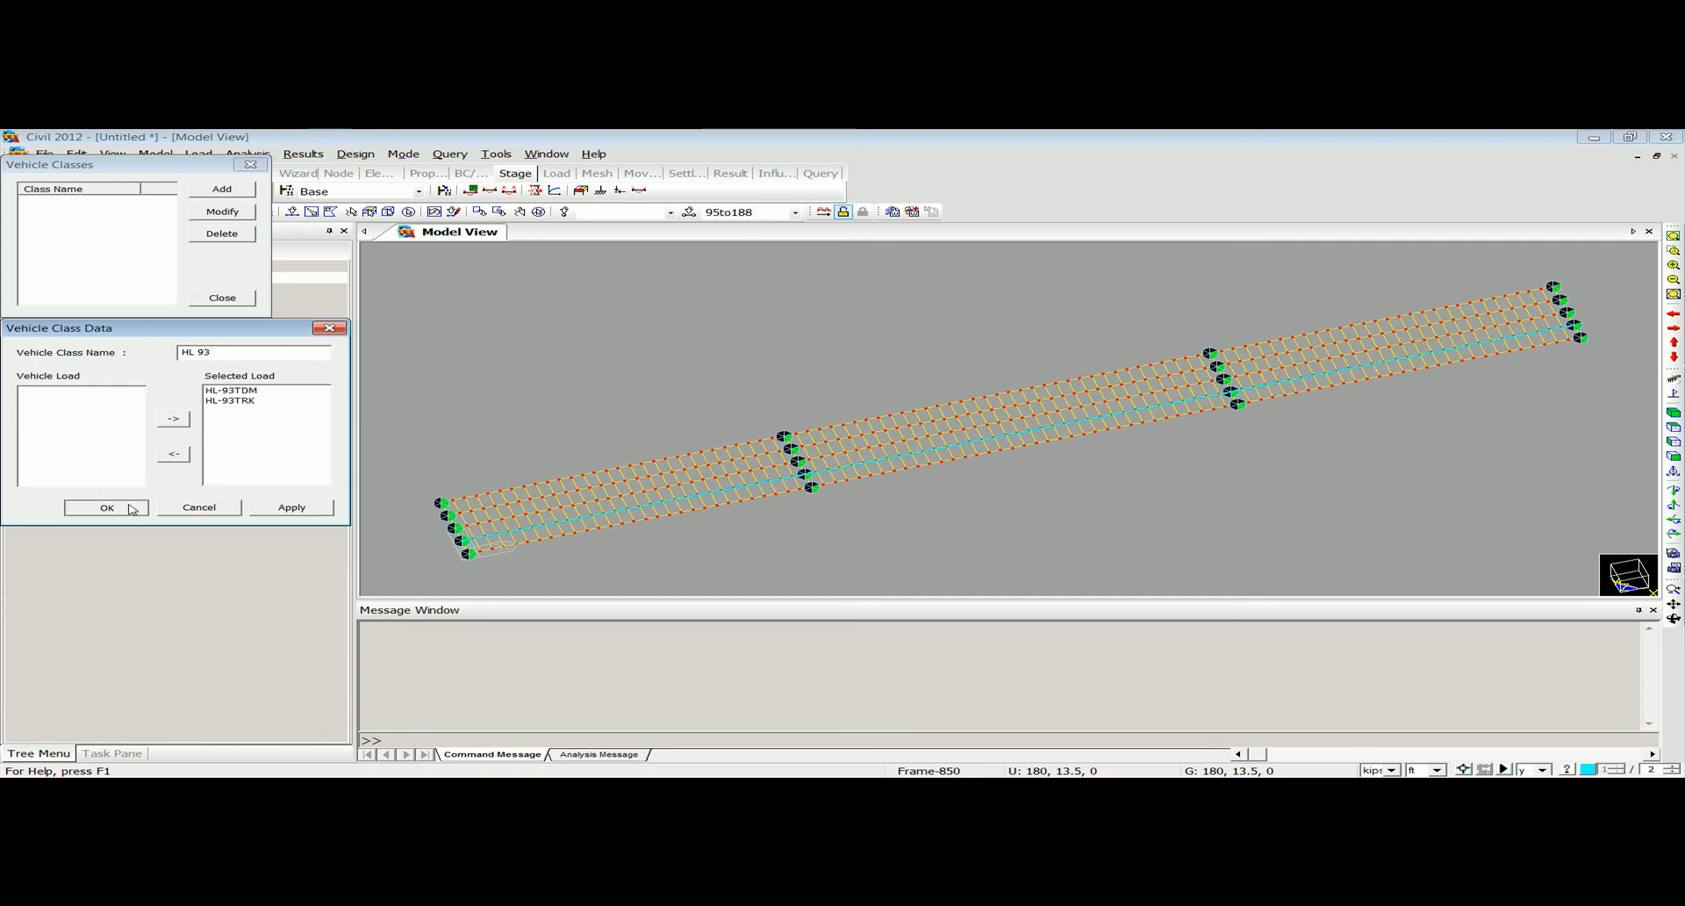
{"action": "left_click", "coordinate": [251, 165]}
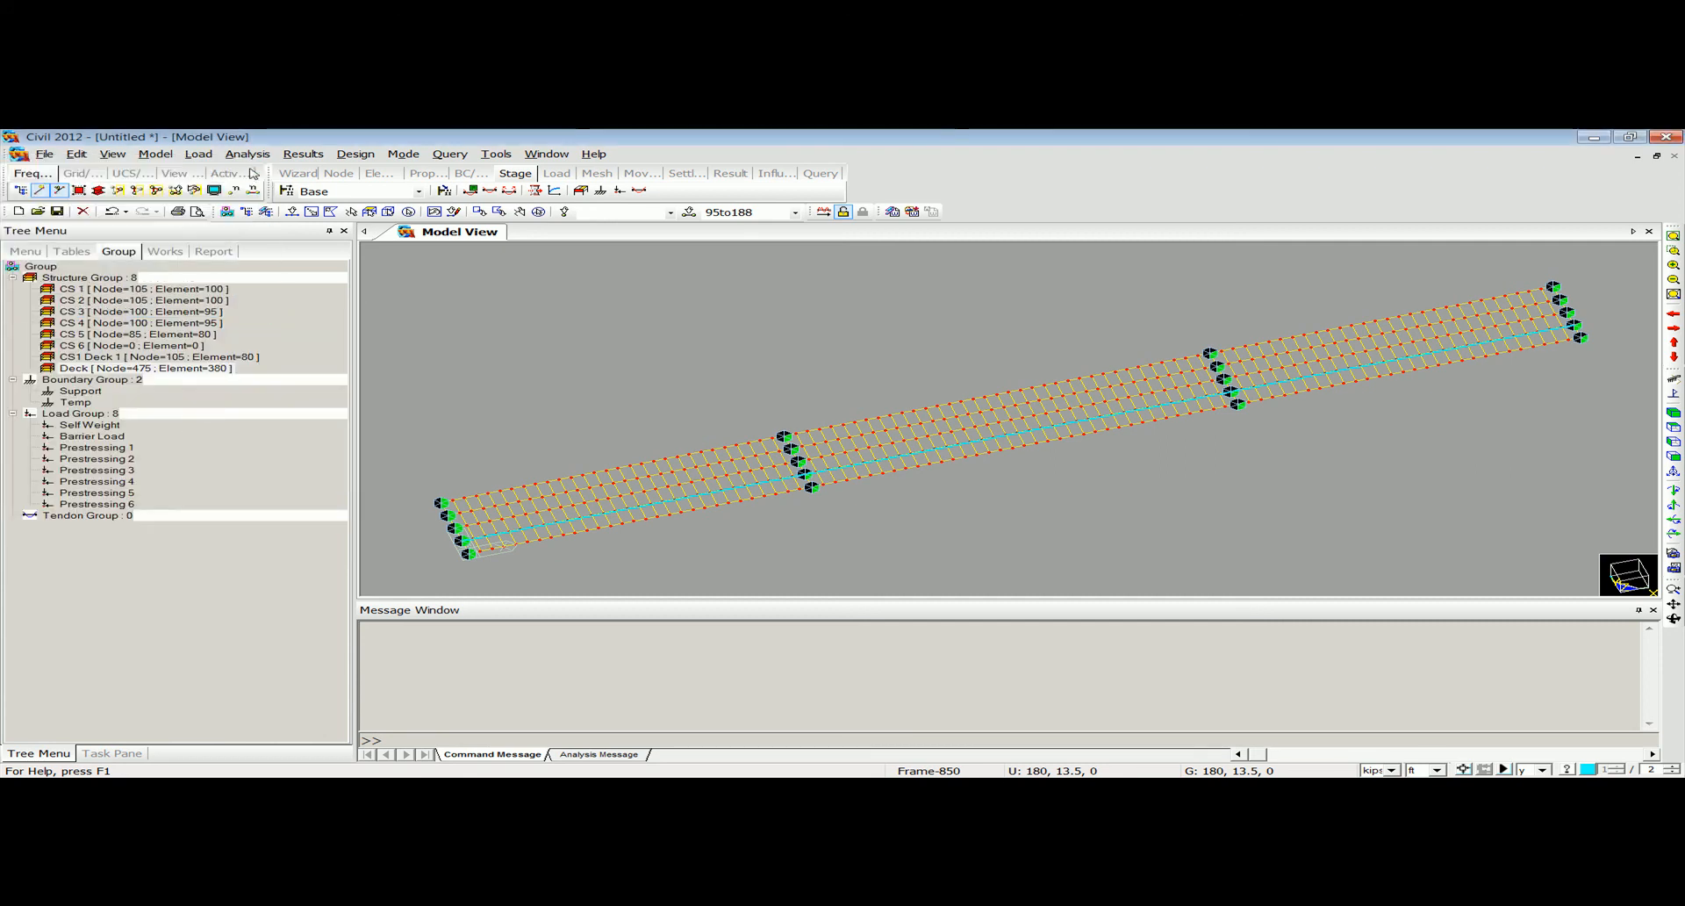
Start a new moving load case named Moving.
{"action": "left_click", "coordinate": [198, 154]}
{"action": "mouse_move", "coordinate": [438, 518]}
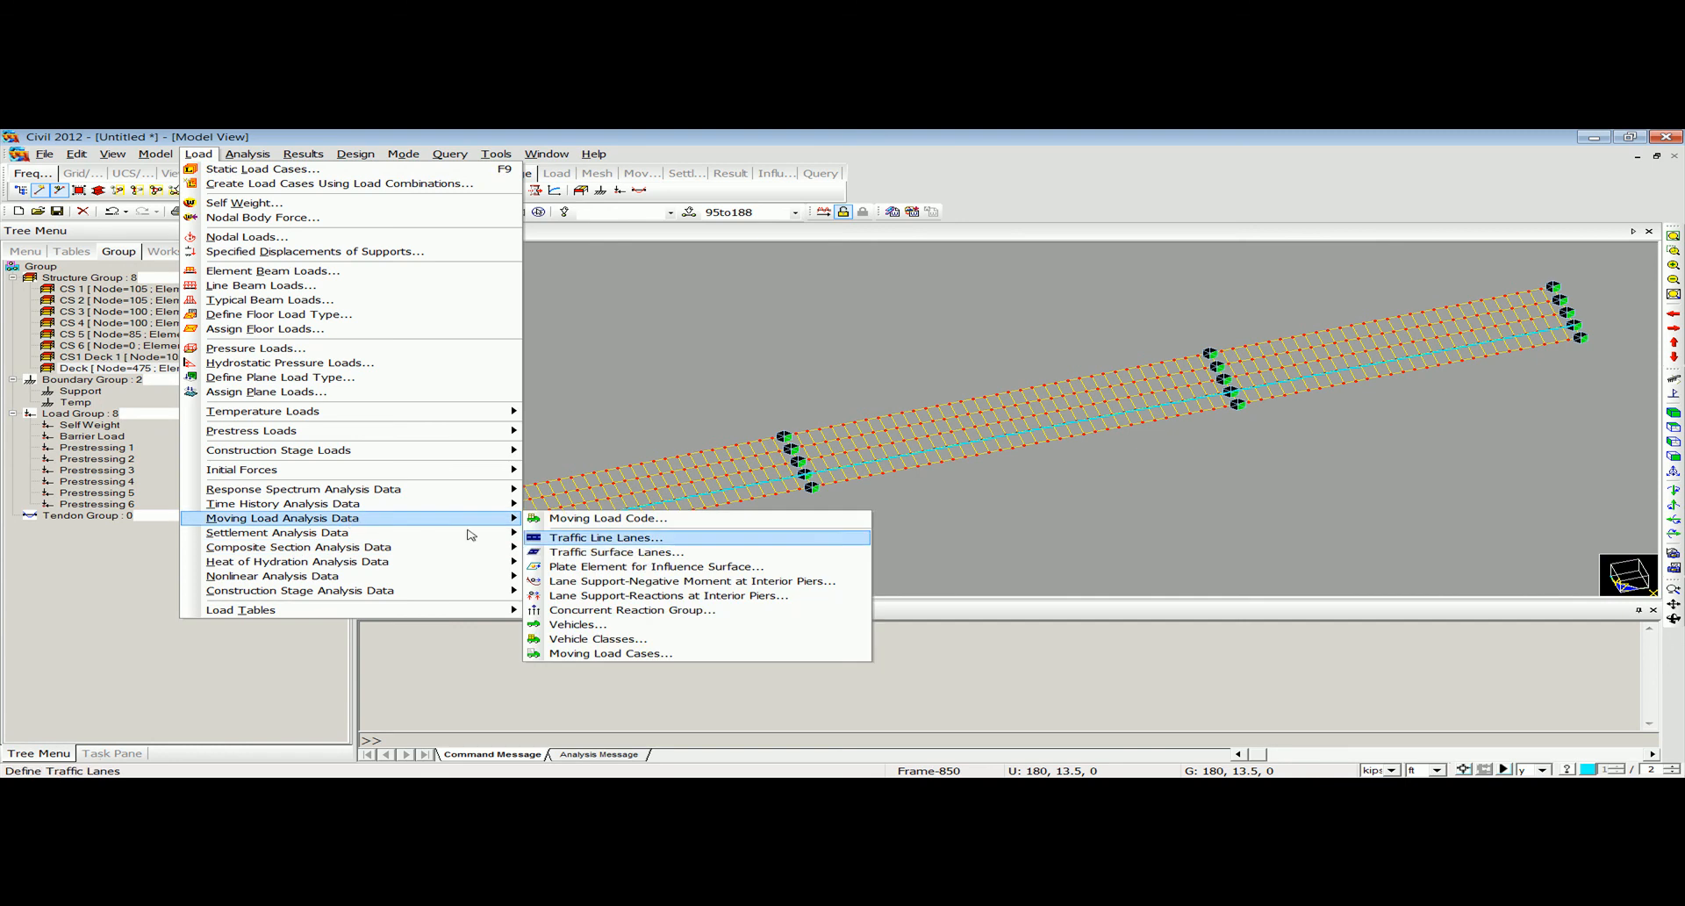
{"action": "left_click", "coordinate": [636, 654]}
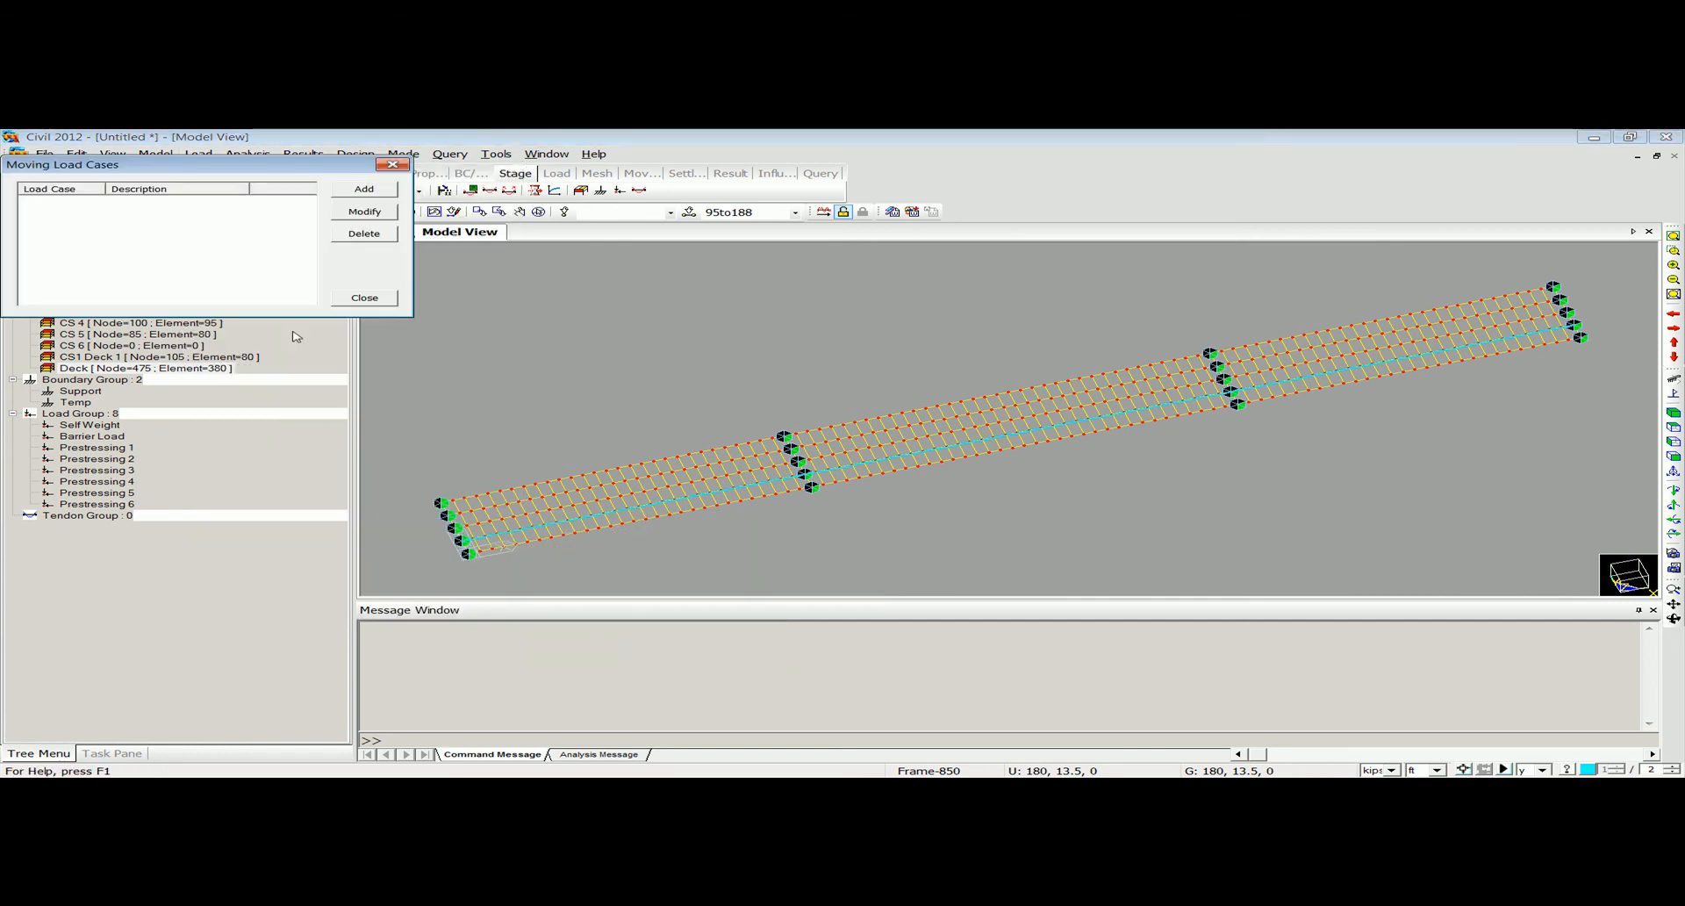
{"action": "left_click", "coordinate": [355, 191]}
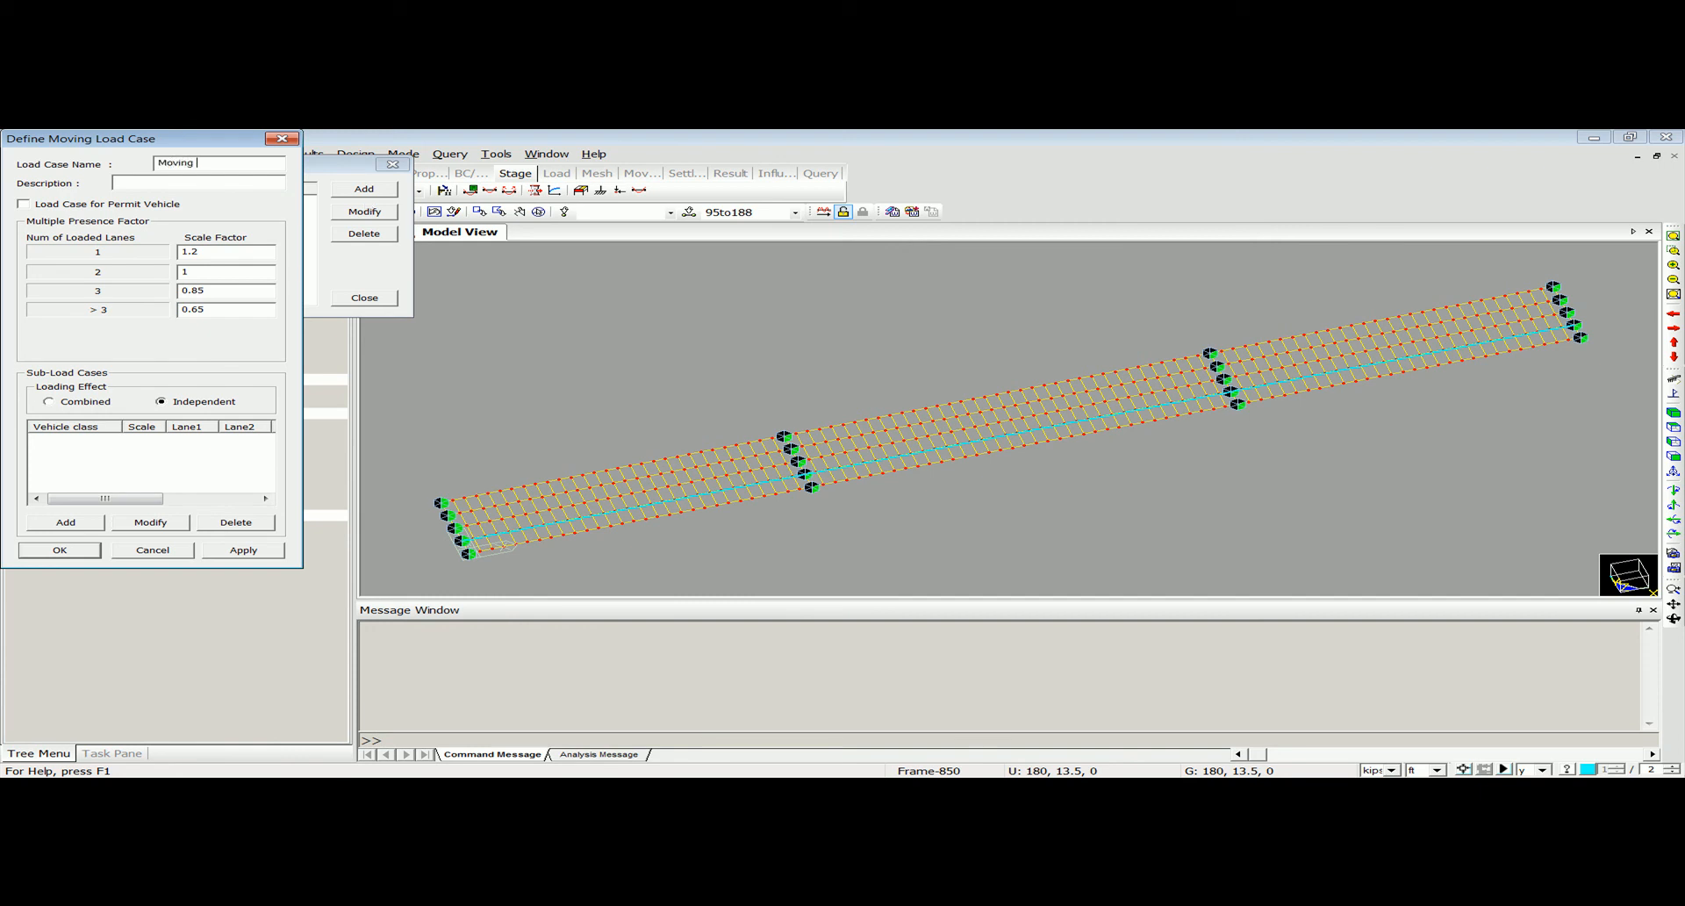
Add a sub-load case assigning vehicle class HL 93 to Lane 1 and confirm the moving load case.
{"action": "left_click", "coordinate": [88, 523]}
{"action": "left_click", "coordinate": [363, 307]}
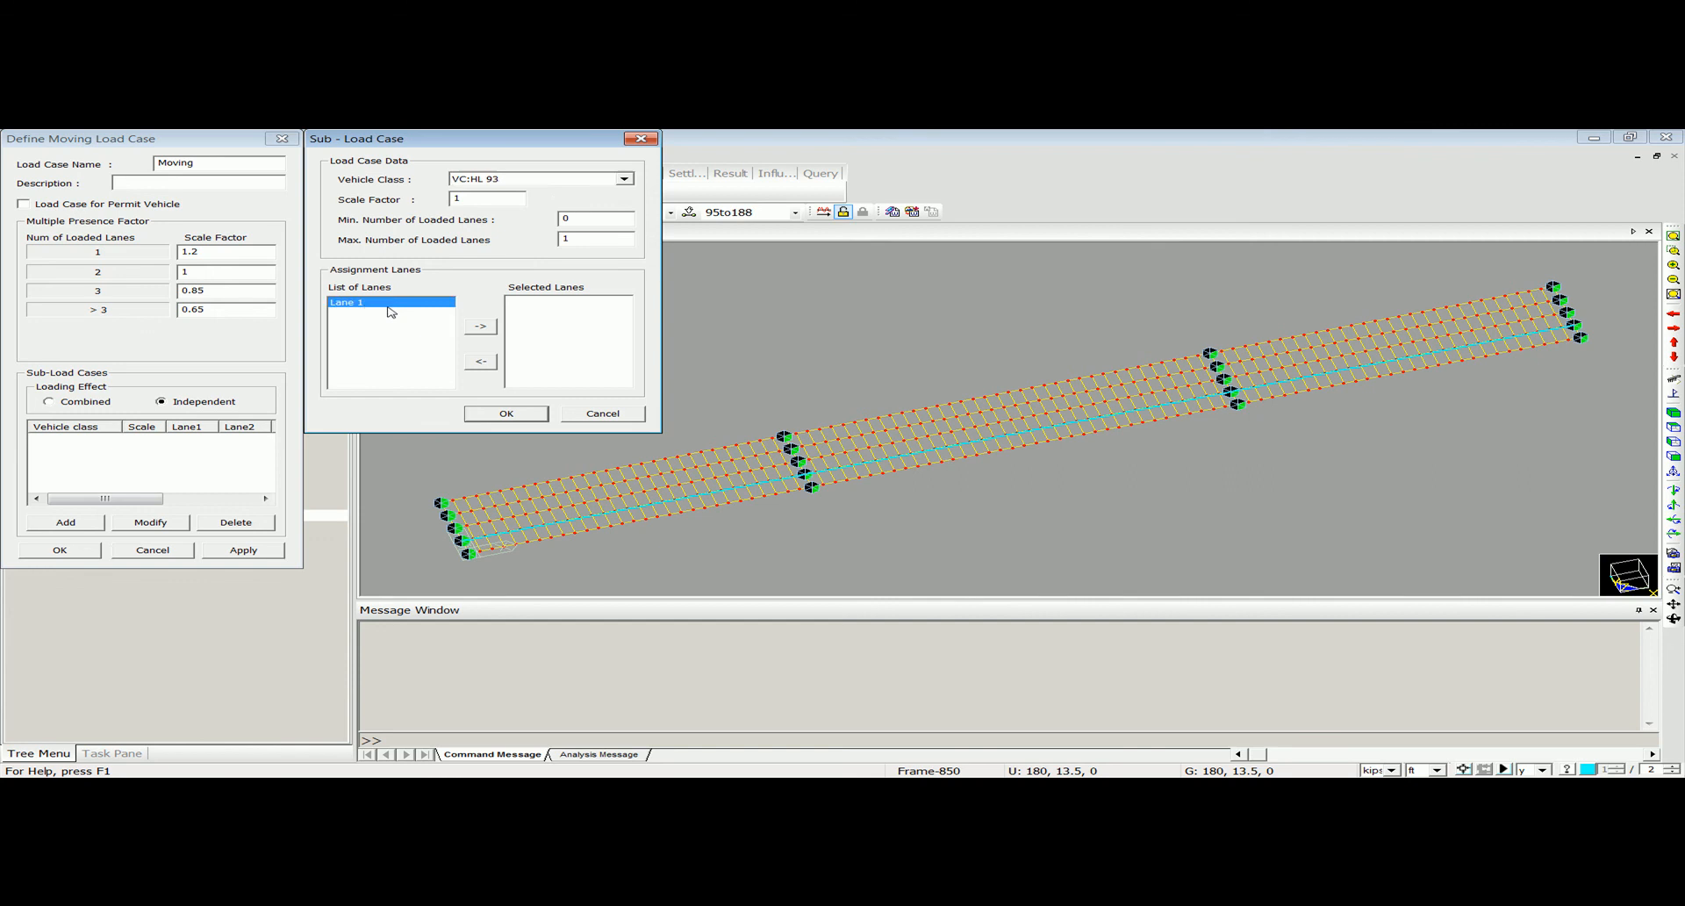
{"action": "left_click", "coordinate": [480, 326]}
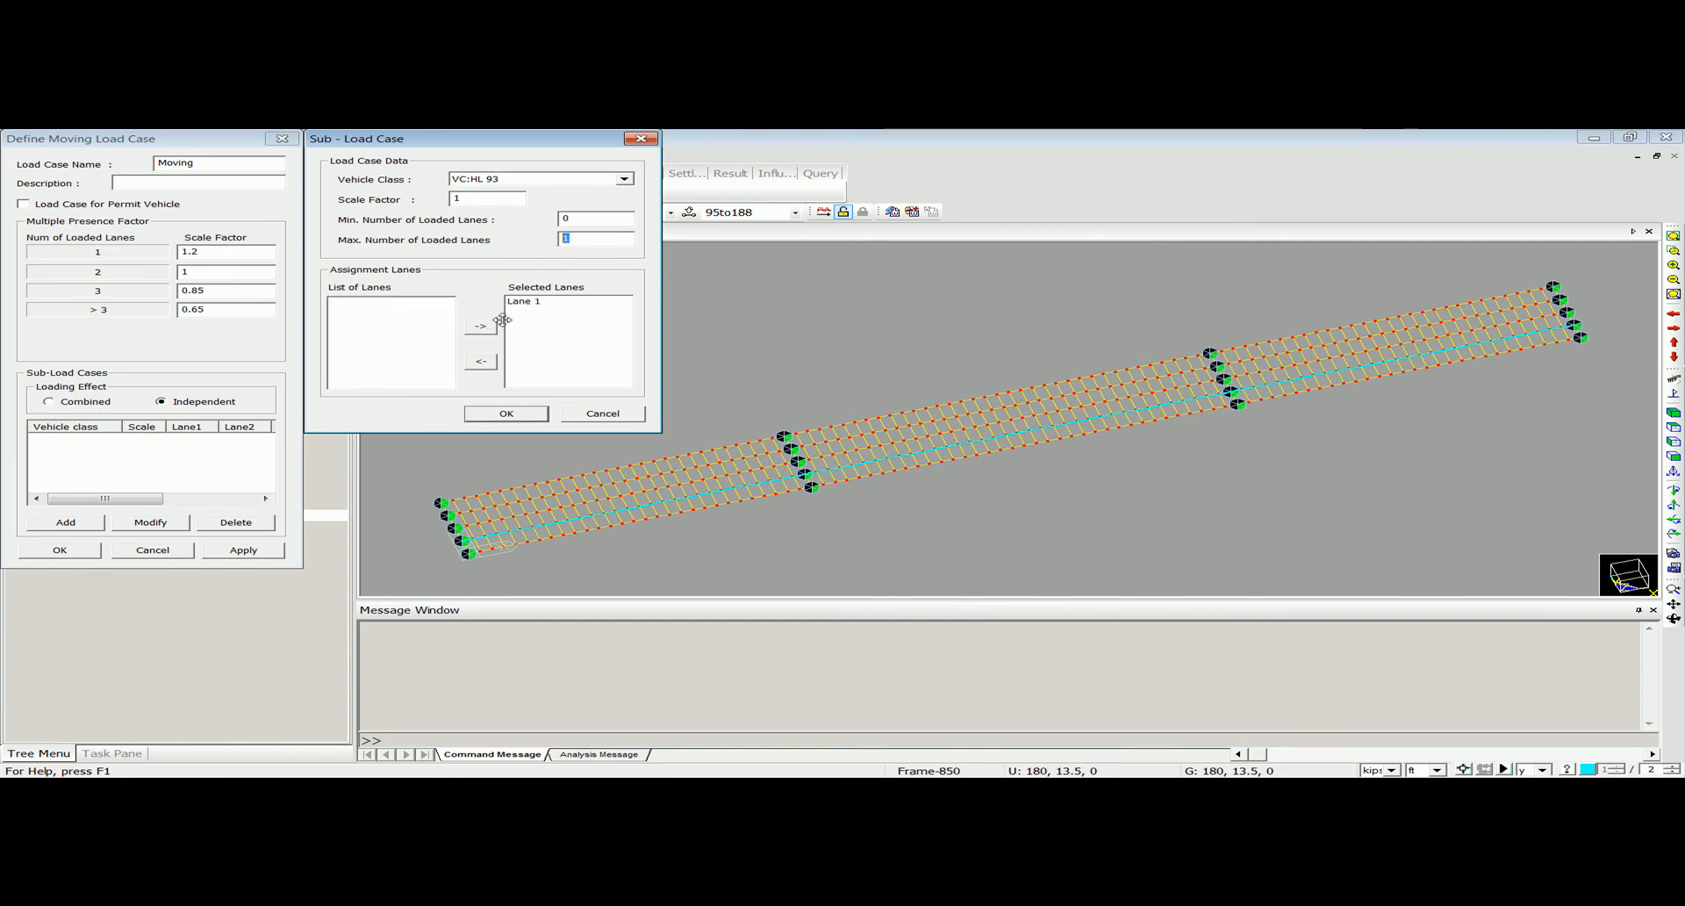
{"action": "left_click", "coordinate": [506, 413]}
{"action": "left_click", "coordinate": [77, 550]}
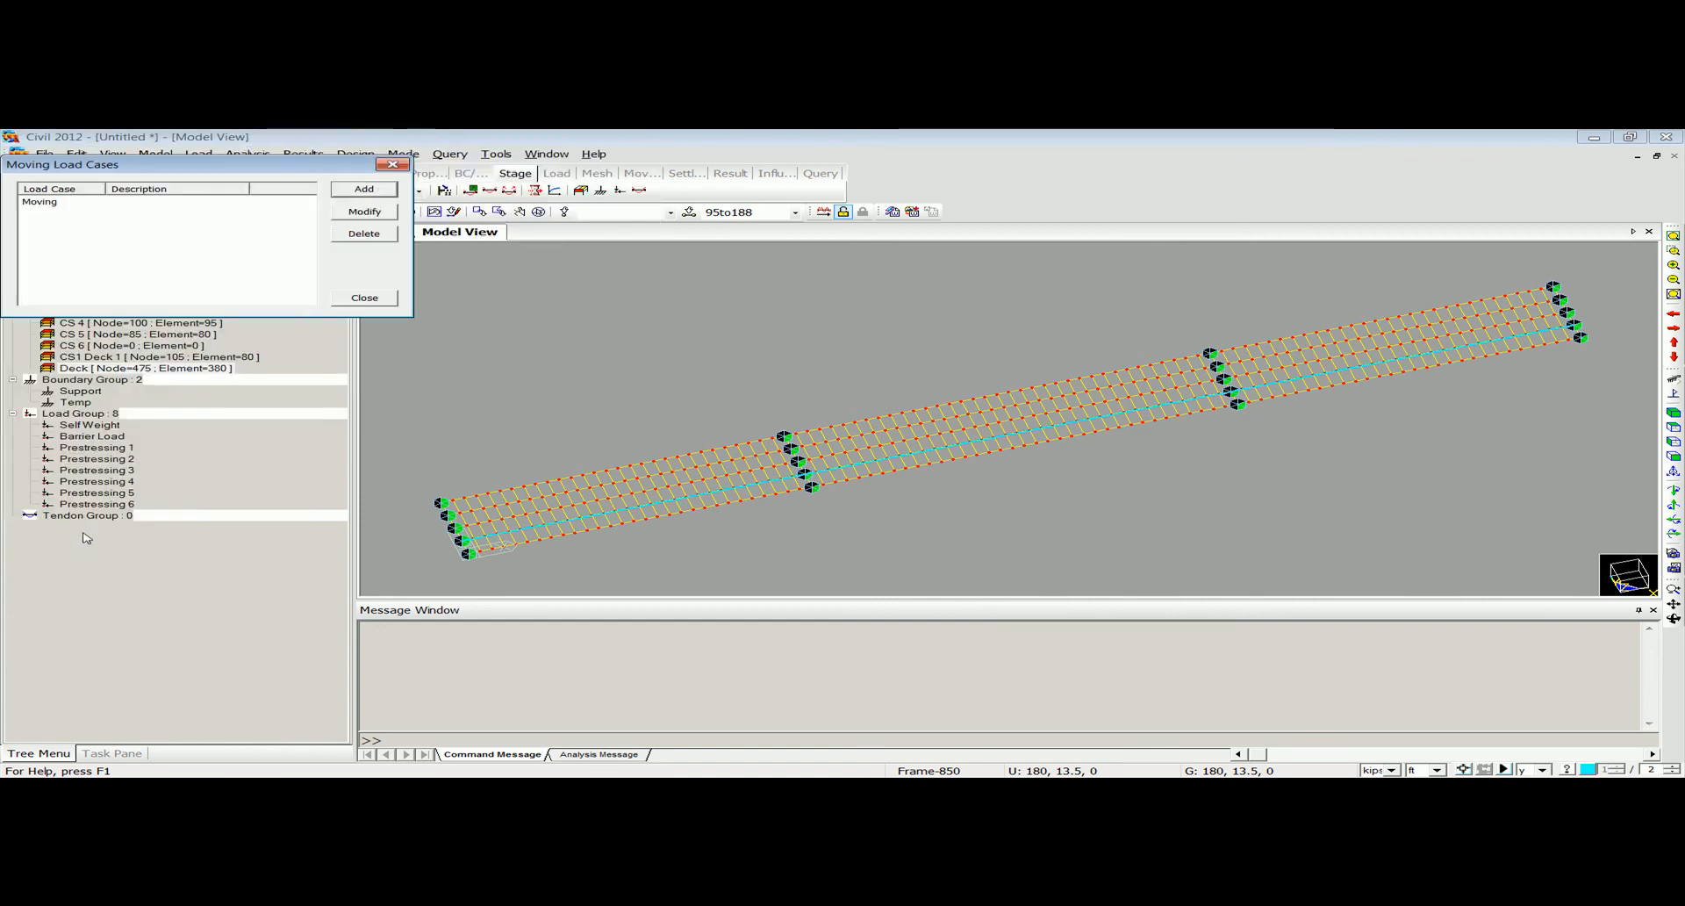
{"action": "left_click", "coordinate": [384, 165]}
Assign girder groups CS 1 and CS 2 as lane supports for negative moments at interior piers.
{"action": "left_click", "coordinate": [198, 154]}
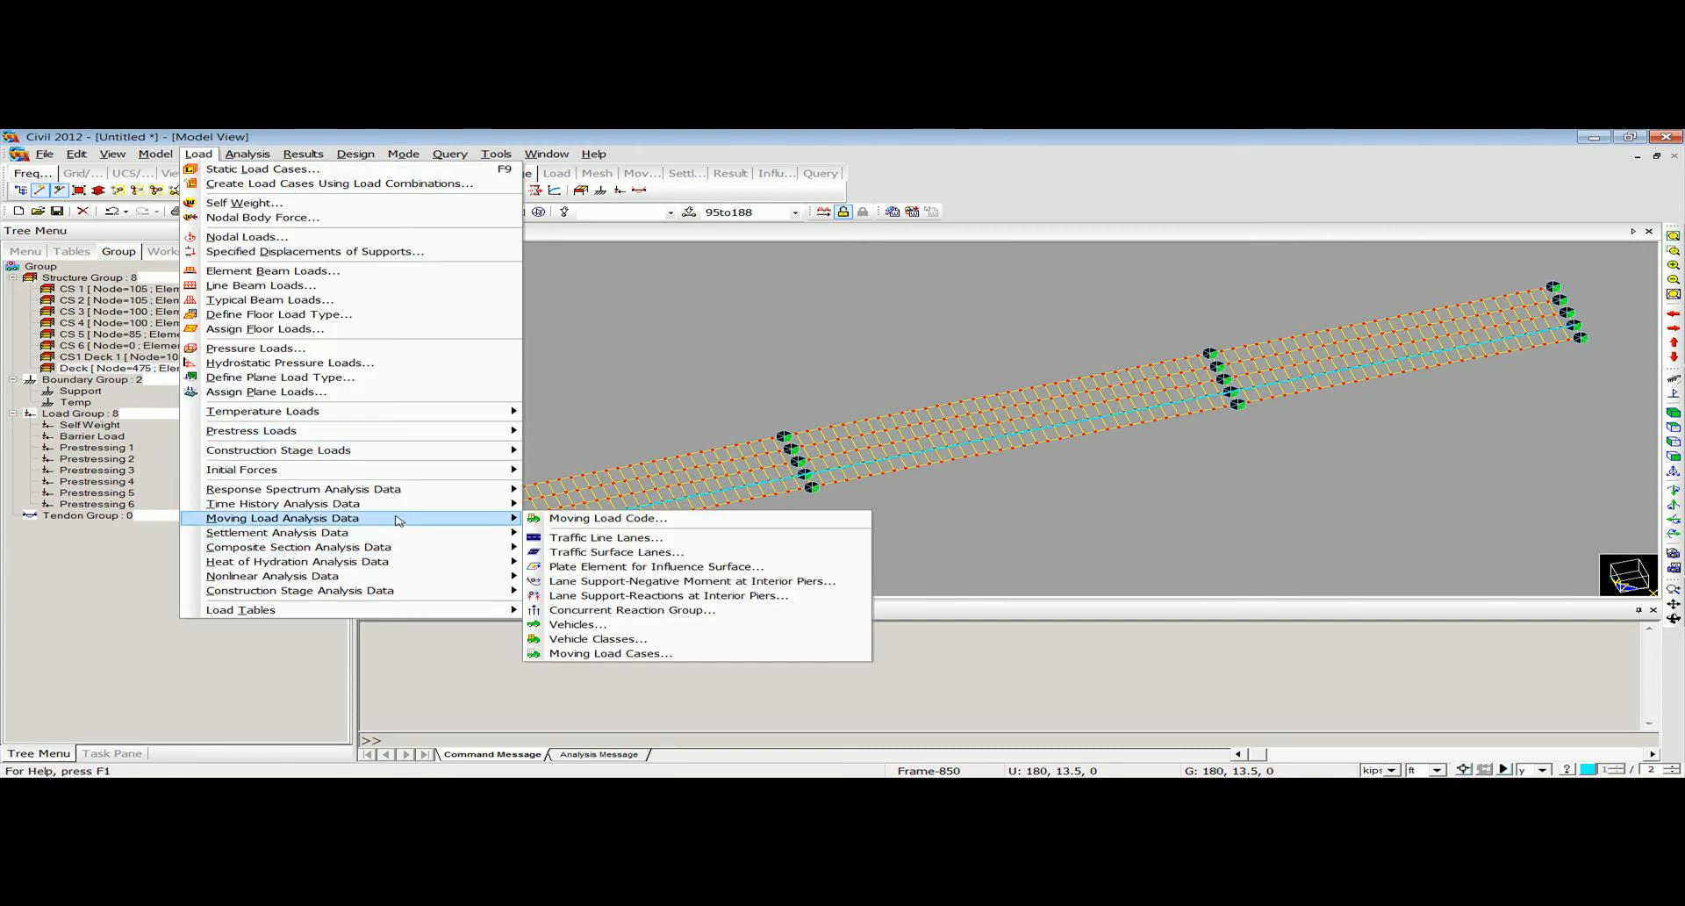
{"action": "mouse_move", "coordinate": [399, 518]}
{"action": "mouse_move", "coordinate": [468, 531]}
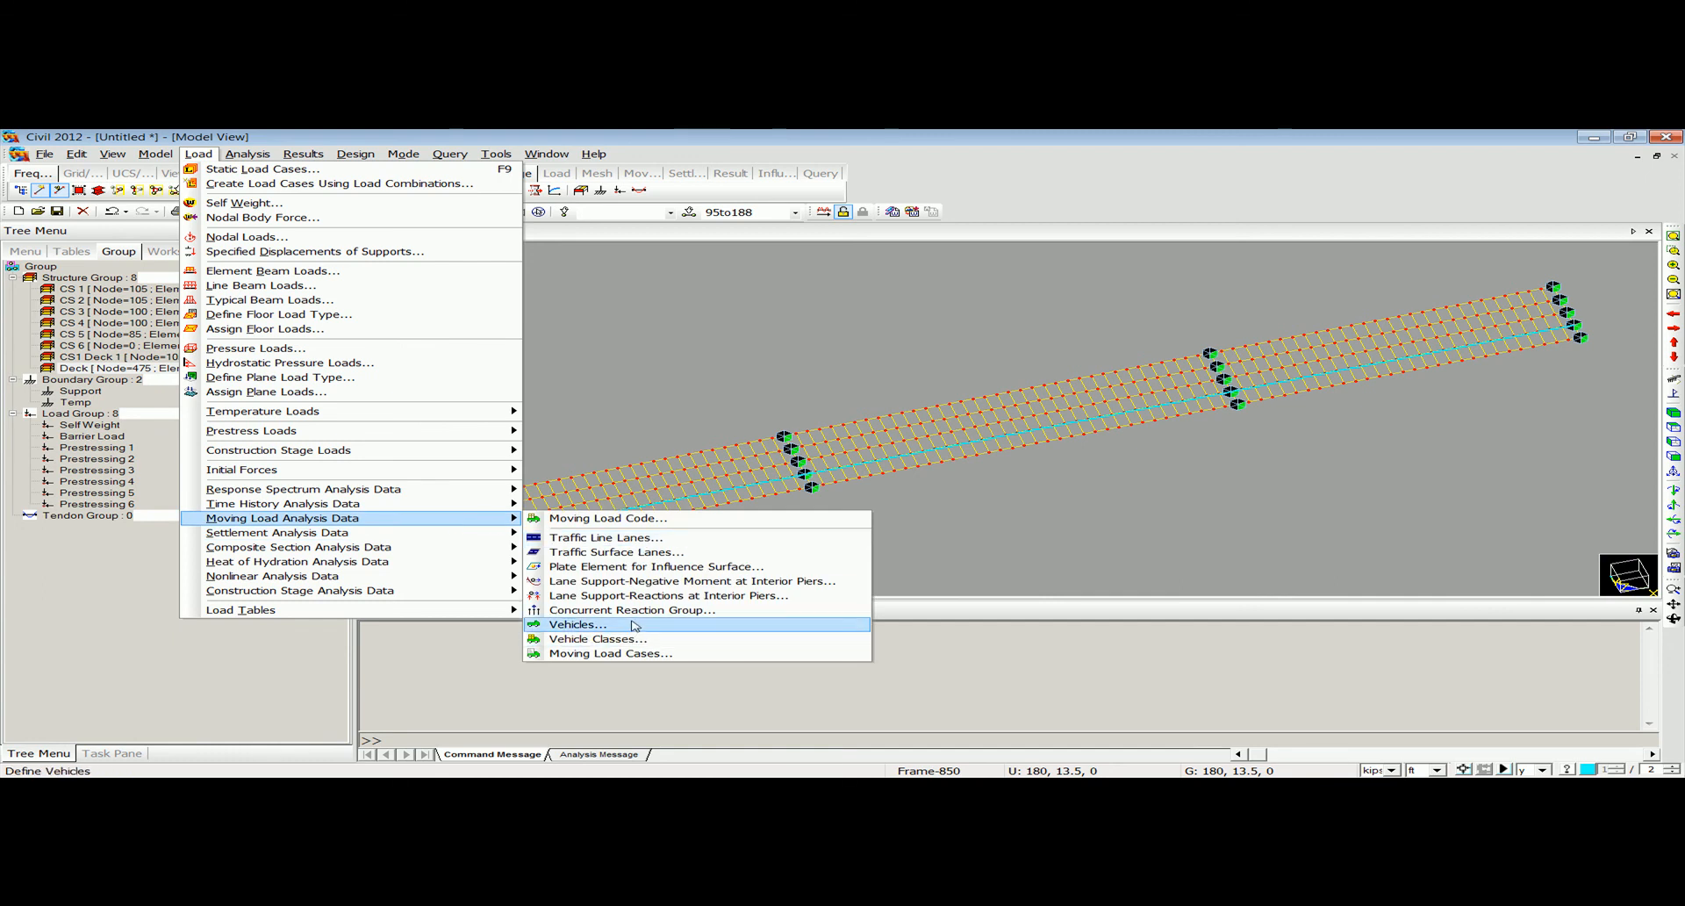
{"action": "left_click", "coordinate": [665, 581]}
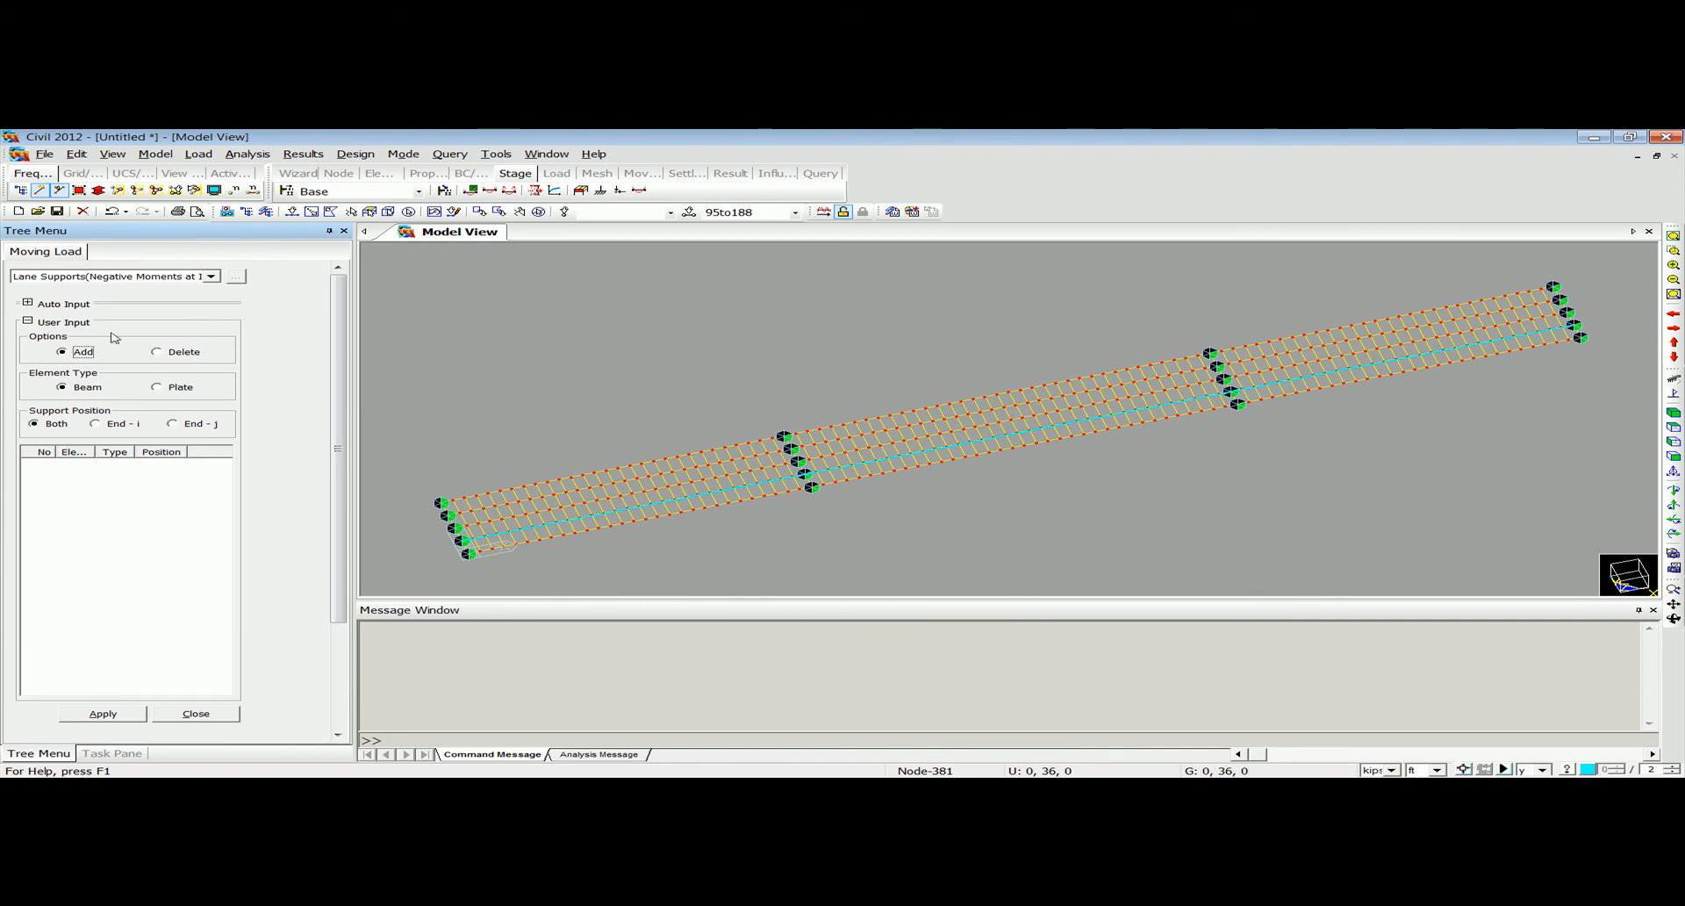
{"action": "left_click", "coordinate": [28, 303]}
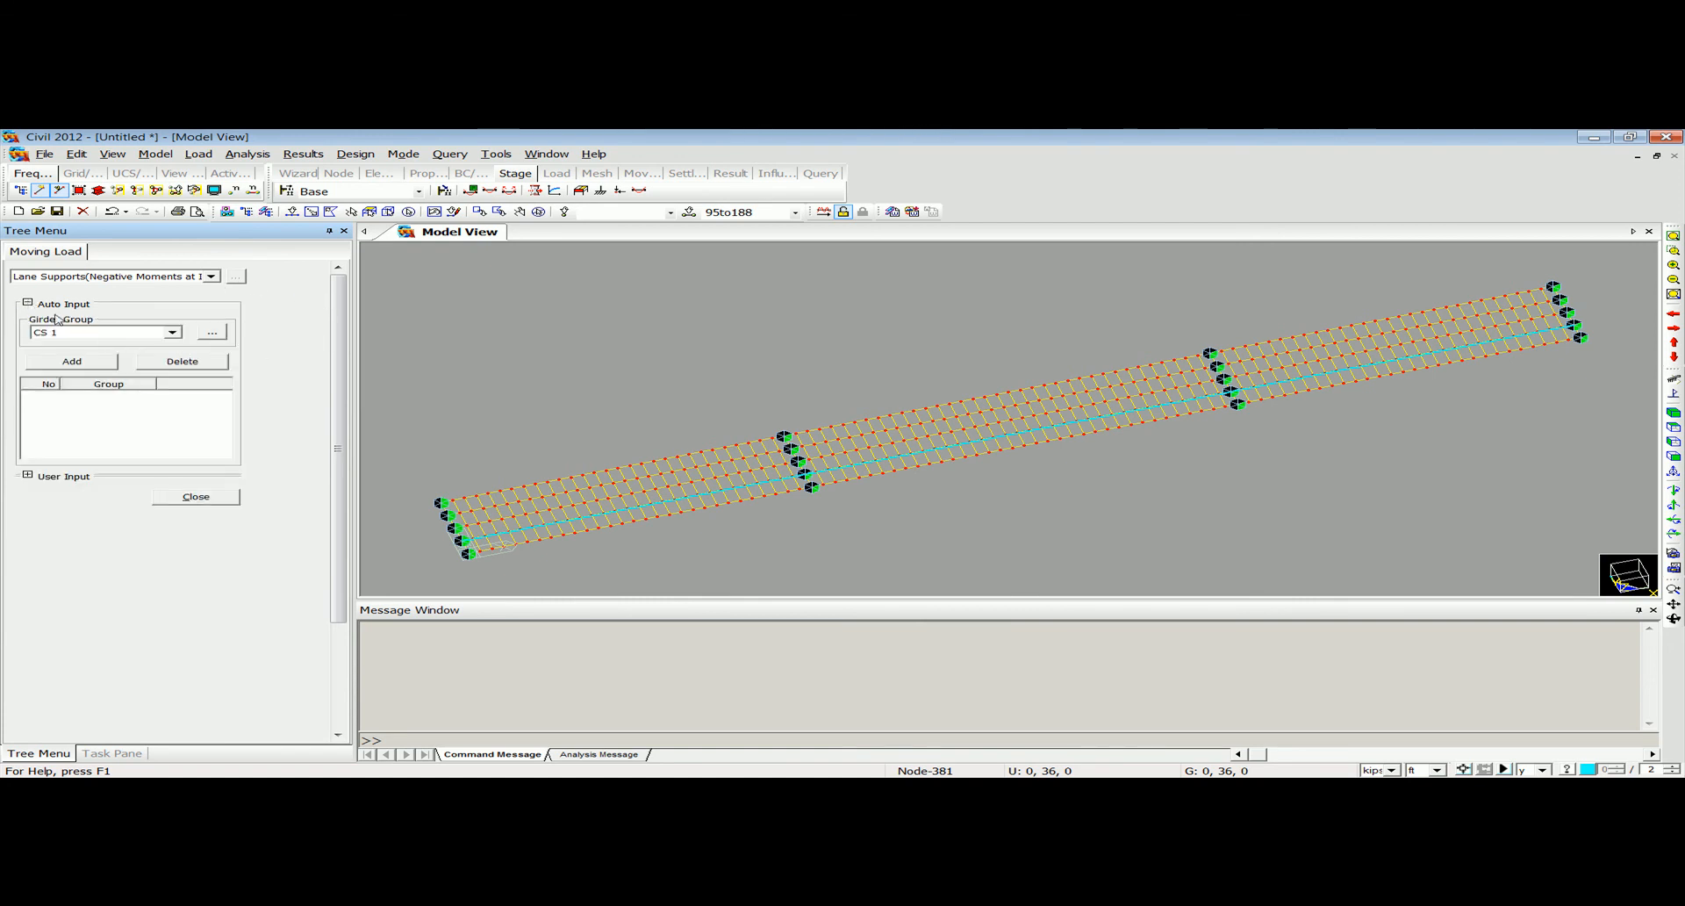
{"action": "left_click", "coordinate": [131, 332]}
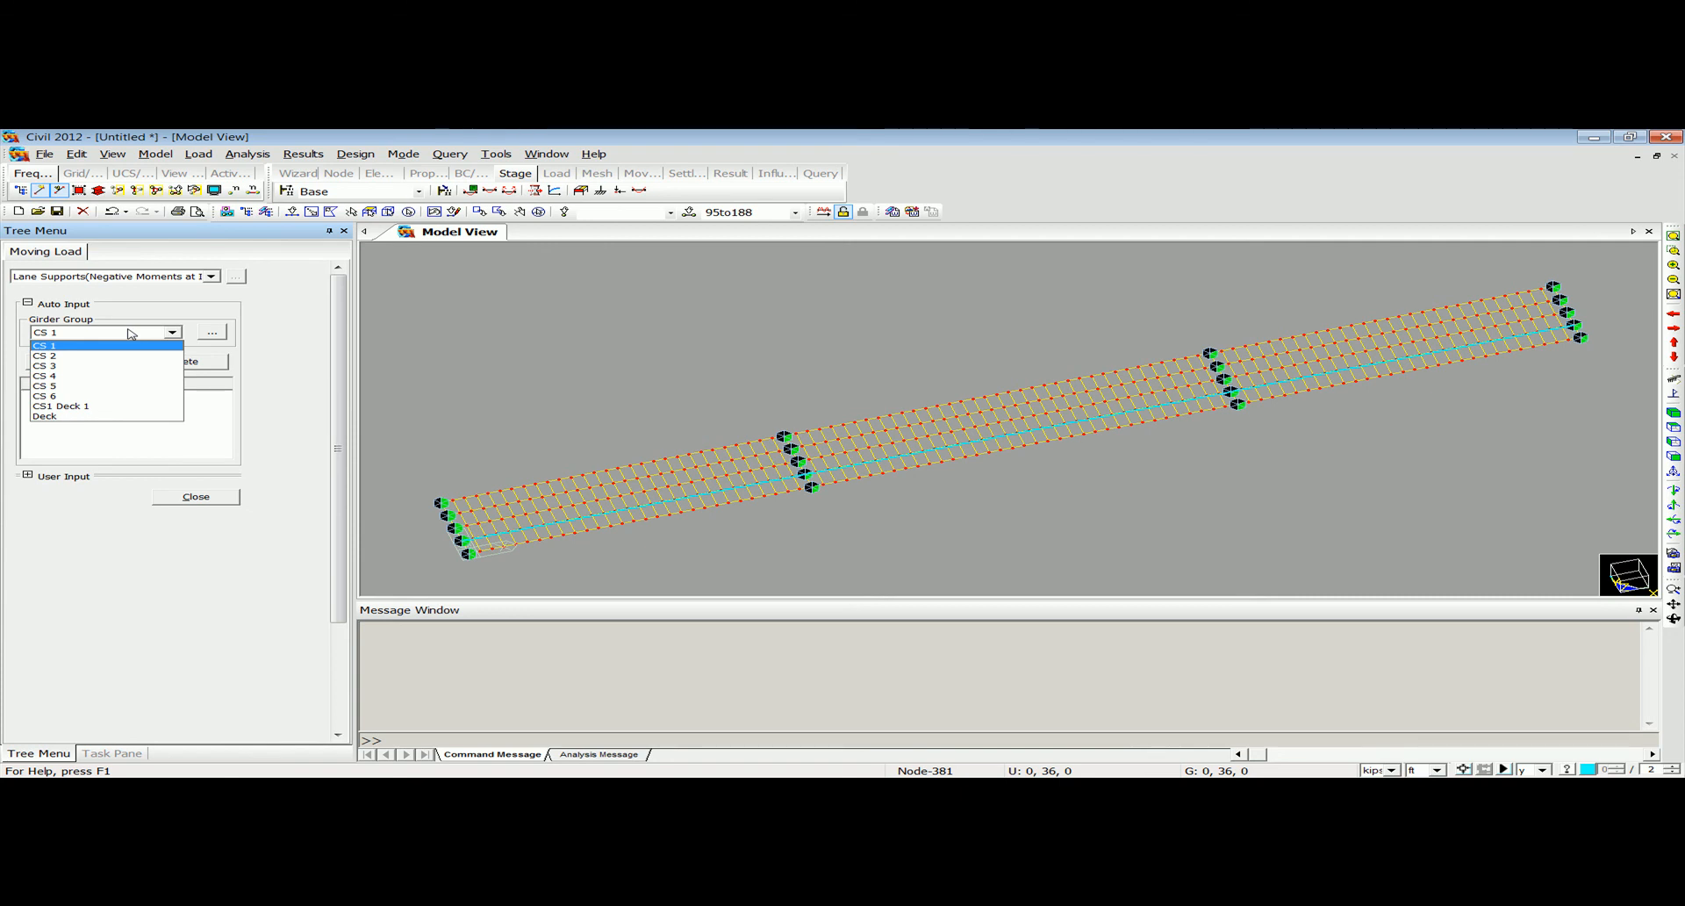
{"action": "left_click", "coordinate": [124, 346]}
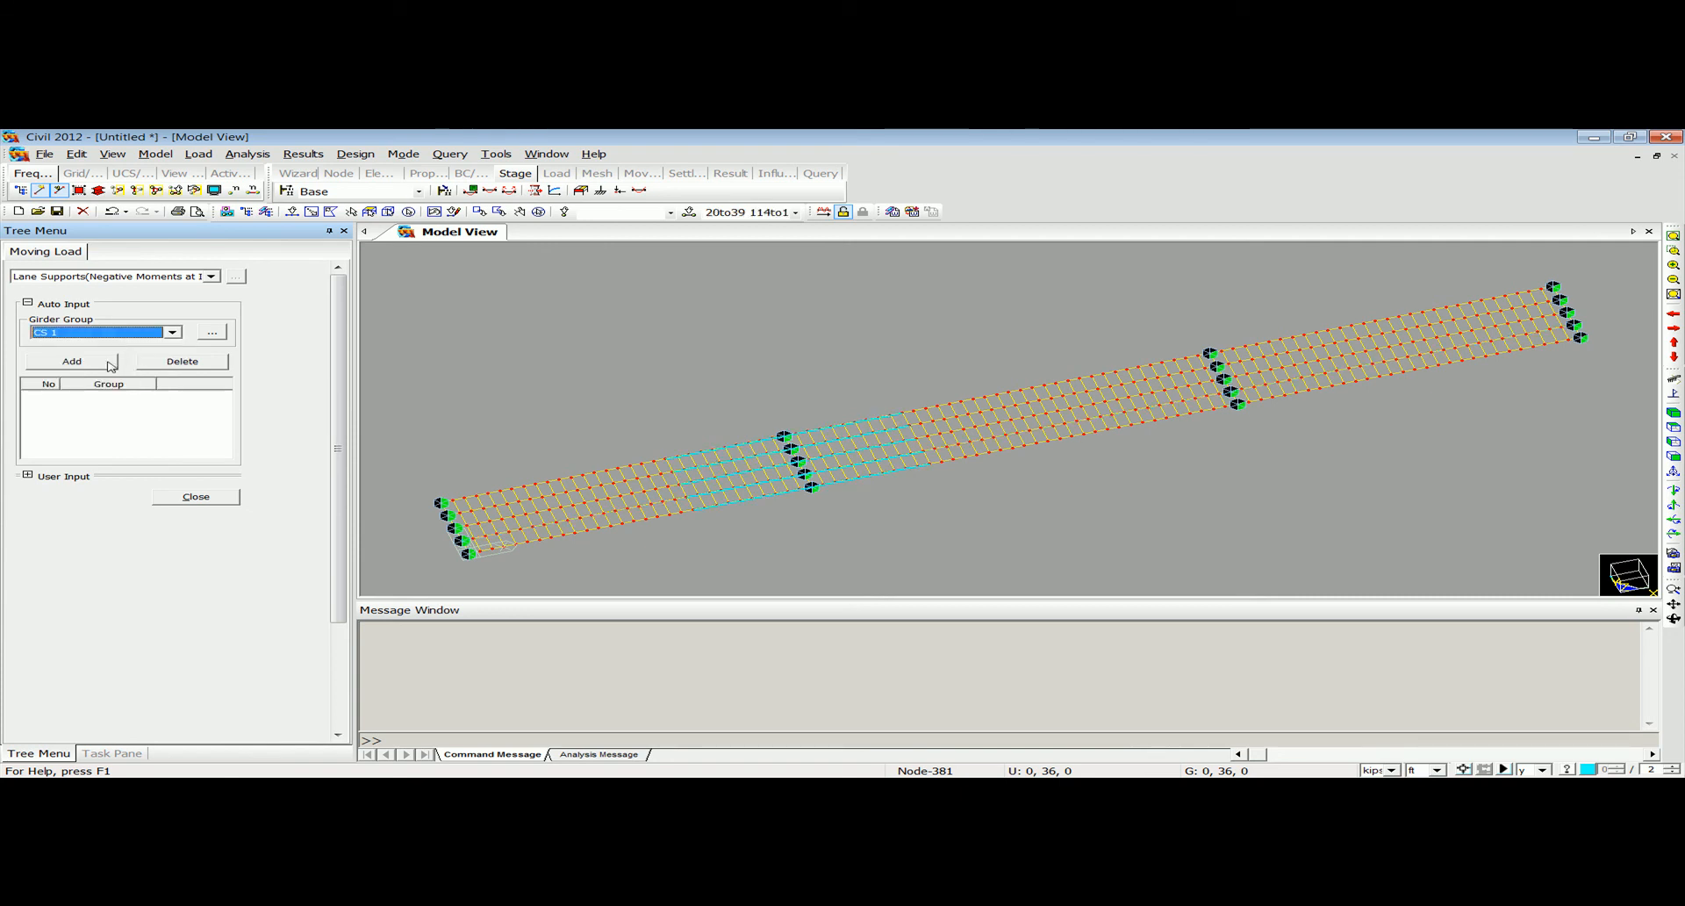
{"action": "left_click", "coordinate": [72, 360]}
{"action": "left_click", "coordinate": [105, 332]}
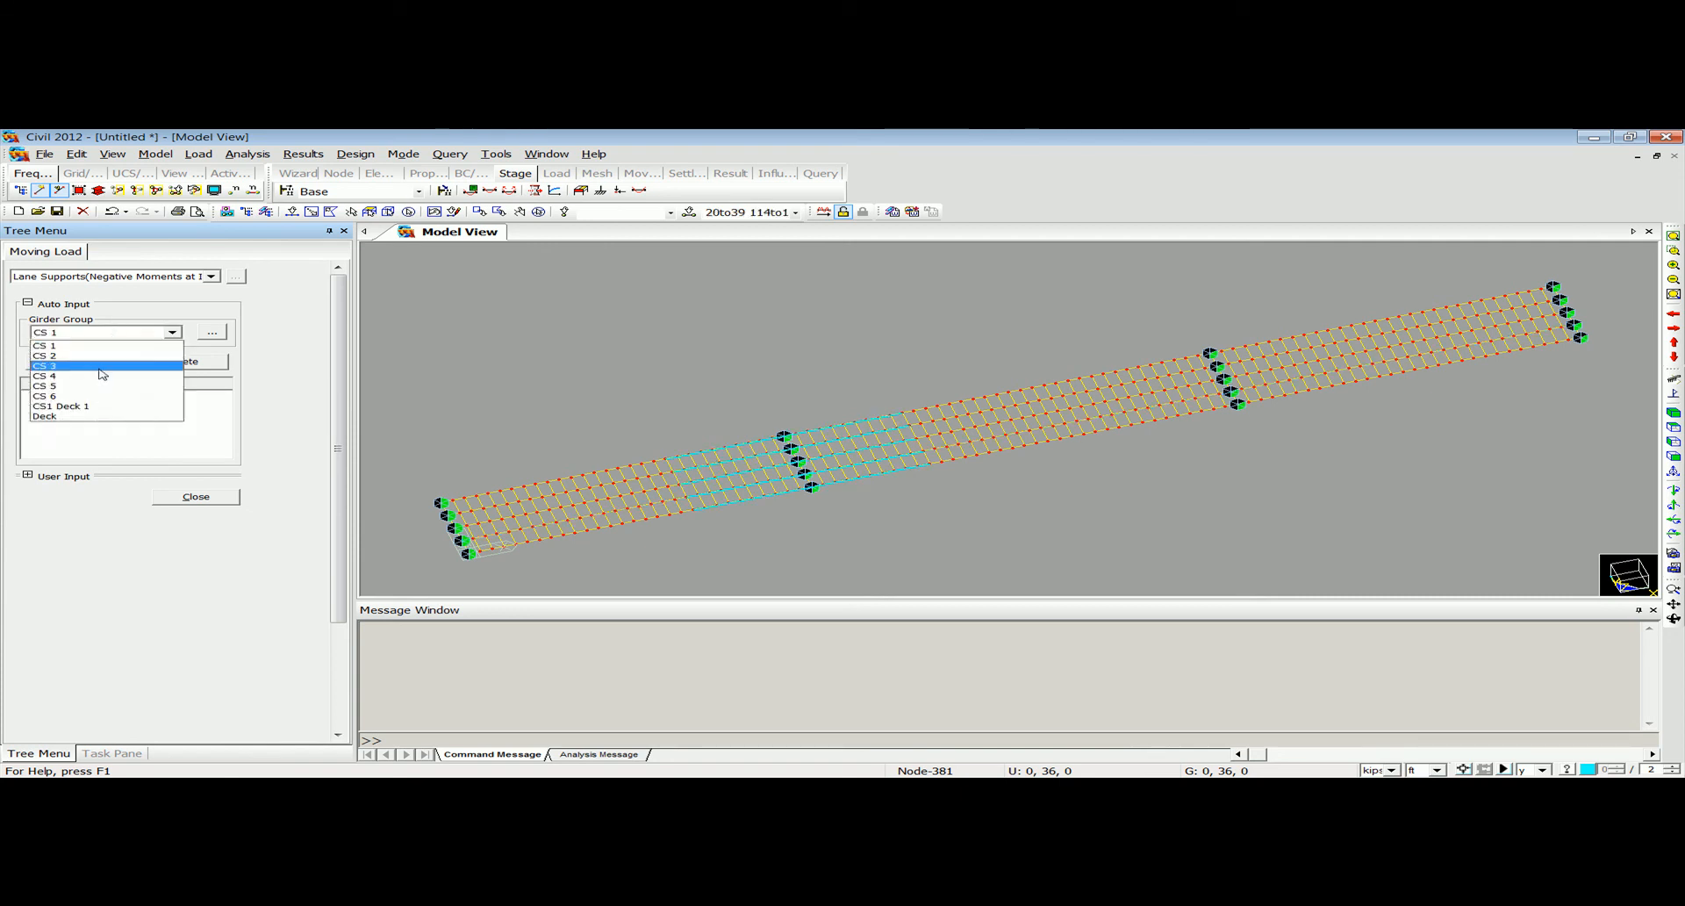
{"action": "left_click", "coordinate": [110, 357]}
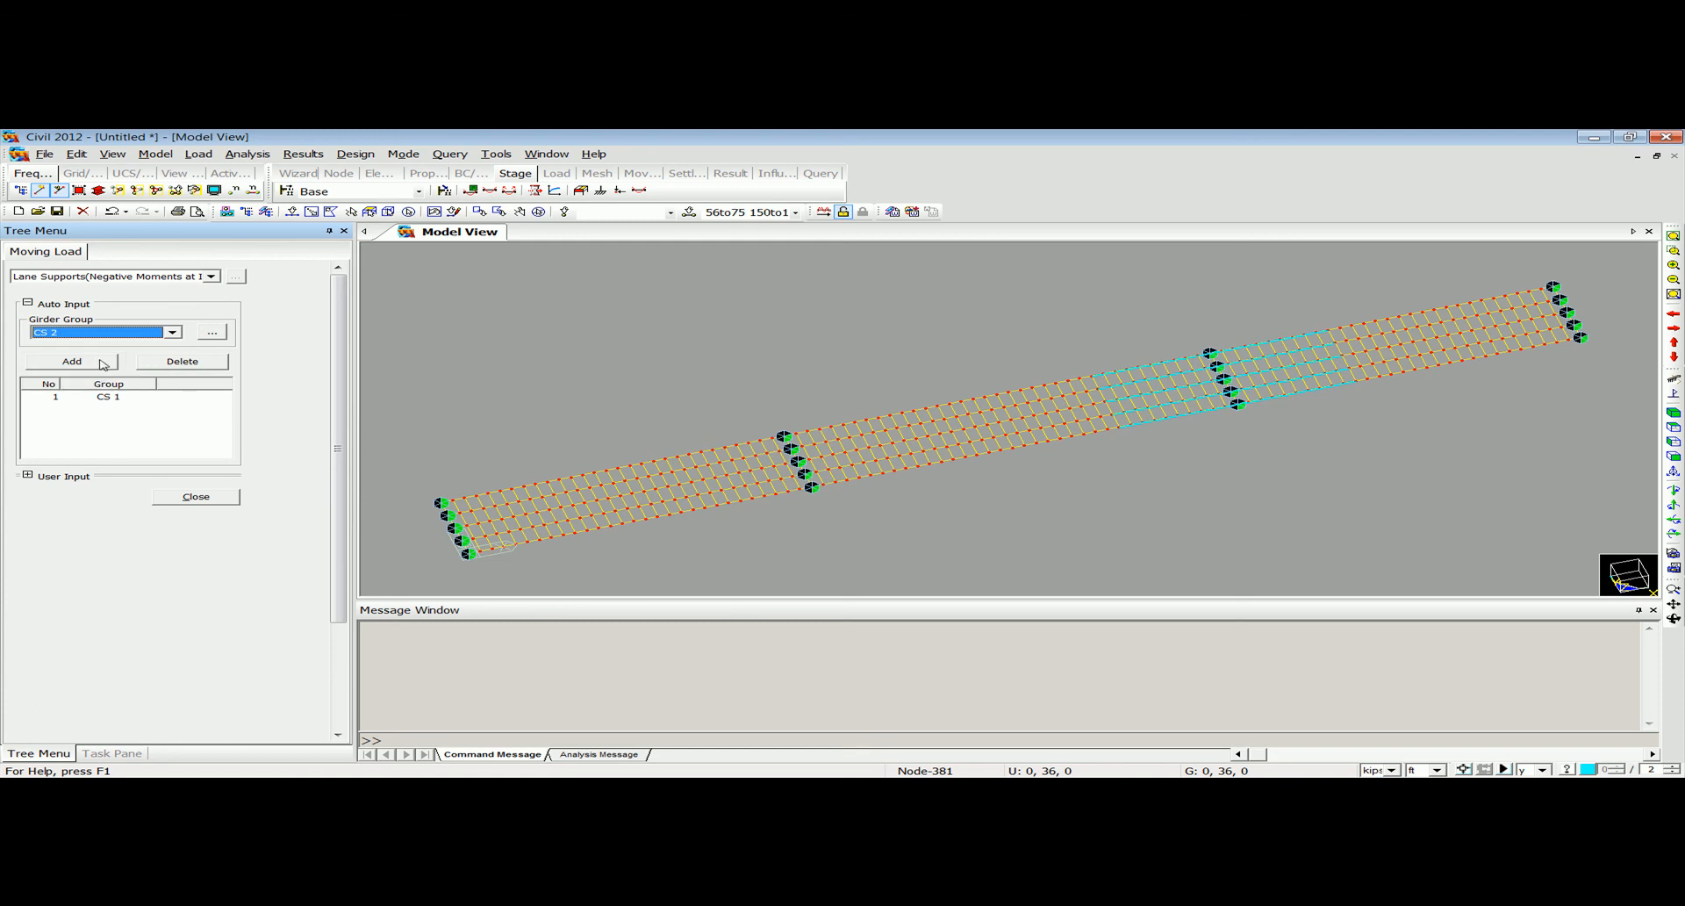
{"action": "left_click", "coordinate": [102, 365]}
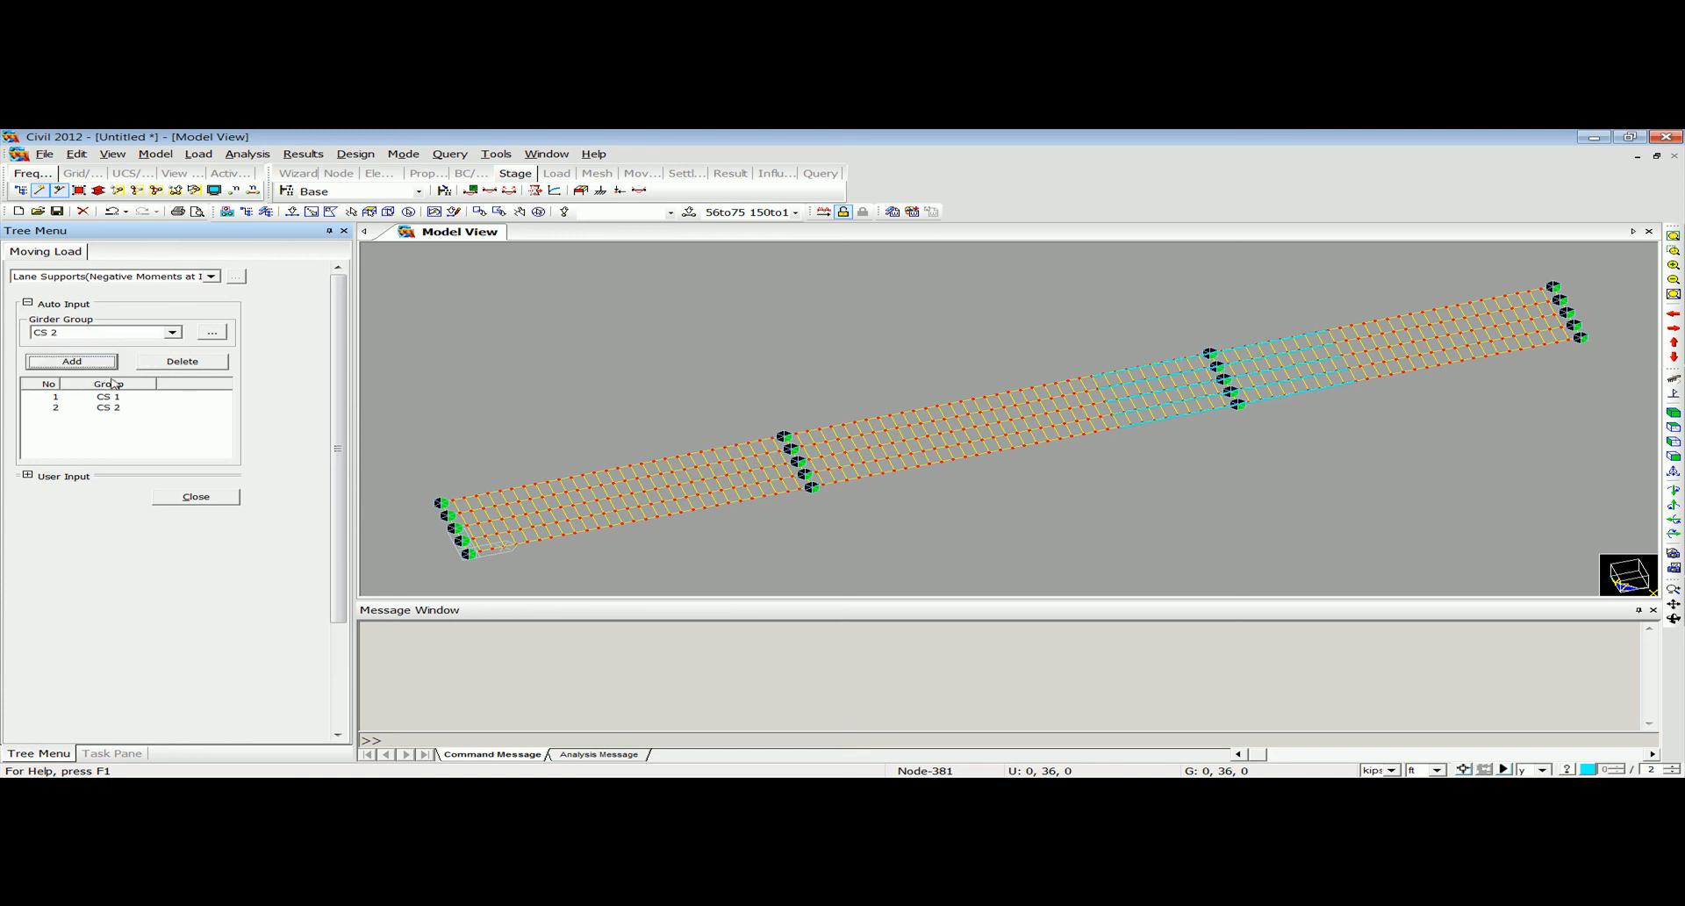
{"action": "left_click", "coordinate": [196, 498]}
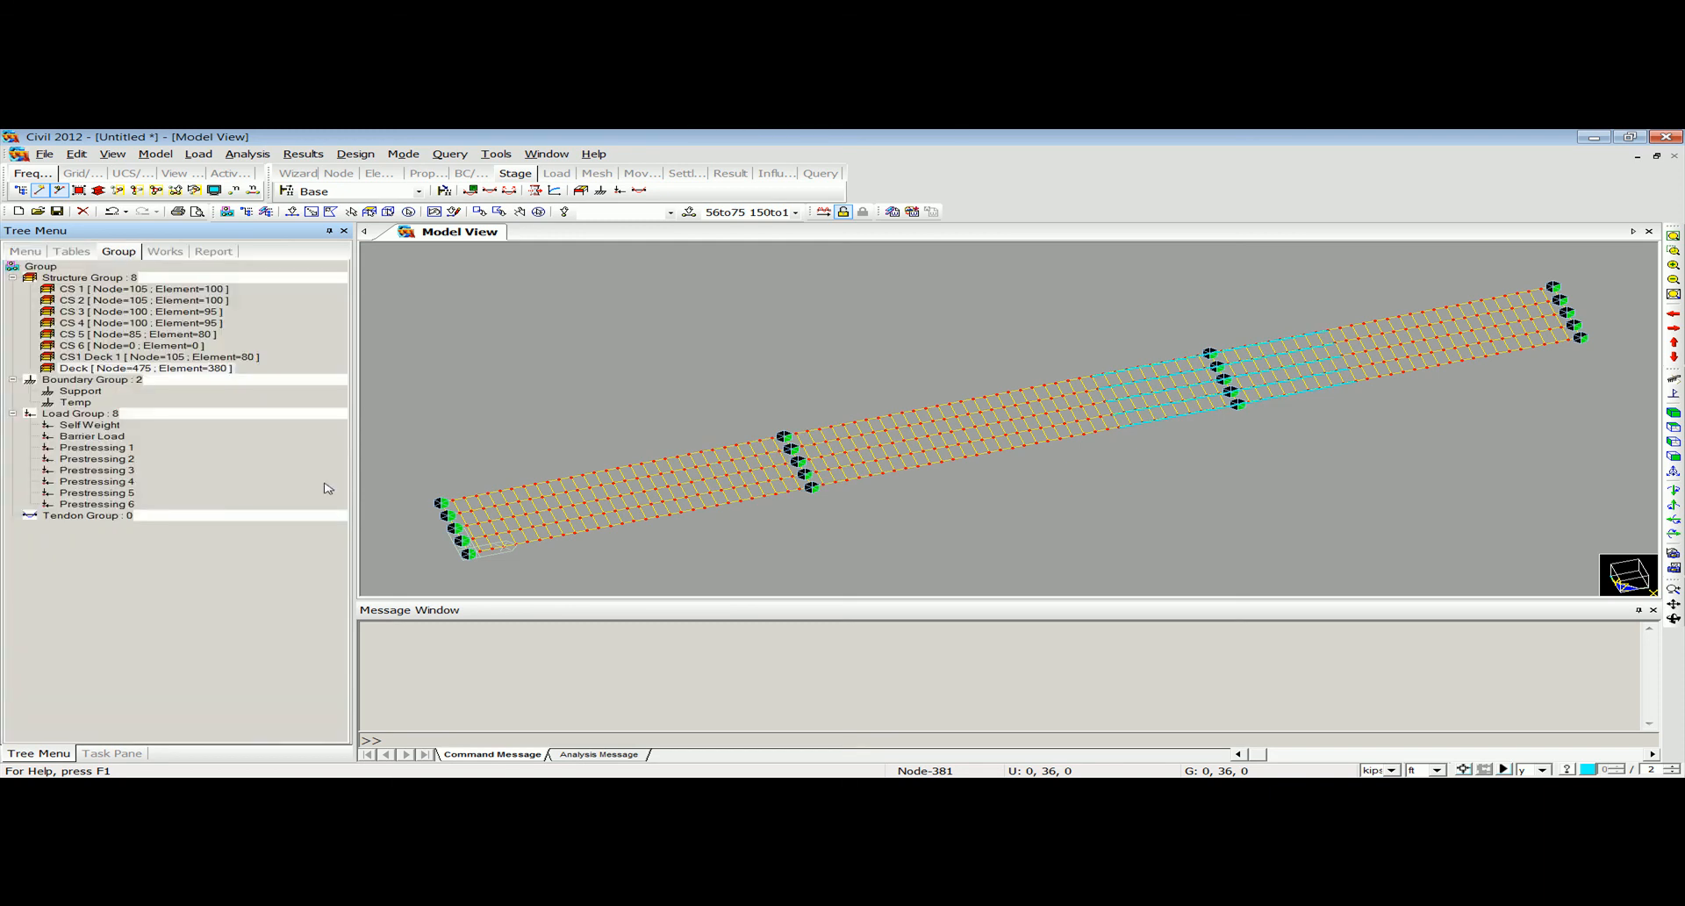
Start a new construction stage named CS6.
{"action": "left_click", "coordinate": [165, 252]}
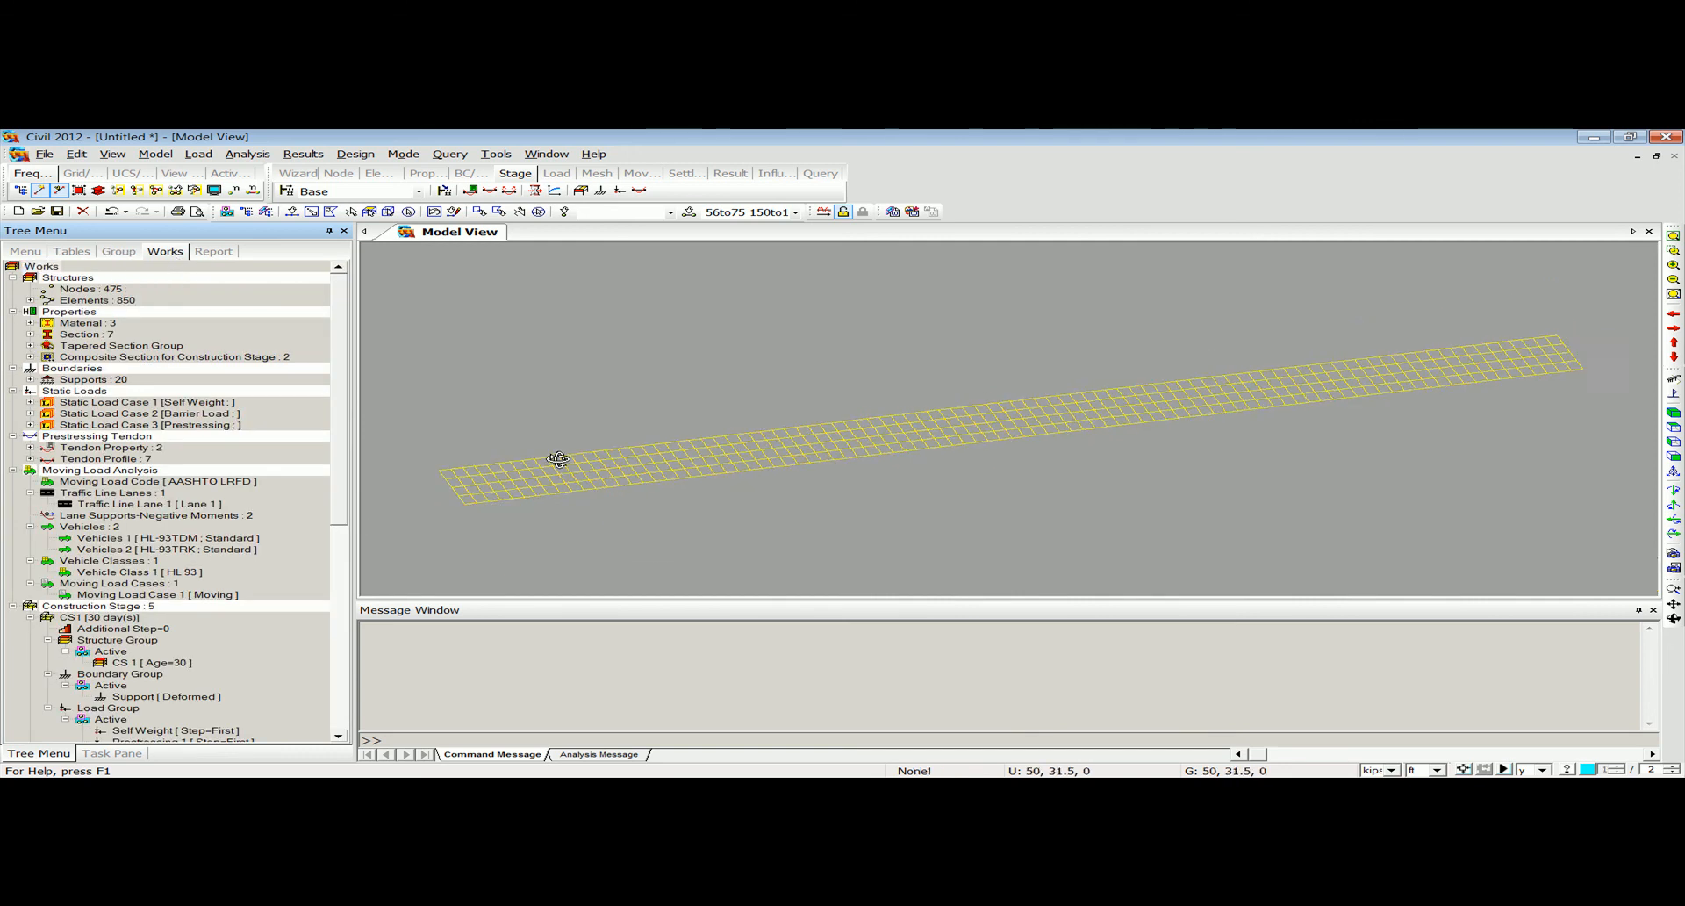
{"action": "left_click_drag", "start_coordinate": [344, 383], "coordinate": [350, 448]}
{"action": "scroll", "coordinate": [44, 402], "scroll_direction": "down", "scroll_amount": 2}
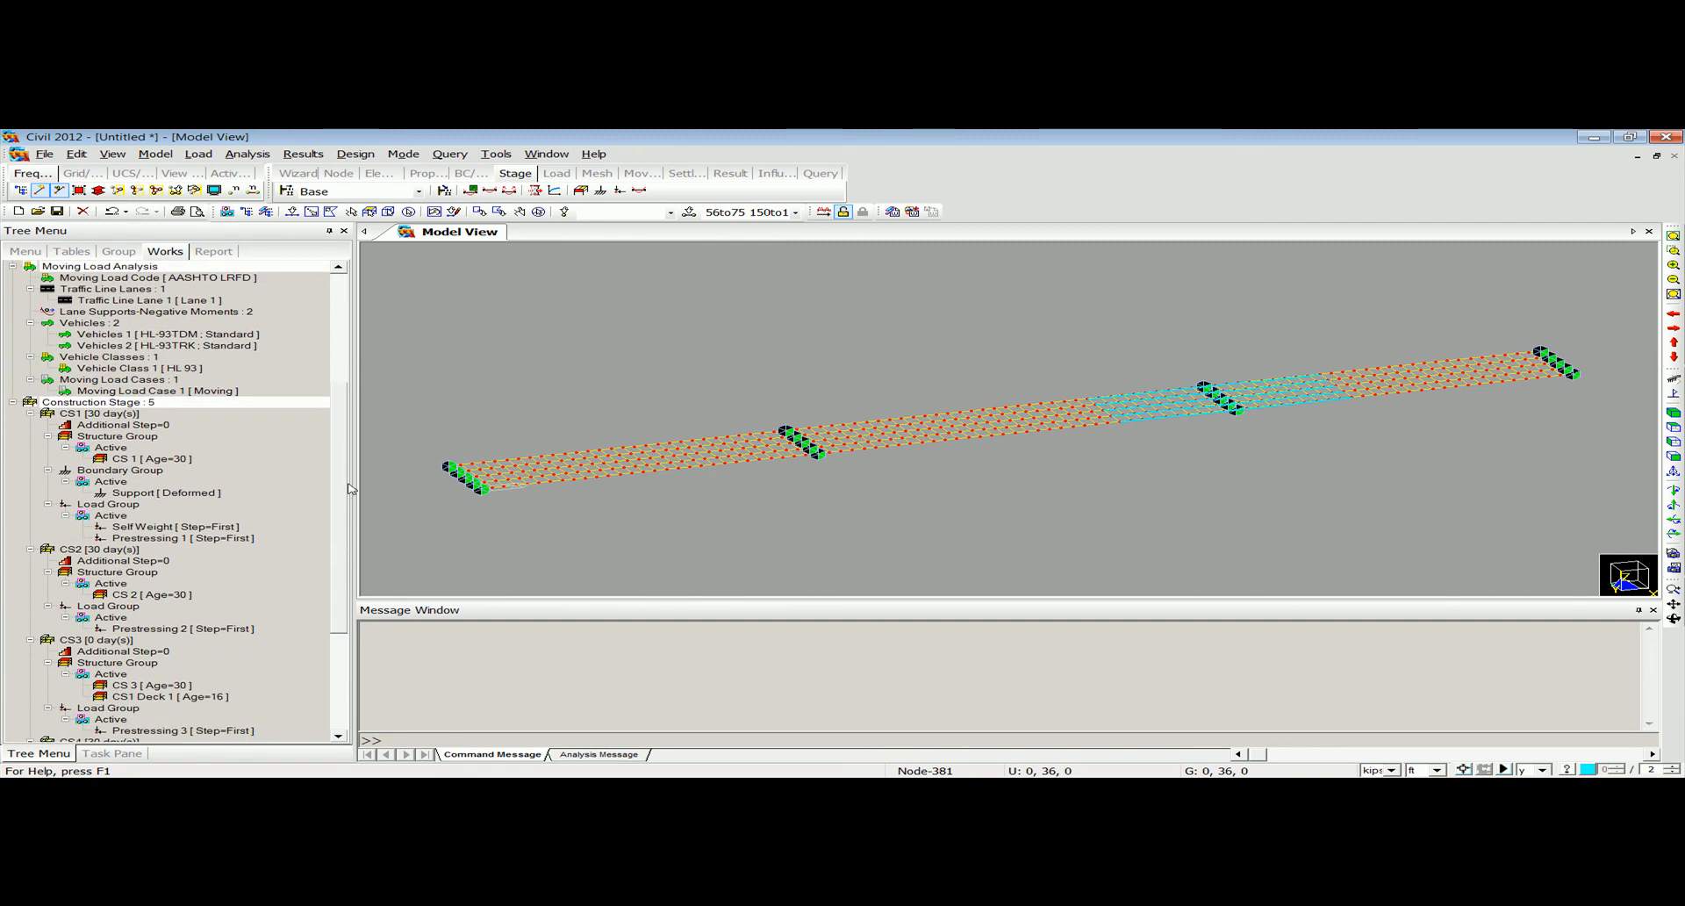
{"action": "left_click", "coordinate": [14, 402]}
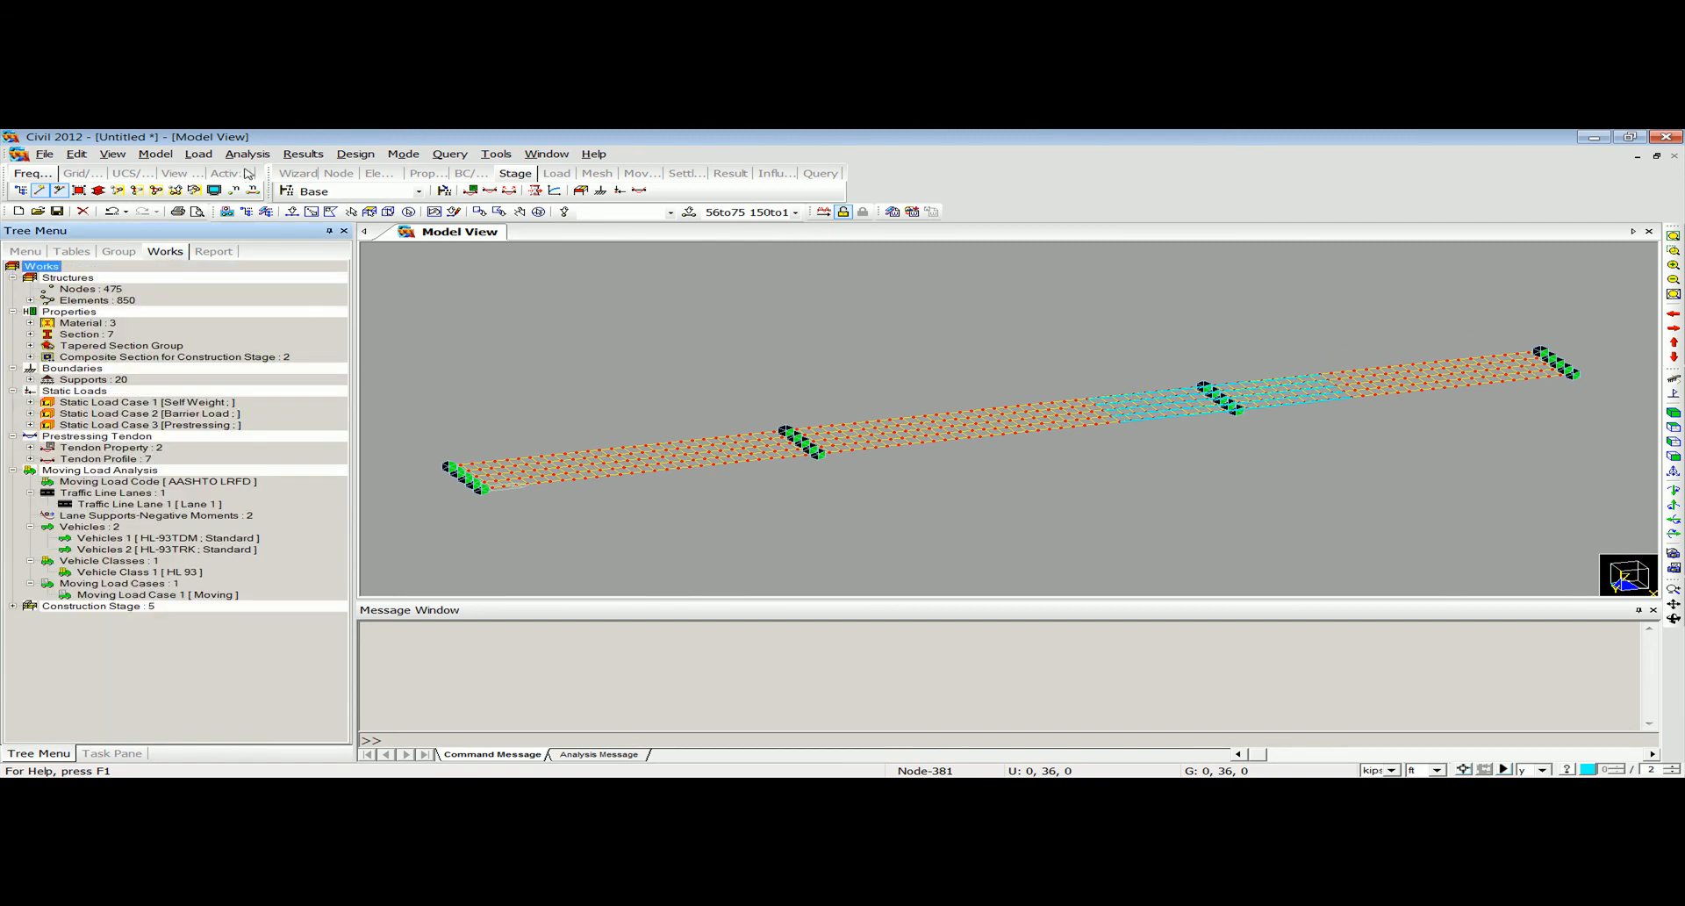
{"action": "left_click", "coordinate": [198, 154]}
{"action": "mouse_move", "coordinate": [327, 590]}
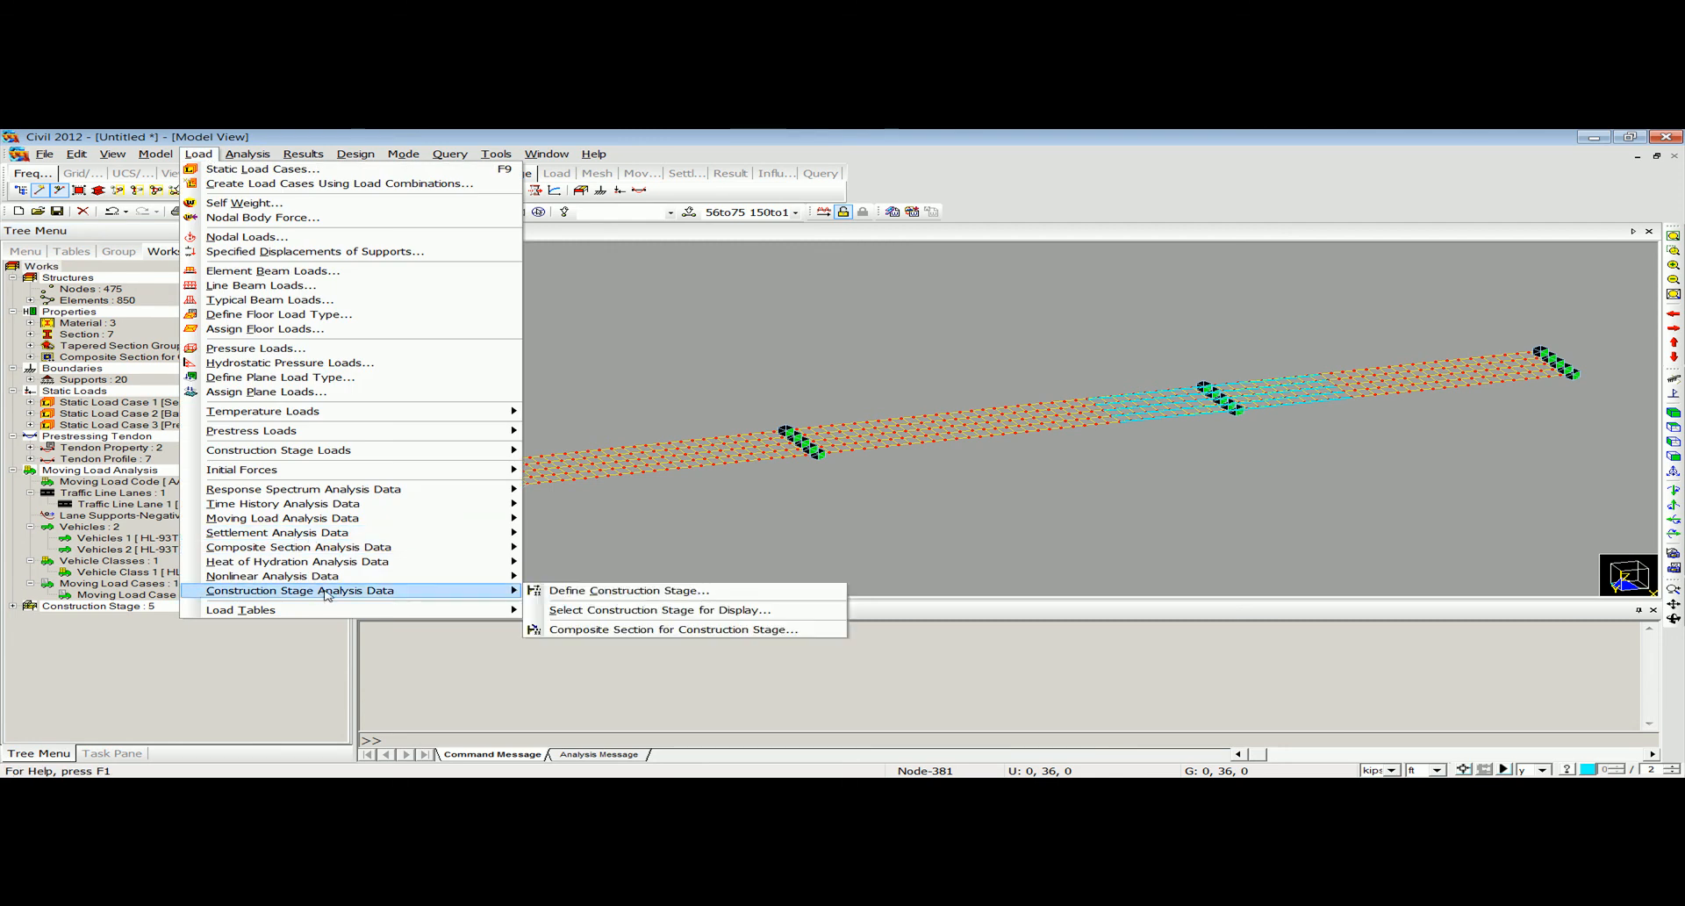
{"action": "left_click", "coordinate": [613, 591]}
{"action": "left_click", "coordinate": [984, 387]}
{"action": "type", "text": "CS6"}
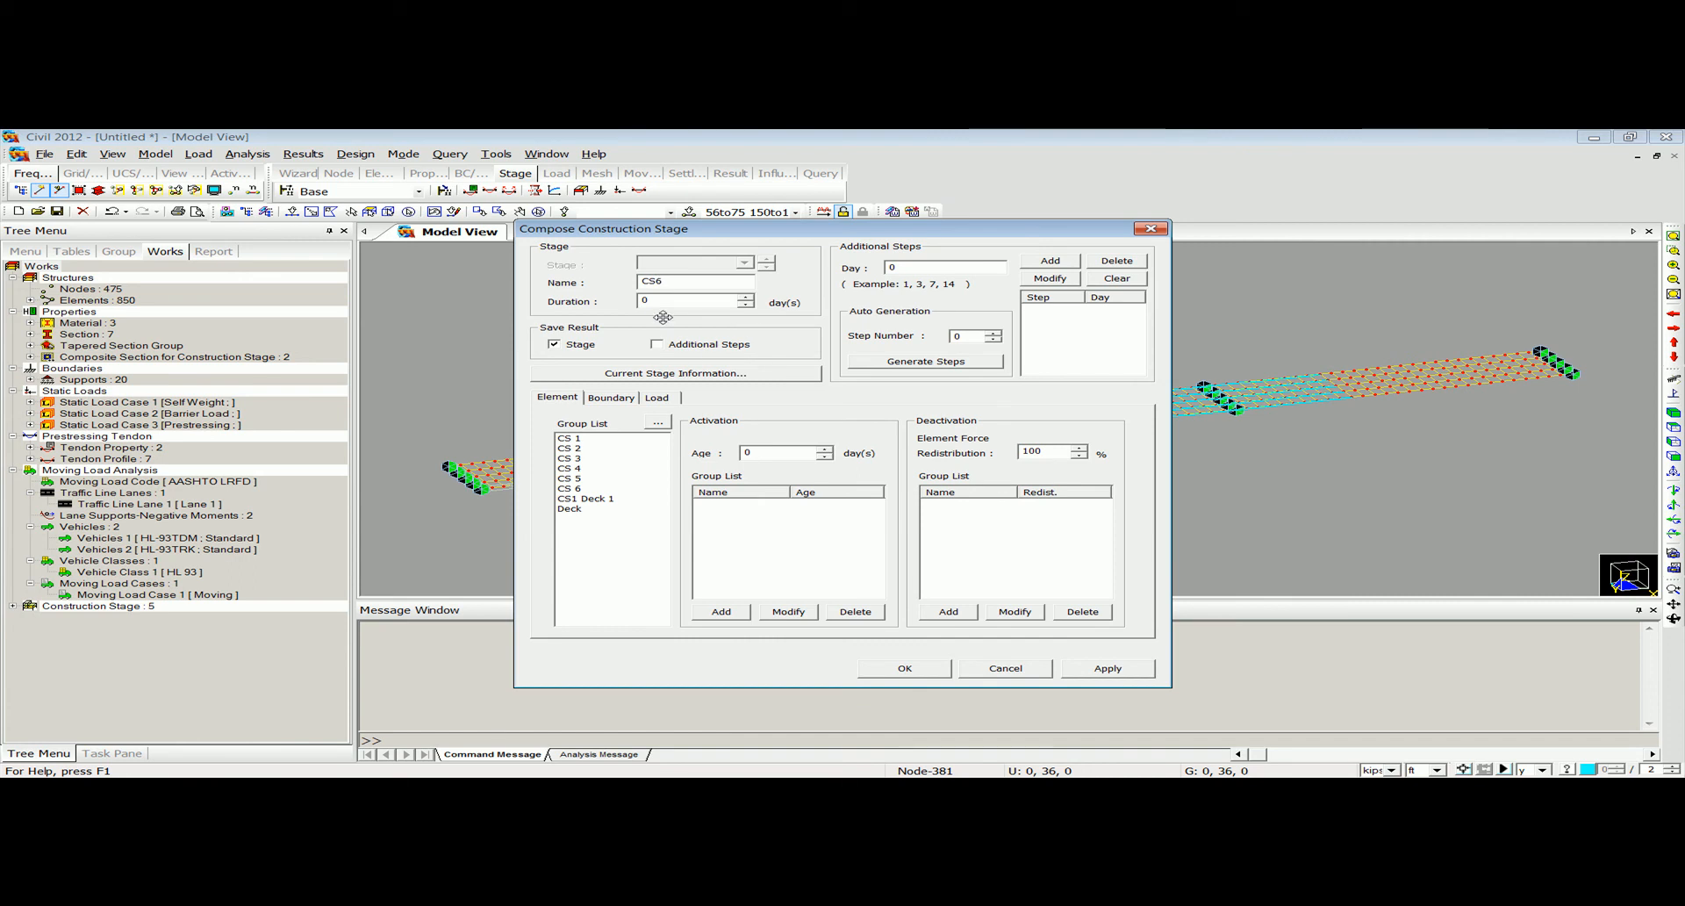
Activate load group Prestressing 6 on the first day of stage CS6 and finish the construction stage definition.
{"action": "left_click", "coordinate": [605, 399]}
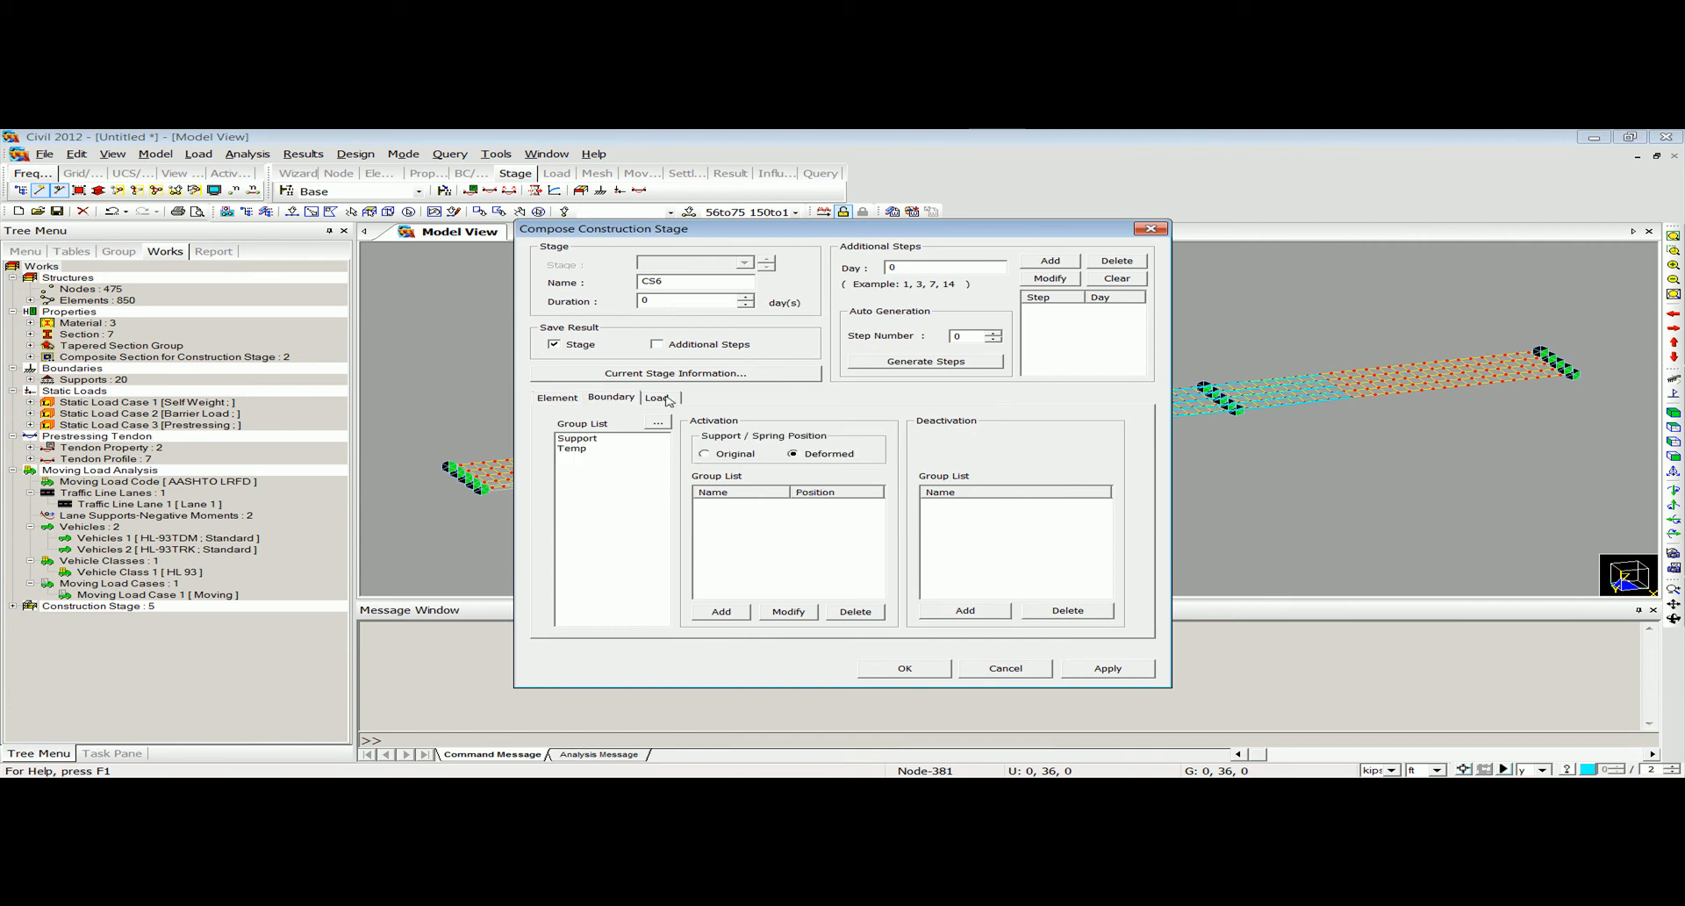
{"action": "left_click", "coordinate": [656, 396]}
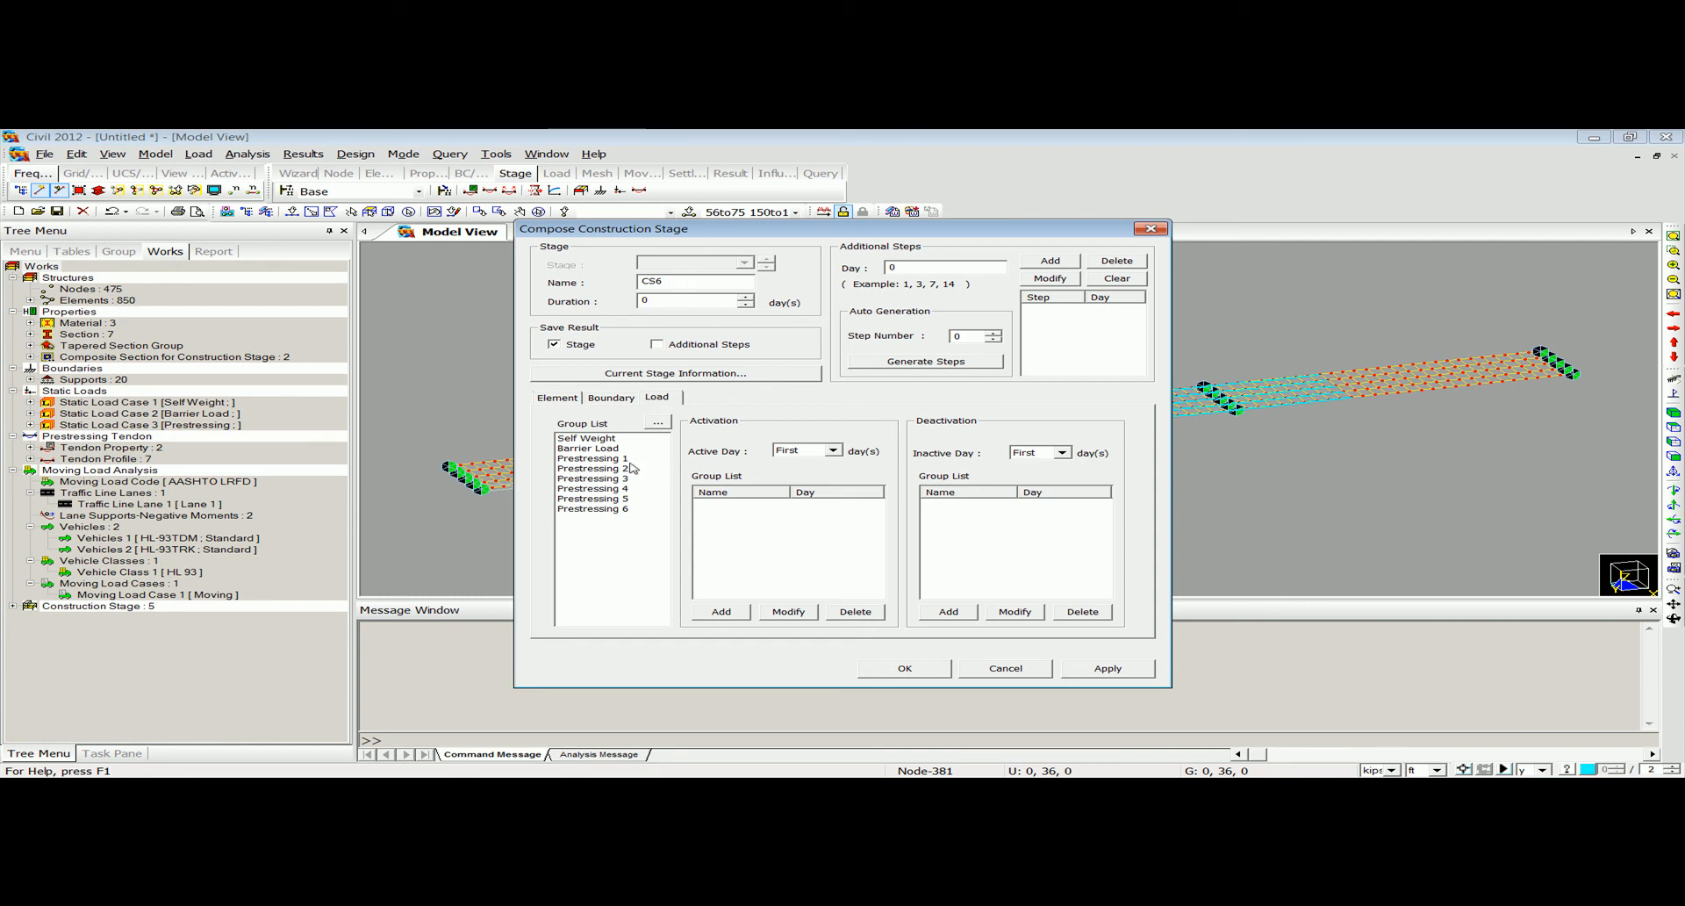
{"action": "left_click", "coordinate": [622, 511]}
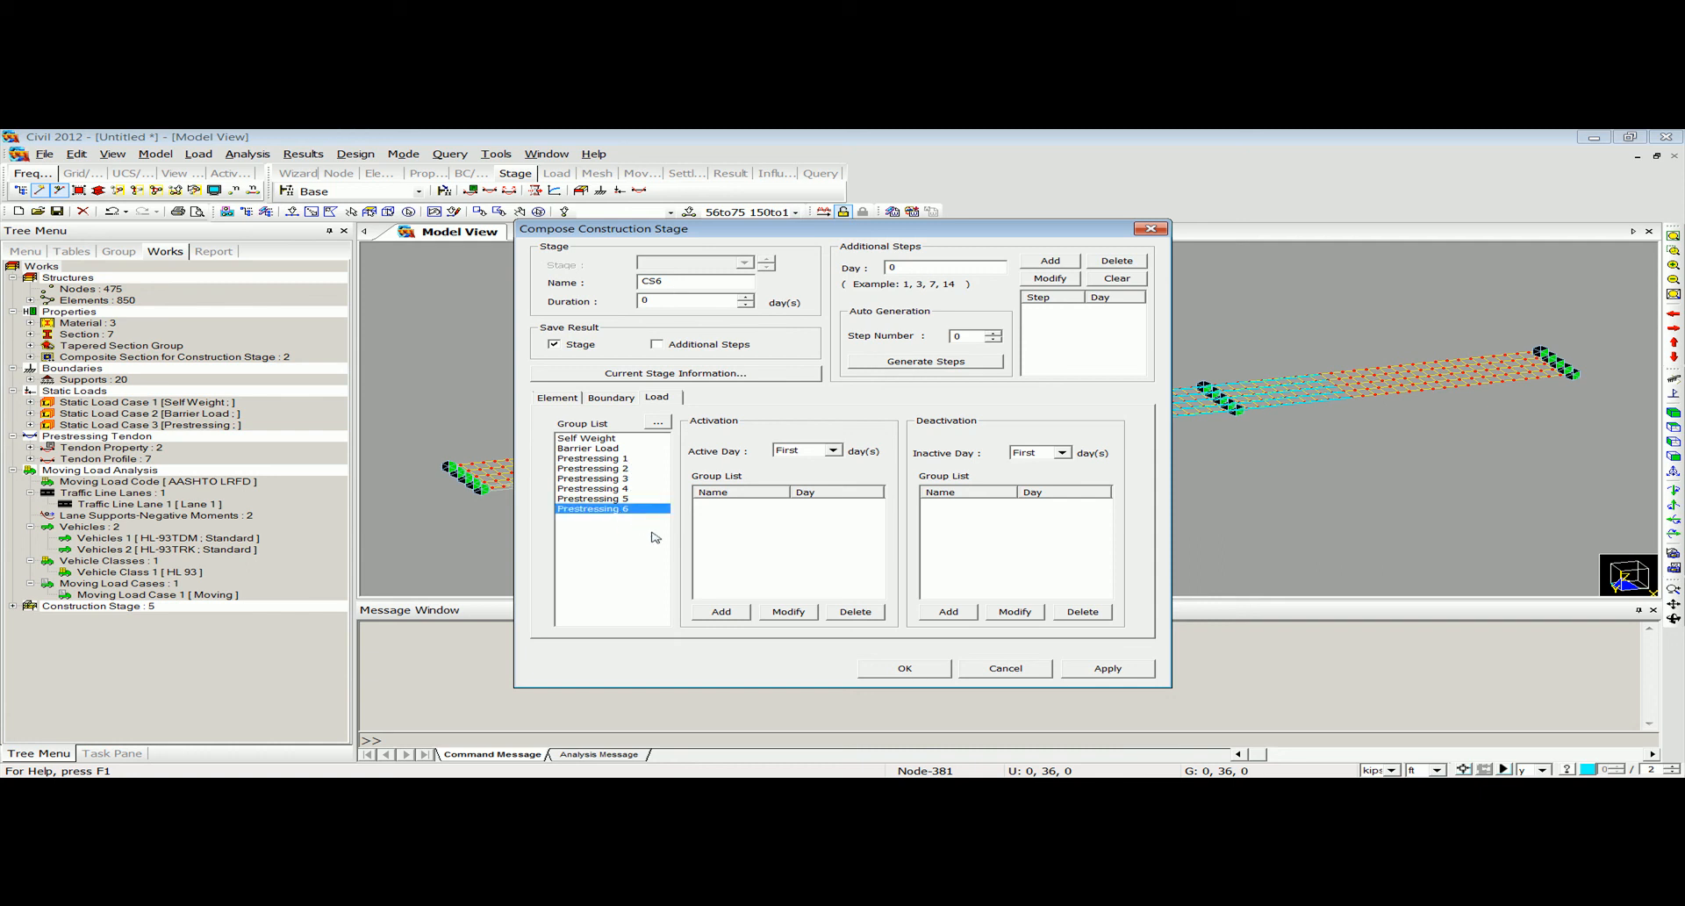
{"action": "left_click", "coordinate": [721, 611]}
{"action": "left_click", "coordinate": [904, 668]}
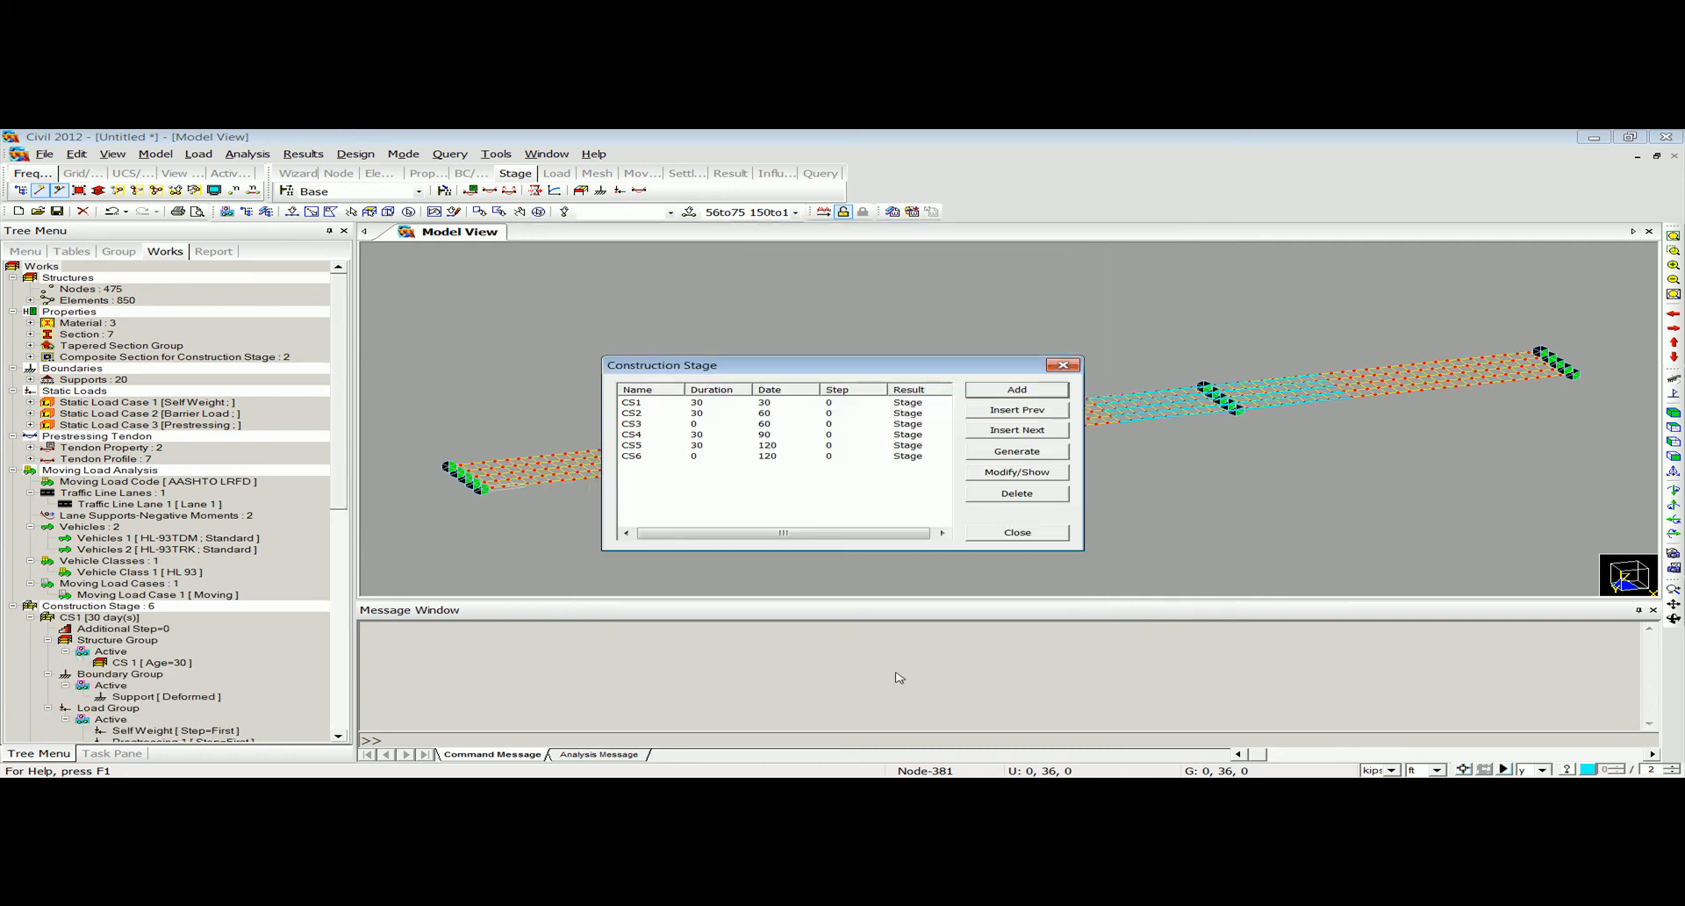
{"action": "left_click", "coordinate": [1063, 363]}
Switch the model to construction stage CS6 and display the tendon profile Full Tendon 1.
{"action": "left_click", "coordinate": [418, 191]}
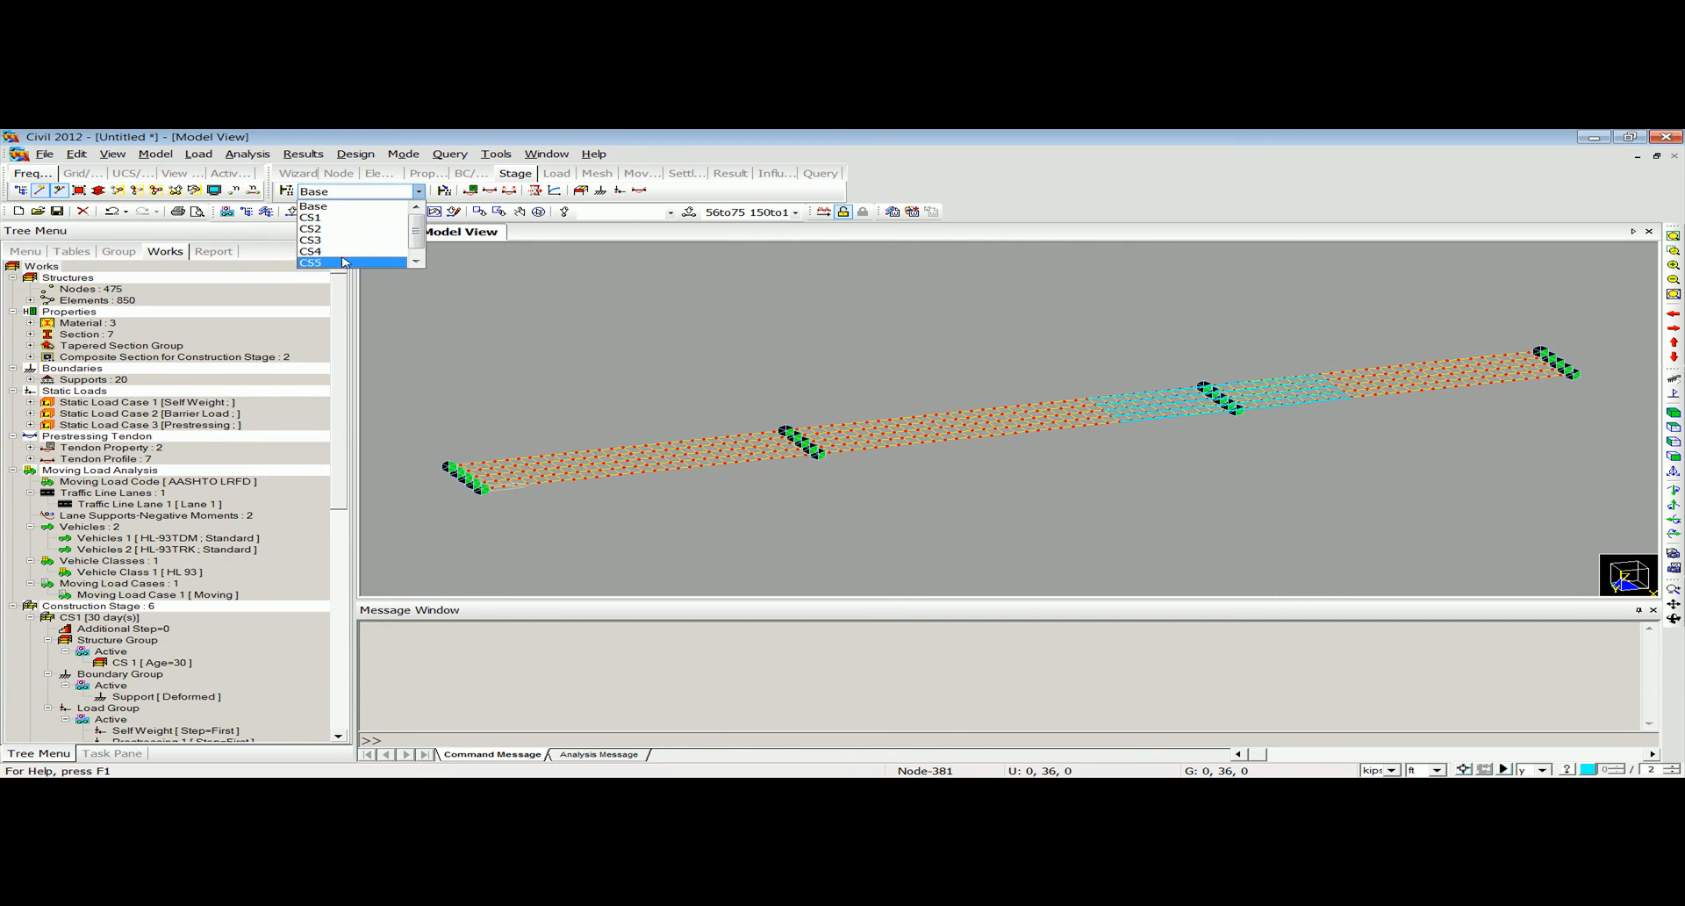
{"action": "left_click_drag", "start_coordinate": [418, 235], "coordinate": [418, 254]}
{"action": "left_click", "coordinate": [380, 263]}
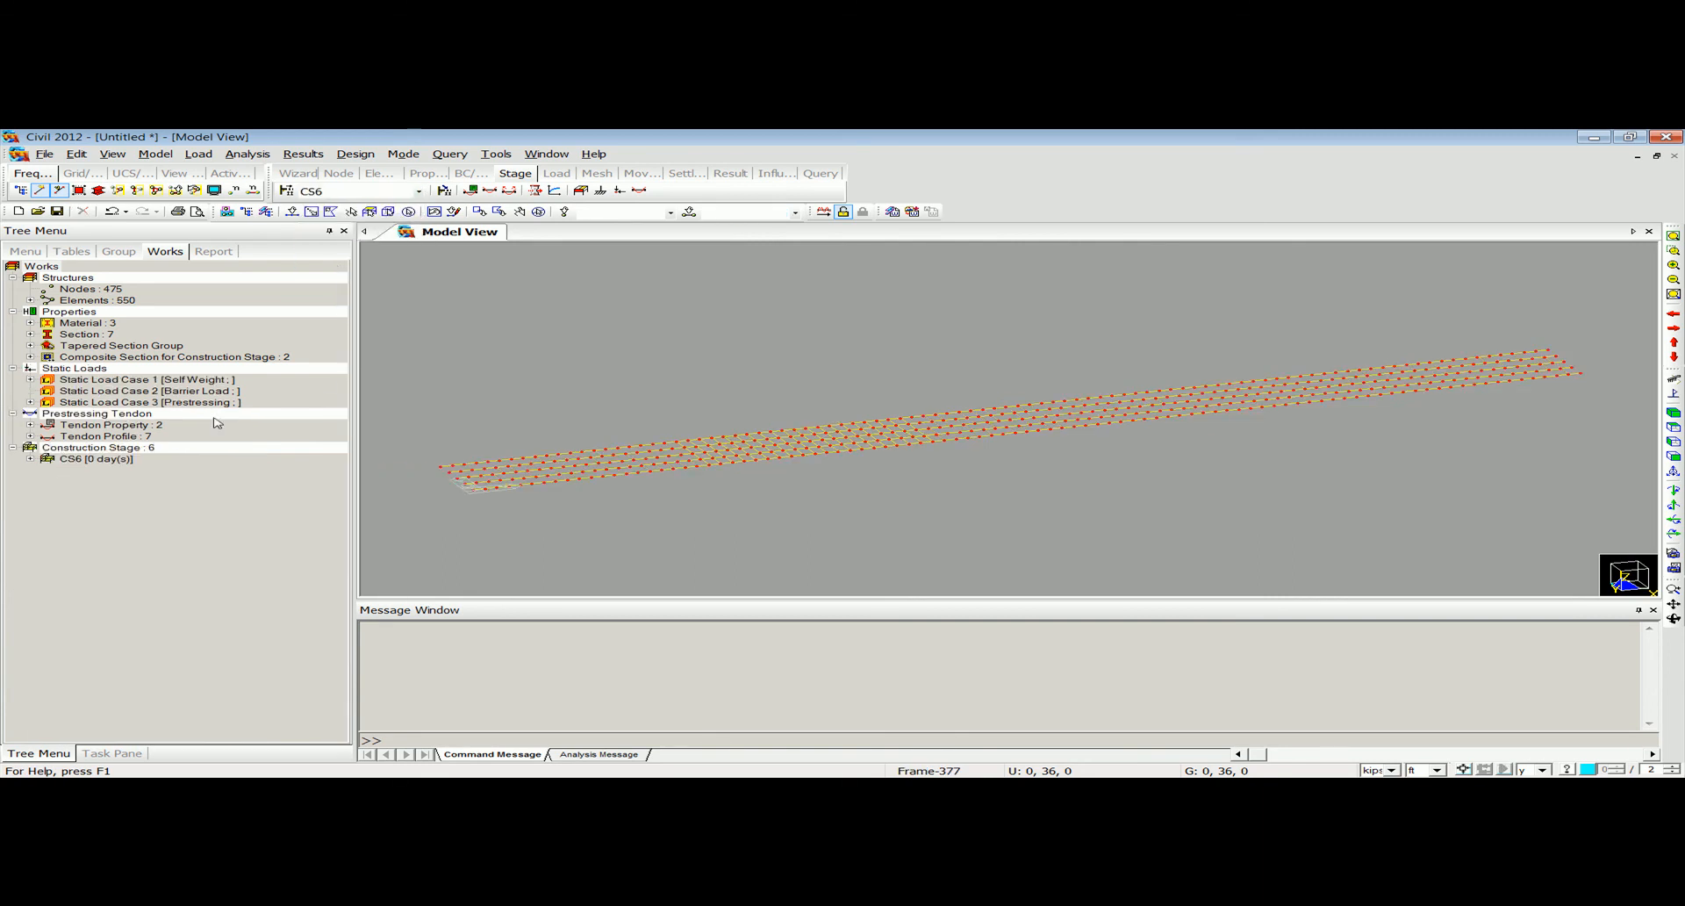
{"action": "left_click", "coordinate": [30, 437]}
{"action": "right_click", "coordinate": [164, 516]}
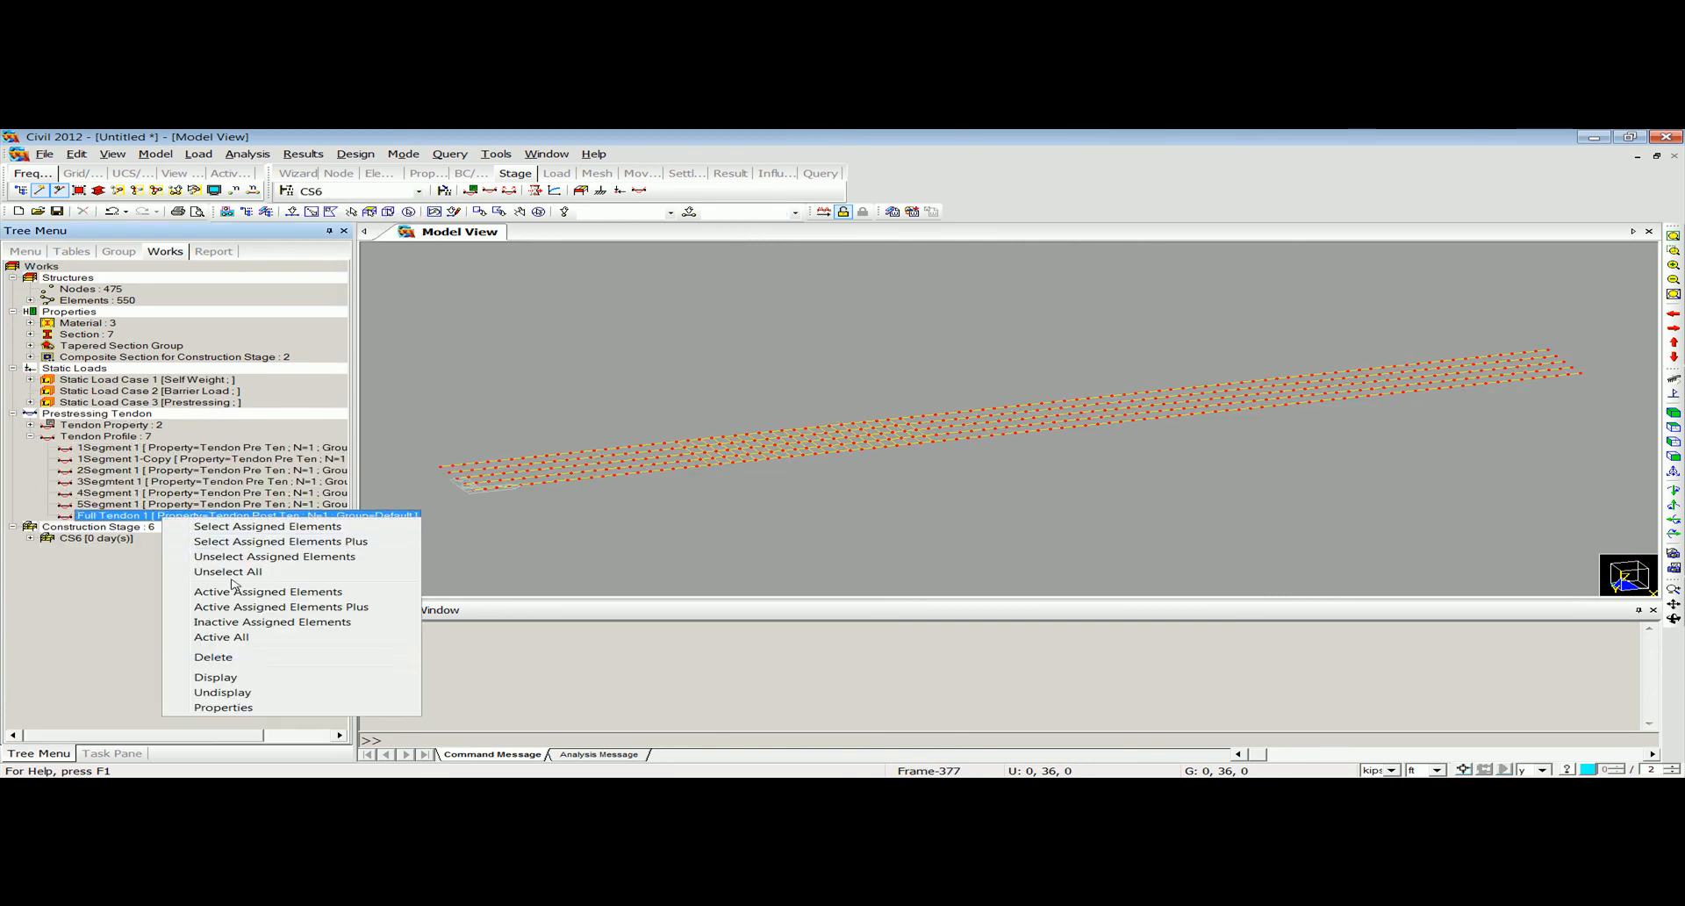
{"action": "left_click", "coordinate": [247, 674]}
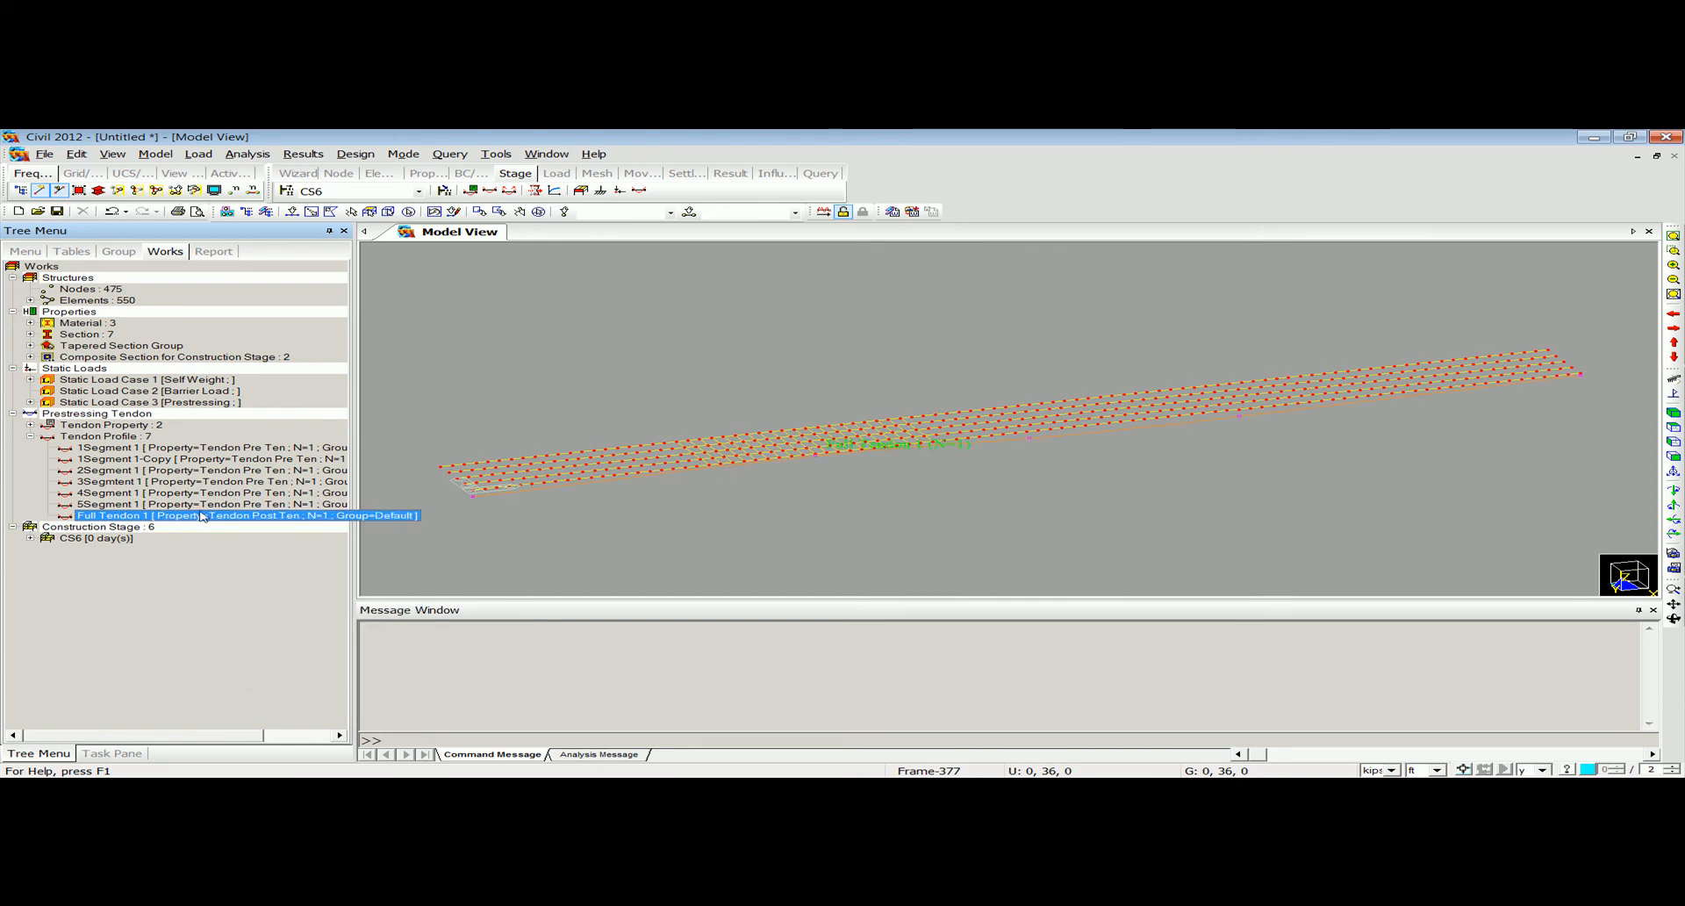
Hide the Full Tendon 1 profile and return the model to the Base stage.
{"action": "right_click", "coordinate": [201, 515]}
{"action": "left_click", "coordinate": [248, 687]}
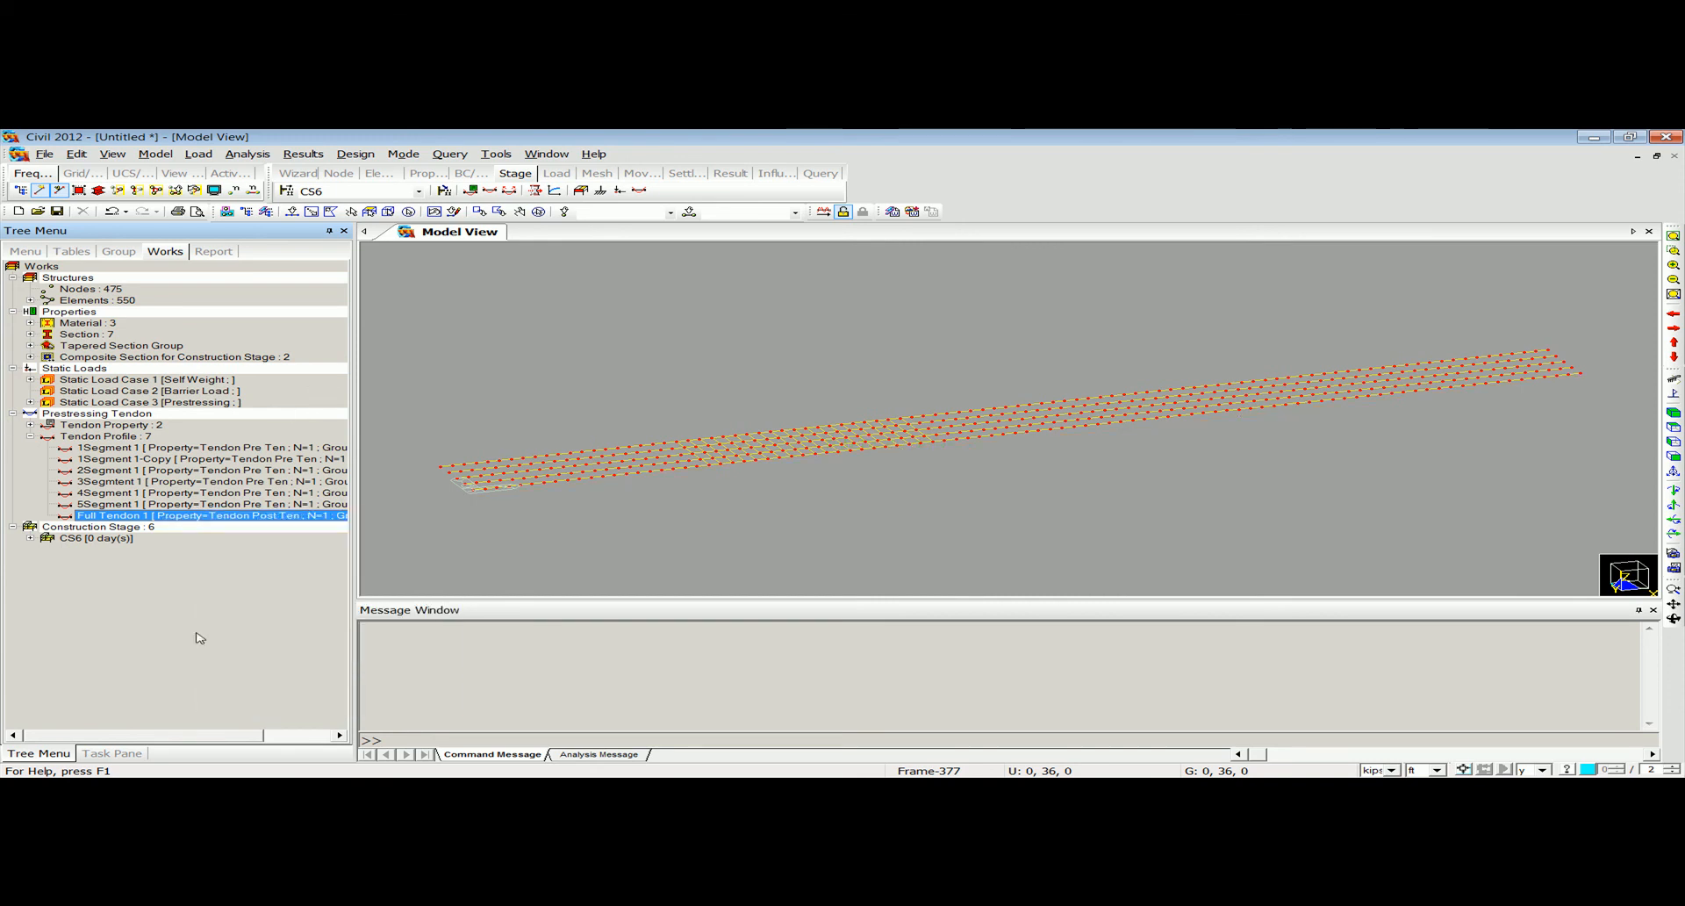
{"action": "left_click", "coordinate": [30, 436]}
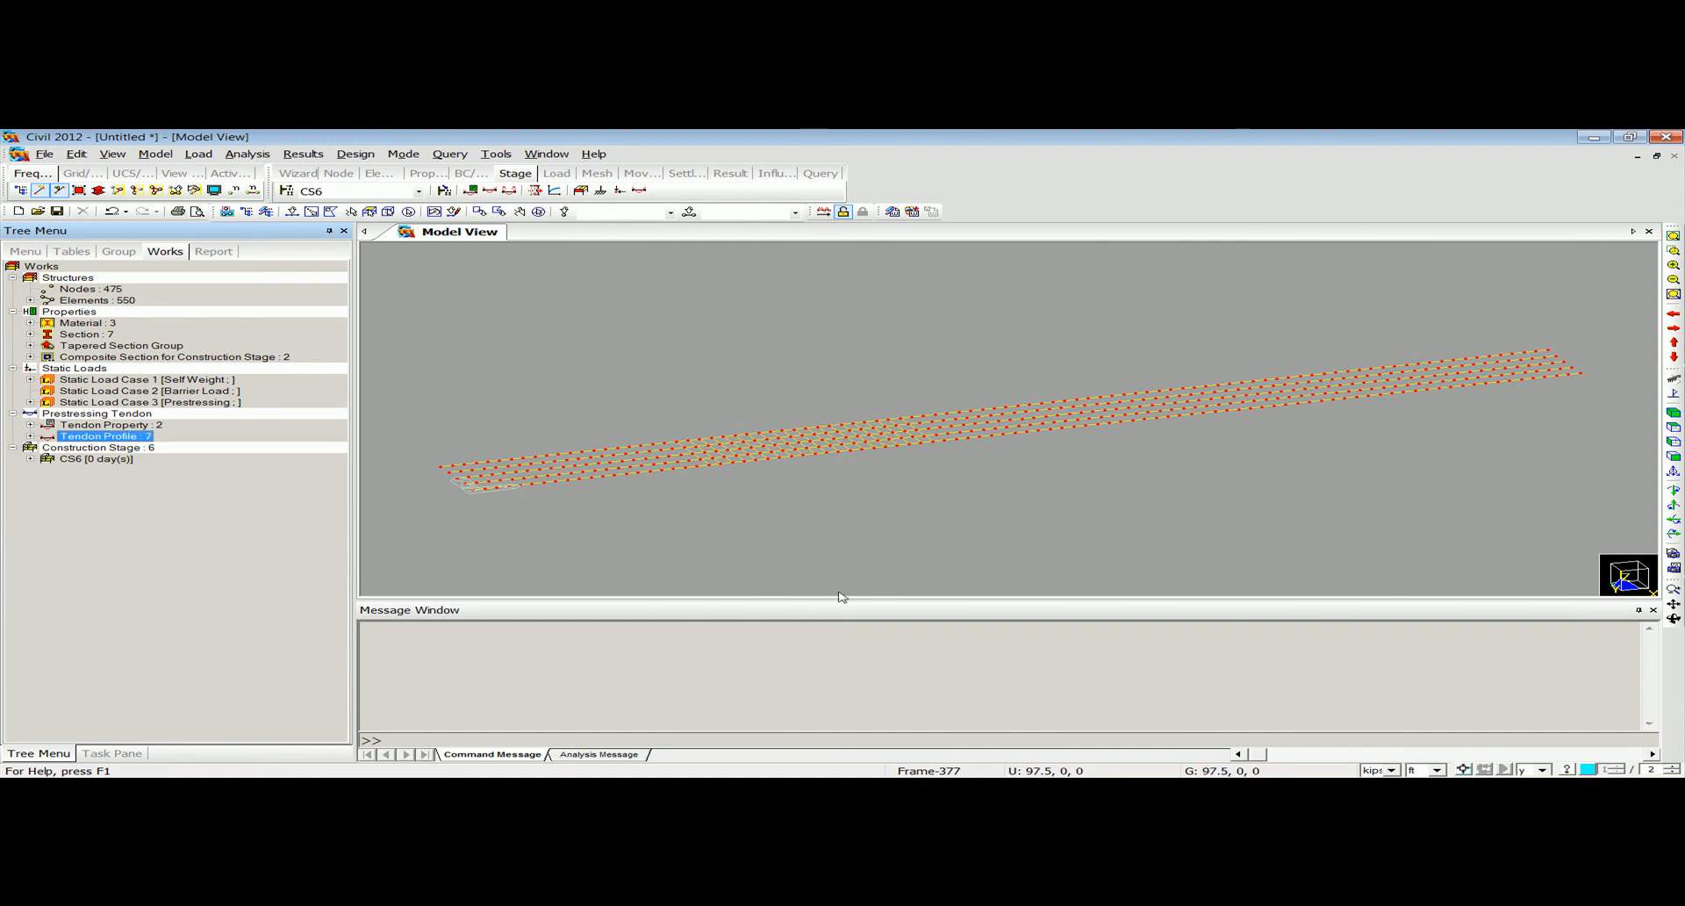
{"action": "left_click", "coordinate": [418, 191]}
{"action": "left_click", "coordinate": [351, 204]}
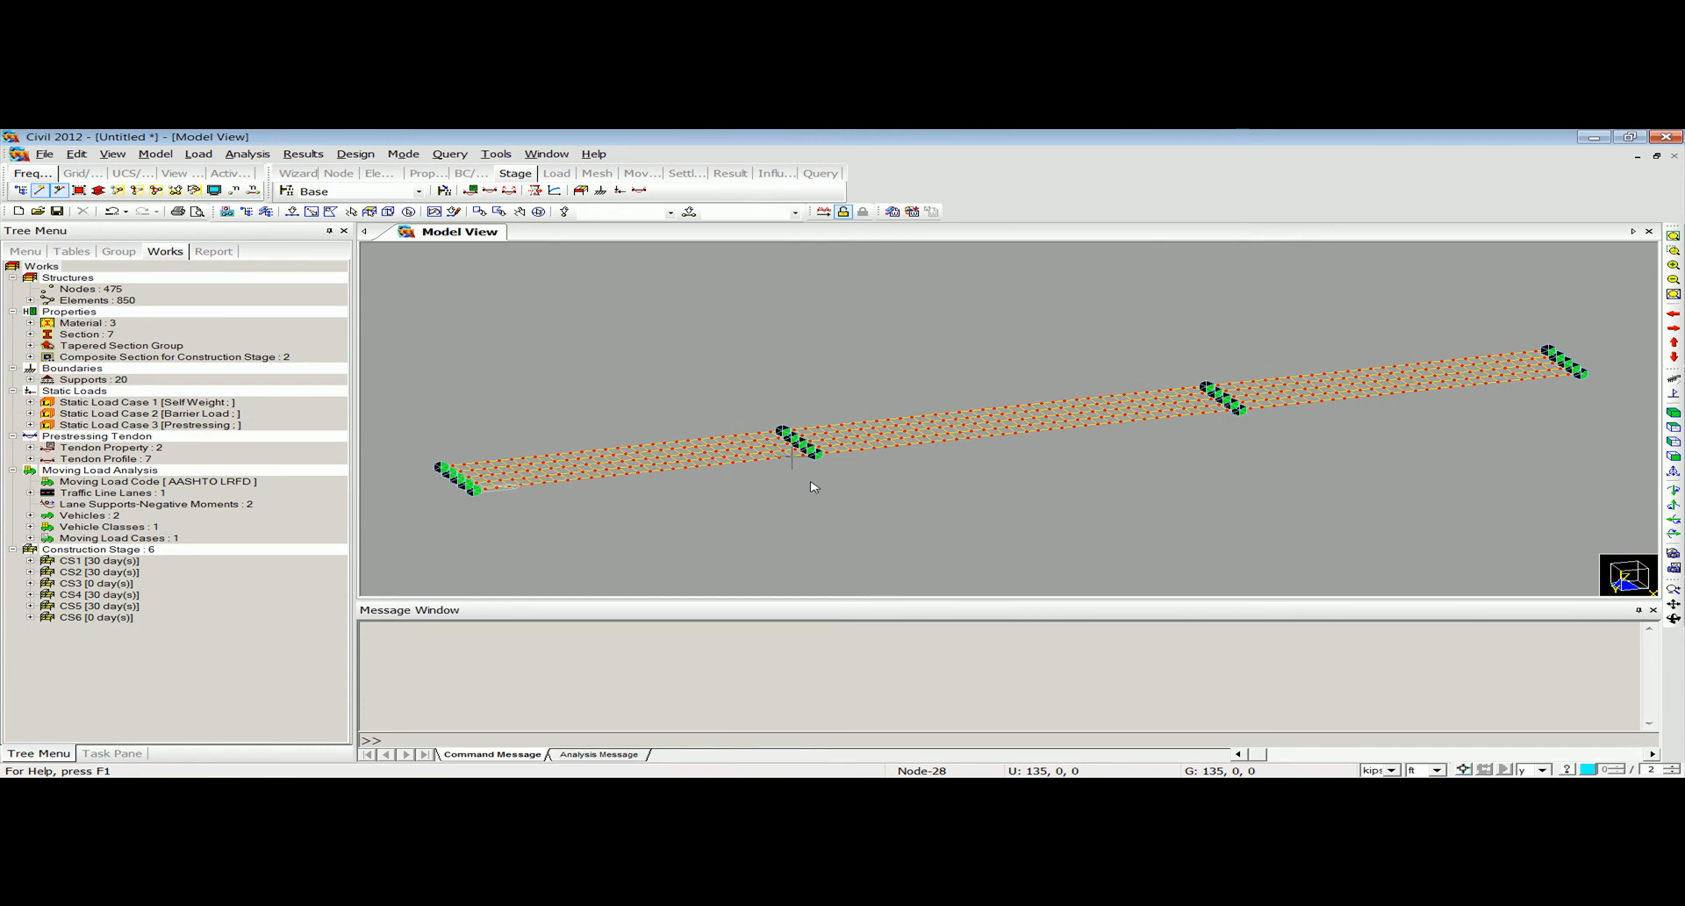
{"action": "mouse_move", "coordinate": [813, 488]}
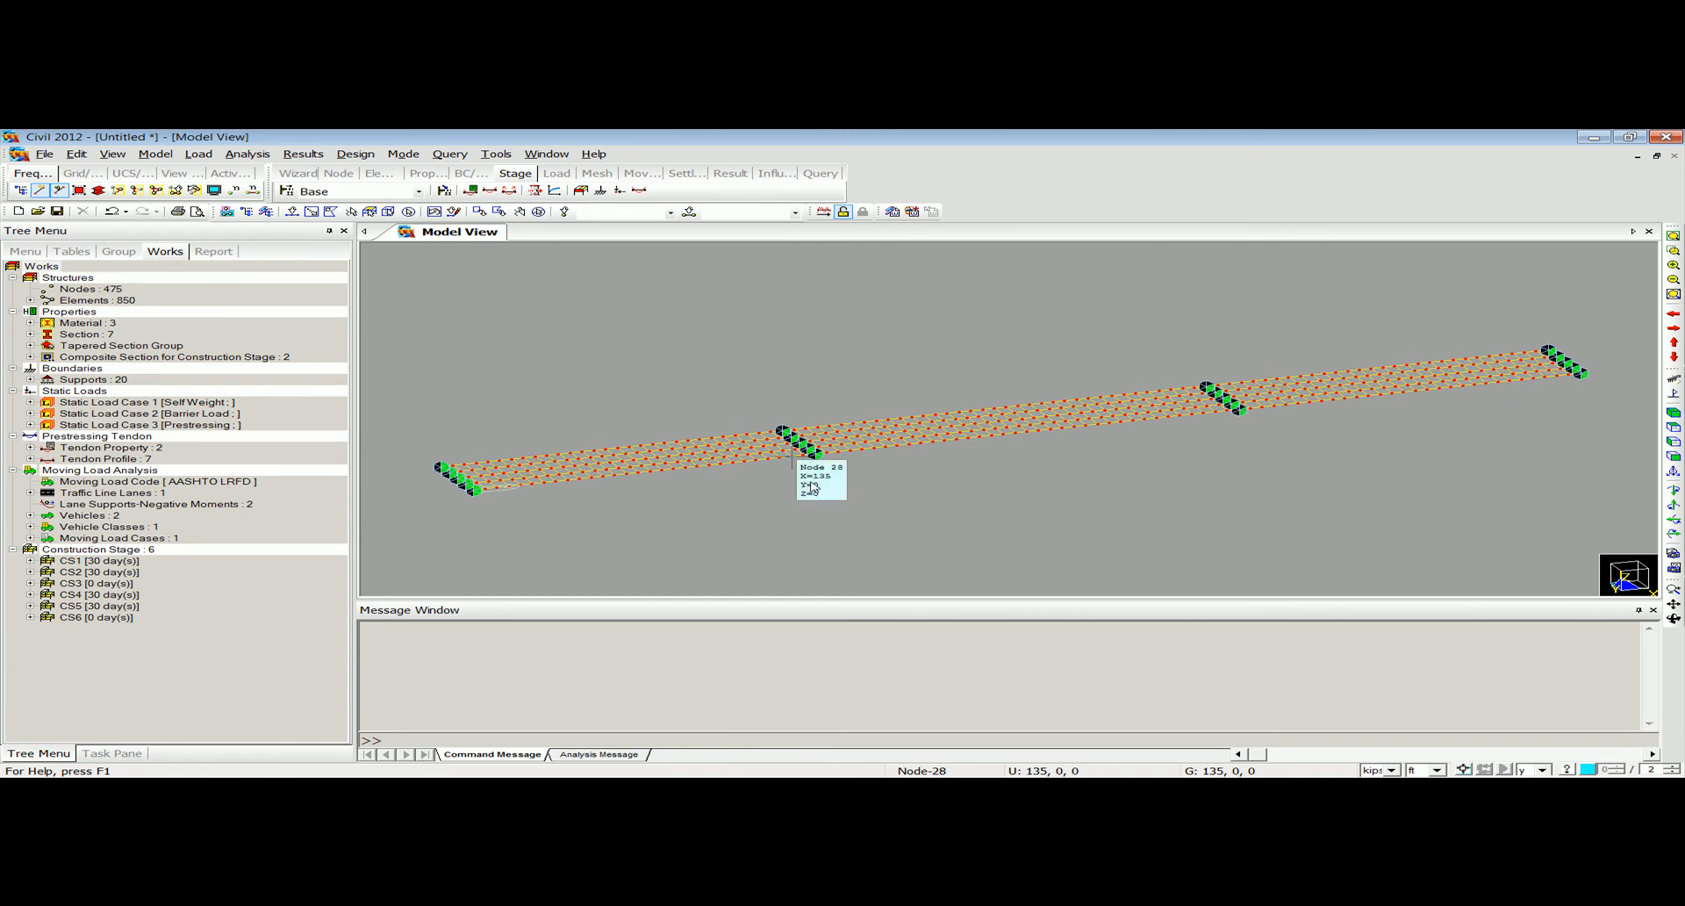